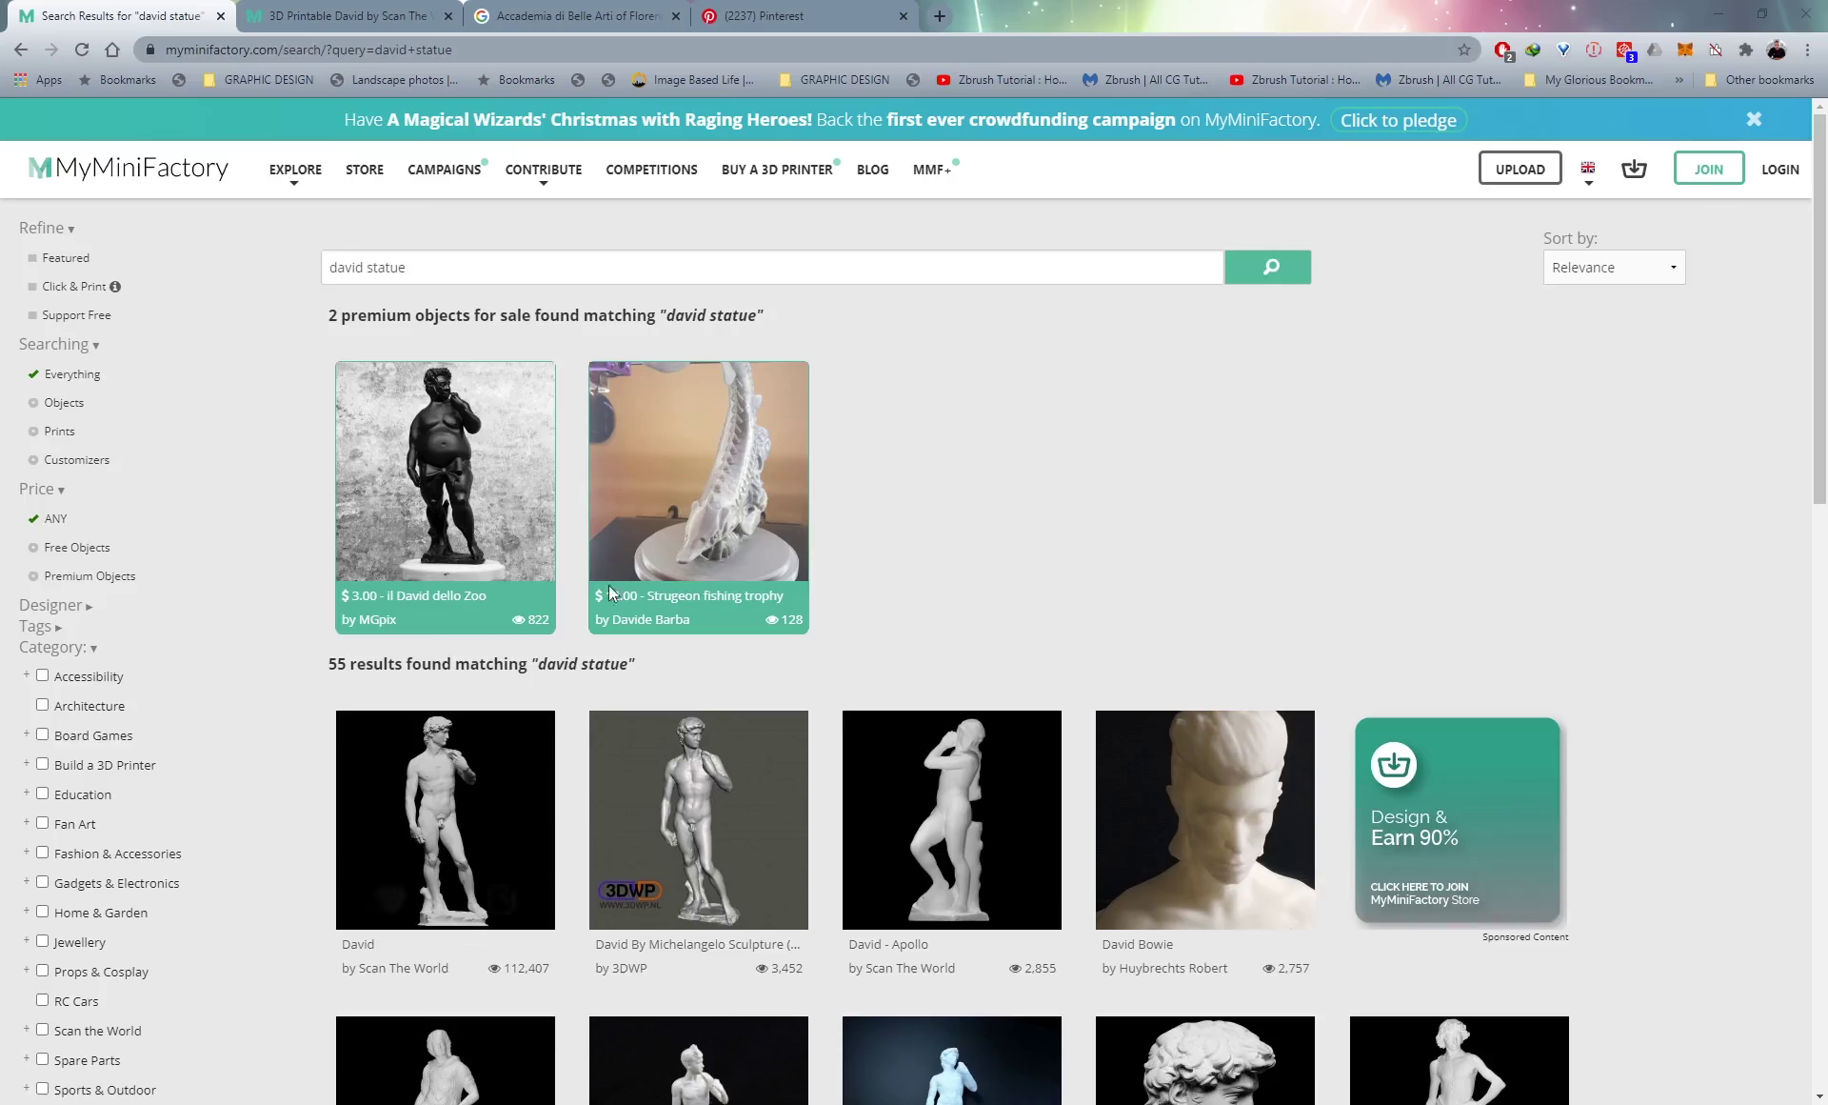
Search MyMiniFactory for "david statue" and browse the found objects.
click(421, 262)
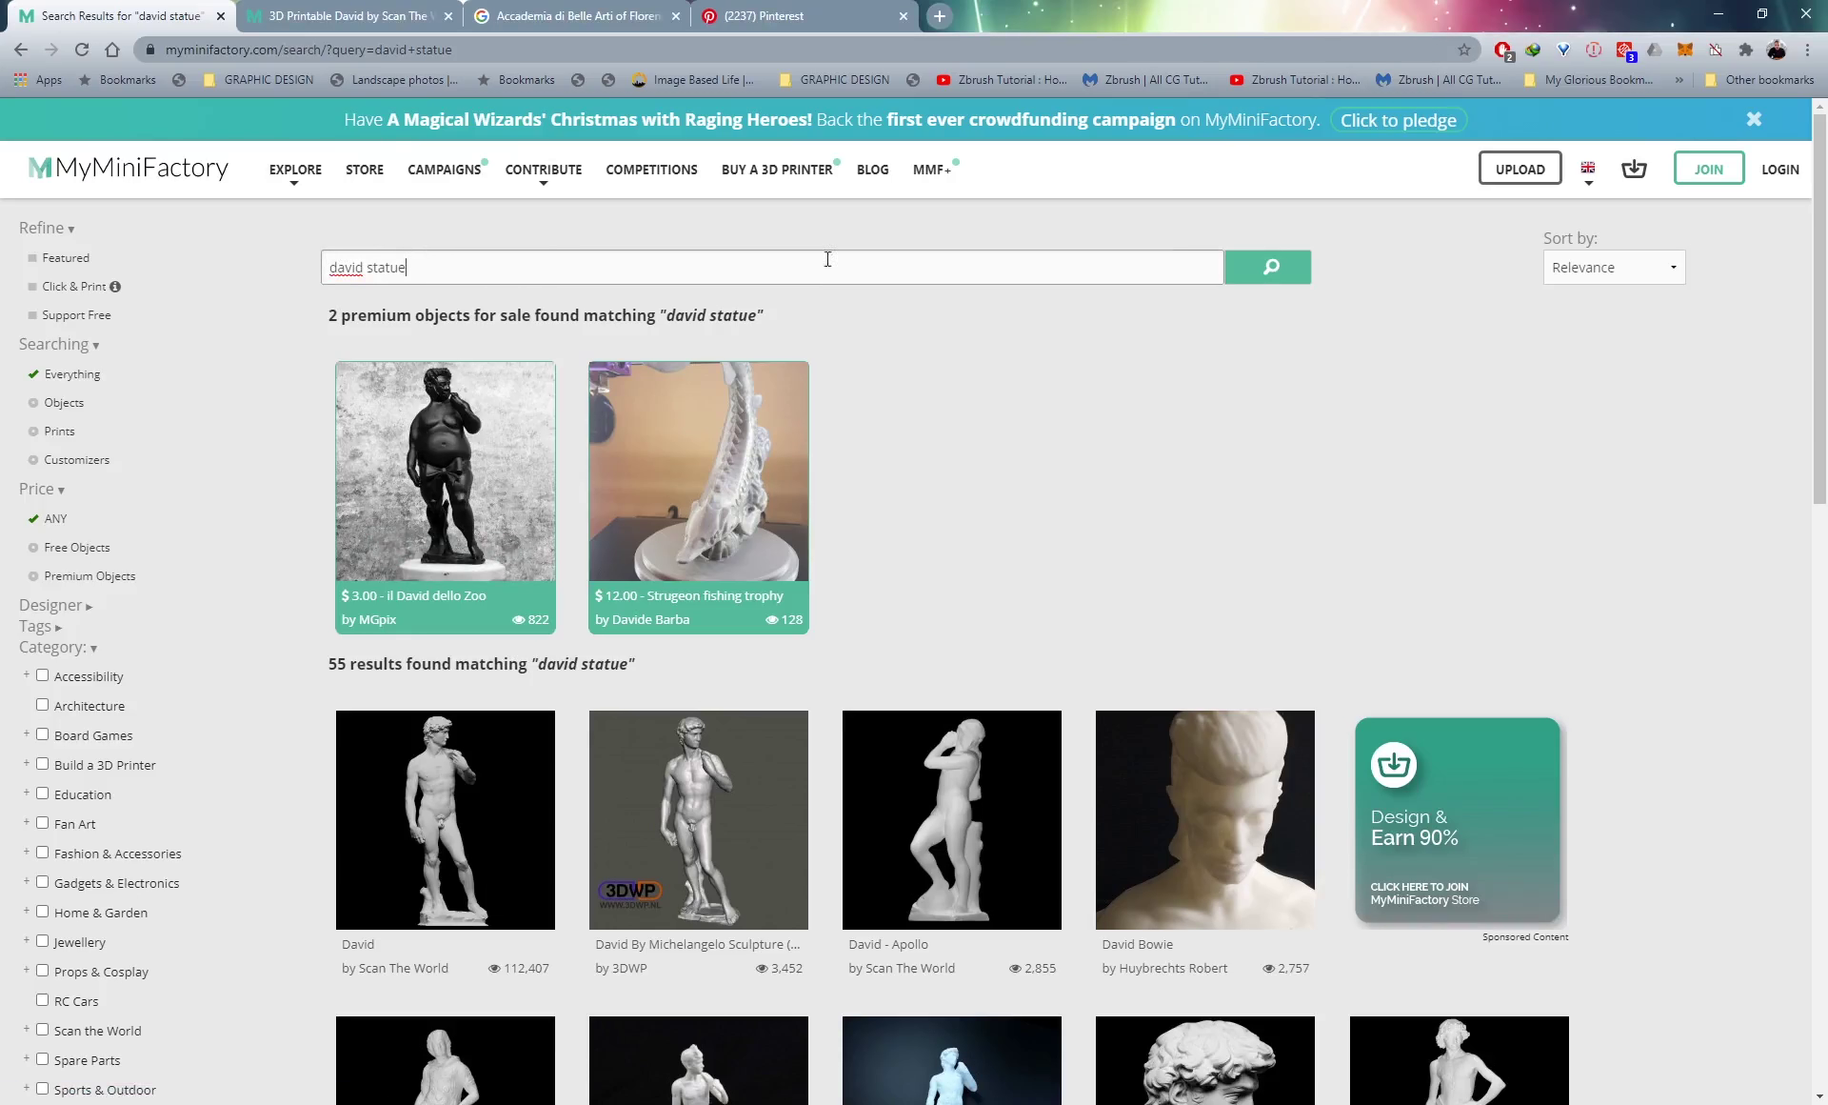
click(1278, 275)
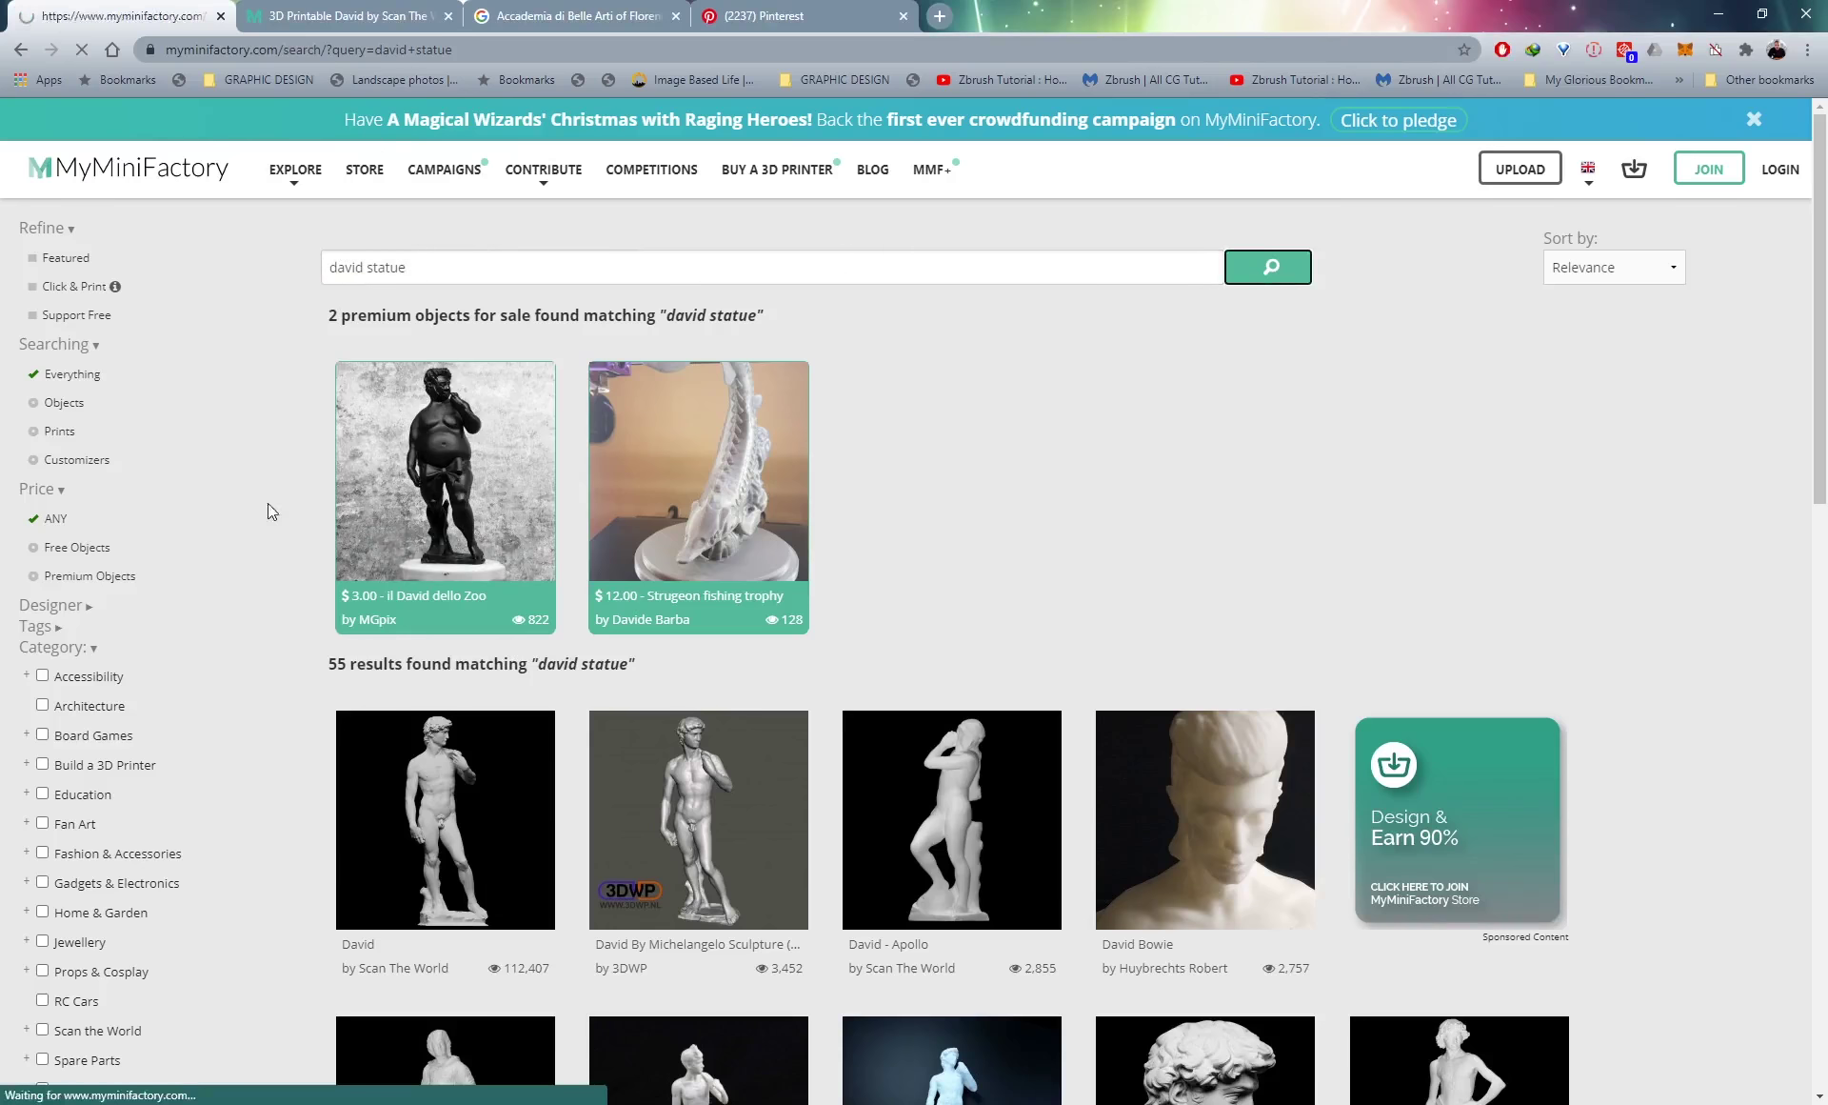
scroll(353, 747, down, 2)
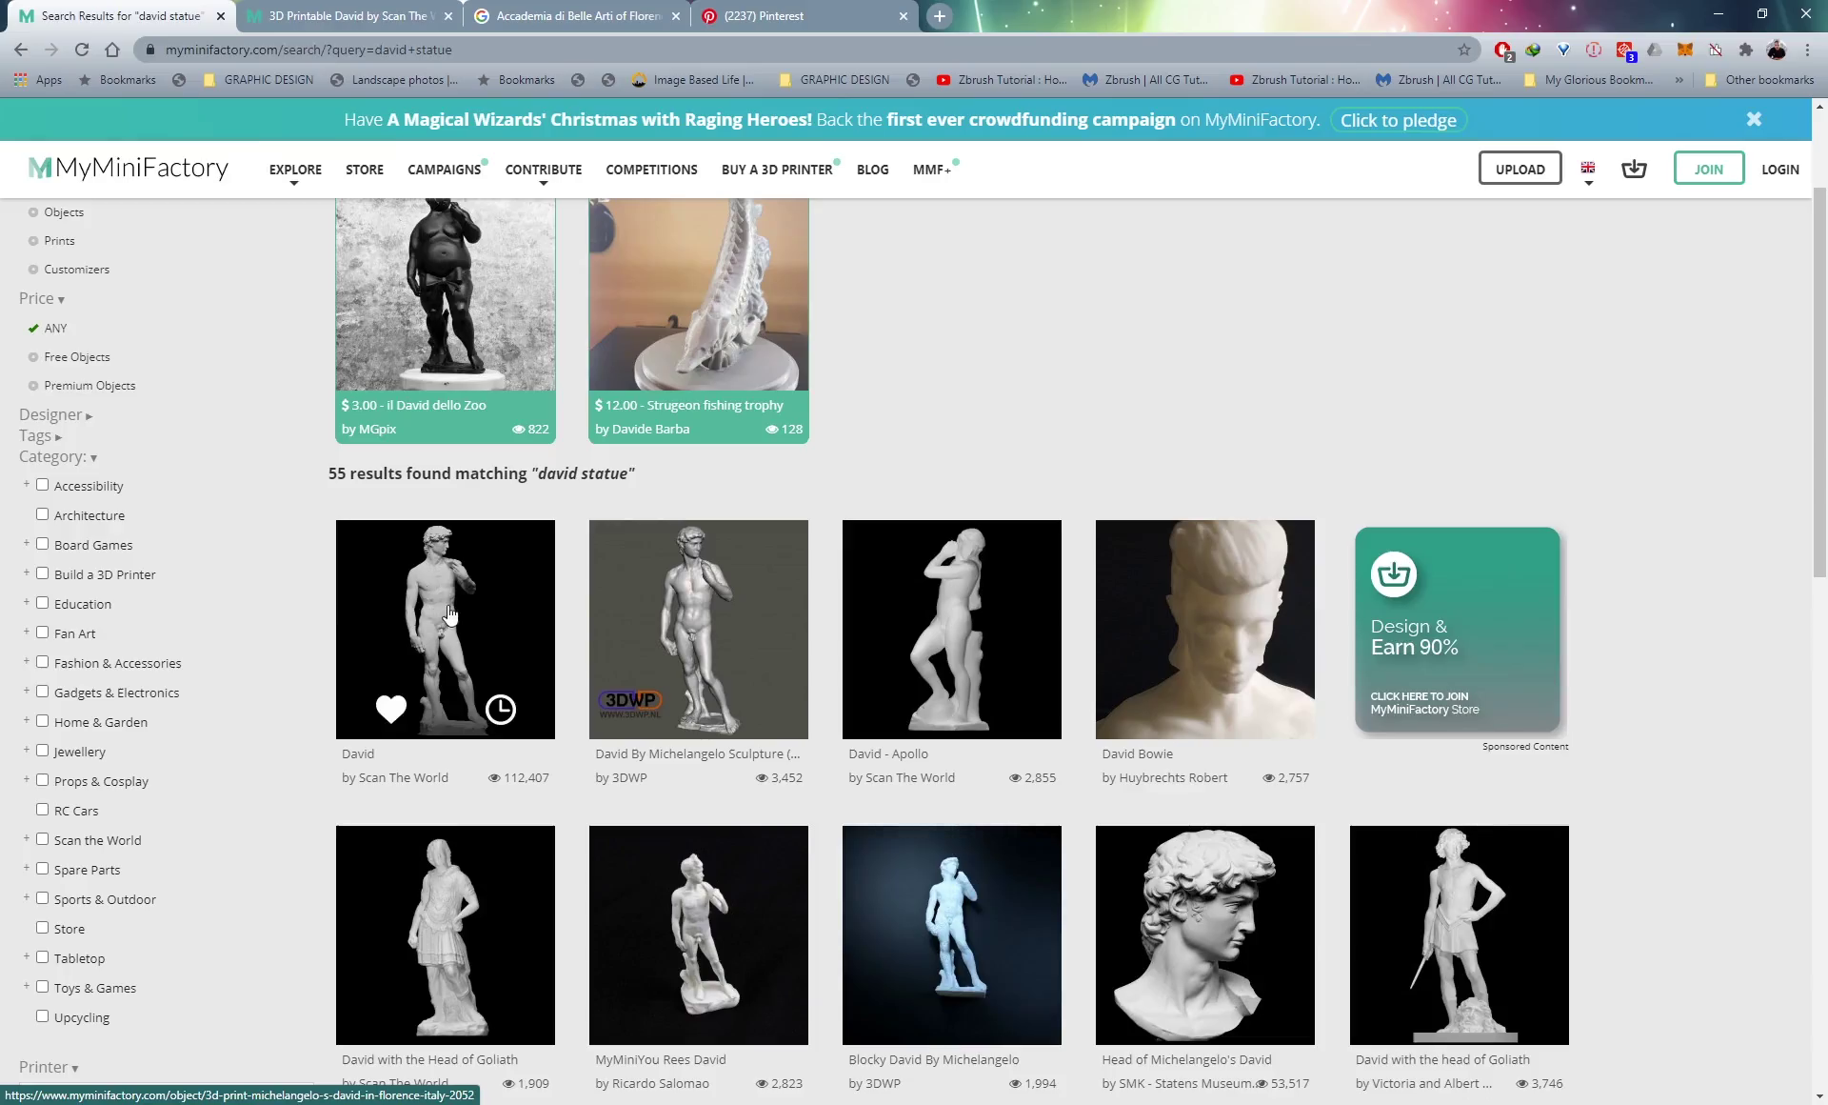
Open the page of Scan The World's David model and turn its 3D preview to inspect the statue.
click(348, 15)
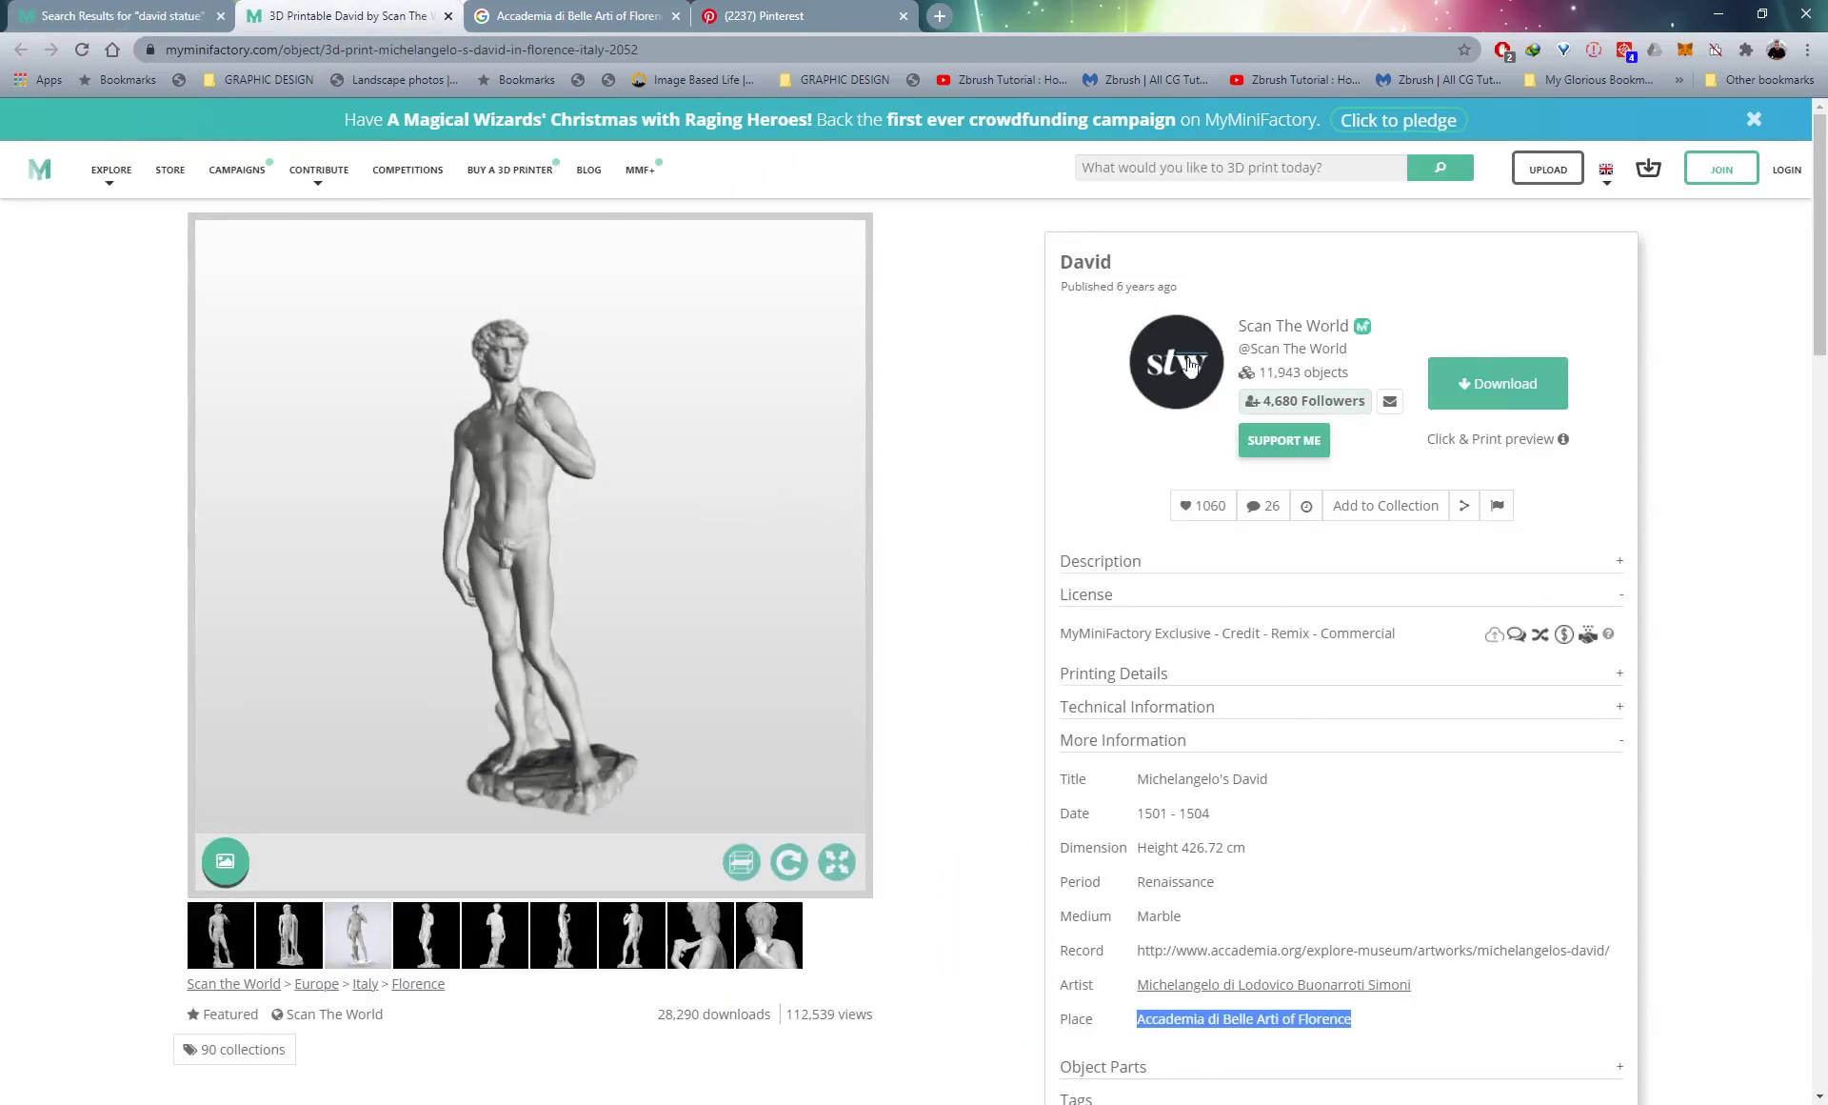
drag(575, 530, 672, 532)
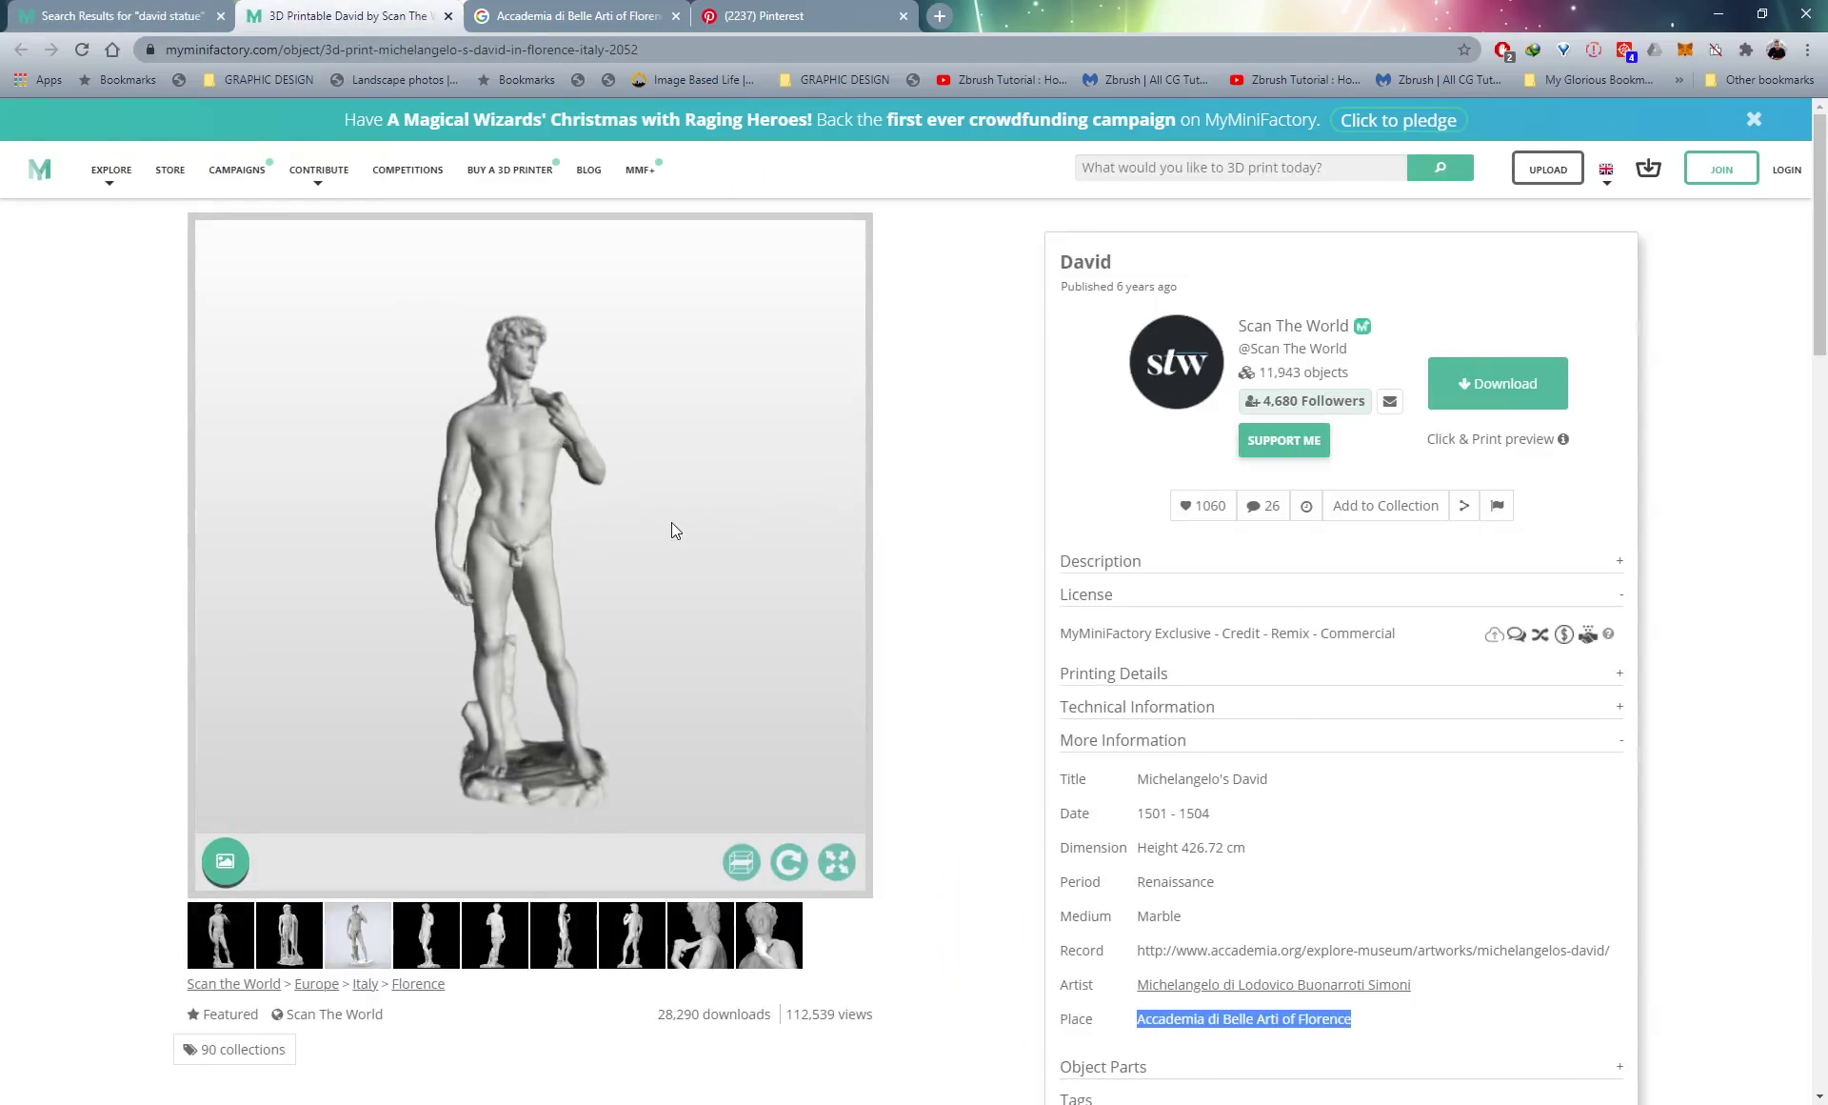
mouse_move(724, 602)
mouse_down()
mouse_move(550, 611)
mouse_move(747, 616)
mouse_up()
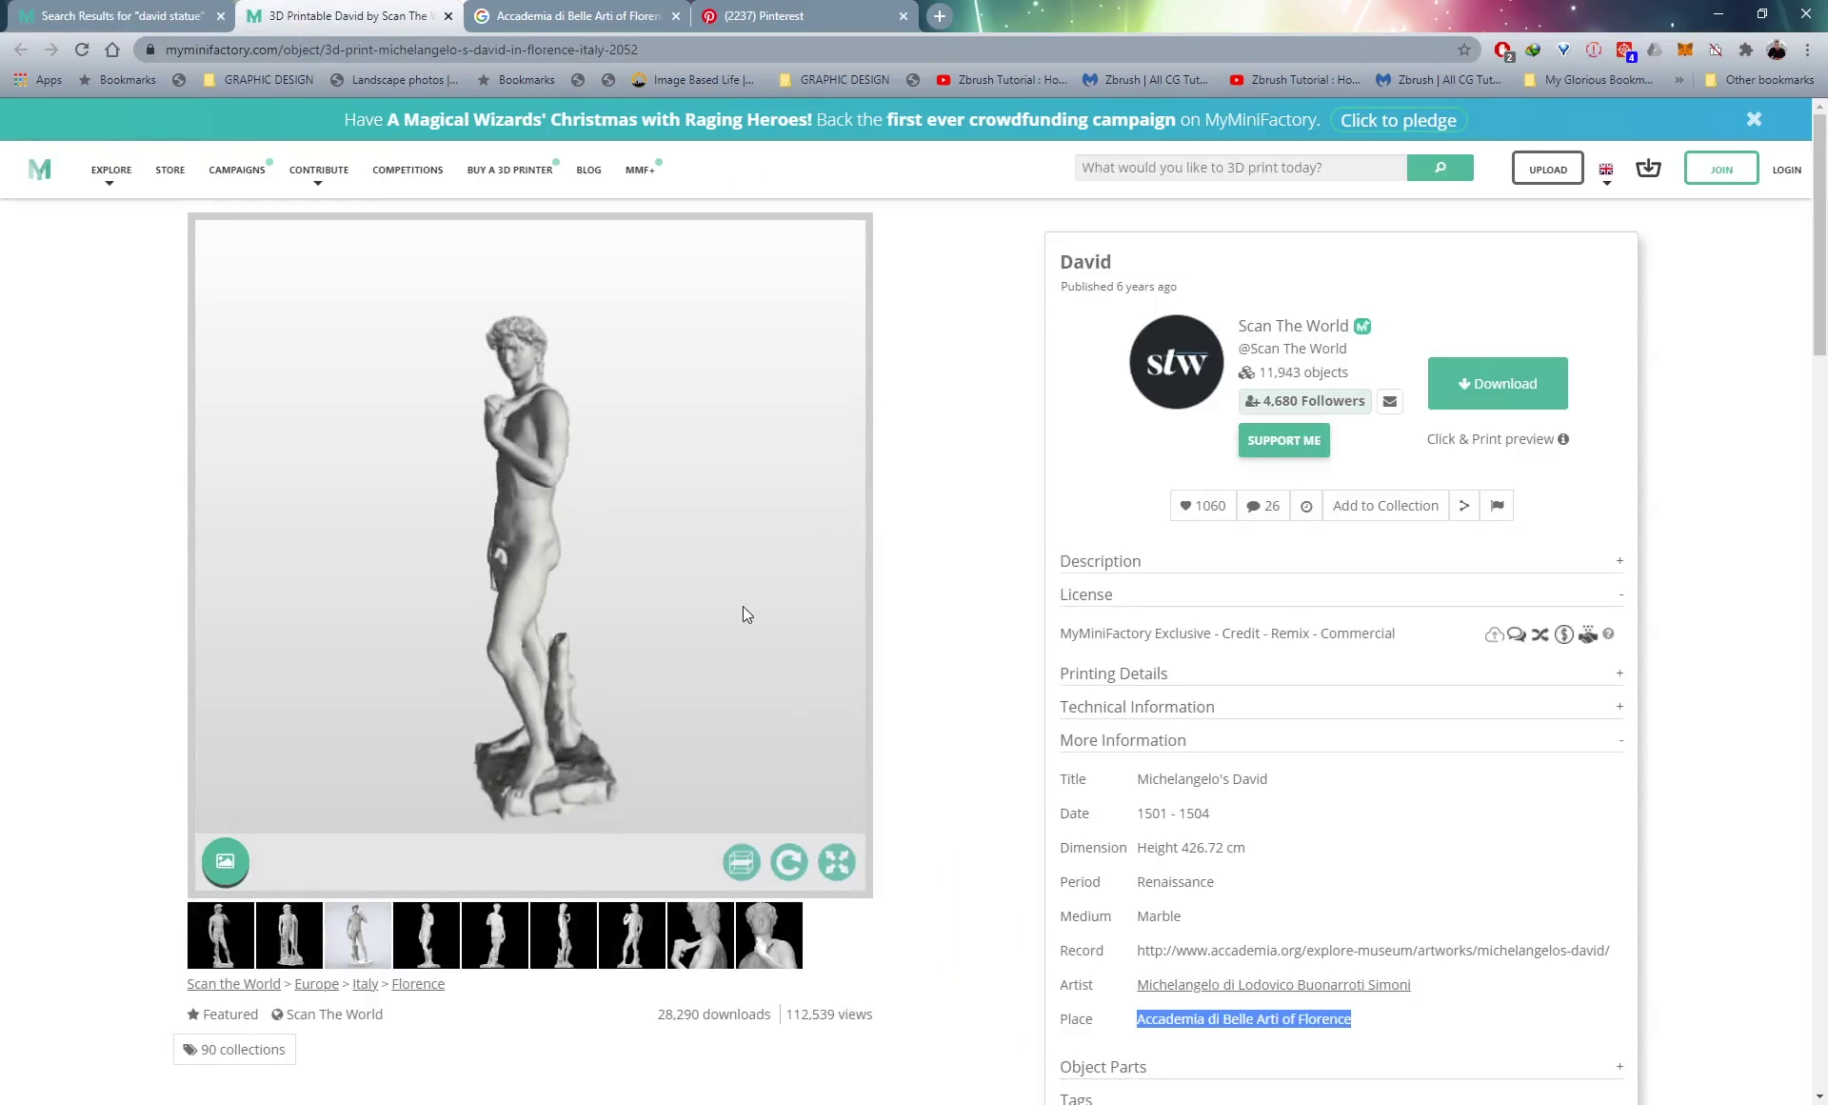
Look through the image results for "Accademia di Belle Arti of Florence" and the Pinterest photo of the David statue as reference.
click(602, 21)
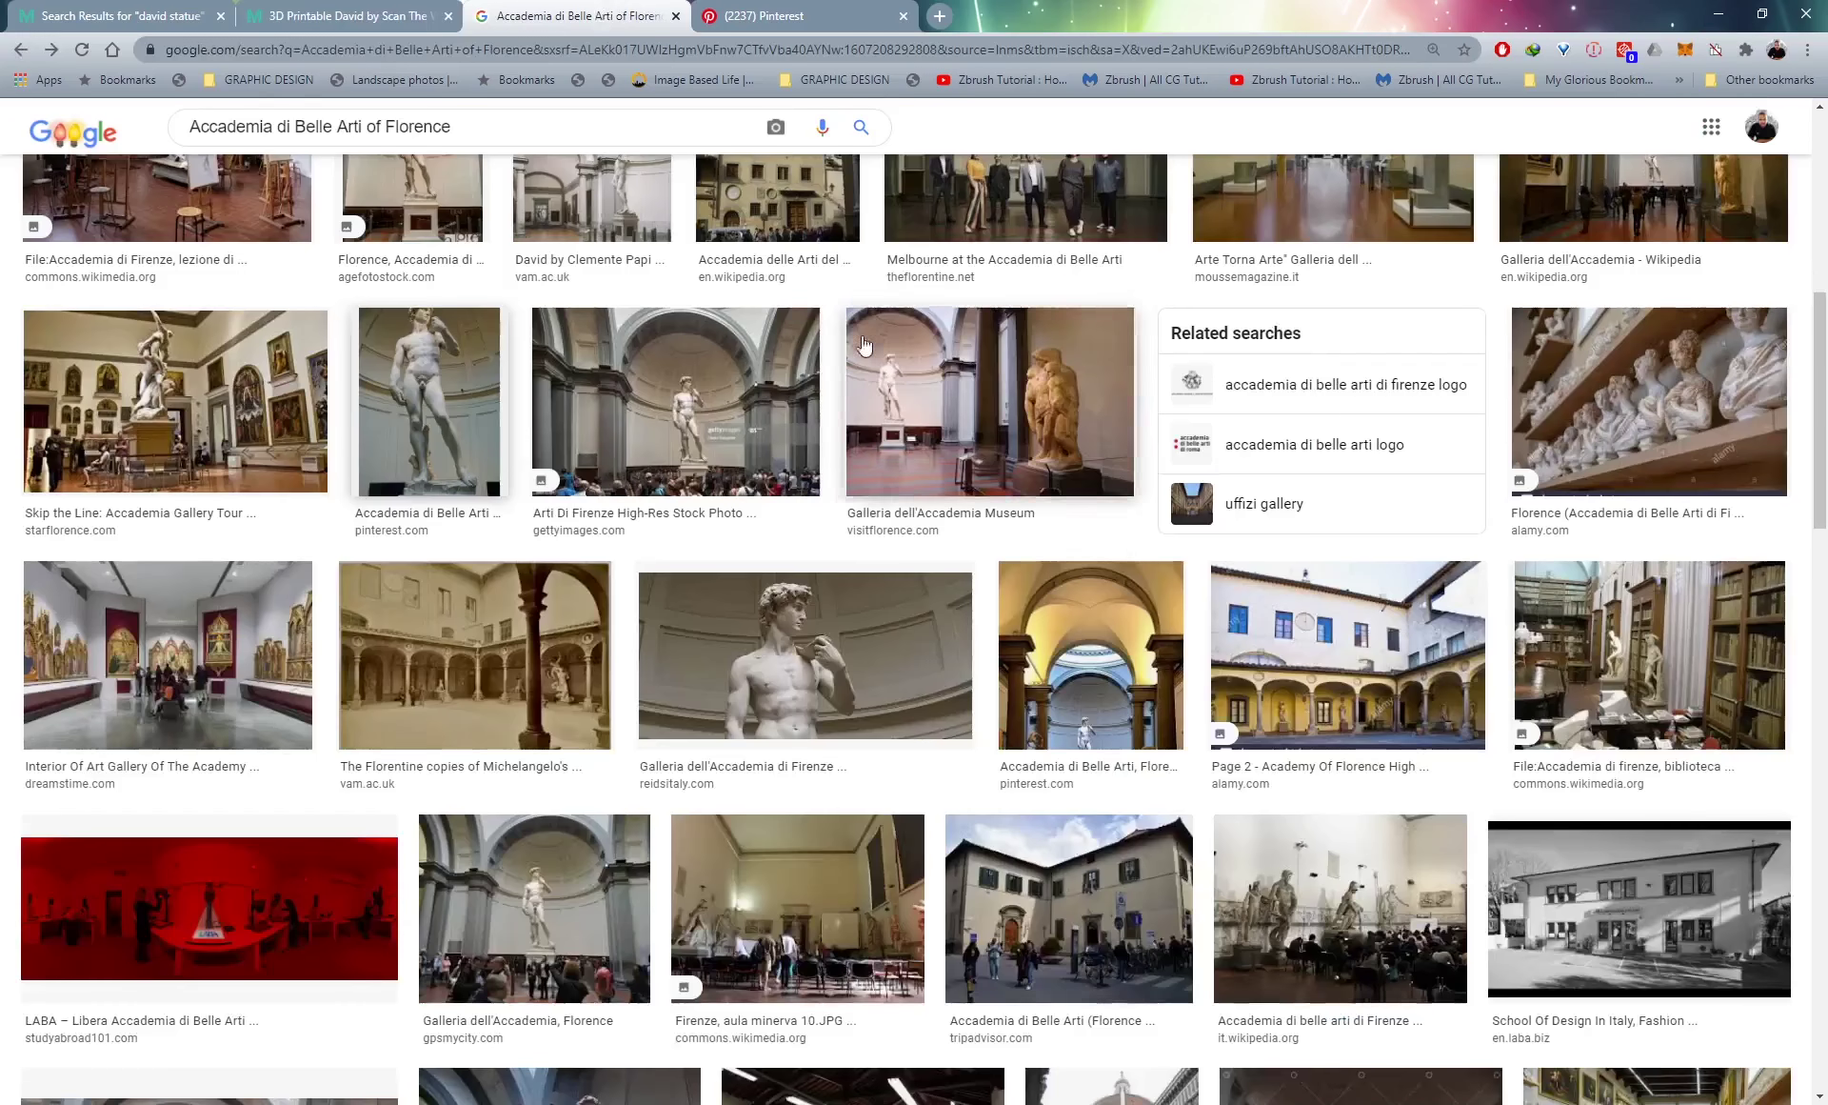
scroll(191, 118, up, 1)
drag(187, 127, 451, 134)
scroll(735, 536, down, 1)
key(ctrl+Tab)
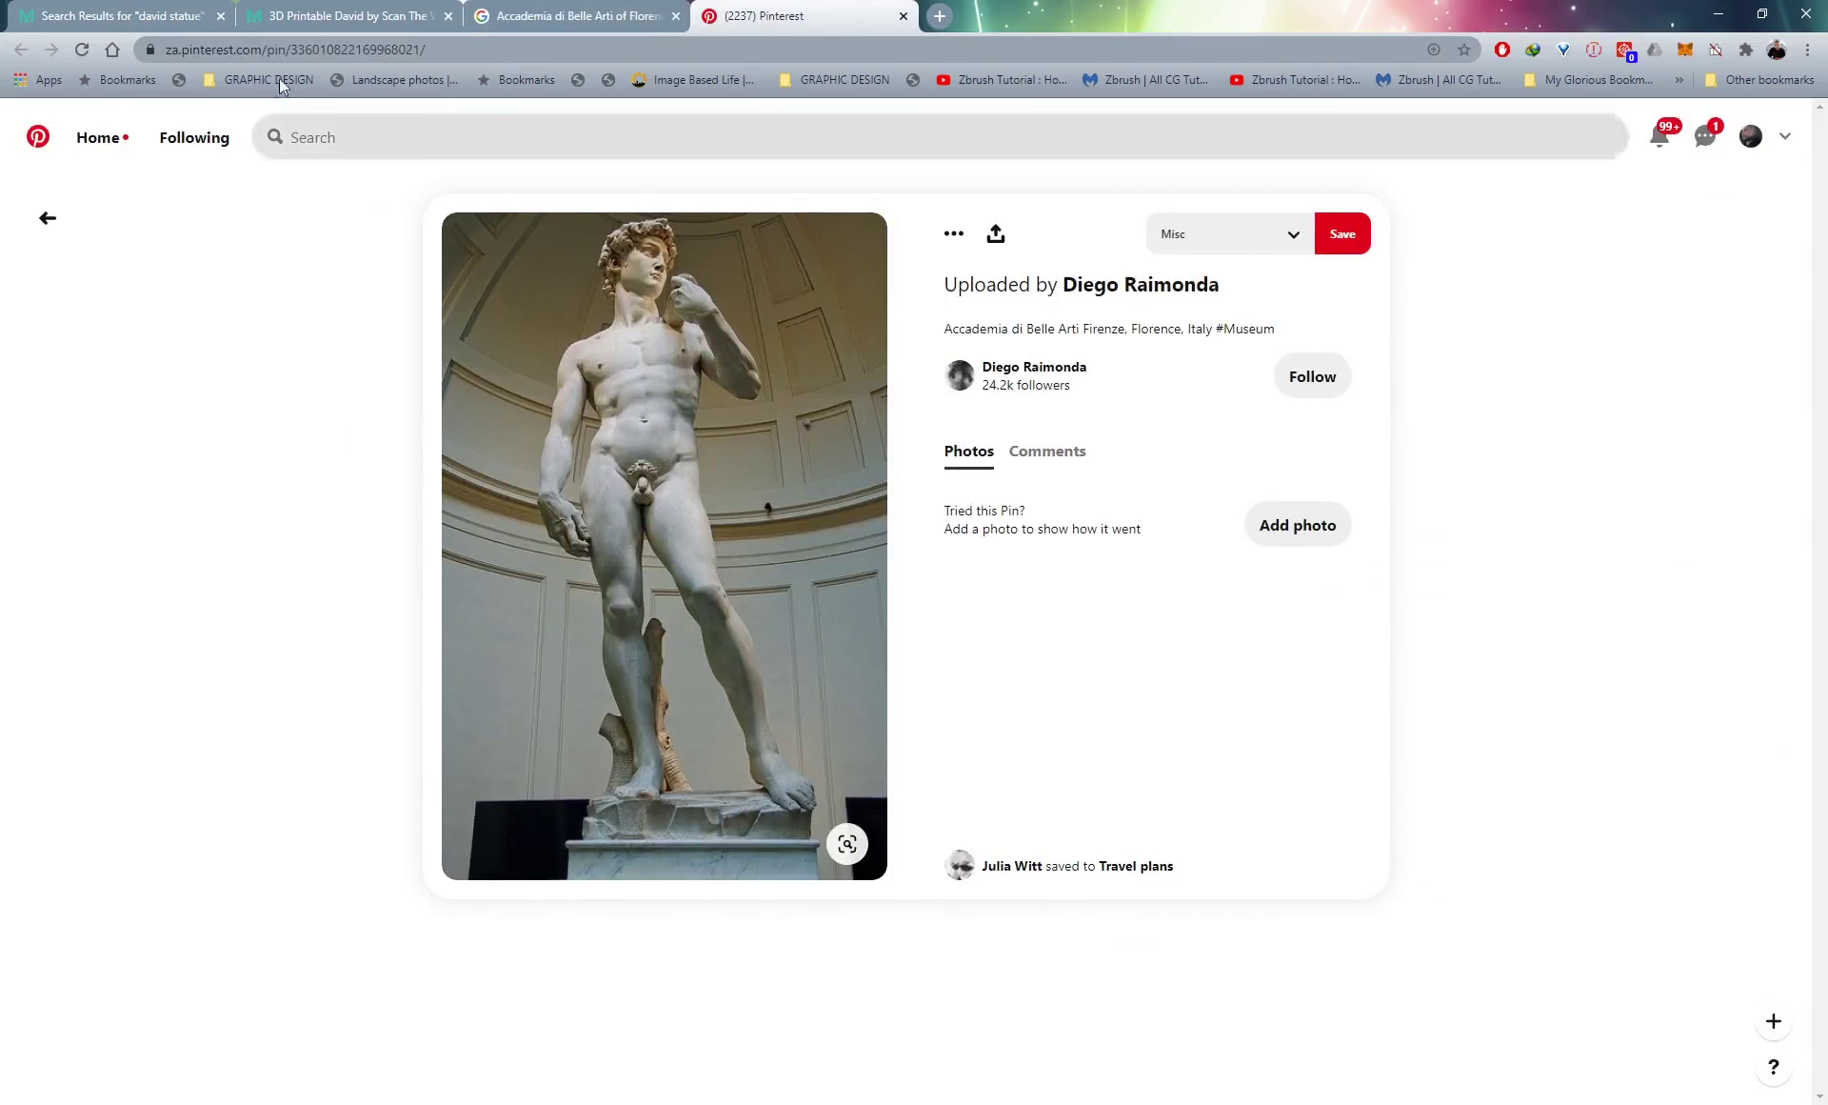
Return to the MyMiniFactory David page and examine the 3D statue closely from several angles.
key(ctrl+Tab)
key(ctrl+Tab)
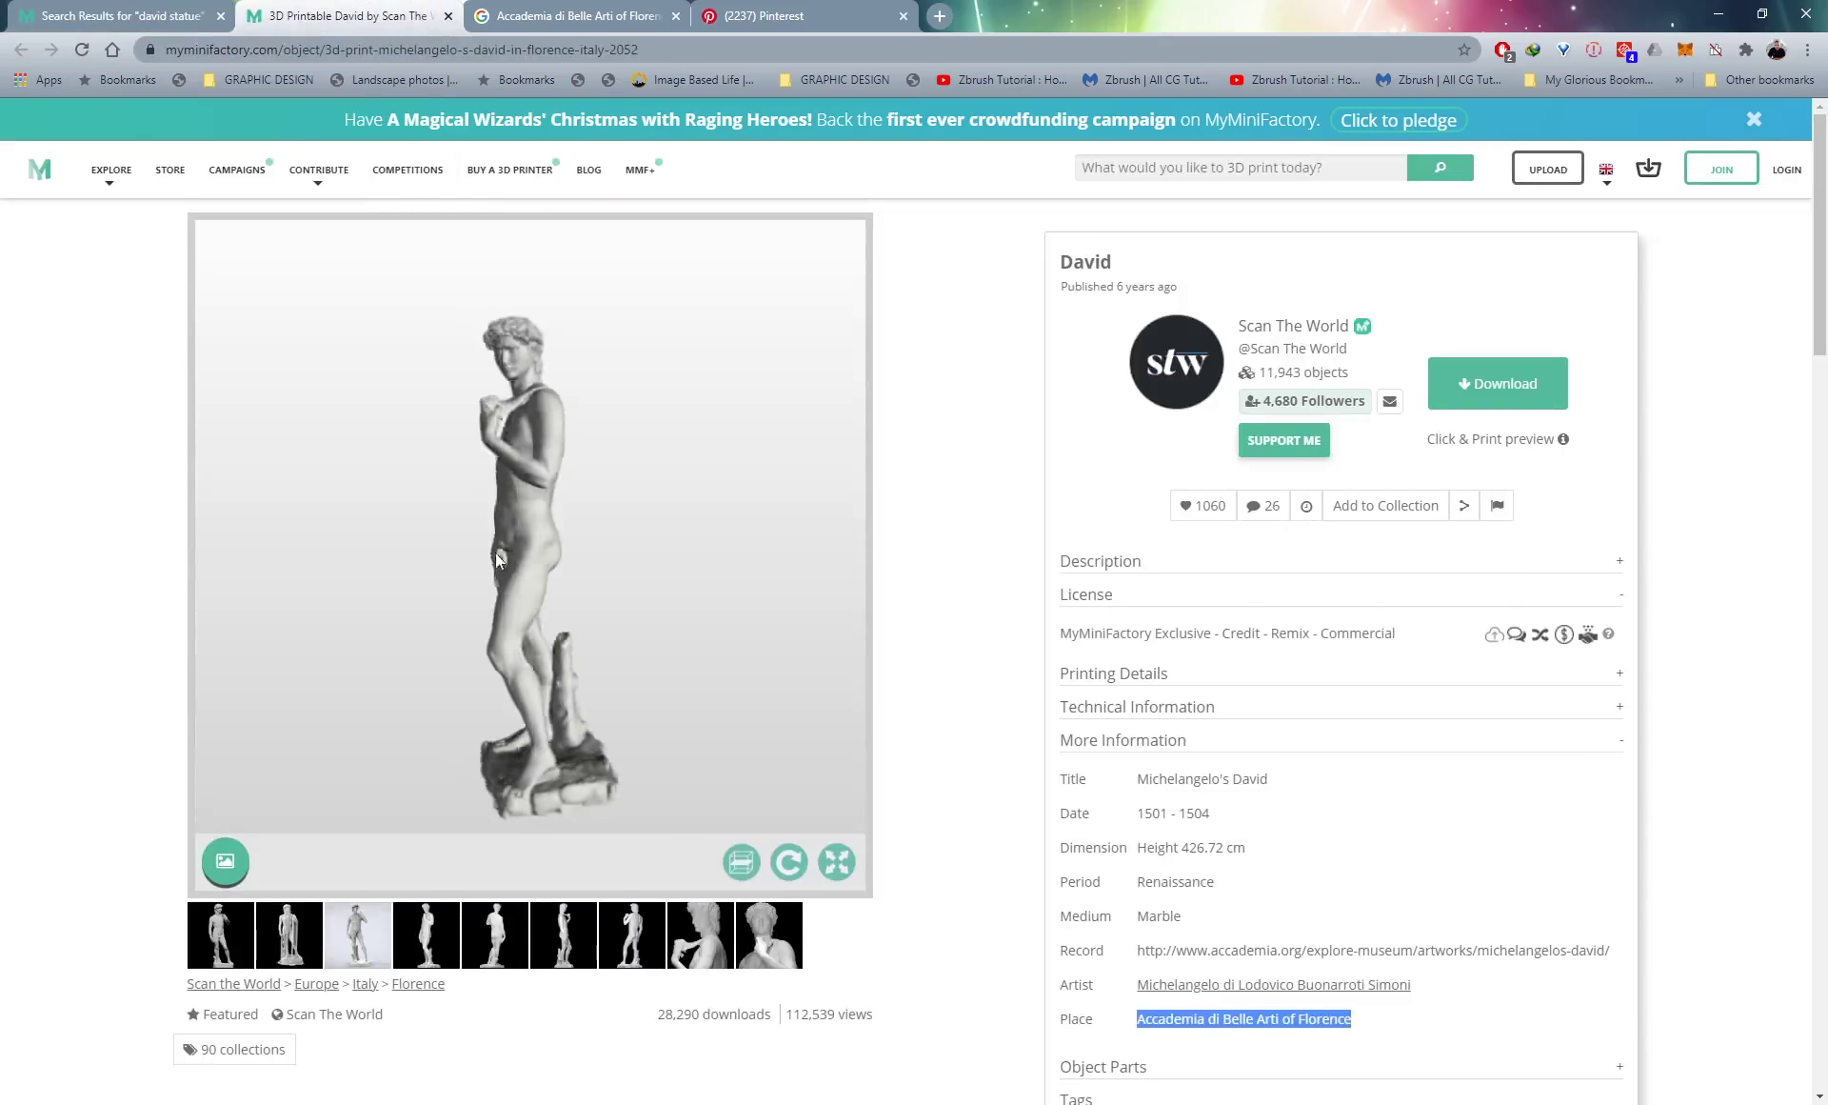
drag(497, 553, 573, 533)
drag(488, 465, 646, 469)
scroll(518, 379, up, 3)
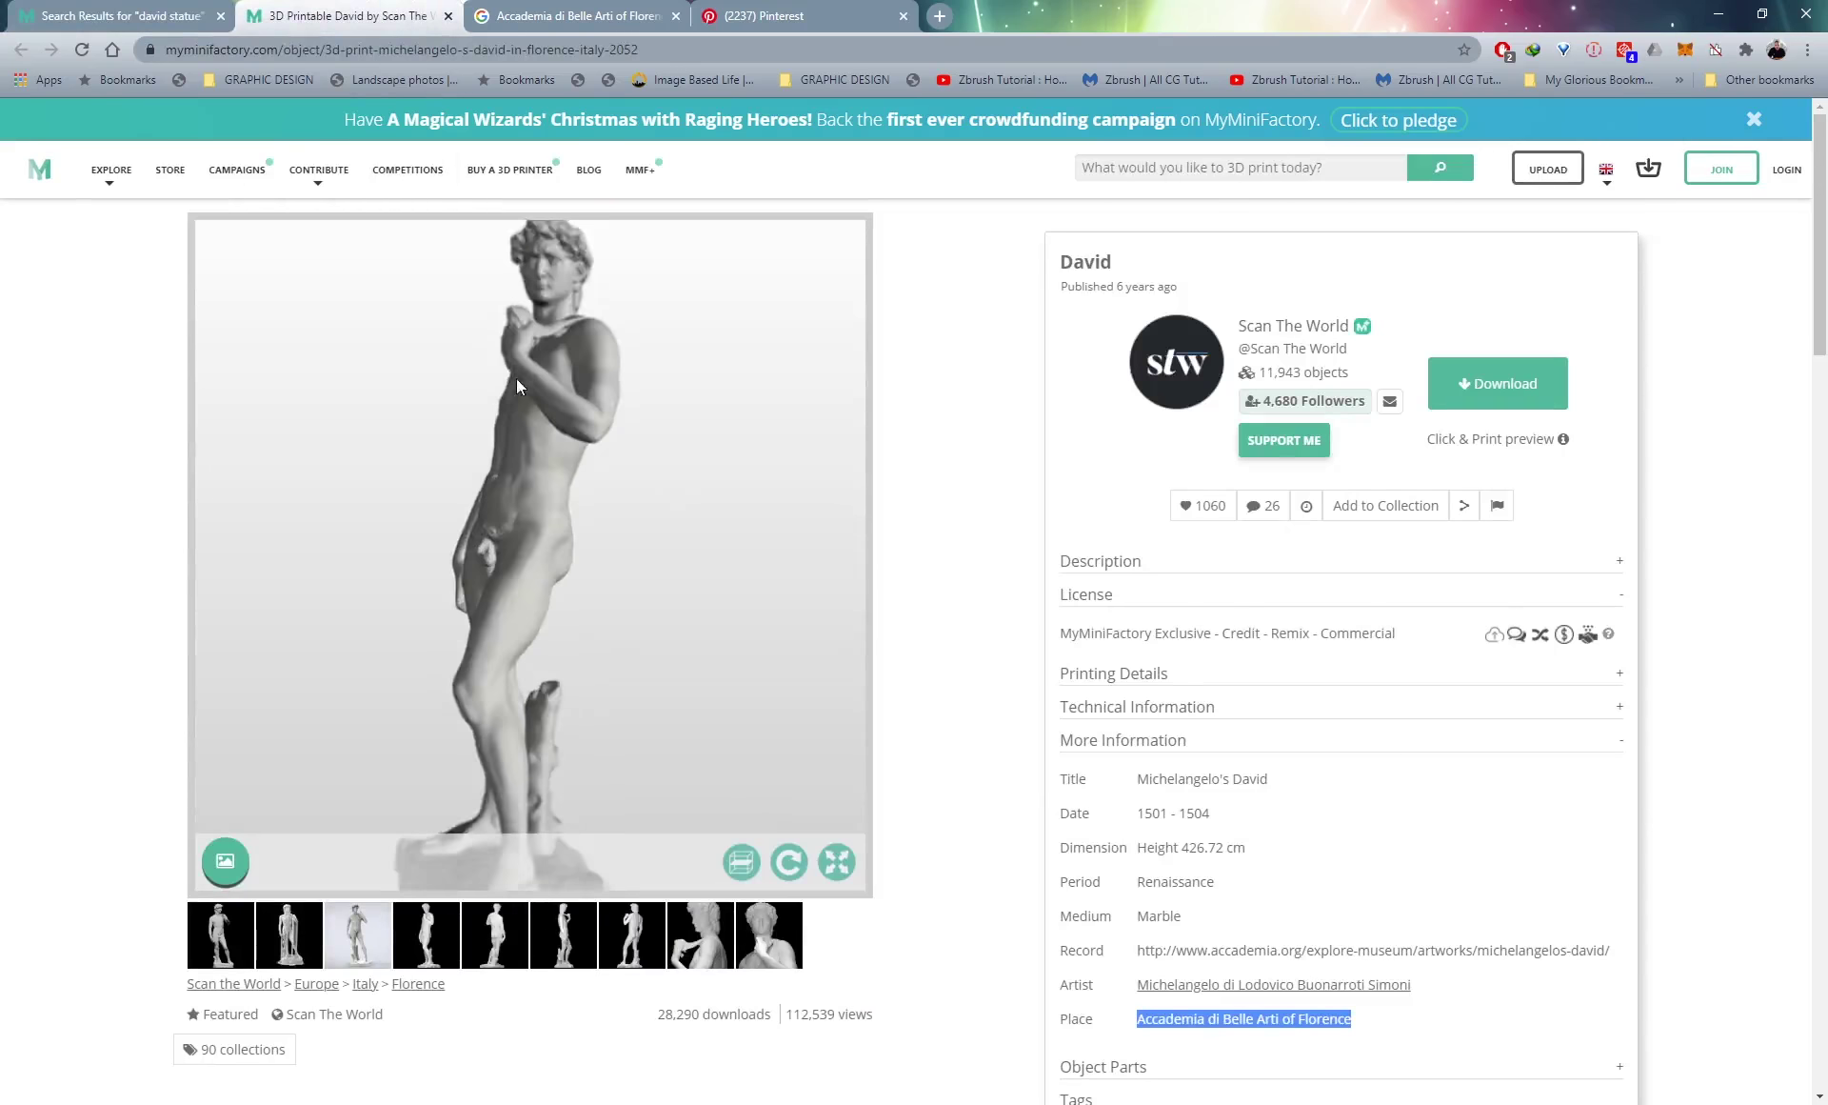
drag(516, 379, 608, 436)
scroll(556, 434, down, 3)
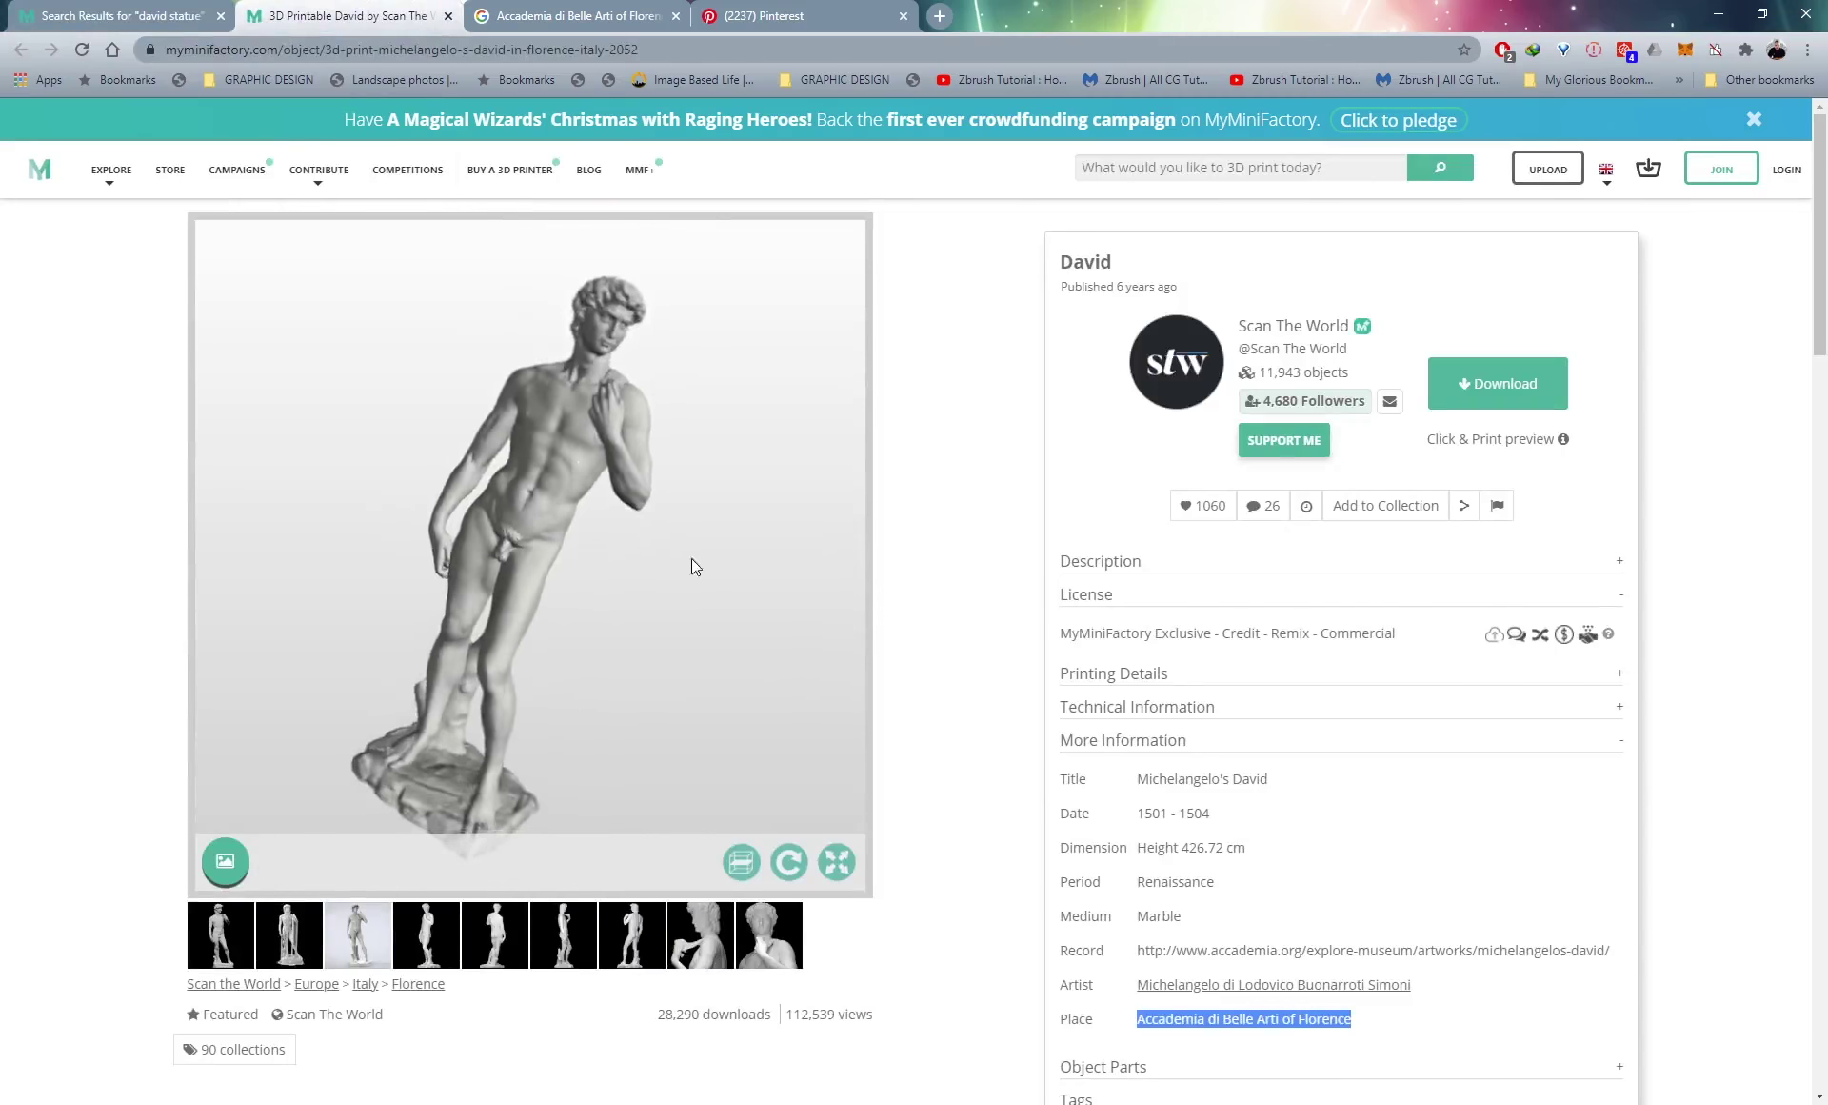
drag(691, 558, 573, 488)
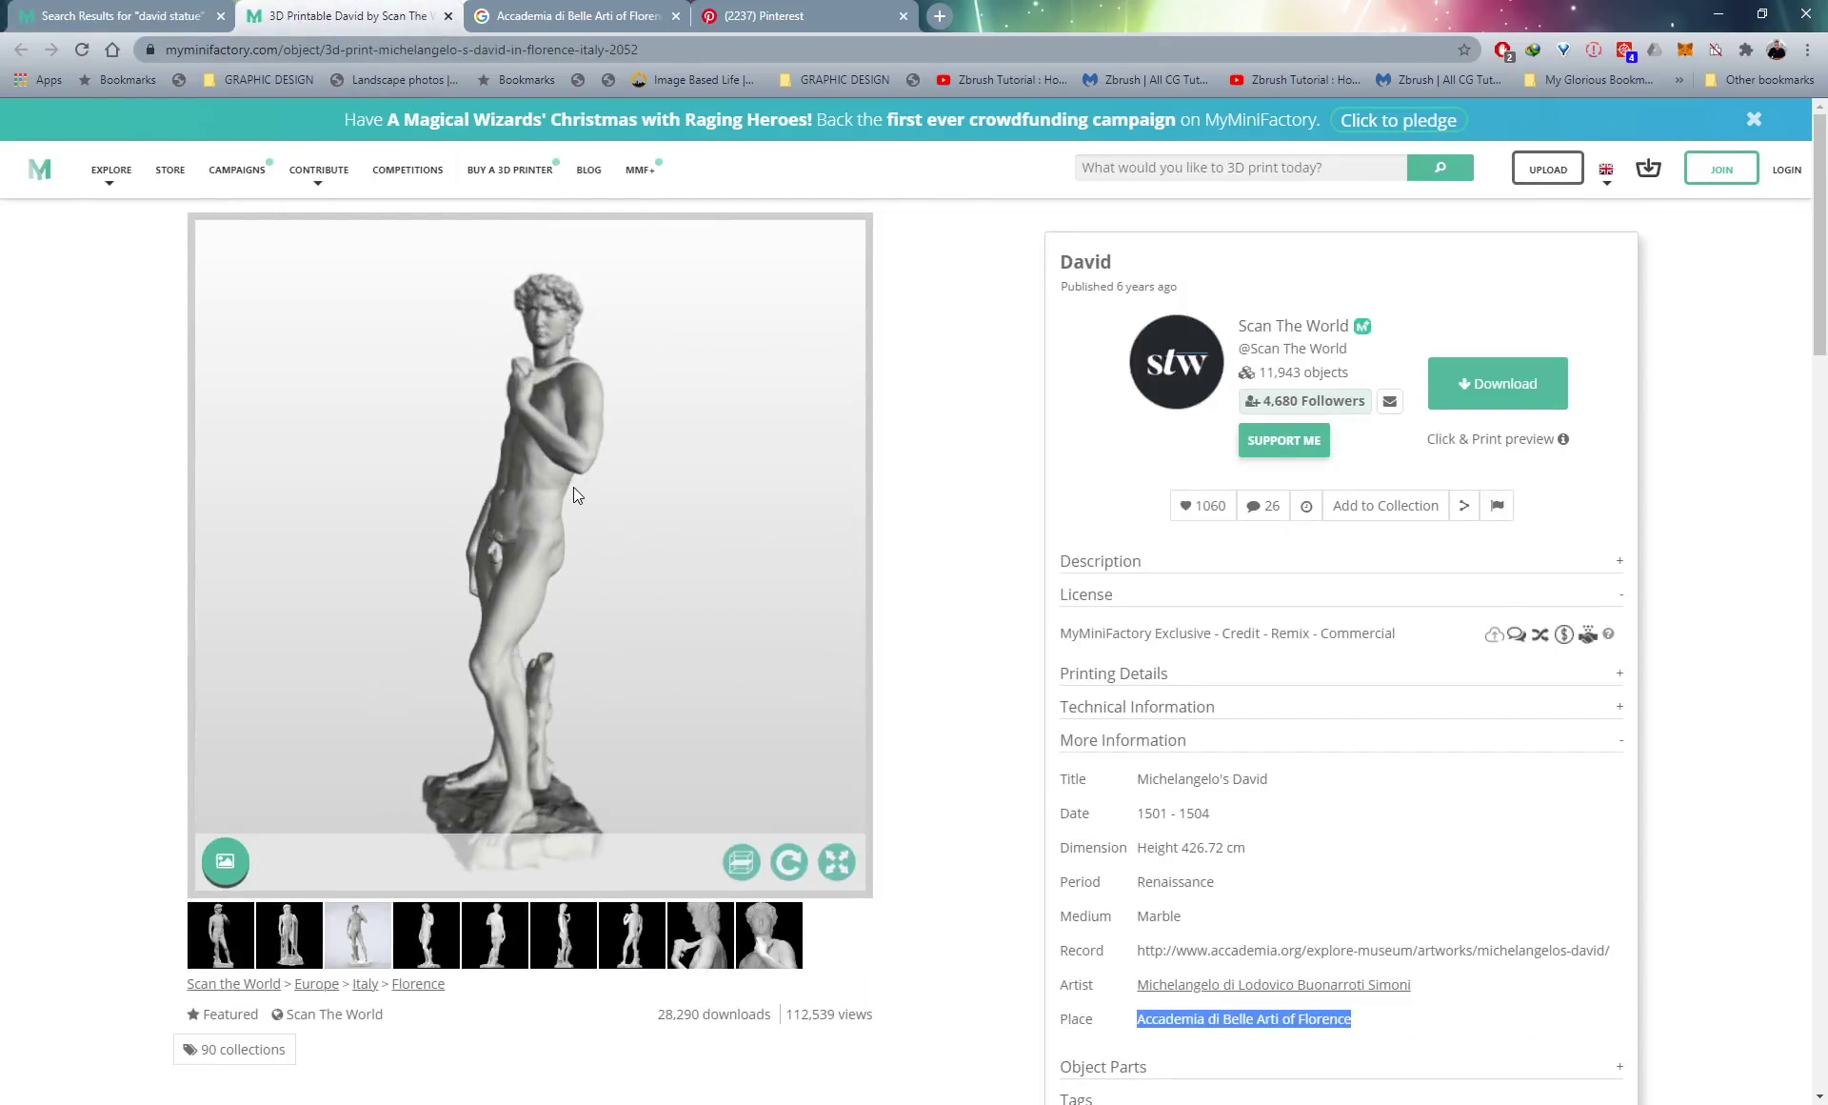
drag(619, 593, 604, 518)
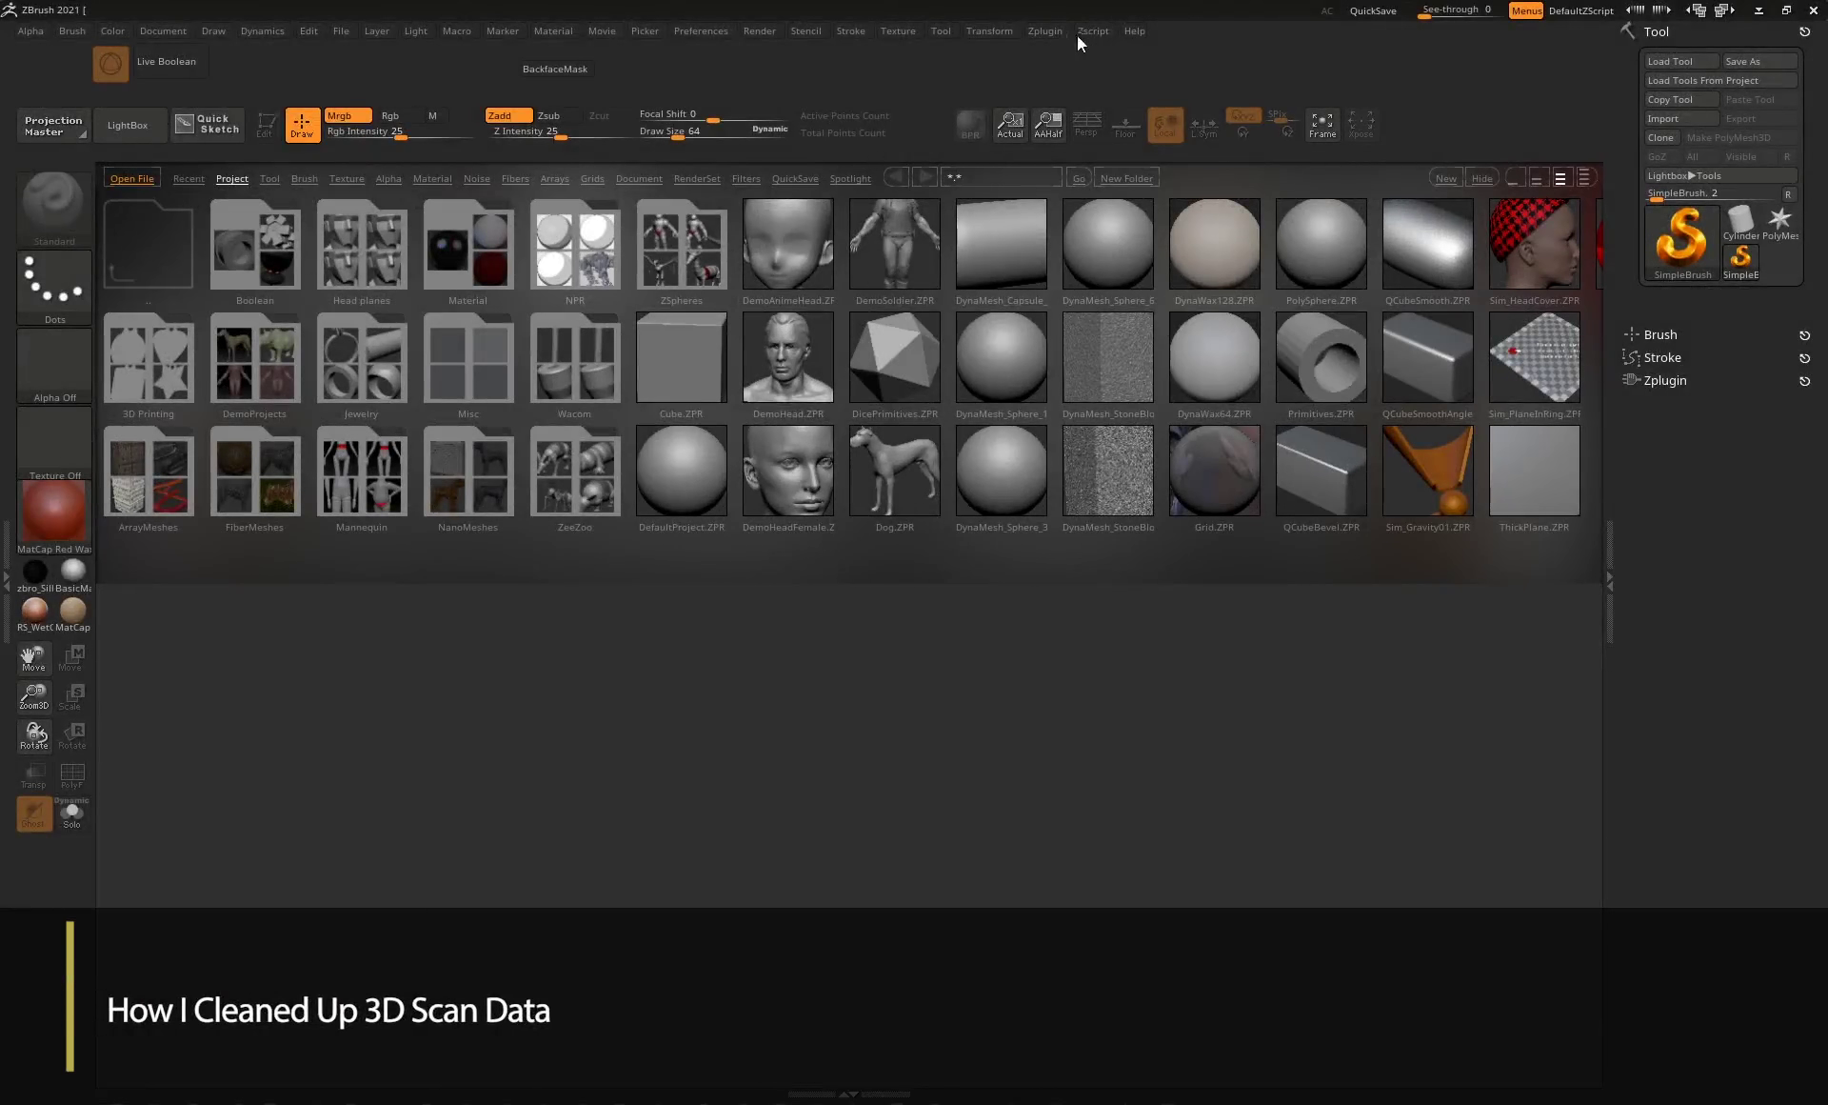
Switch to ZBrush and start an STL import with 3D Print Hub, browsing to the Desktop for the file.
click(1049, 32)
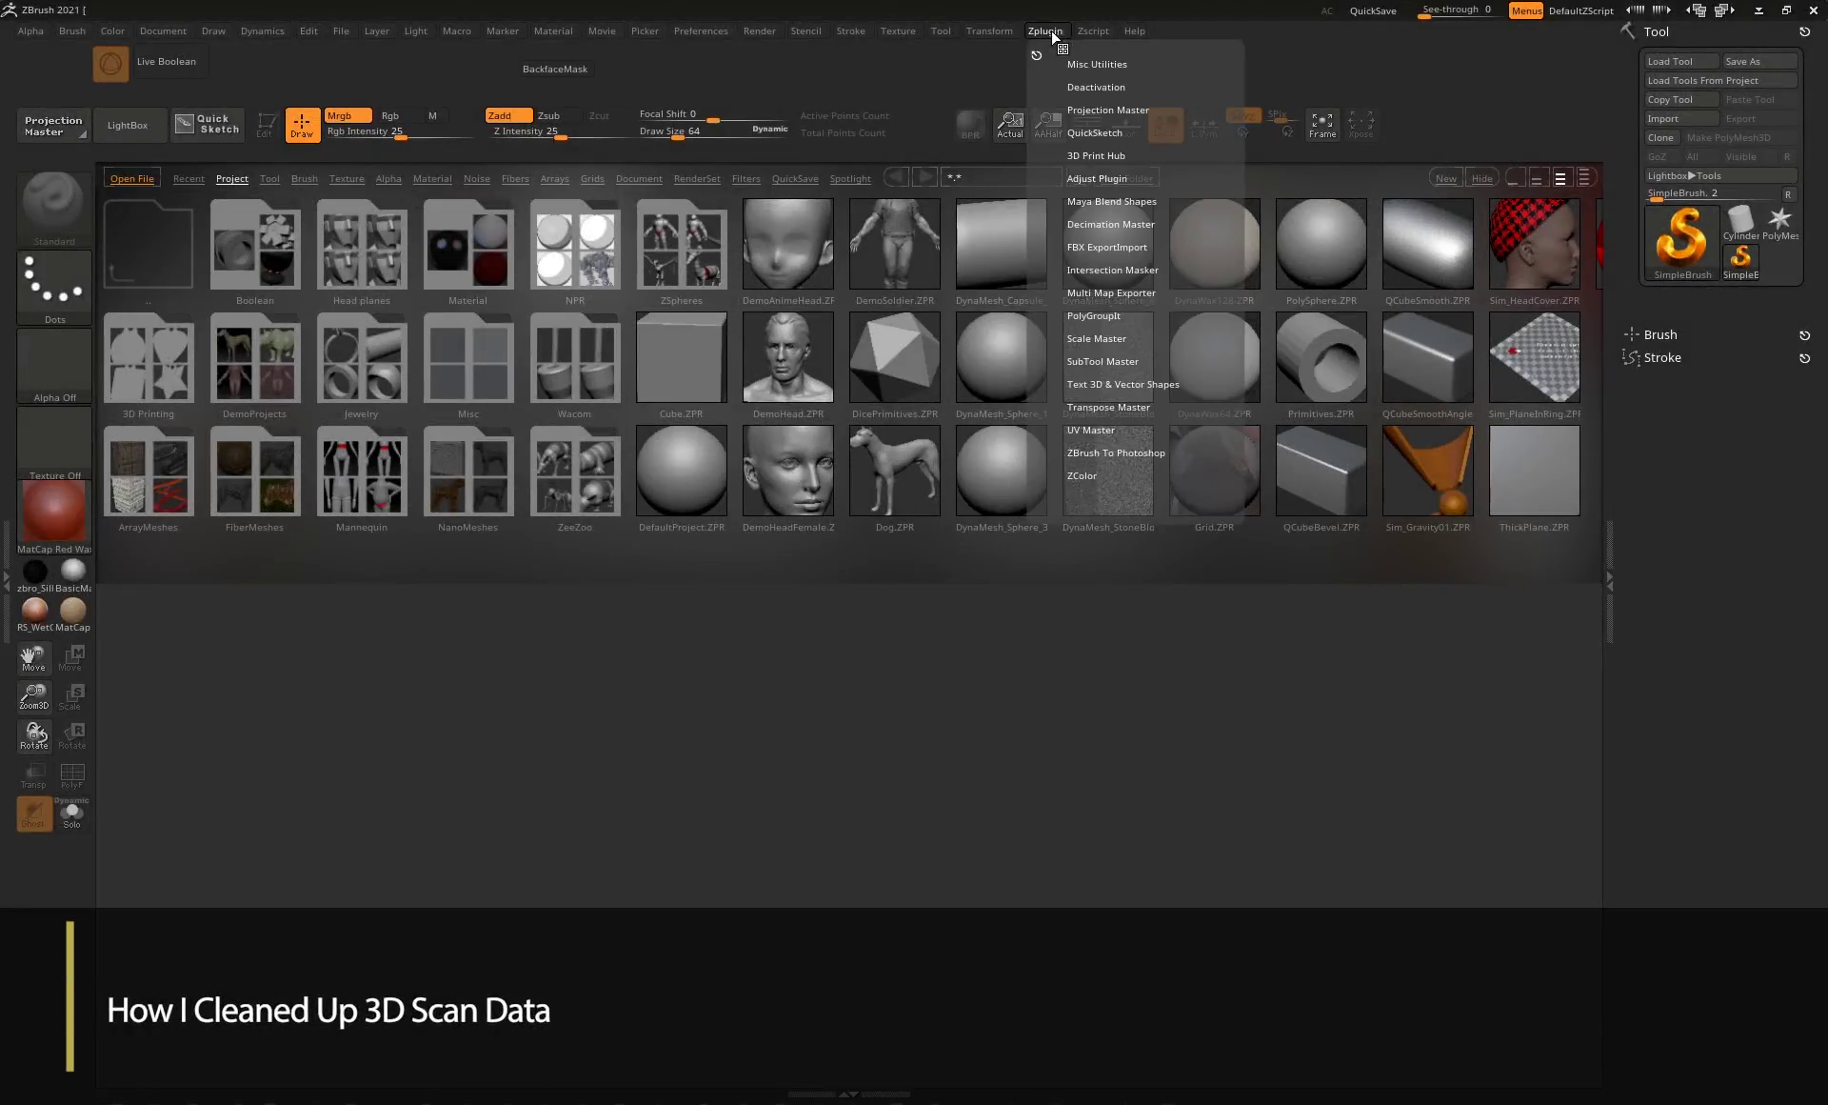
click(1093, 155)
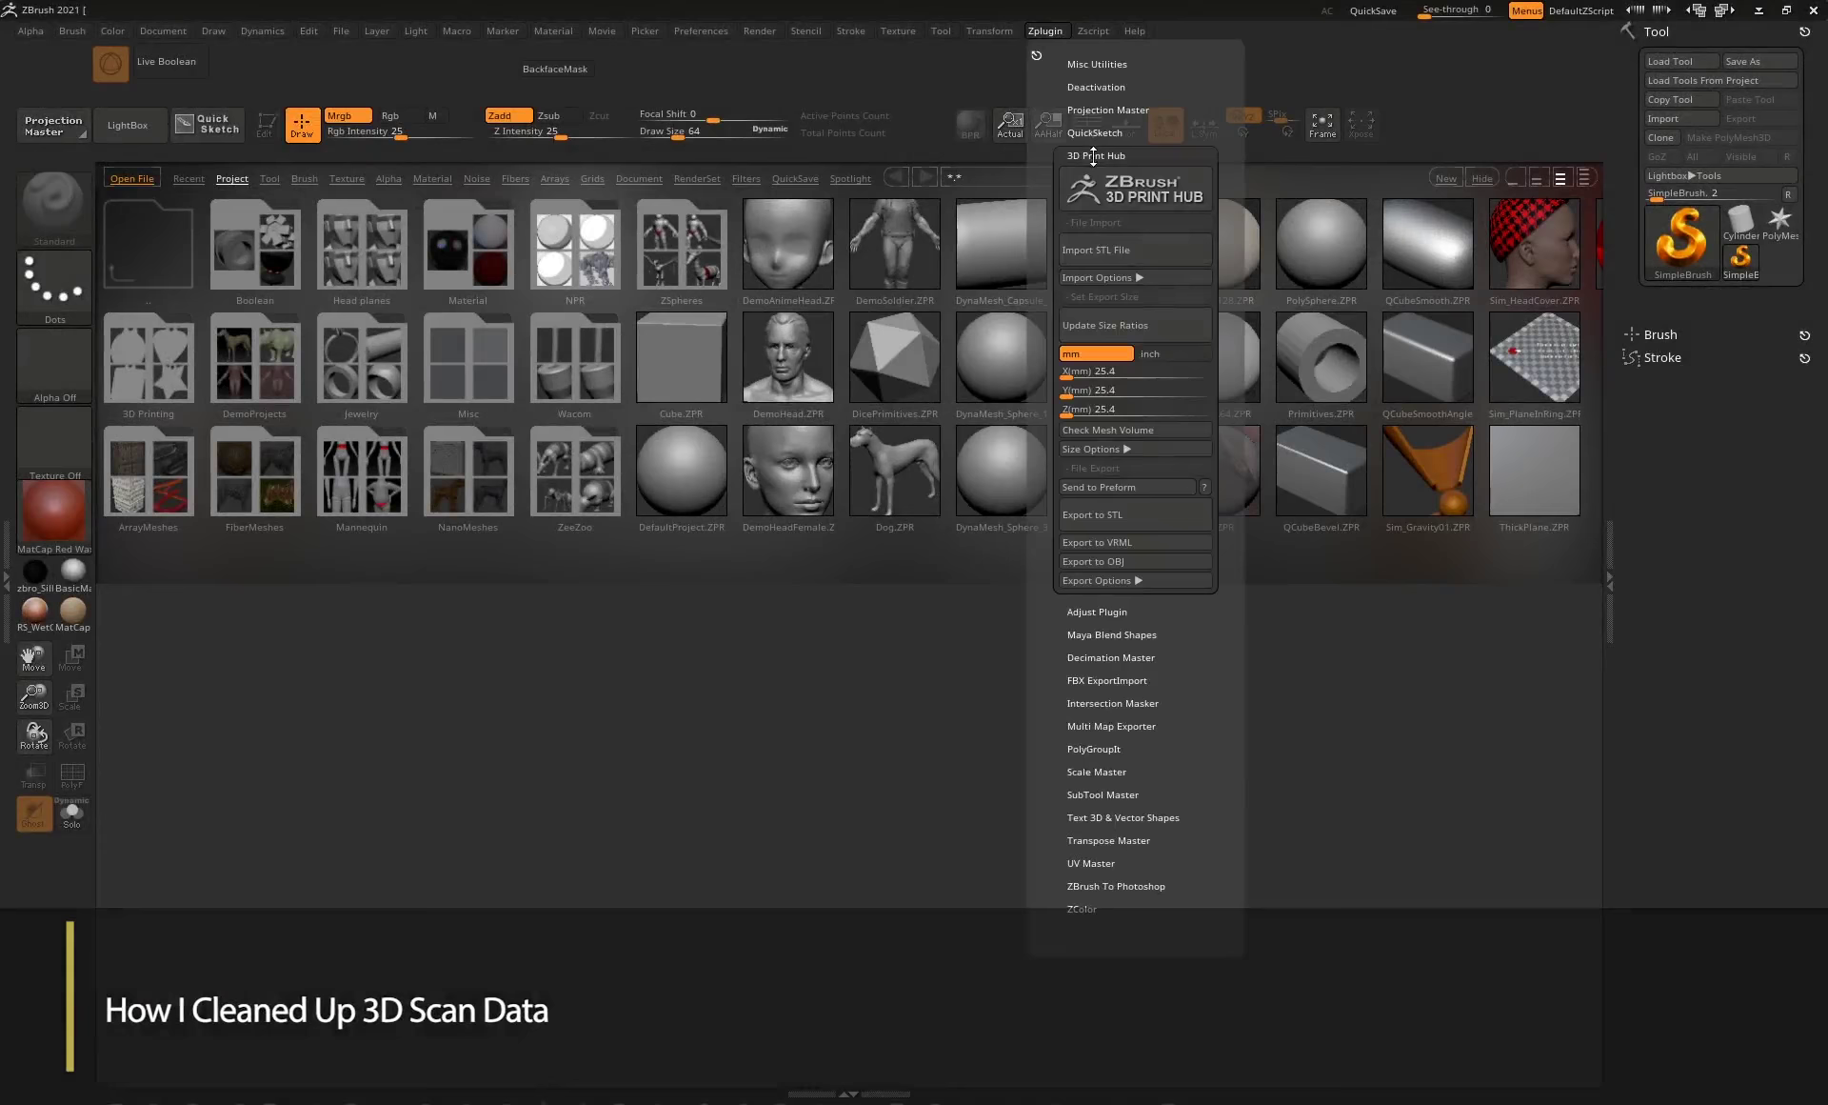
click(1095, 248)
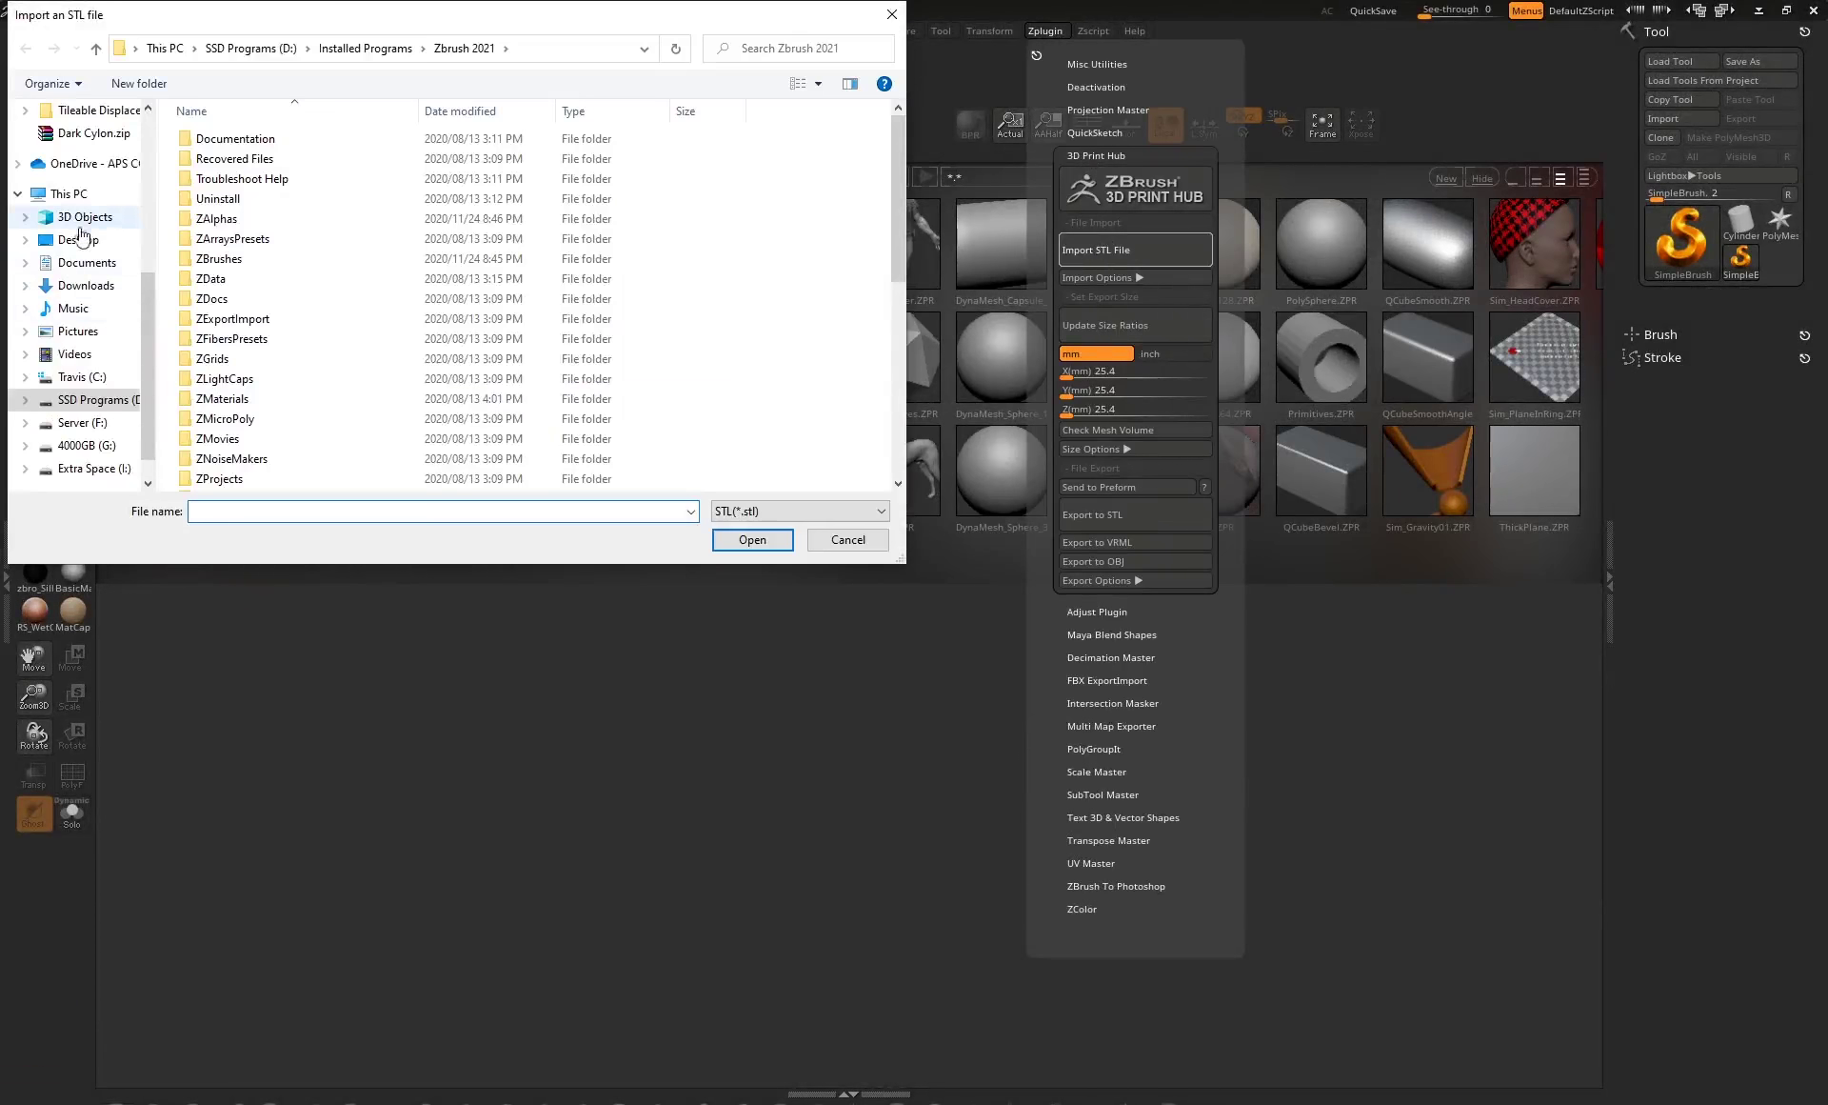
click(80, 239)
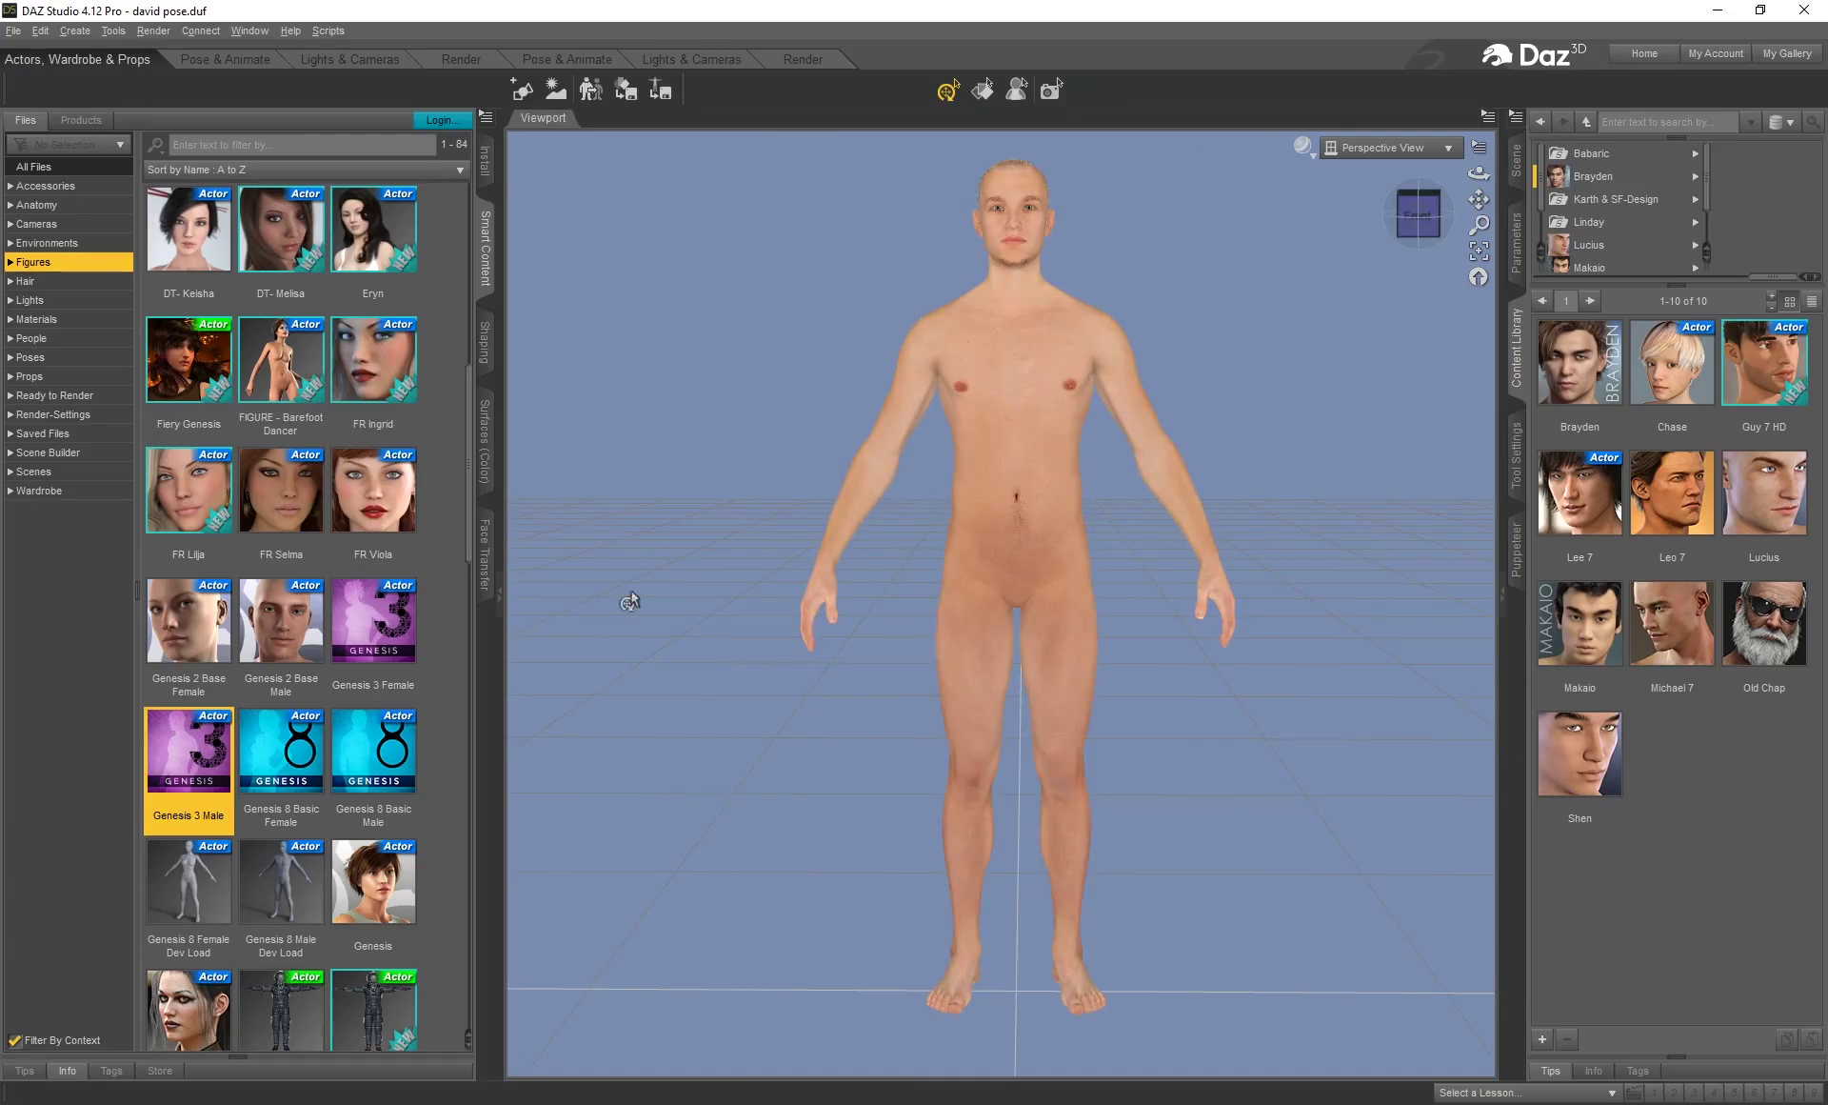
Switch to DAZ Studio, try bending the male figure's right arm by raising its hand, and undo that pose change.
click(819, 563)
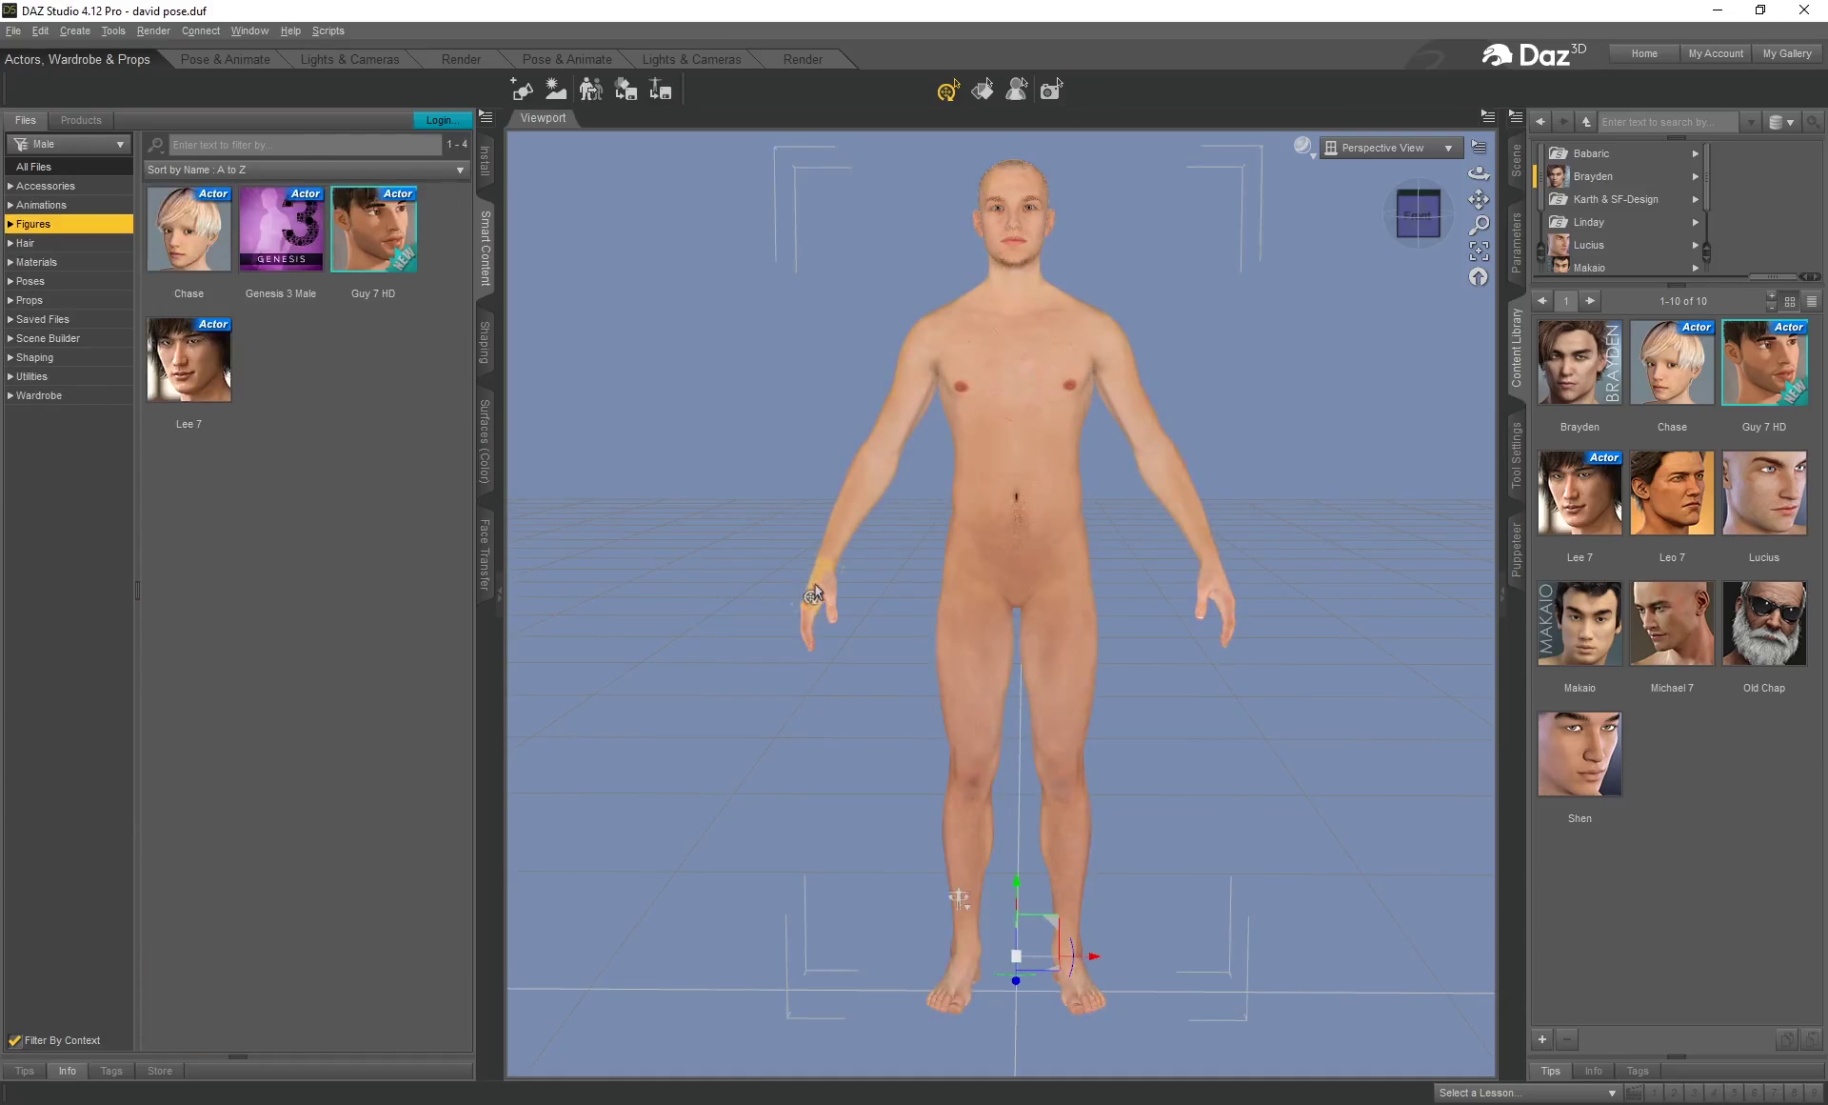
drag(814, 592, 793, 434)
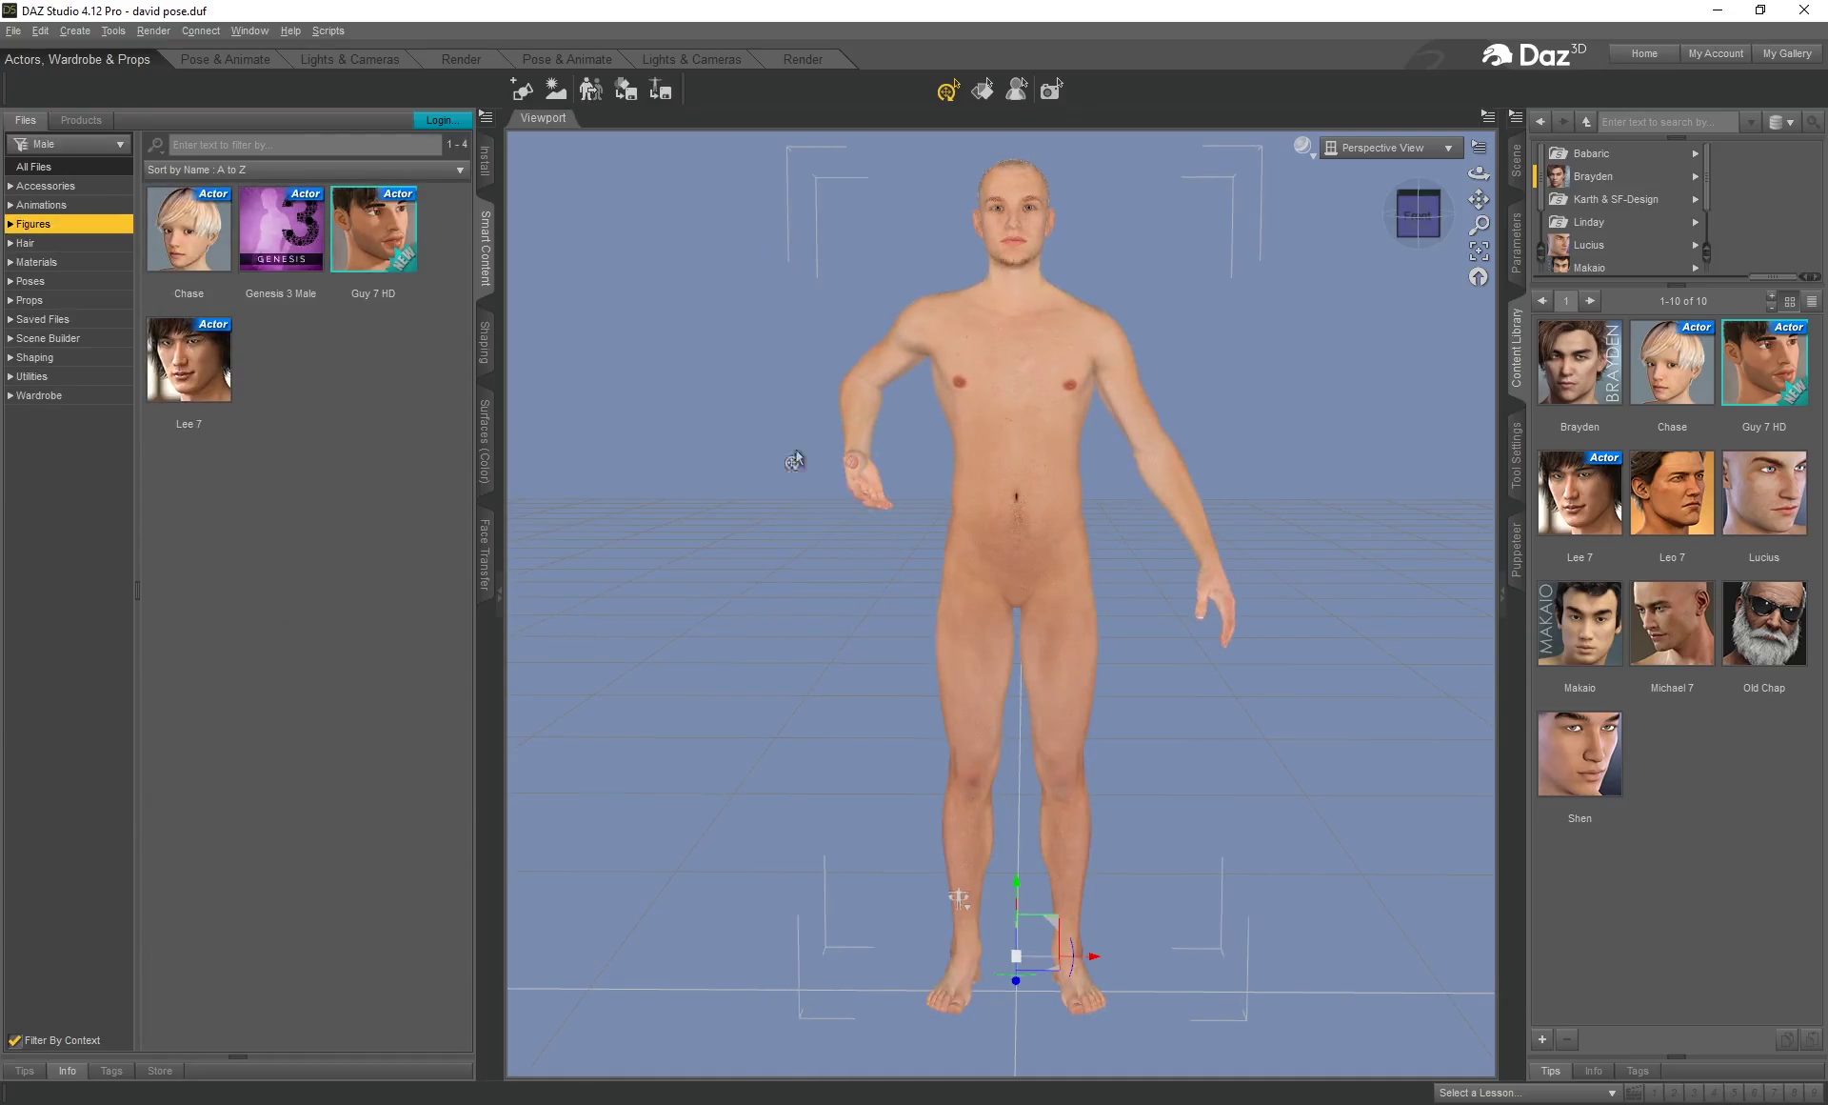
key(ctrl+z)
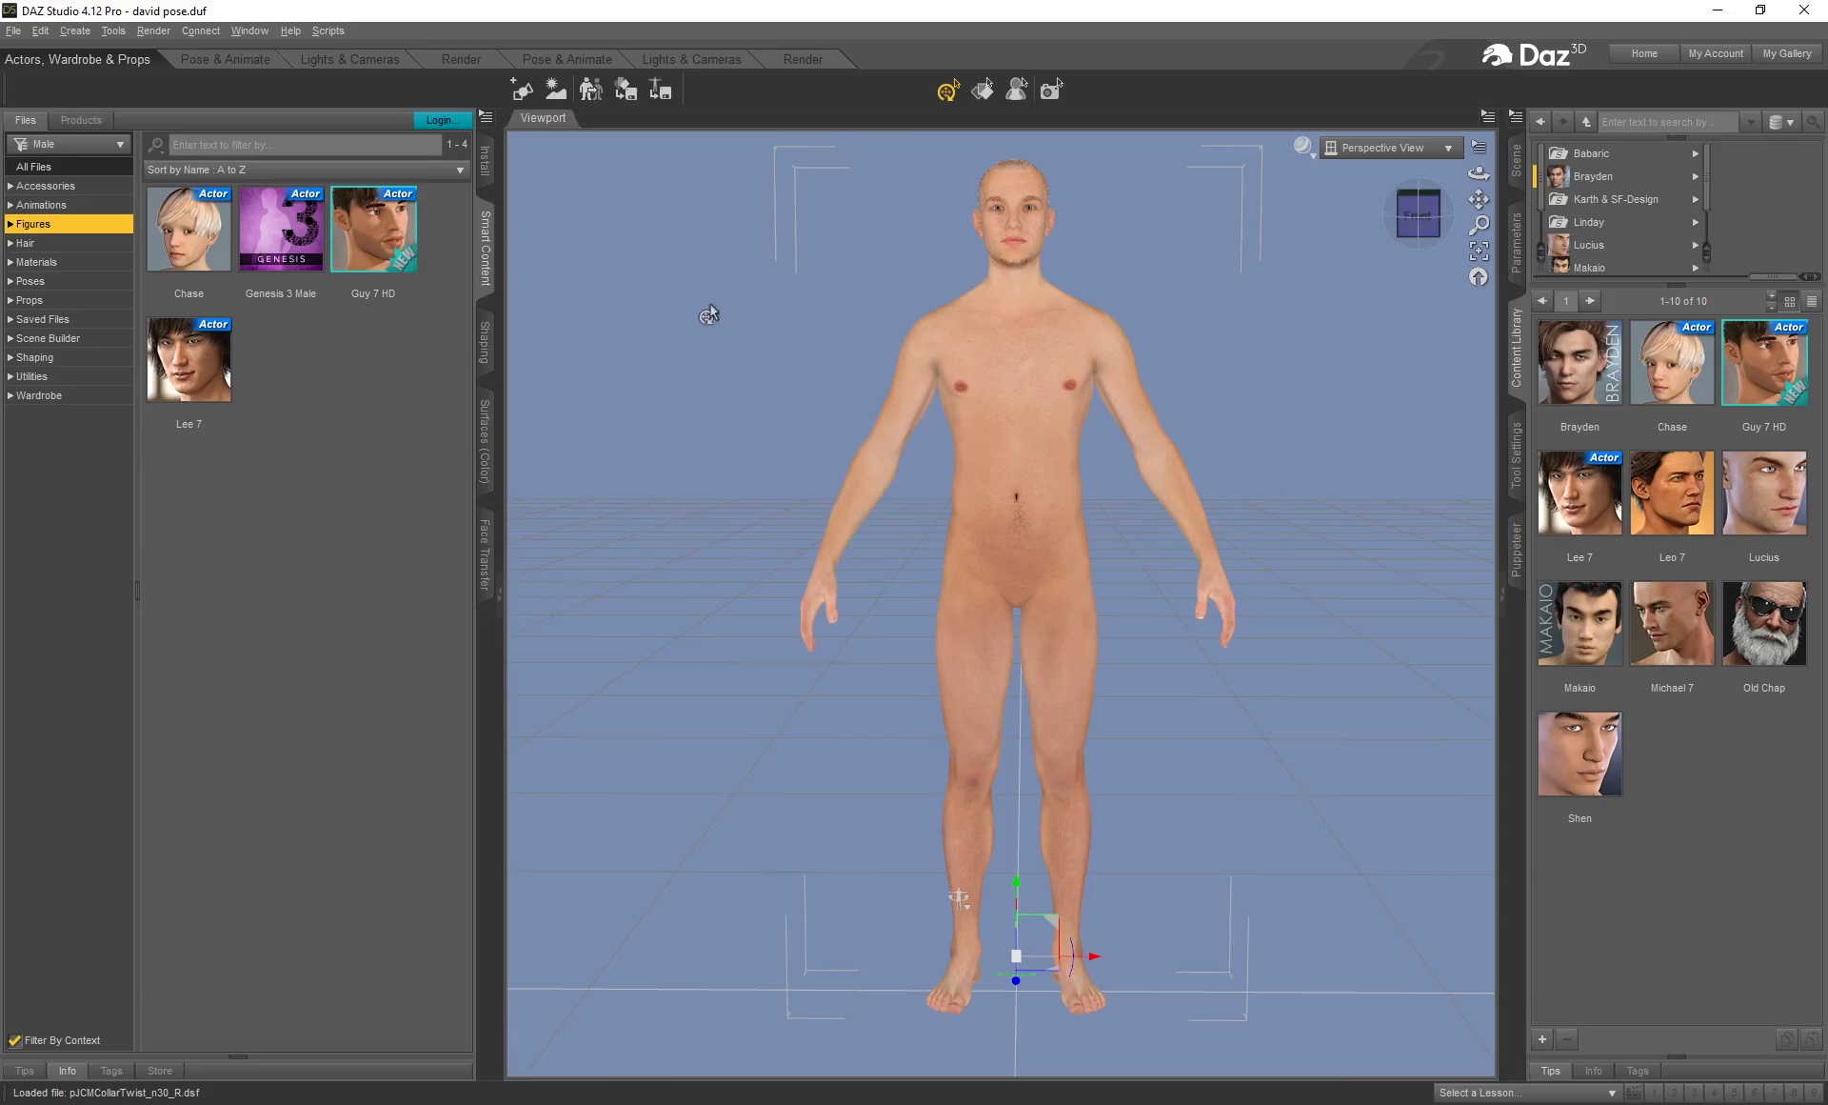
Change to the Pose & Animate workspace and move the animation playhead to 1 to put the figure in the David pose.
click(221, 59)
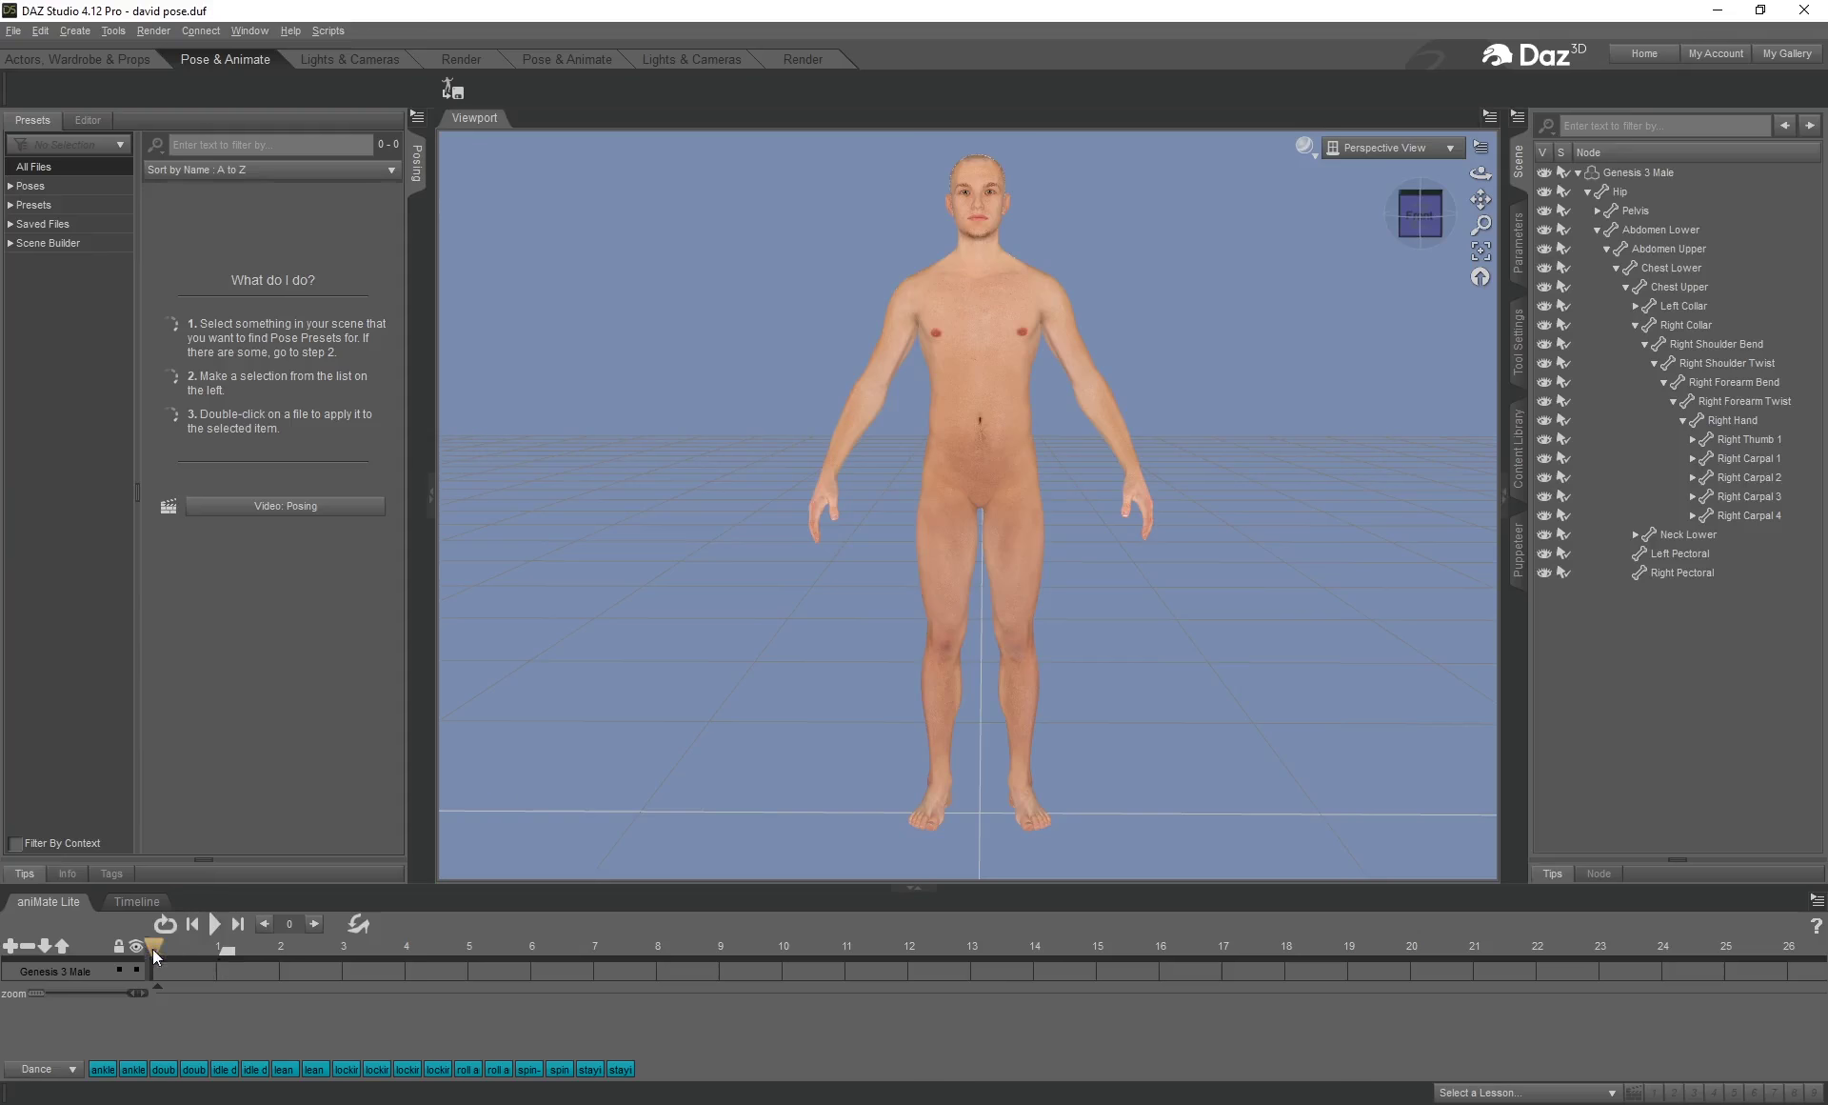
drag(154, 953, 226, 960)
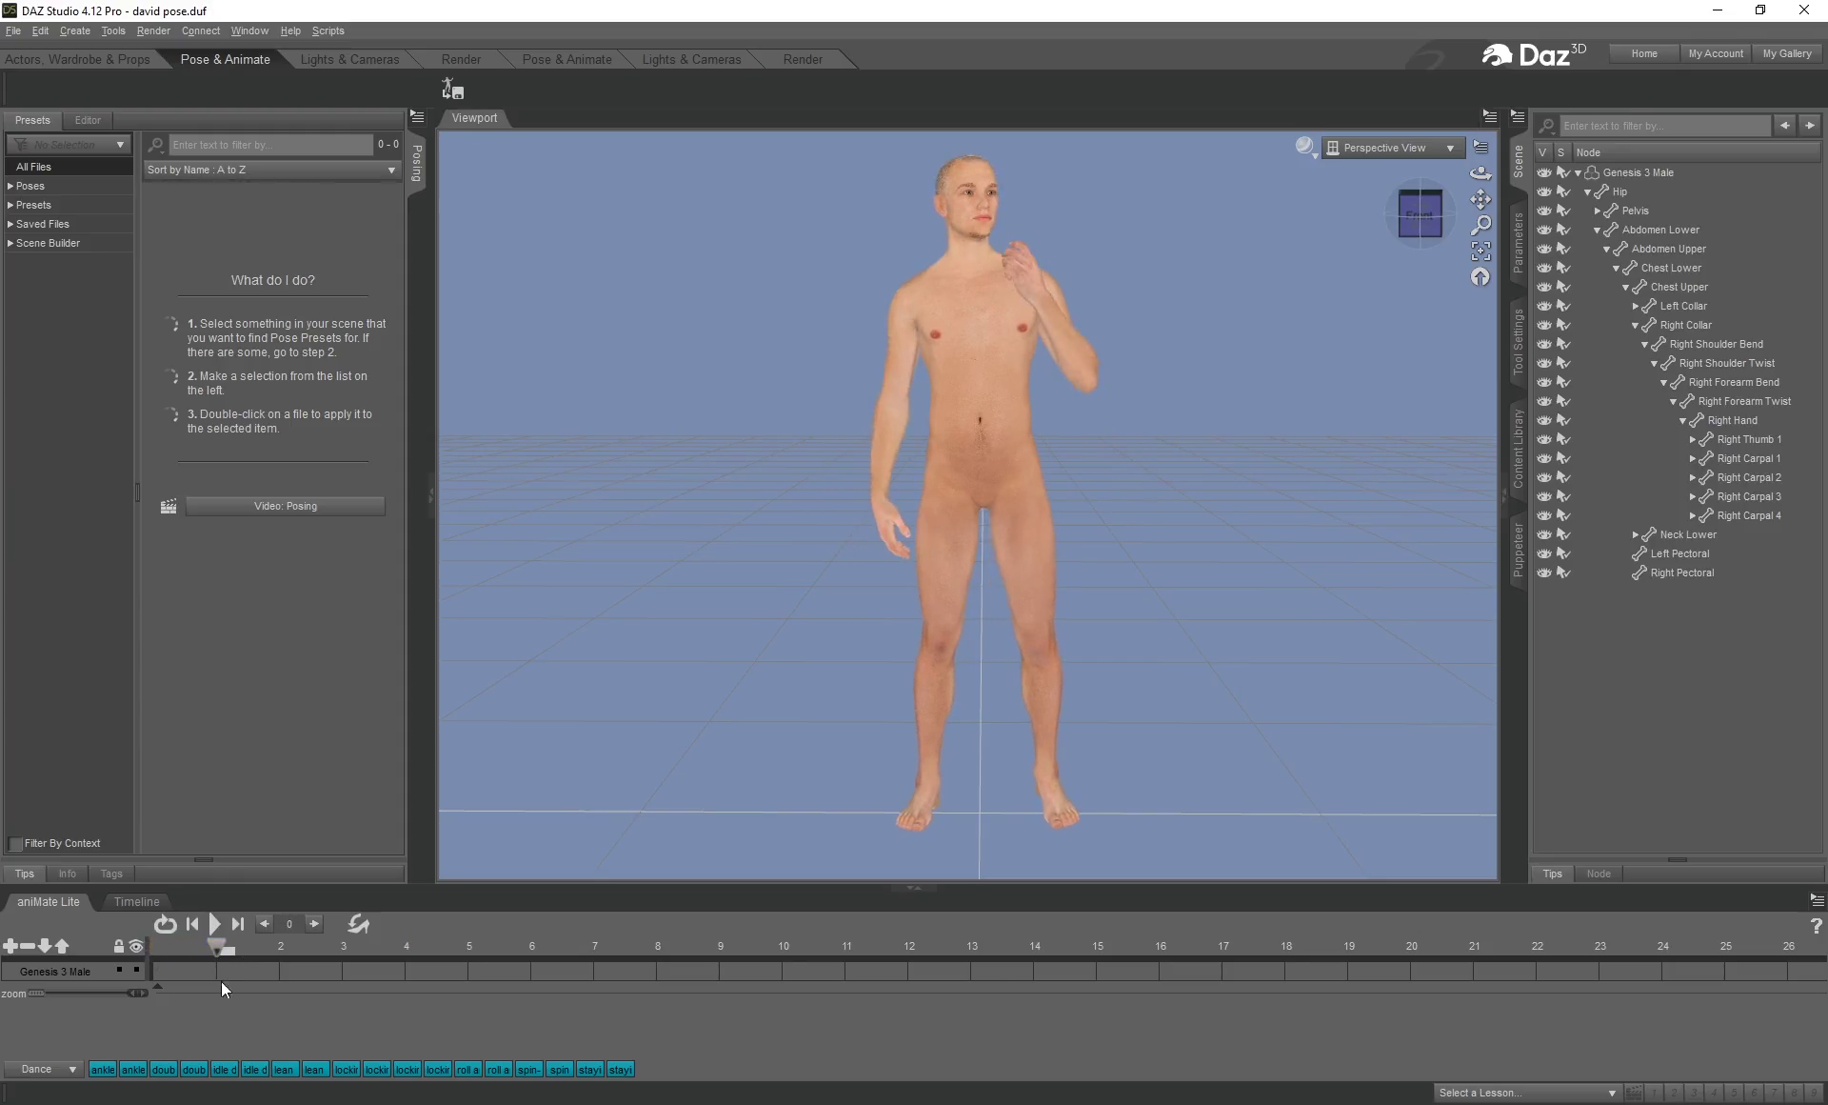
Select the Left Pinky 1 bone on the figure's raised hand and rotate it.
drag(1481, 172, 1451, 173)
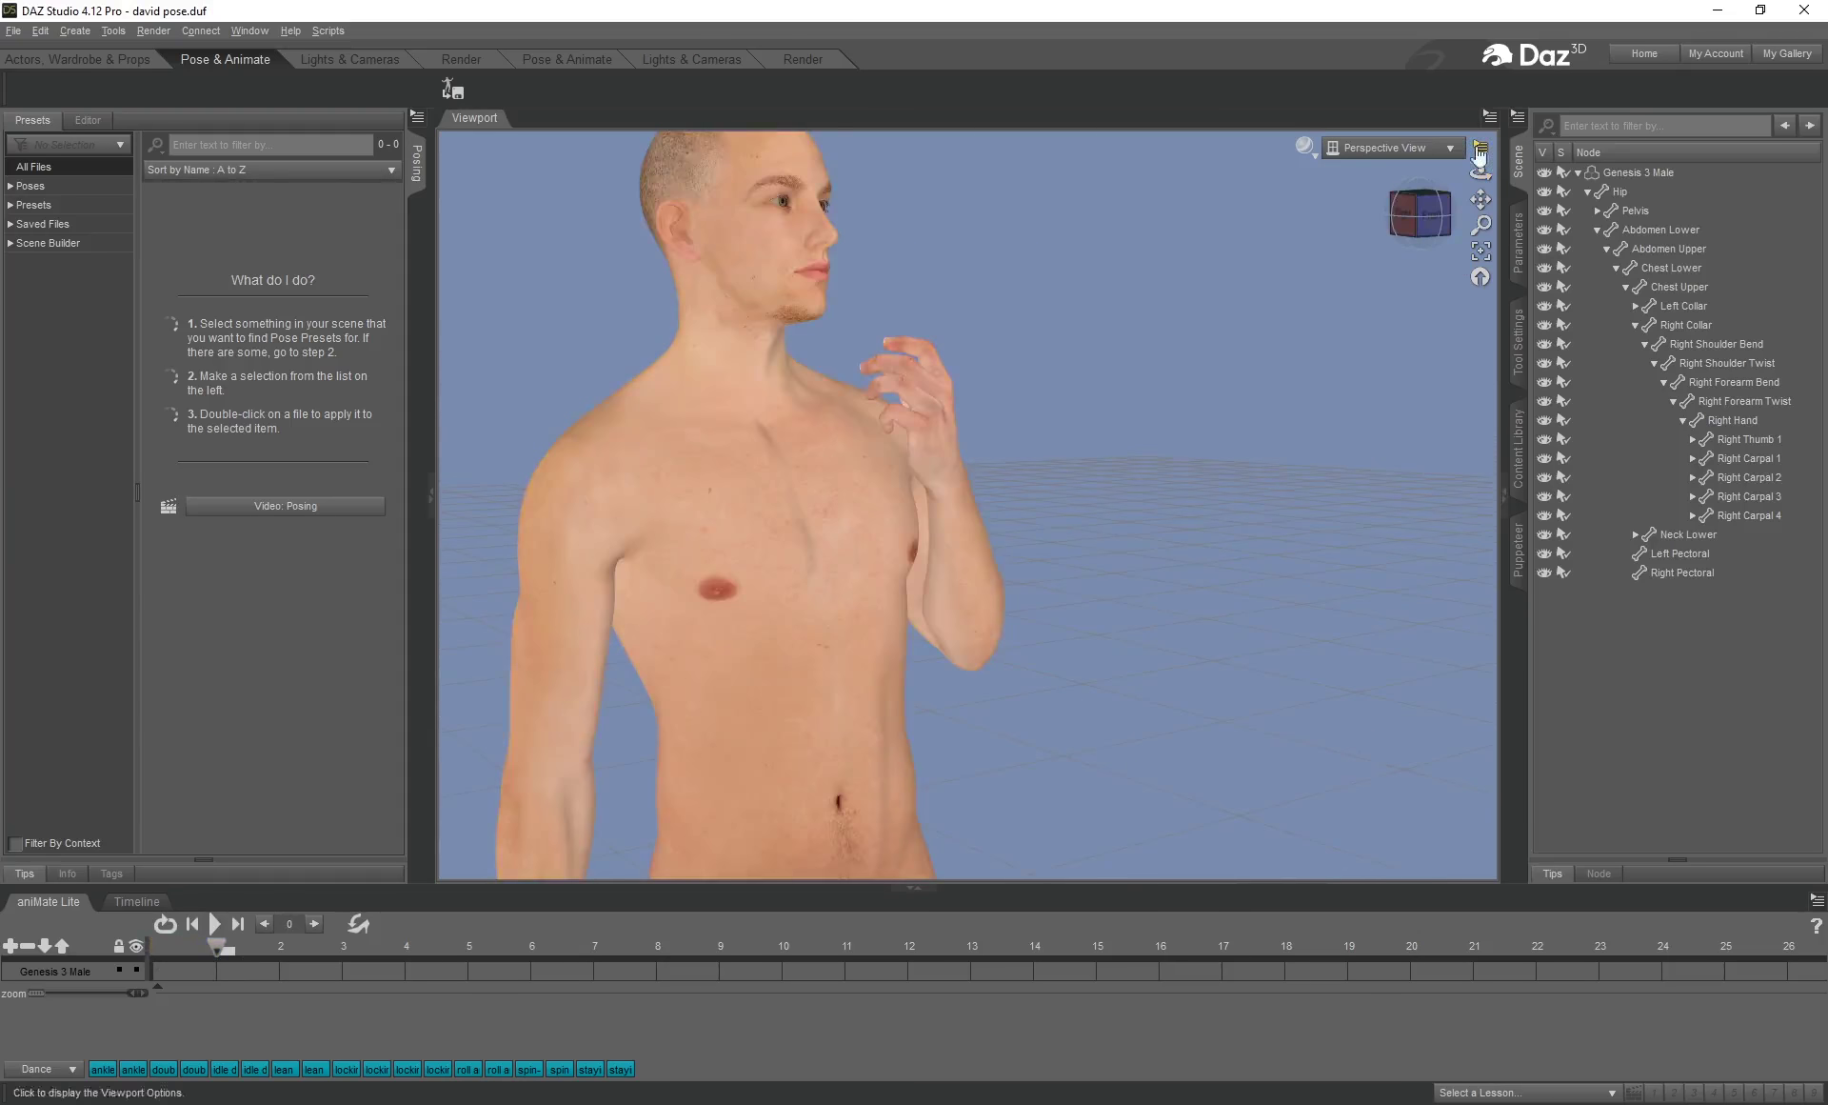
drag(1481, 173, 1485, 159)
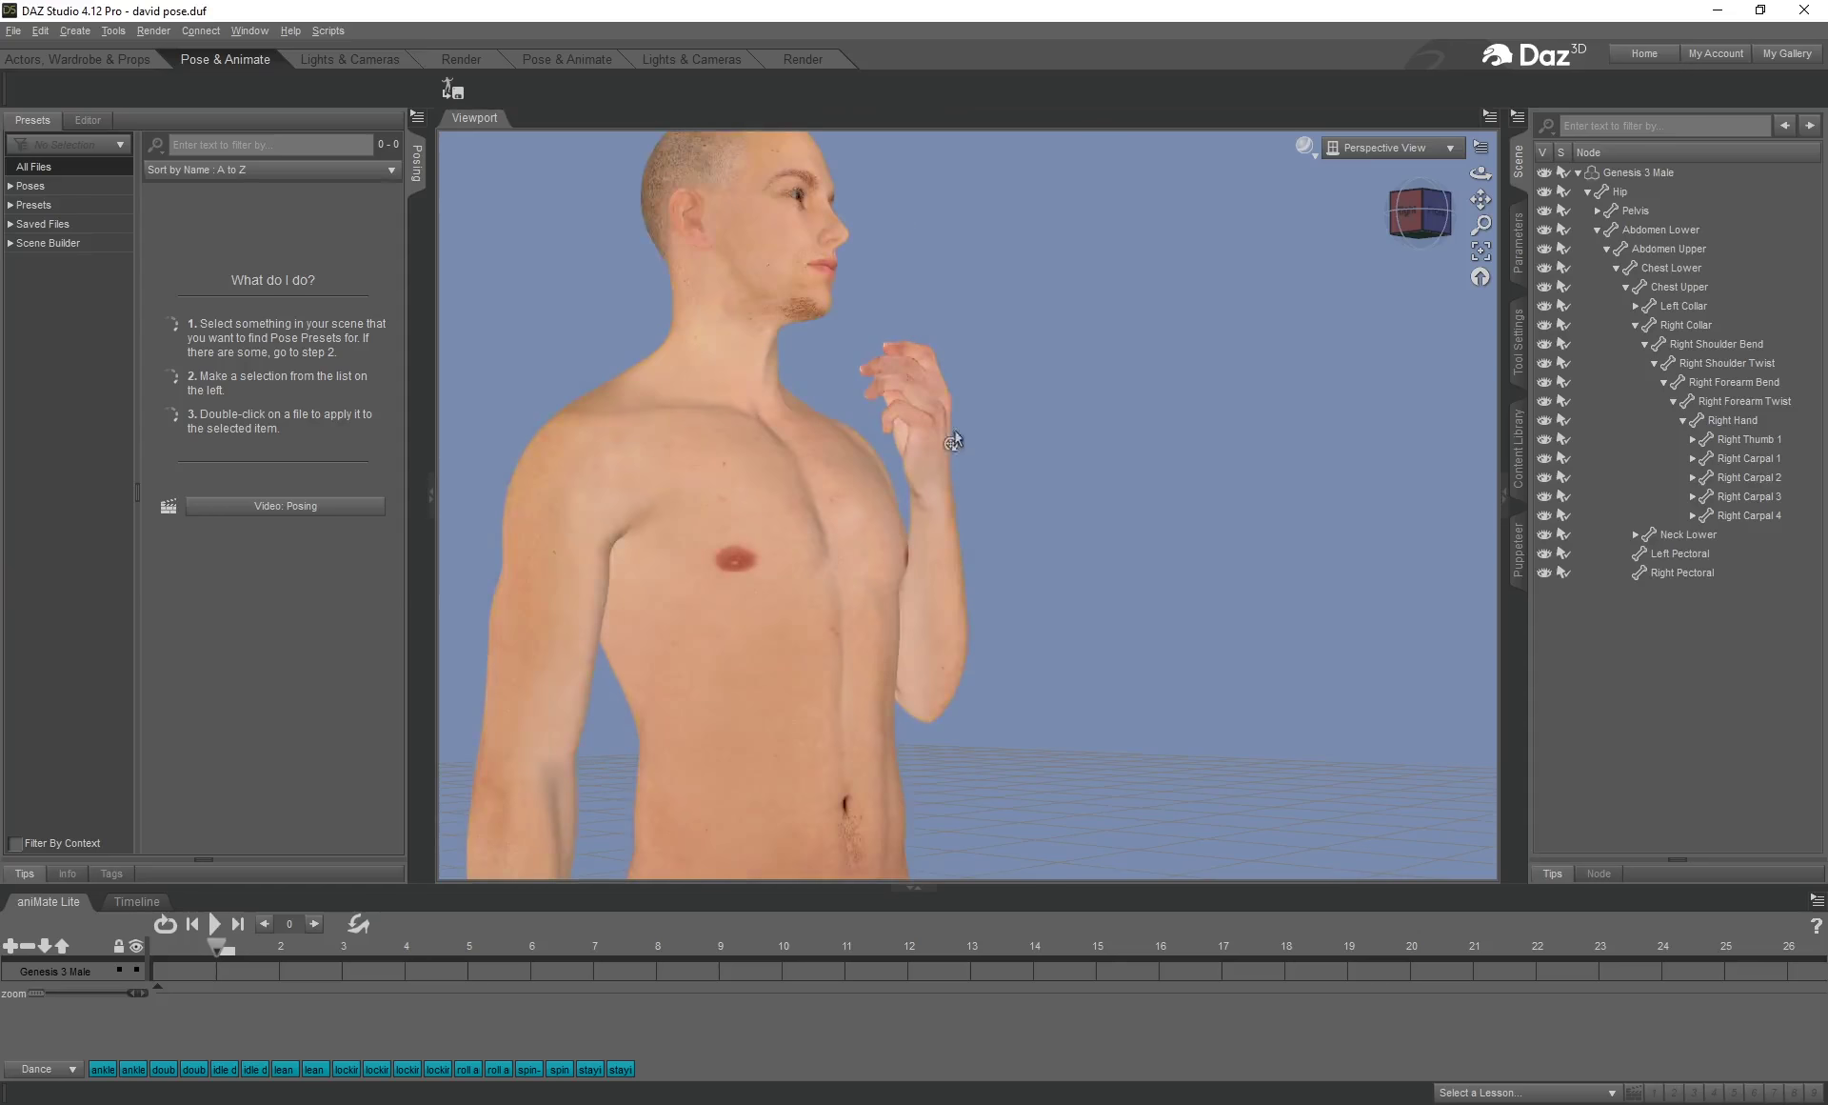
drag(1481, 172, 1633, 173)
scroll(1181, 440, down, 3)
scroll(1212, 429, down, 1)
scroll(914, 408, up, 5)
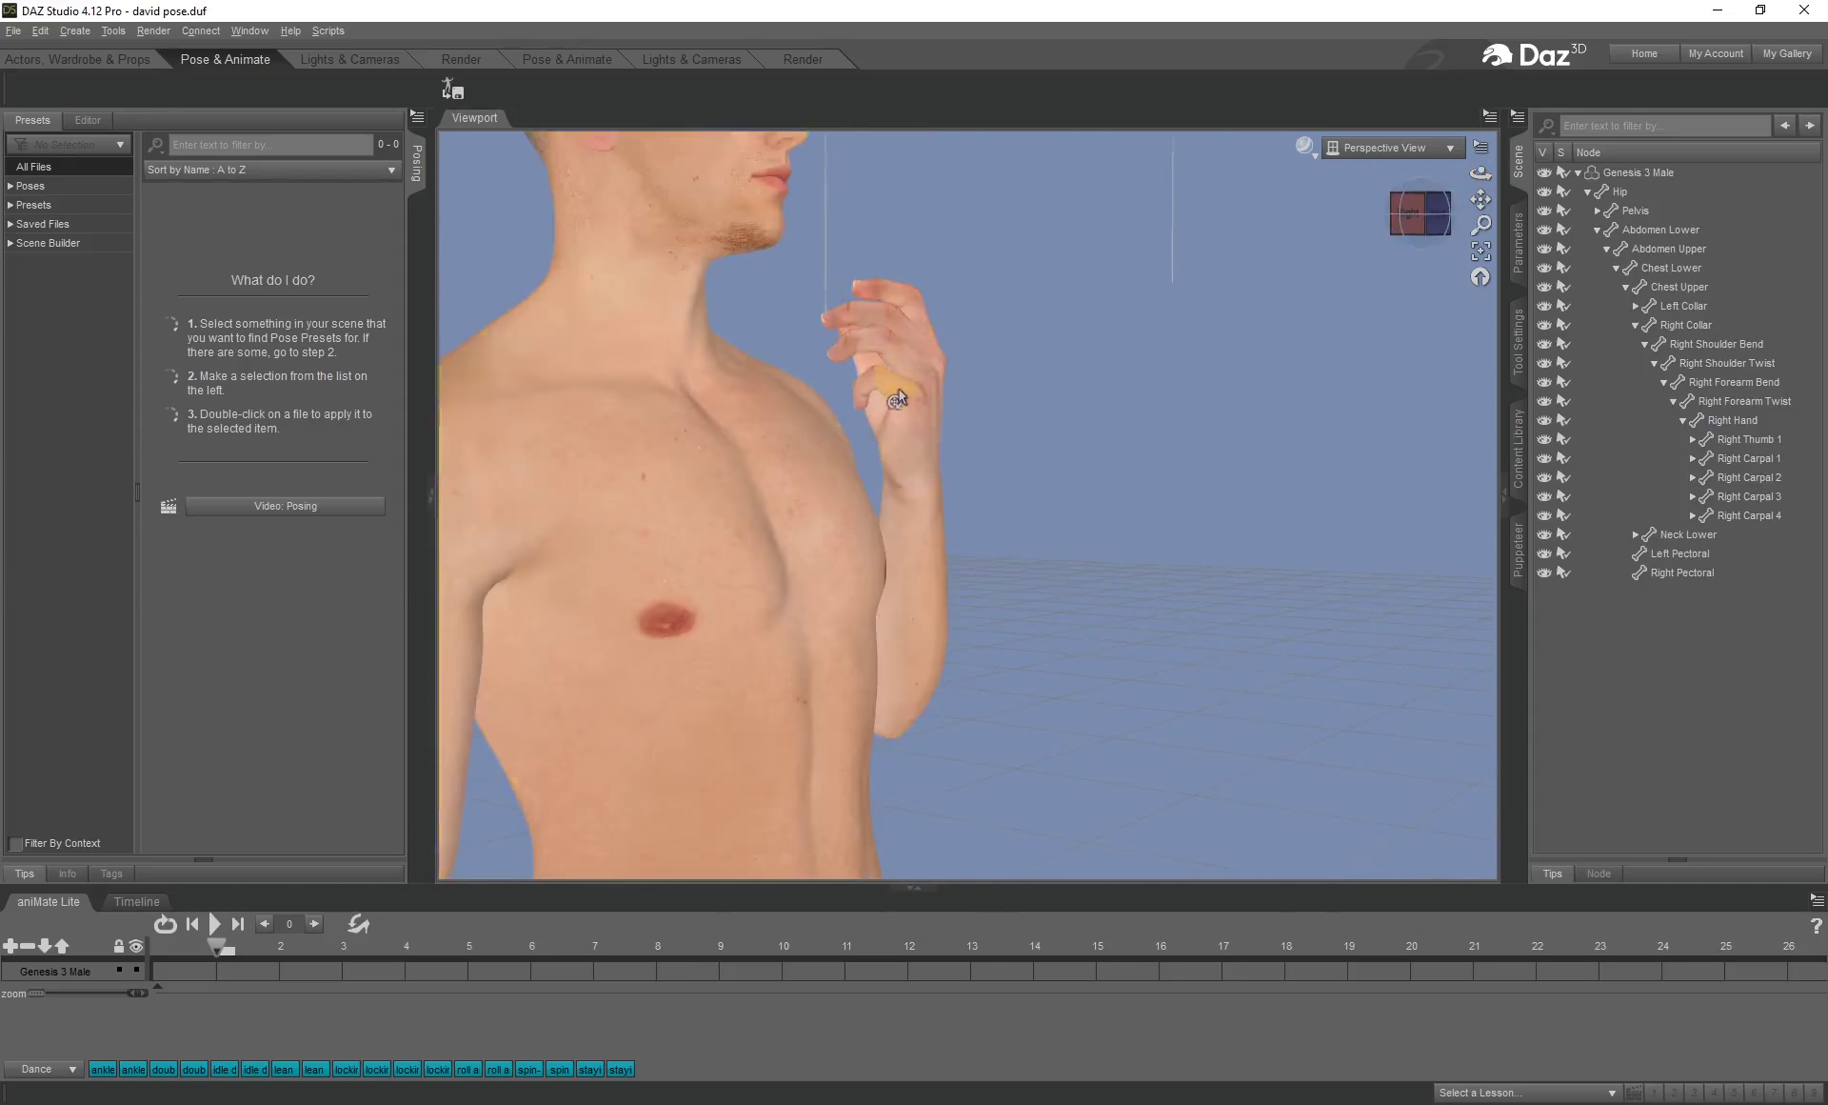
click(898, 398)
click(899, 393)
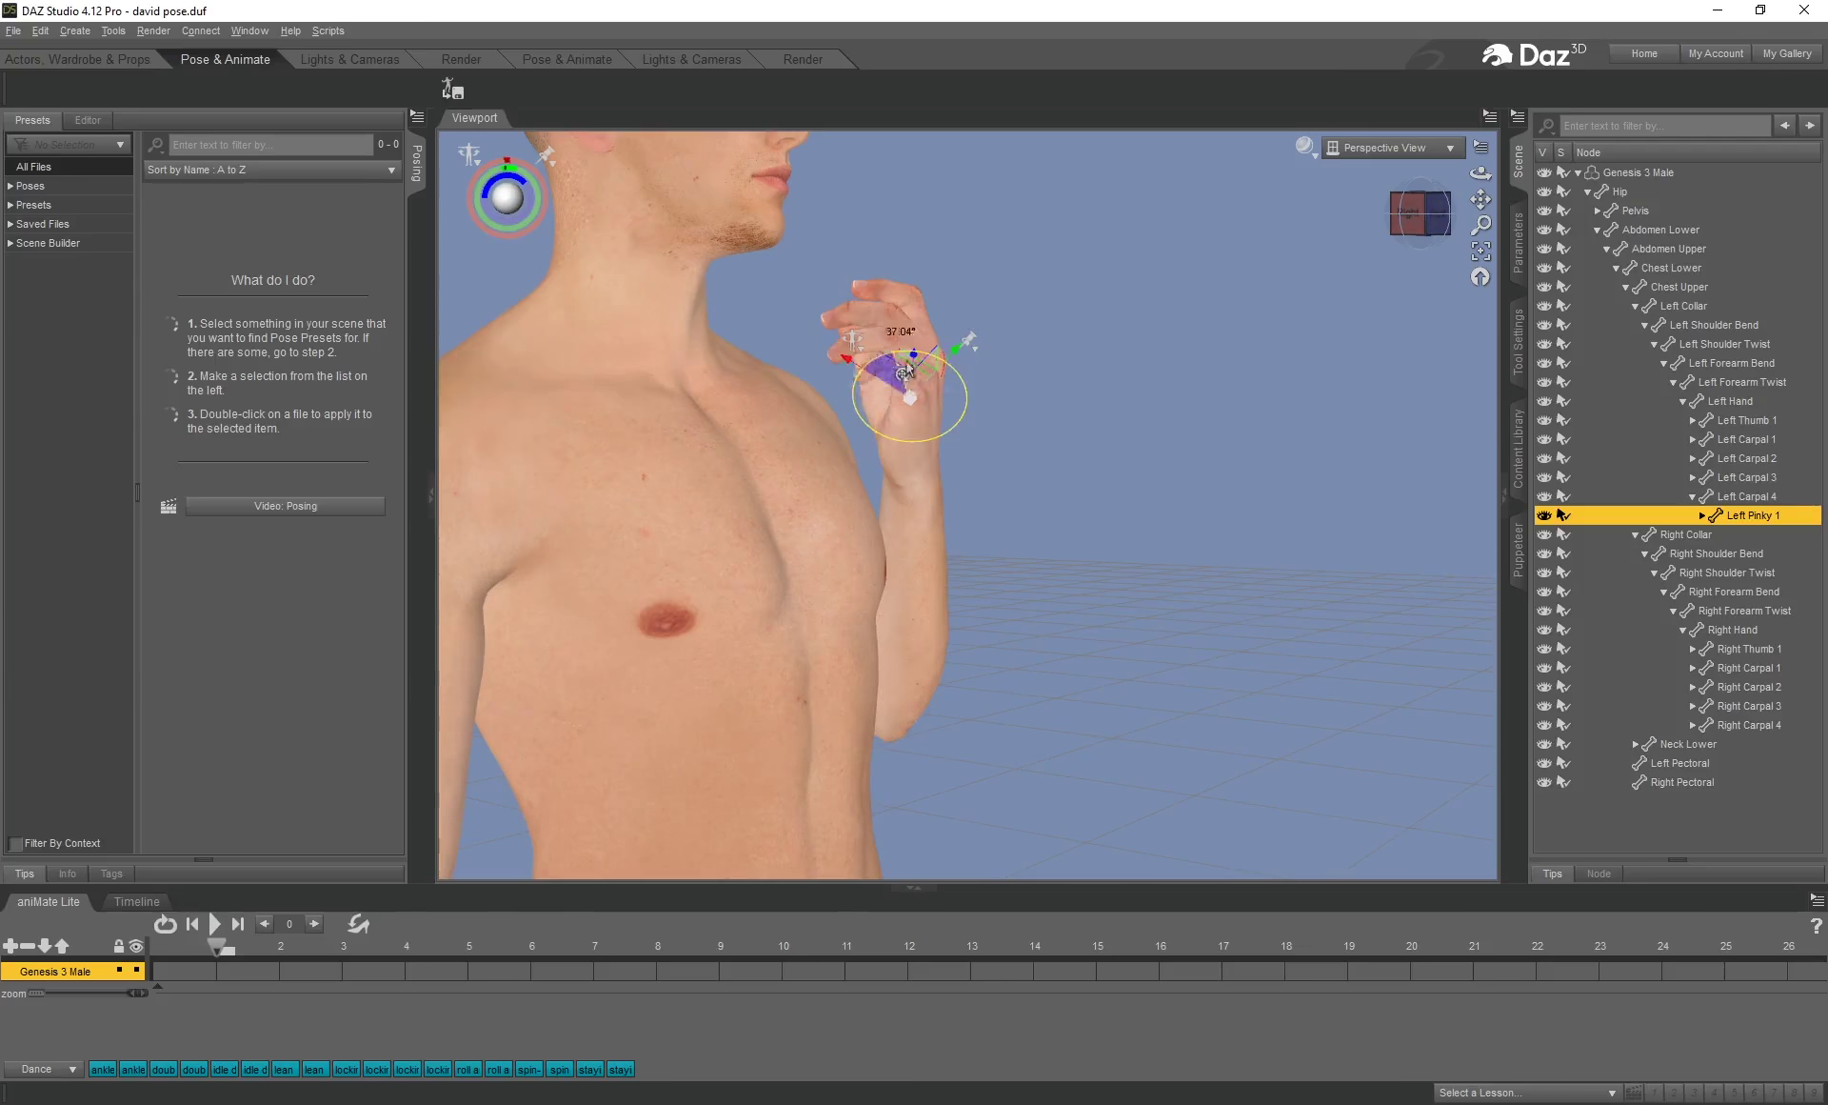
mouse_move(906, 371)
mouse_down()
mouse_move(853, 370)
mouse_move(886, 350)
mouse_up()
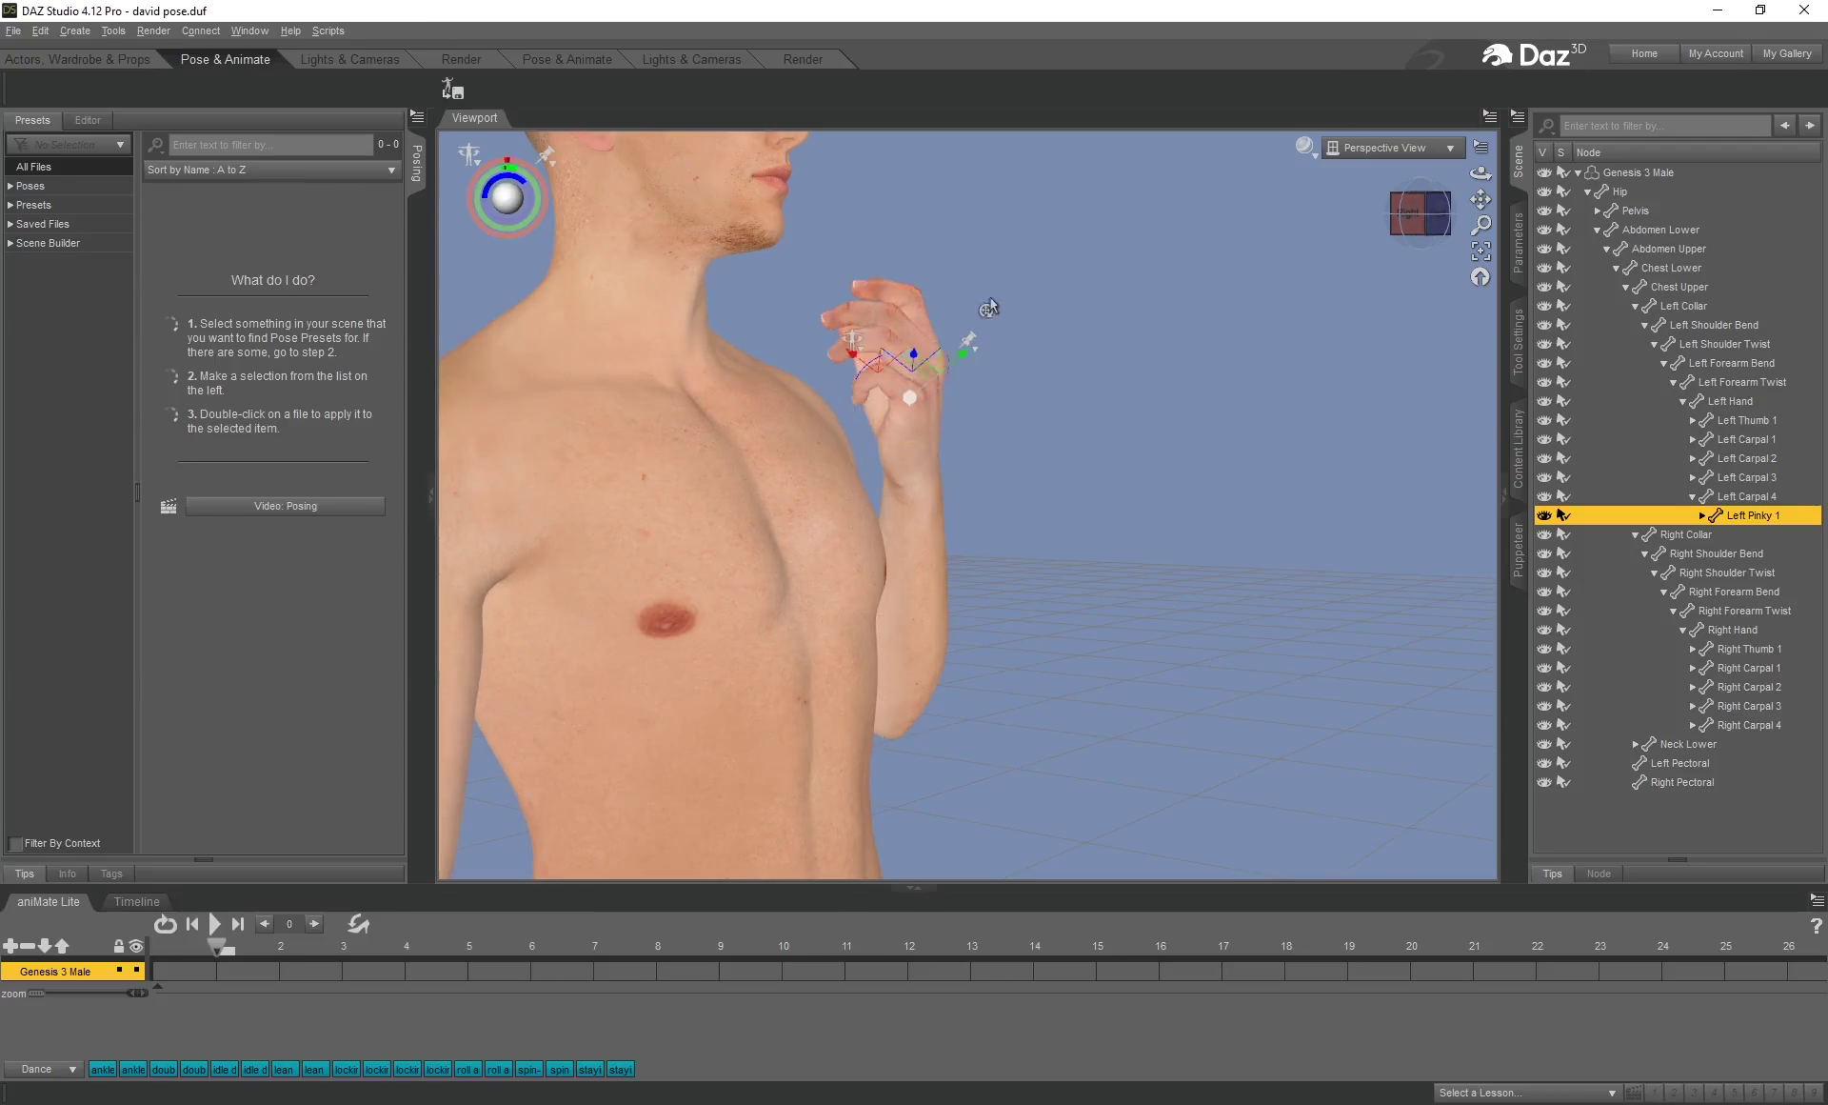
Export the posed figure as the Wavefront Object file "DAZ OBJ" in the OBJ folder of daz tutorial, accepting the export options.
drag(1481, 173, 1410, 177)
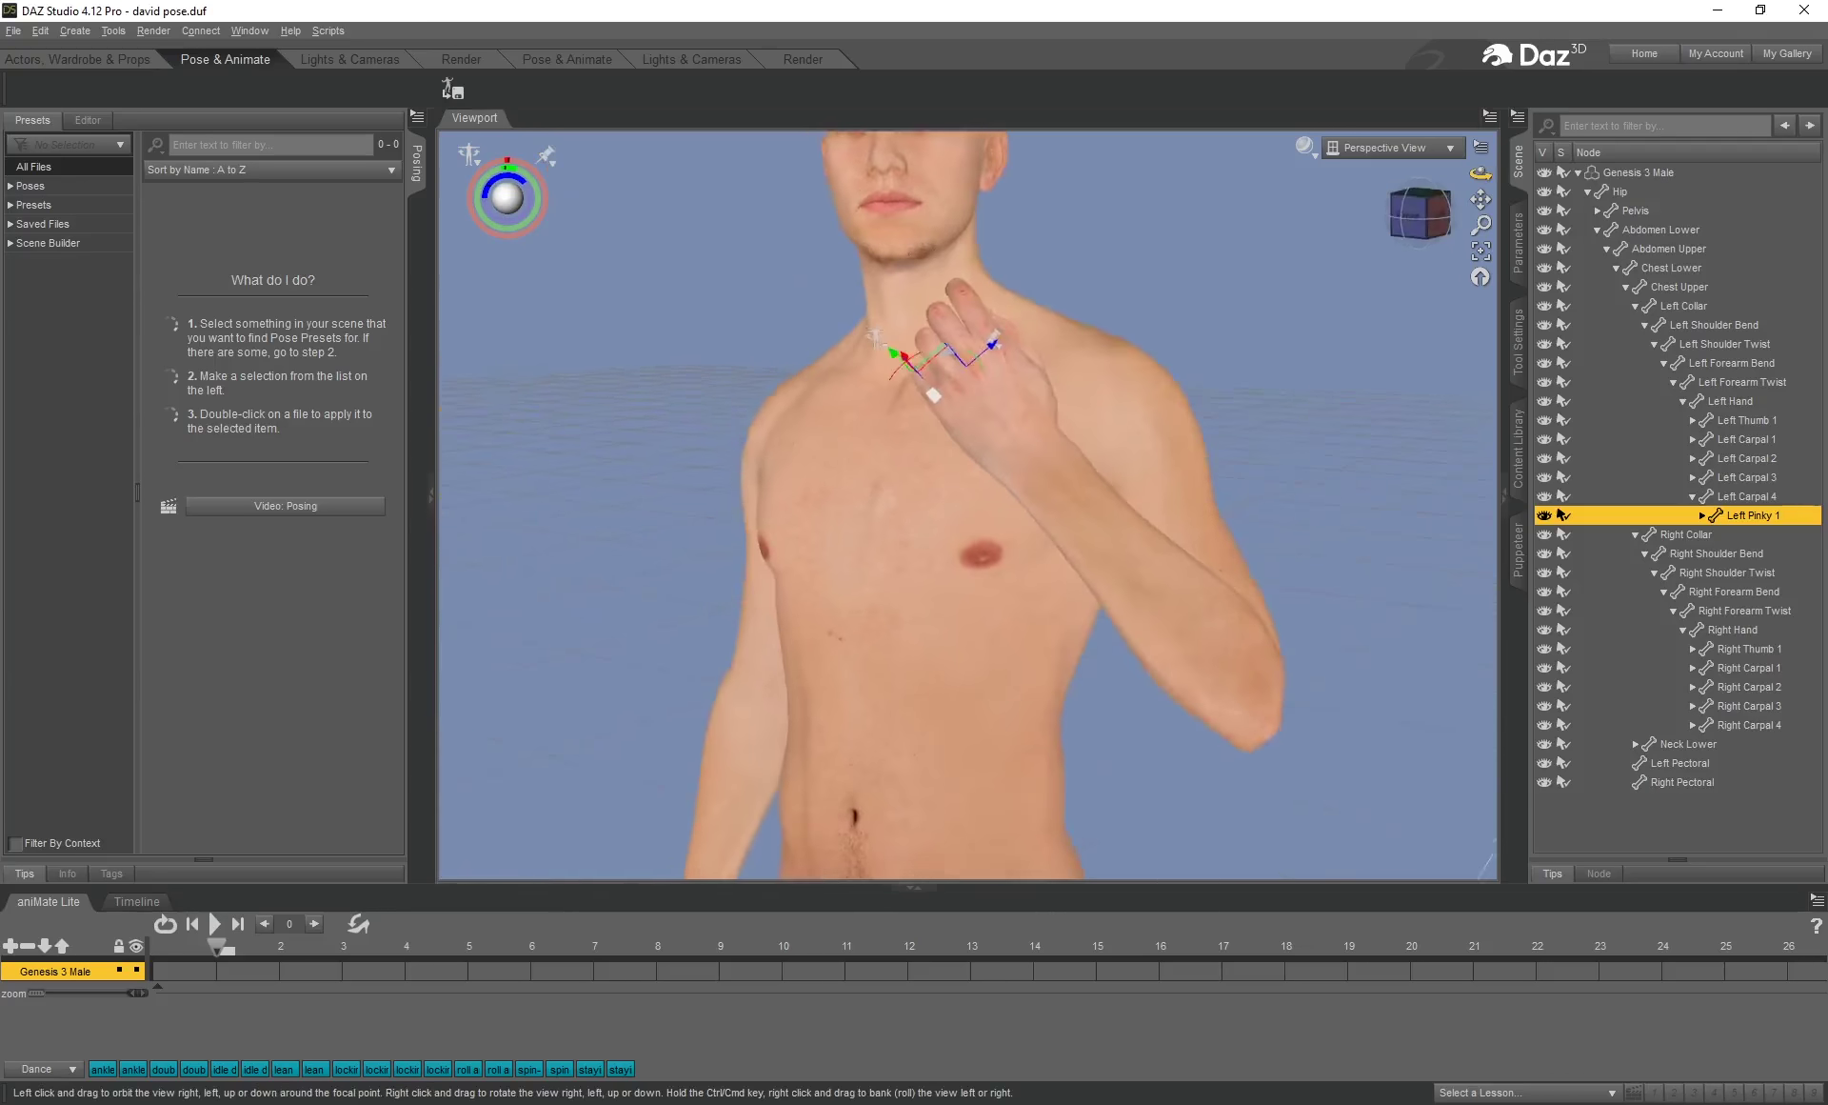
scroll(1134, 408, down, 3)
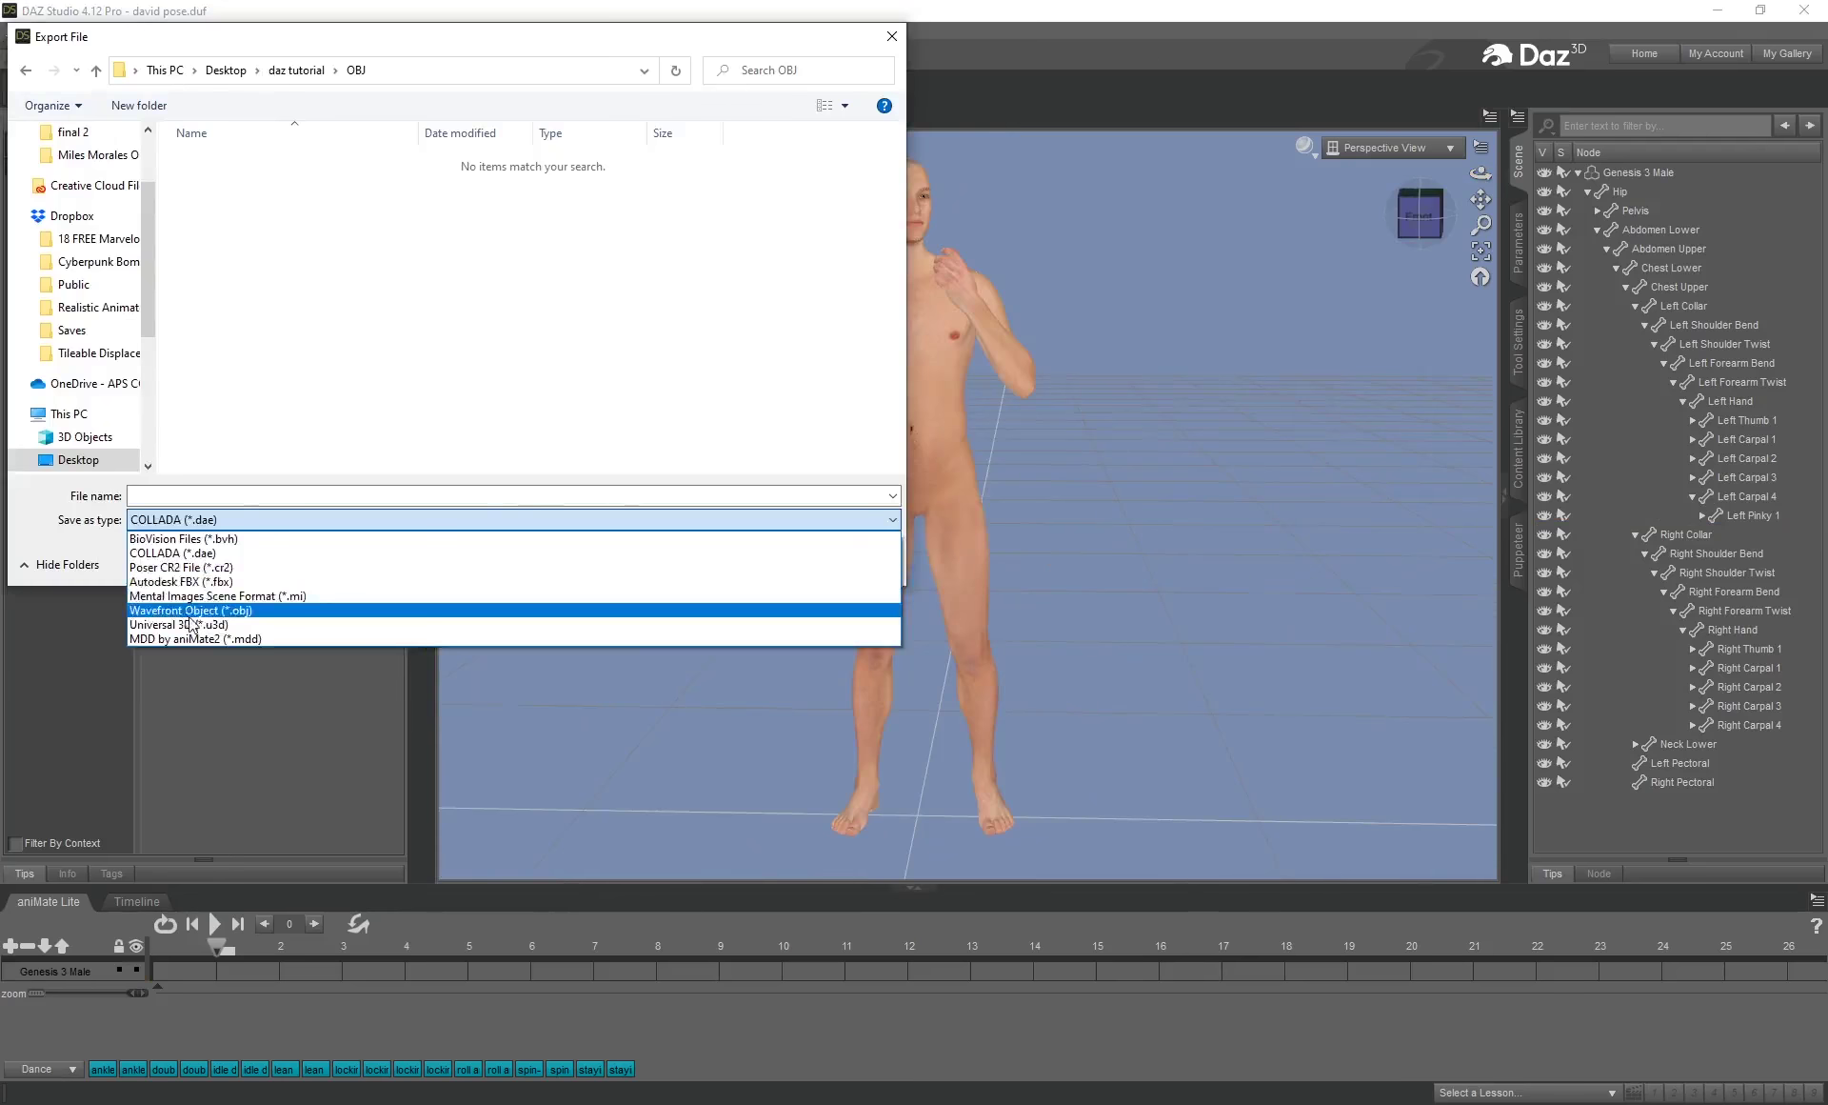
click(191, 617)
click(178, 494)
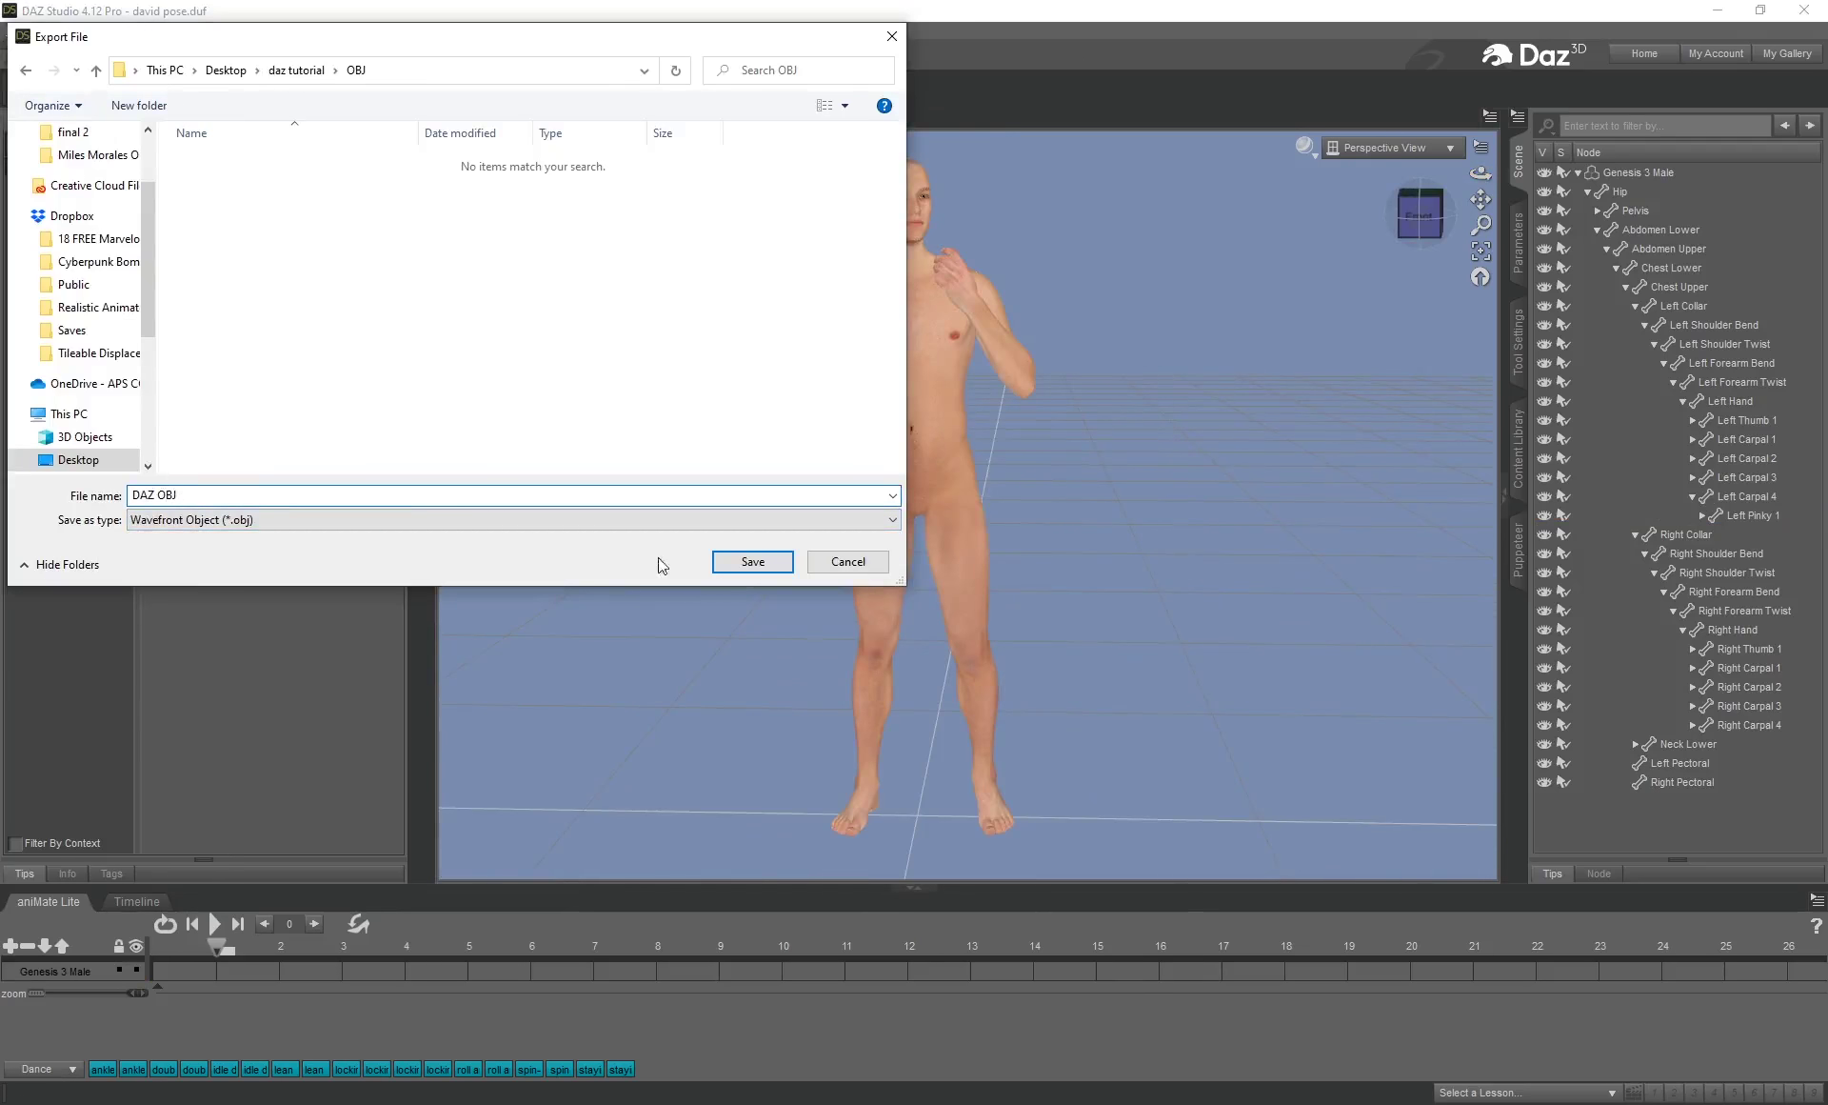
click(750, 564)
click(797, 551)
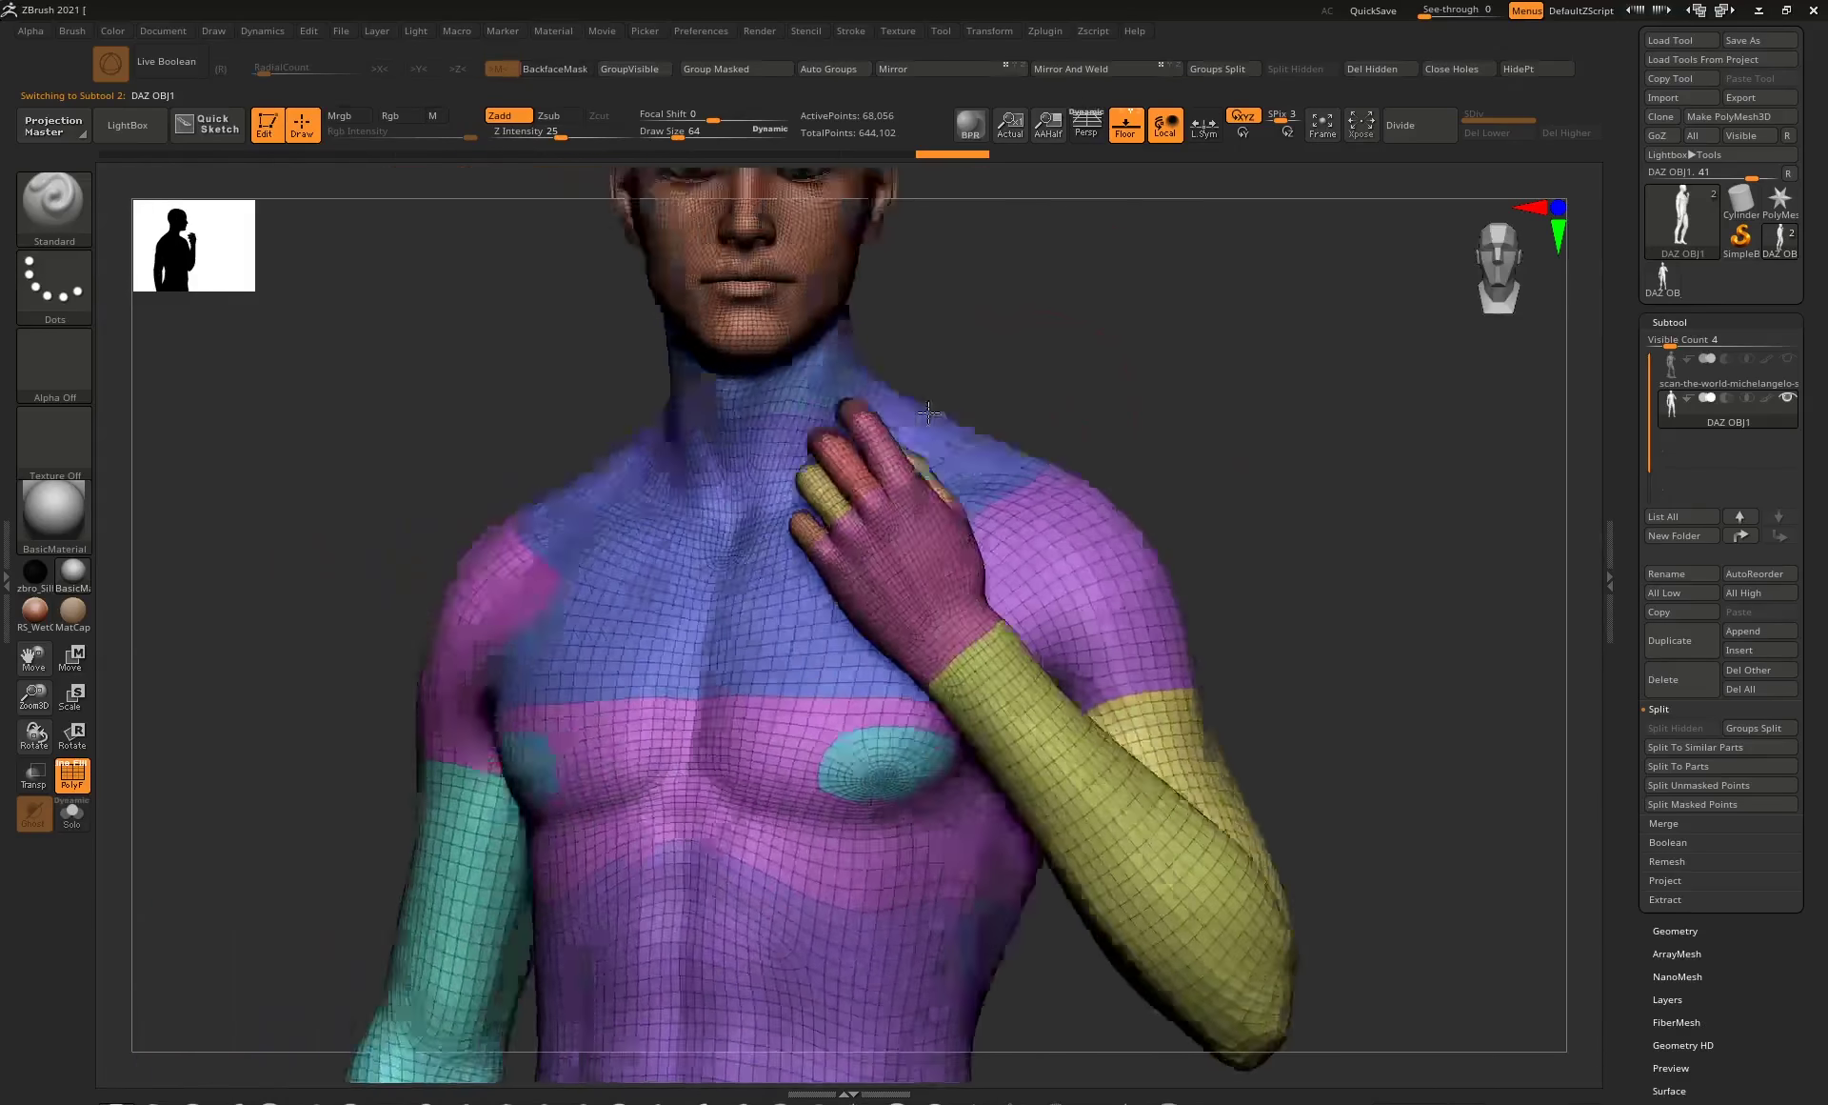
Switch to ZBrush and hide the palm polygroup of the raised left hand on the DAZ OBJ1 subtool.
drag(928, 413, 1032, 396)
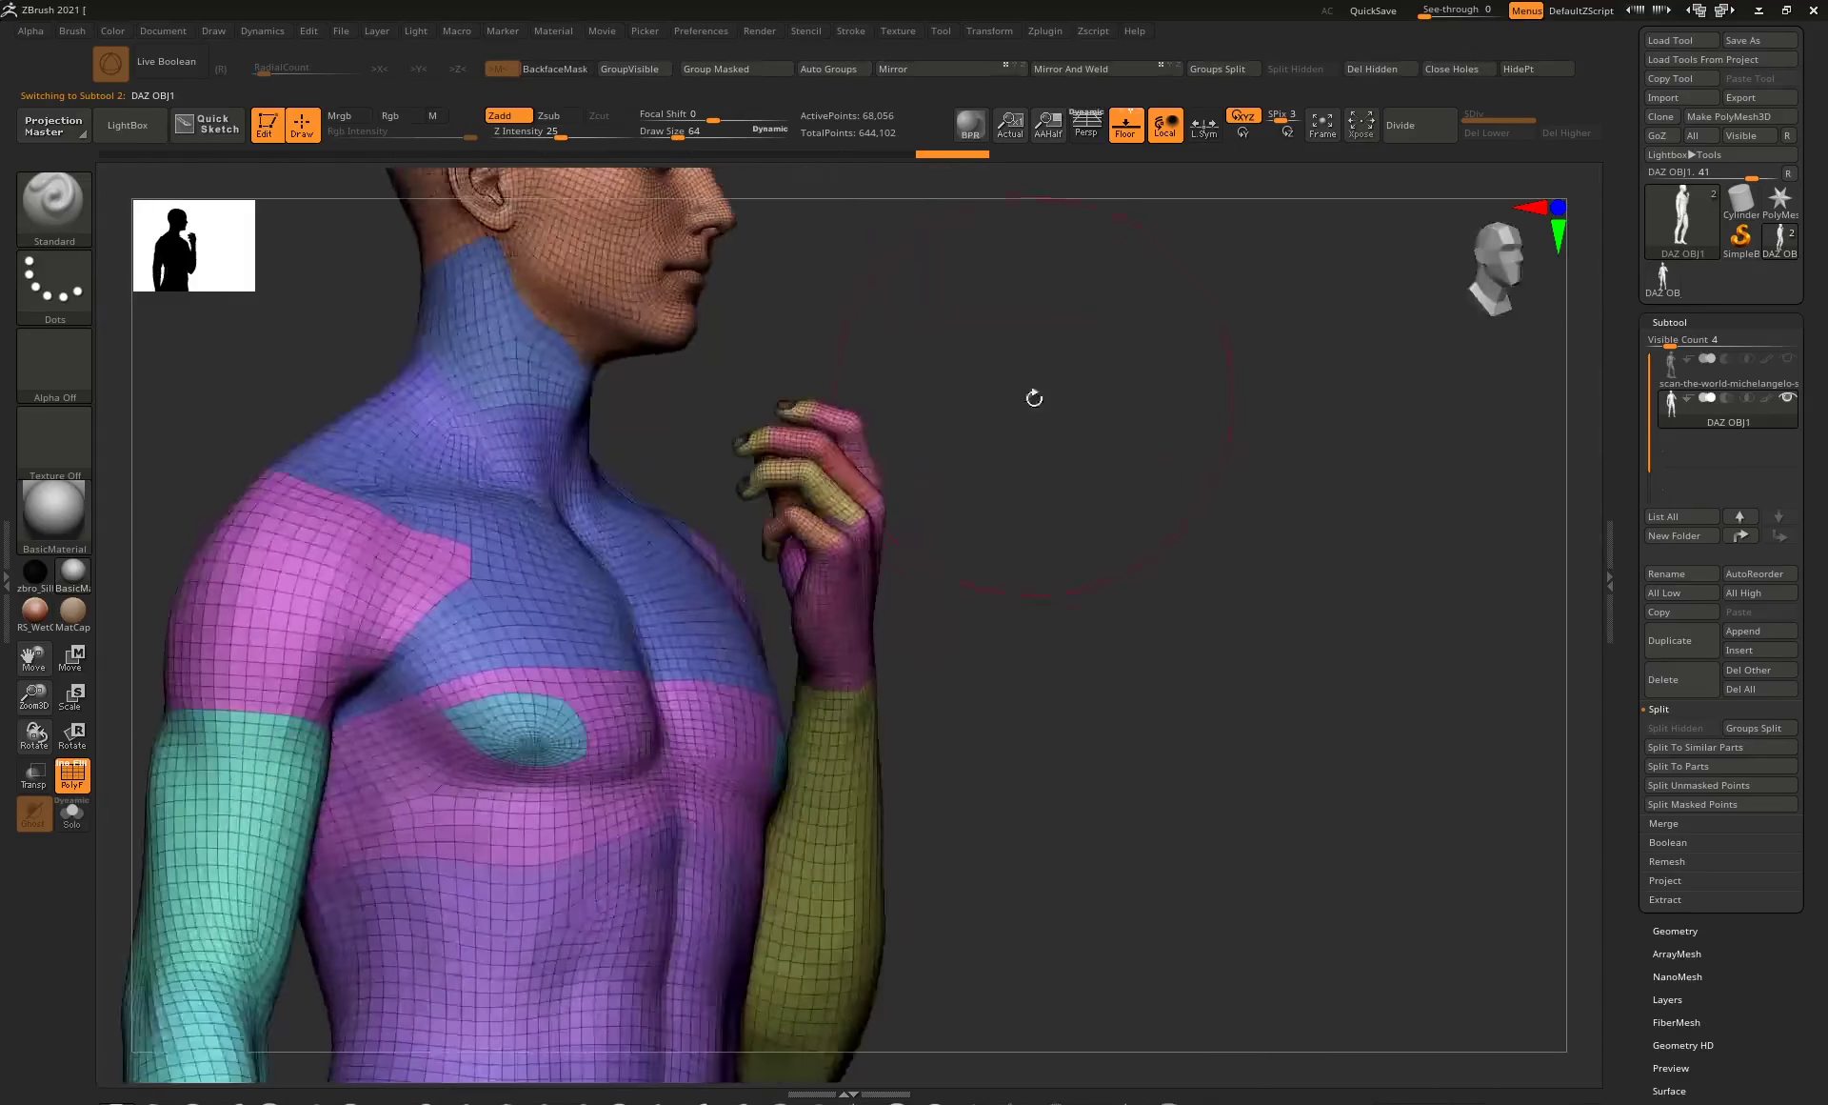
alt+drag(1080, 472, 1047, 498)
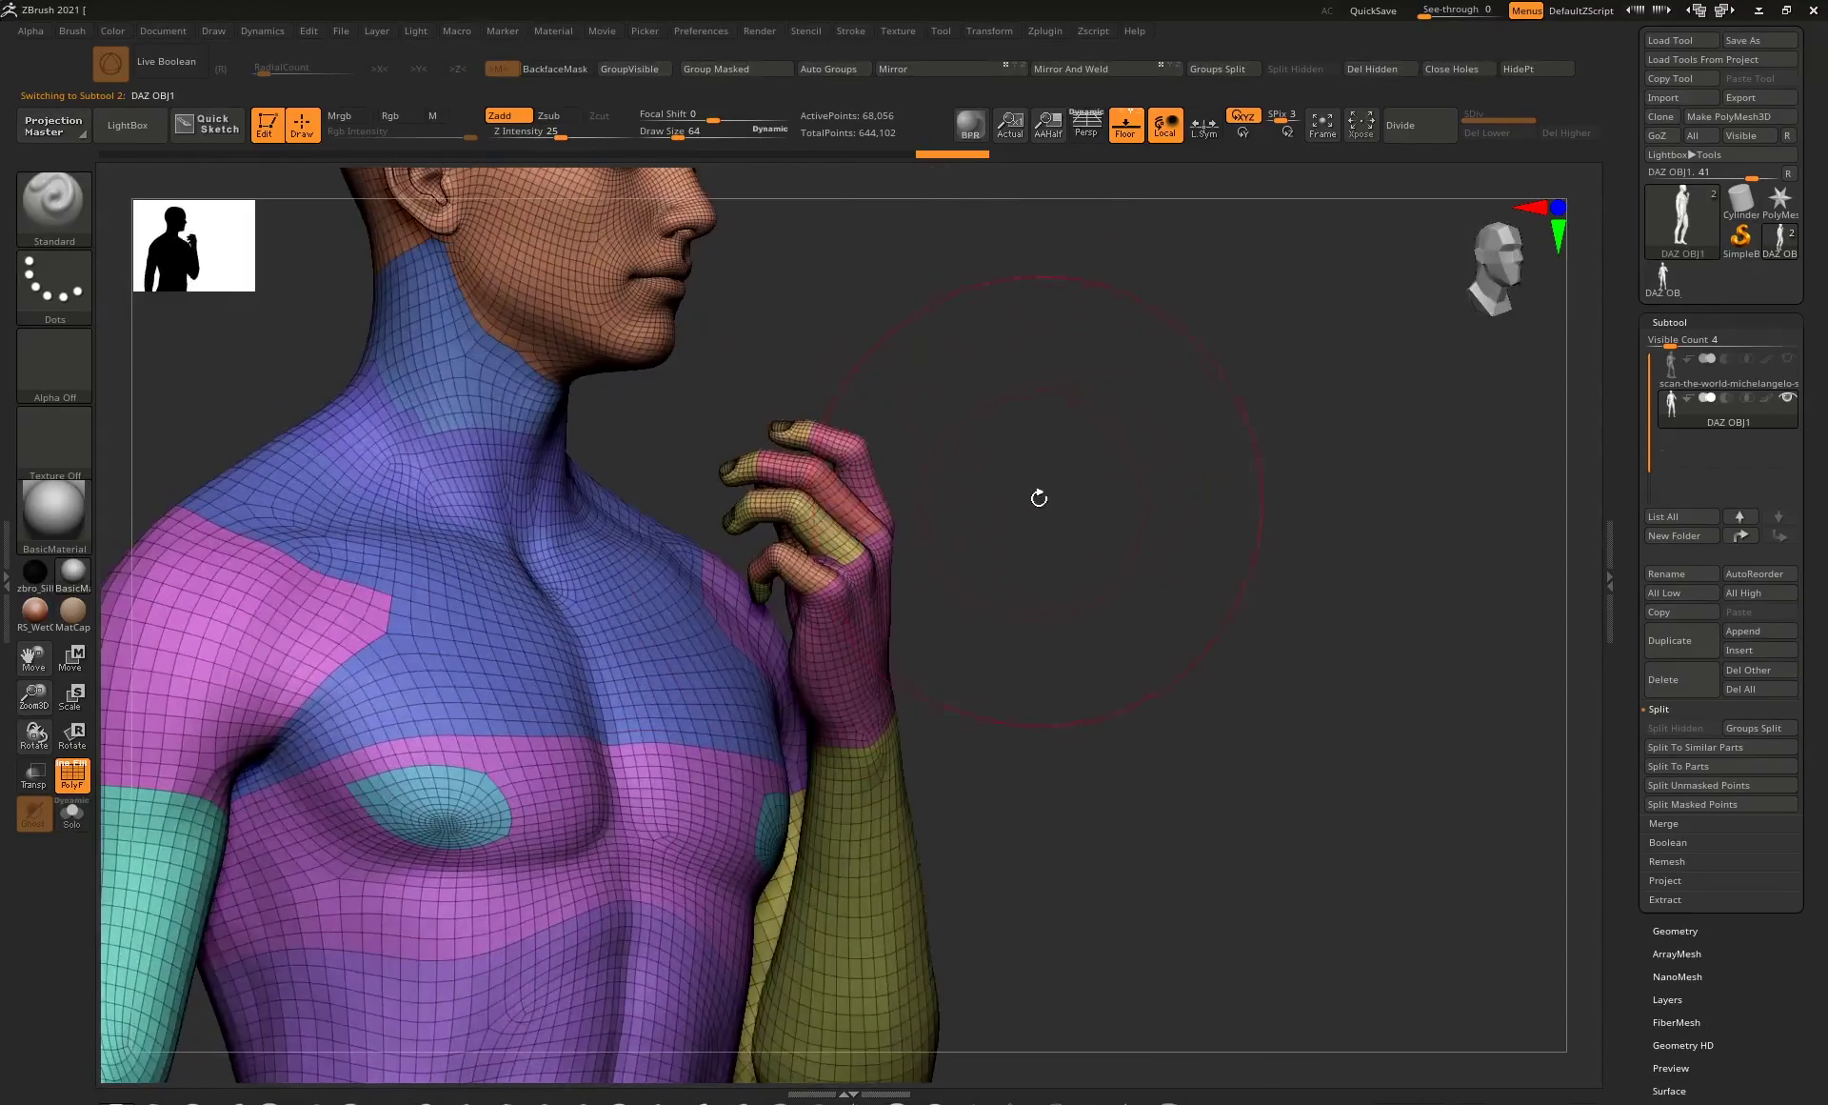
ctrl+shift+click(854, 609)
ctrl+shift+click(862, 619)
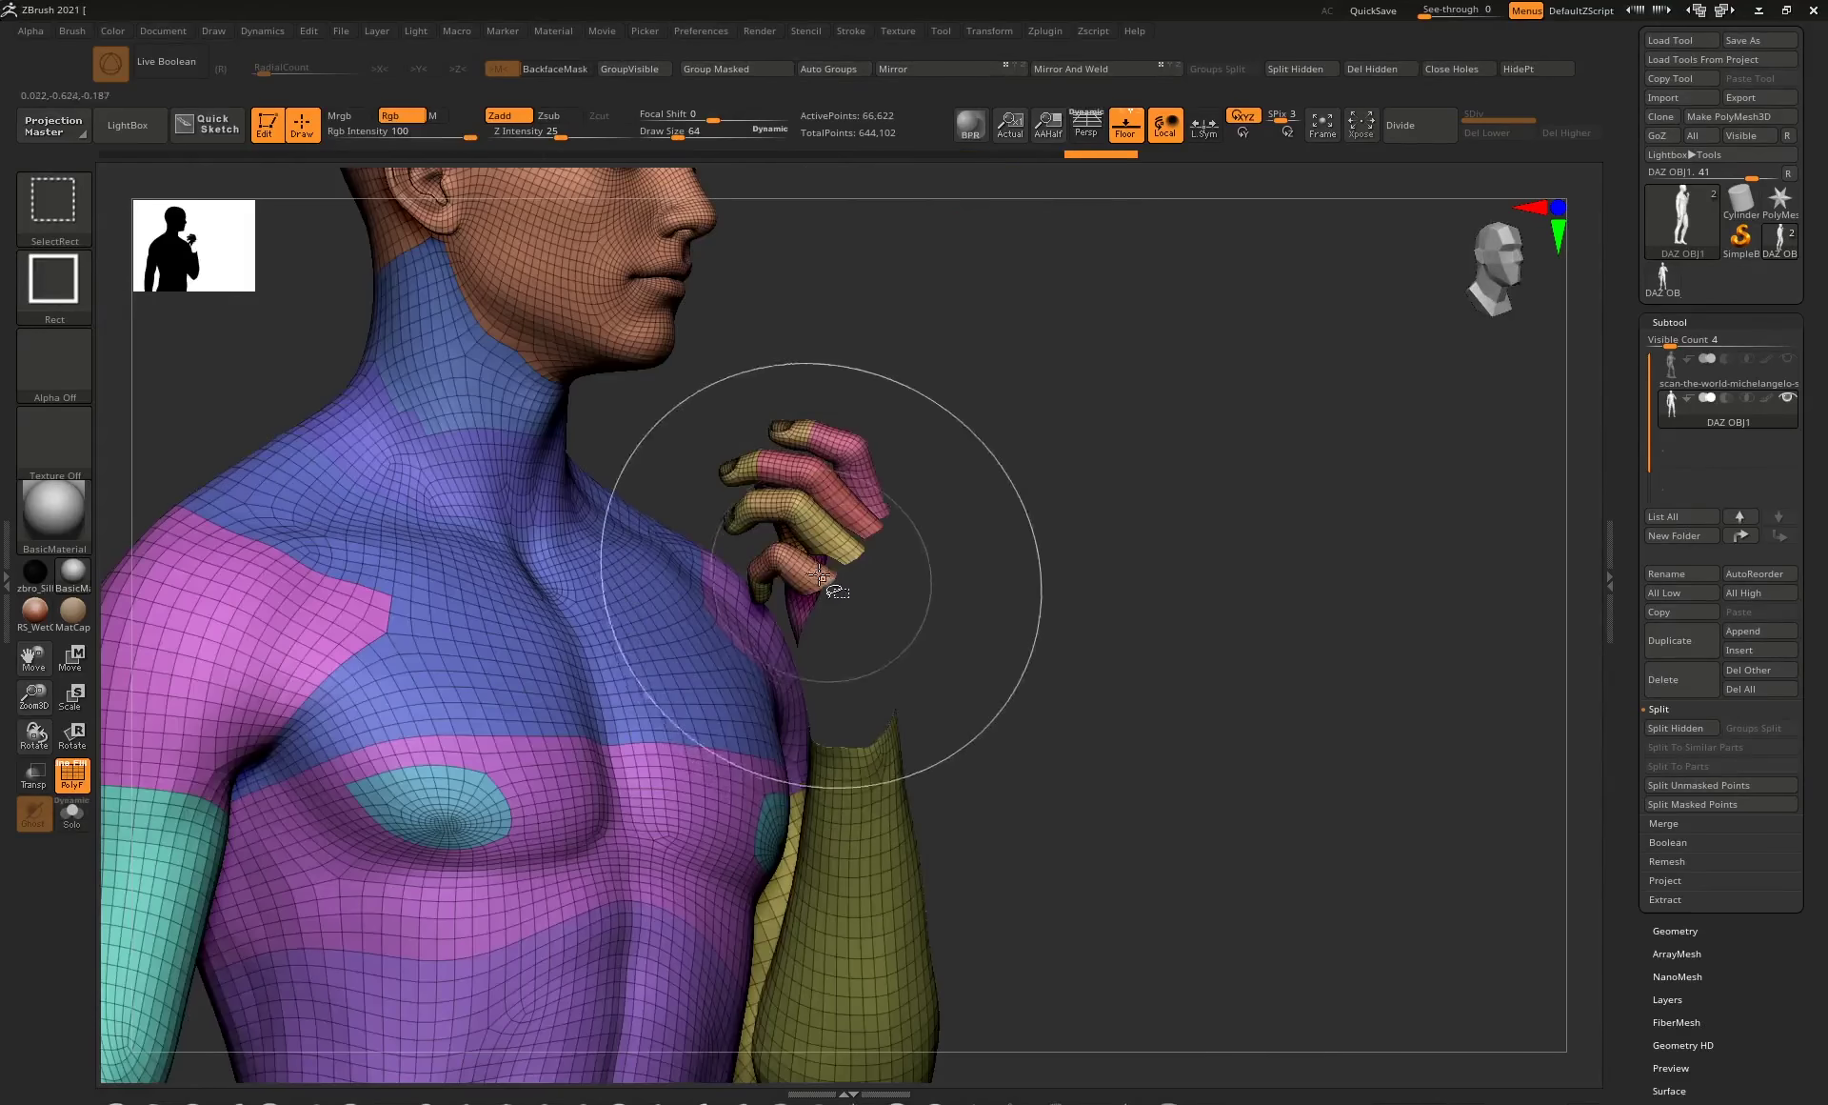
Hide the remaining finger polygroups of the raised left hand on the DAZ OBJ1 subtool.
ctrl+shift+click(766, 585)
ctrl+shift+click(803, 580)
ctrl+shift+click(803, 555)
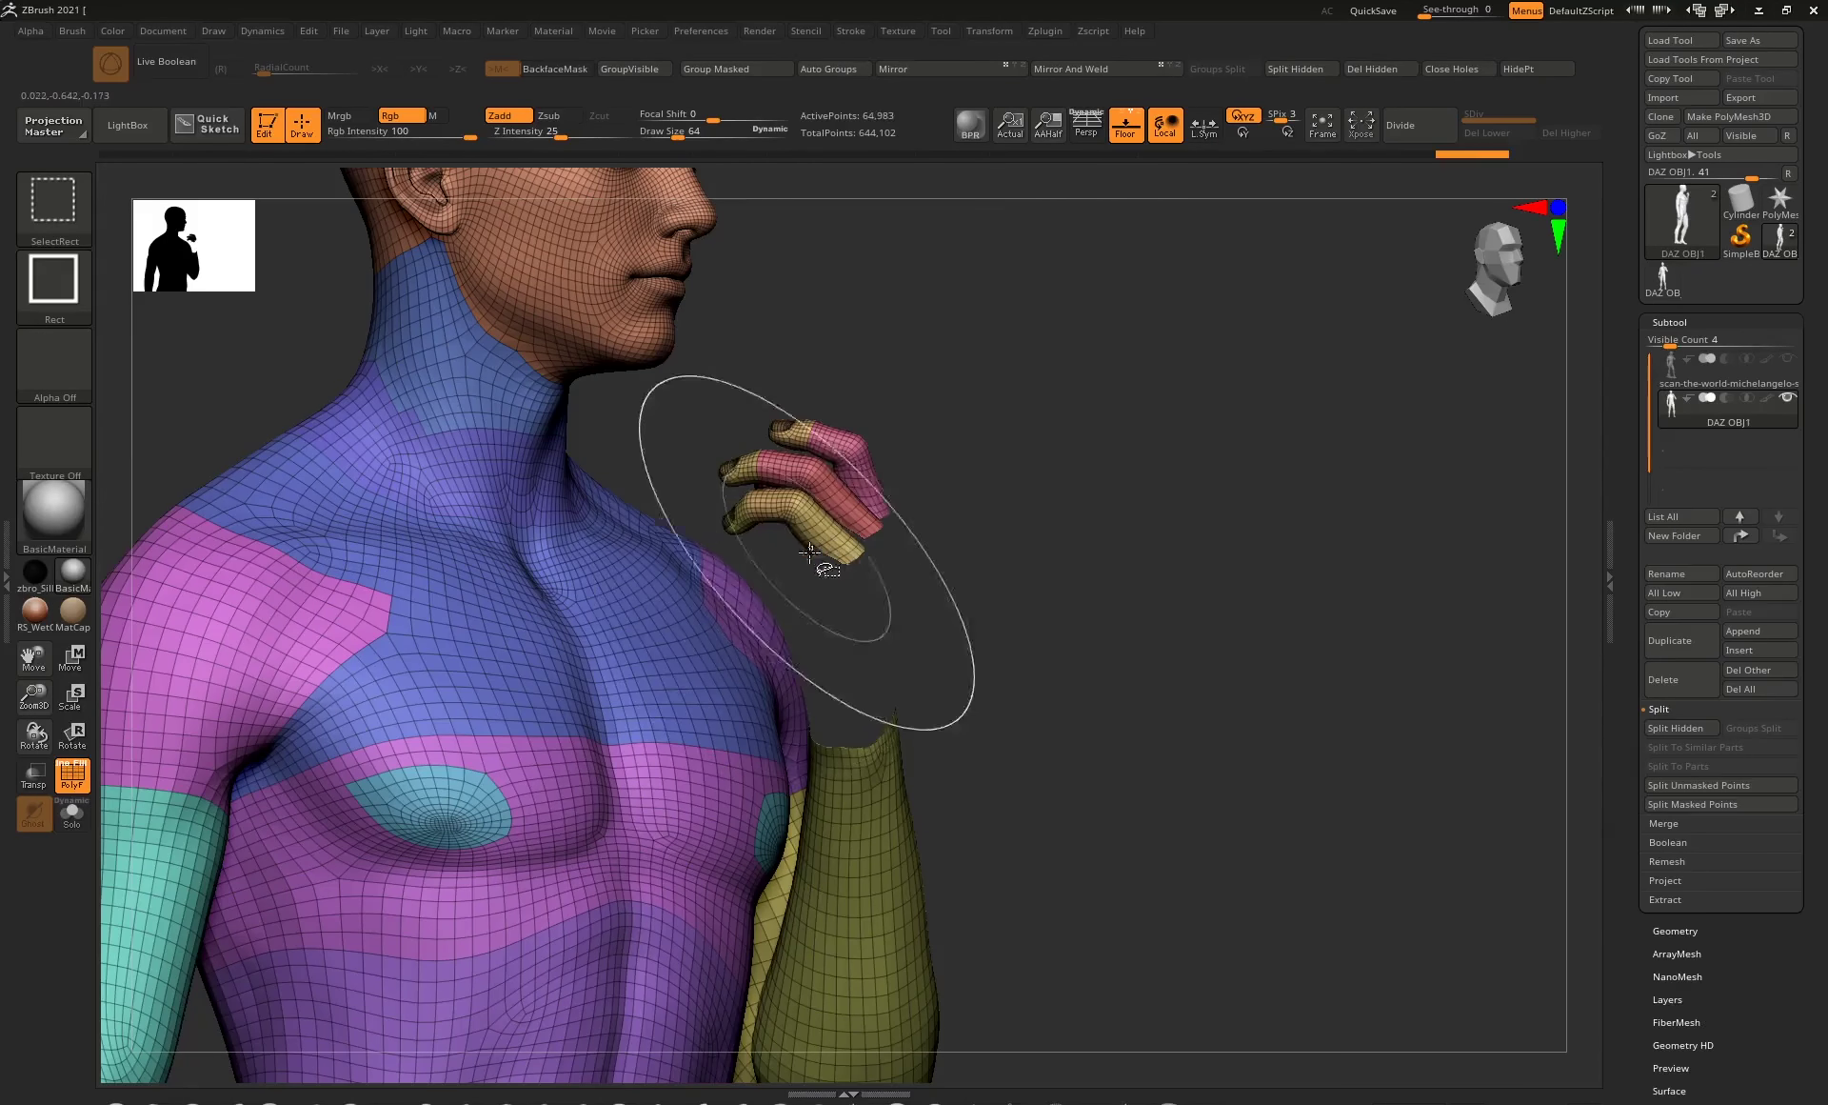
ctrl+shift+click(830, 547)
ctrl+shift+click(775, 511)
ctrl+shift+click(742, 516)
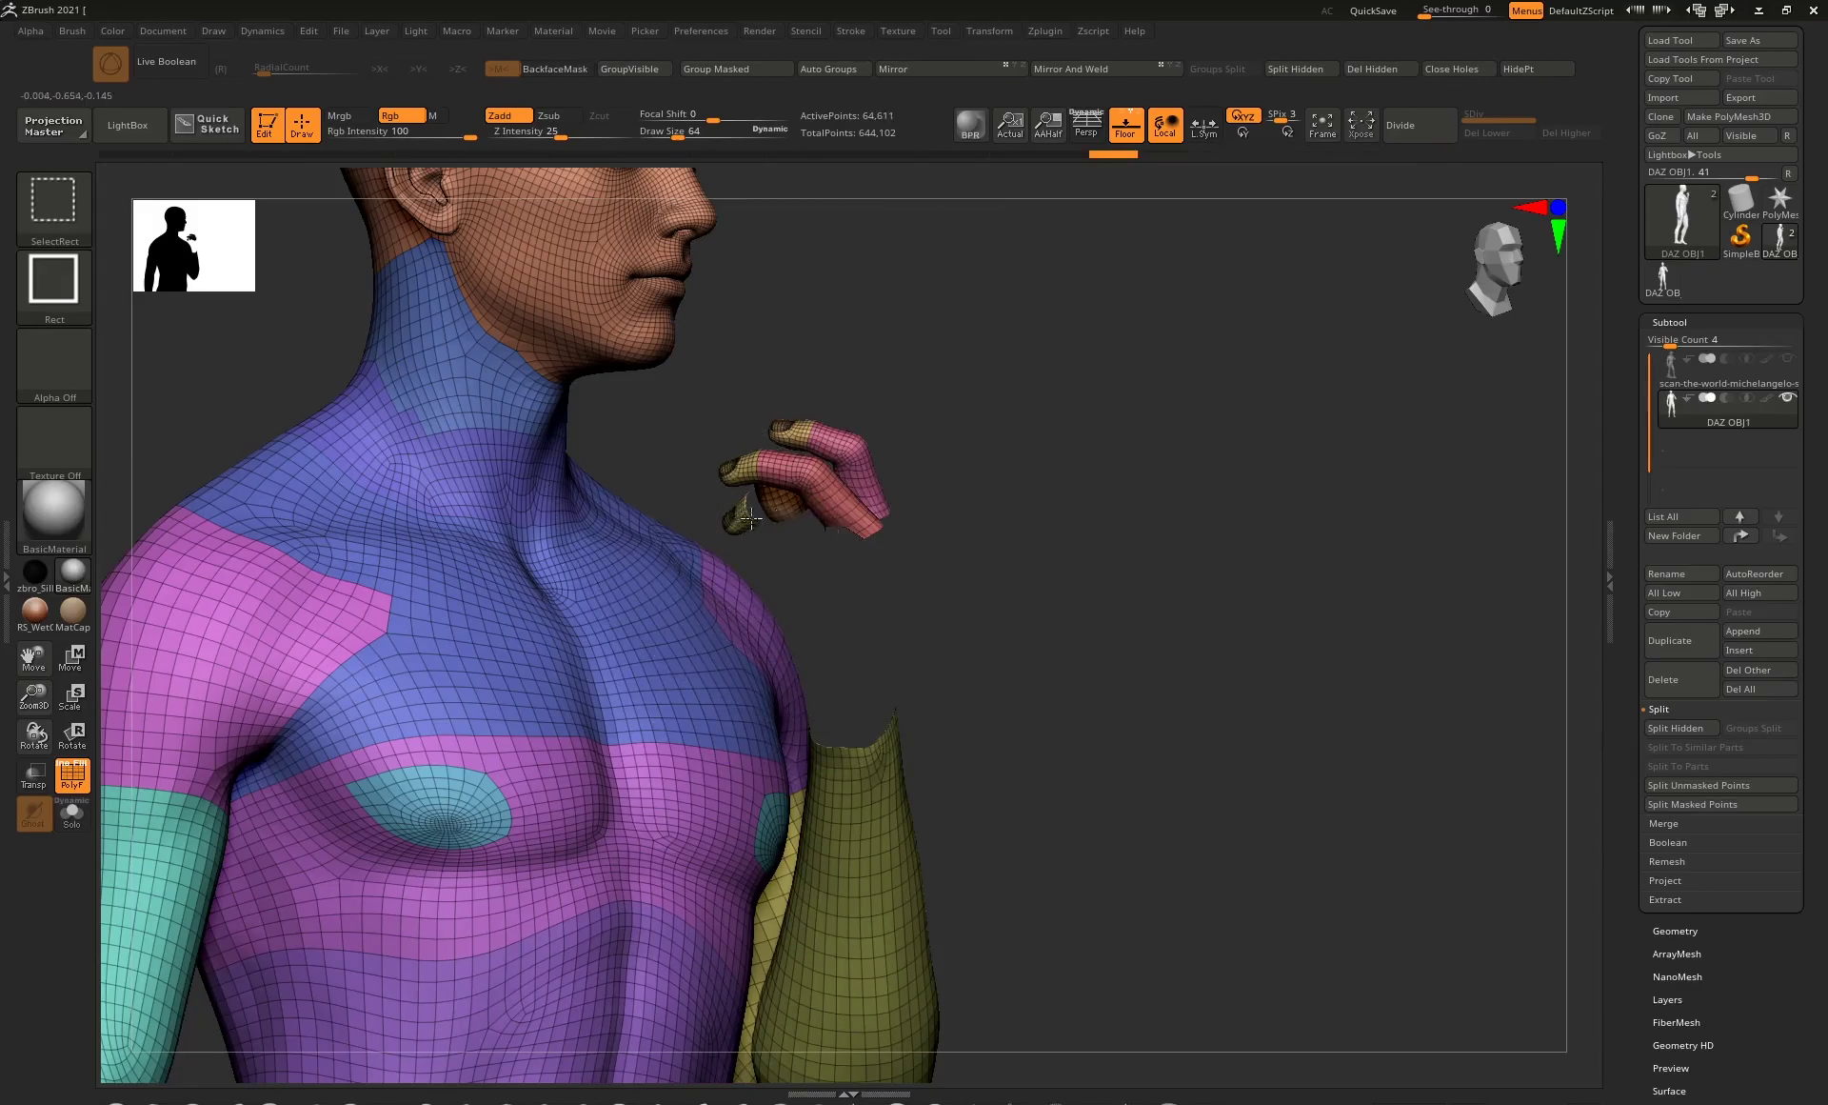
ctrl+shift+click(833, 512)
ctrl+shift+click(795, 471)
ctrl+shift+click(742, 472)
ctrl+shift+click(782, 499)
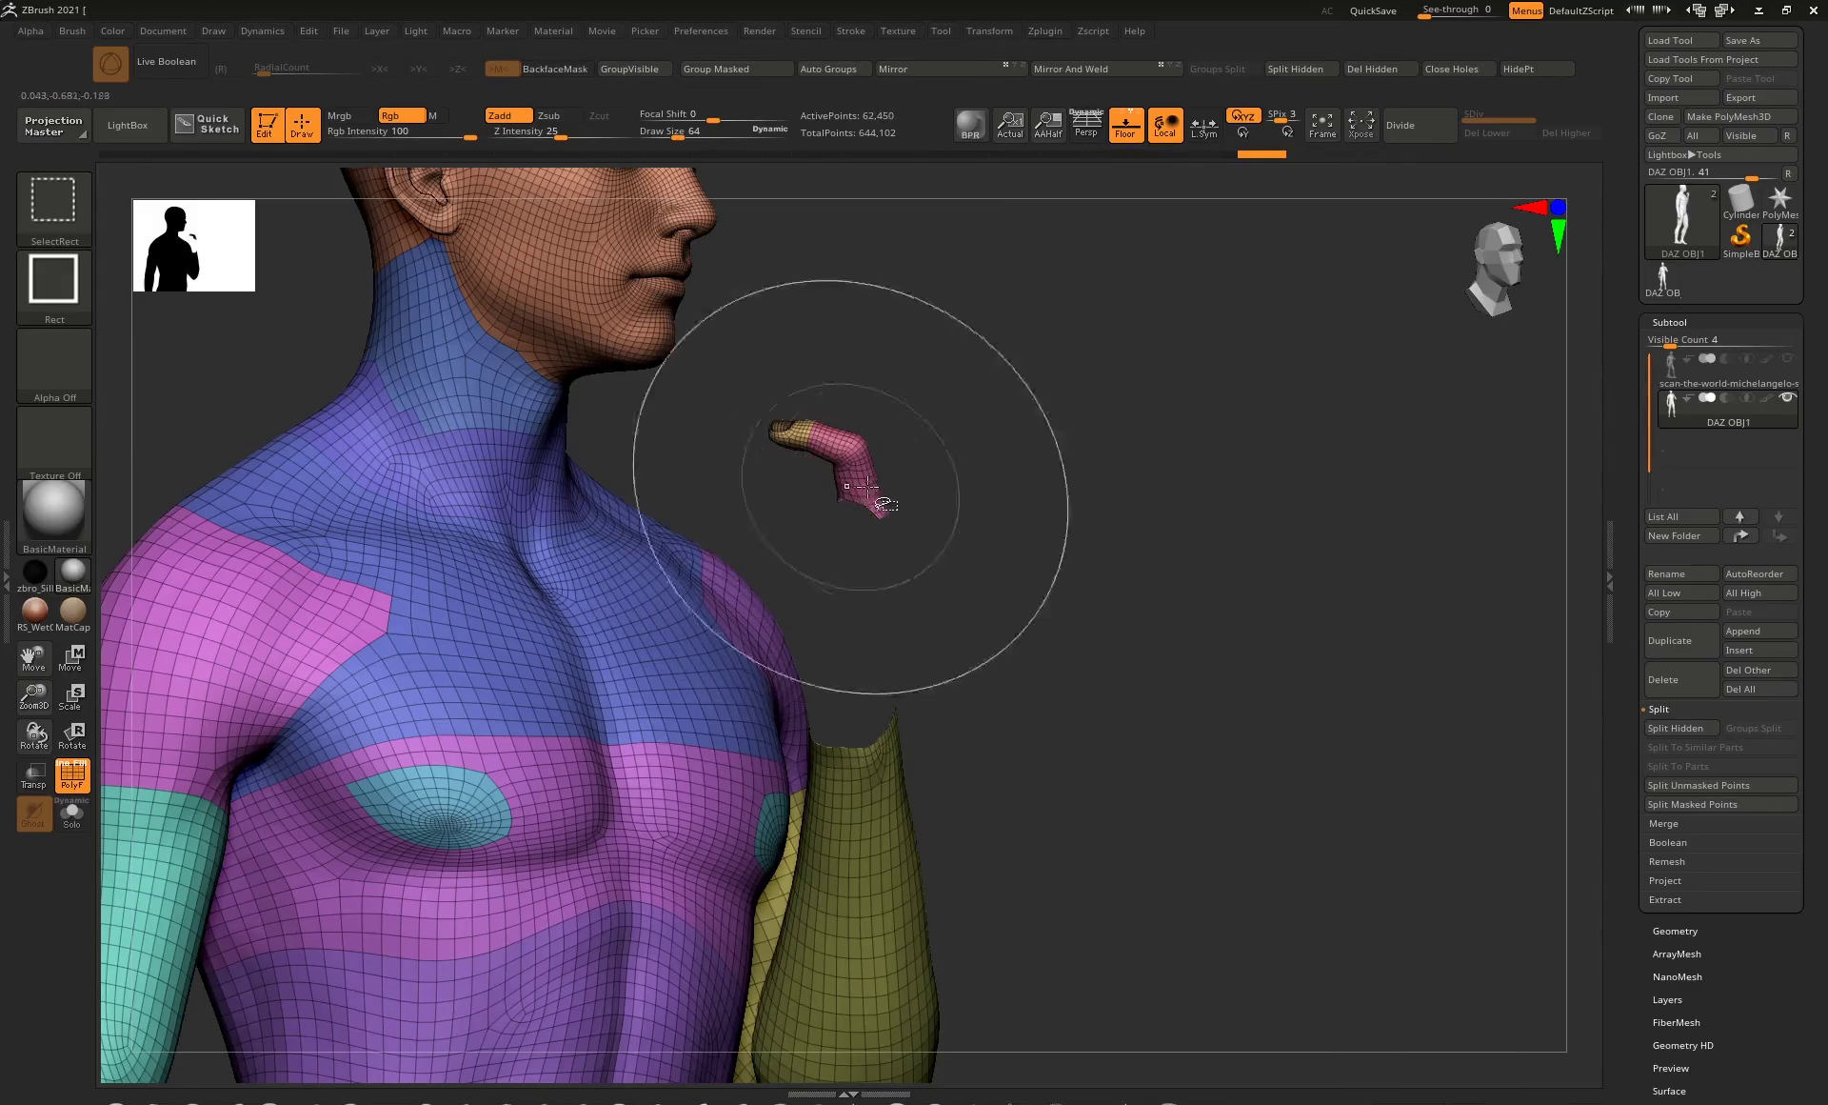
ctrl+shift+click(851, 485)
ctrl+shift+click(836, 442)
ctrl+alt+shift+click(798, 434)
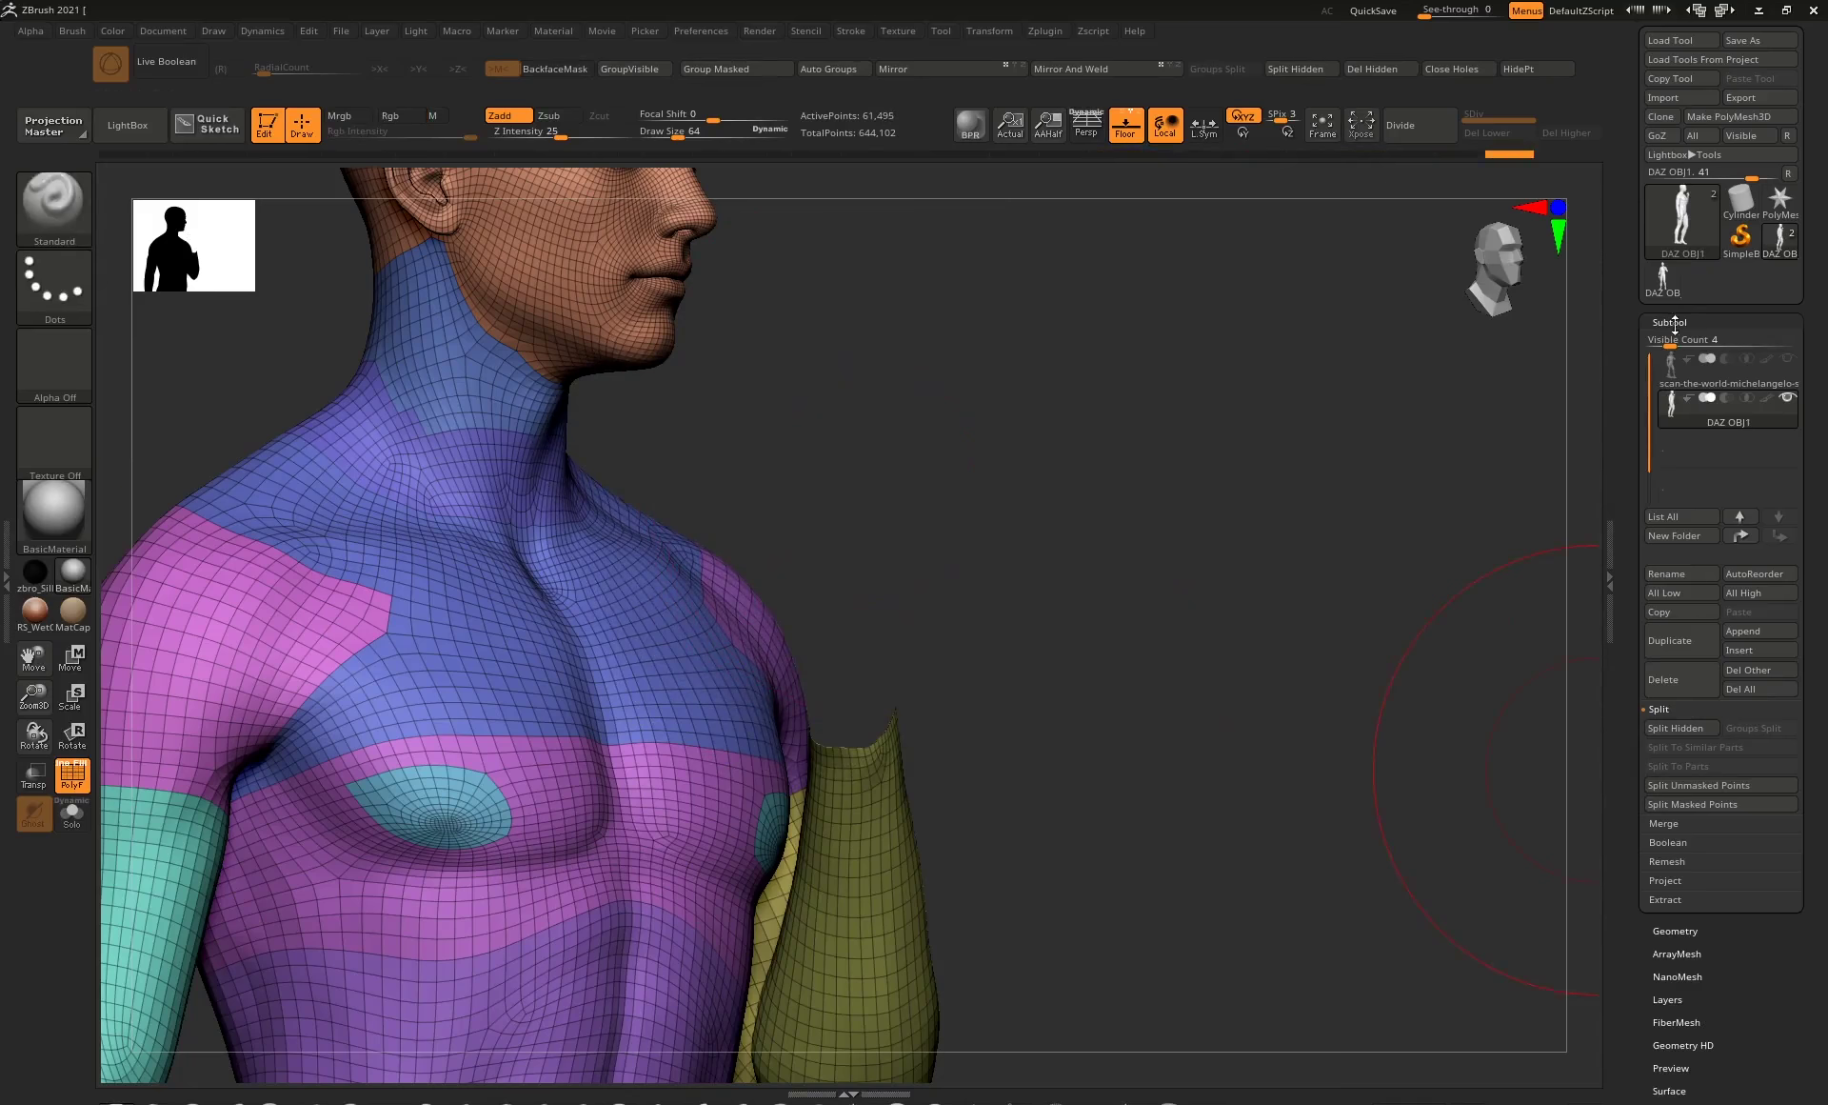
Split the hidden hand into its own subtool, inspect it in Solo mode, and show the scan alongside it.
click(1674, 728)
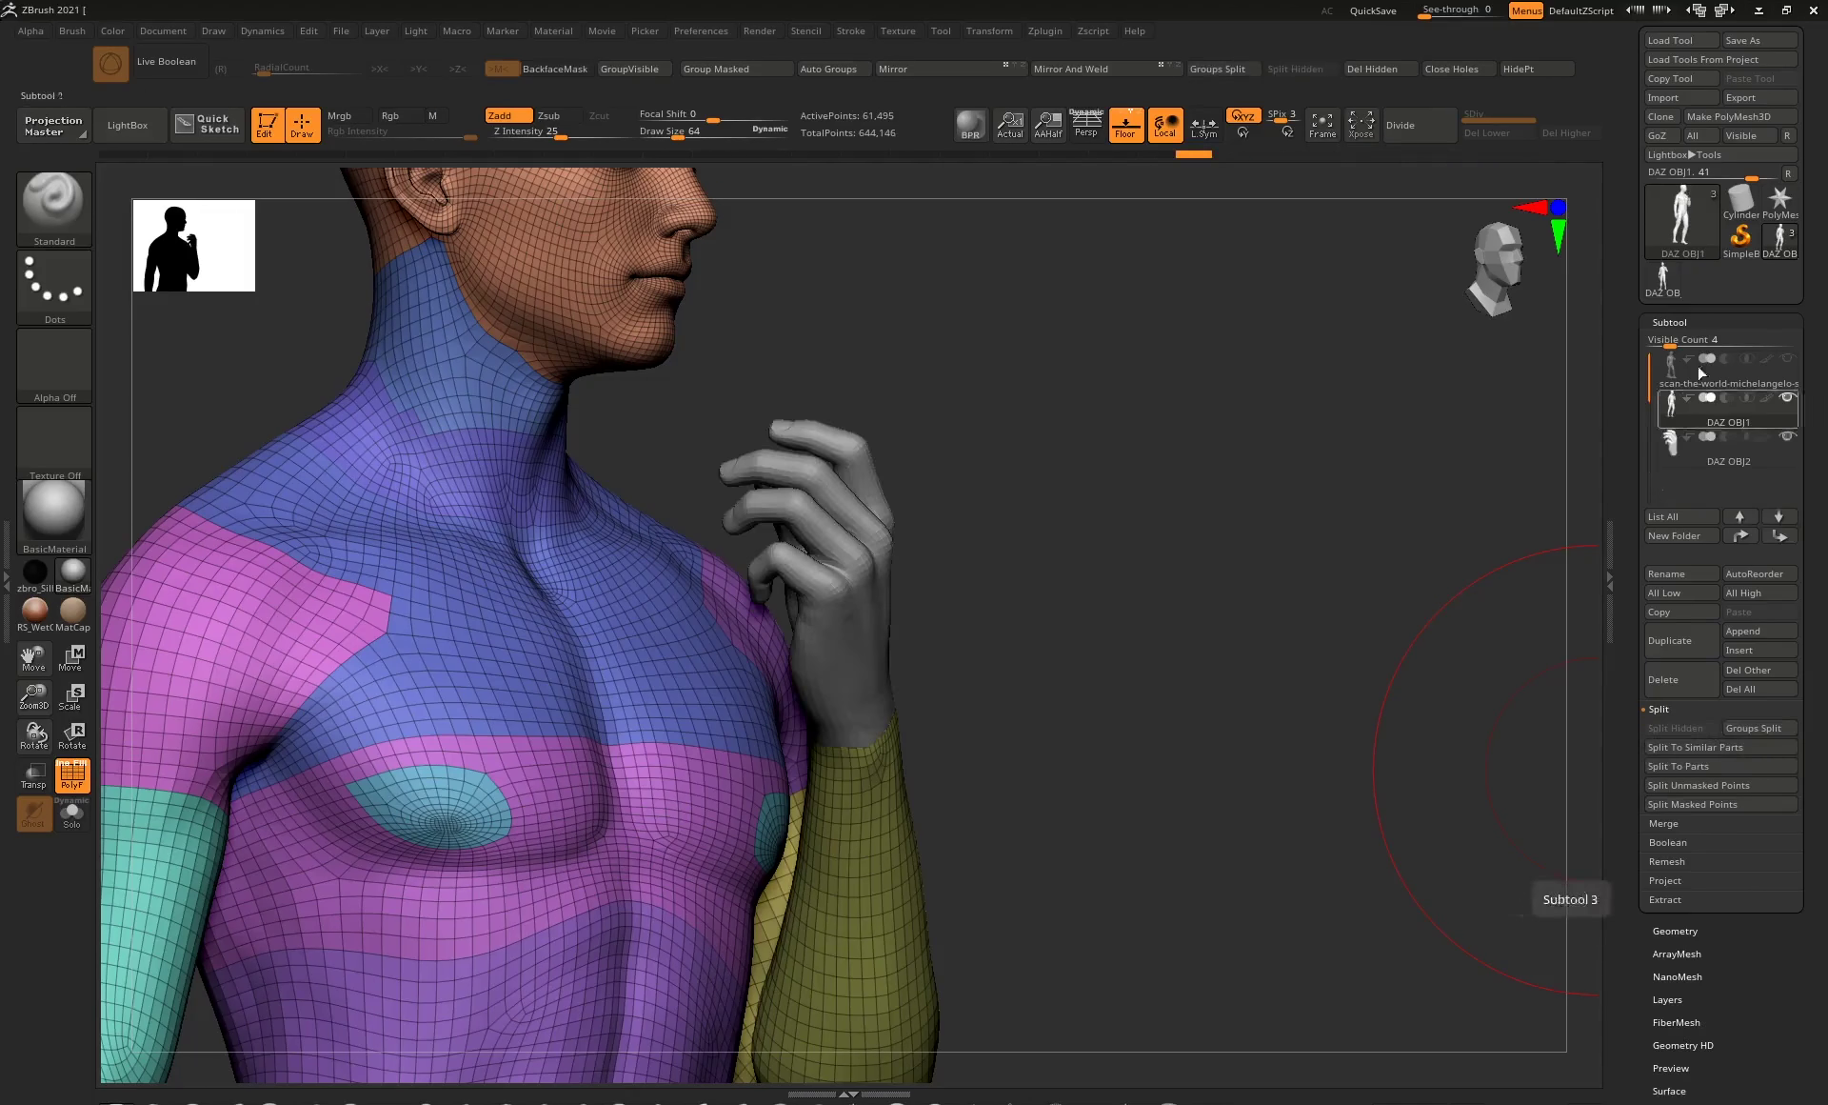
click(1689, 457)
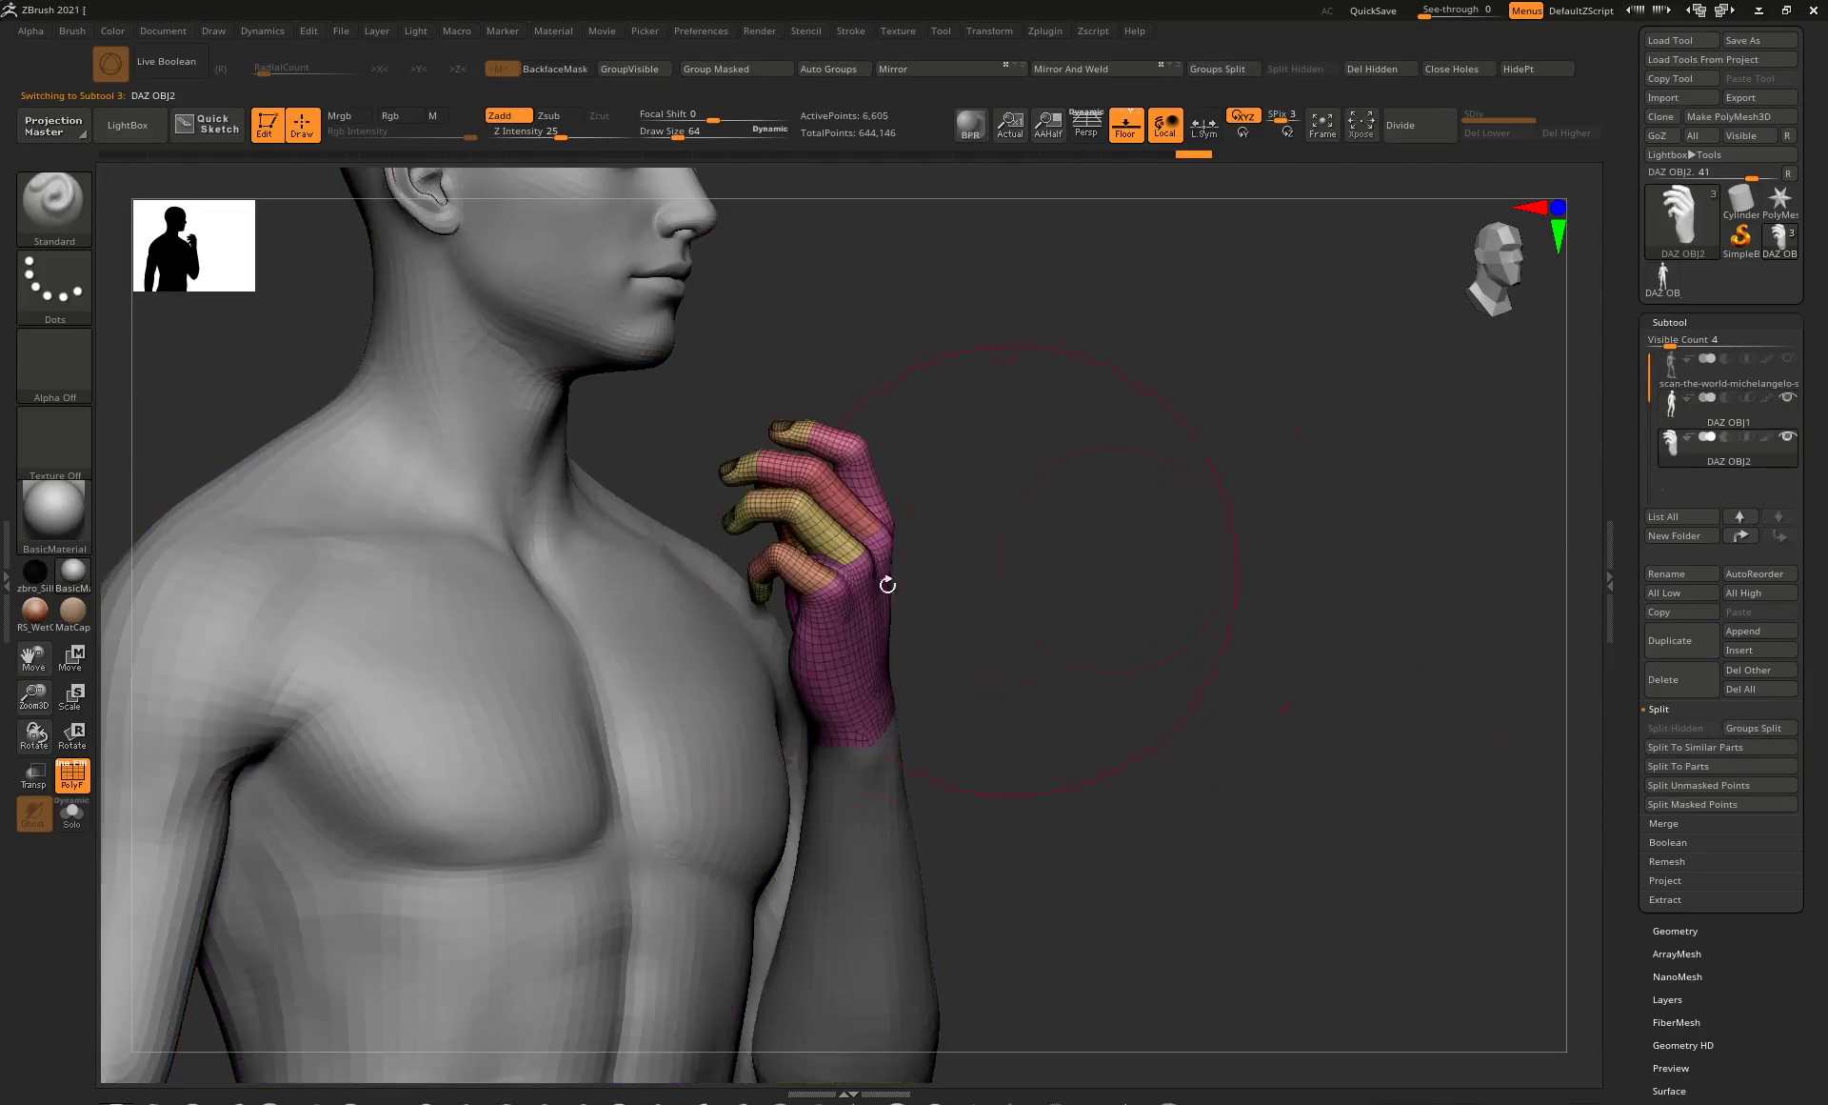
click(72, 811)
drag(1057, 490, 995, 503)
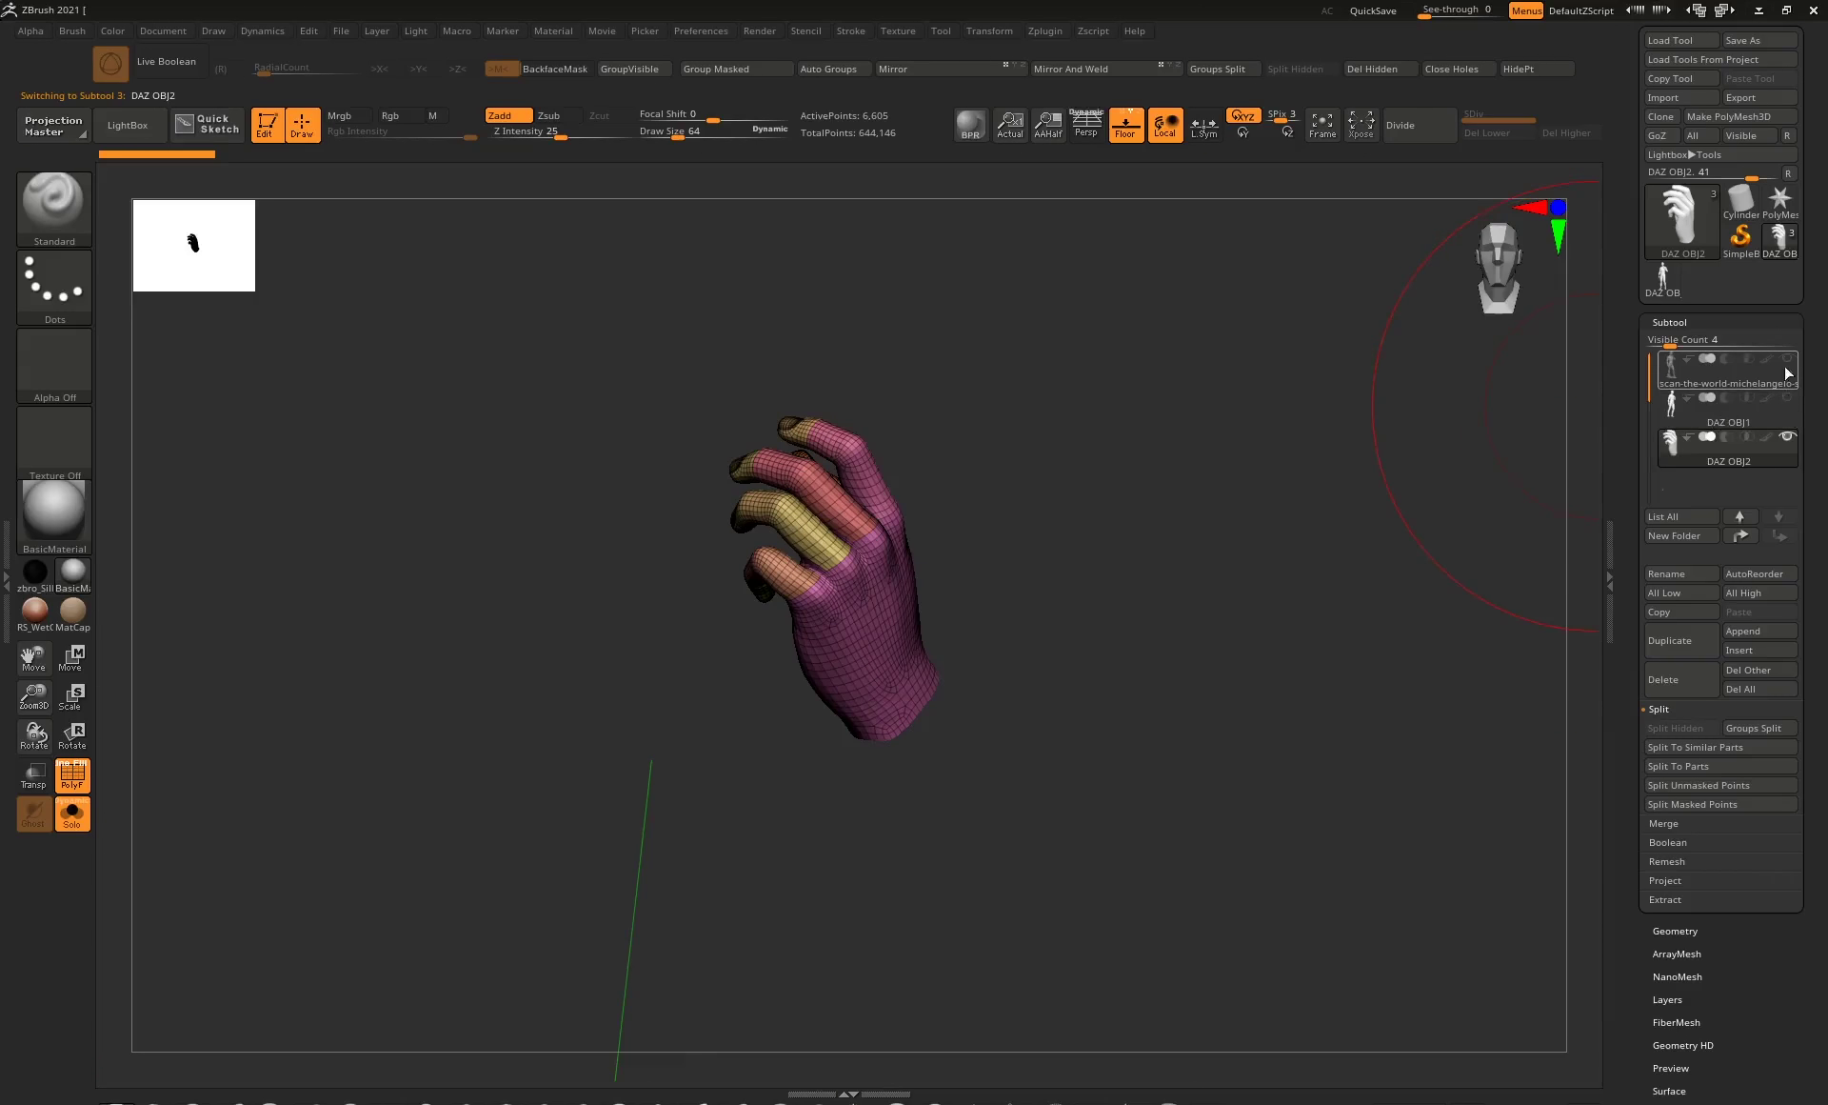
mouse_move(1789, 370)
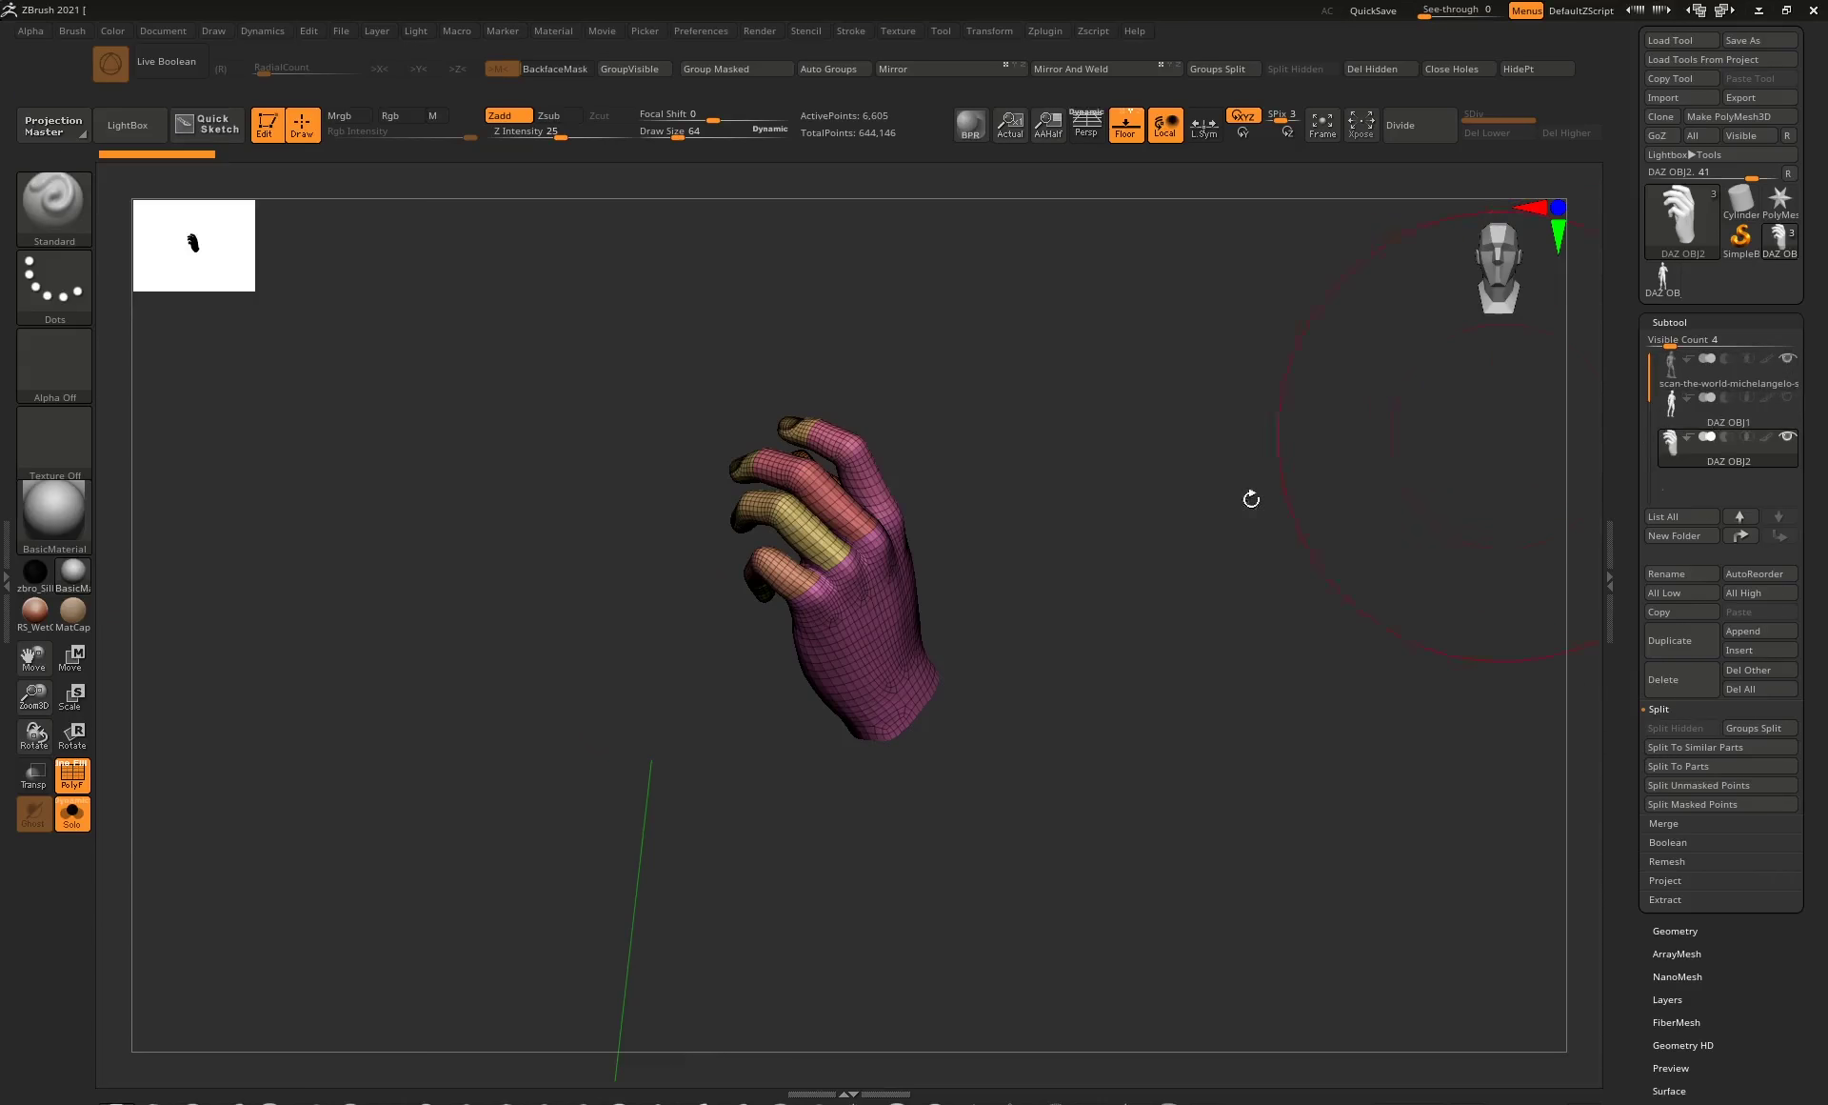
click(73, 812)
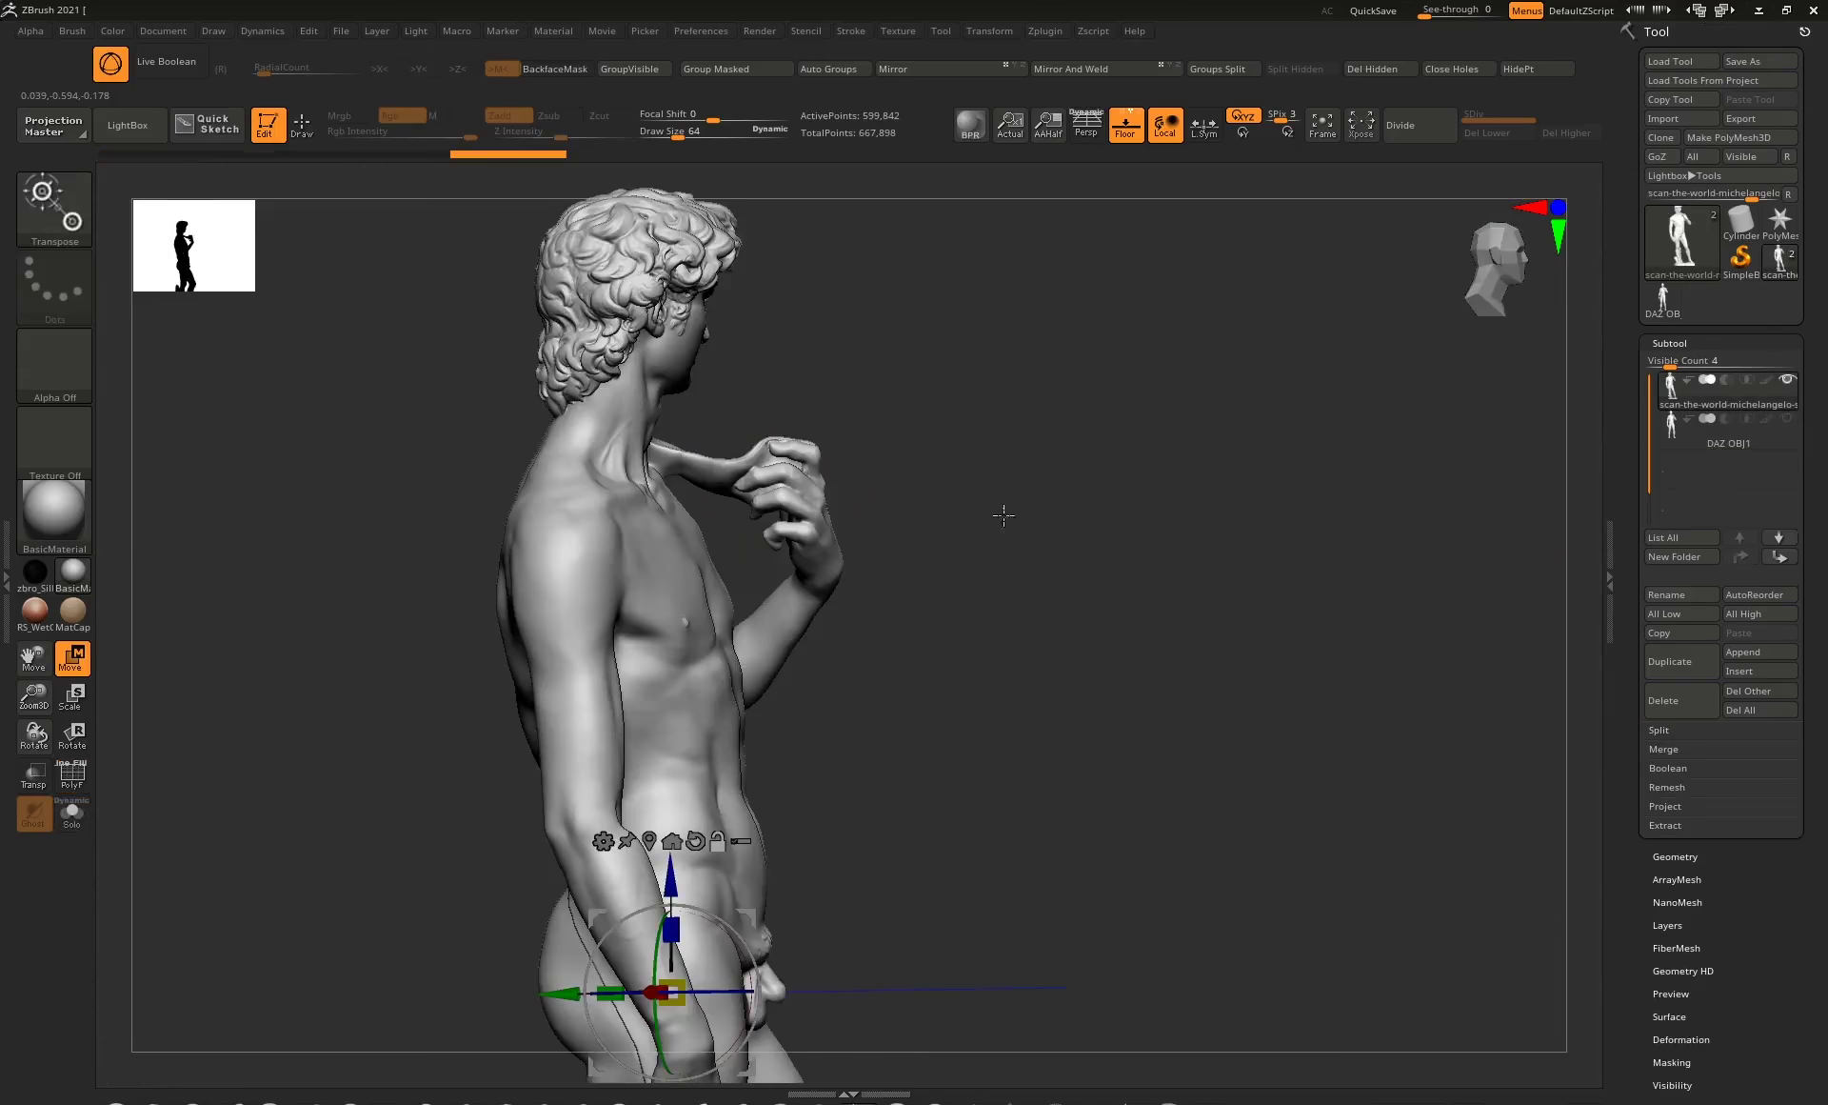
Mask the raised left hand on the David scan with a lasso and give it its own polygroup.
key(ctrl)
mouse_move(767, 405)
ctrl+mouse_down()
mouse_move(726, 424)
mouse_move(720, 462)
mouse_move(757, 624)
mouse_move(911, 666)
mouse_move(1000, 591)
mouse_move(1052, 429)
mouse_move(898, 457)
mouse_move(967, 441)
mouse_move(1020, 501)
mouse_move(1008, 677)
mouse_move(837, 547)
ctrl+mouse_up()
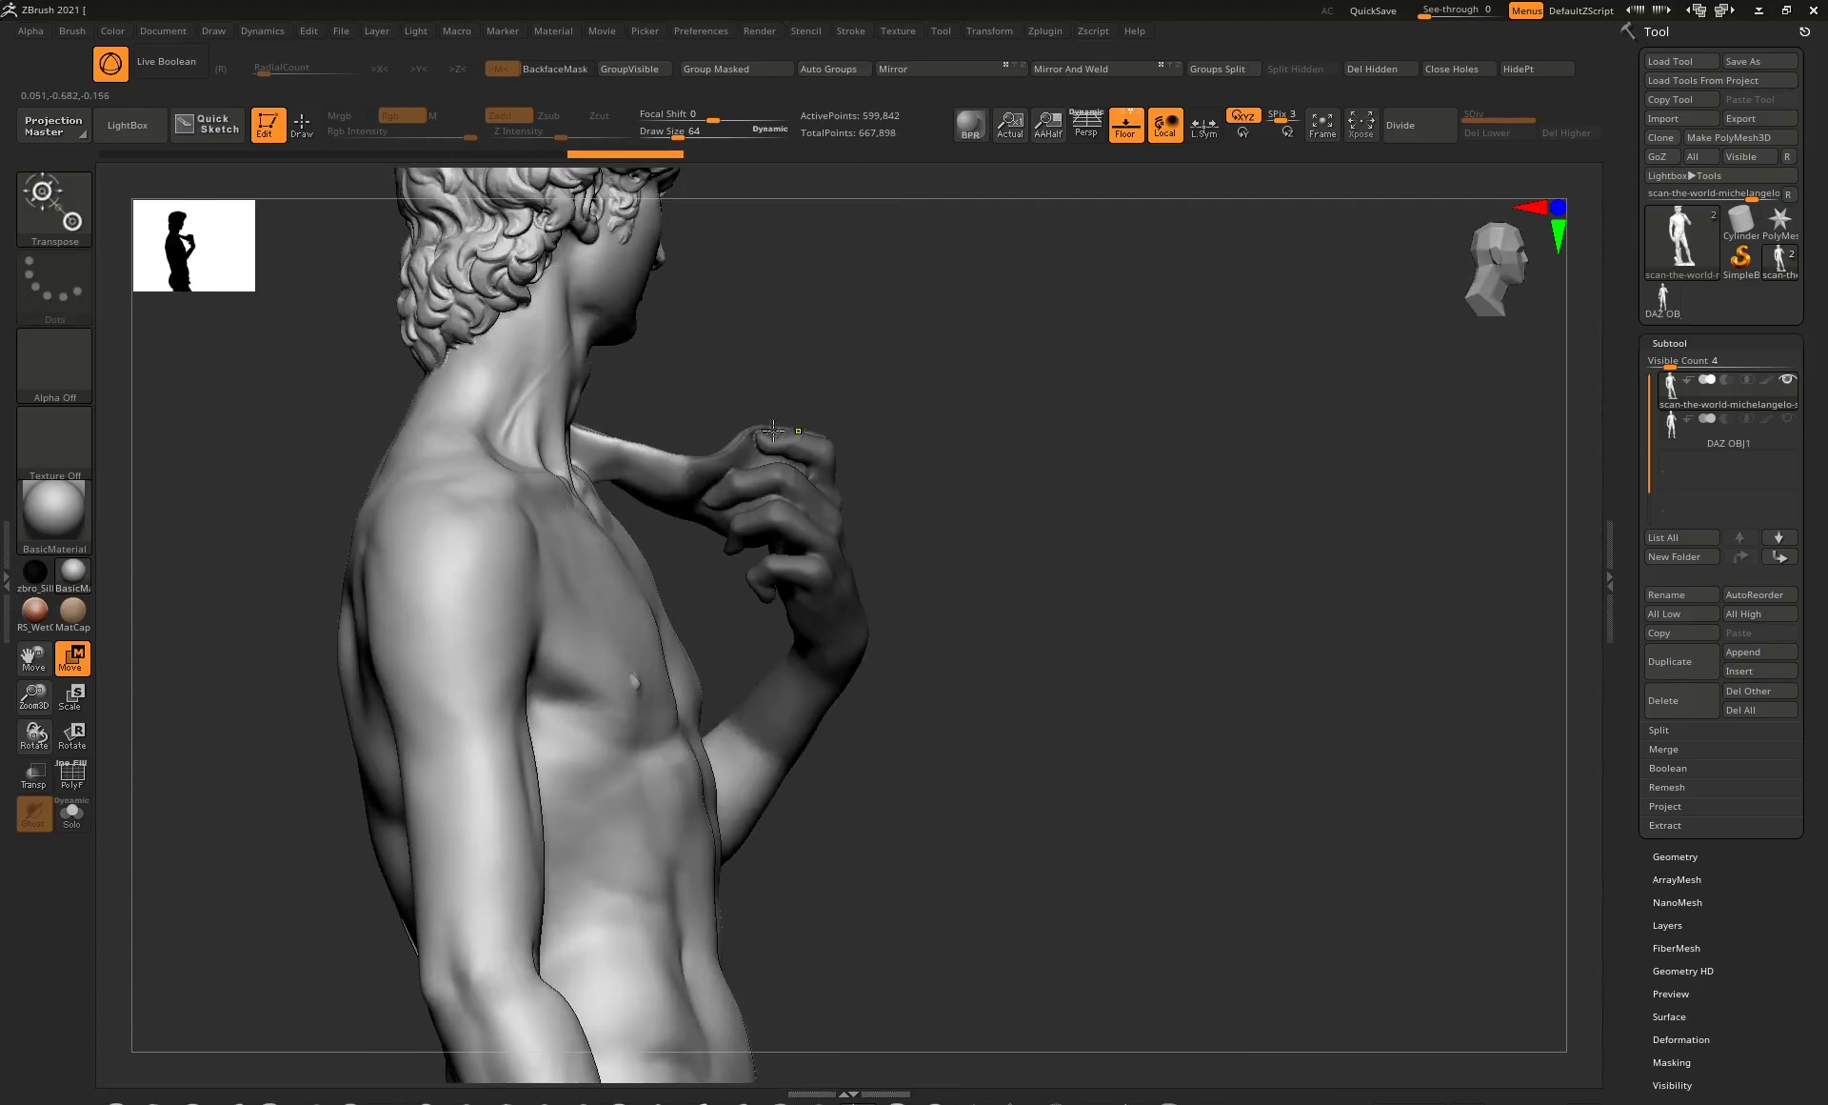
mouse_move(767, 391)
ctrl+mouse_down()
mouse_move(710, 472)
mouse_move(721, 609)
mouse_move(809, 681)
mouse_move(1069, 429)
mouse_move(1047, 437)
ctrl+mouse_up()
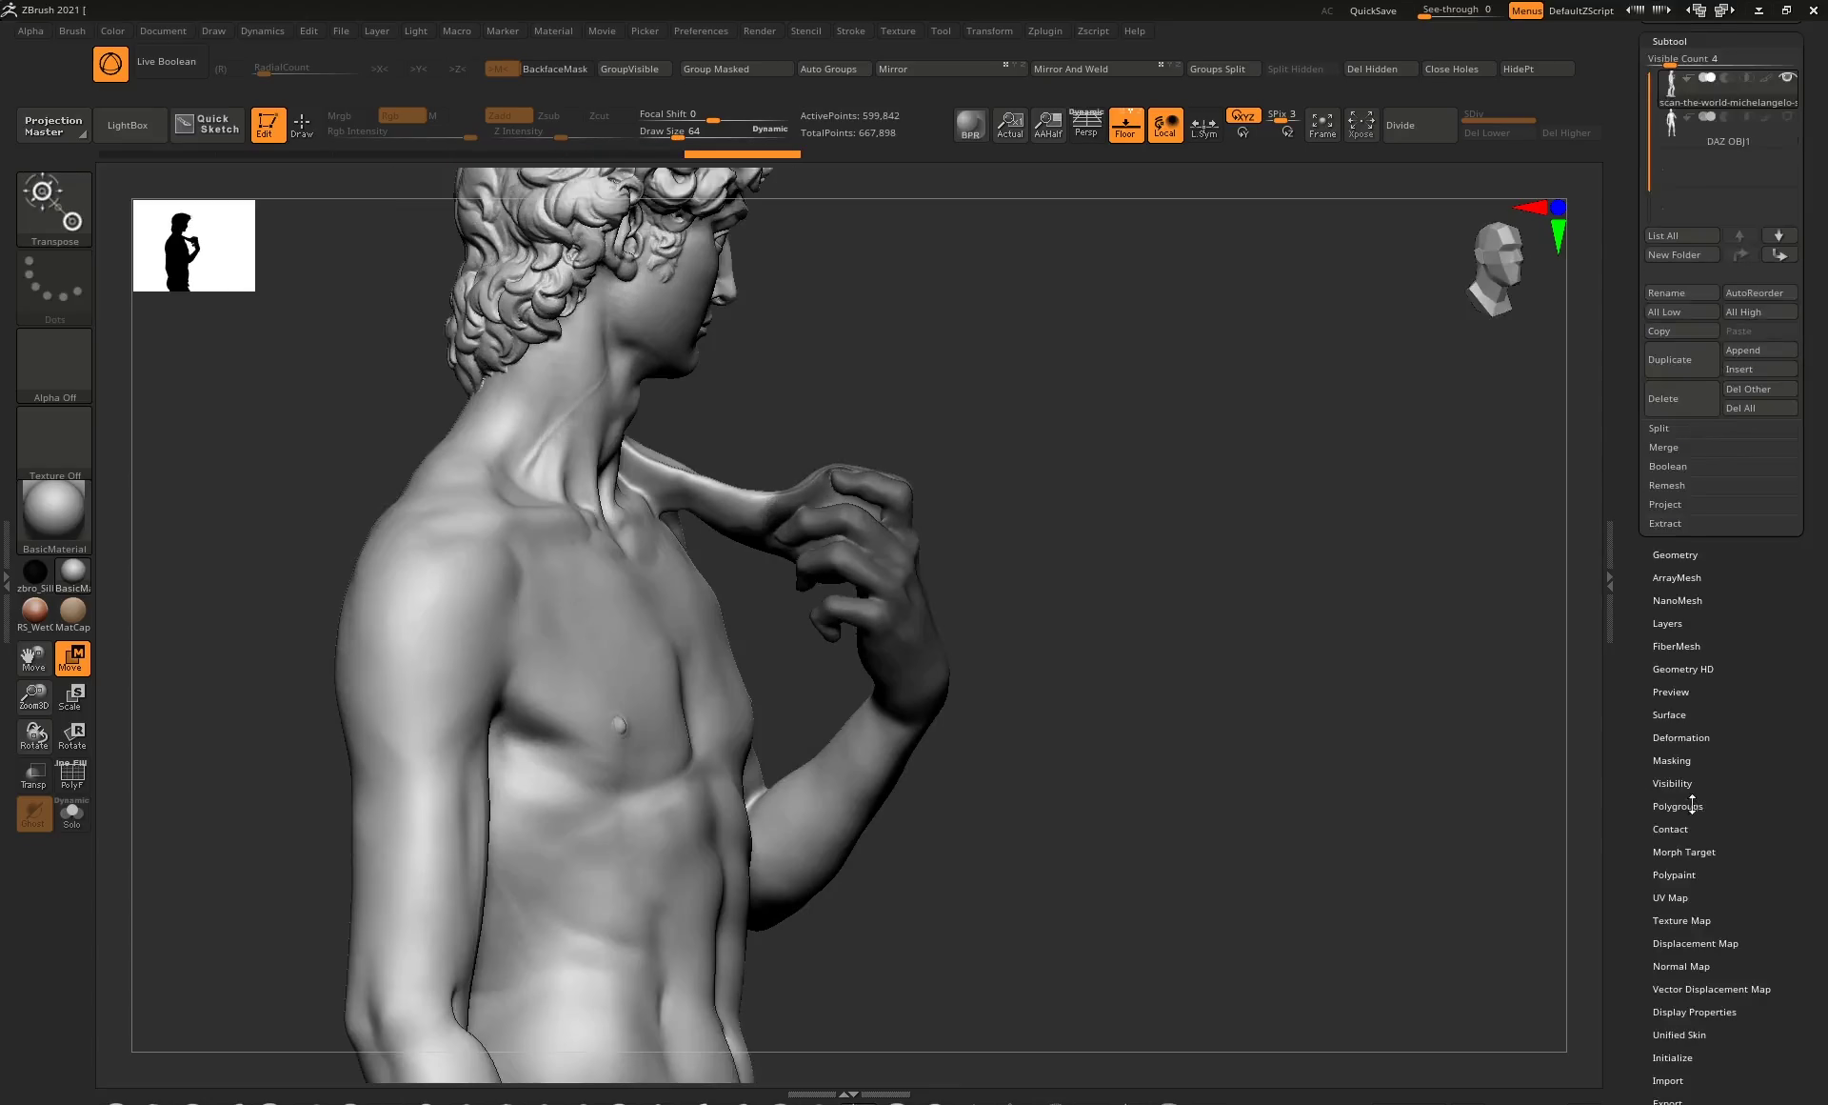
click(1685, 804)
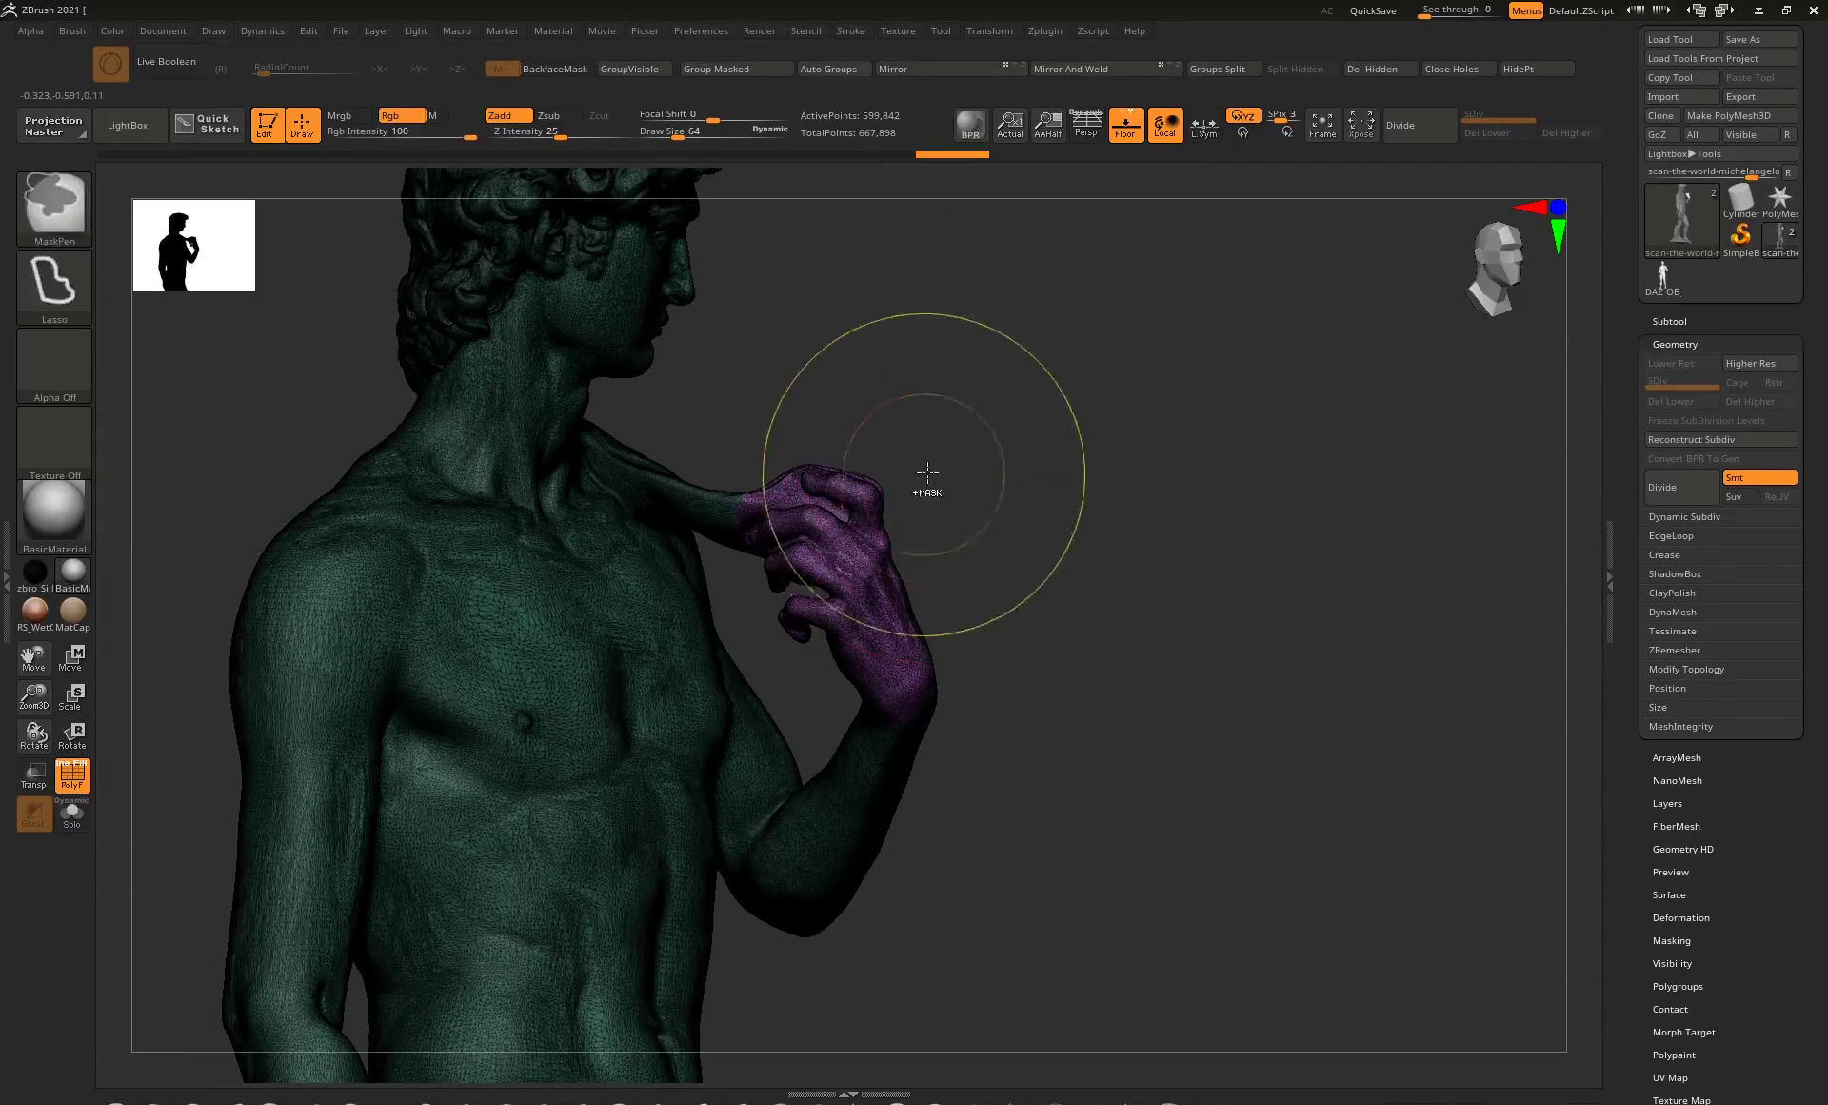
Hide the raised hand's polygroup on the scan and remove it with Delete Hidden.
ctrl+shift+click(864, 552)
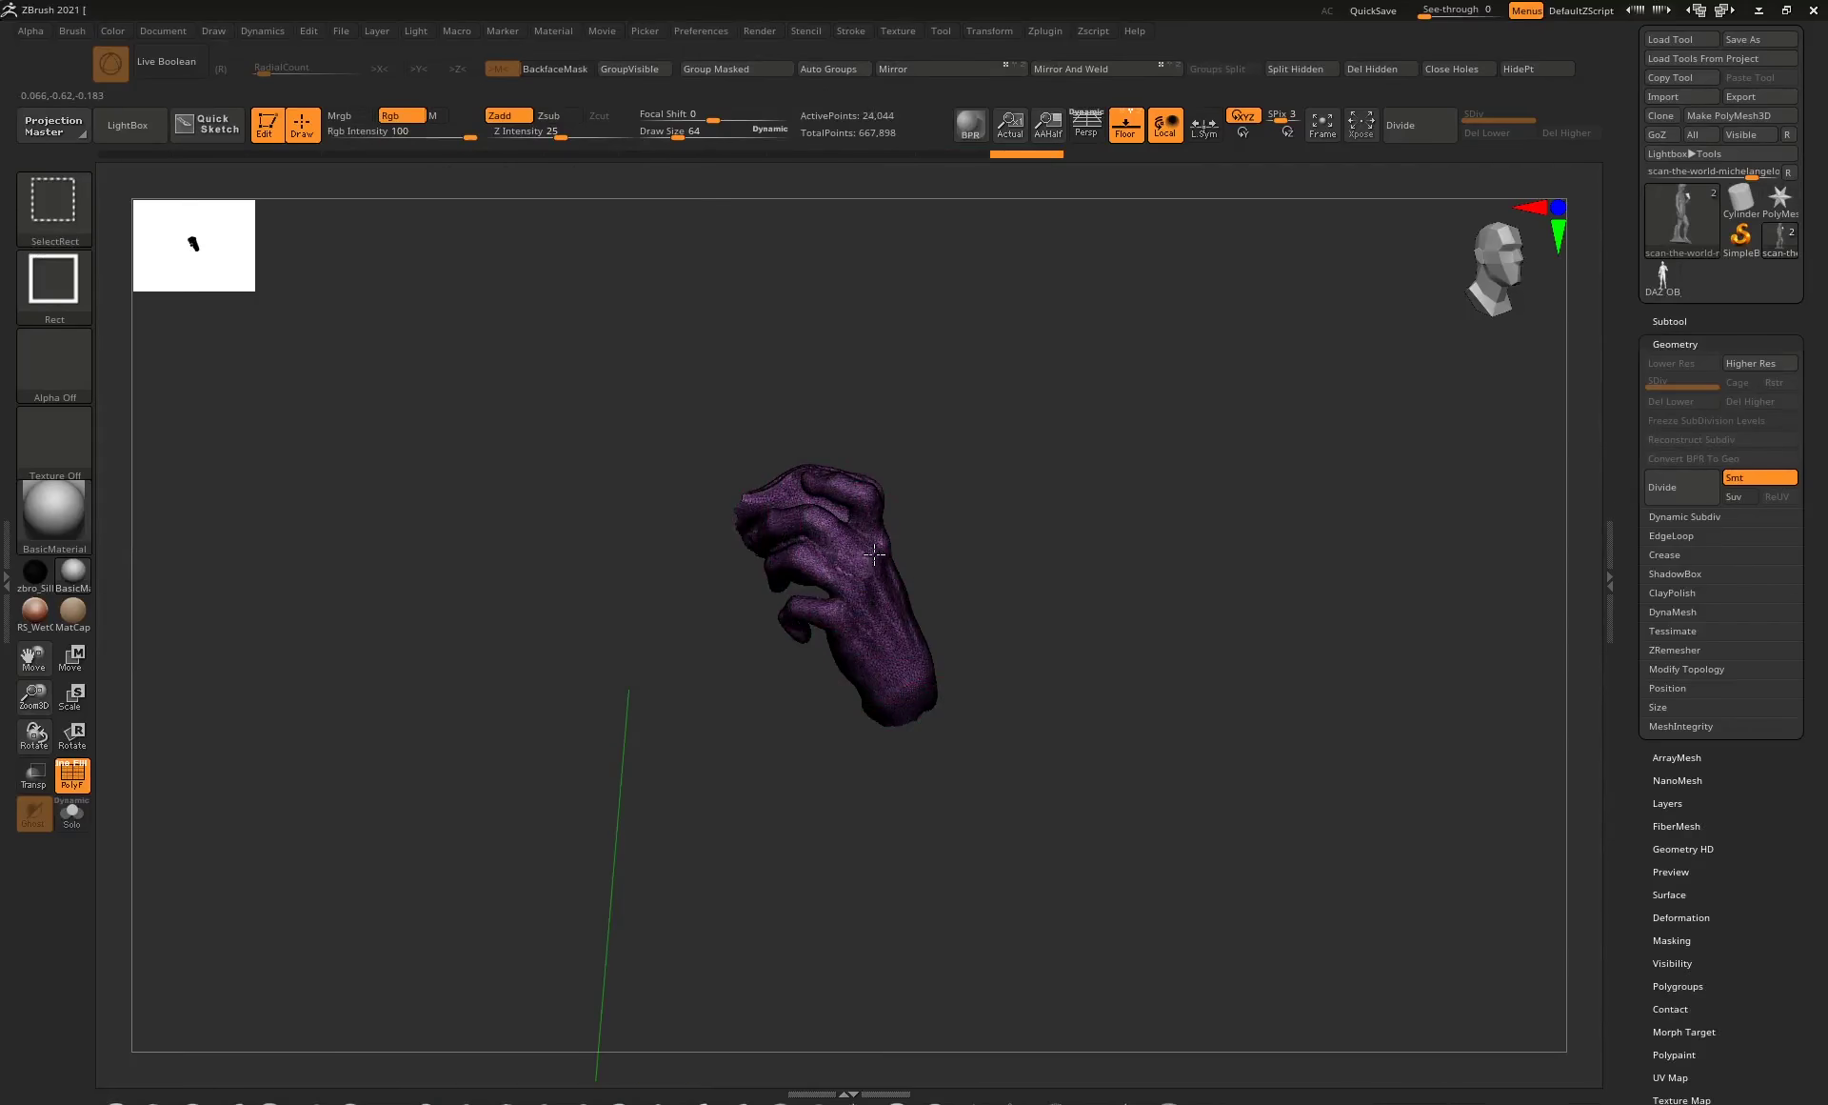
ctrl+shift+click(872, 560)
drag(1092, 470, 1610, 400)
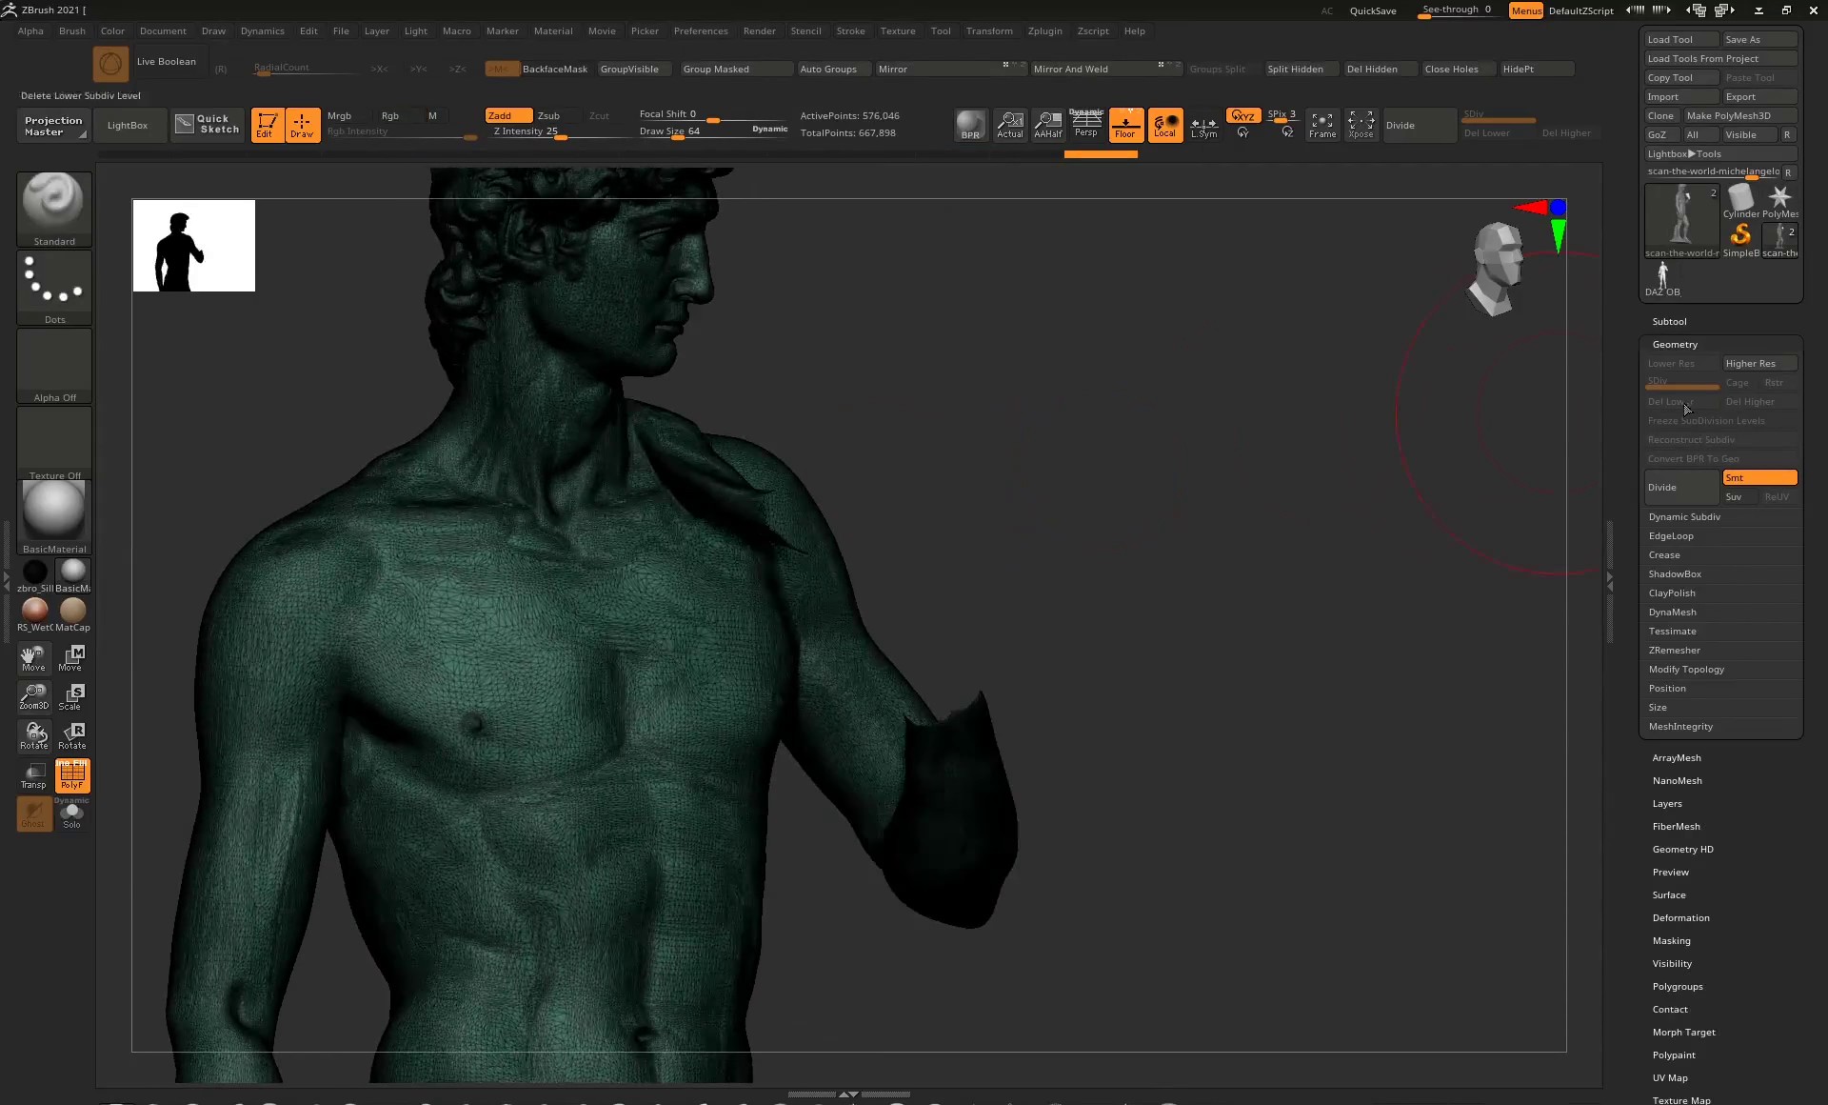
click(1683, 670)
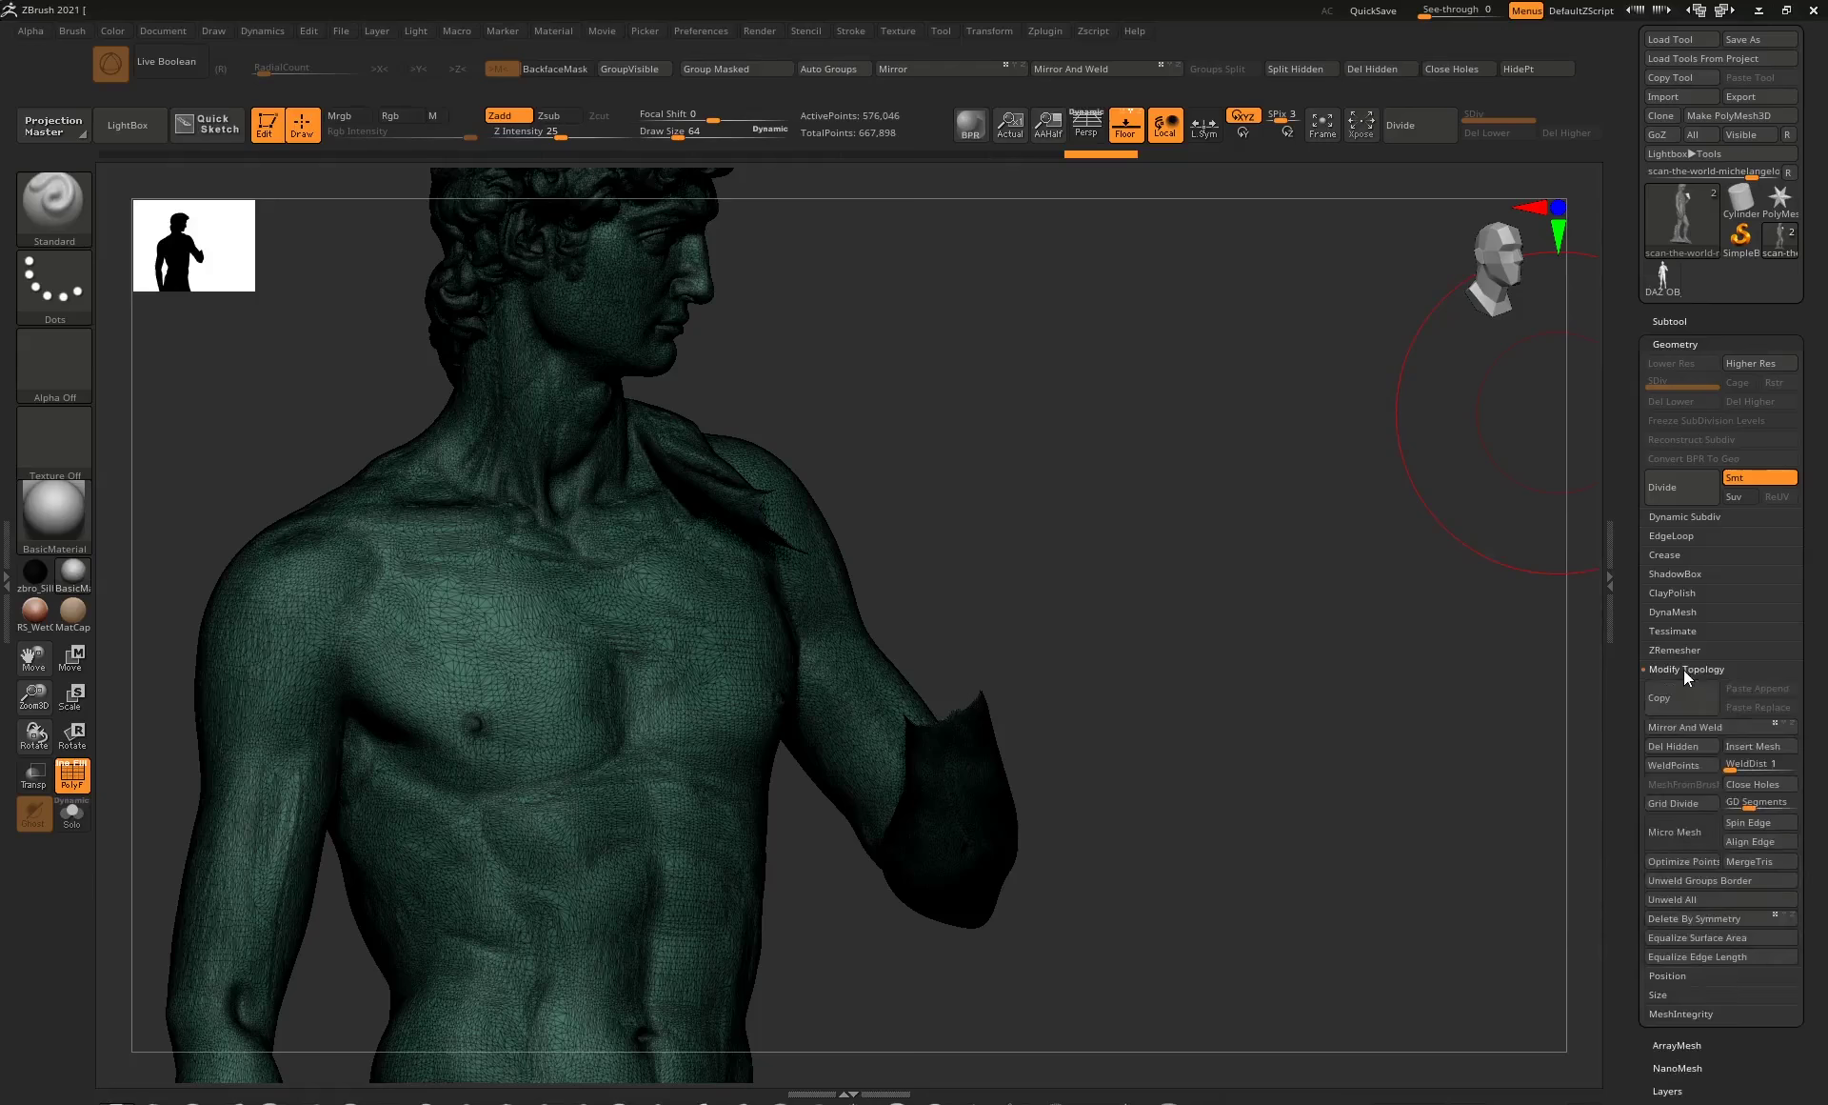
click(1674, 747)
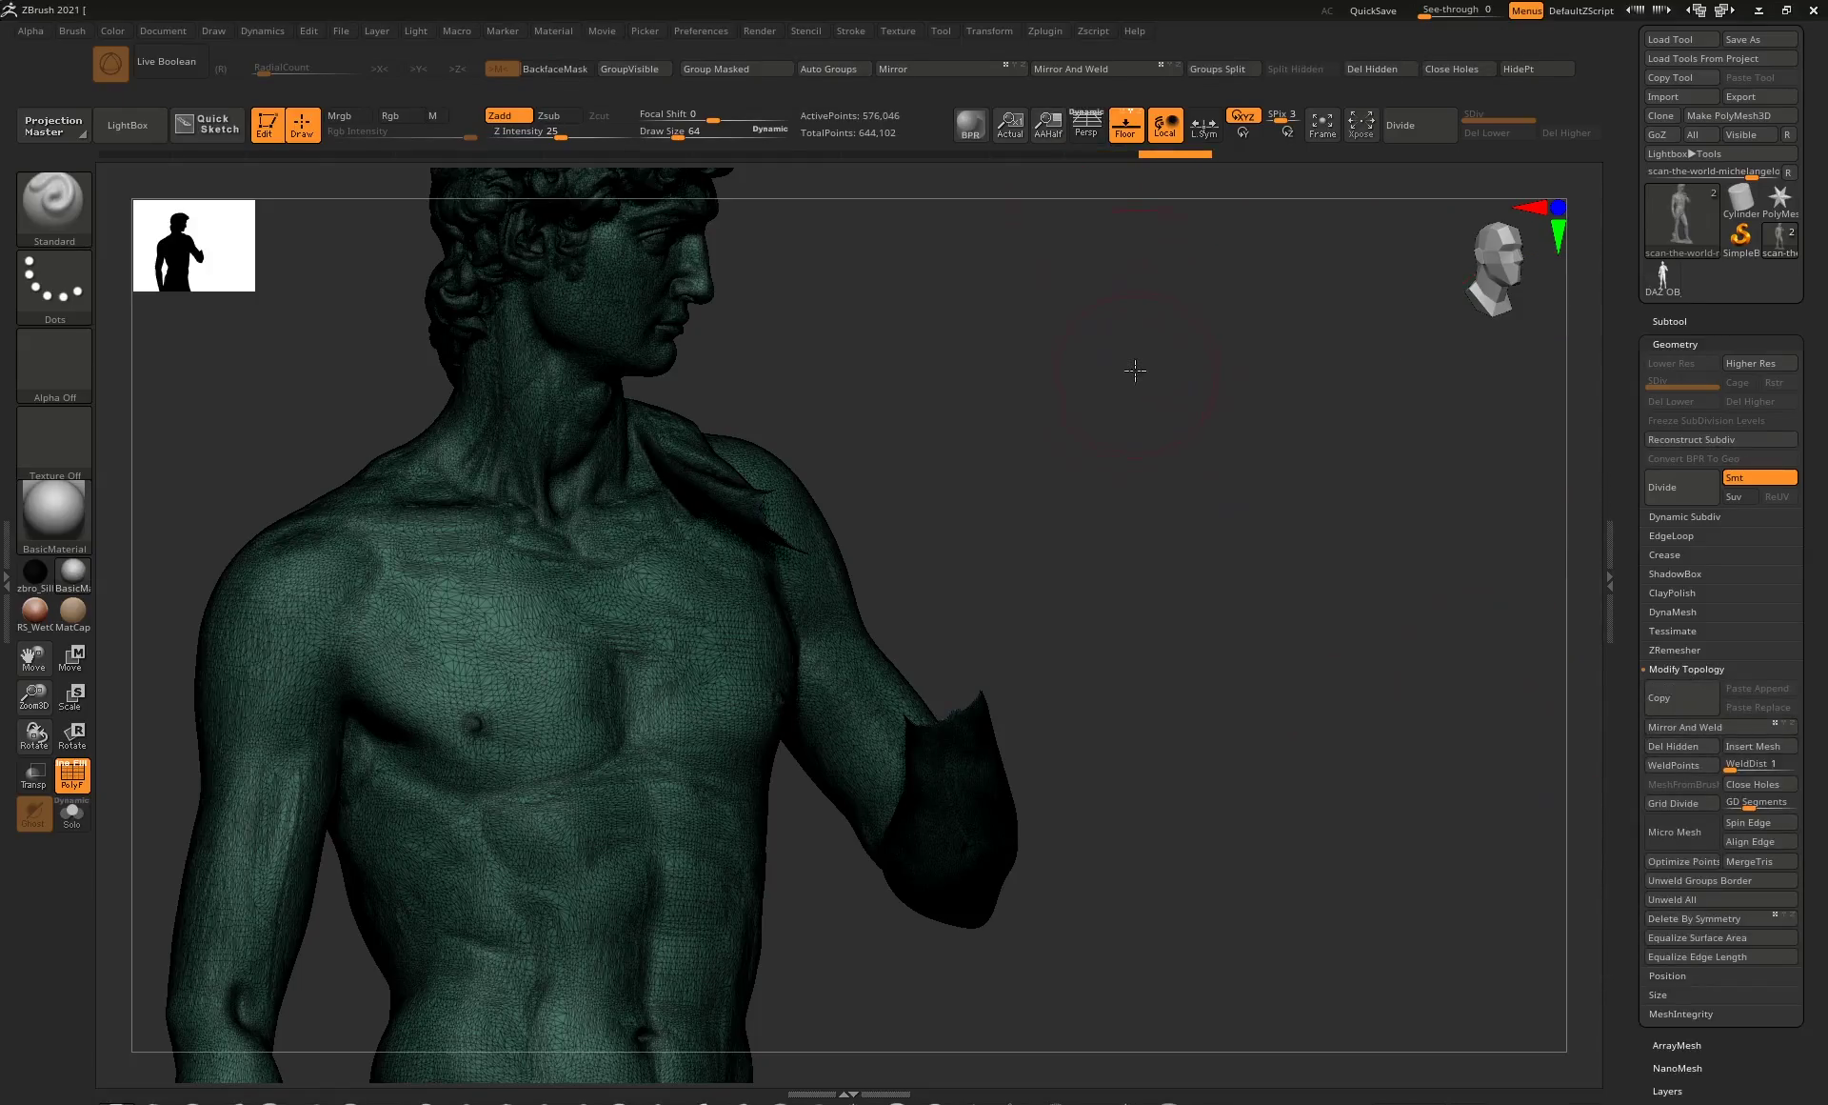
Examine the open cuts at the scan's wrist and sling, and toggle the scan's visibility in the subtool list.
mouse_move(1135, 370)
mouse_down()
mouse_move(1057, 381)
mouse_move(1115, 380)
mouse_move(1149, 463)
mouse_move(1123, 572)
mouse_move(1130, 417)
mouse_move(1060, 408)
mouse_move(1139, 425)
mouse_move(1133, 483)
mouse_move(1111, 445)
mouse_up()
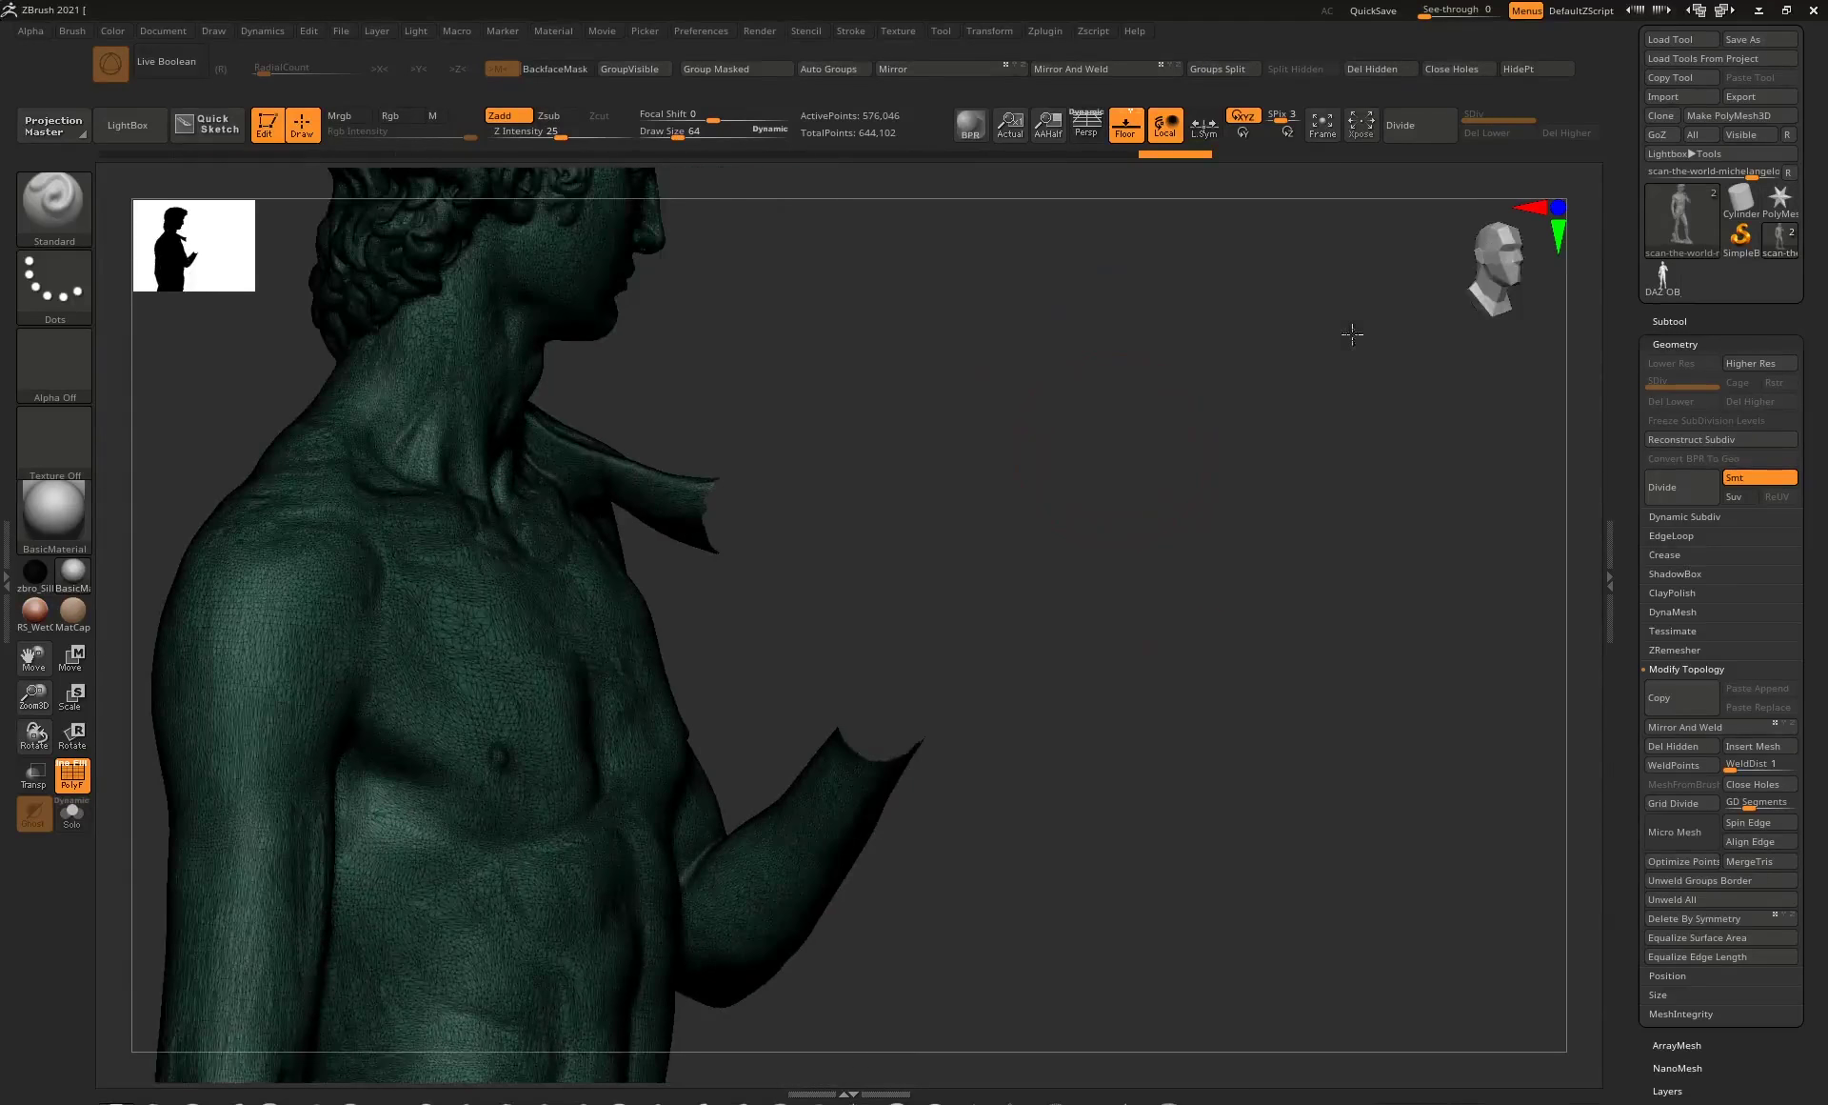
drag(1352, 334, 1193, 386)
click(1671, 322)
mouse_move(1682, 408)
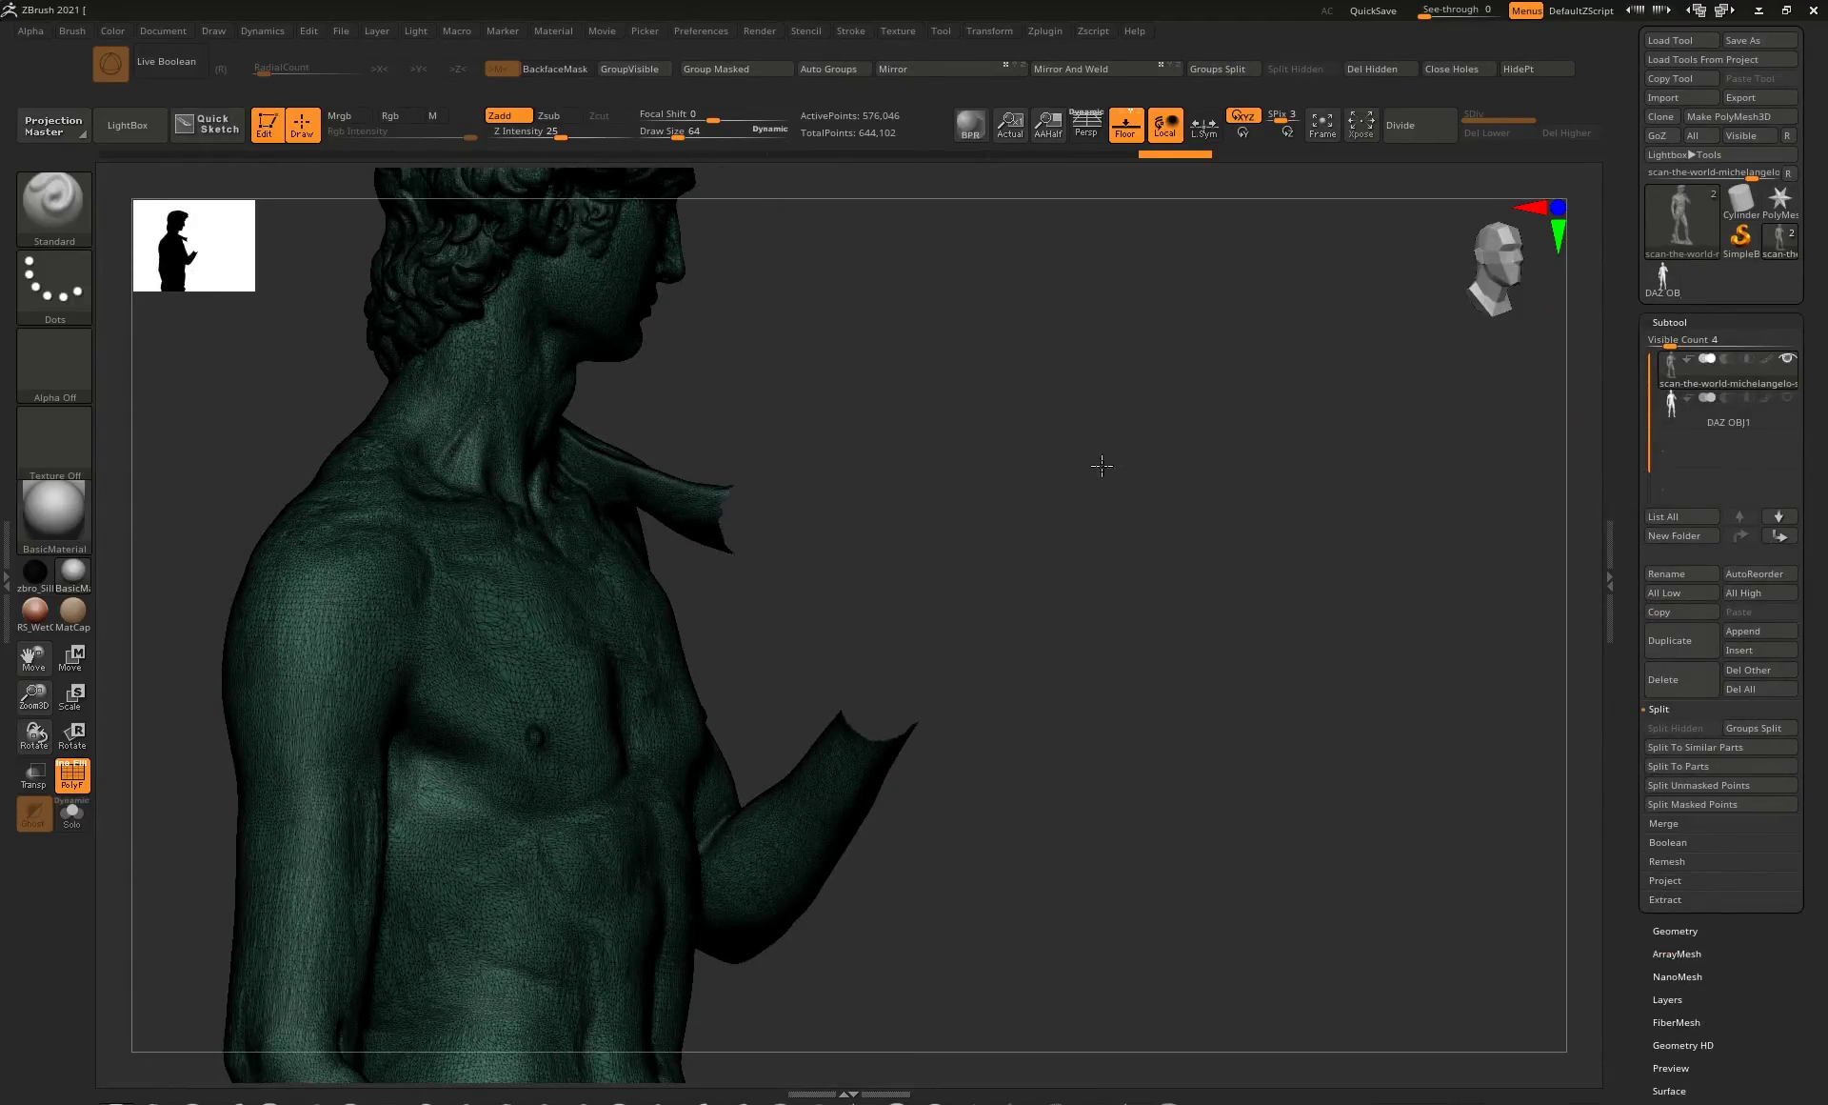
alt+drag(1101, 466, 1281, 411)
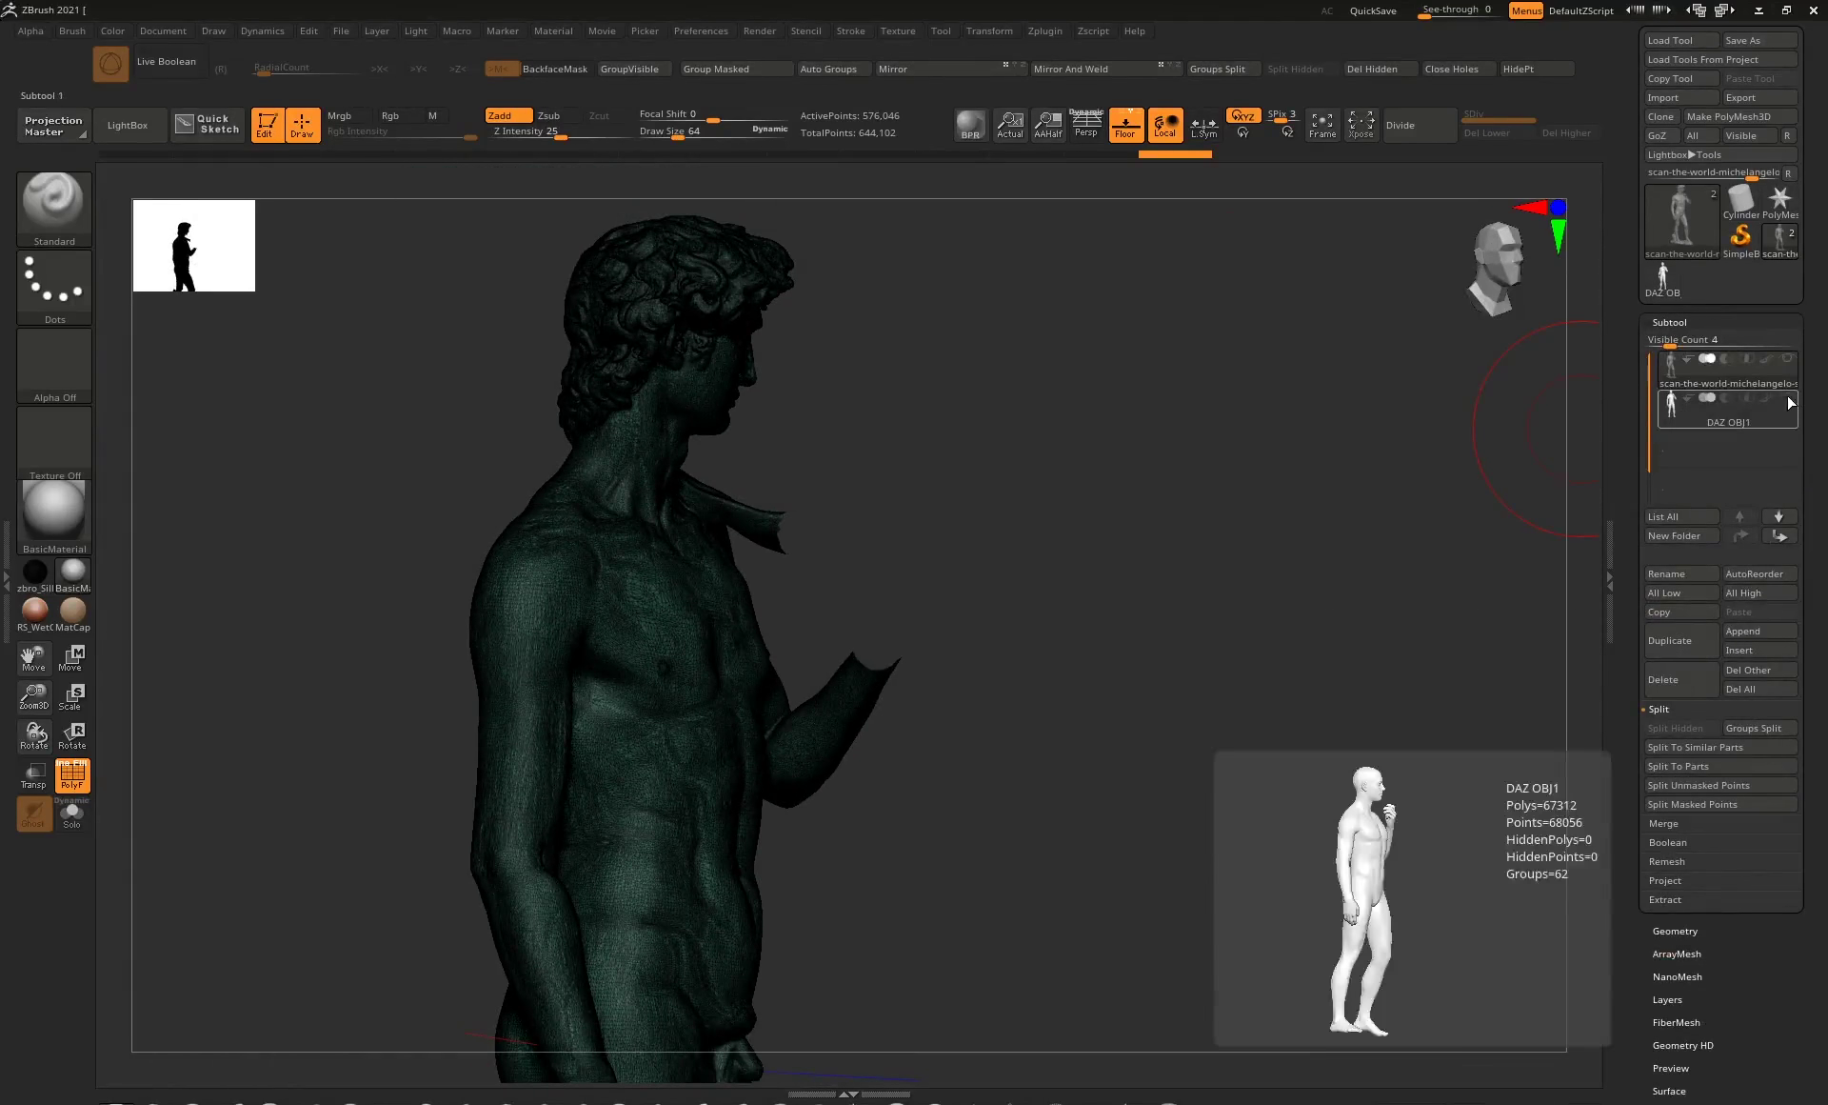
click(1792, 361)
Examine how the replacement hand meets the forearm on the high-resolution David statue model.
drag(1042, 474, 866, 558)
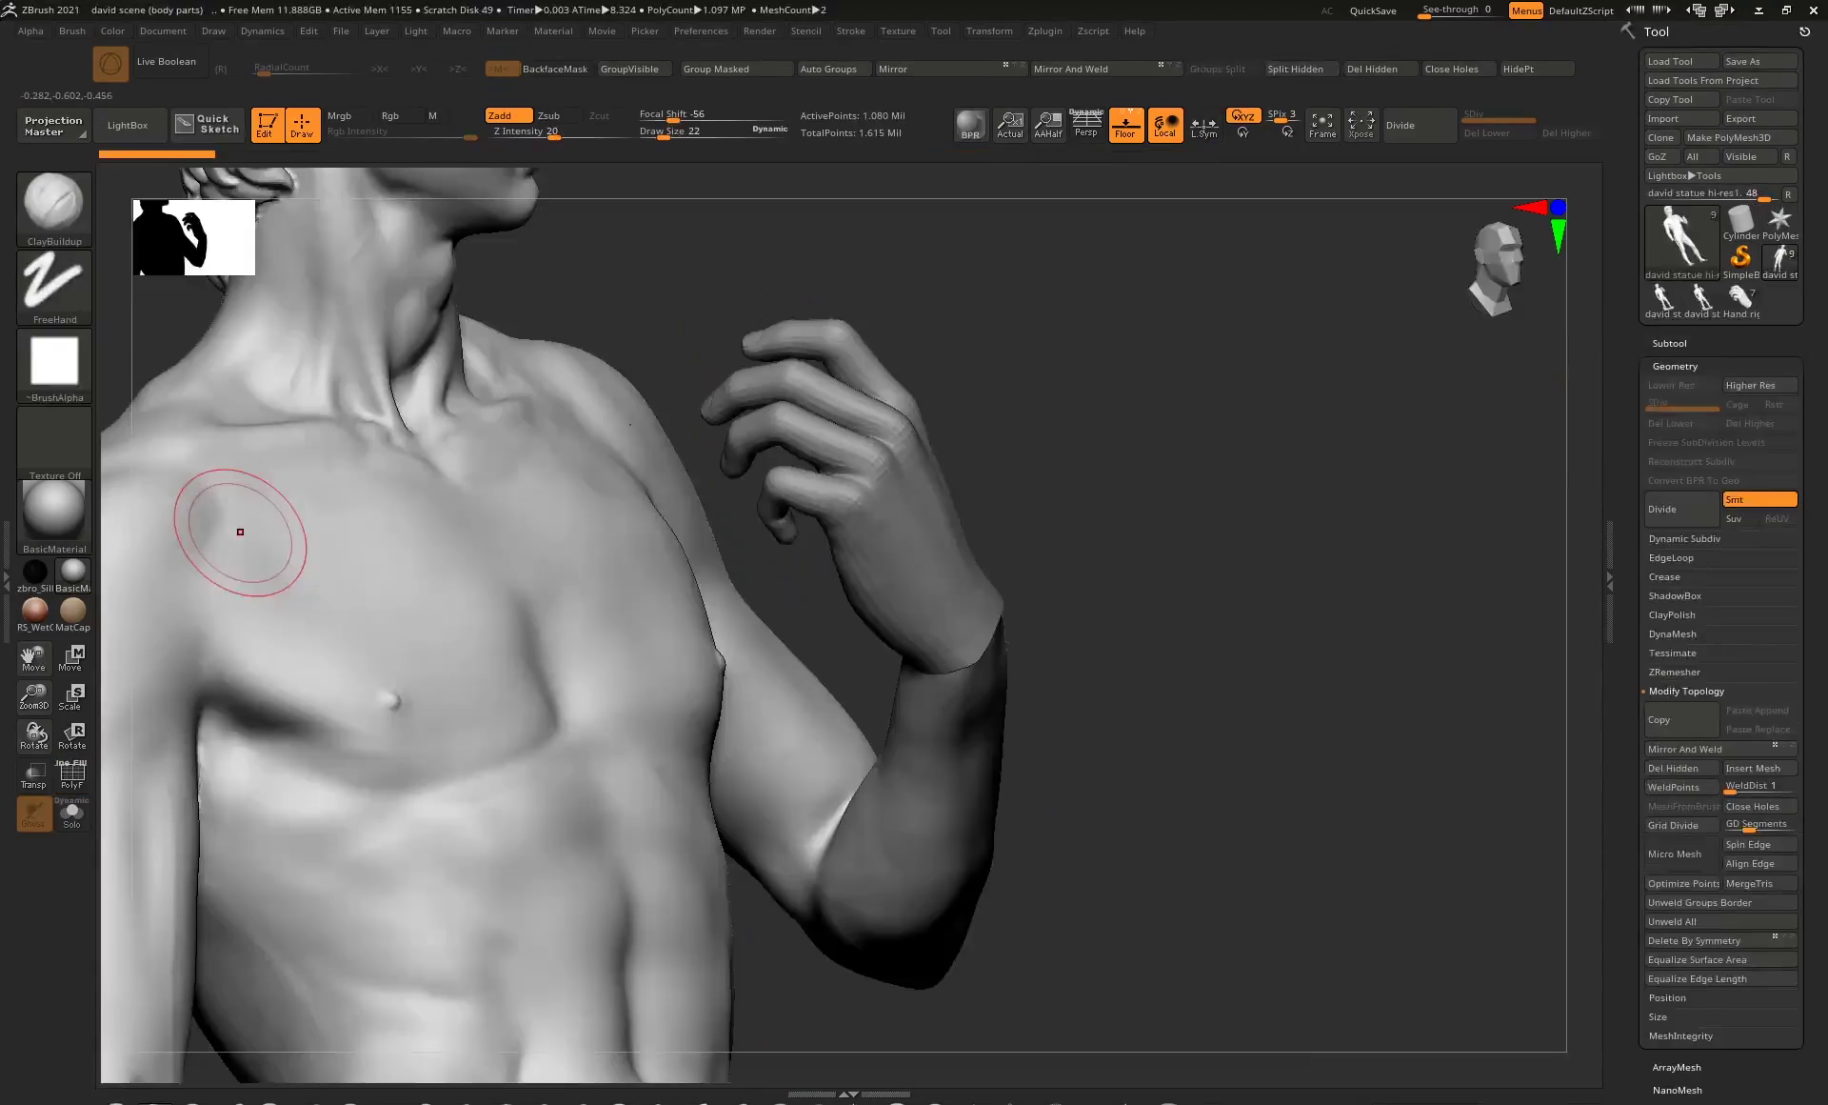
mouse_move(1070, 411)
mouse_down()
mouse_move(926, 486)
mouse_move(1053, 453)
mouse_move(883, 563)
mouse_up()
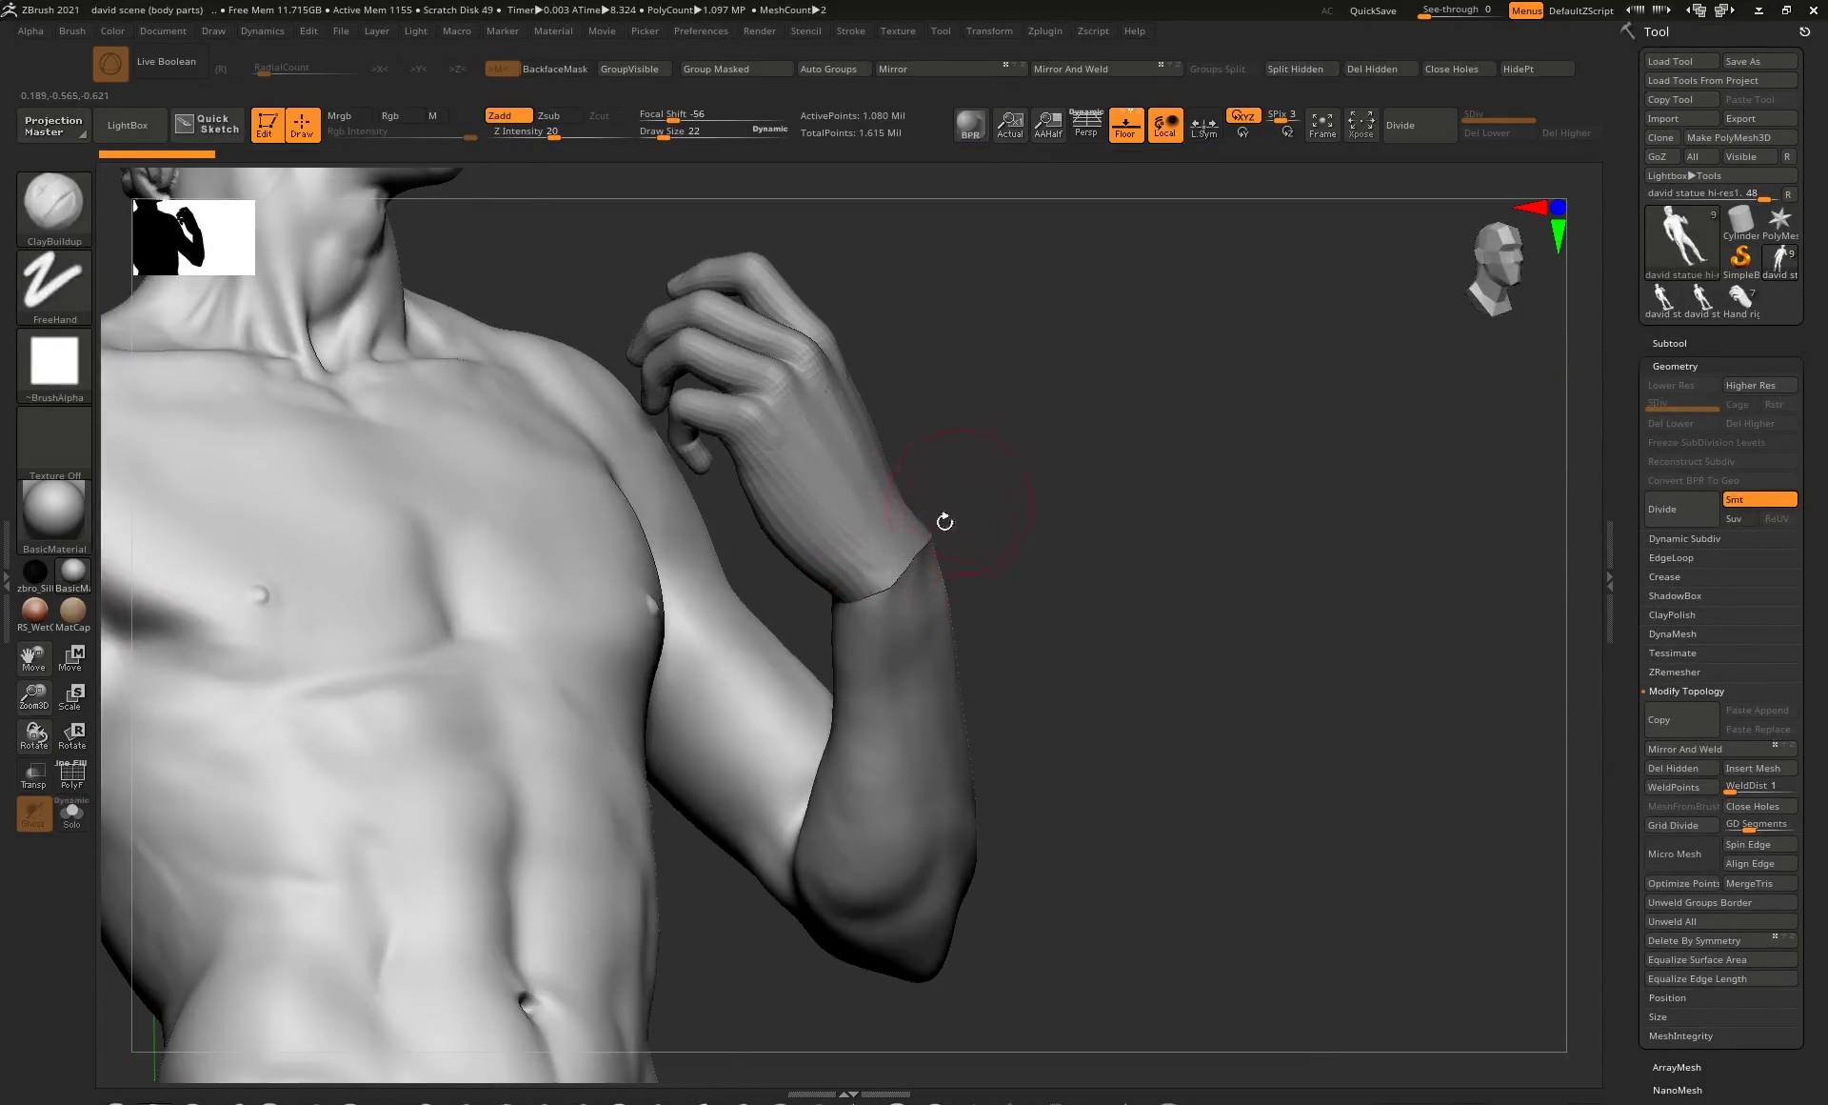
drag(992, 433, 940, 572)
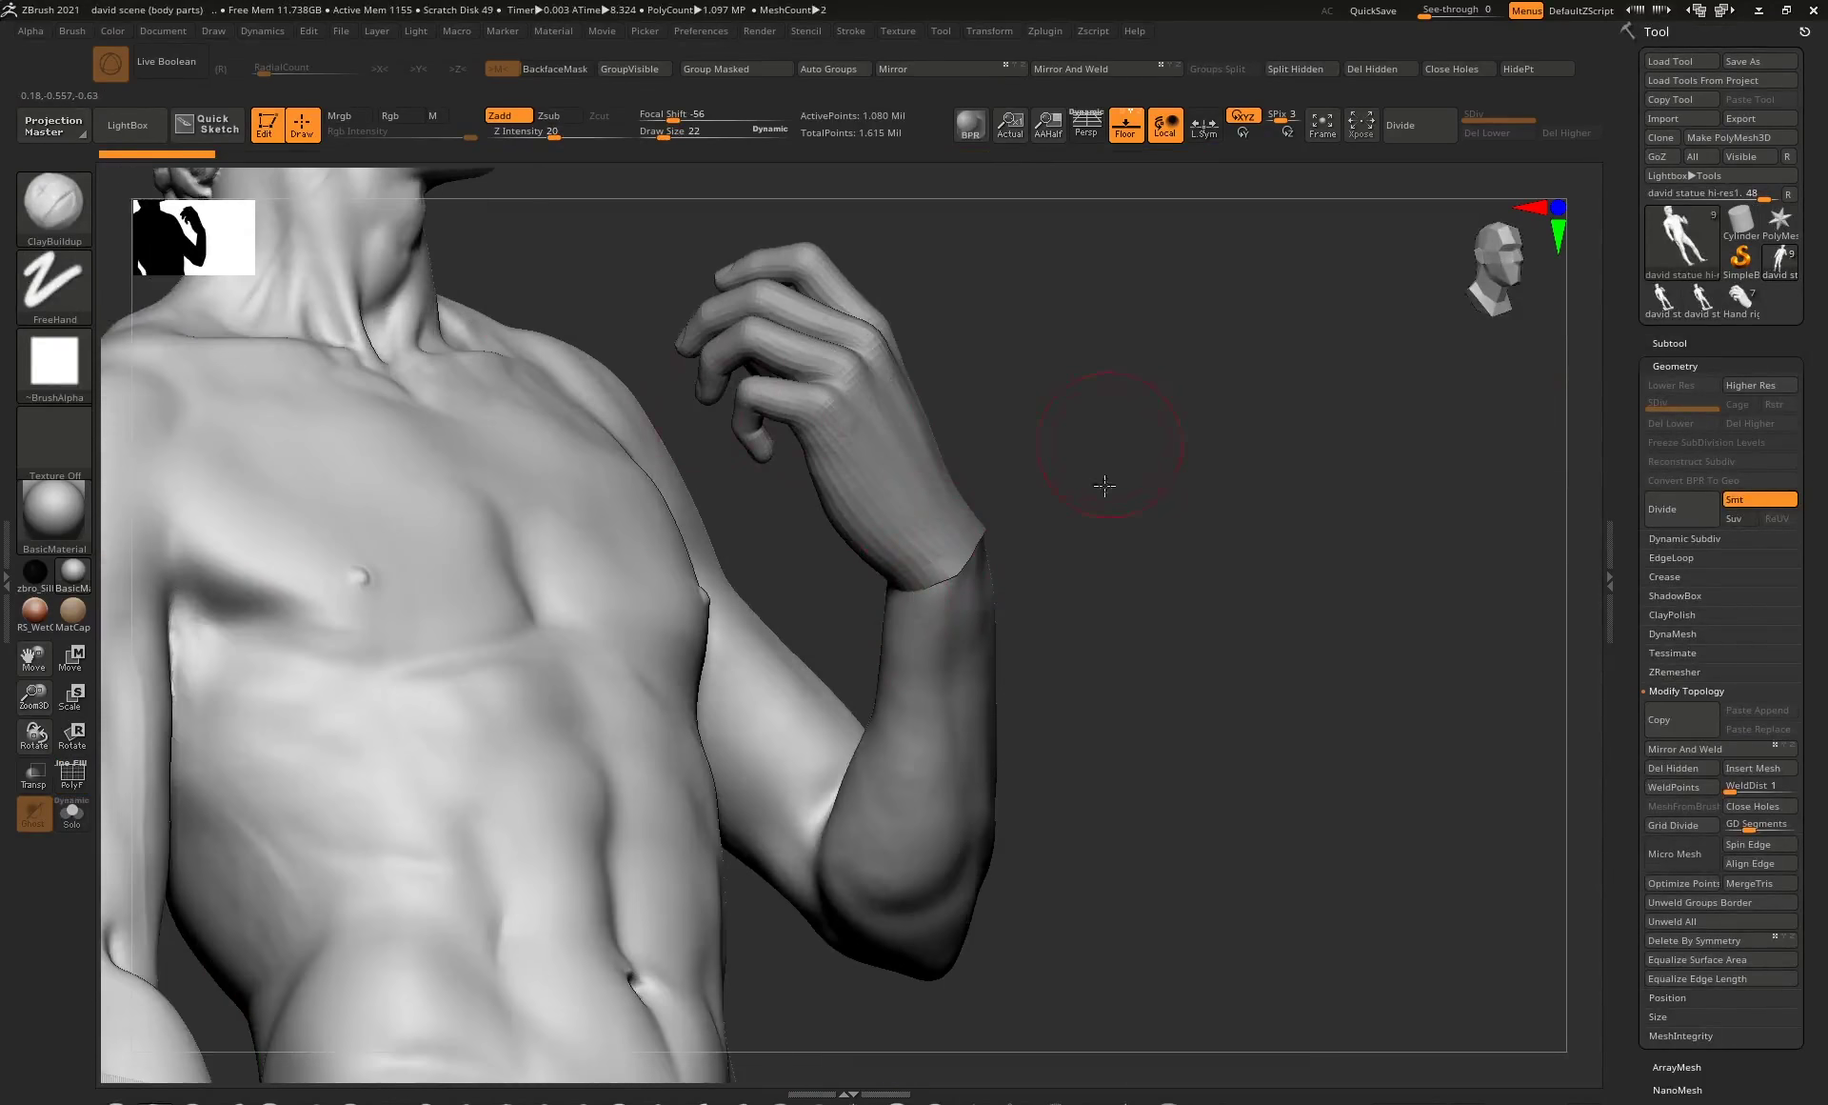
drag(1103, 482, 988, 567)
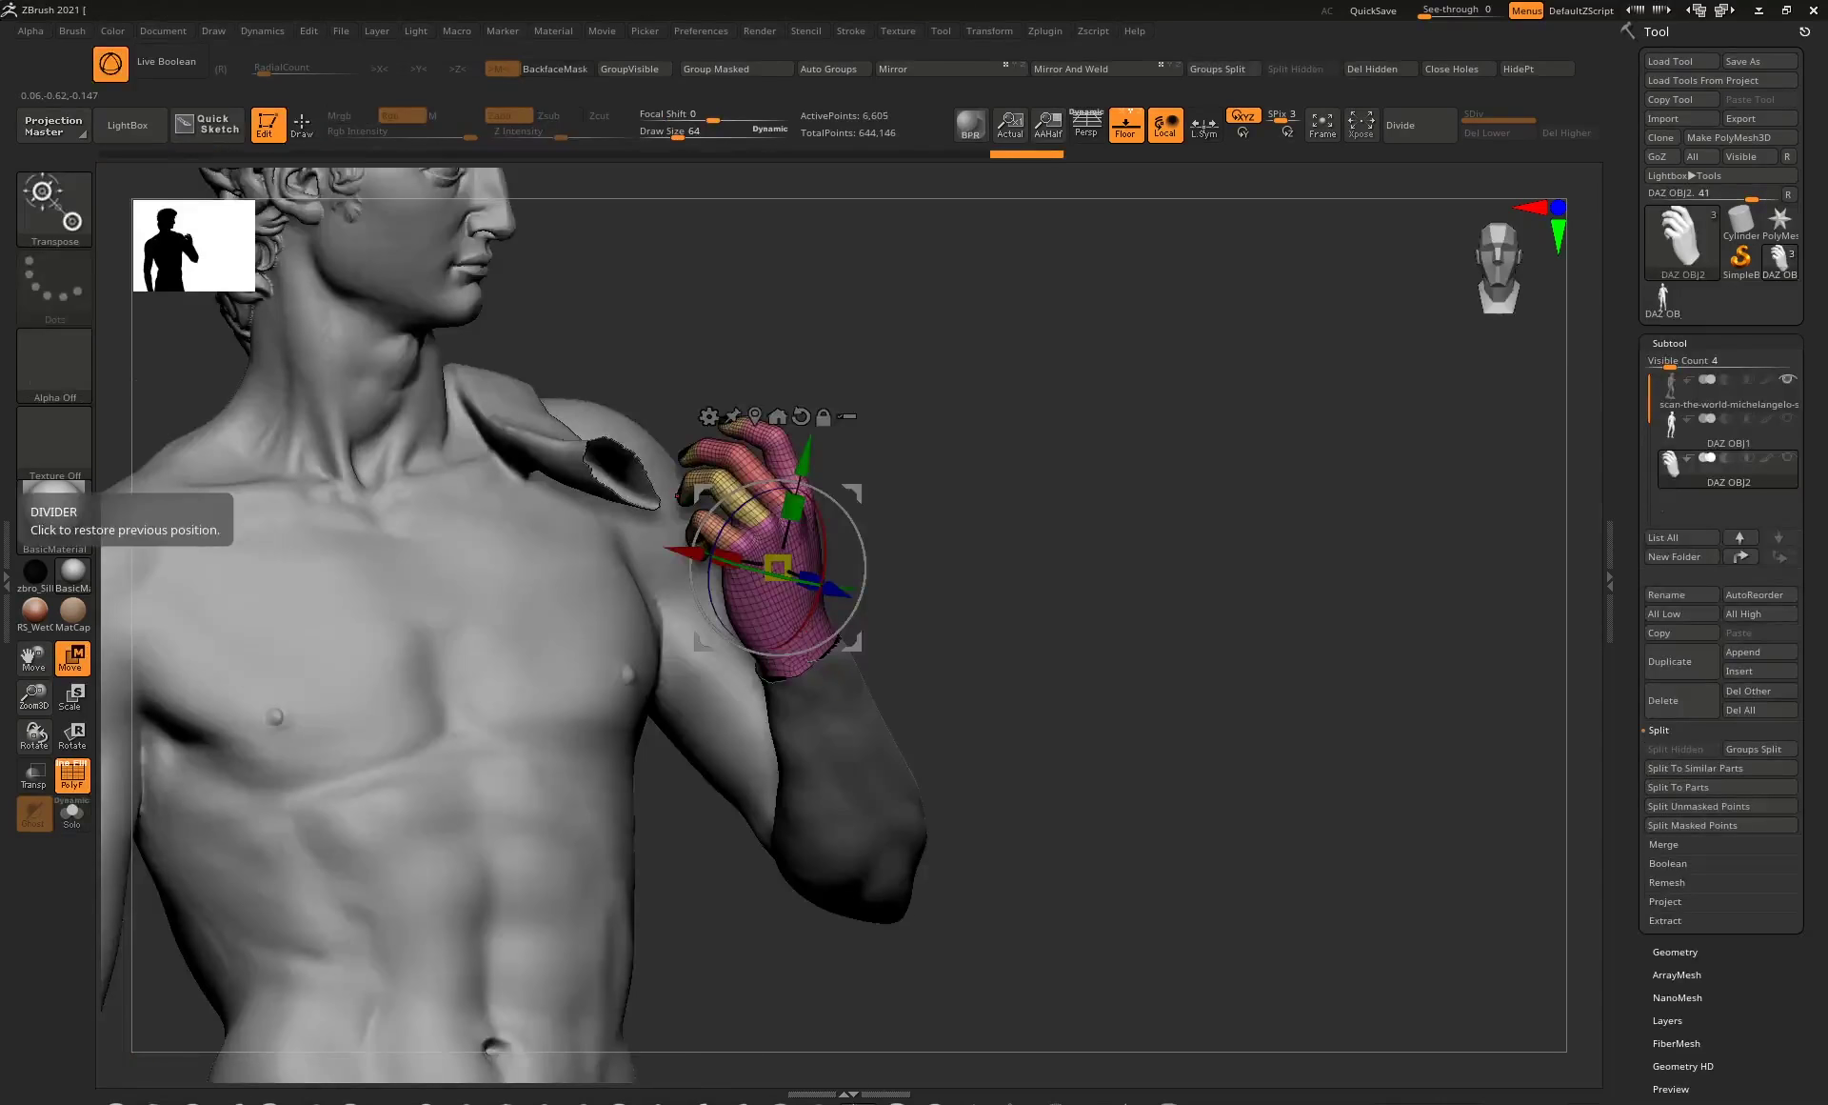
mouse_move(1095, 420)
mouse_down()
mouse_move(1162, 420)
mouse_move(1093, 420)
mouse_up()
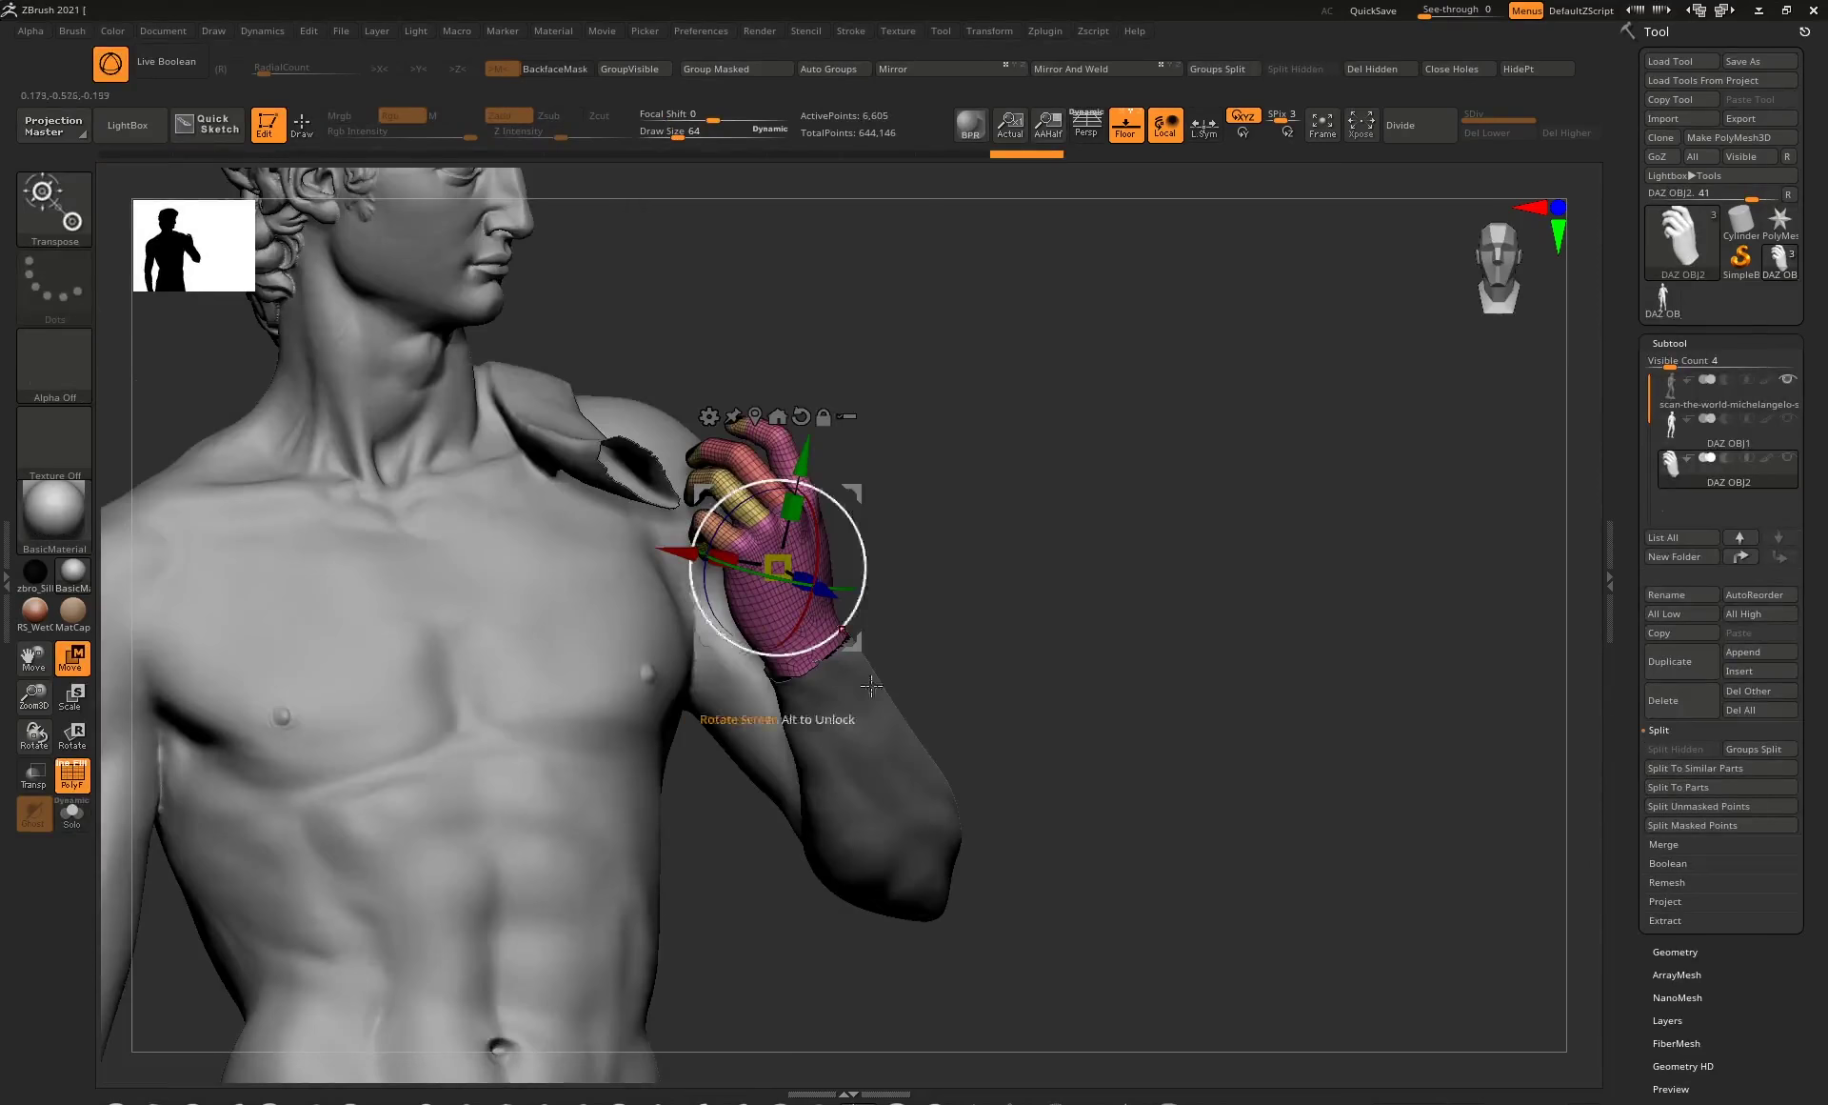
Select the scan subtool and move it down the list to sit directly above the DAZ OBJ2 hand.
mouse_move(1774, 407)
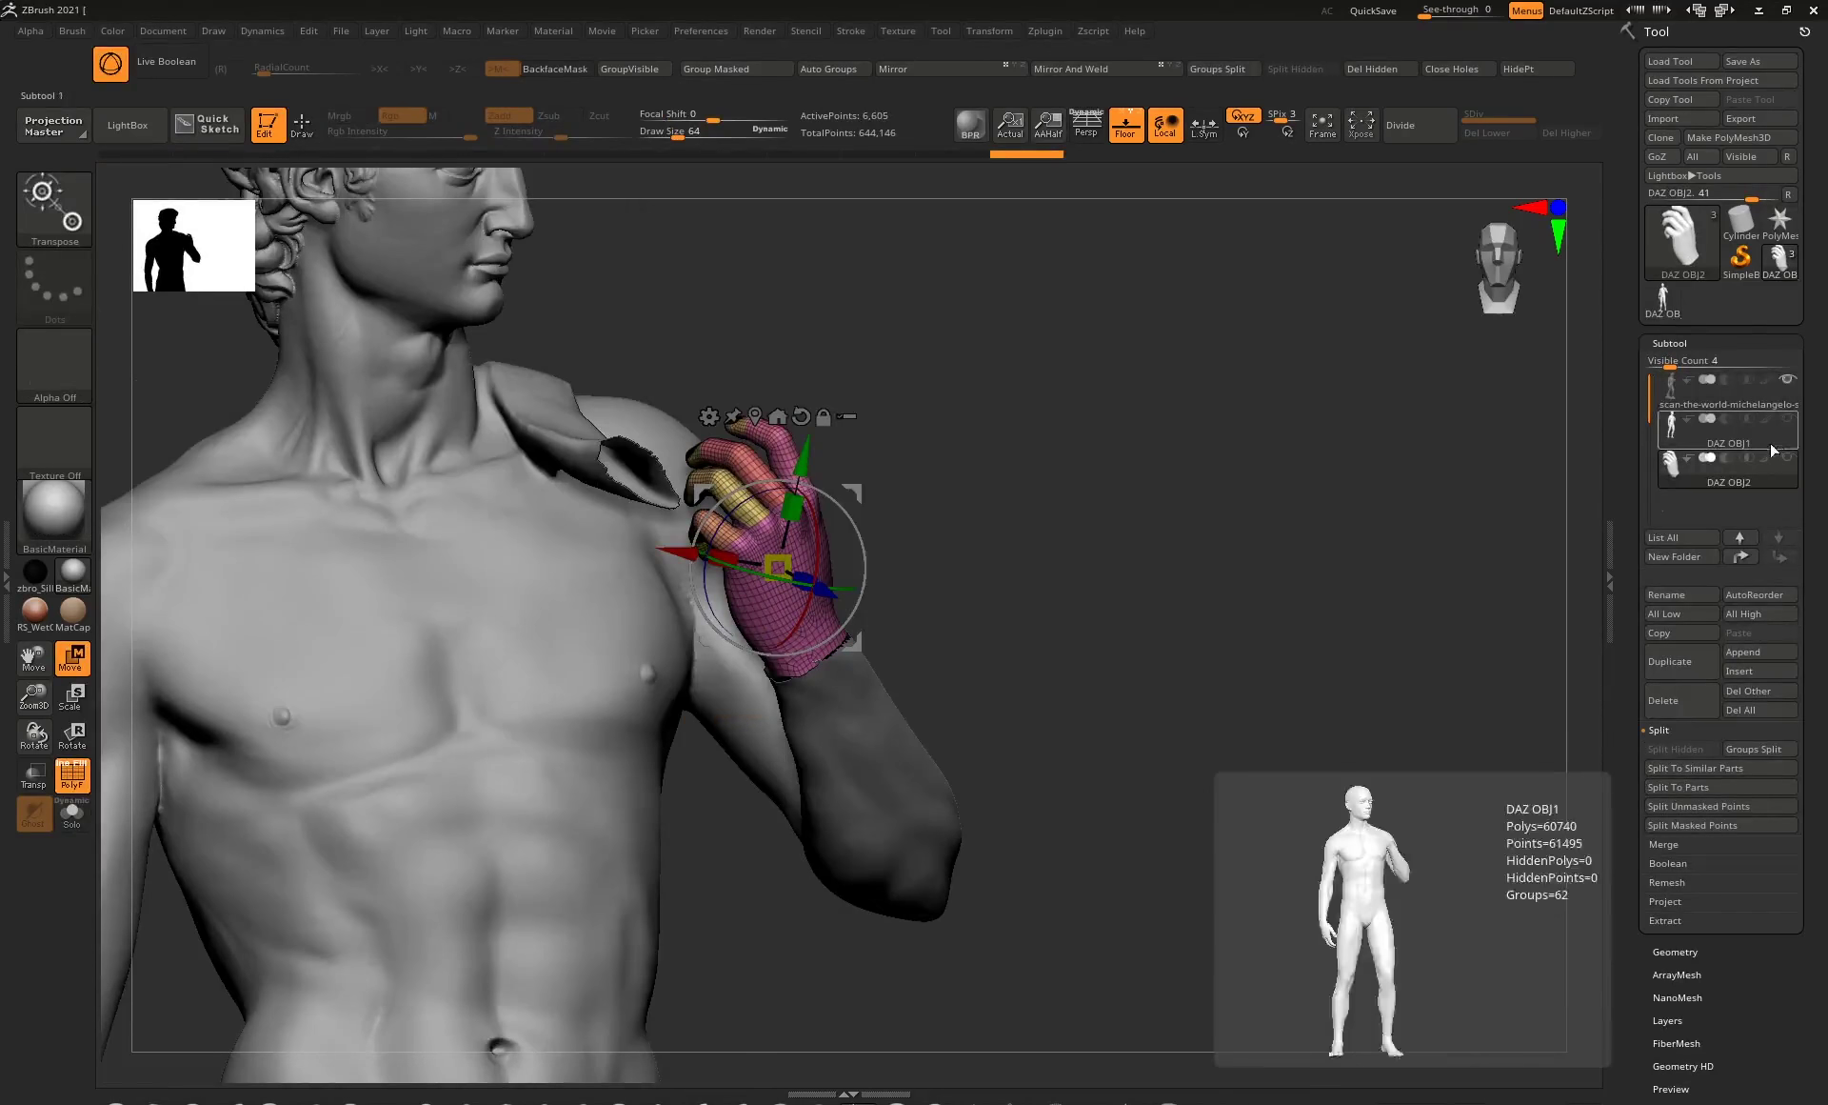
click(1773, 405)
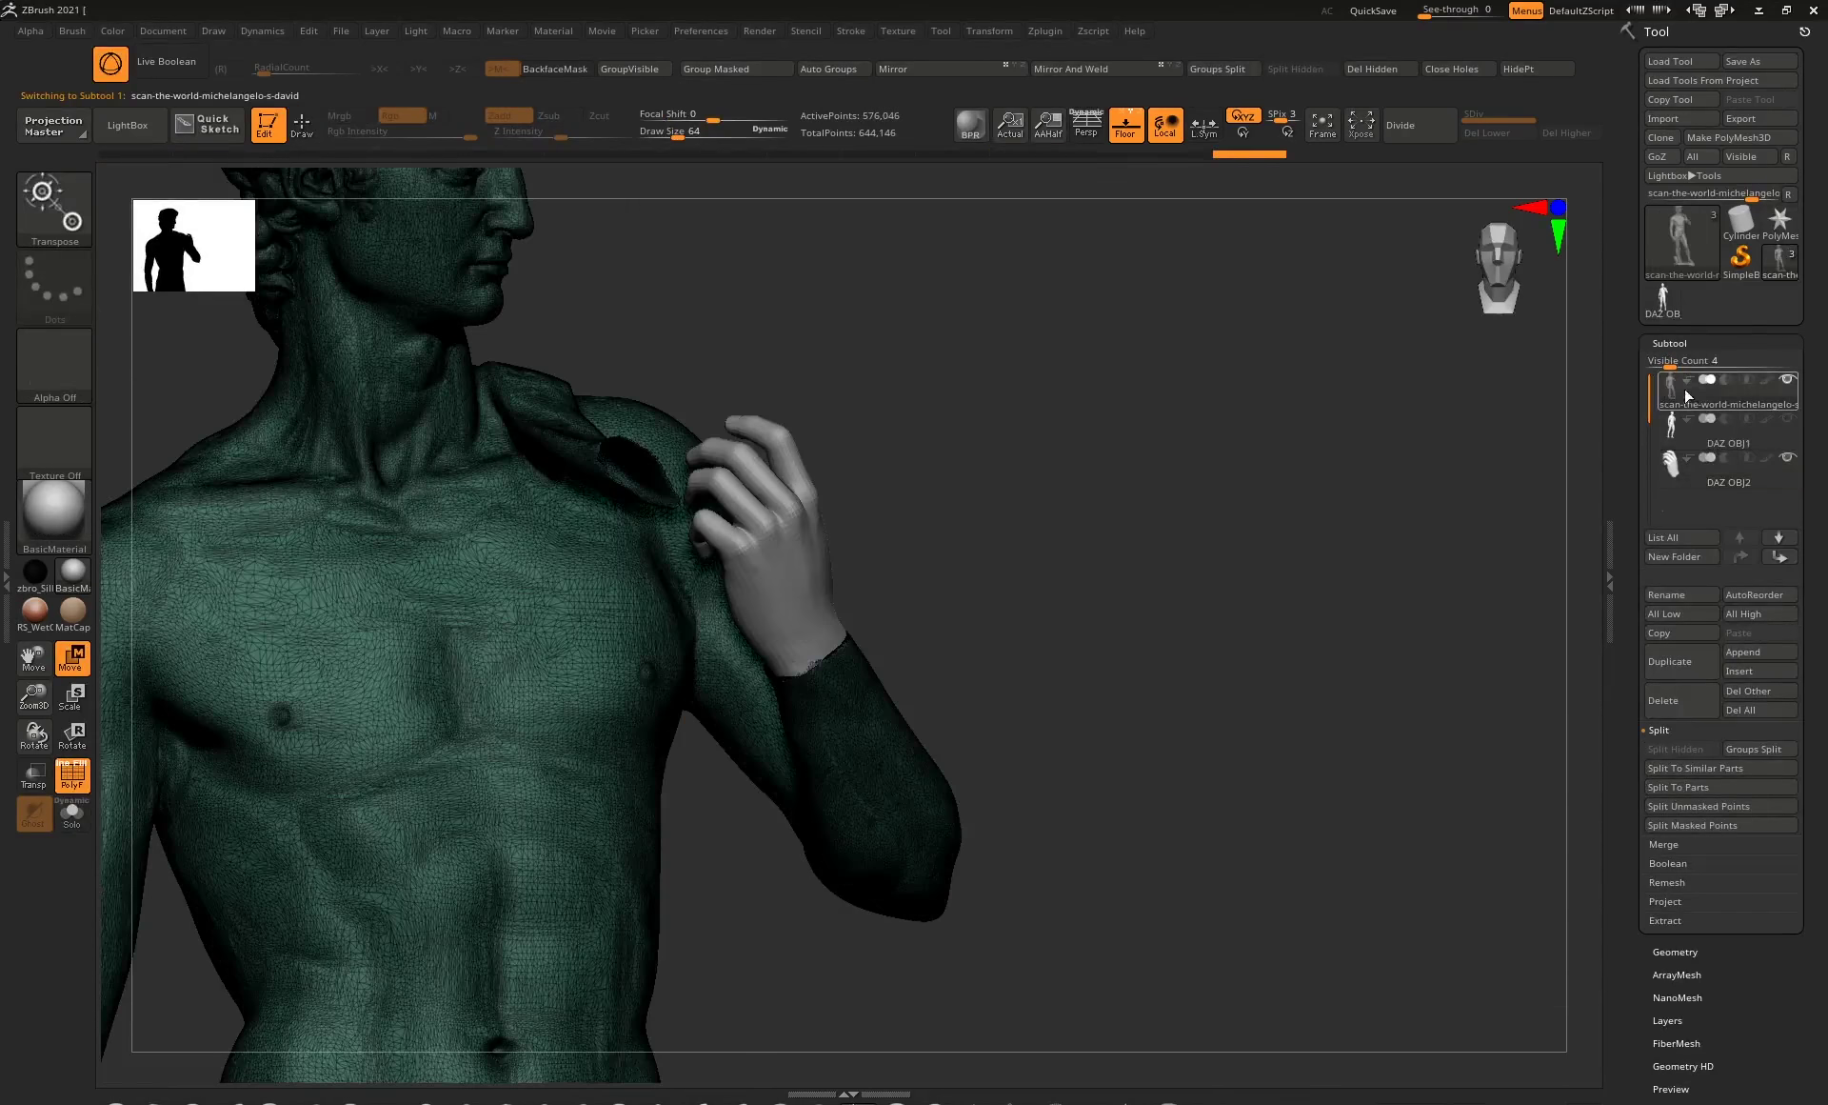
click(1779, 557)
mouse_move(1693, 423)
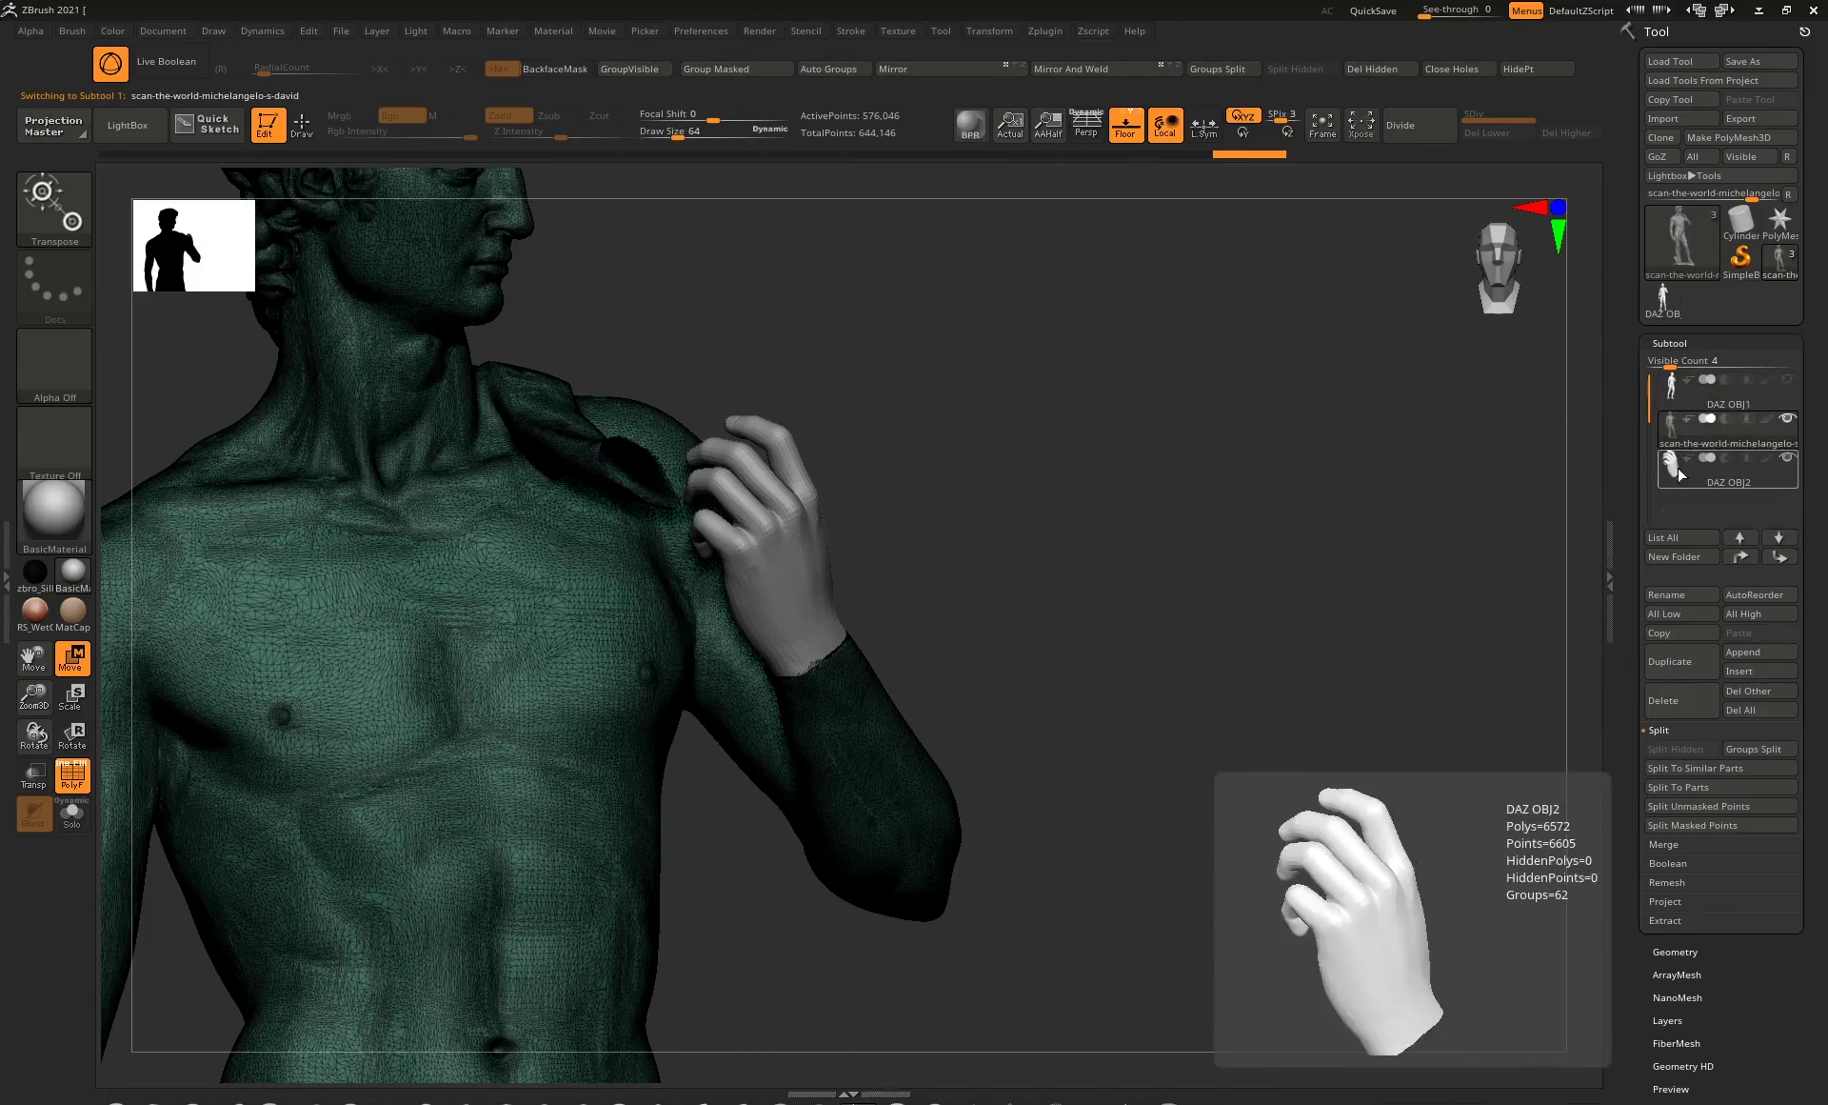
drag(1070, 461, 1600, 440)
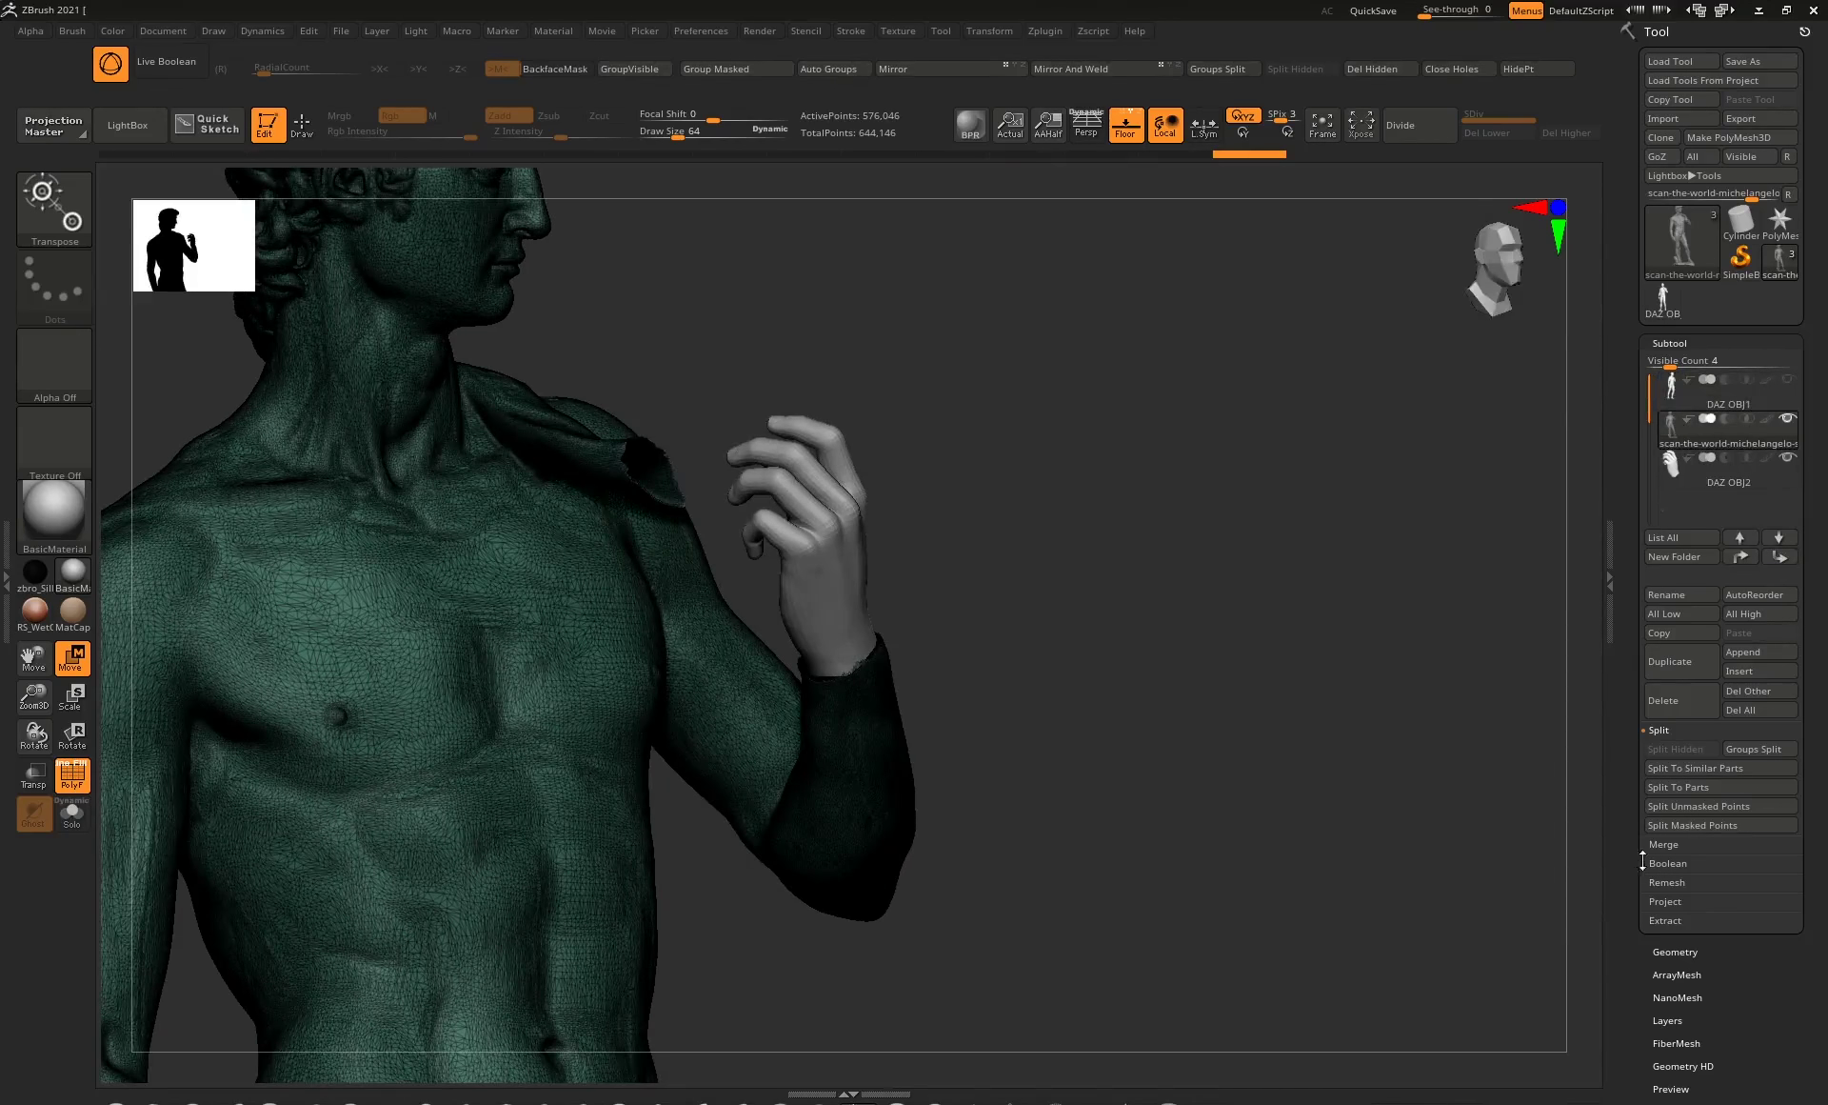
Merge the scan down with the DAZ OBJ2 hand subtool and accept the non-undoable operation.
click(1667, 844)
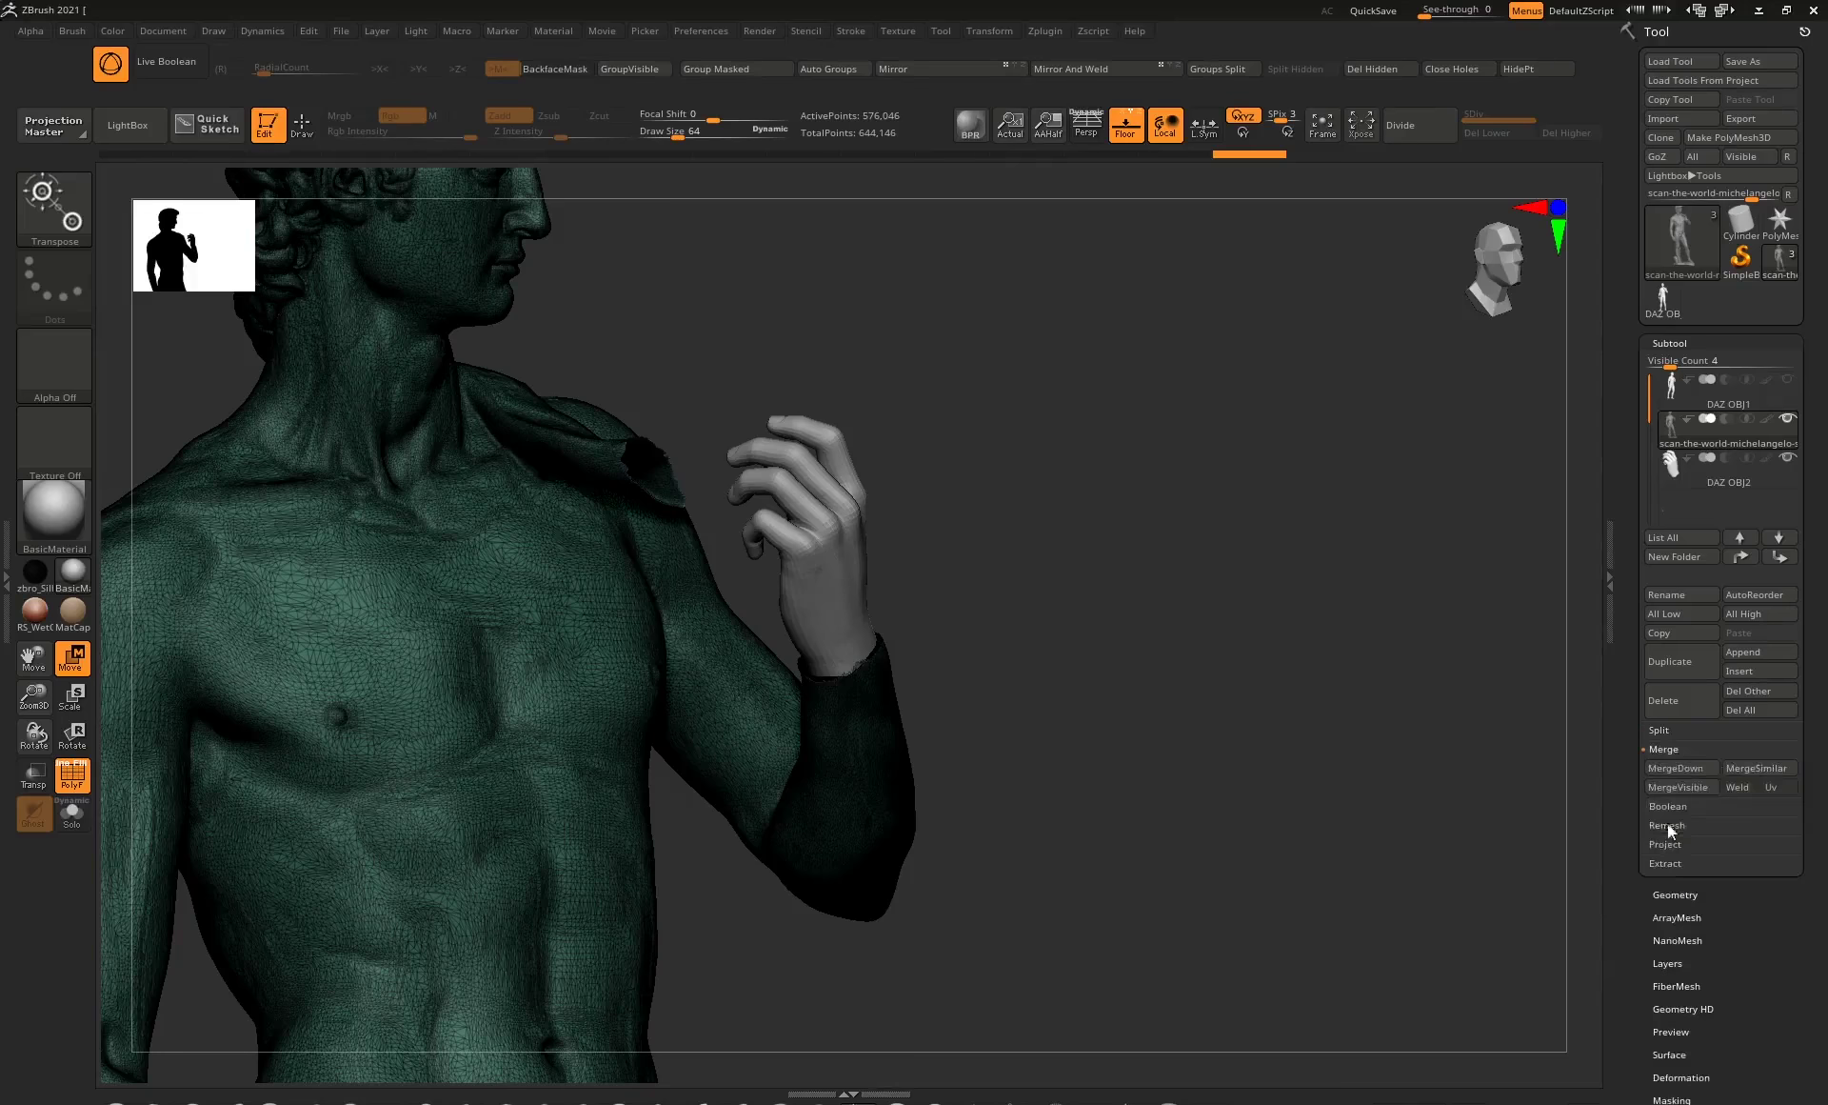
click(1678, 768)
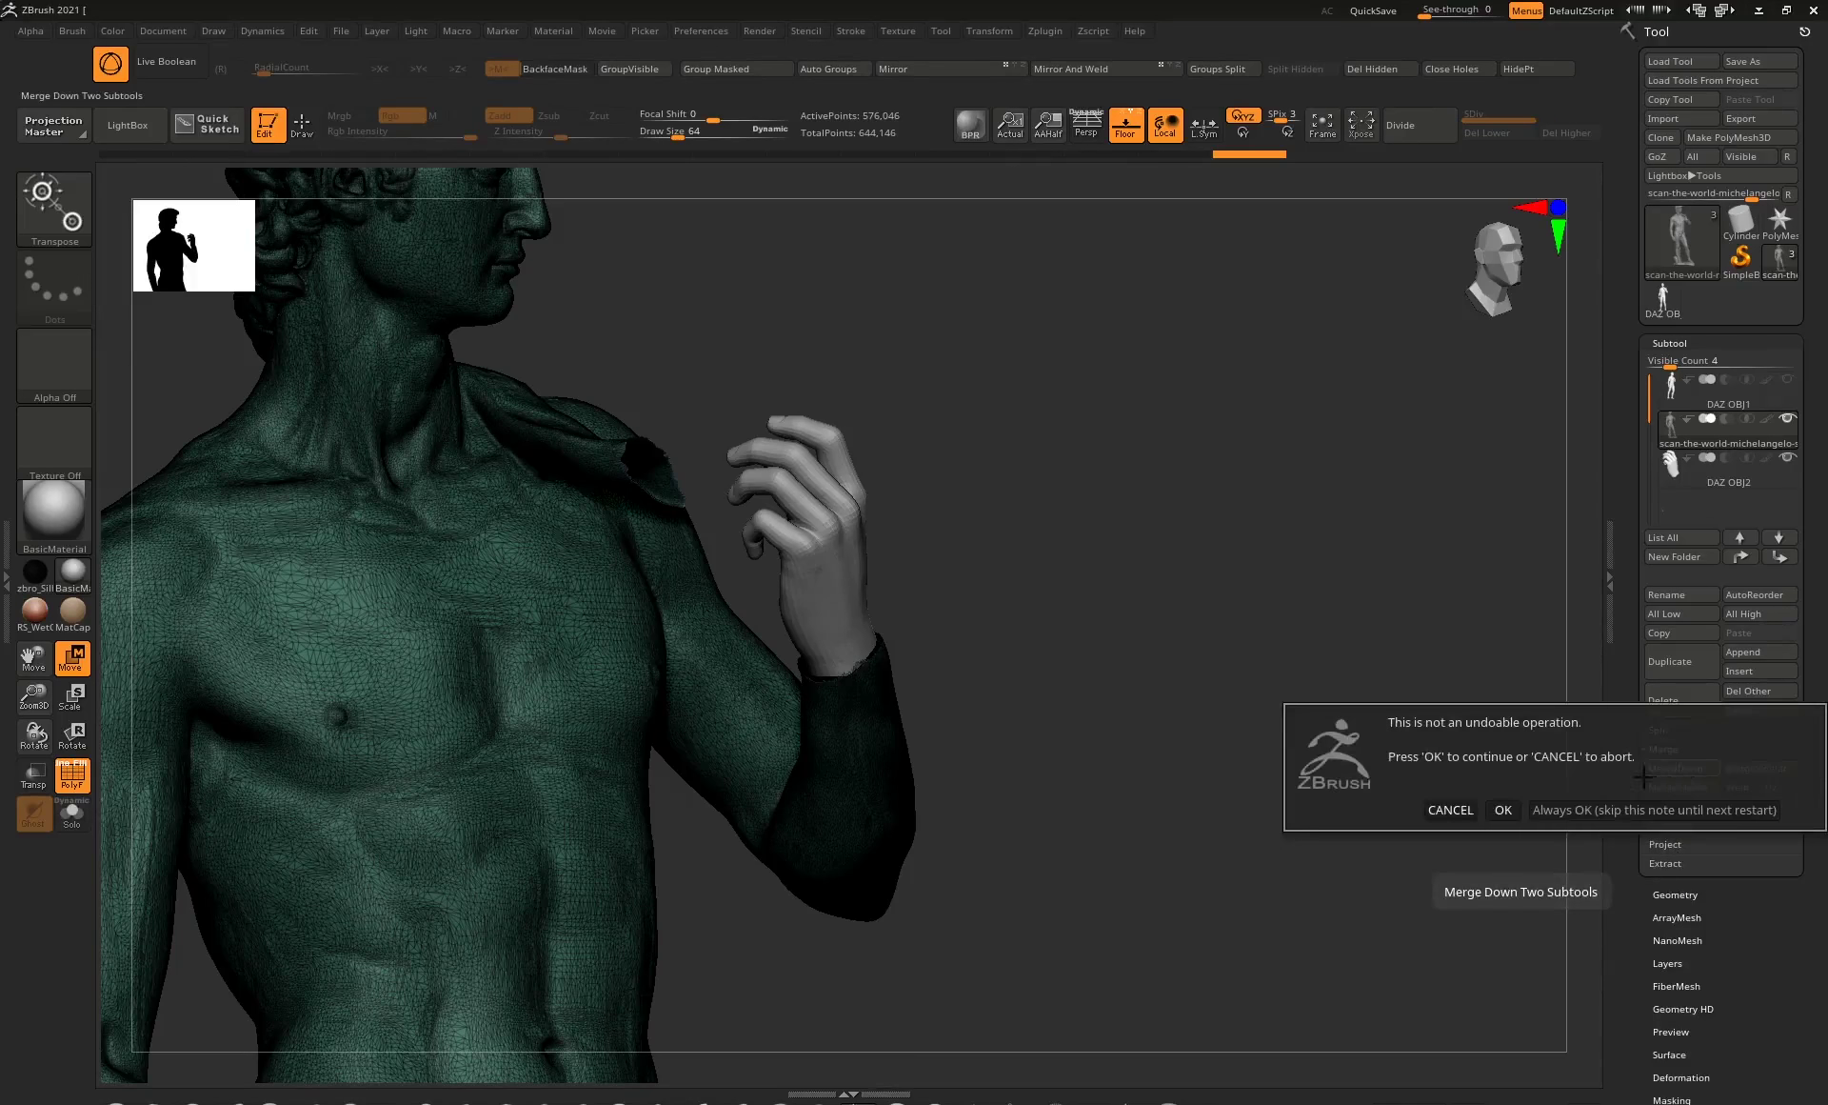
click(1504, 810)
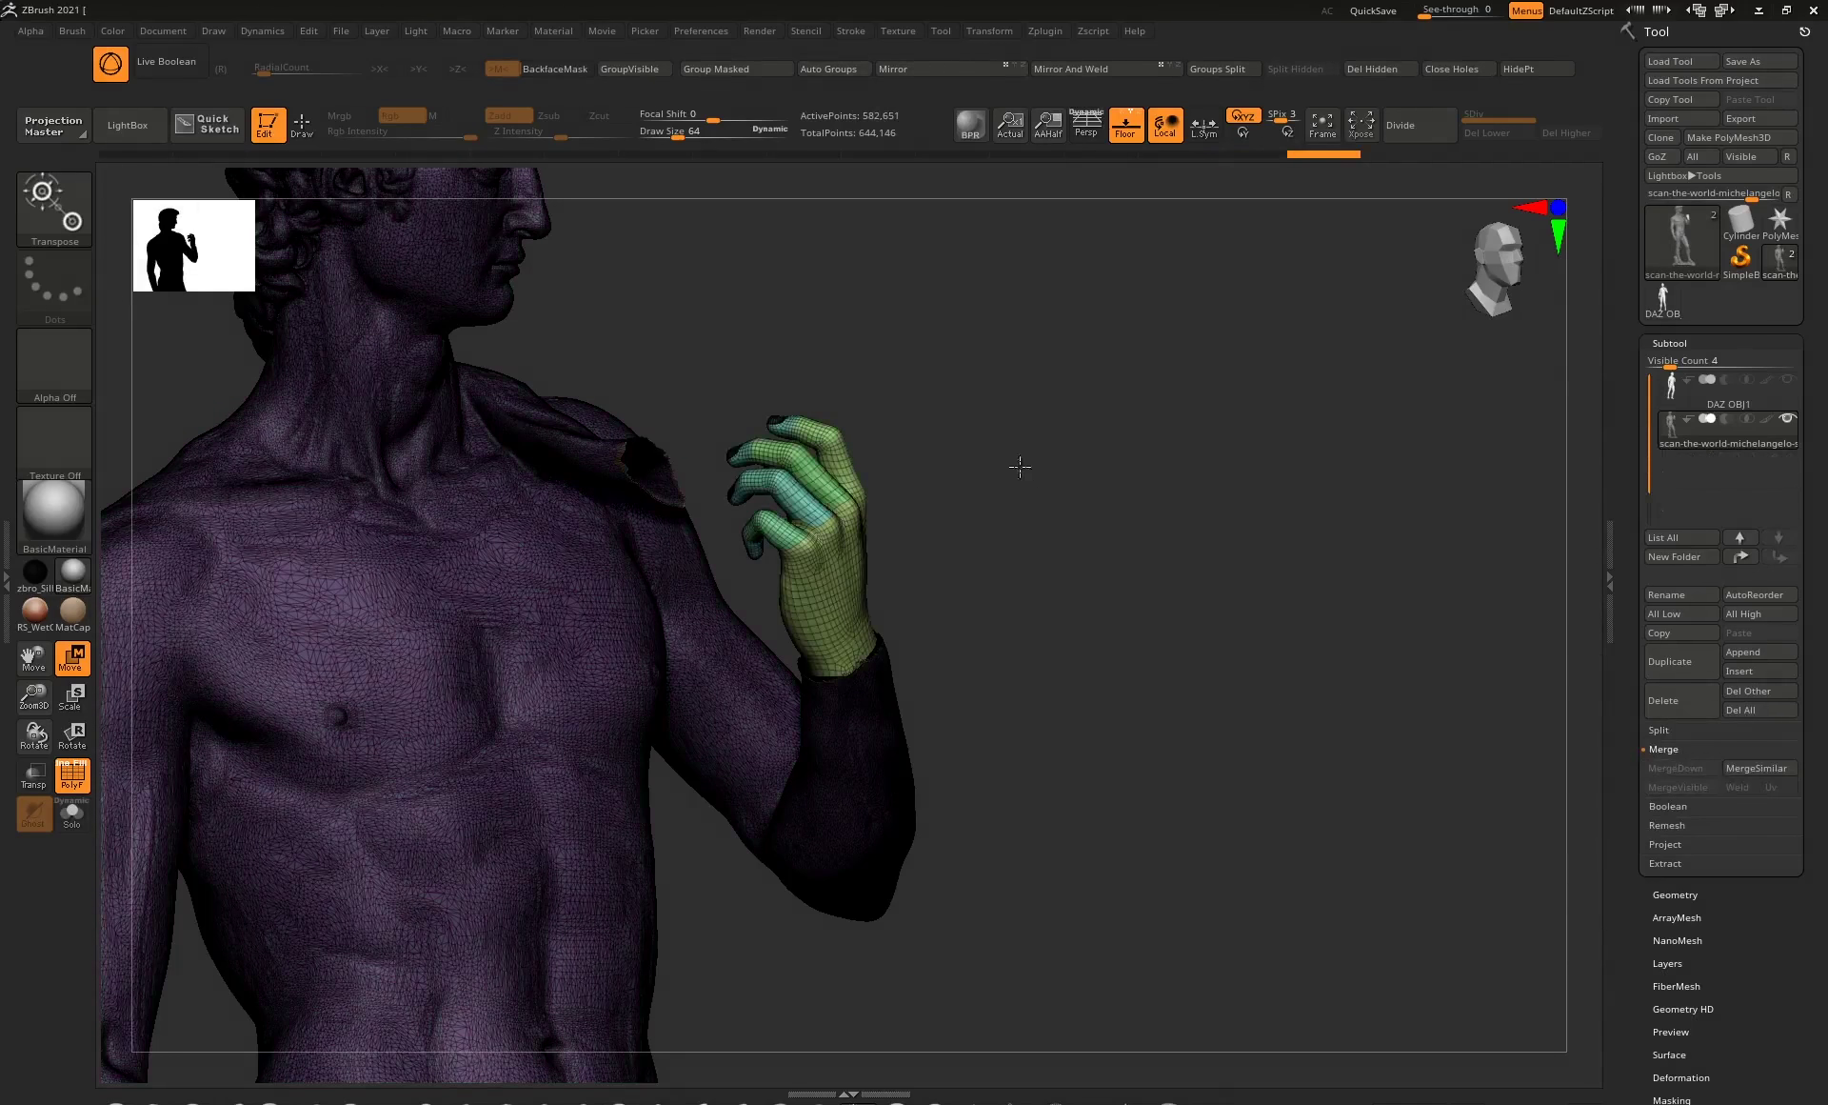
Turn off the polyframe display and examine the gap between the merged hand and the forearm from several angles.
drag(1020, 465, 738, 518)
key(shift+f)
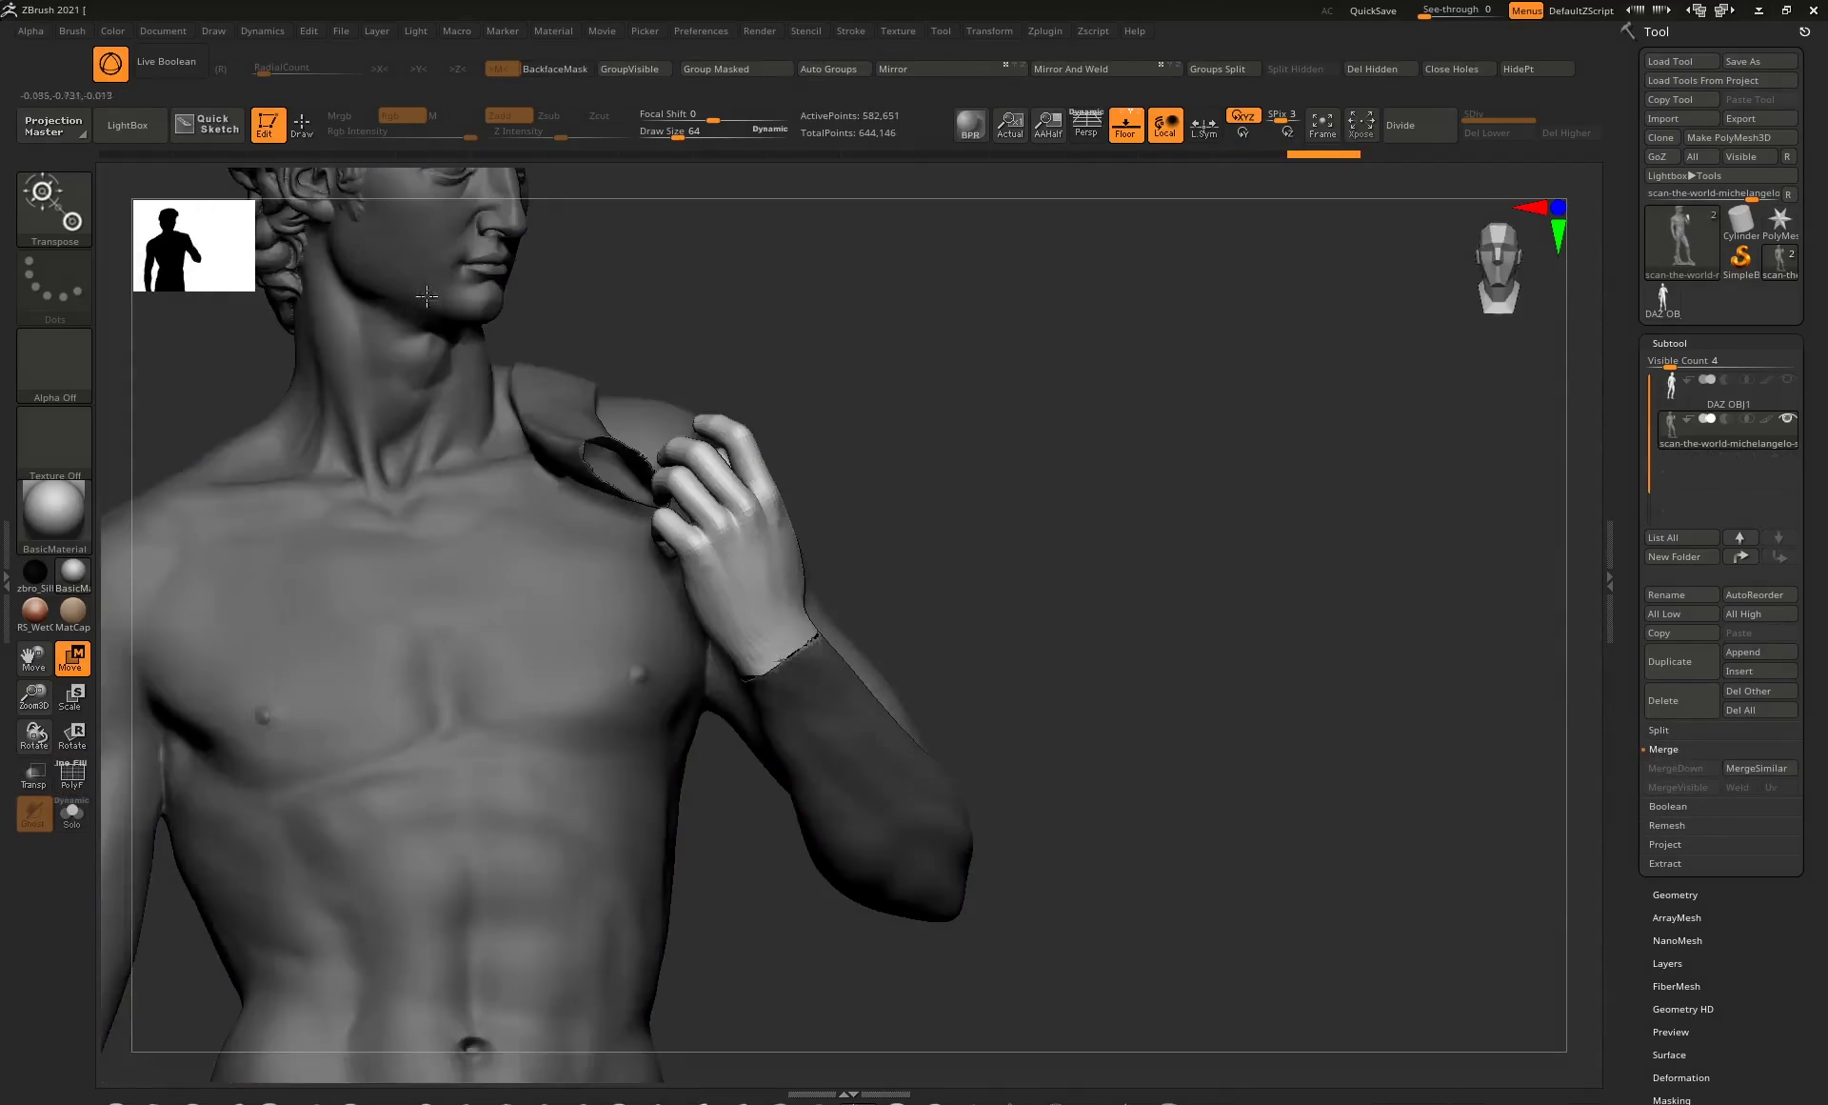
drag(977, 467, 1008, 521)
alt+drag(1028, 596, 845, 726)
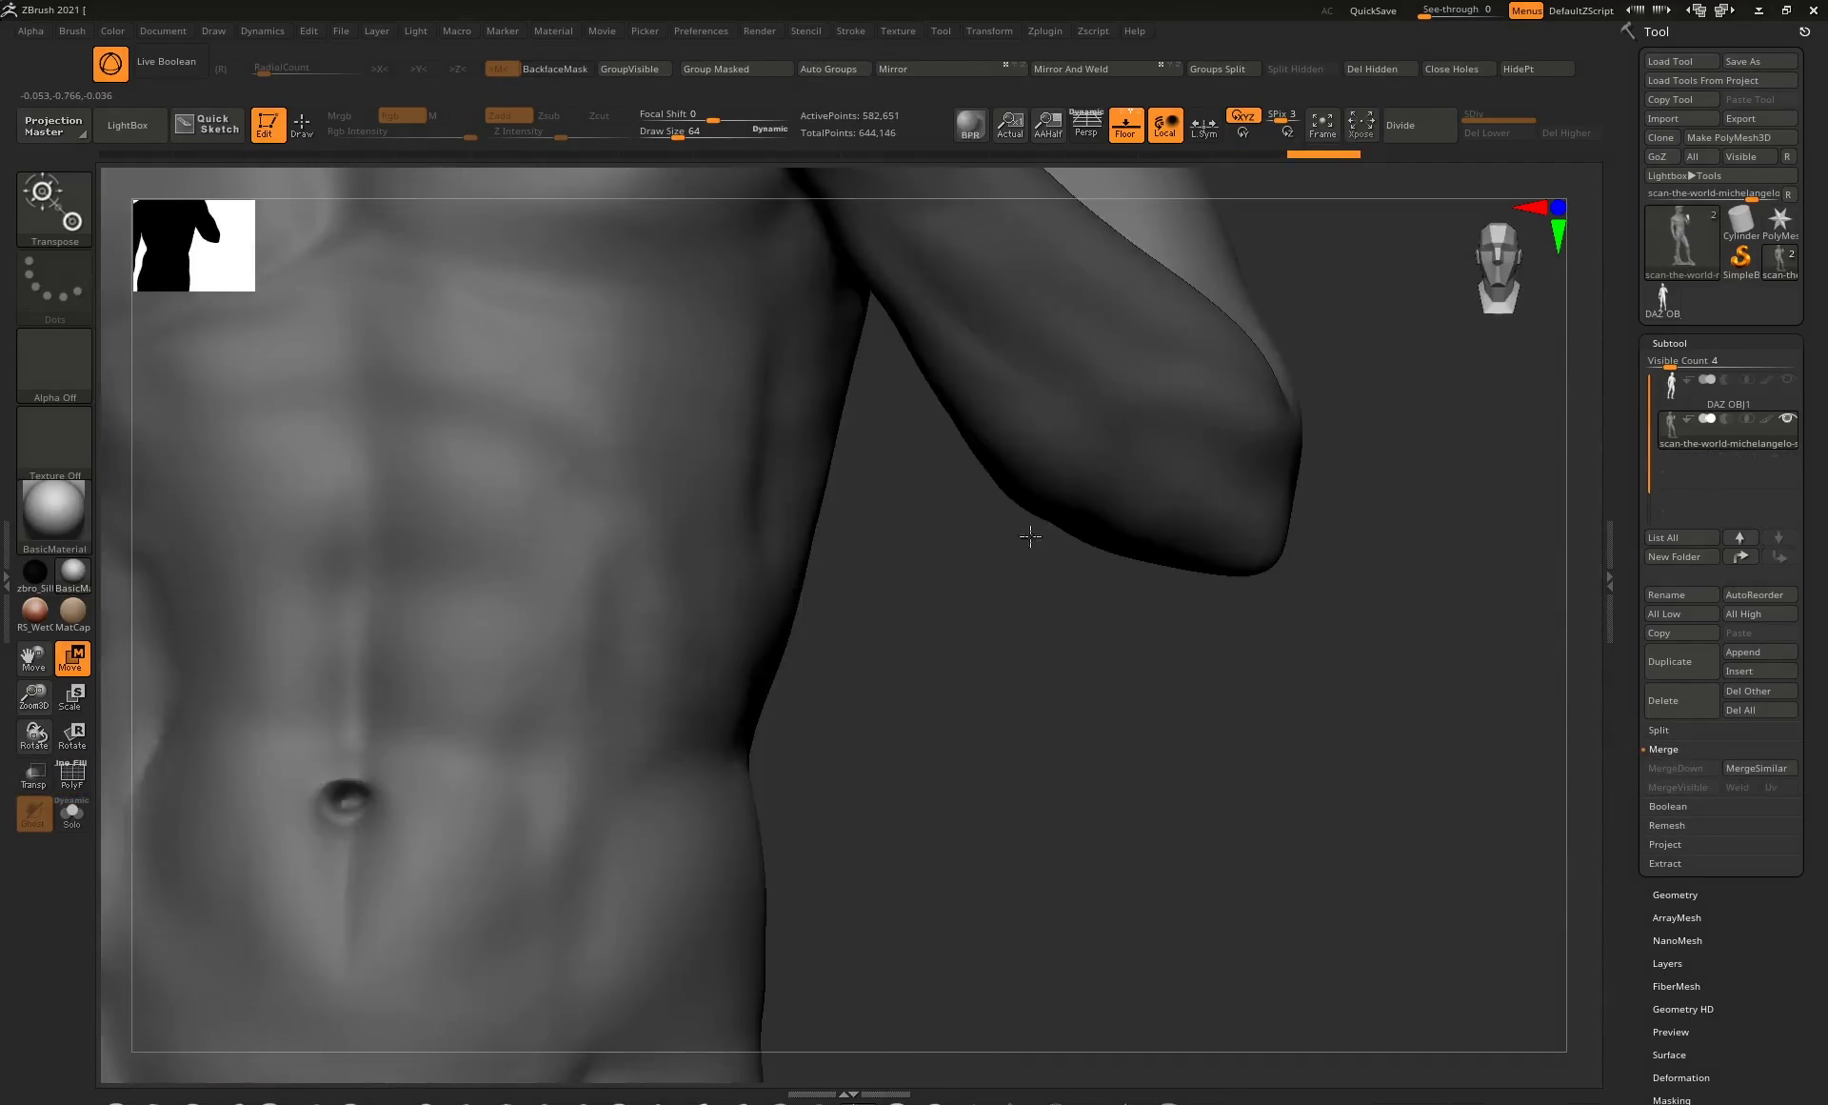
alt+drag(1030, 751, 1091, 908)
alt+right_drag(976, 408, 1082, 789)
right_drag(962, 790, 1143, 814)
drag(1055, 674, 1012, 672)
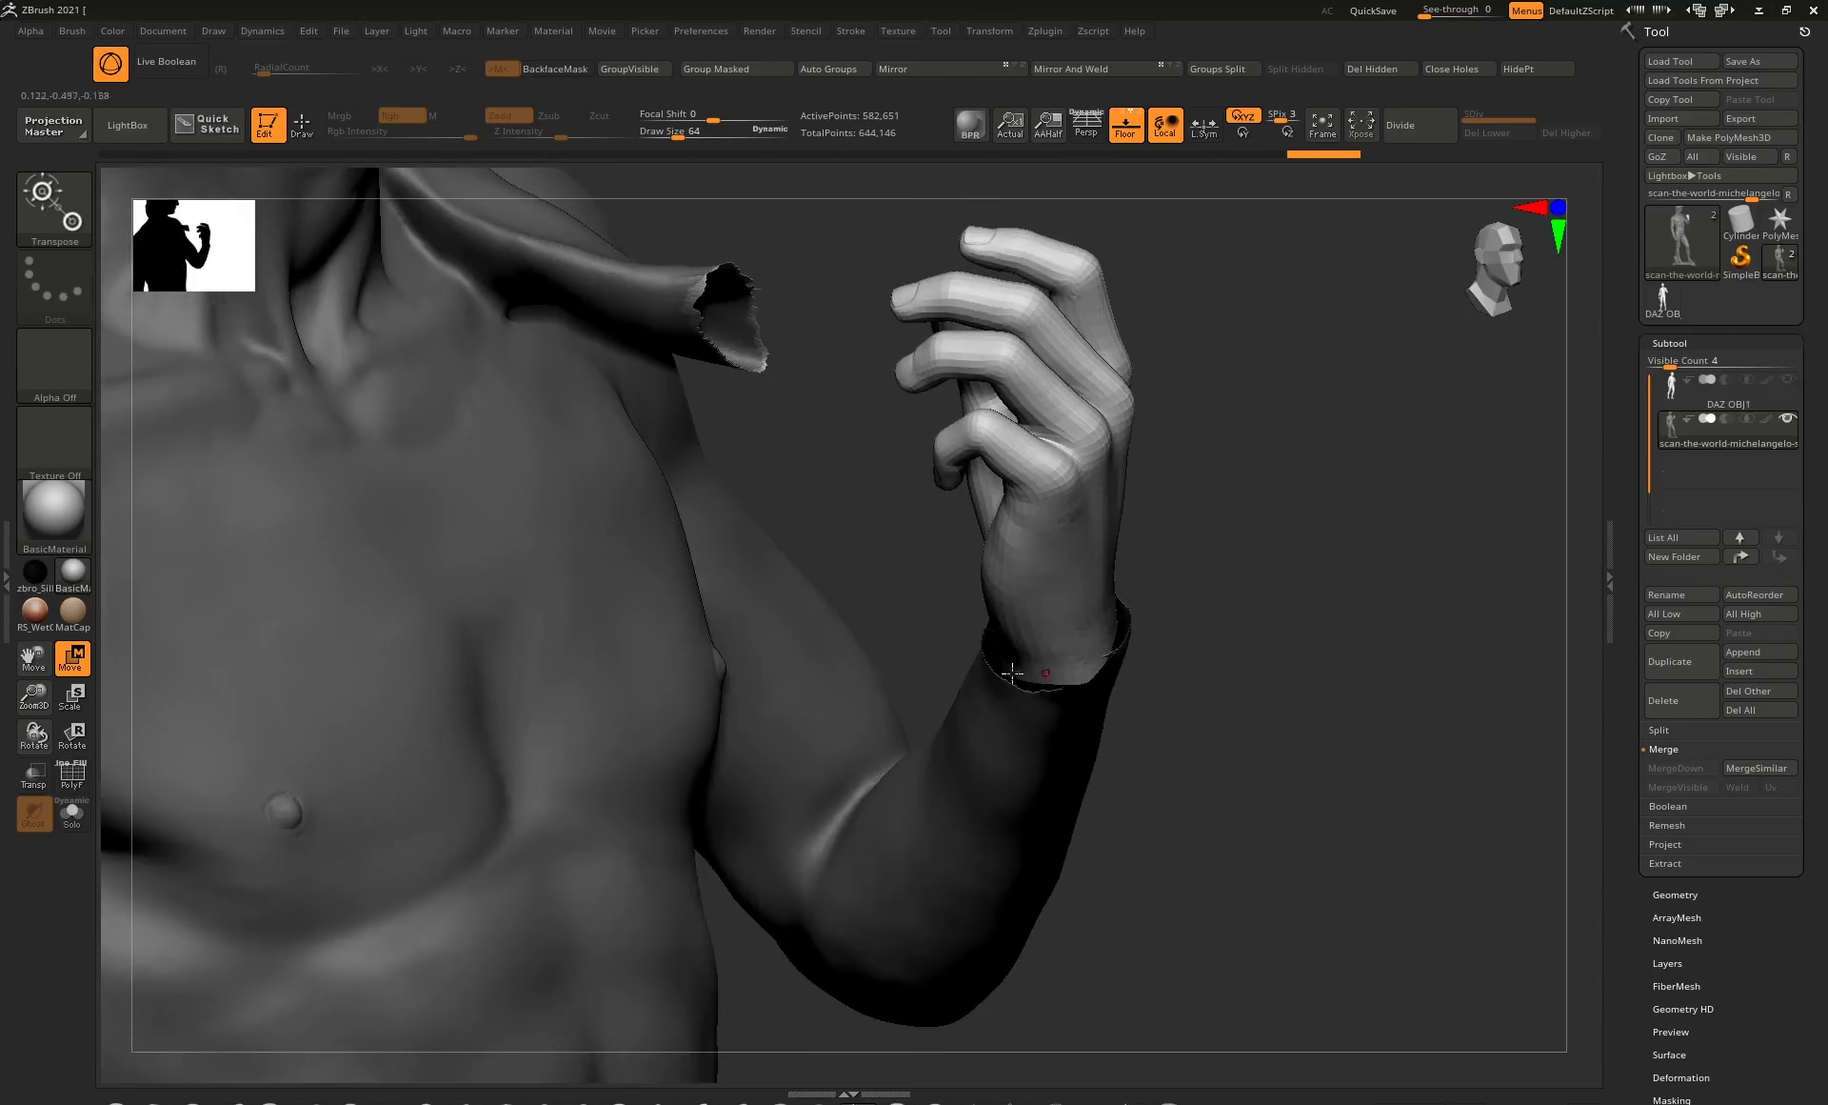
drag(1212, 620, 1001, 646)
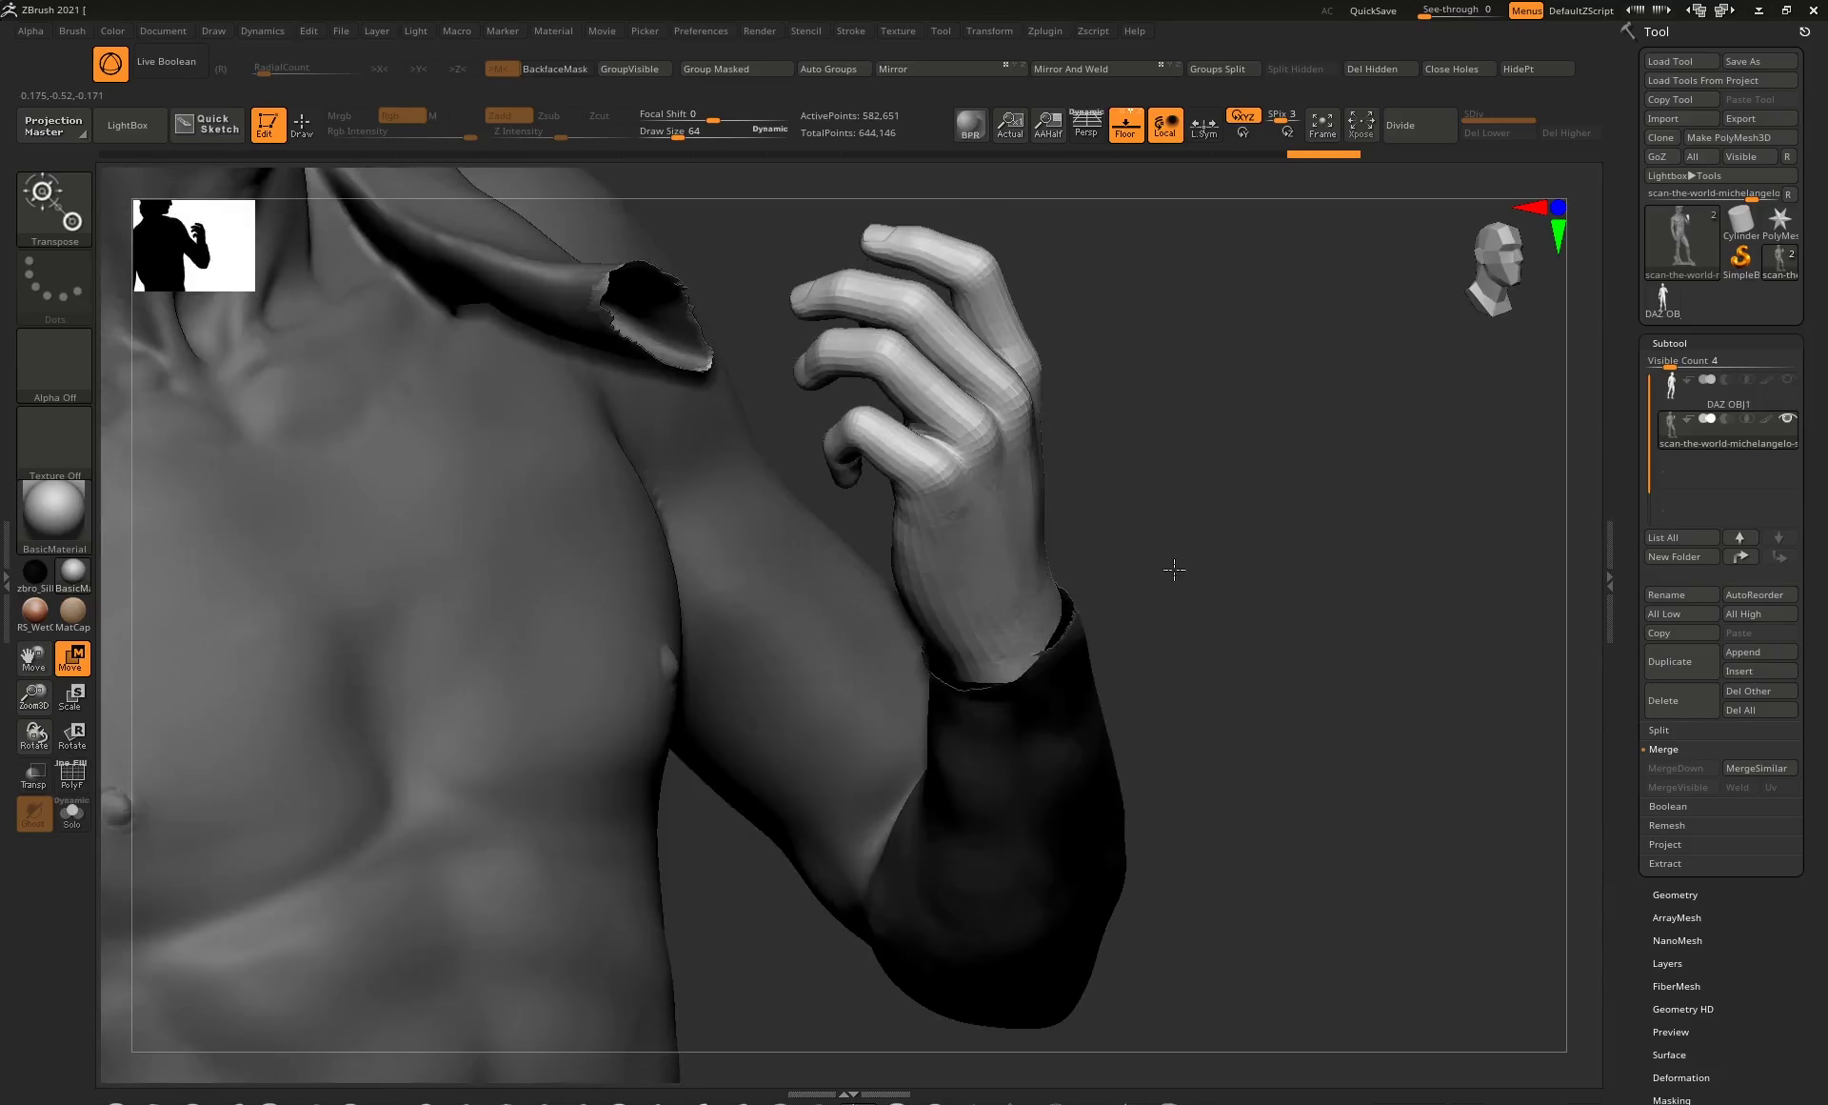
Clear the mask covering the statue's body and forearm around the merged replacement hand.
mouse_move(1174, 570)
mouse_down()
mouse_move(1139, 572)
mouse_move(1177, 576)
mouse_up()
drag(1283, 604, 1369, 653)
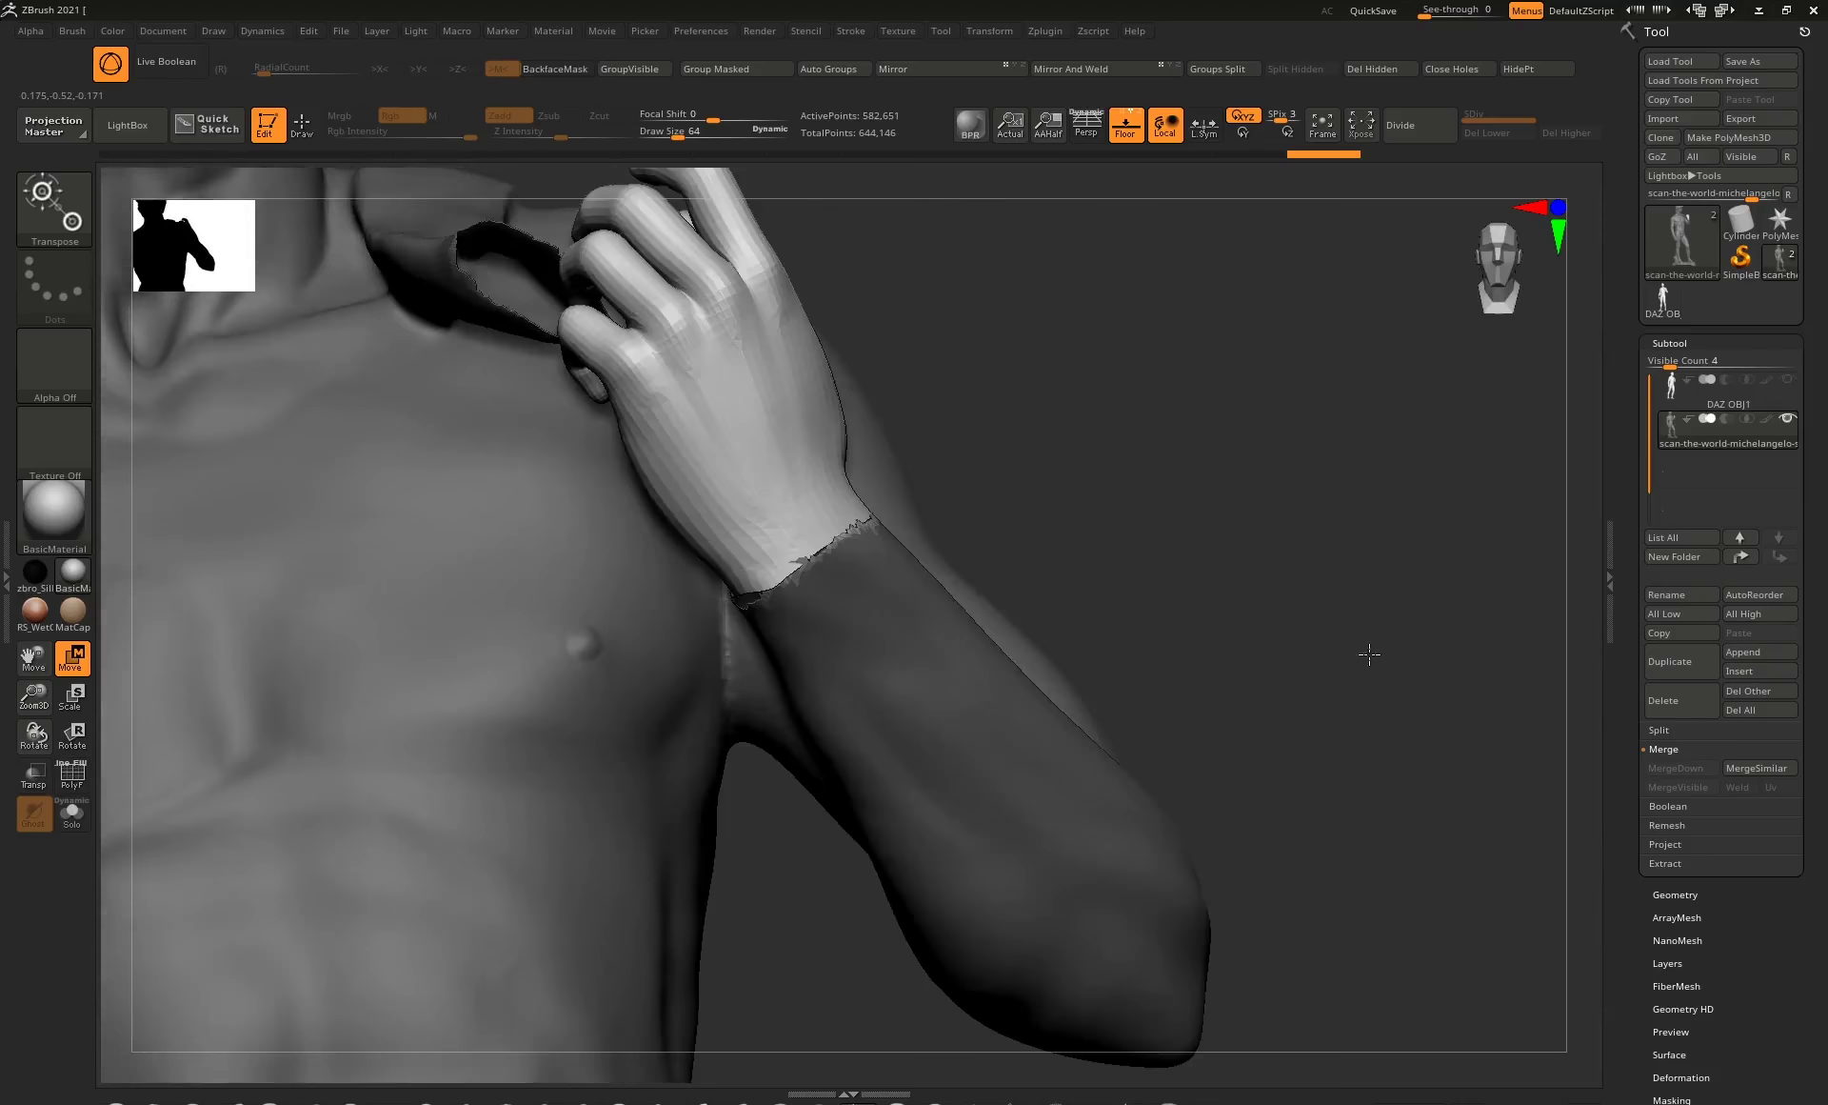
drag(1142, 465, 1082, 480)
mouse_move(929, 750)
mouse_down()
mouse_move(829, 494)
mouse_move(986, 604)
mouse_move(1277, 669)
mouse_move(1290, 461)
mouse_move(938, 519)
mouse_up()
key(ctrl)
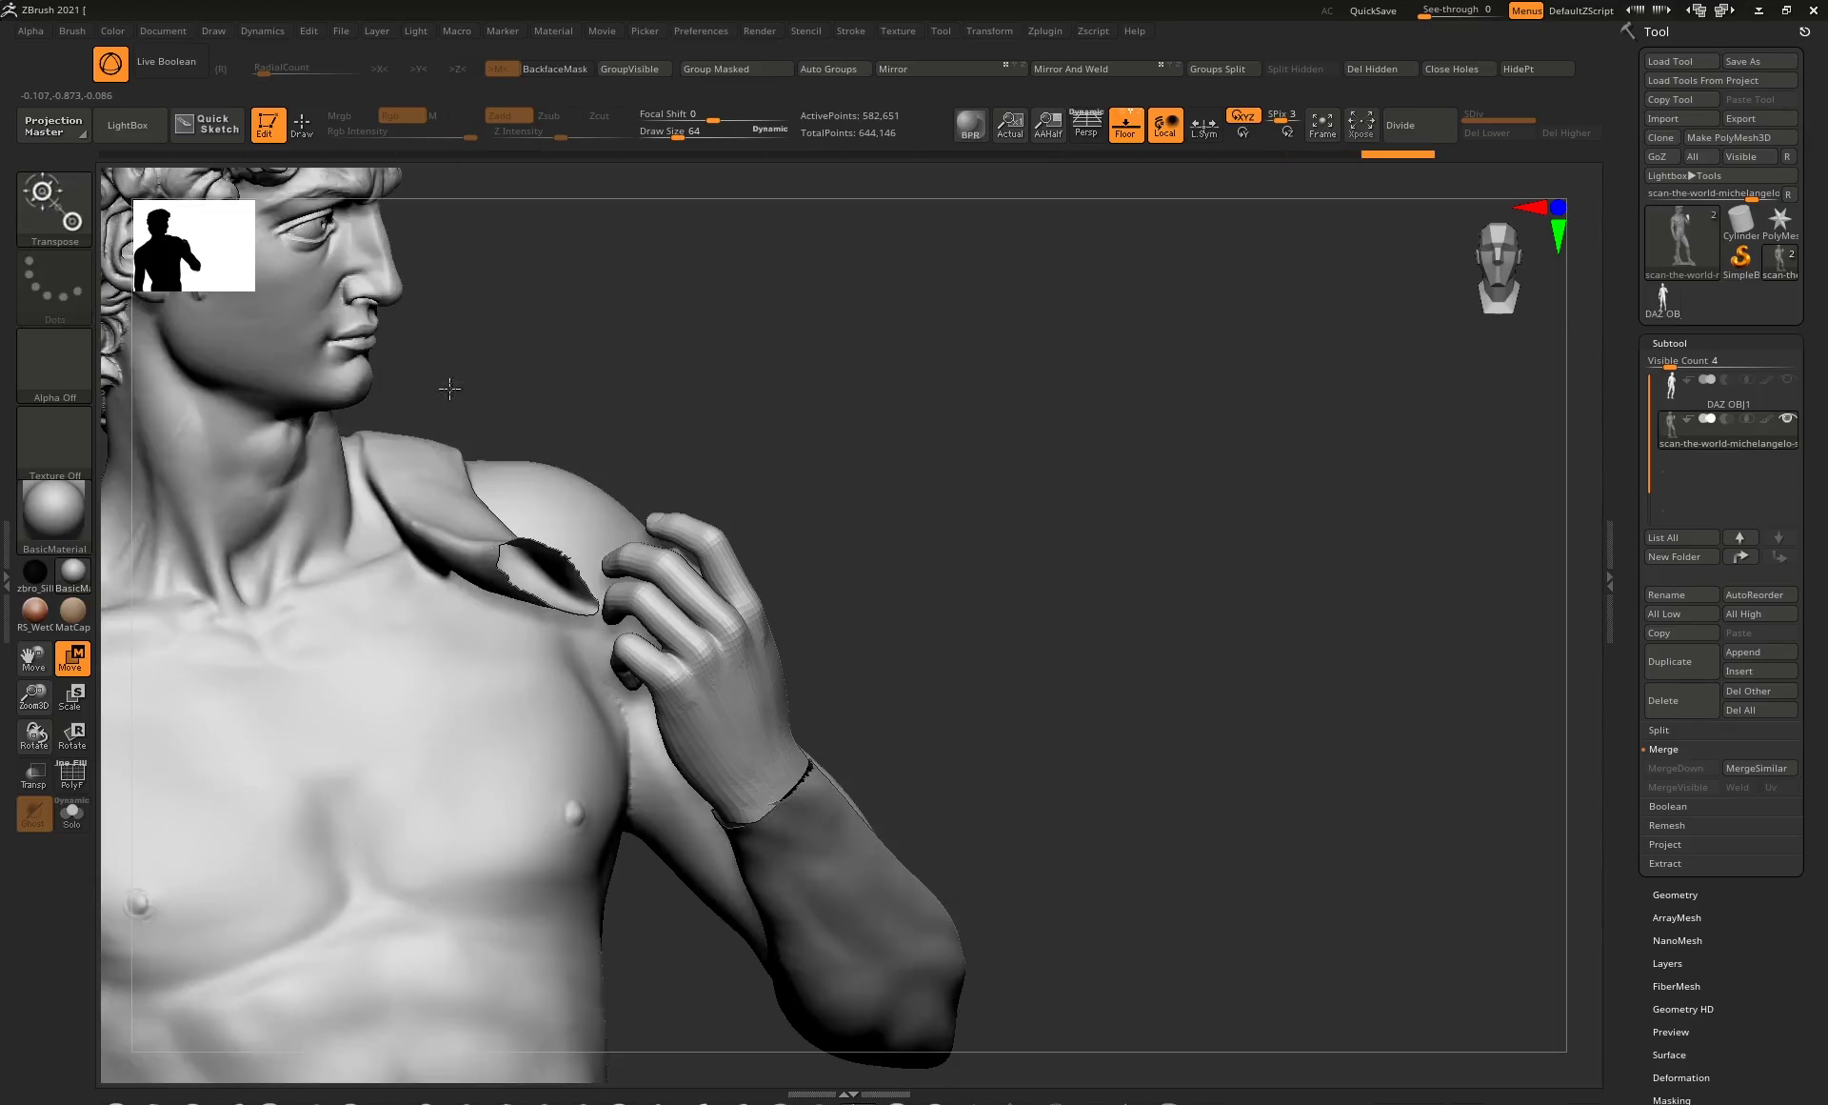
alt+drag(828, 665, 906, 515)
DynaMesh the merged statue and hand at a resolution of 1264 to fuse them into one mesh.
drag(1090, 530, 1091, 540)
alt+drag(1270, 581, 1285, 628)
click(1676, 893)
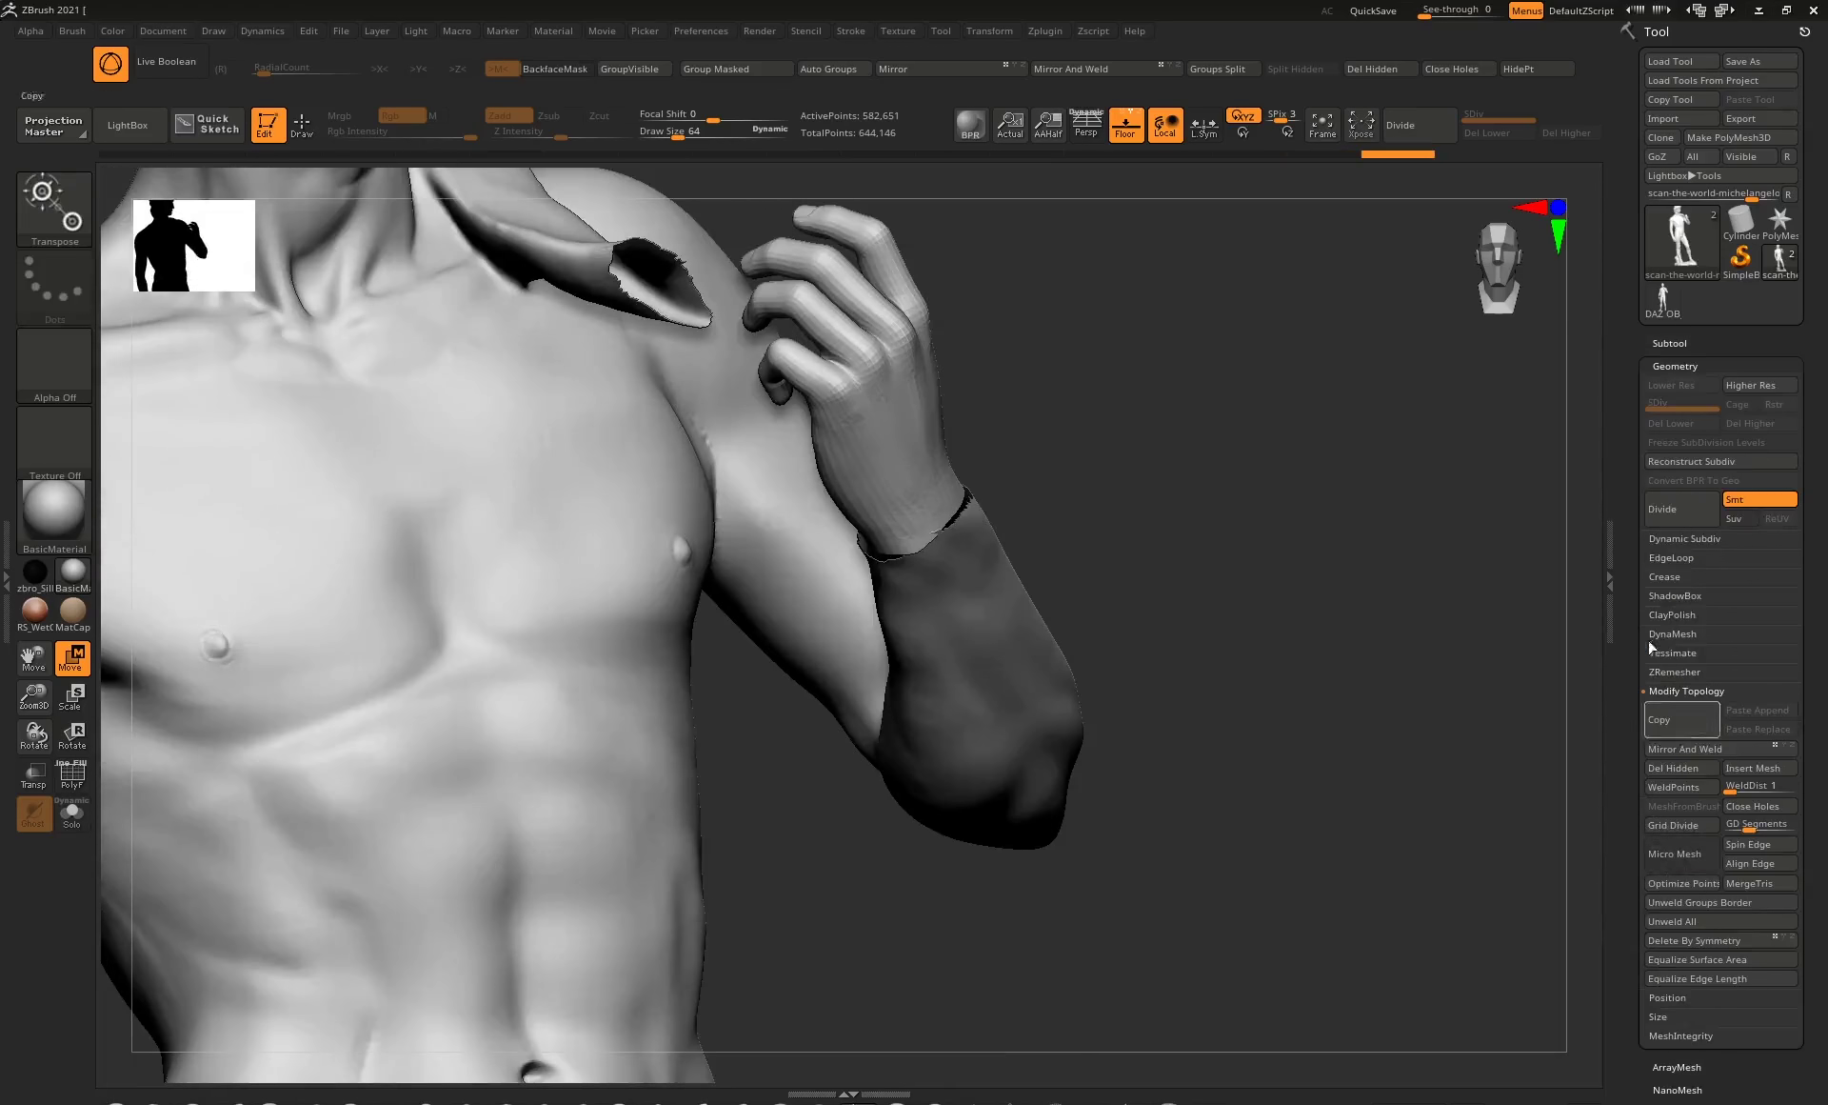
click(1672, 634)
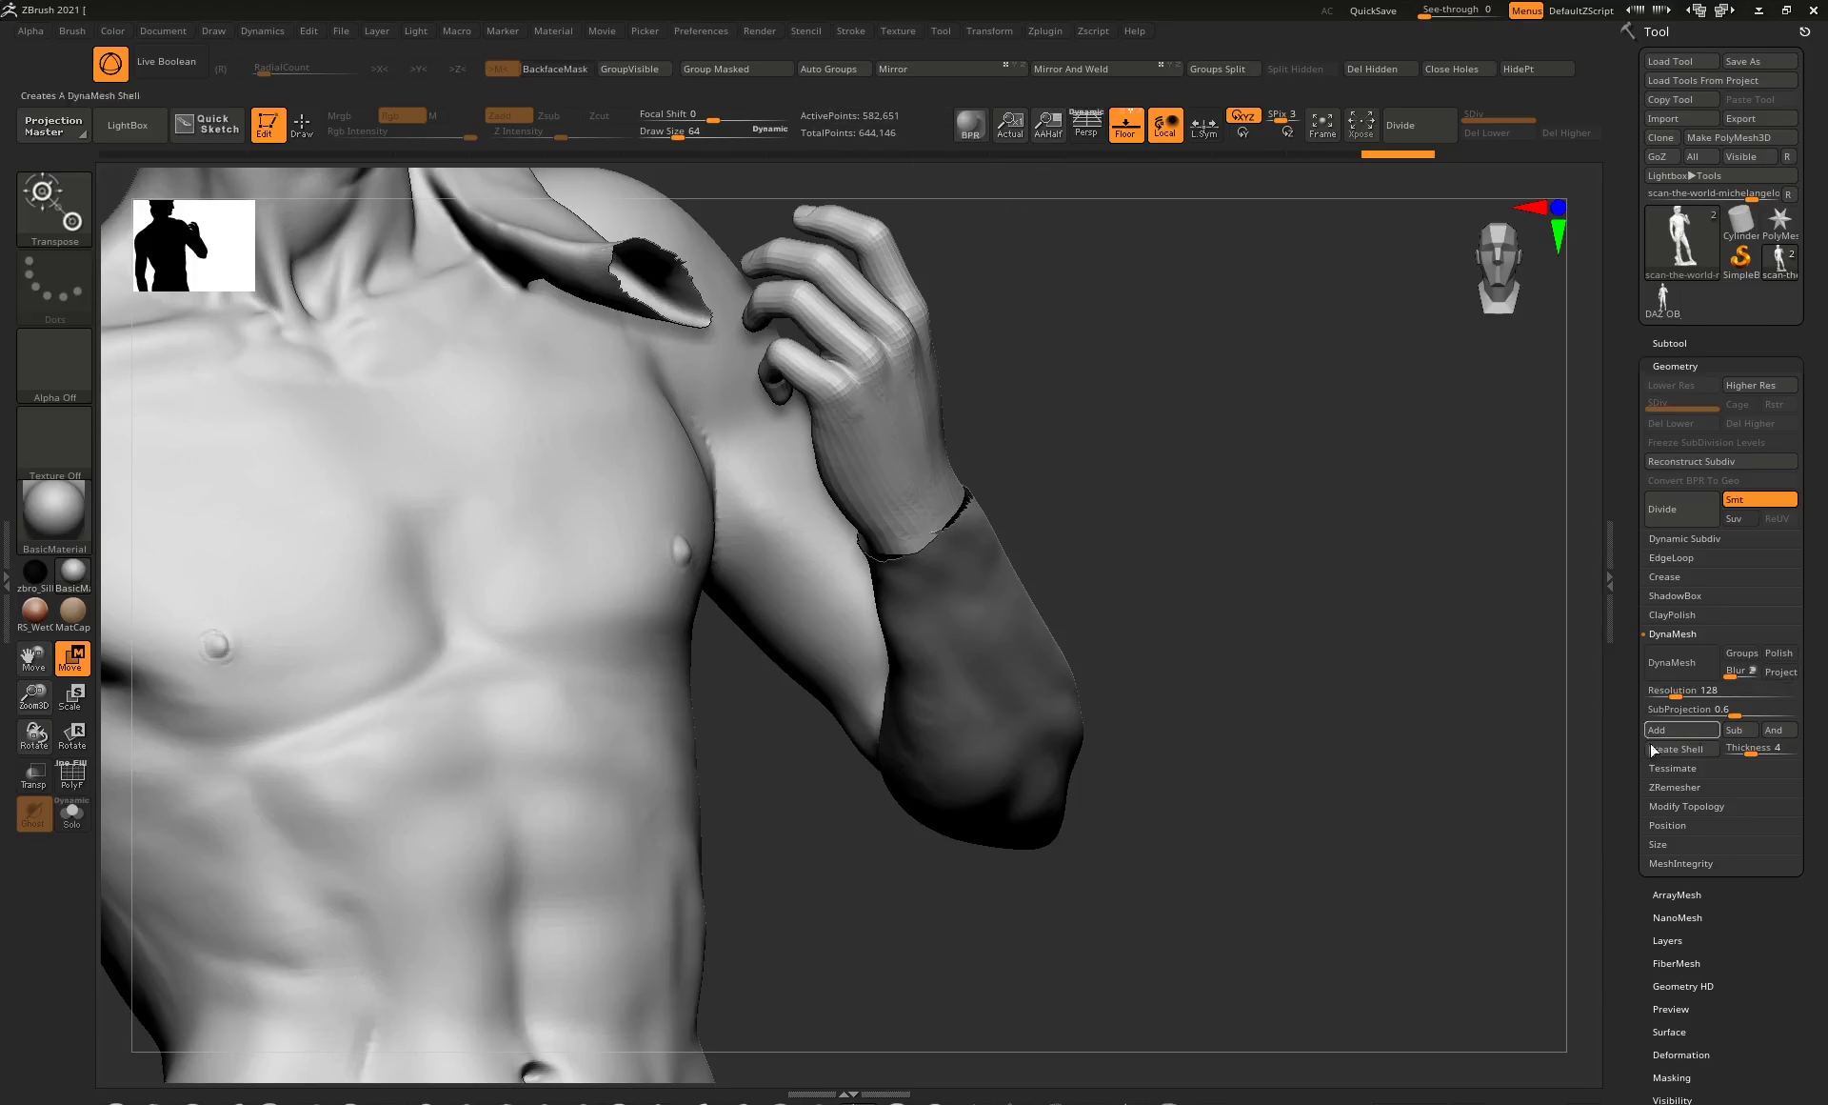
drag(1675, 696, 1683, 696)
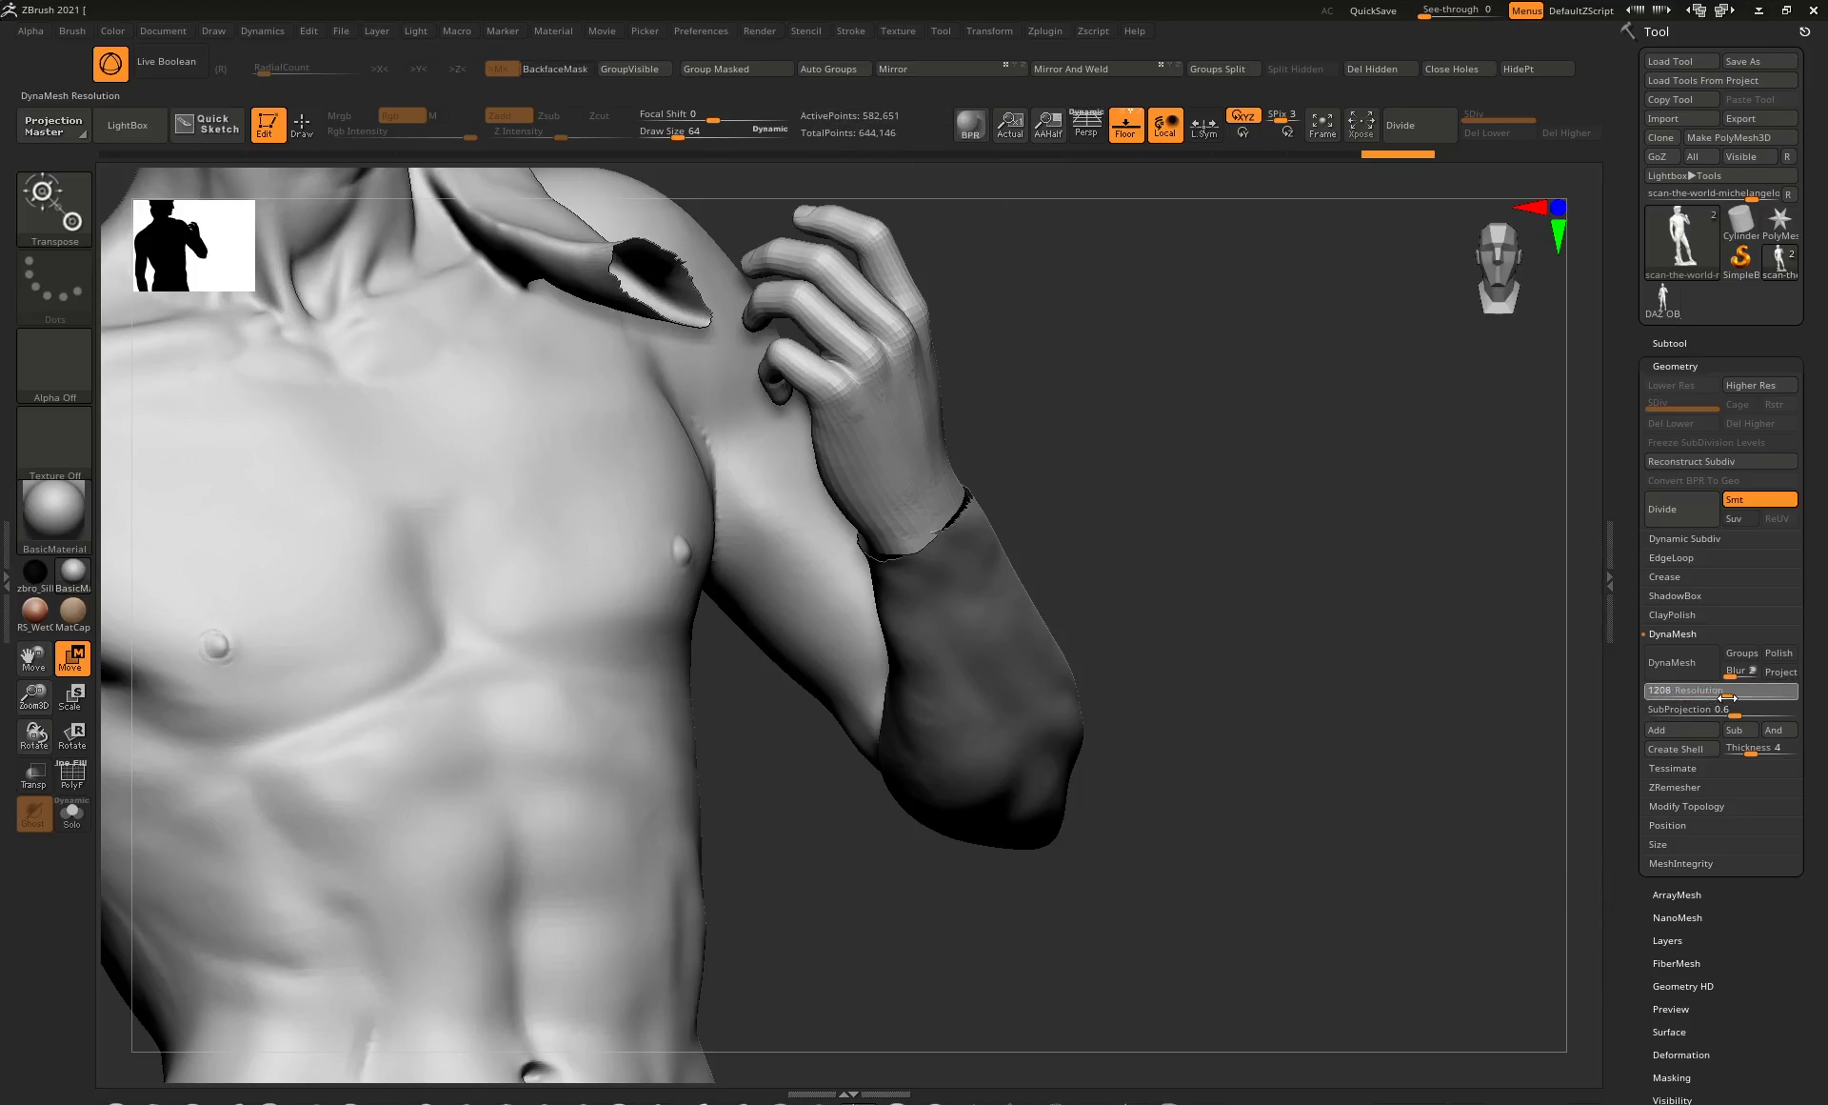
drag(1726, 698, 1729, 698)
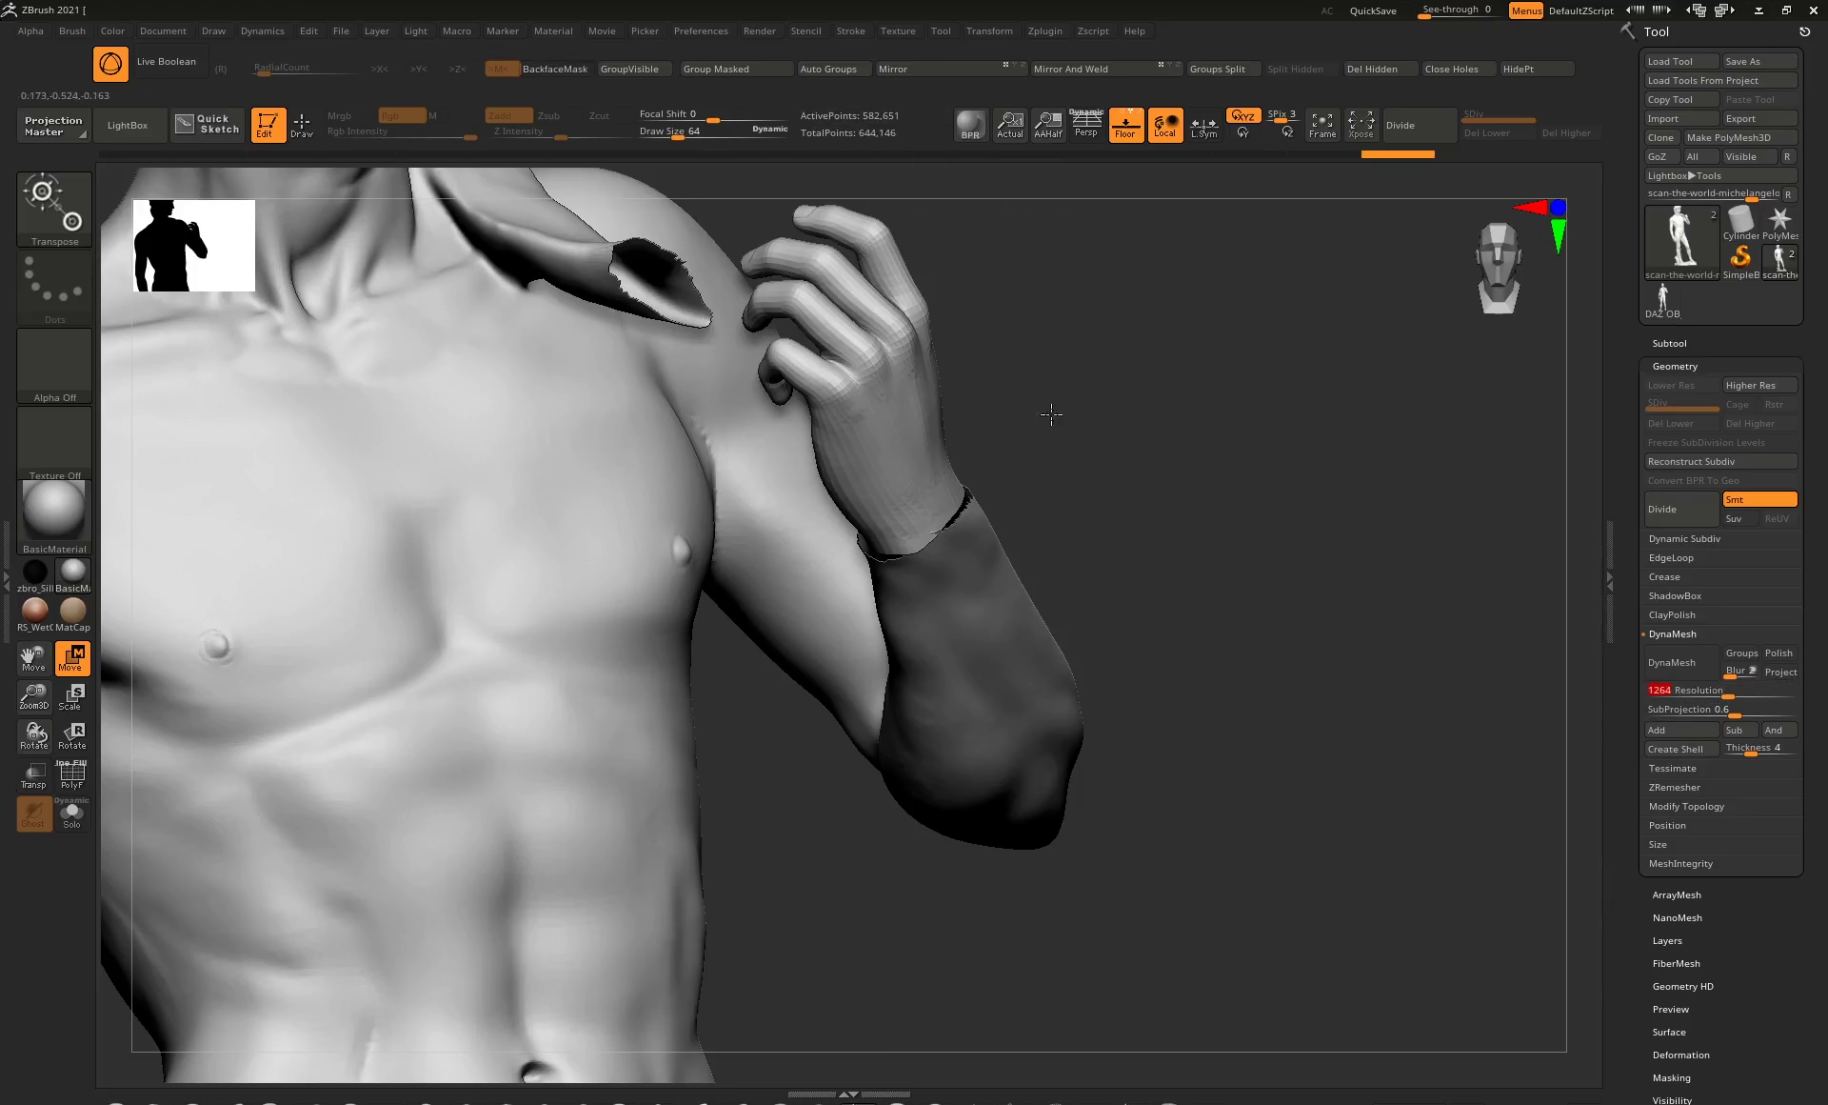
alt+drag(1051, 414, 1095, 532)
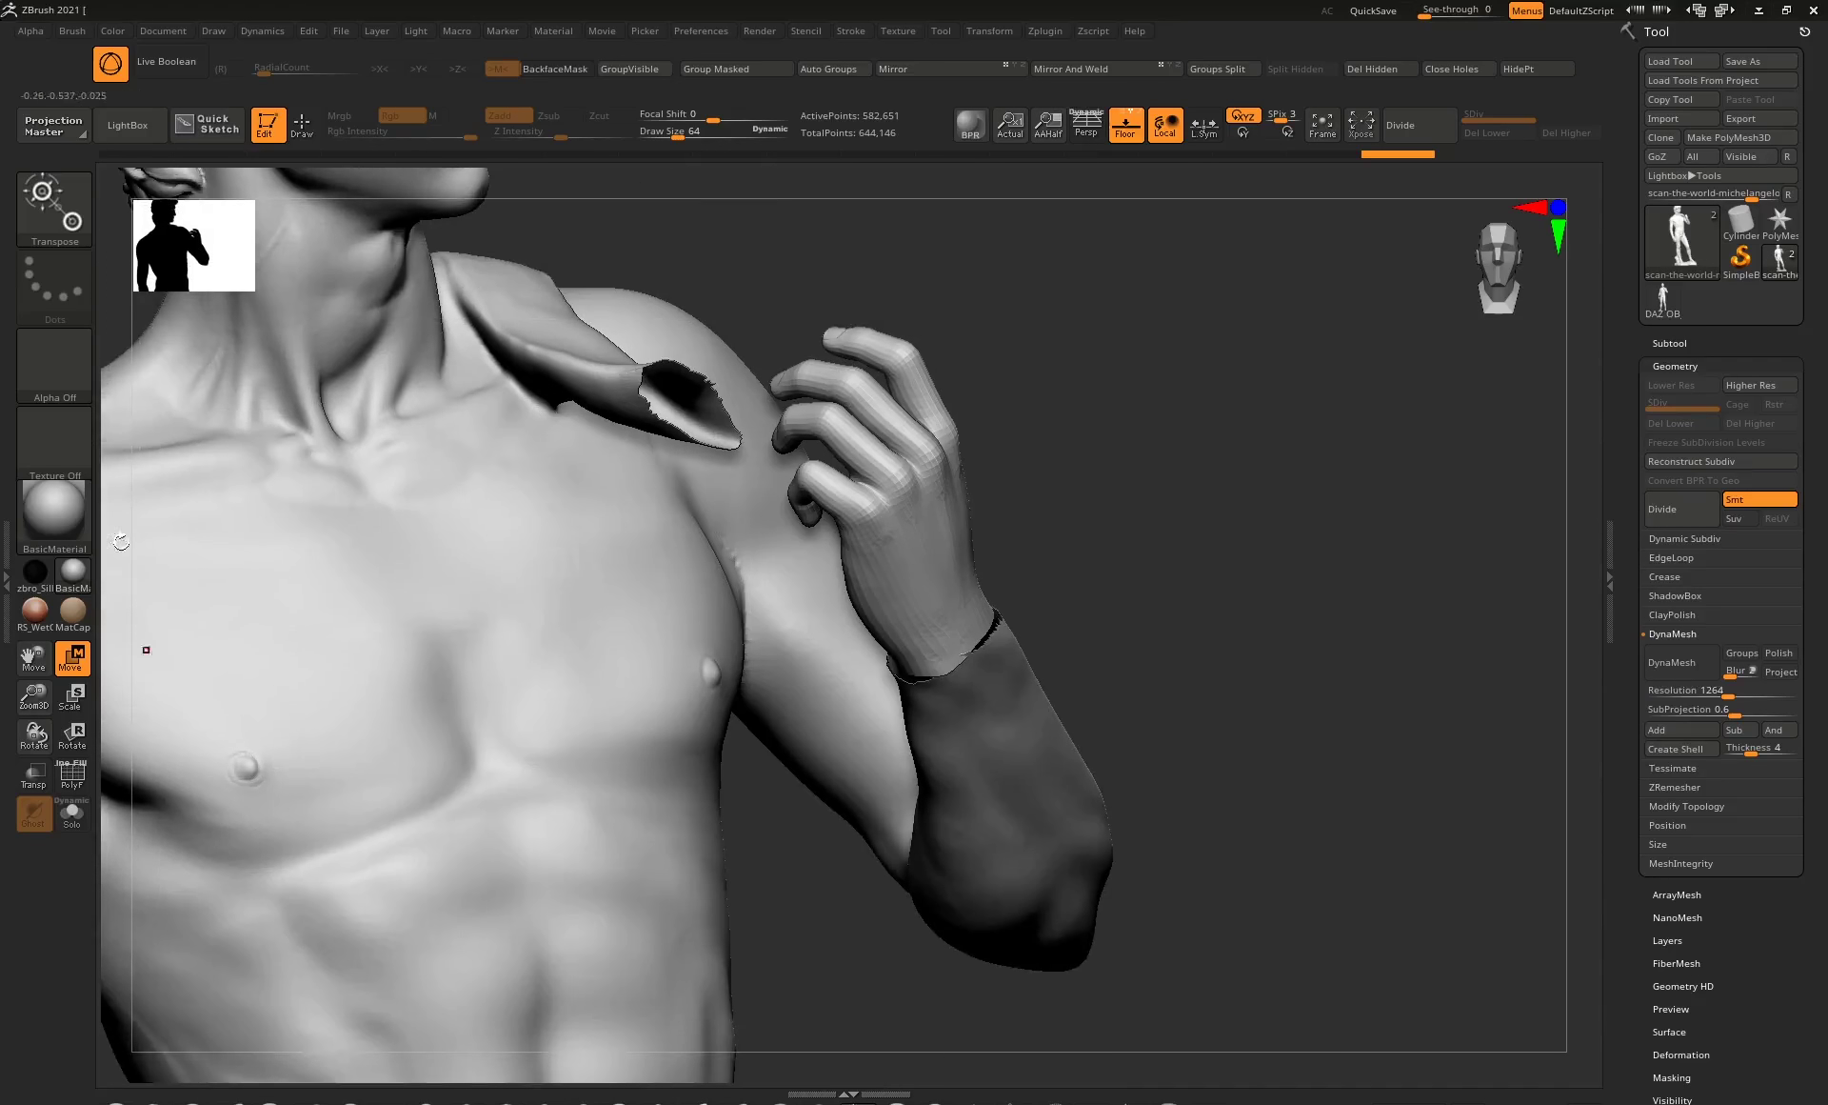
alt+drag(1089, 416, 1126, 568)
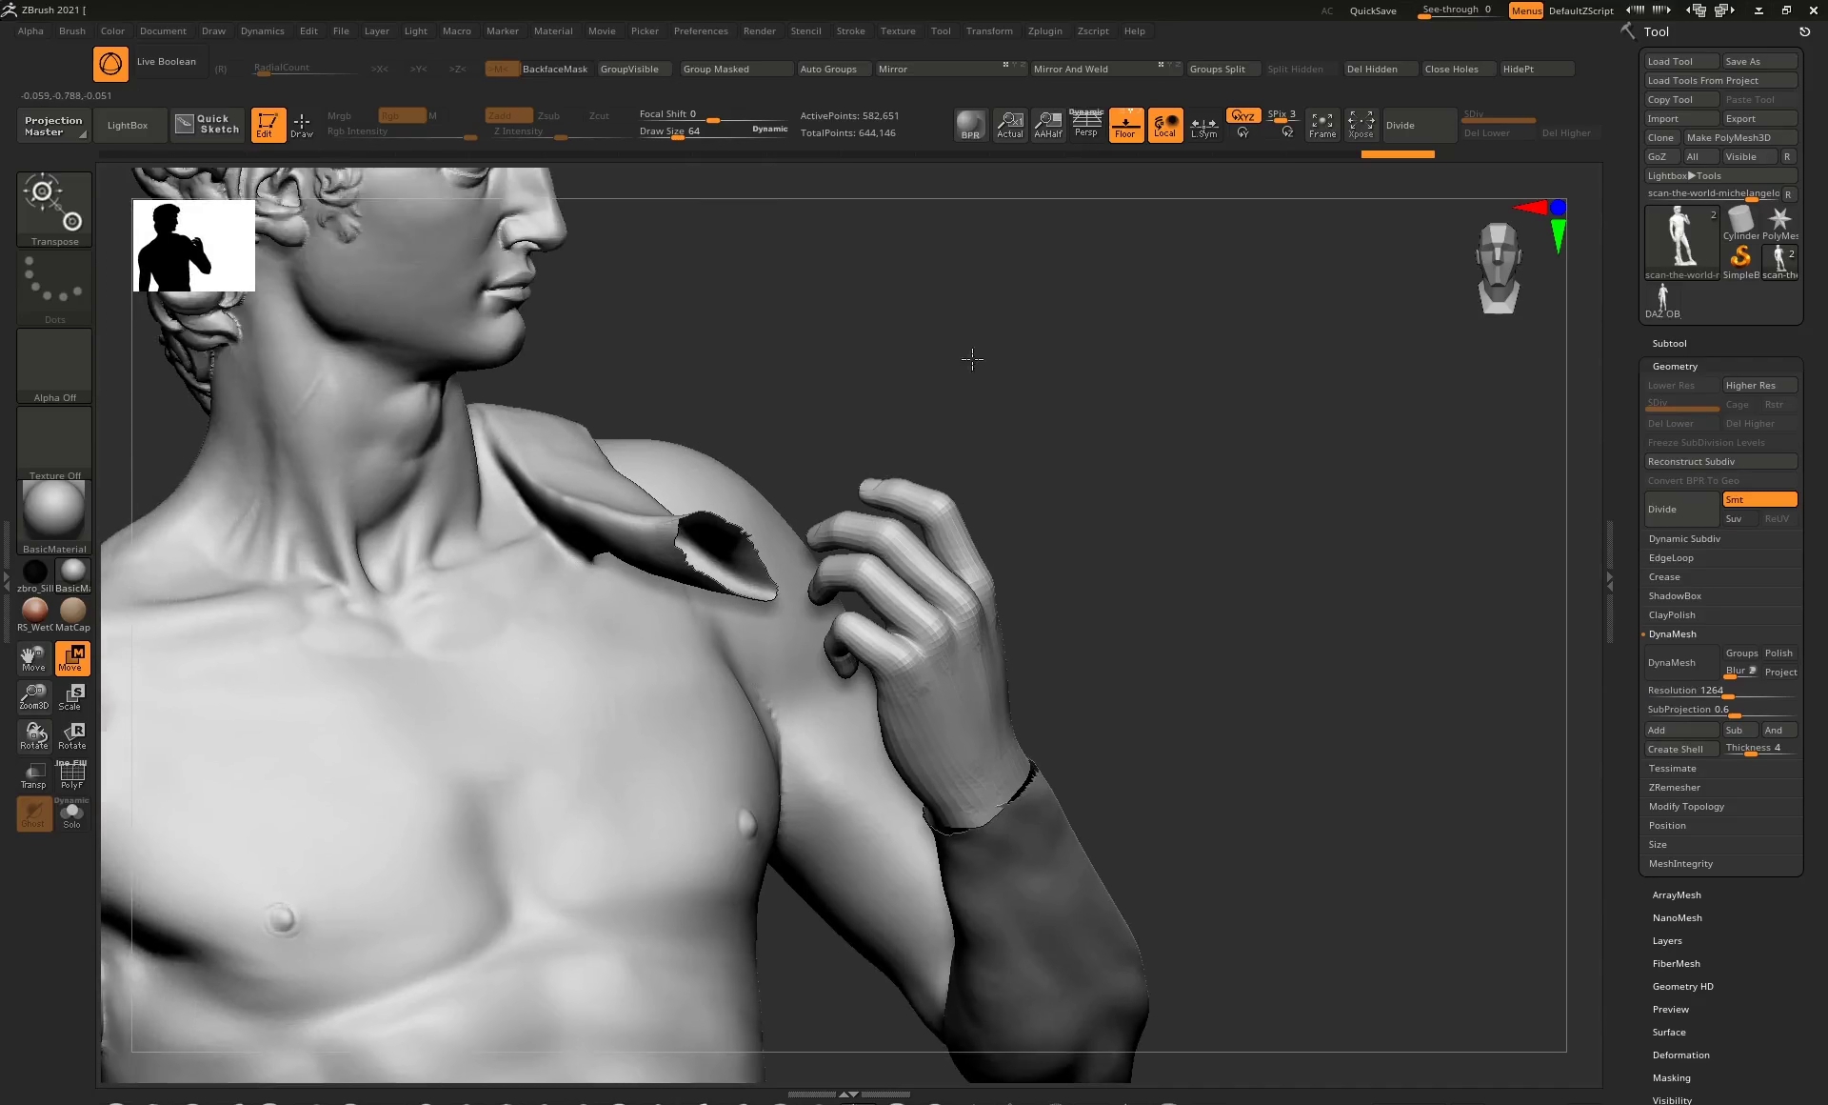
drag(972, 358, 976, 448)
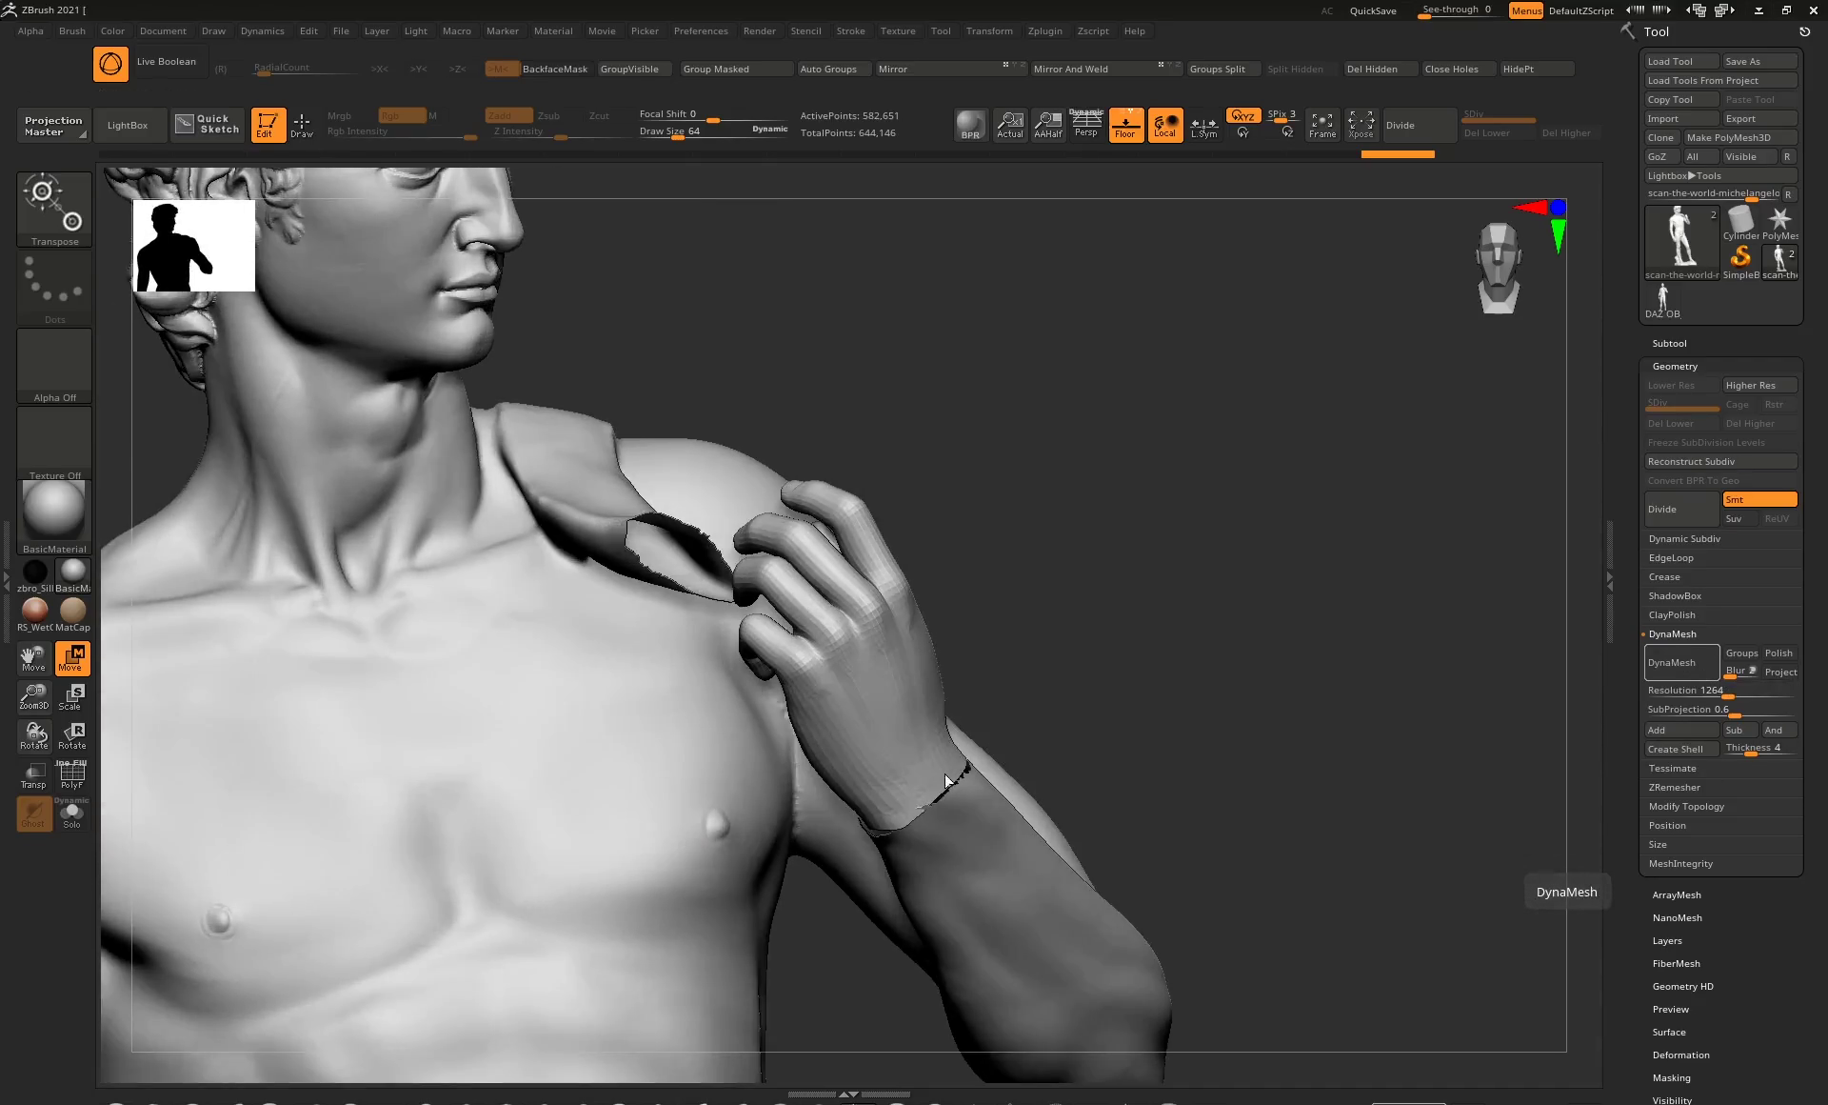
key(alt+d)
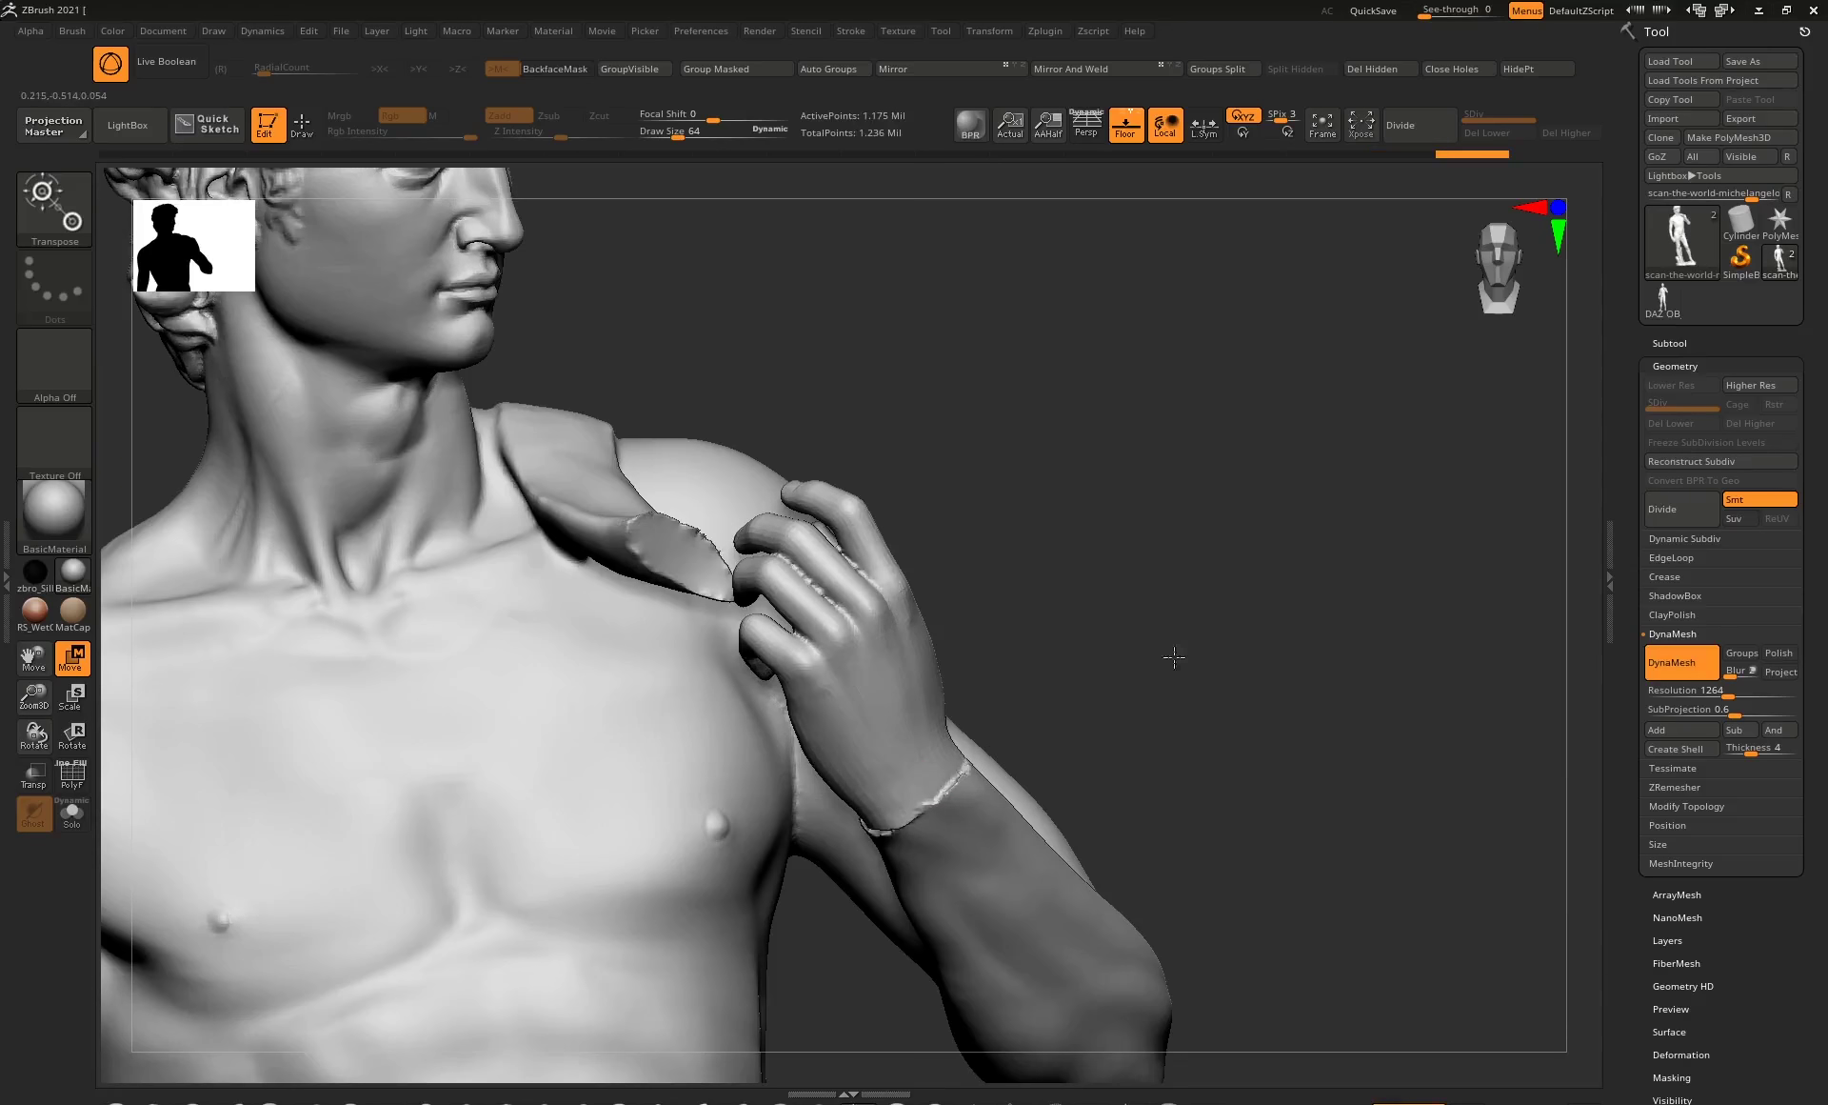
Leave the transpose mode and choose the ClayBuildup brush at draw size 10 for repairing the jagged wrist seam.
alt+right_drag(1032, 853, 831, 598)
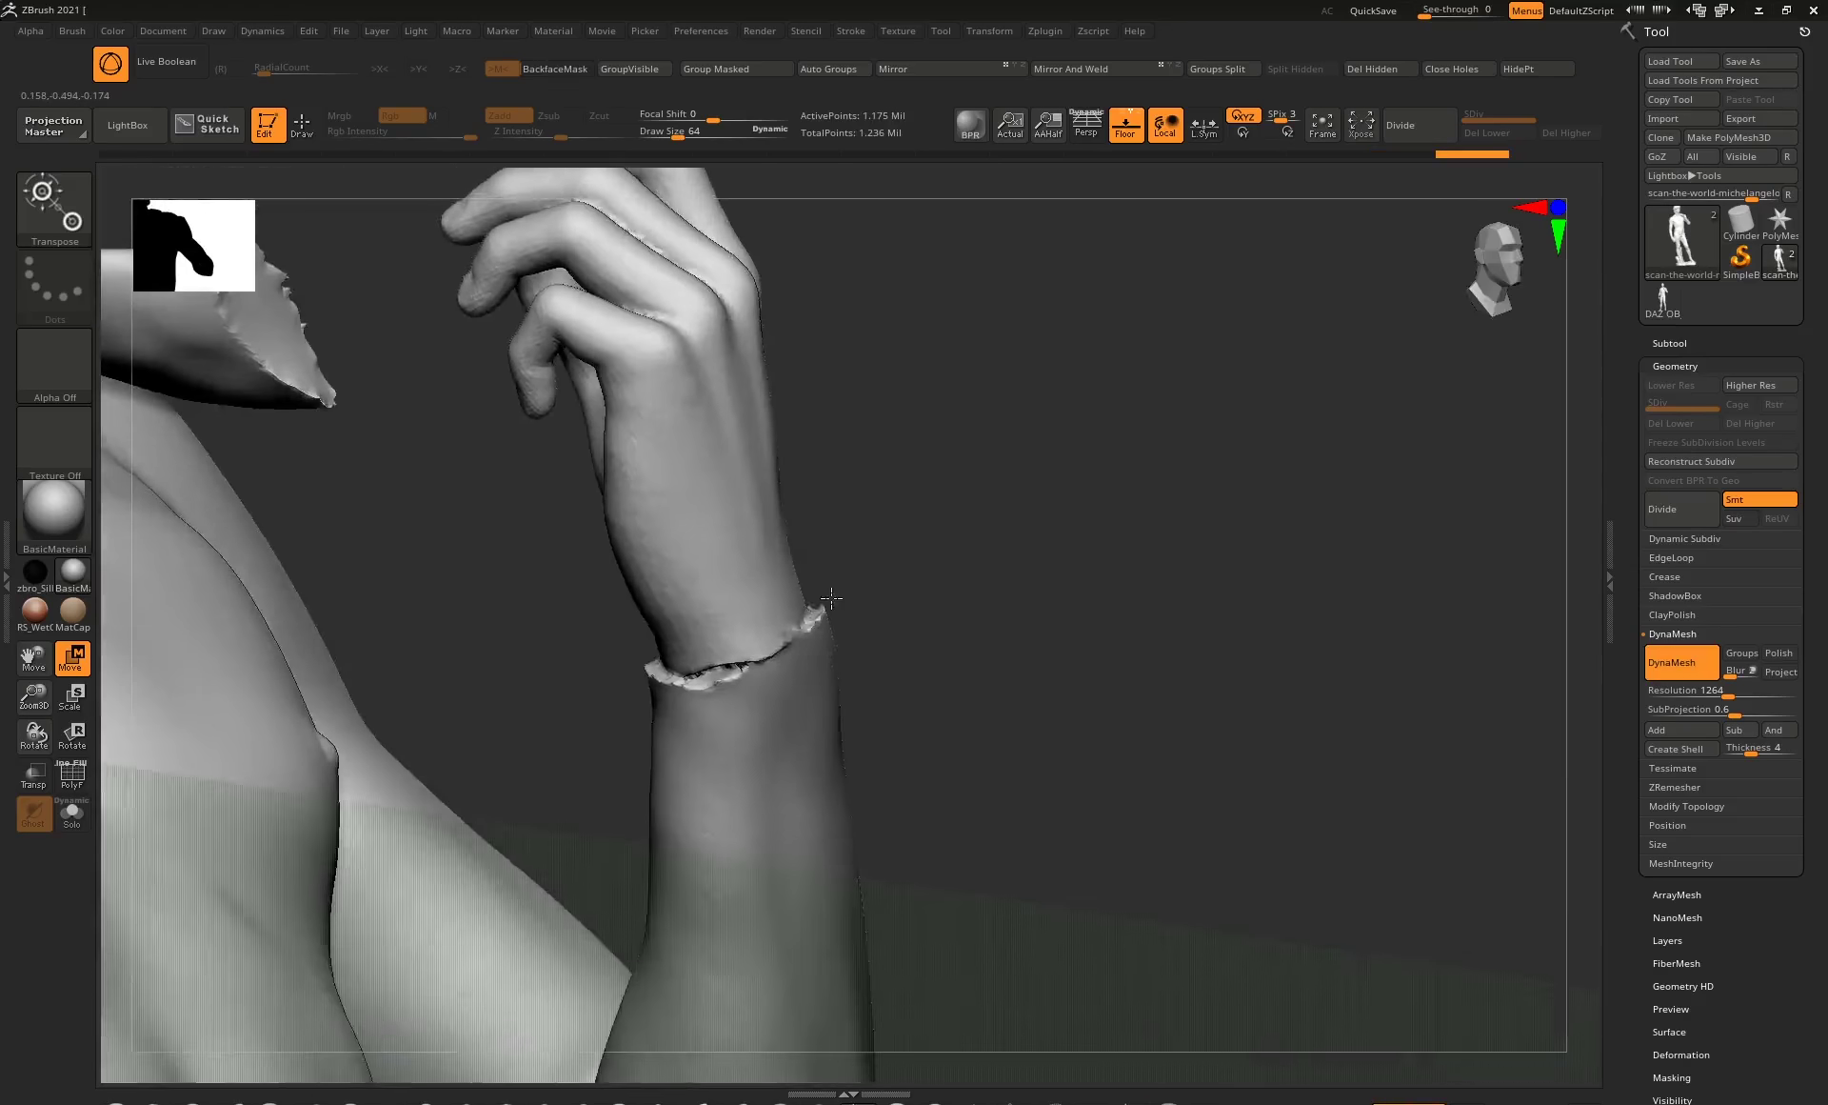
mouse_move(832, 597)
mouse_down()
mouse_move(861, 619)
mouse_move(776, 586)
mouse_move(784, 635)
mouse_up()
drag(1016, 531, 230, 1008)
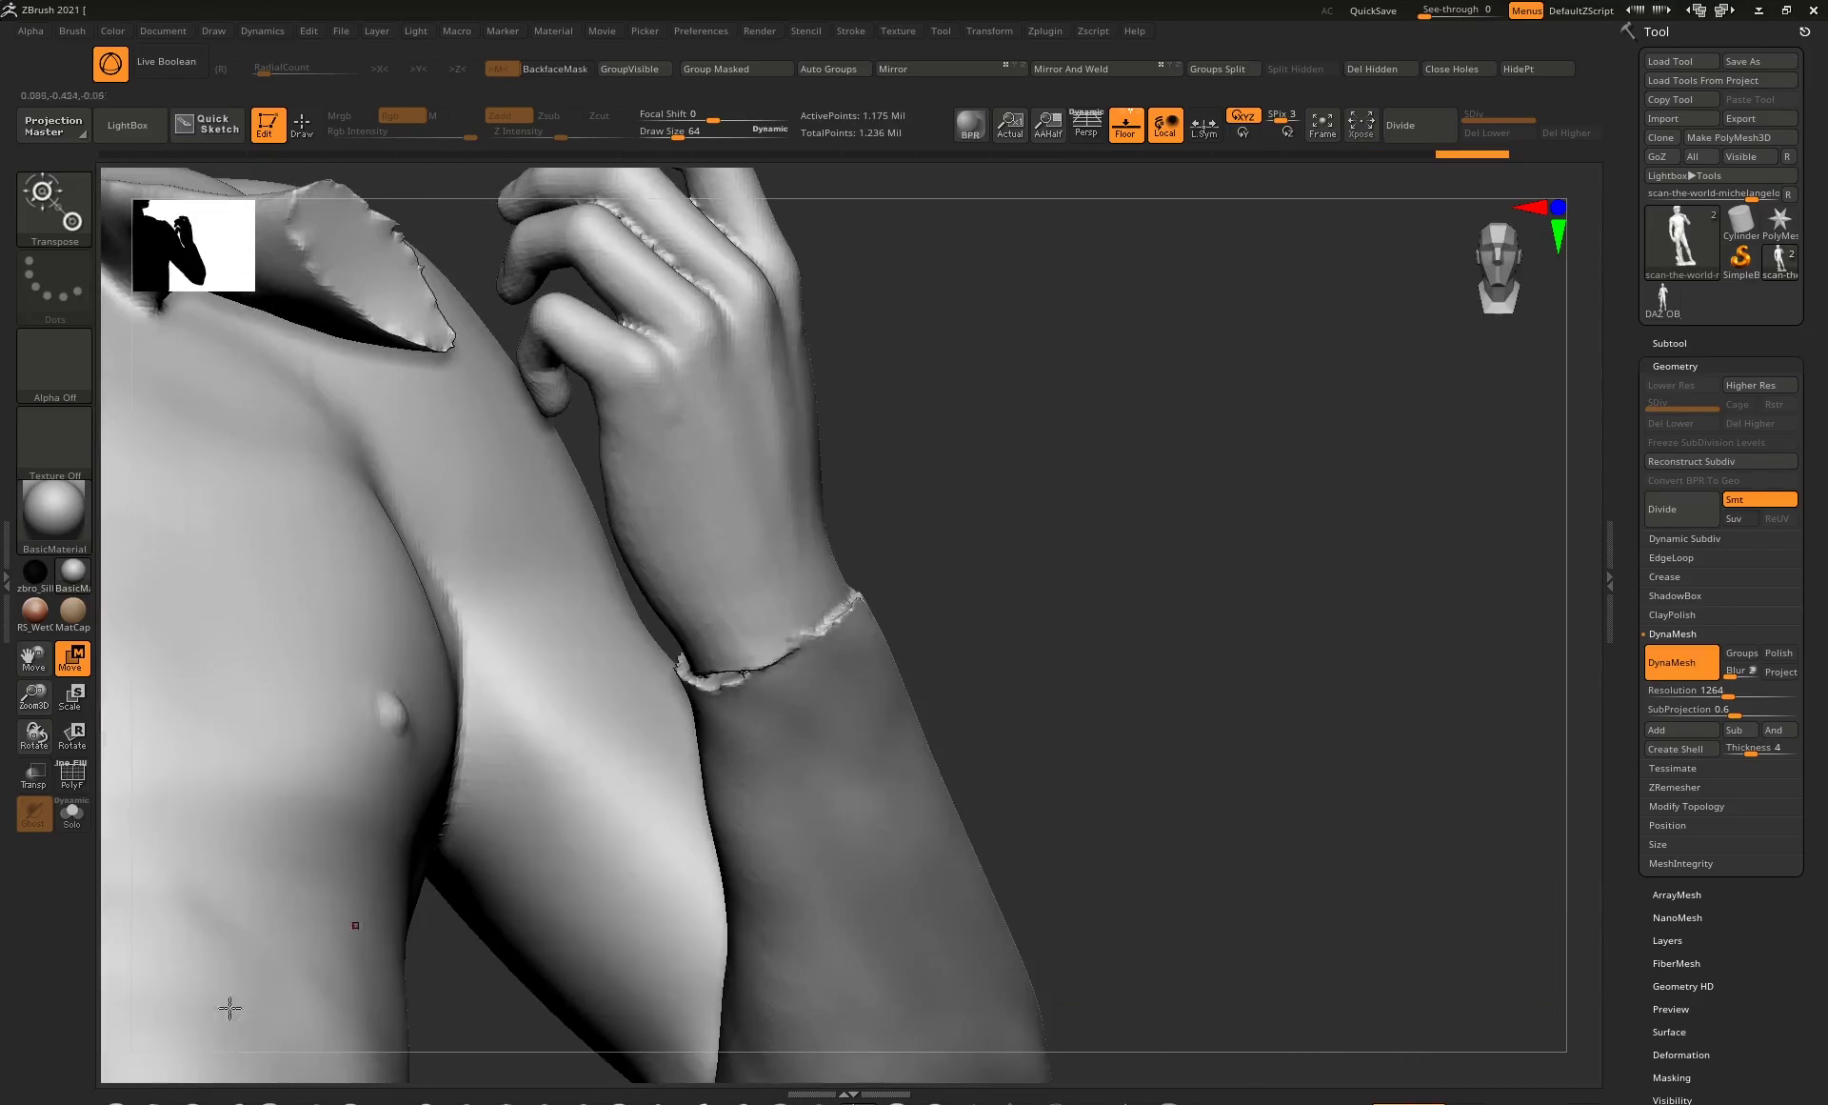
click(116, 1099)
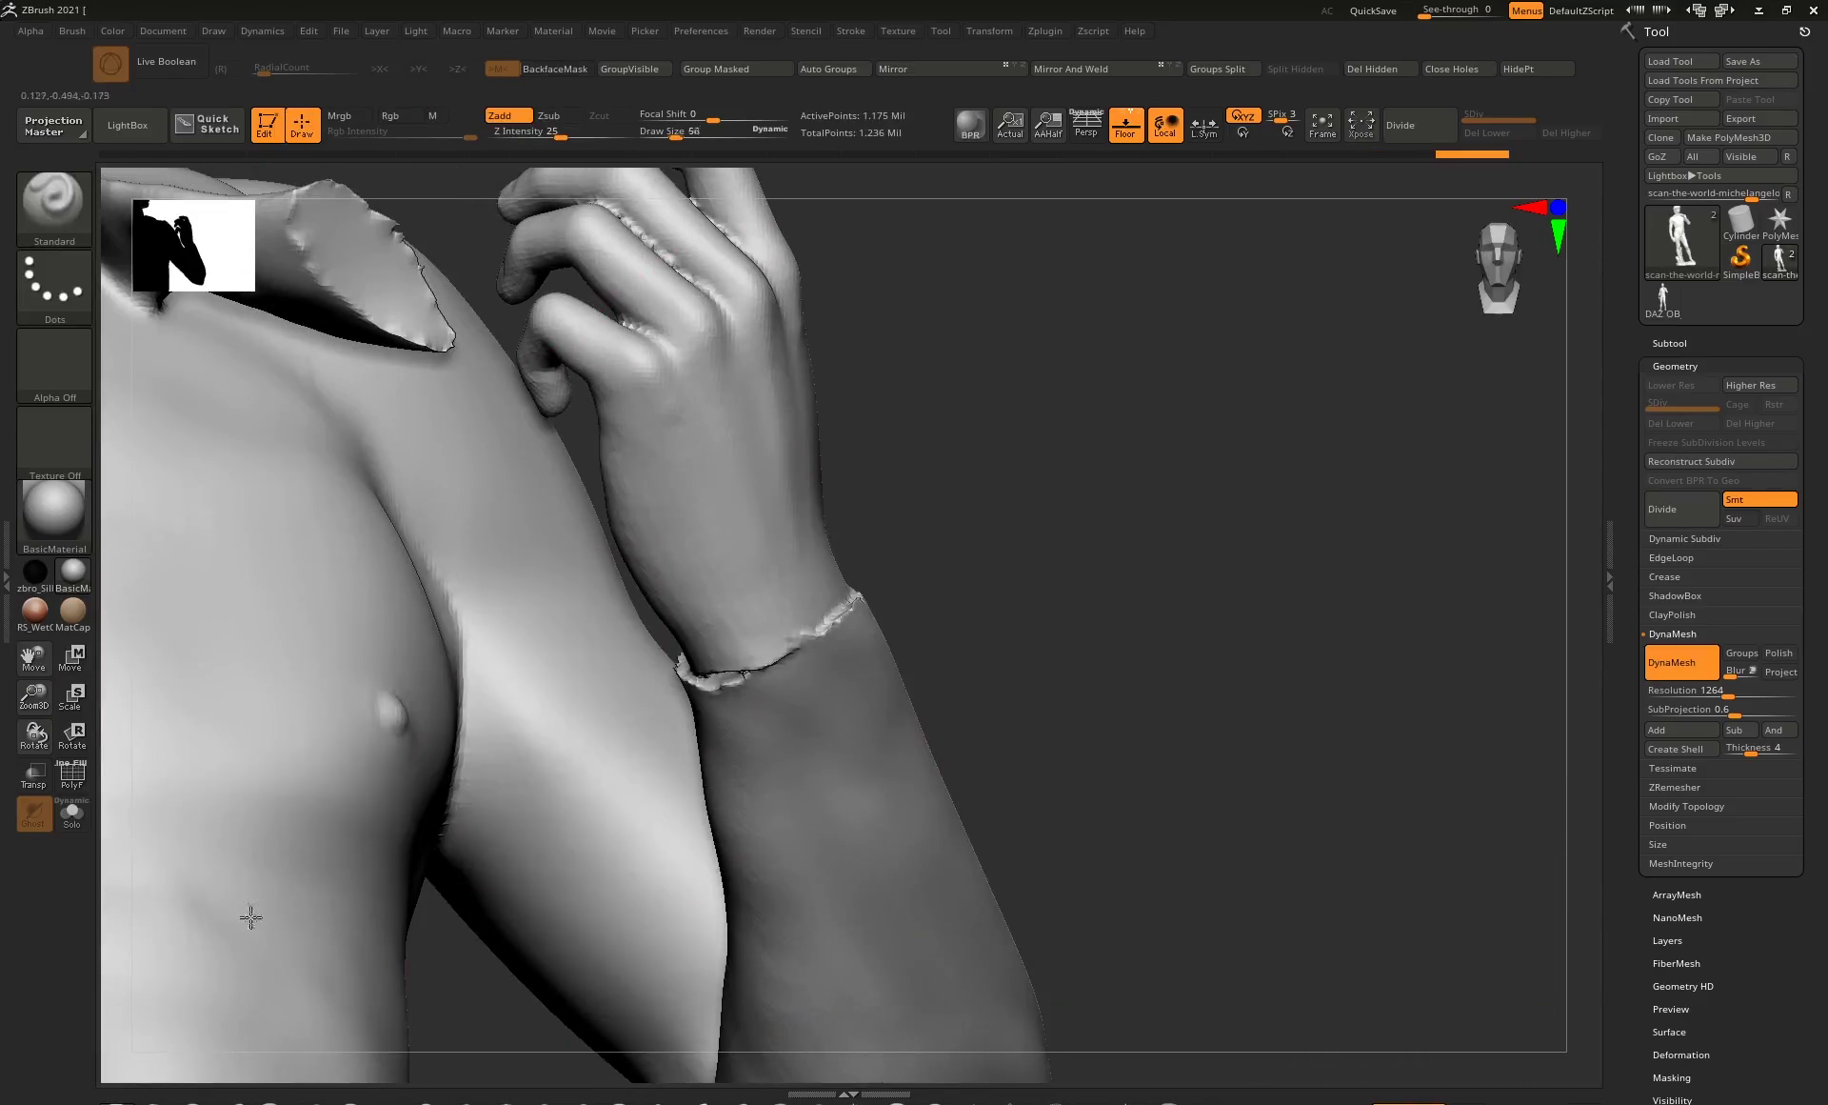
key(b)
key(c)
key(b)
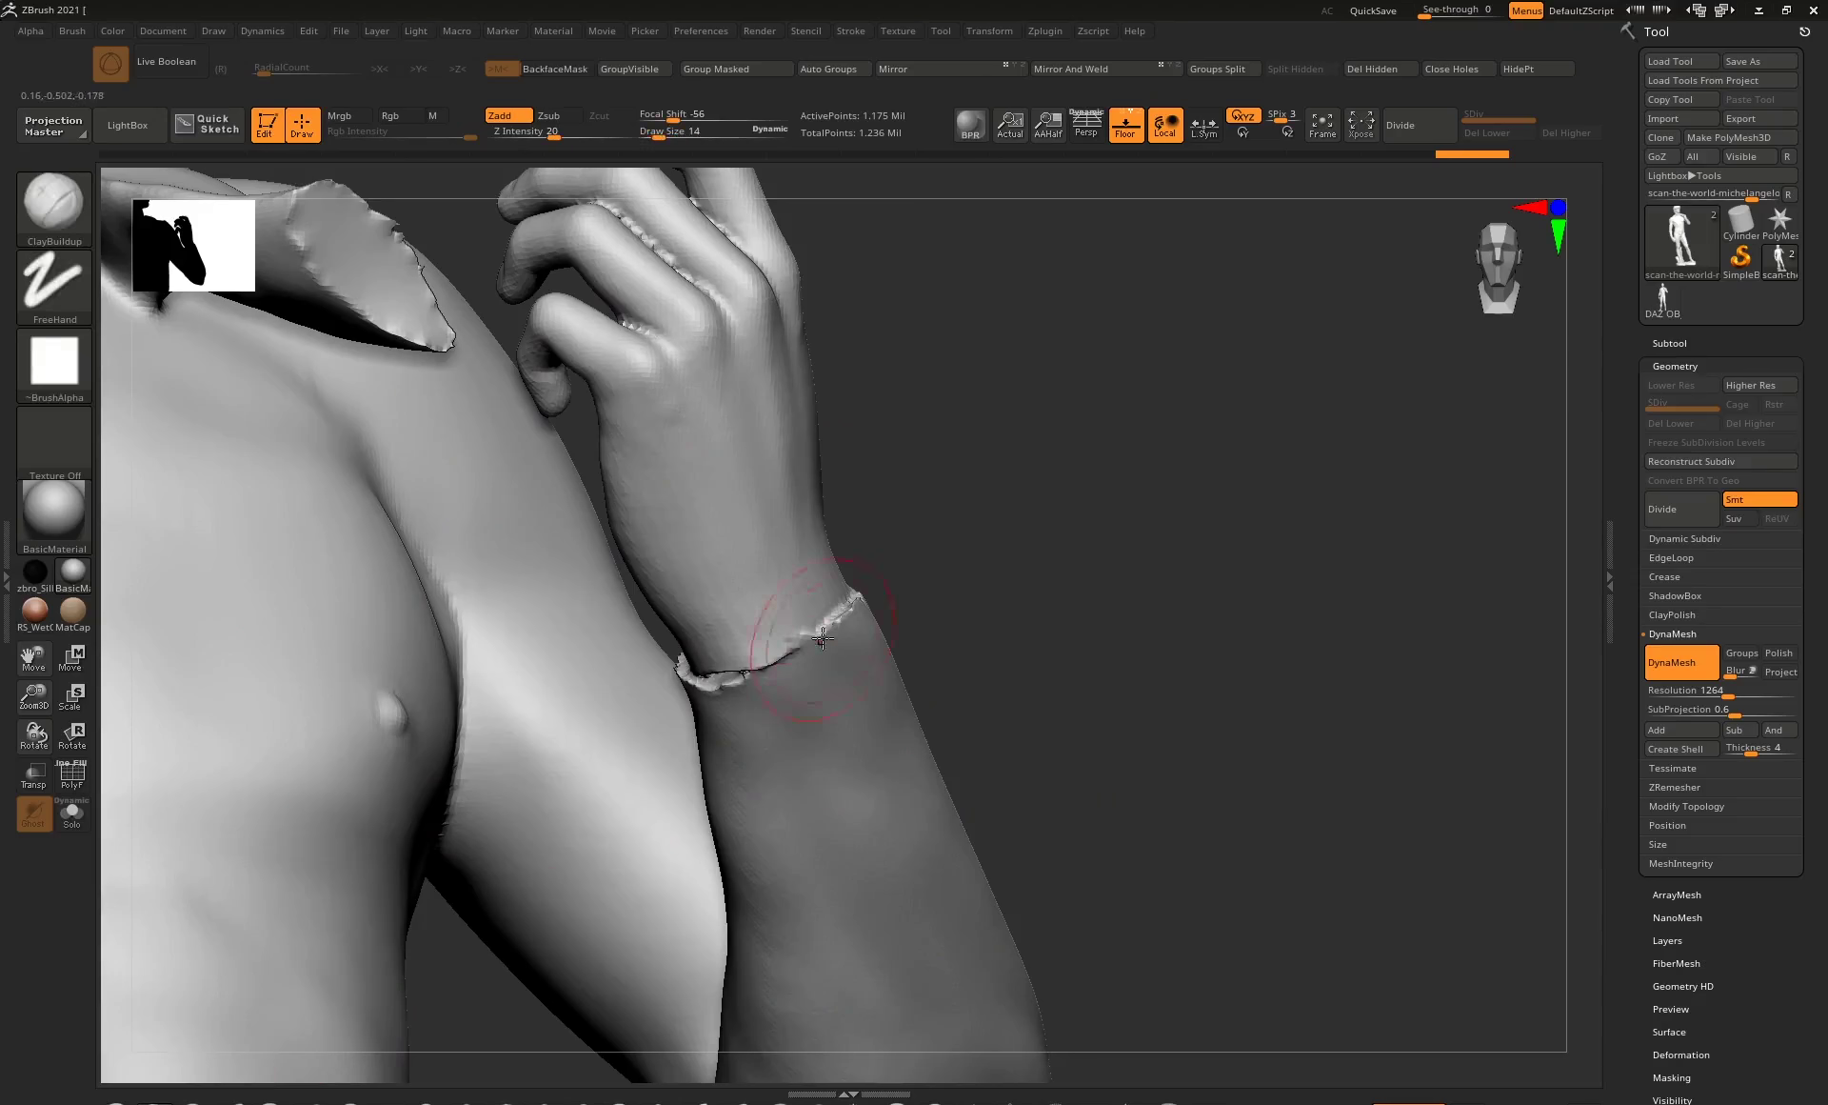
drag(976, 551, 837, 627)
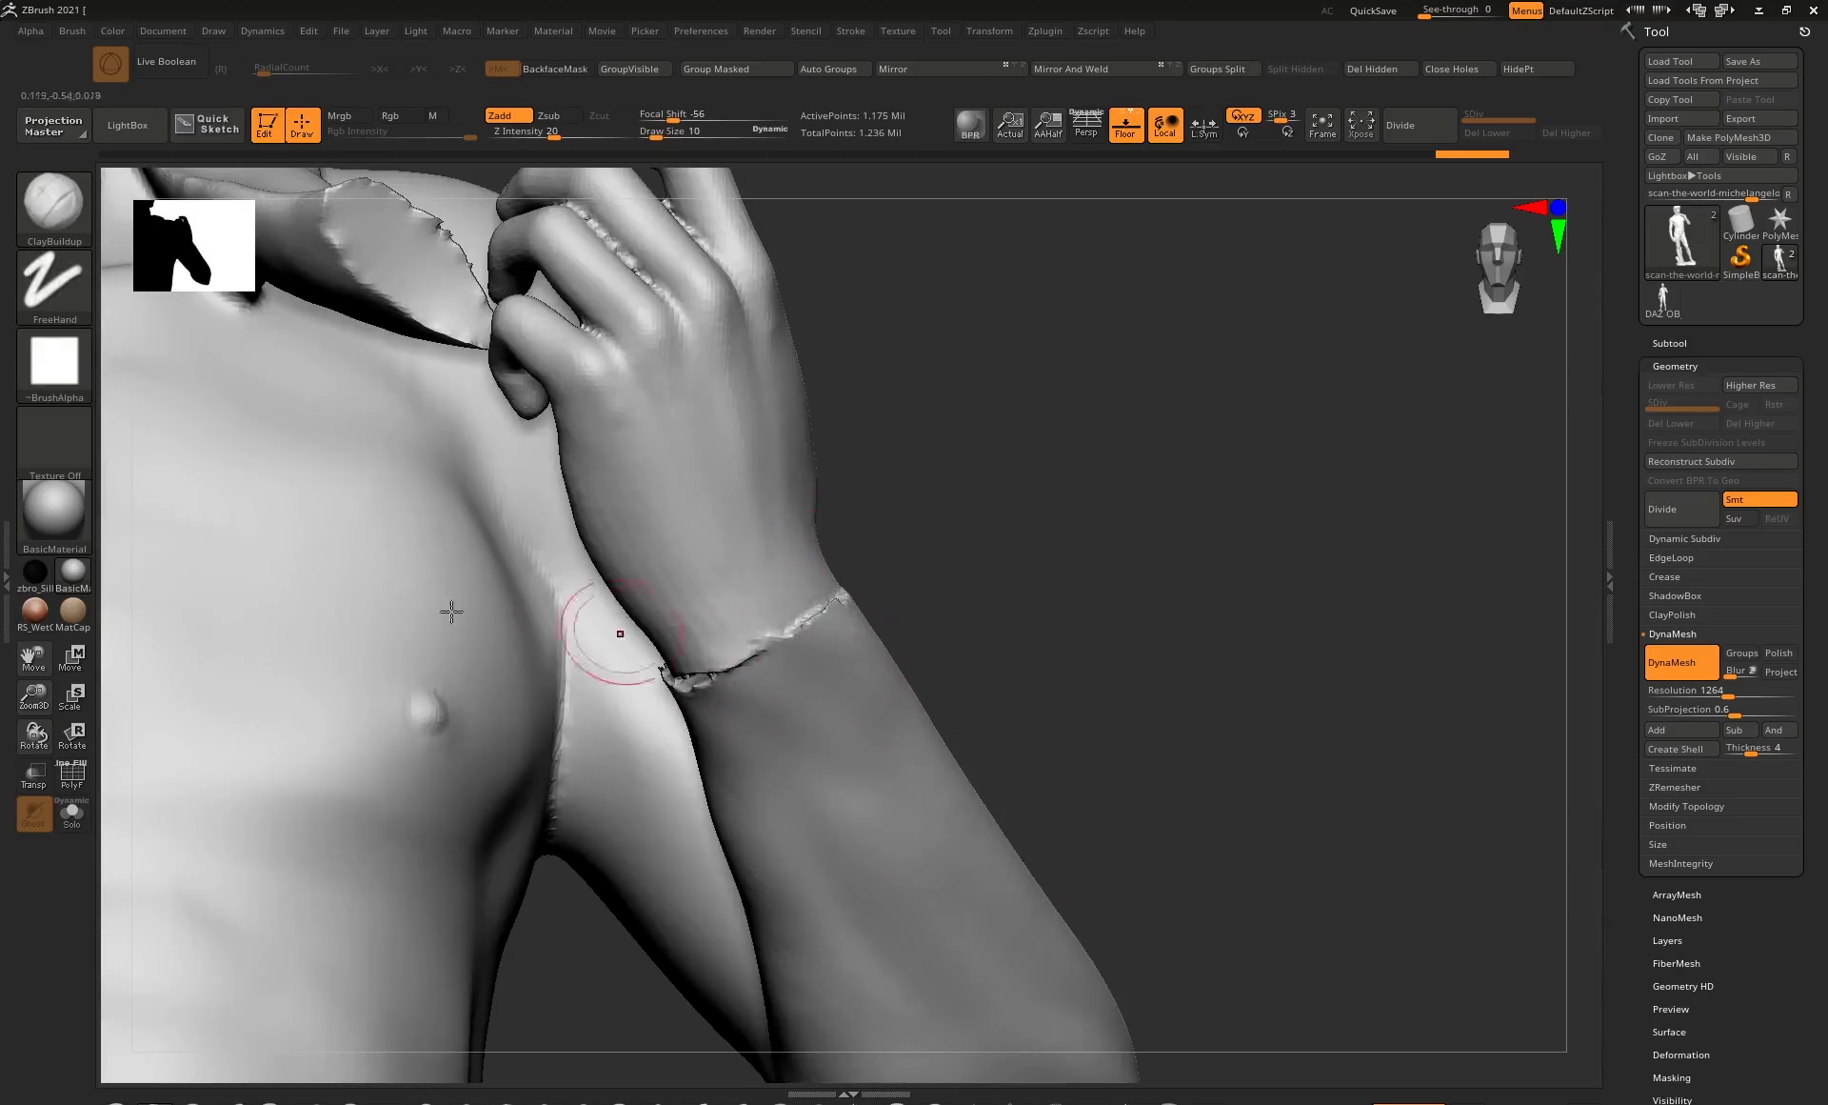
Smooth the ragged seam between the hand and forearm across the outer side of the wrist.
key(shift)
mouse_move(747, 636)
shift+mouse_down()
mouse_move(714, 667)
mouse_move(810, 619)
shift+mouse_up()
mouse_move(959, 509)
mouse_down()
mouse_move(992, 474)
mouse_move(726, 645)
mouse_up()
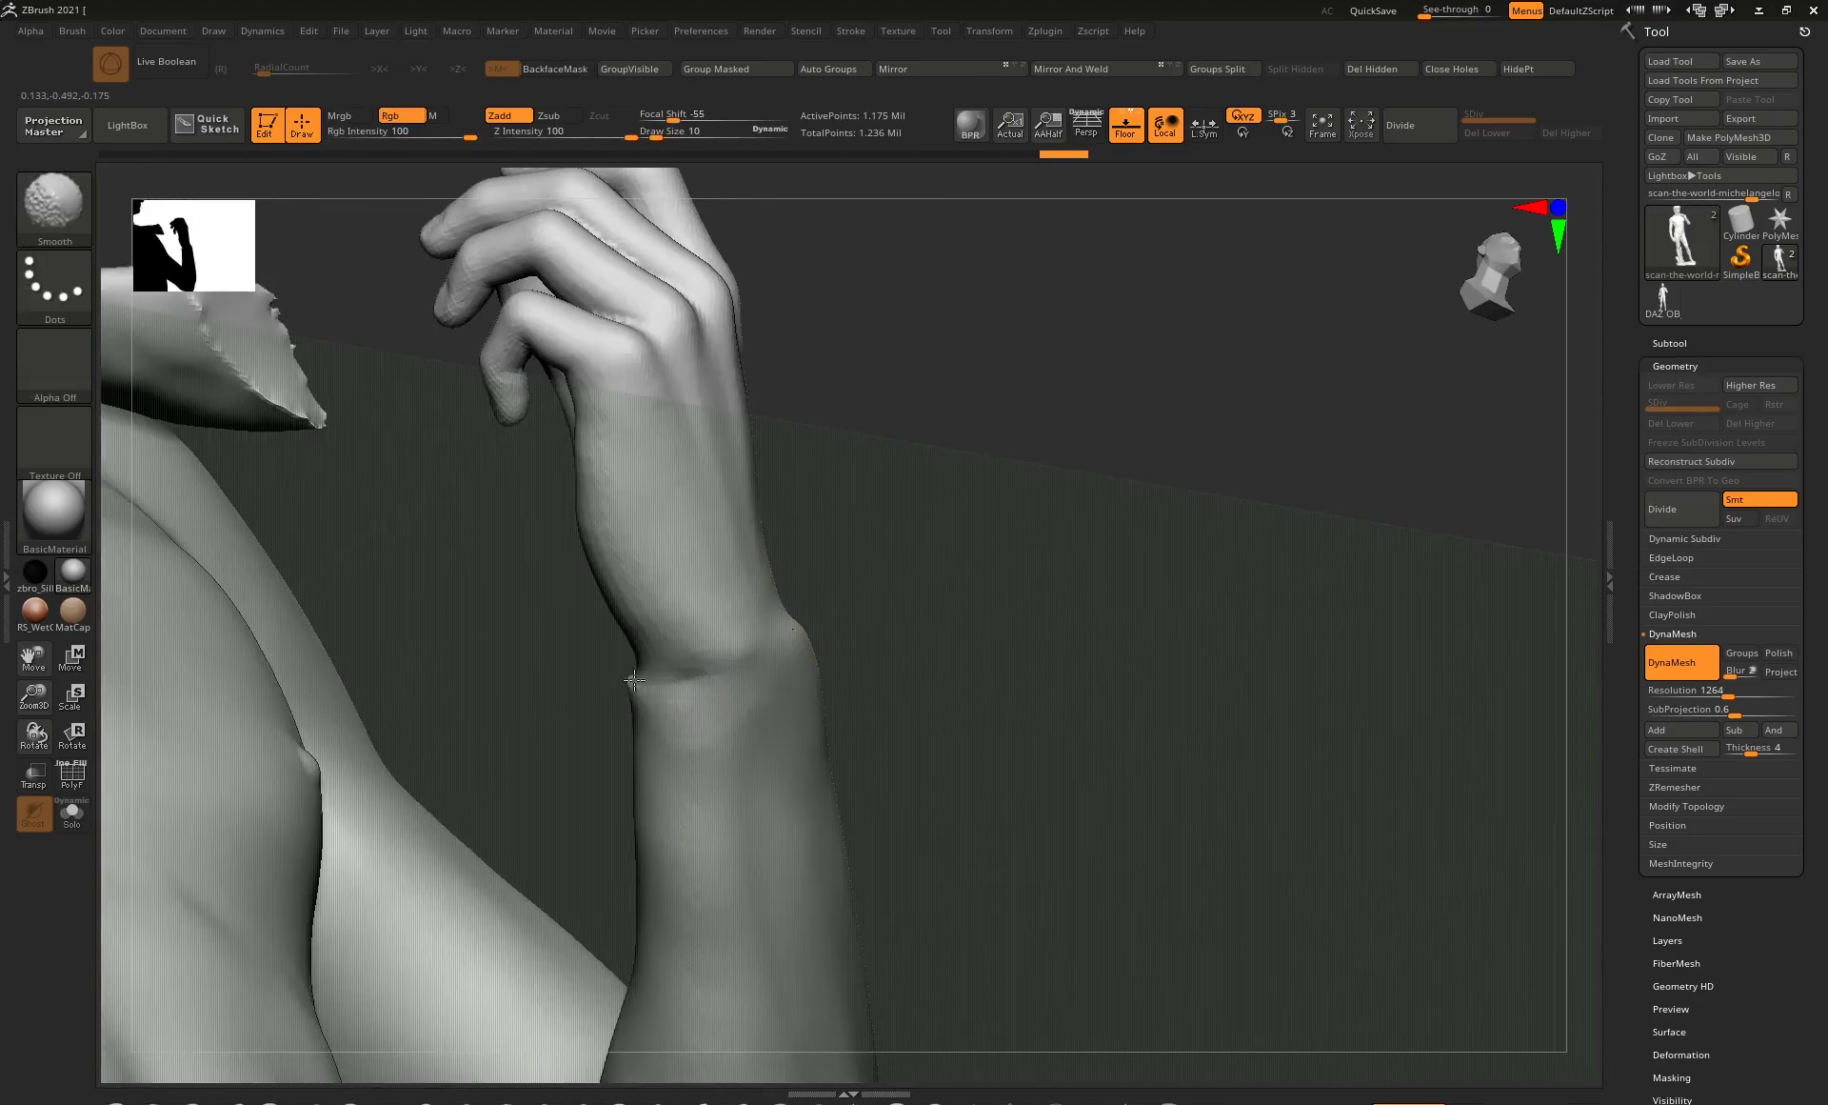
Smooth away the remaining jagged seam on the inner side of the wrist using the ClayBuildup and Smooth brushes.
key(b)
key(c)
key(b)
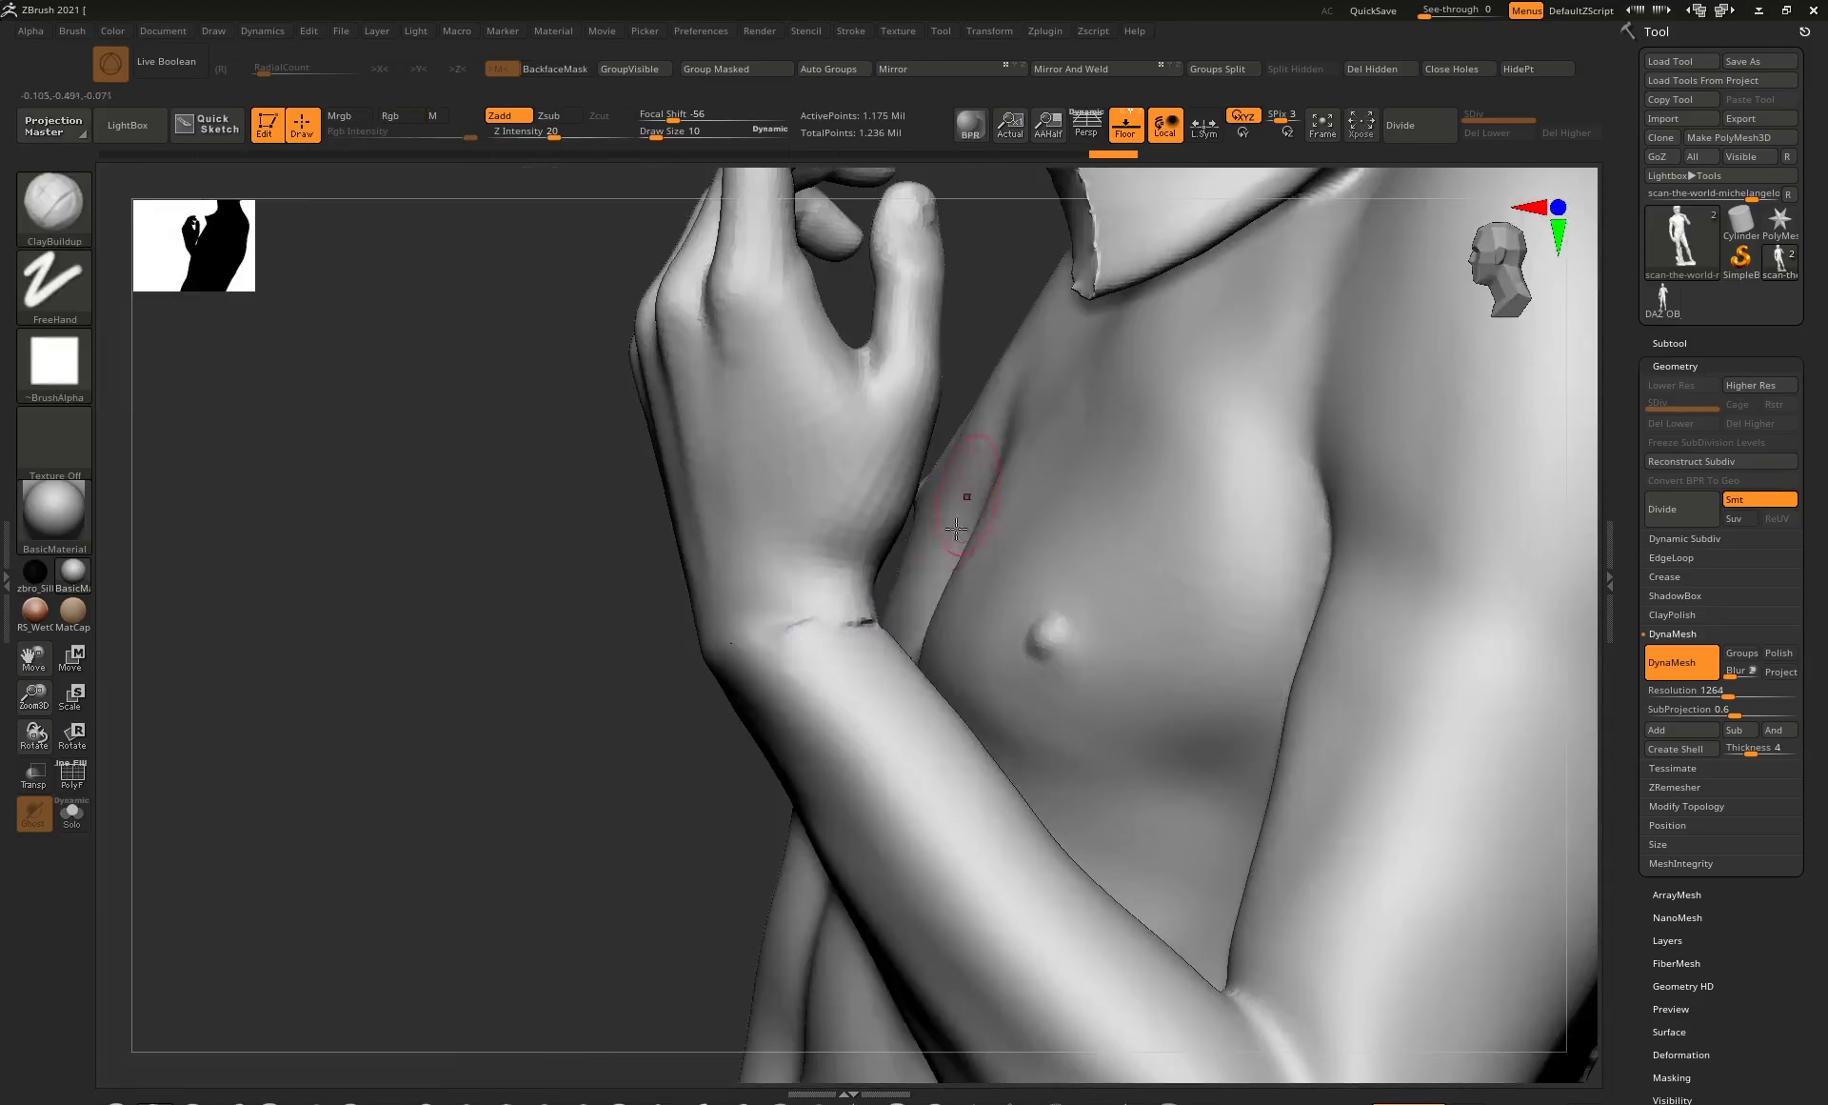
key(shift)
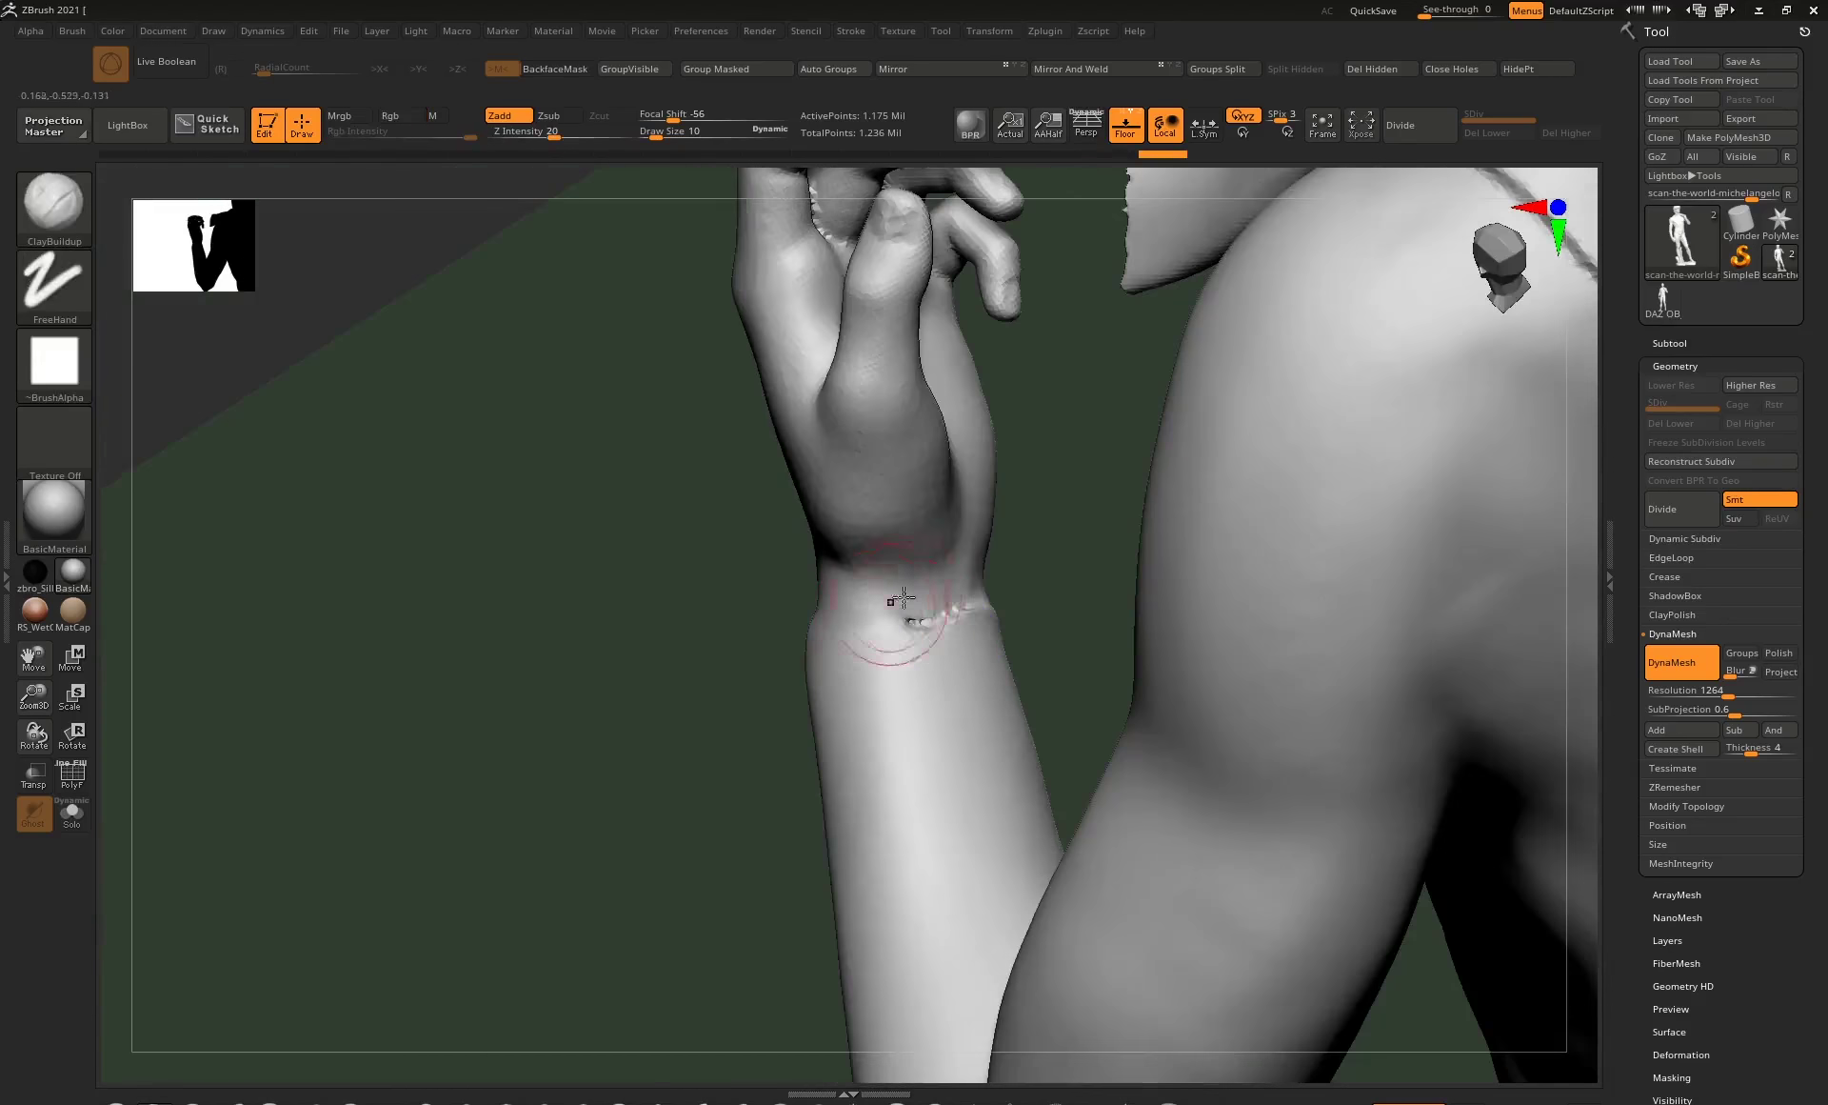
key(shift)
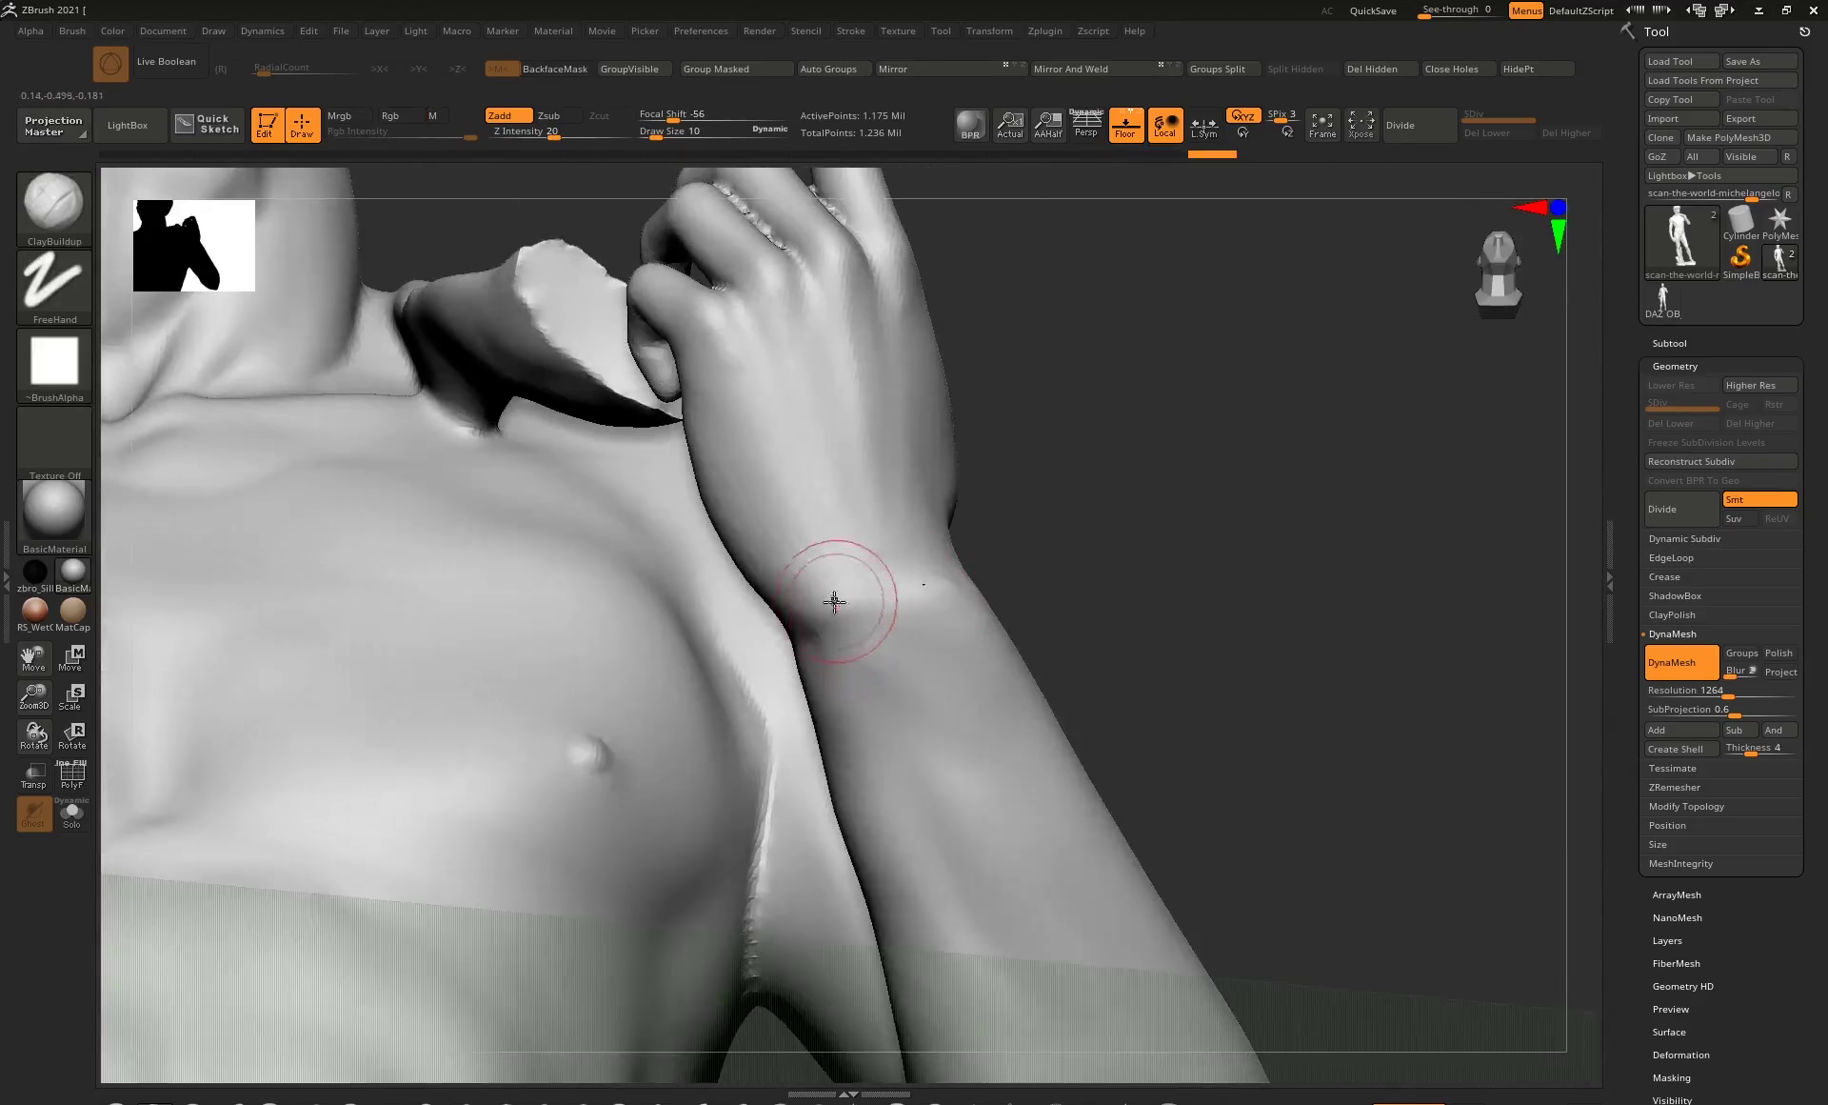
mouse_move(834, 602)
mouse_down()
mouse_move(909, 743)
mouse_move(812, 575)
mouse_move(829, 576)
mouse_move(929, 961)
mouse_move(830, 599)
mouse_move(834, 545)
mouse_up()
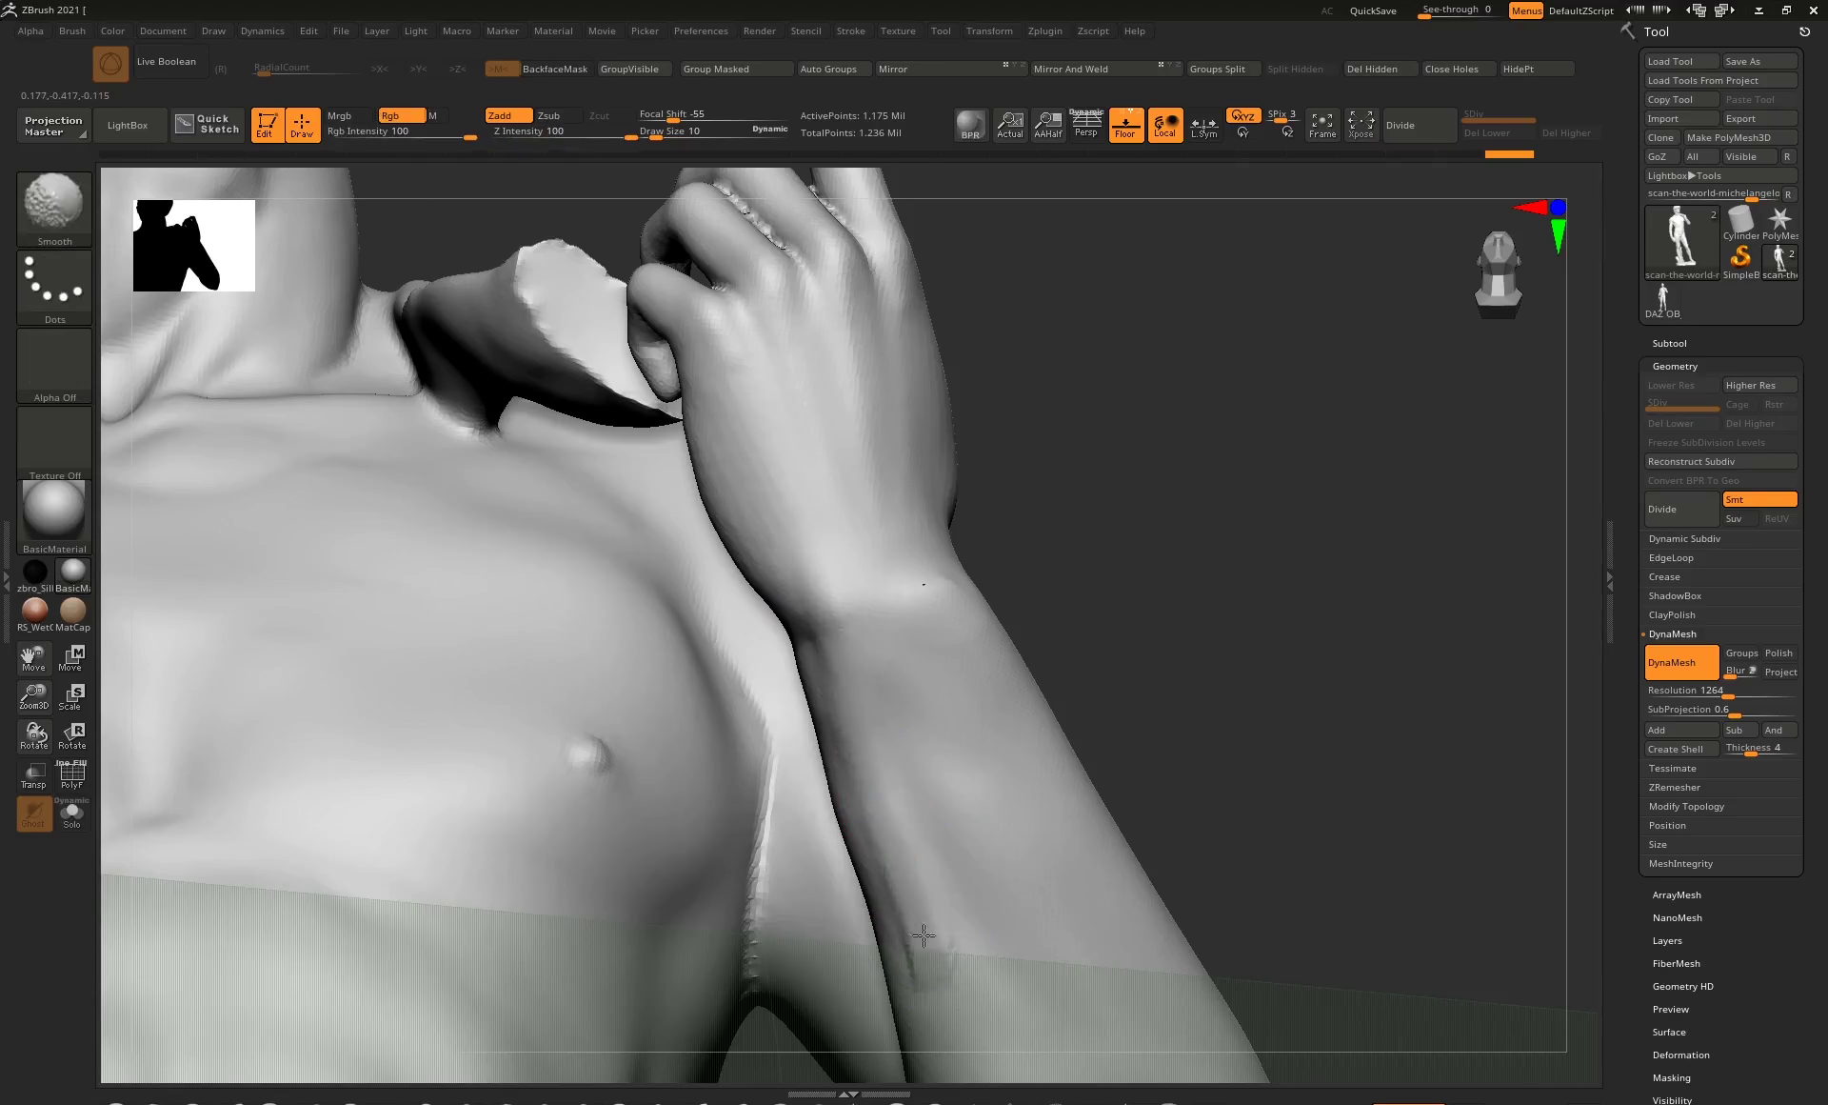
Refine the wrist with ClayBuildup and smoothing strokes so the hand blends into the forearm.
mouse_move(1146, 543)
mouse_down()
mouse_move(1095, 502)
mouse_move(1139, 628)
mouse_move(1110, 575)
mouse_move(1104, 595)
mouse_move(962, 465)
mouse_move(886, 704)
mouse_up()
drag(1144, 540, 852, 769)
mouse_move(1025, 506)
mouse_down()
mouse_move(1073, 486)
mouse_move(1066, 510)
mouse_move(894, 613)
mouse_up()
key(shift)
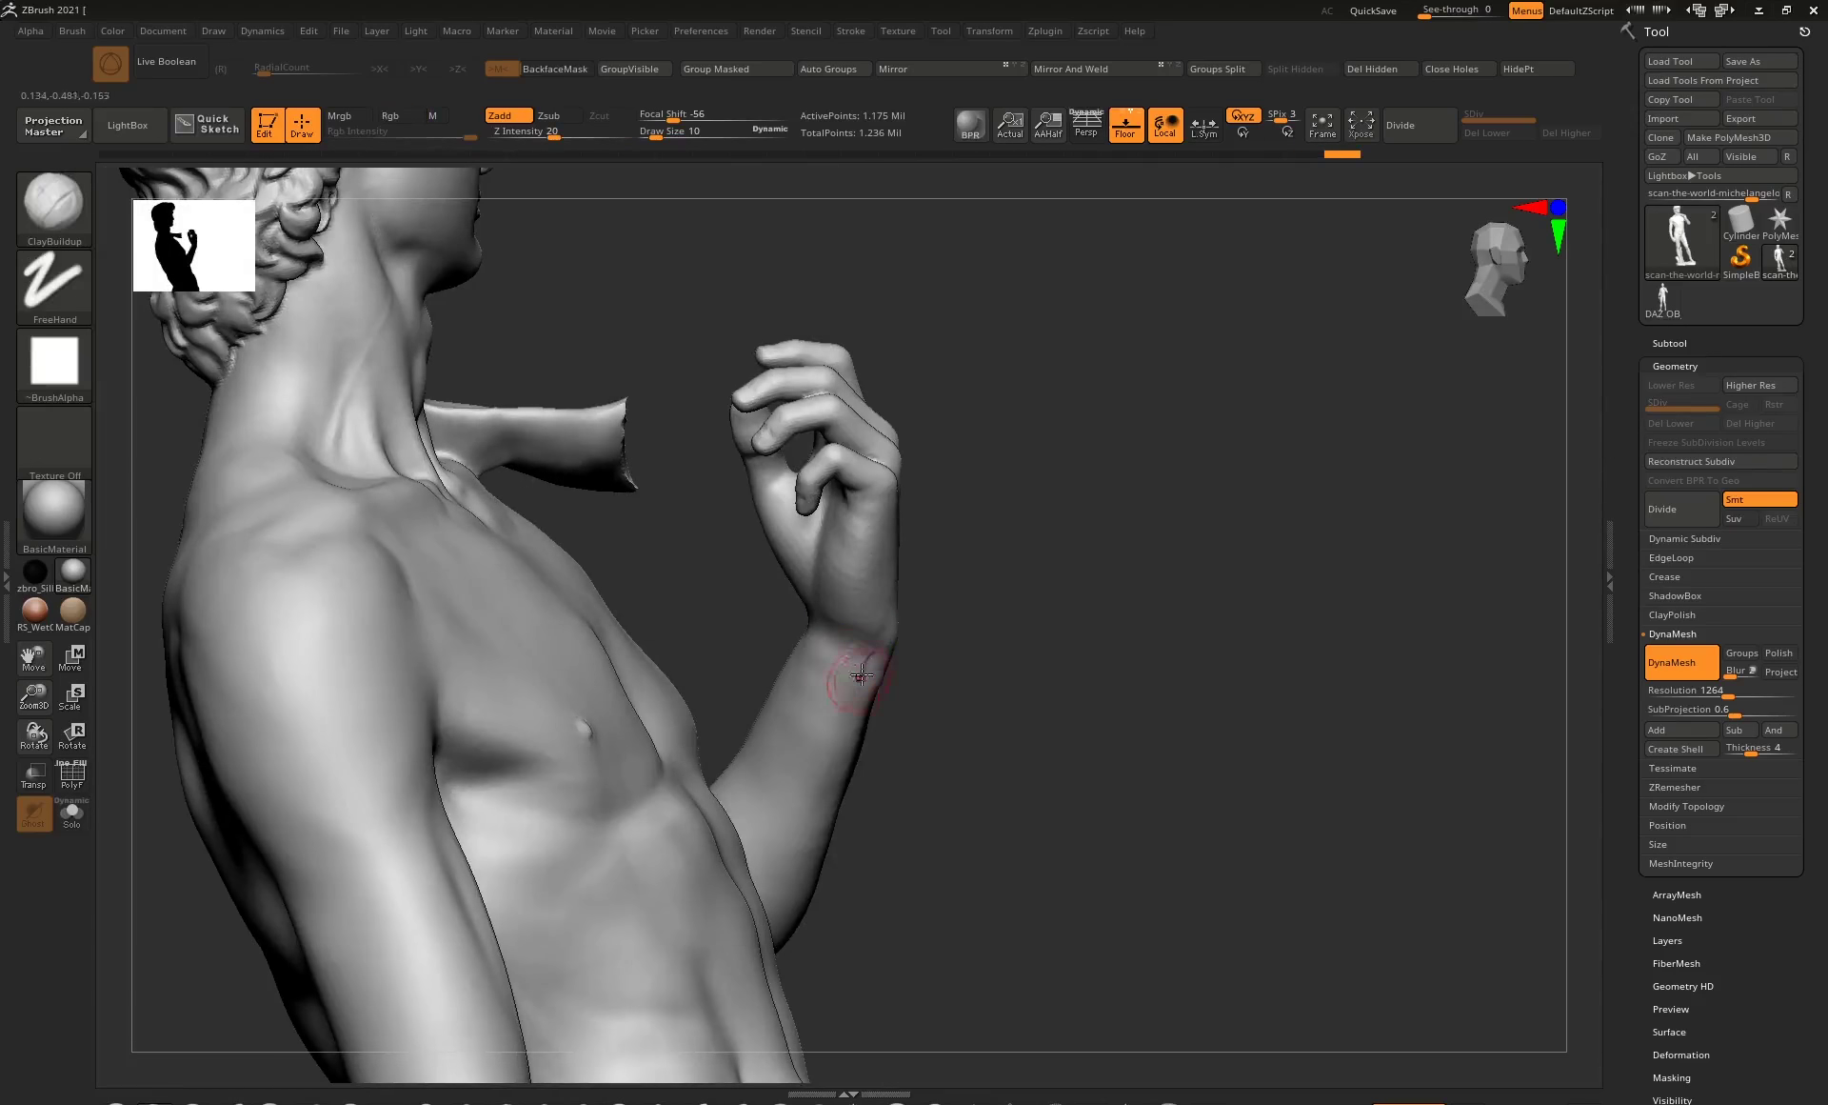
key(shift)
Examine the rough ridges between the fingers and the fit of the hand on the statue from several angles.
mouse_move(1000, 555)
mouse_down()
mouse_move(1070, 543)
mouse_move(929, 537)
mouse_move(1077, 473)
mouse_move(1086, 511)
mouse_move(1061, 441)
mouse_move(848, 454)
mouse_move(1003, 443)
mouse_move(960, 444)
mouse_up()
ctrl+right_drag(960, 444, 780, 481)
drag(865, 569, 789, 491)
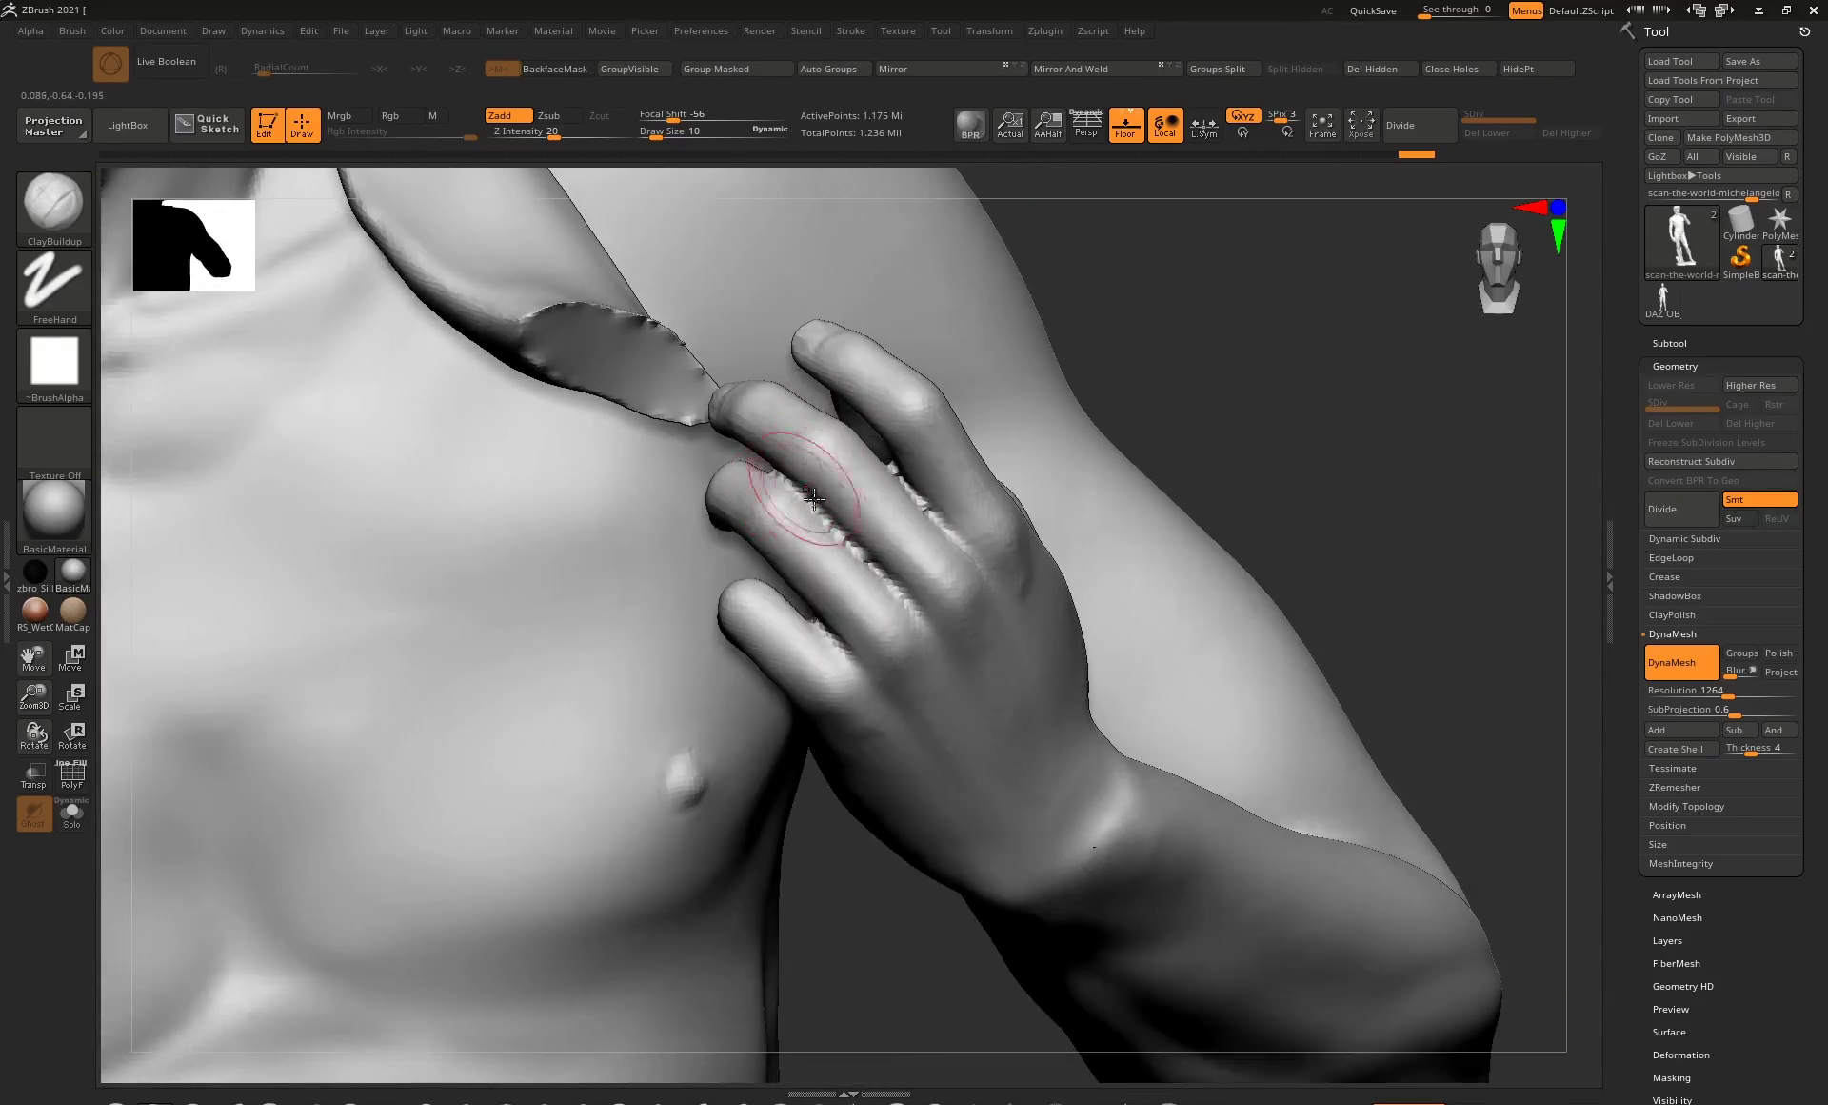
right_drag(807, 517, 816, 567)
alt+right_drag(814, 466, 1019, 472)
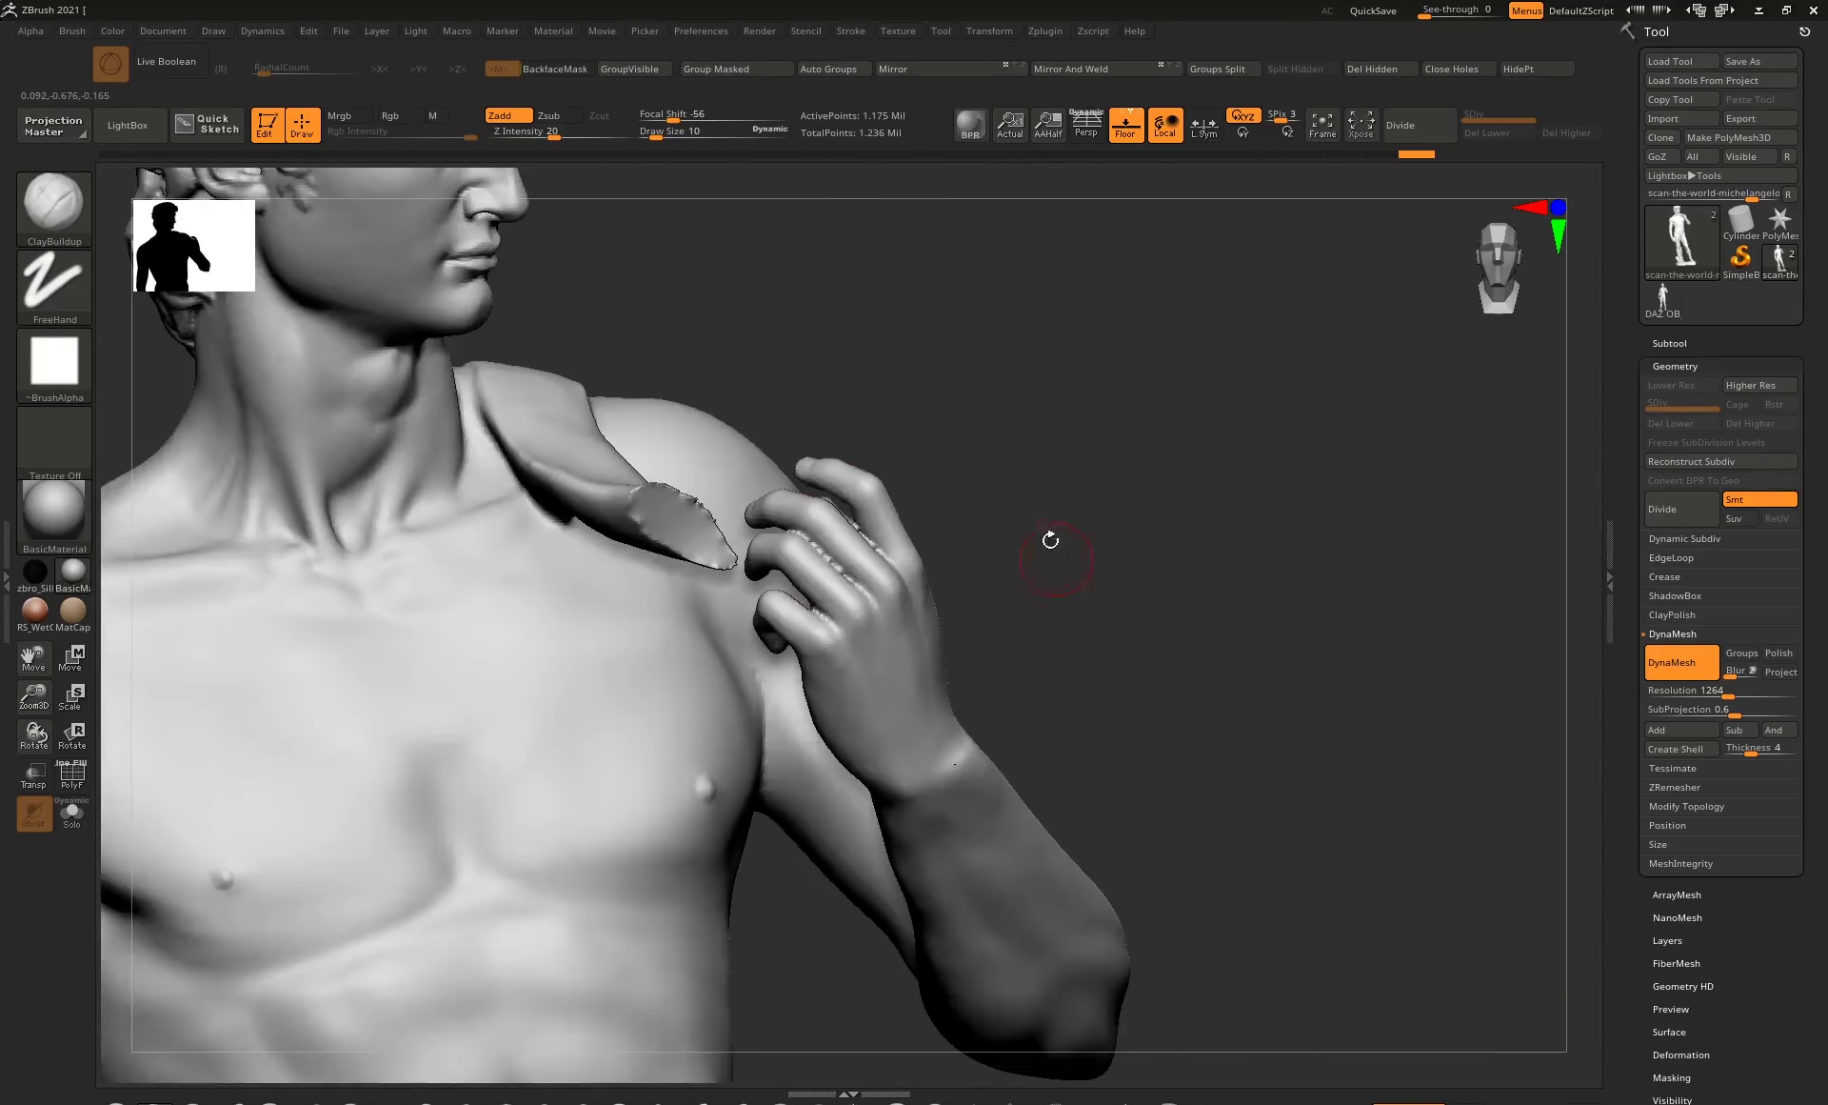
ctrl+right_drag(1049, 538, 1002, 514)
drag(1003, 514, 963, 409)
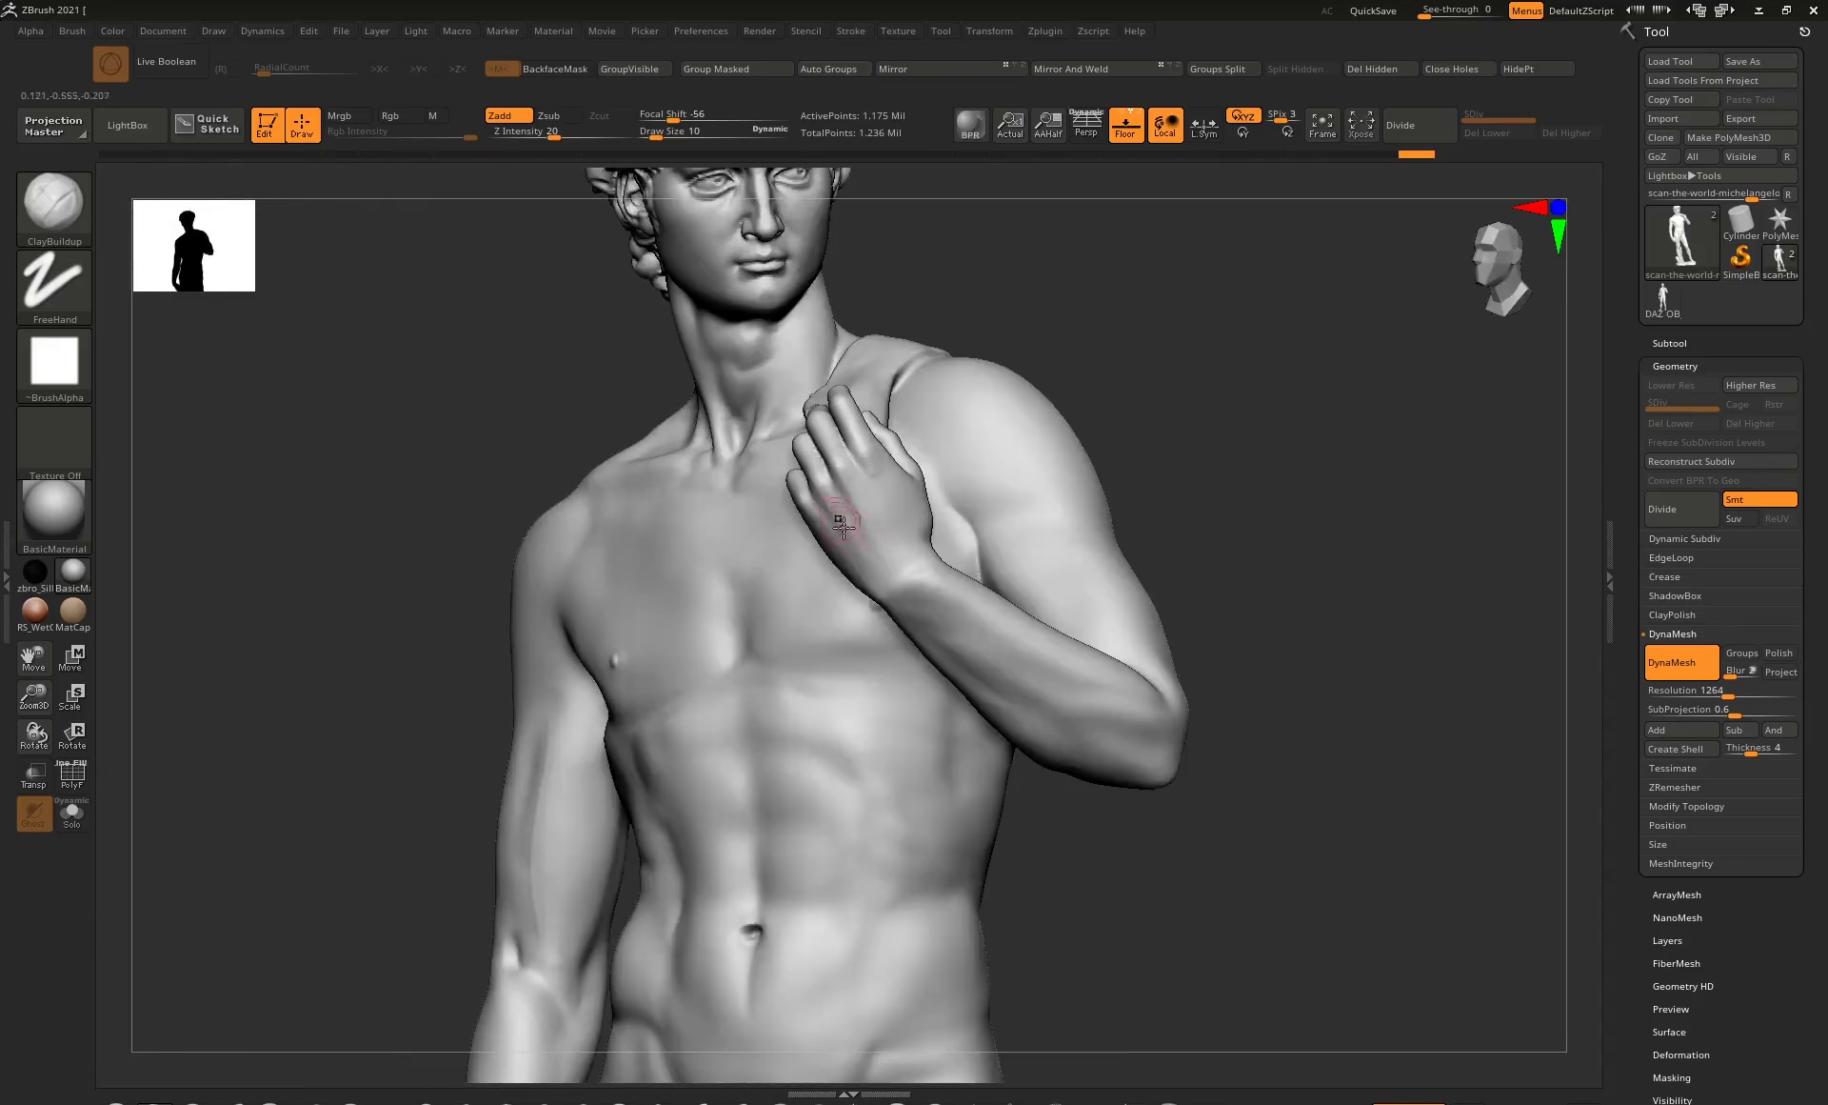
drag(1118, 346, 898, 510)
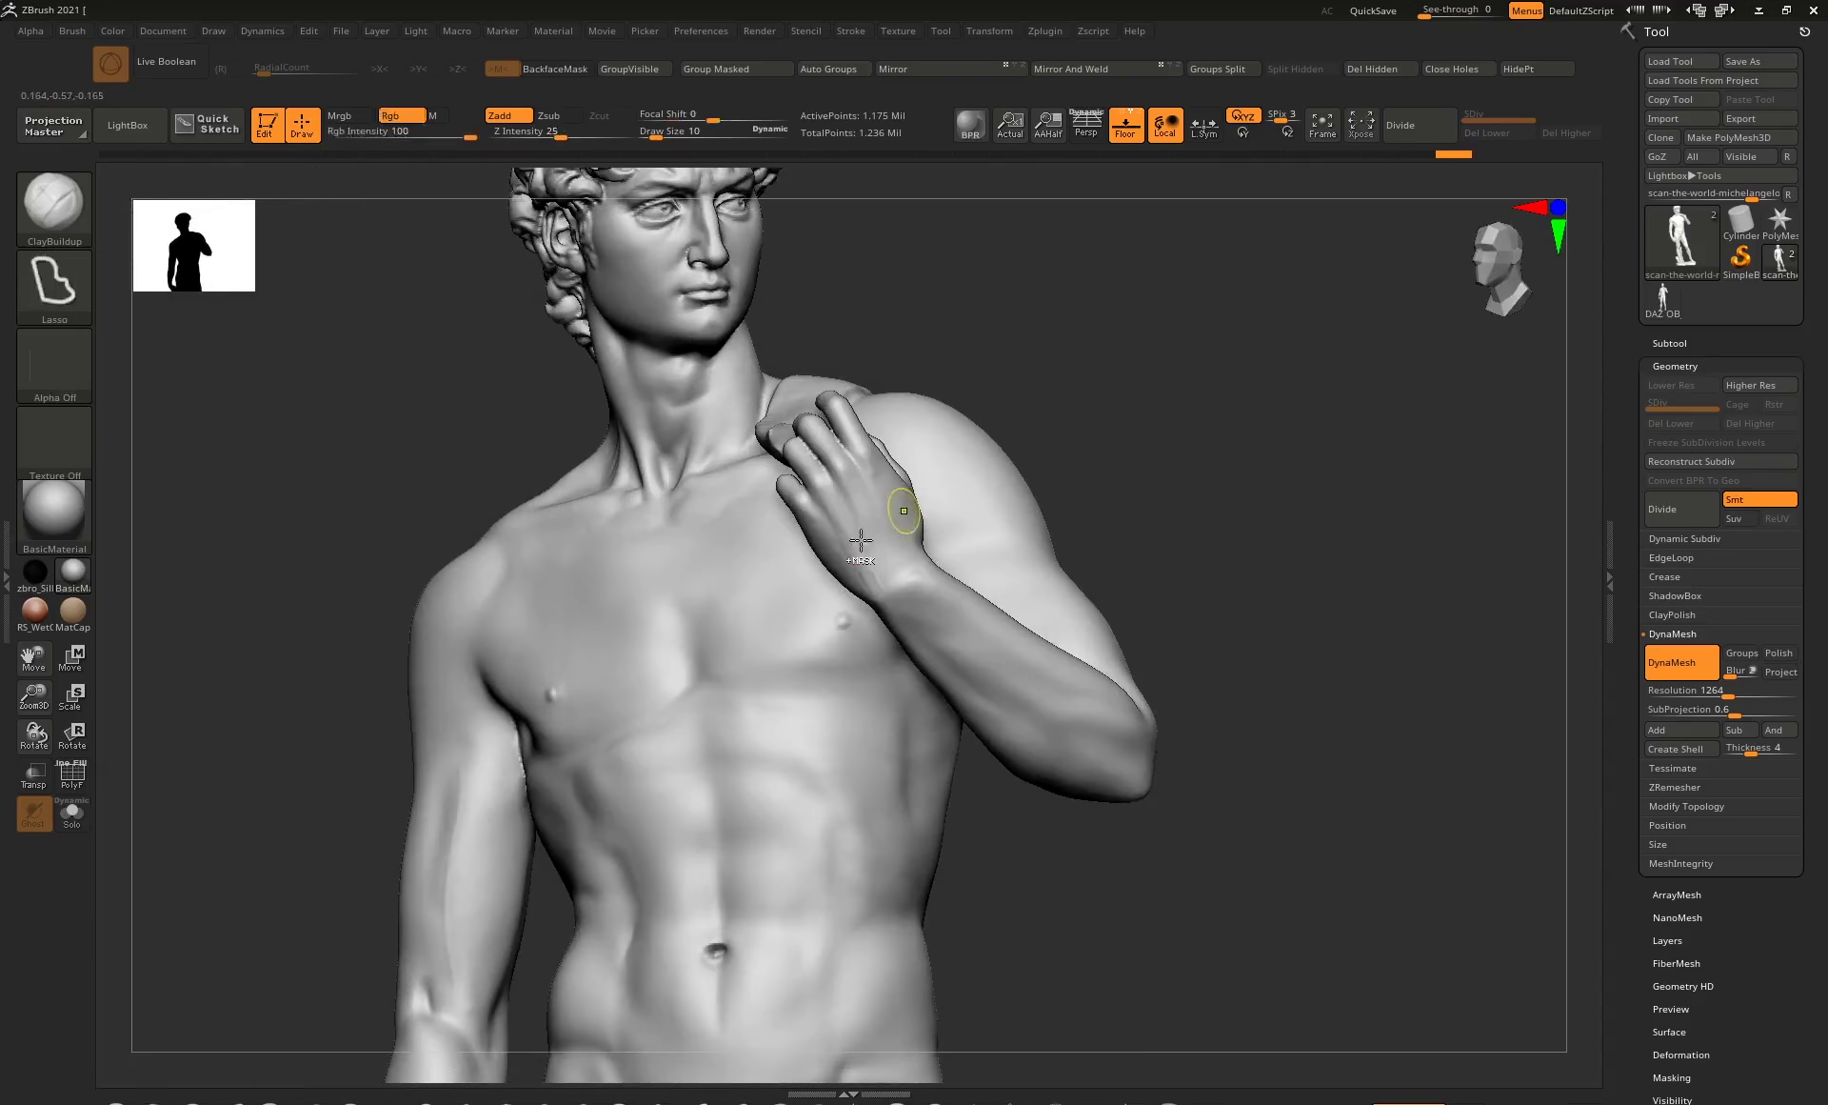
Smooth the hand and wrist transition further, checking the raised arm against the whole statue from the front and sides.
key(shift)
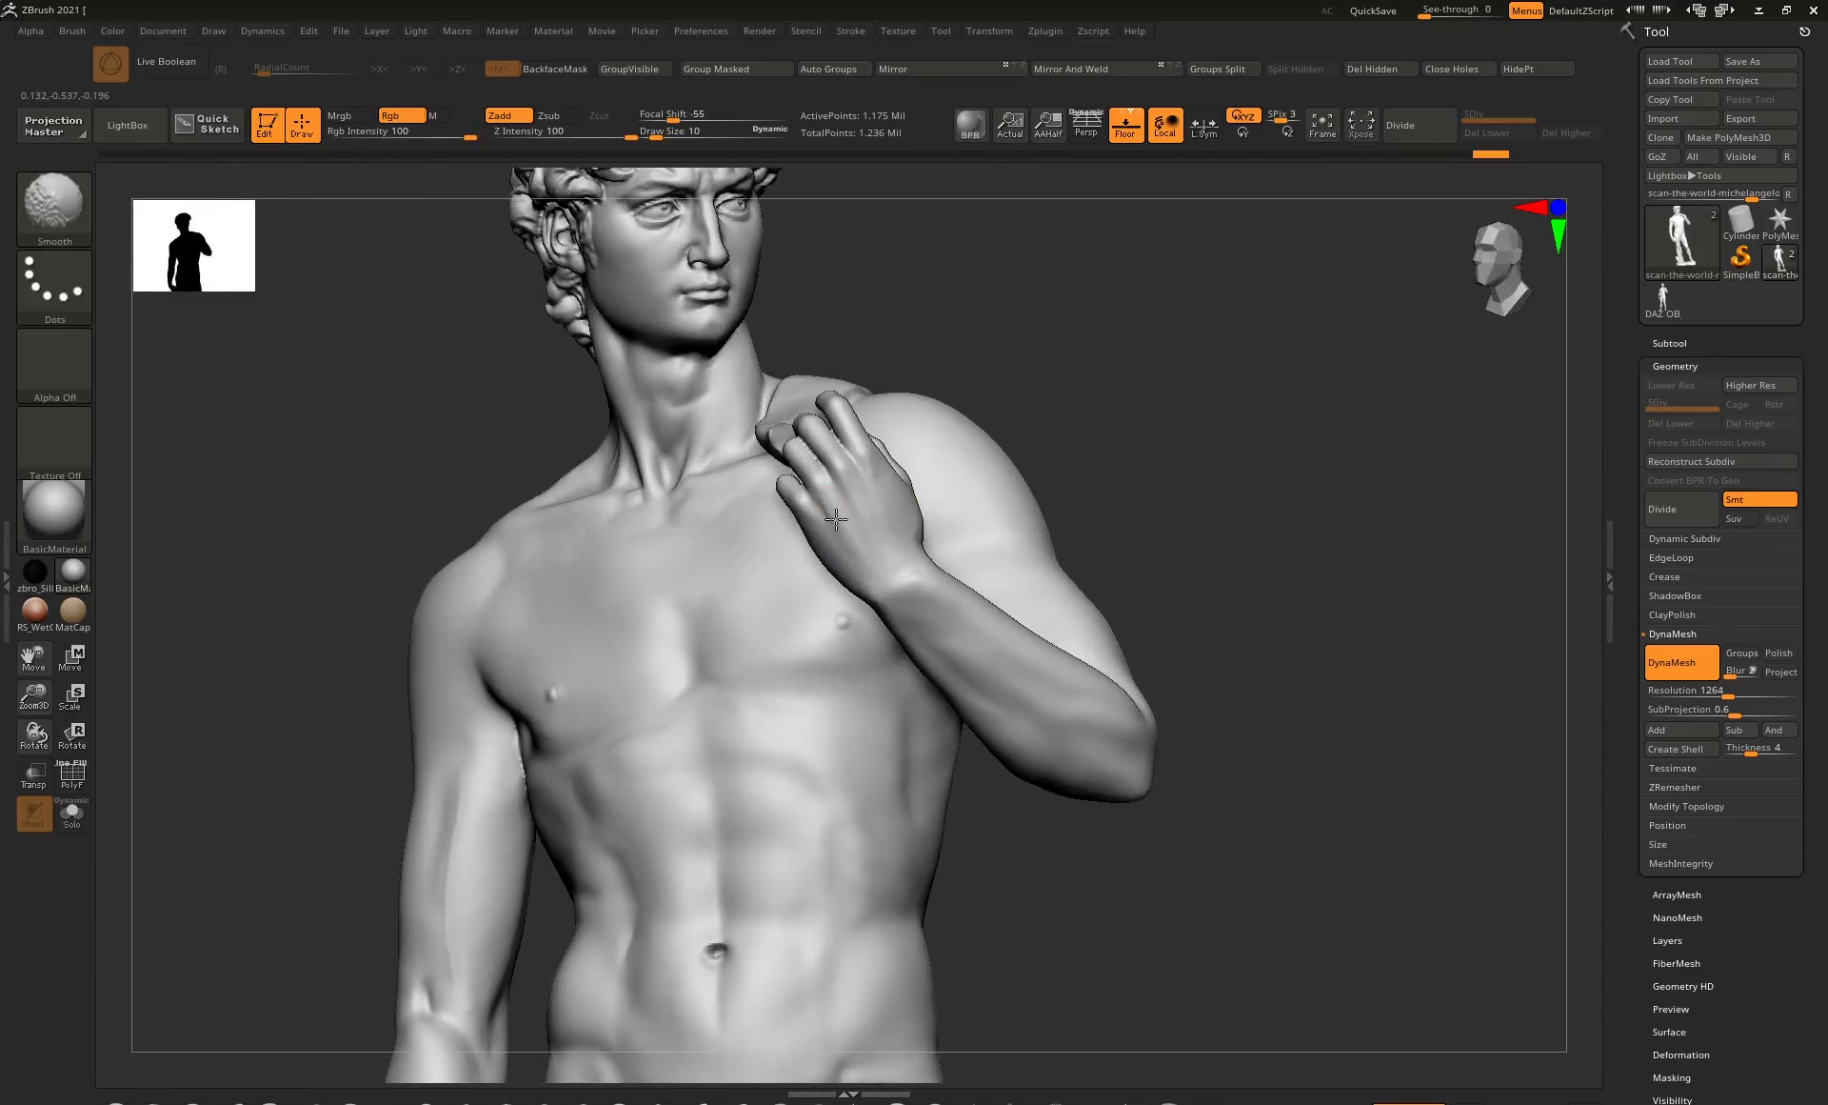
drag(1010, 419, 1266, 340)
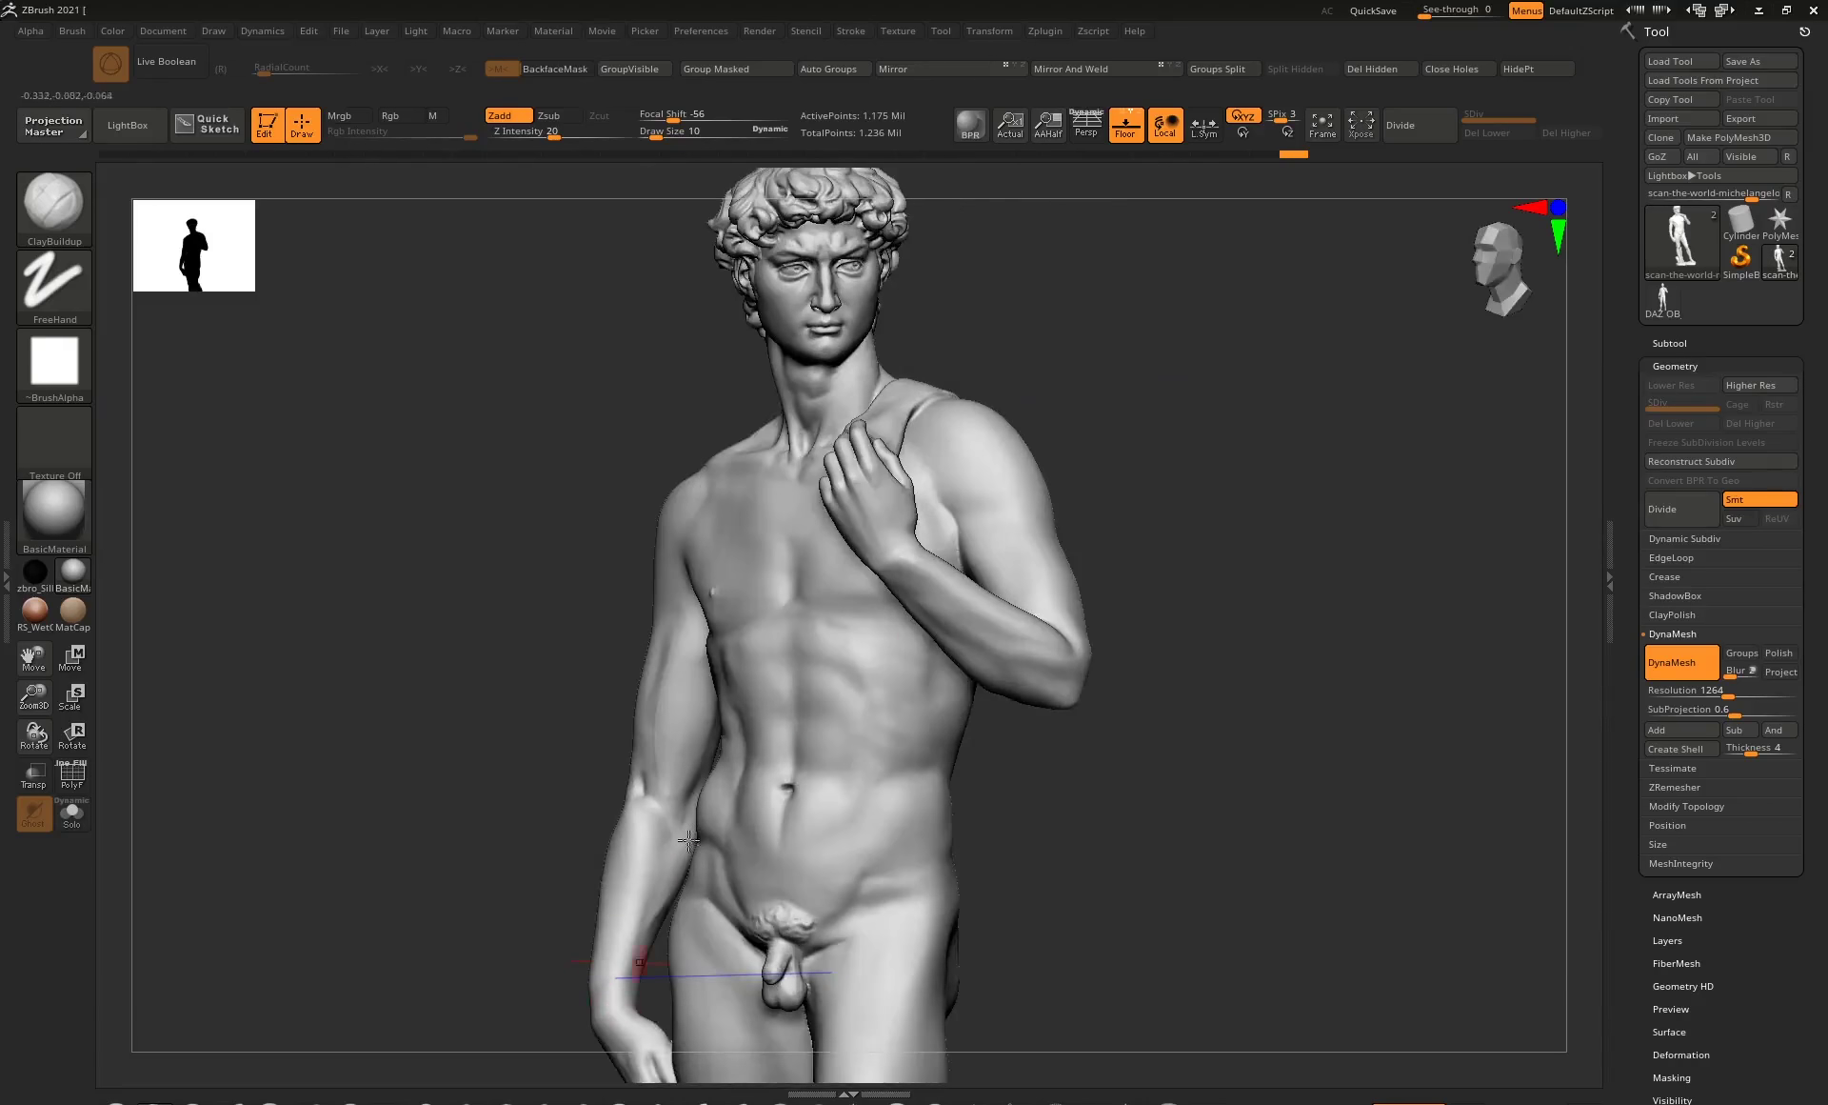
mouse_move(1103, 403)
mouse_down()
mouse_move(714, 524)
mouse_move(739, 490)
mouse_move(1013, 448)
mouse_move(894, 598)
mouse_up()
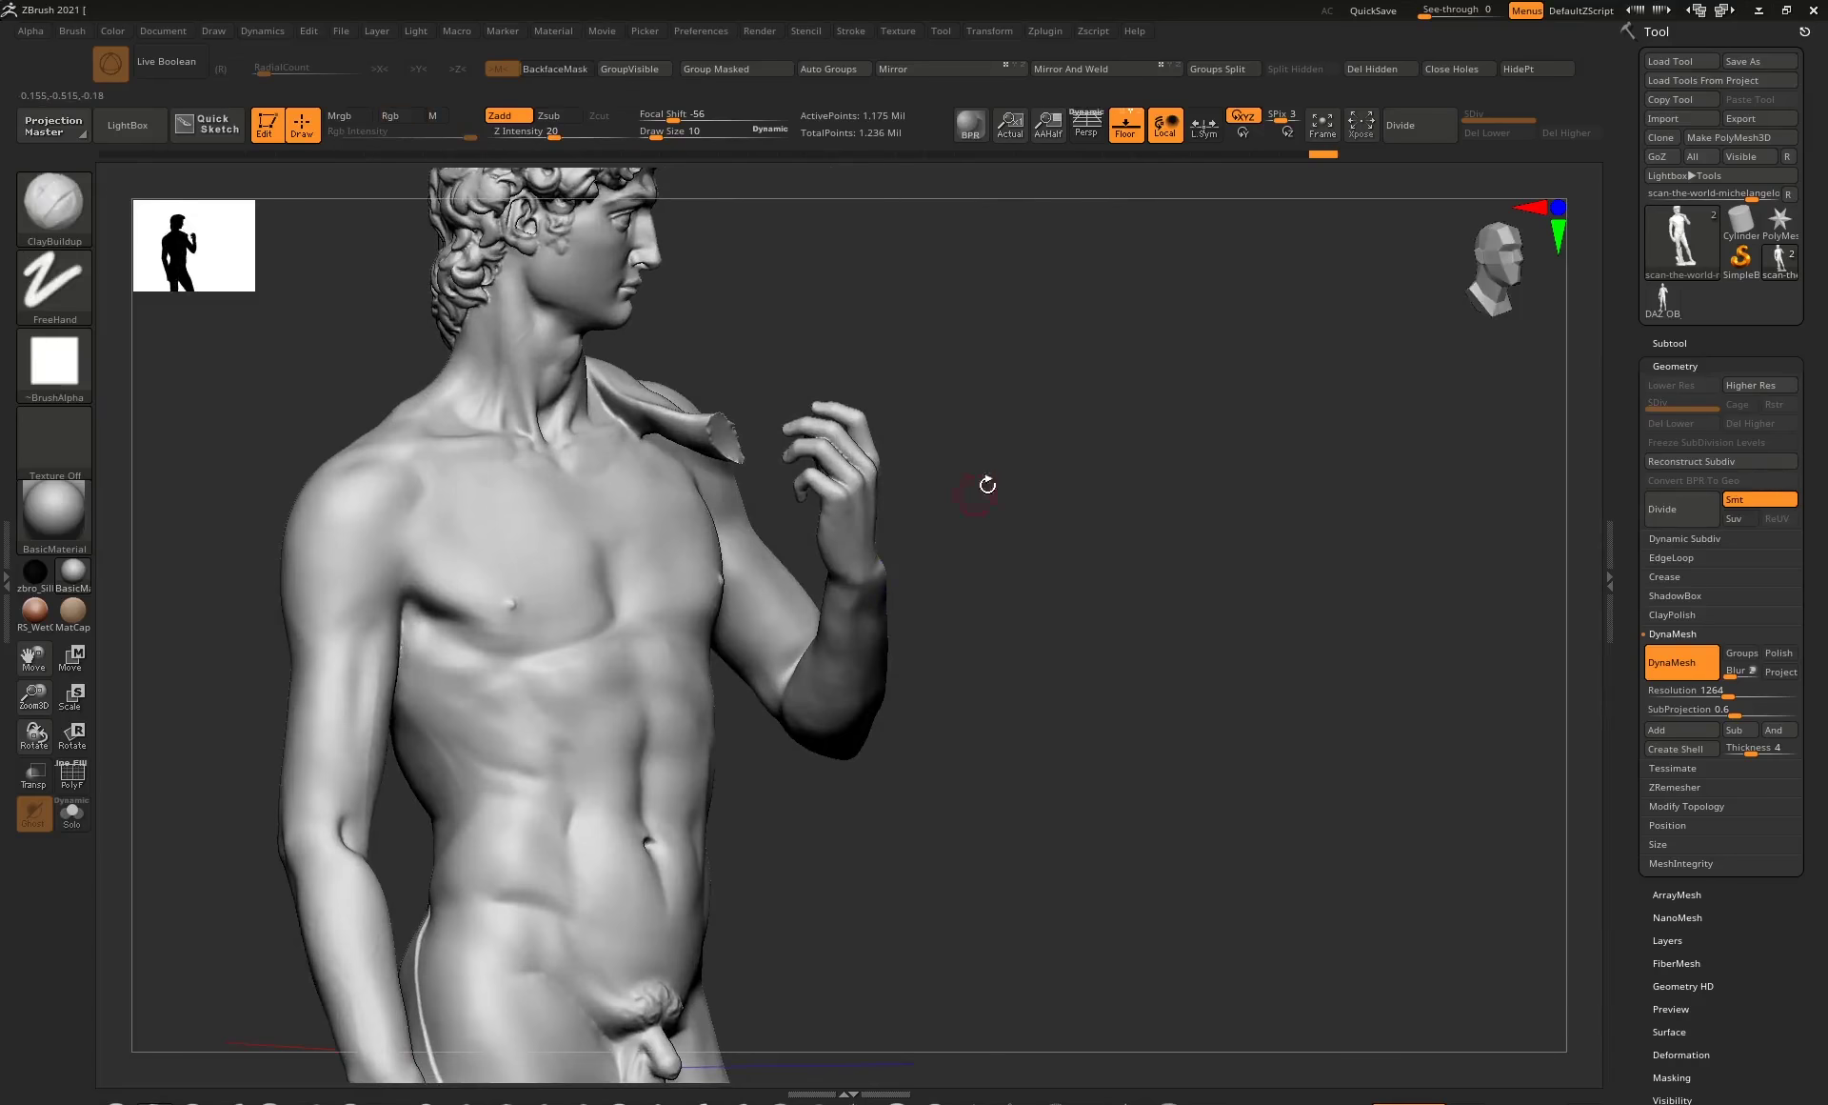
mouse_move(987, 485)
mouse_down()
mouse_move(975, 452)
mouse_move(1045, 450)
mouse_move(857, 473)
mouse_move(759, 527)
mouse_move(780, 624)
mouse_move(791, 604)
mouse_move(886, 600)
mouse_up()
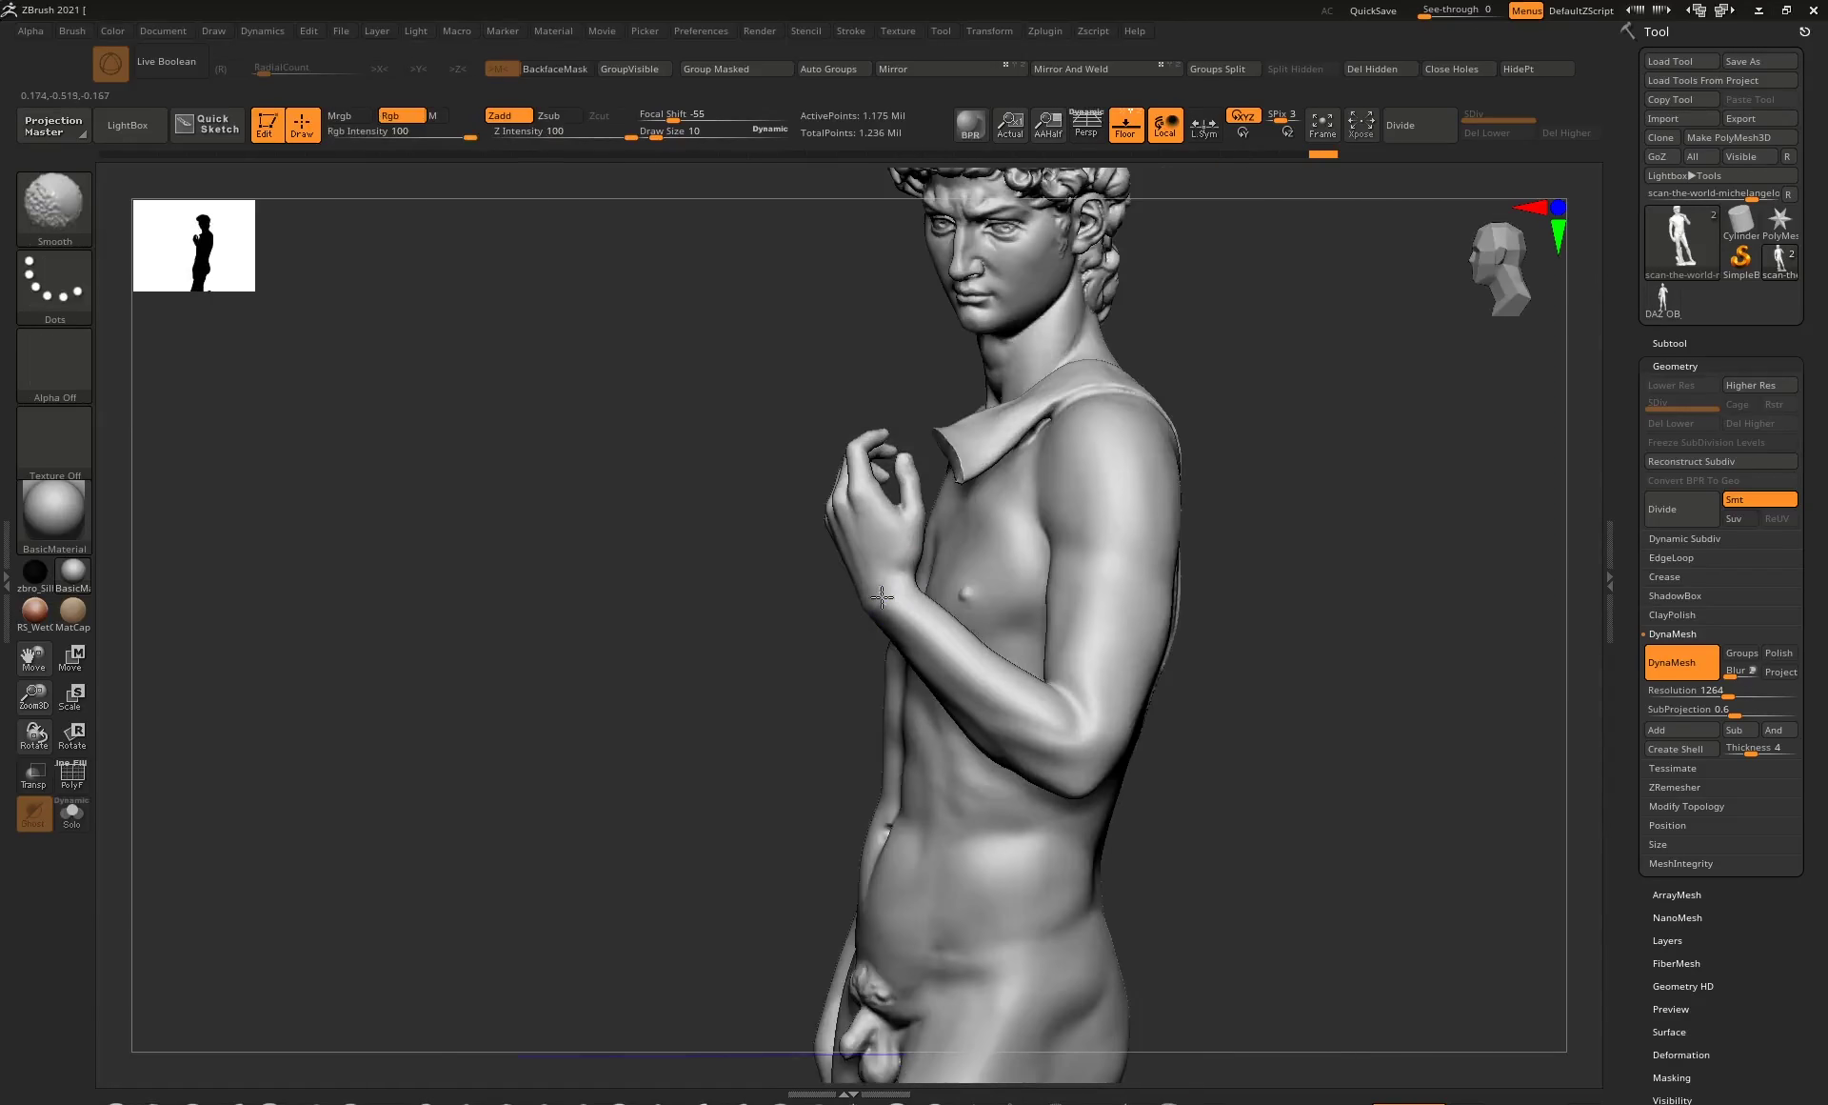
drag(1324, 449, 1094, 477)
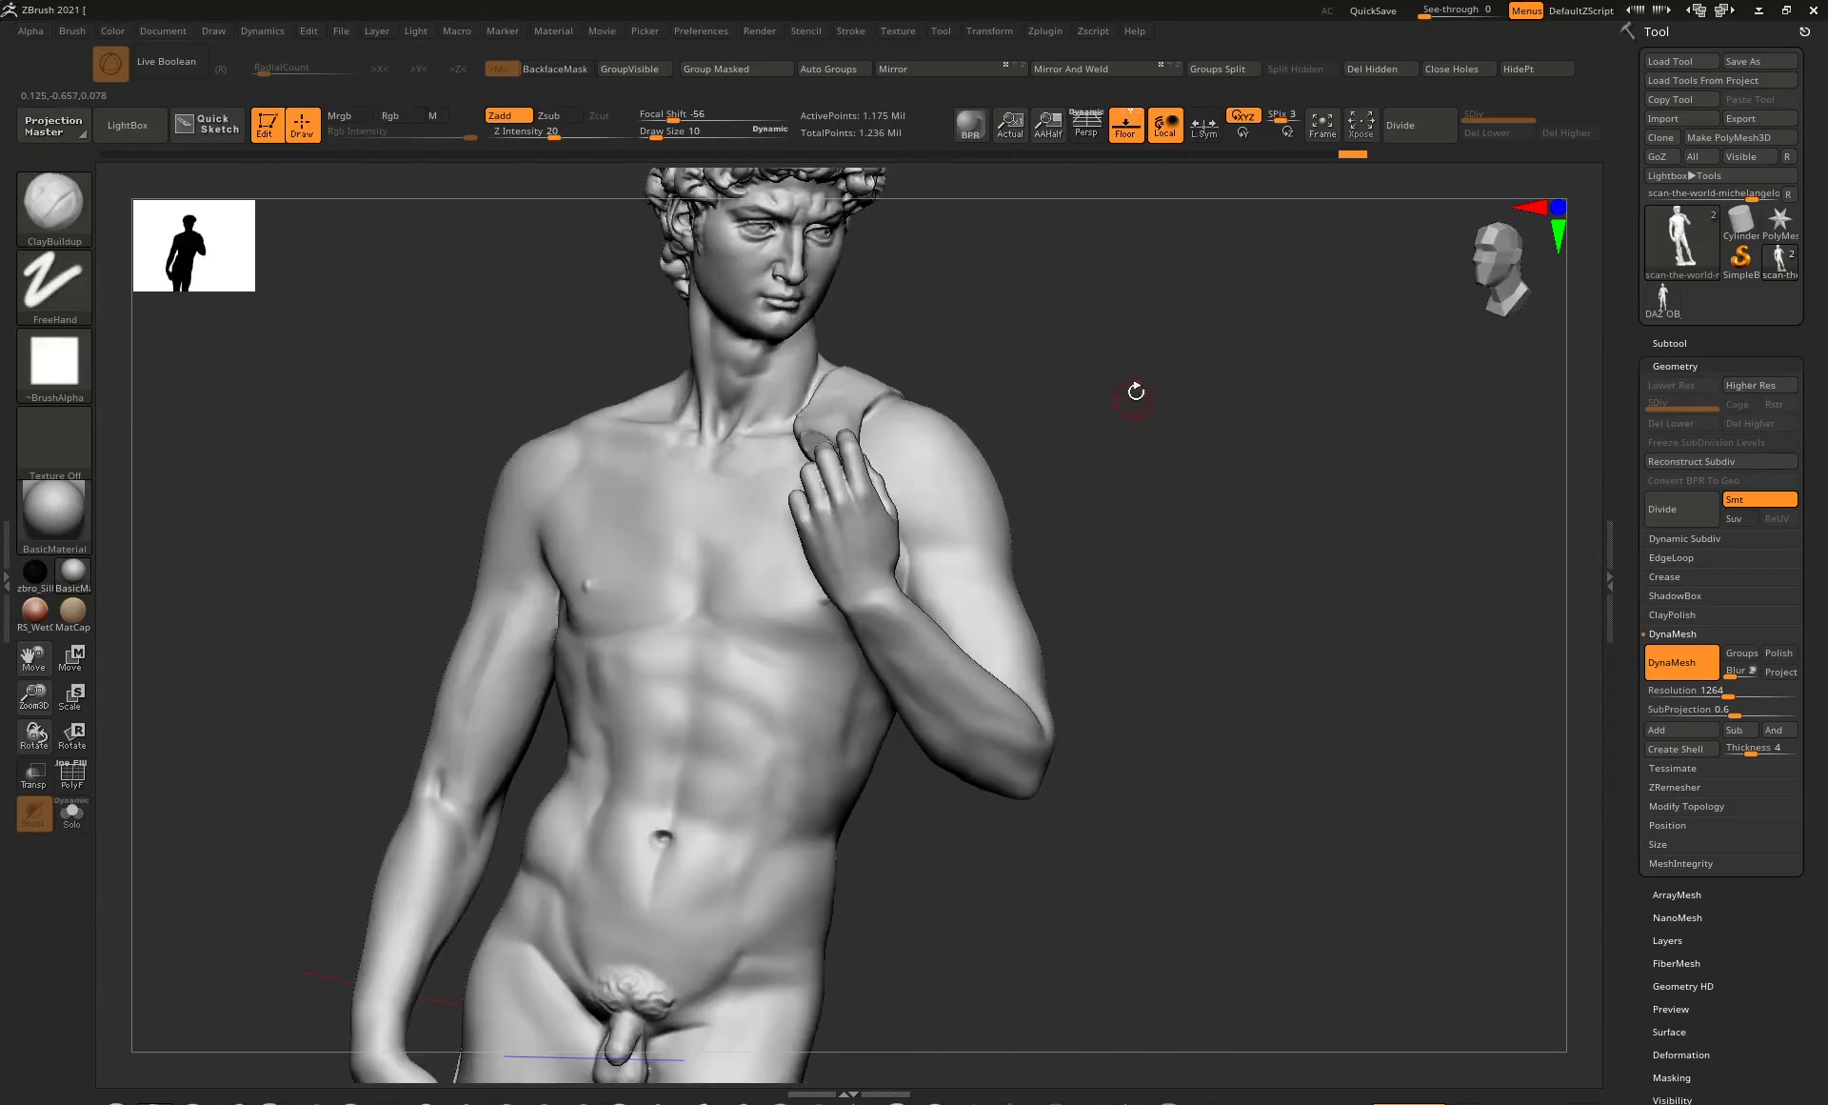
shift+drag(1135, 391, 1077, 447)
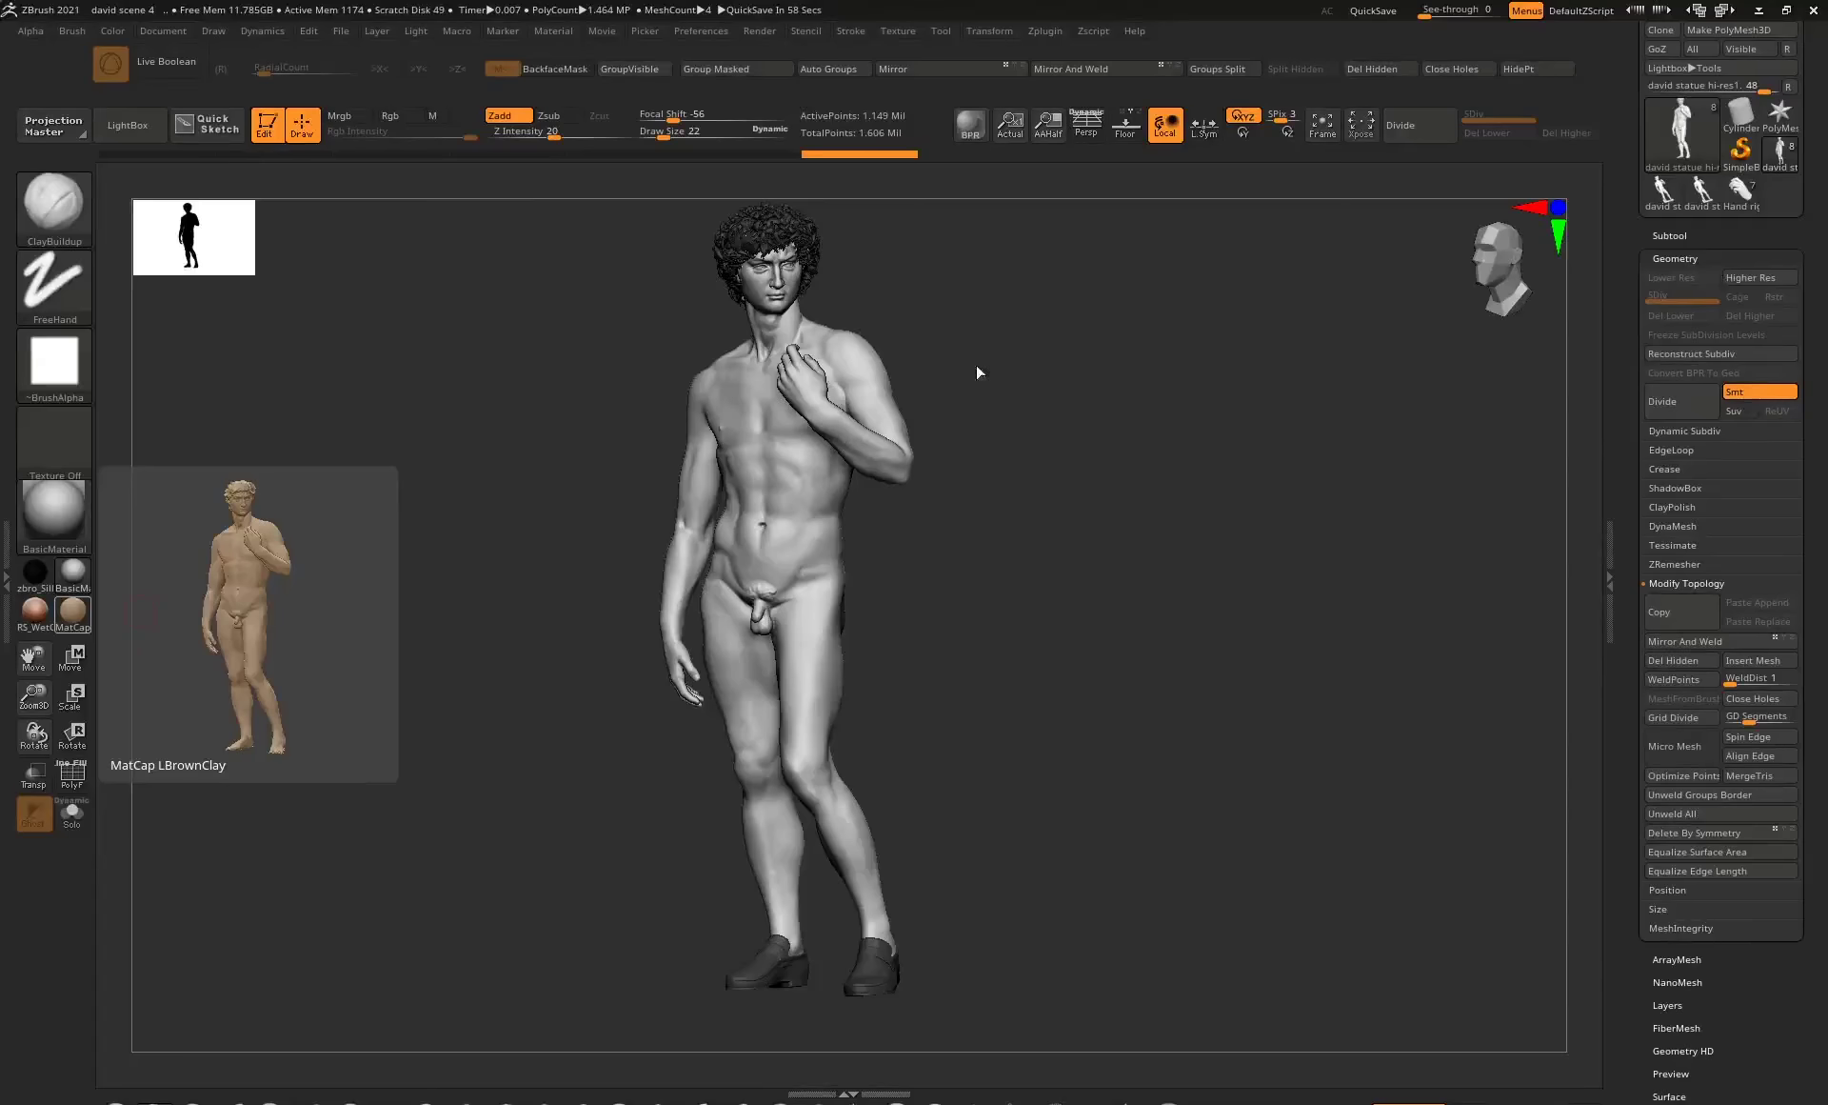
Bring up the Decimation Master options for the hi-res David statue with hair and shoes.
drag(1049, 339, 735, 311)
mouse_move(995, 322)
shift+mouse_down()
mouse_move(1016, 341)
mouse_move(1041, 289)
mouse_move(960, 289)
mouse_move(995, 298)
shift+mouse_up()
scroll(1752, 63, up, 3)
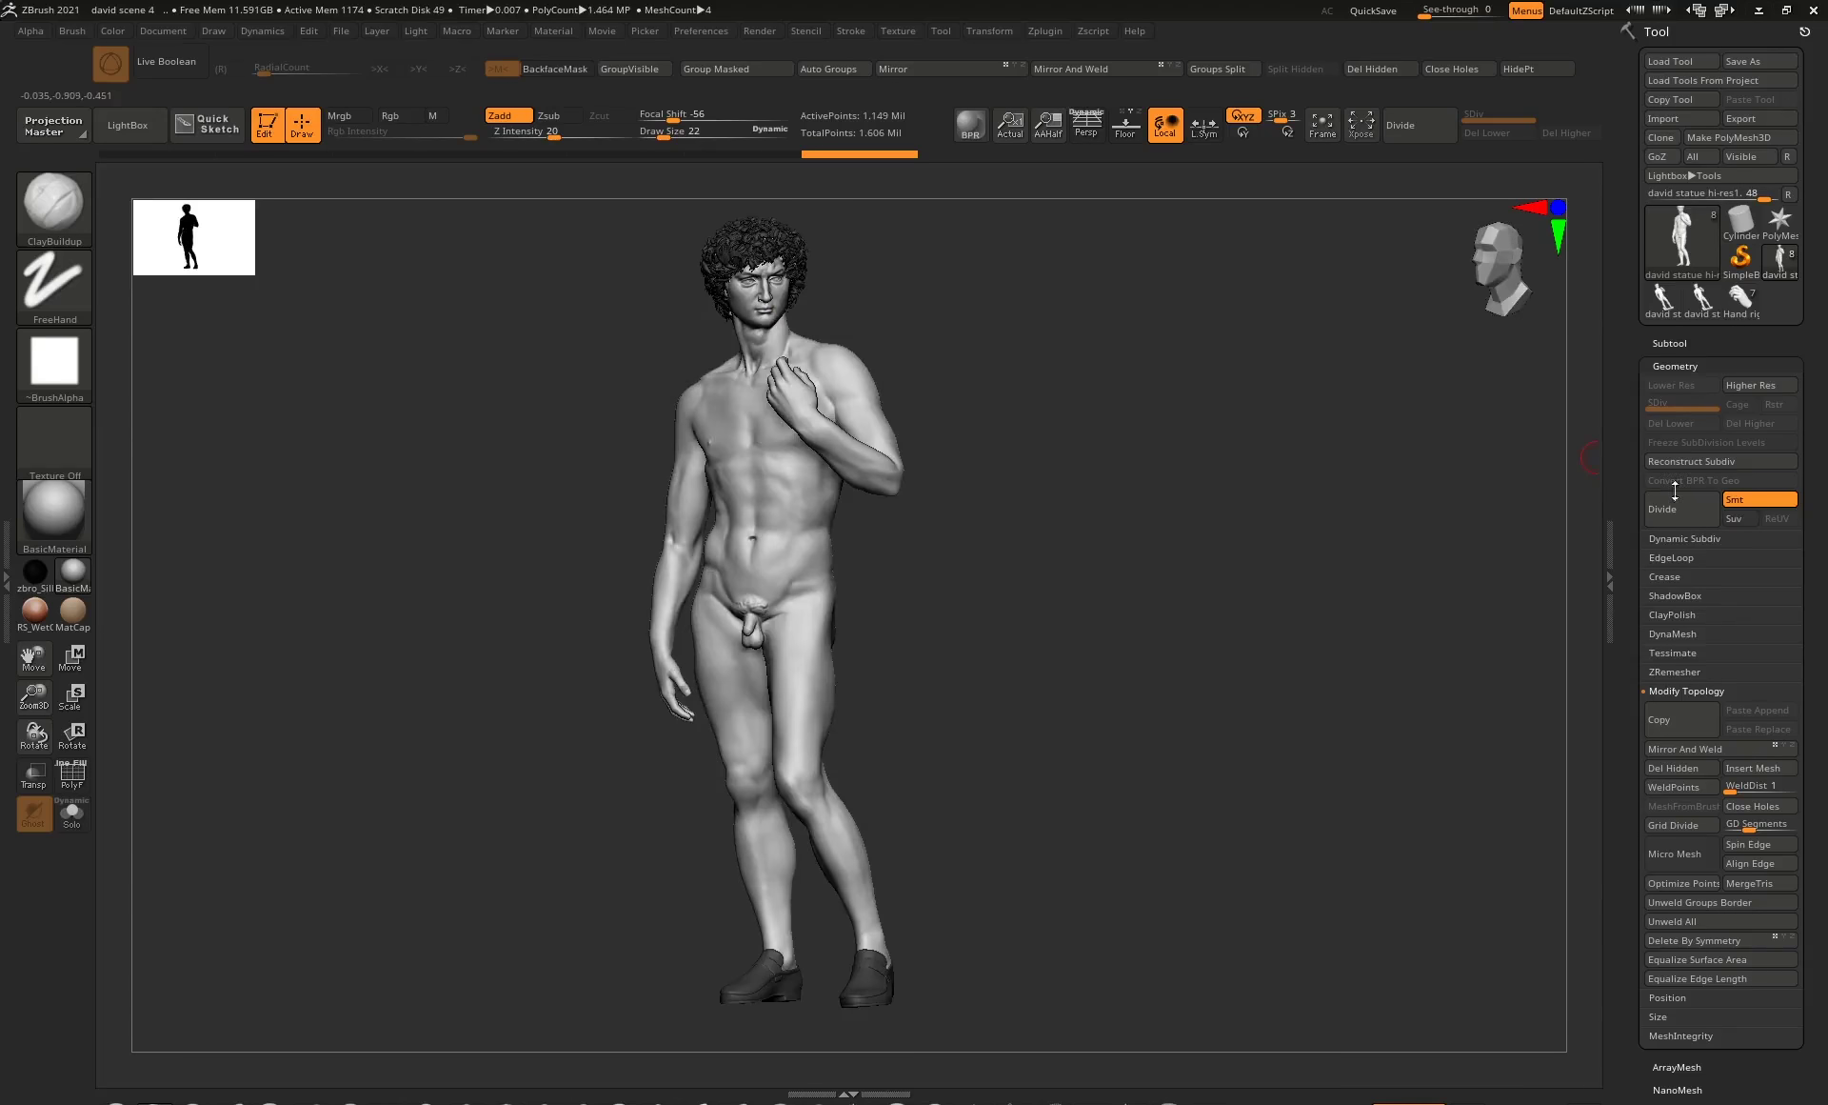
scroll(1820, 595, down, 1)
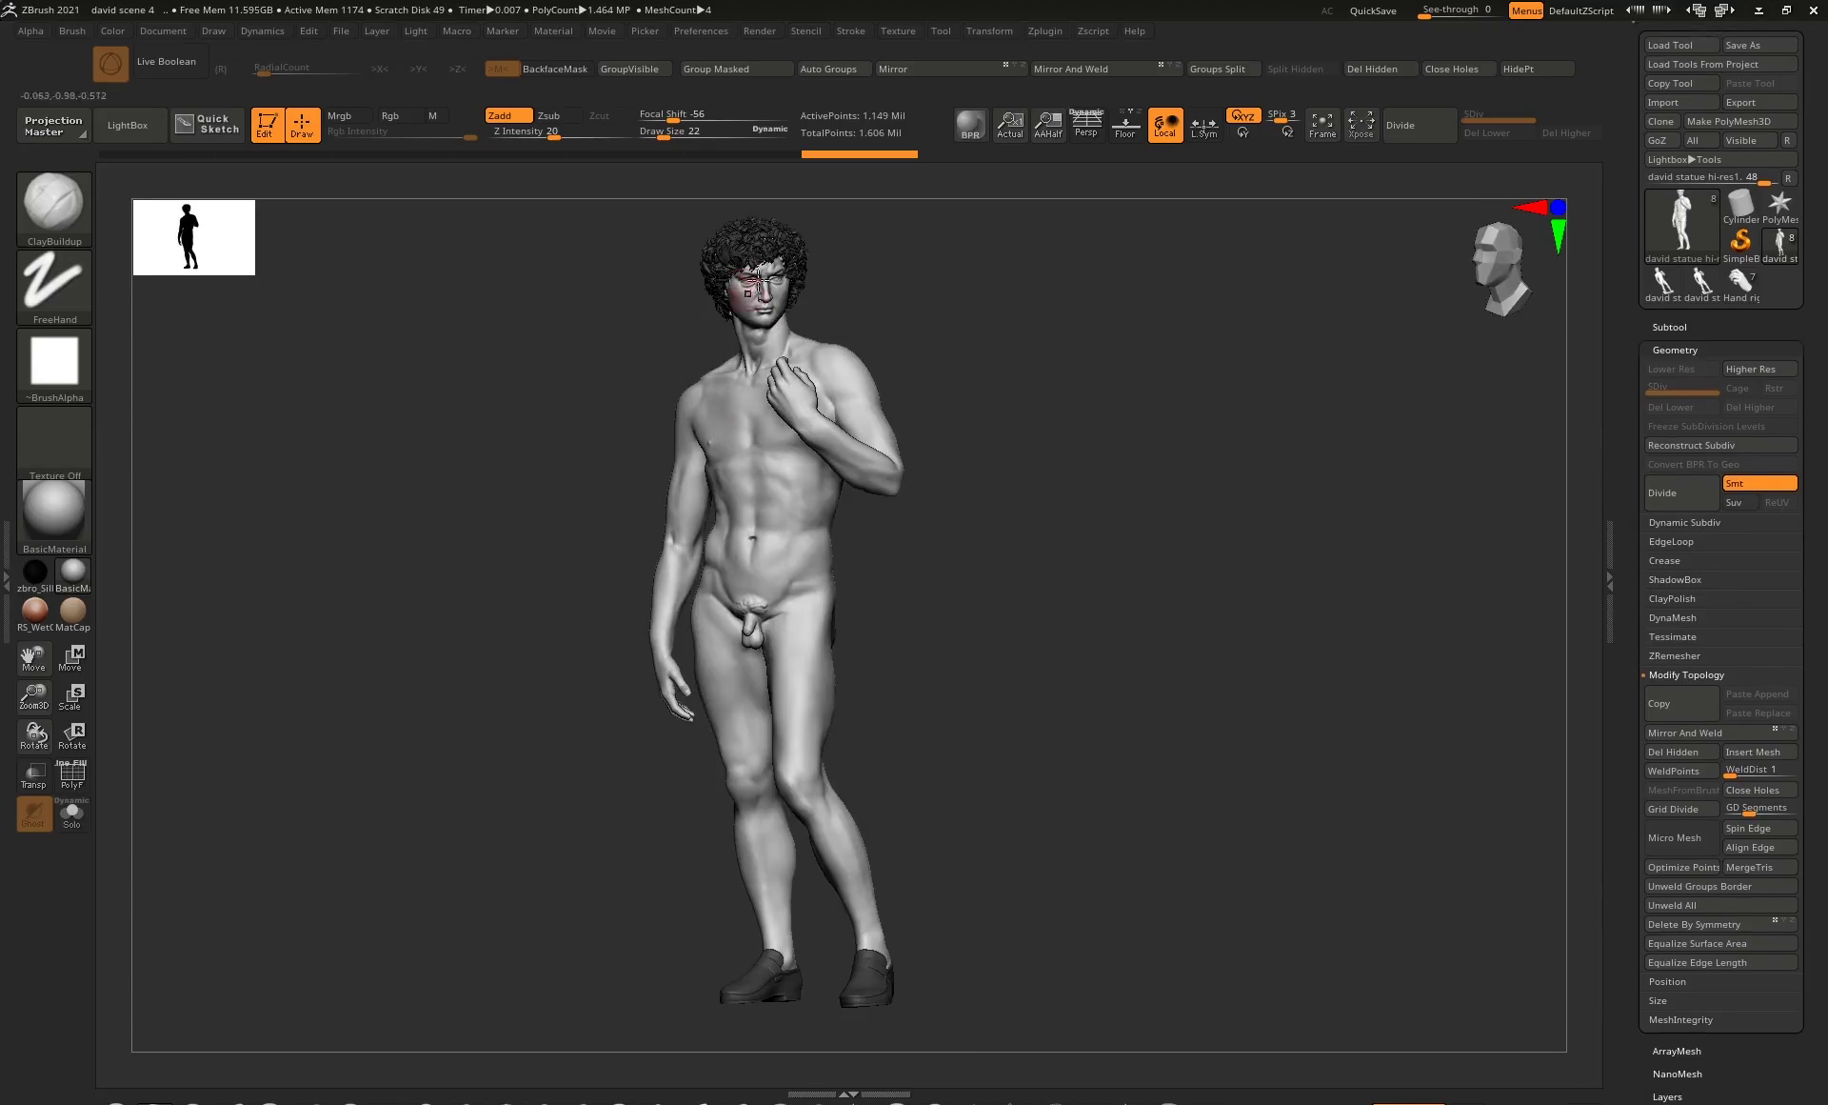
scroll(1780, 571, down, 10)
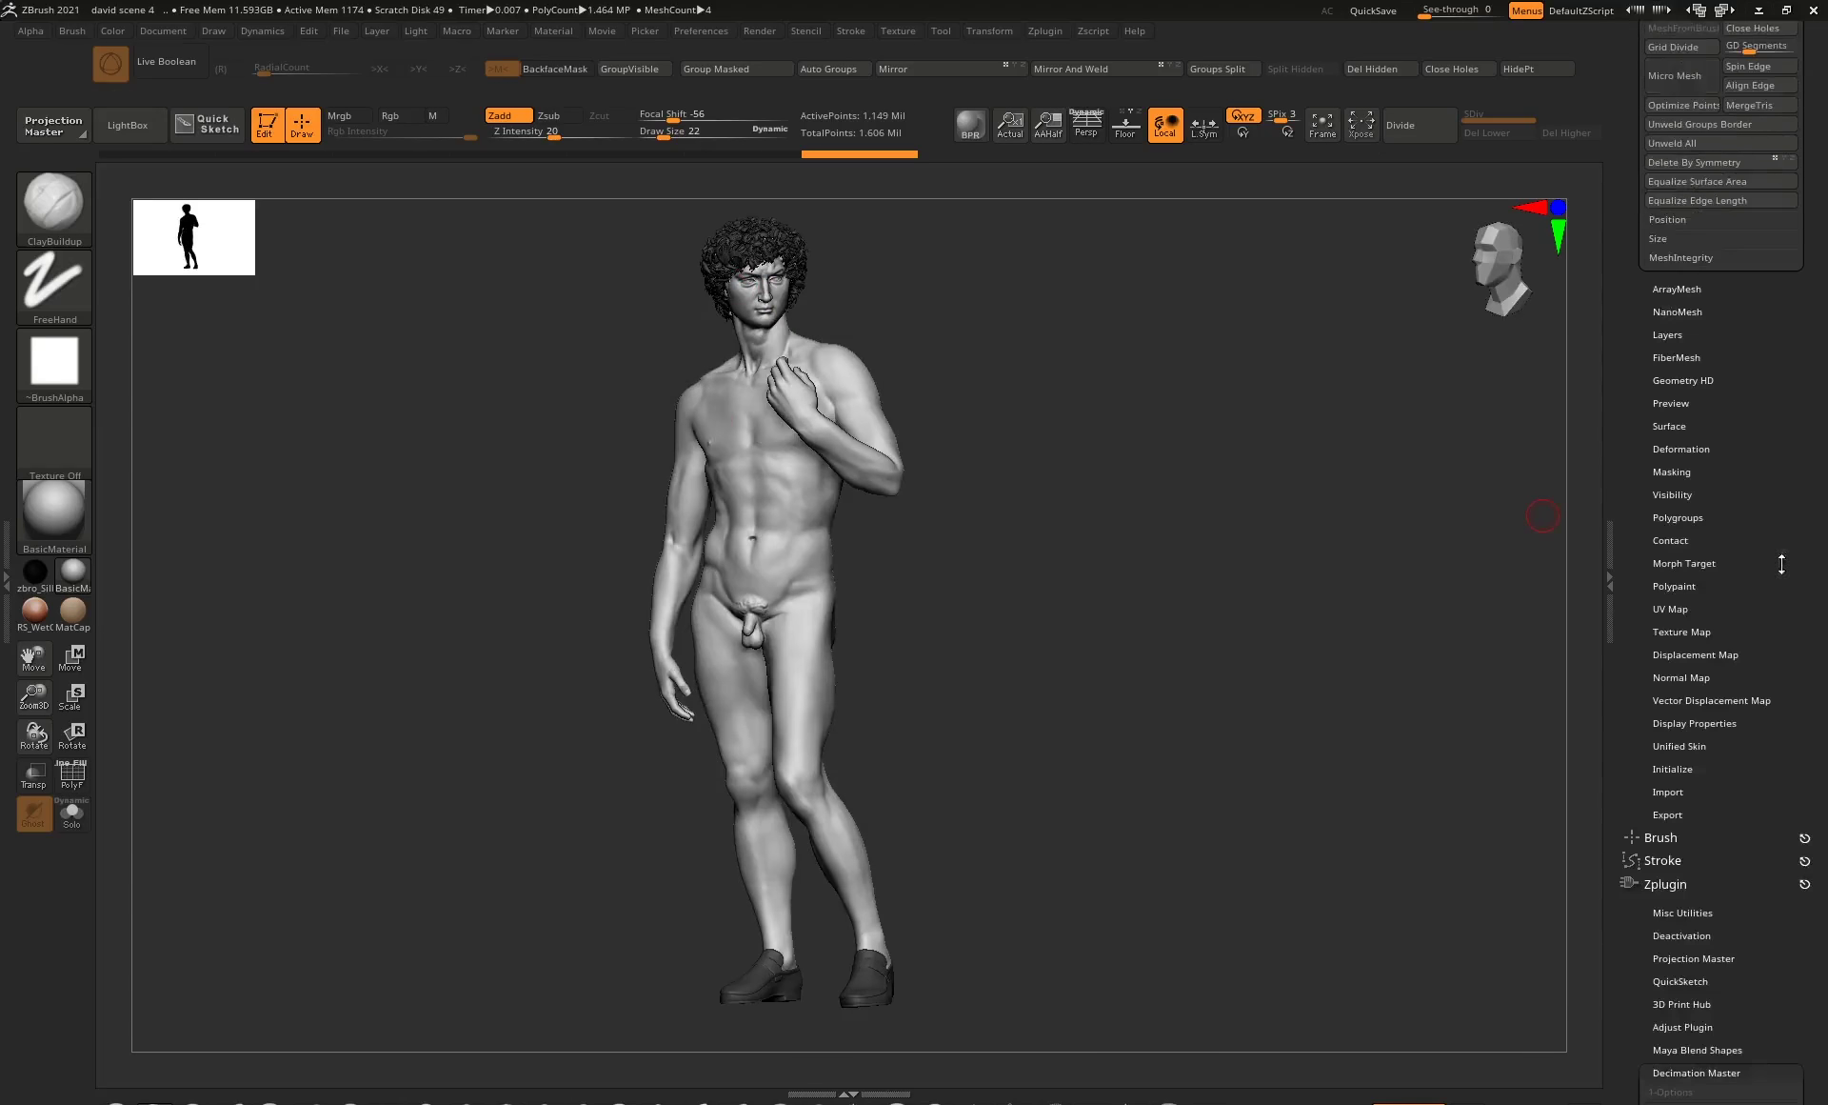
drag(1819, 842, 1791, 617)
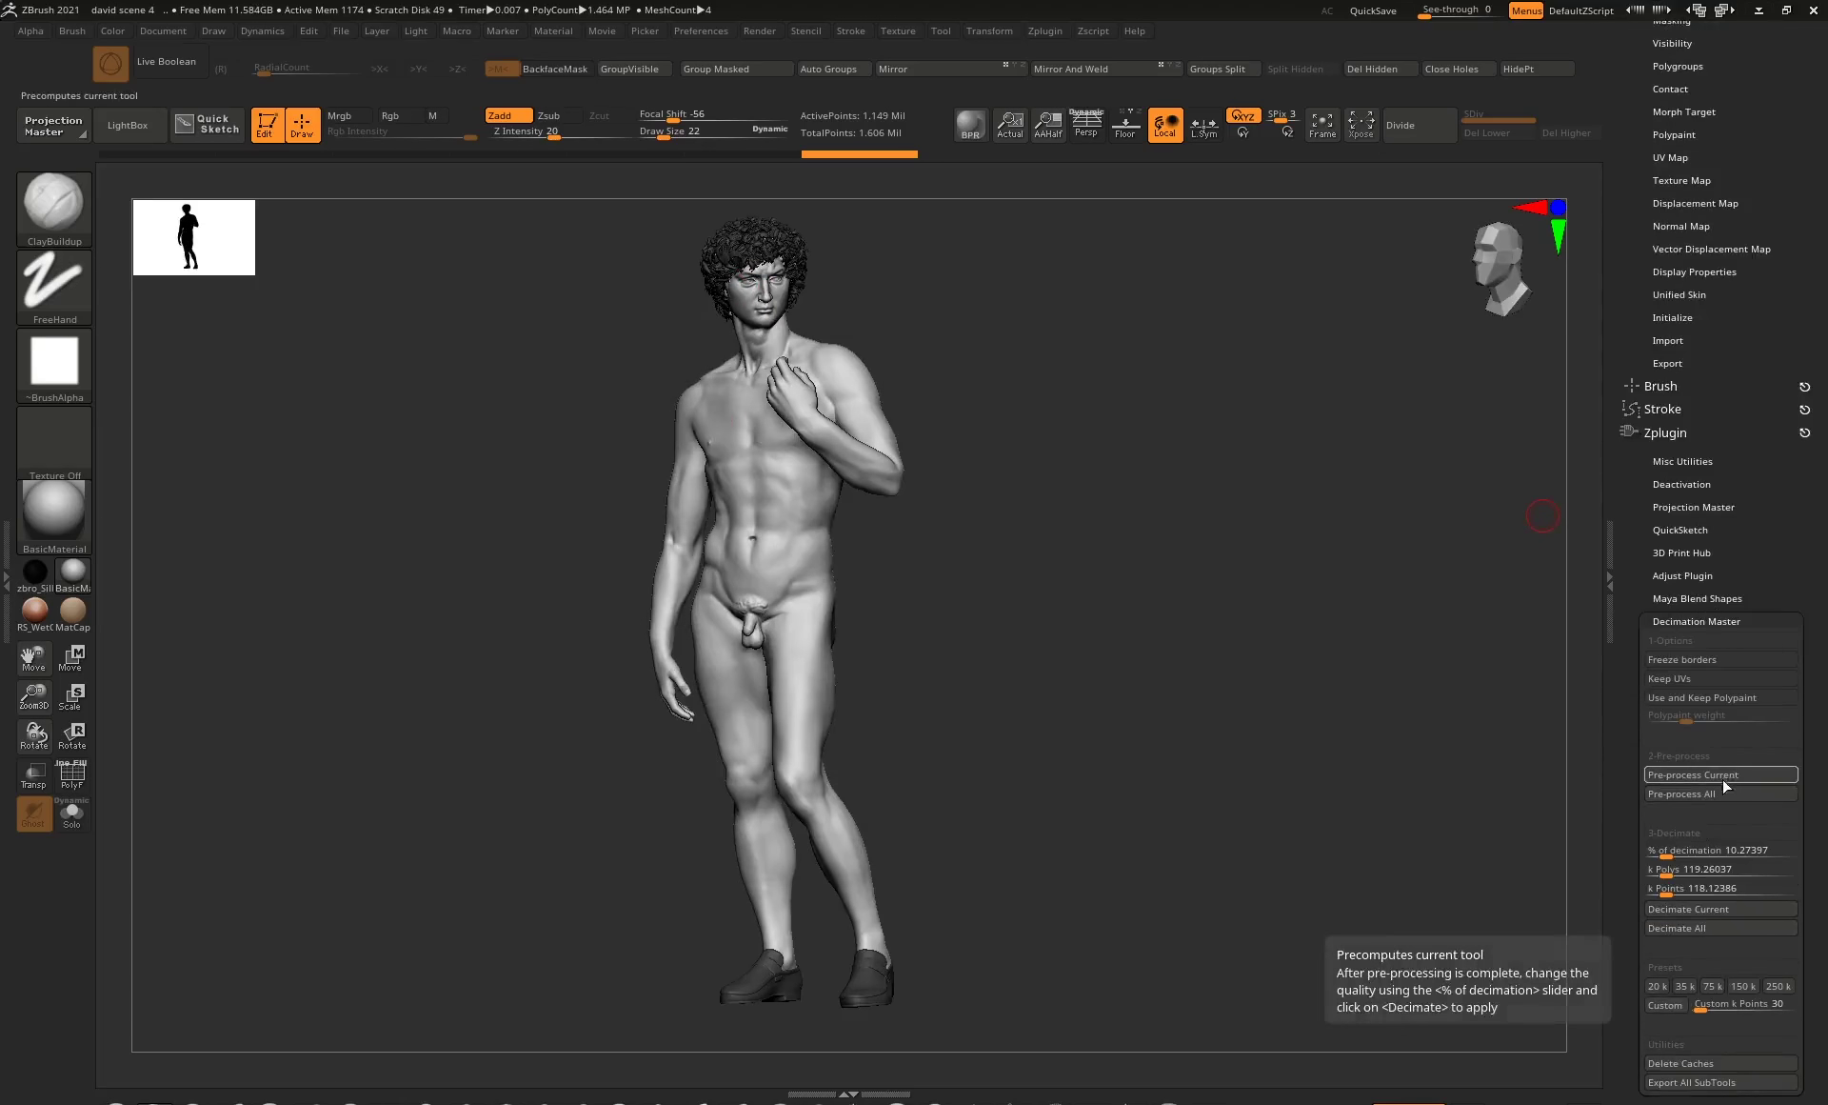
Check the statue's decimation percentage and active point count, and look over the whole figure.
click(1659, 856)
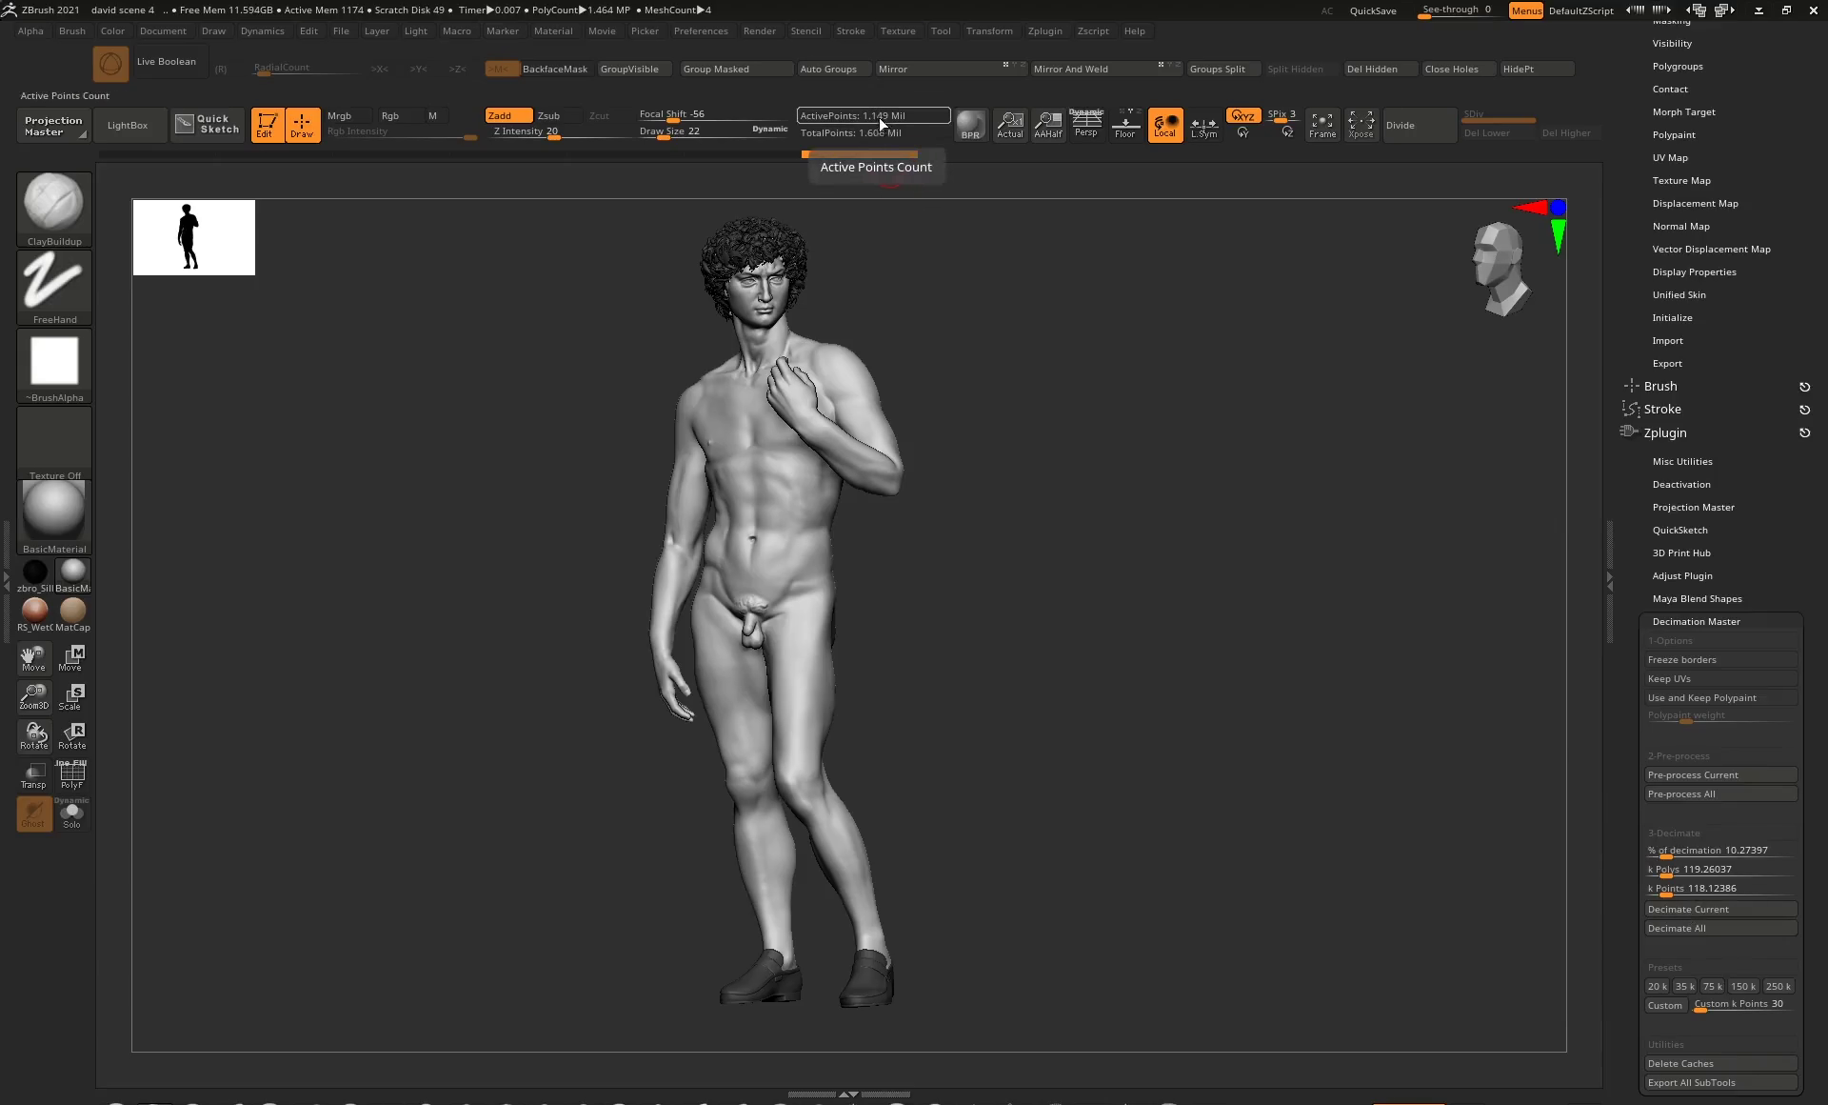
scroll(1784, 300, up, 5)
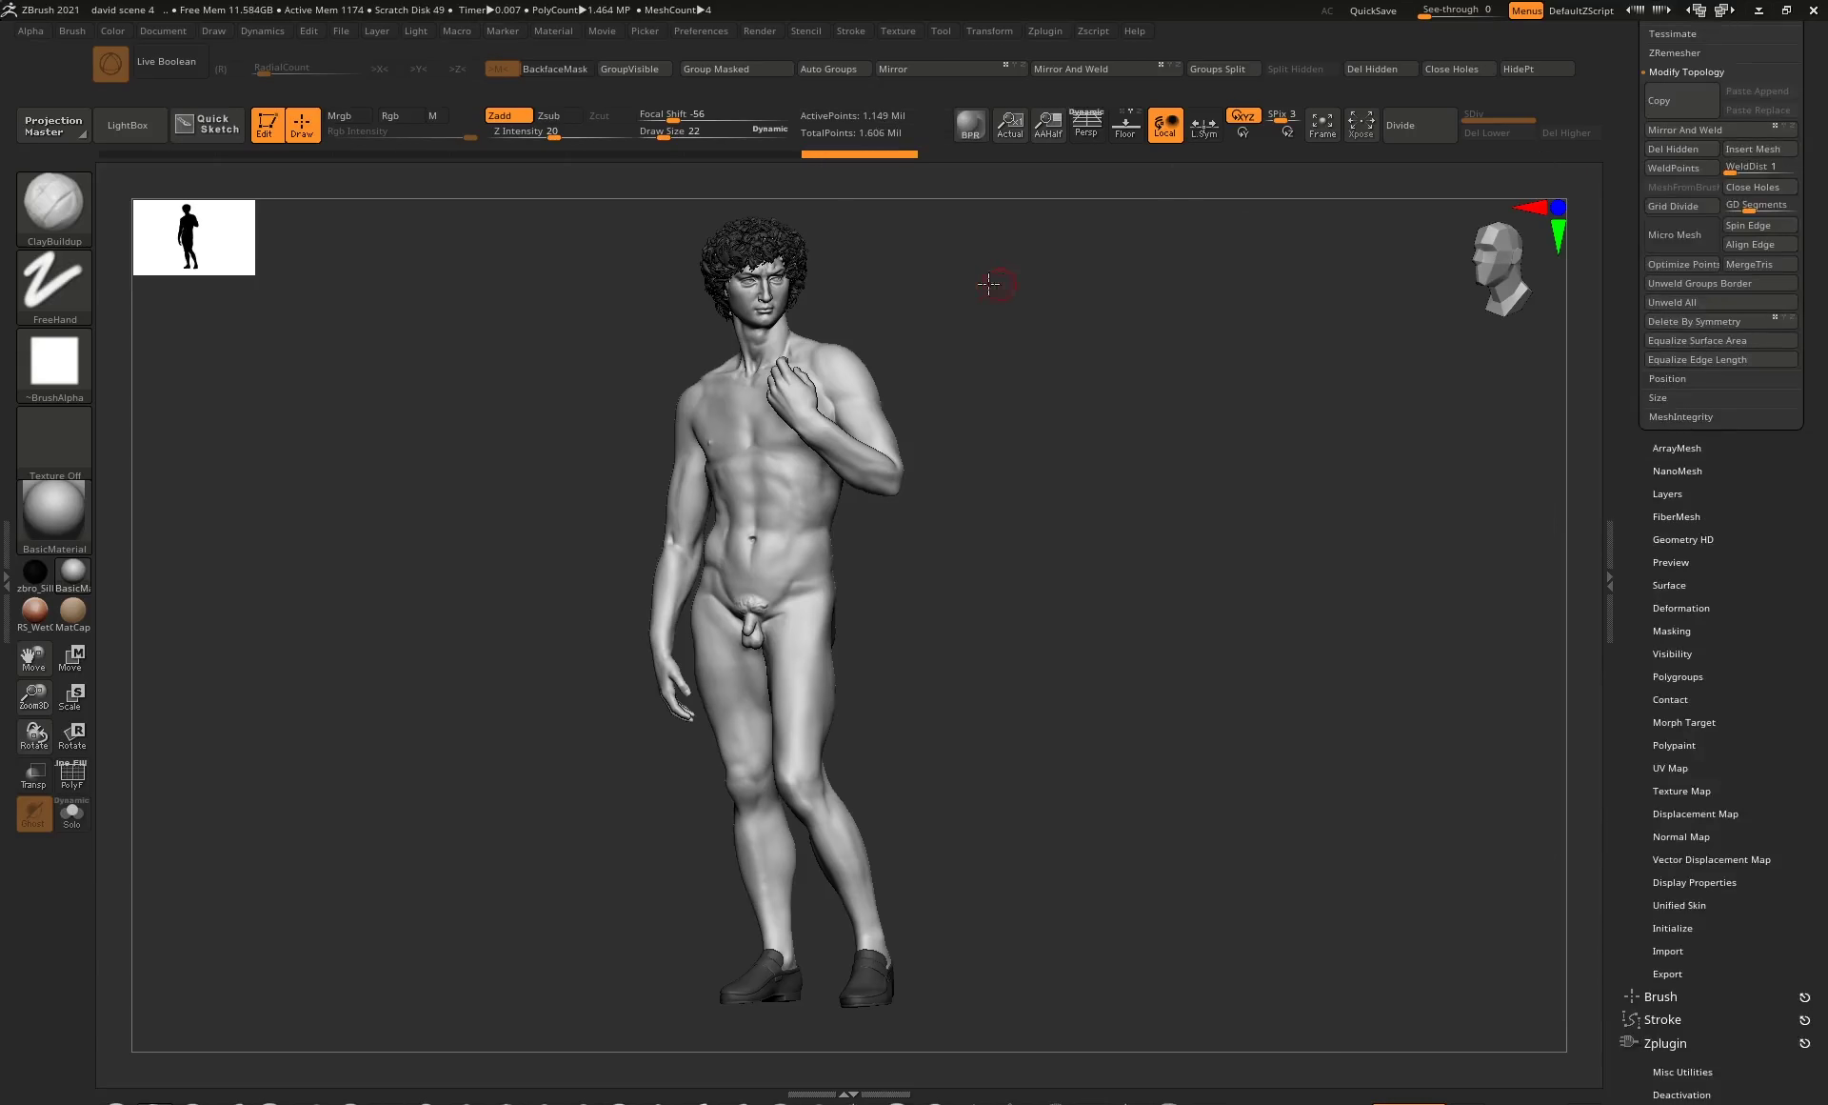
drag(991, 284, 1012, 321)
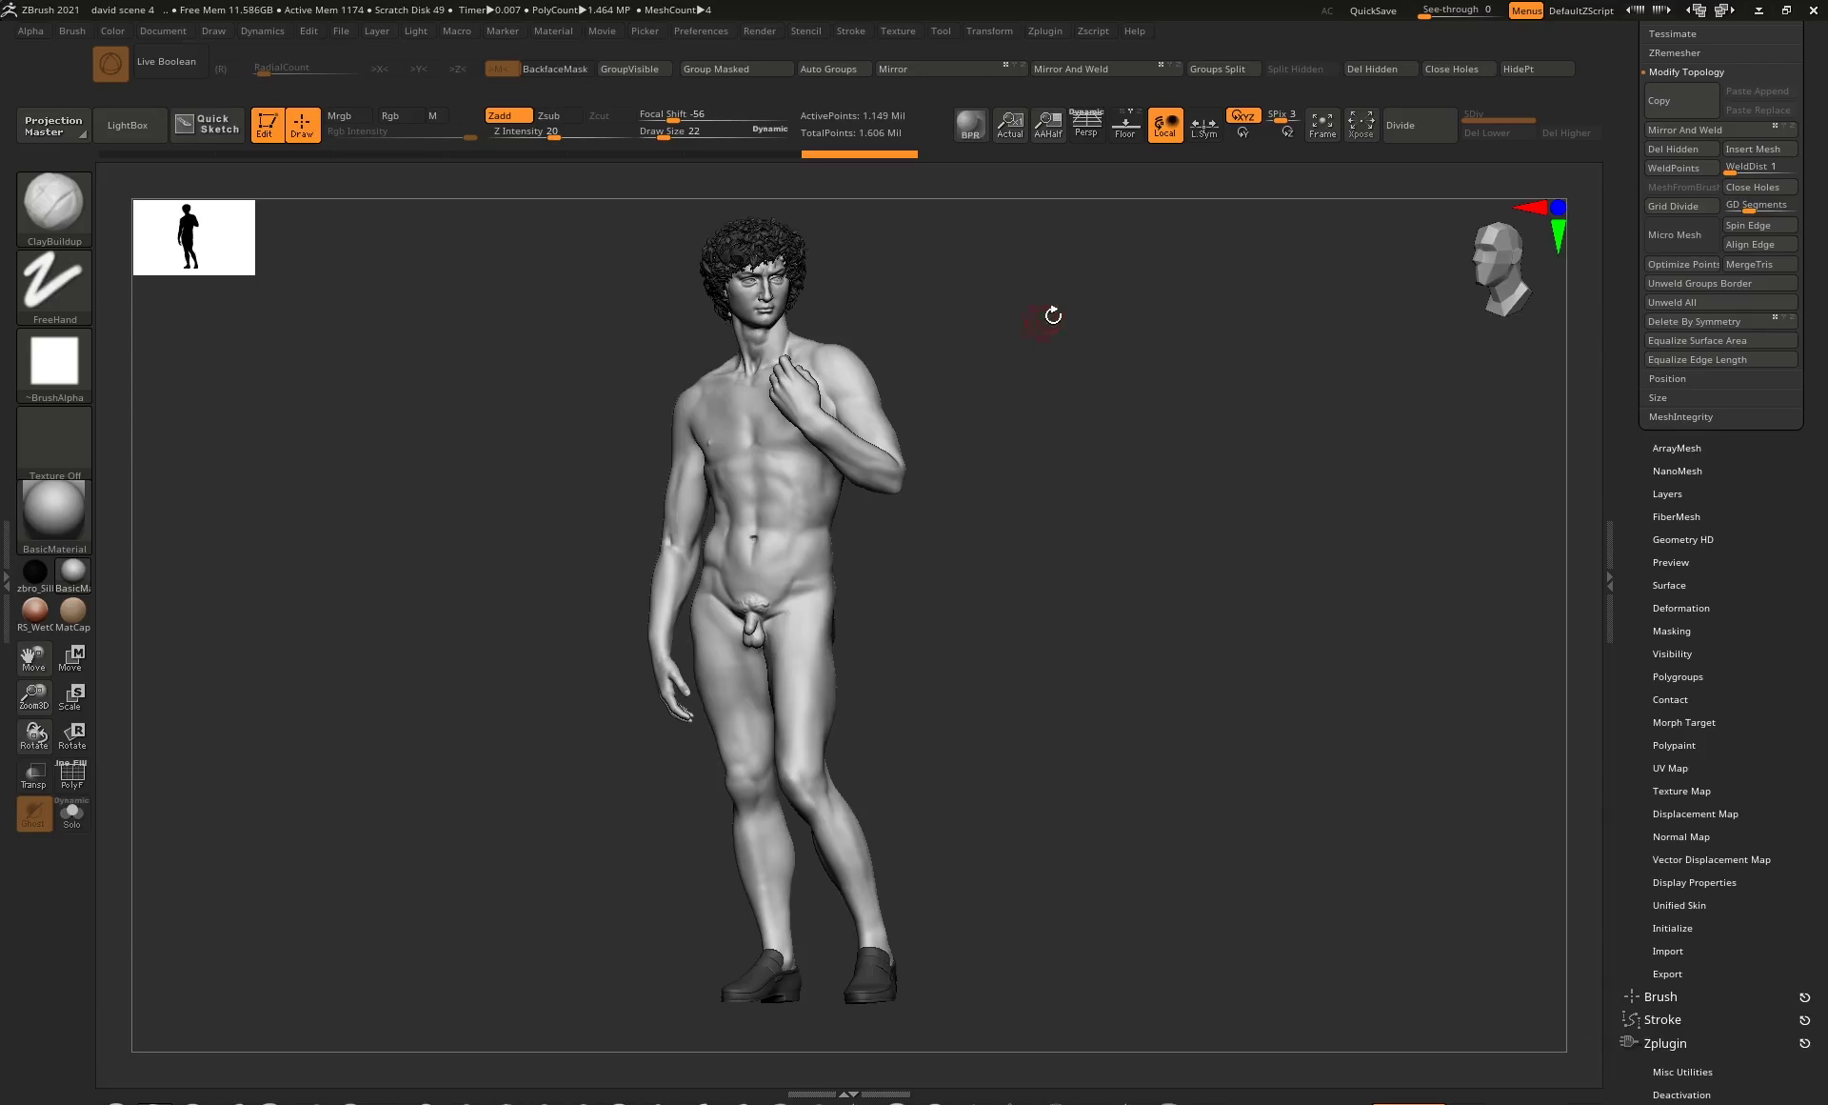
drag(1053, 315, 1026, 306)
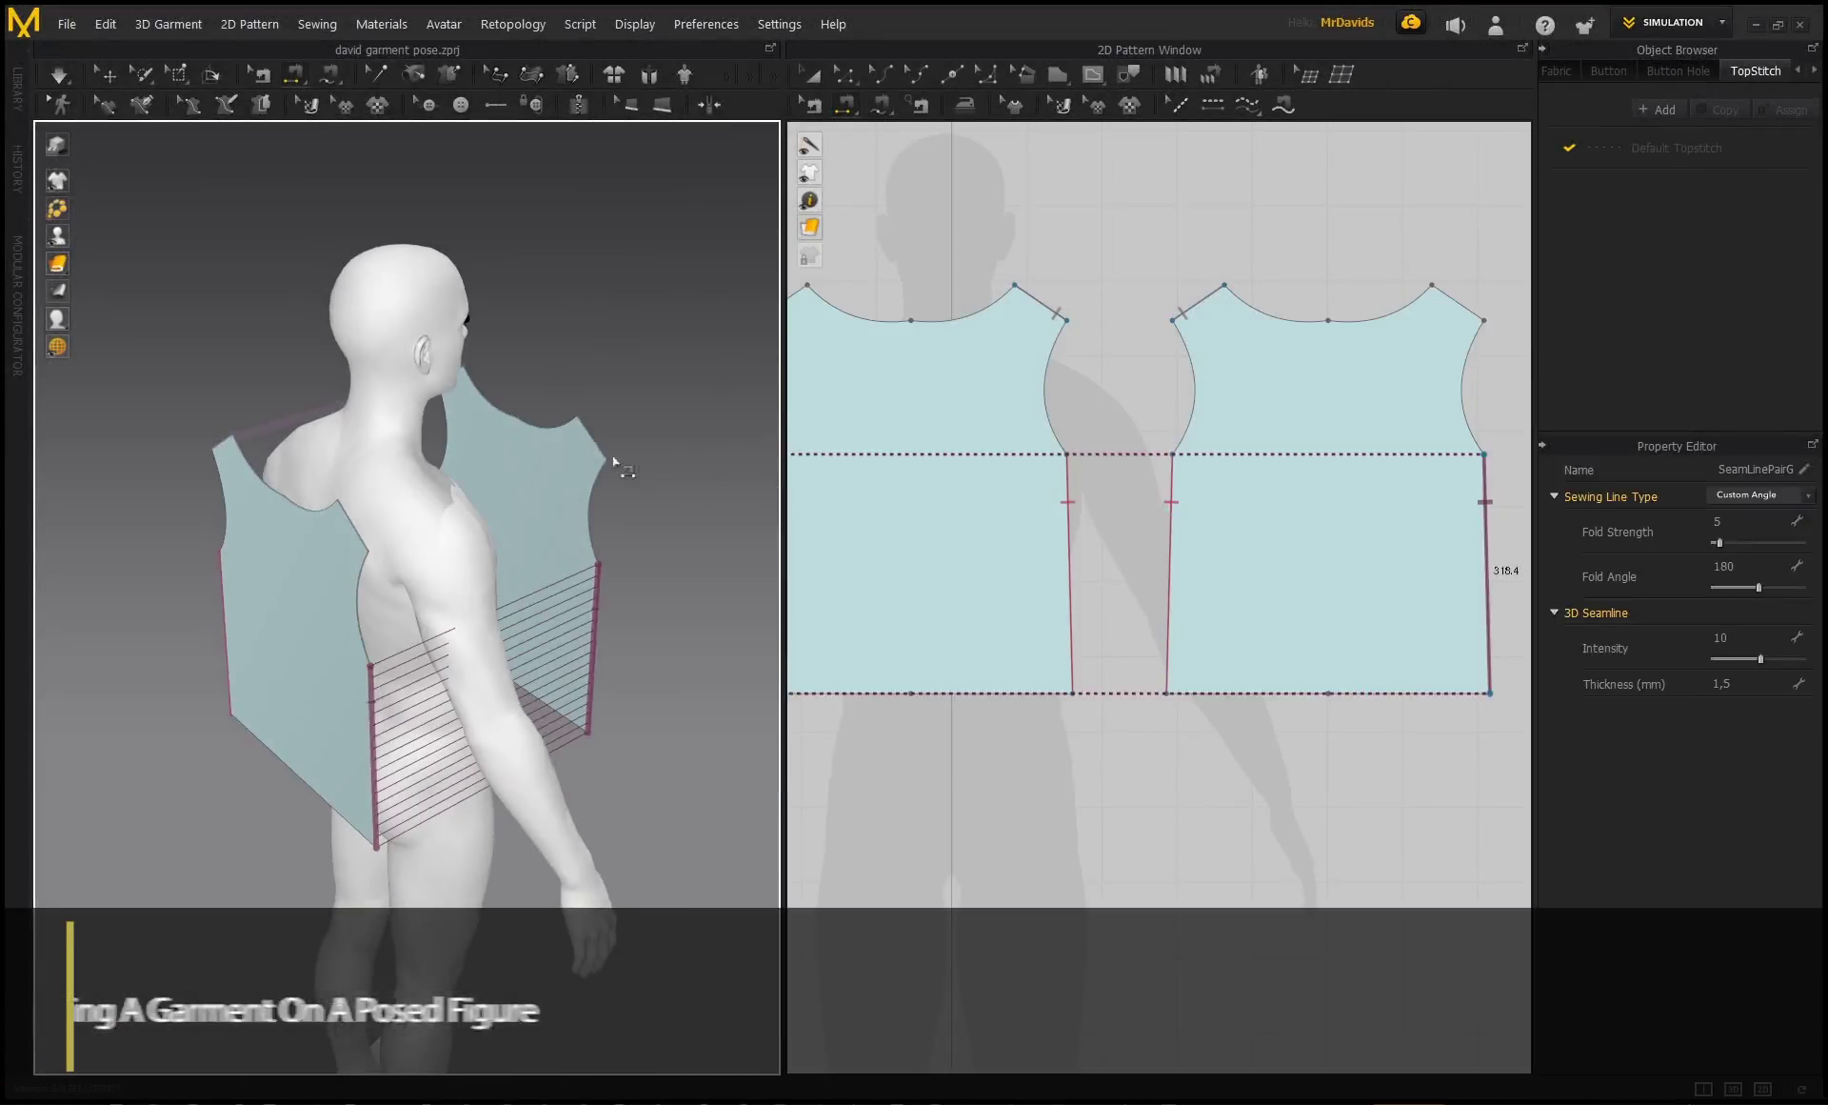
Switch to Marvelous Designer, sew the shirt's front and back shoulder edges together, and simulate the garment on the figure.
click(606, 455)
click(362, 545)
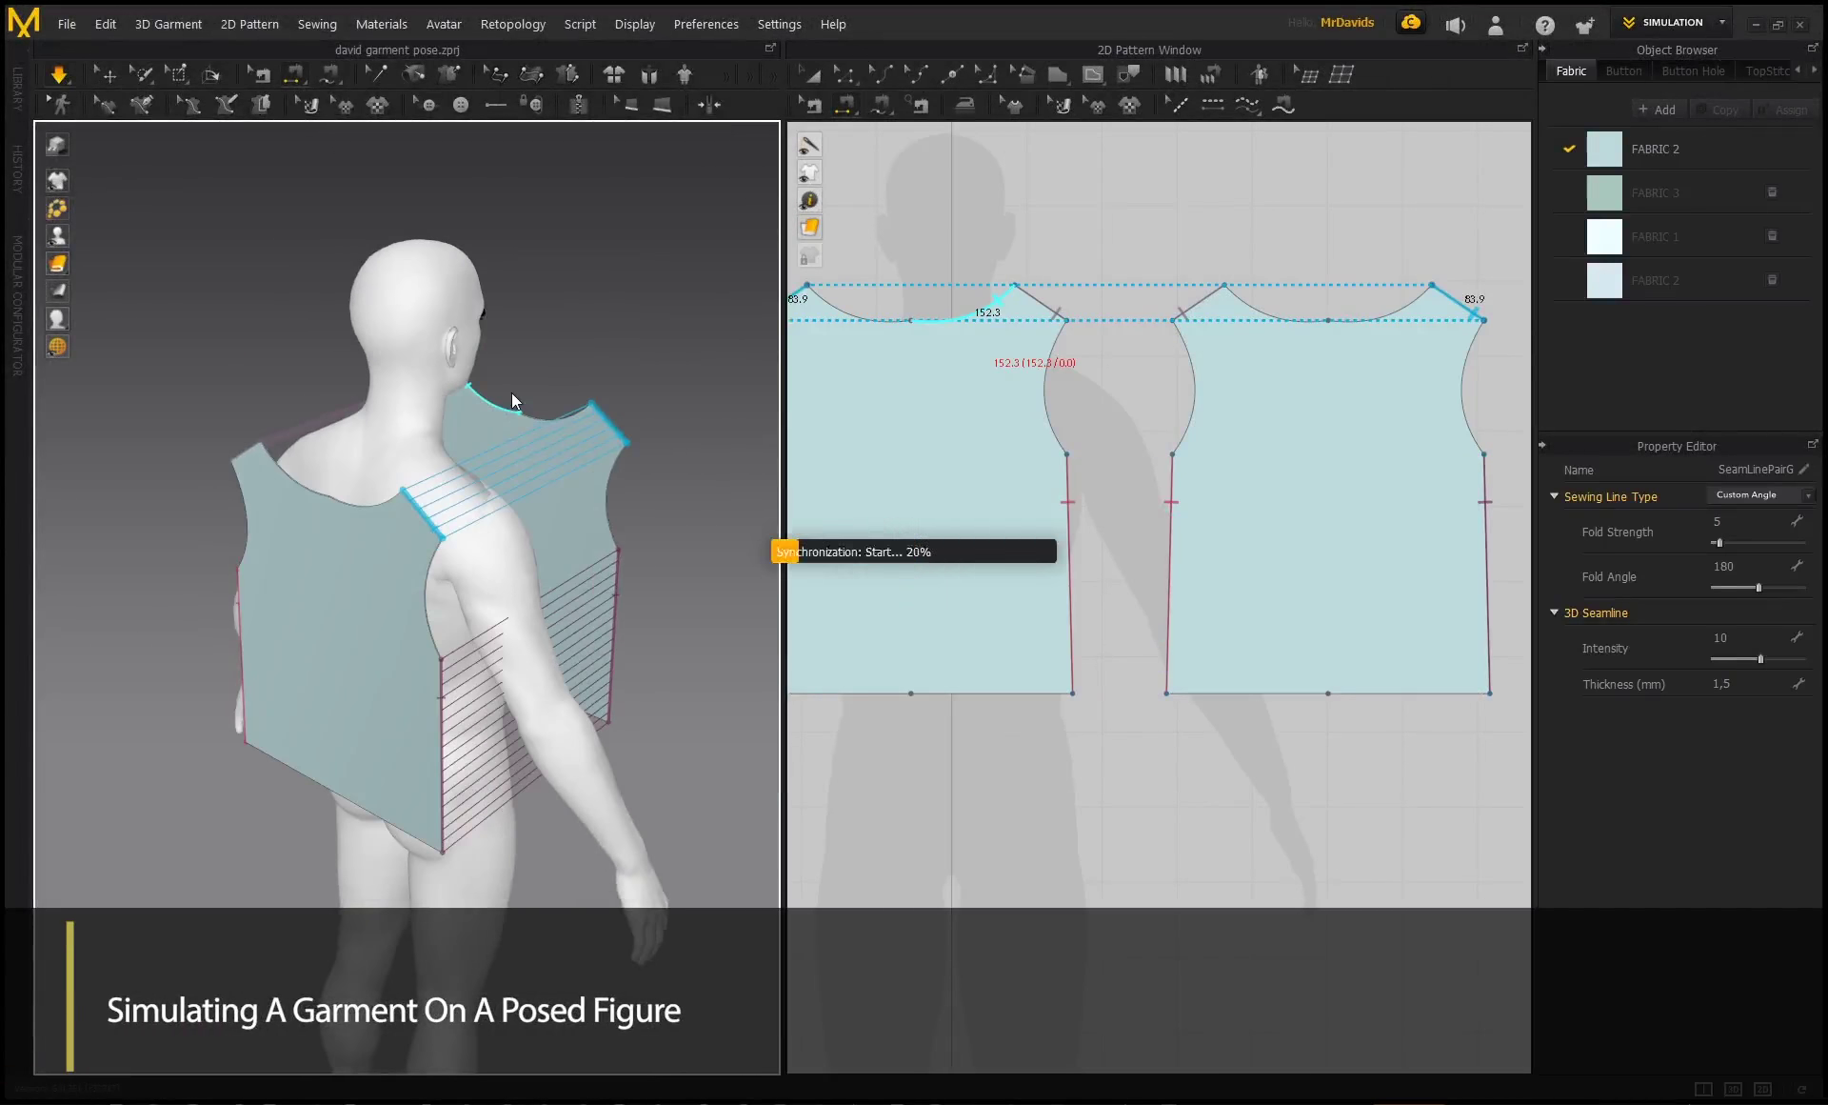
key(space)
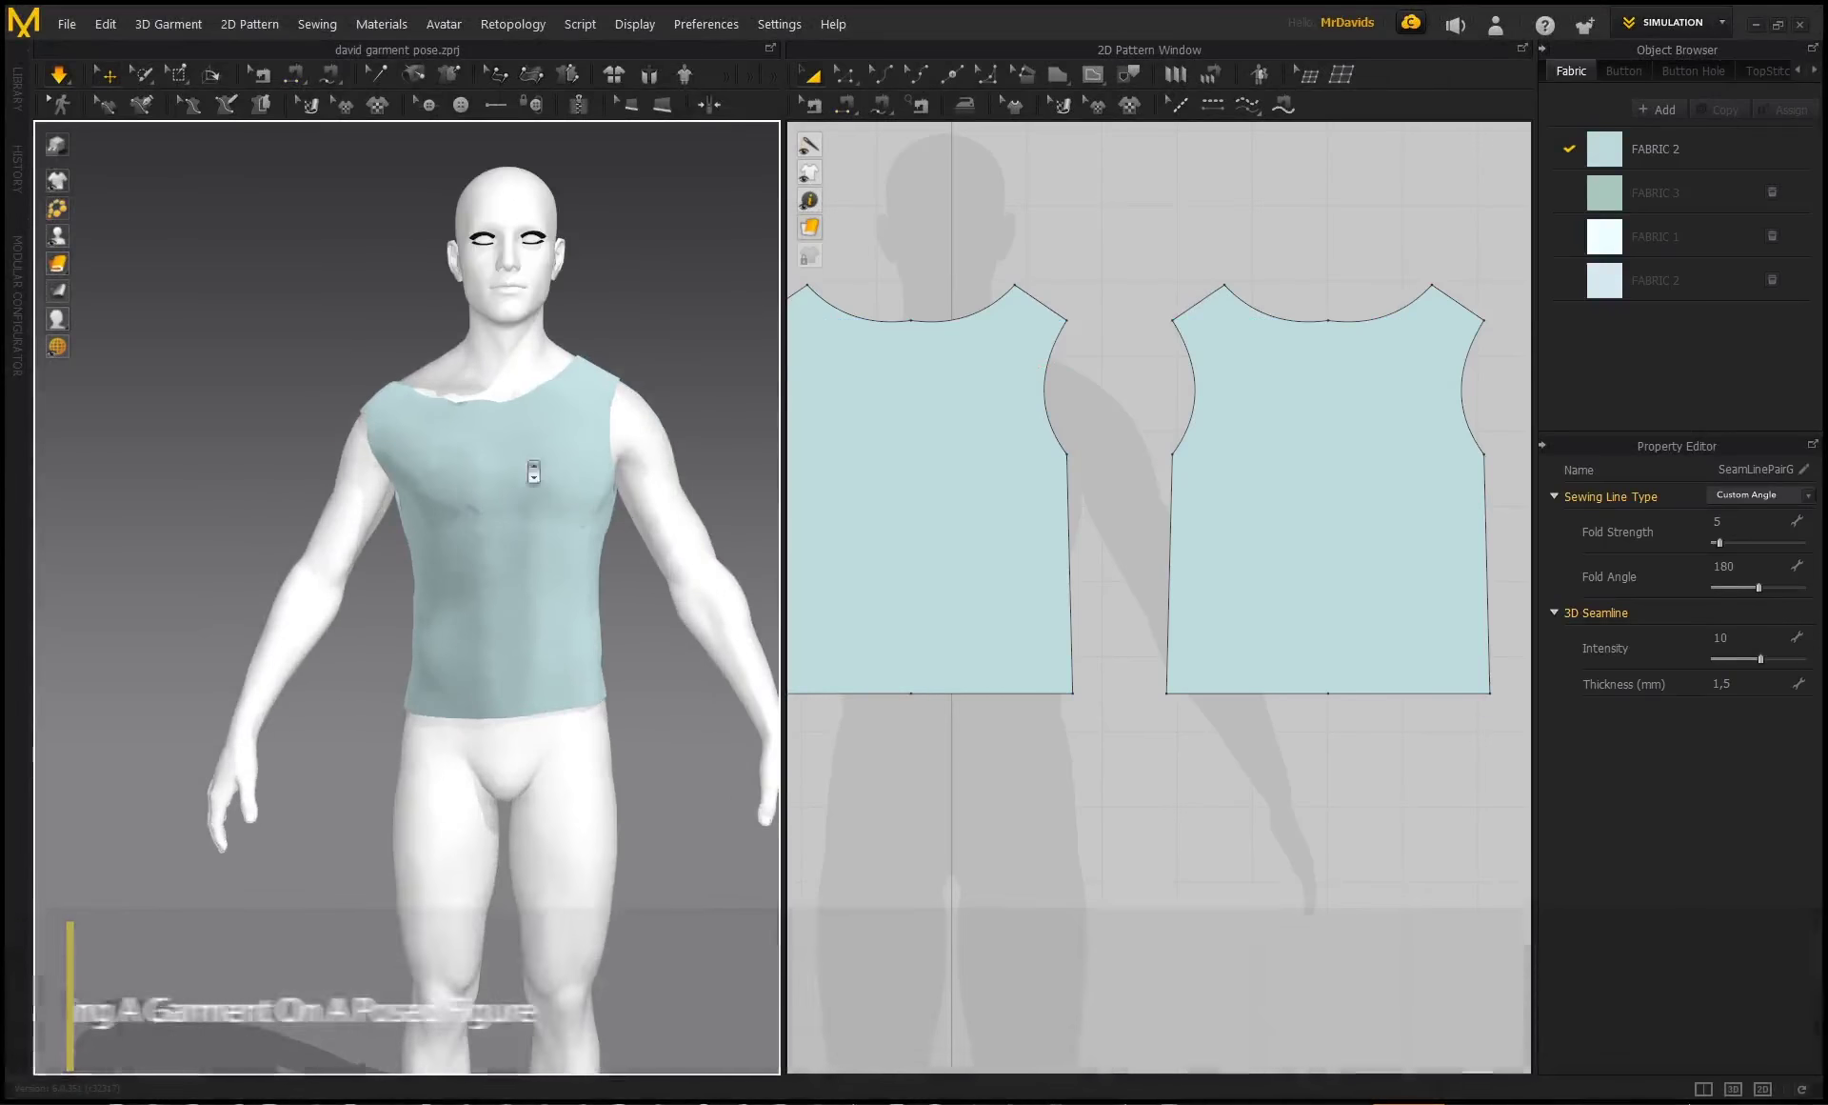
Pull the draped shirt into place at the figure's shoulder and check its fit from a three-quarter view.
click(395, 405)
key(ctrl+z)
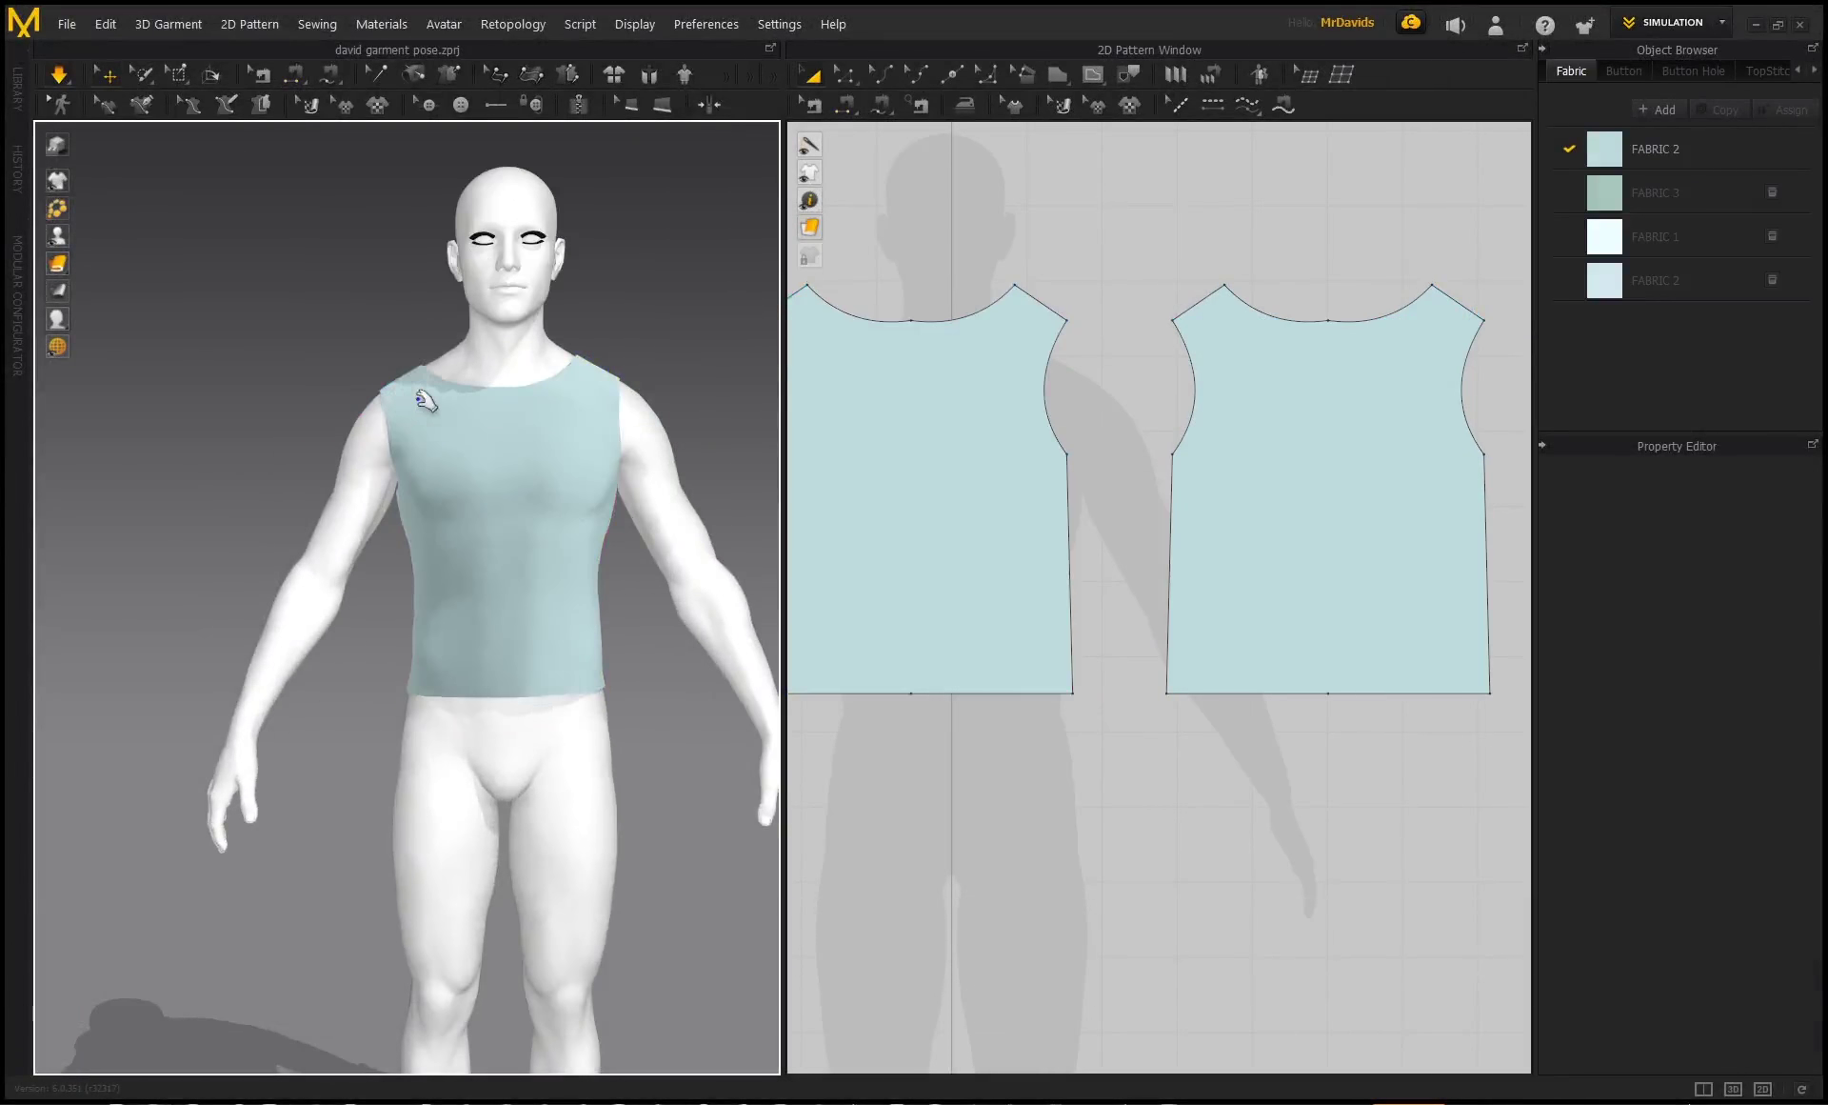
click(410, 390)
middle_drag(576, 482, 443, 511)
right_drag(440, 510, 382, 527)
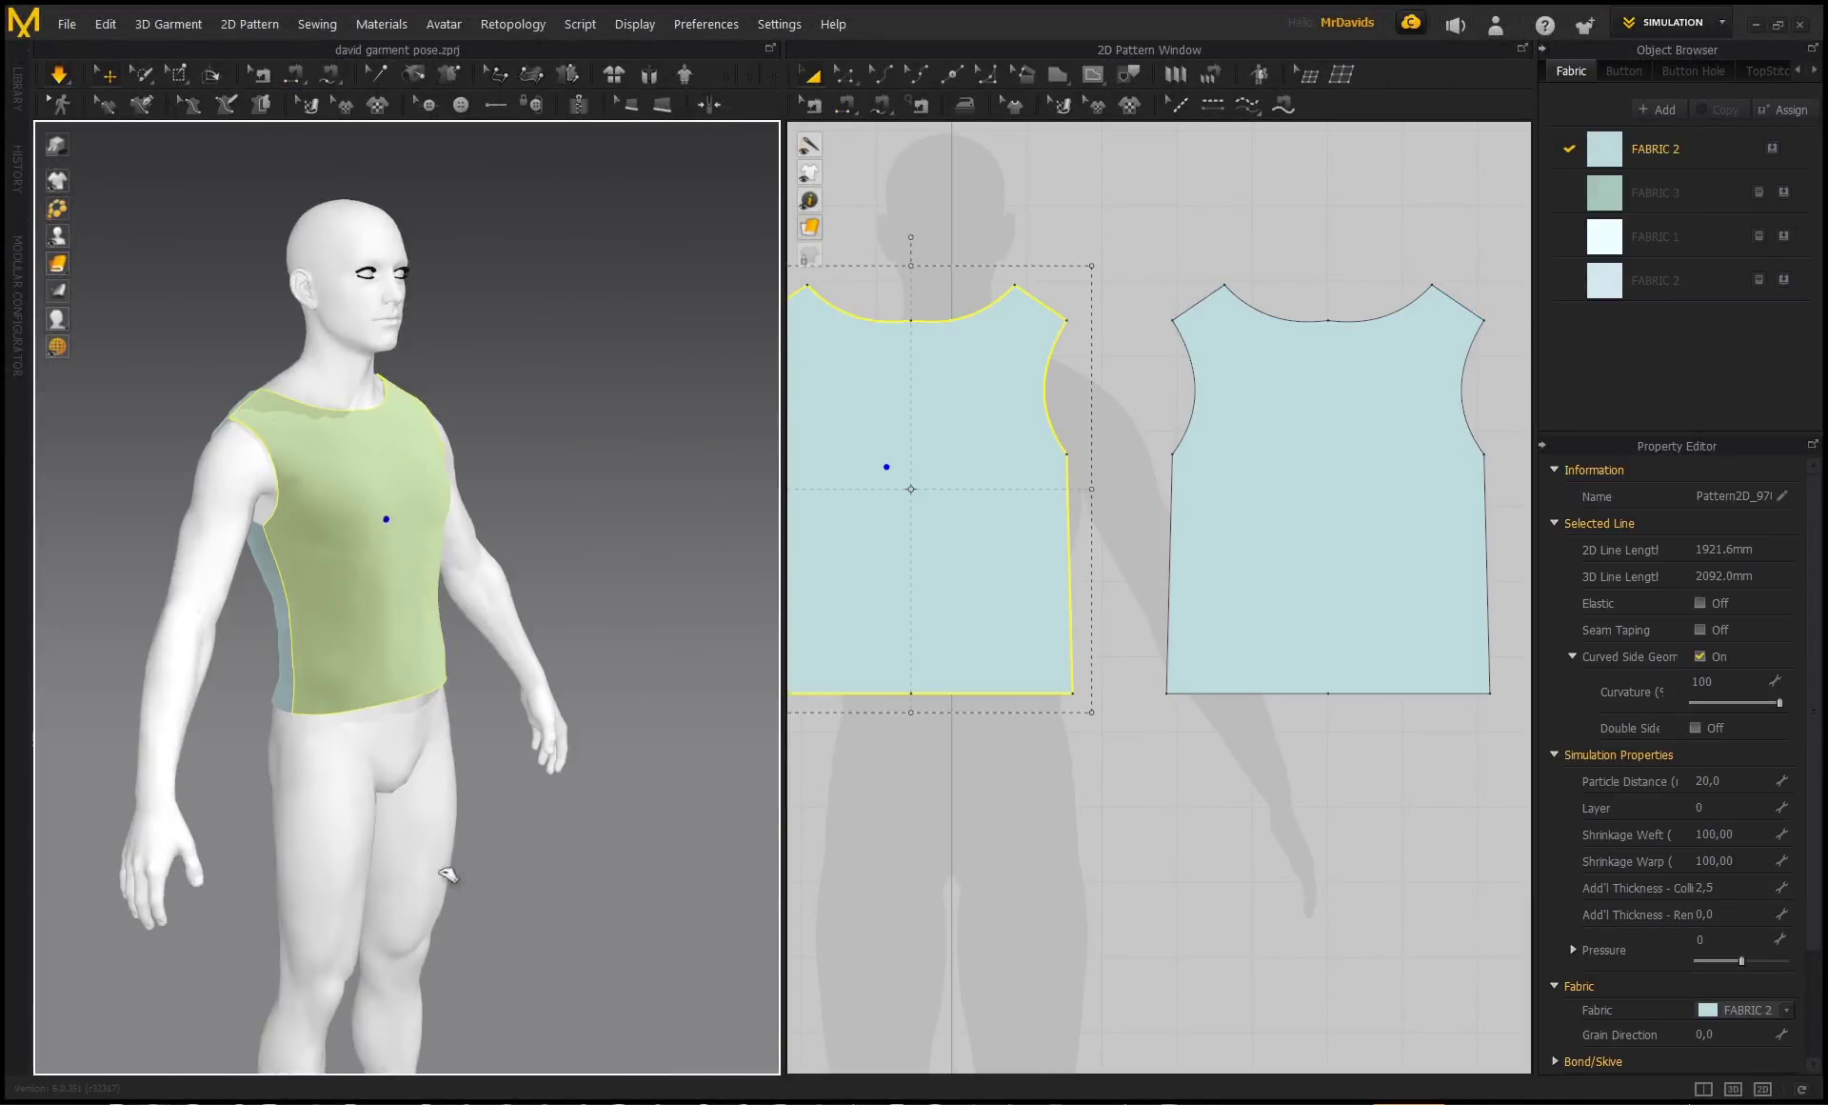
key(n)
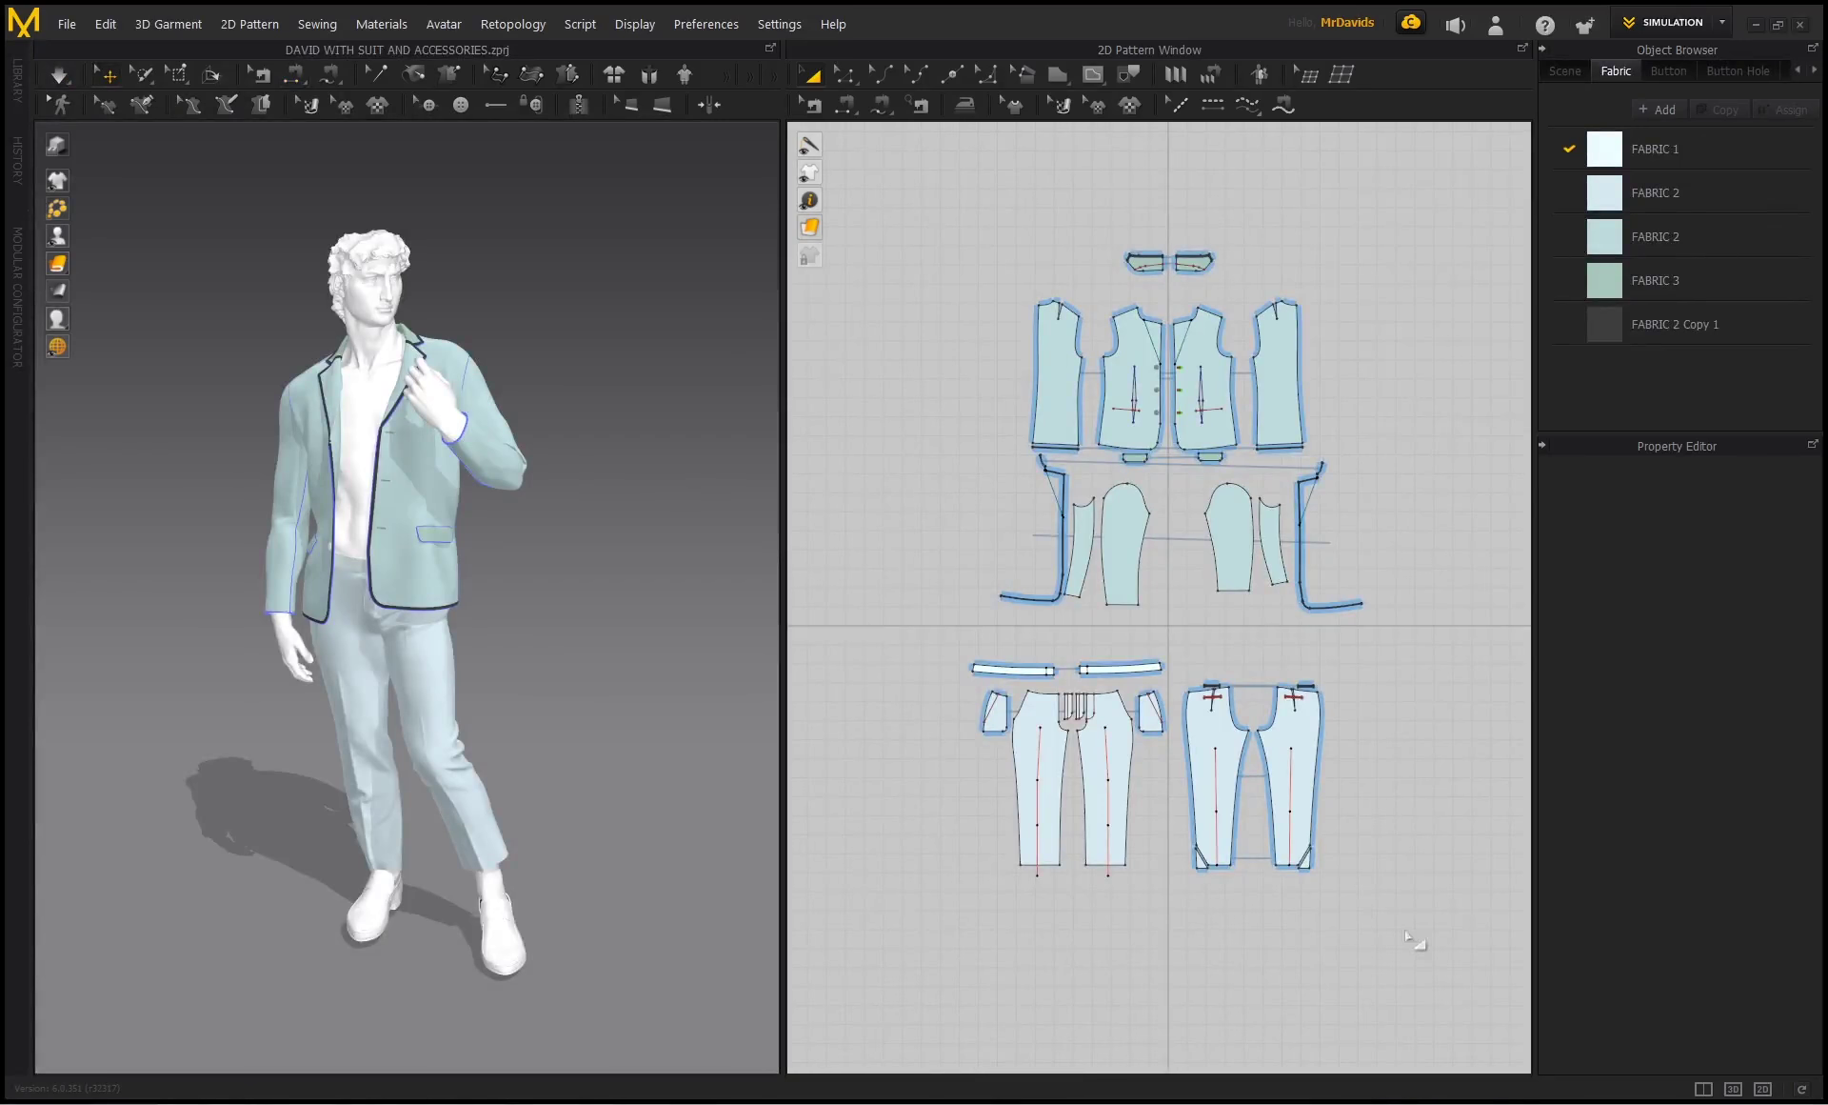
Examine all of the suit's pattern pieces and how the suit drapes on the David statue.
drag(1407, 936, 895, 175)
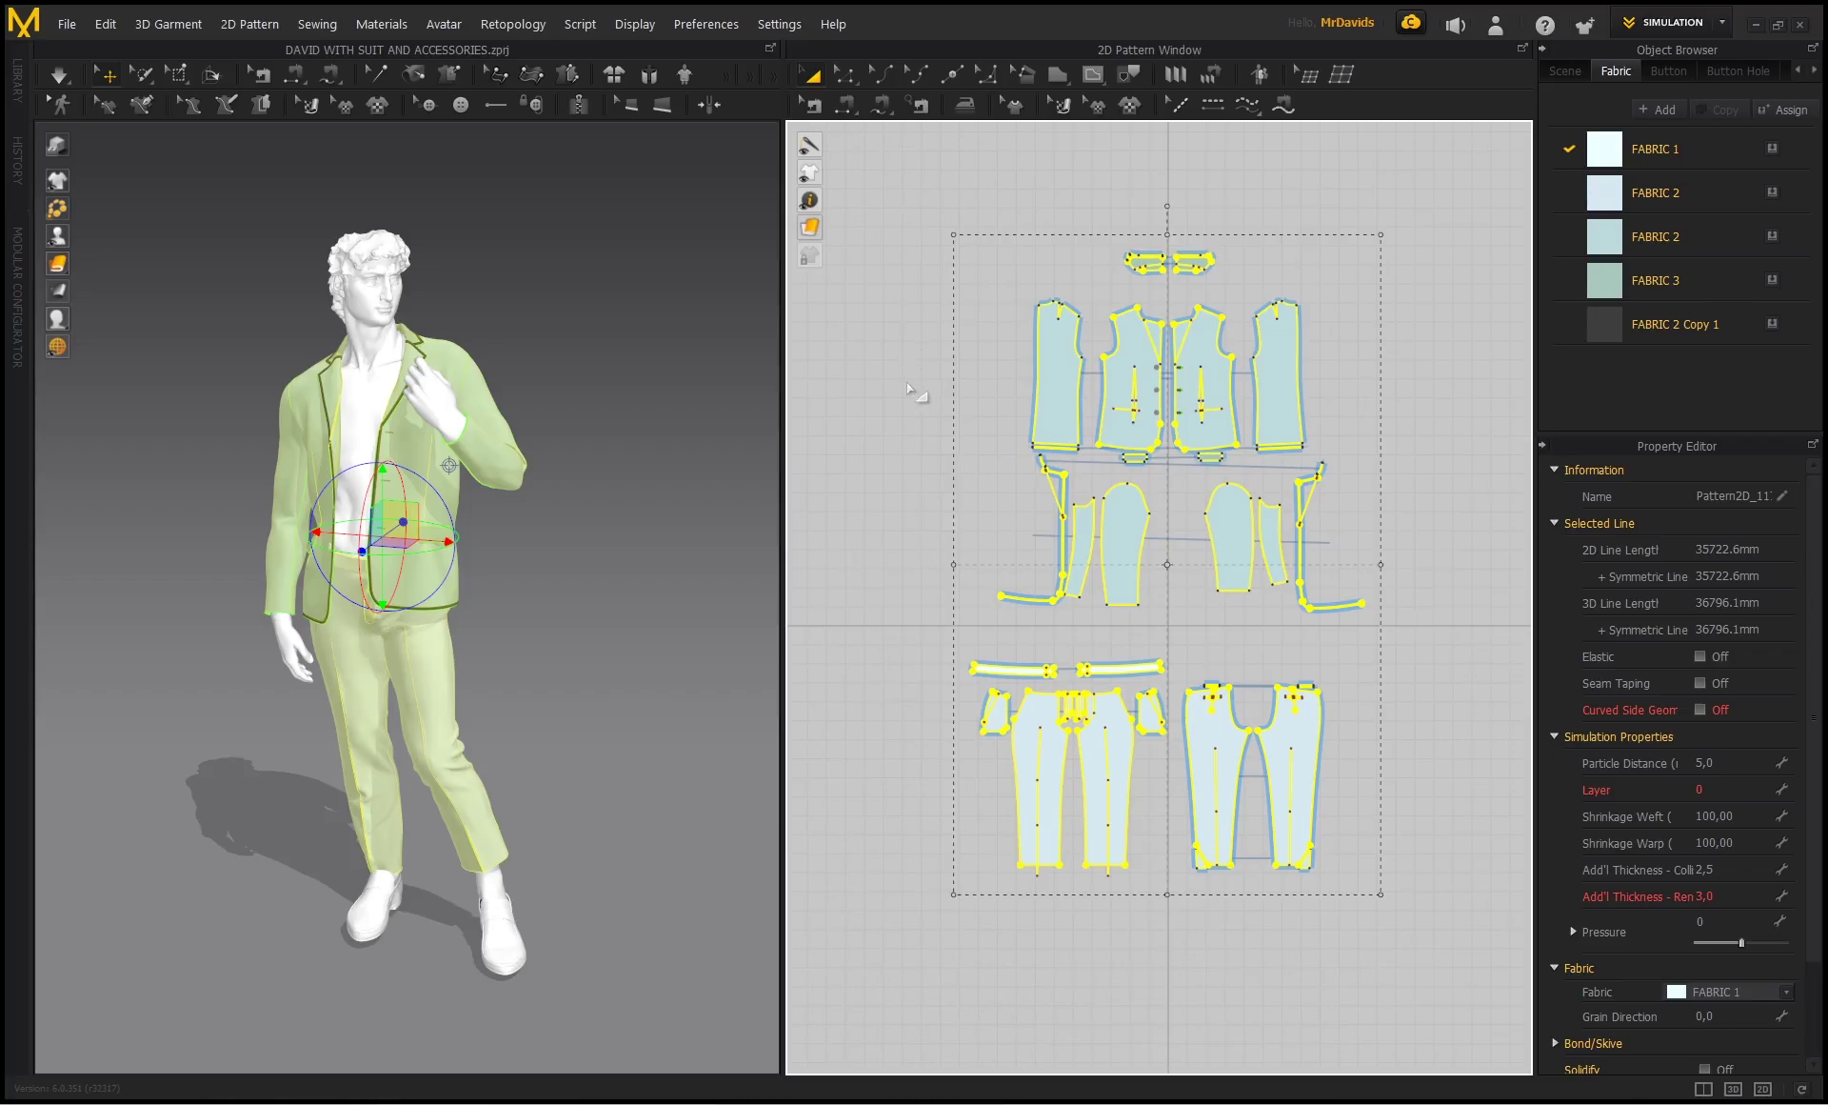
click(619, 400)
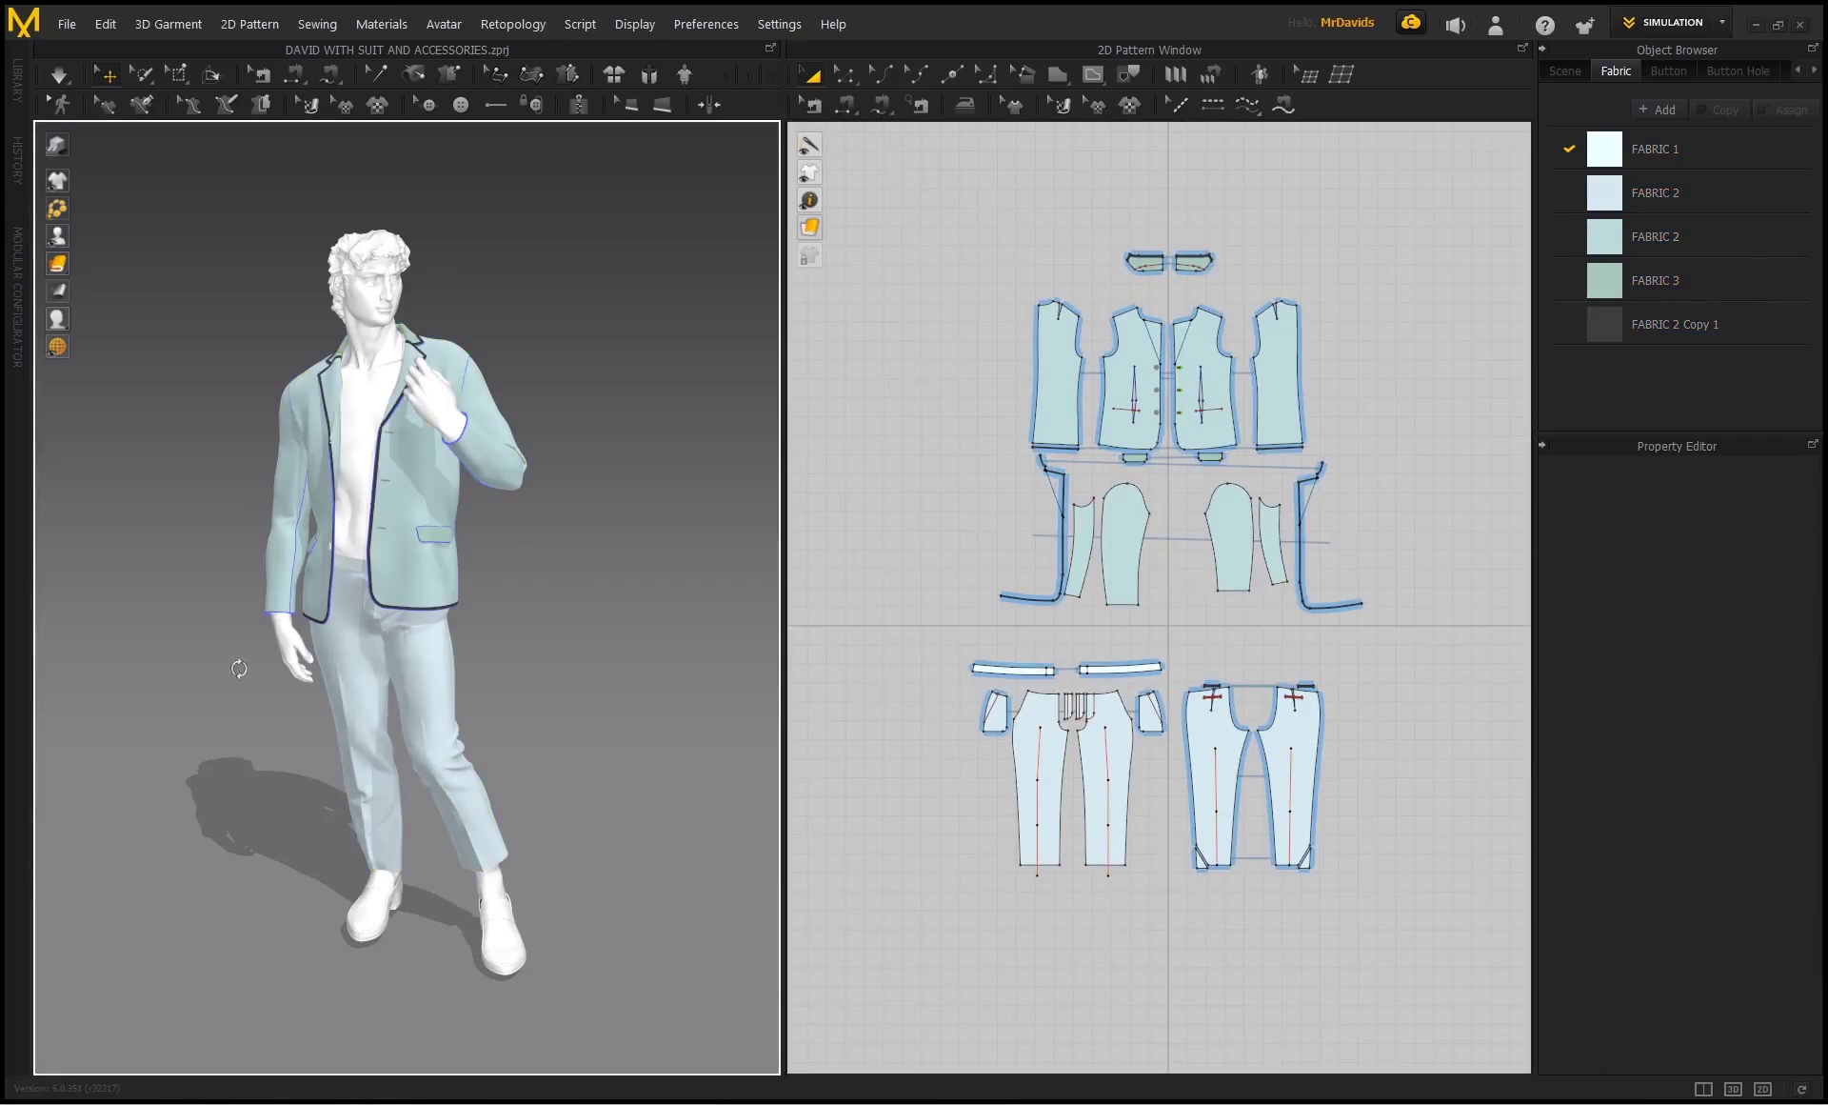
right_drag(238, 668, 365, 628)
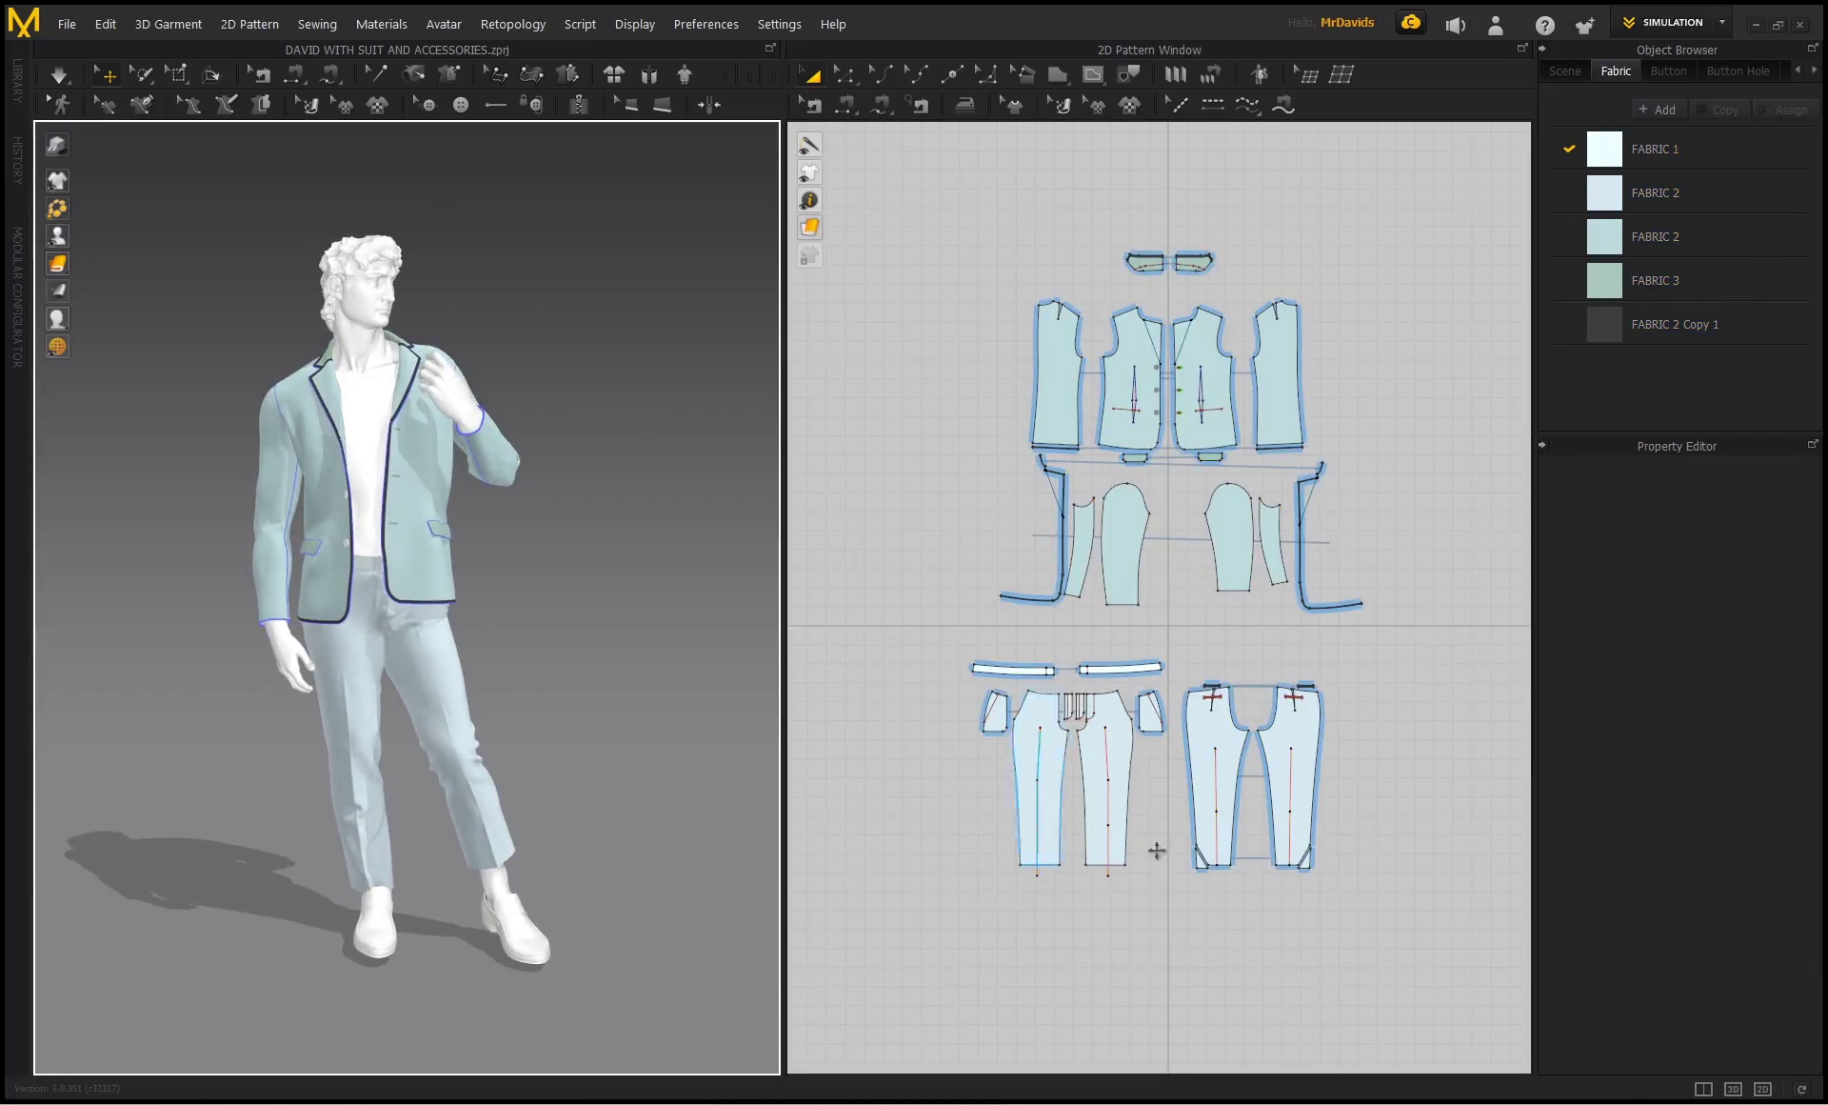
Switch to DAZ Studio and save a COLLADA export of the posed Genesis 3 Male figure as DAZ MD.
mouse_move(1423, 1104)
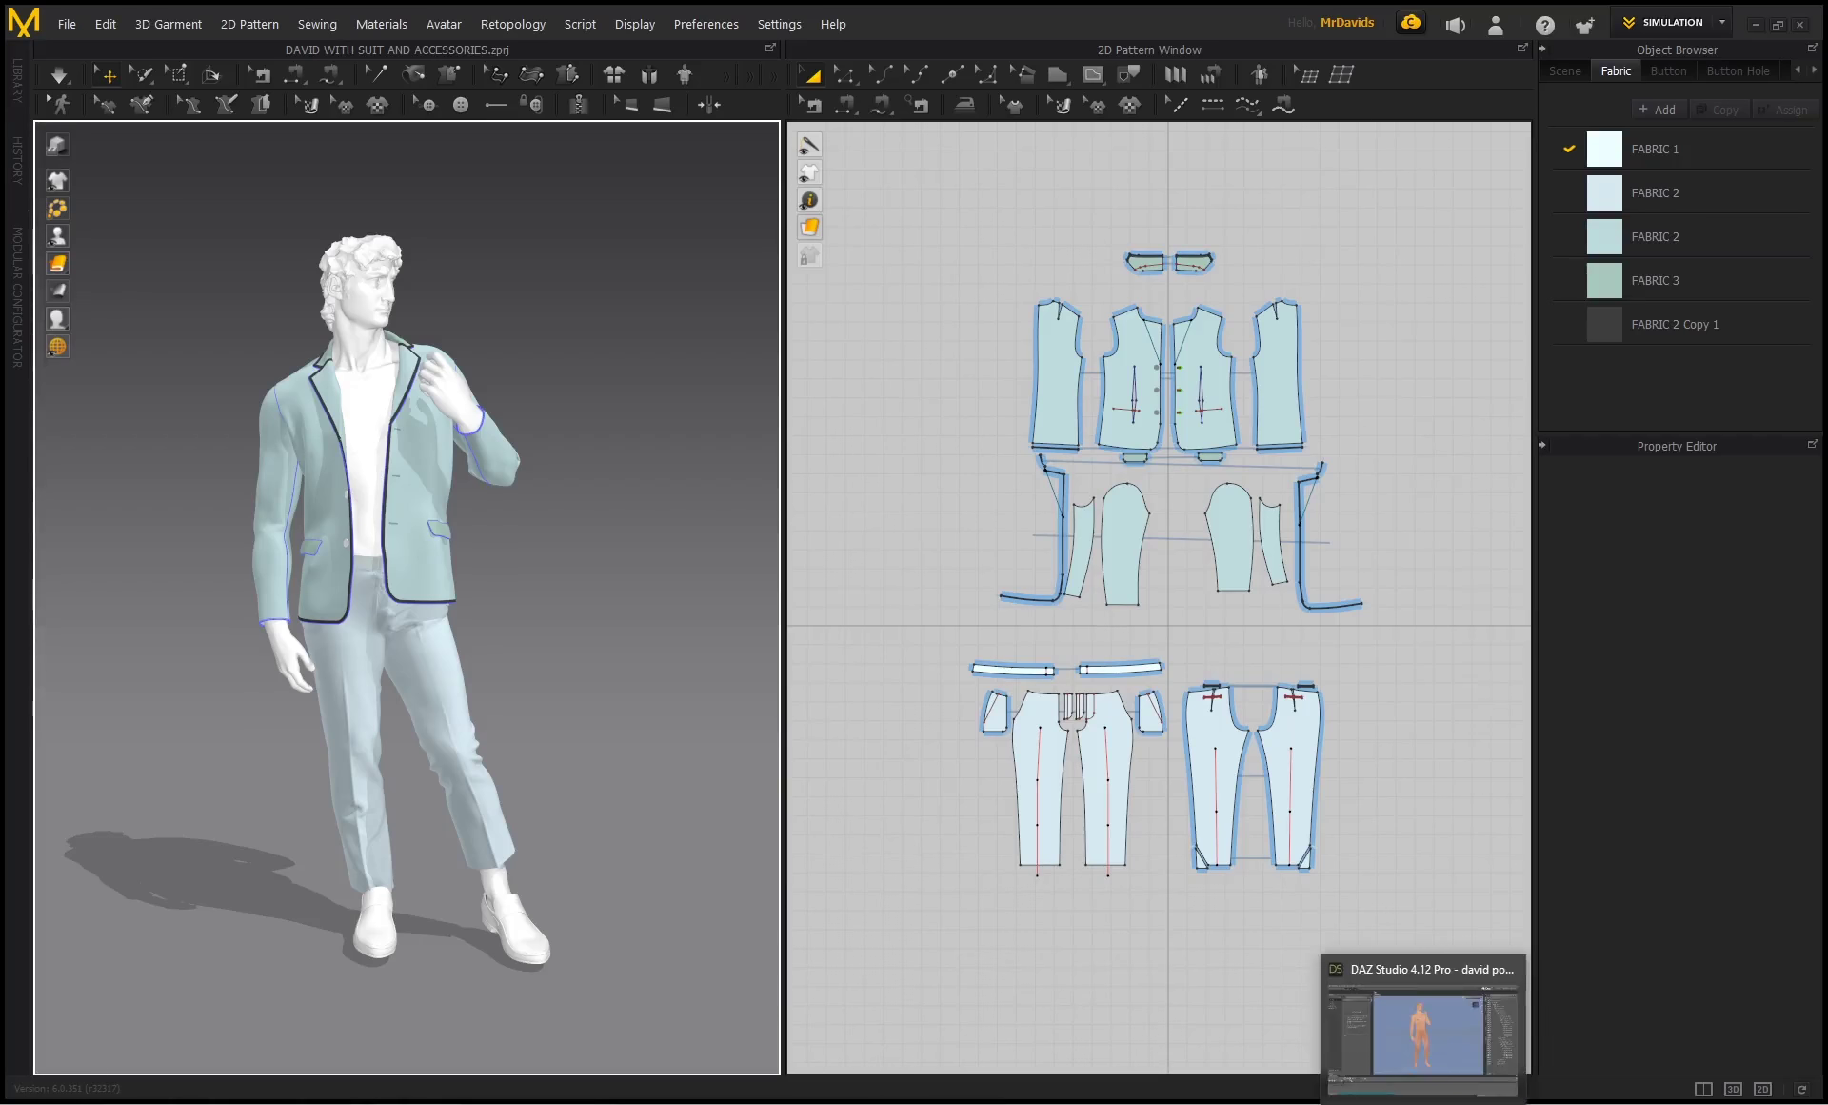
click(1424, 1033)
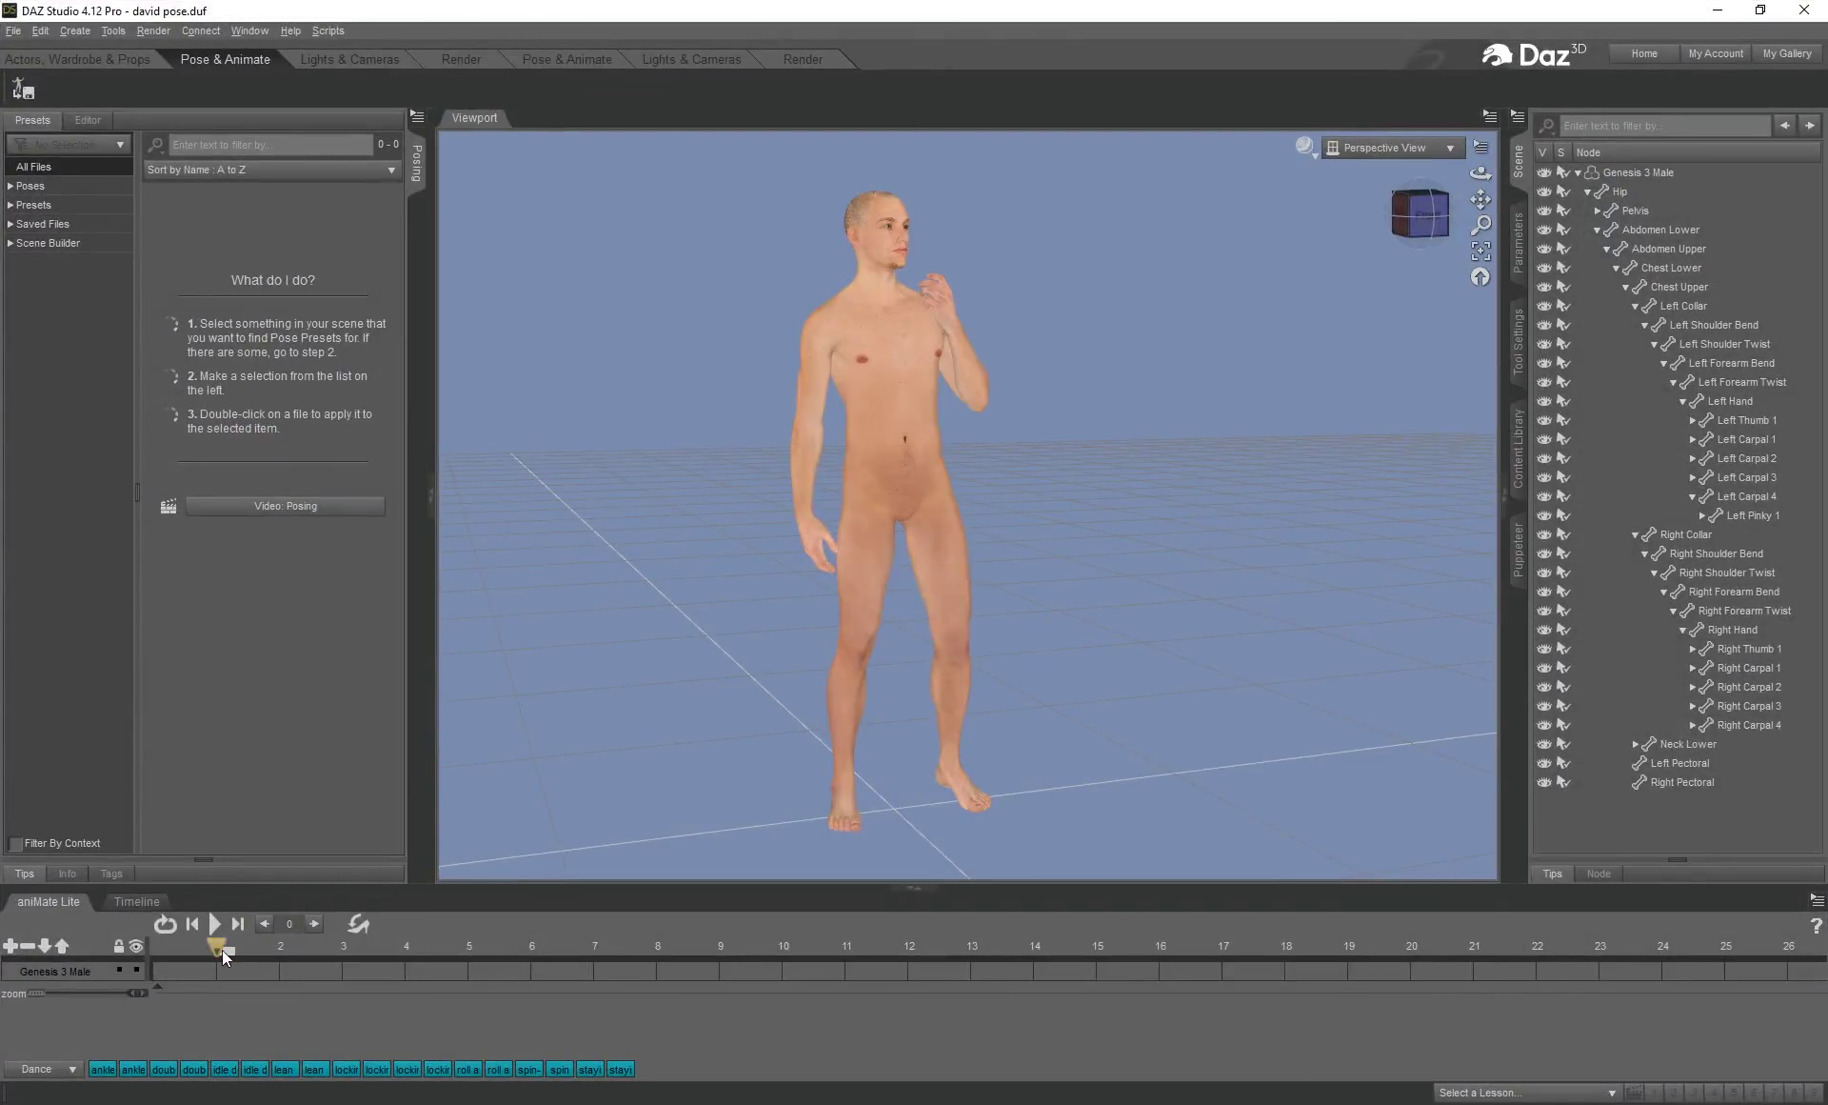
mouse_move(221, 951)
mouse_down()
mouse_move(145, 956)
mouse_move(238, 964)
mouse_up()
drag(1419, 212, 1409, 214)
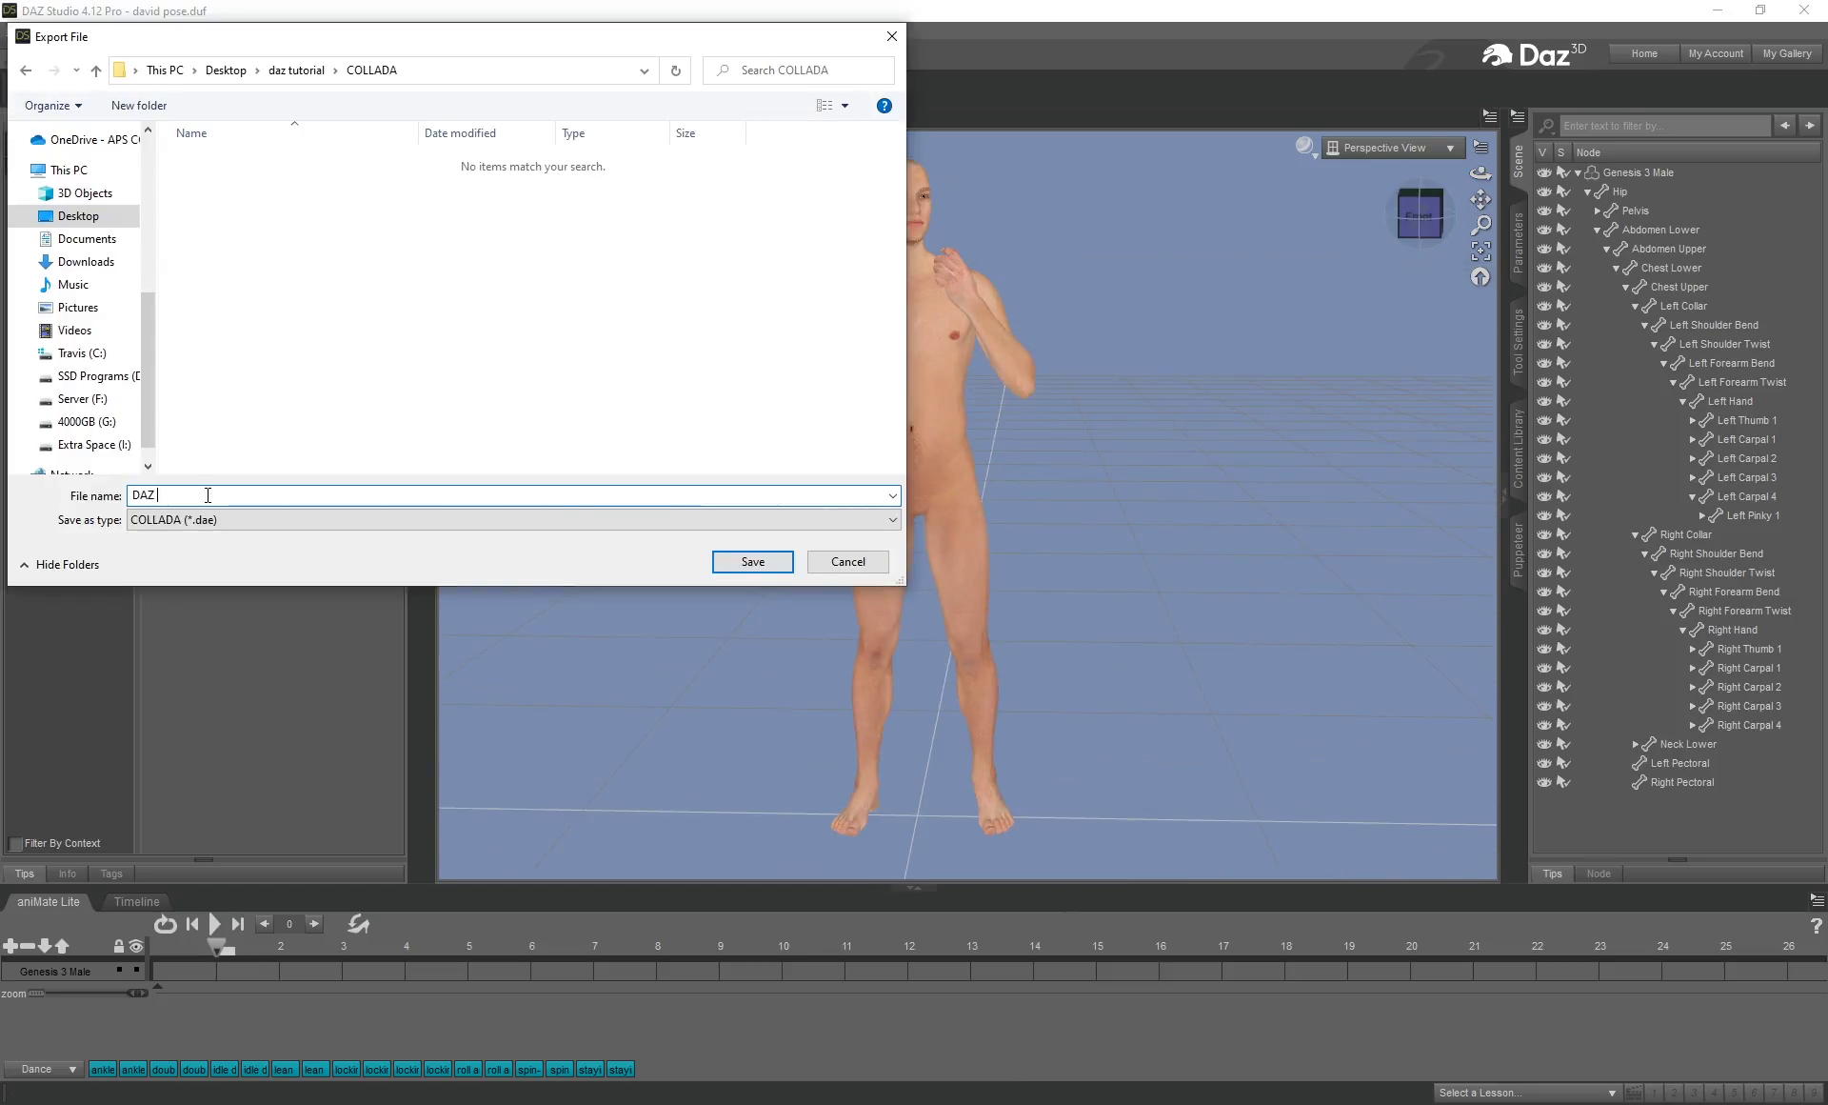
click(767, 562)
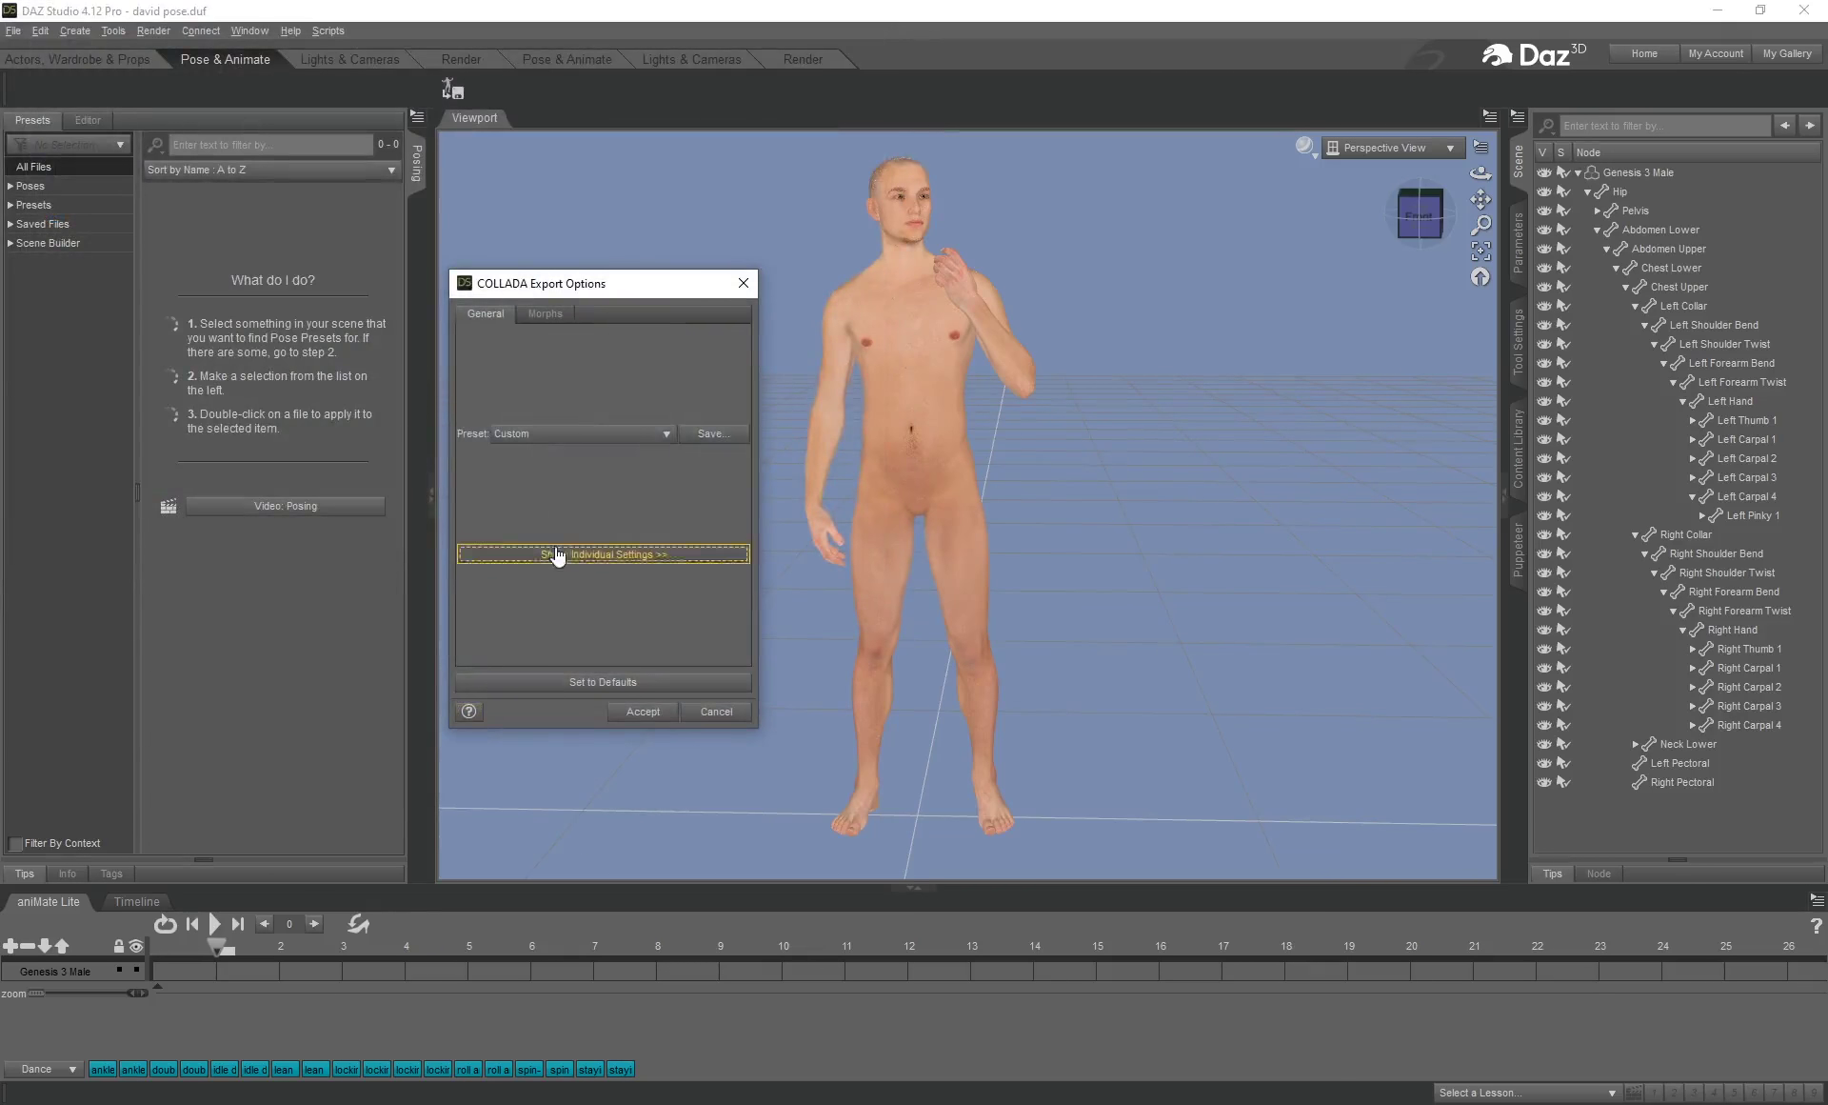
Include animation in the individual COLLADA export settings and accept the export.
click(559, 554)
click(477, 585)
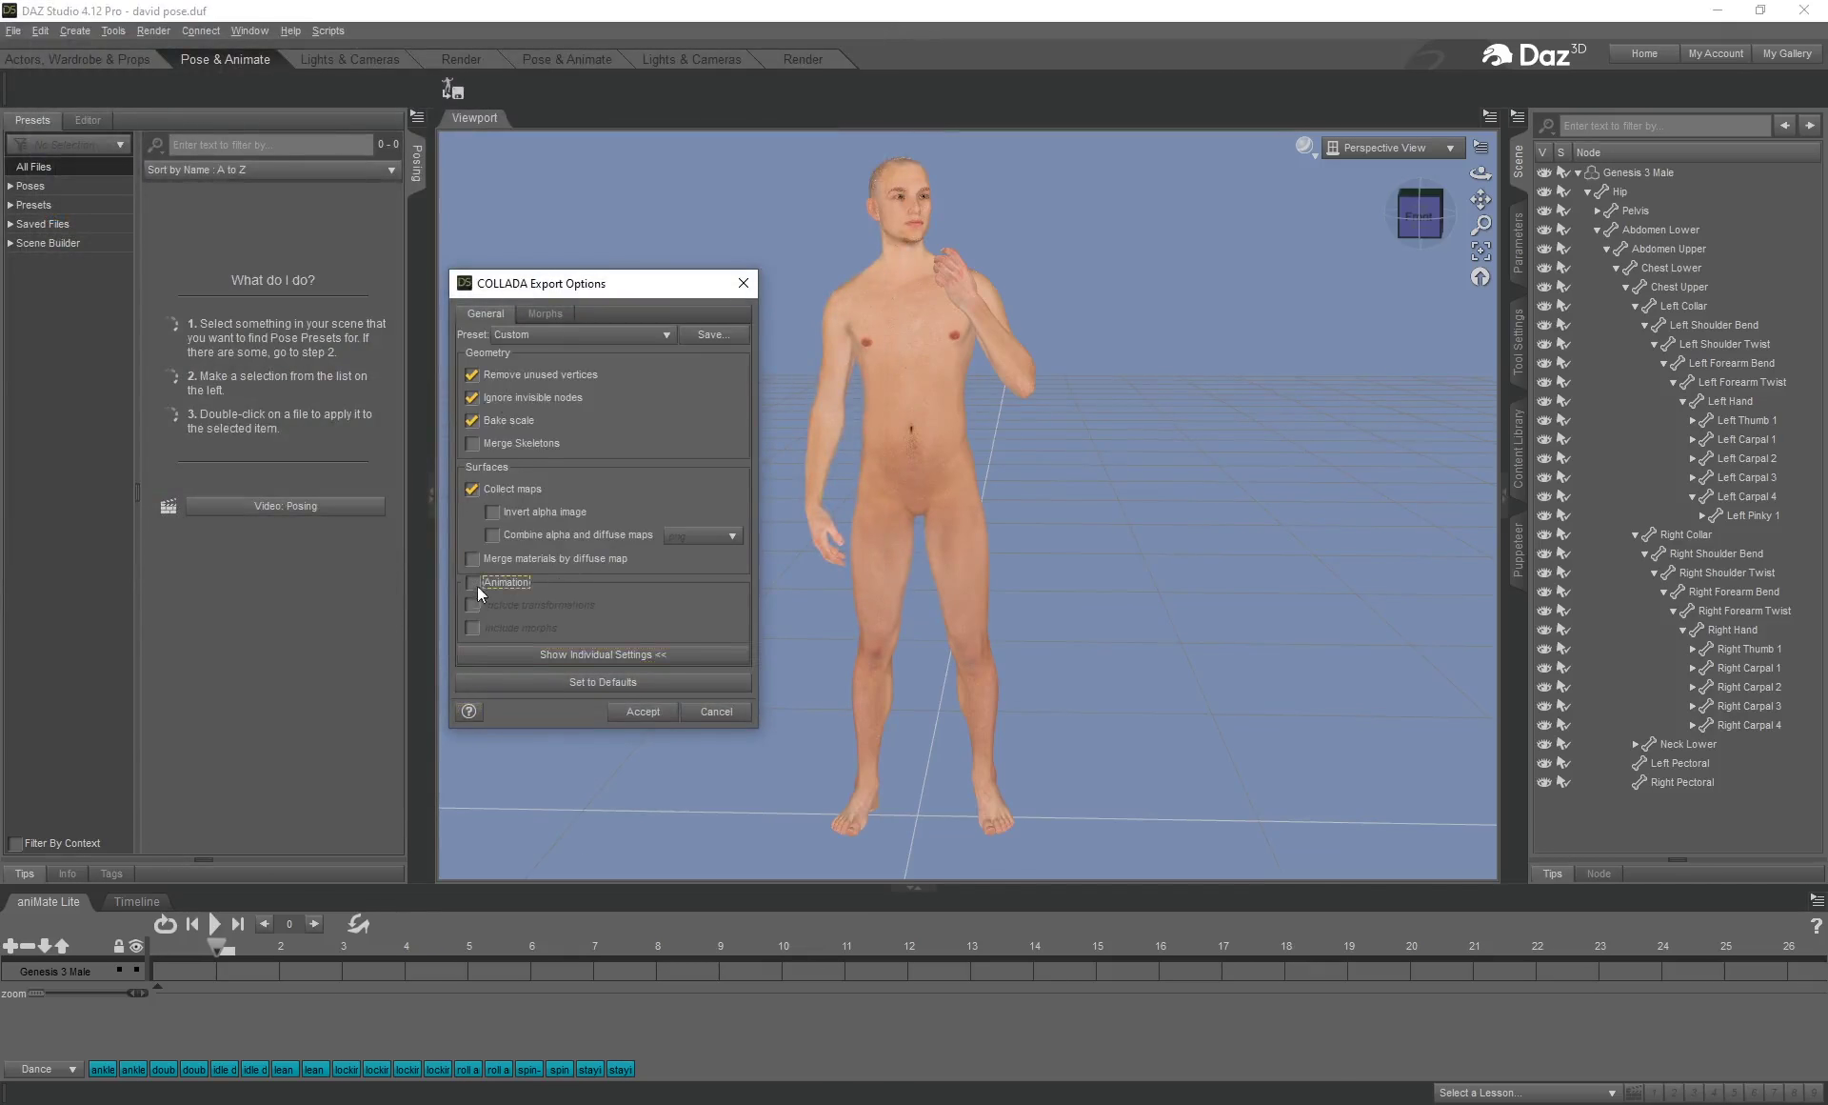
click(480, 628)
click(634, 713)
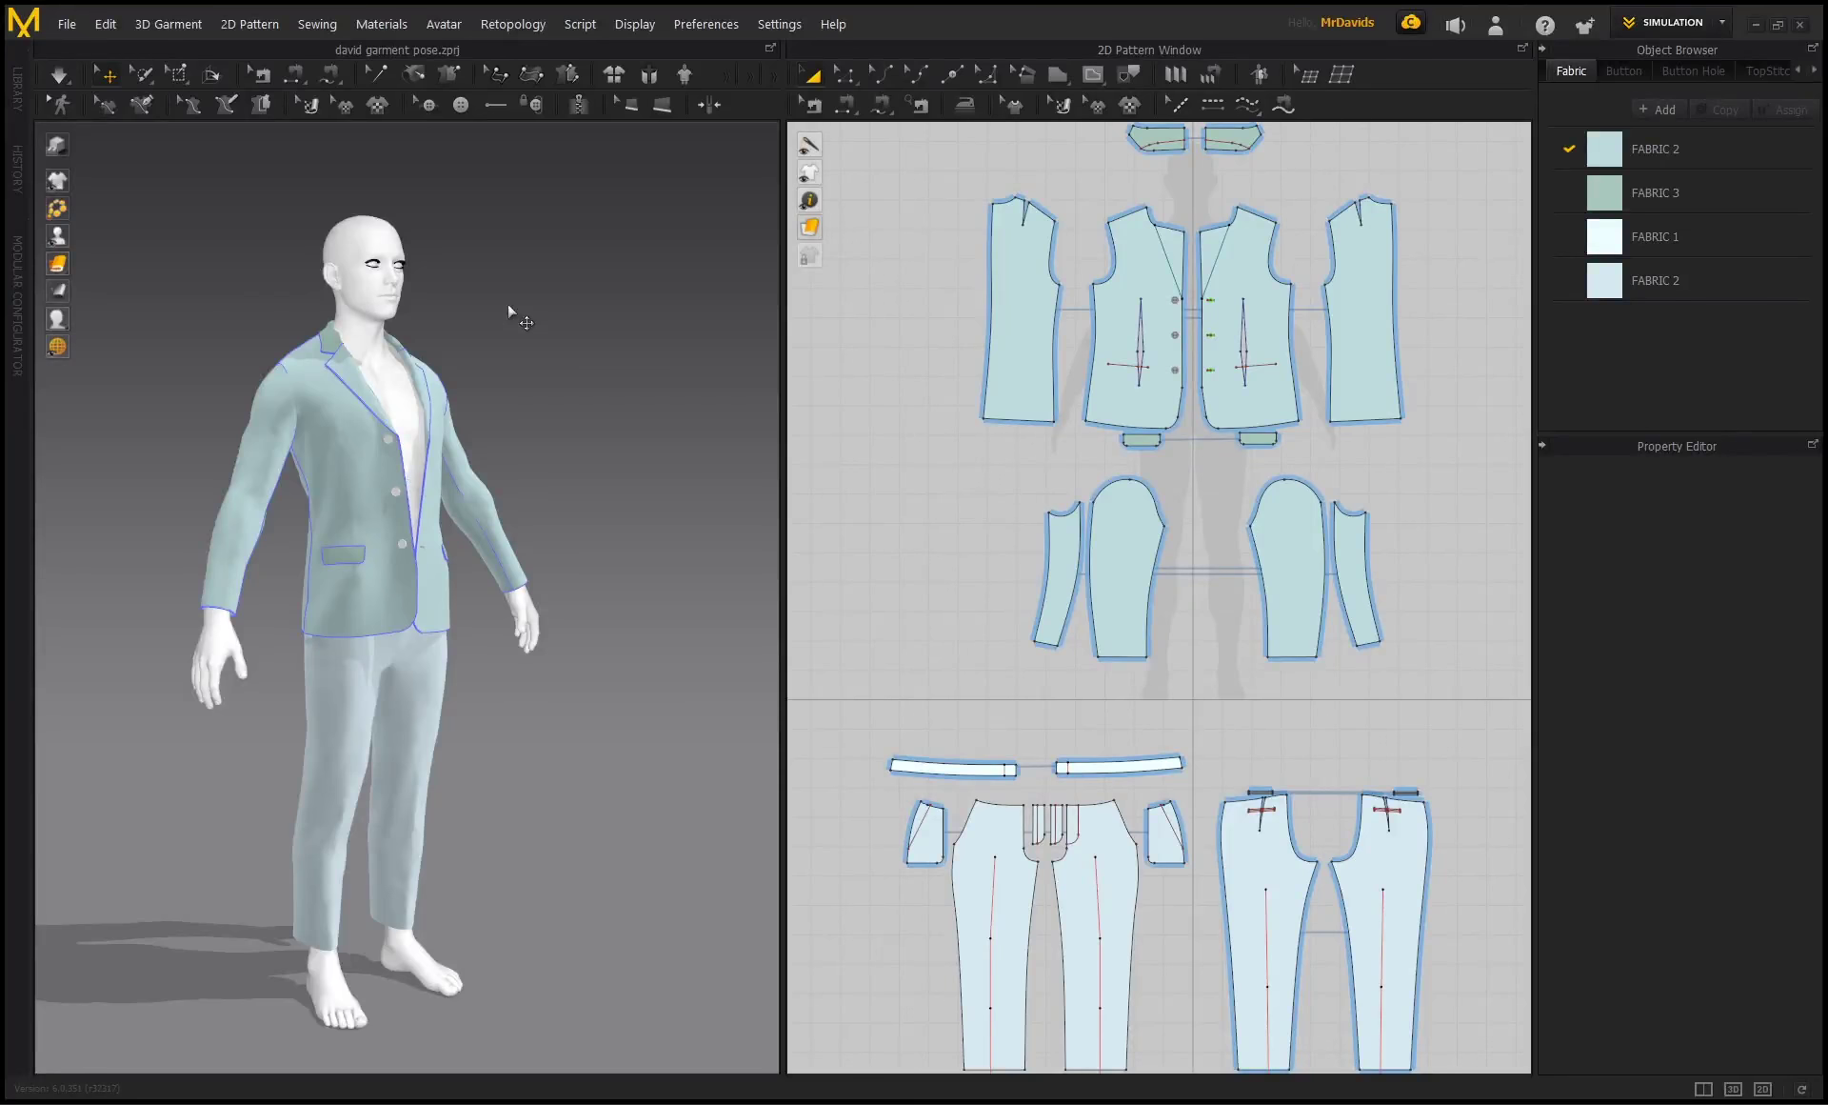
right_drag(506, 303, 431, 299)
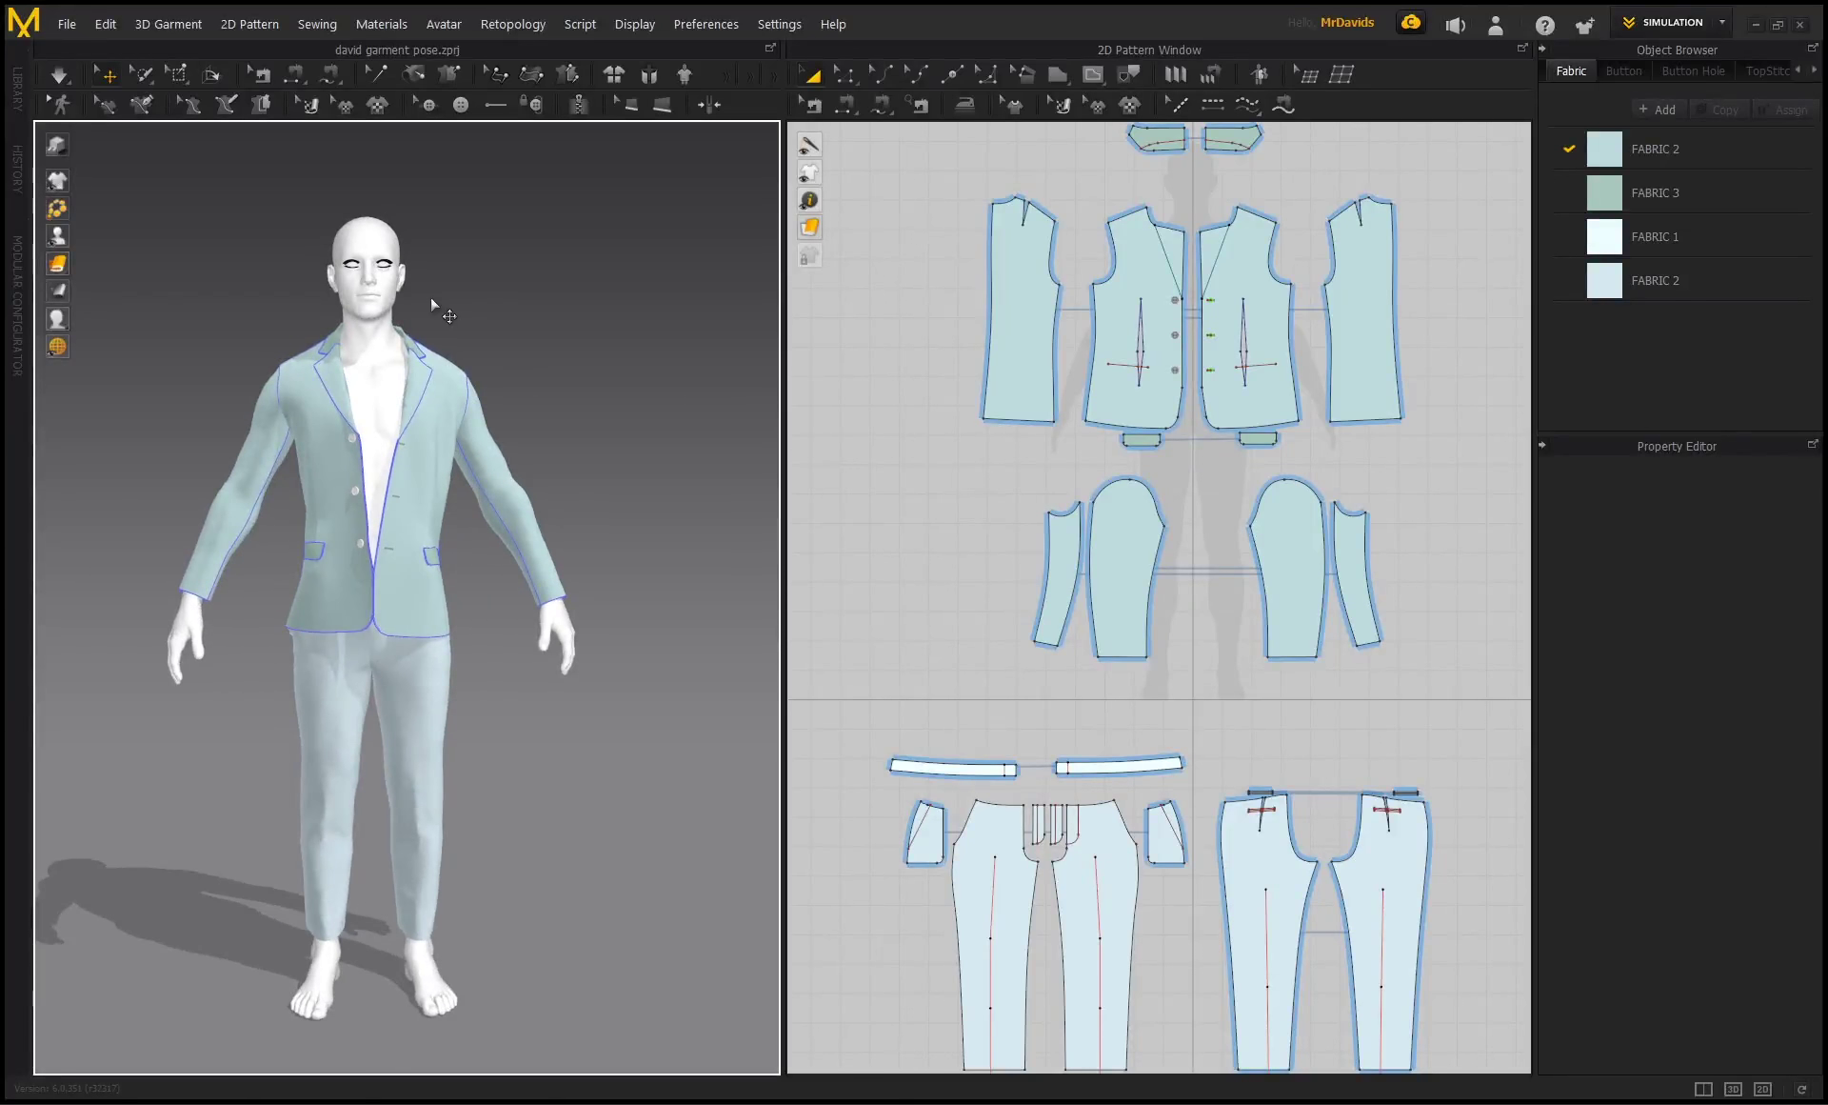
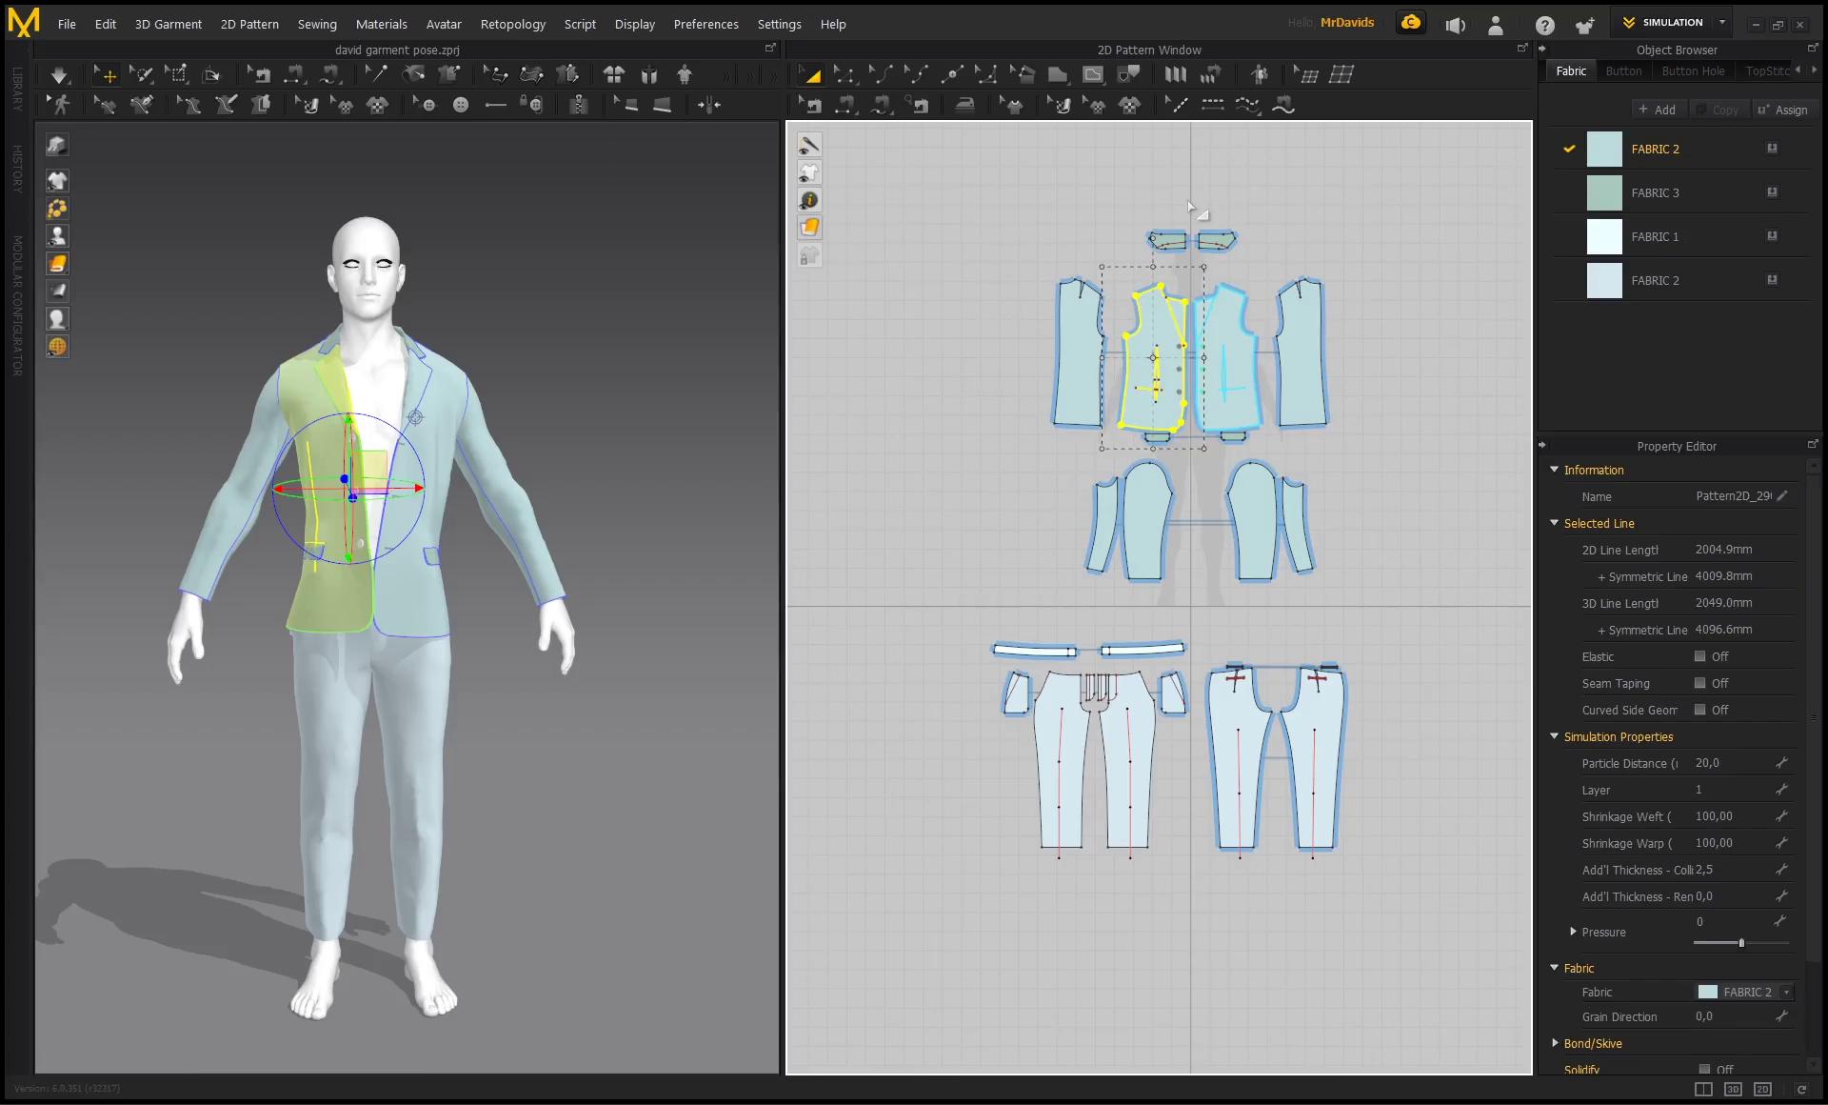
Record the suit's simulation in the Animation workspace as the avatar moves into David's pose, and return to the Simulation workspace.
right_drag(479, 275, 471, 322)
click(547, 314)
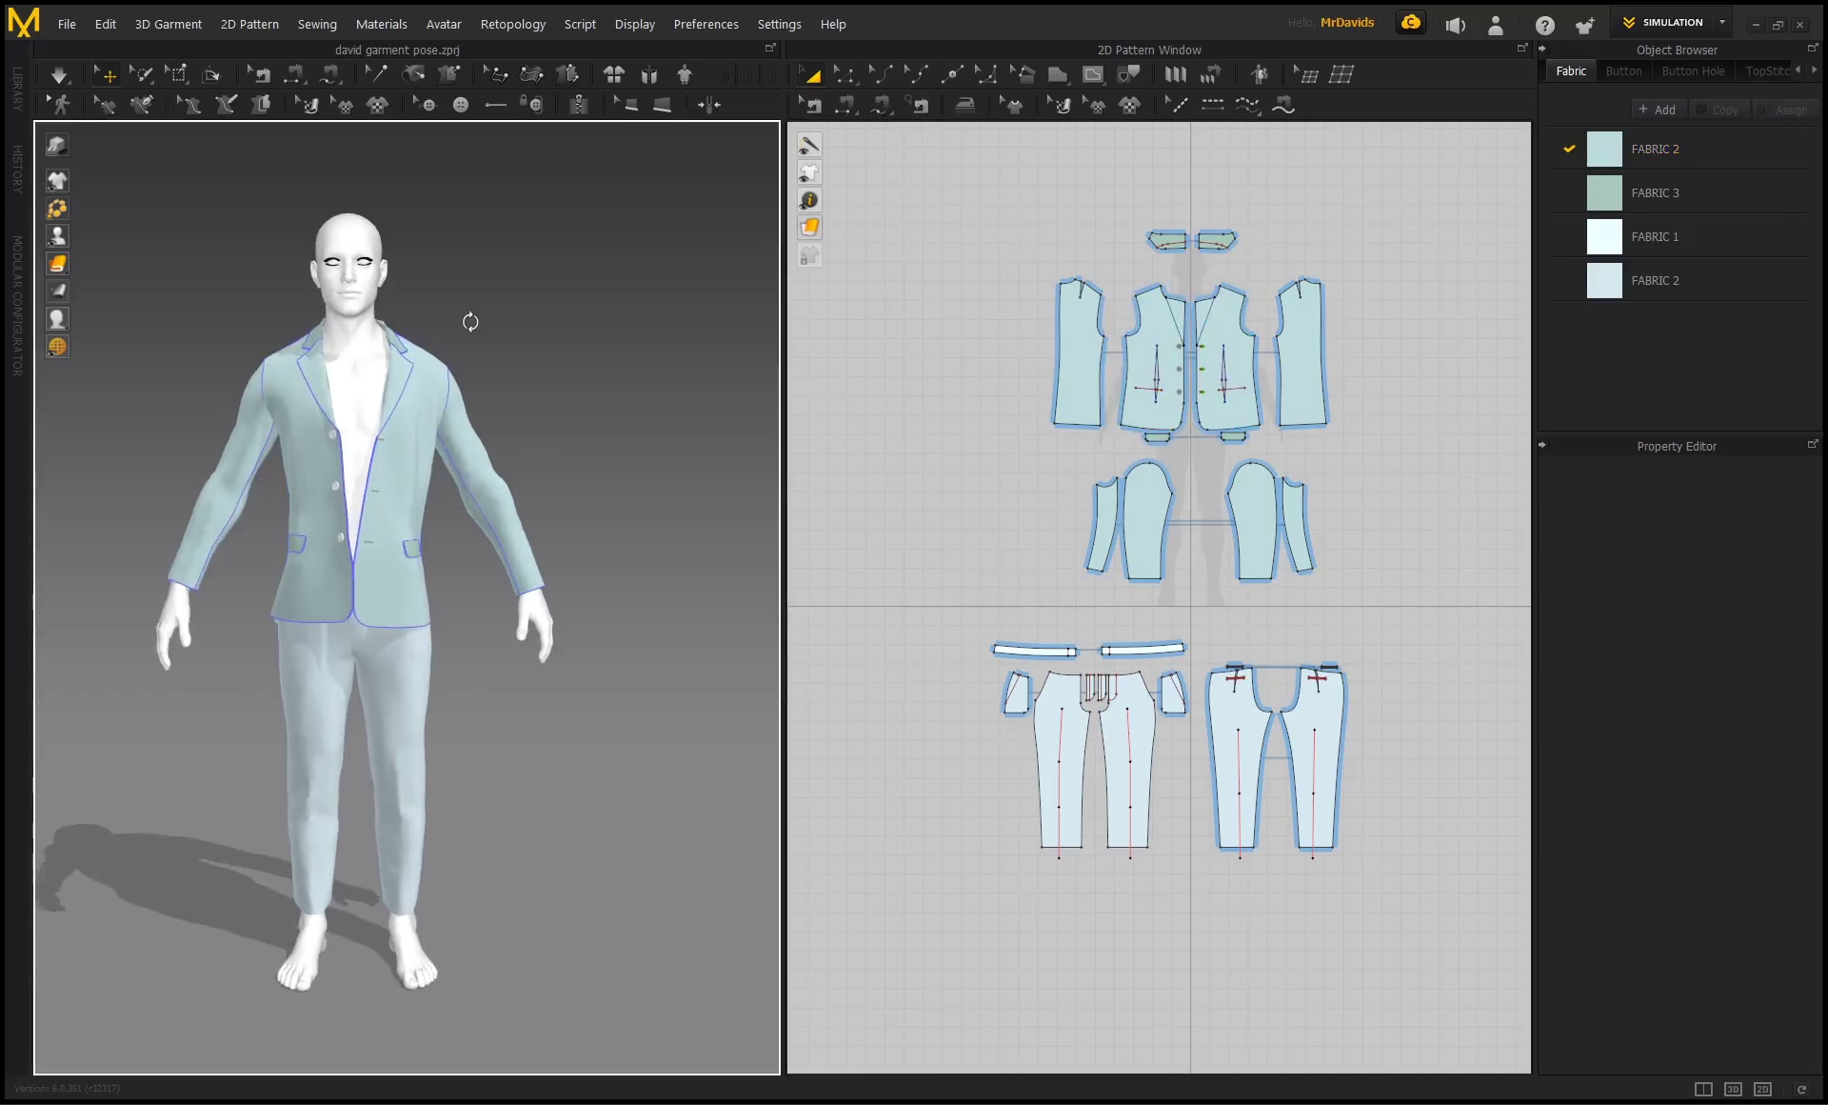
right_drag(505, 524, 495, 360)
right_drag(424, 299, 499, 380)
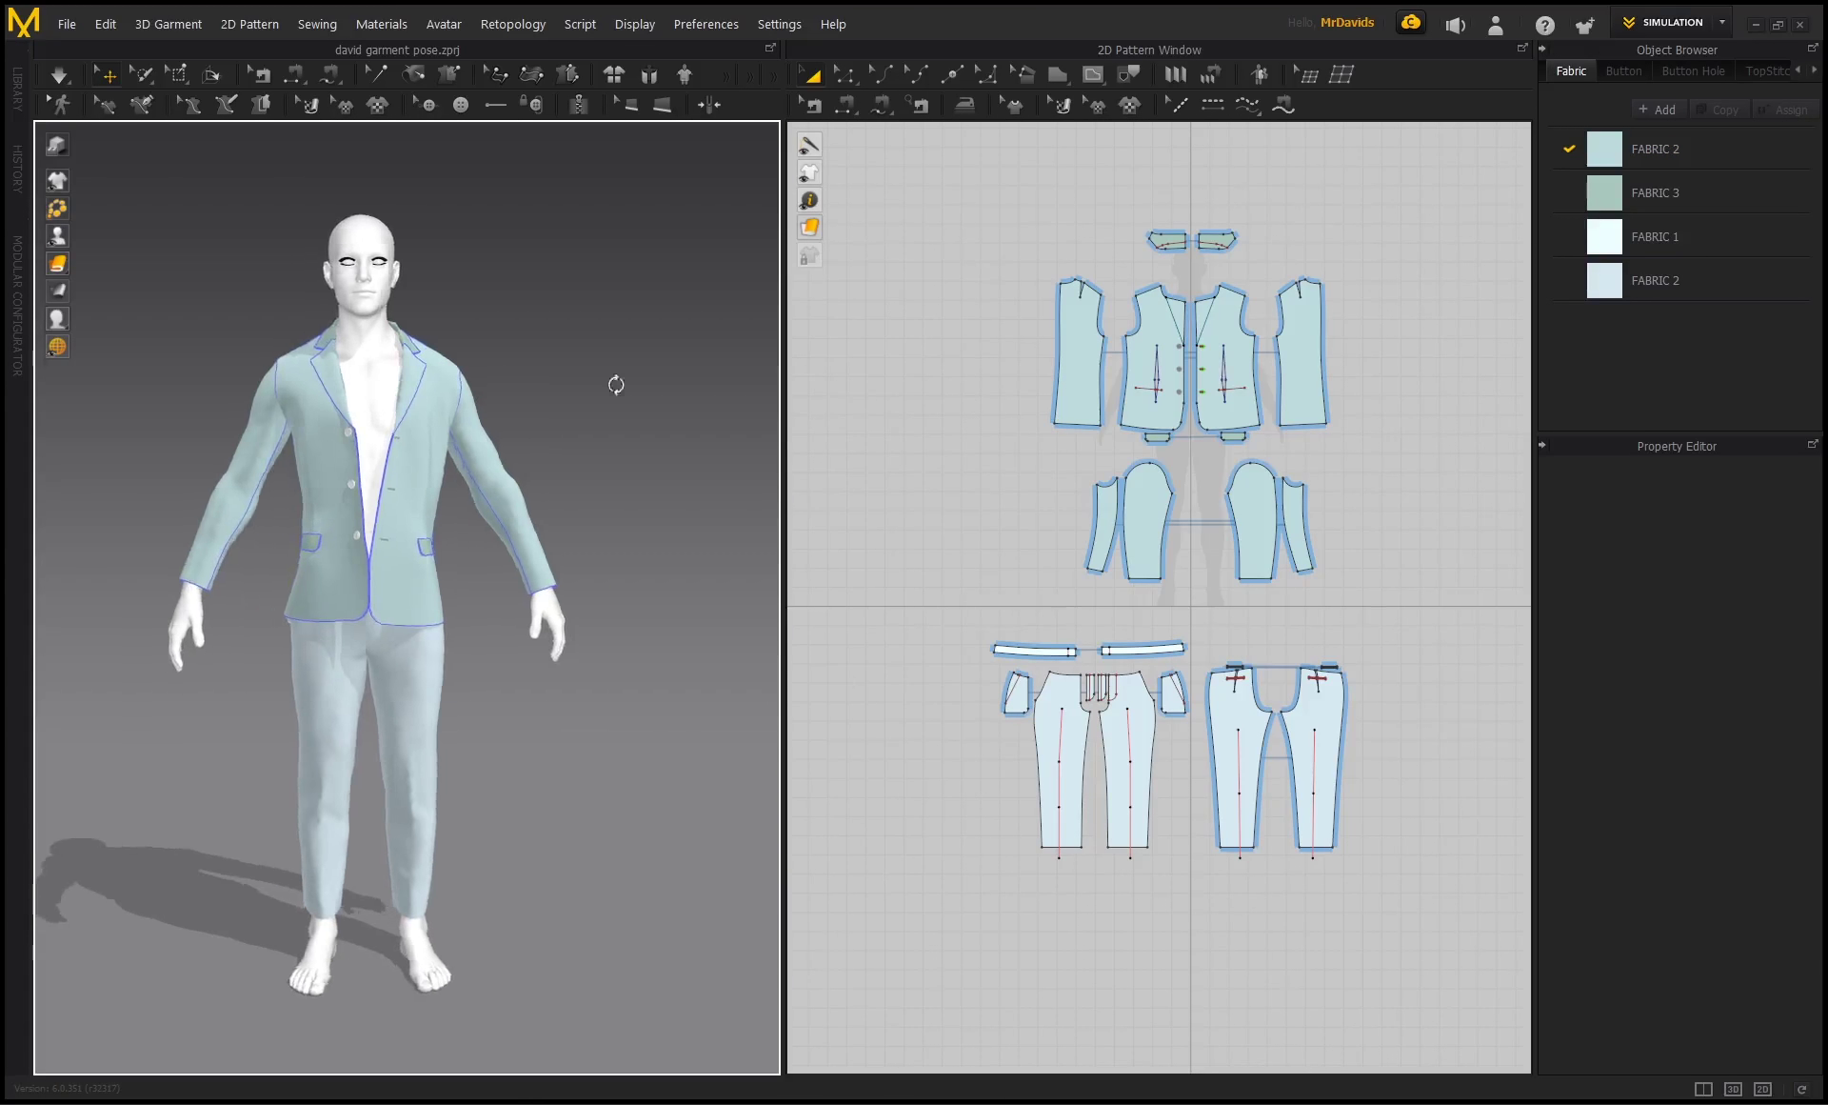
right_drag(612, 388, 572, 381)
click(1721, 21)
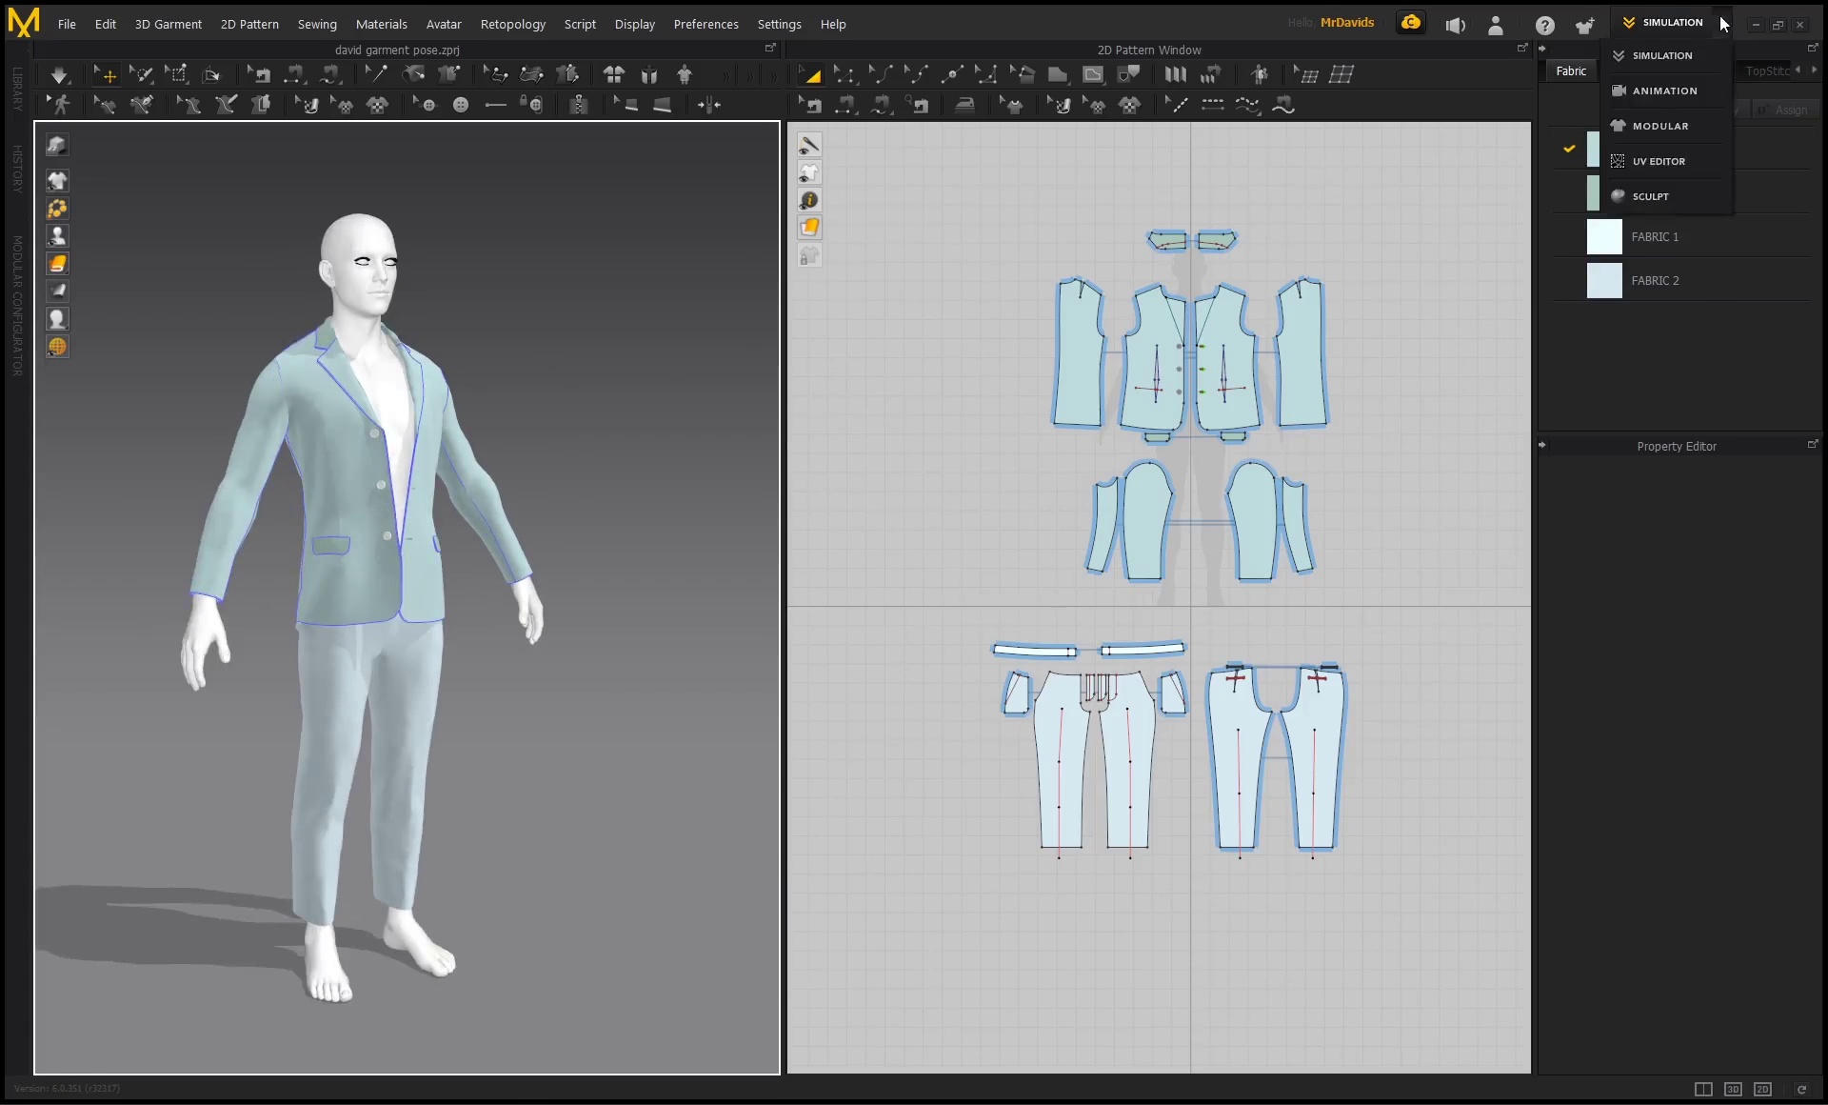
click(1648, 90)
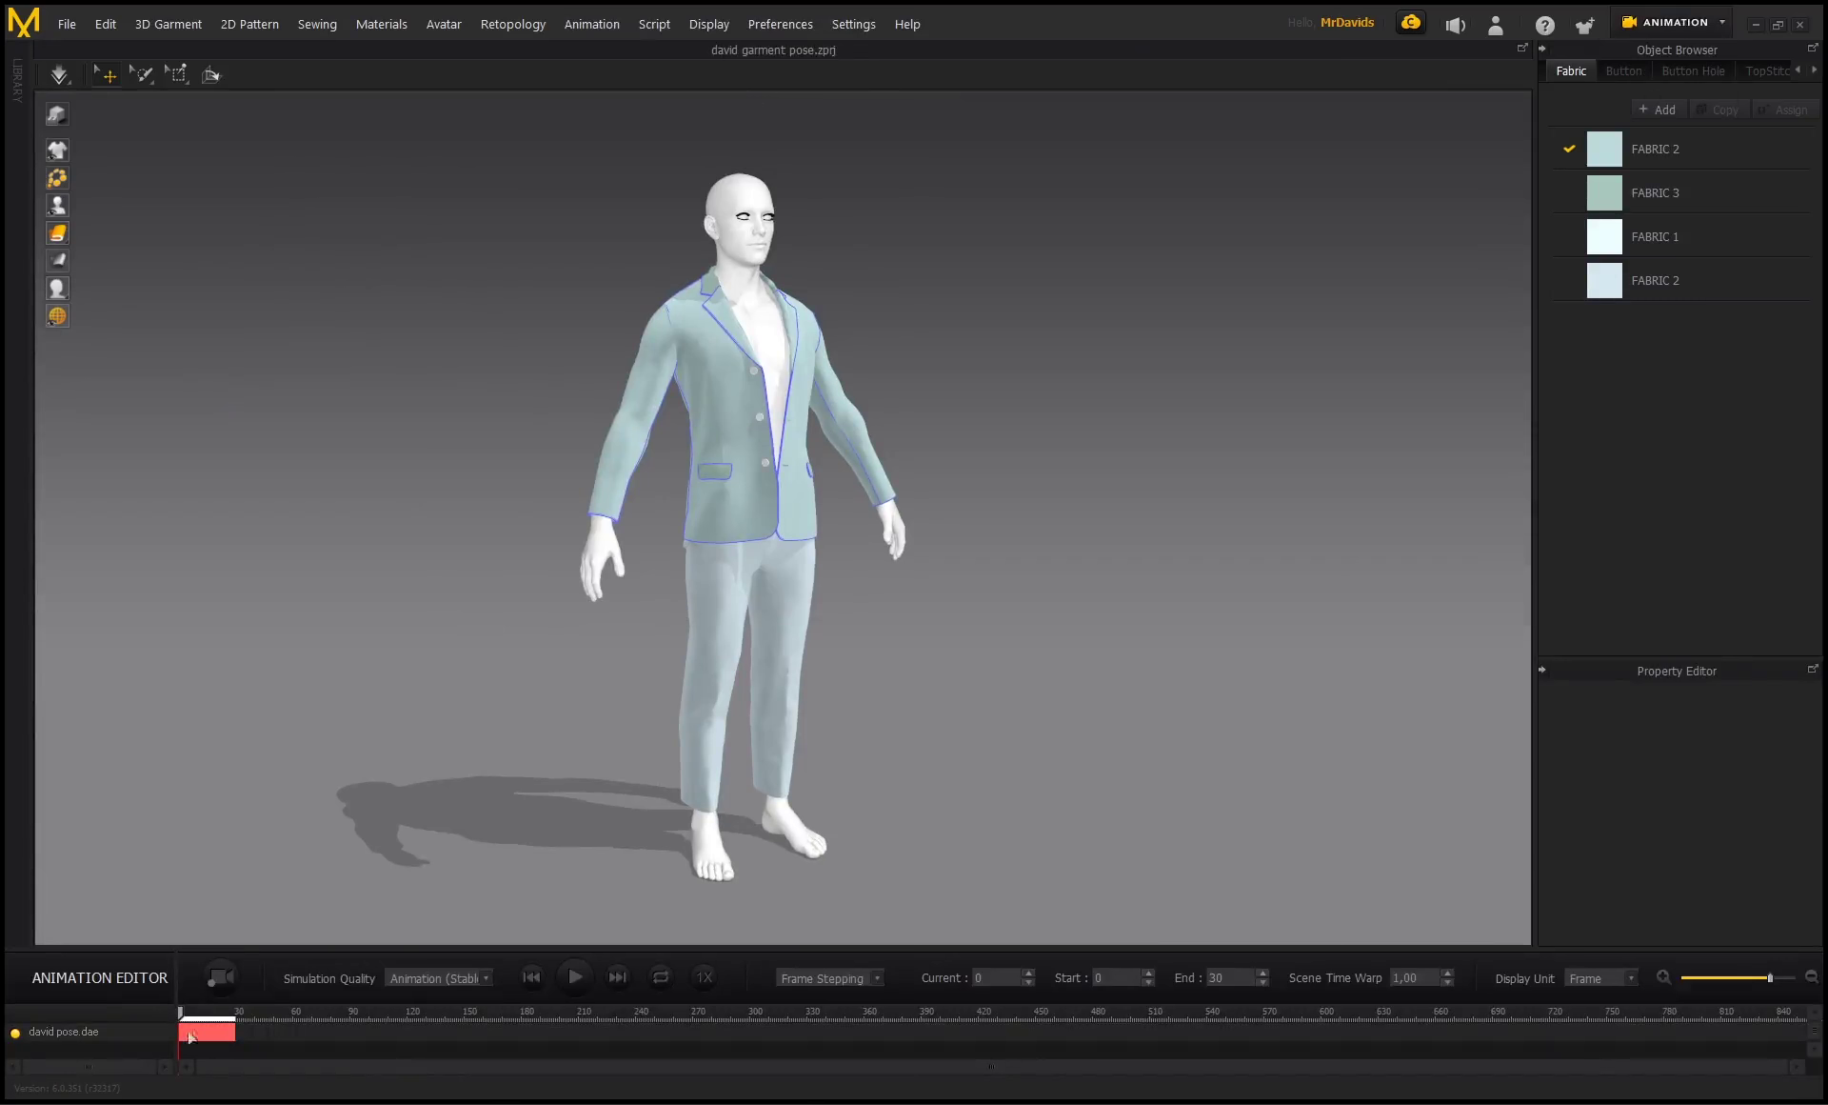
mouse_move(185, 1016)
mouse_down()
mouse_move(246, 1020)
mouse_move(157, 1024)
mouse_up()
click(219, 981)
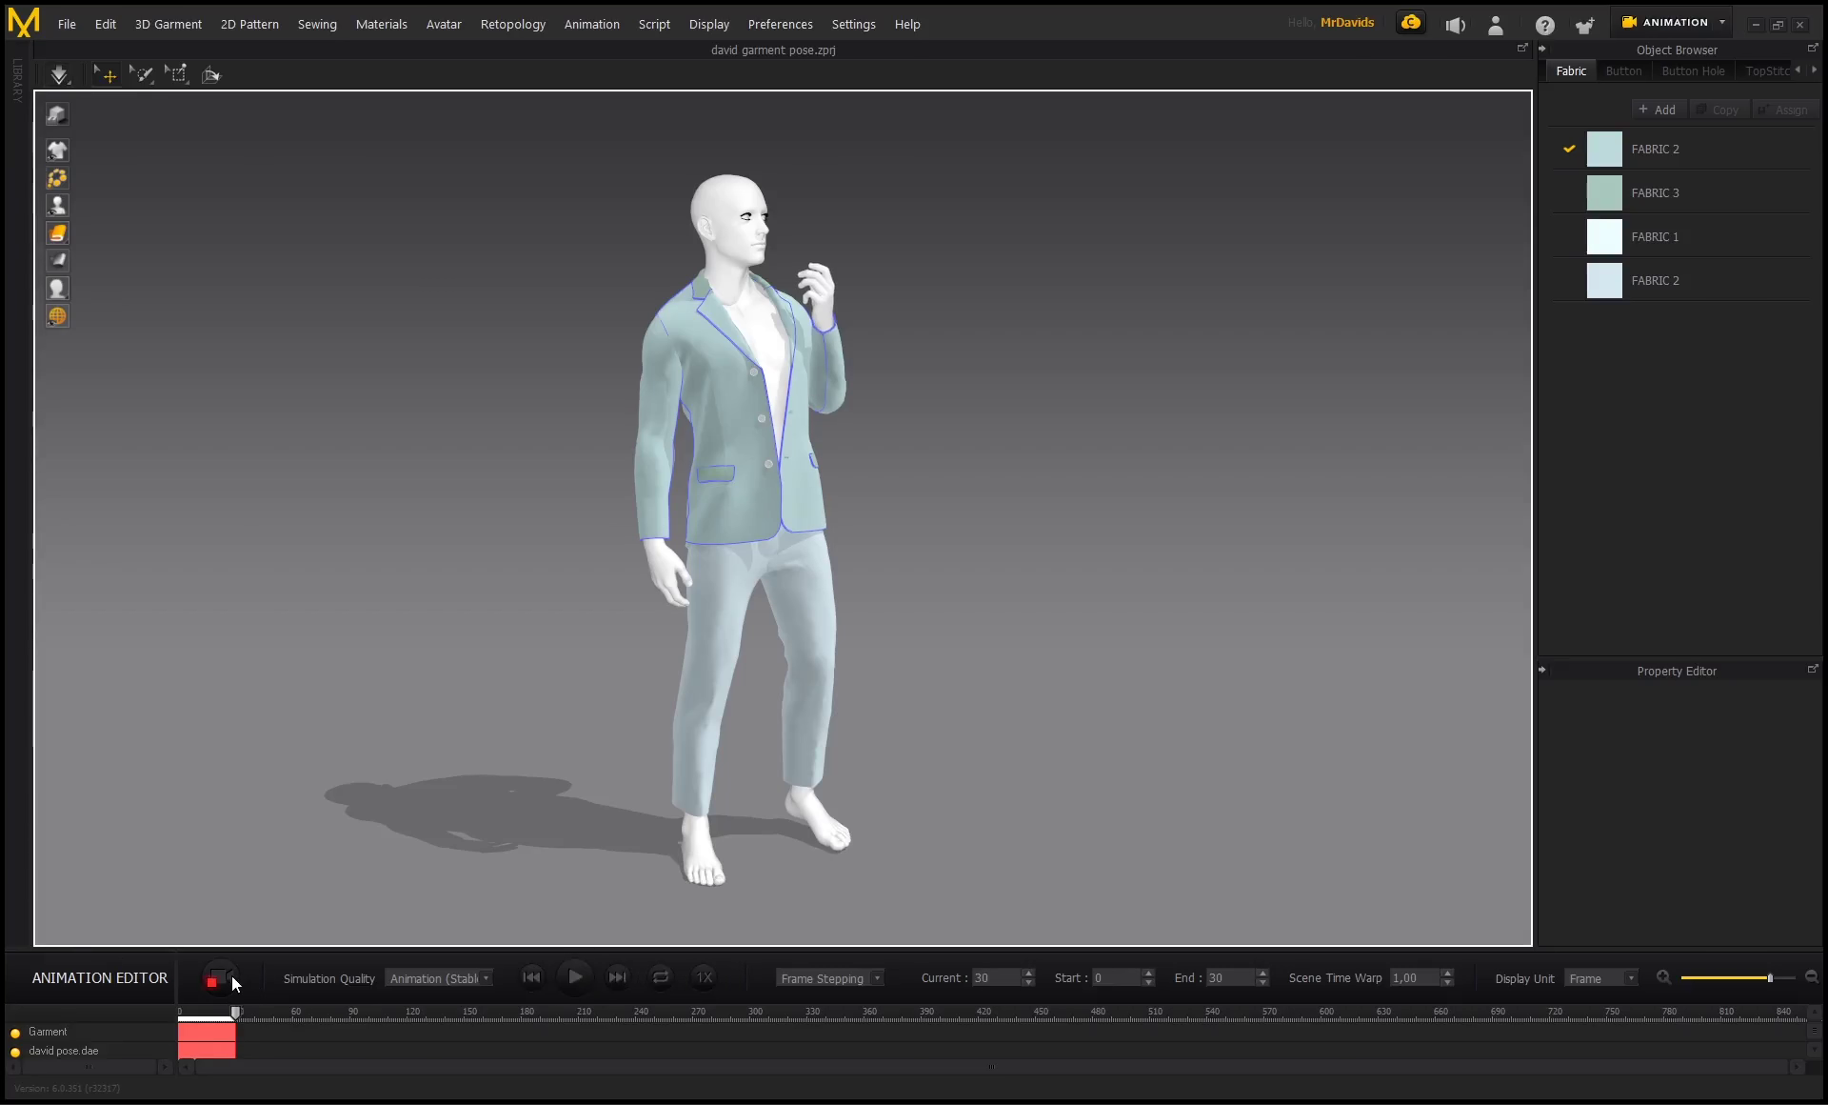
click(1718, 23)
click(1680, 55)
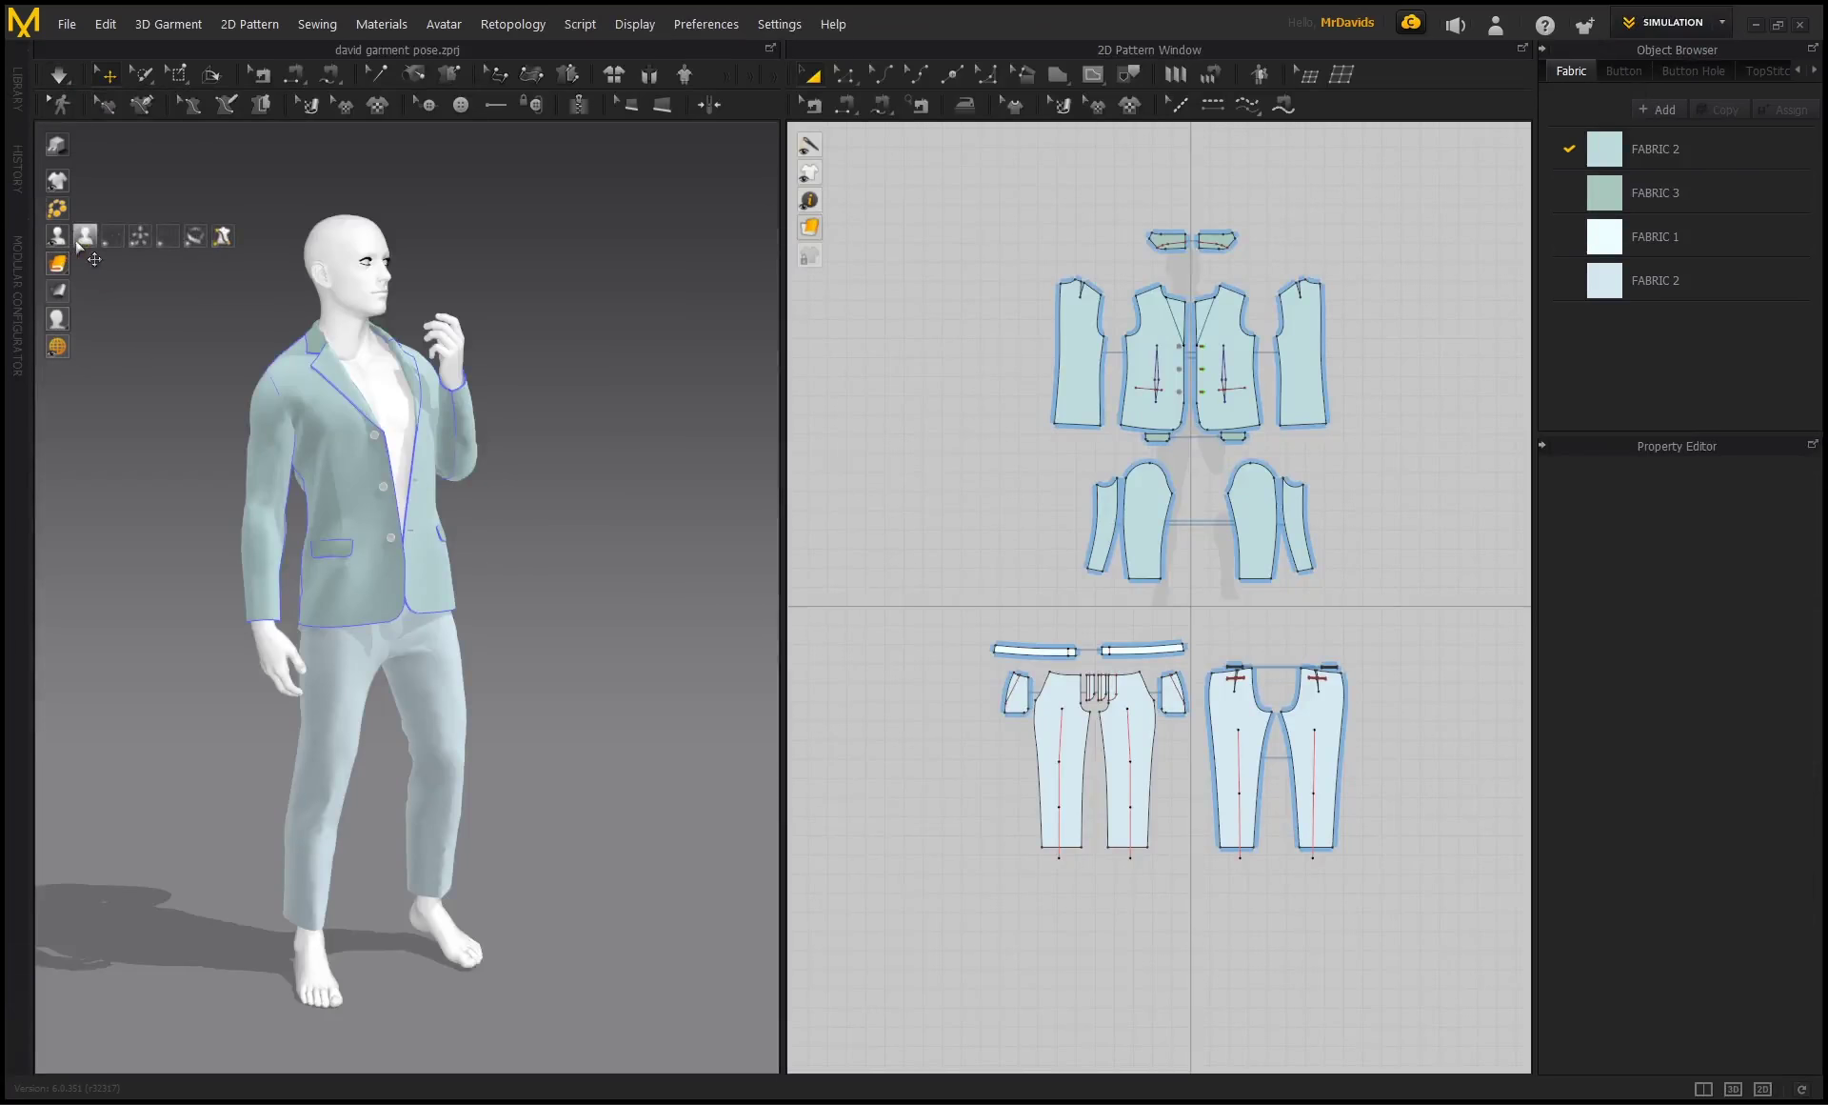
Hide the avatar to inspect the posed suit on its own, and show the avatar again.
click(58, 235)
right_drag(195, 236, 321, 420)
middle_drag(345, 453, 391, 426)
scroll(366, 507, up, 3)
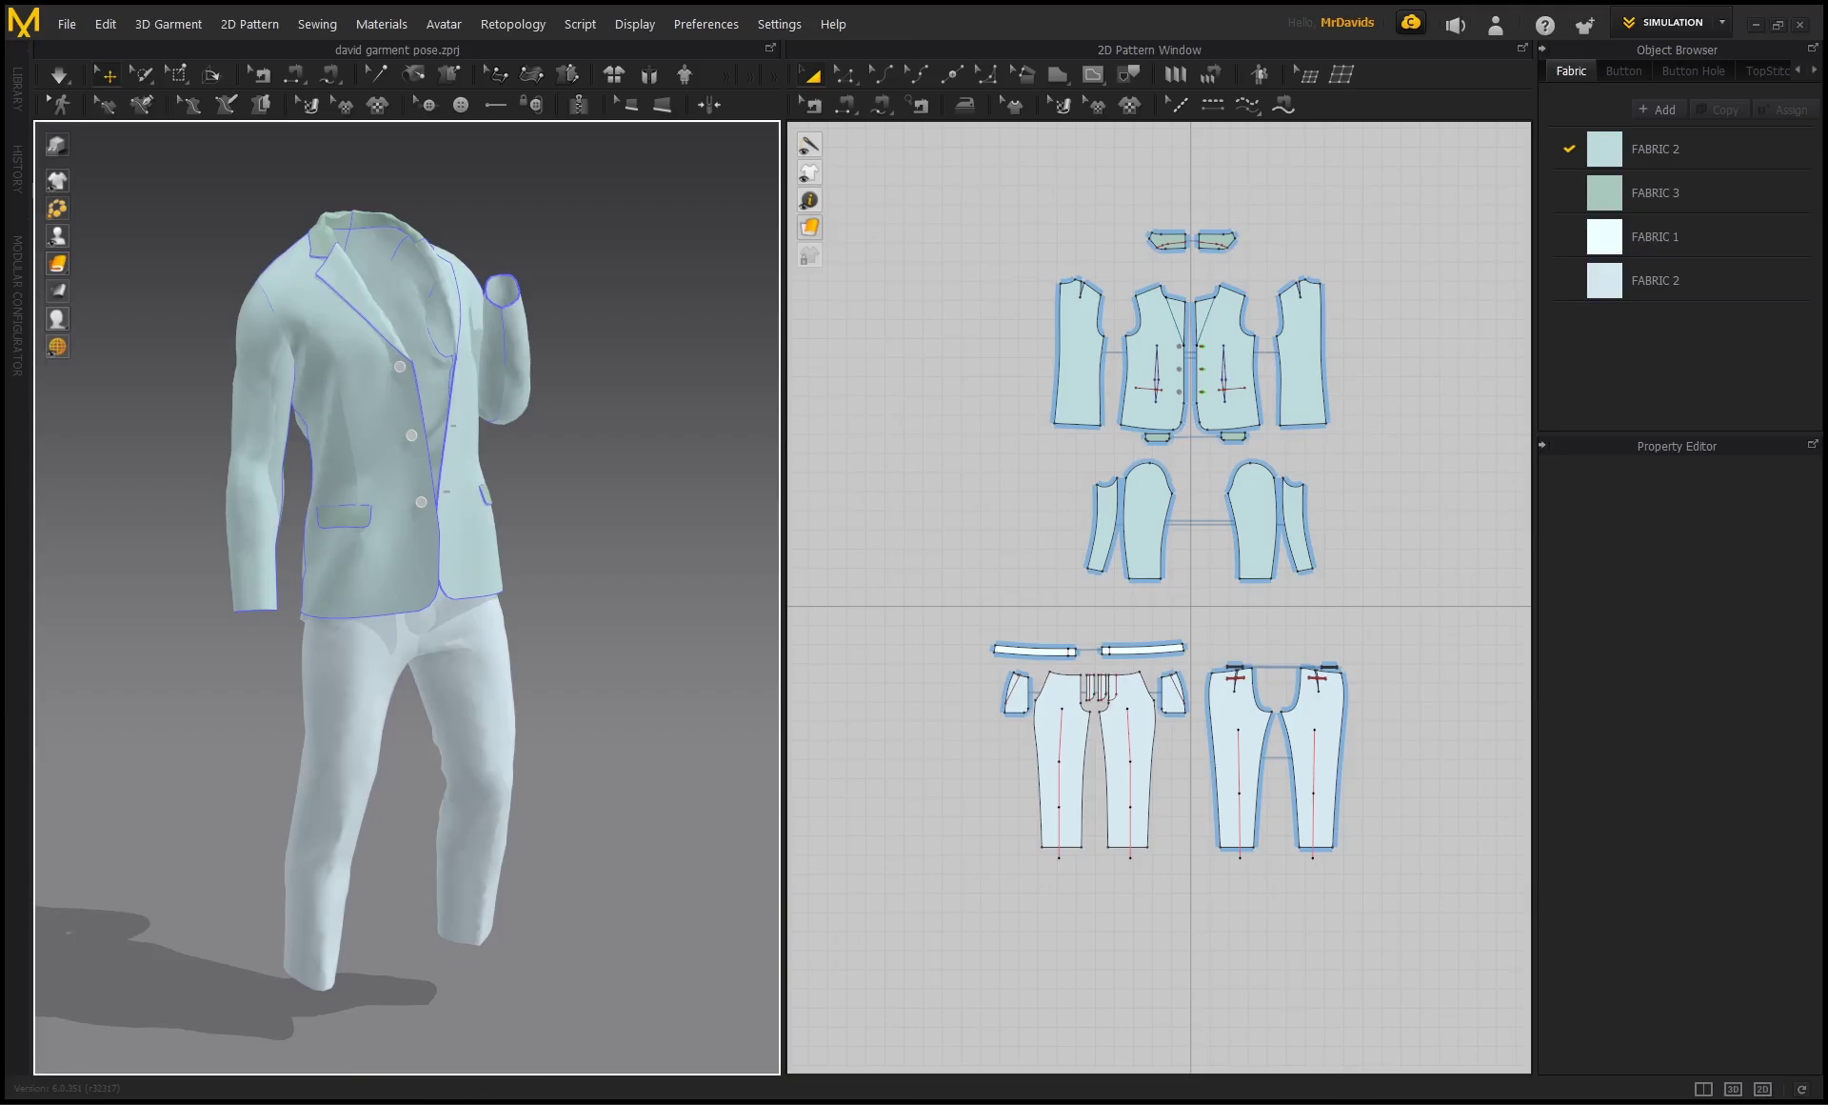
key(shift+a)
scroll(369, 408, down, 2)
Remove the posed avatar from the 3D scene, keeping only the suit.
mouse_move(63, 239)
right_drag(511, 214, 465, 211)
click(447, 25)
click(460, 69)
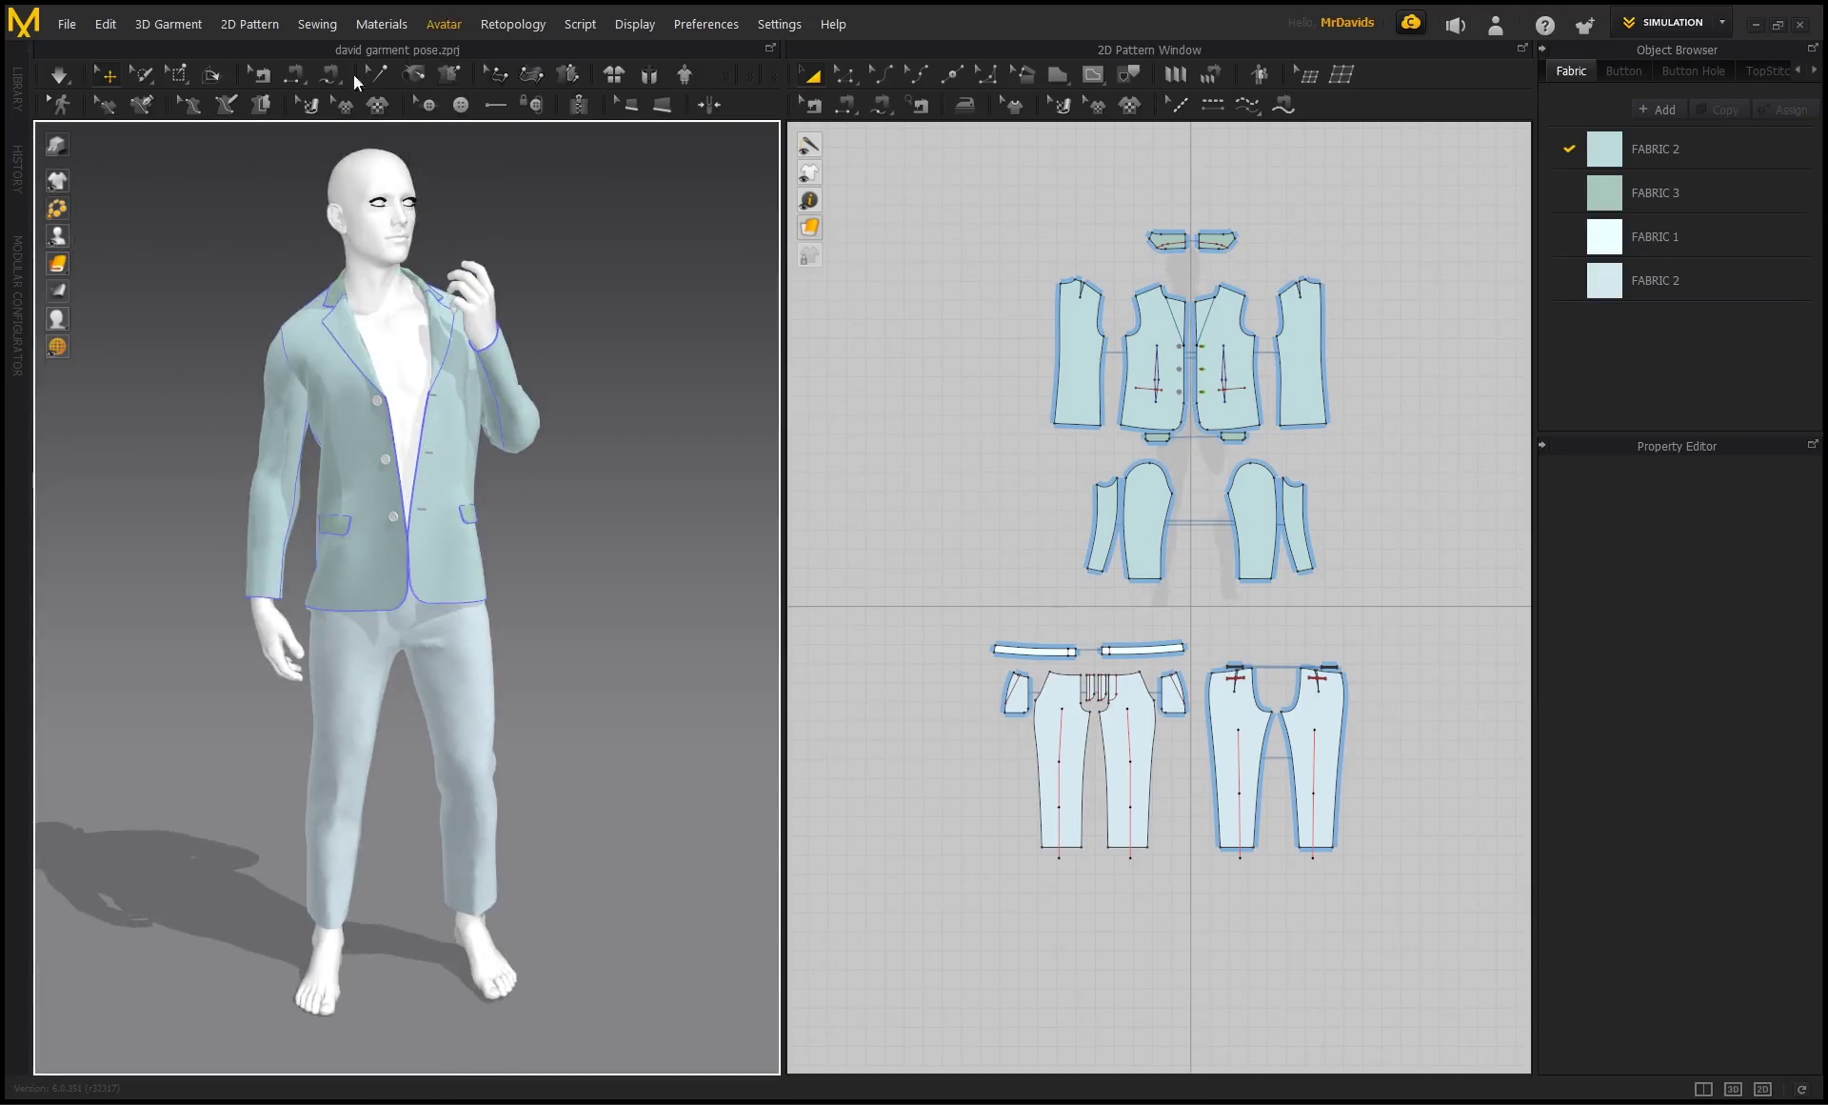
Import david statue low-res.OBJ from the Desktop as an avatar with load type Add and Auto Scale.
click(69, 25)
mouse_move(137, 185)
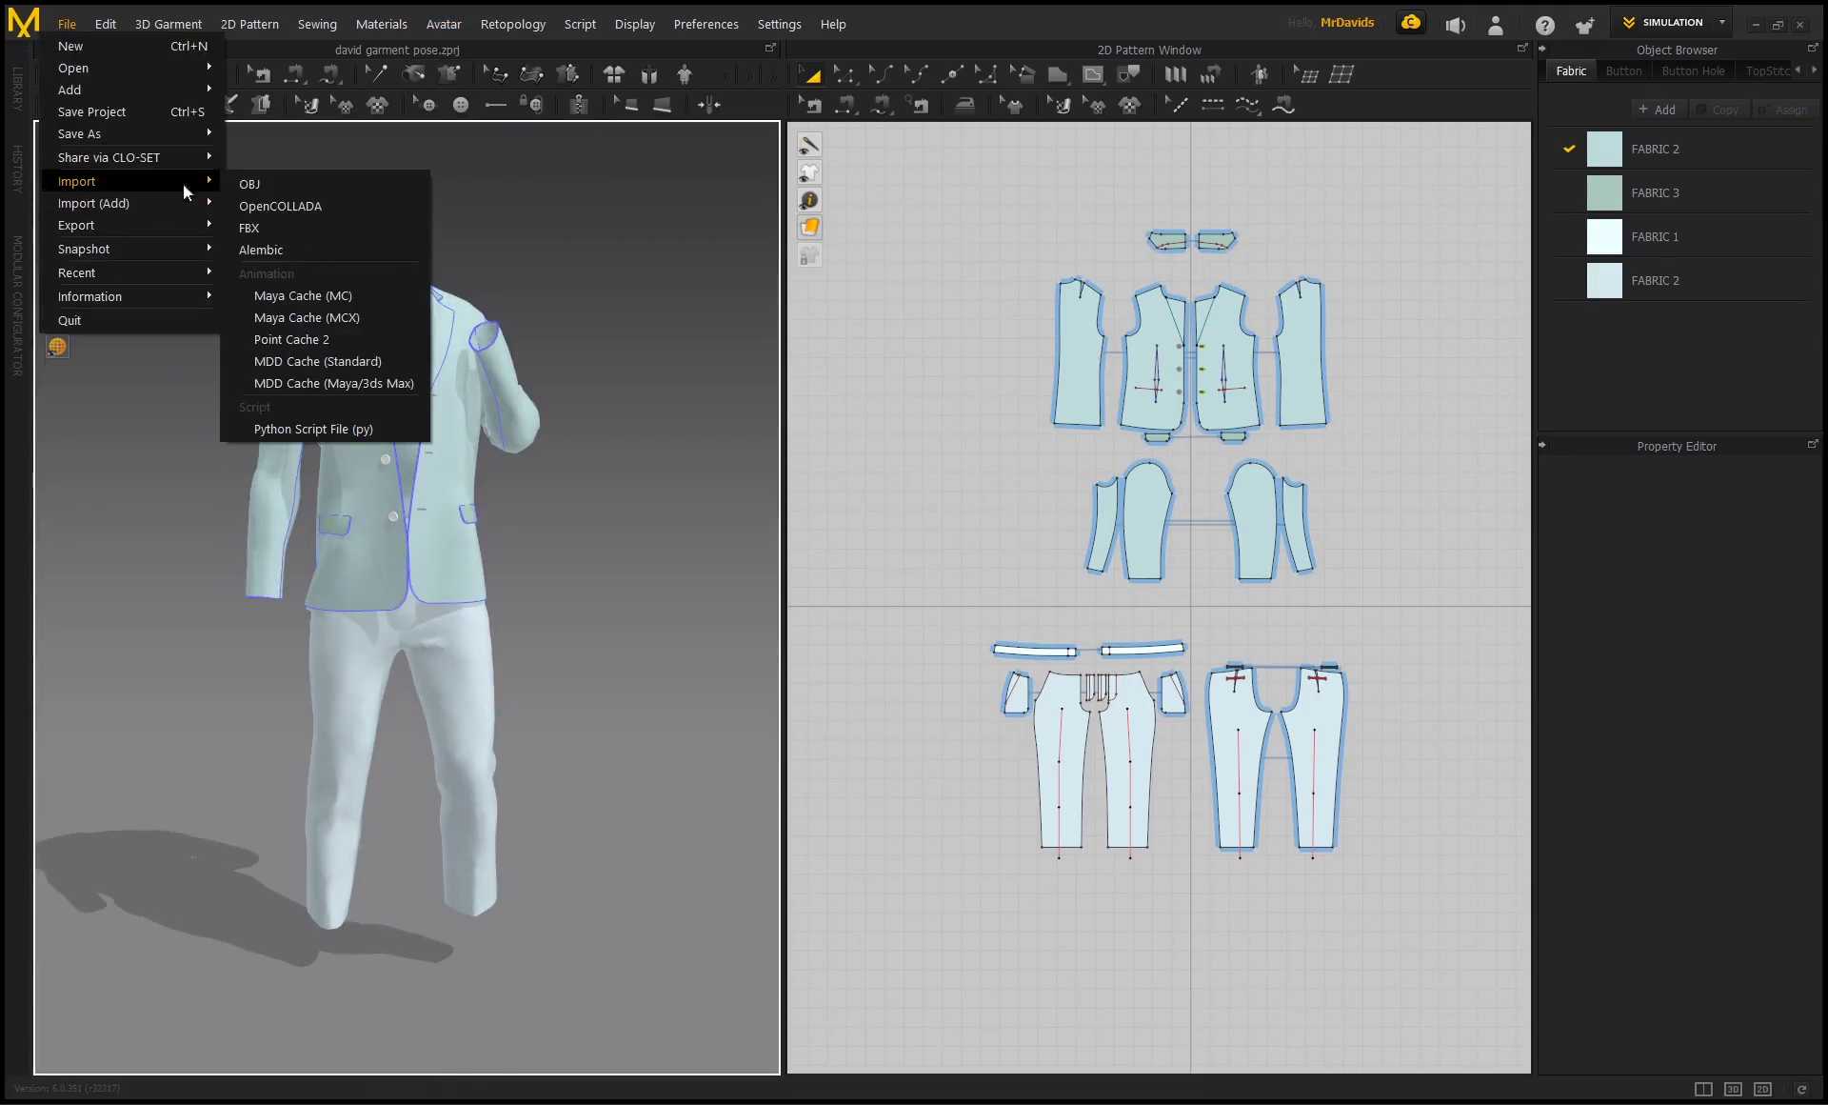
click(283, 186)
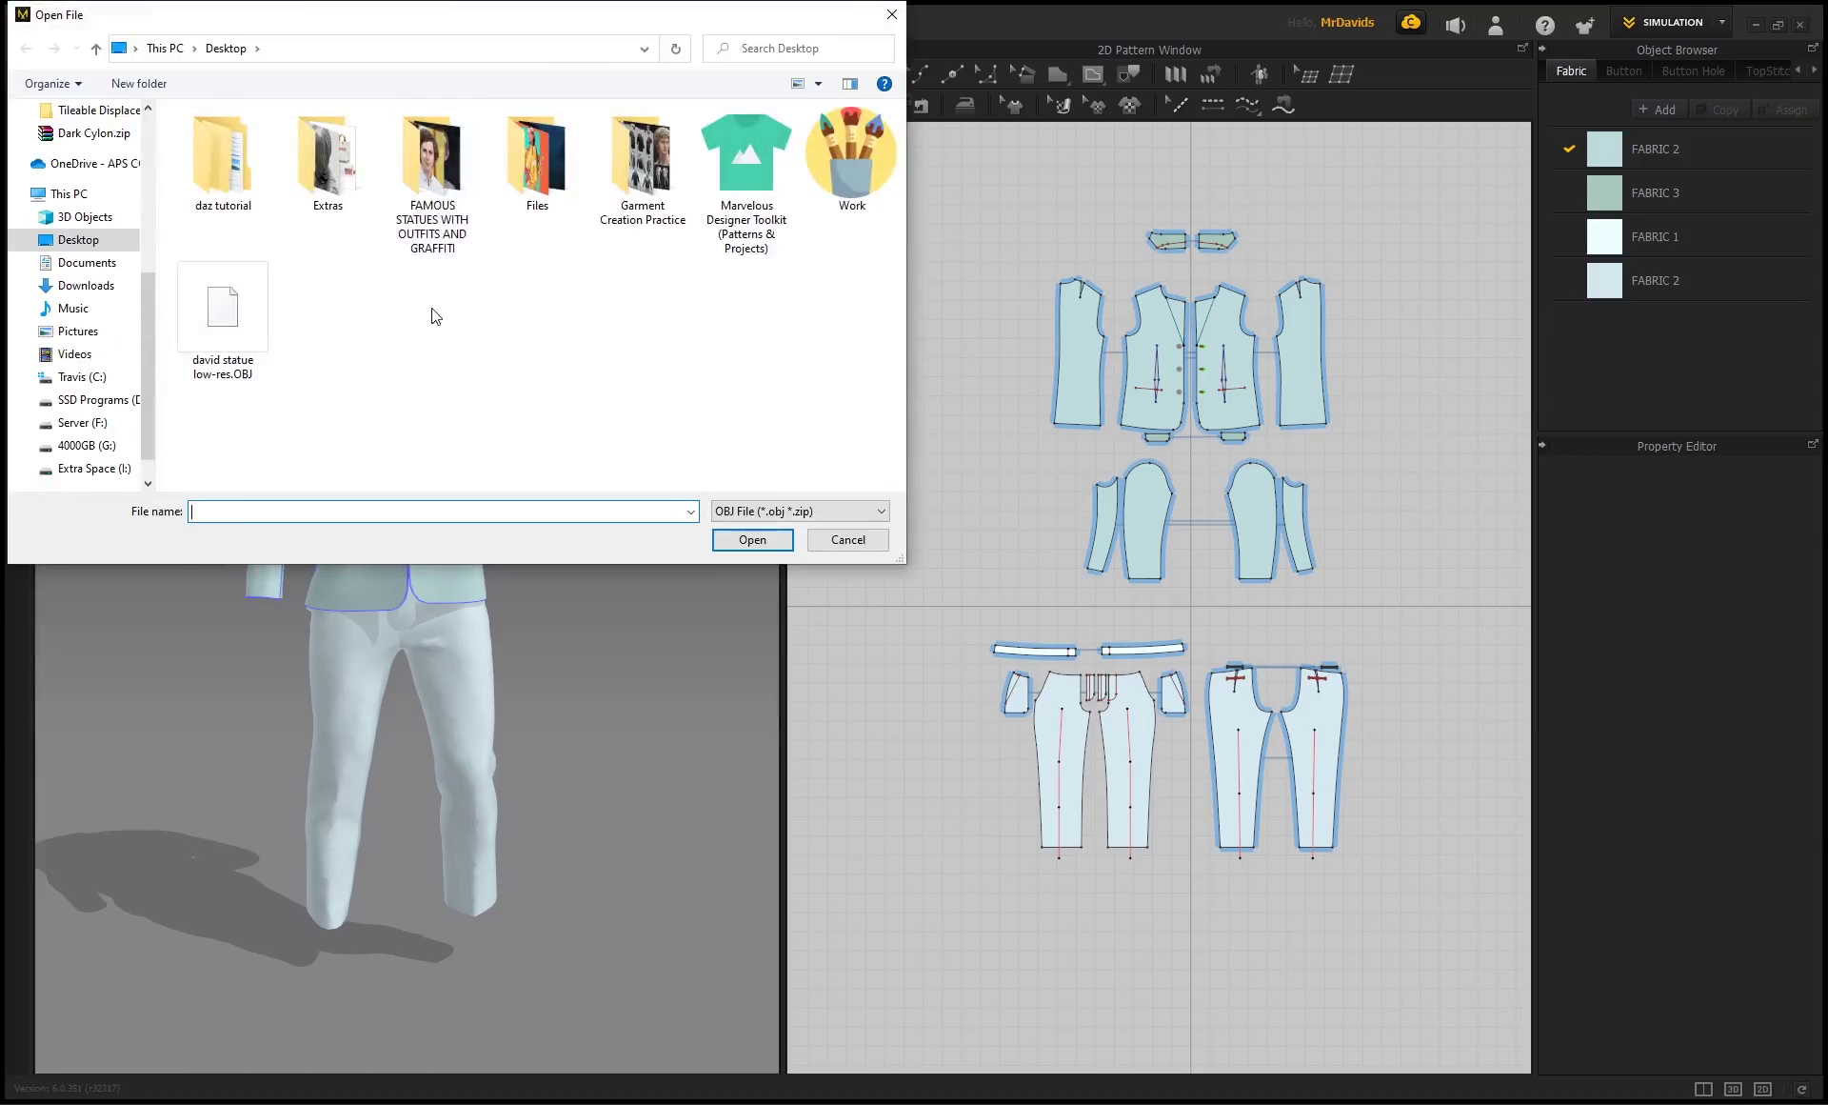
click(227, 338)
click(752, 539)
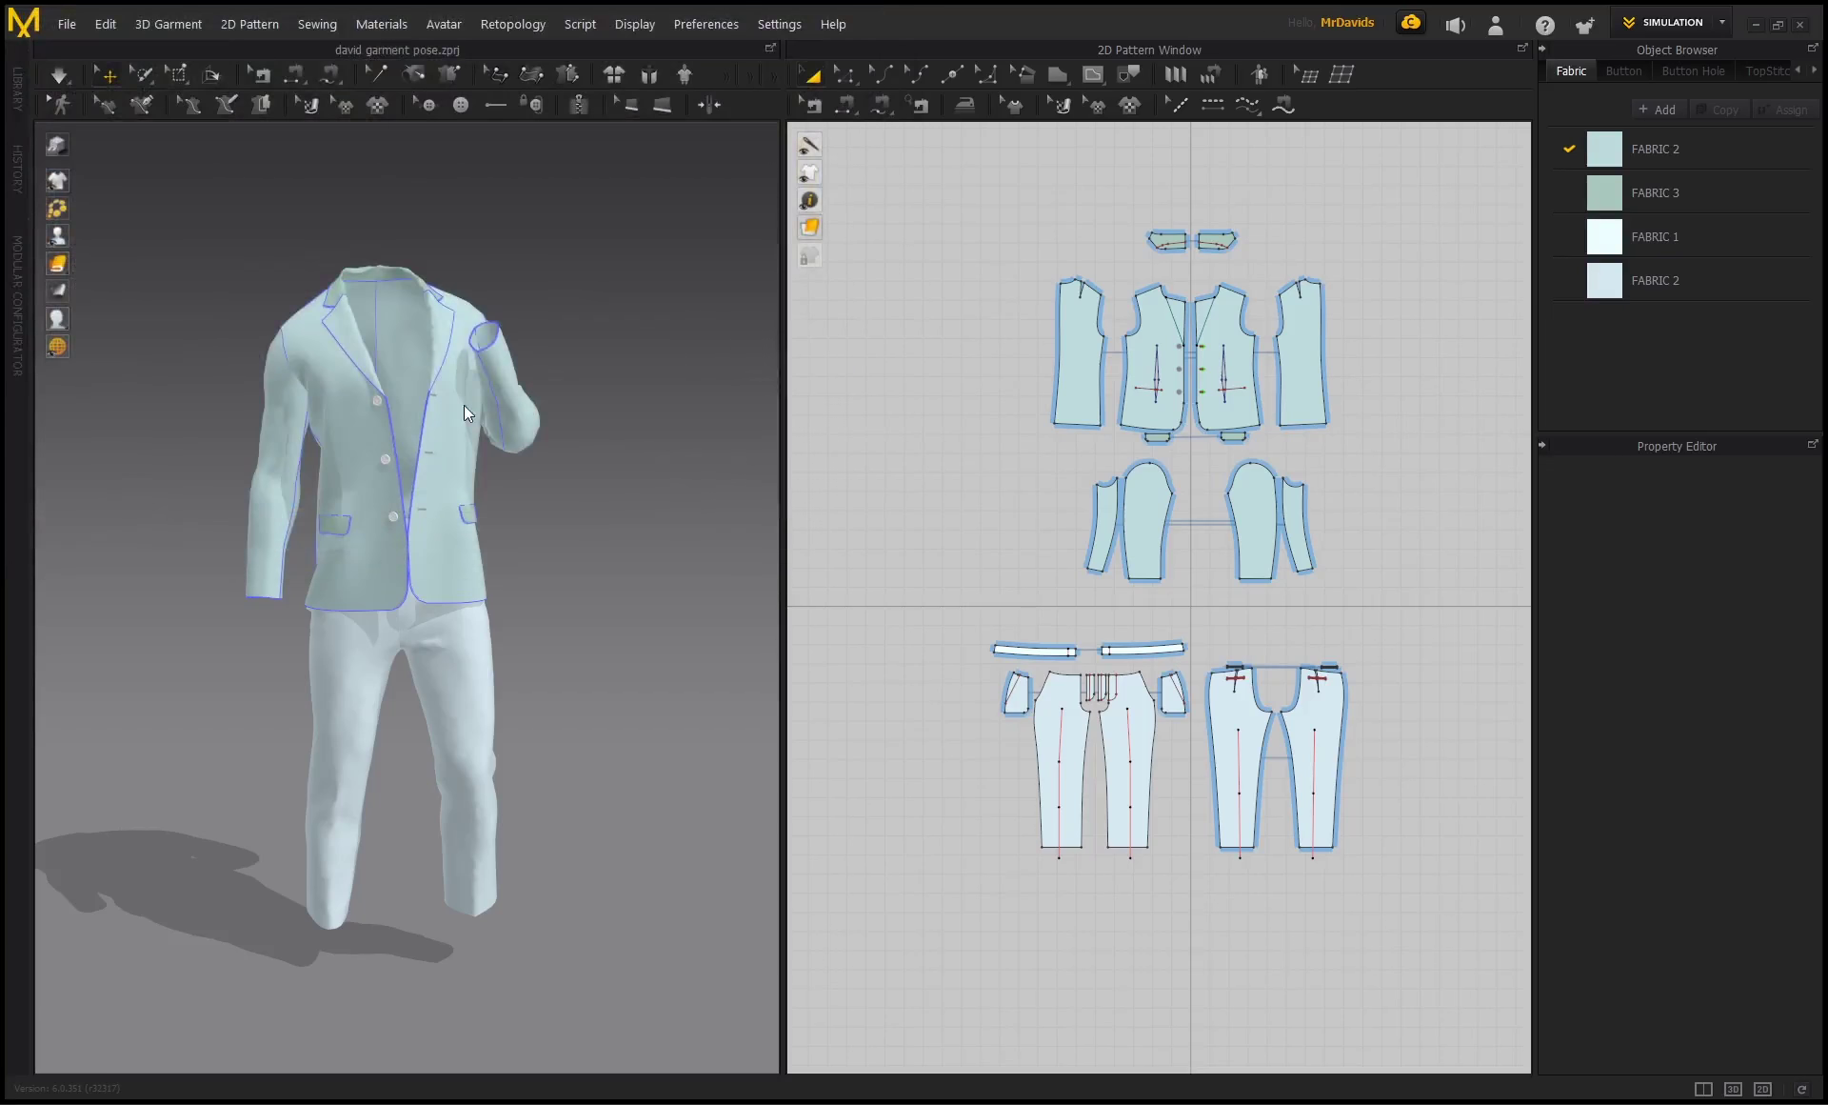
drag(941, 379, 836, 350)
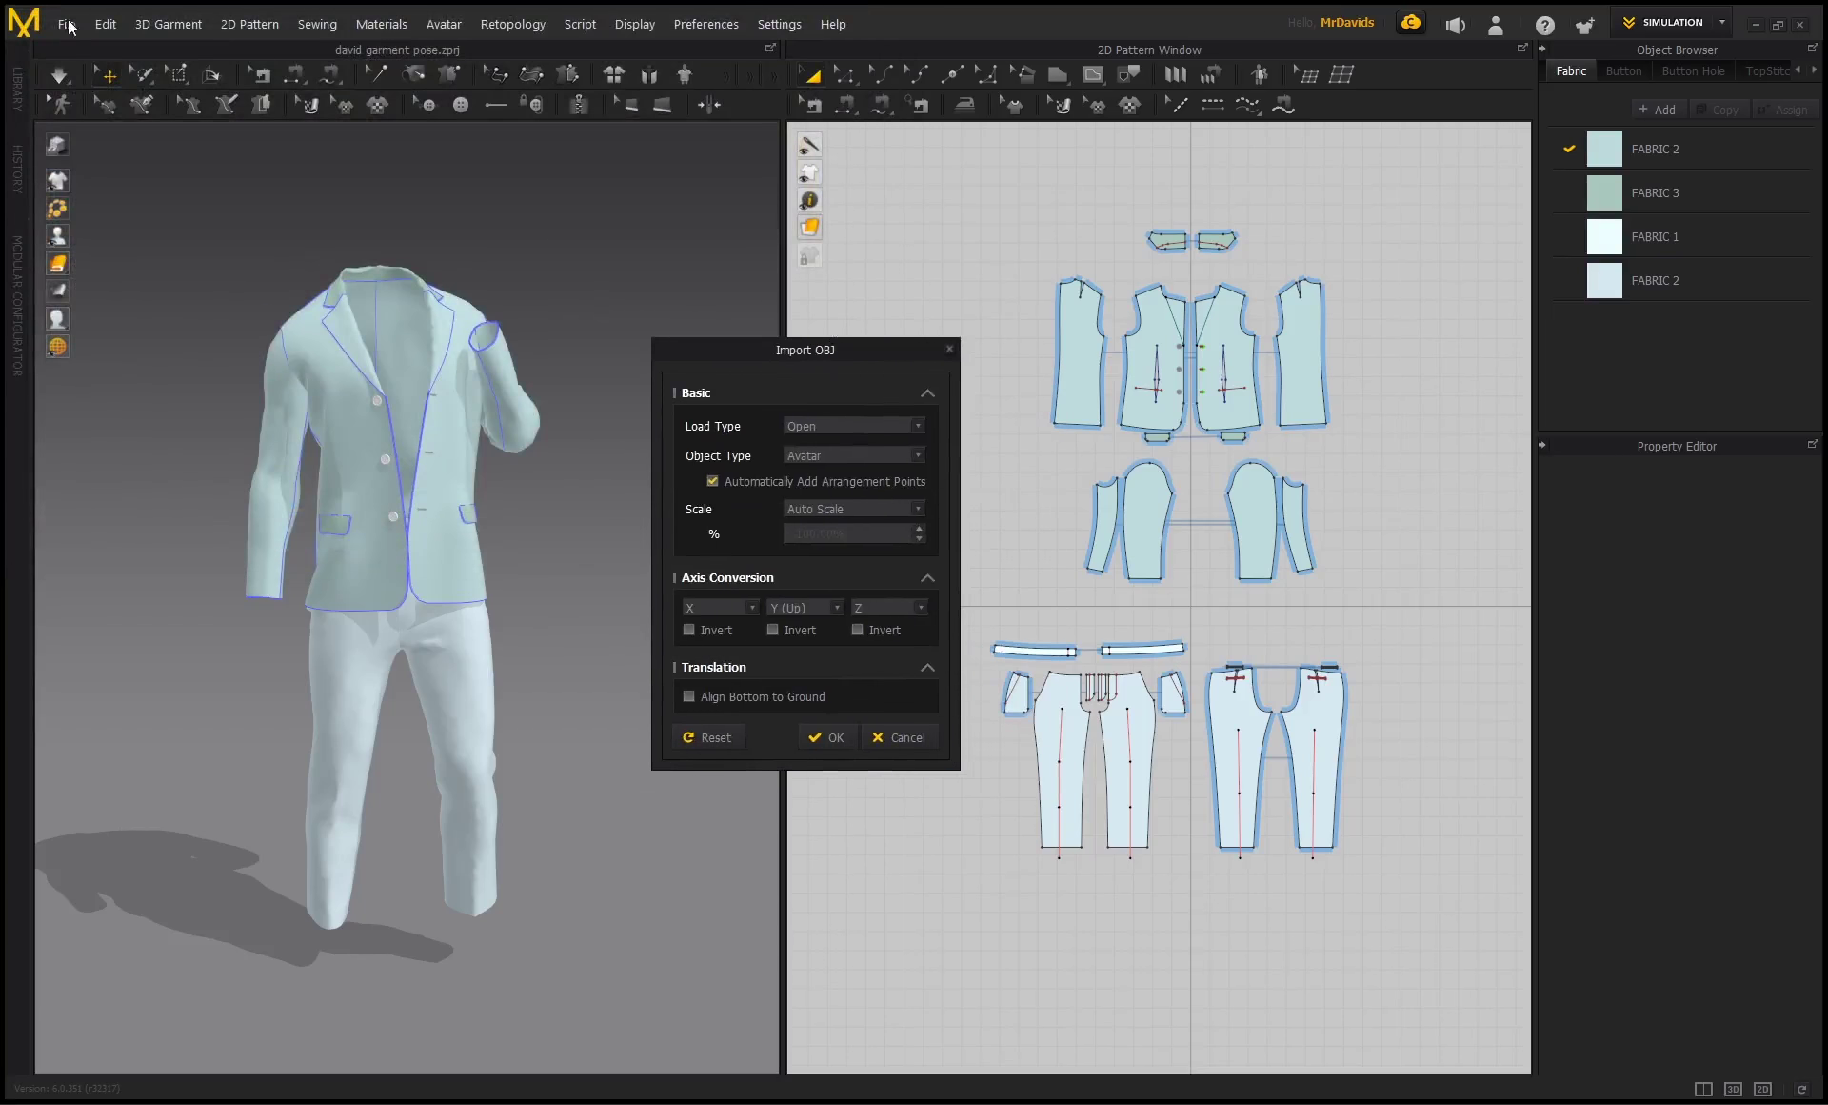
click(919, 425)
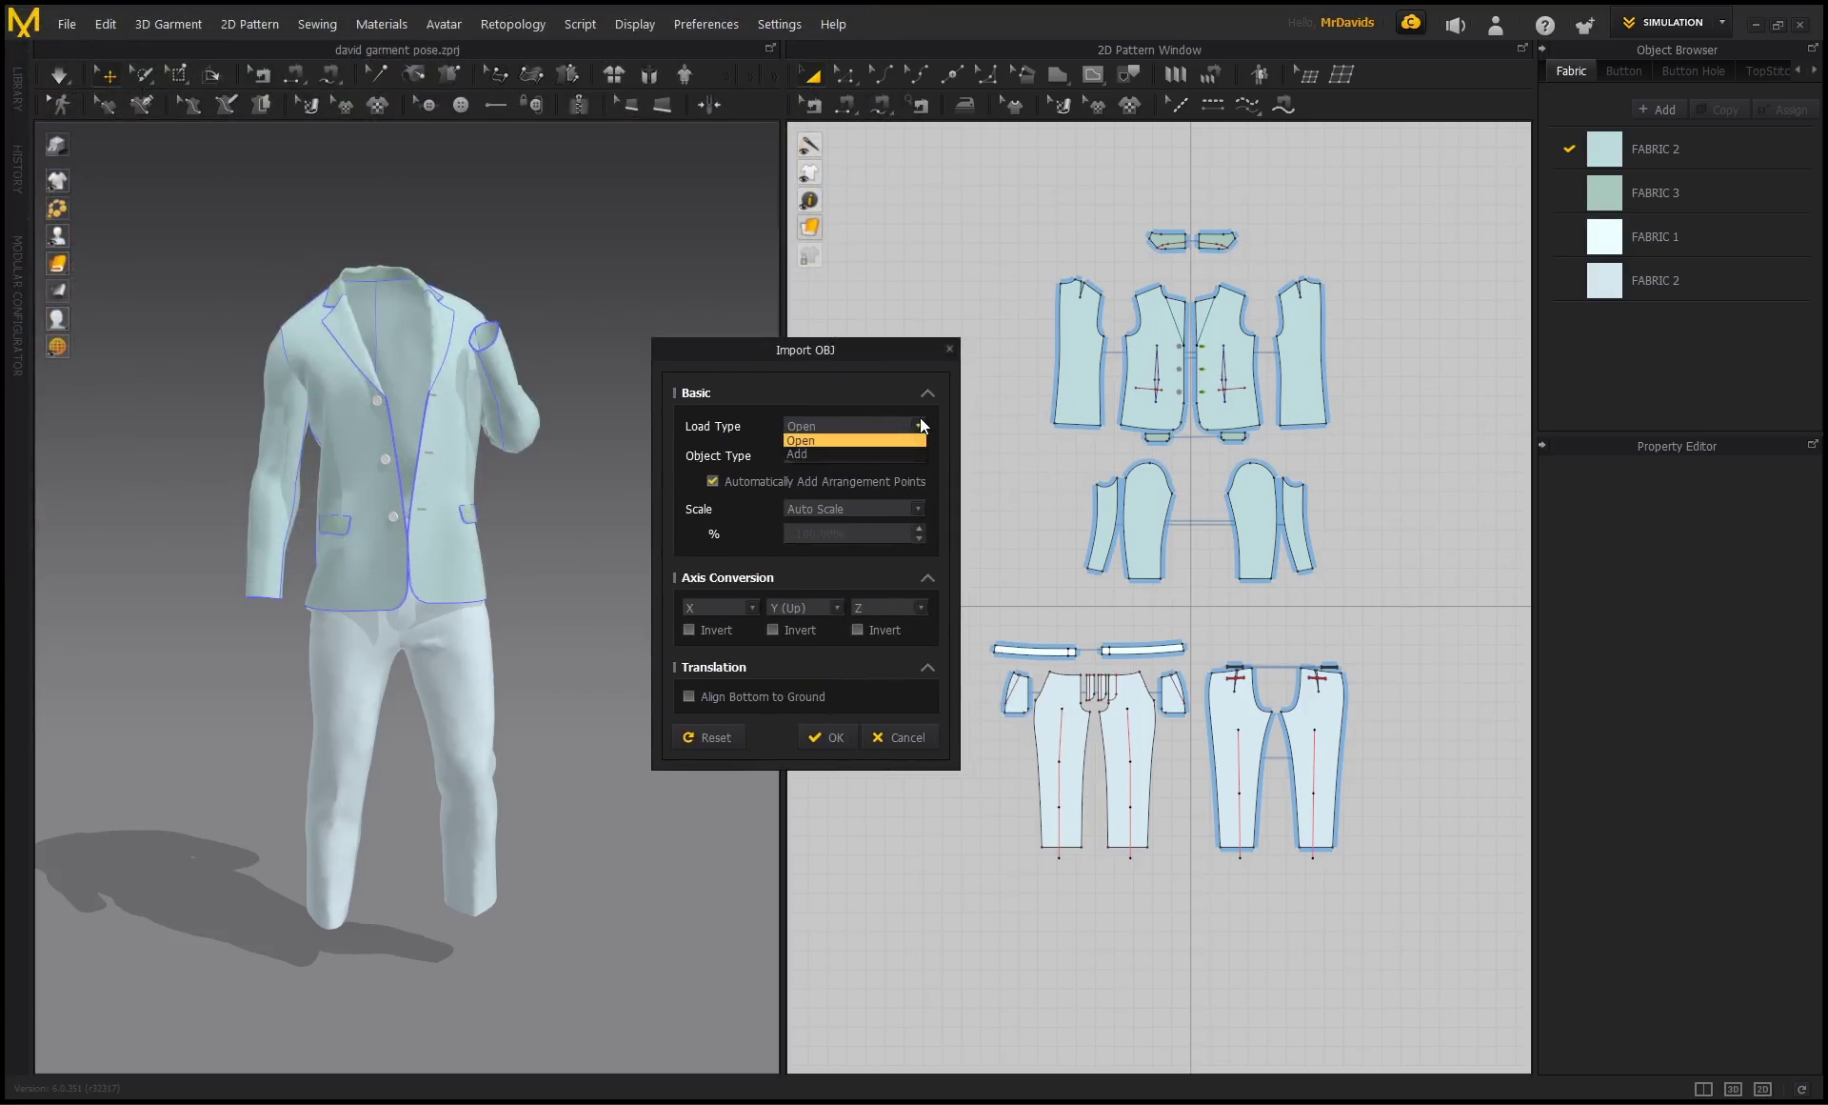
click(801, 452)
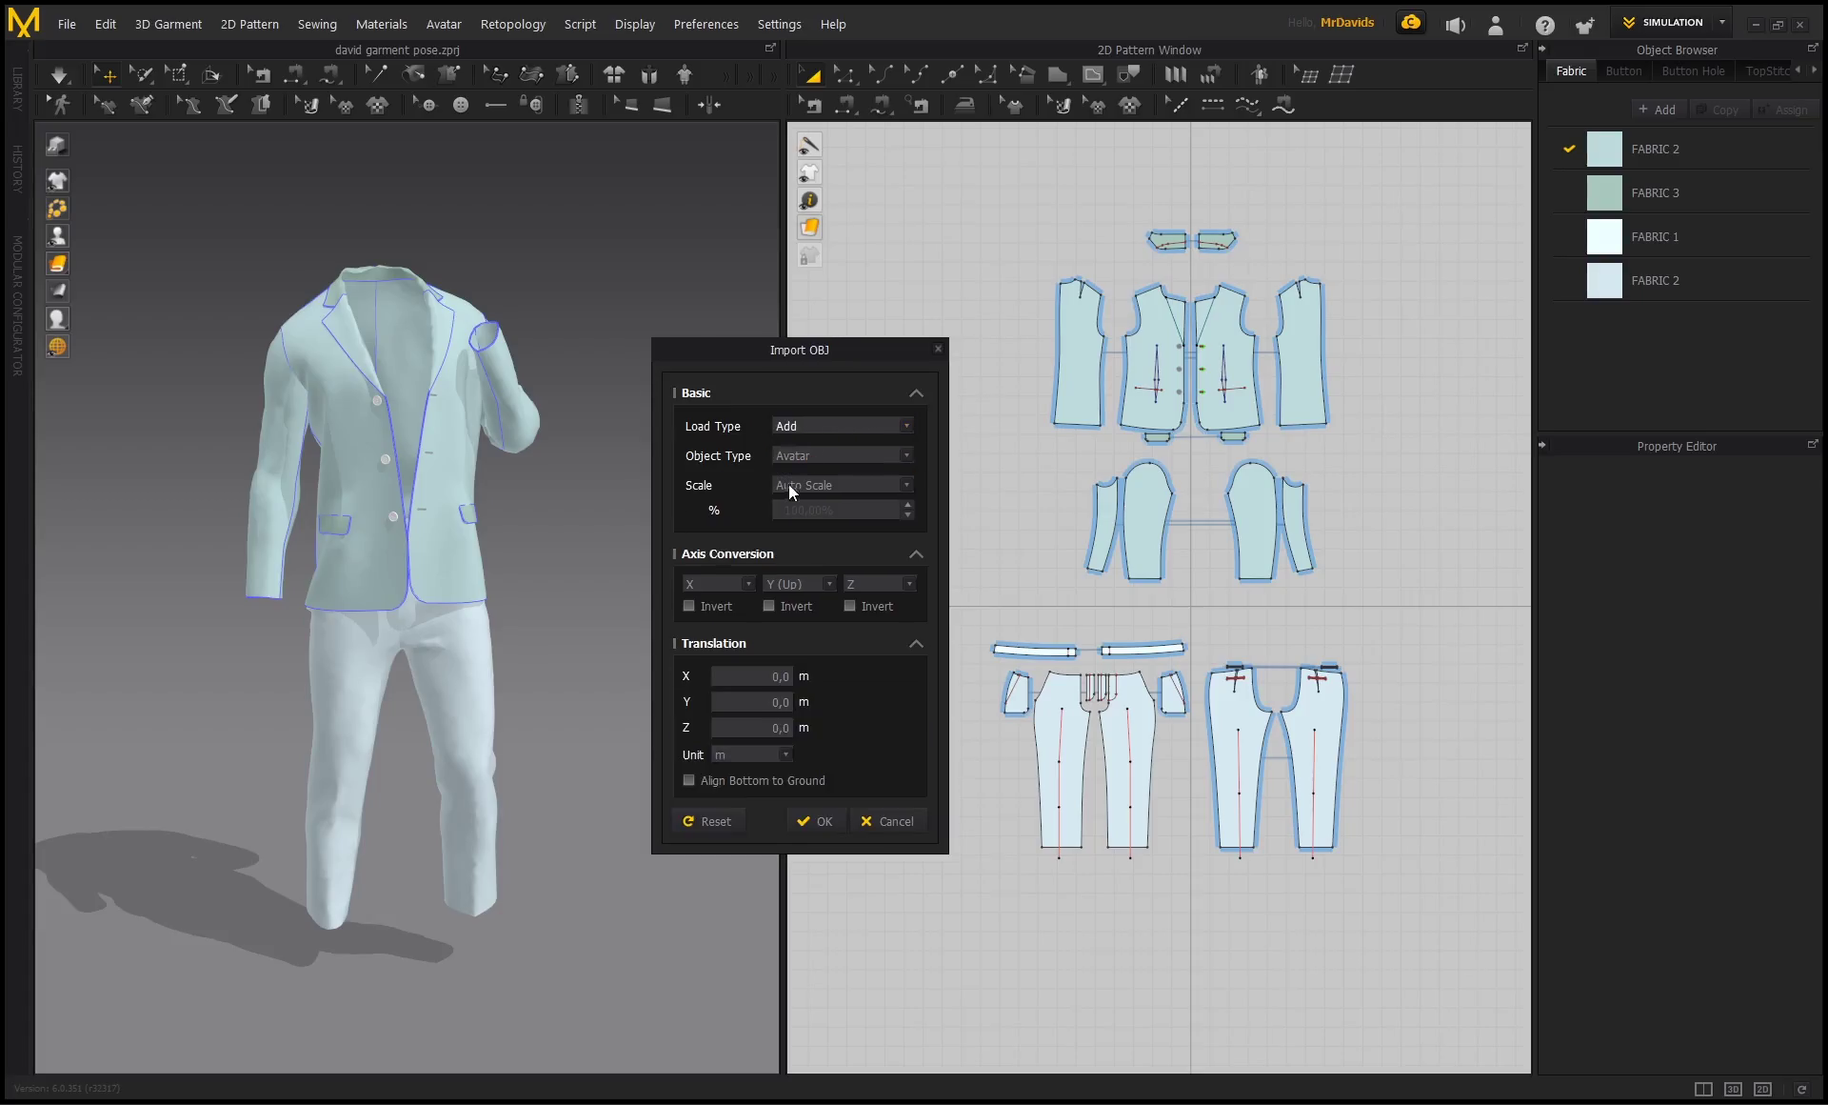
click(814, 821)
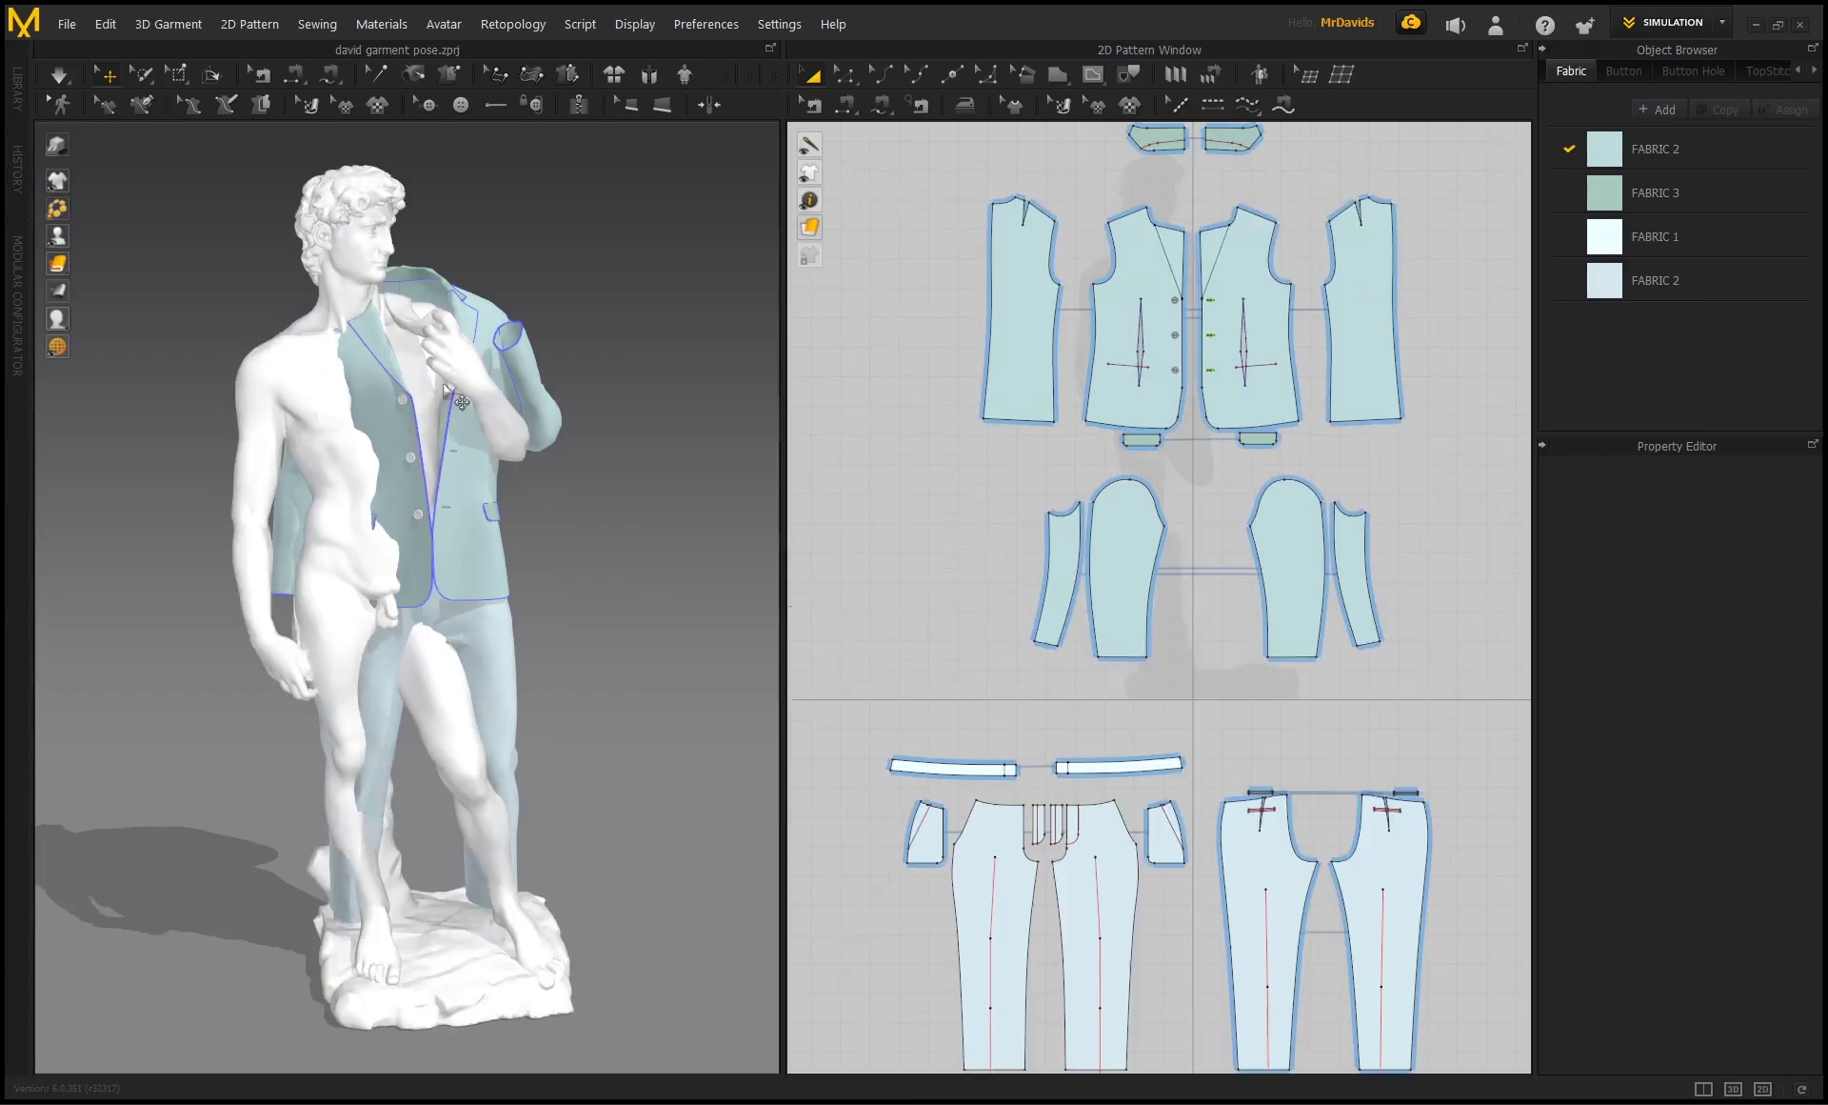
Examine from several angles how the posed suit lines up with the imported David statue.
right_drag(339, 388, 419, 698)
right_drag(501, 842, 436, 575)
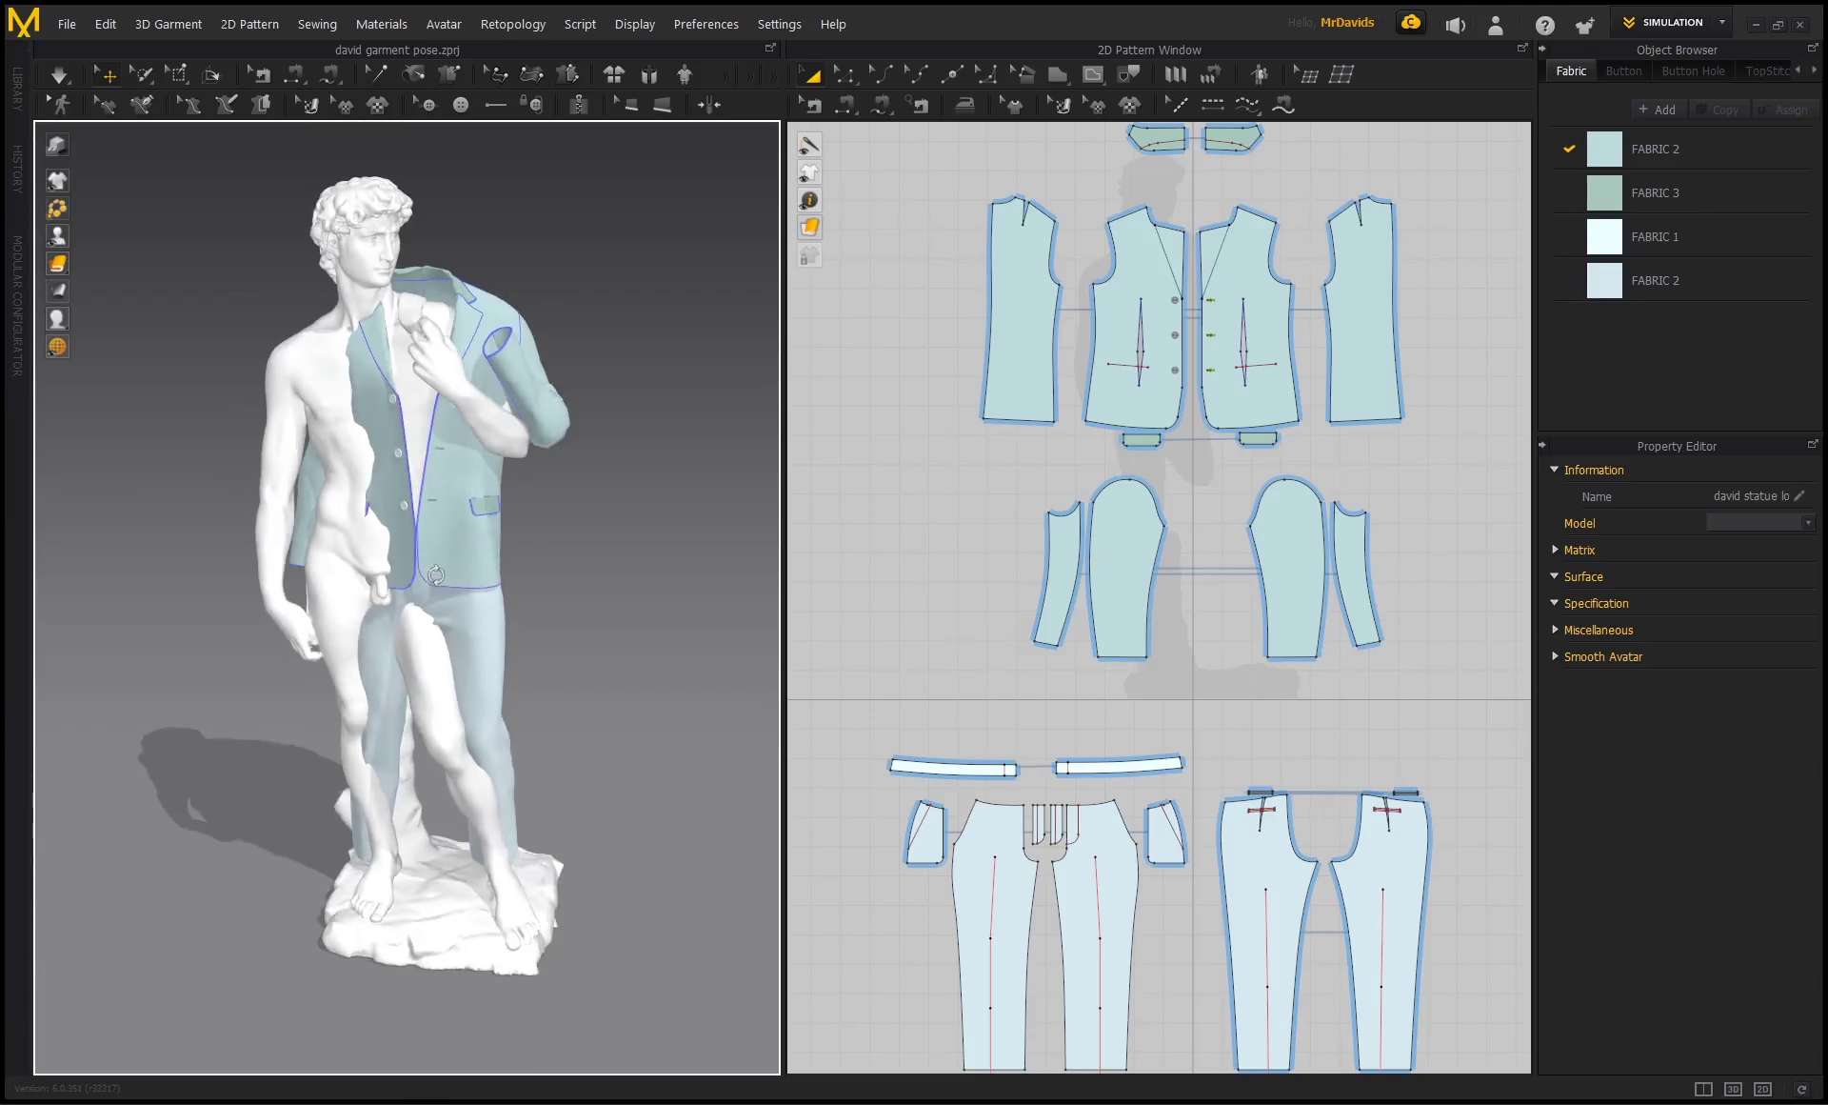
right_drag(415, 712, 384, 641)
middle_drag(531, 483, 543, 510)
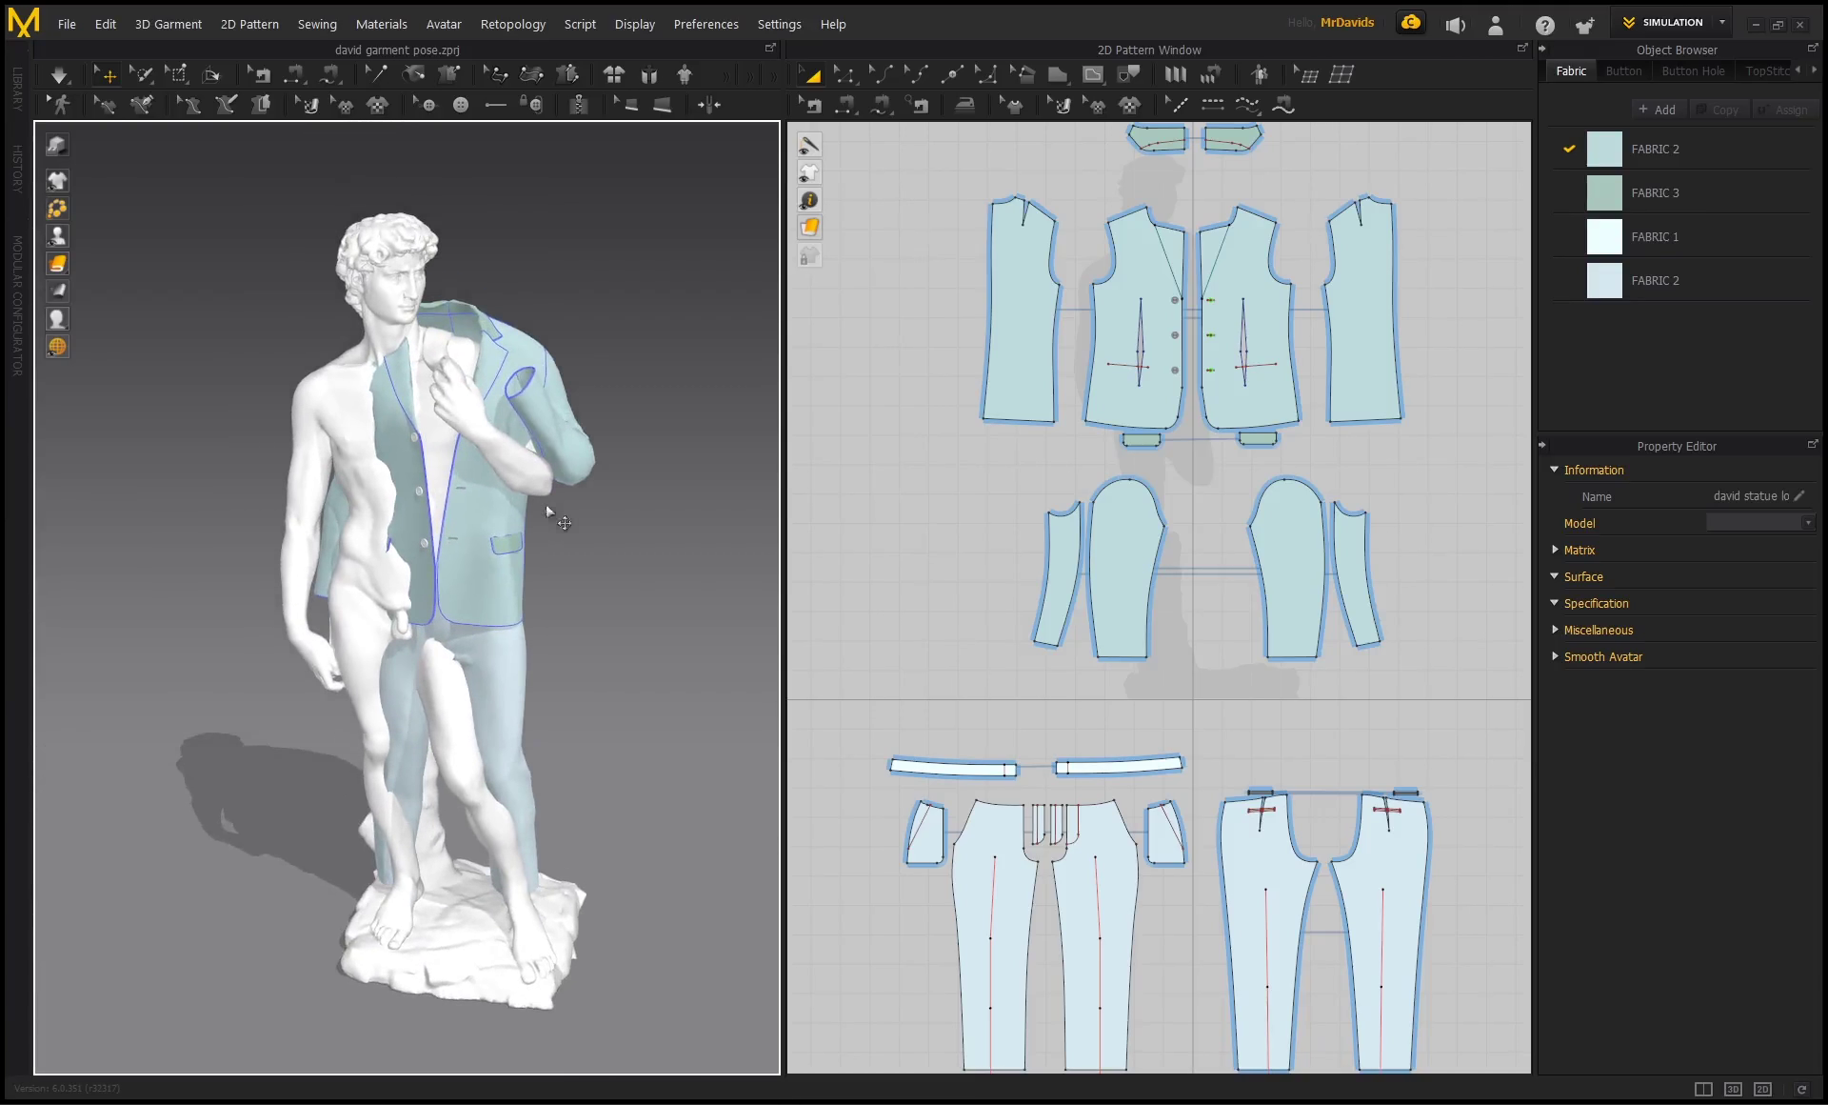
scroll(1036, 396, down, 3)
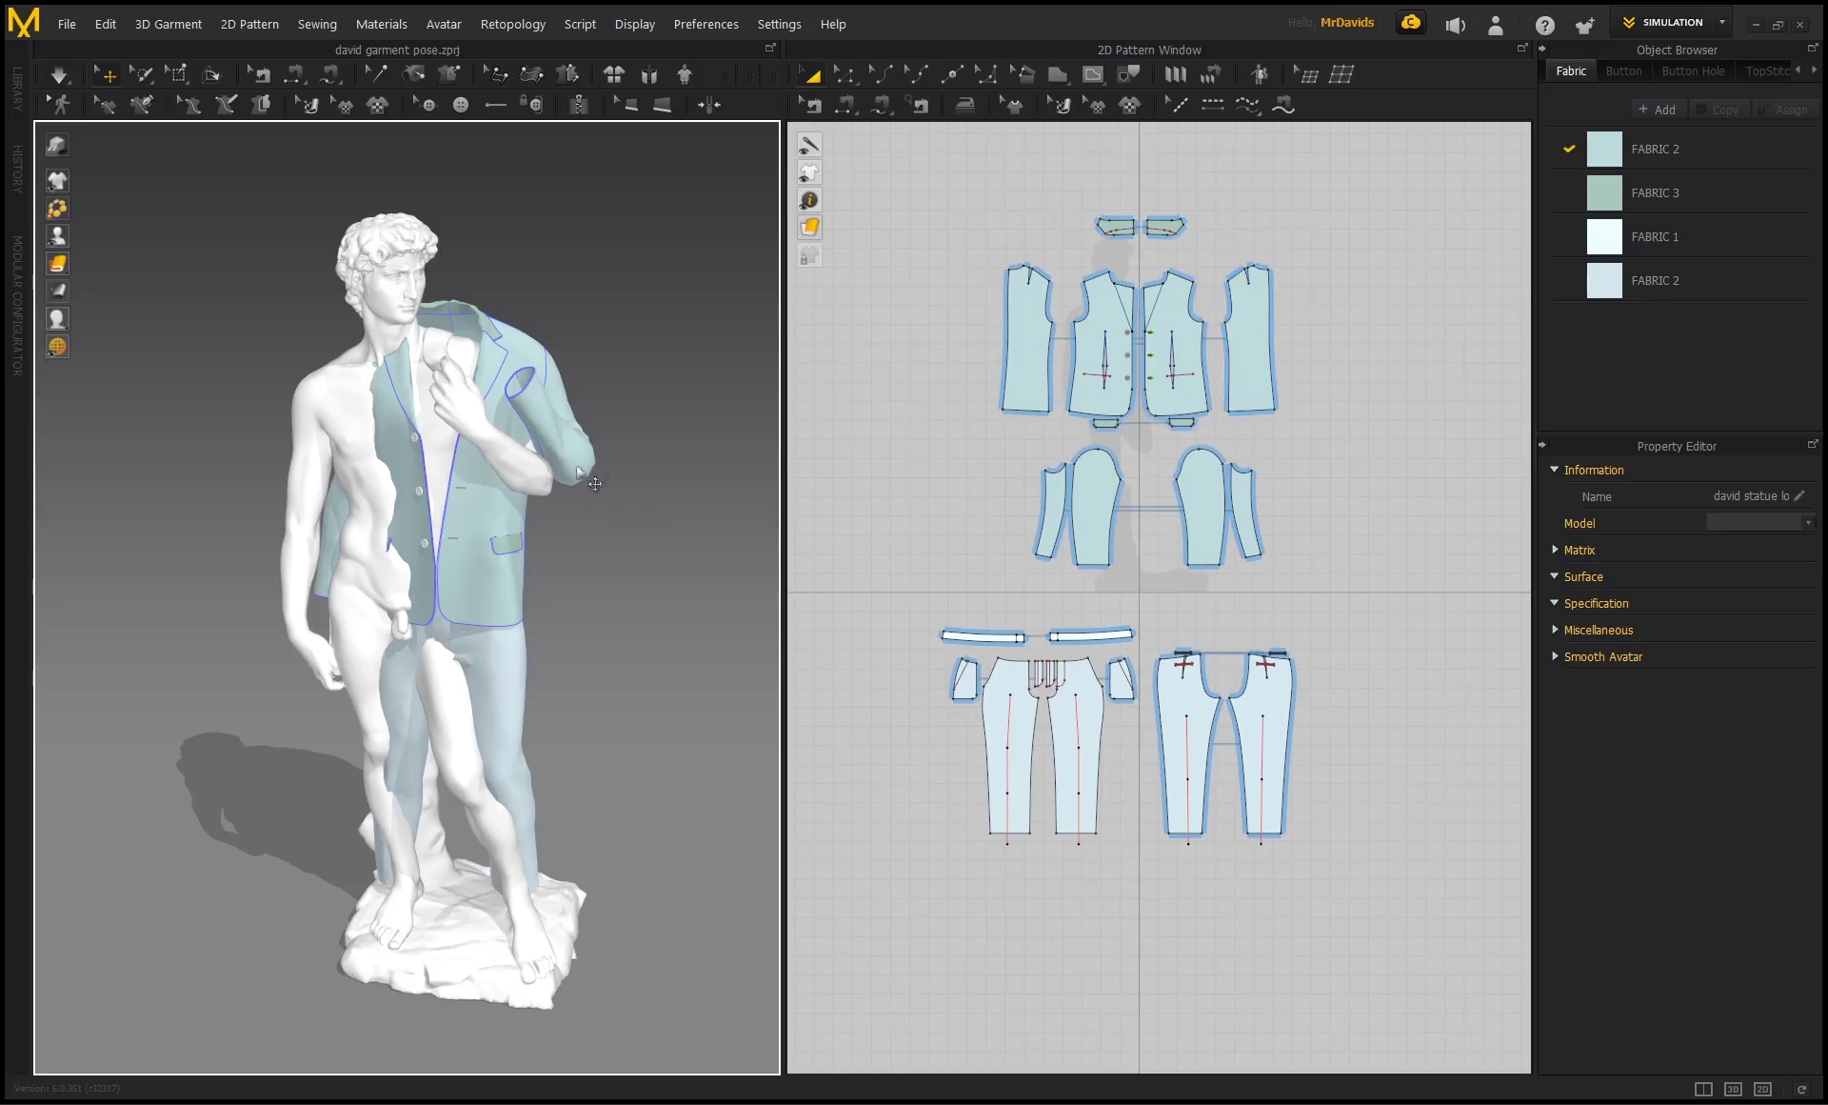
mouse_move(448, 527)
right_down()
mouse_move(424, 577)
mouse_move(339, 529)
mouse_move(466, 534)
right_up()
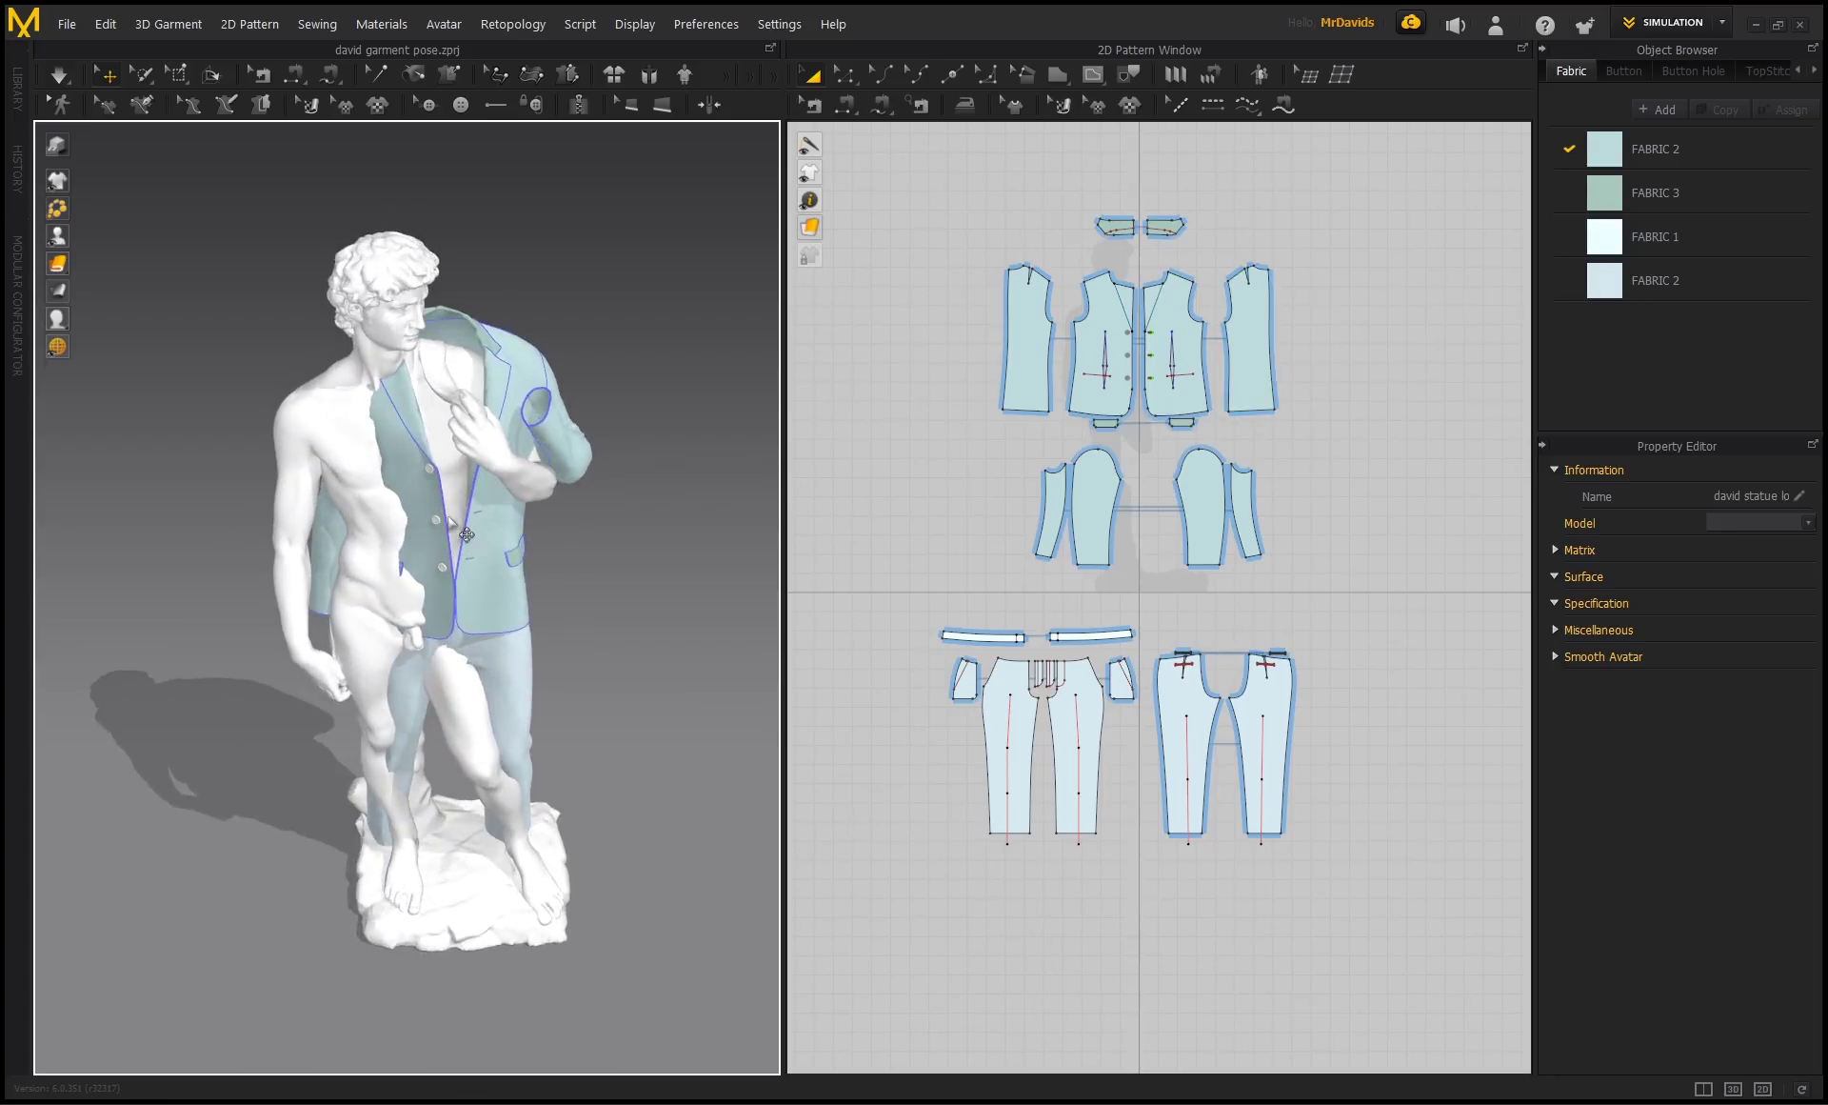
right_drag(390, 338, 365, 349)
Deactivate all of the jacket's pattern pieces and hide them in the 3D view.
drag(1332, 589, 1257, 524)
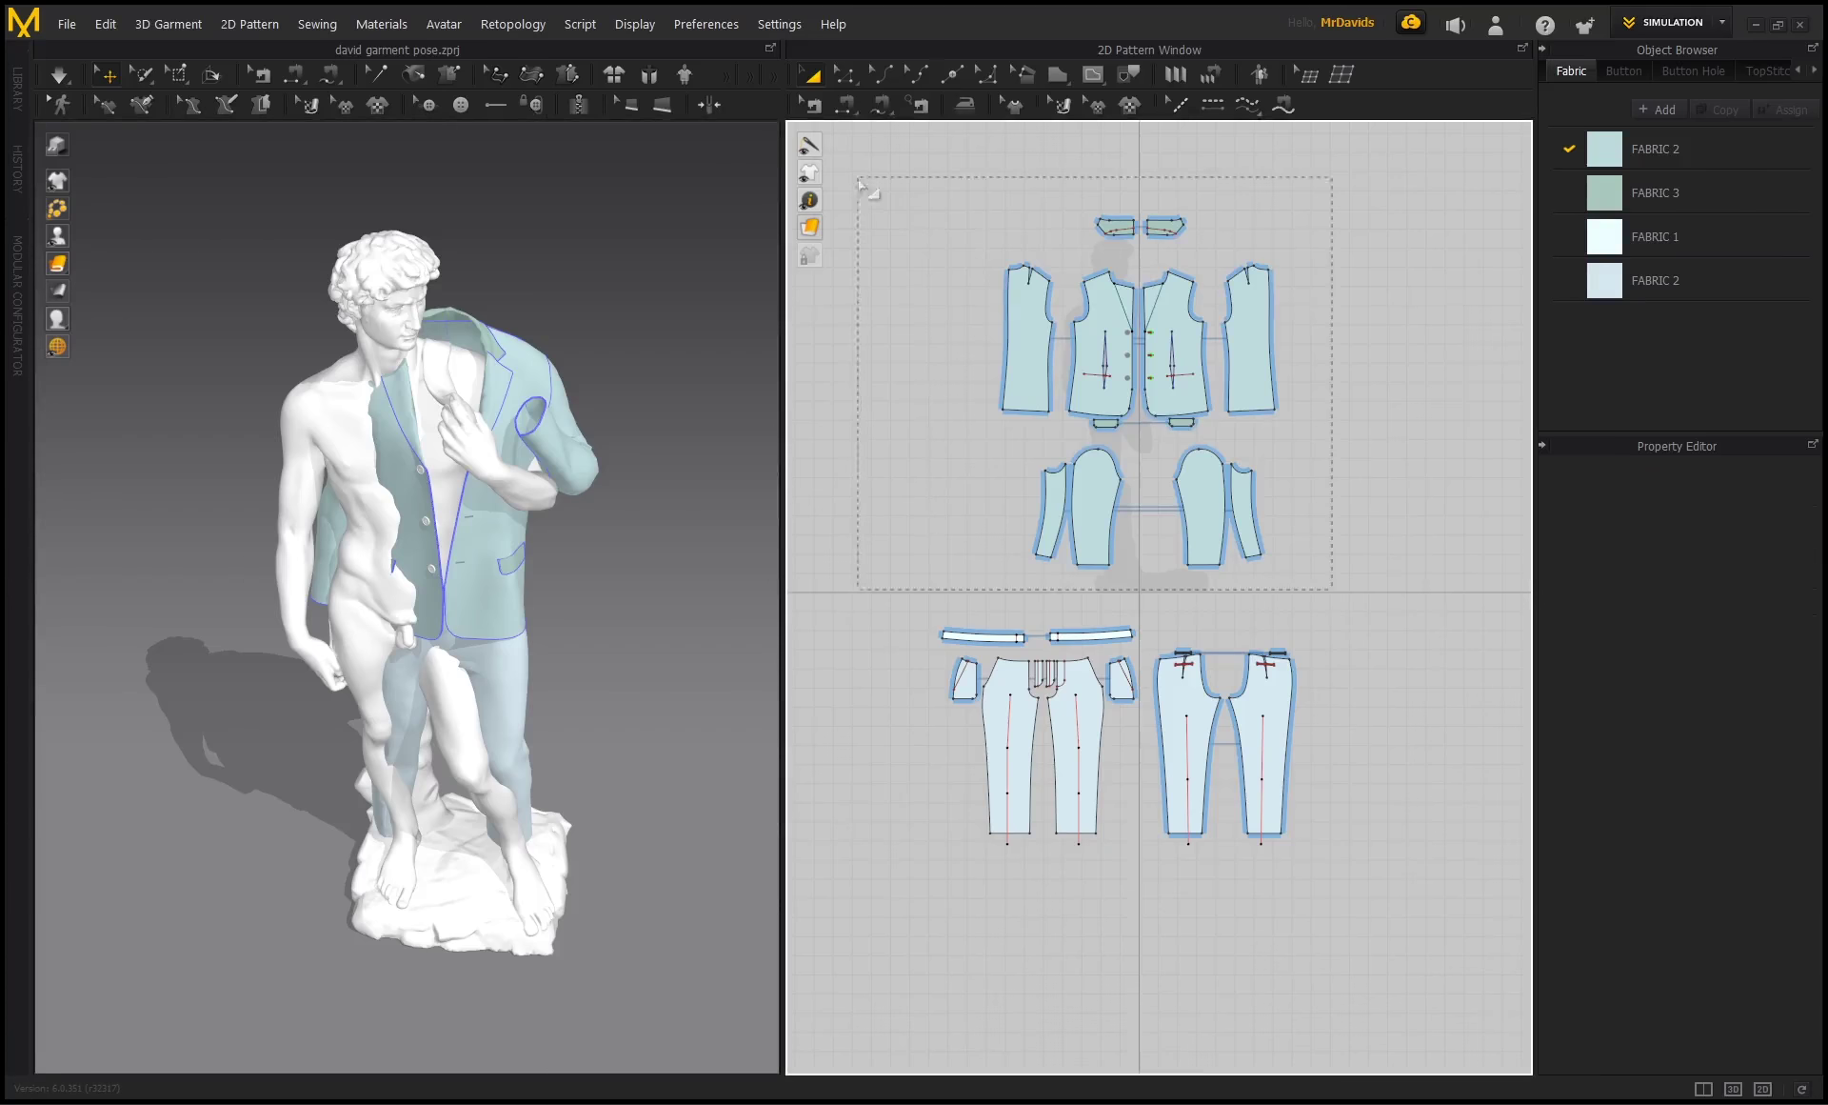
drag(858, 179, 858, 177)
right_drag(562, 815, 644, 723)
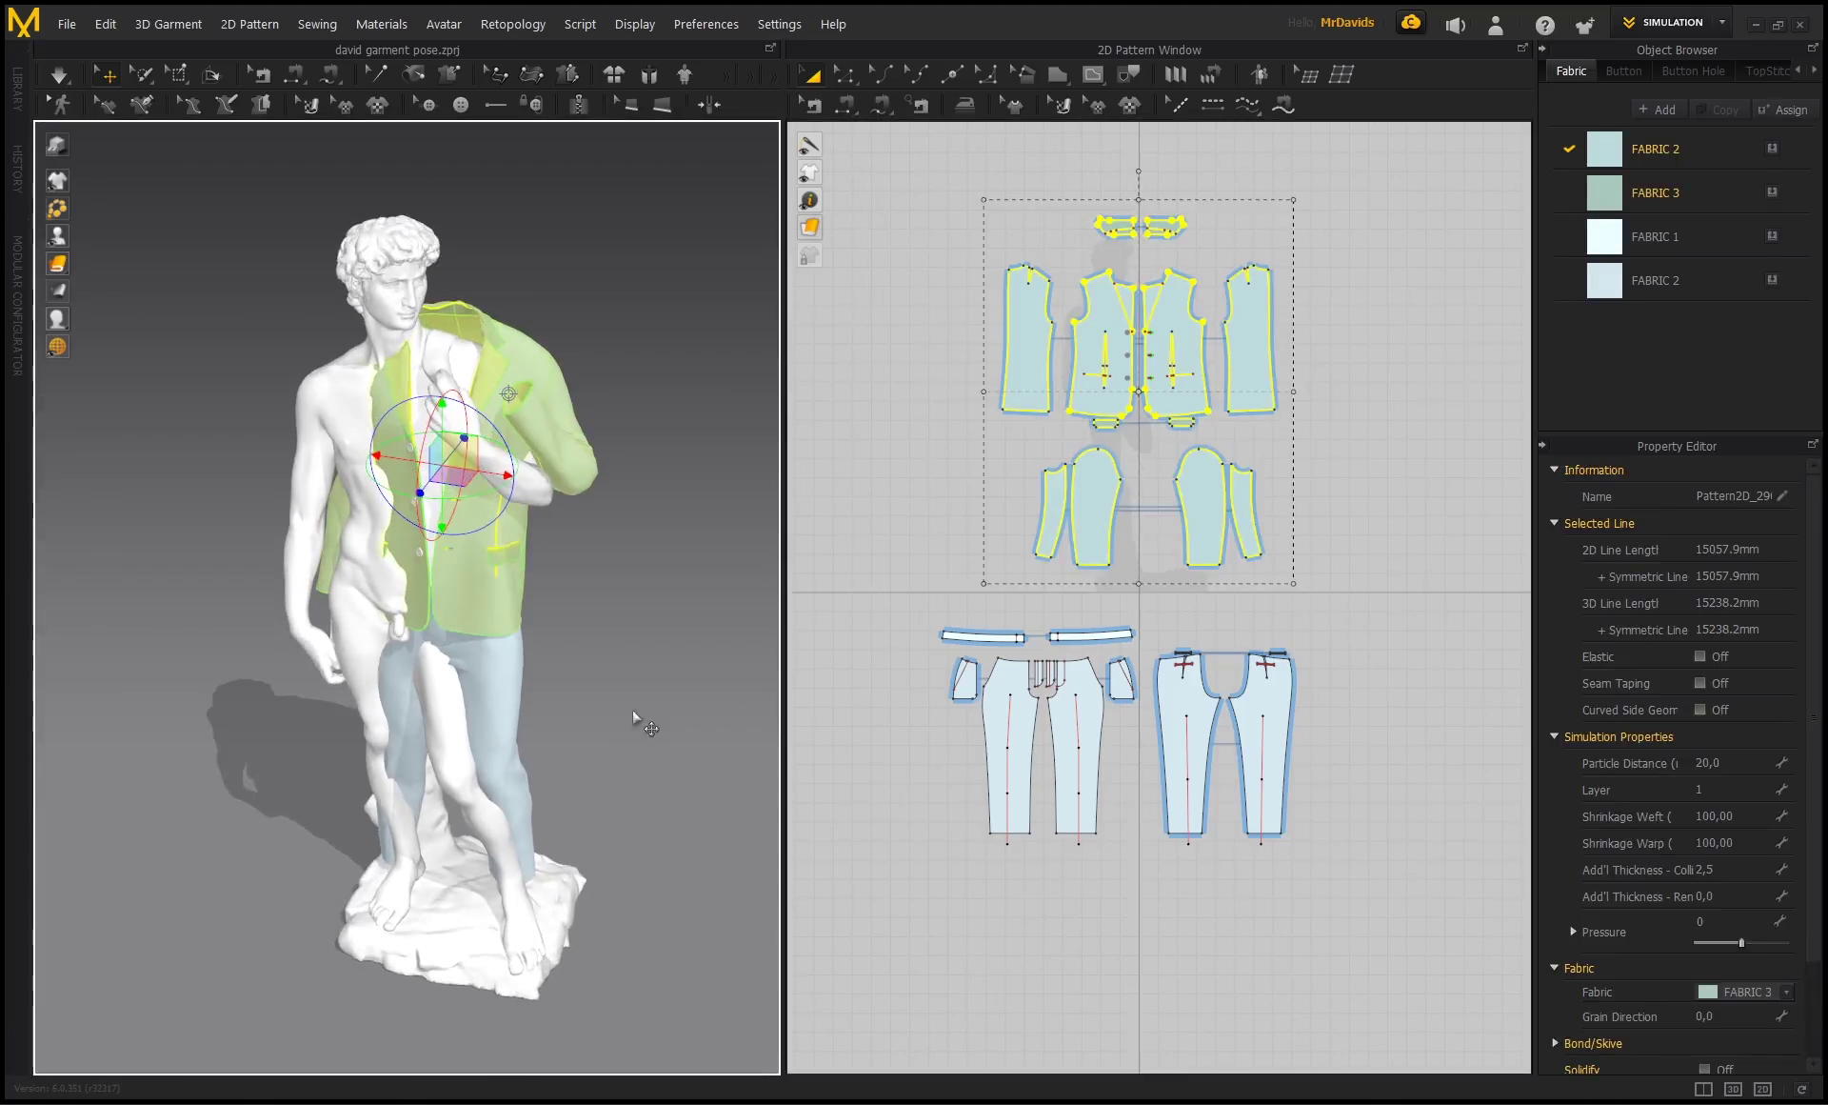
right_click(1021, 352)
click(1094, 888)
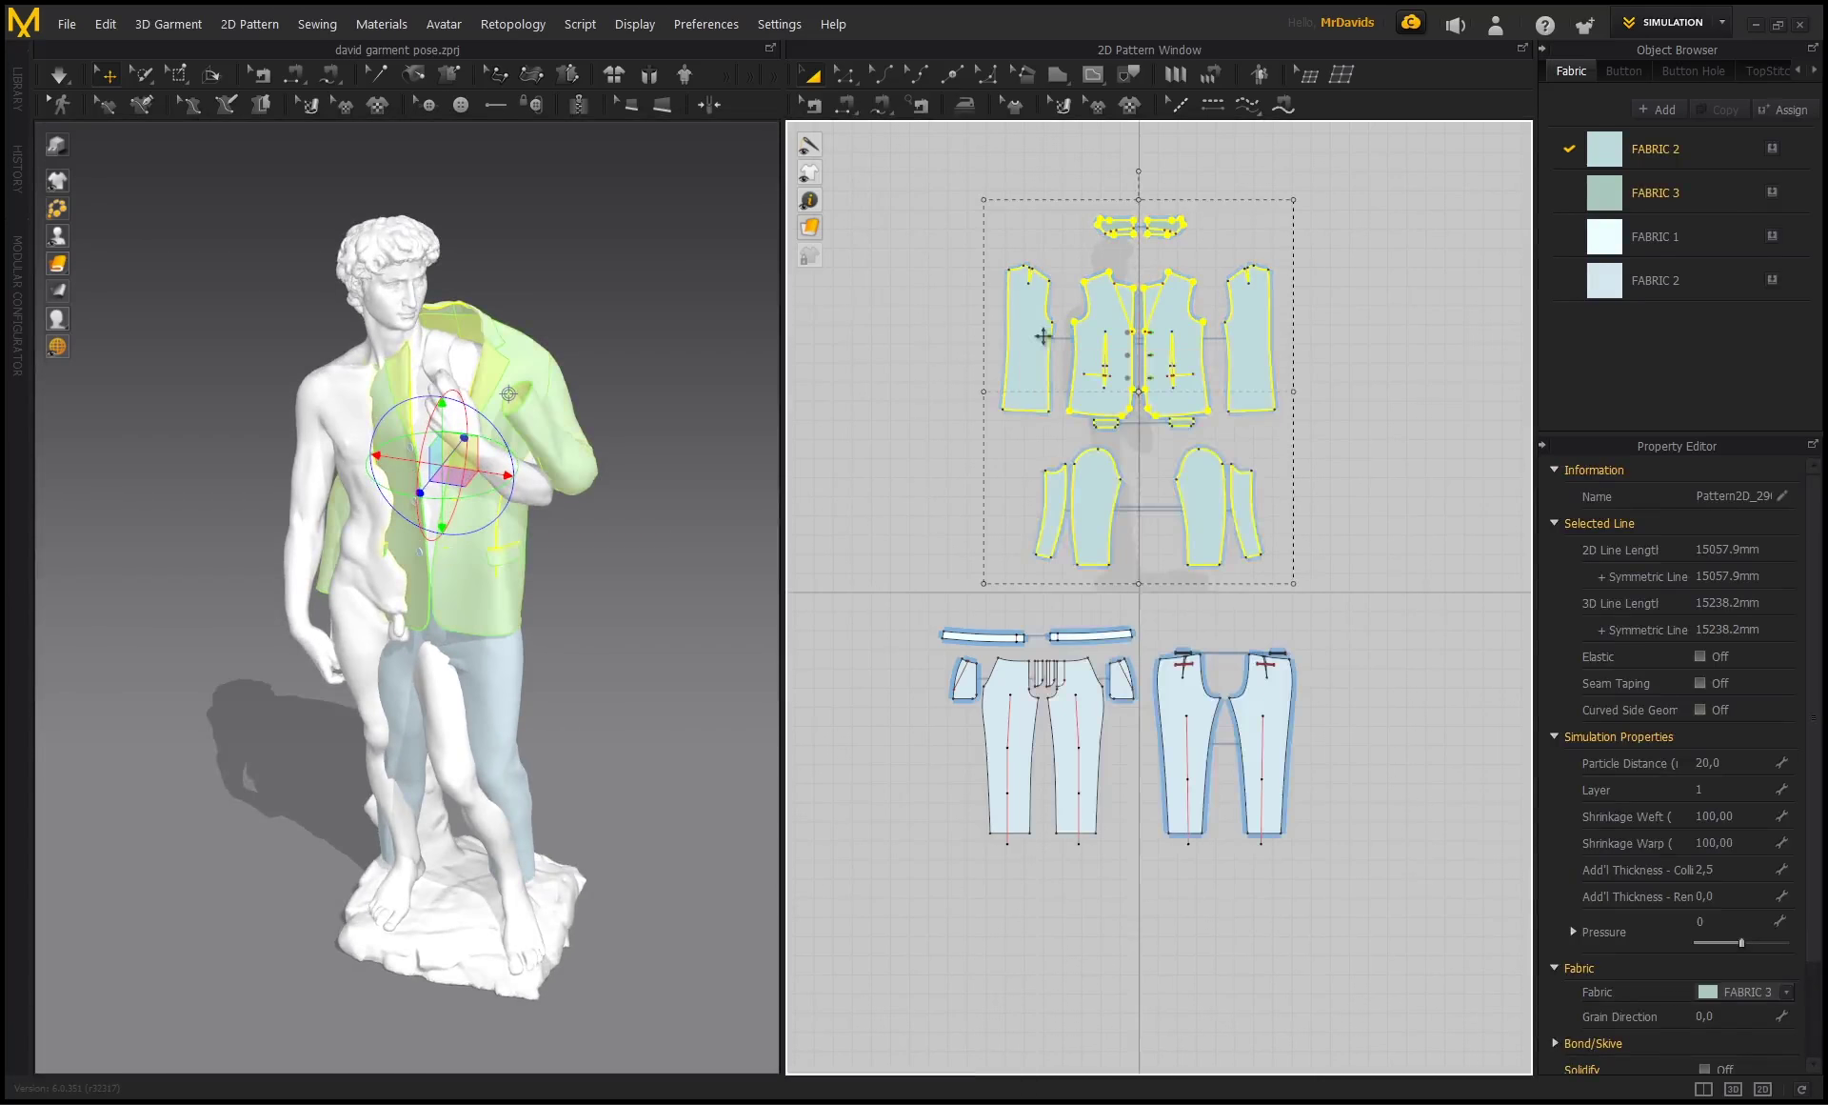
right_click(1044, 335)
click(1180, 1045)
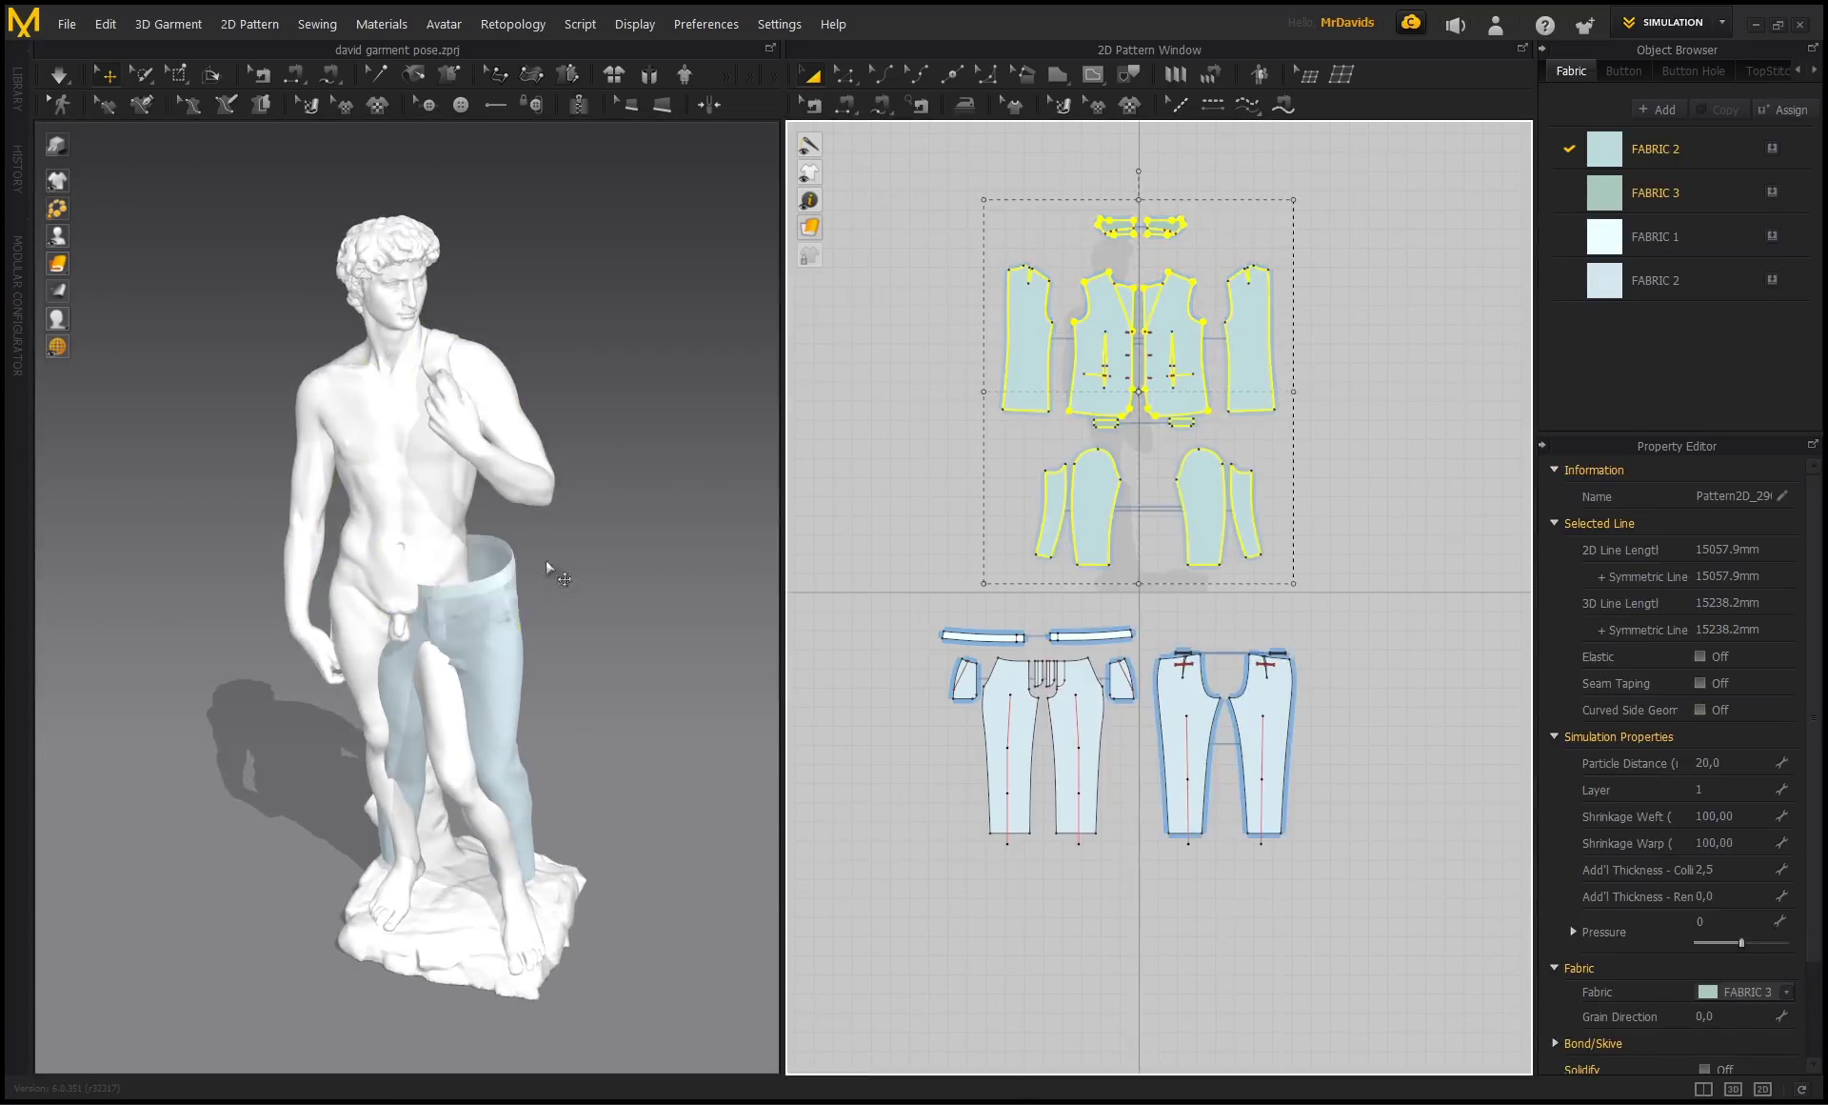
Select all of the trouser pattern pieces and move them together onto the statue's hips and legs.
right_drag(547, 568, 619, 591)
drag(1396, 898, 904, 619)
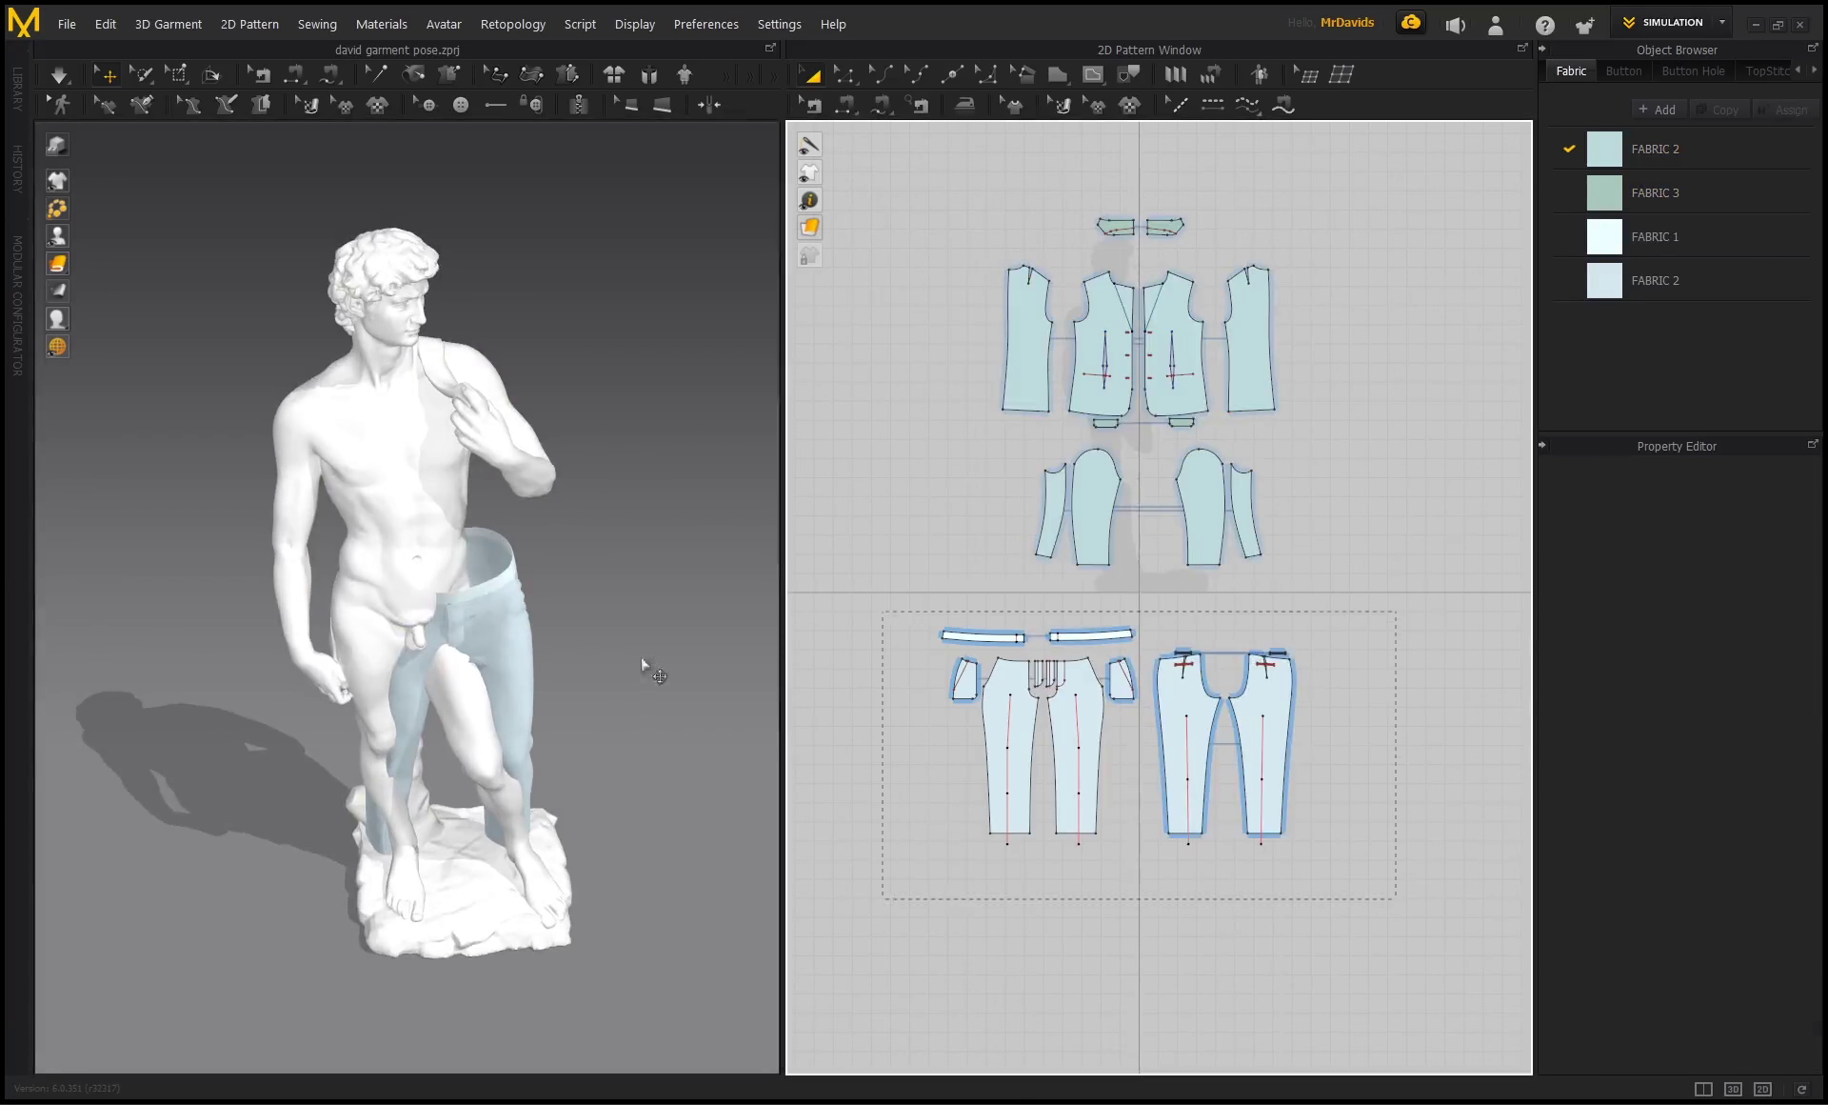
right_drag(642, 665, 574, 636)
drag(473, 671, 473, 625)
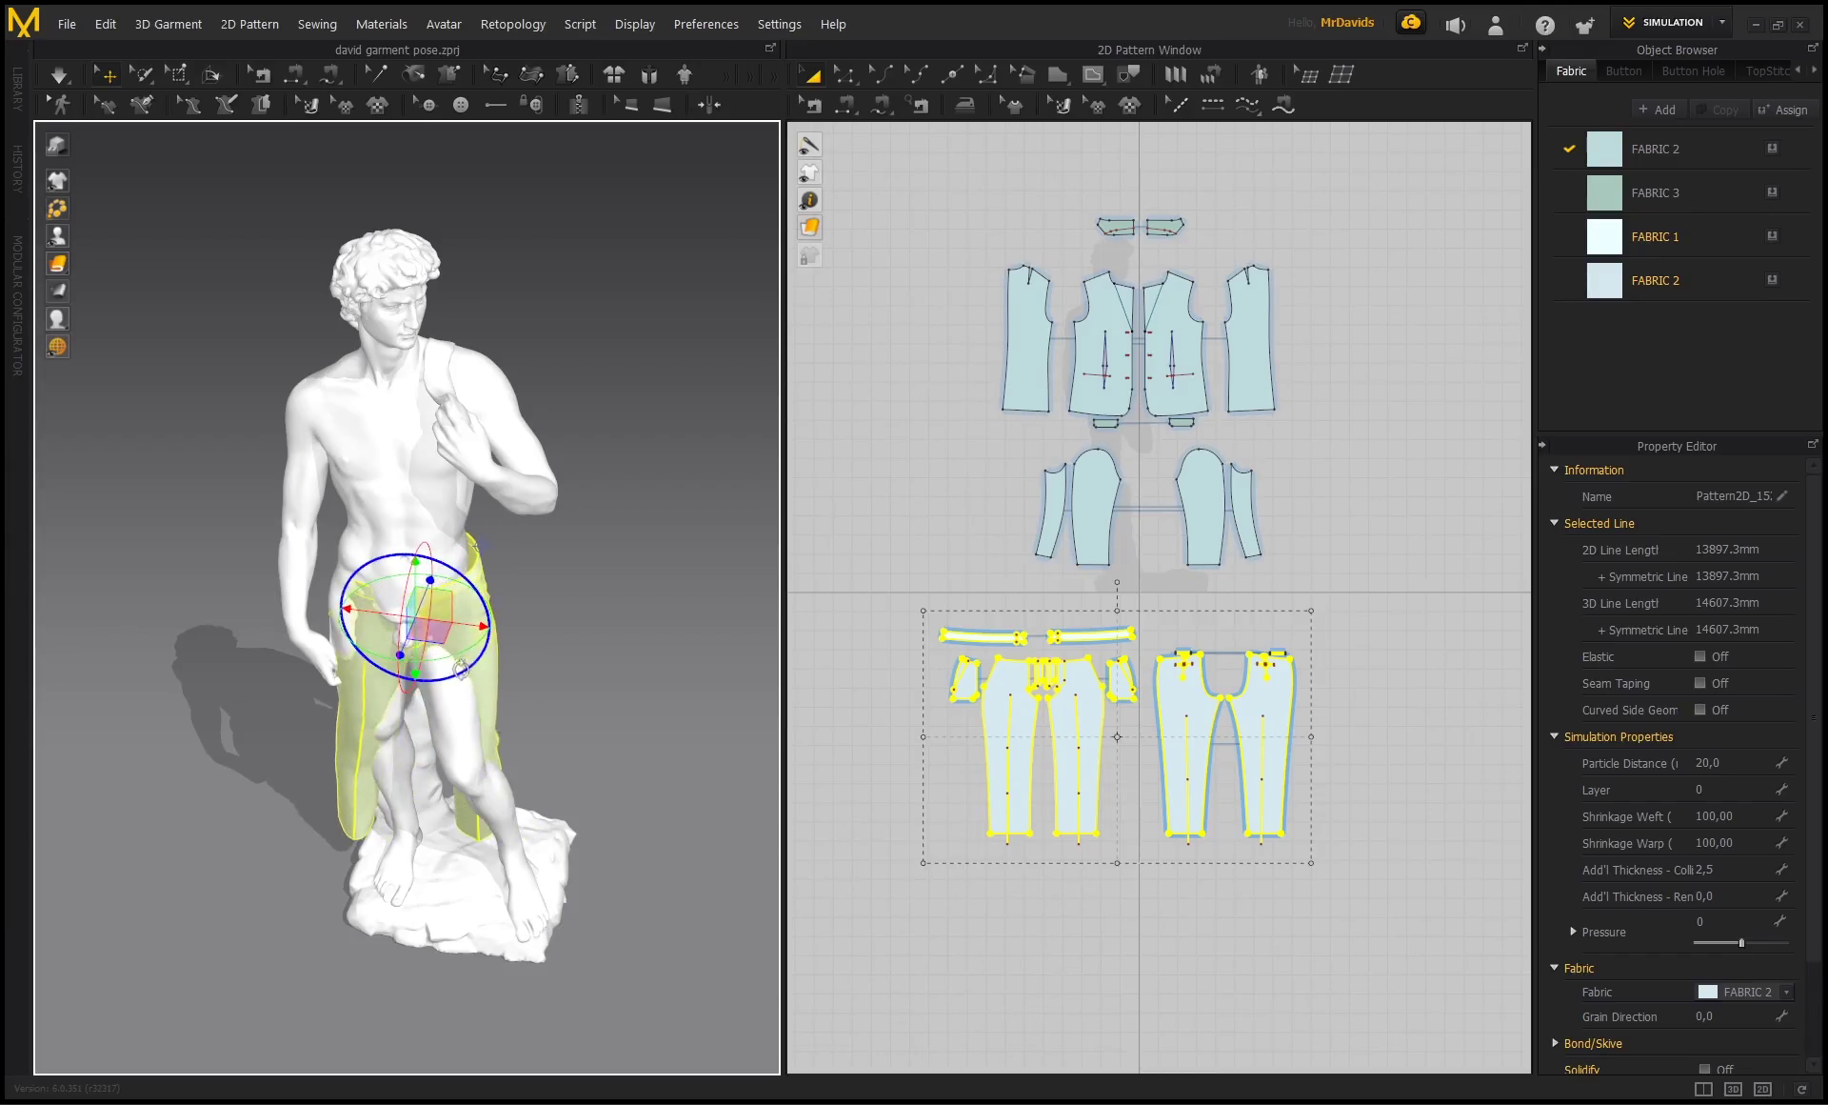
right_drag(518, 734, 395, 714)
middle_drag(396, 714, 401, 462)
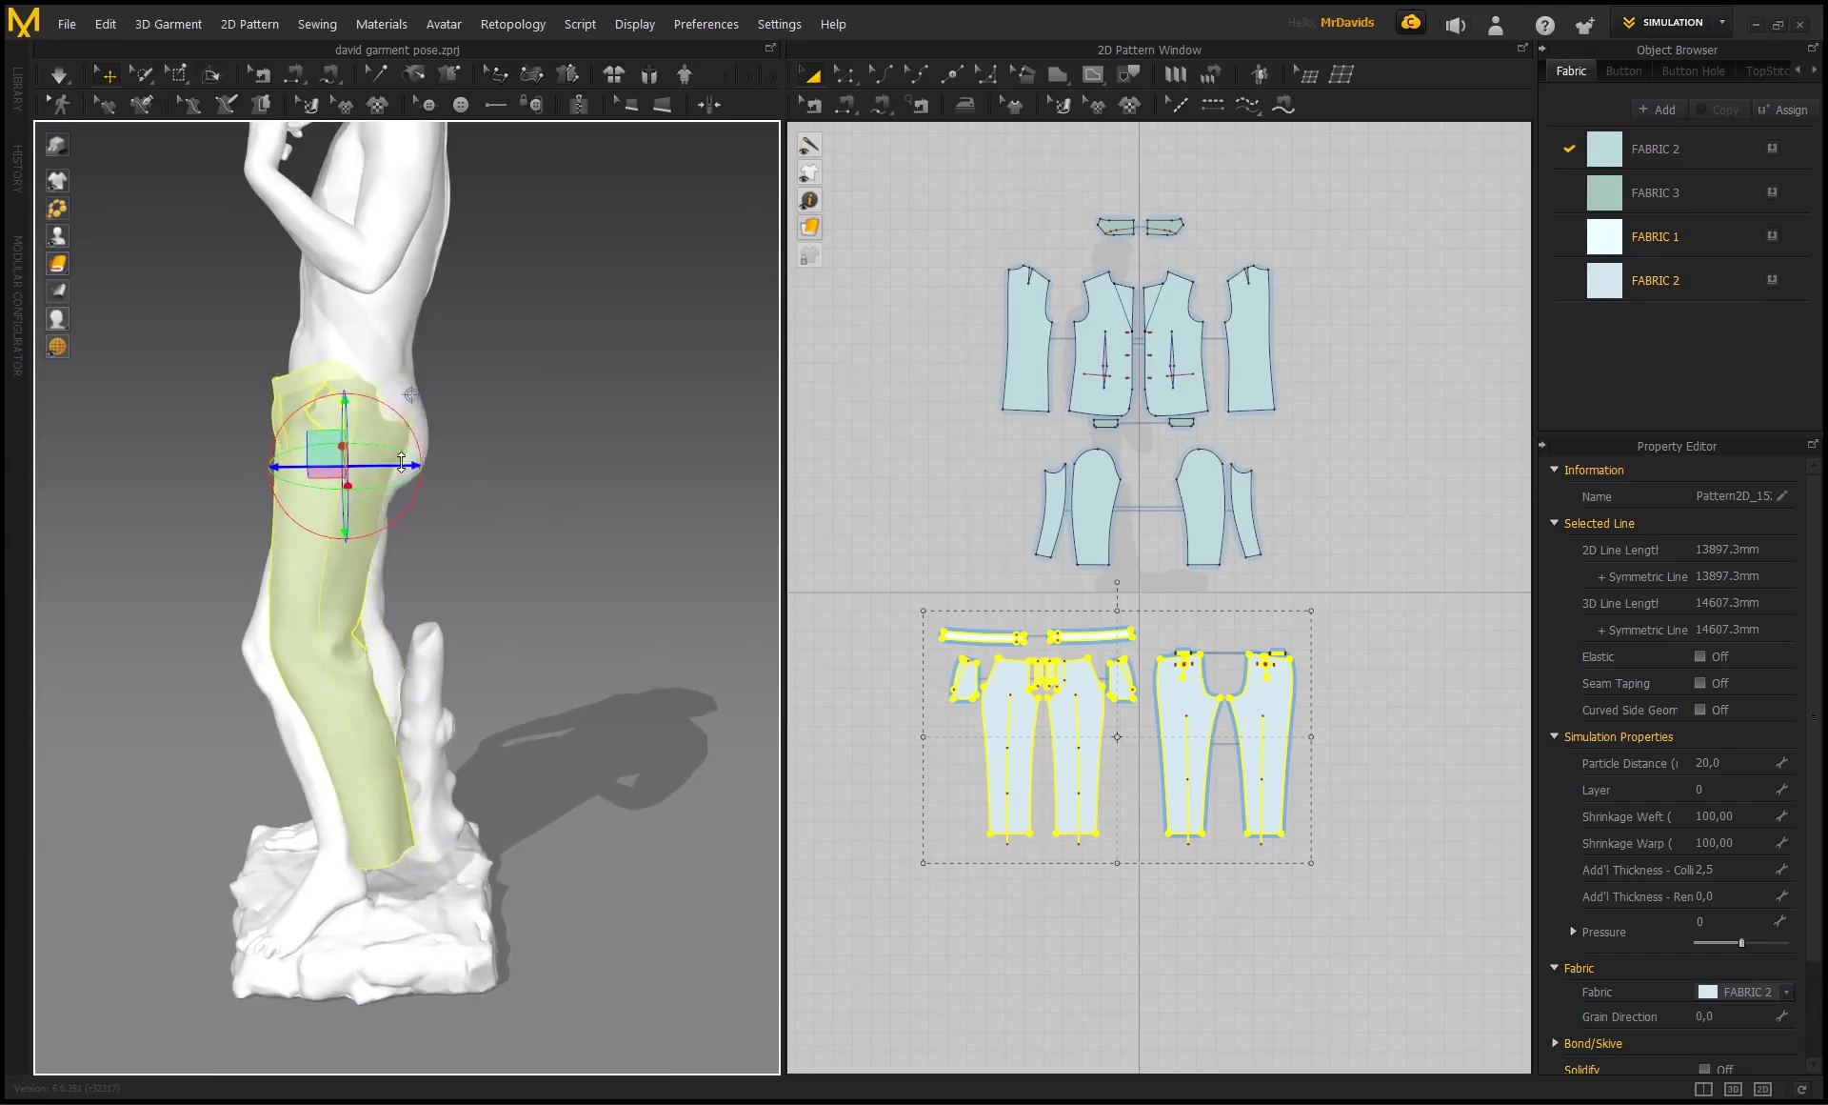
Separate the trouser pieces around the statue's left leg, moving the front piece clear ahead of the body and the back piece behind it.
click(534, 452)
click(306, 592)
right_drag(306, 592, 531, 628)
drag(362, 574, 266, 581)
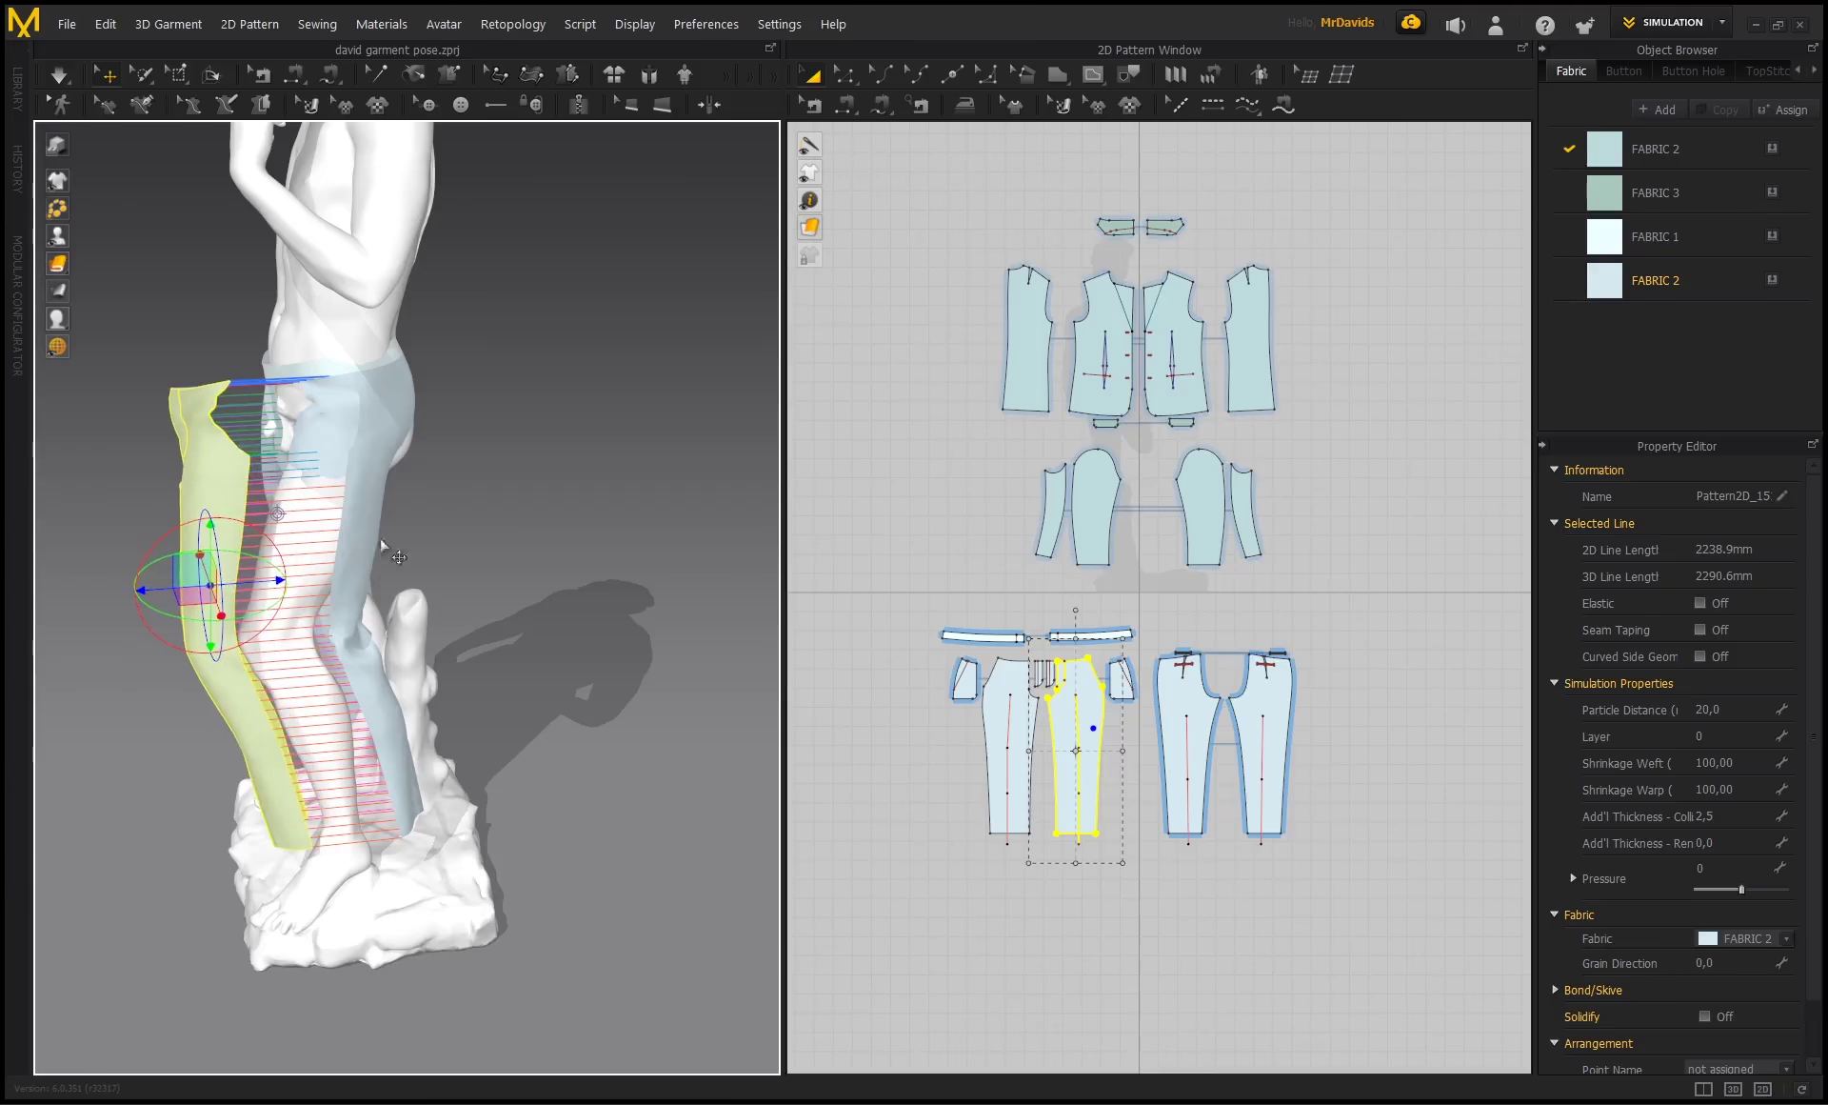
click(355, 517)
drag(413, 509, 443, 505)
Separate the trouser pieces around the statue's right leg, pulling the front piece forward and the back piece outward behind the leg.
click(528, 445)
right_drag(529, 445, 349, 477)
click(344, 570)
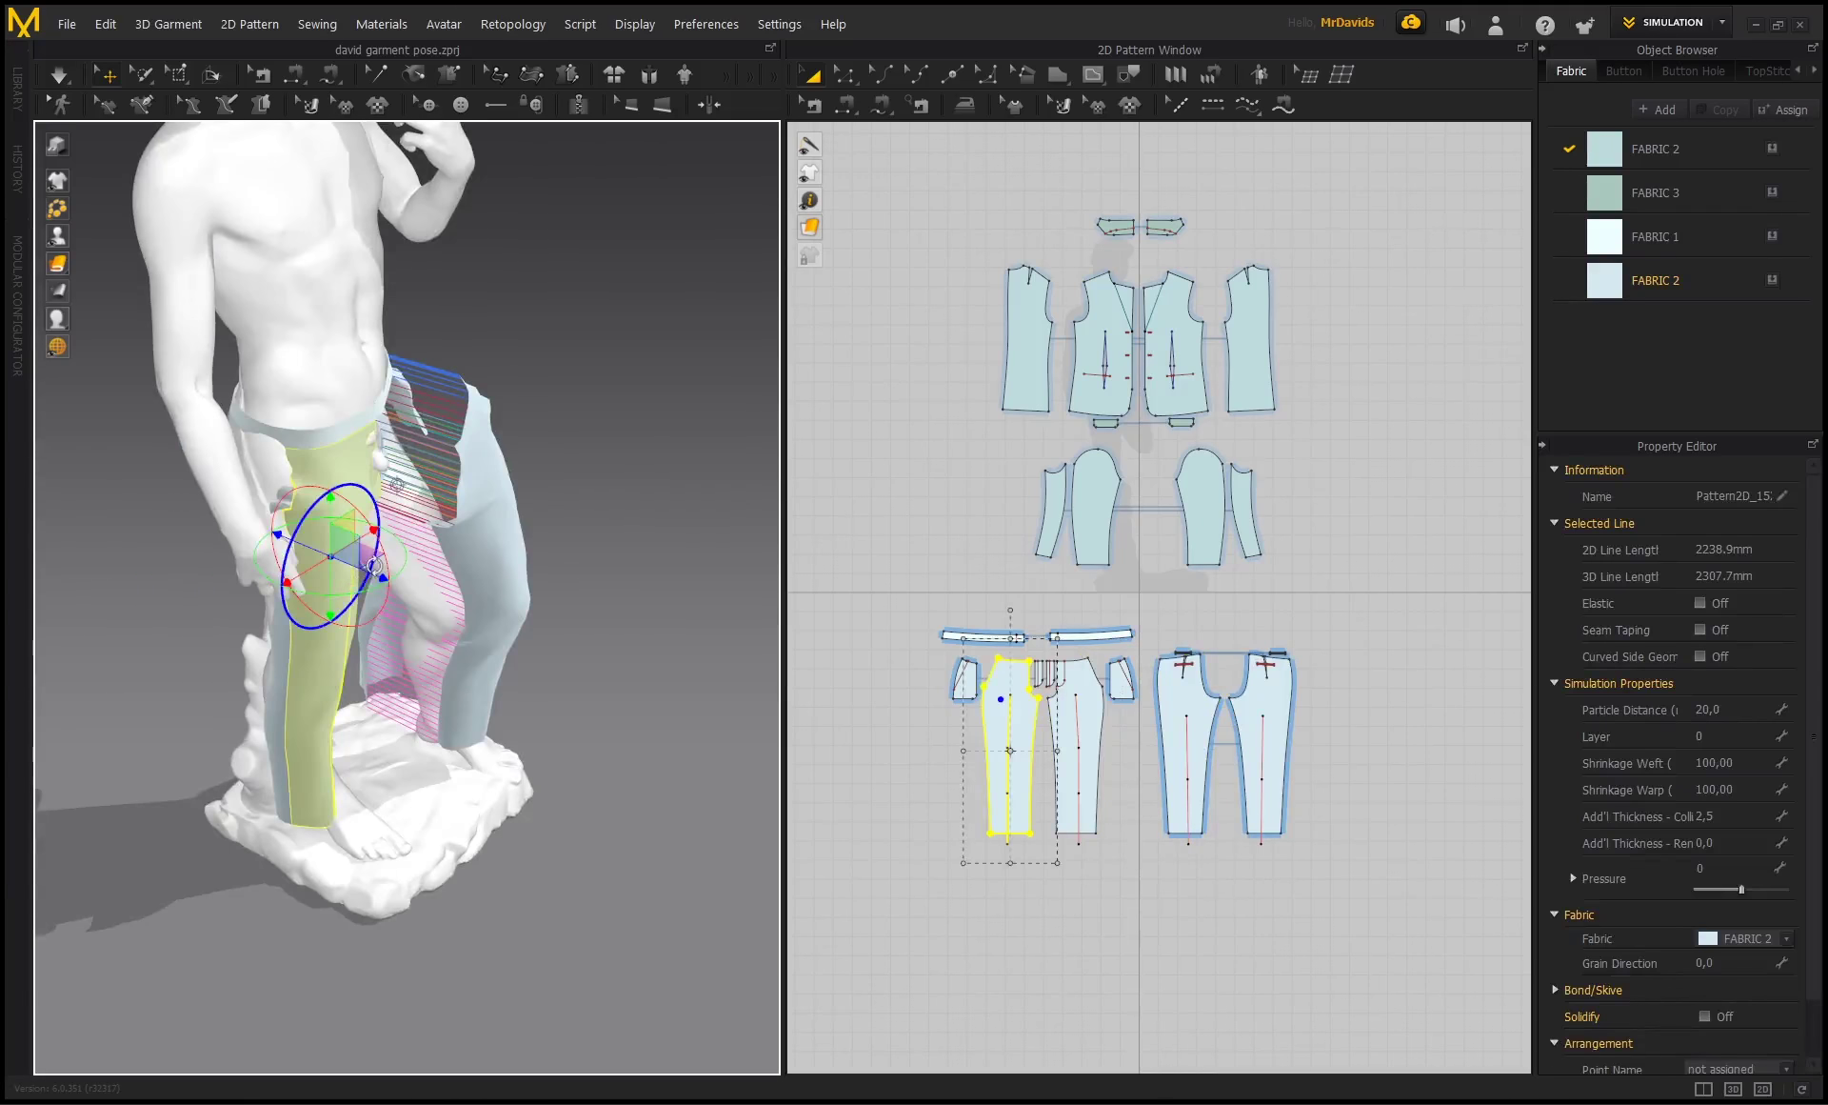
drag(382, 576, 400, 584)
right_drag(238, 476, 351, 456)
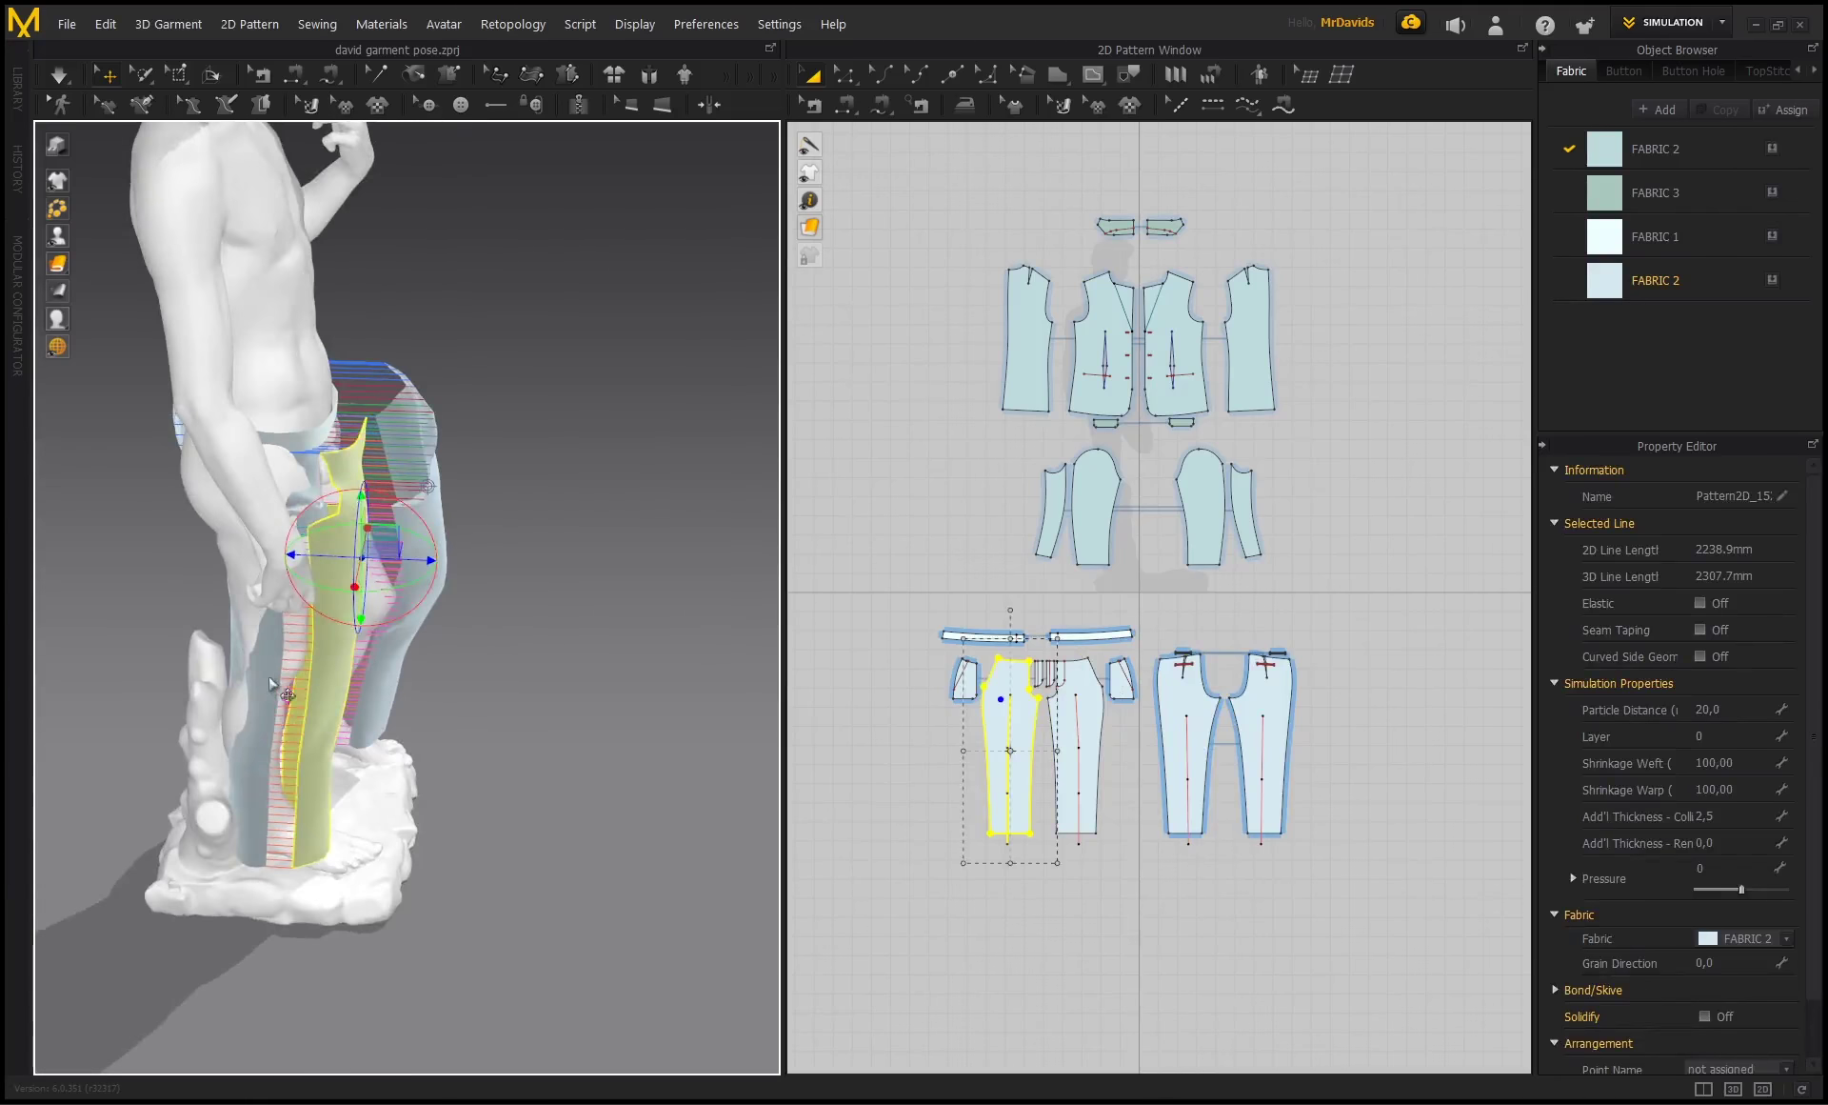
click(272, 684)
mouse_move(272, 684)
right_down()
mouse_move(295, 392)
mouse_move(337, 758)
right_up()
drag(280, 746, 318, 720)
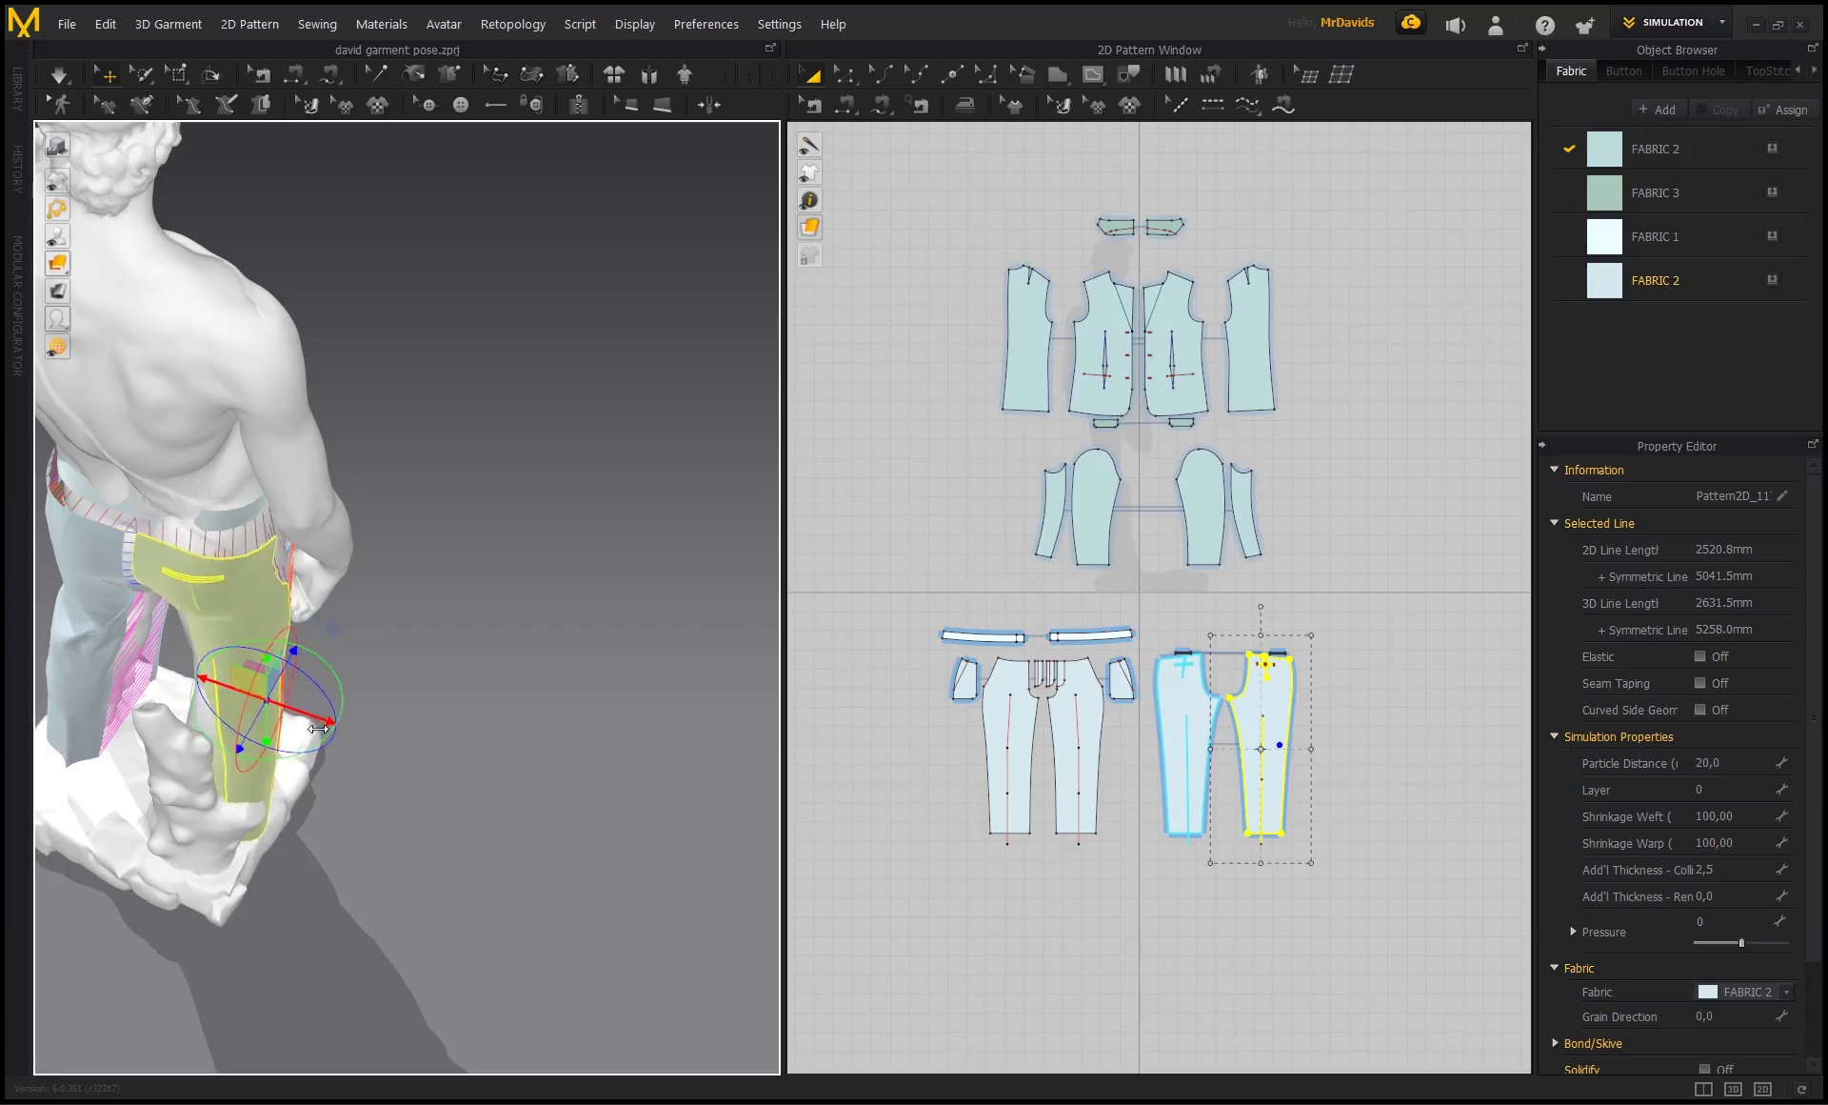
Check the arranged trouser pieces around both legs and simulate them so their seams close on the statue.
right_drag(392, 617, 141, 547)
middle_drag(403, 520, 409, 581)
right_drag(330, 443, 232, 463)
click(263, 592)
middle_drag(289, 372, 316, 432)
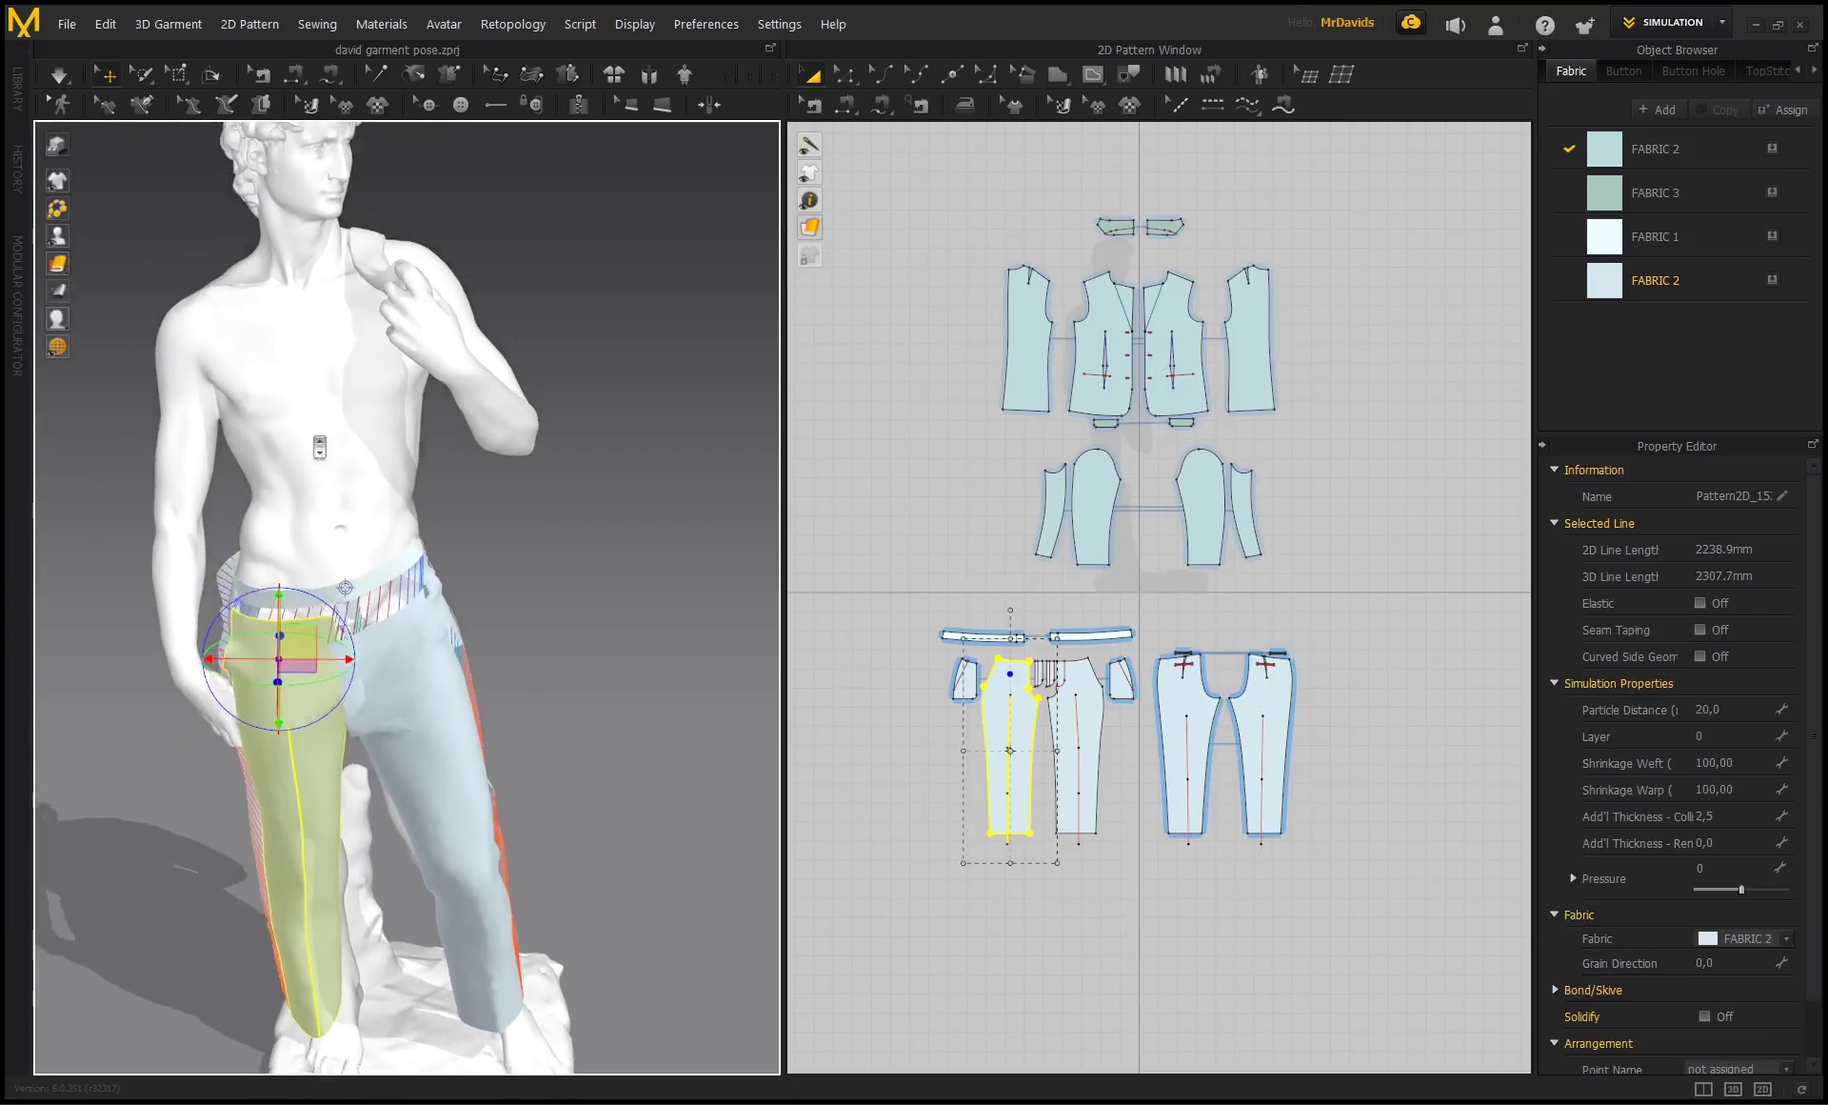
scroll(441, 409, down, 3)
right_drag(306, 354, 628, 353)
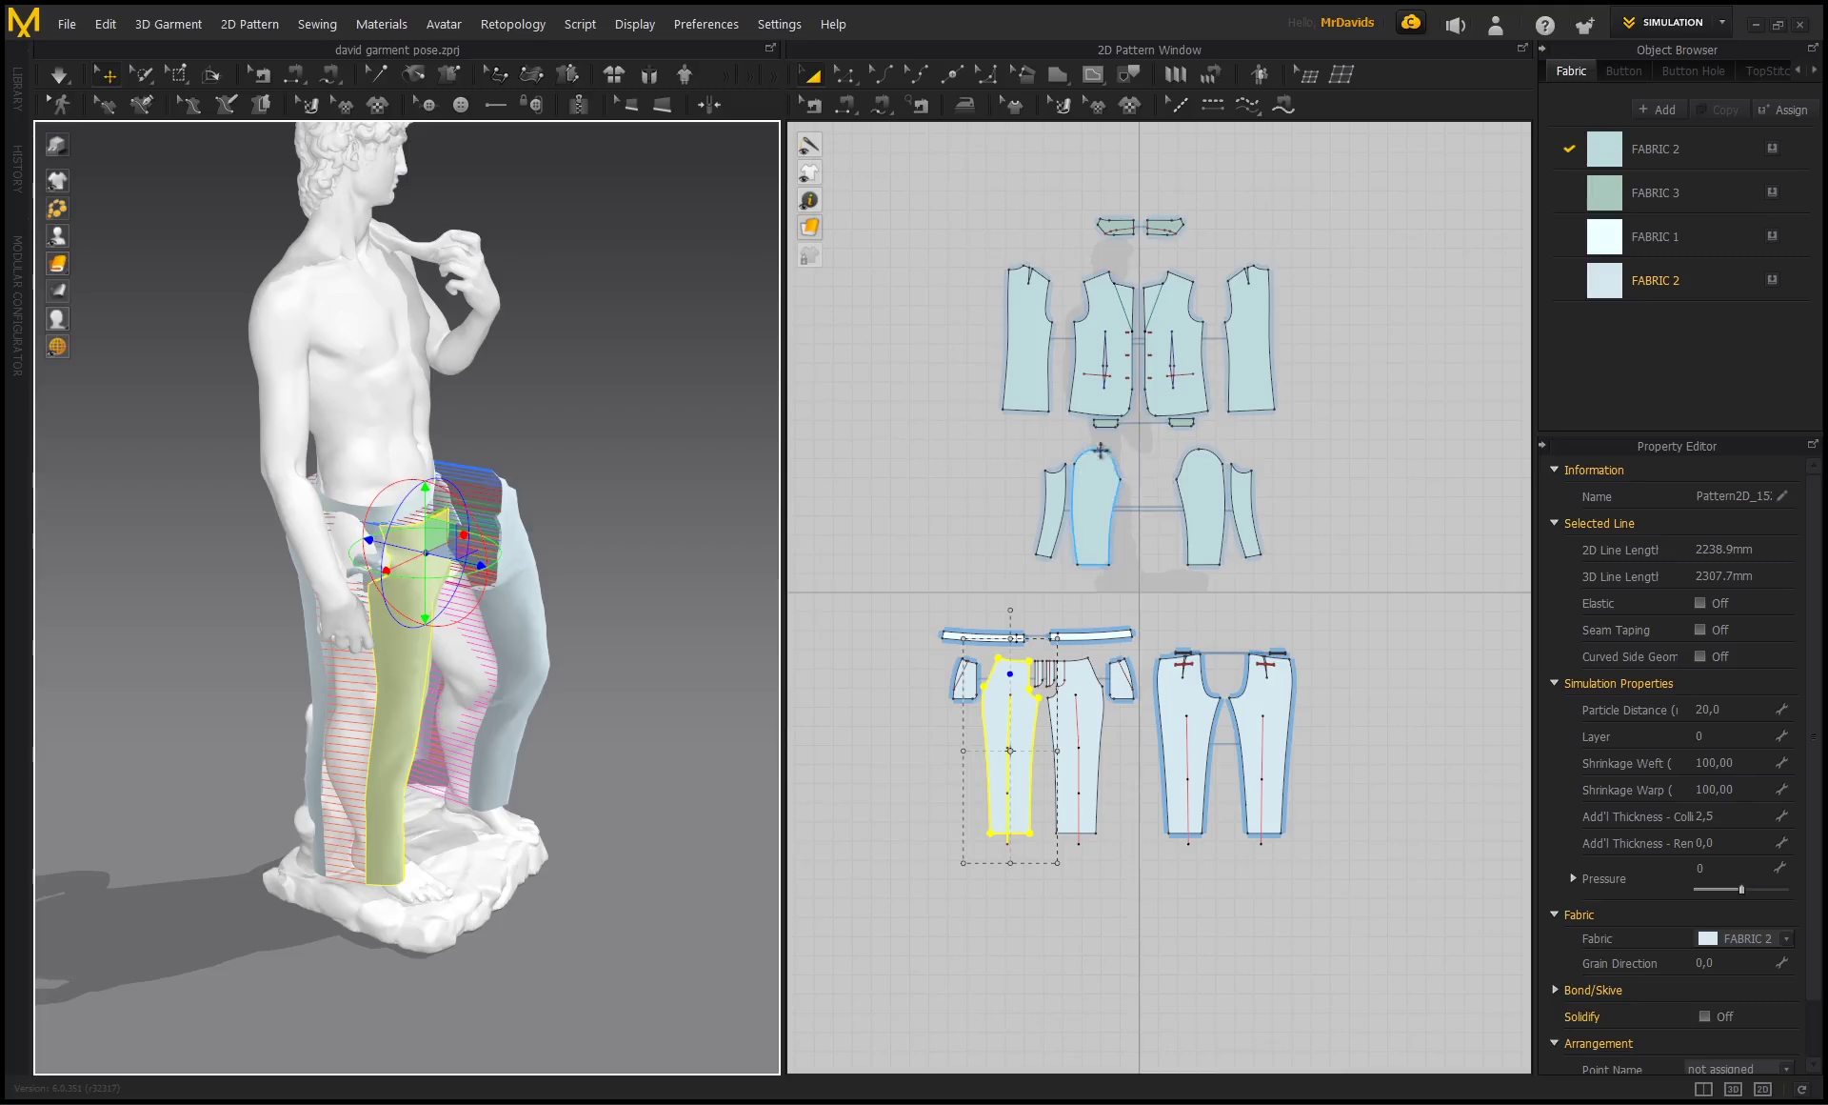
right_drag(657, 481, 448, 468)
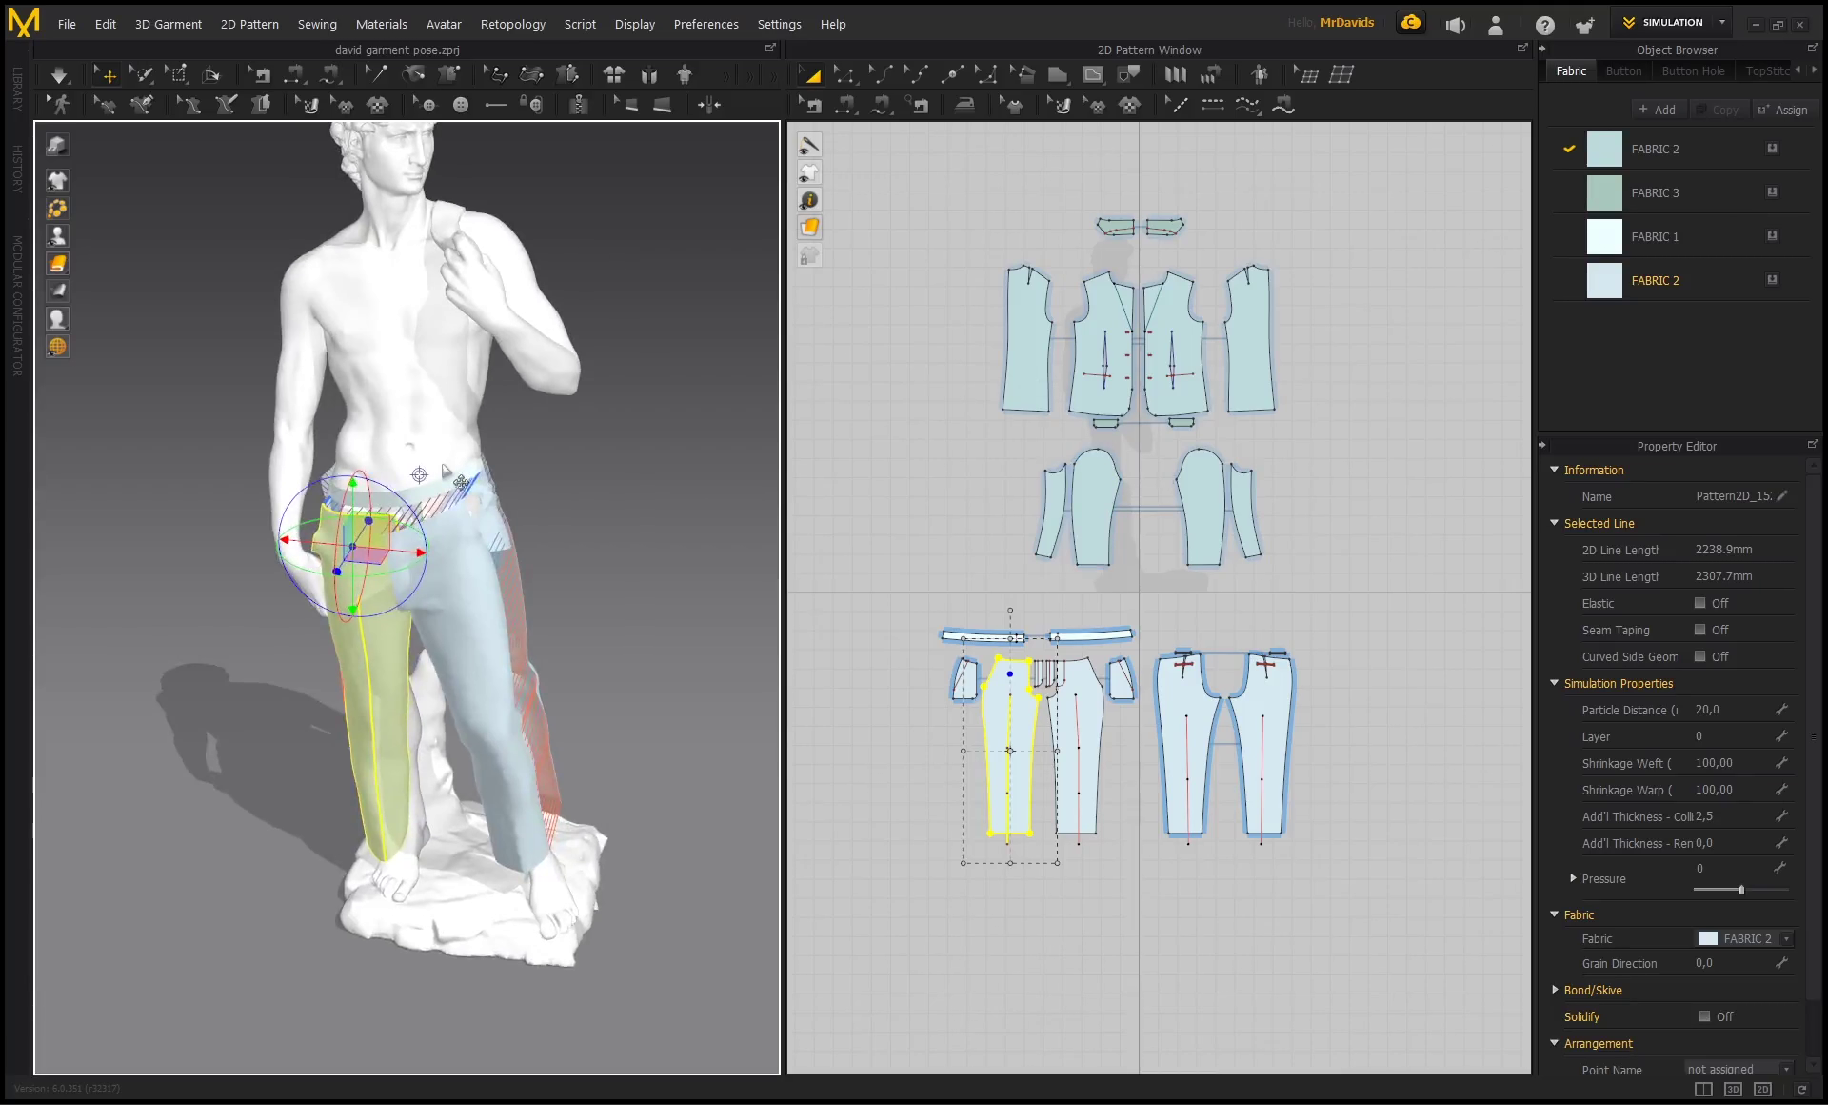
Inspect how the simulated trousers drape around the statue's waist, hips and ankles.
click(519, 464)
scroll(394, 371, up, 5)
right_drag(395, 372, 422, 484)
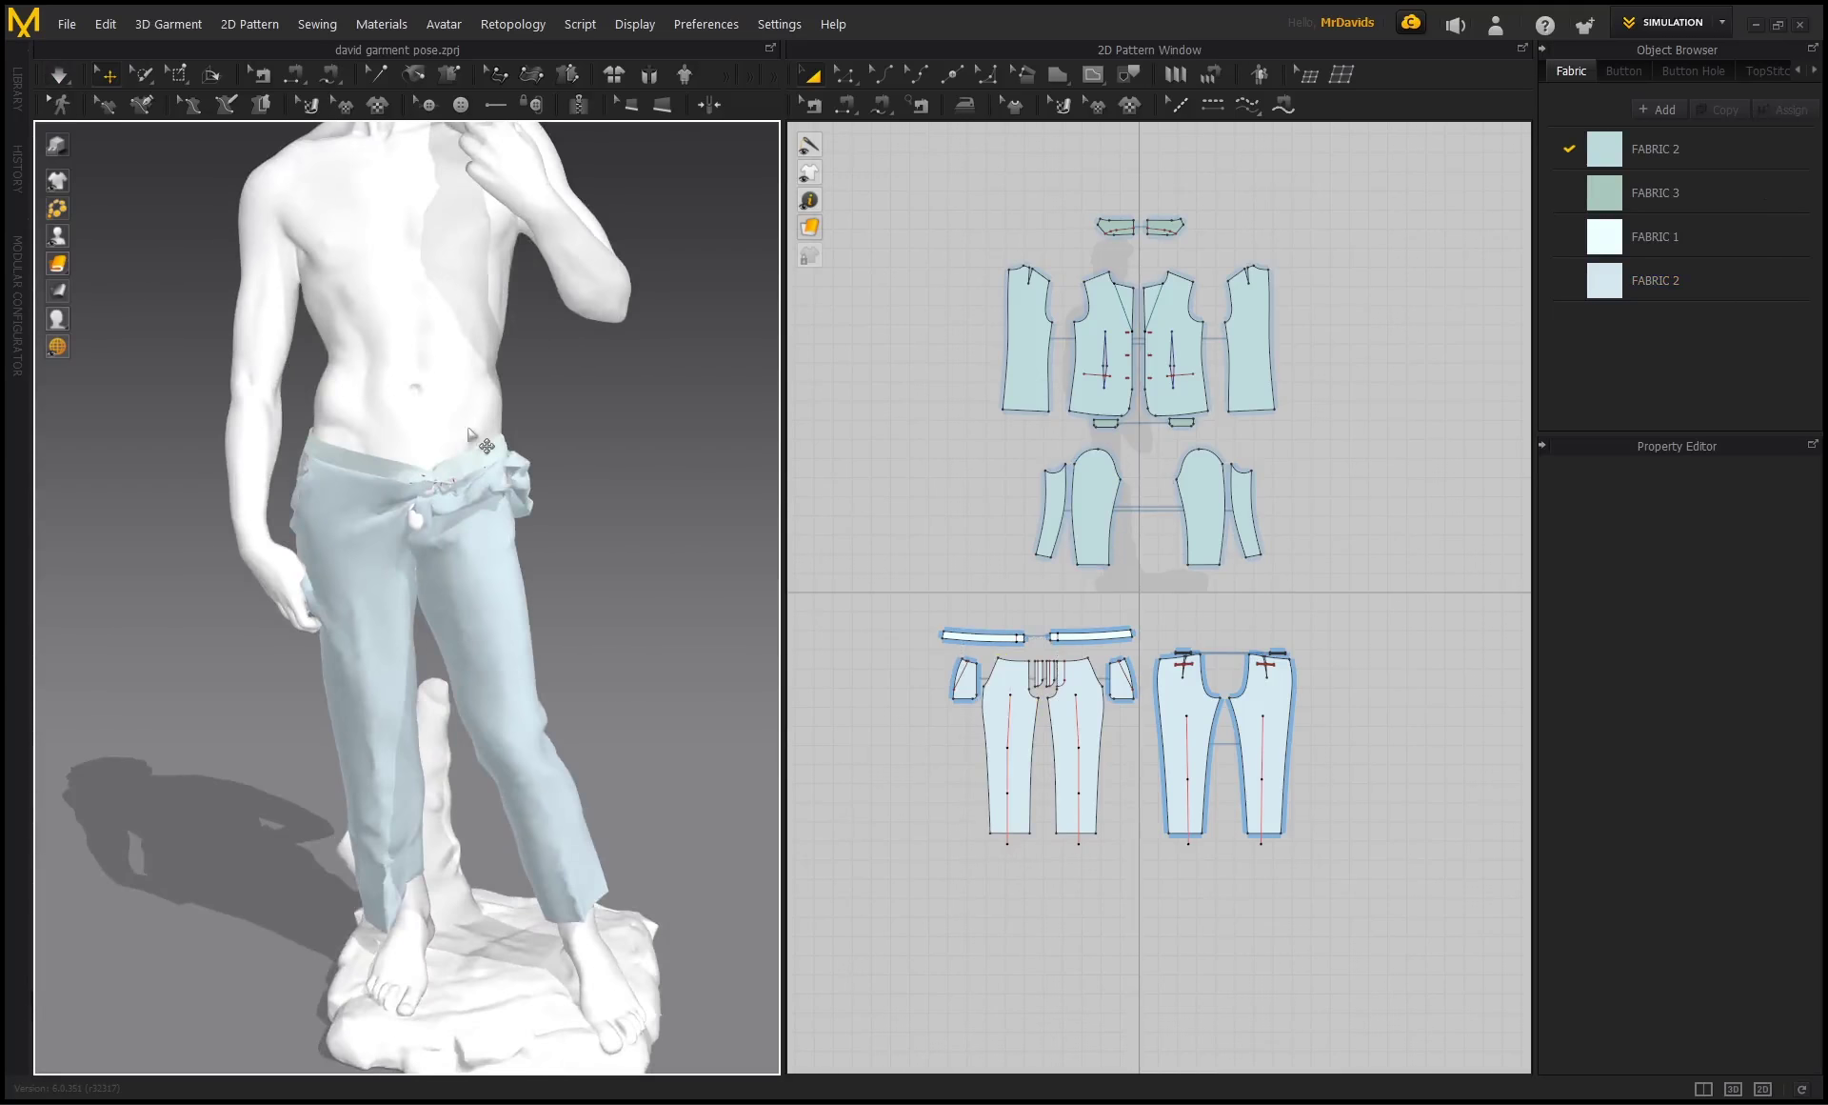
right_drag(437, 672, 416, 864)
right_drag(456, 544, 433, 675)
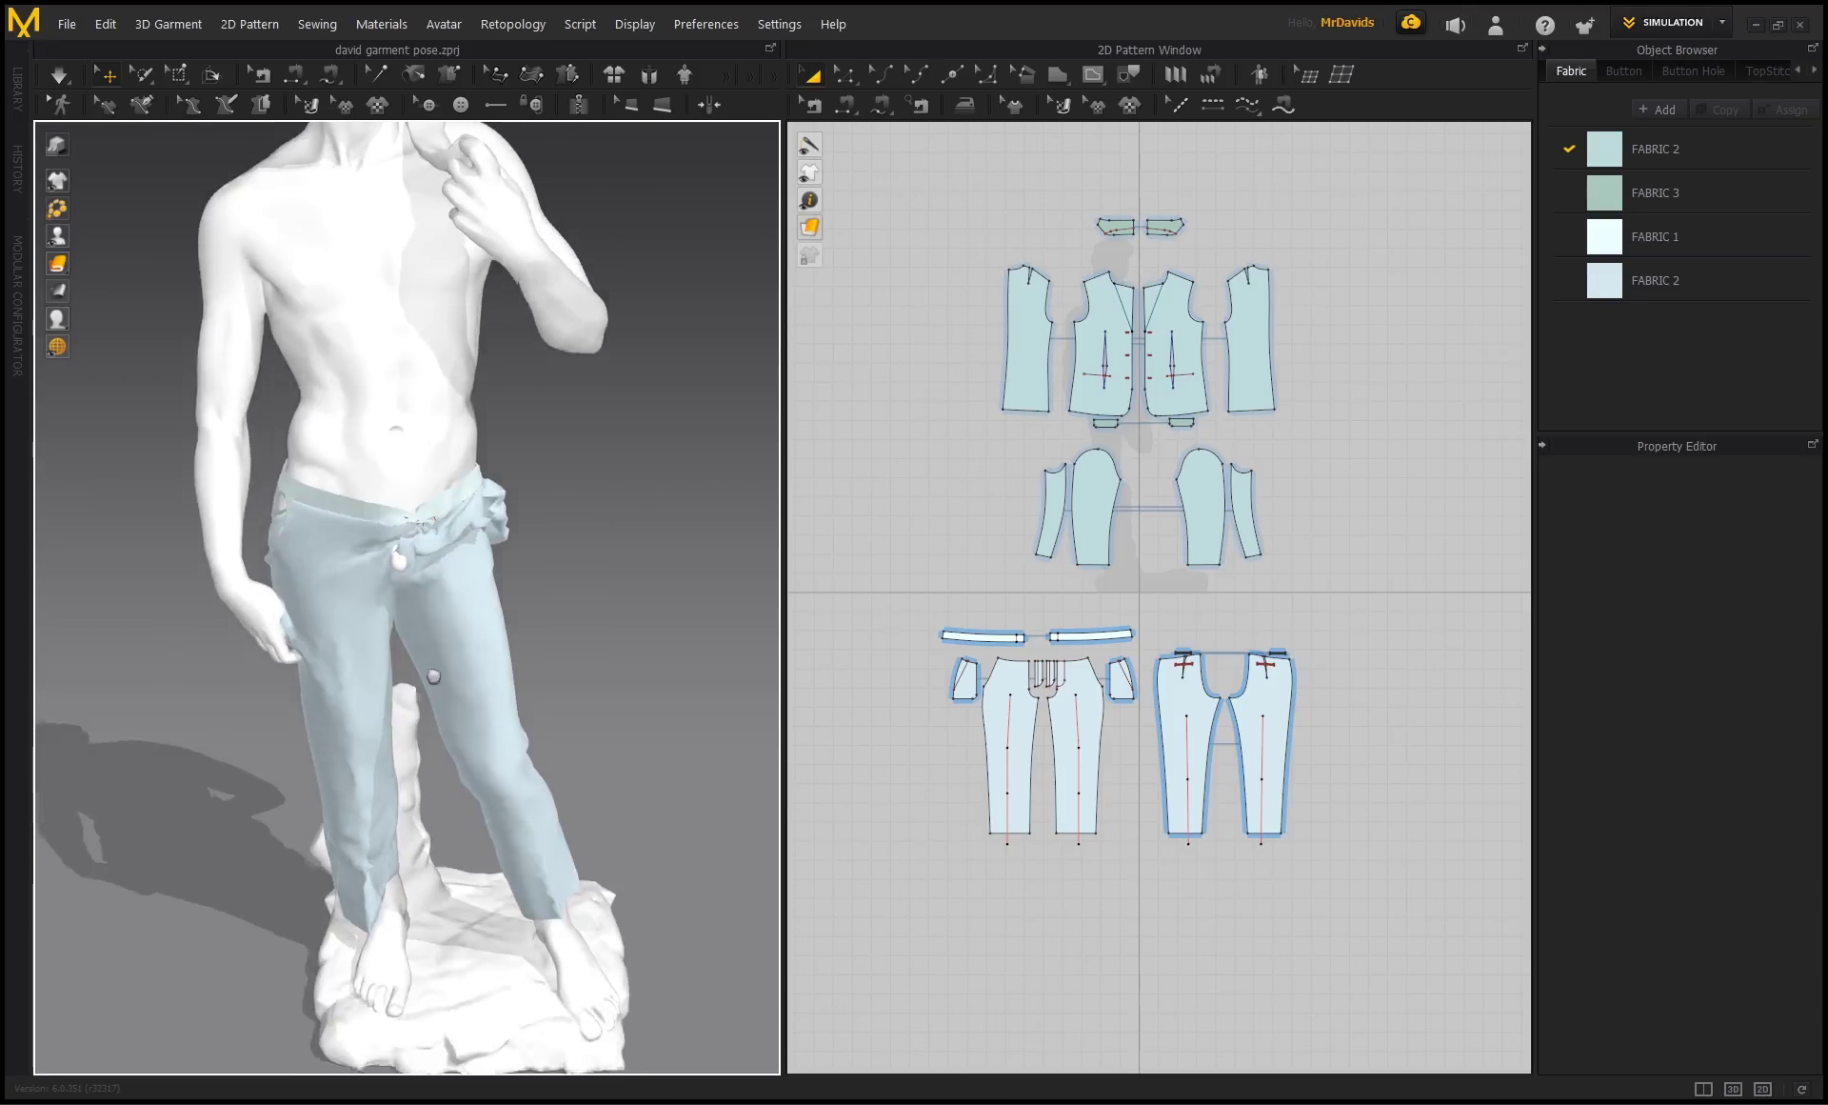
scroll(395, 472, down, 6)
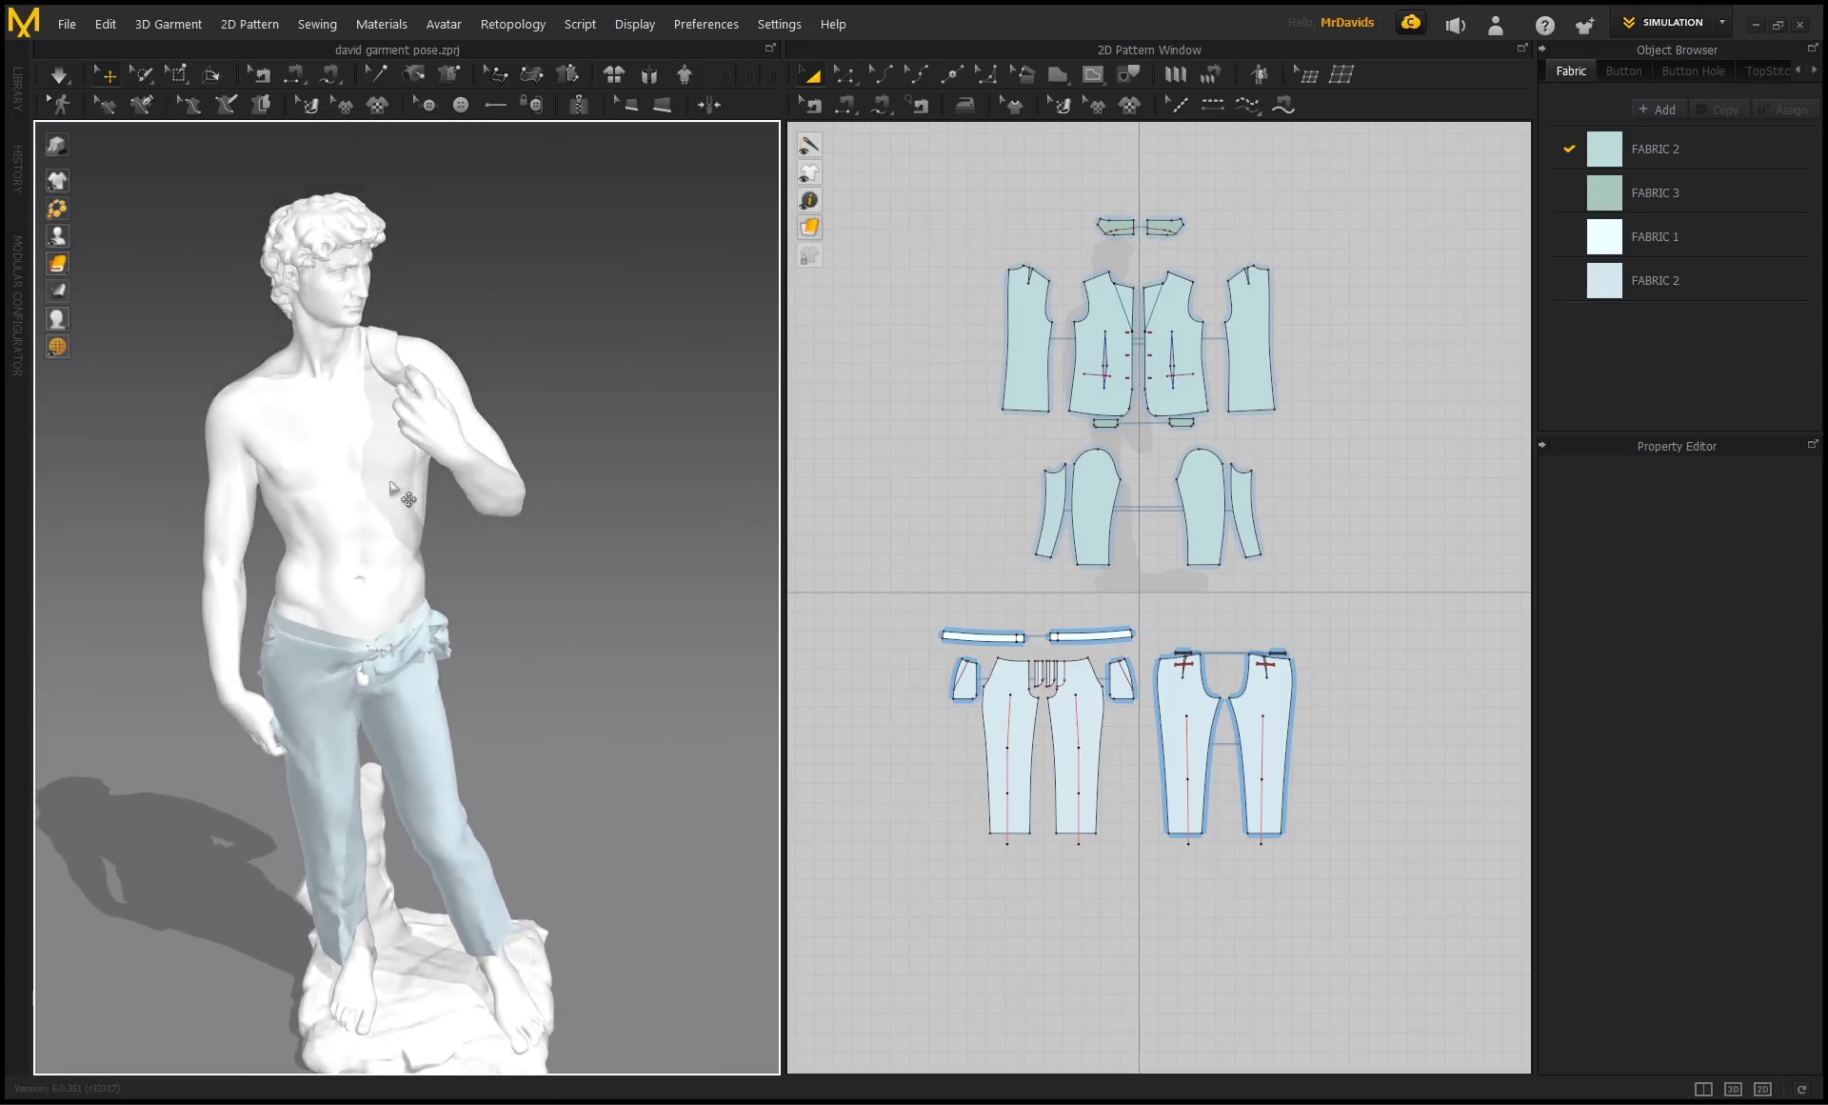
Check the fit of the trousers on the statue from the front and both sides.
middle_drag(362, 474, 408, 407)
right_drag(359, 380, 431, 383)
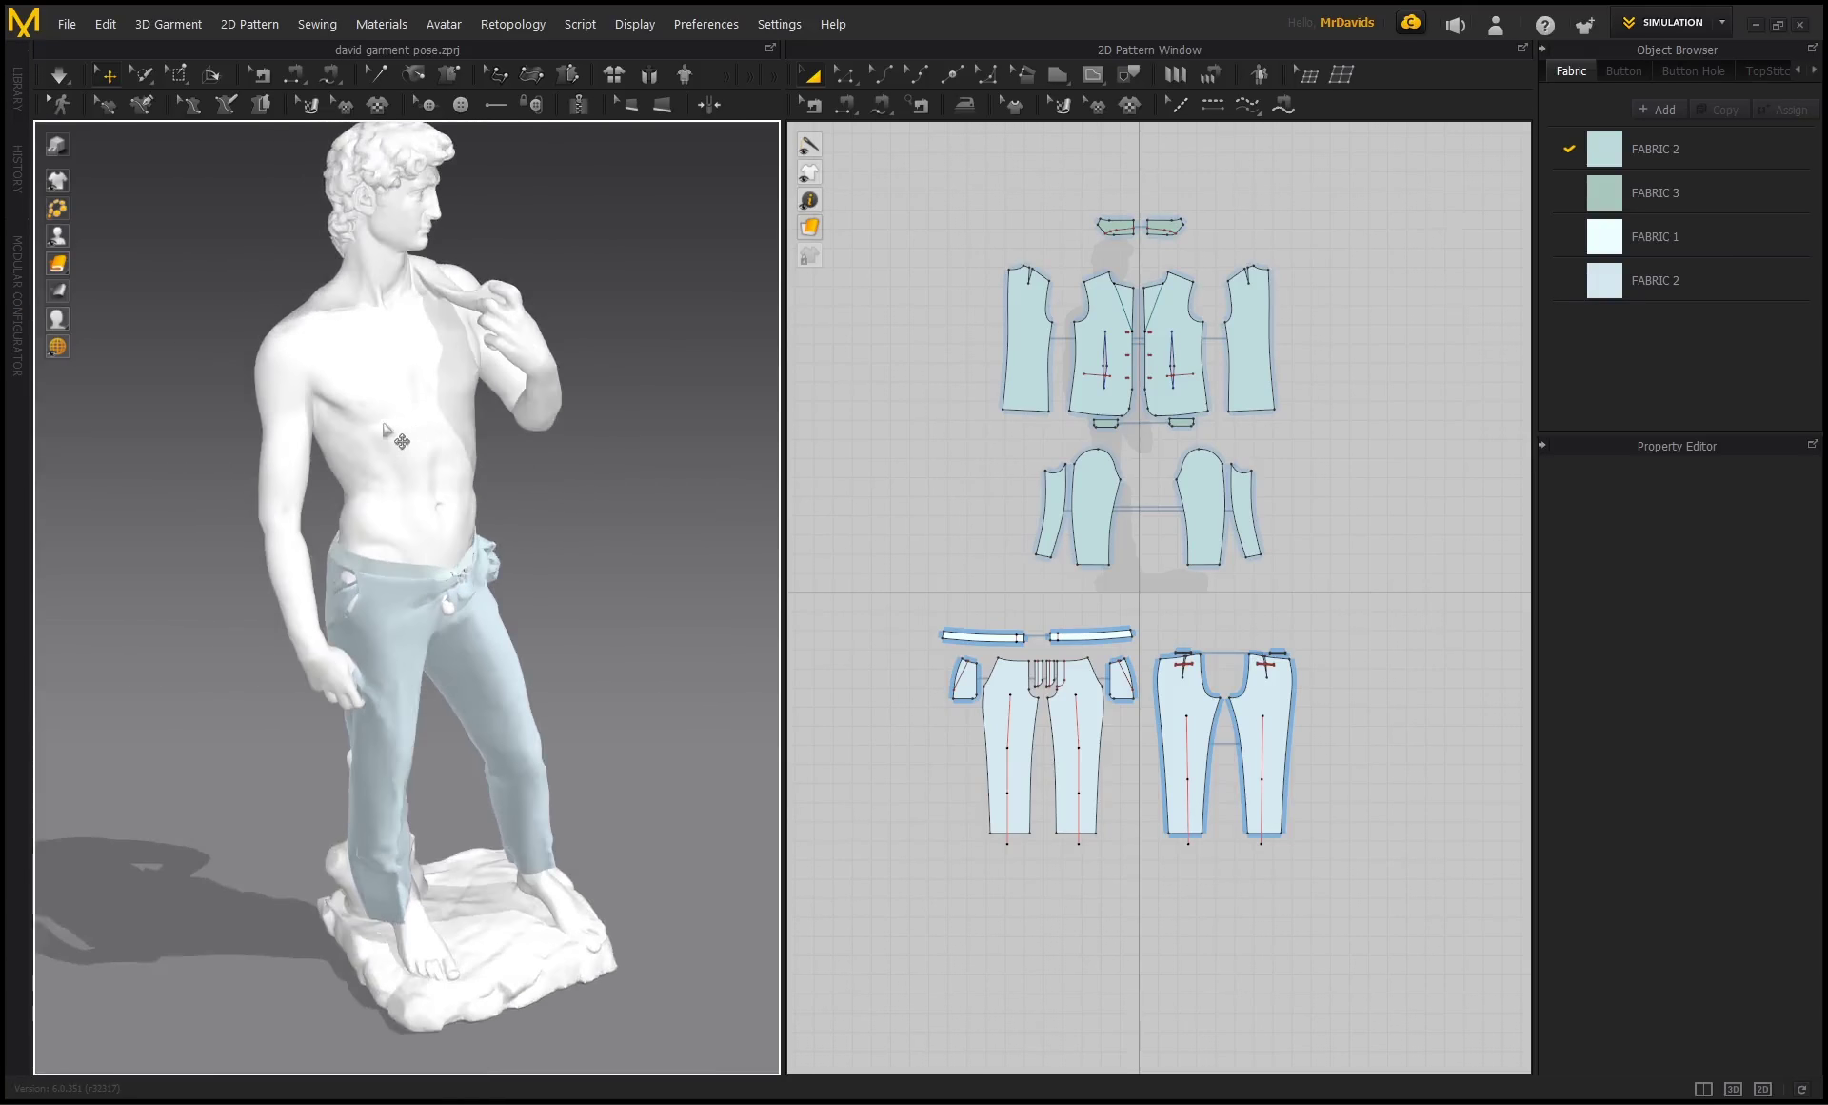
right_drag(383, 428, 191, 477)
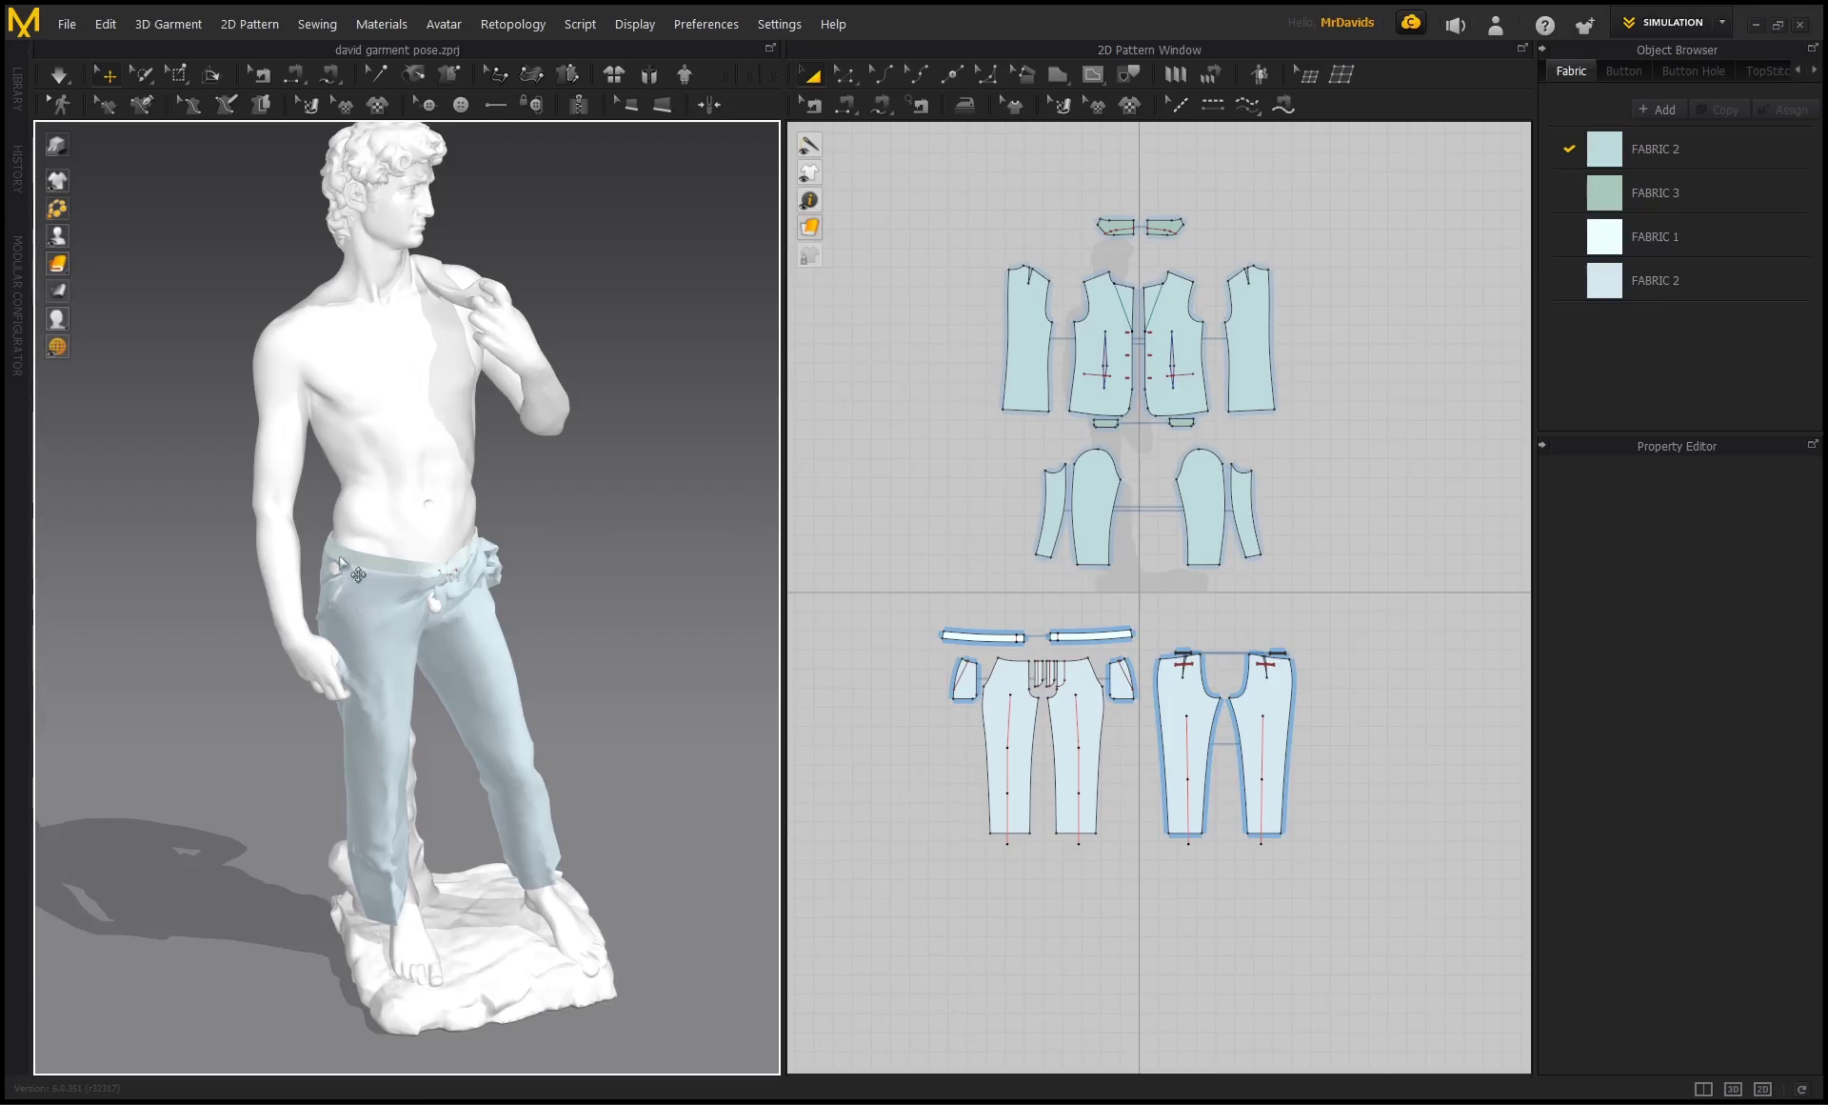
right_drag(341, 562, 419, 404)
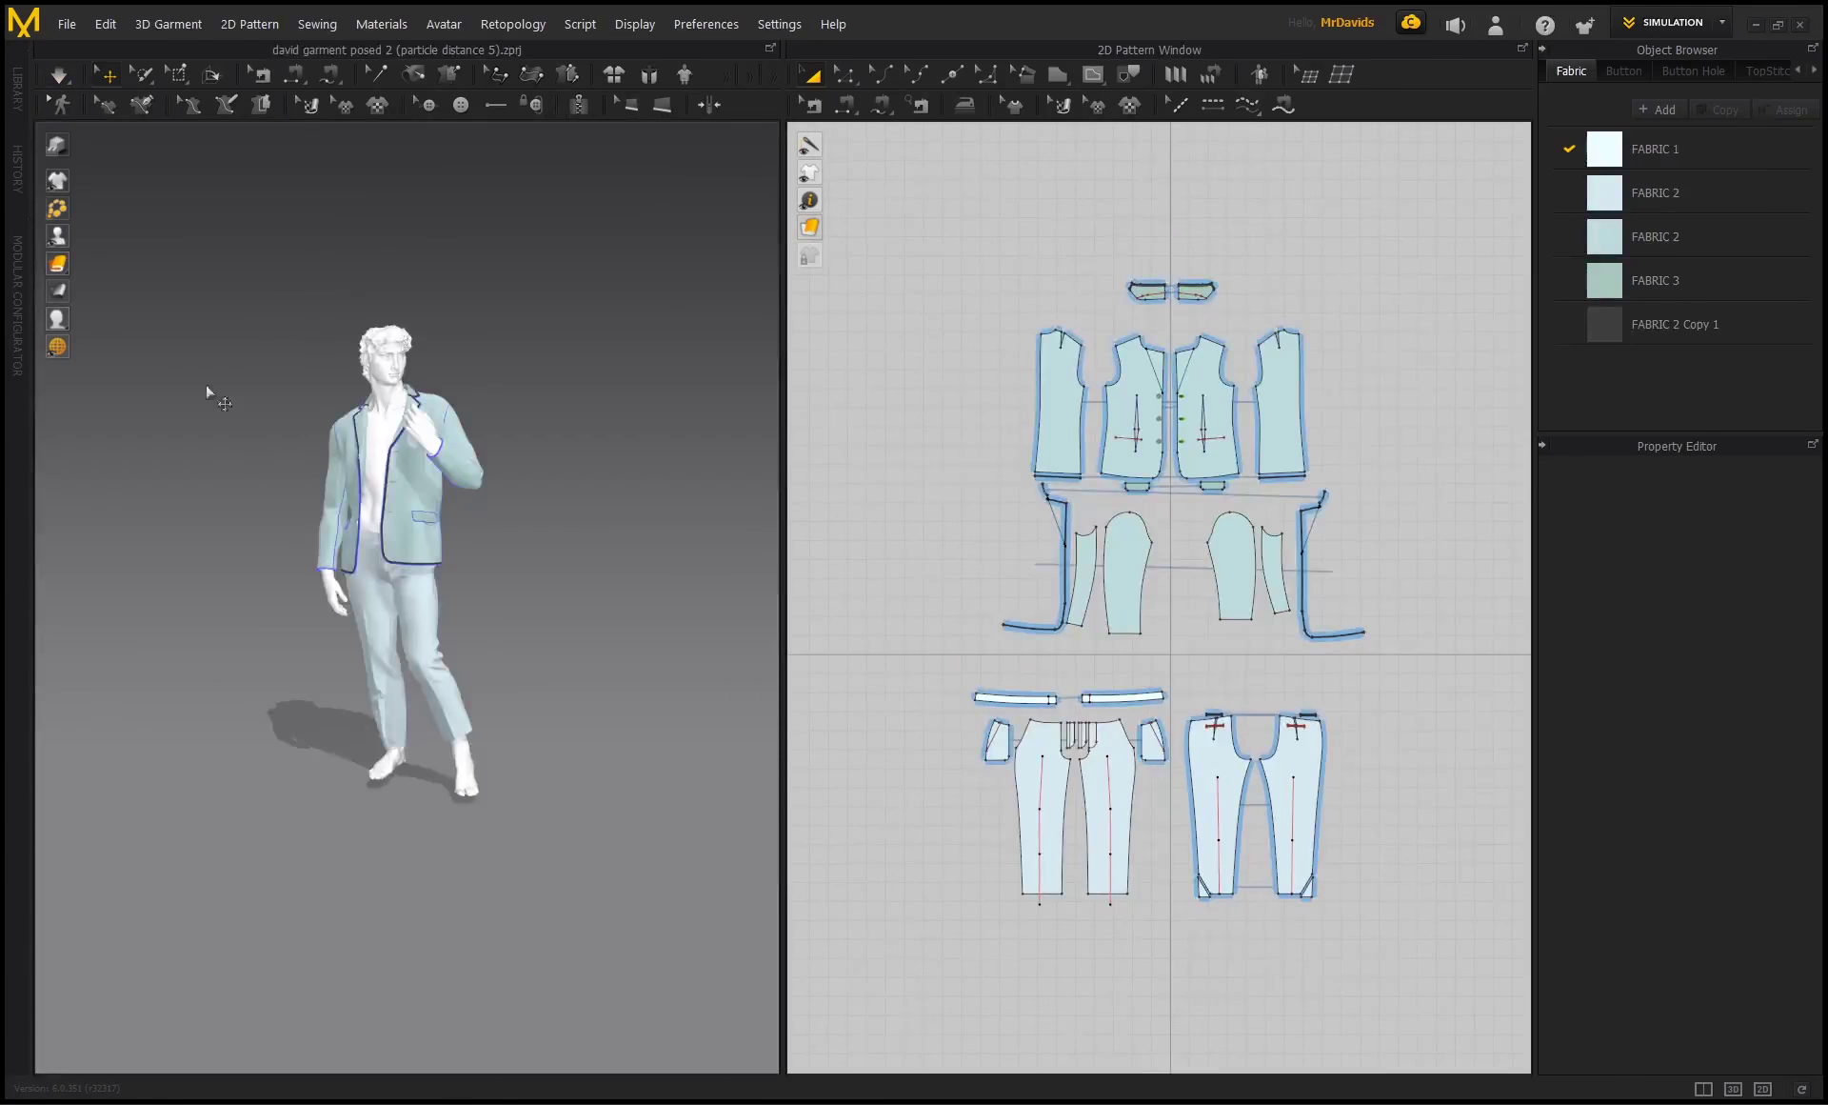
scroll(207, 393, up, 6)
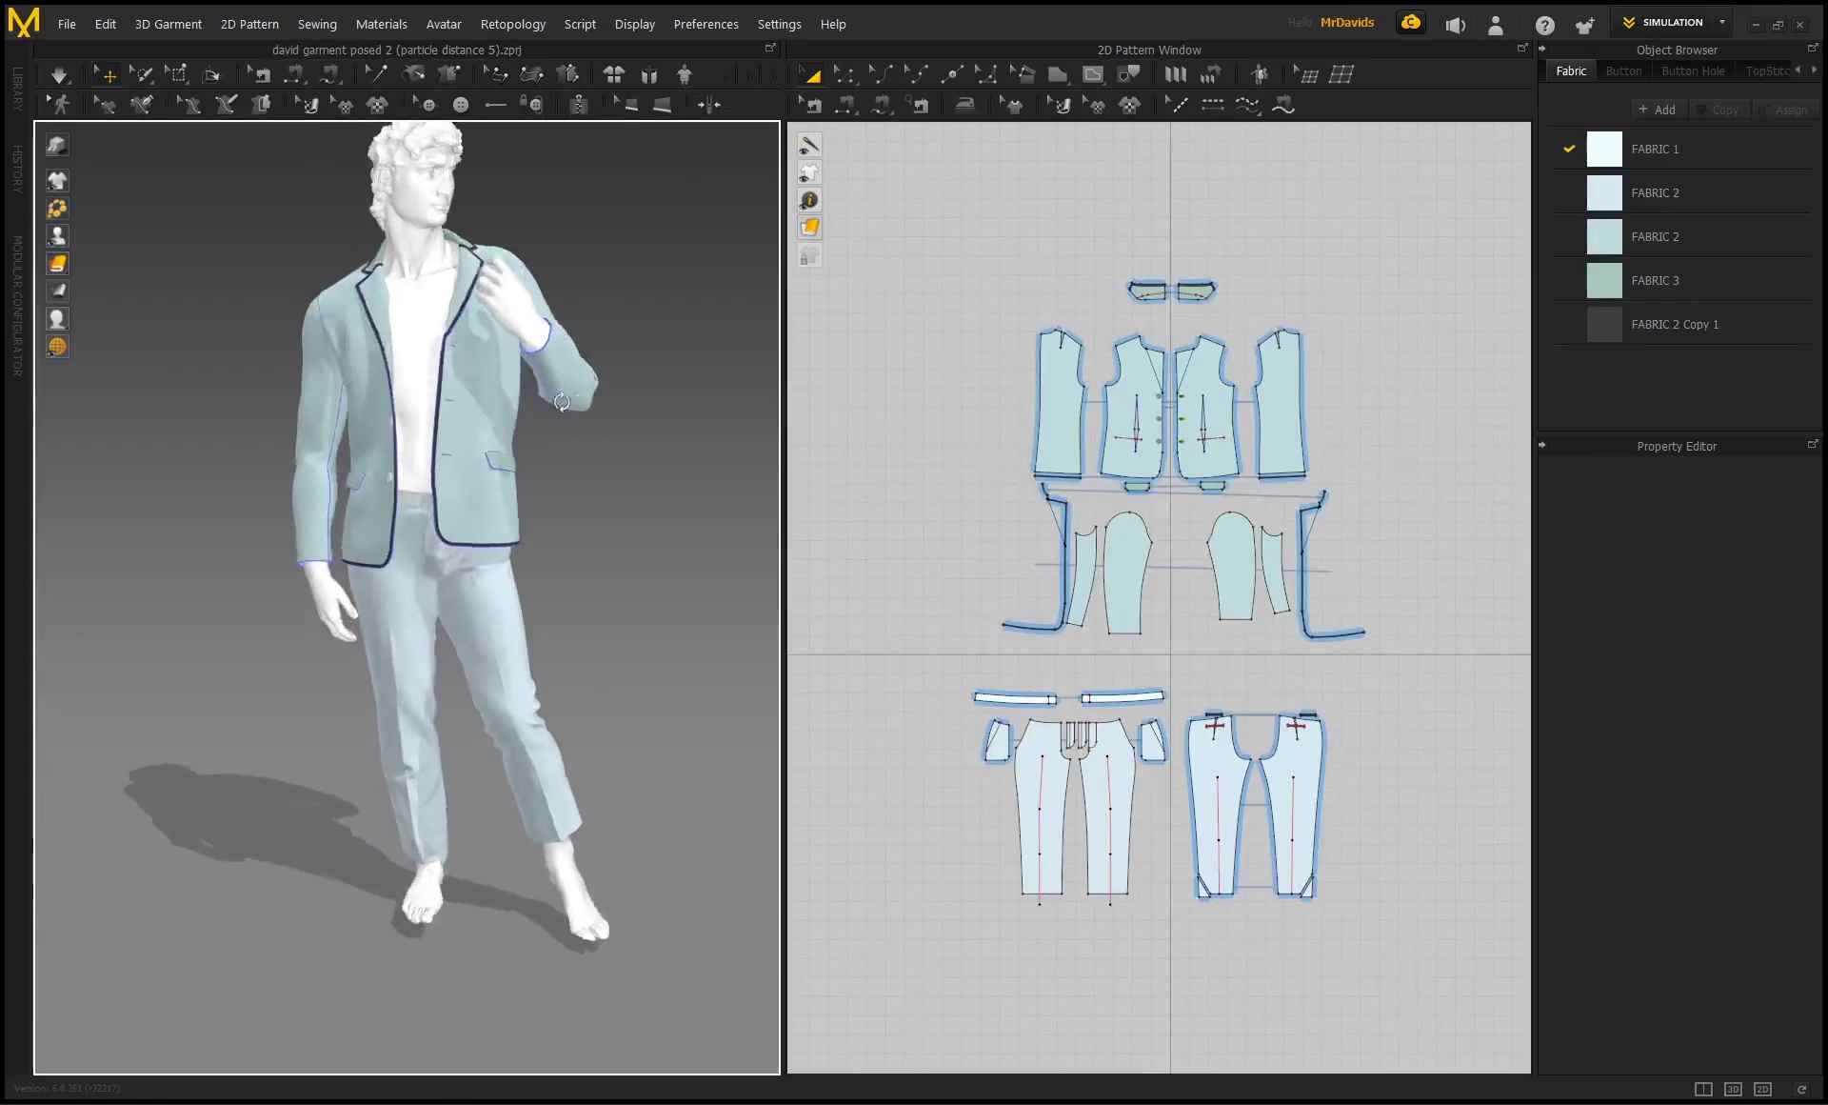
Look over the complete suit on the statue and select all pattern pieces to check their particle distance.
middle_drag(400, 453, 428, 456)
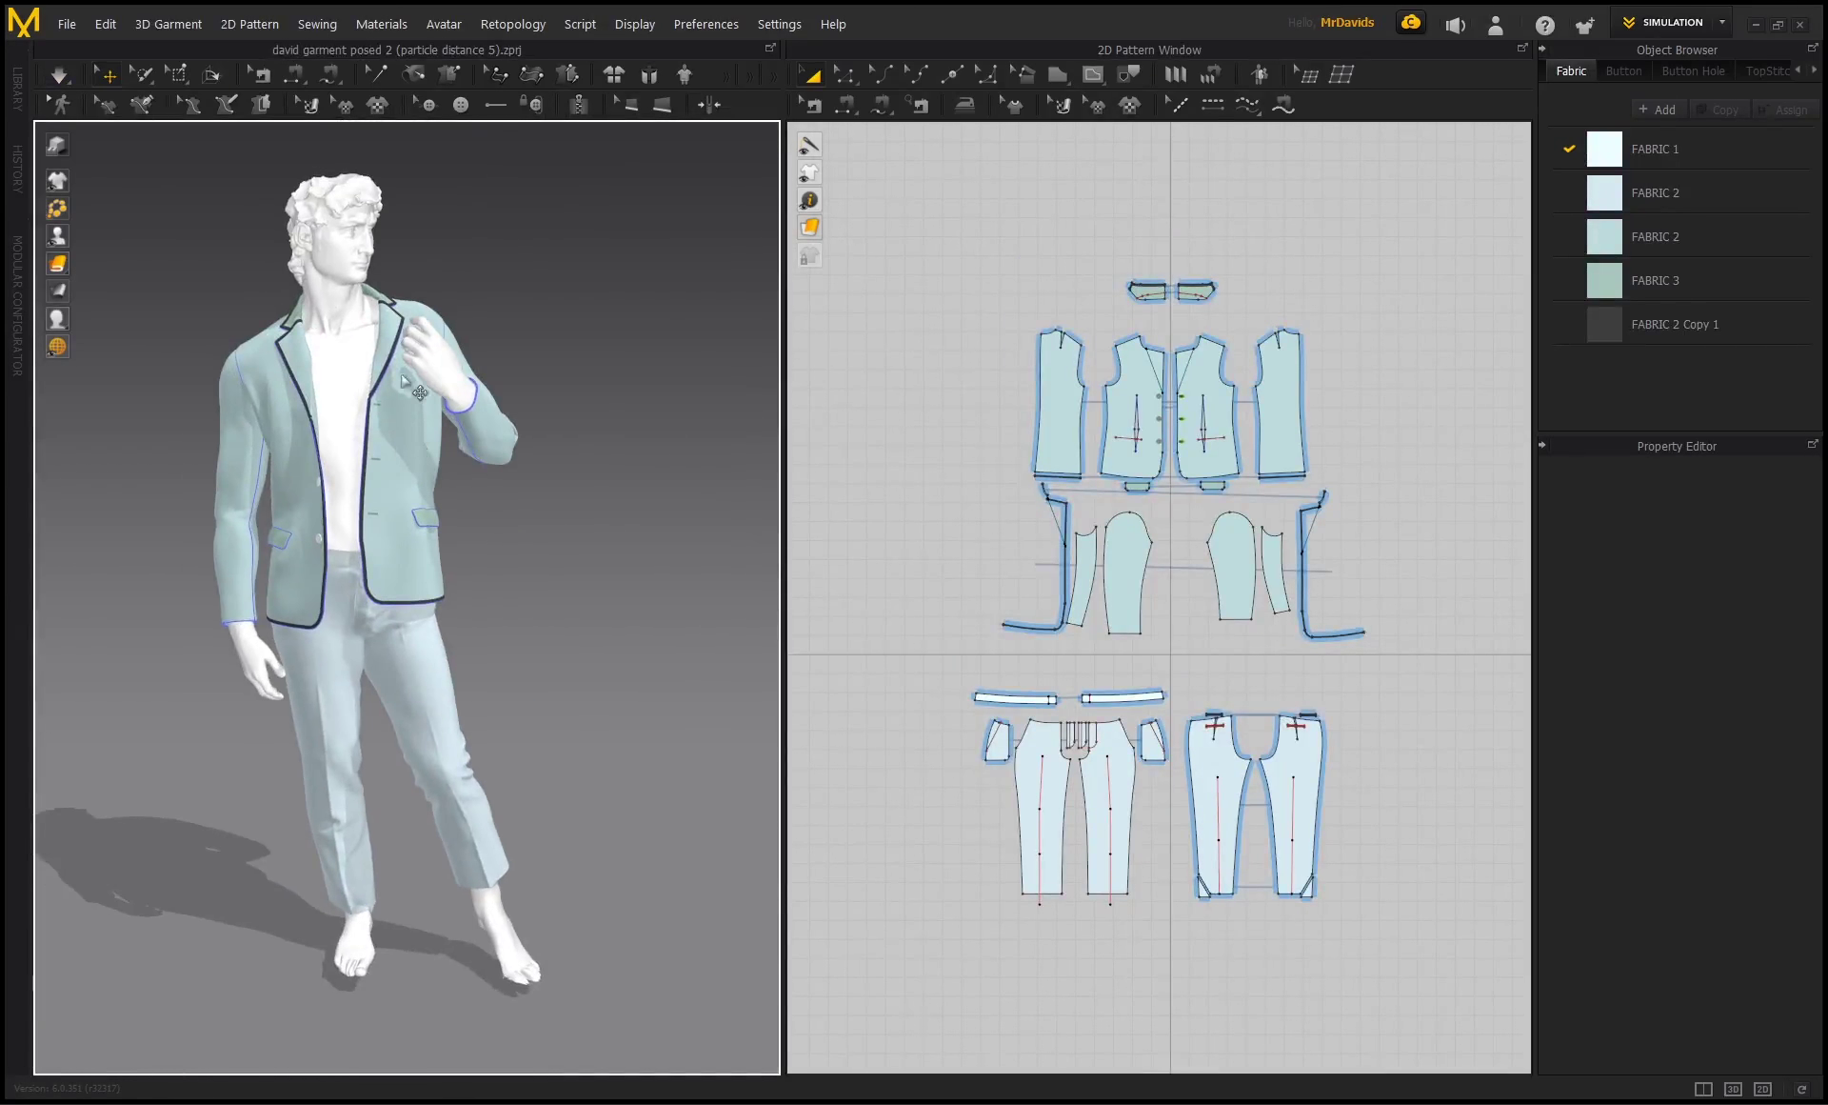
scroll(324, 381, down, 1)
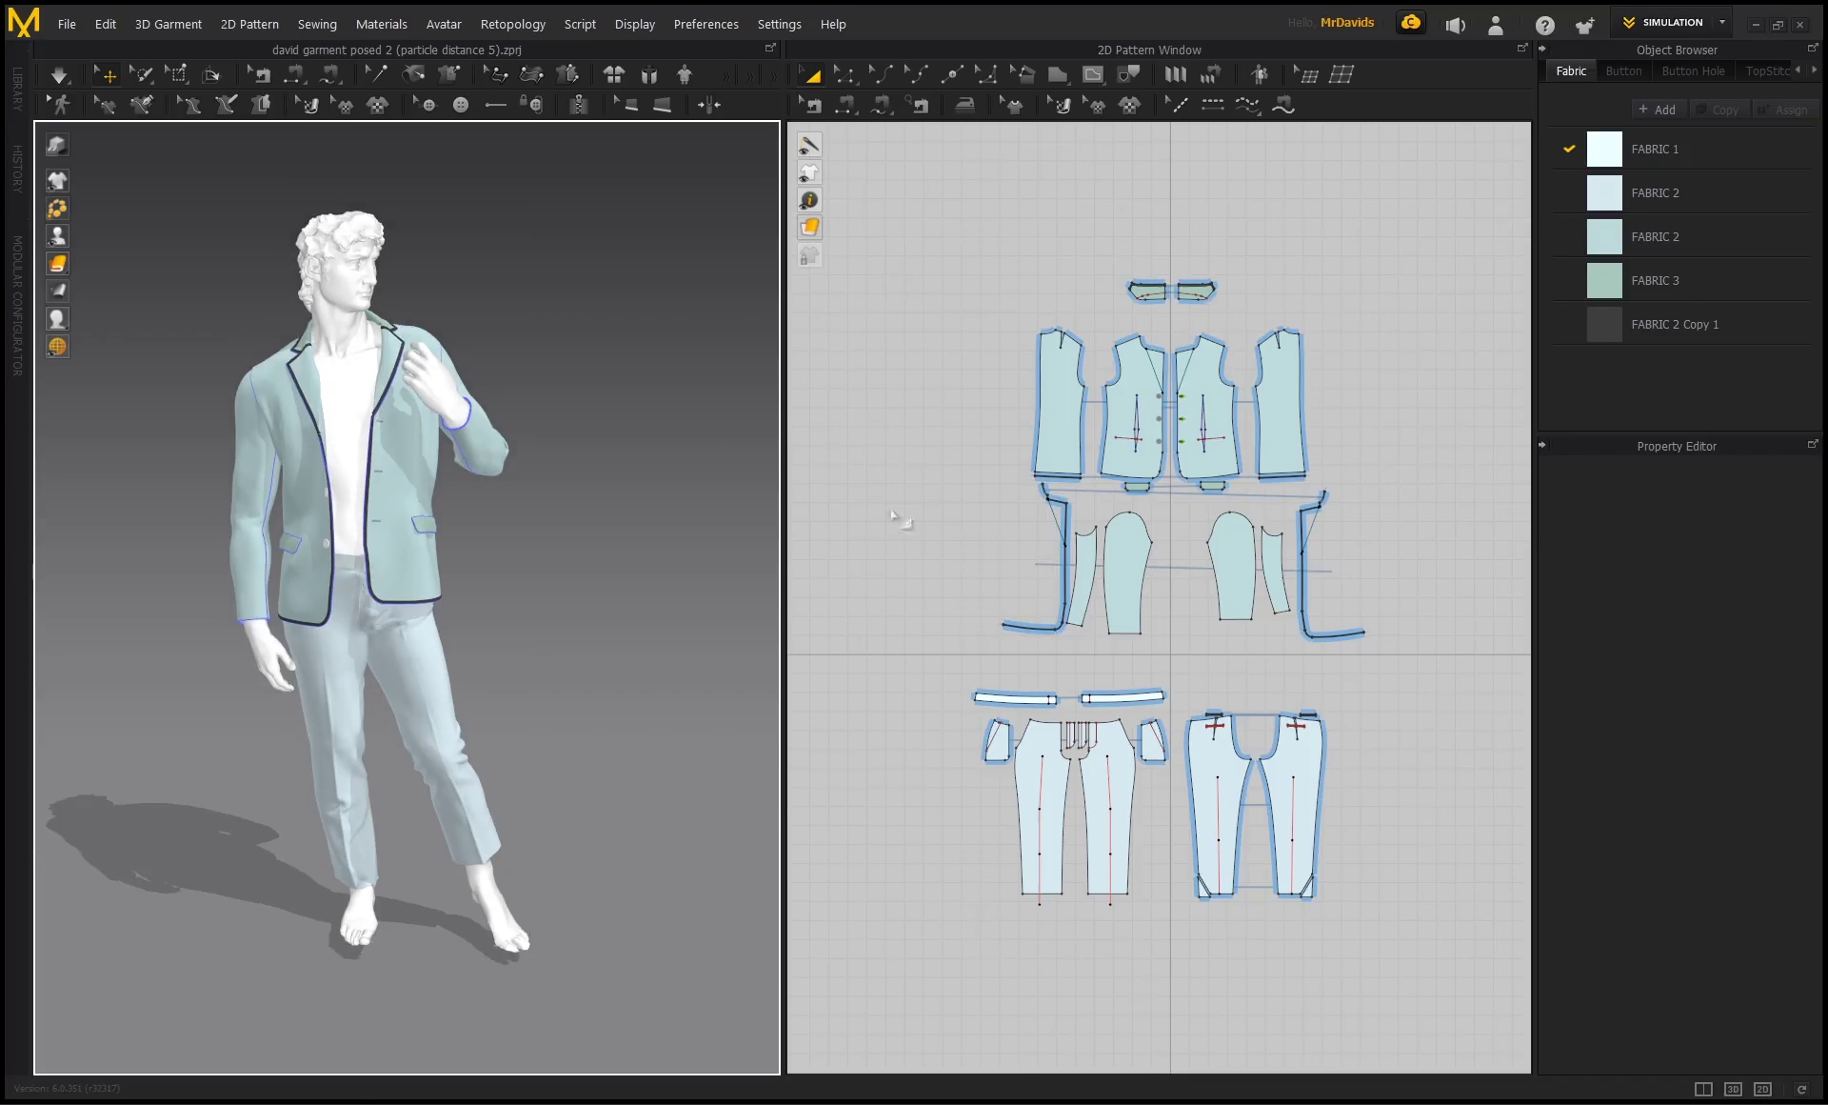
drag(1404, 955, 983, 248)
drag(902, 179, 900, 177)
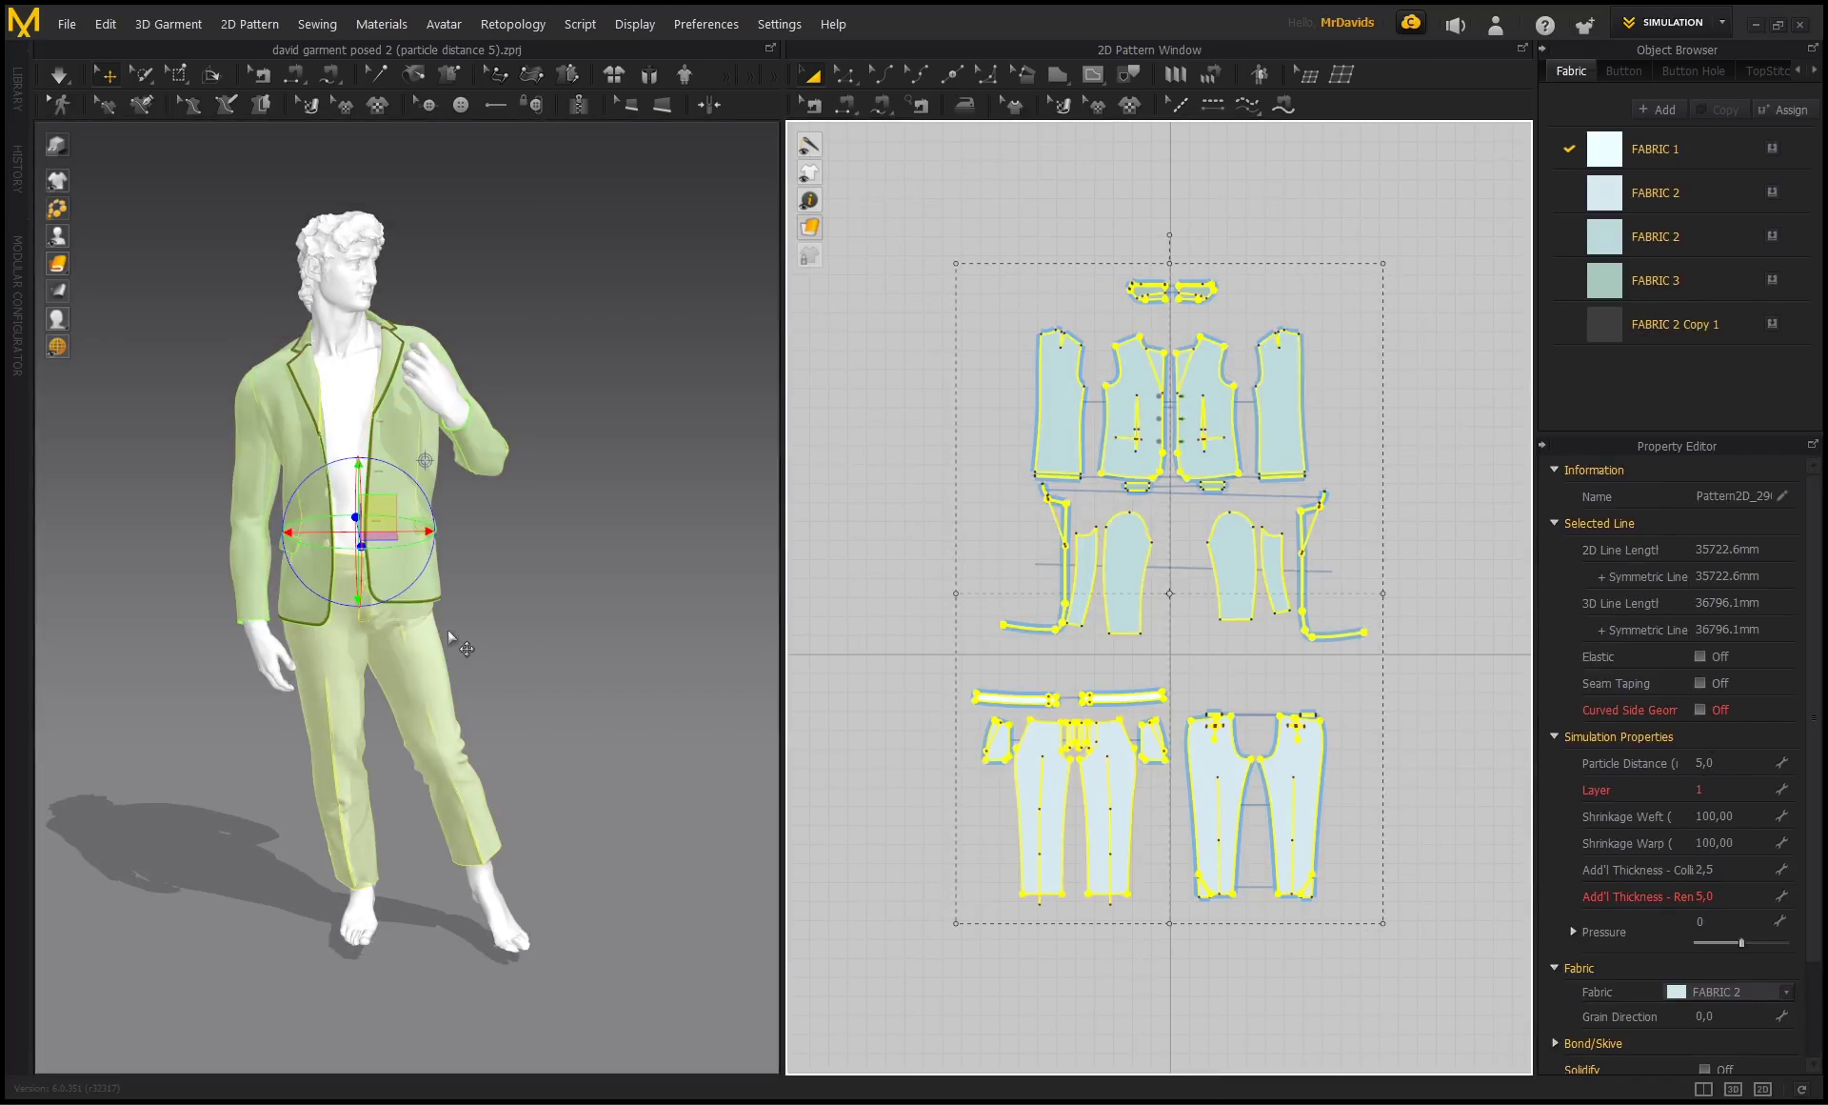
scroll(514, 681, up, 1)
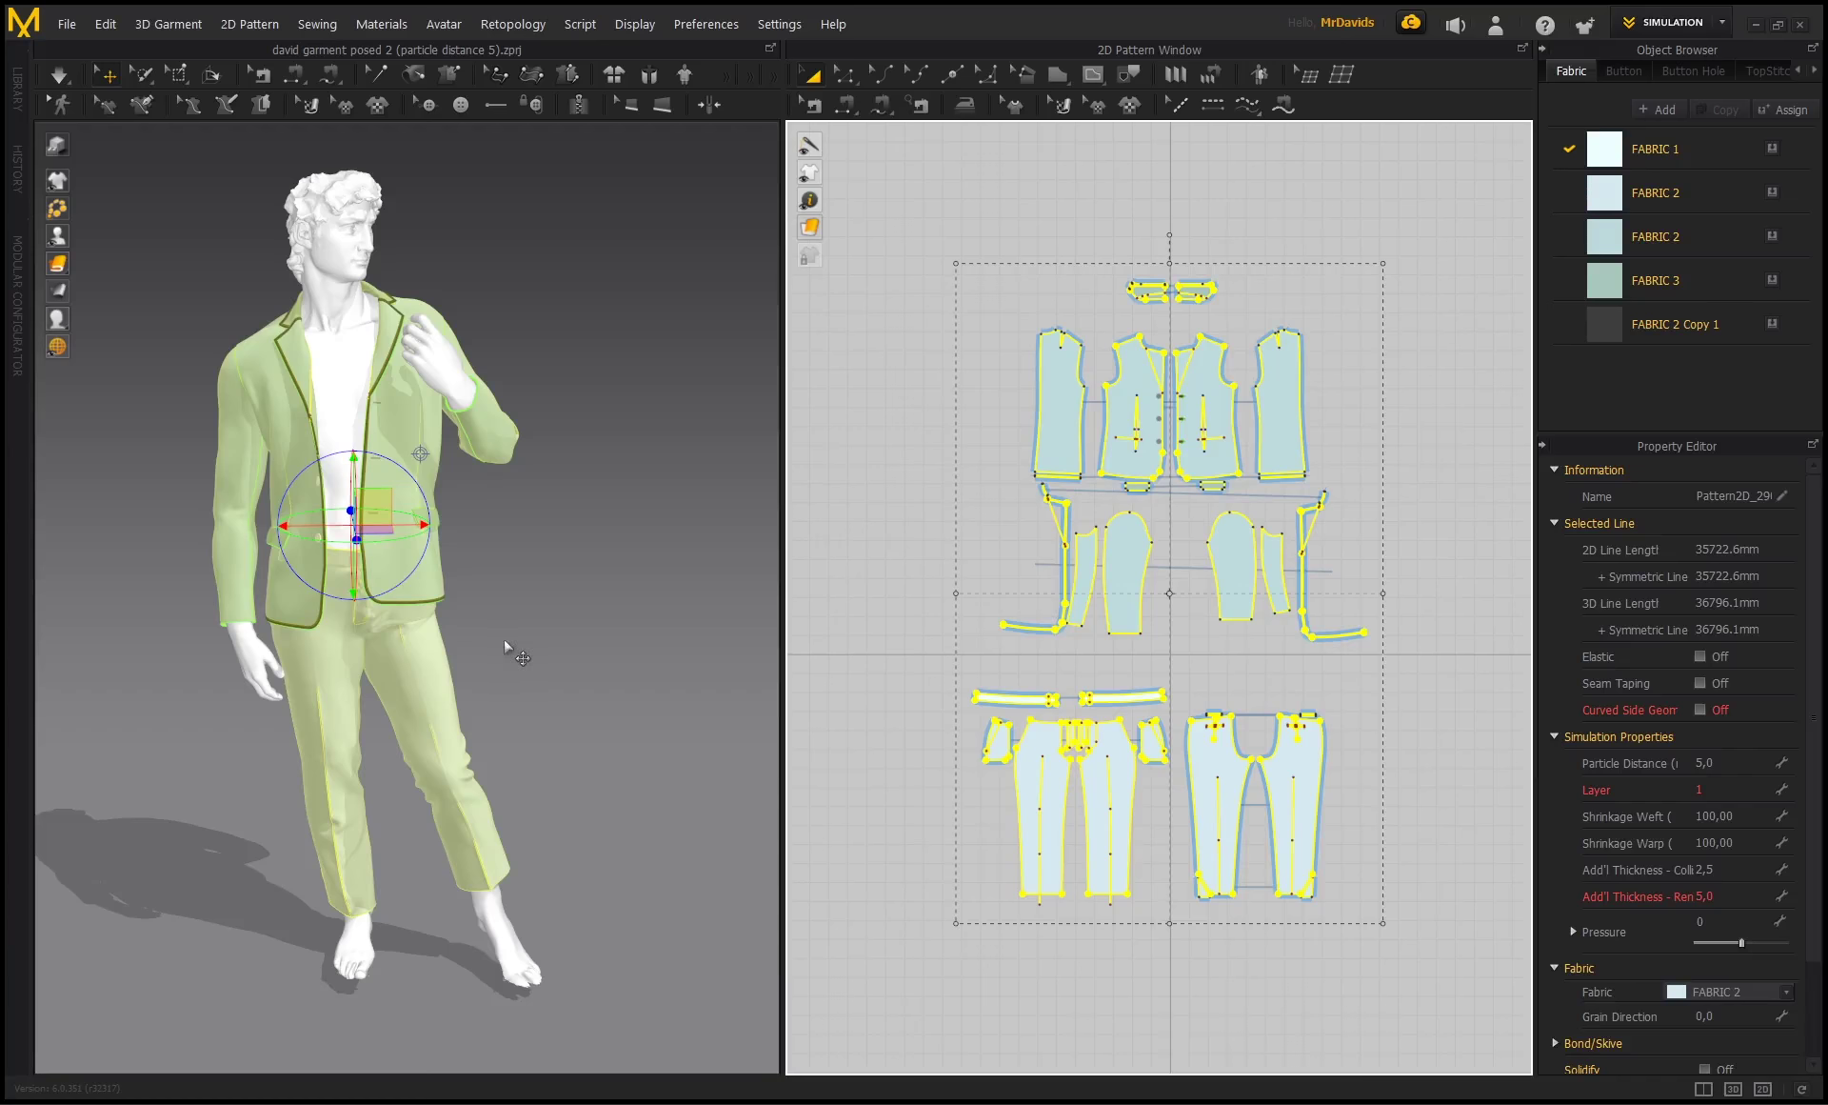
click(505, 638)
scroll(346, 701, up, 1)
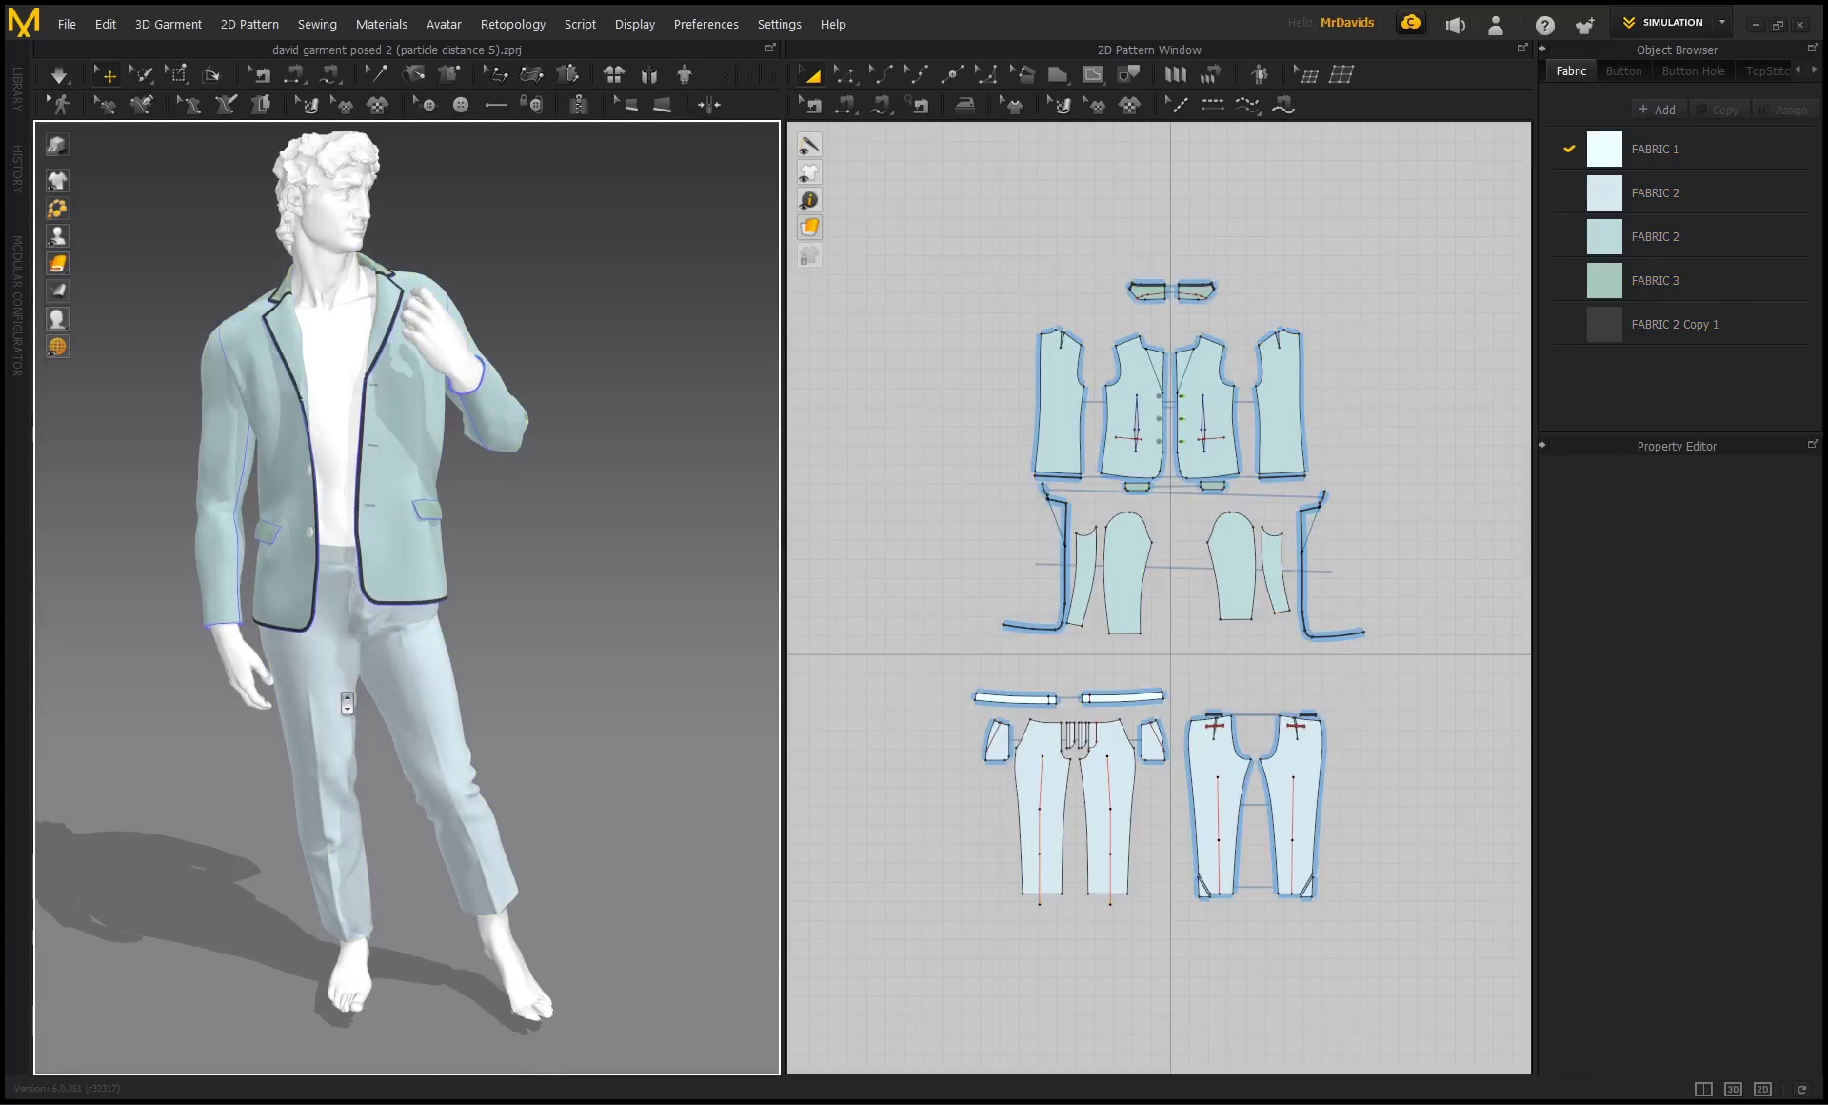
Select every pattern piece of the suit and run the simulation to settle the garment on the statue.
right_drag(345, 644, 395, 660)
key(ctrl+a)
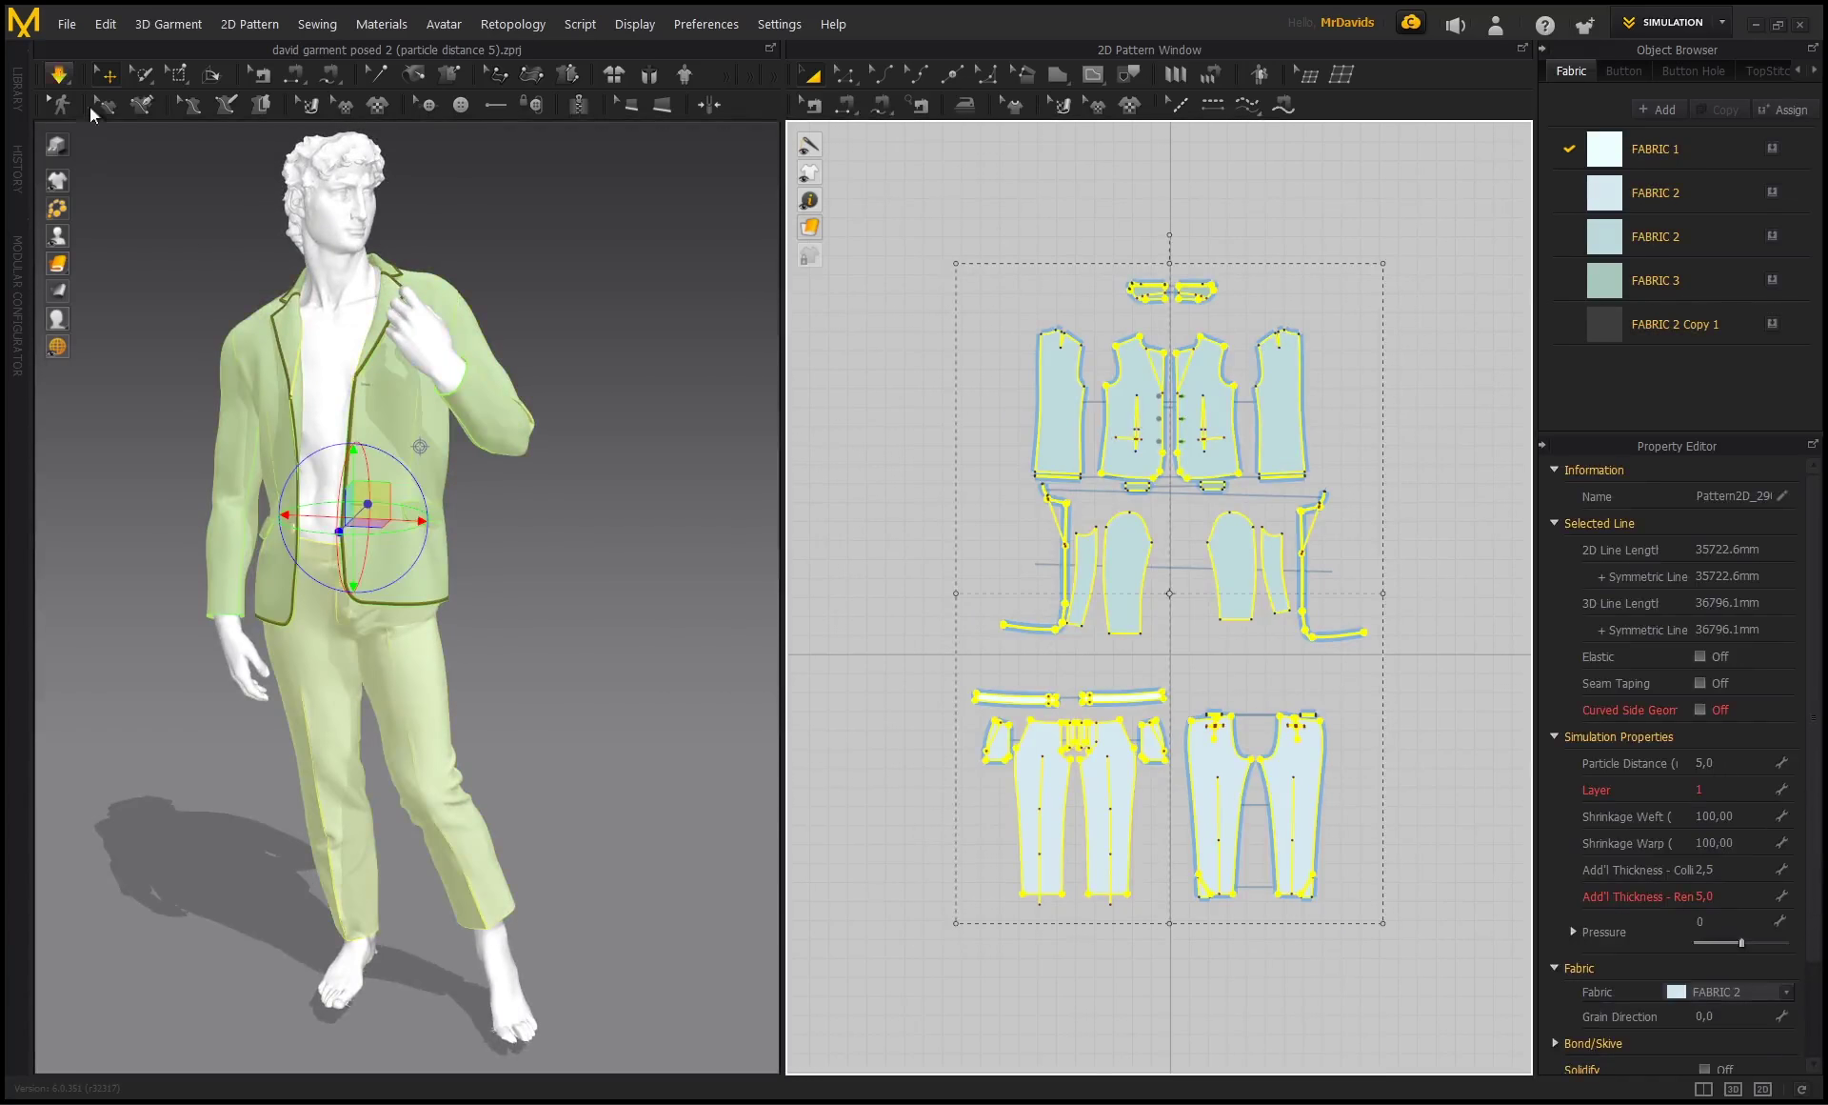
right_drag(559, 498, 560, 491)
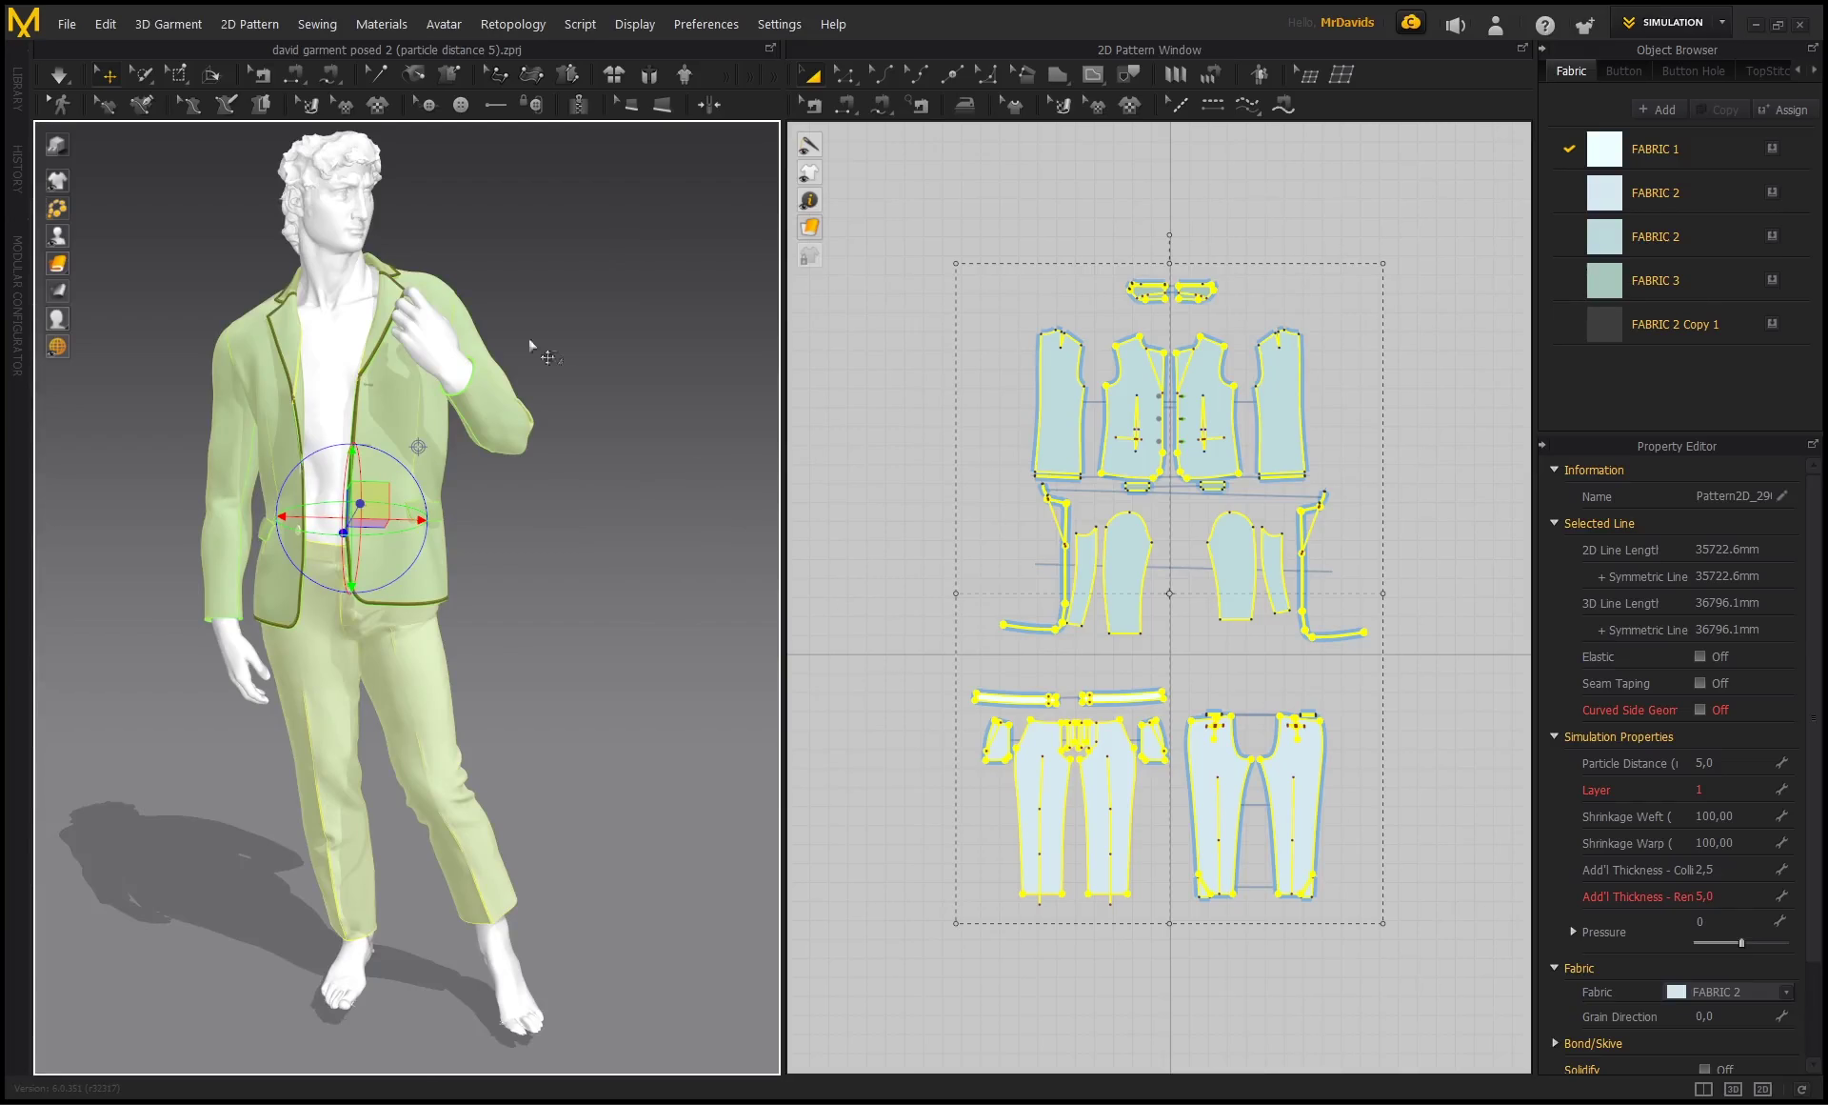
Select both back panels of the jacket to check their simulation properties and thickness settings.
click(1090, 378)
click(1066, 400)
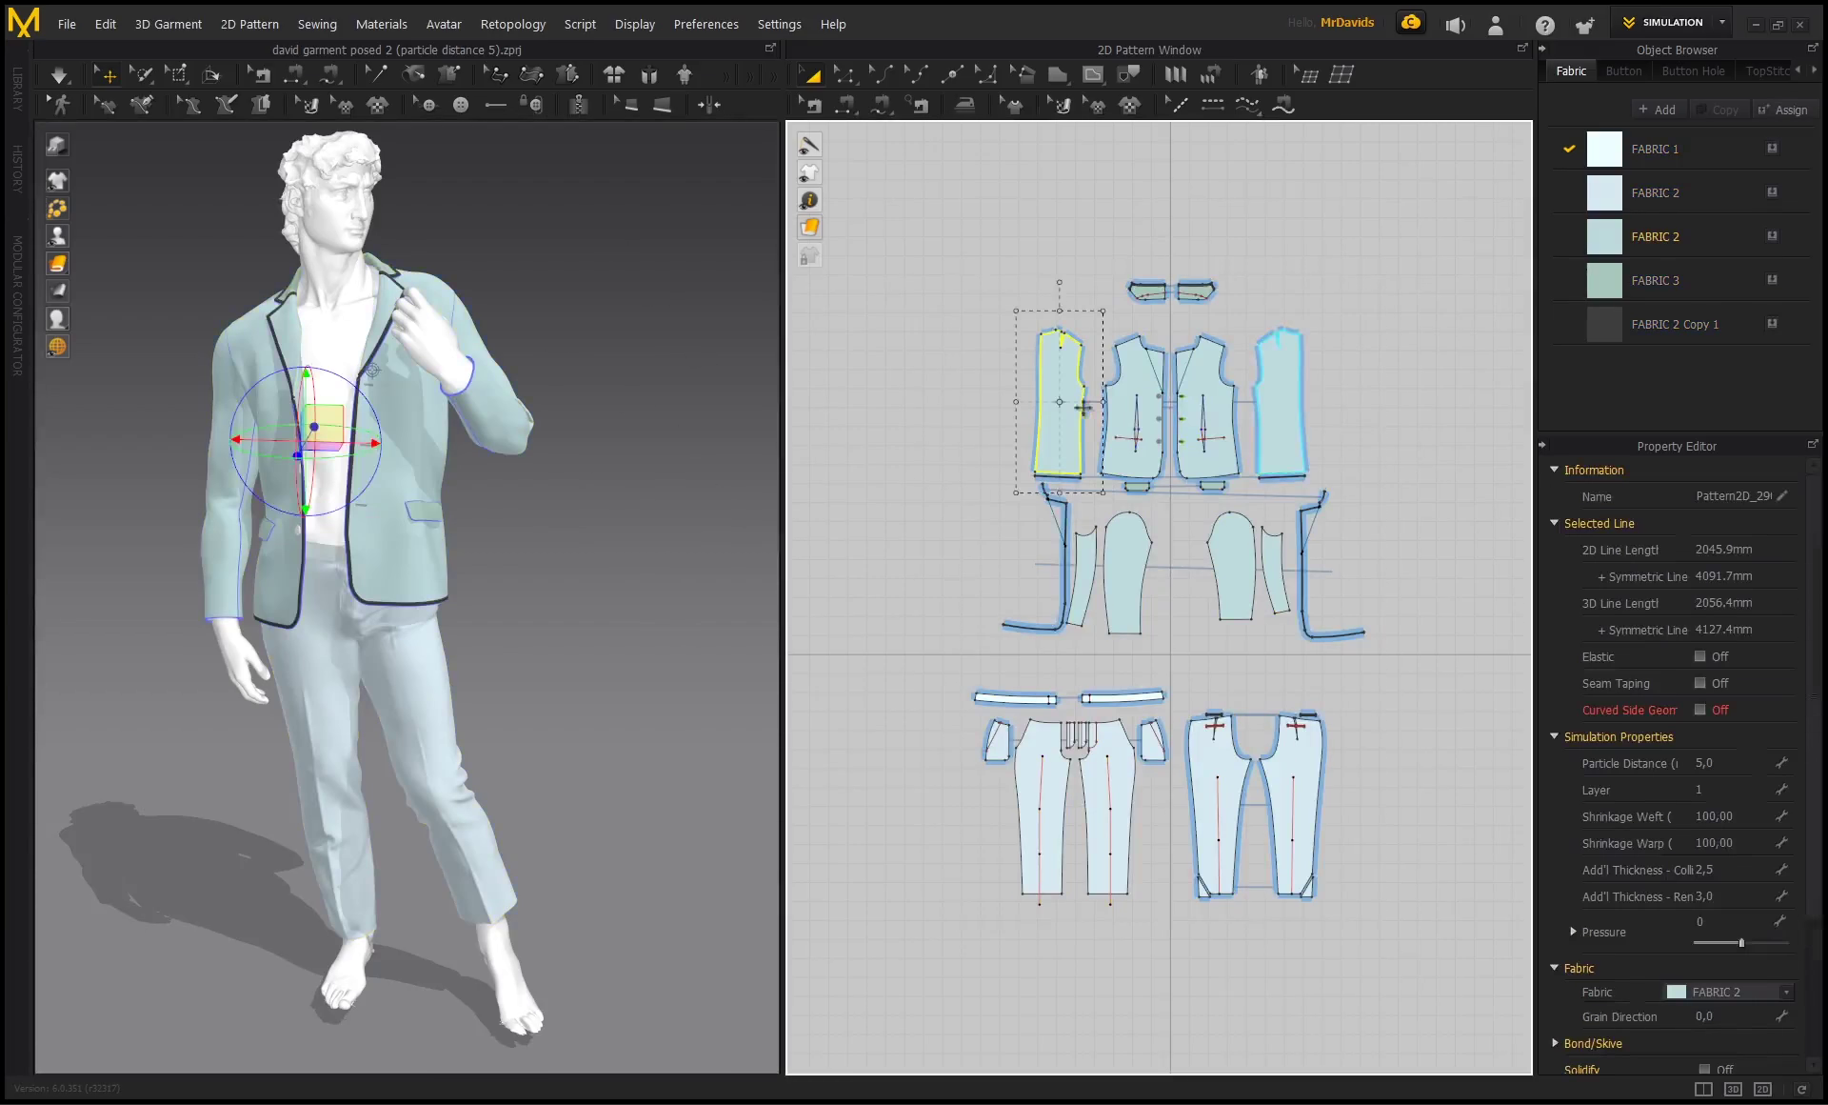
shift+click(1281, 414)
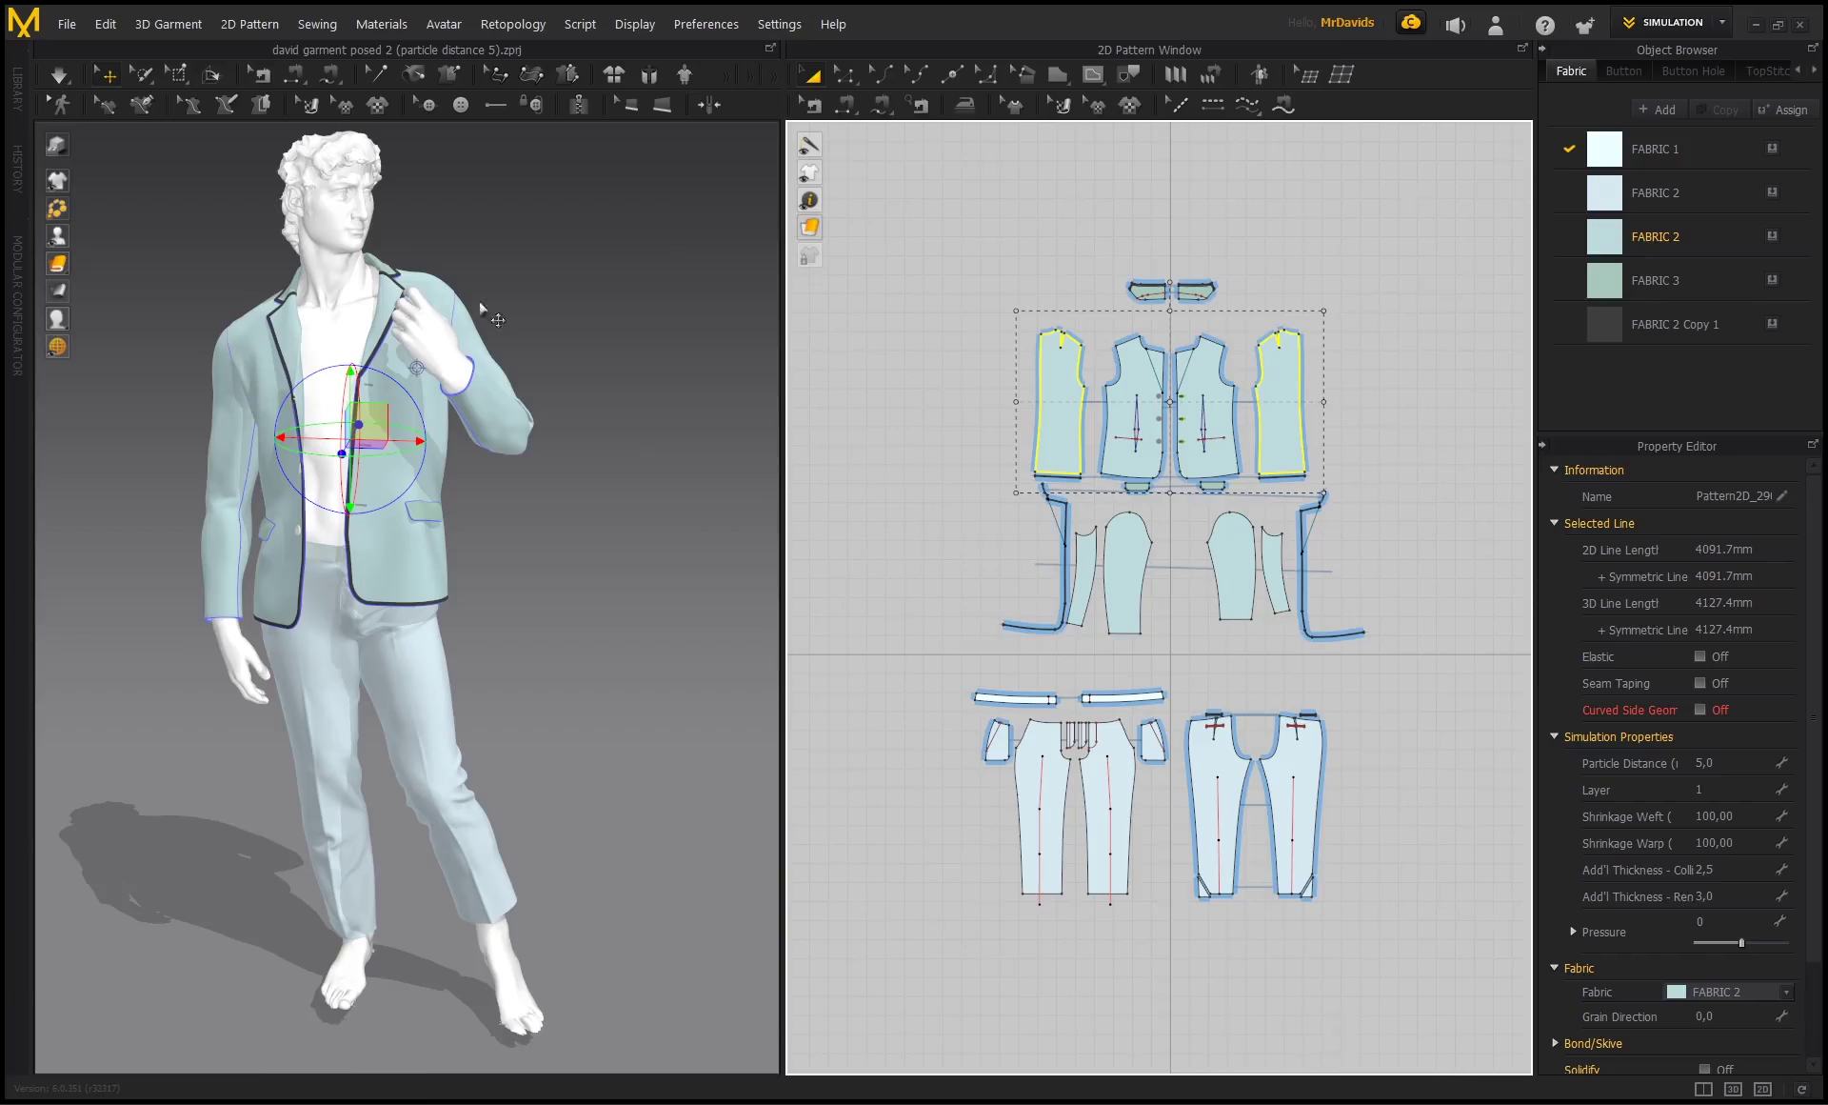
Examine the jacket's collar, lapel and dark edge trim up close with the garment surface display, including their thickness.
scroll(495, 314, up, 10)
middle_drag(482, 506, 488, 555)
right_drag(587, 439, 491, 481)
mouse_move(45, 264)
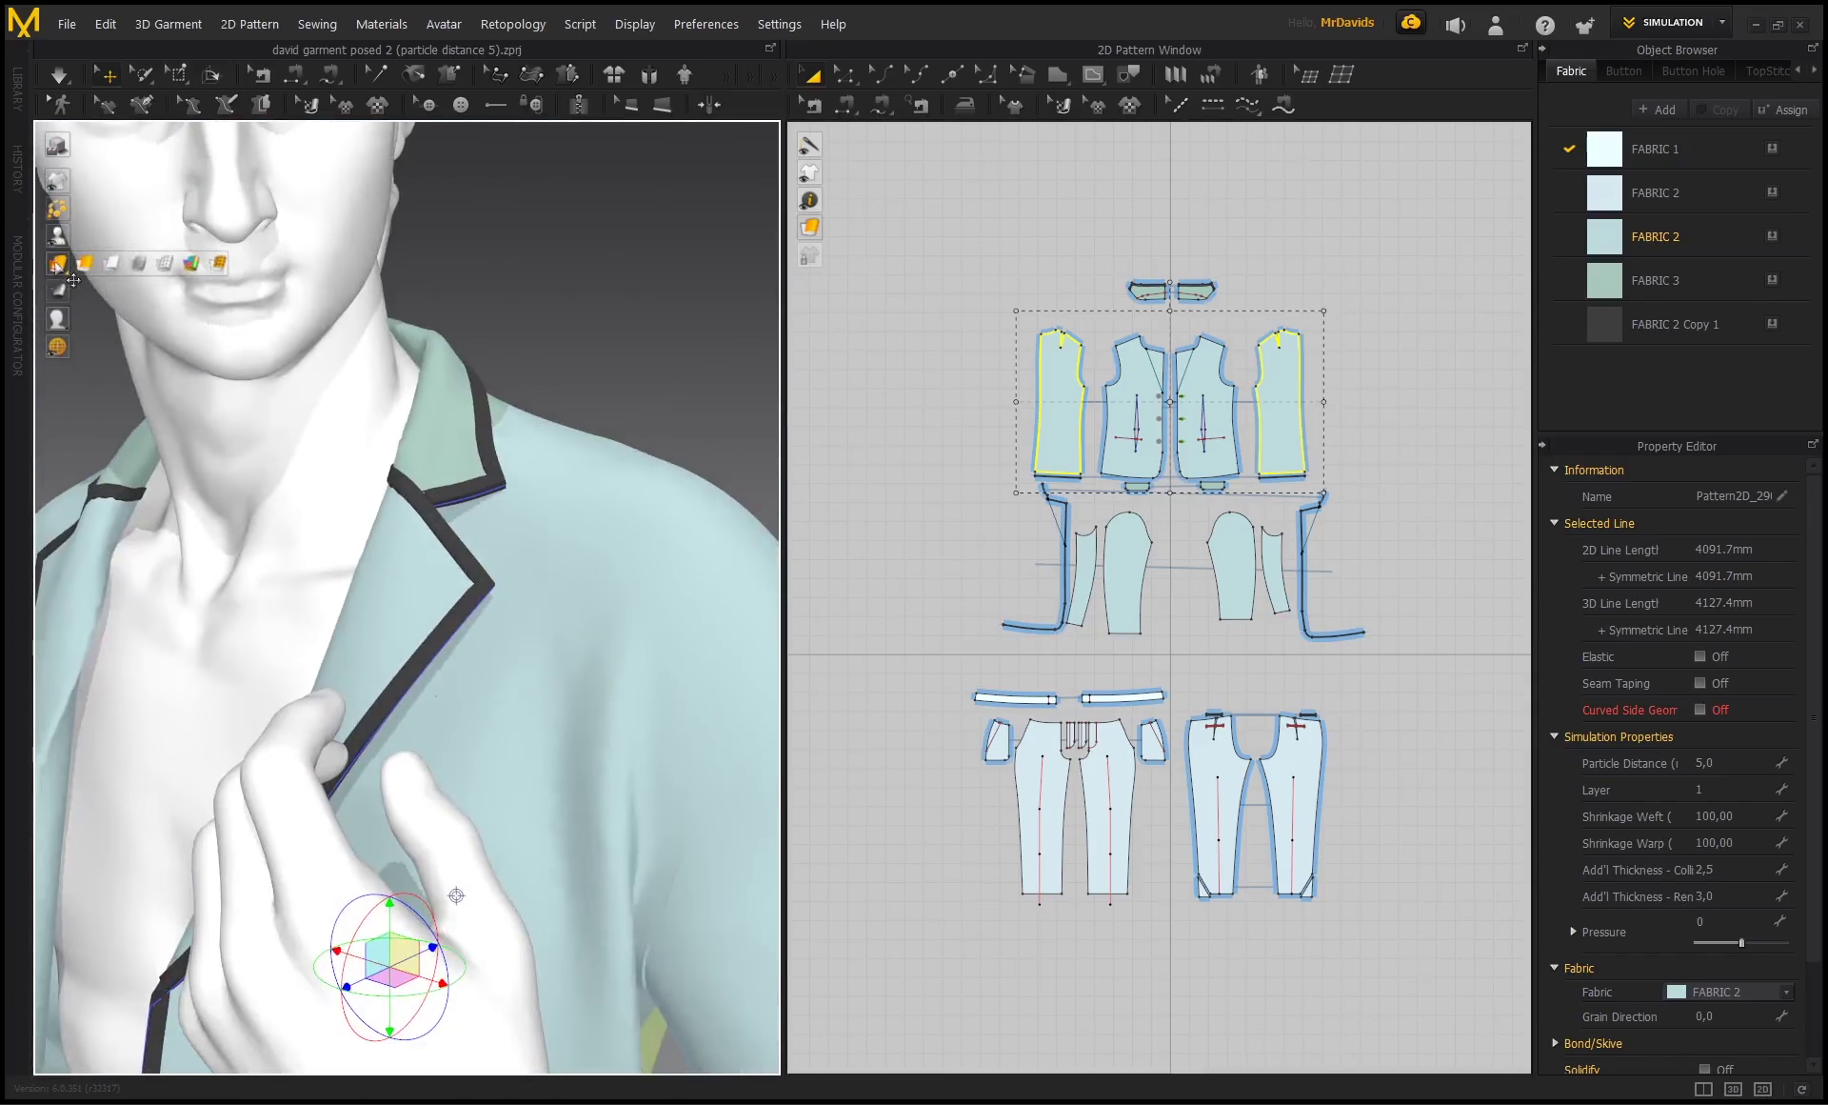
click(58, 264)
scroll(479, 511, up, 8)
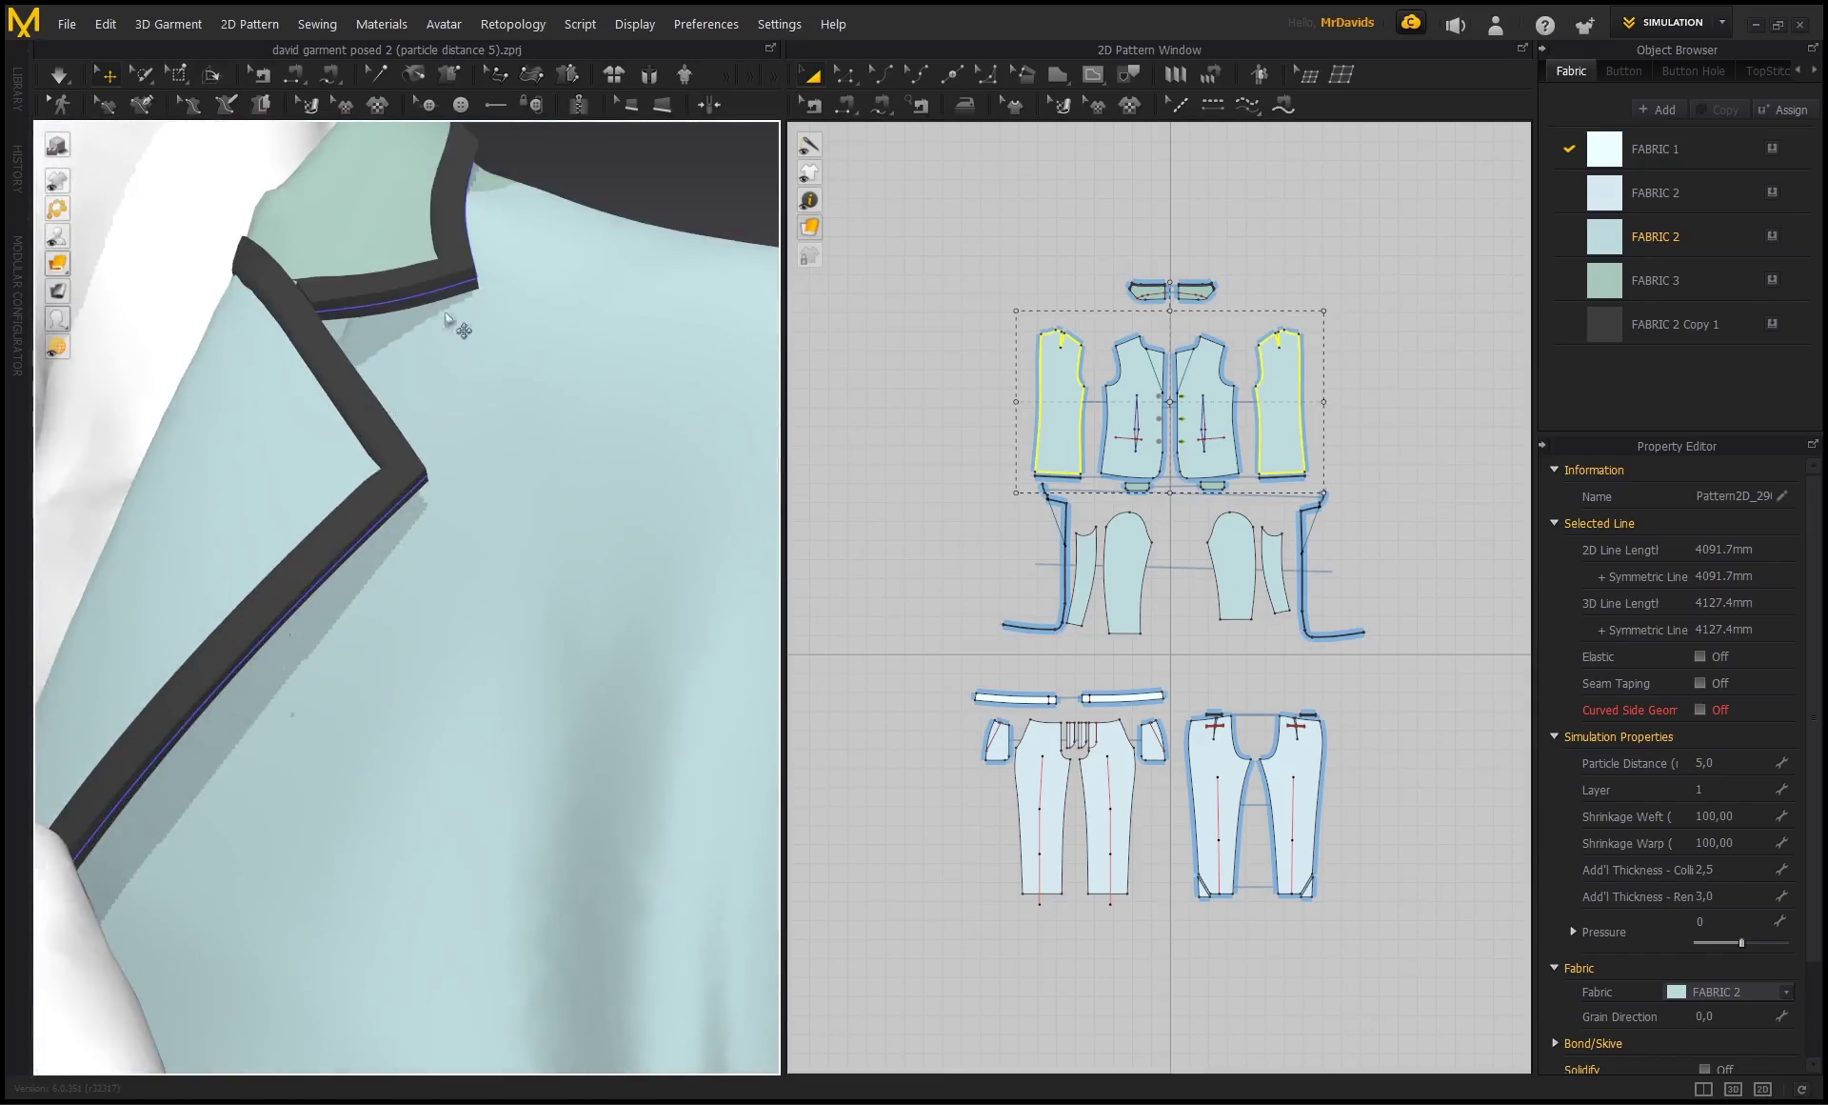
scroll(424, 476, down, 8)
scroll(404, 393, down, 5)
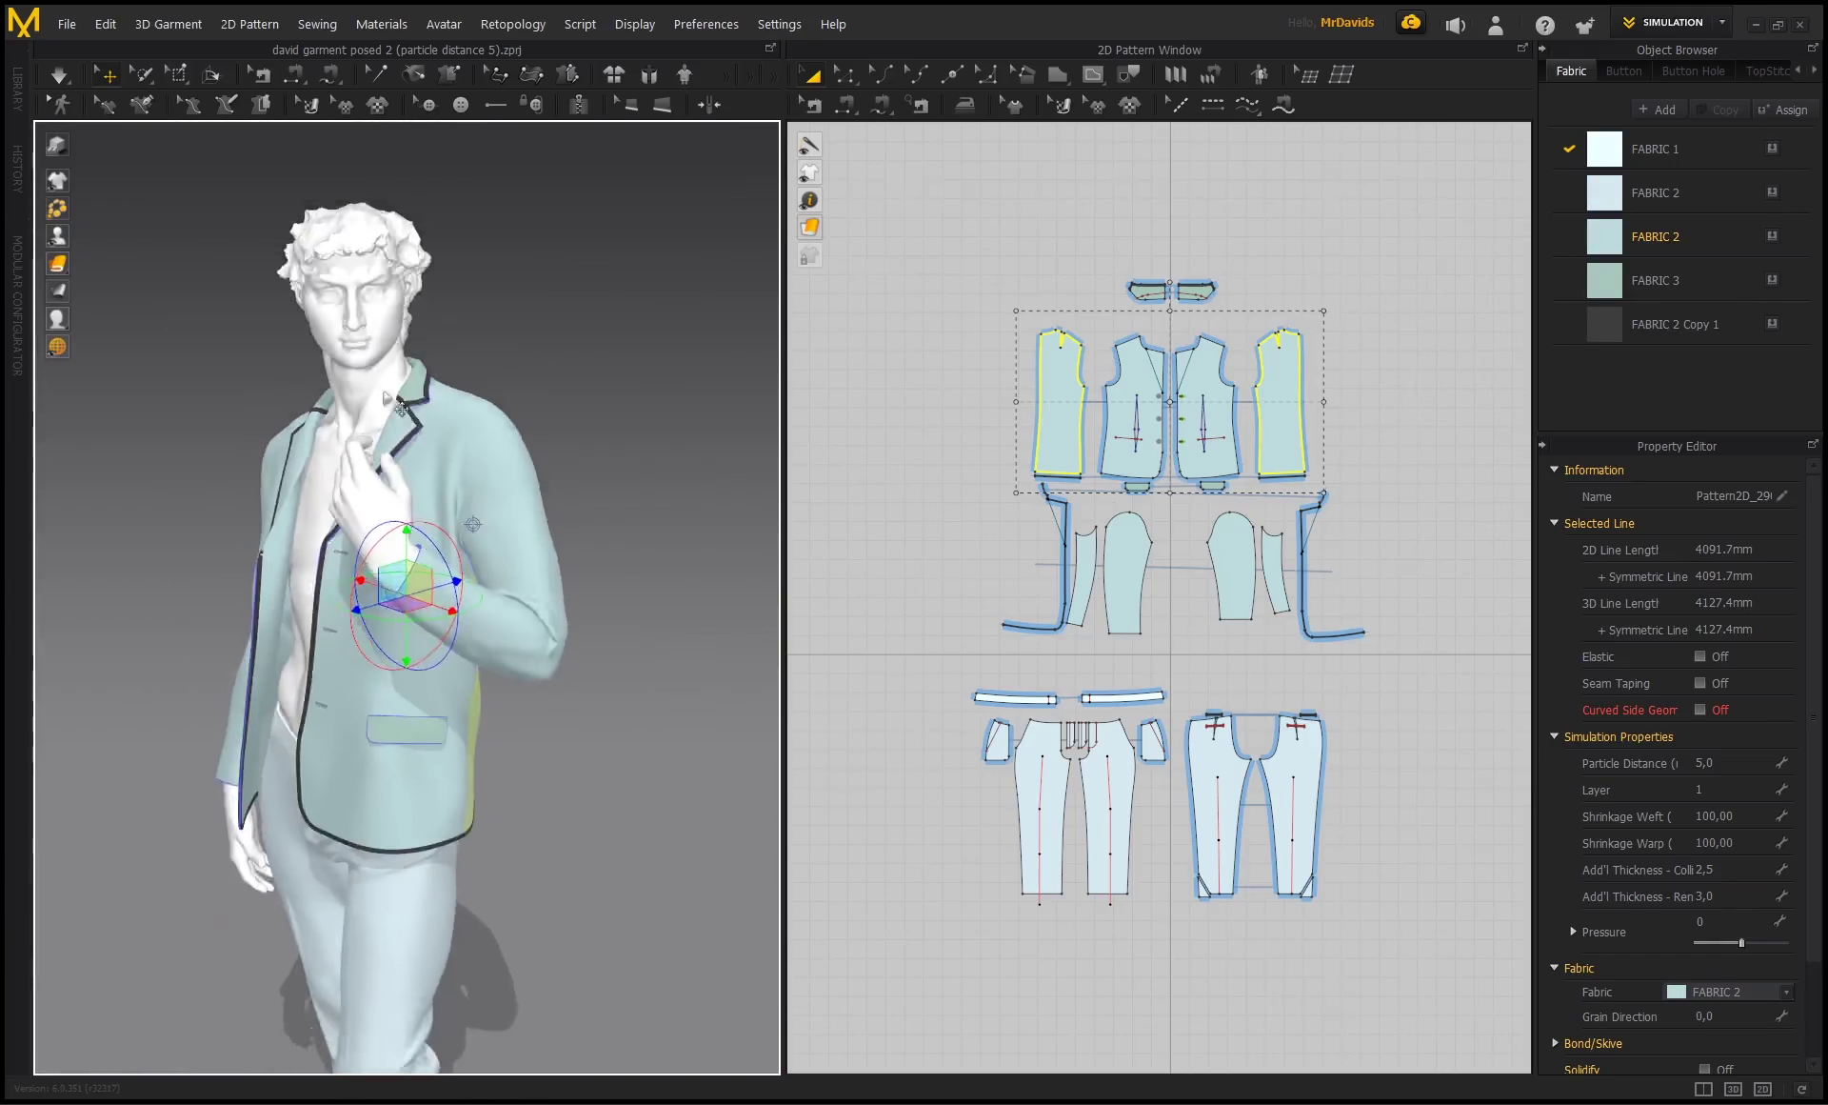
right_drag(404, 394, 514, 351)
scroll(518, 346, down, 2)
middle_drag(518, 347, 474, 262)
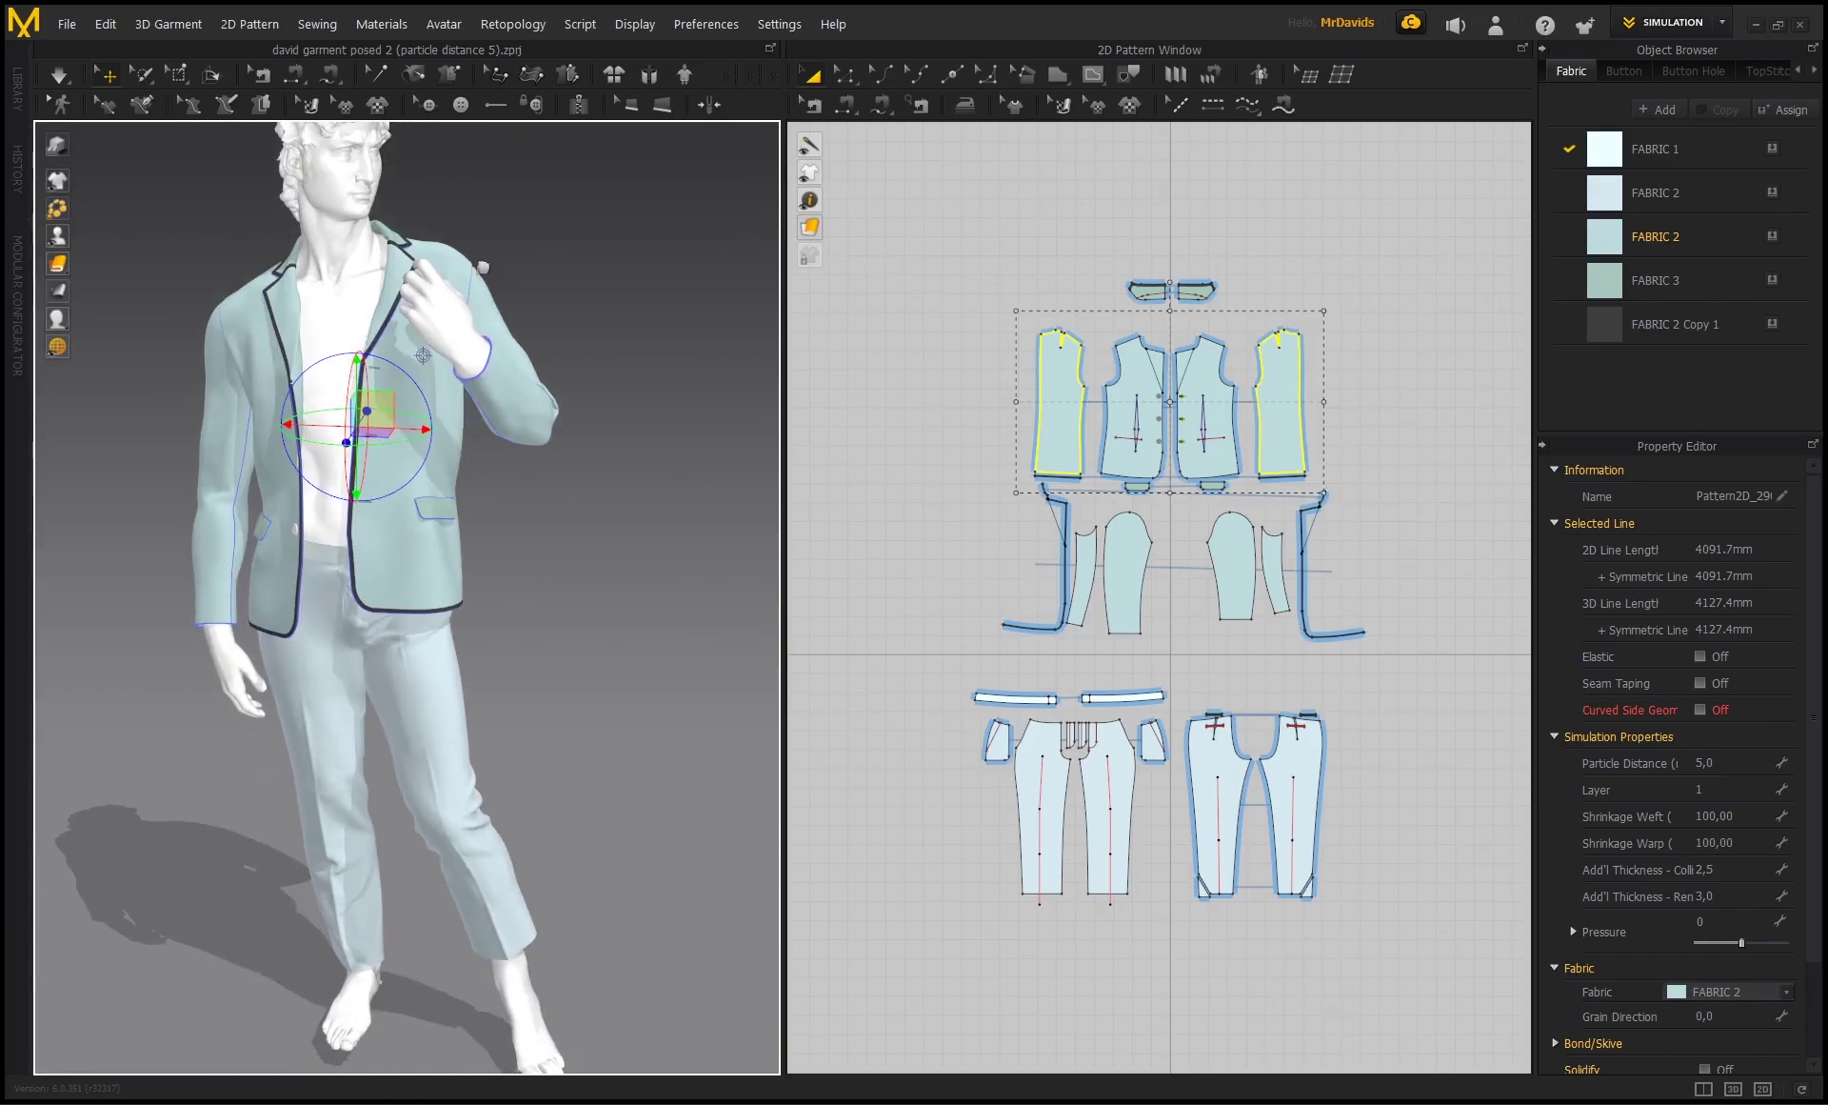
scroll(475, 263, down, 2)
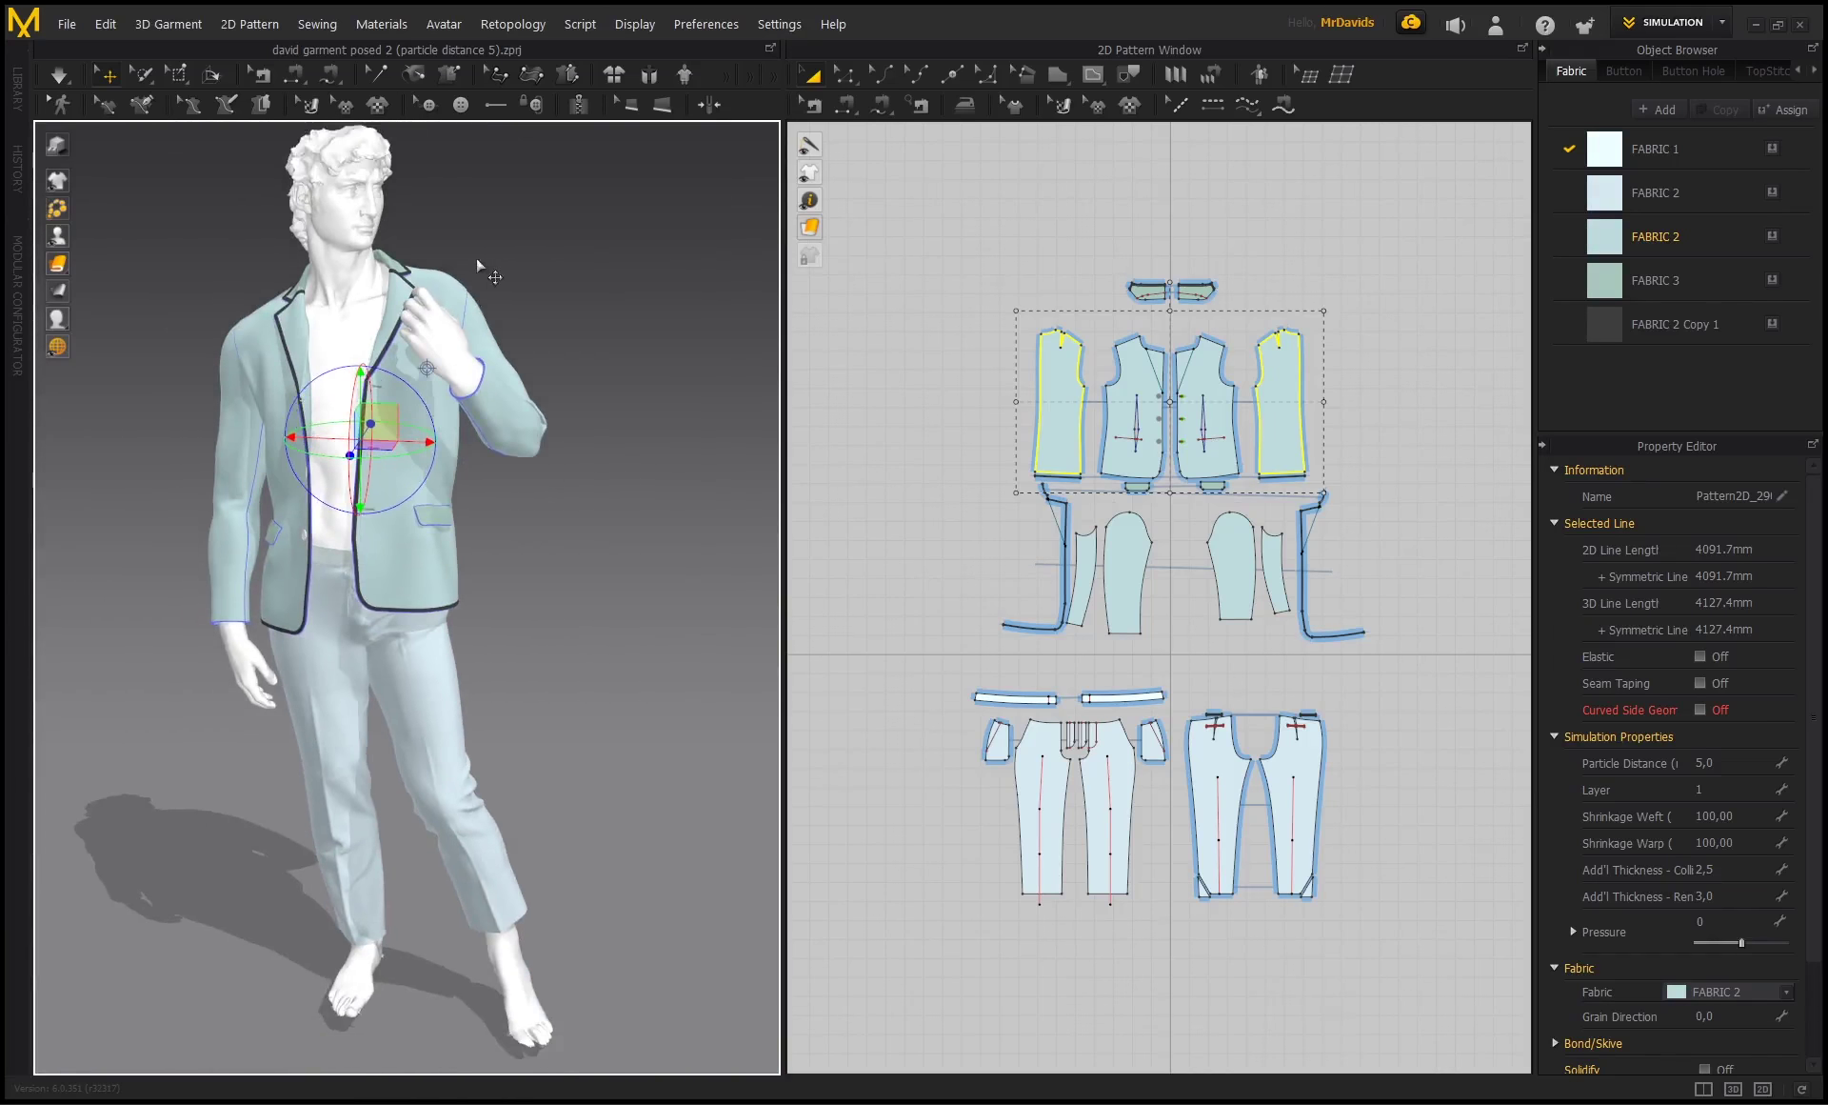
Switch to the UV Editor mode and reset the suit's UVs to the 2D arrangement.
drag(1425, 978, 924, 224)
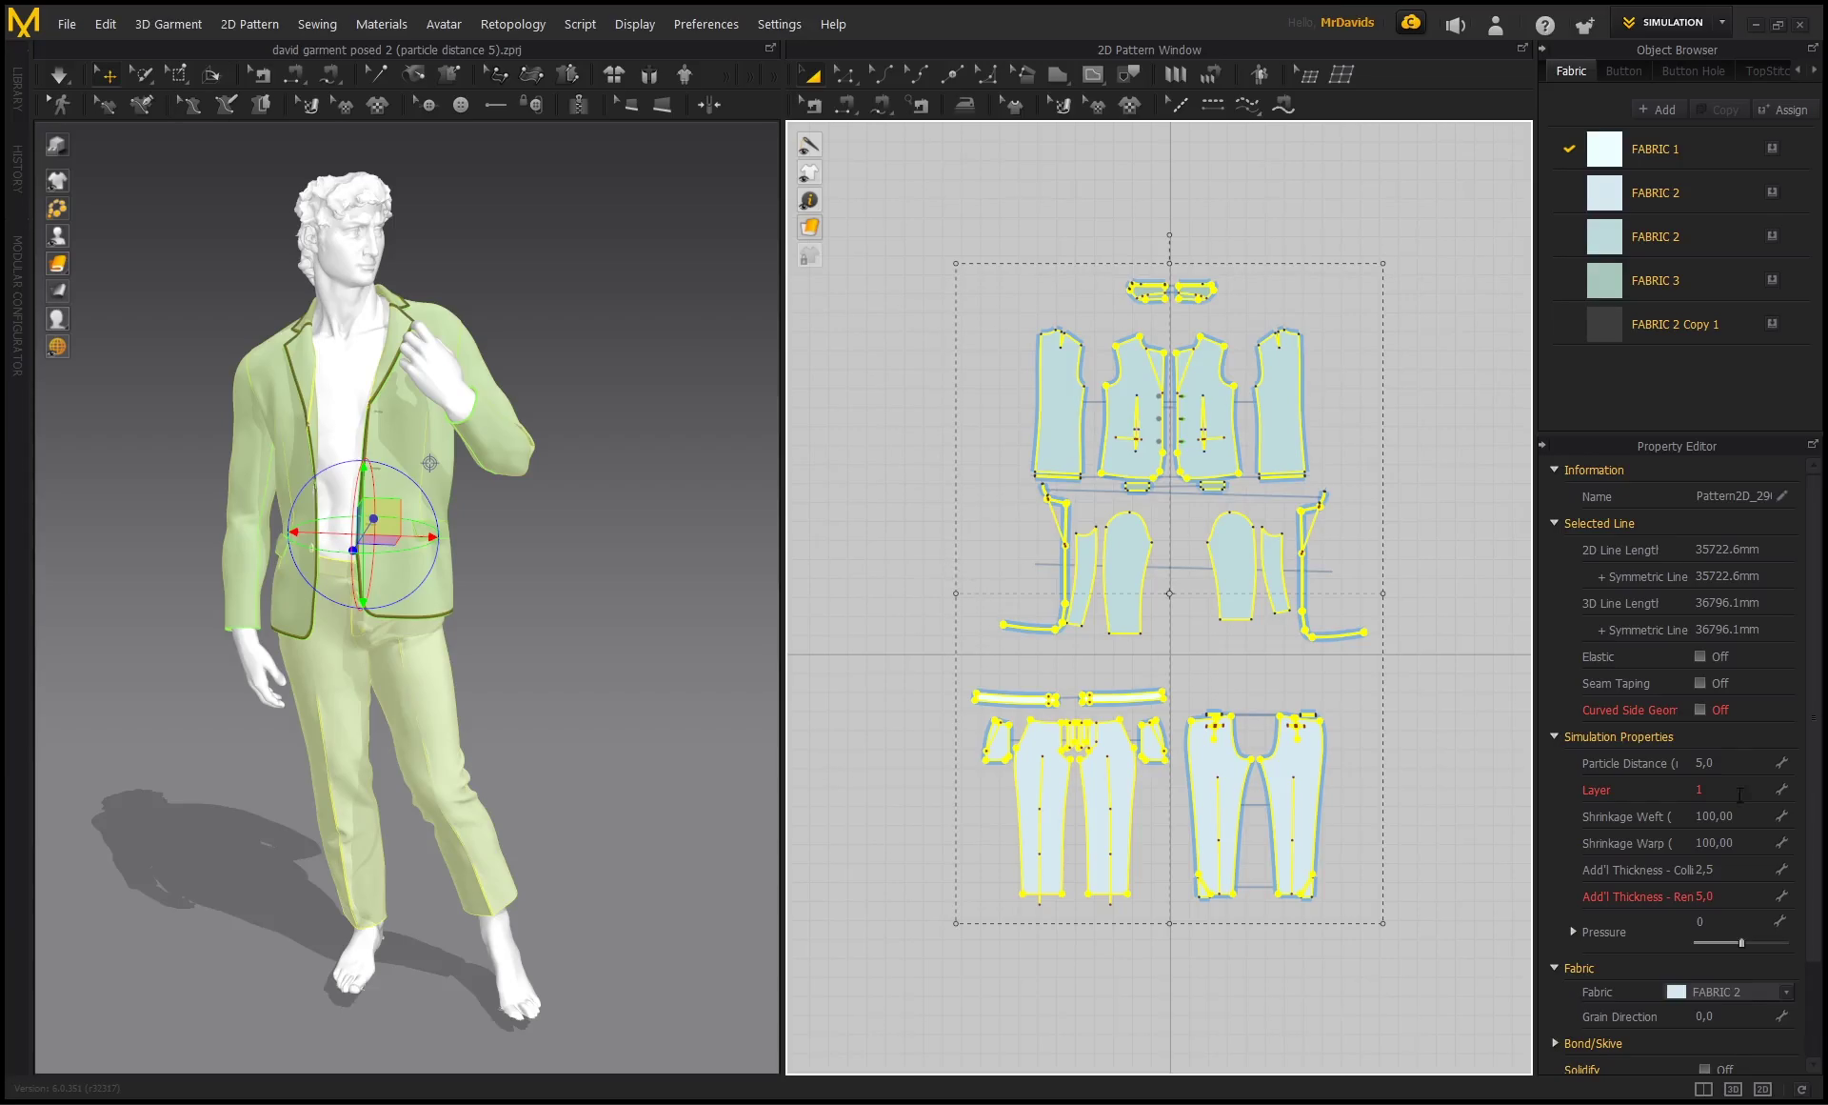
click(66, 24)
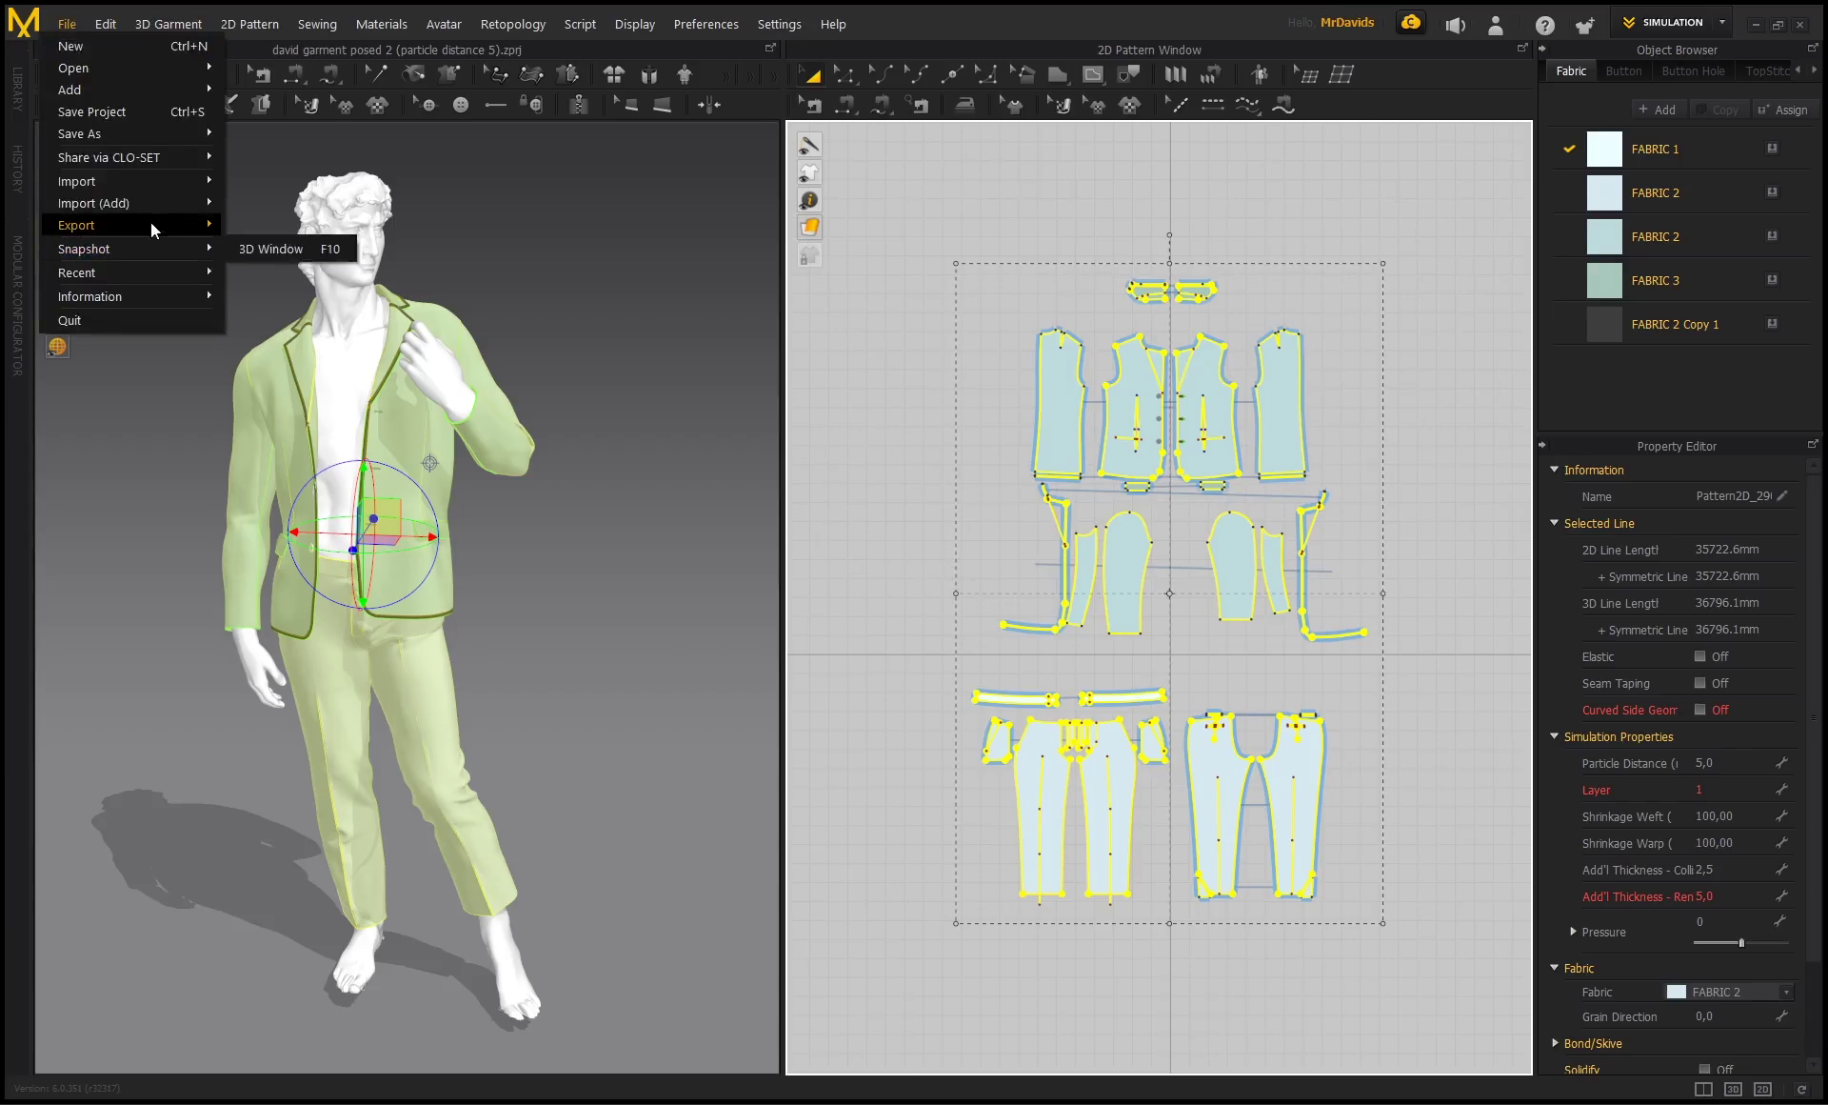
mouse_move(150, 223)
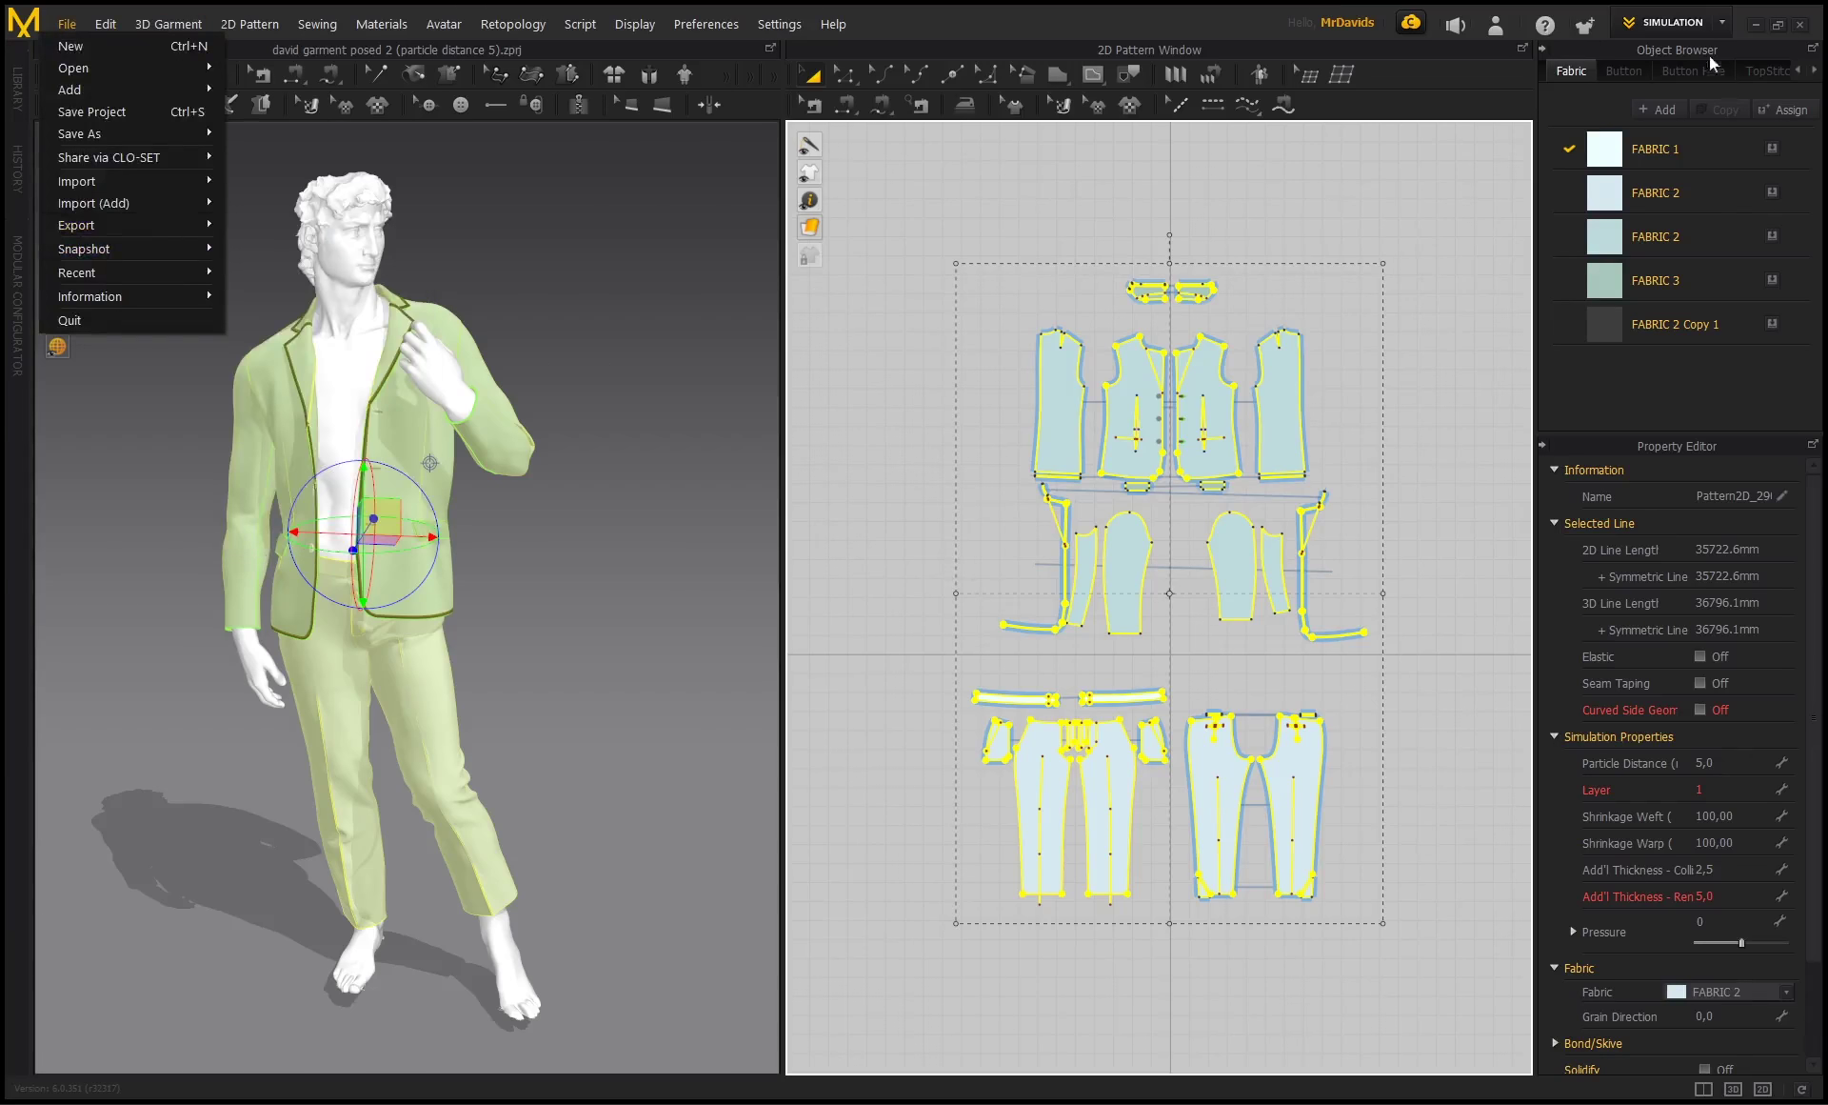
click(1722, 22)
click(1654, 161)
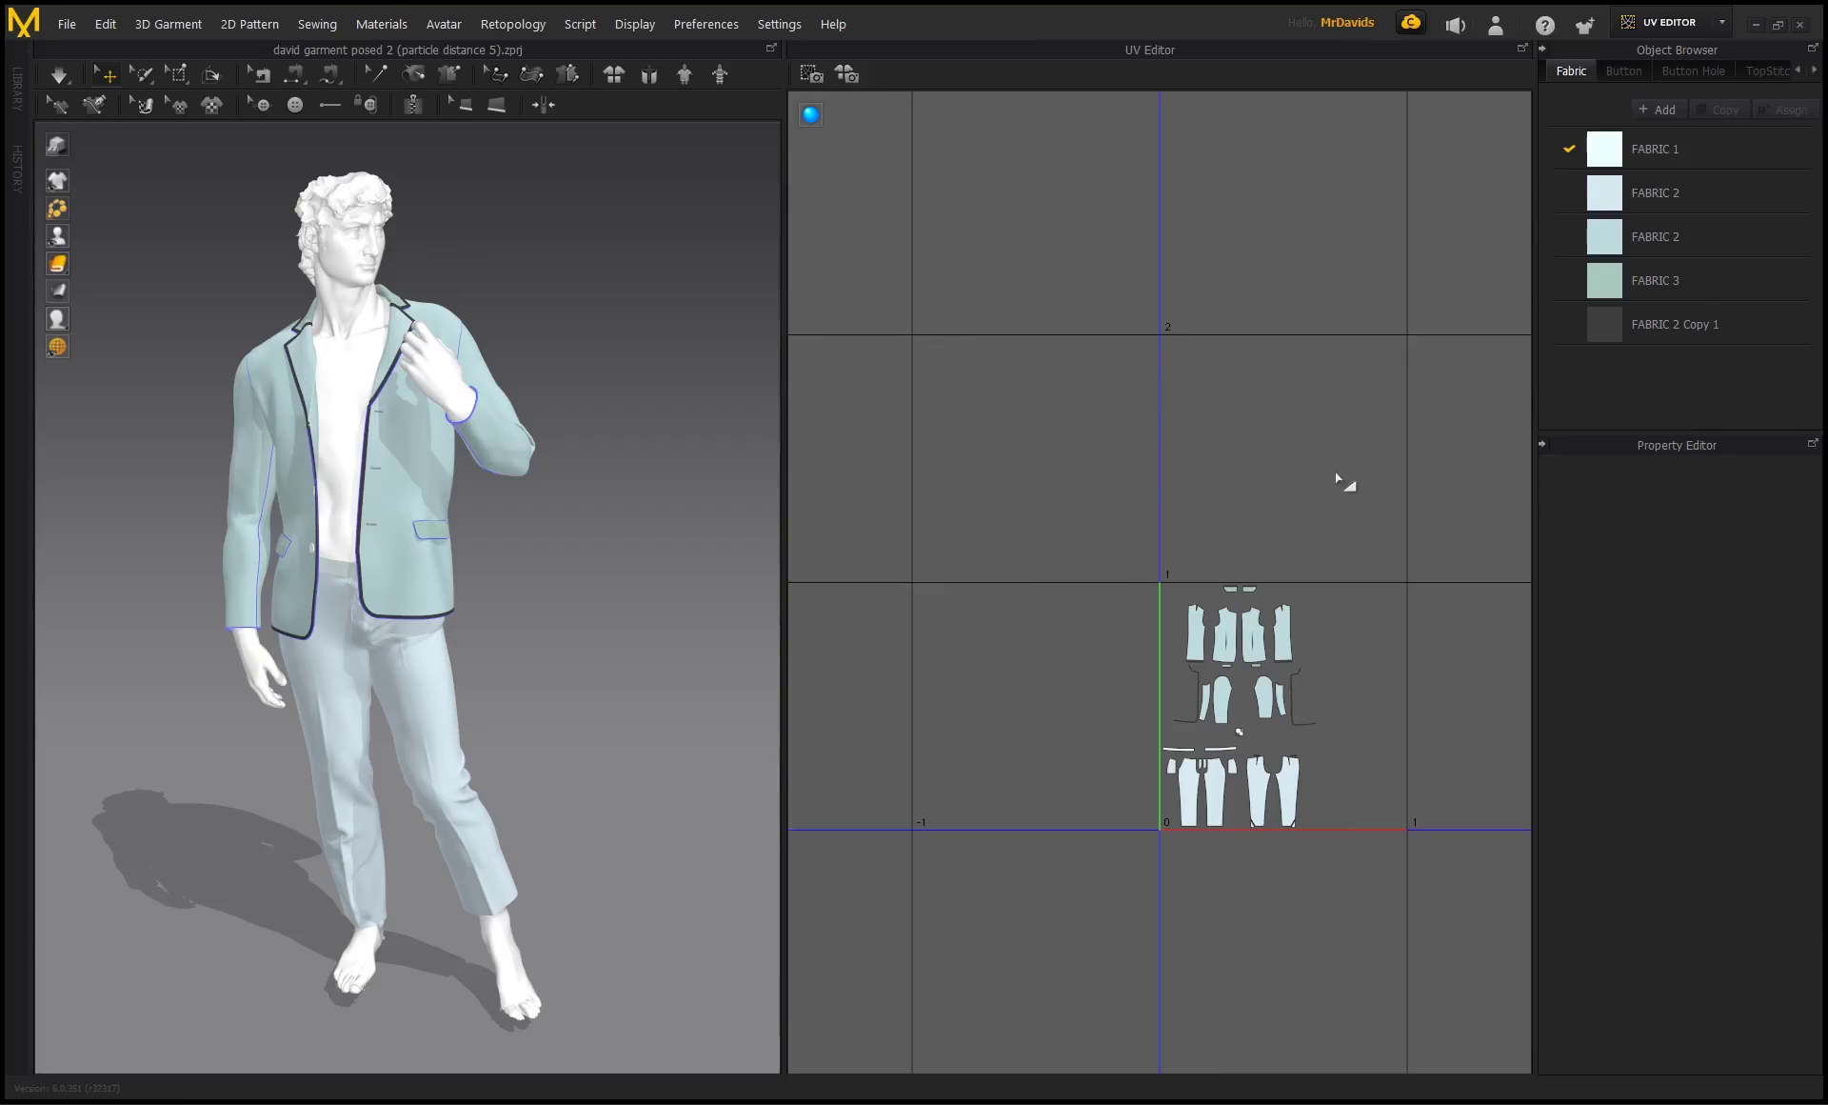
right_click(1335, 472)
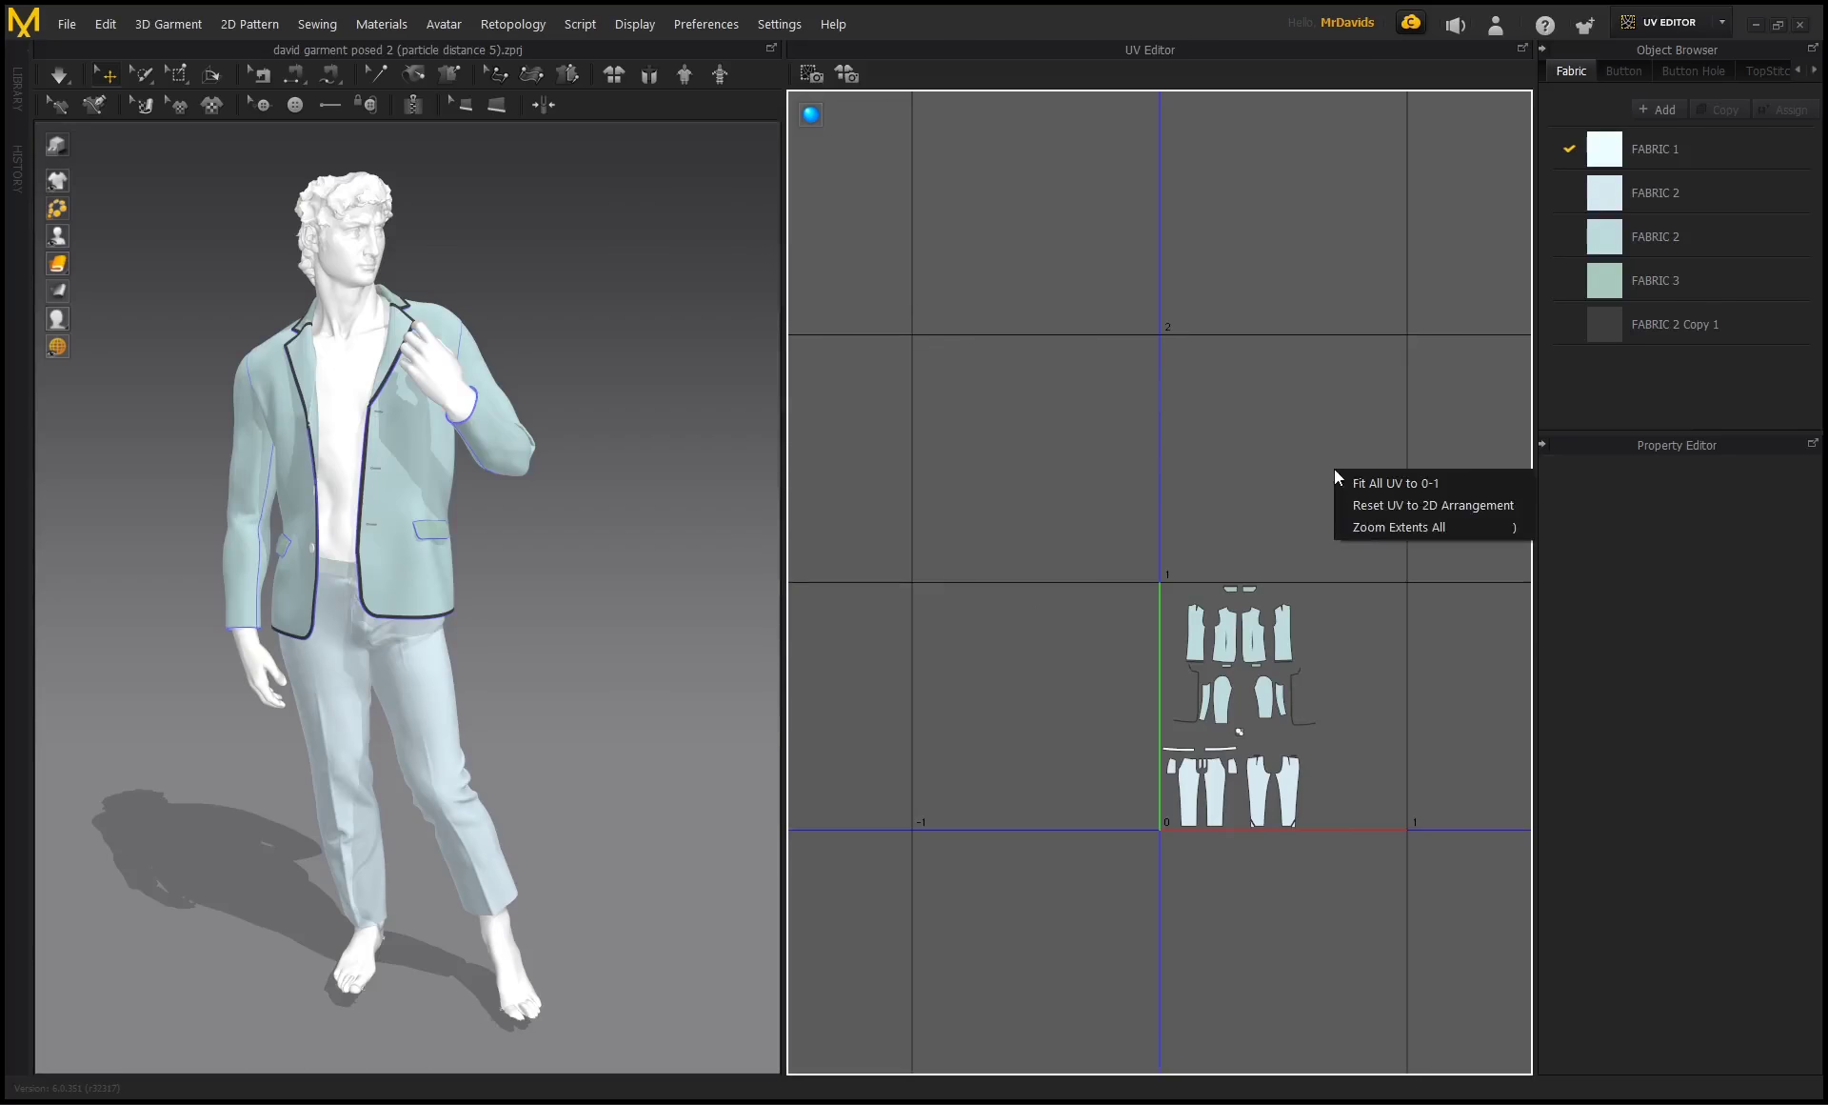
click(1431, 505)
scroll(1228, 491, down, 3)
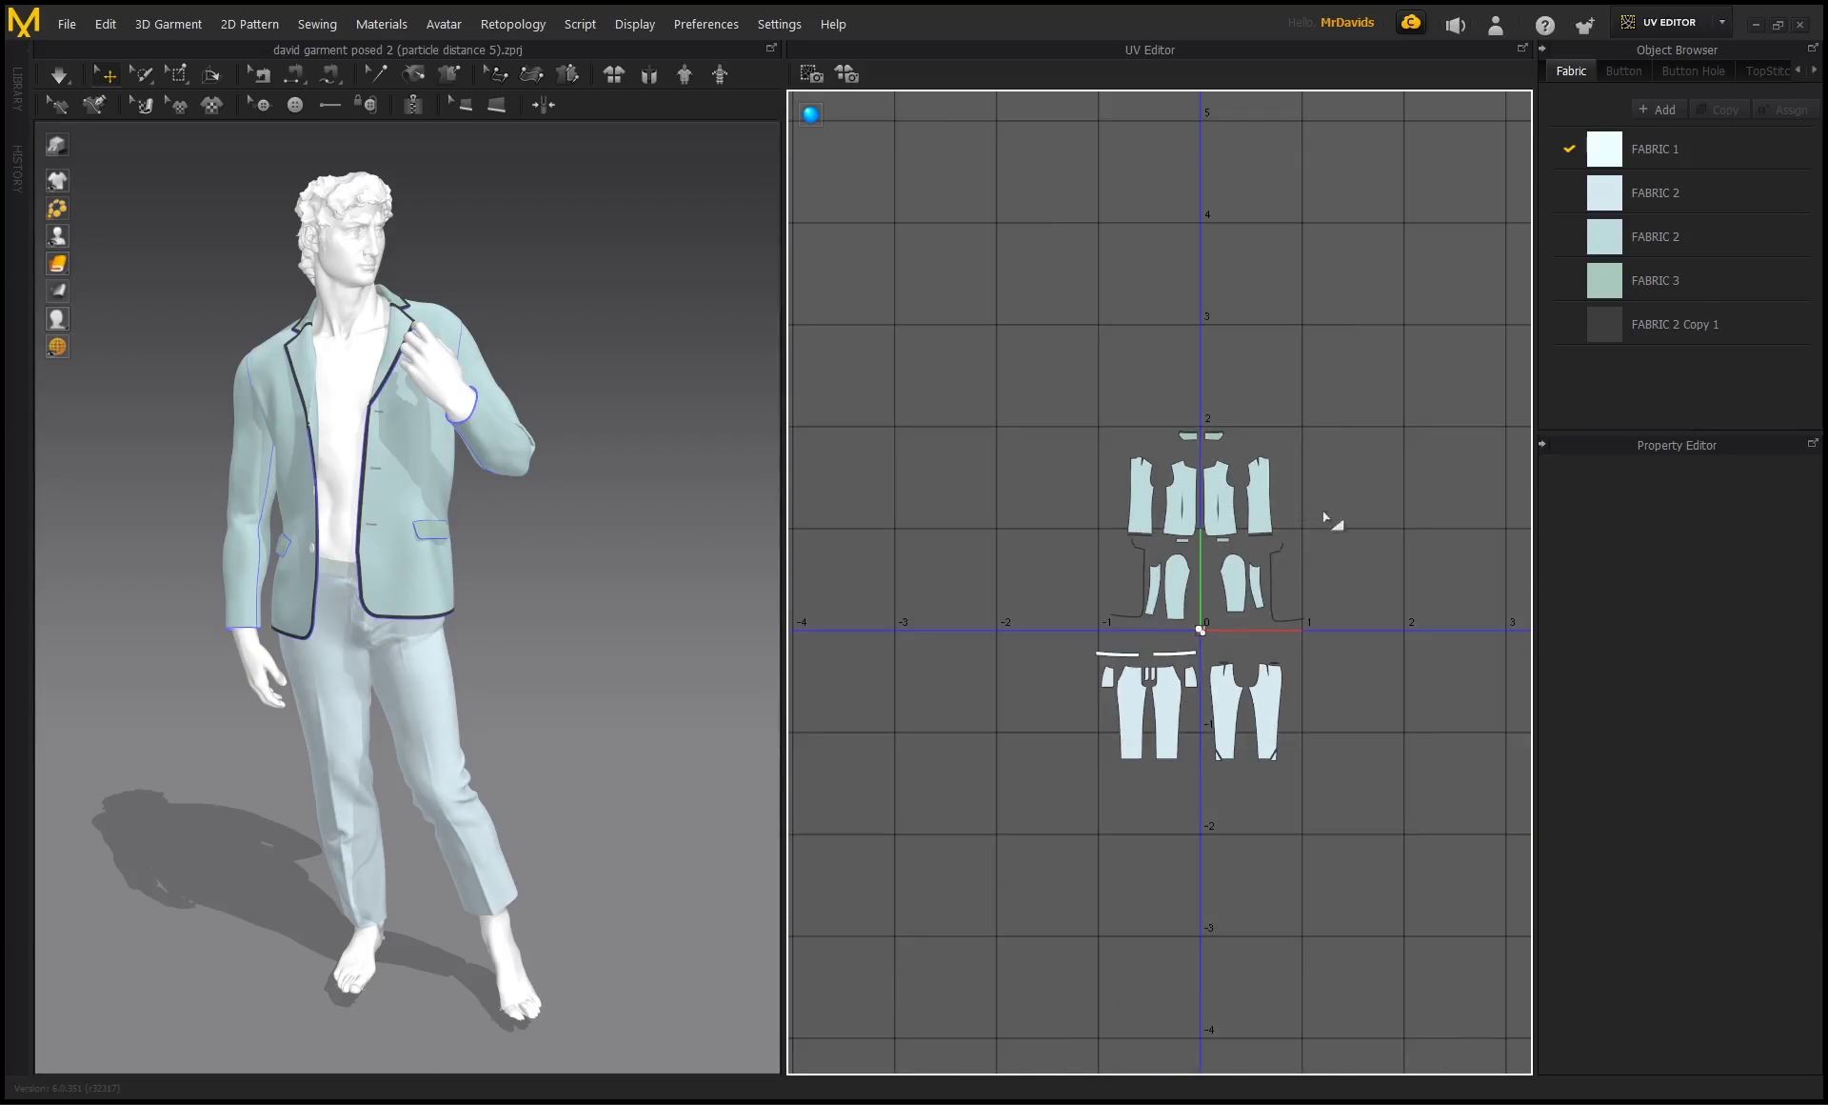
Fit all of the suit's UVs to the 0-1 space using the Length (Absolute) option.
right_click(1369, 471)
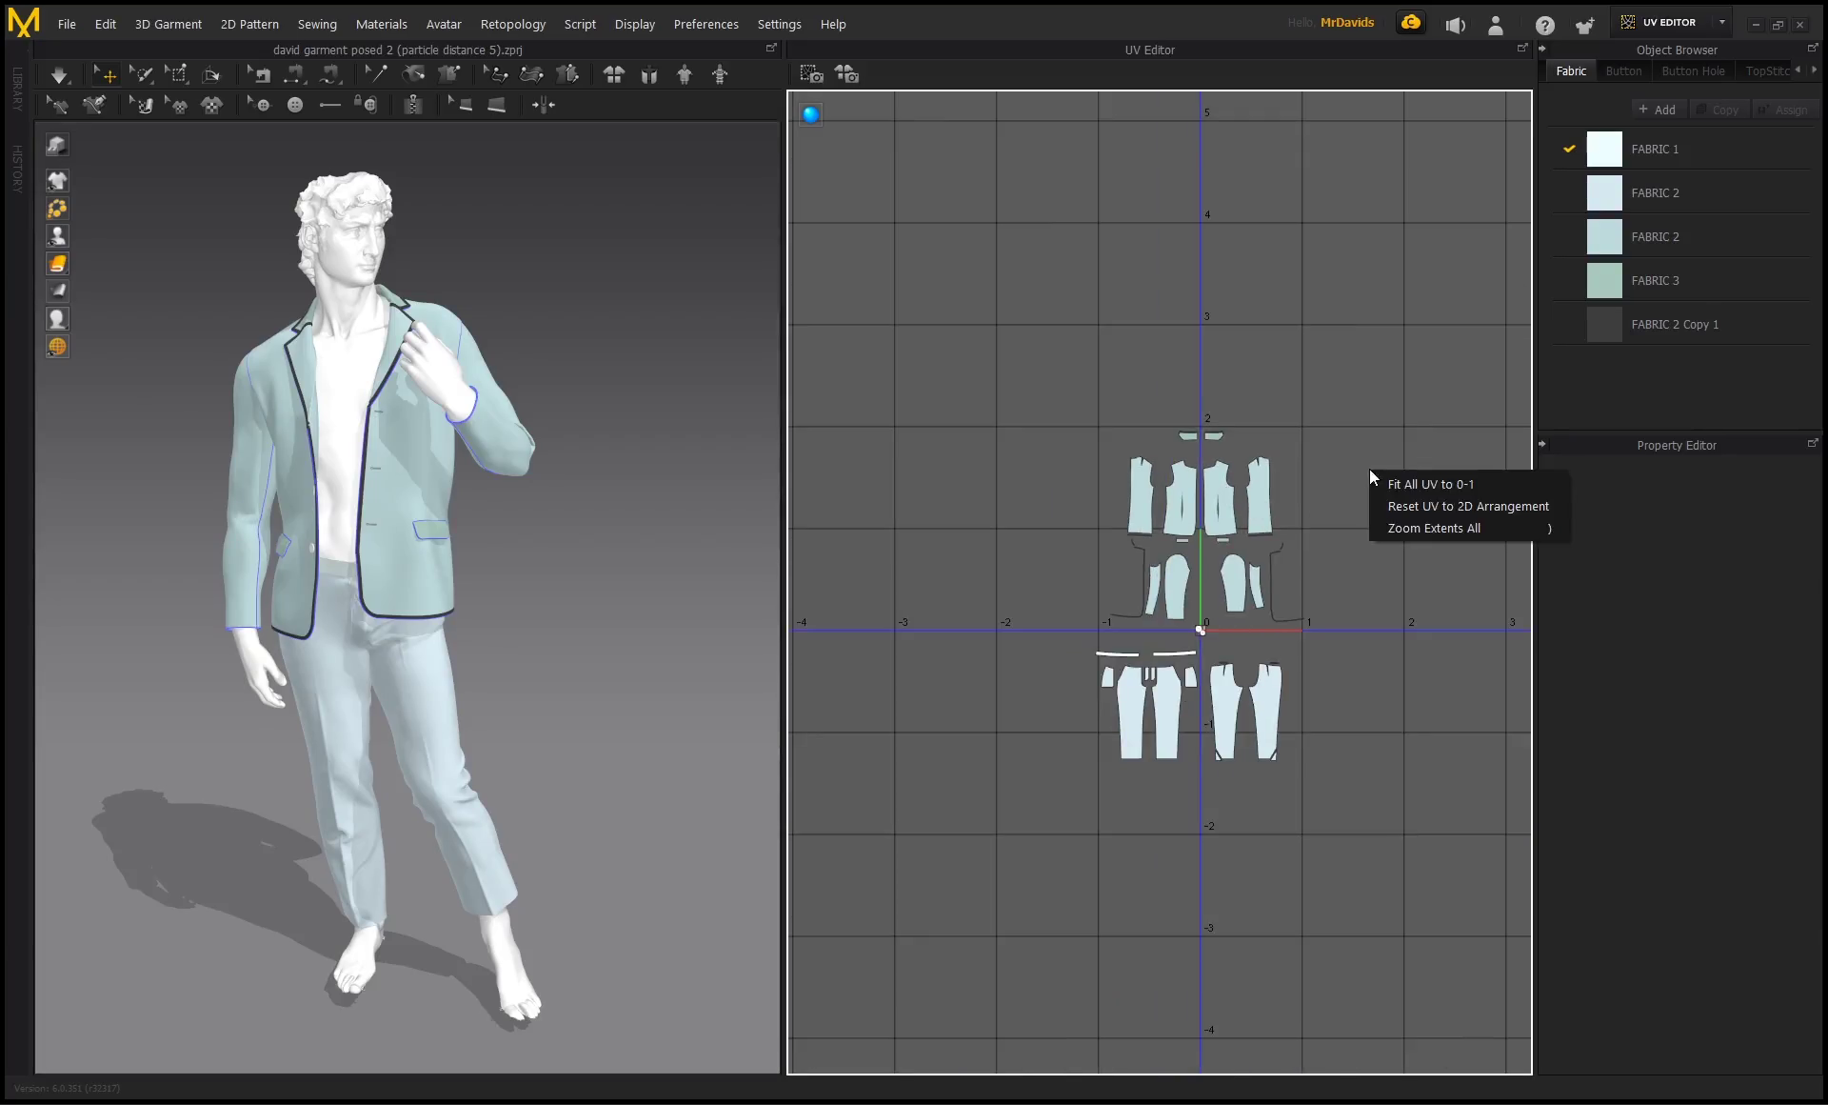
click(1436, 483)
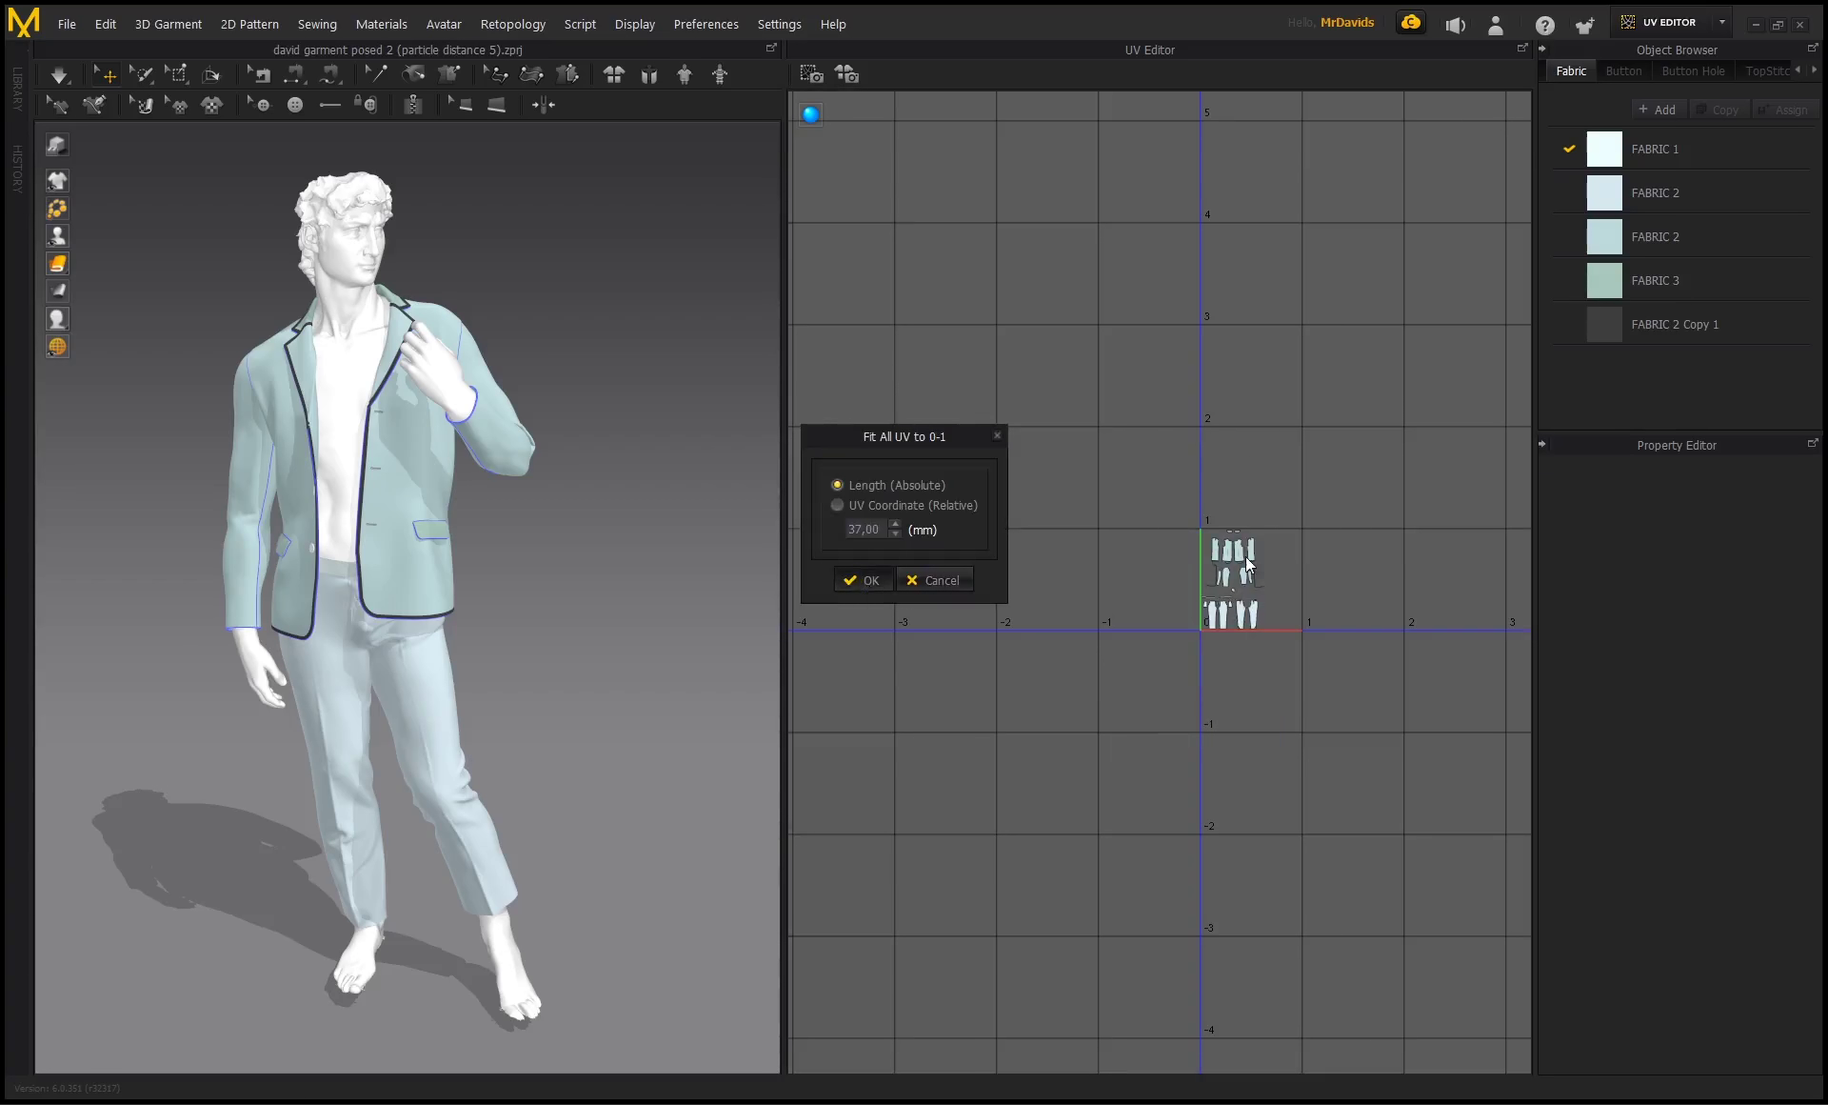
click(862, 580)
scroll(1101, 565, down, 6)
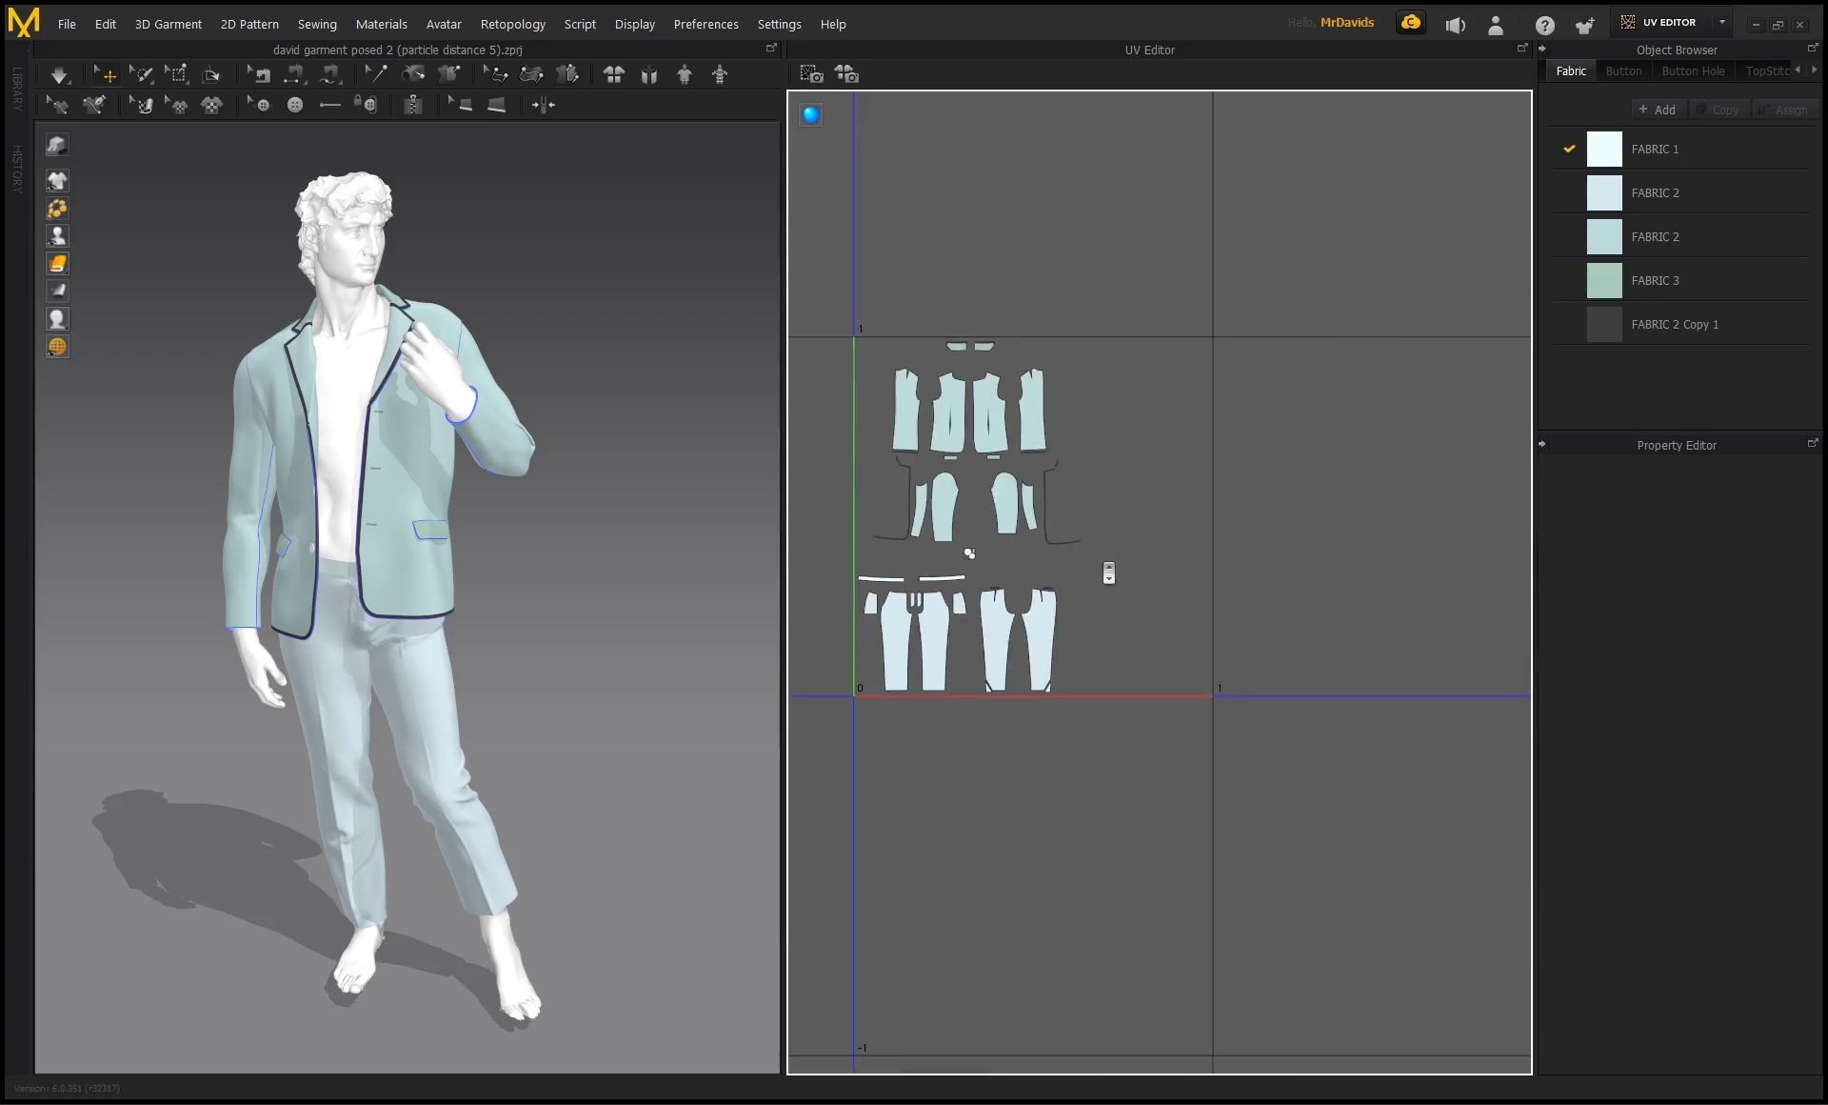
Return to Simulation mode and select all pattern pieces of the suit.
click(1714, 23)
click(1681, 55)
drag(1276, 847, 996, 425)
Export the suit as an OBJ file named GARMENT on the Desktop, bringing up the Export OBJ options.
click(67, 24)
mouse_move(147, 225)
click(348, 257)
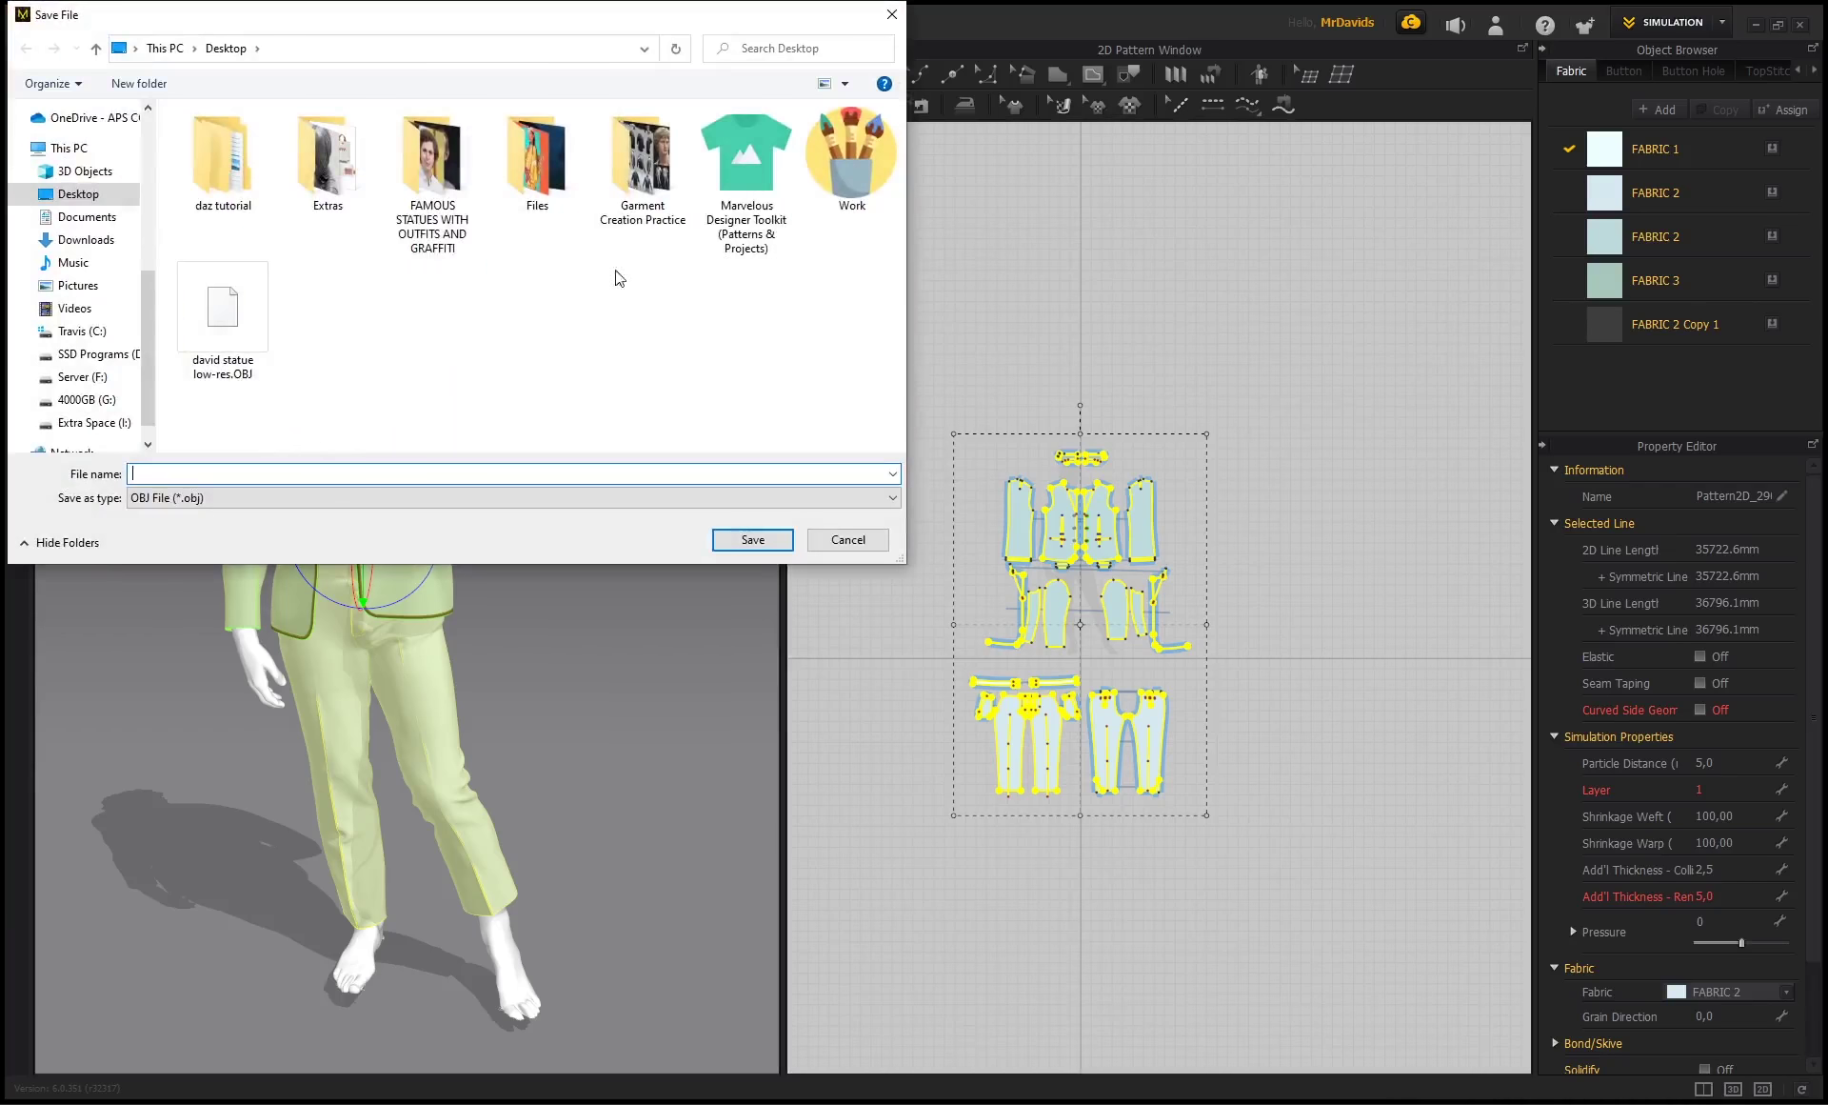
text(GARMENT)
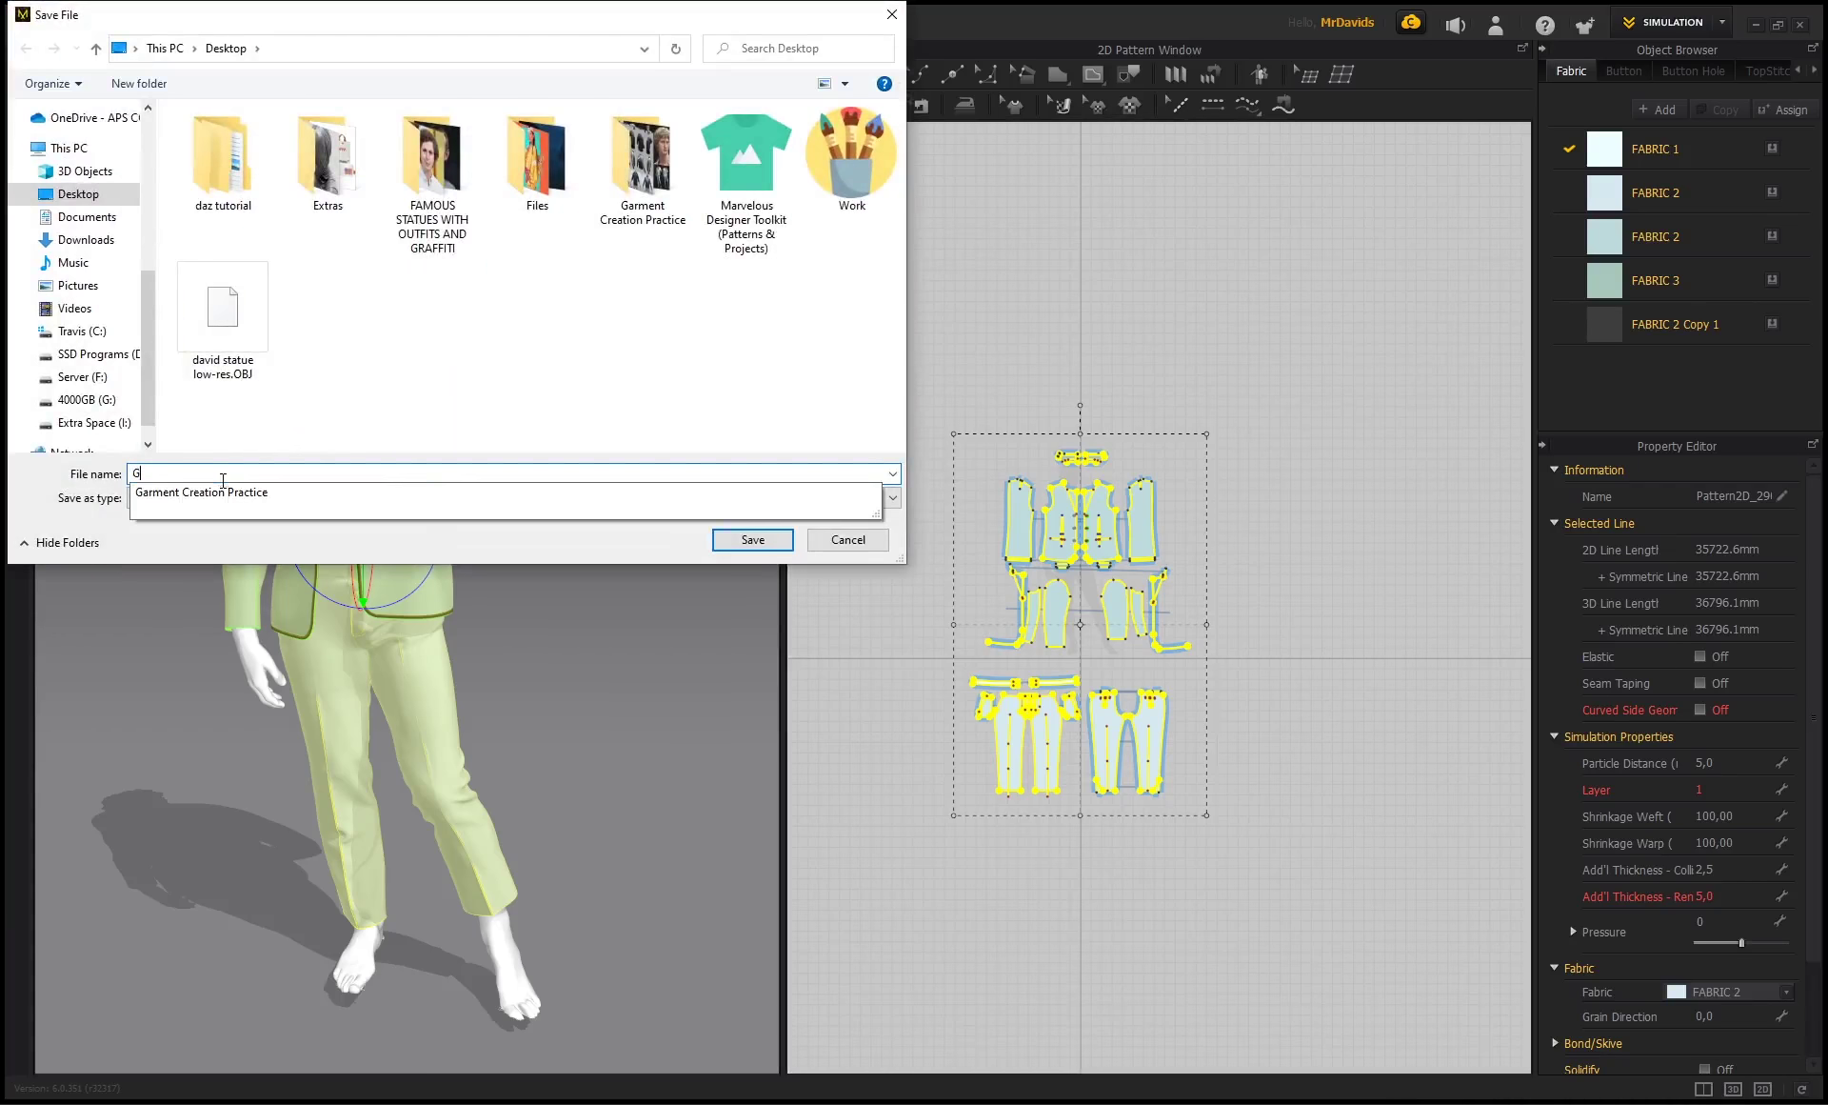
click(762, 543)
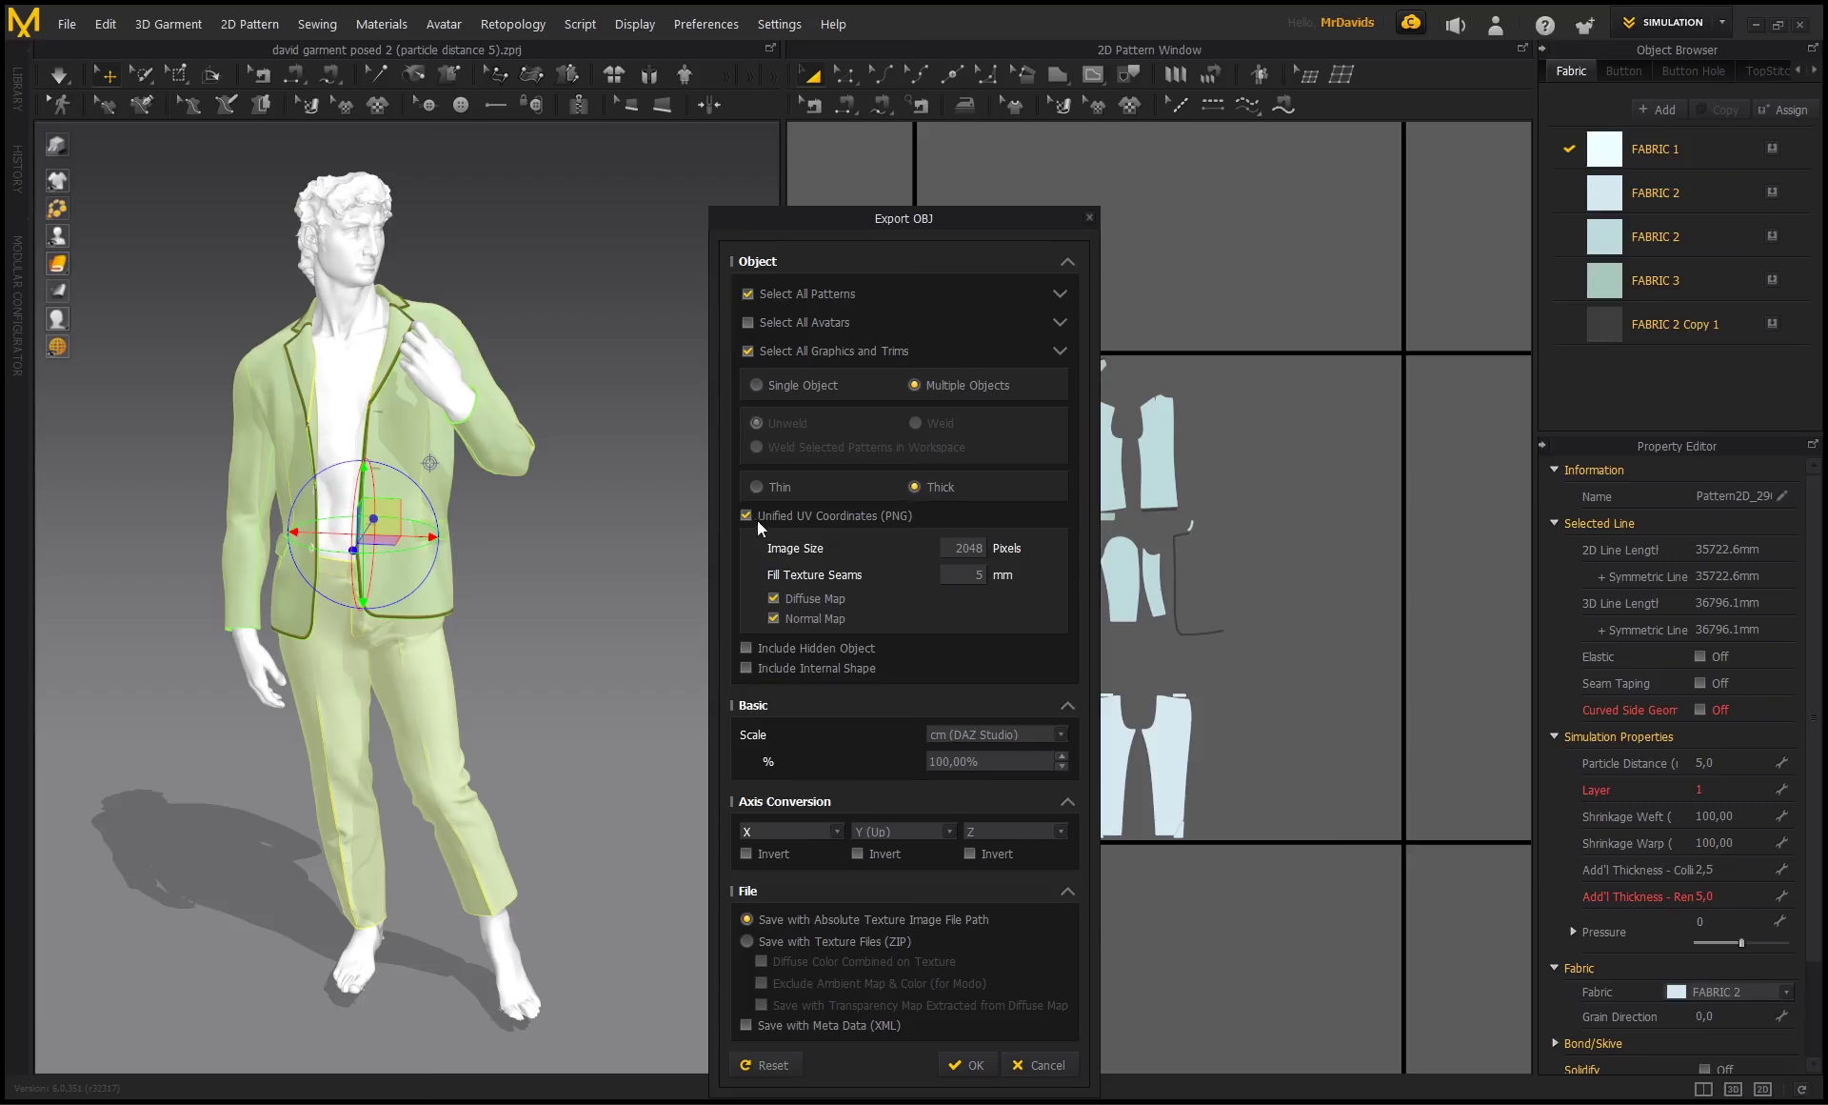
drag(859, 220, 789, 130)
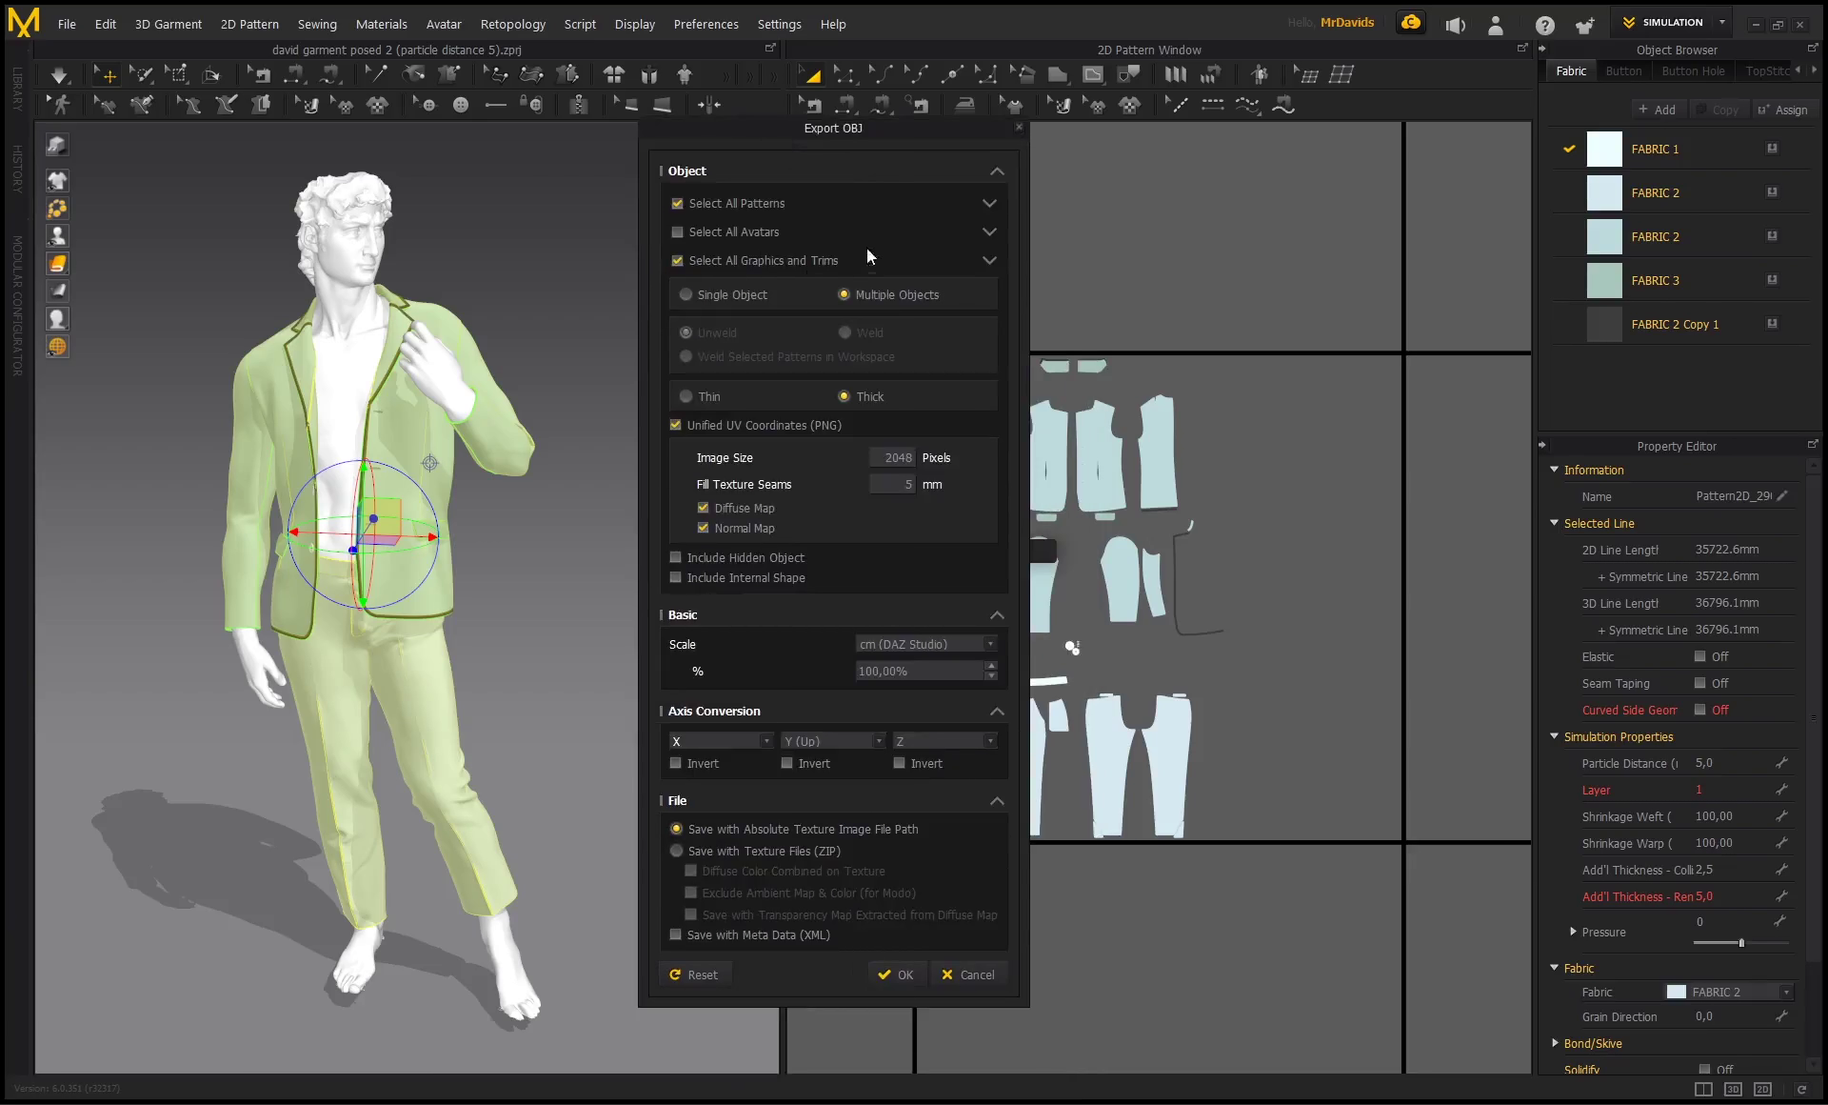
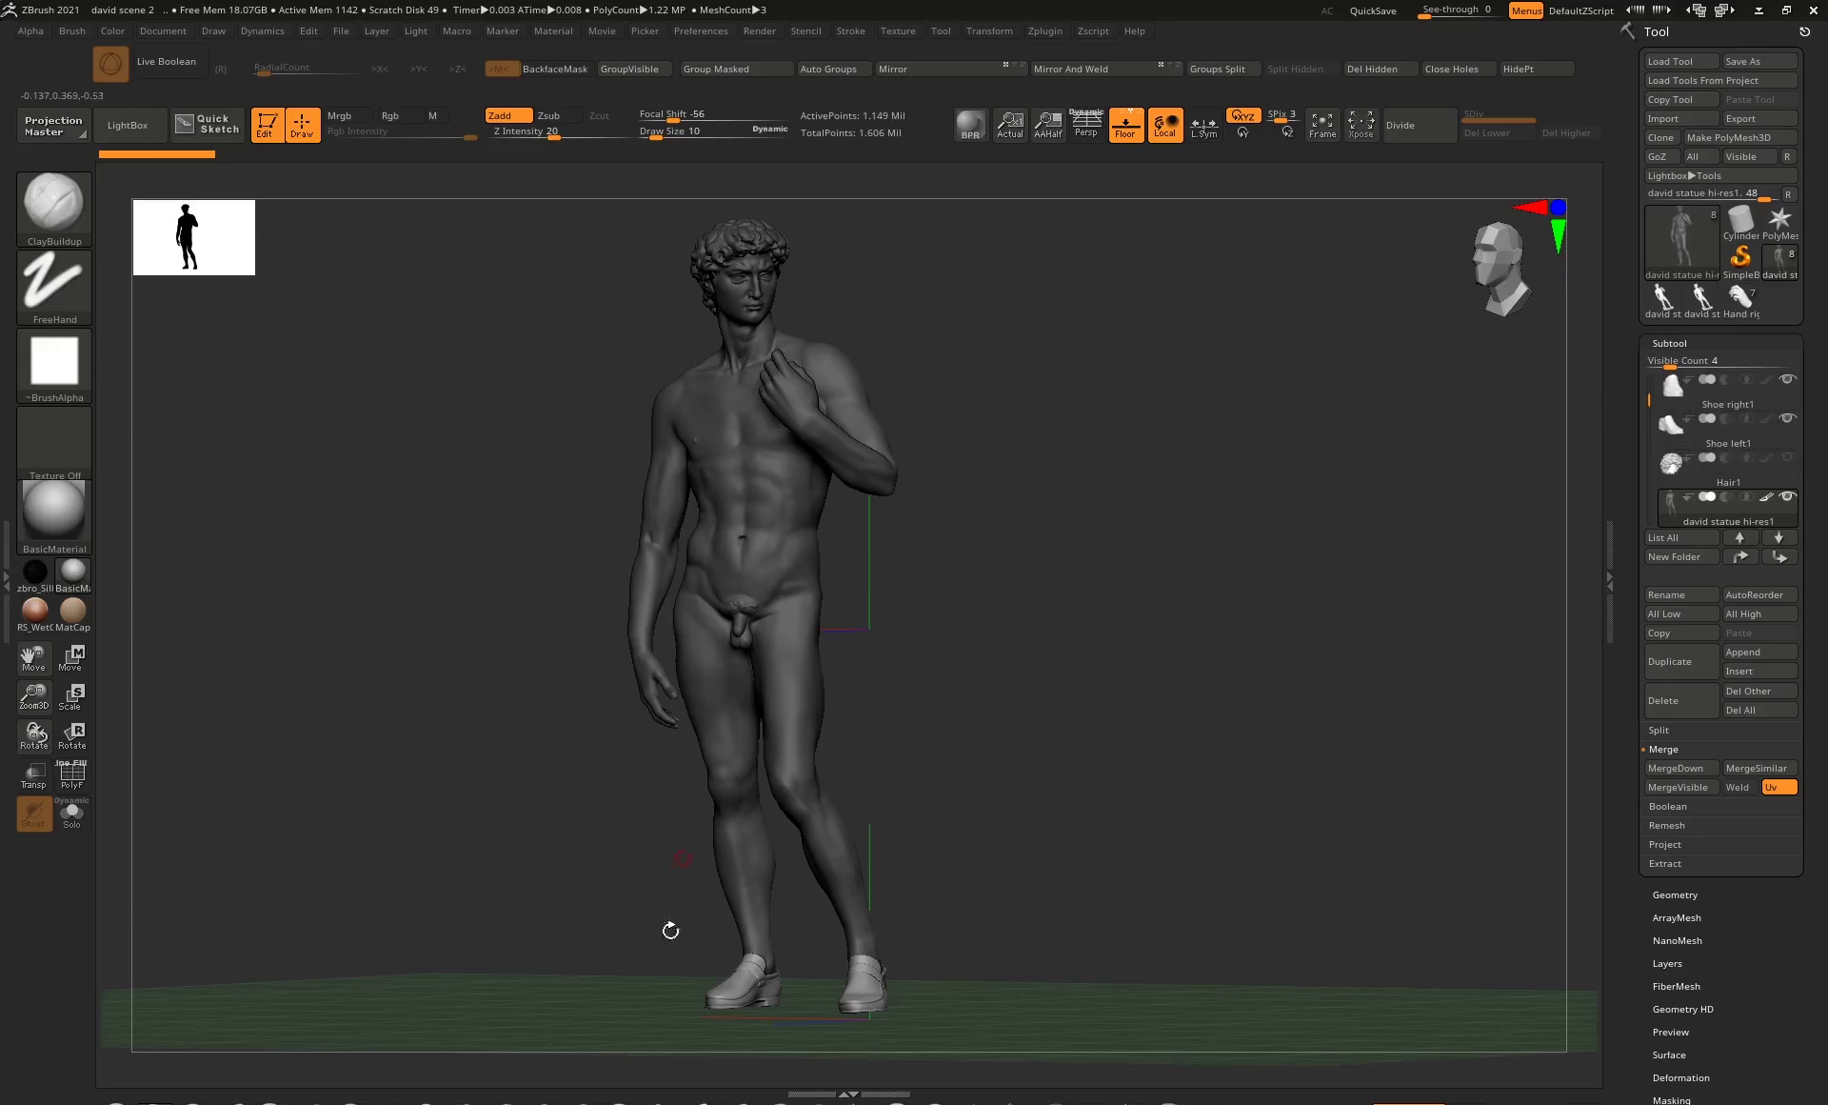
Compare the shoes on the David statue in ZBrush with those on the posed figure in Daz Studio.
drag(979, 740, 1078, 542)
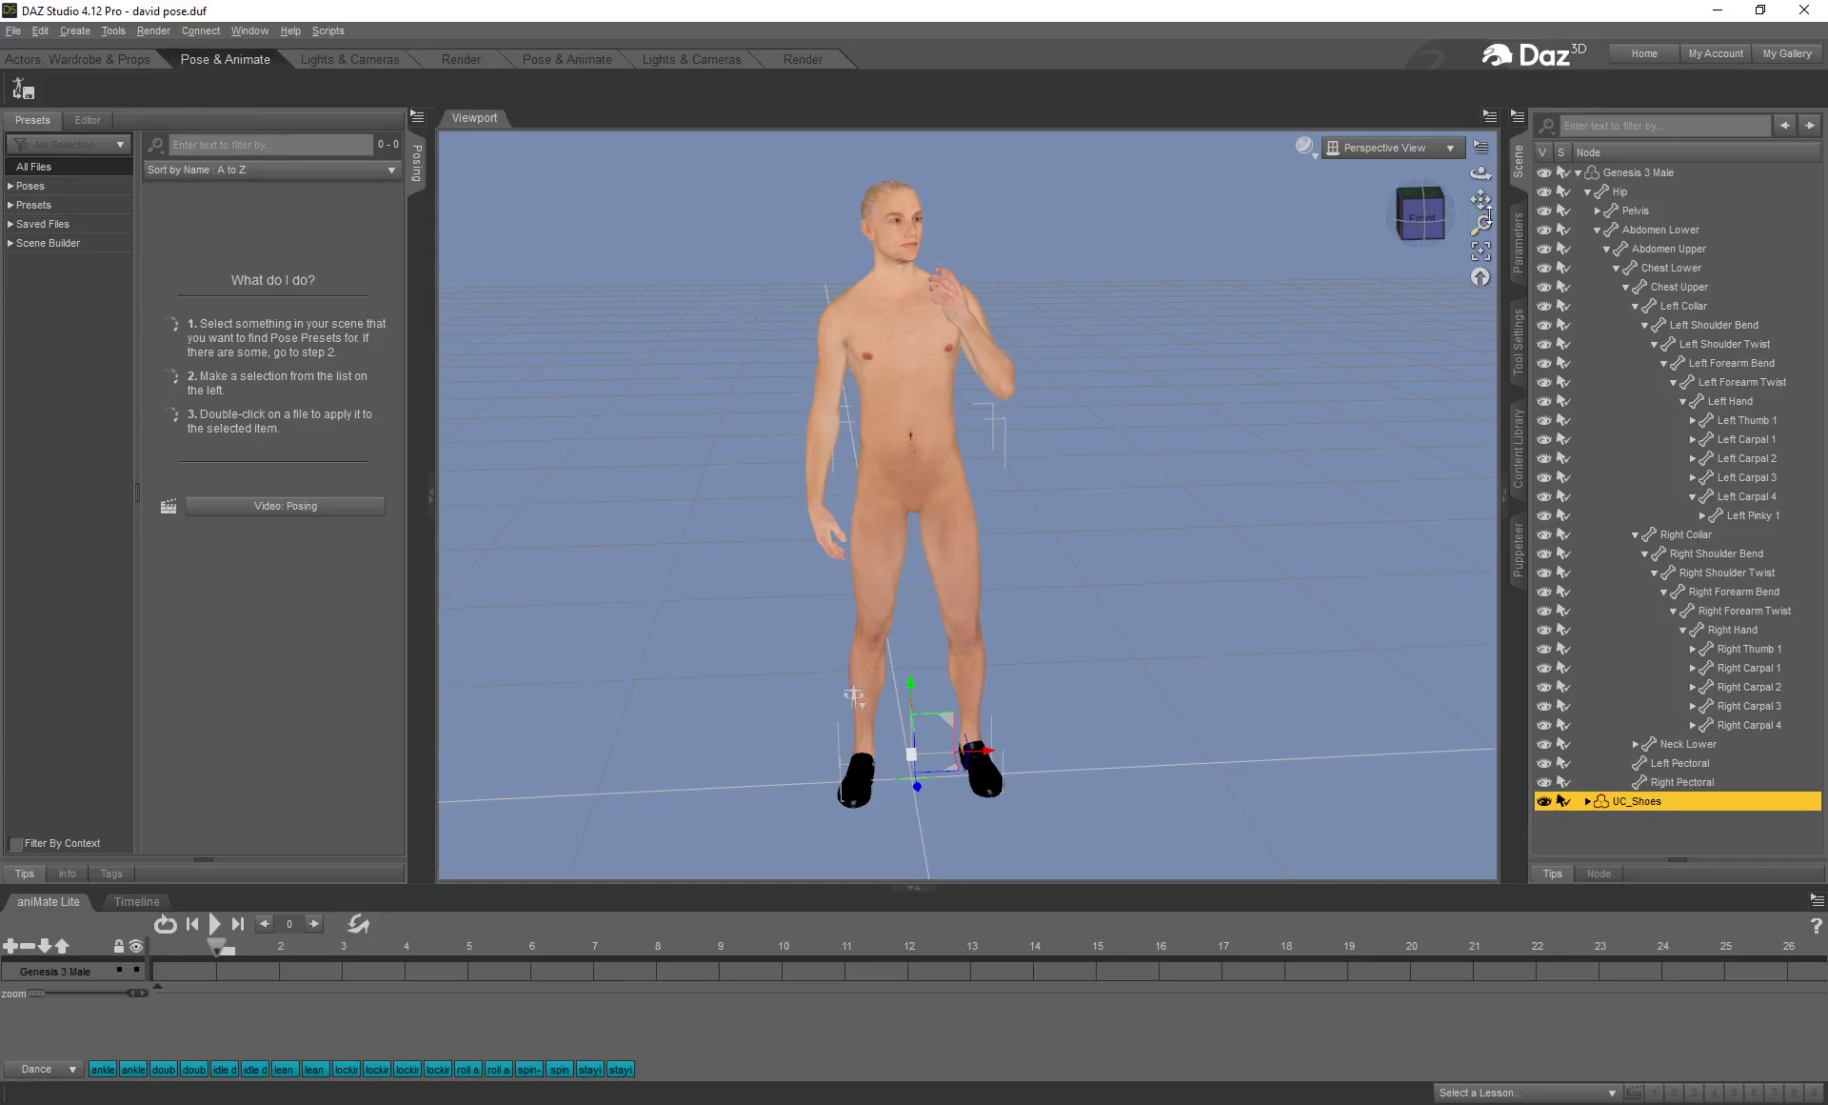
drag(1481, 172, 1414, 160)
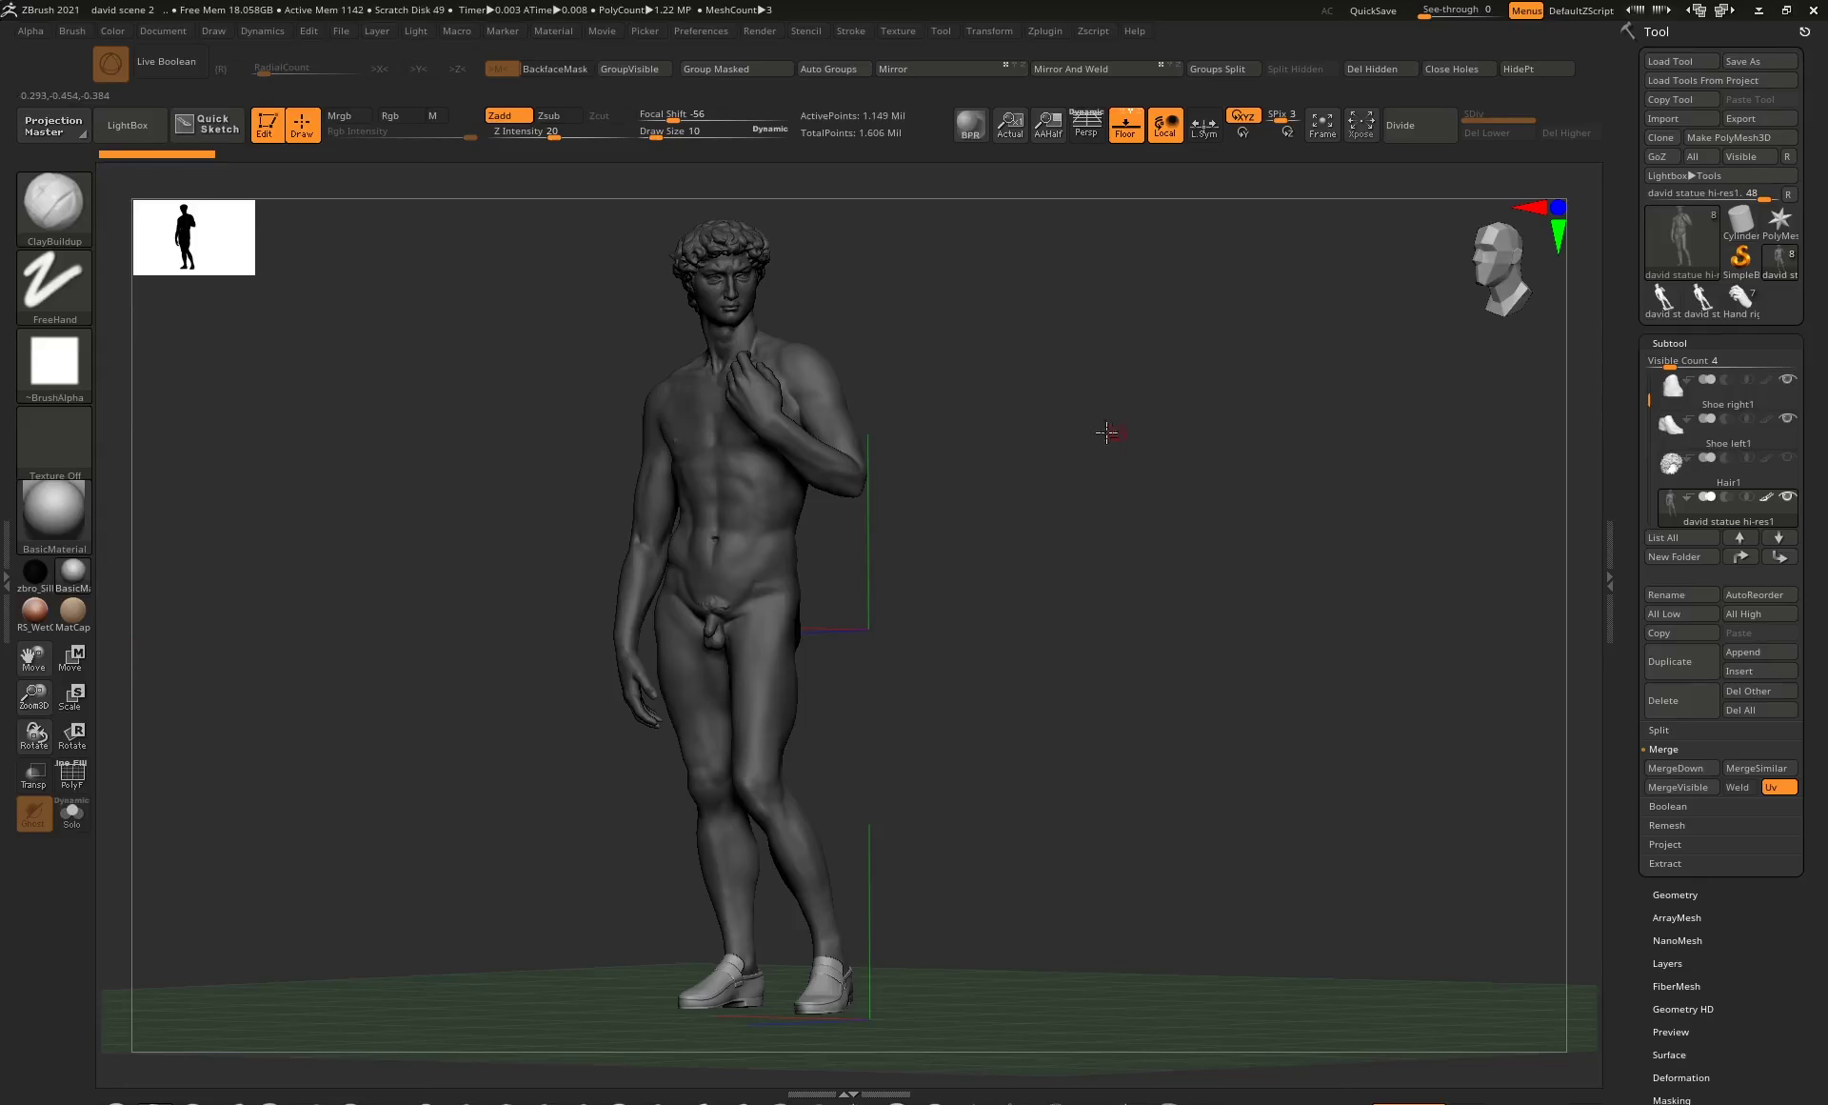
drag(1106, 437, 970, 406)
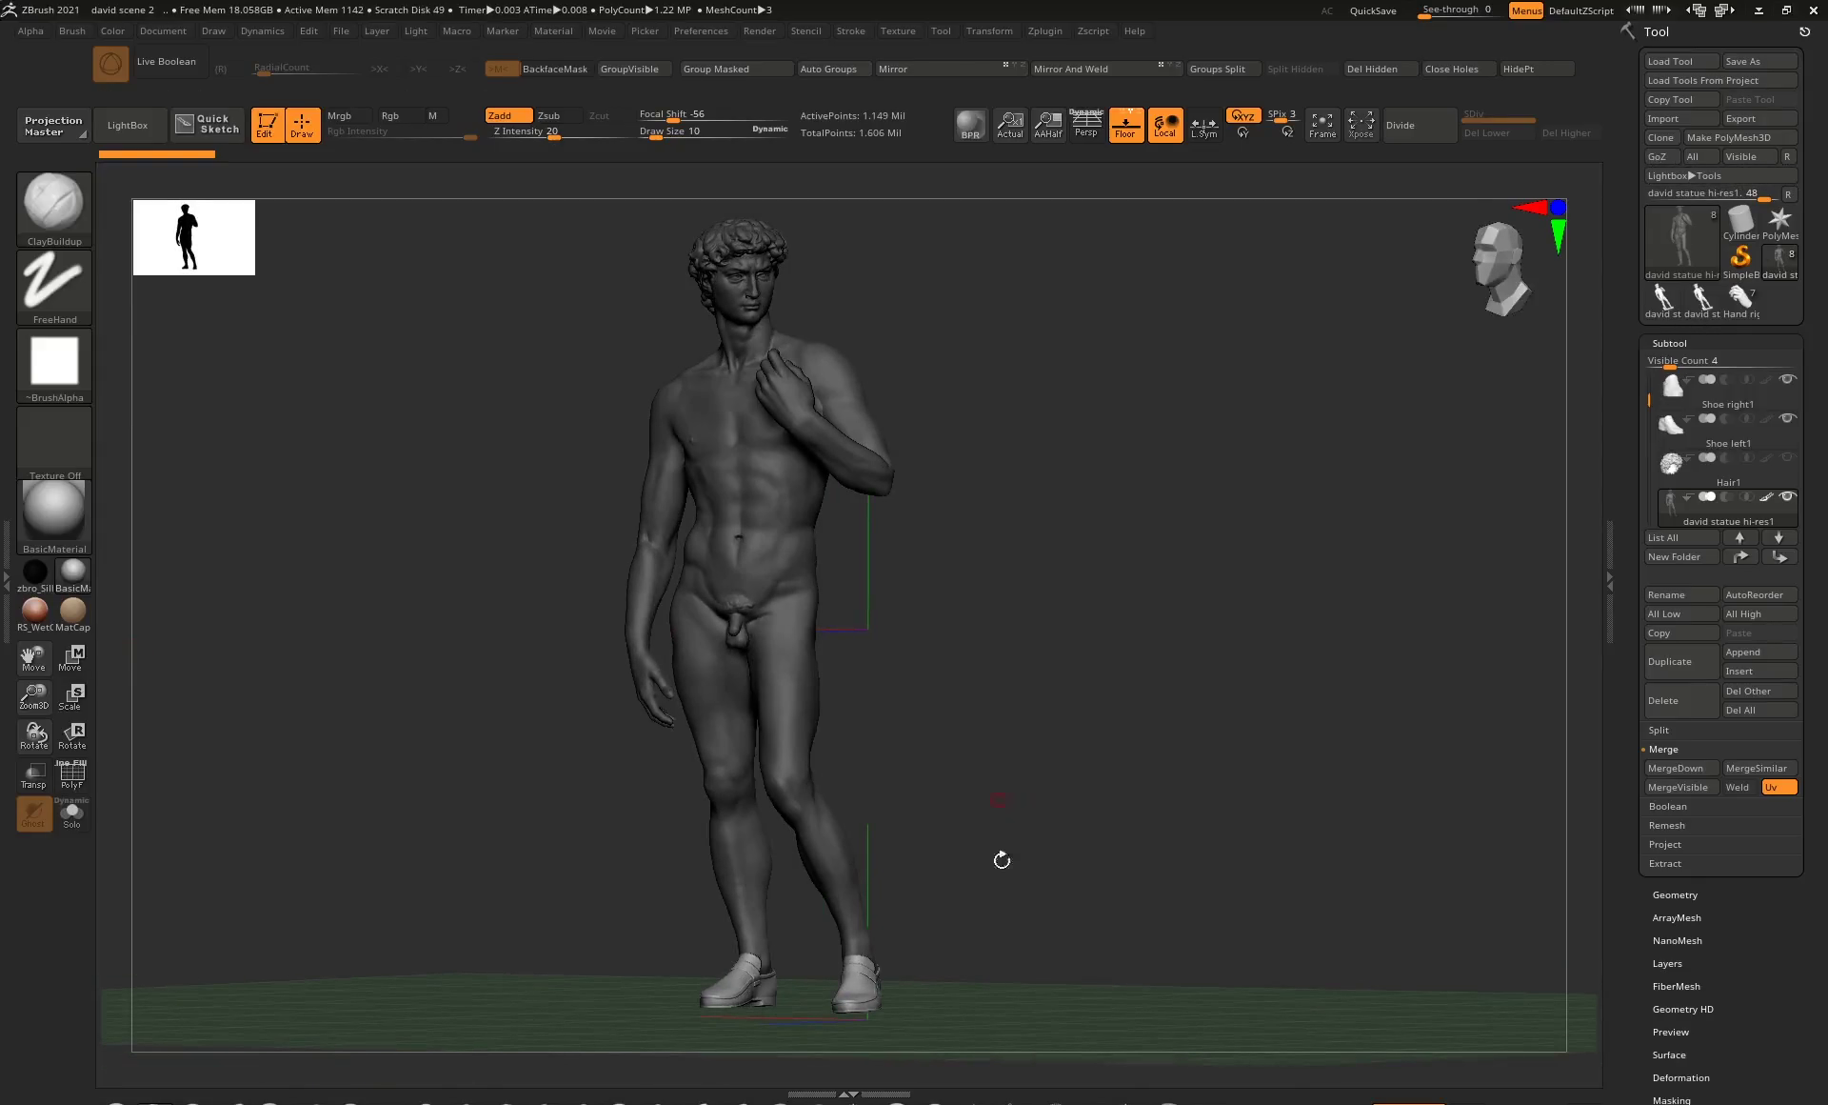
drag(1001, 795, 1338, 342)
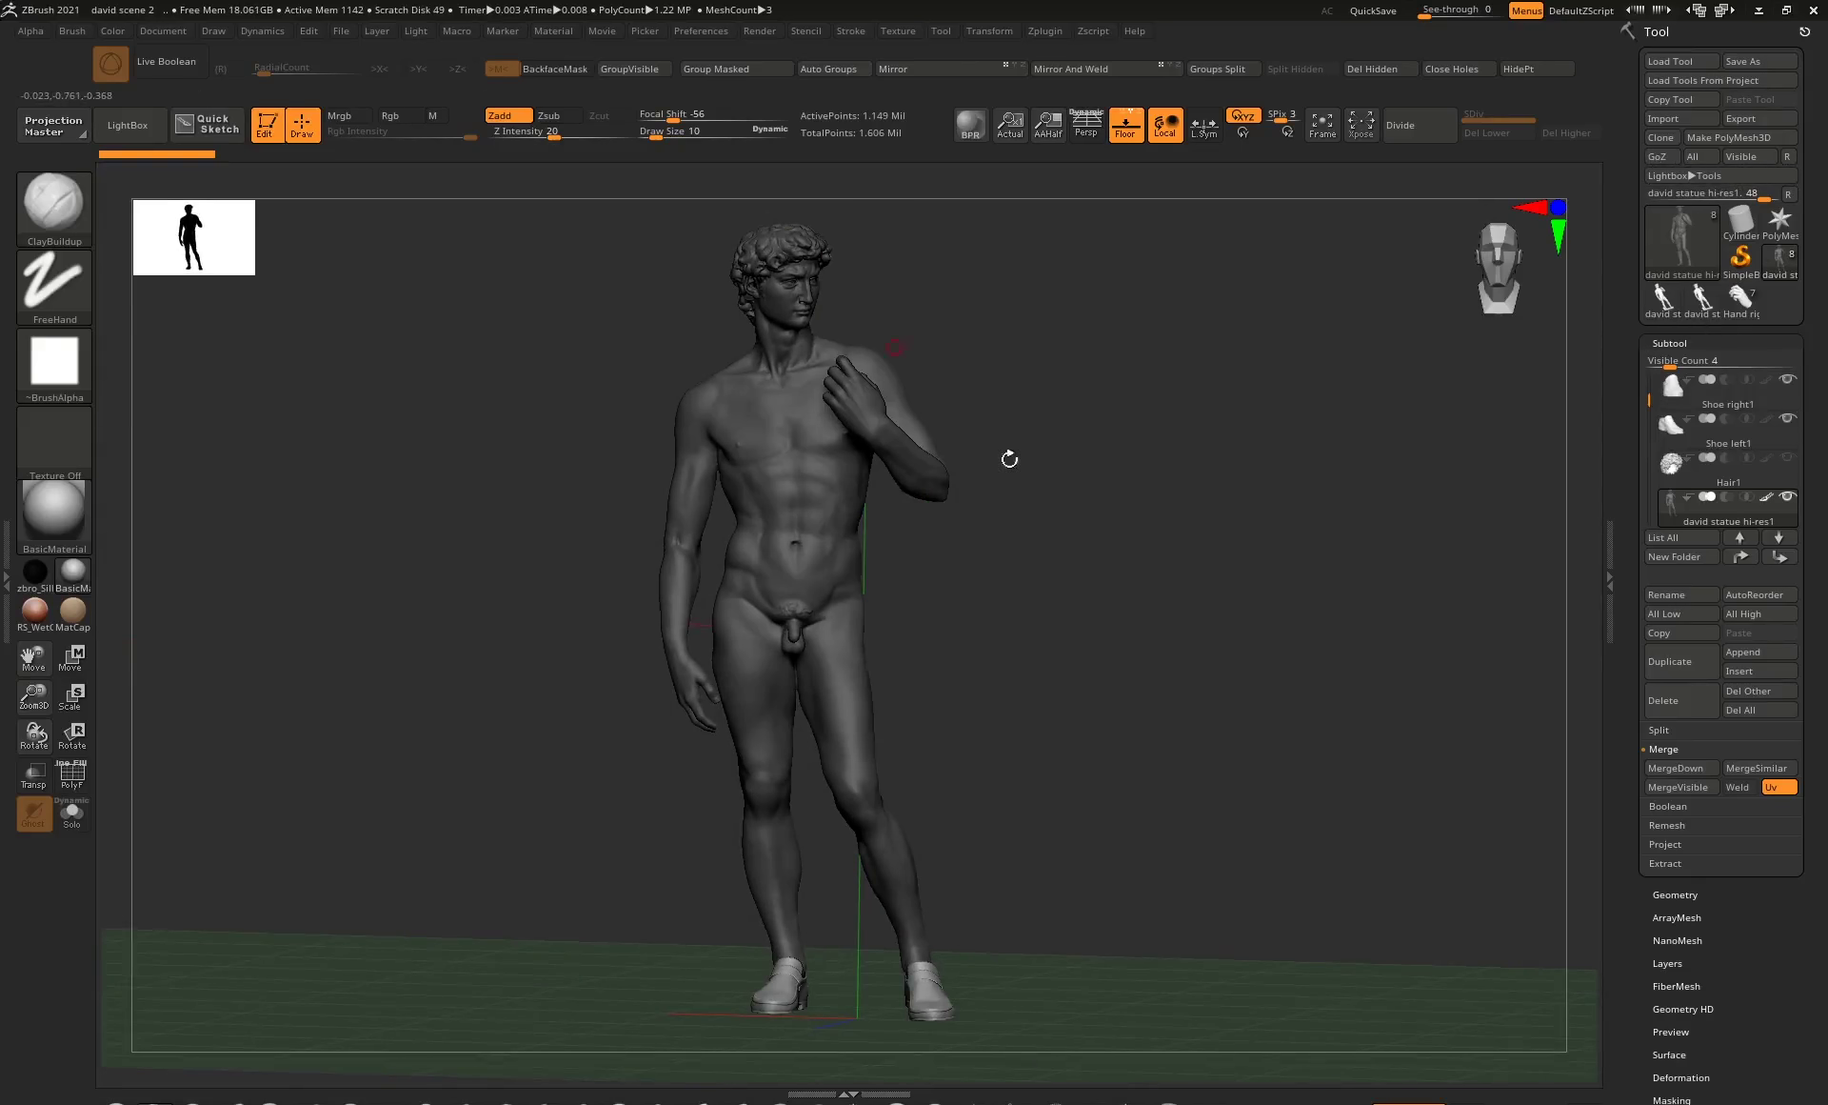
drag(1008, 461, 1126, 375)
Import the full suit mesh from the FINAL EDITED MD SUIT WITH ZBRUSH folder over the PolyMesh3D star, keeping its unused vertices.
mouse_move(1784, 226)
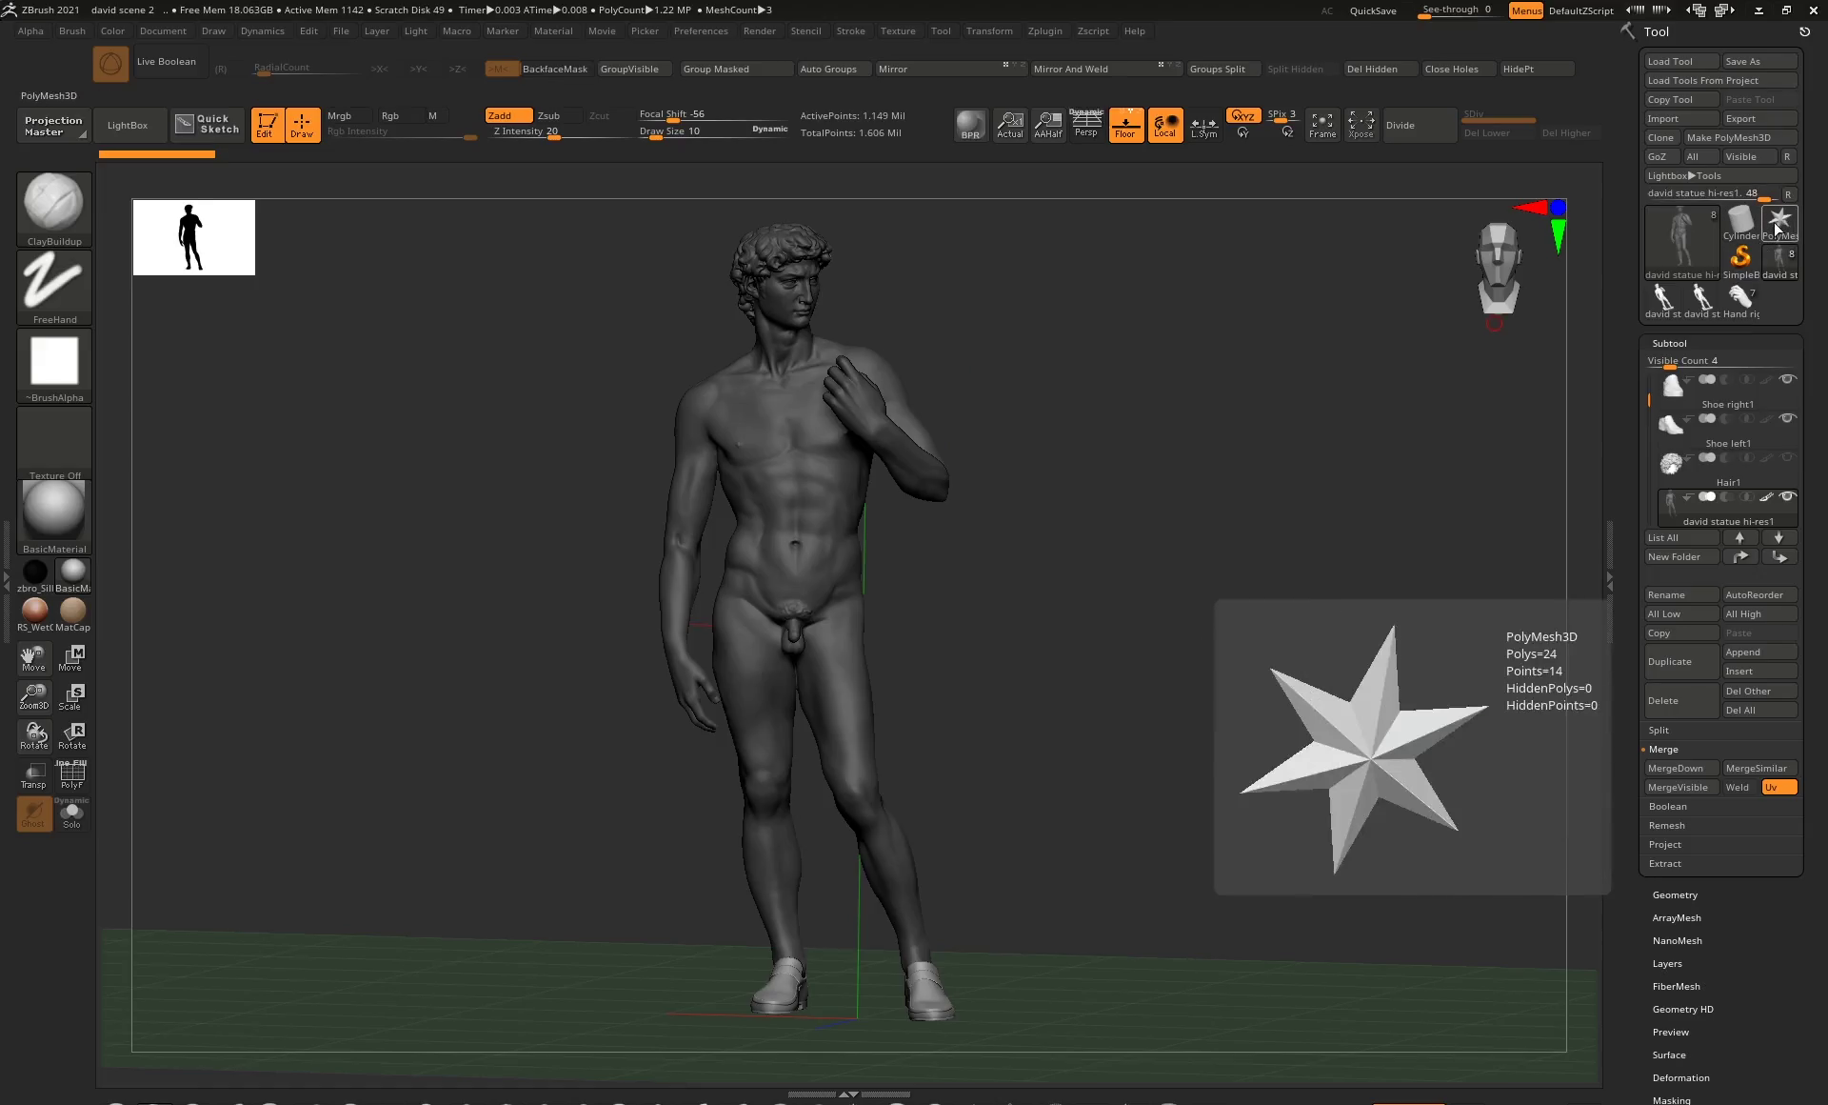
click(1780, 226)
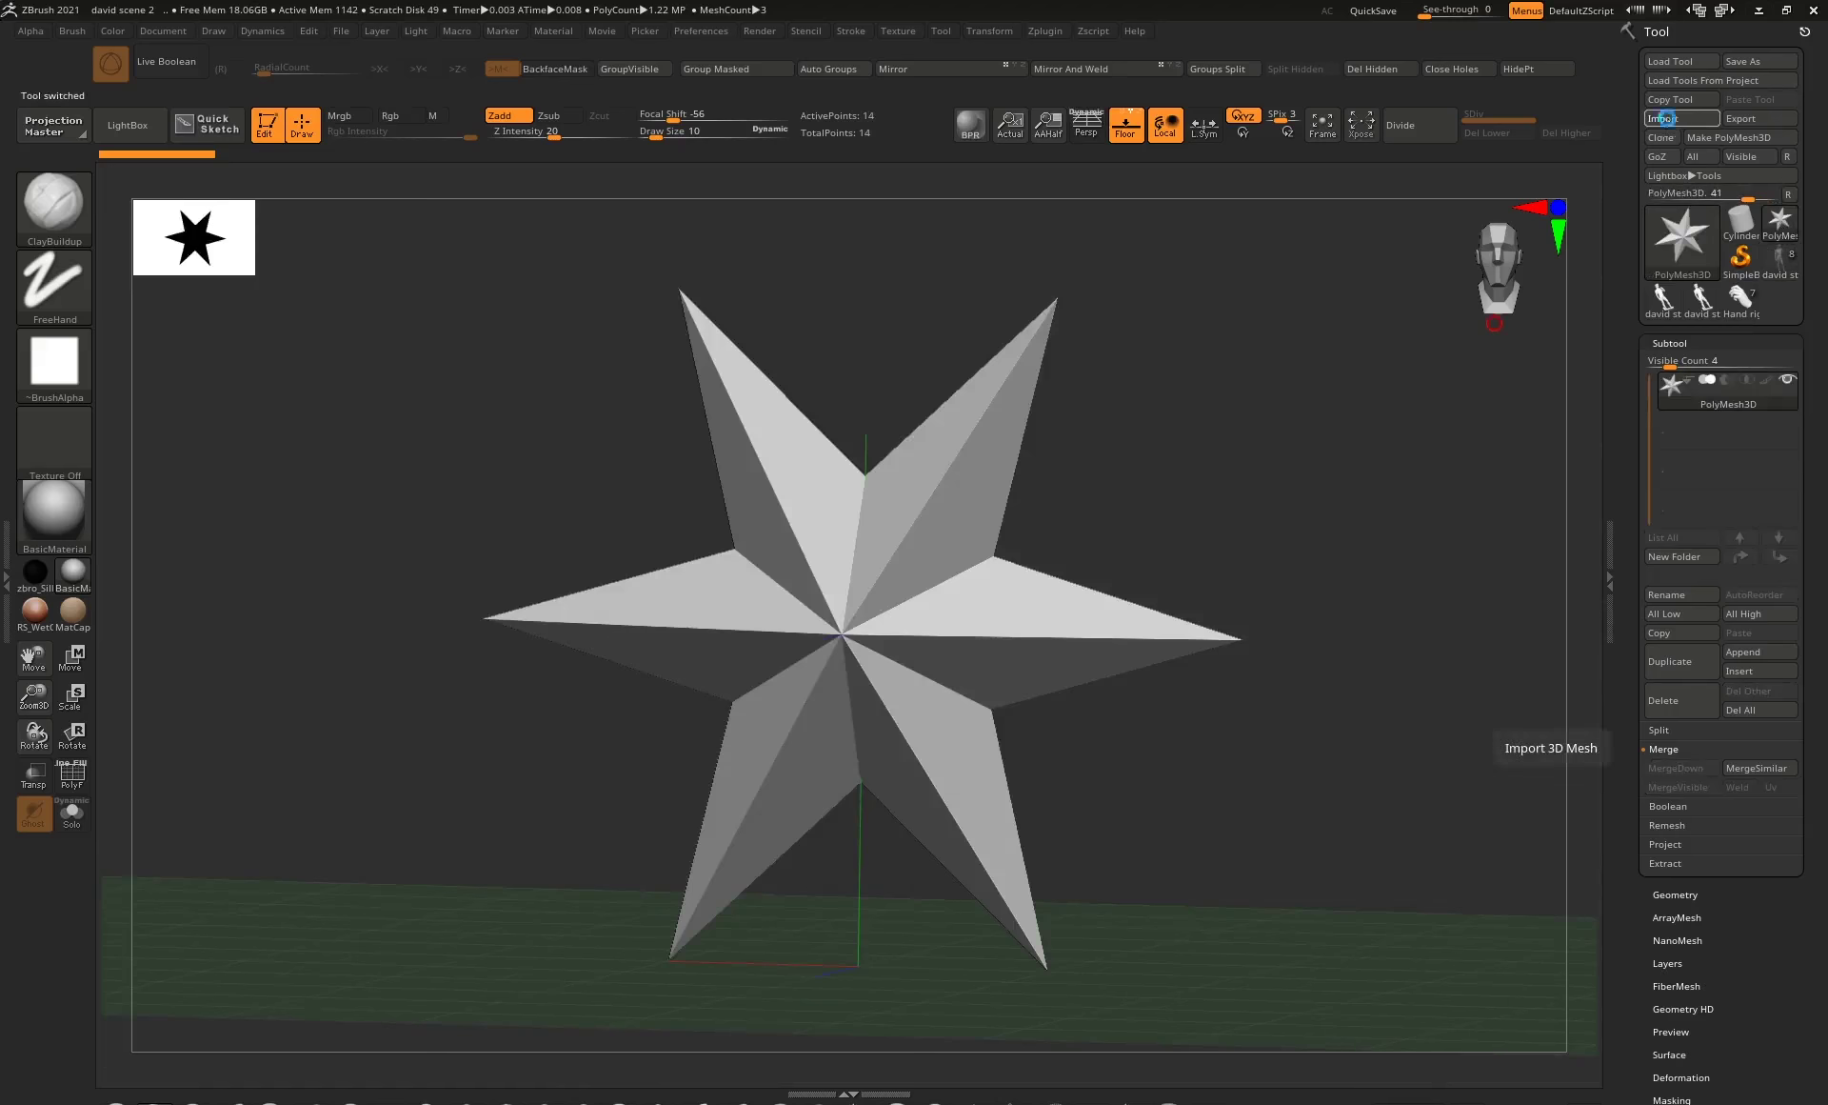
click(1668, 119)
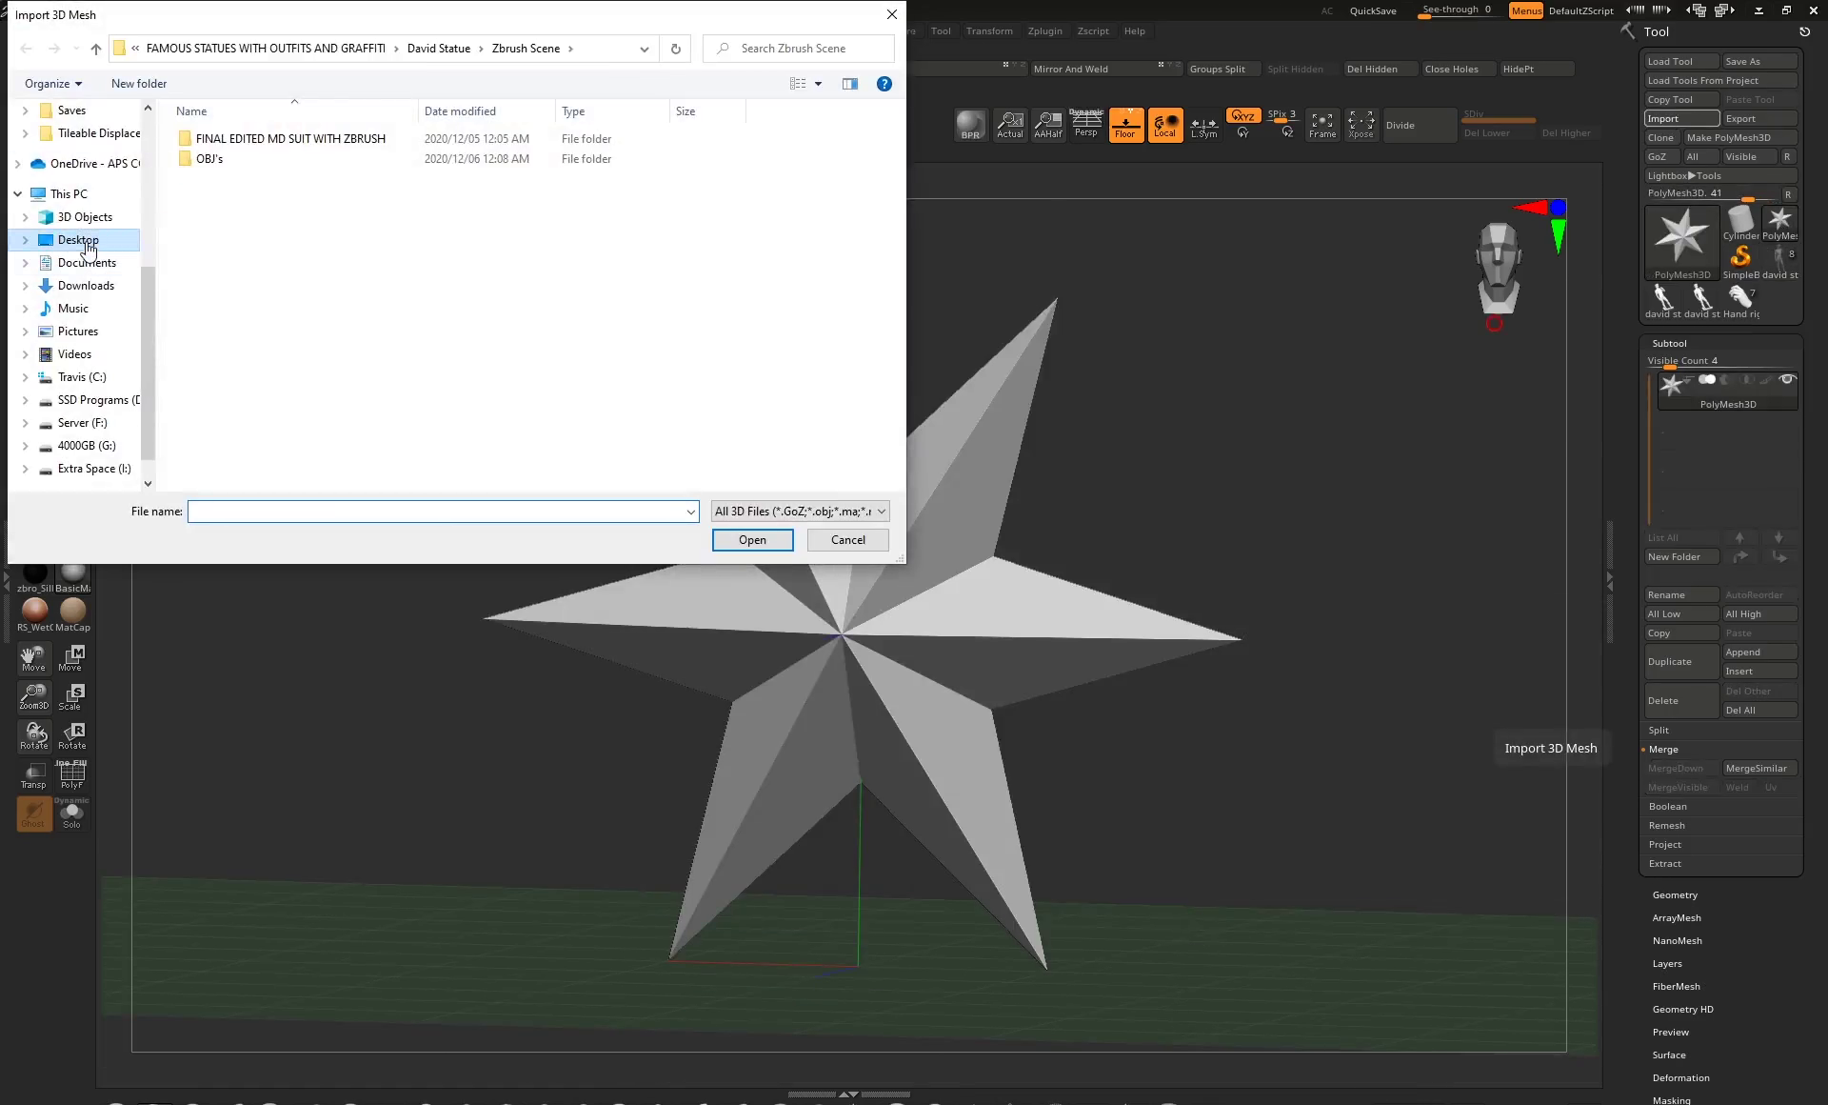
double_click(285, 138)
click(261, 168)
click(752, 539)
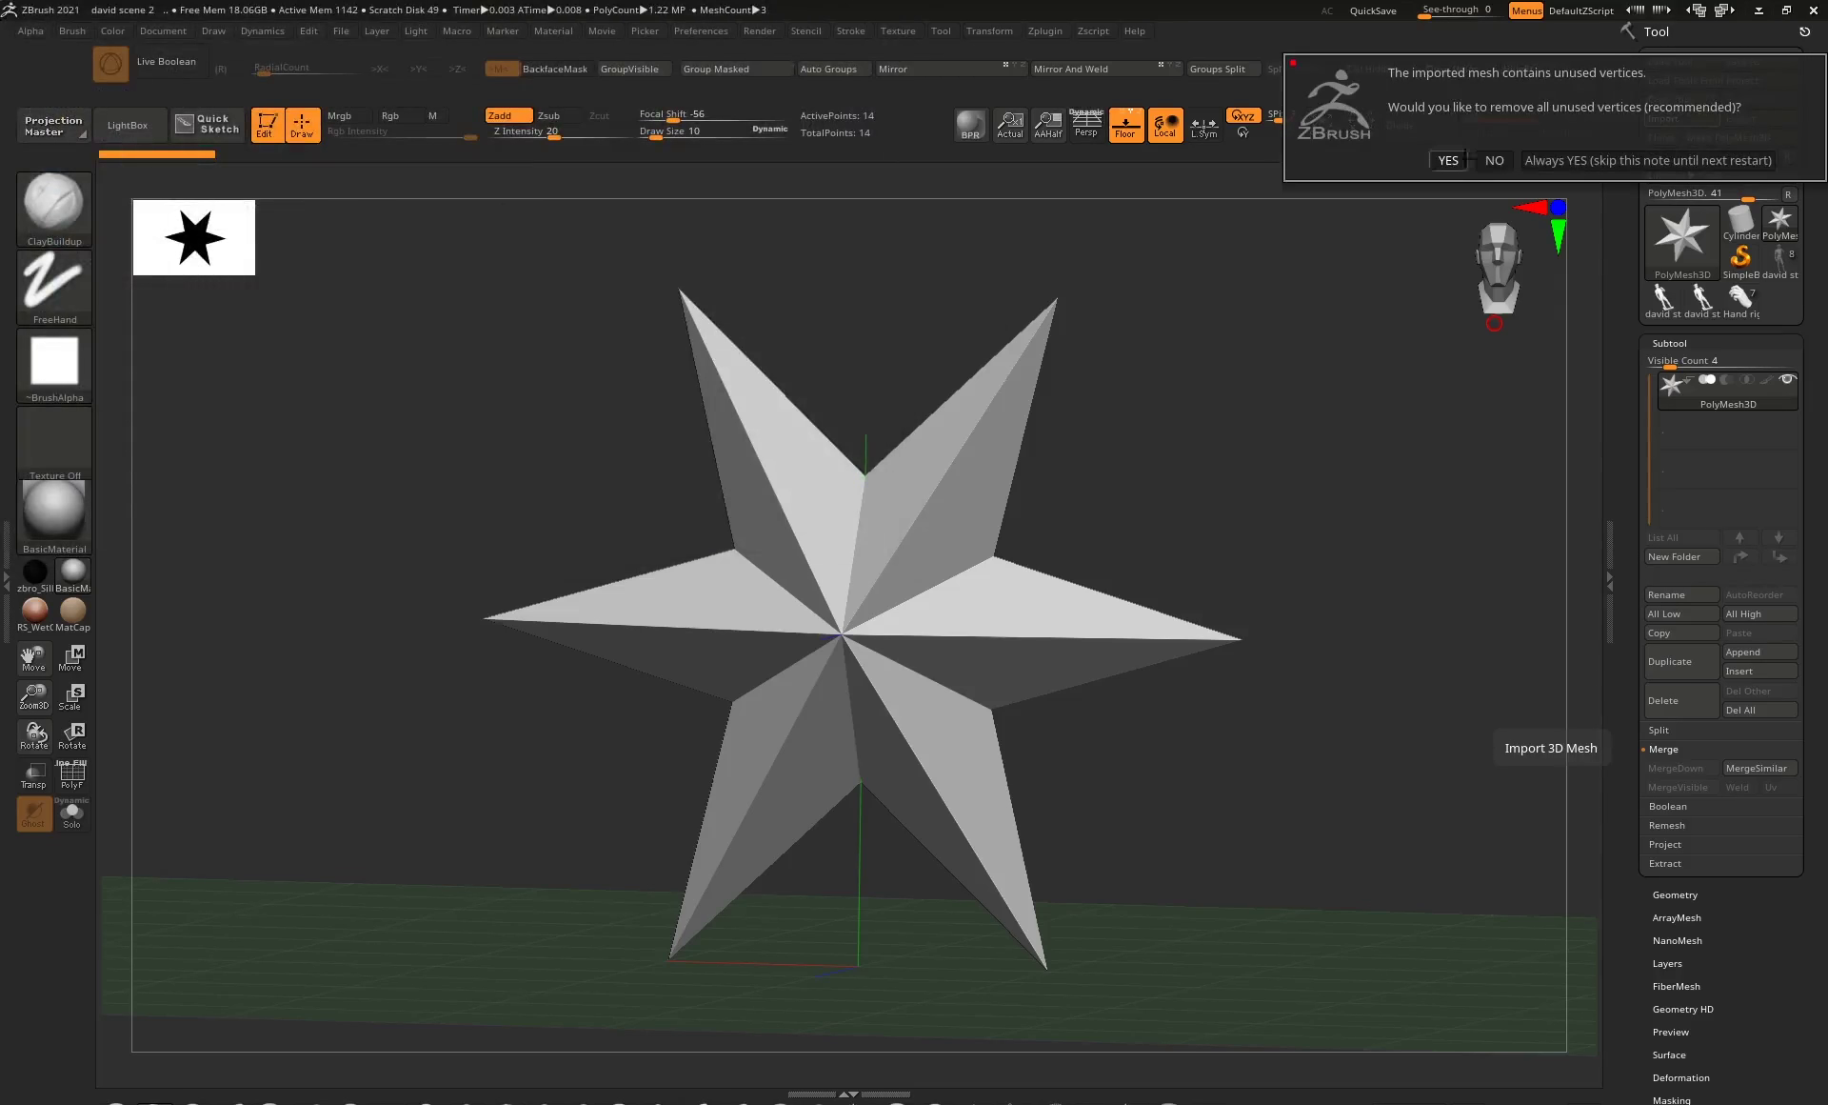
click(1496, 161)
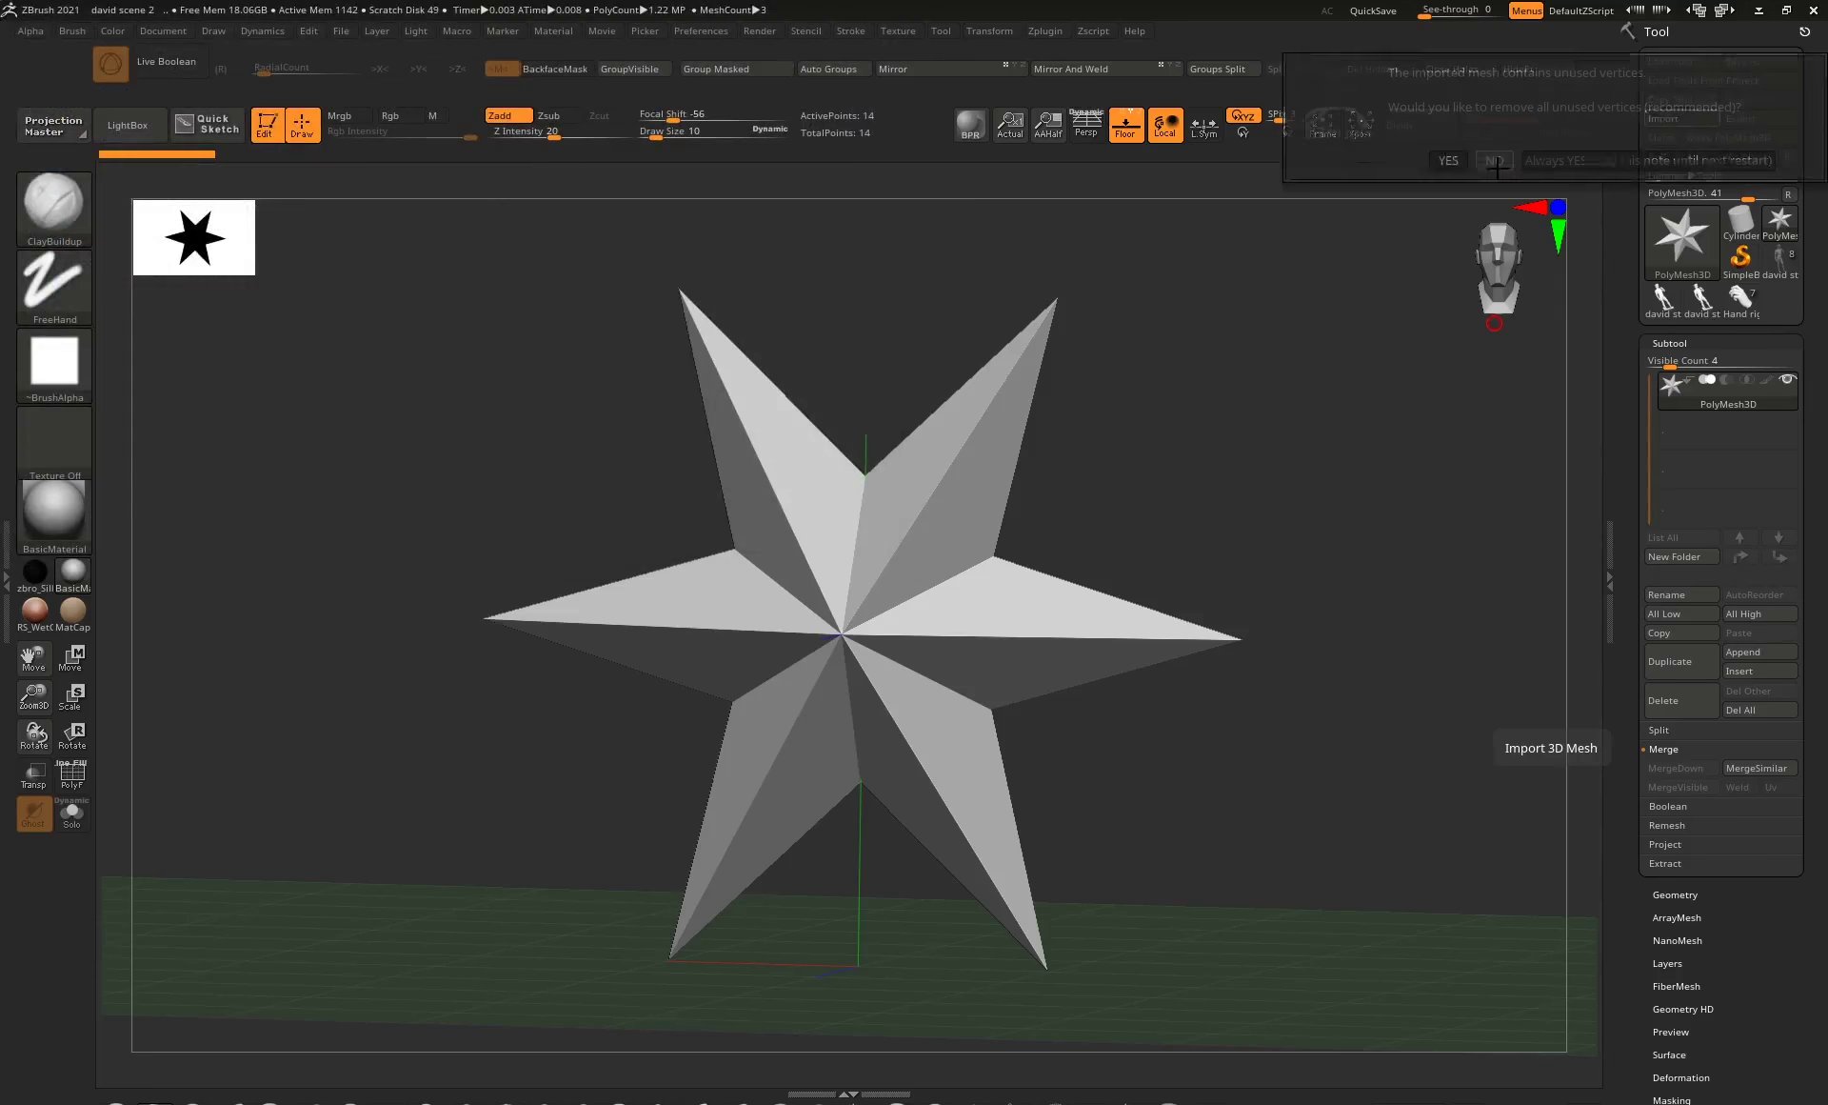
mouse_move(1197, 413)
mouse_down()
mouse_move(1127, 416)
mouse_move(1237, 416)
mouse_move(1191, 432)
mouse_up()
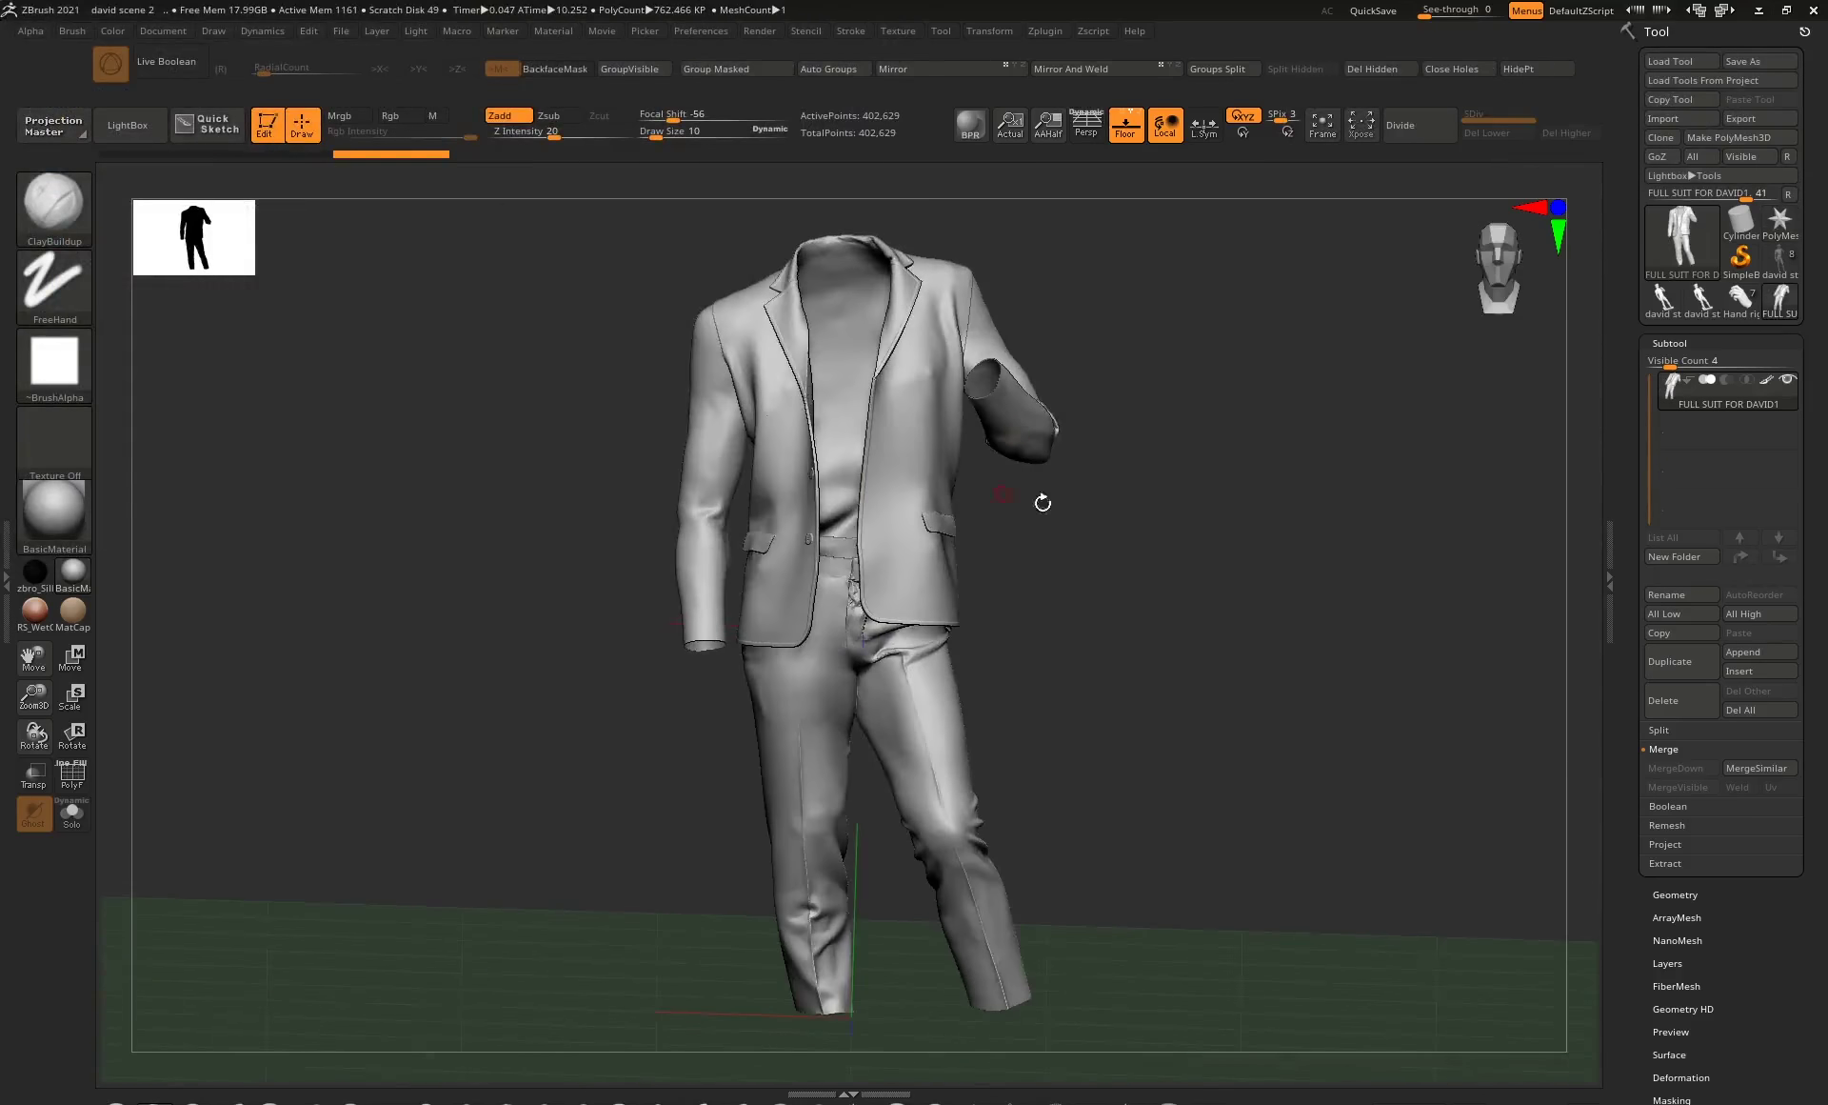
drag(1094, 514, 1329, 448)
Return to the David statue tool and append the FULL SUIT FOR DAVID mesh as a subtool.
click(1778, 267)
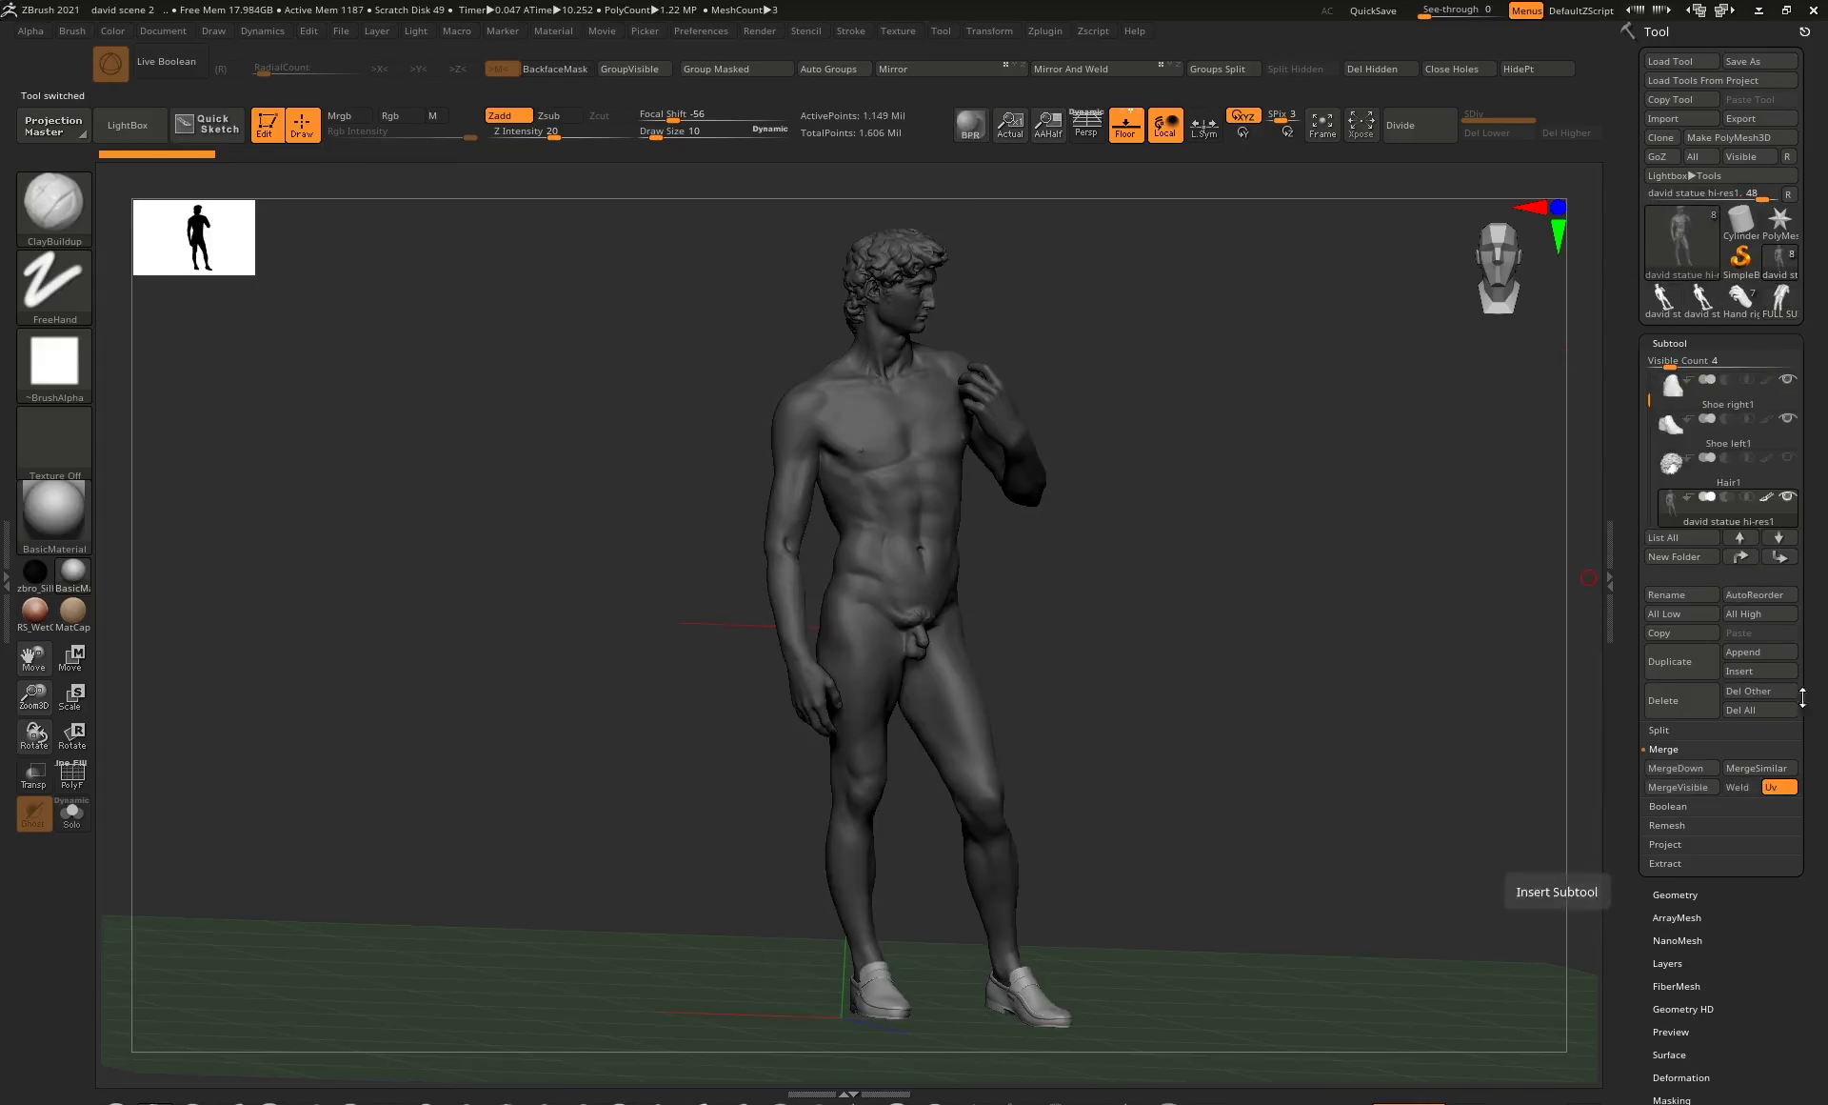
click(1760, 657)
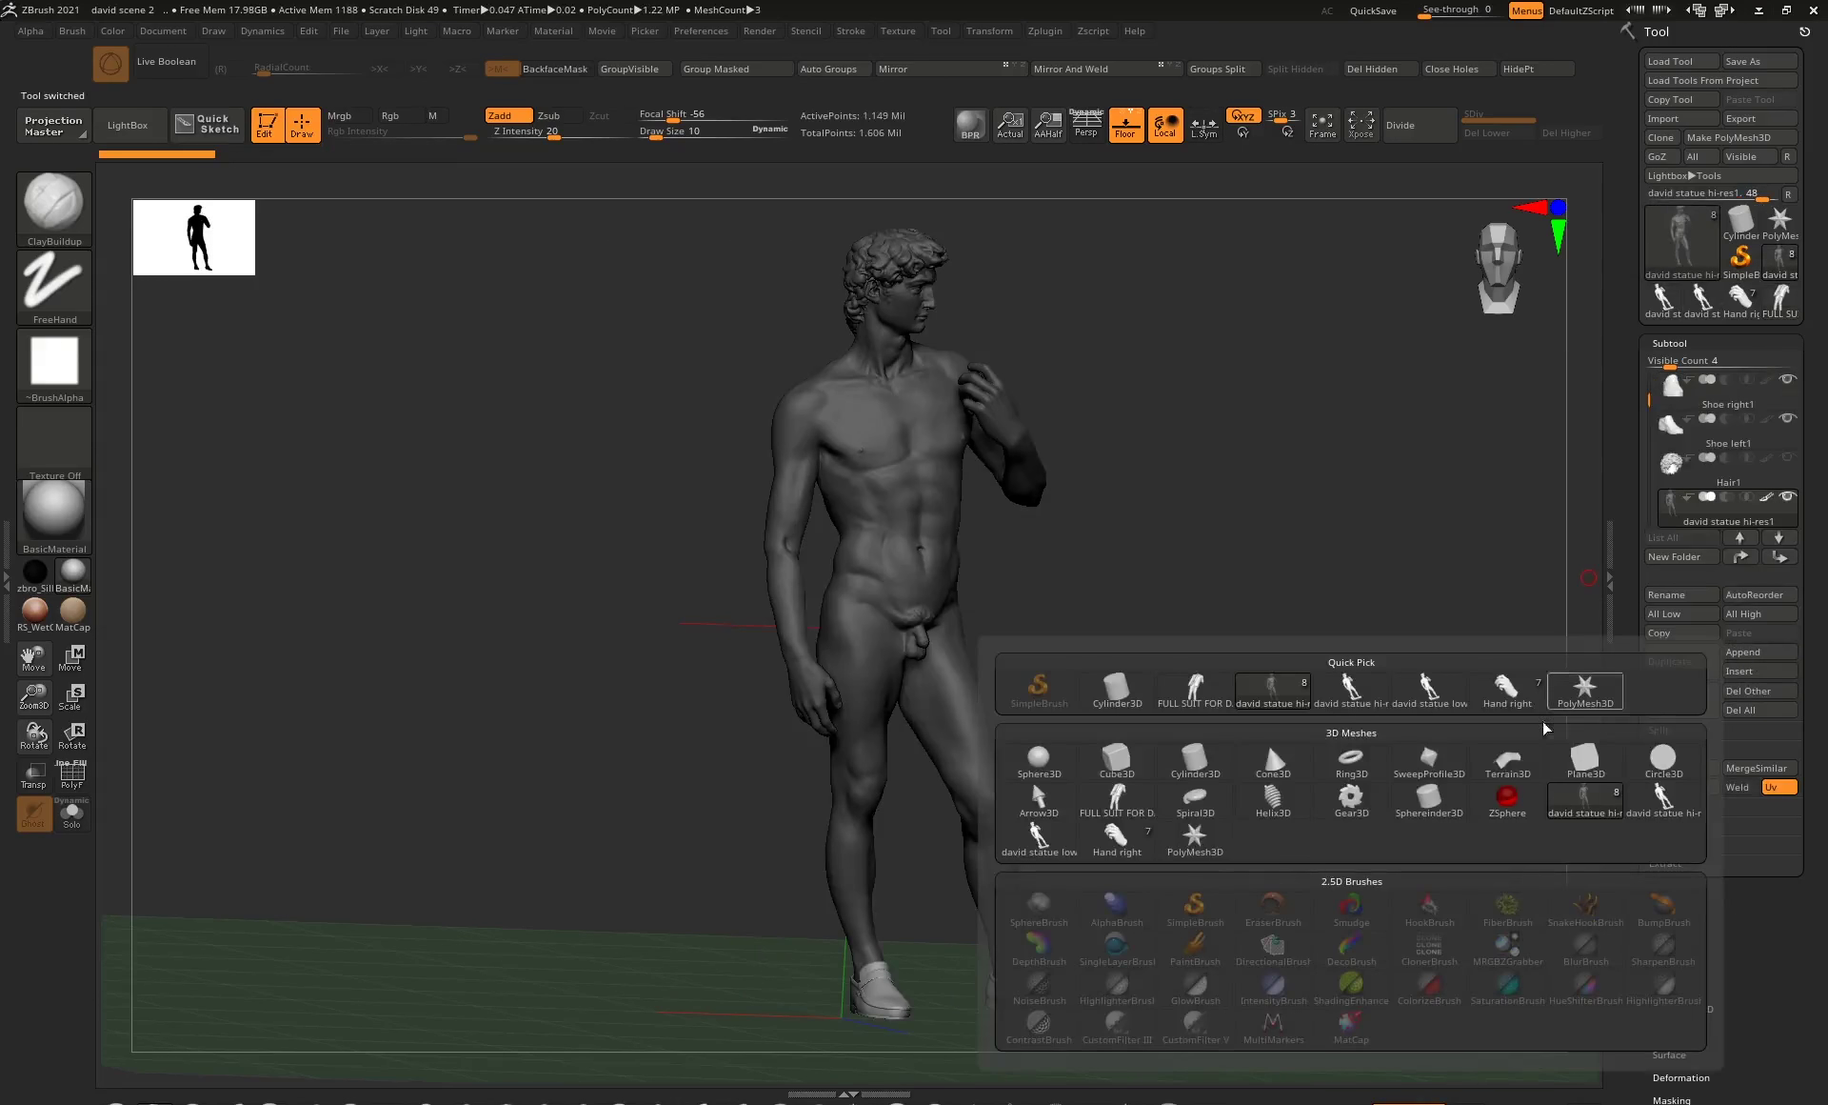
click(1122, 805)
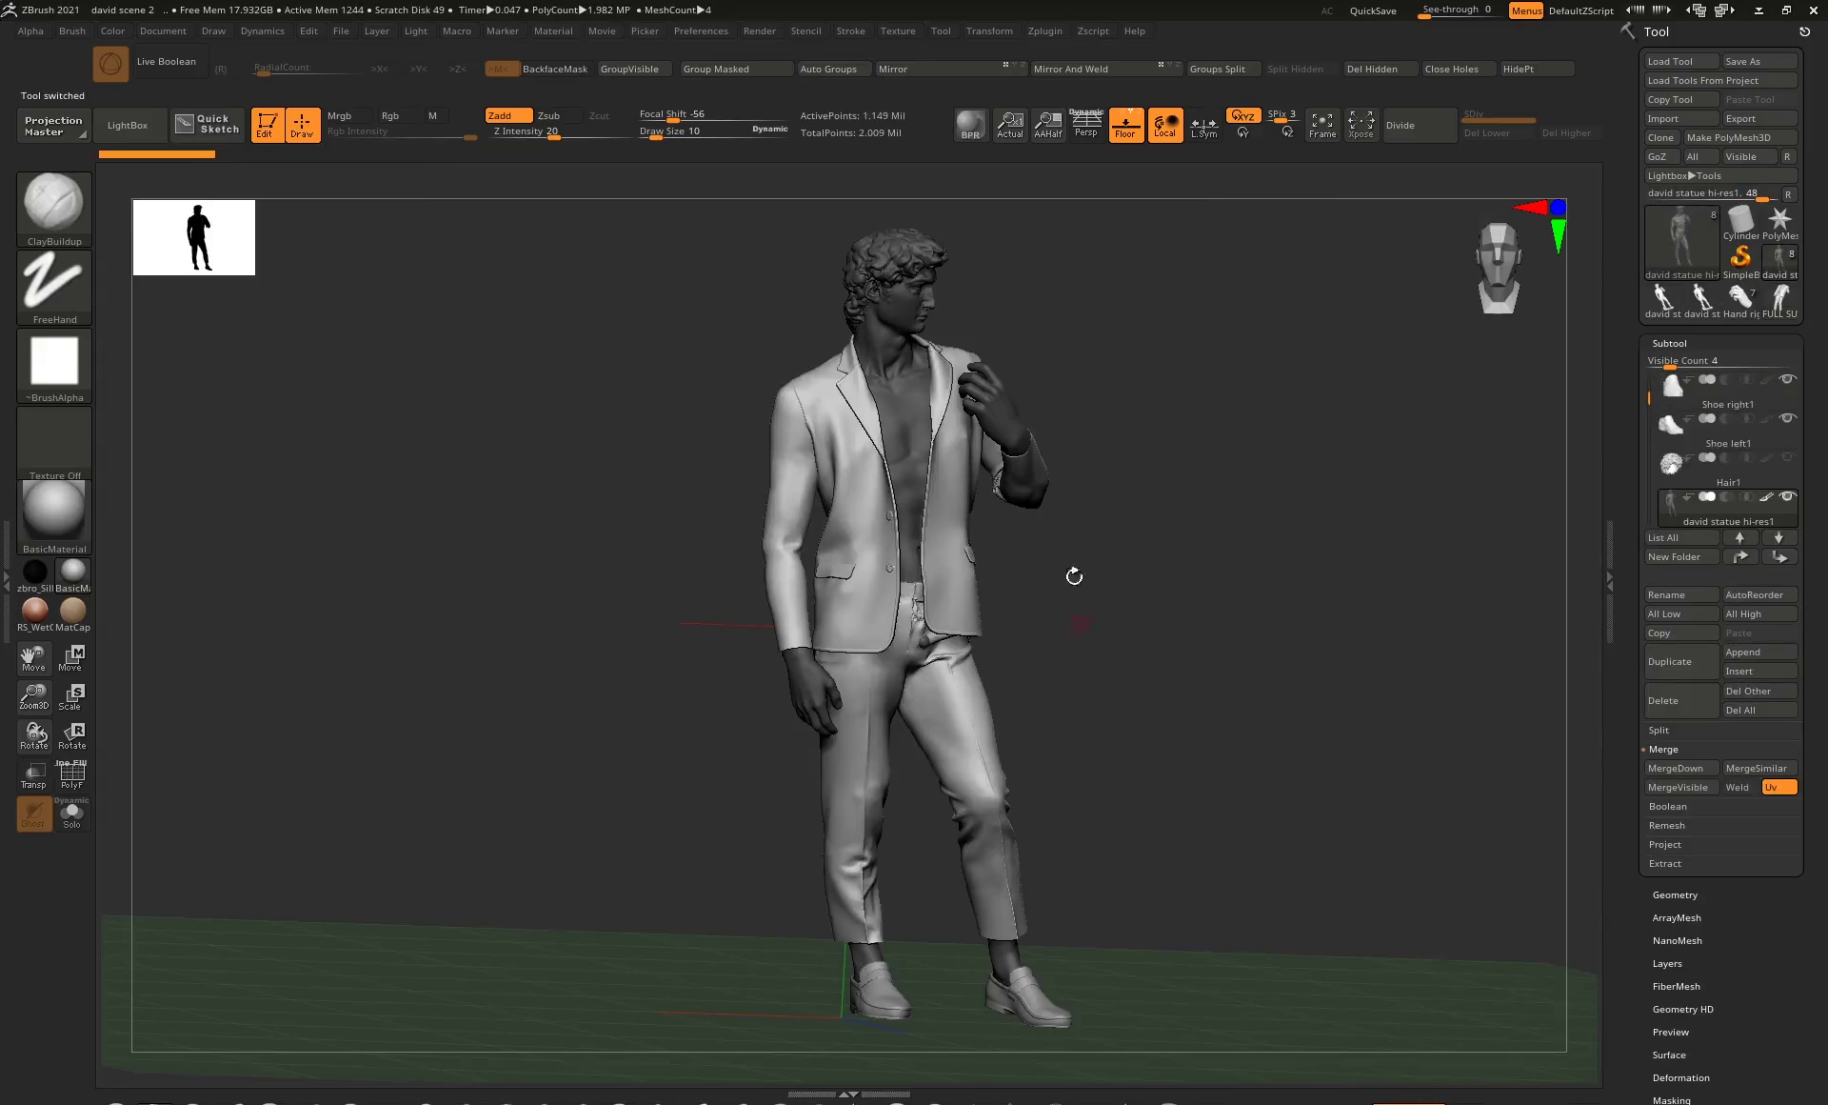
drag(1098, 548, 1044, 483)
drag(1065, 404, 1090, 398)
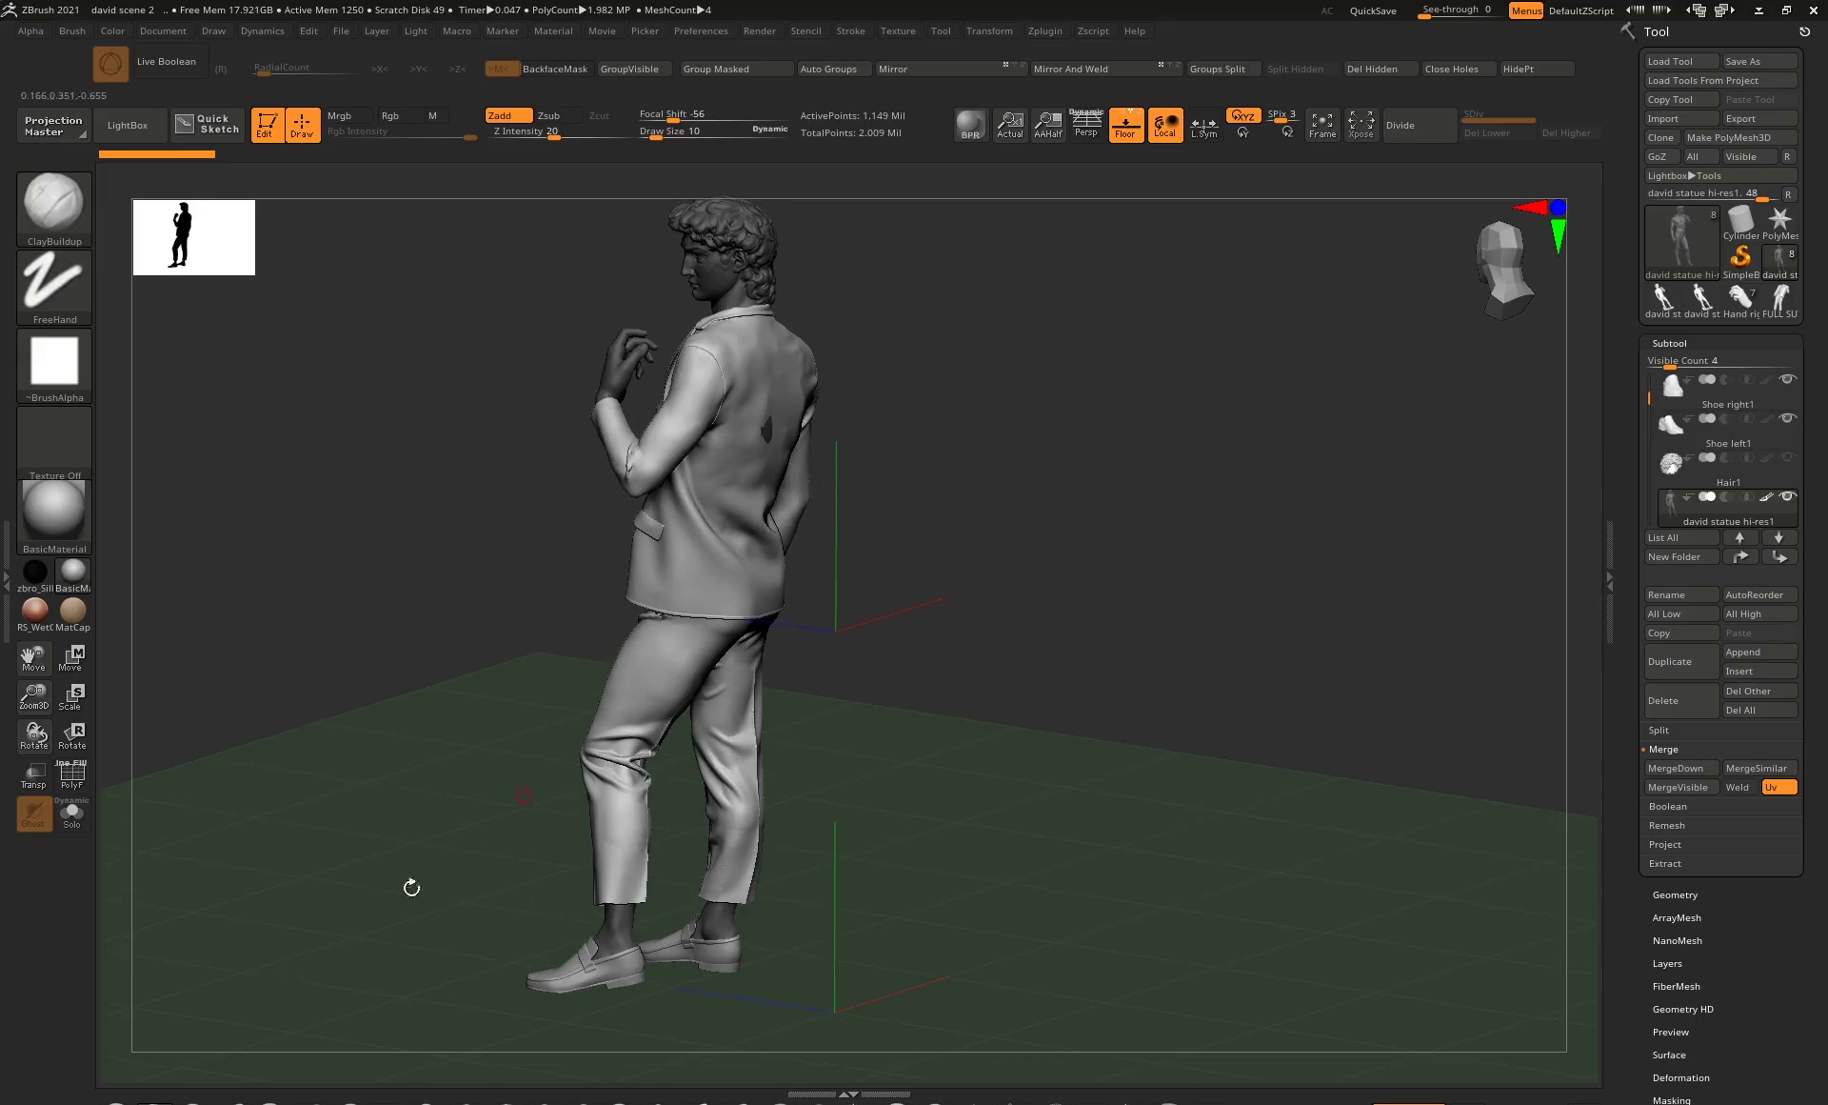
Make the suit the active subtool and cover the body poking through the jacket's back using the Move brush at draw size 70.
click(234, 1097)
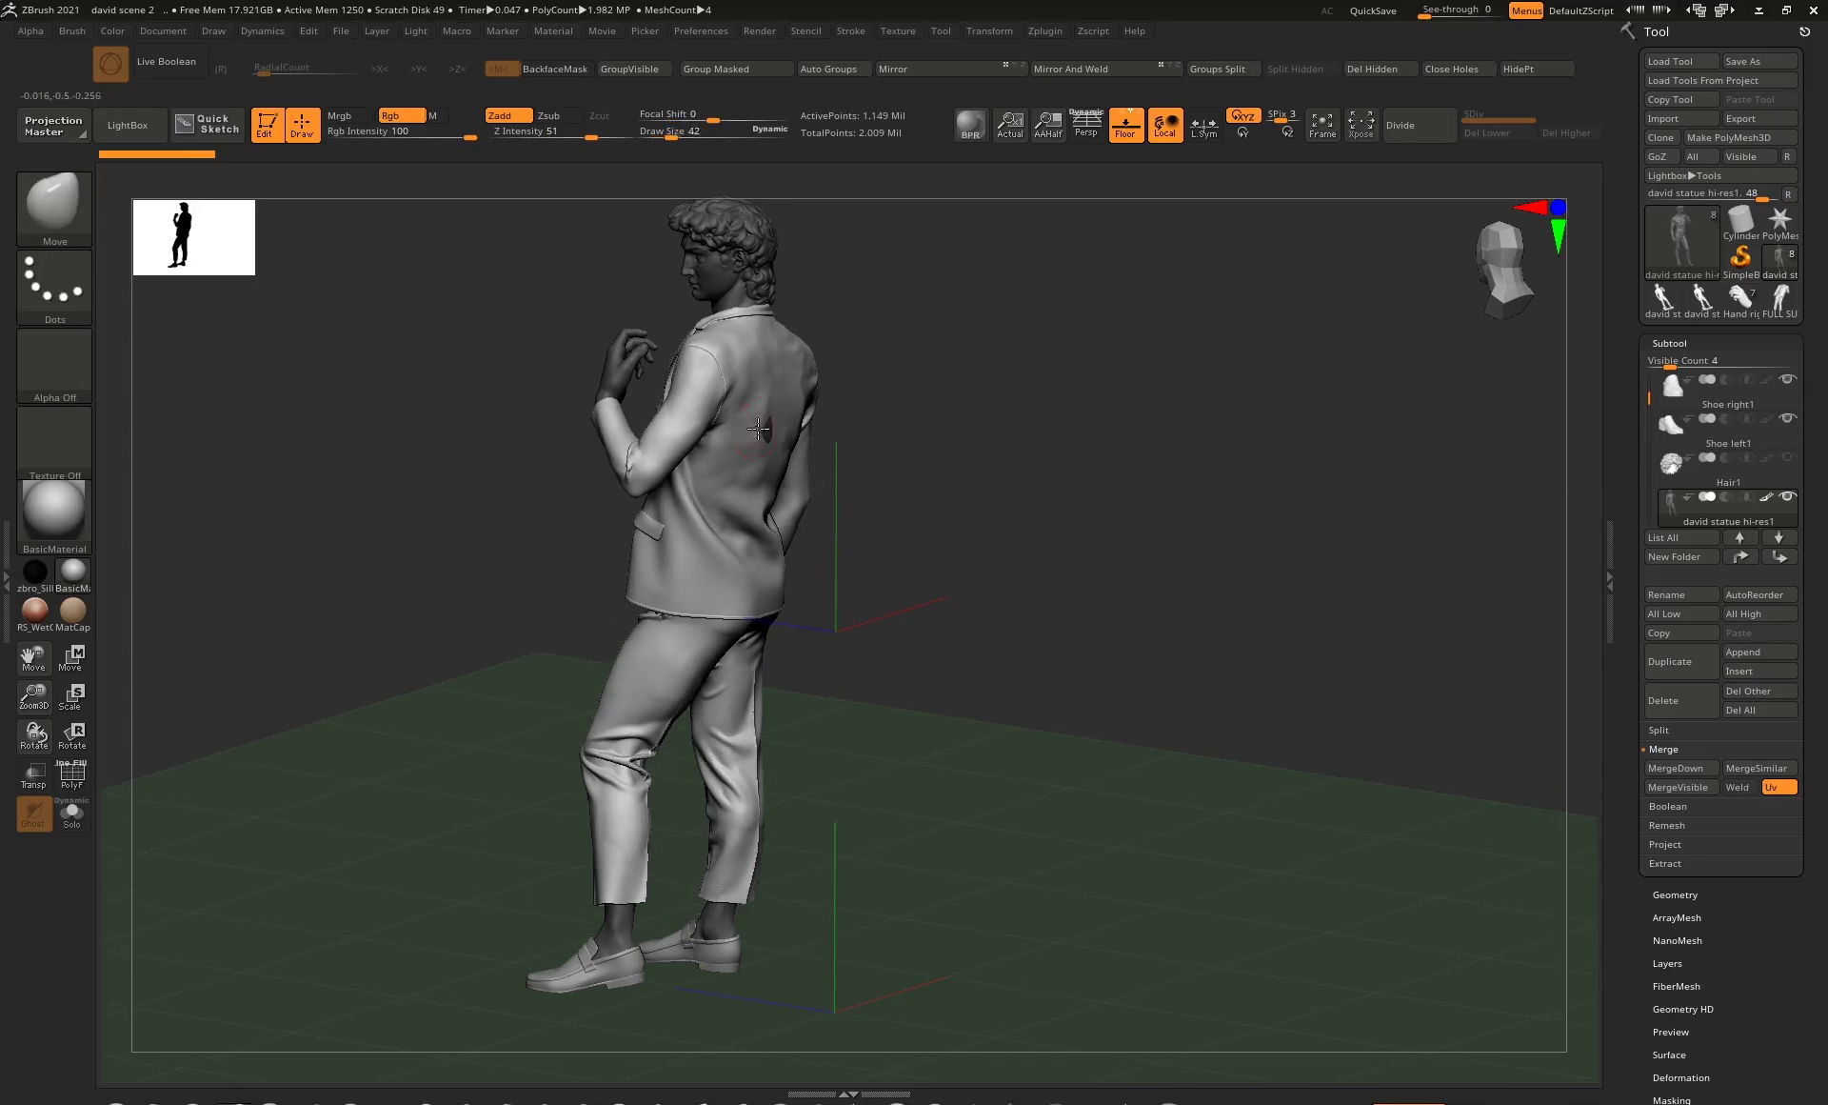
drag(759, 435, 759, 428)
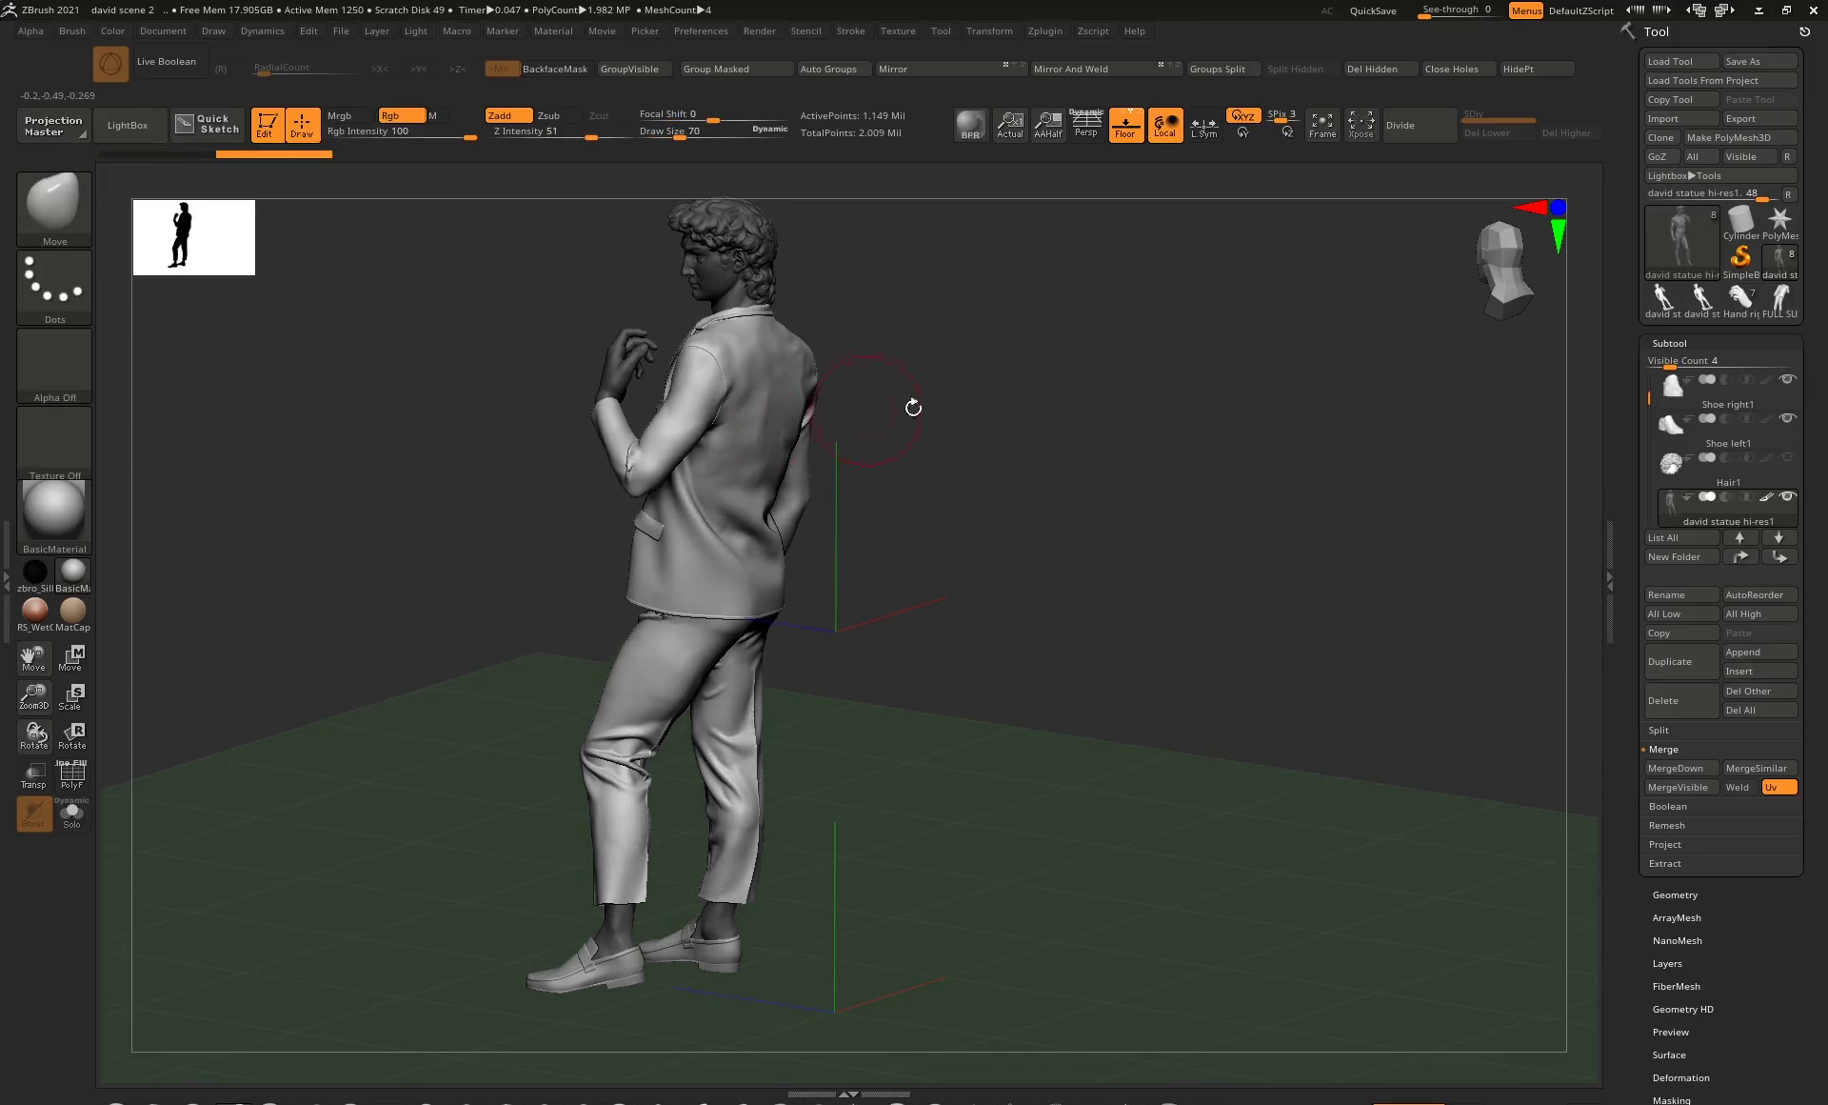
key(ctrl+z)
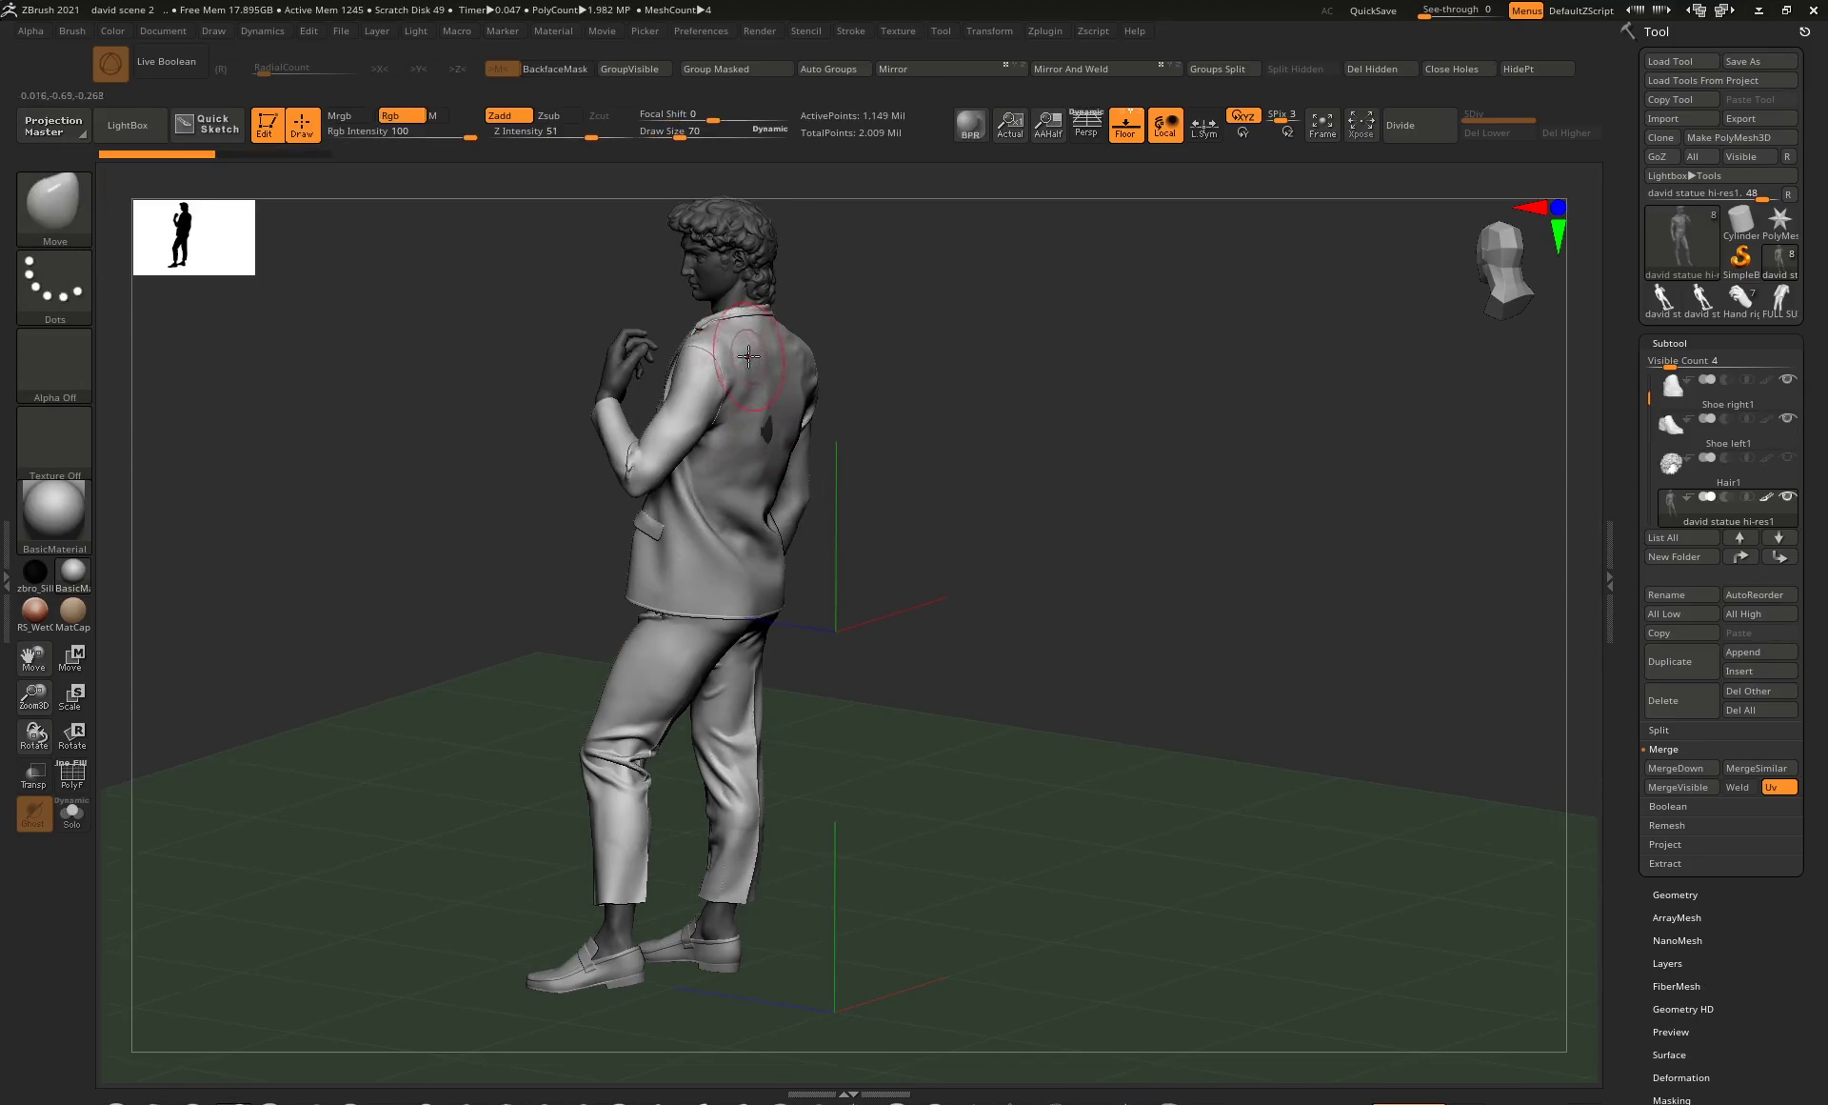
alt+click(748, 361)
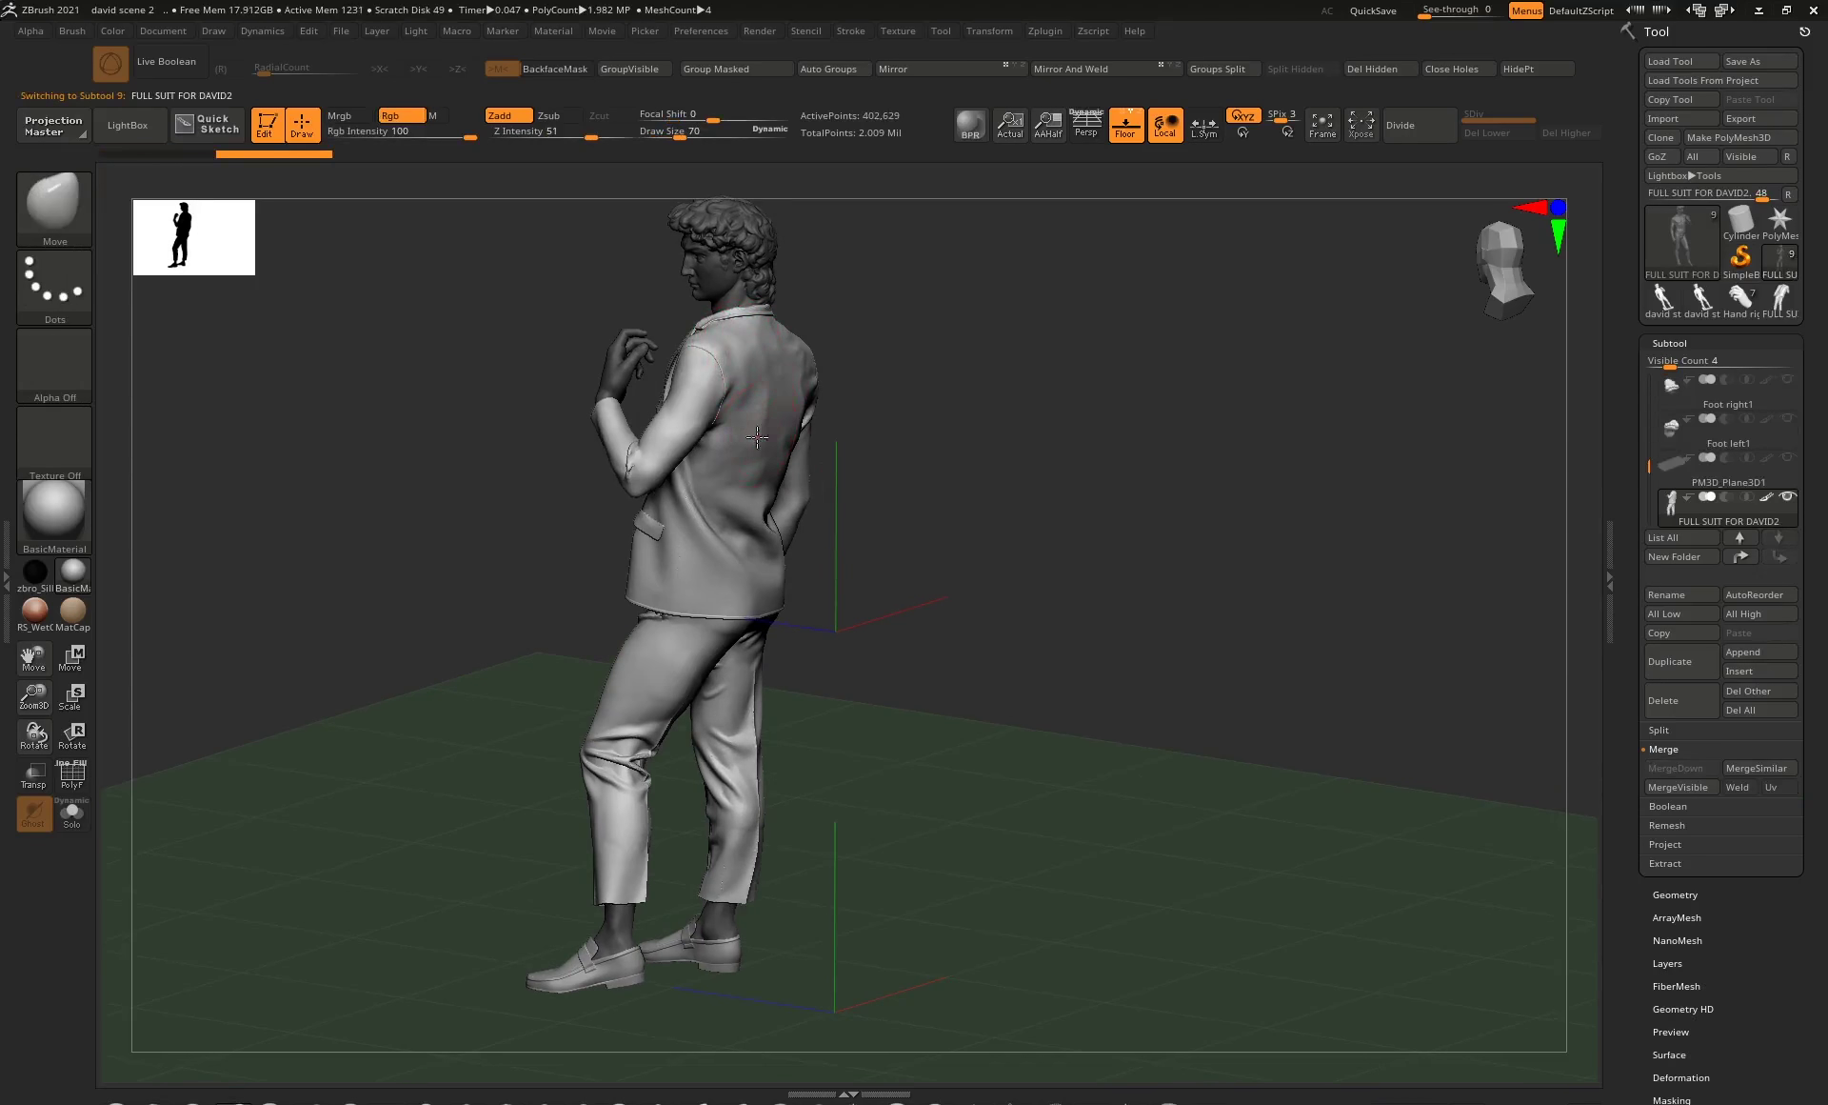
drag(934, 405, 832, 409)
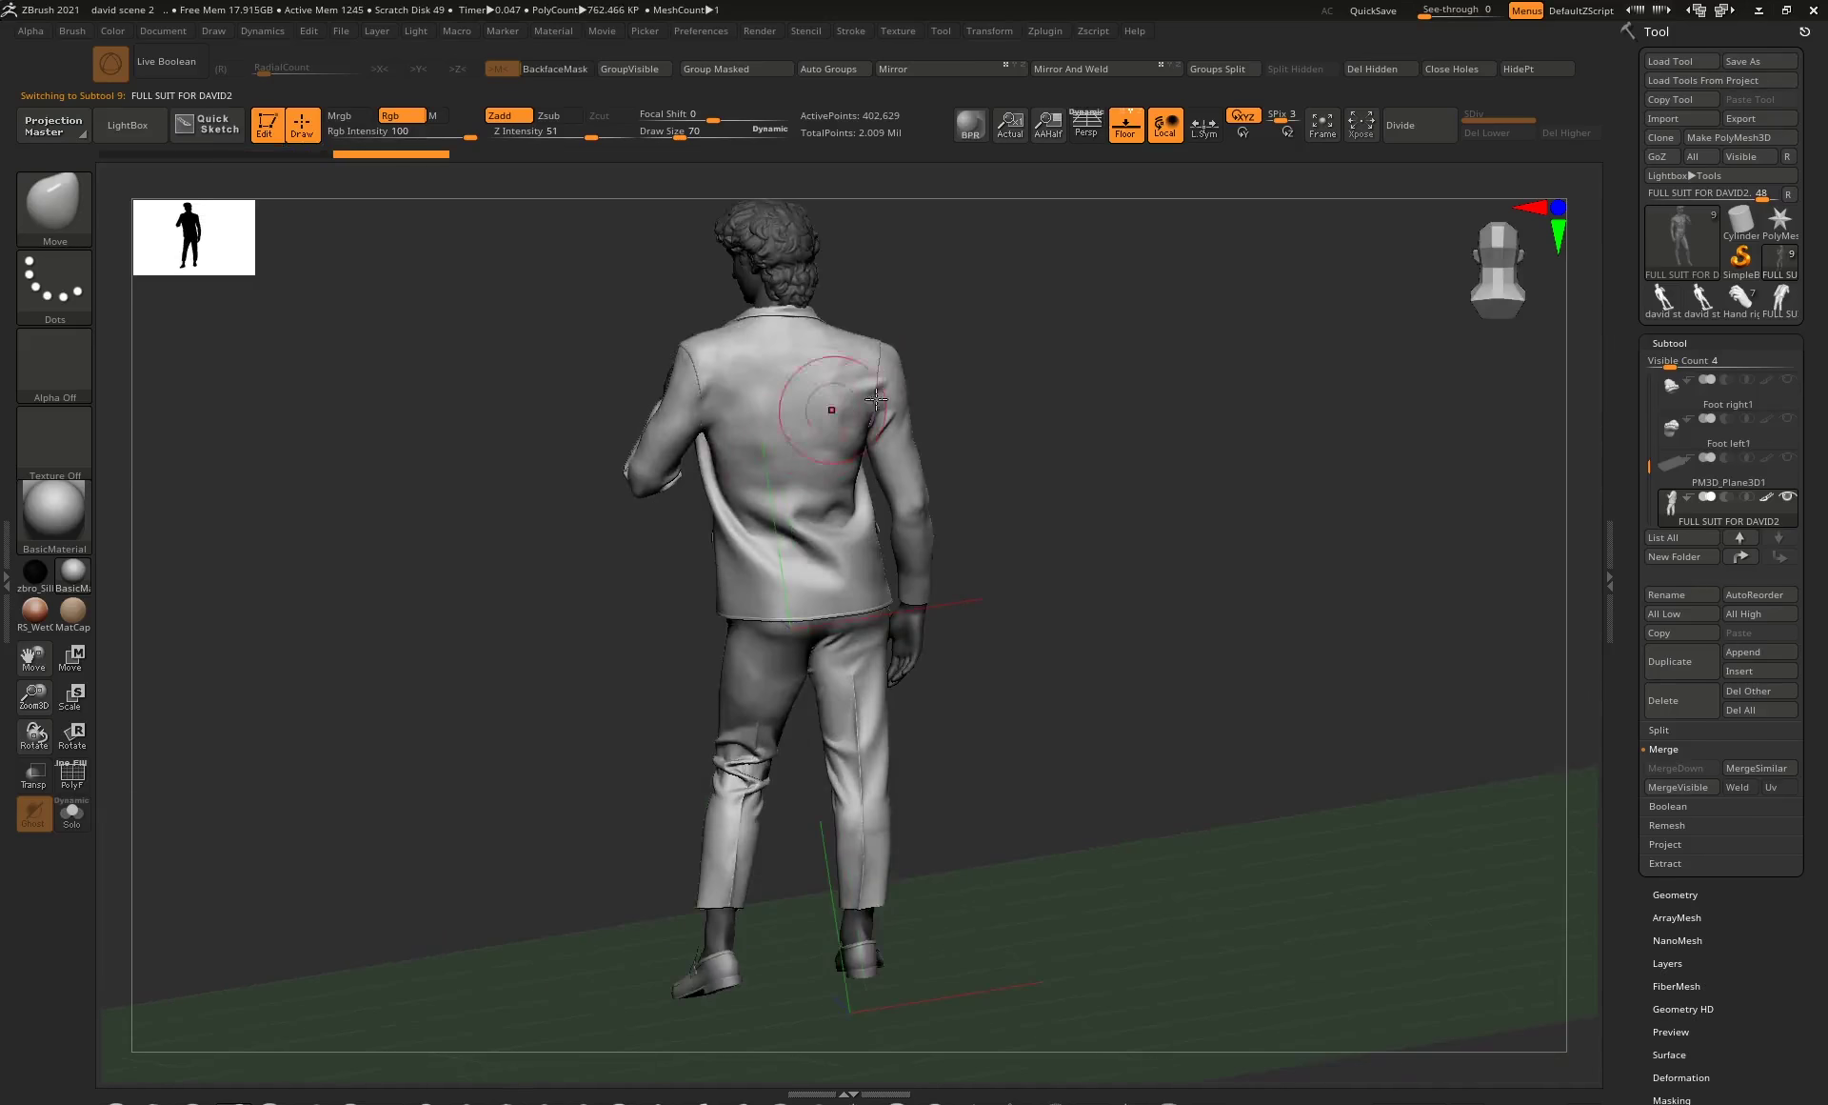
drag(1042, 385, 1142, 410)
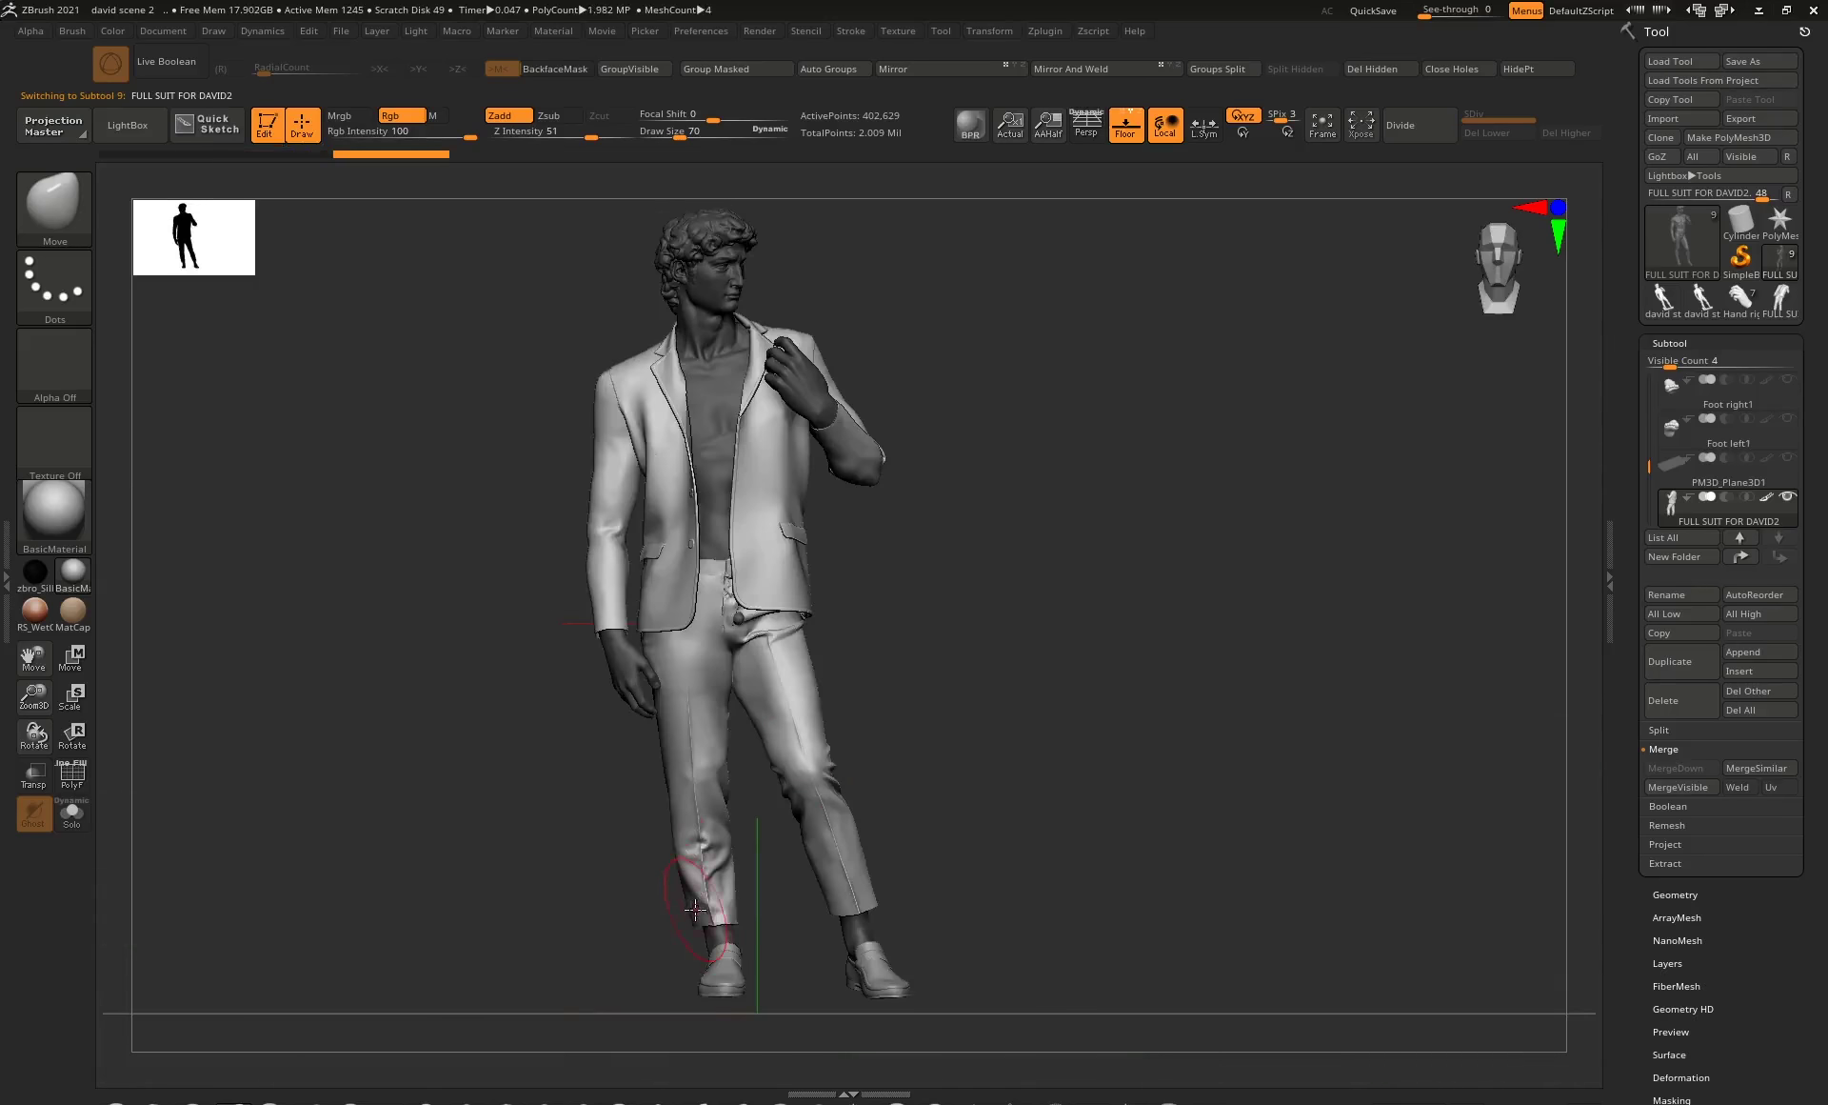
Try reshaping the trouser leg above the statue's right ankle with the Move brush, and undo the change.
drag(692, 893, 704, 873)
key(bracketright)
key(ctrl+z)
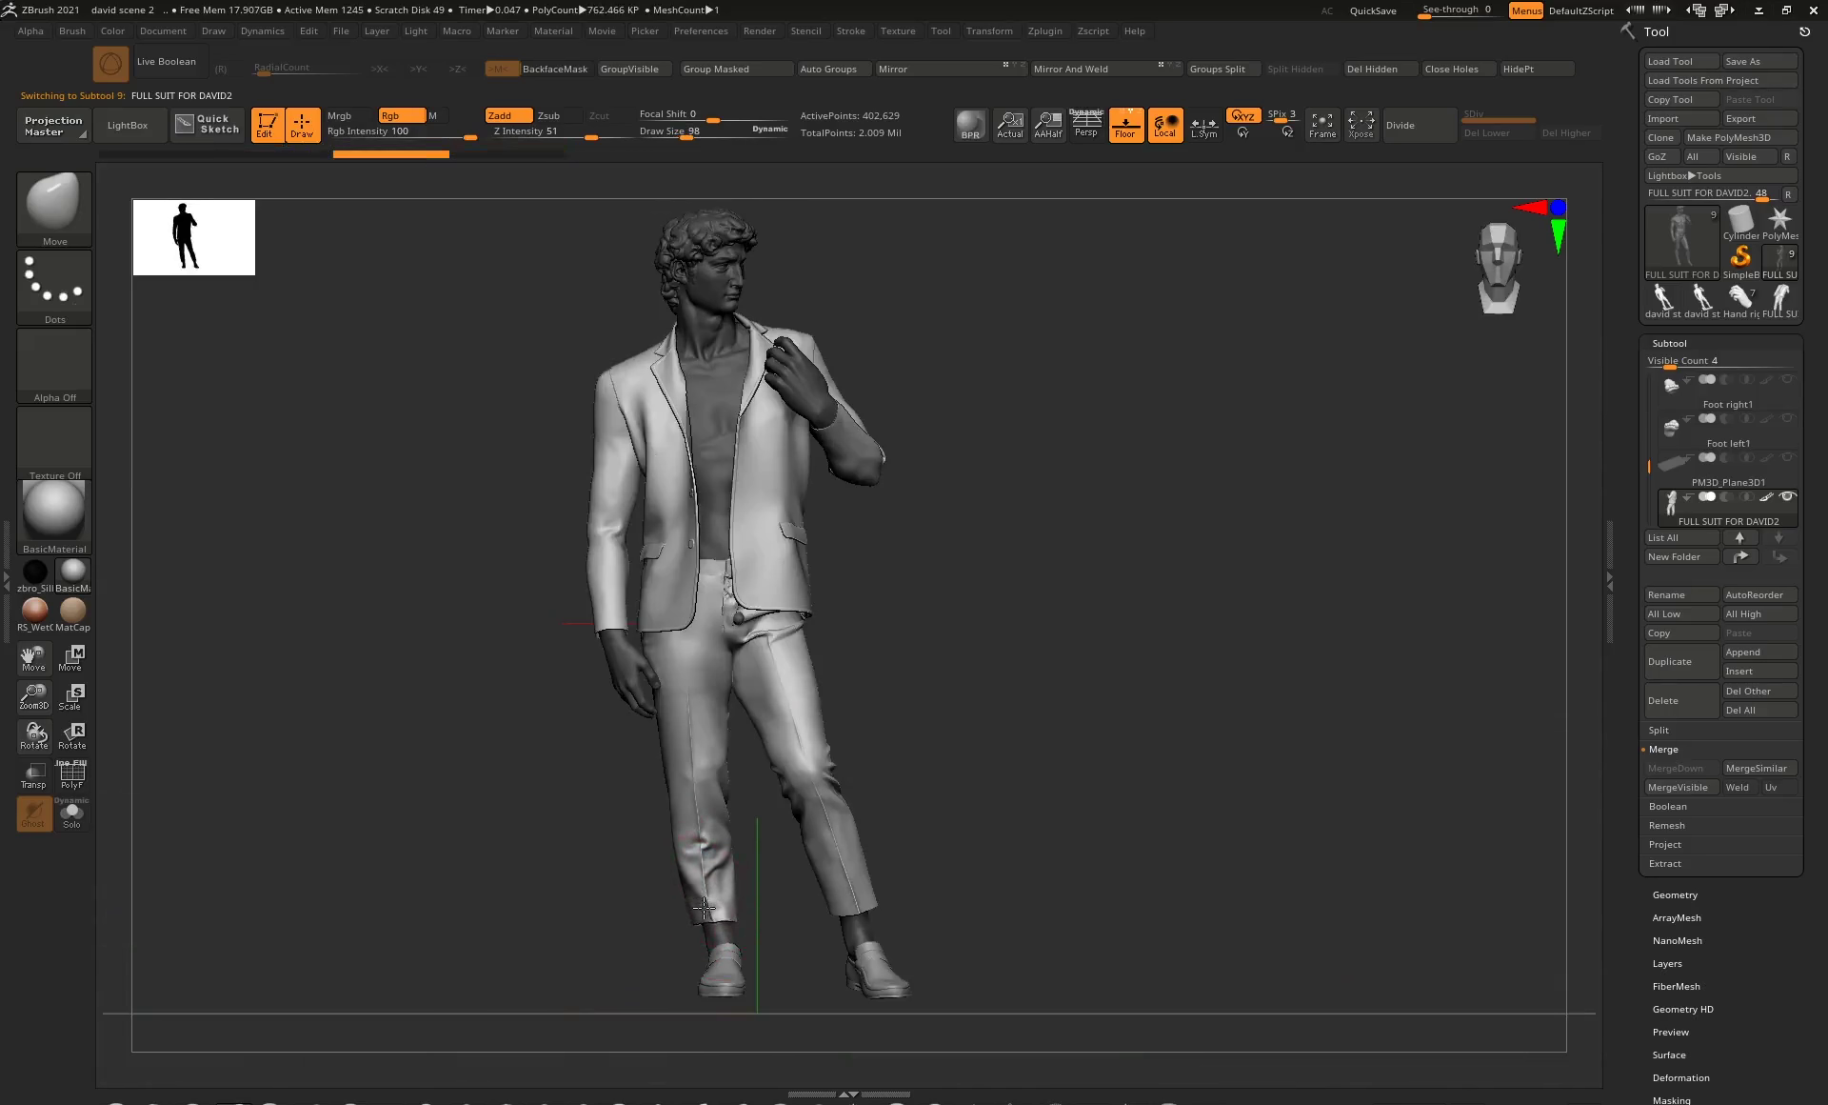
key(ctrl+z)
Nudge the trousers' crotch and lower left leg into shape with the Move brush at draw sizes between 50 and 66.
drag(962, 587, 1048, 592)
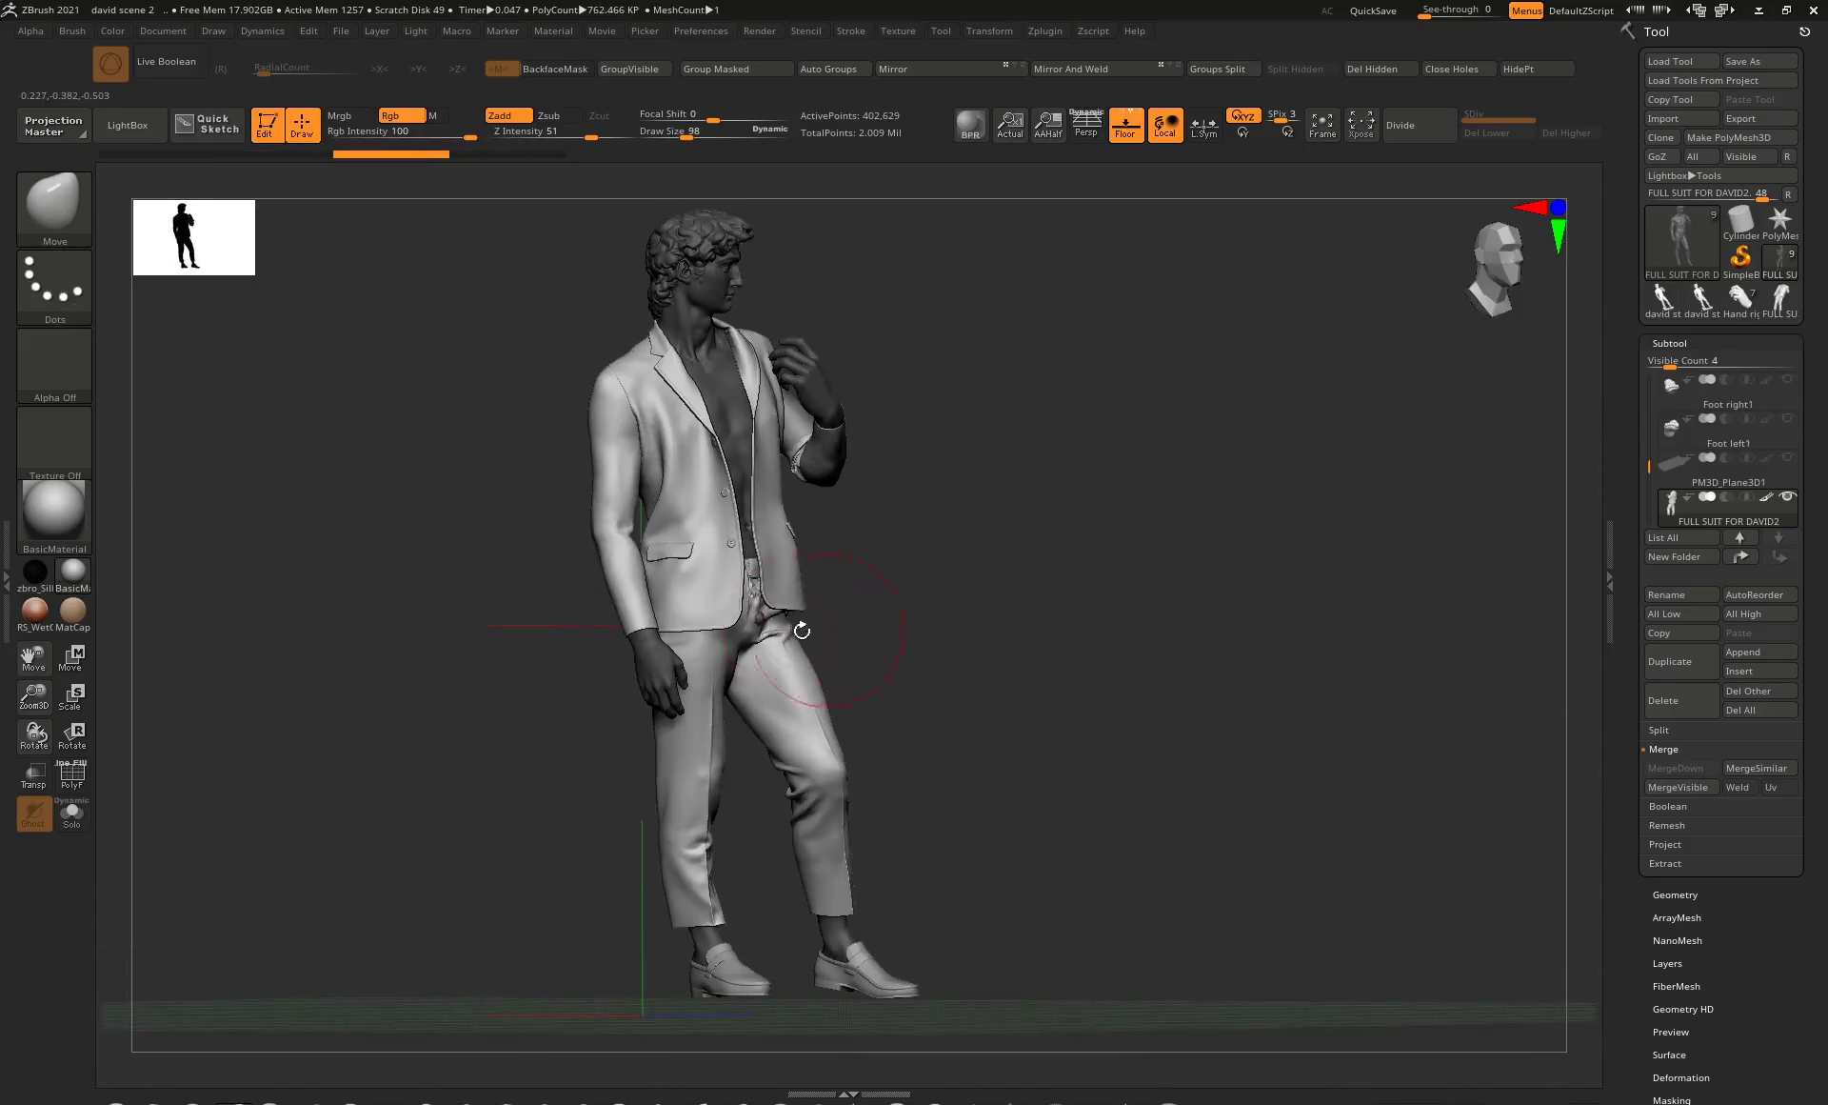
key(bracketleft)
key(bracketleft)
key([)
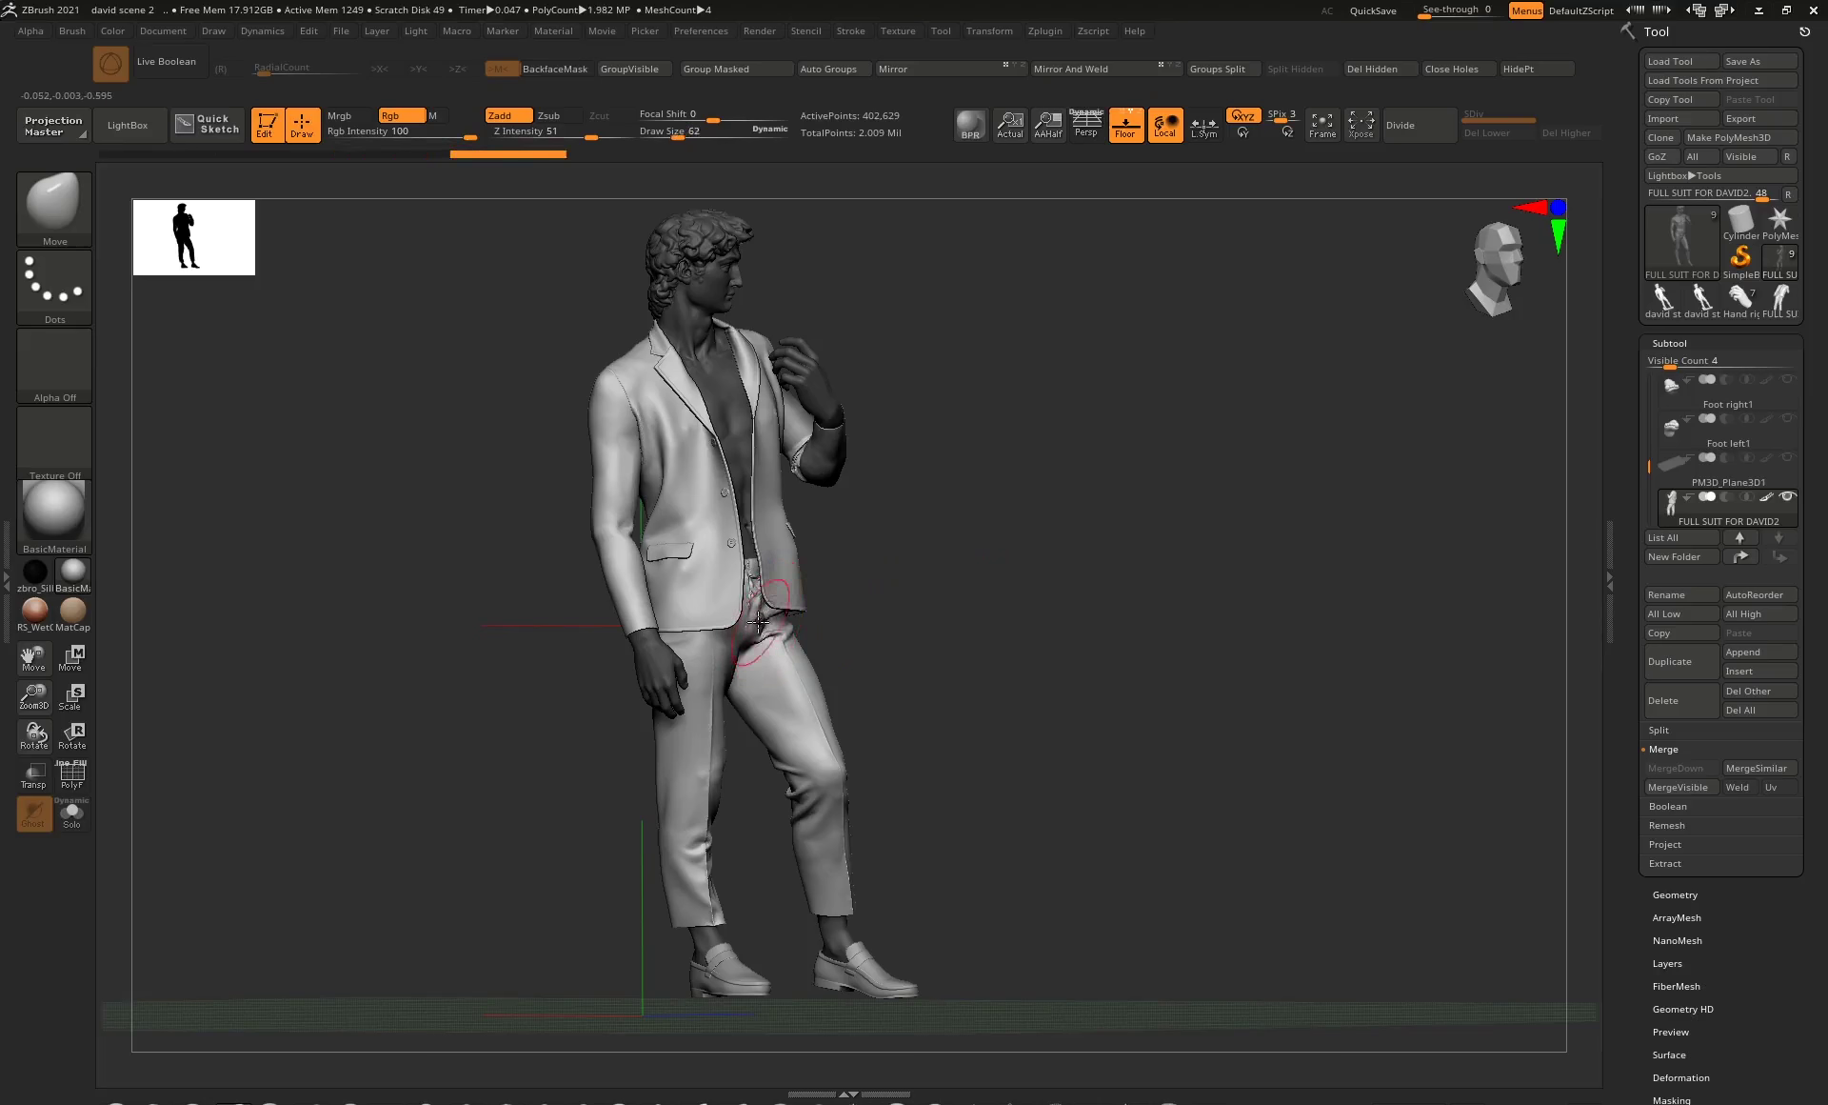
drag(1000, 523, 1004, 495)
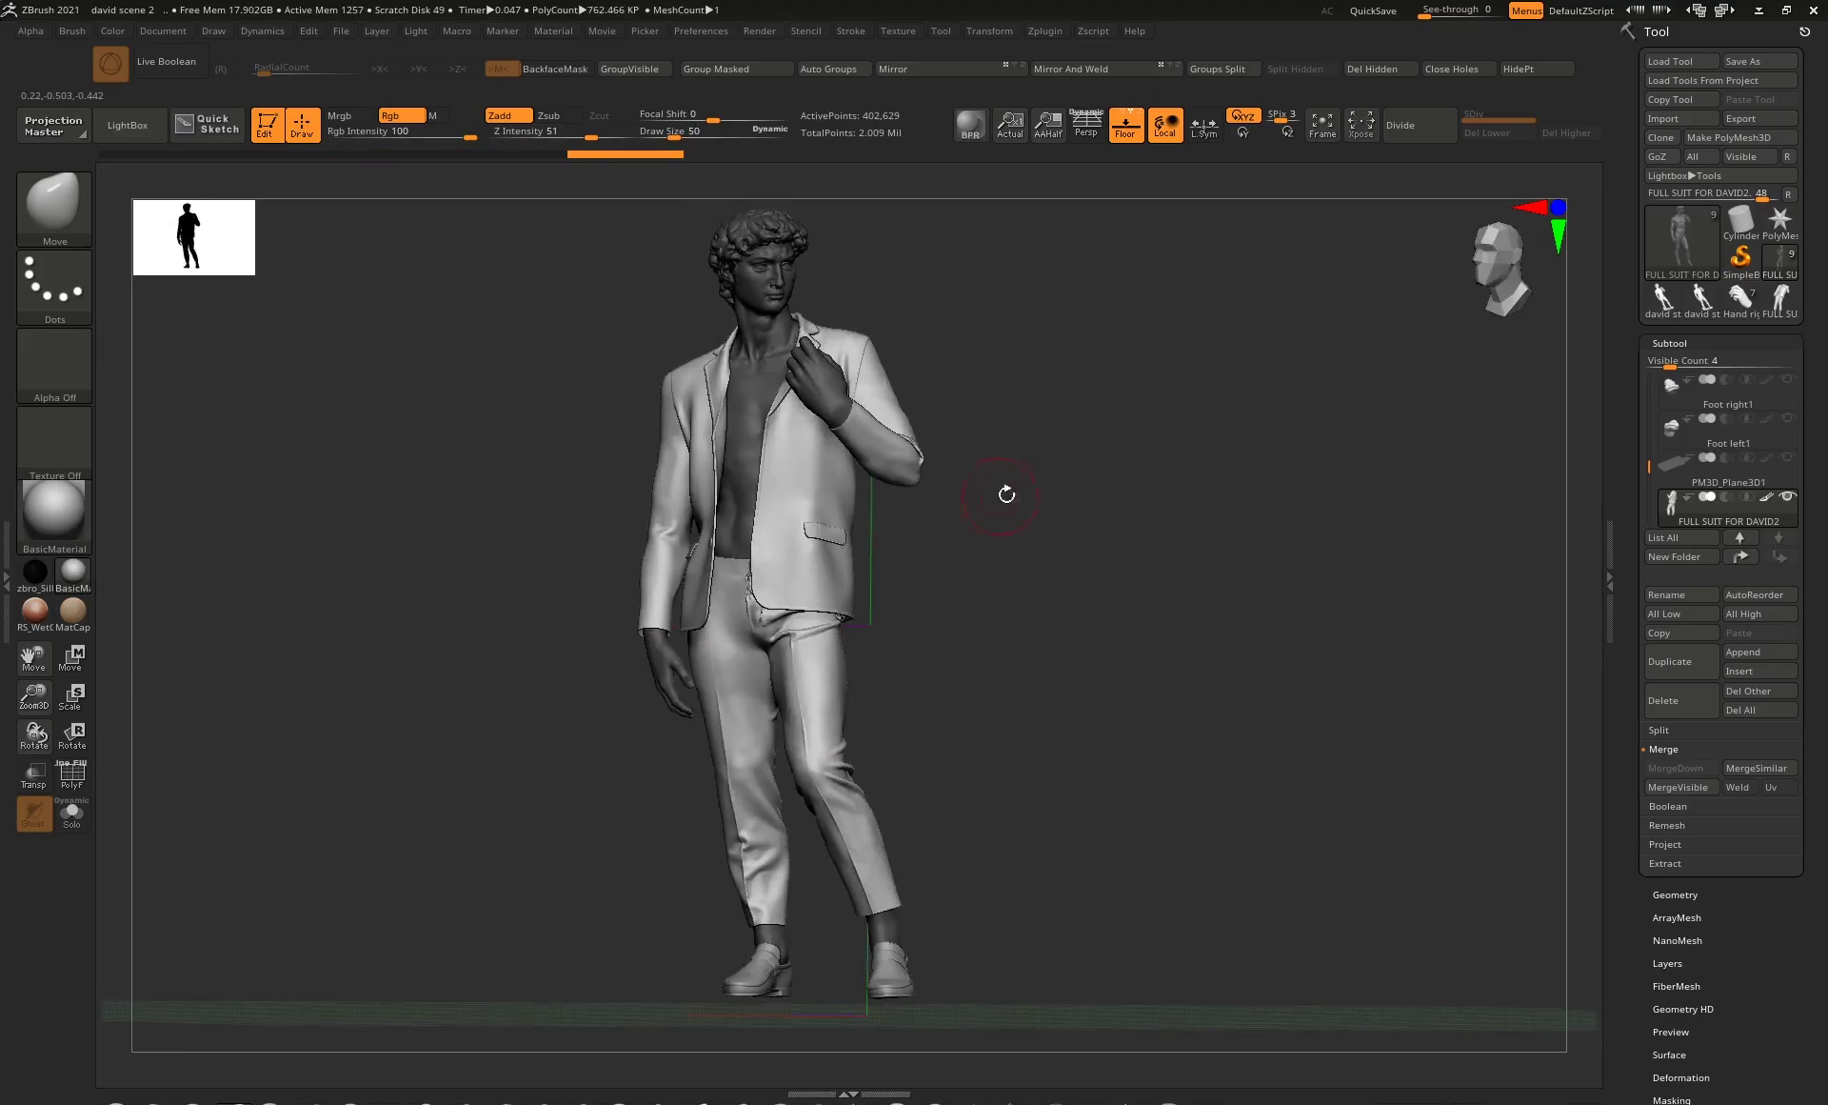
alt+drag(1002, 563, 1012, 550)
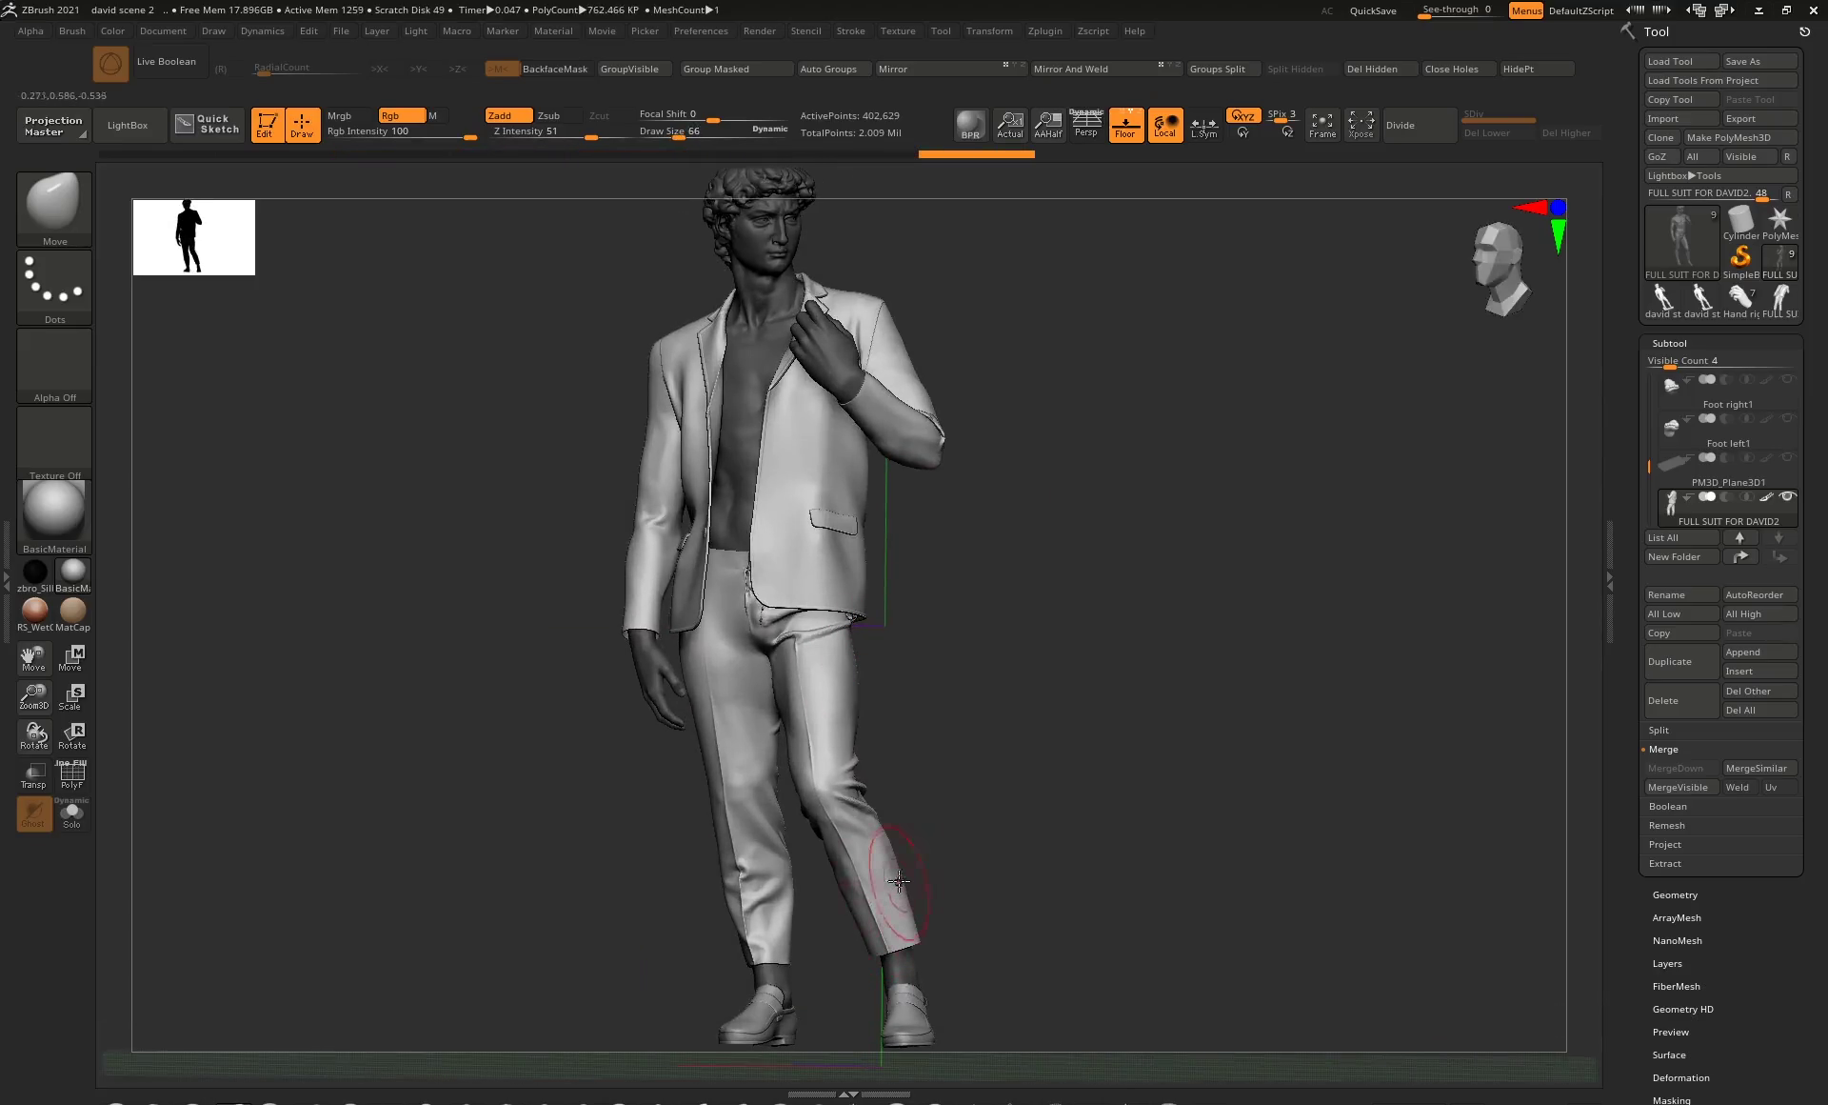
drag(992, 739, 972, 789)
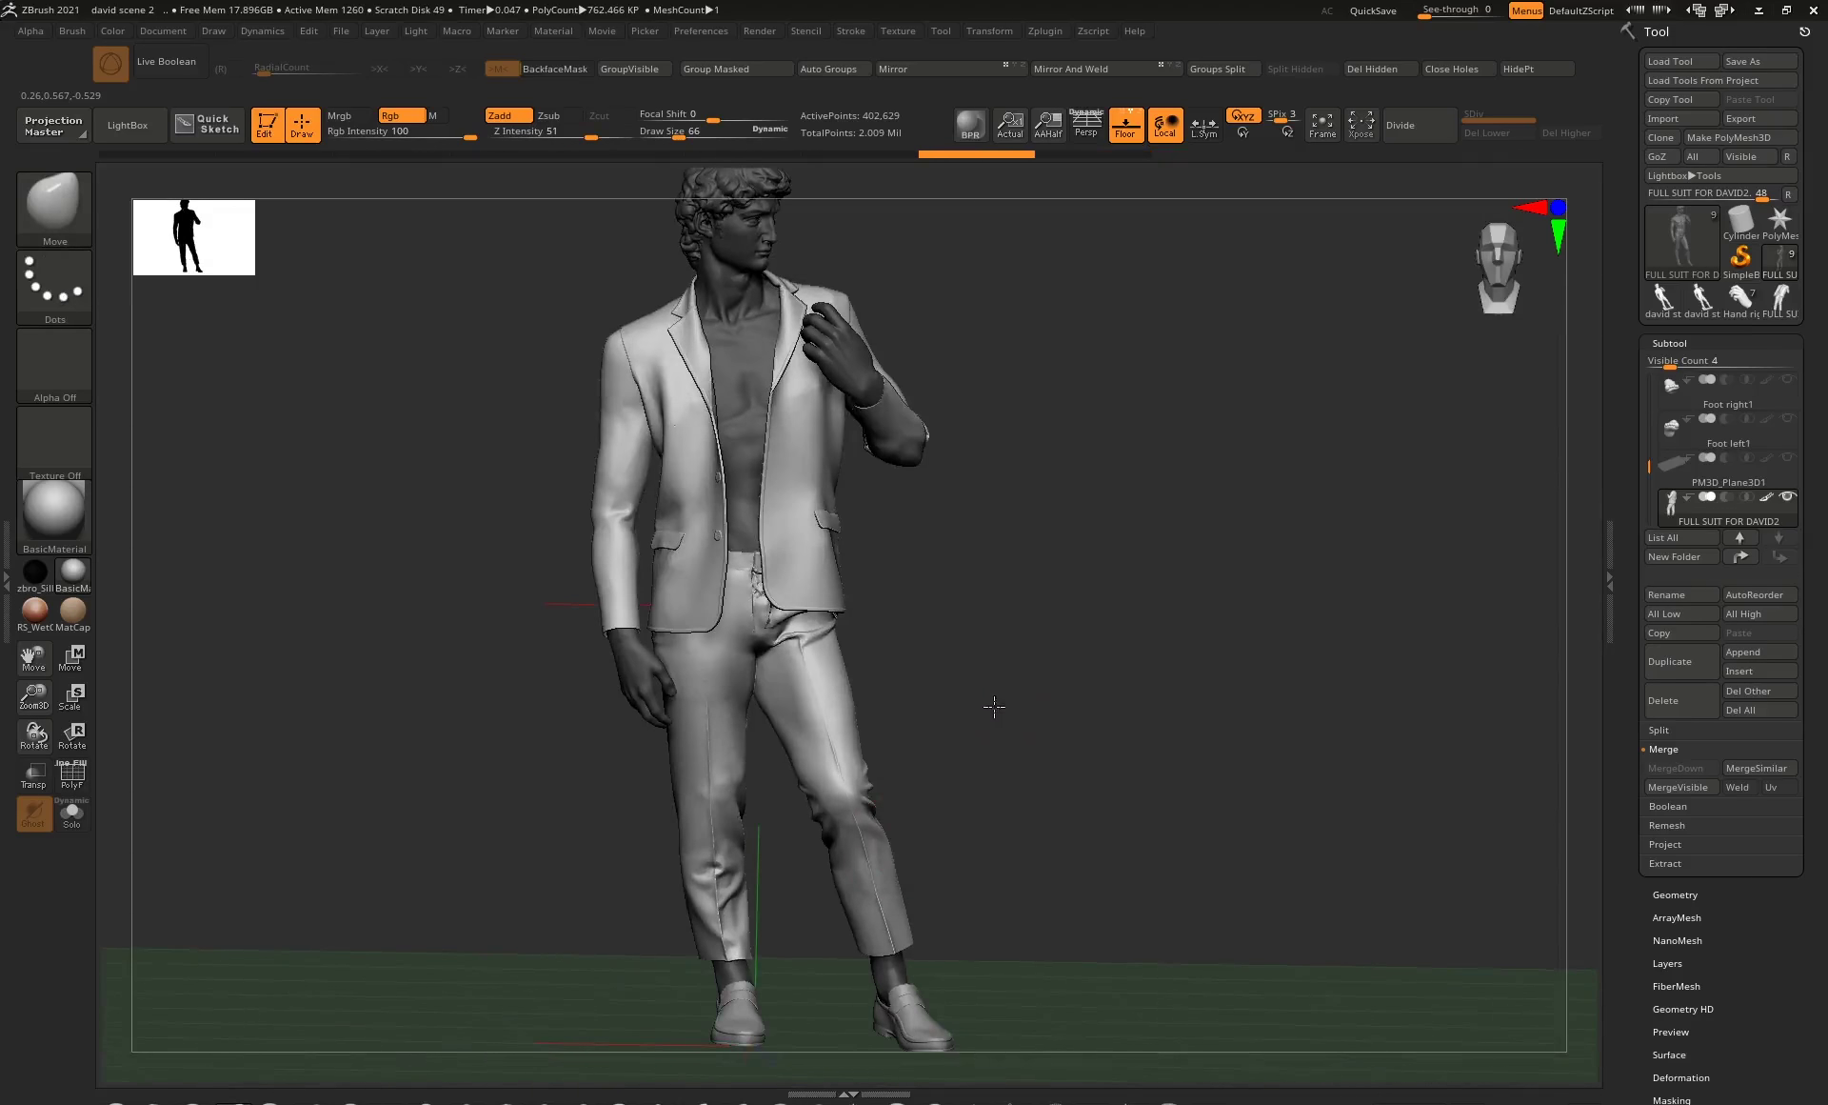
Examine how the suit fits the statue from the front and the sides.
mouse_move(1000, 703)
alt+mouse_down()
mouse_move(996, 624)
mouse_move(926, 587)
mouse_move(939, 552)
mouse_move(1038, 562)
mouse_move(1000, 577)
mouse_move(976, 482)
mouse_move(1029, 493)
mouse_move(1002, 463)
alt+mouse_up()
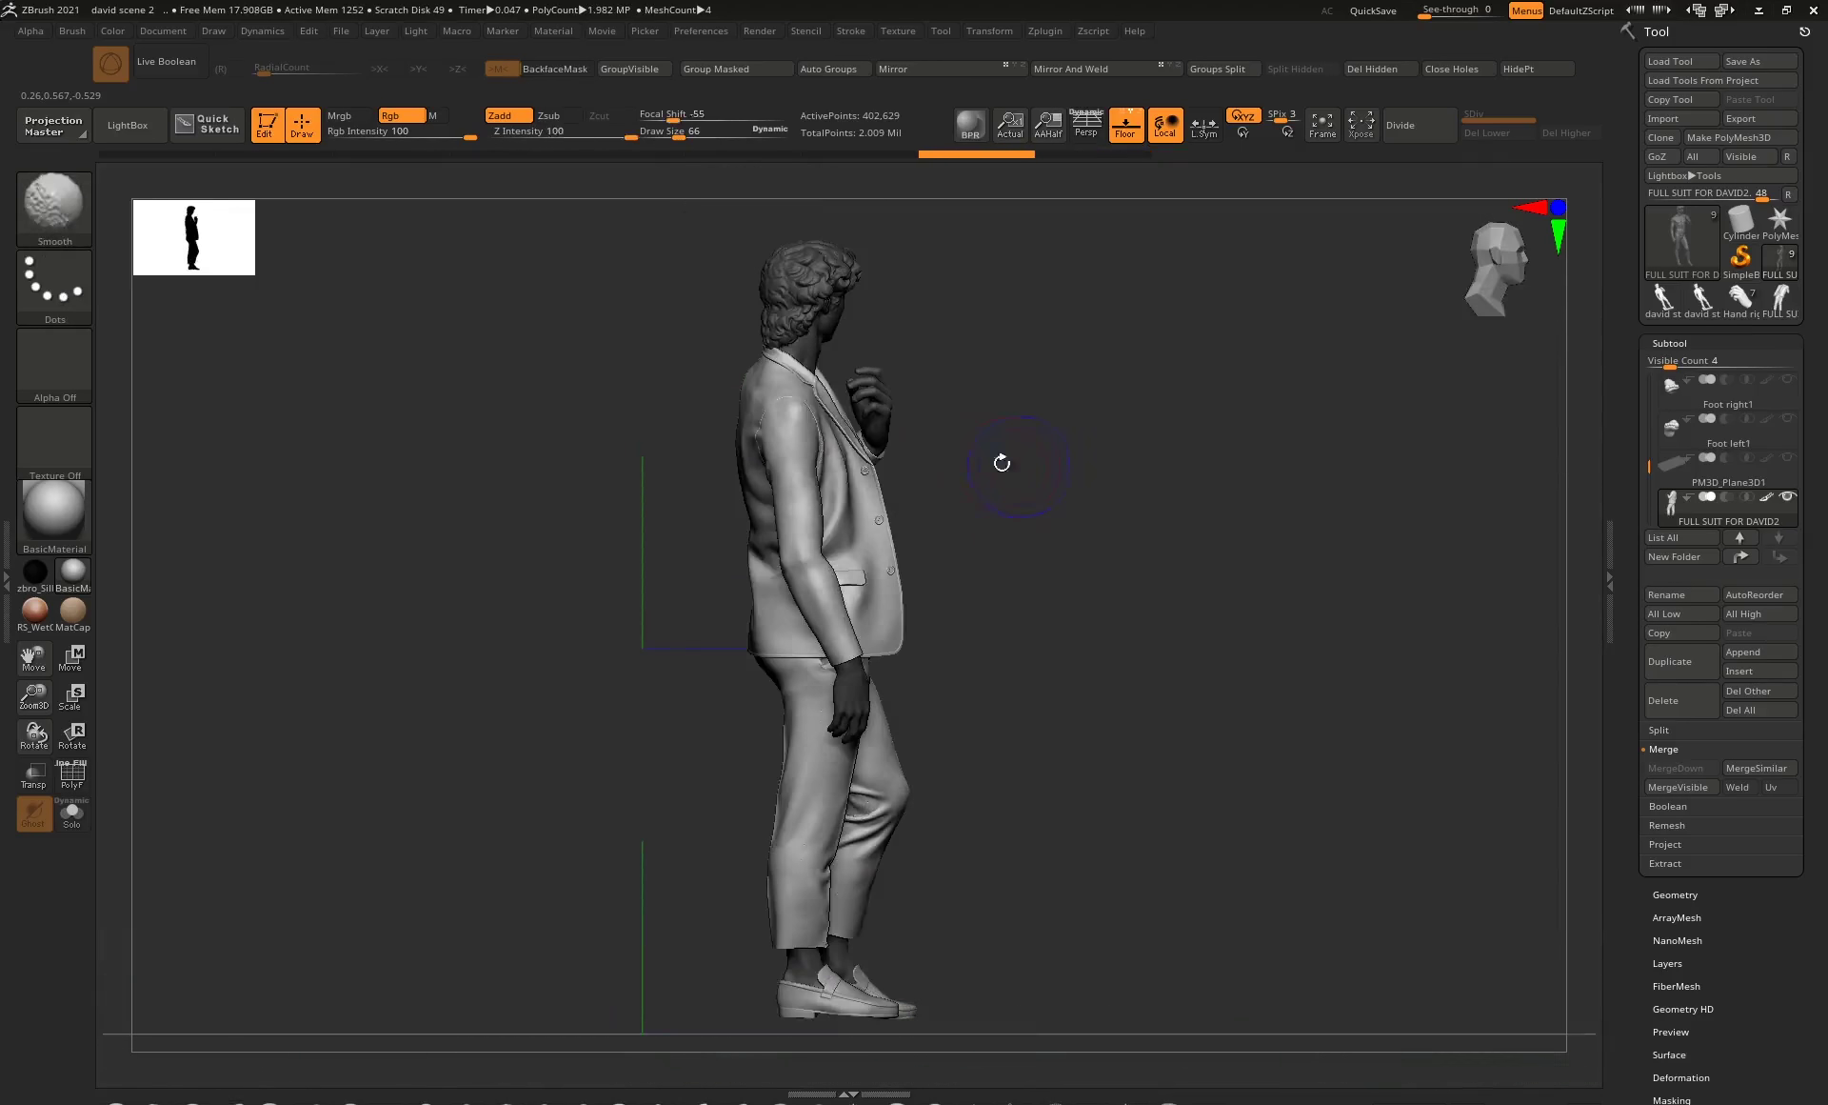
mouse_move(1031, 362)
mouse_down()
mouse_move(946, 368)
mouse_move(691, 617)
mouse_up()
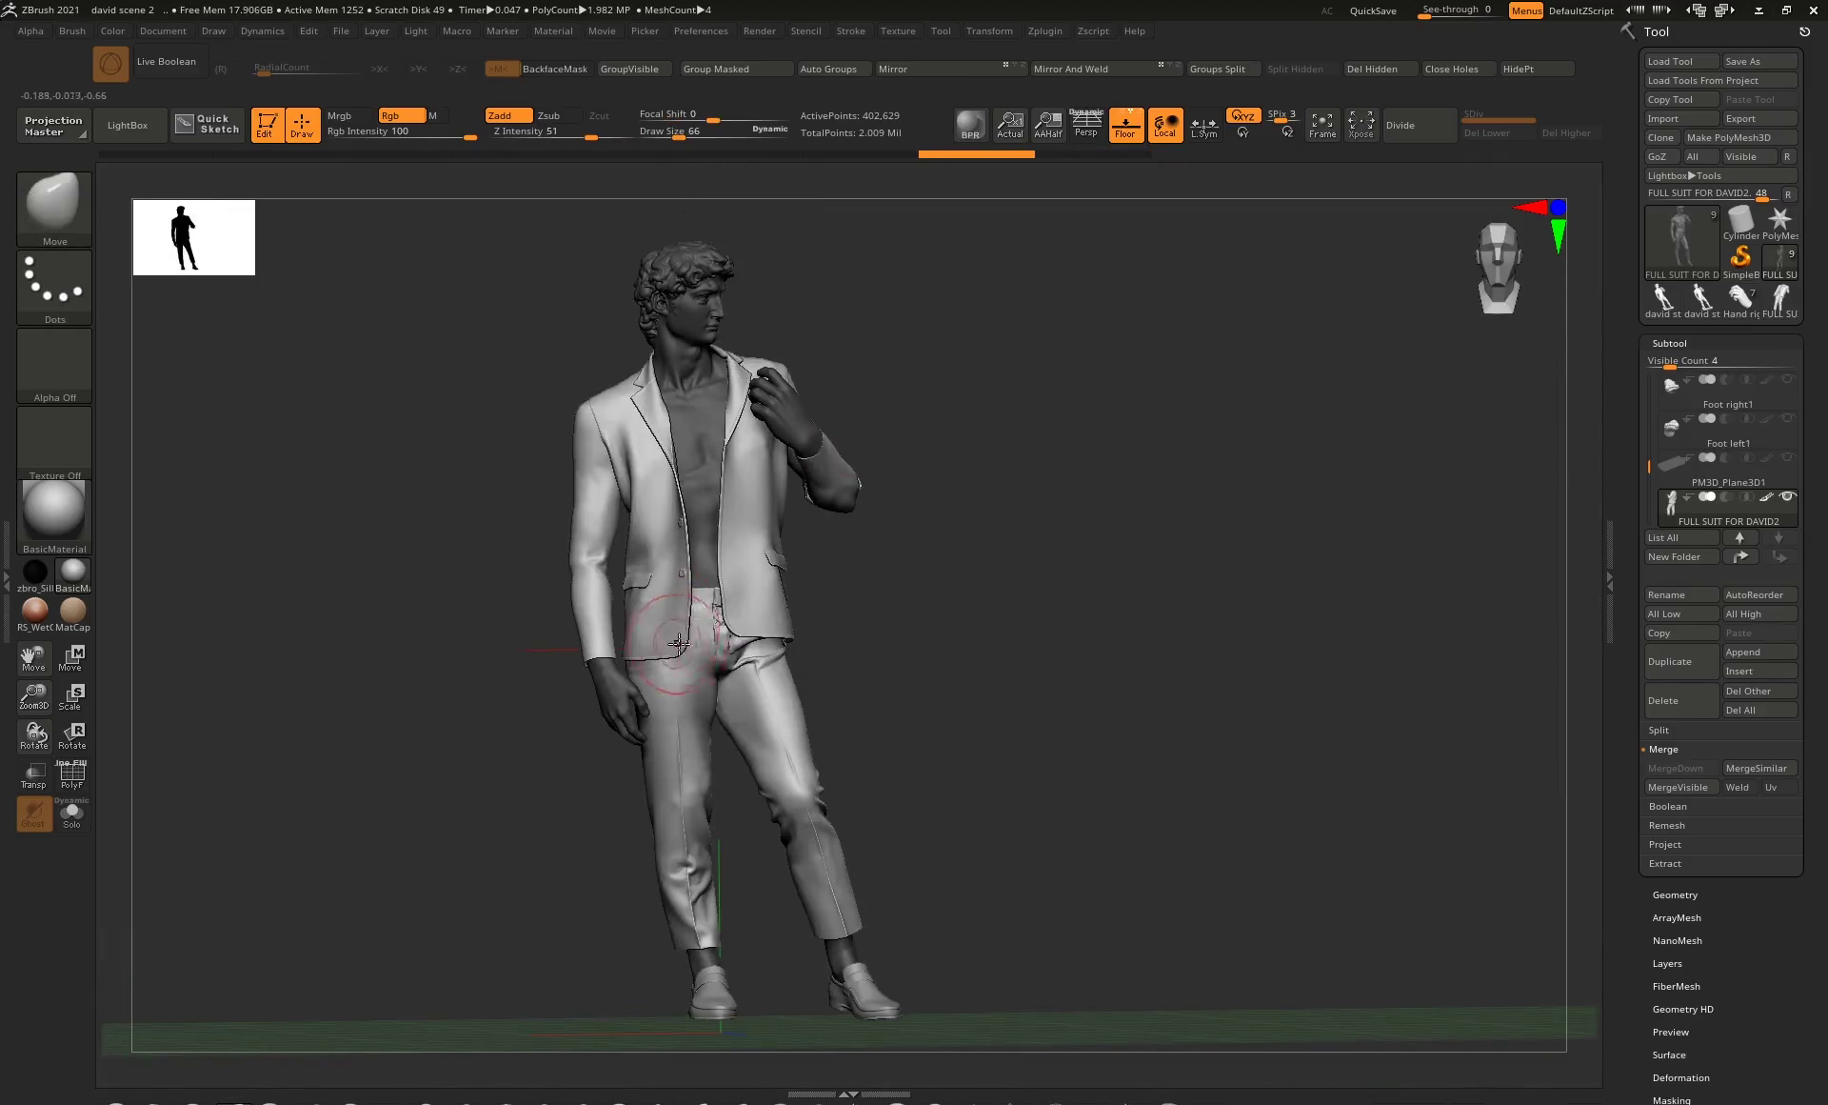
key(ctrl)
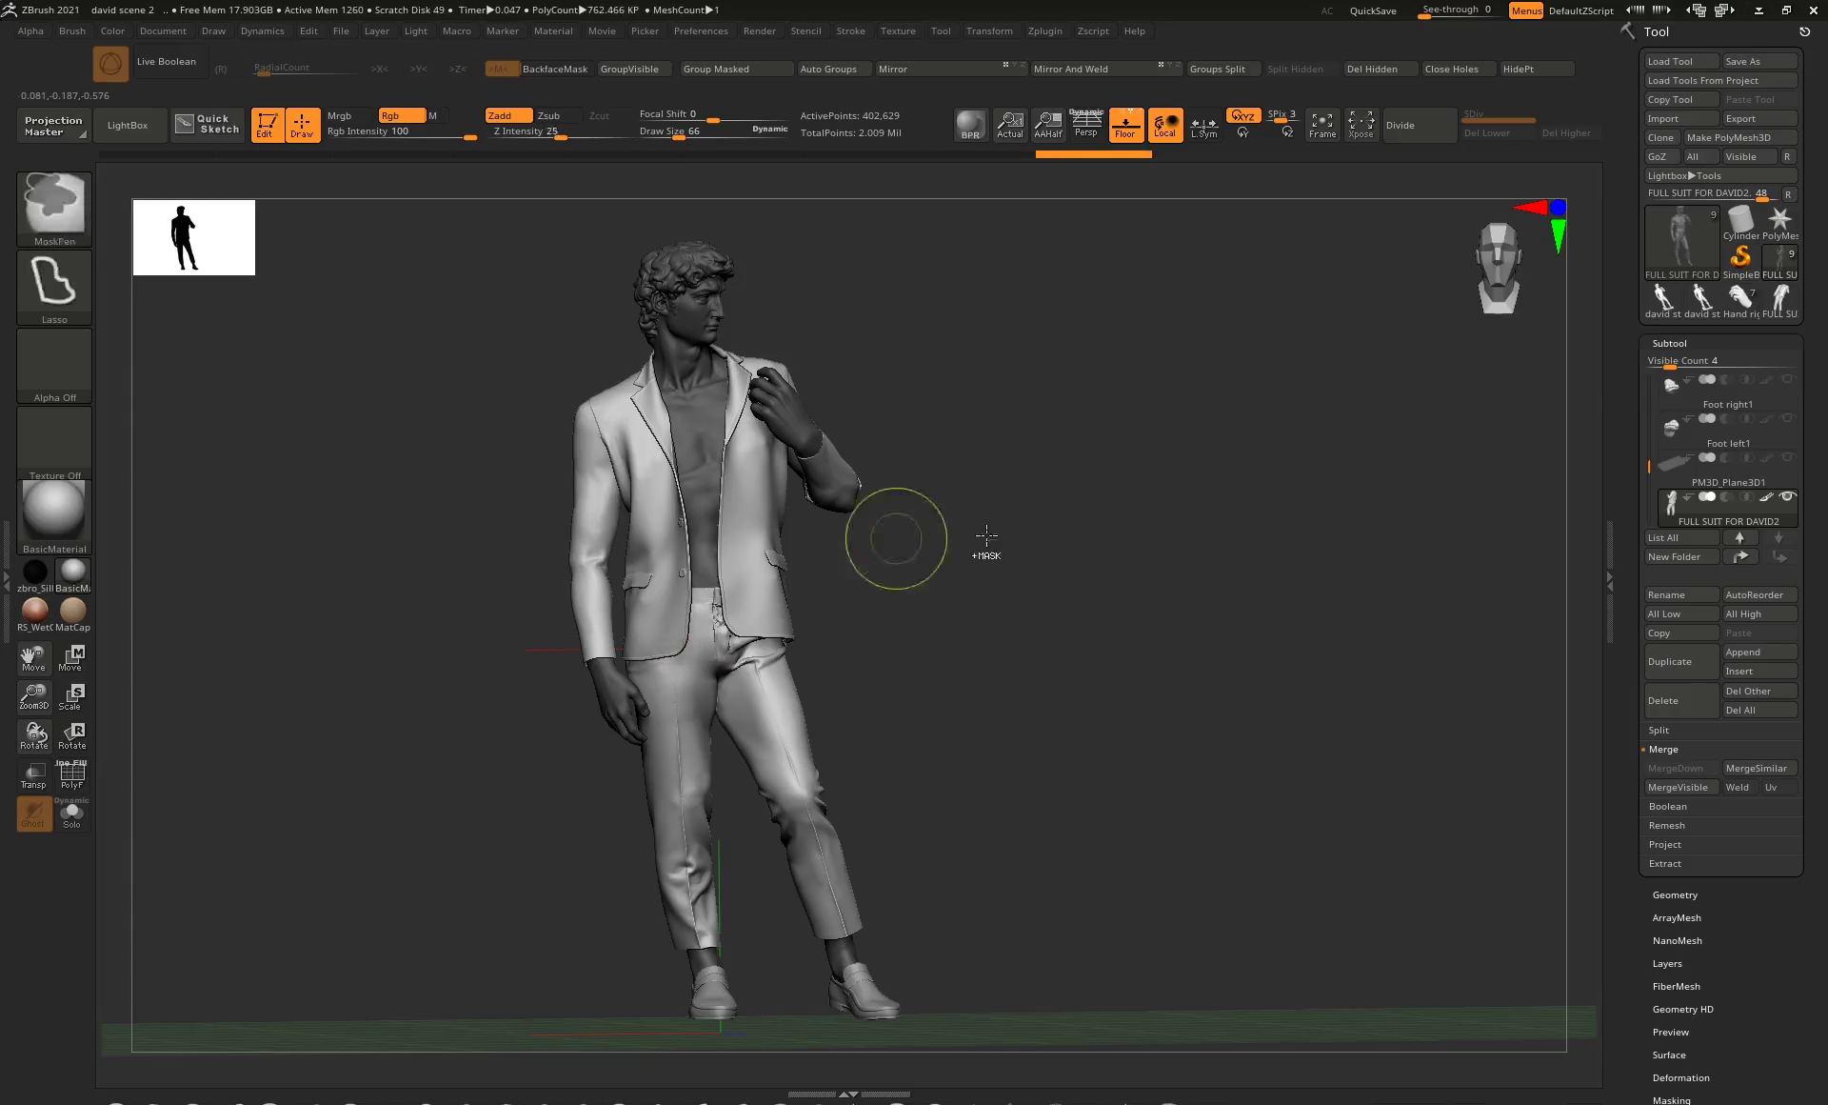
mouse_move(963, 534)
mouse_down()
mouse_move(963, 571)
mouse_move(971, 559)
mouse_up()
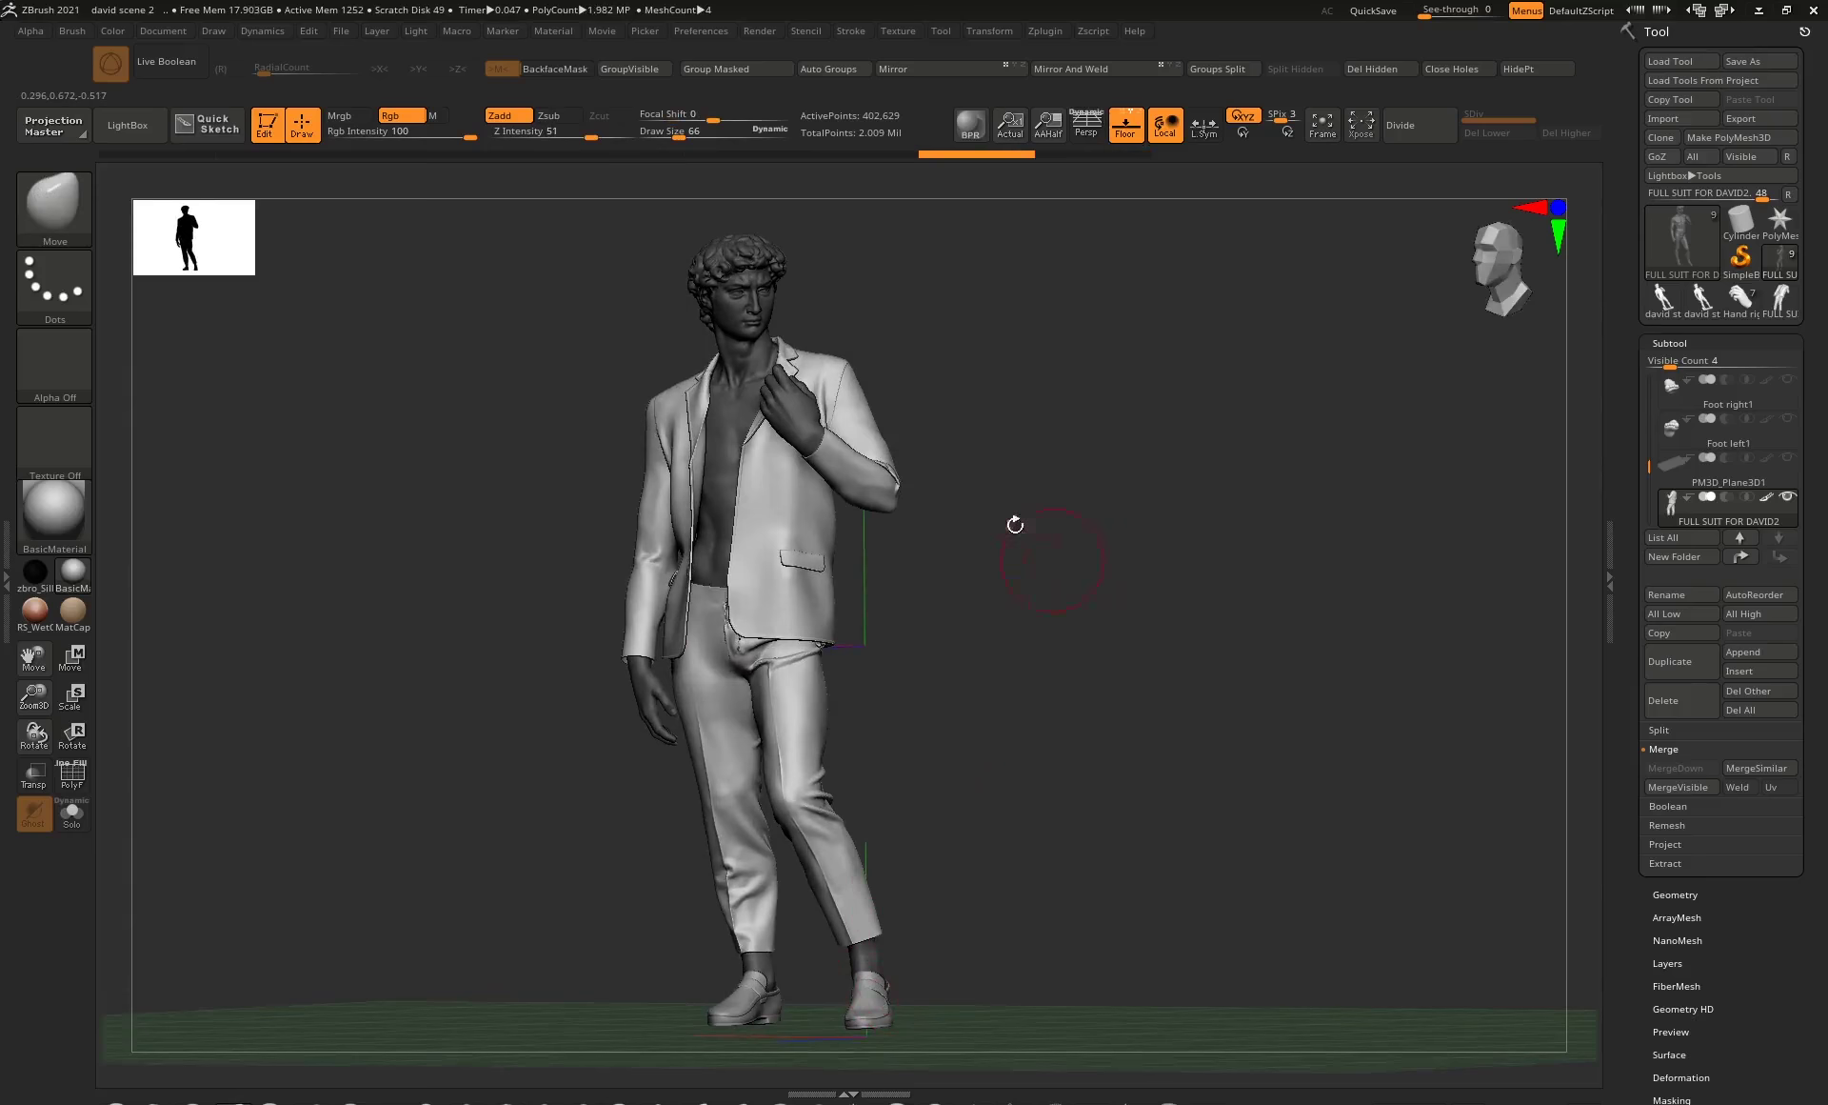
drag(1022, 455, 1089, 444)
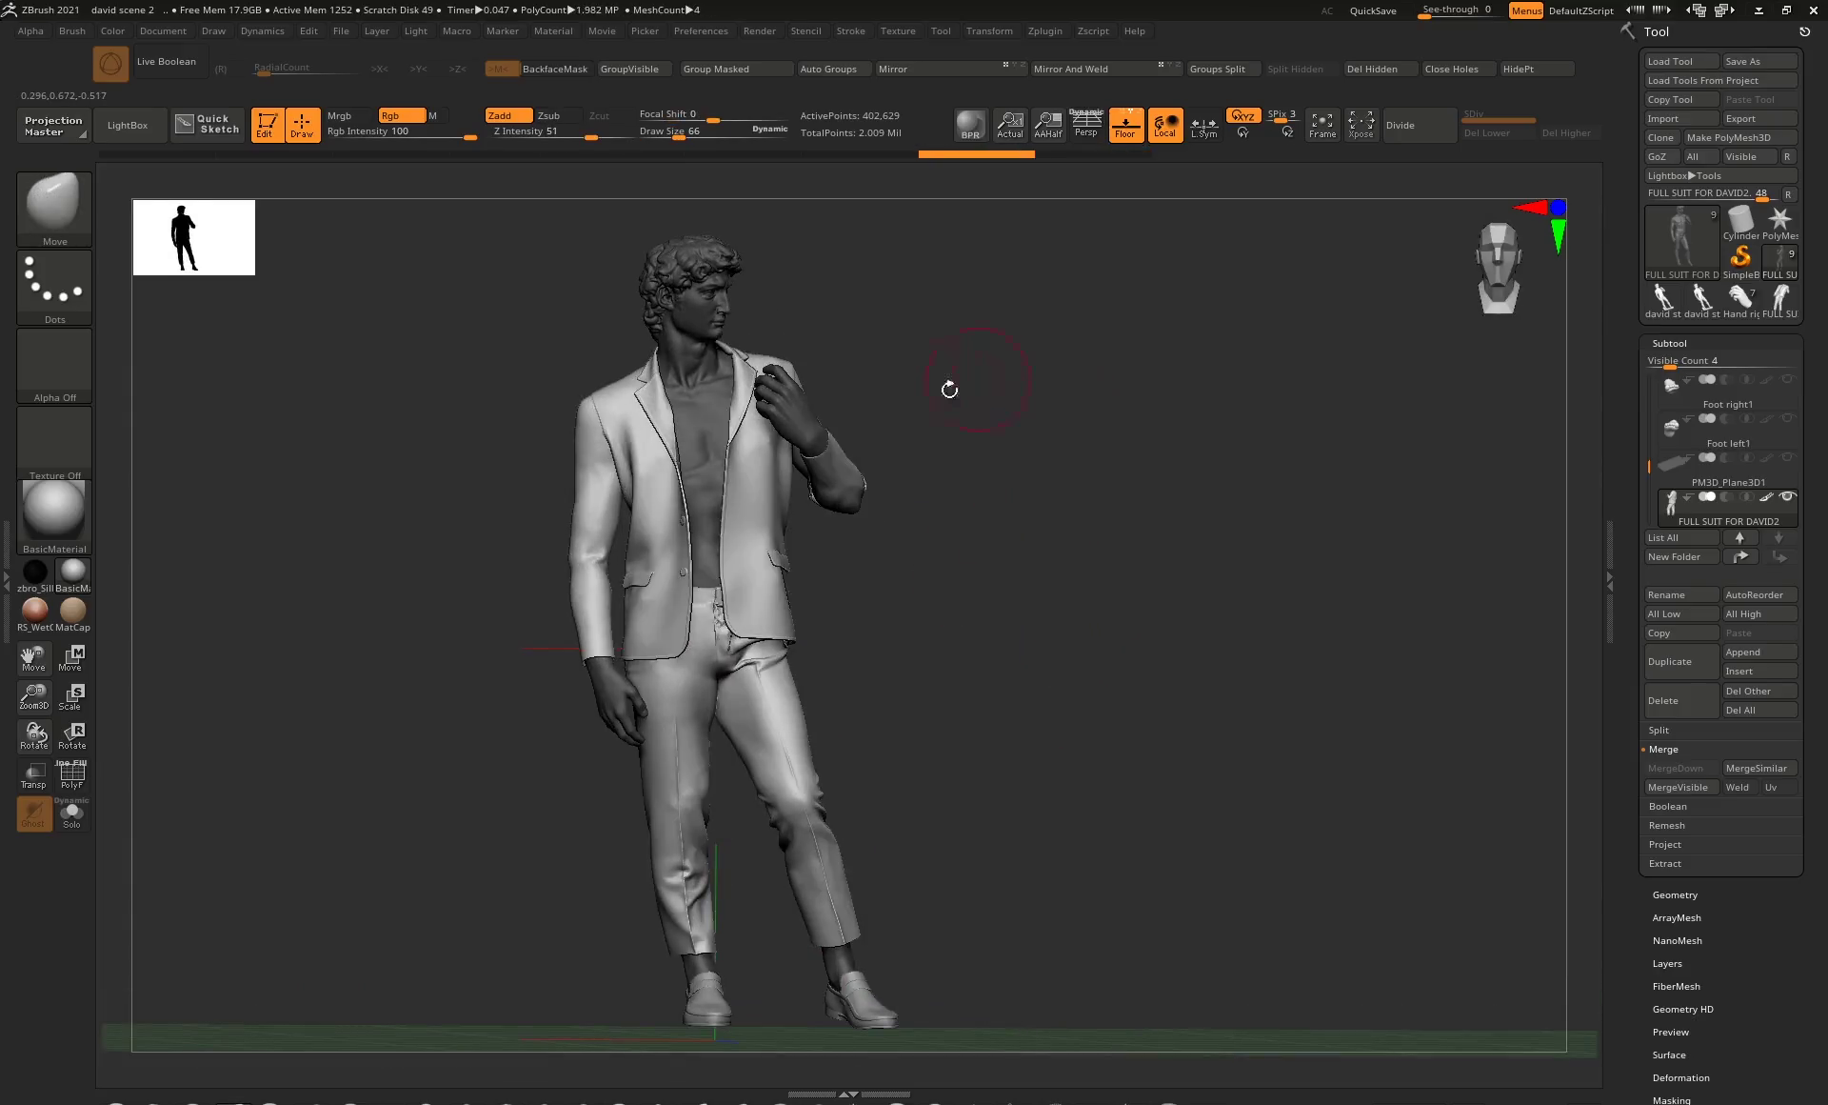
drag(999, 366, 934, 515)
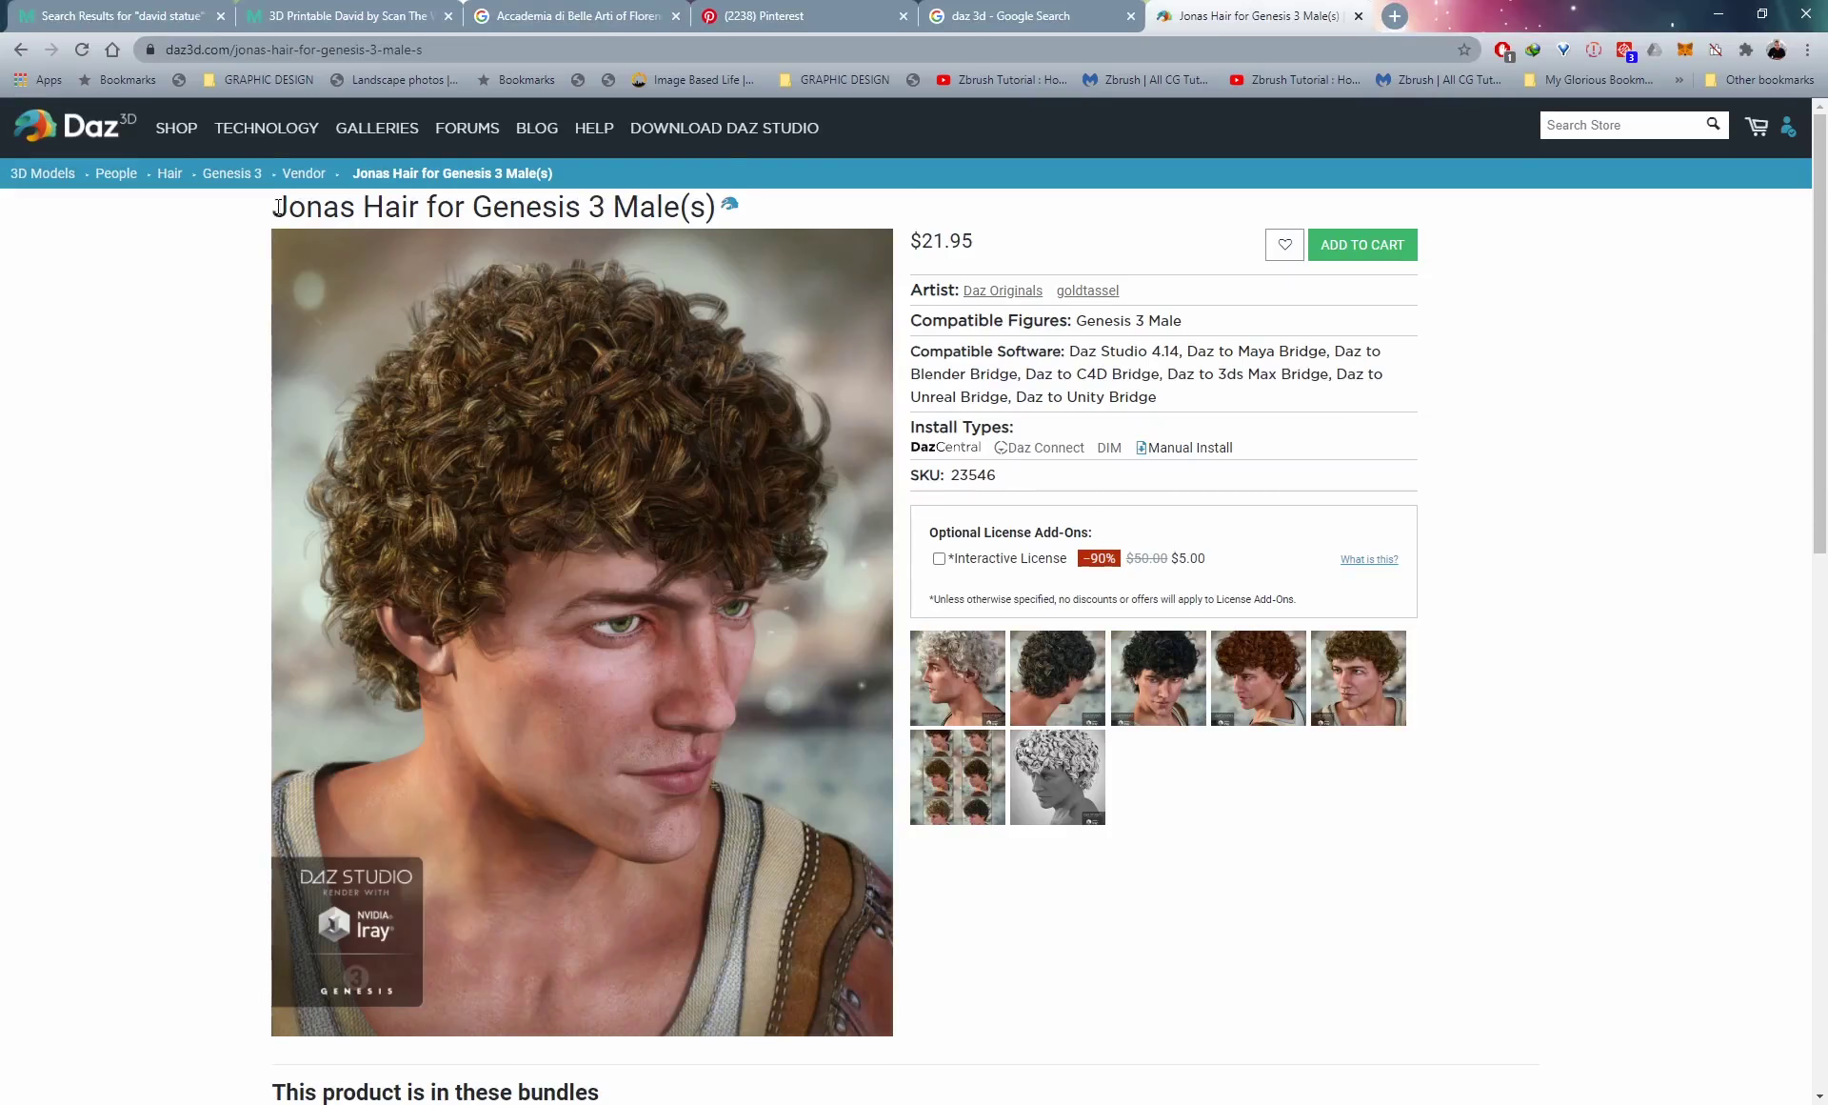
Highlight the Jonas Hair for Genesis 3 Male(s) title on its Daz 3D store page, and switch back through Daz Studio to ZBrush.
drag(276, 206, 614, 207)
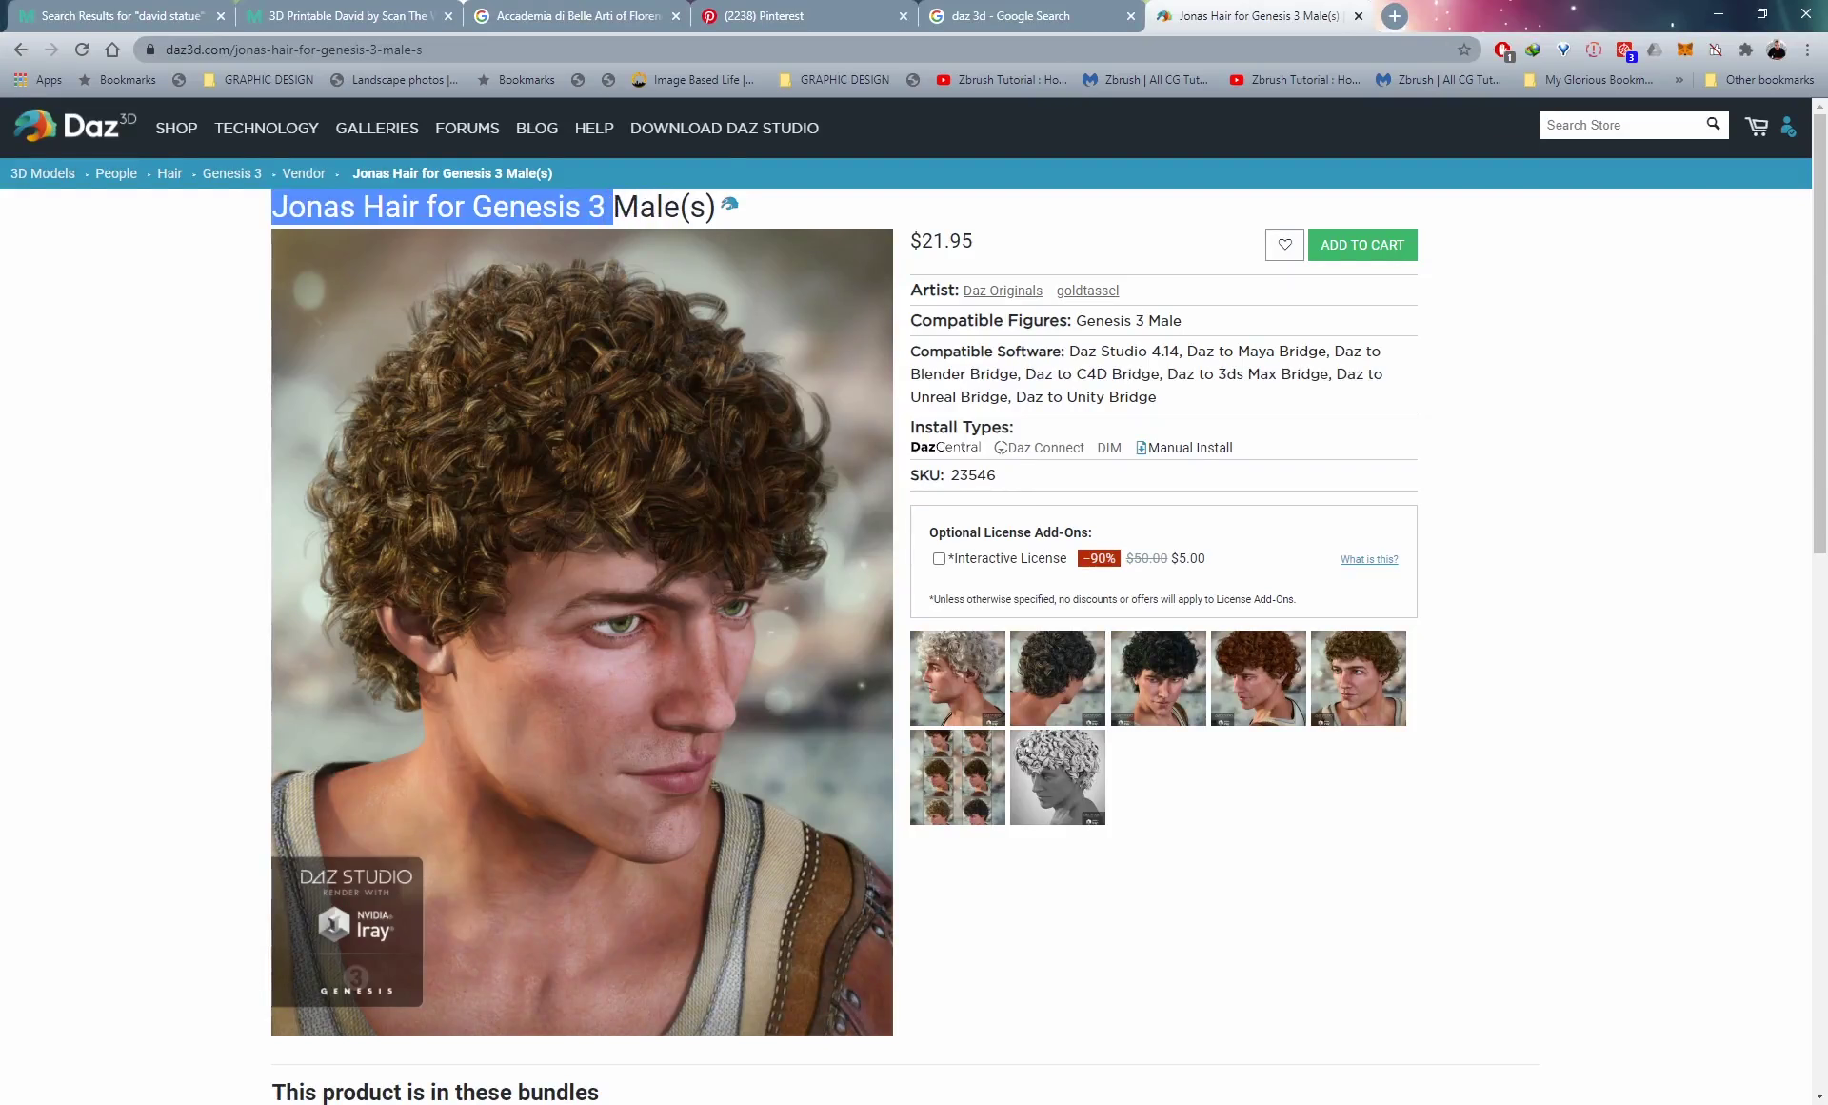
key(alt+Tab)
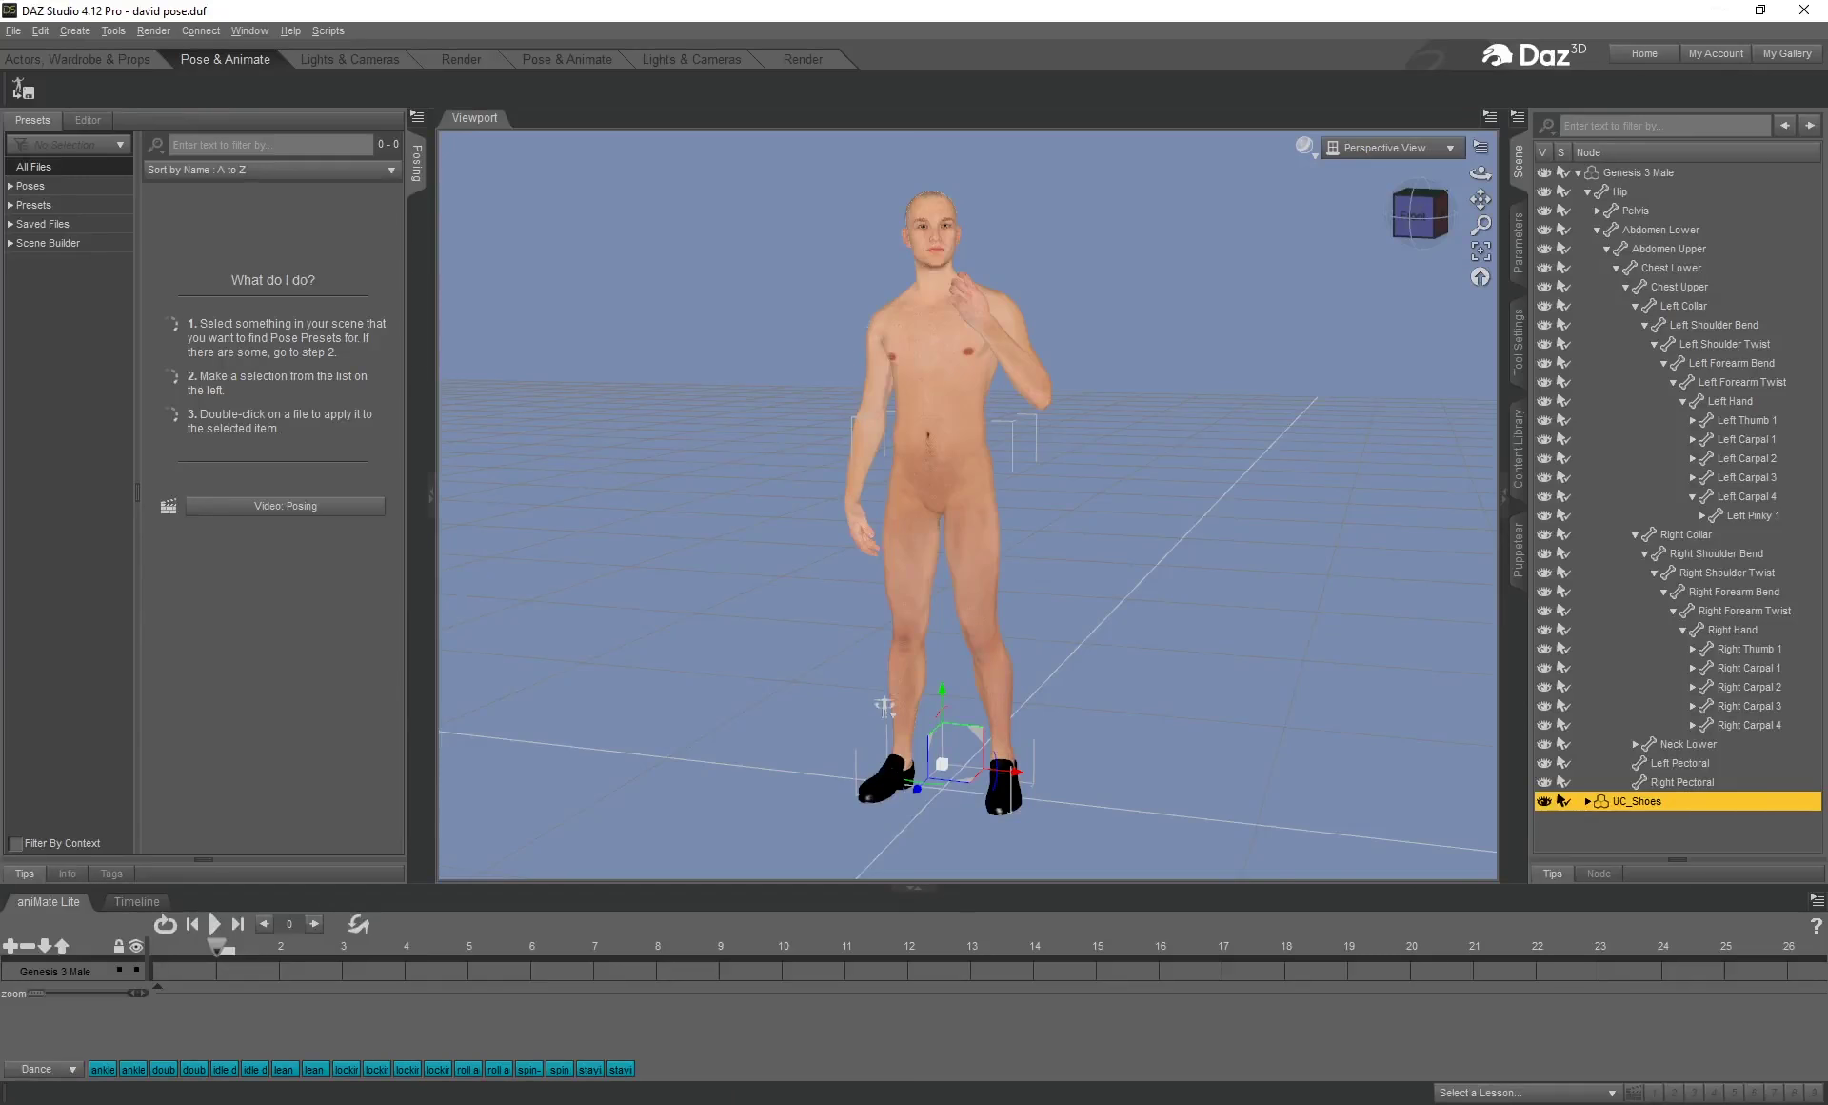
key(alt+Tab)
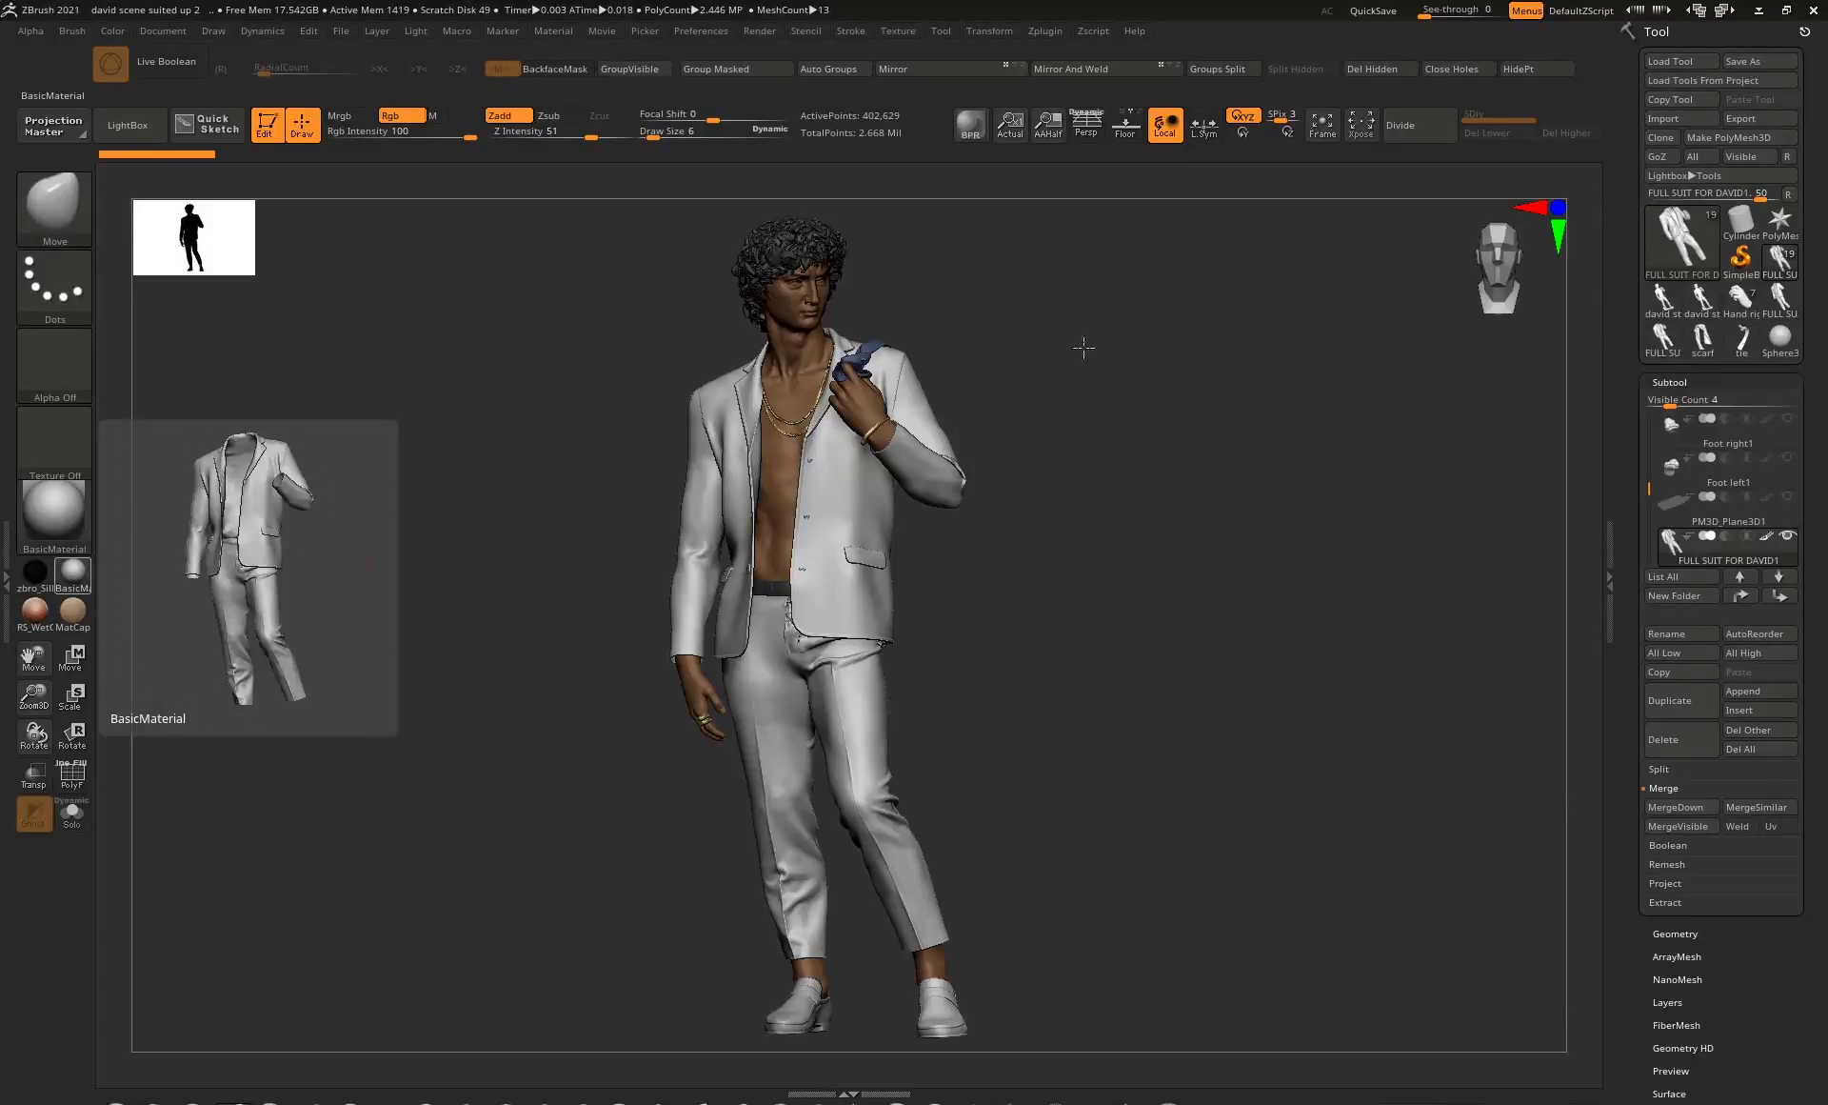
Examine the suited statue from the front, including the jacket, its lapels and the gold chains on the chest up close.
drag(1084, 346, 857, 486)
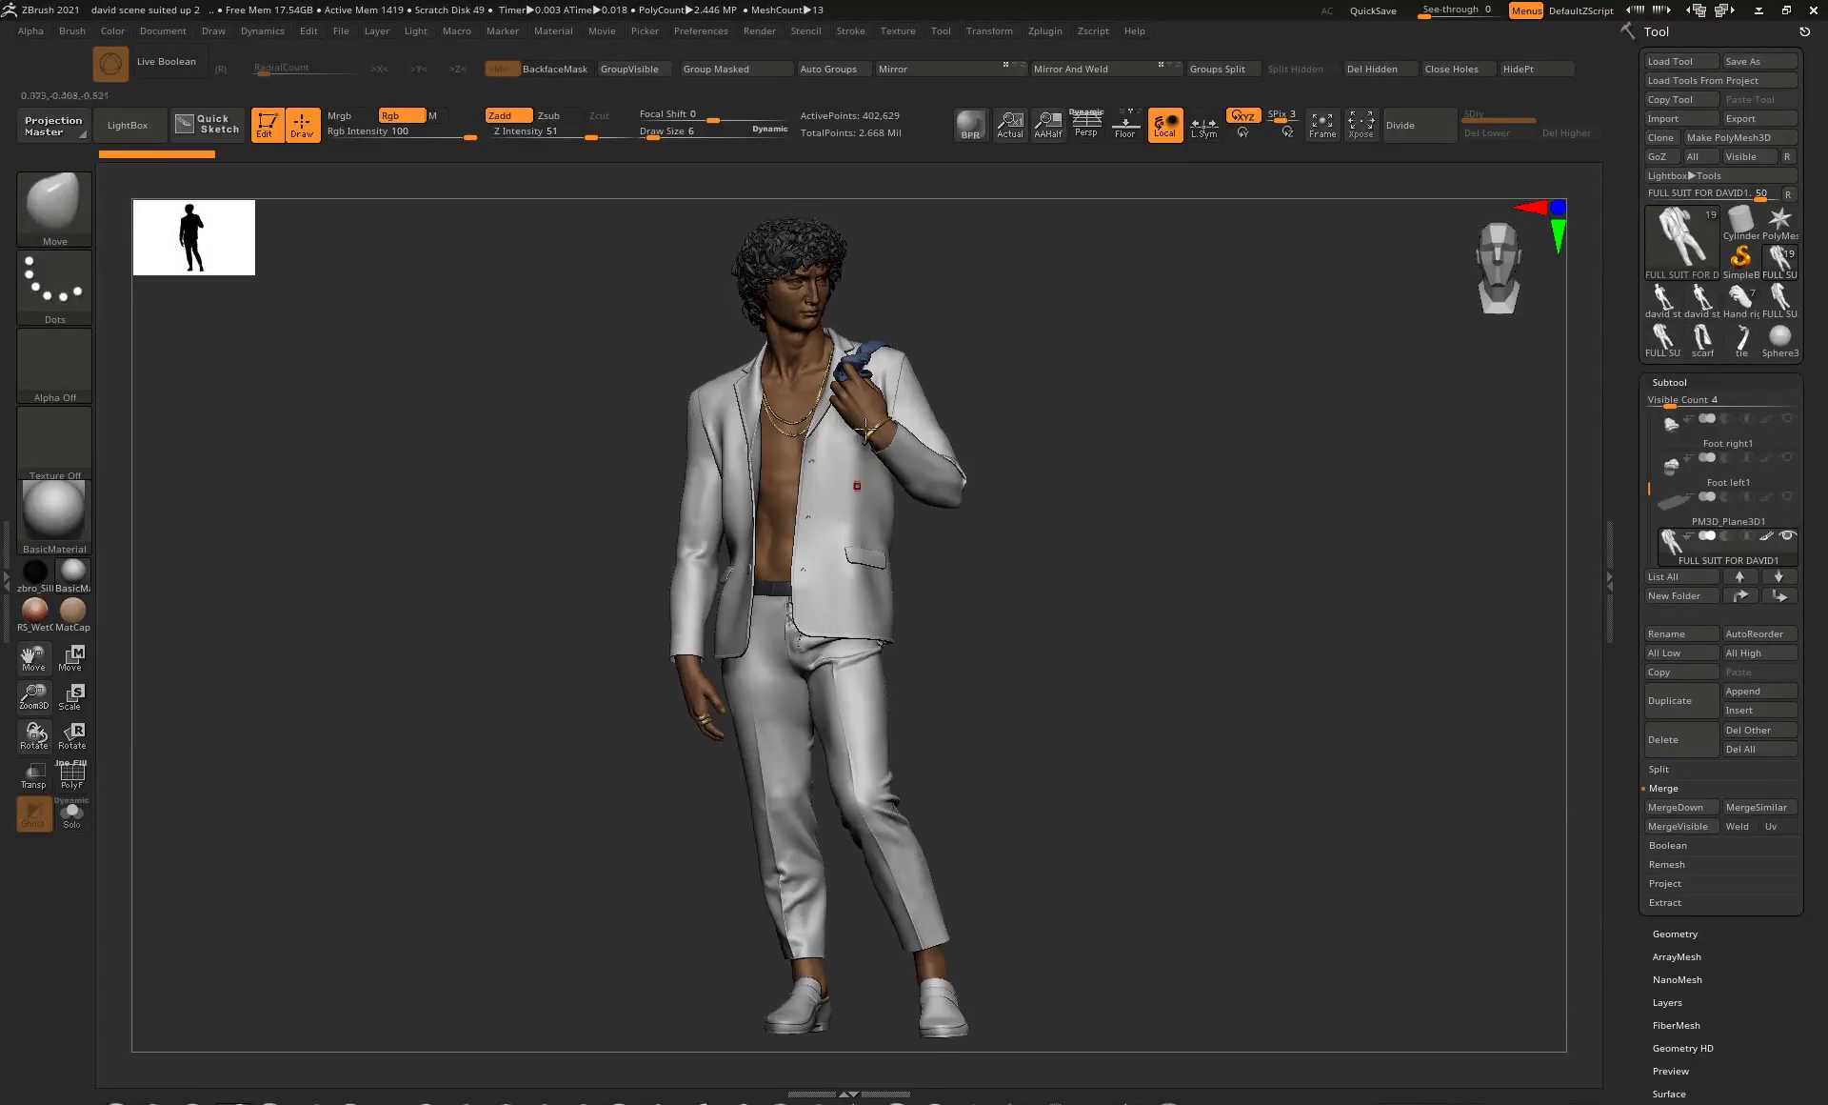
ctrl+right_drag(1063, 400, 1080, 484)
alt+right_drag(748, 520, 837, 598)
drag(837, 597, 659, 811)
click(1759, 691)
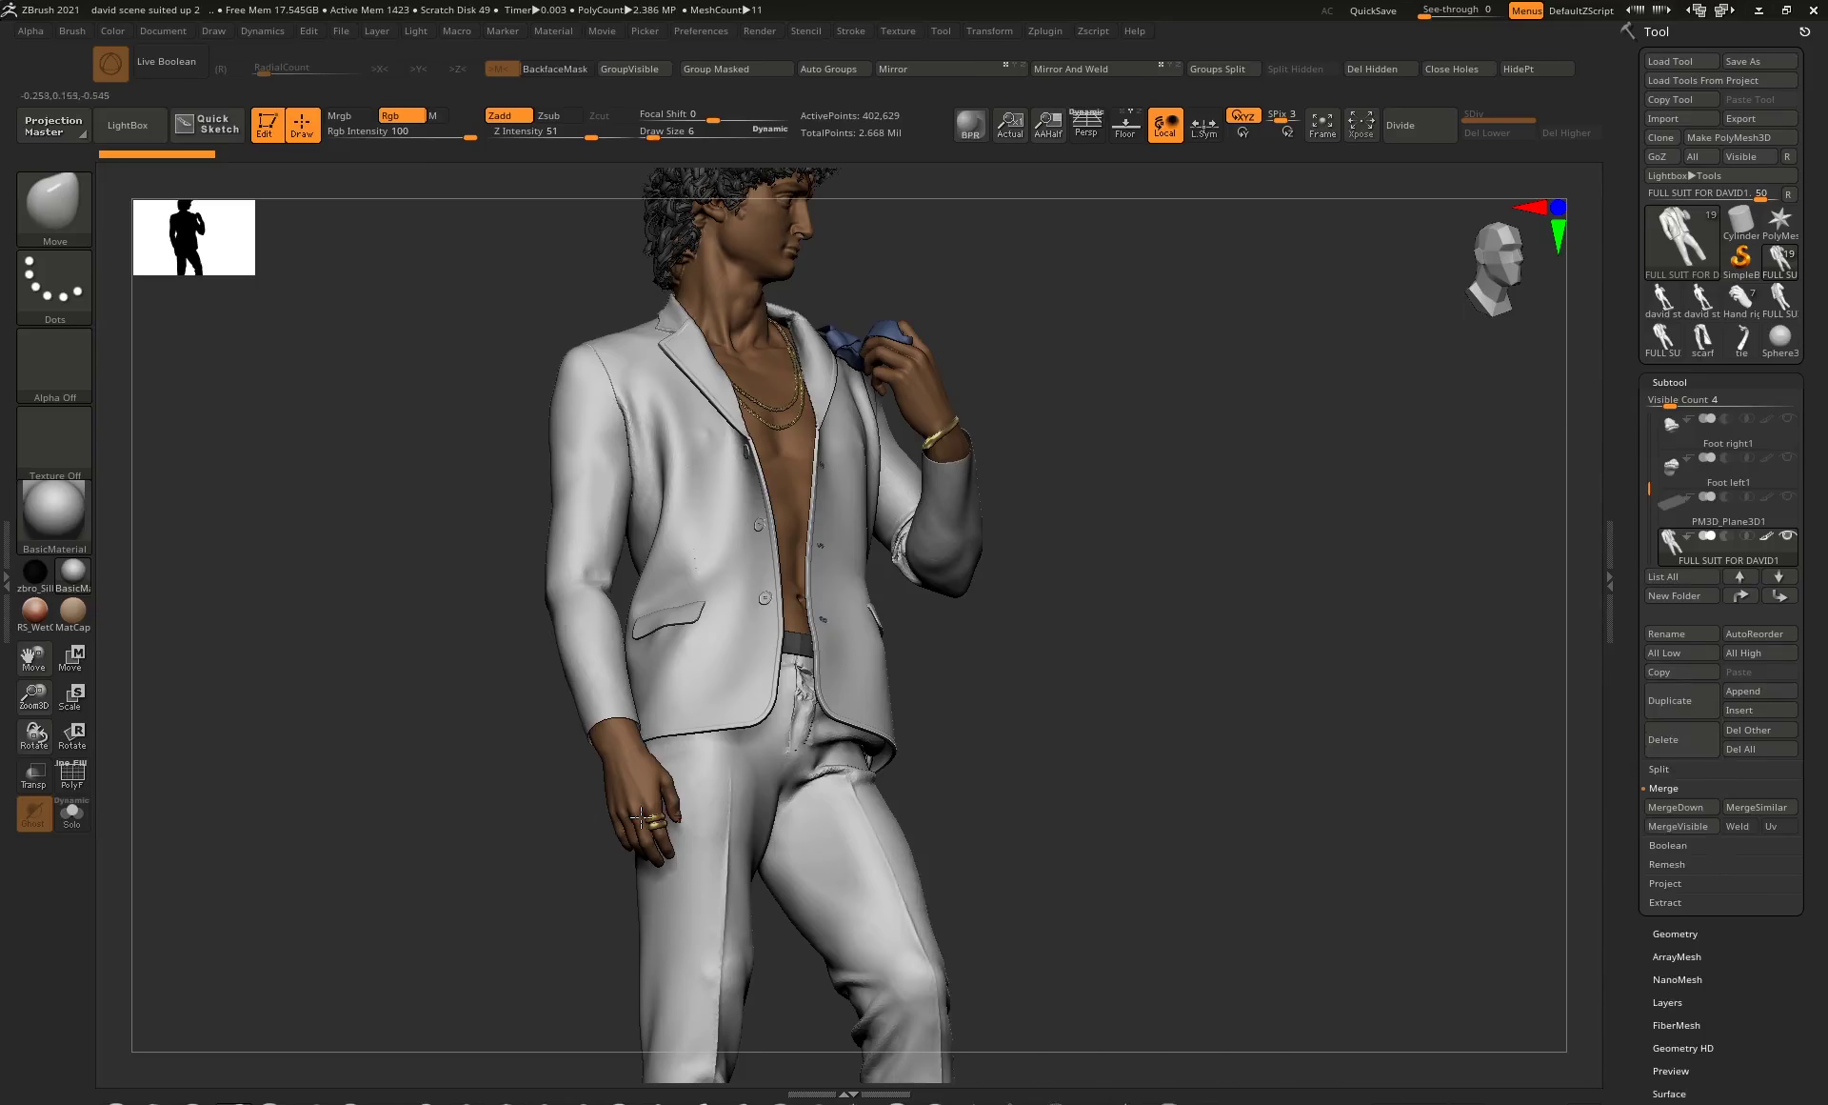
shift+drag(1071, 603, 550, 721)
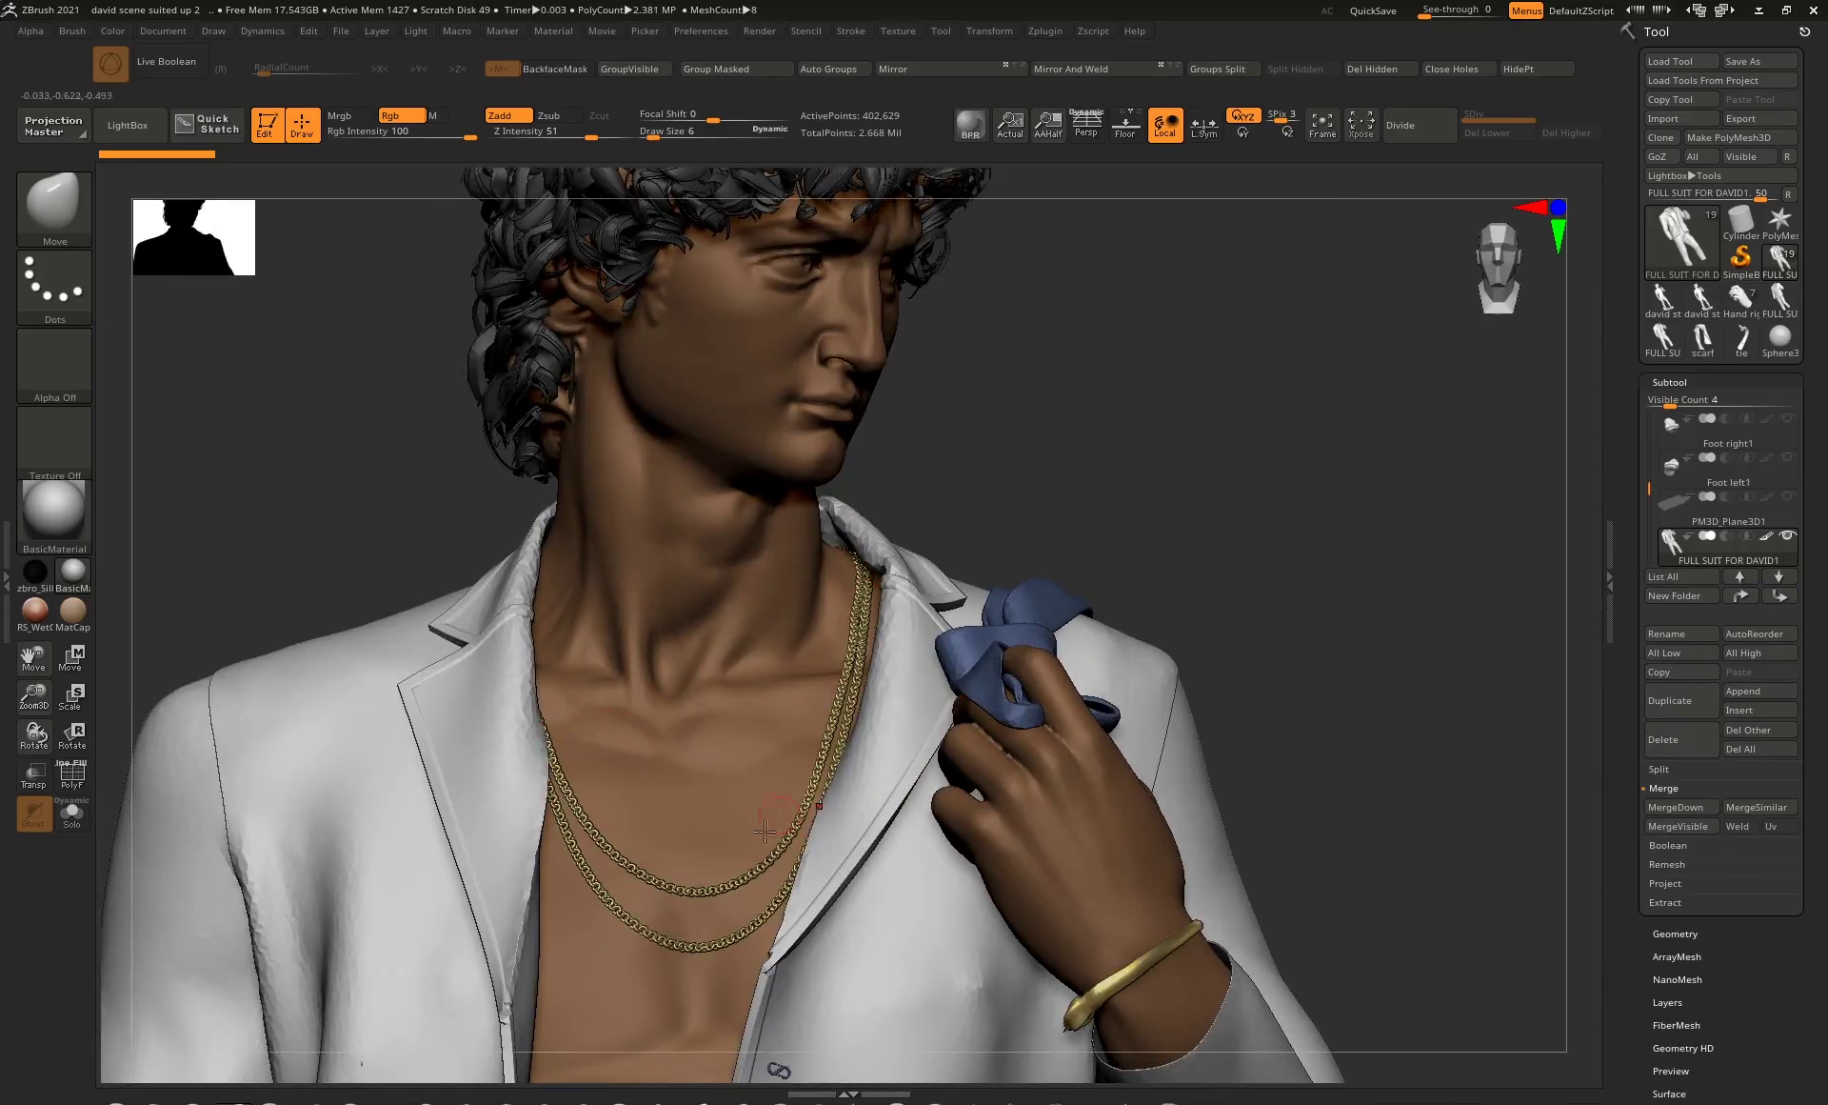
alt+right_drag(697, 649, 808, 440)
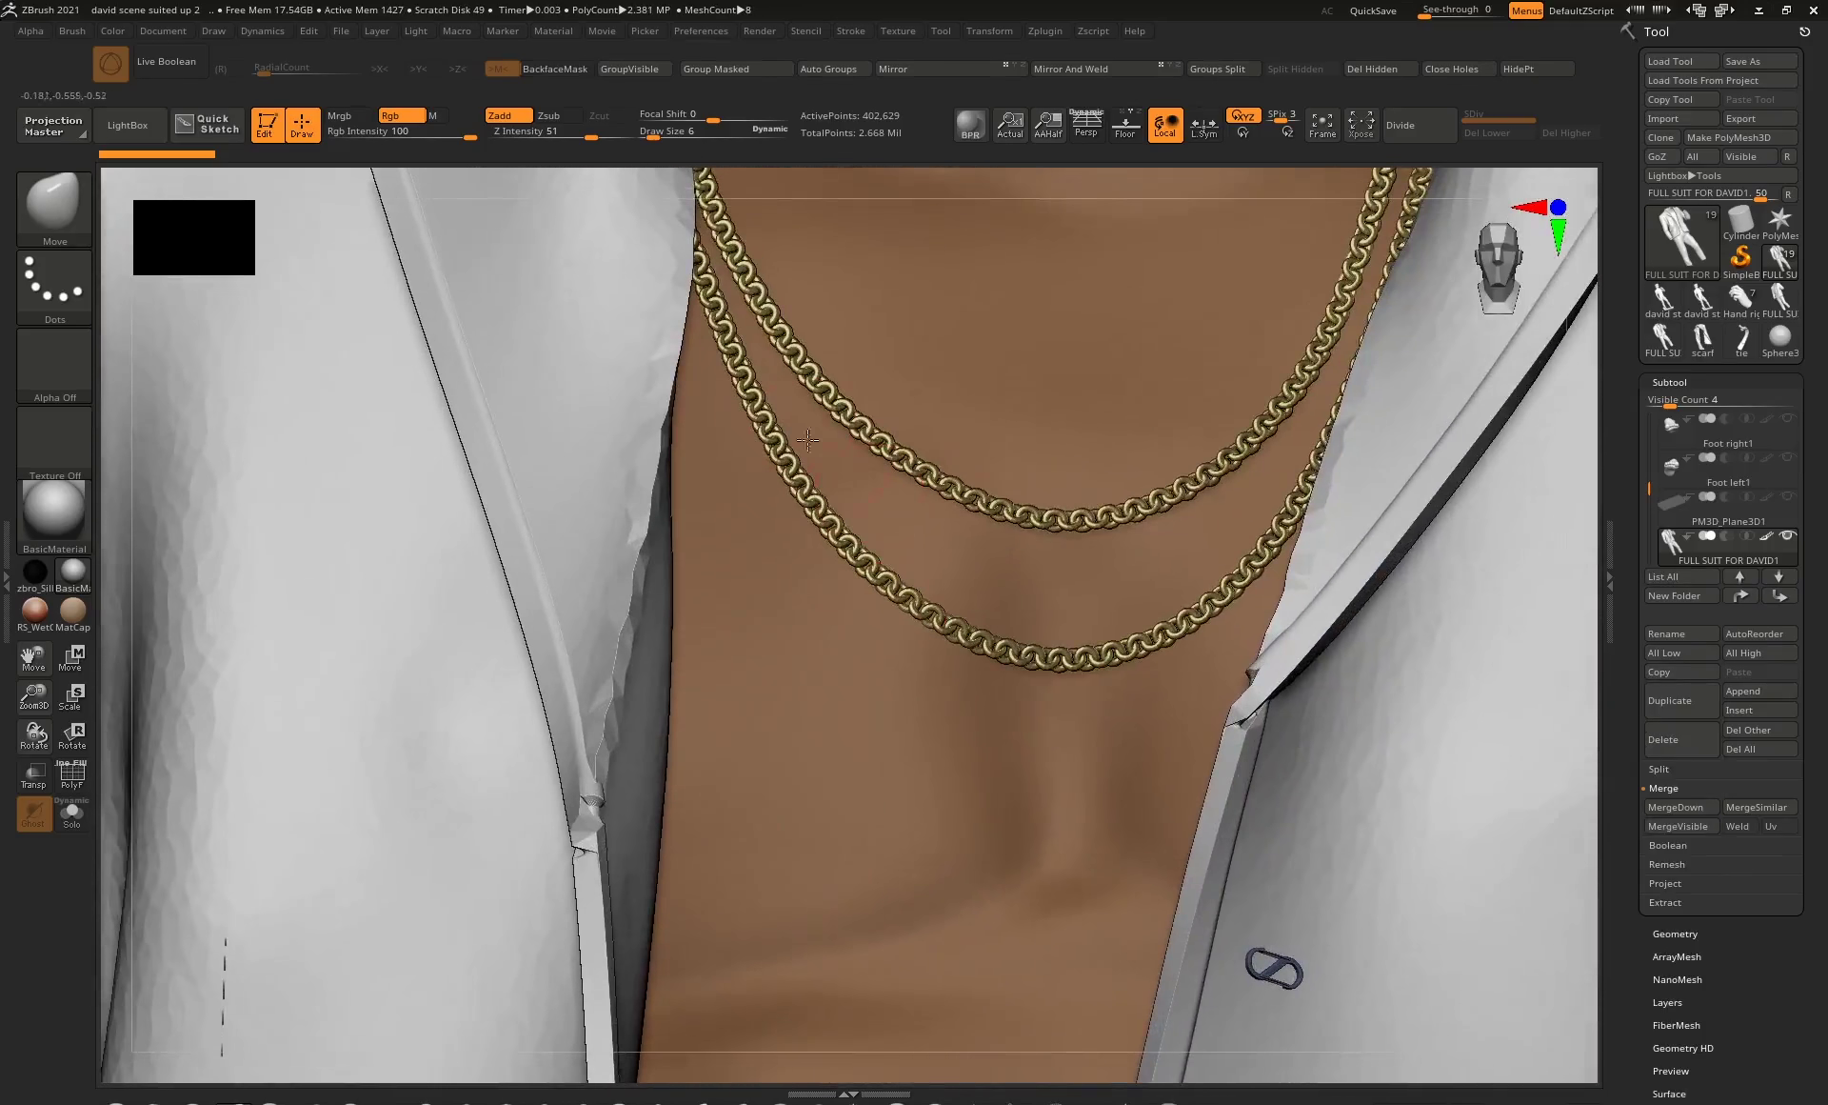
ctrl+right_drag(939, 579, 943, 272)
ctrl+right_drag(821, 575, 824, 381)
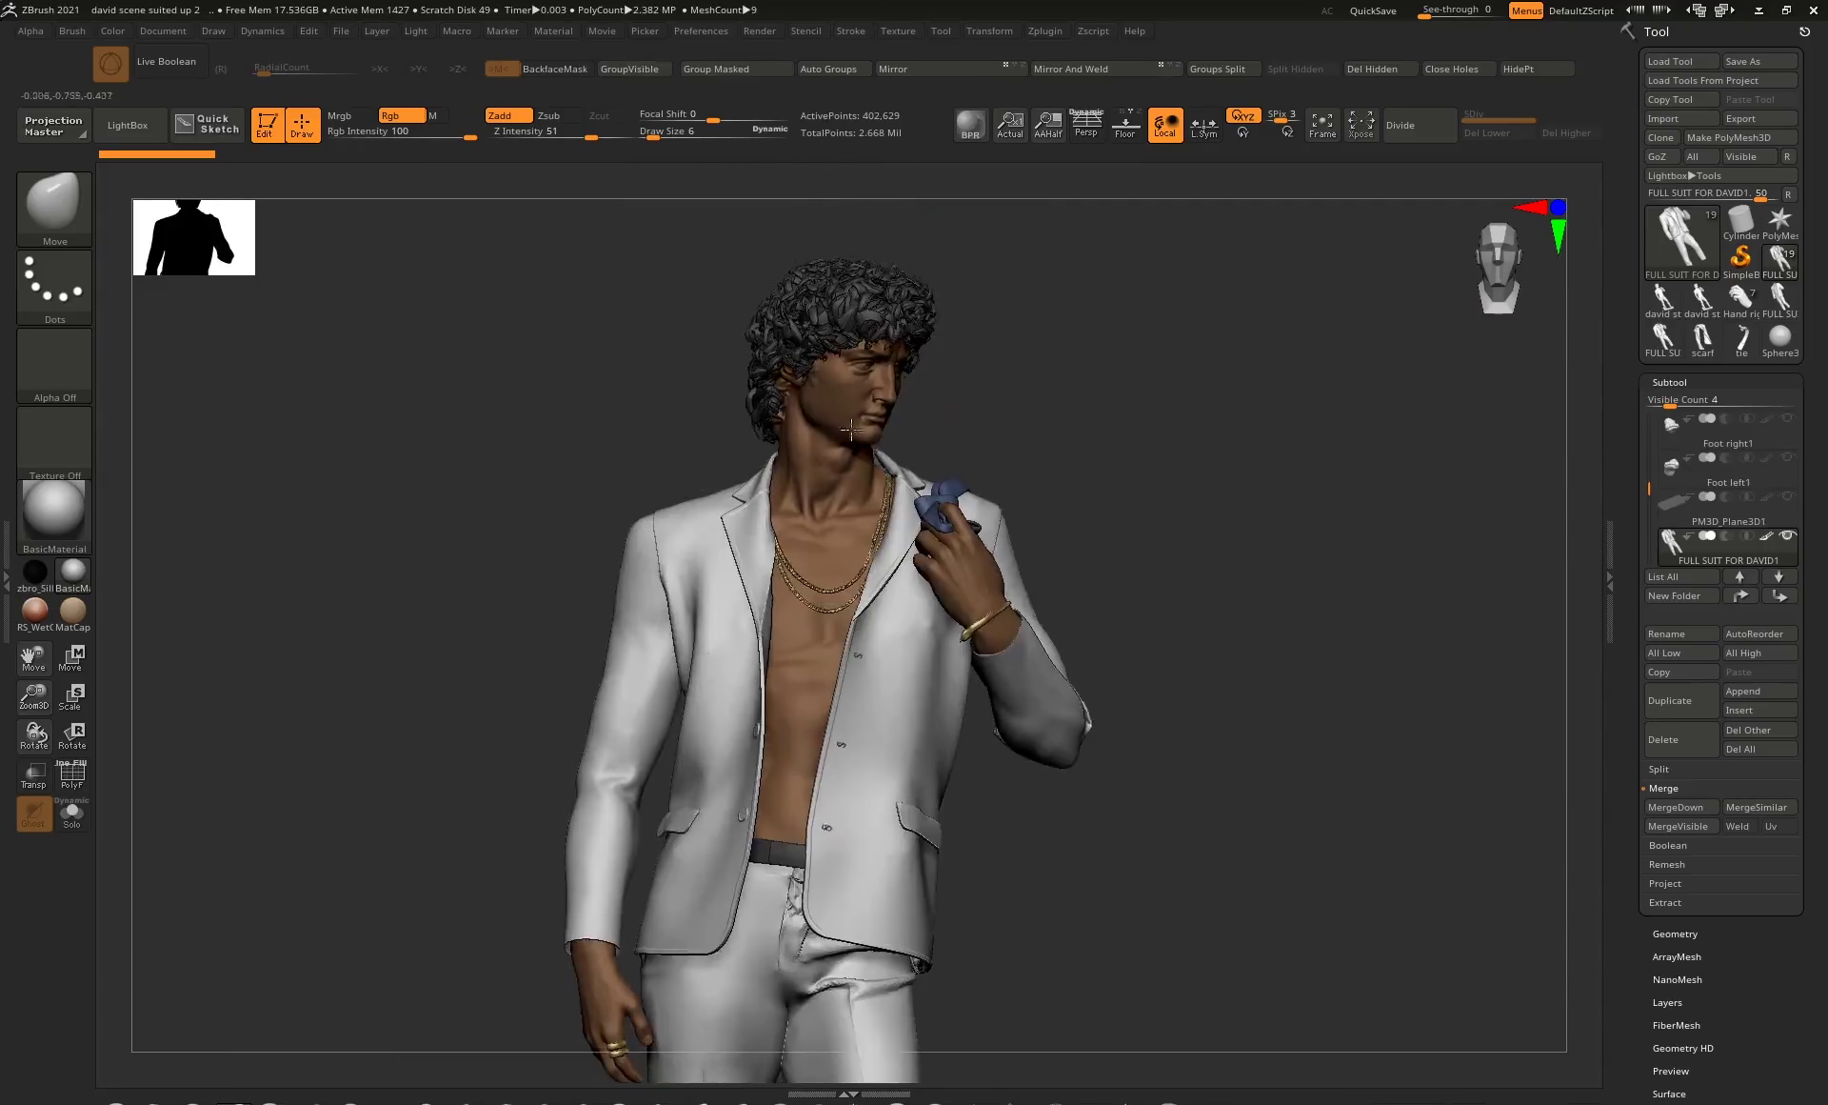
Examine the outfit from the side and the back, including the blue tie draped over the shoulder.
right_drag(1057, 419, 1107, 514)
drag(1107, 515, 991, 481)
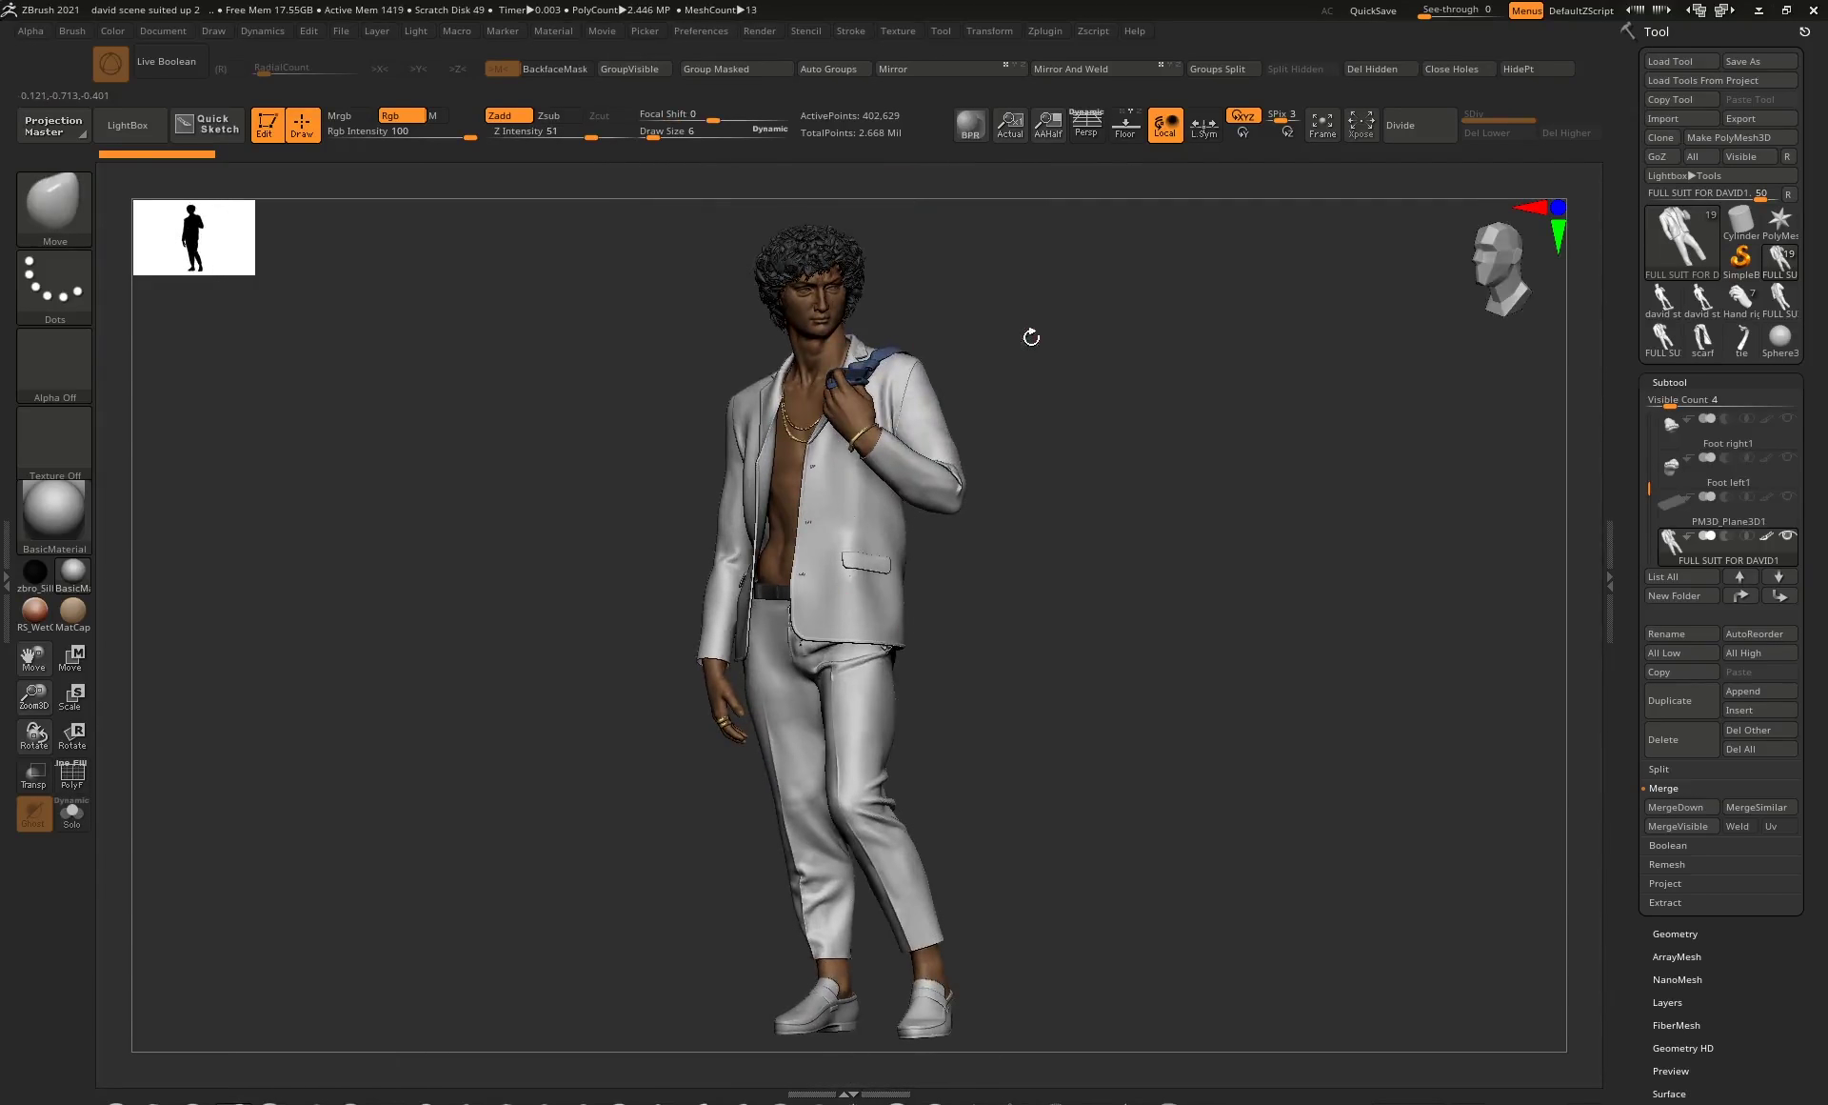
drag(1032, 337, 947, 354)
ctrl+right_drag(853, 404, 865, 506)
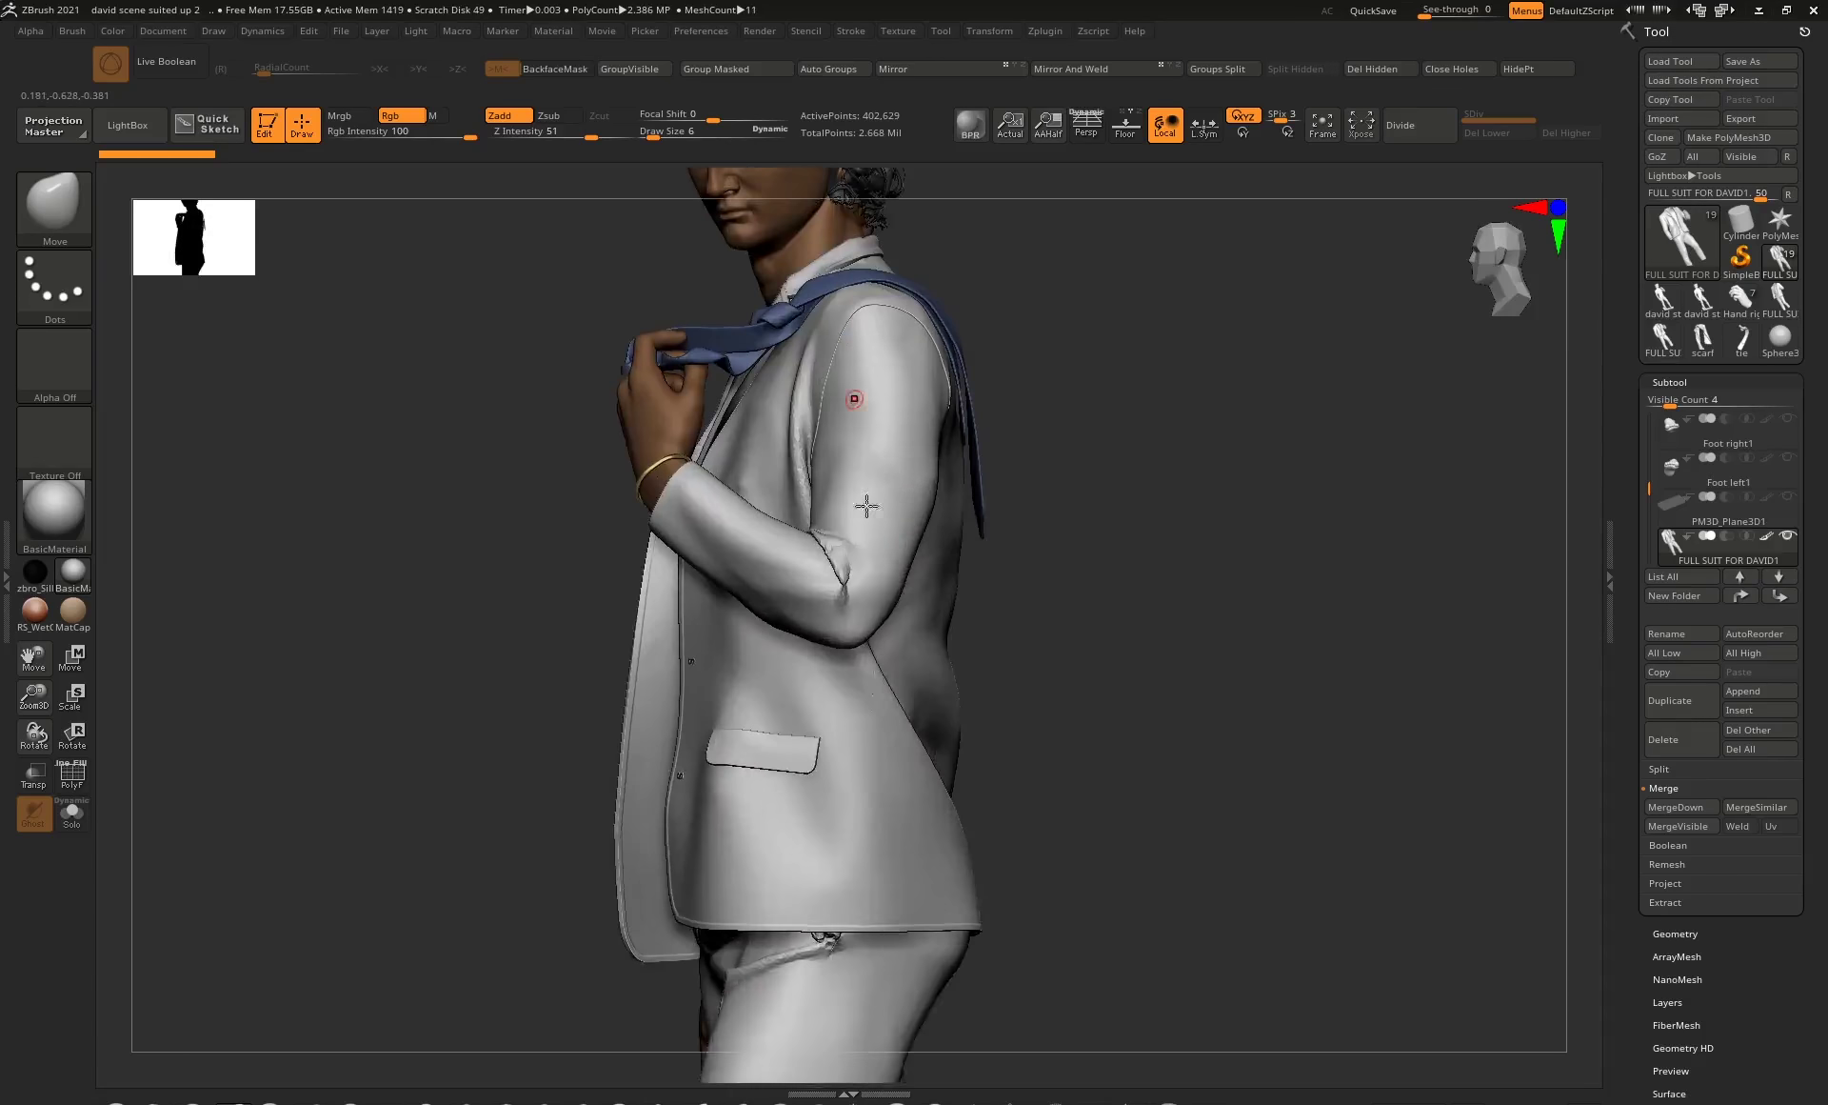
alt+right_drag(752, 349, 881, 462)
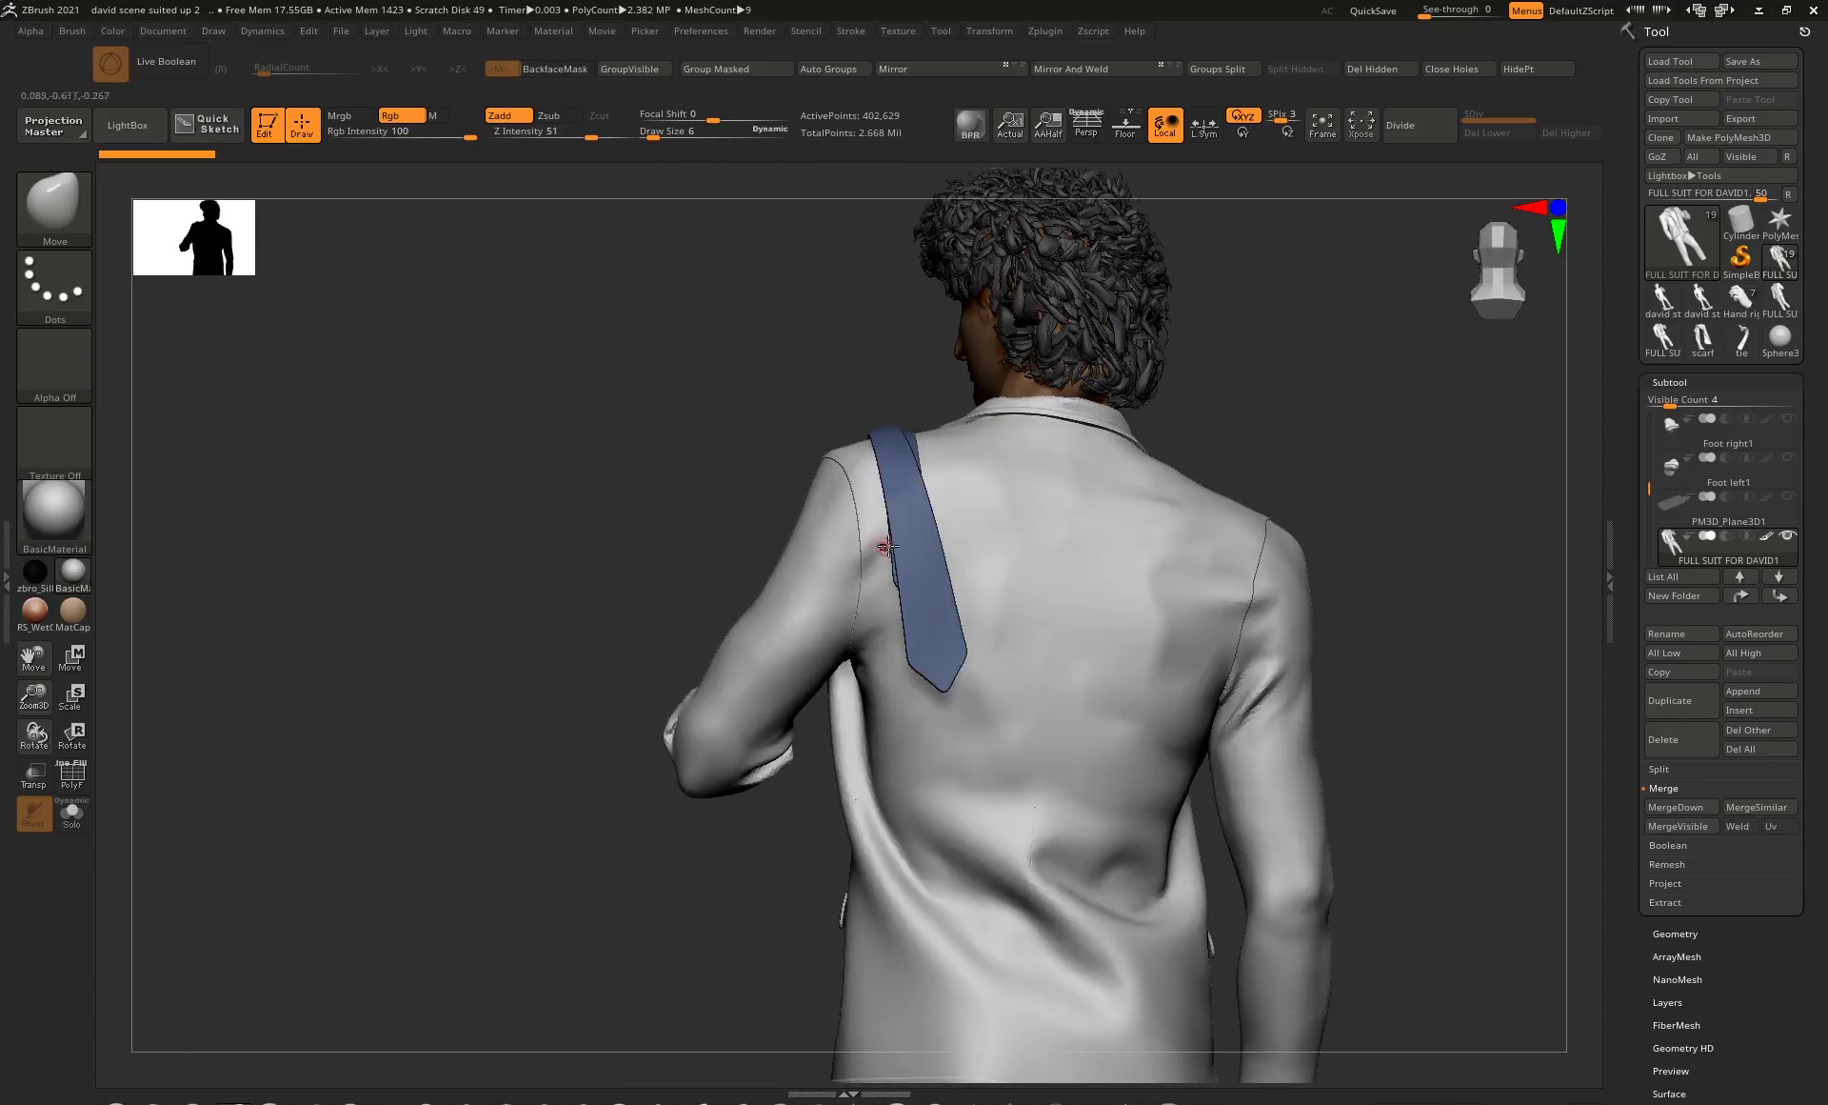
right_drag(887, 547, 967, 575)
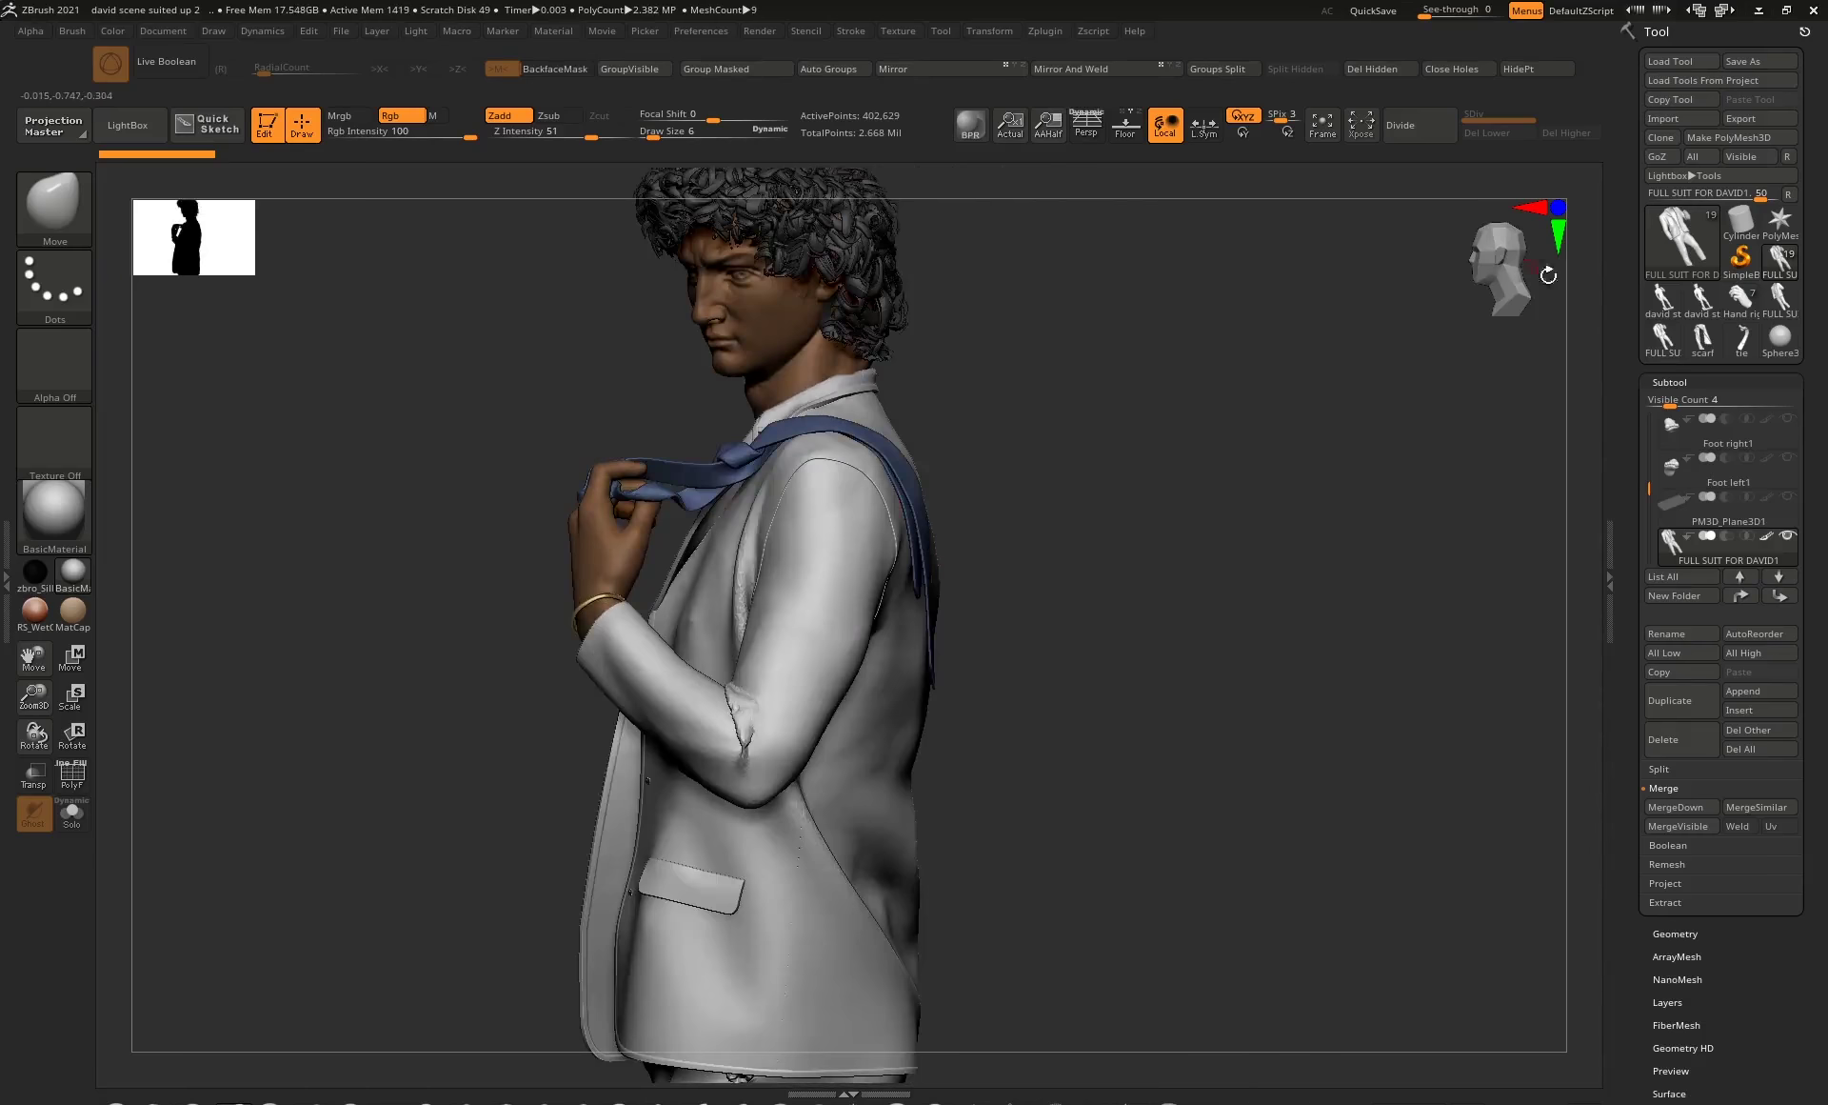
right_drag(950, 361, 987, 326)
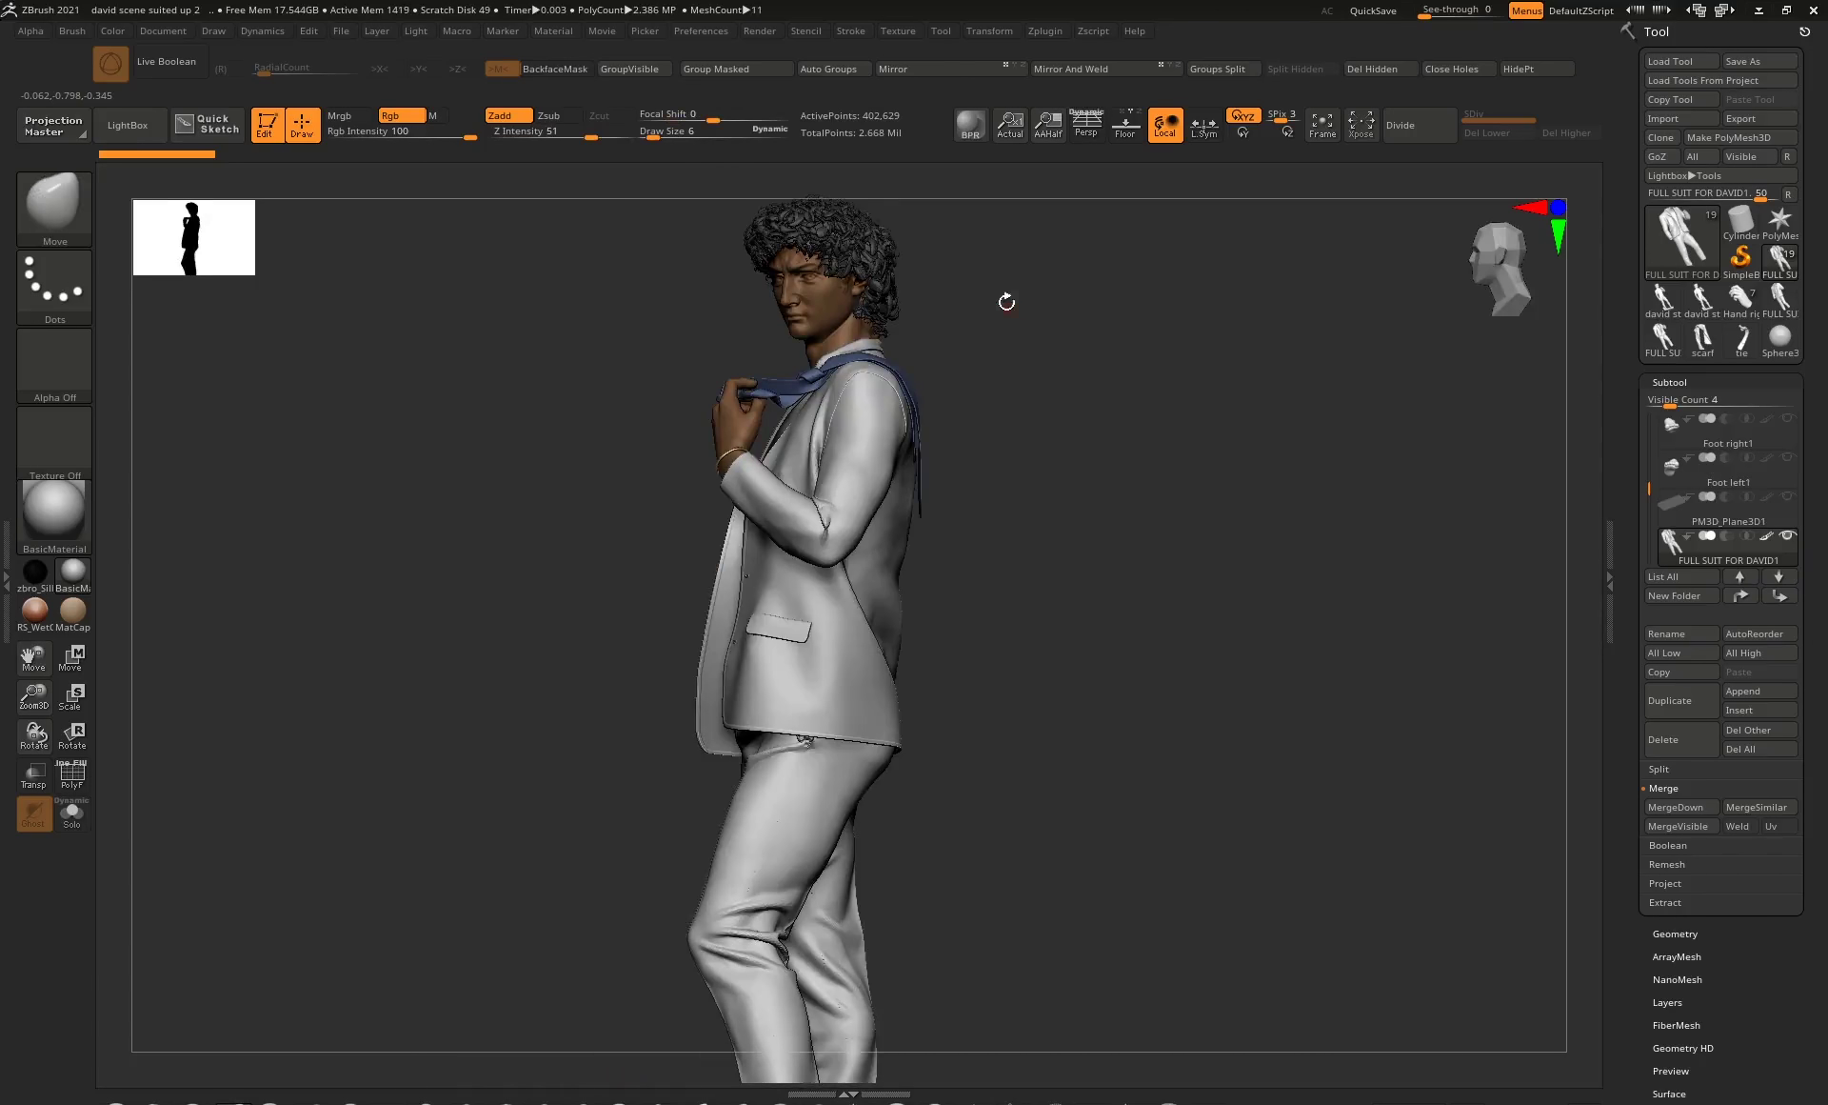
mouse_move(1058, 309)
right_down()
mouse_move(1083, 312)
mouse_move(1026, 325)
right_up()
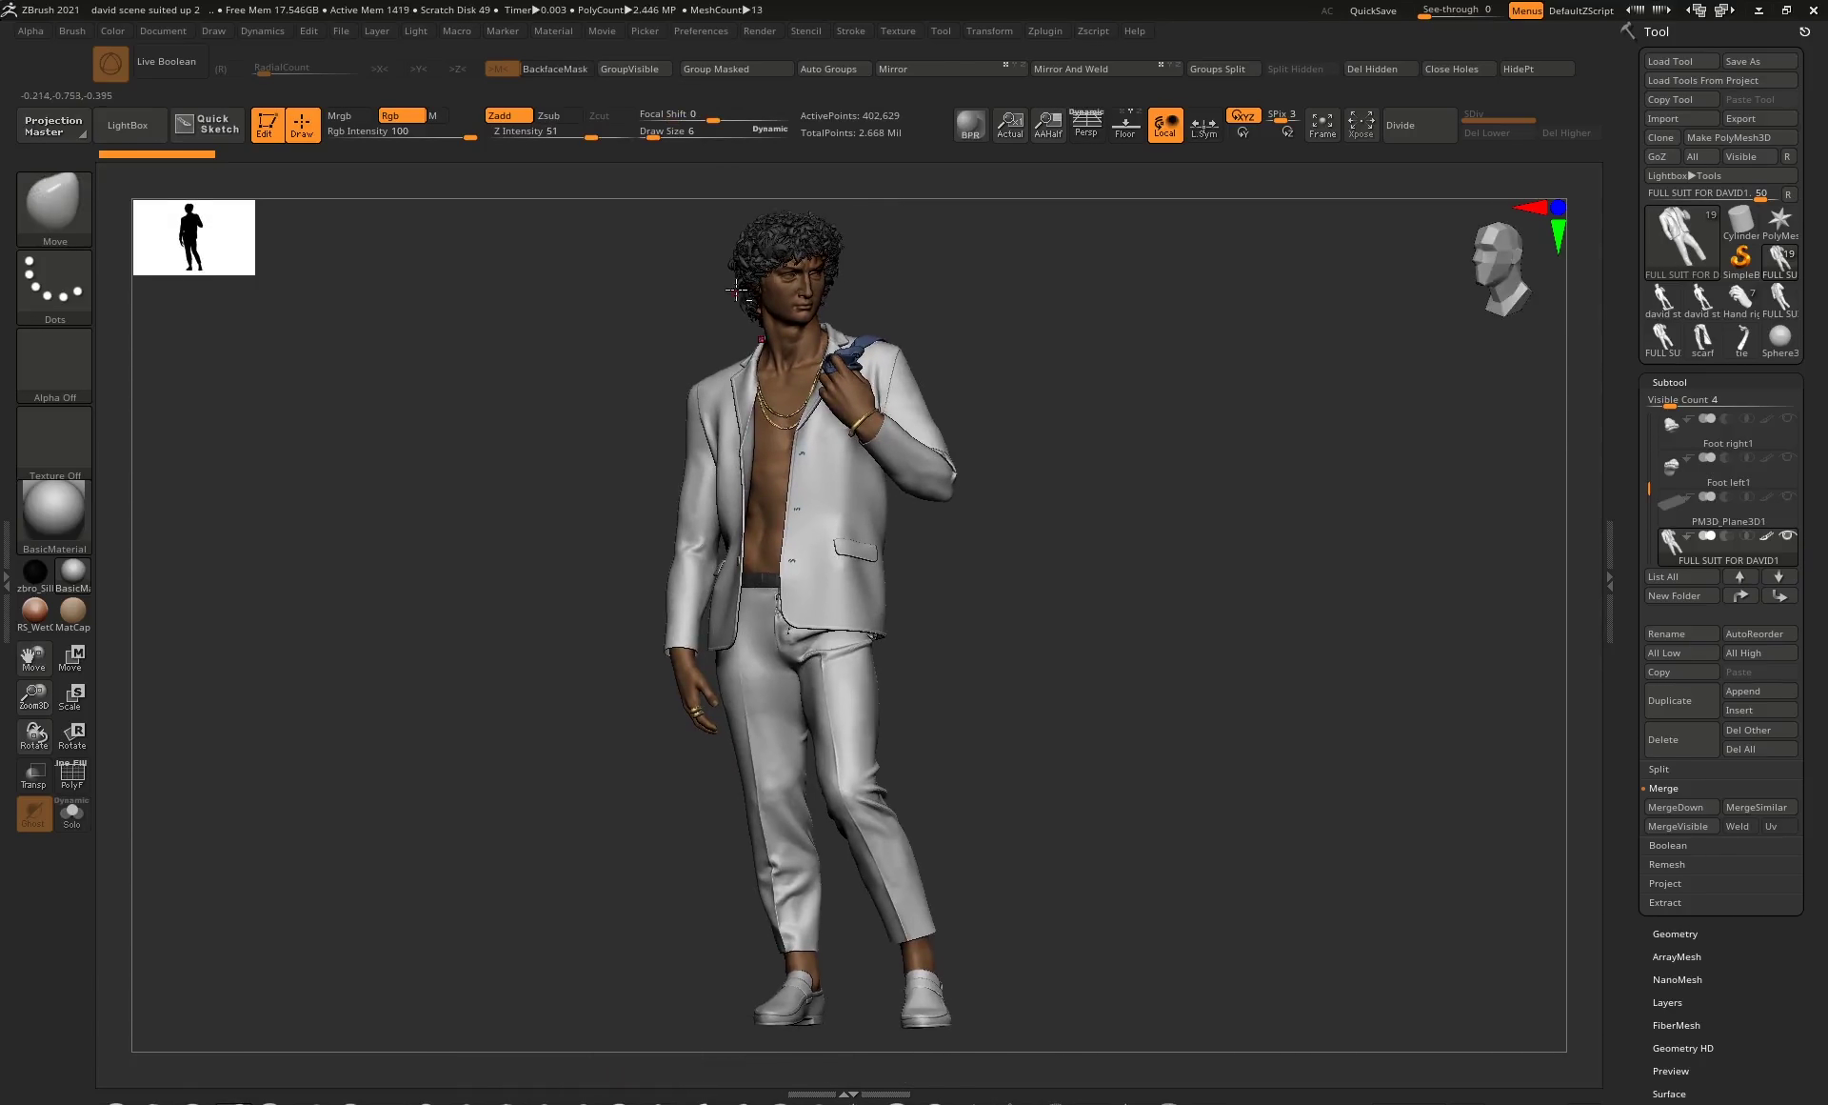
Hide the Hair1 subtool and make david statue hi-res1 the active subtool.
ctrl+right_drag(736, 289, 626, 770)
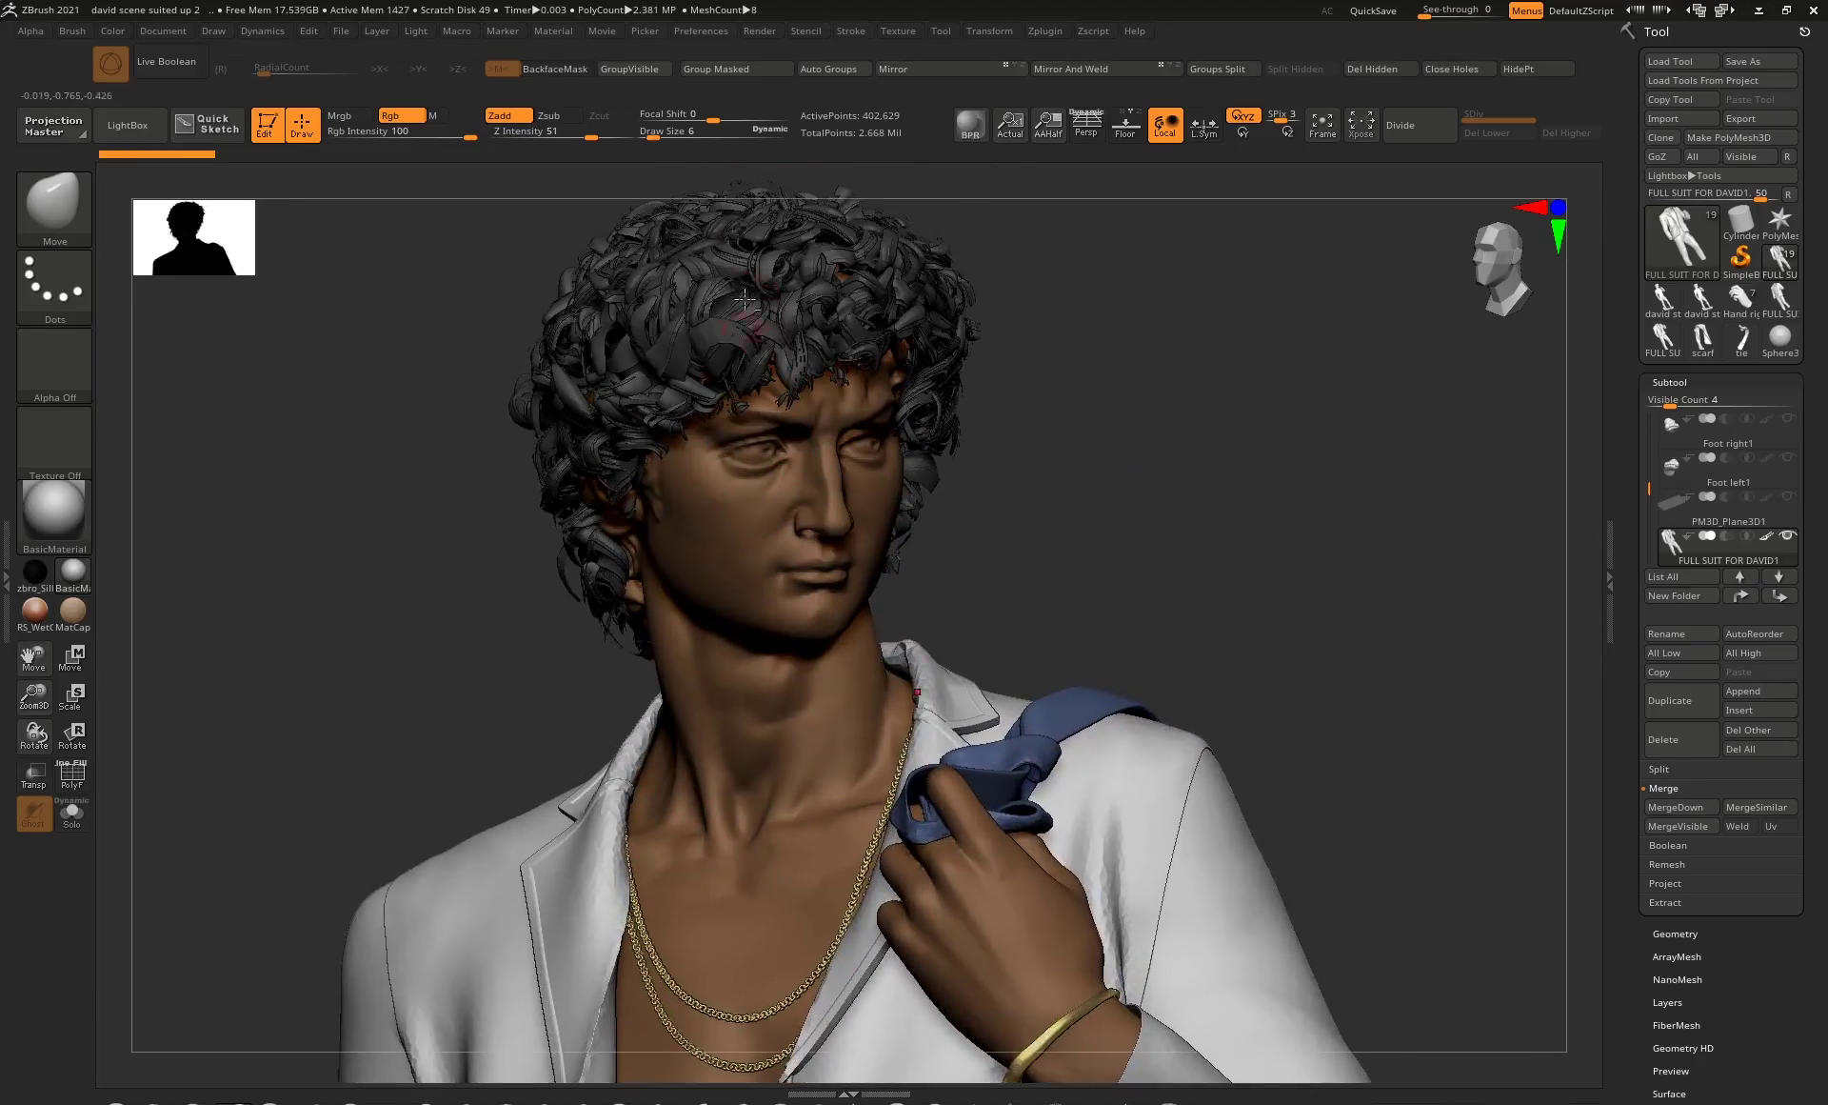
alt+click(700, 292)
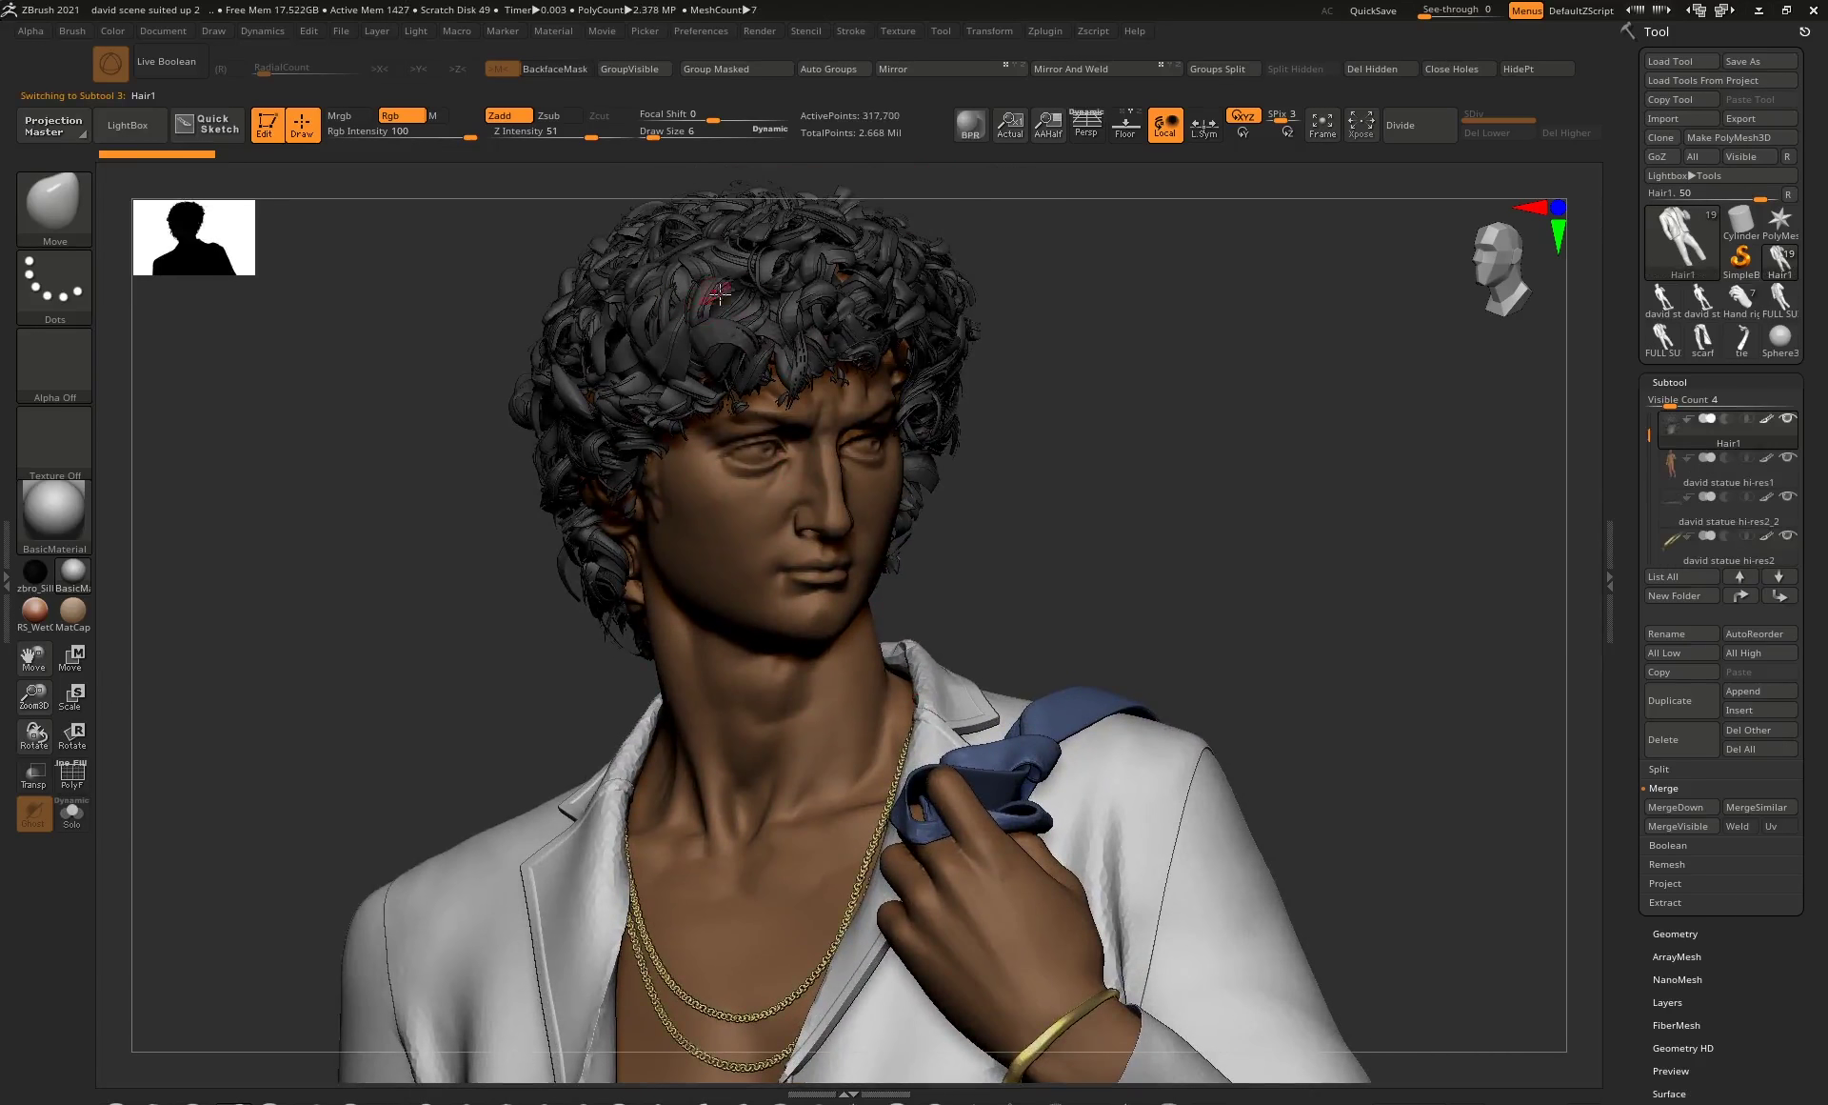
right_drag(1104, 326, 1252, 345)
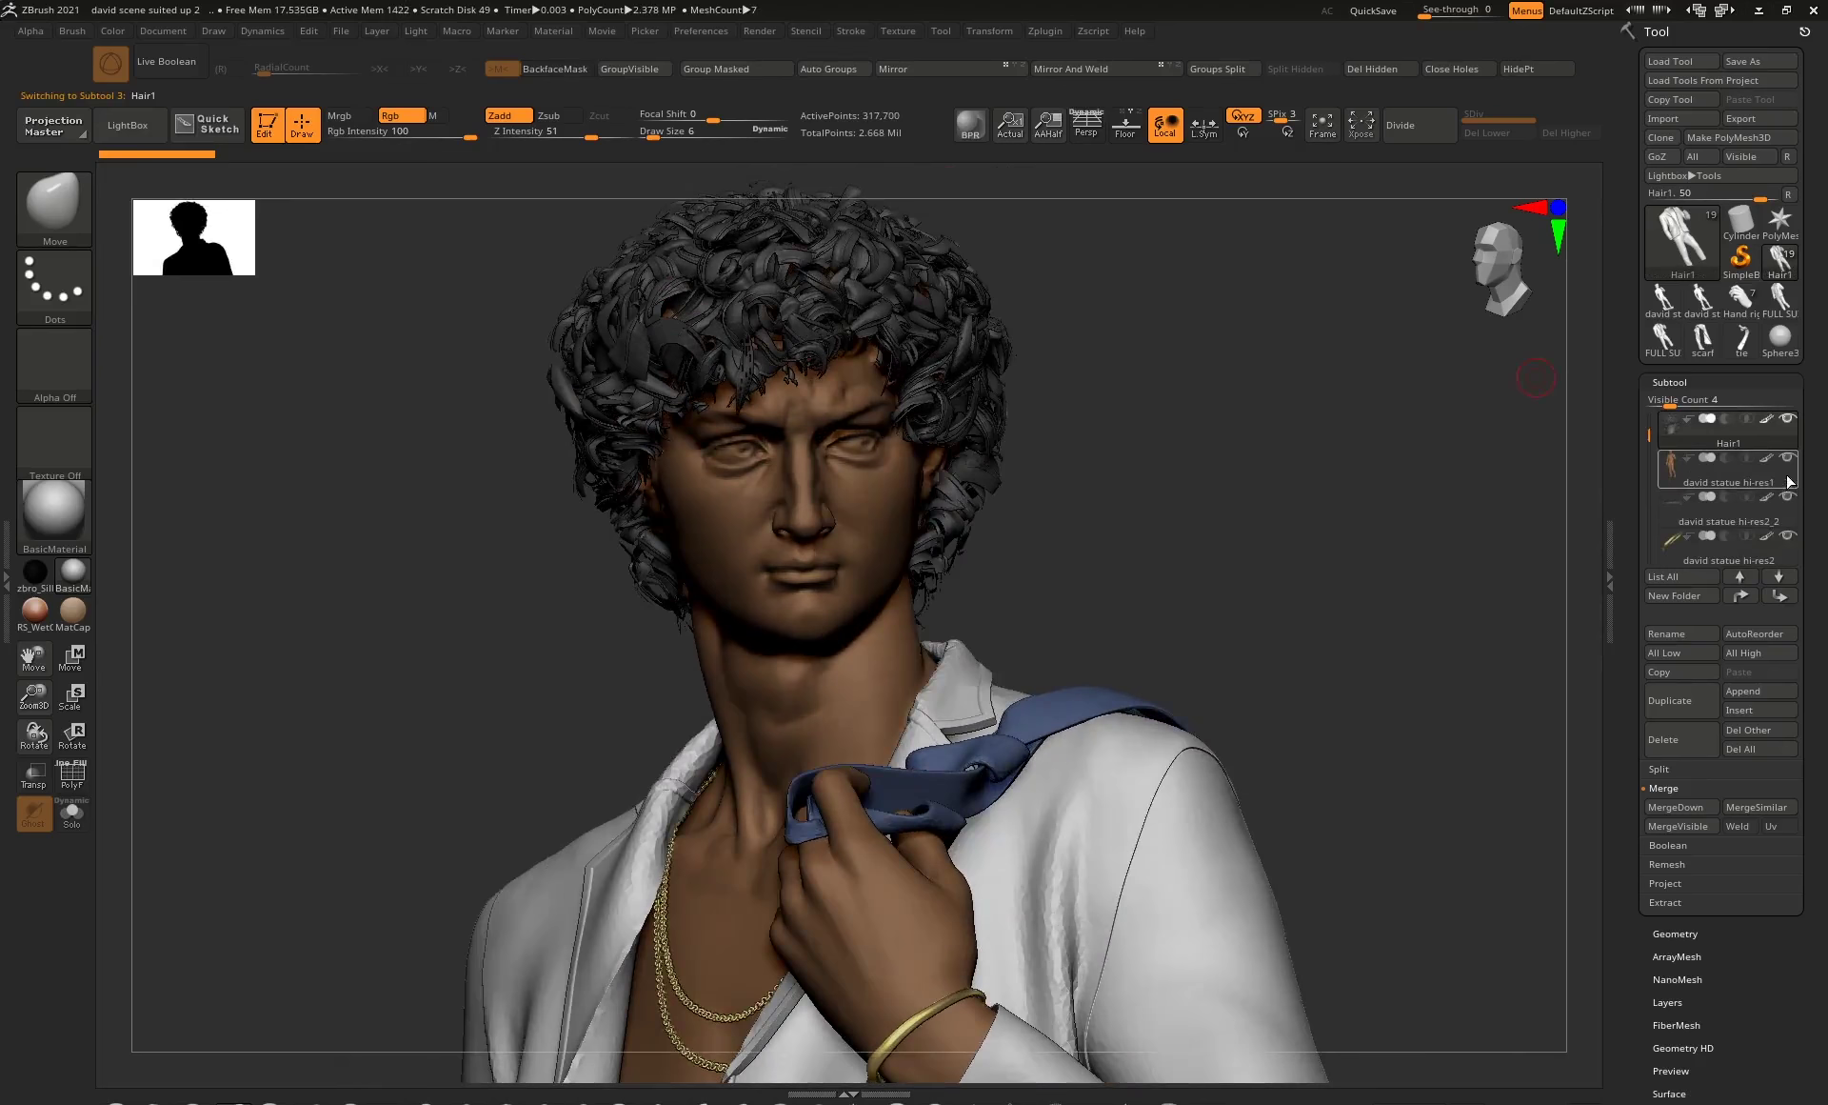
click(1785, 479)
click(1788, 417)
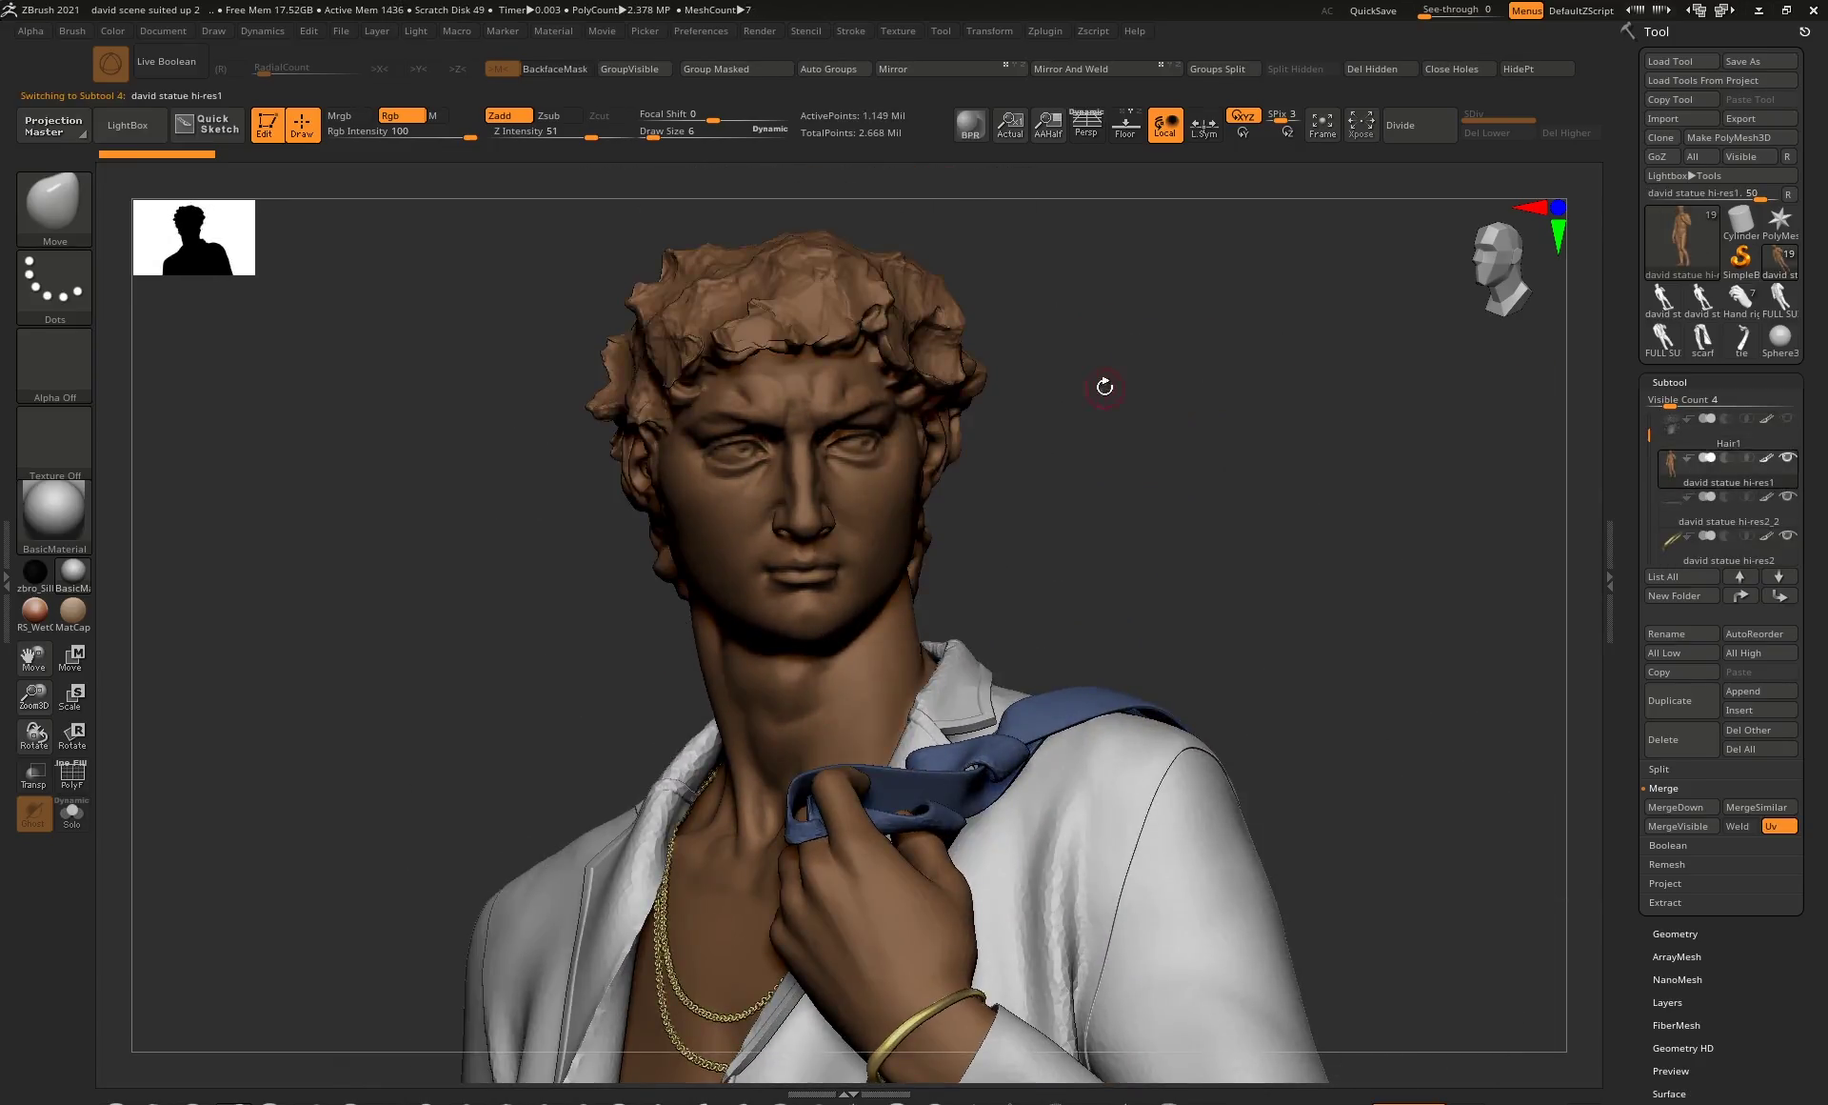
Rework the statue's sculpted curls with the ClayBuildup brush at draw size 22 and Z intensity 20.
drag(1104, 386, 1104, 400)
drag(1042, 328, 910, 337)
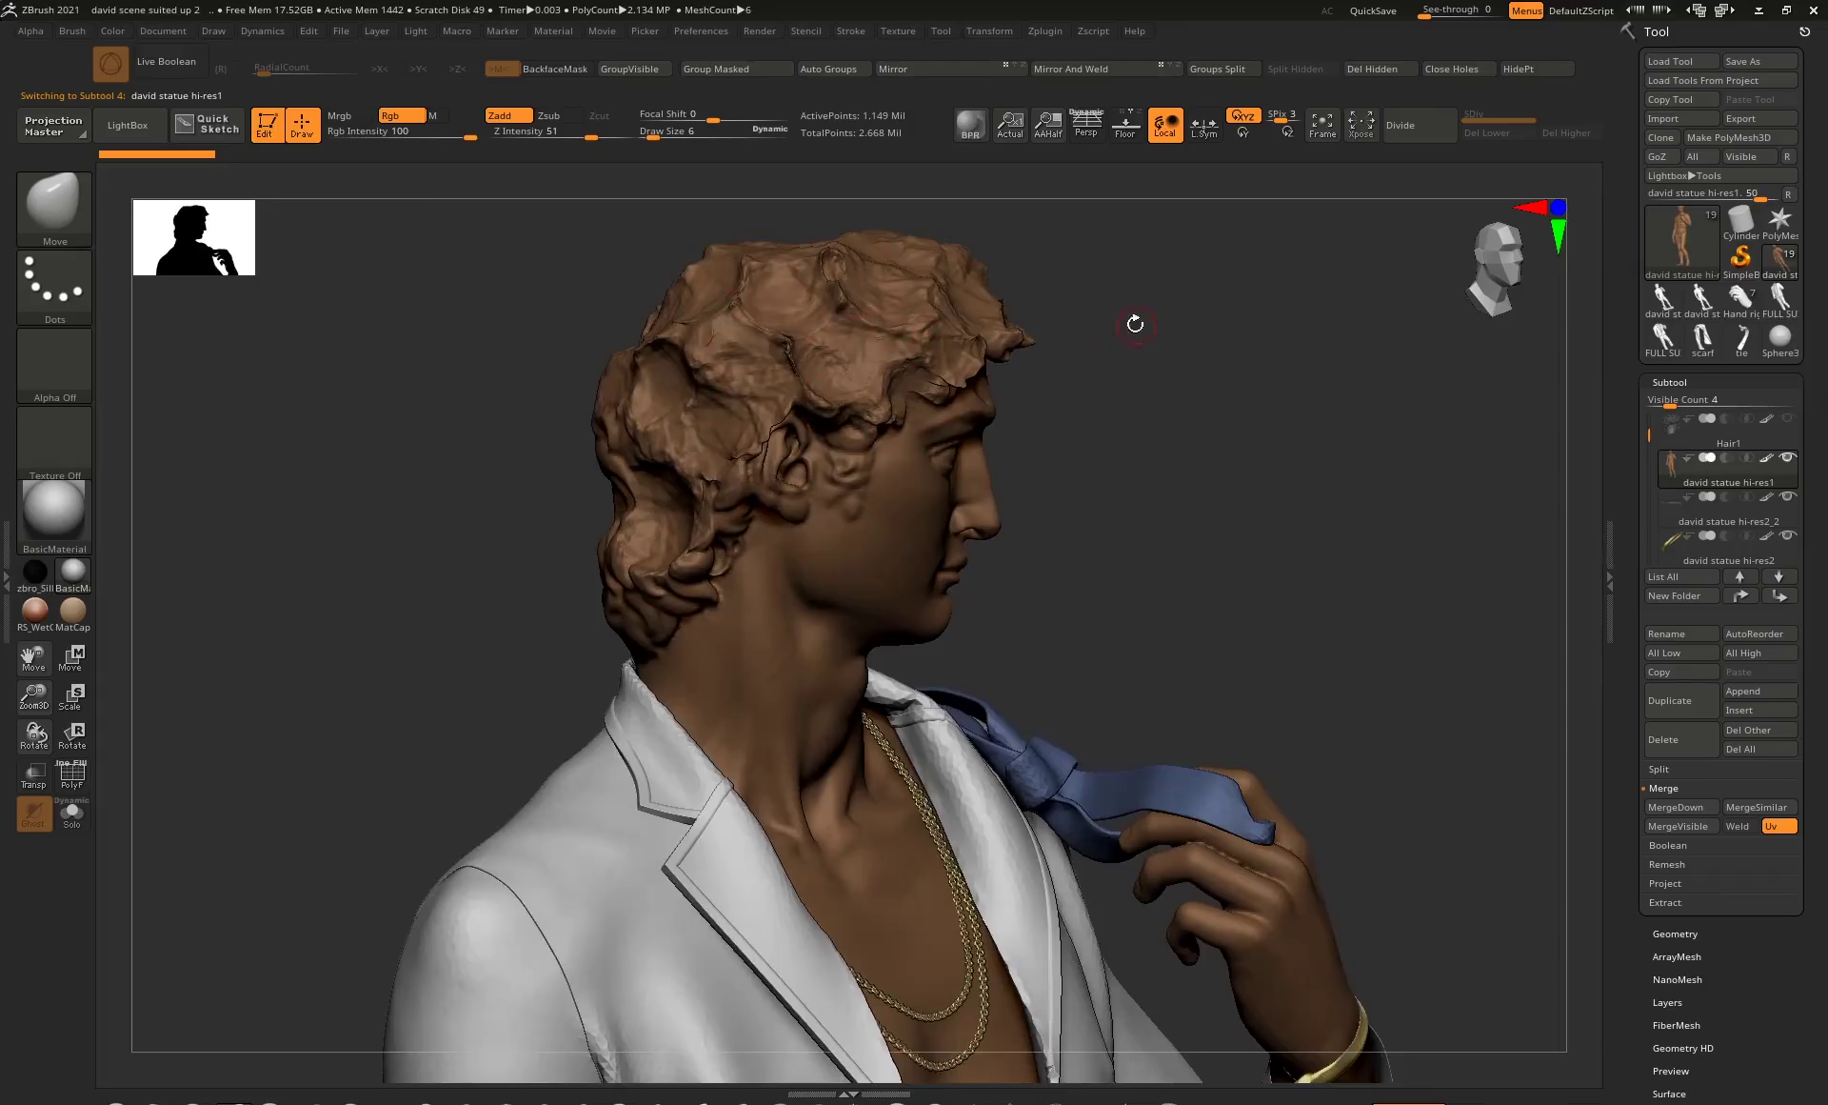
mouse_move(1135, 325)
mouse_down()
mouse_move(1033, 318)
mouse_move(1061, 318)
mouse_move(935, 372)
mouse_up()
click(178, 1097)
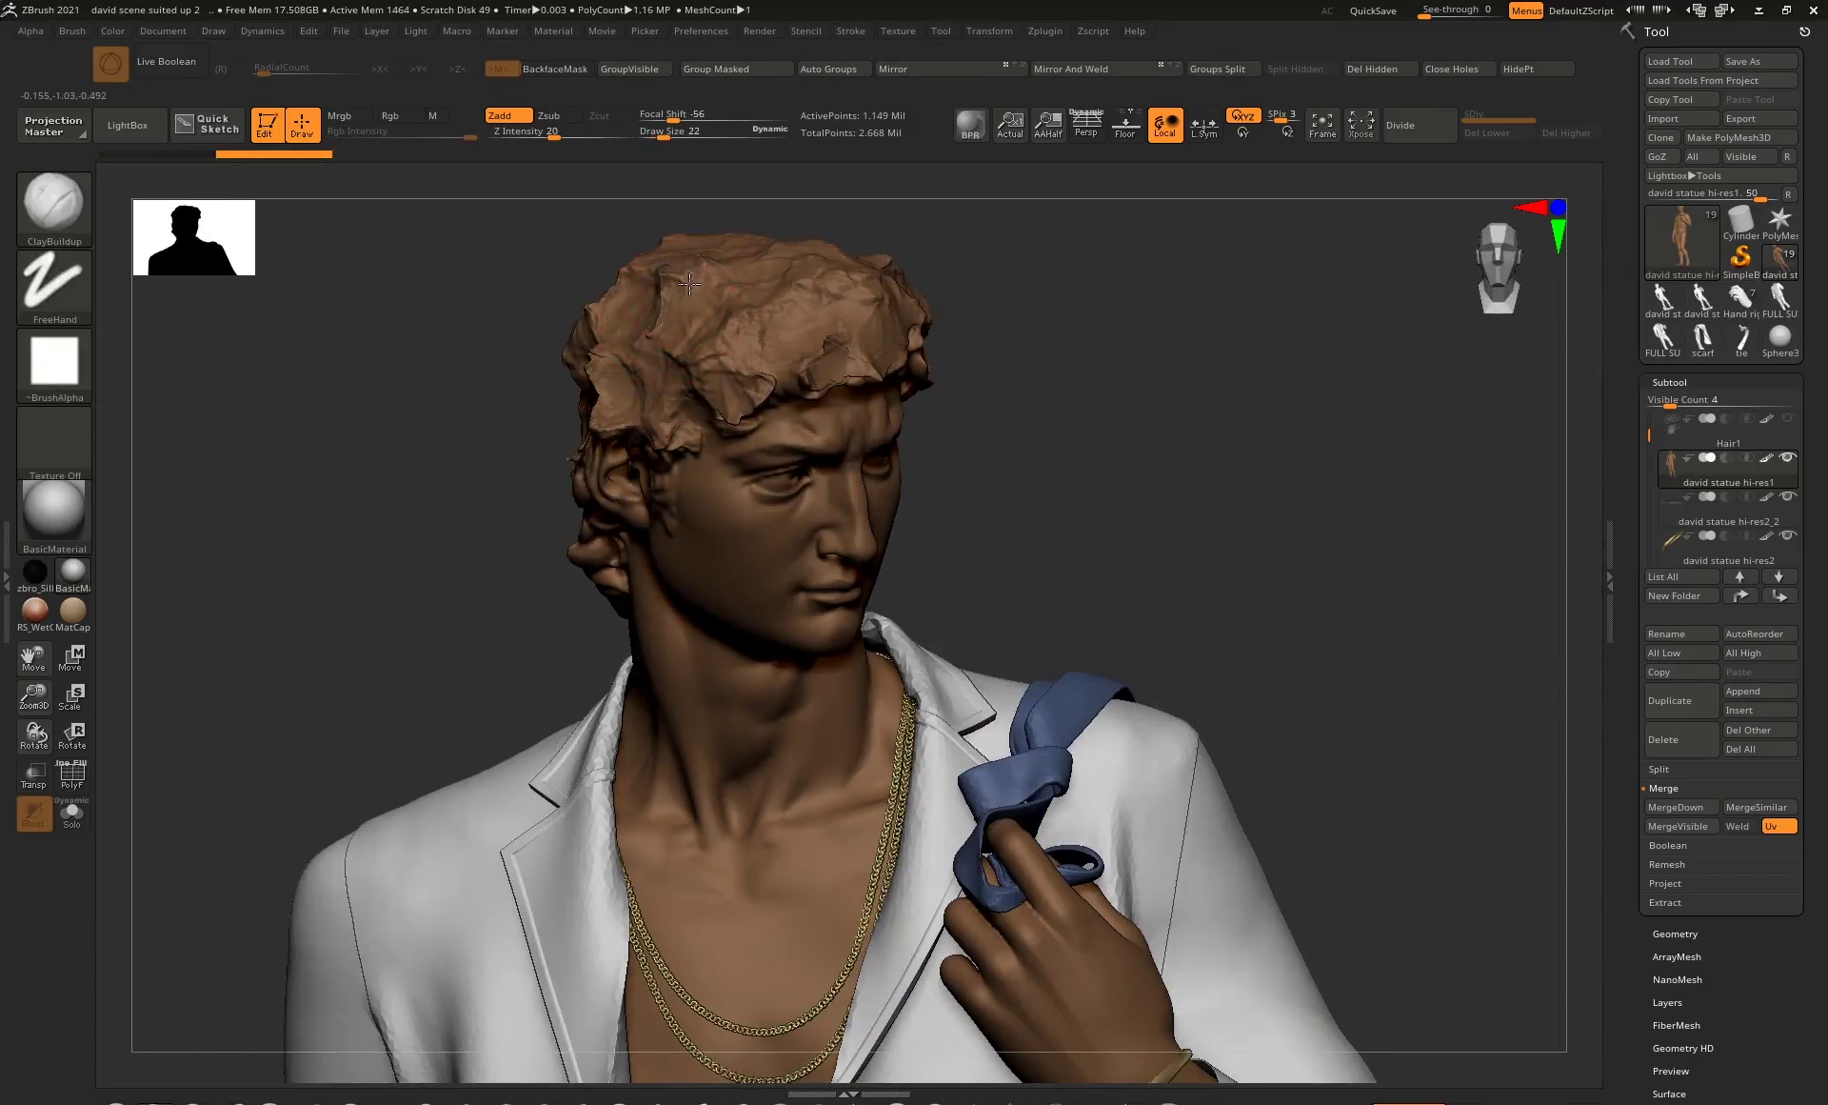
drag(972, 277, 797, 281)
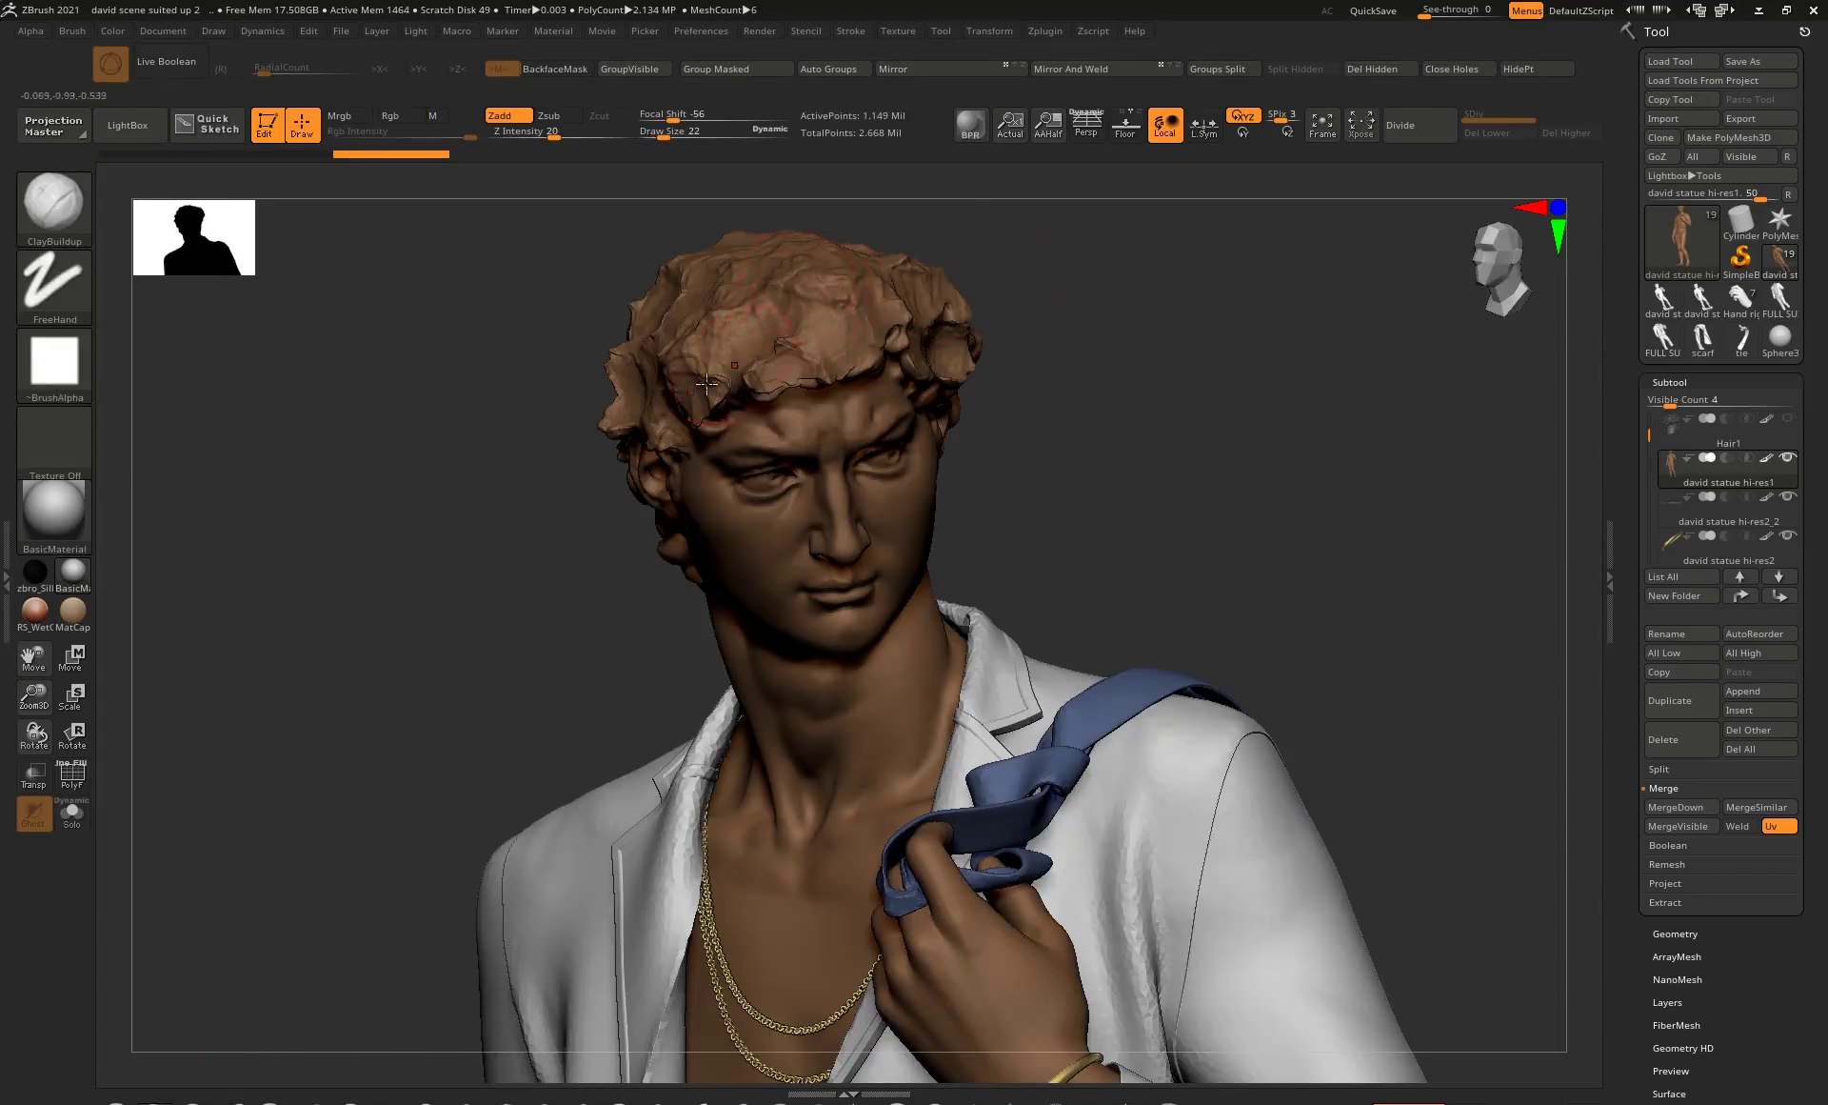
drag(1066, 294, 990, 297)
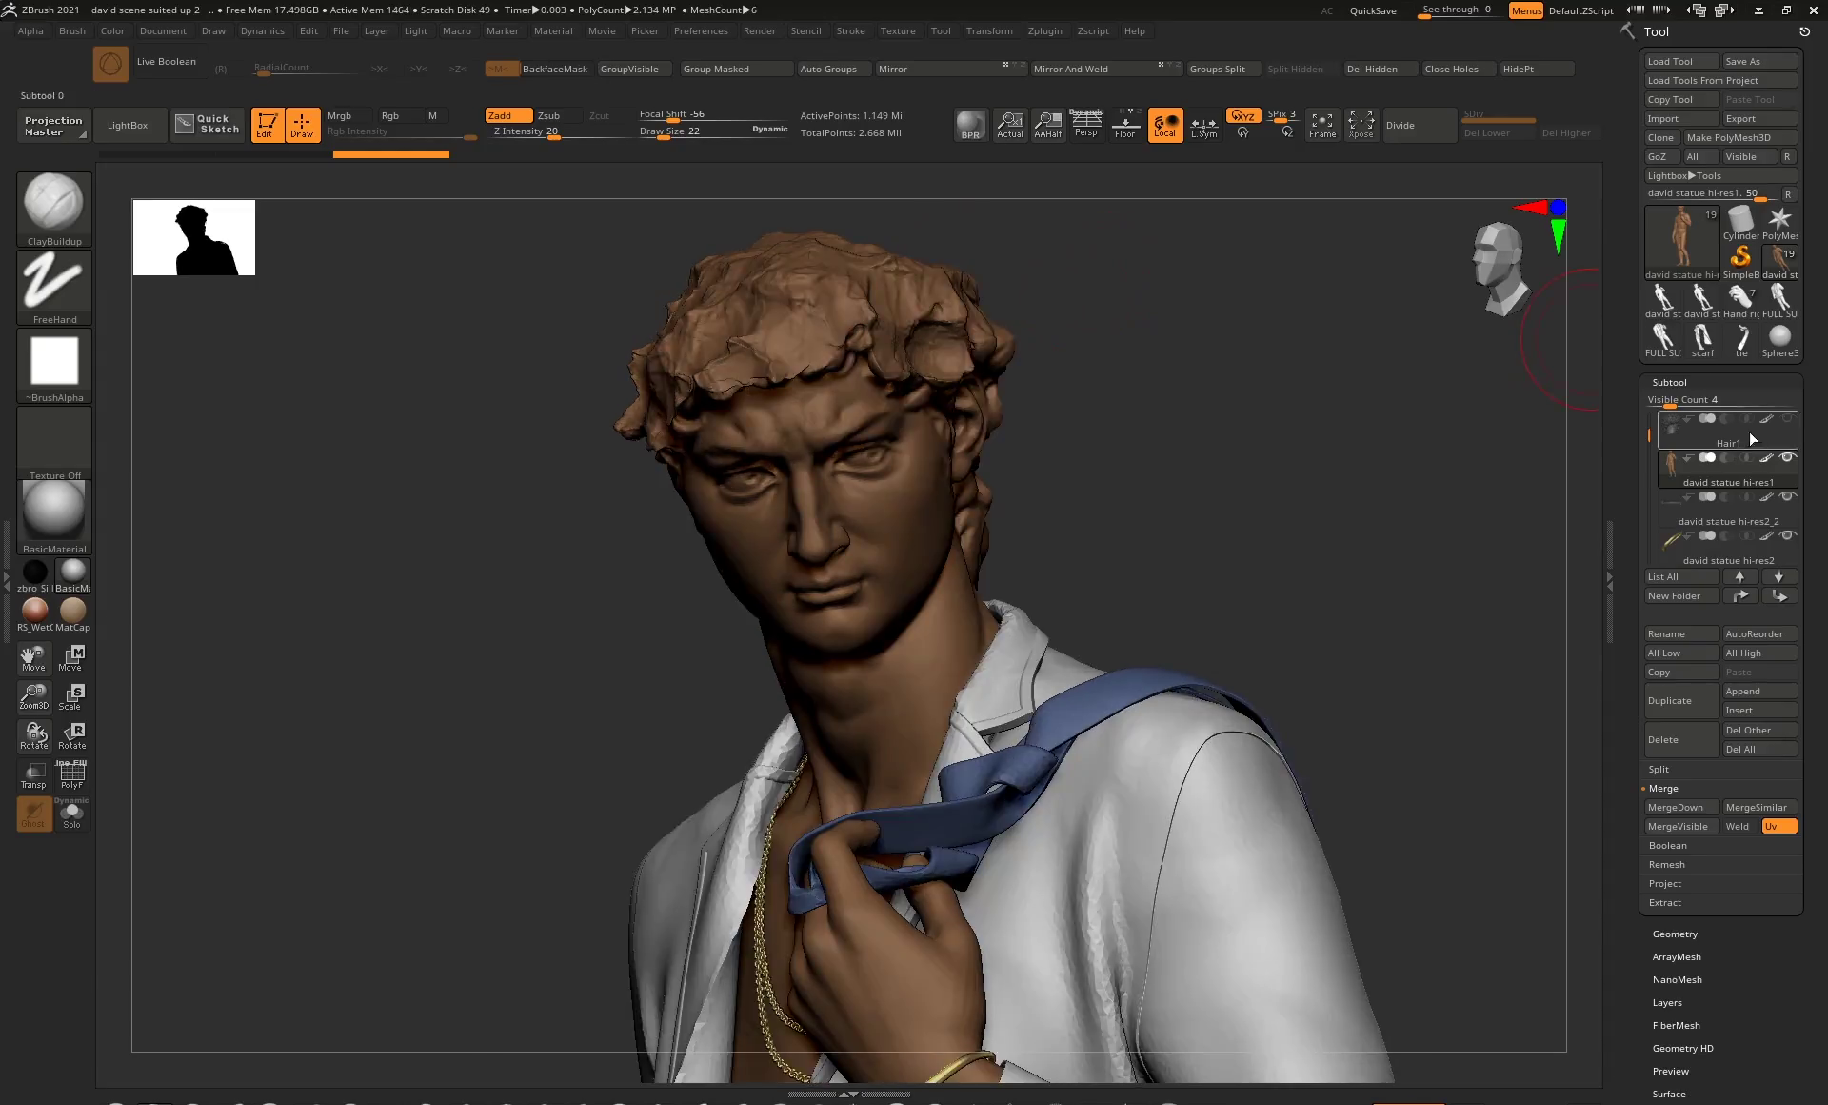
Show the Hair1 subtool again and sculpt the statue's head where it pokes through the hair with the ClayBuildup brush.
click(1790, 419)
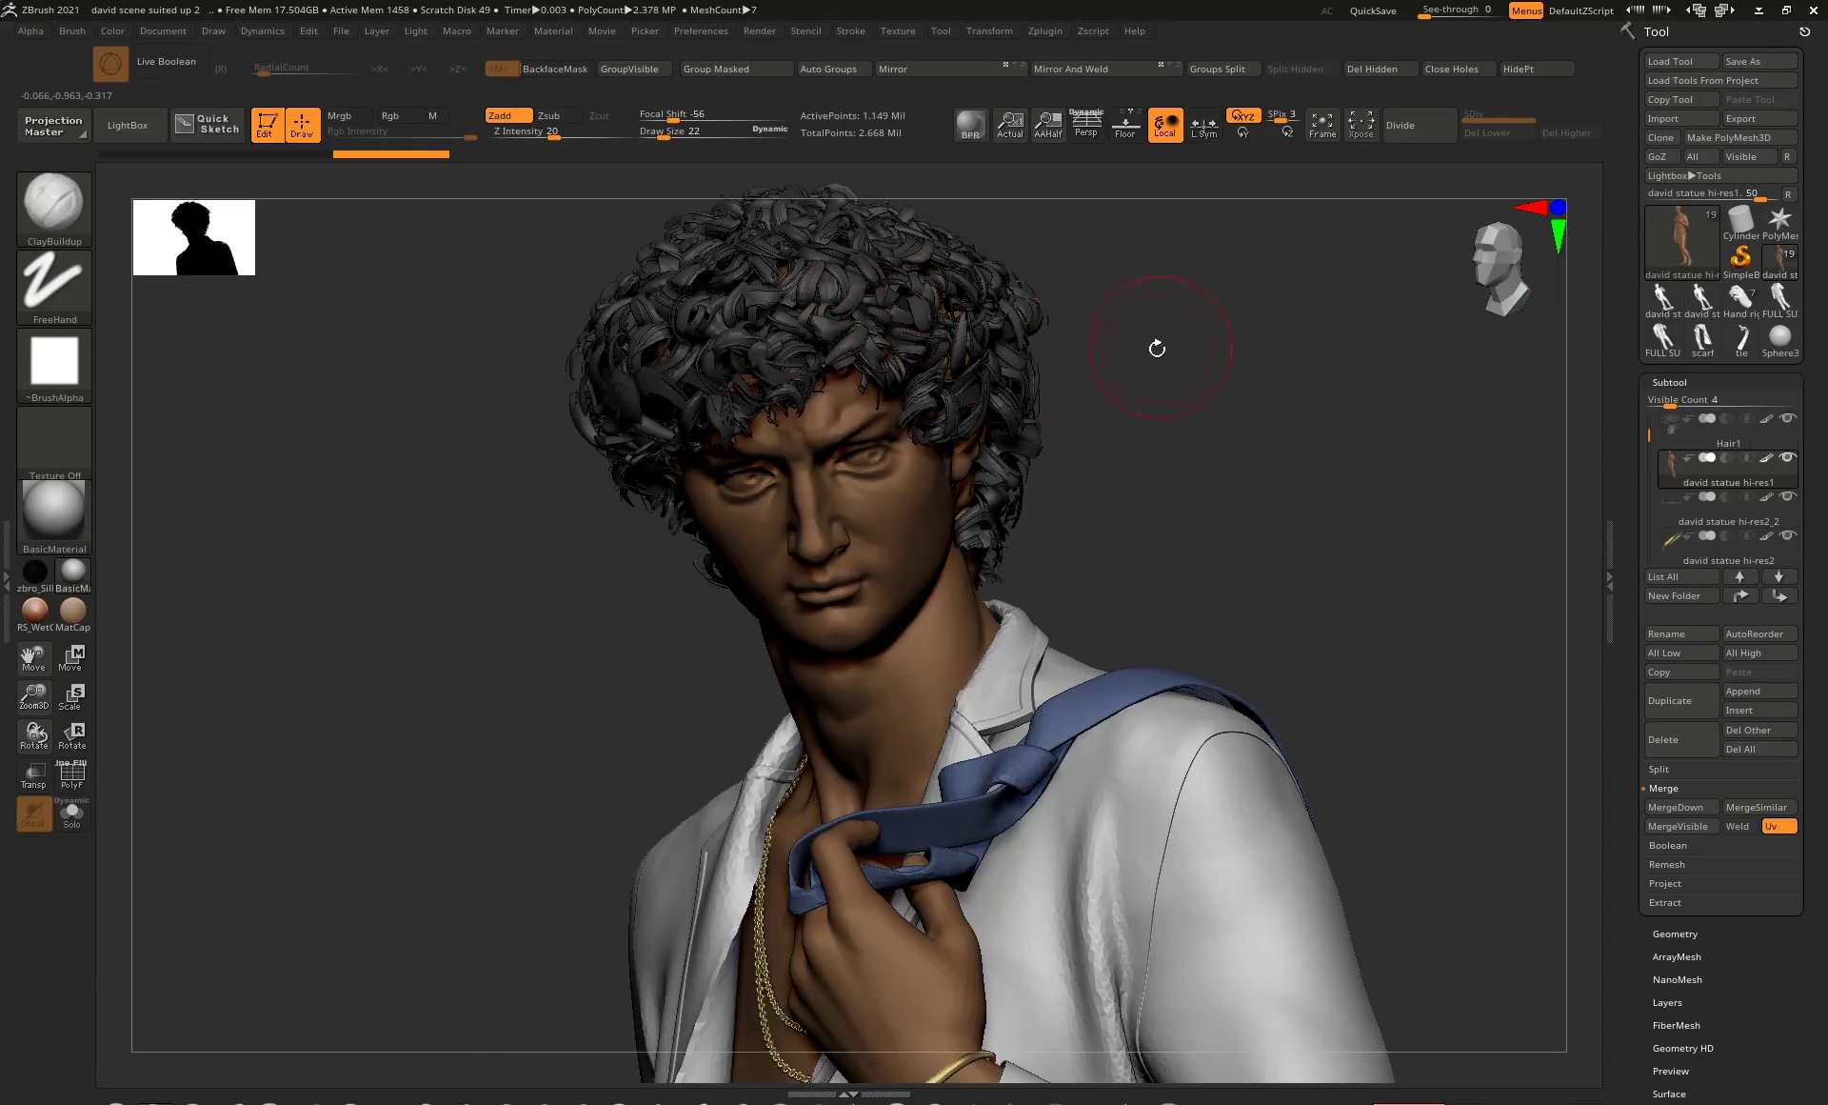
drag(1154, 398, 845, 353)
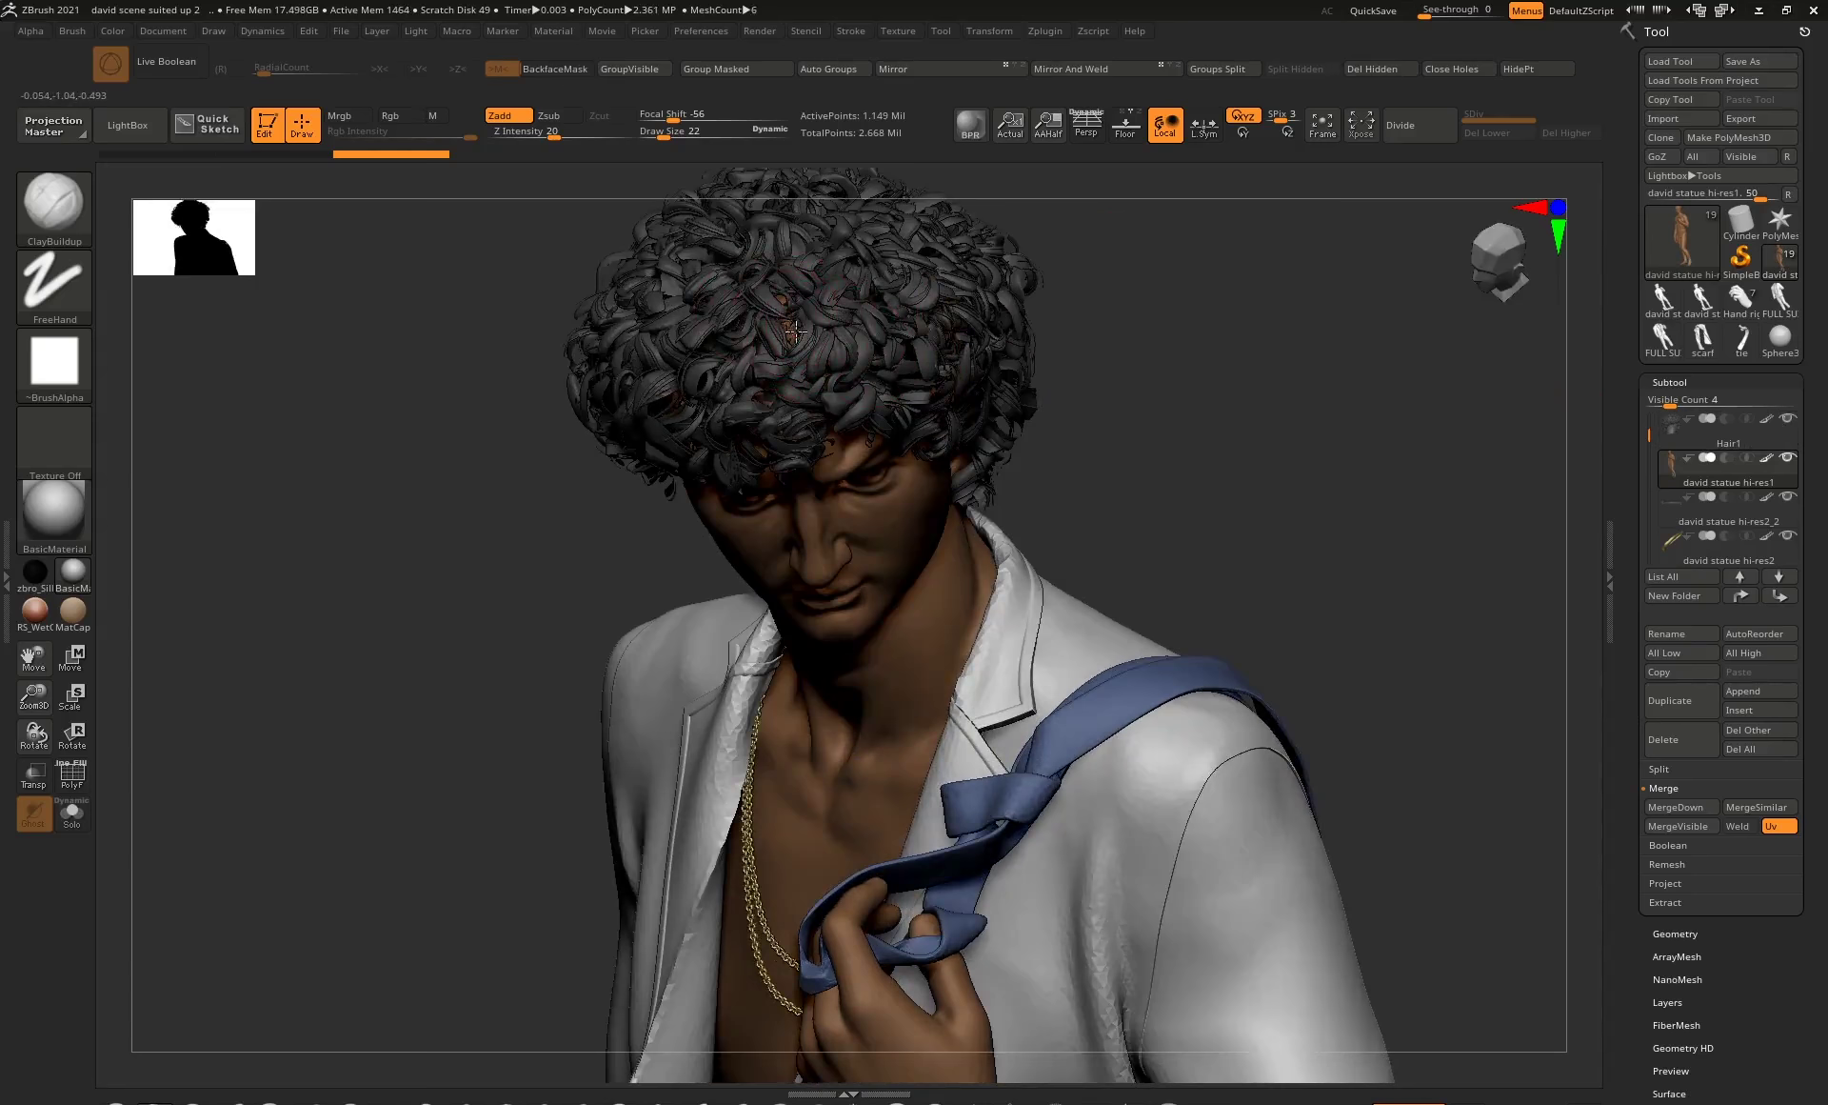
right_drag(892, 300, 996, 286)
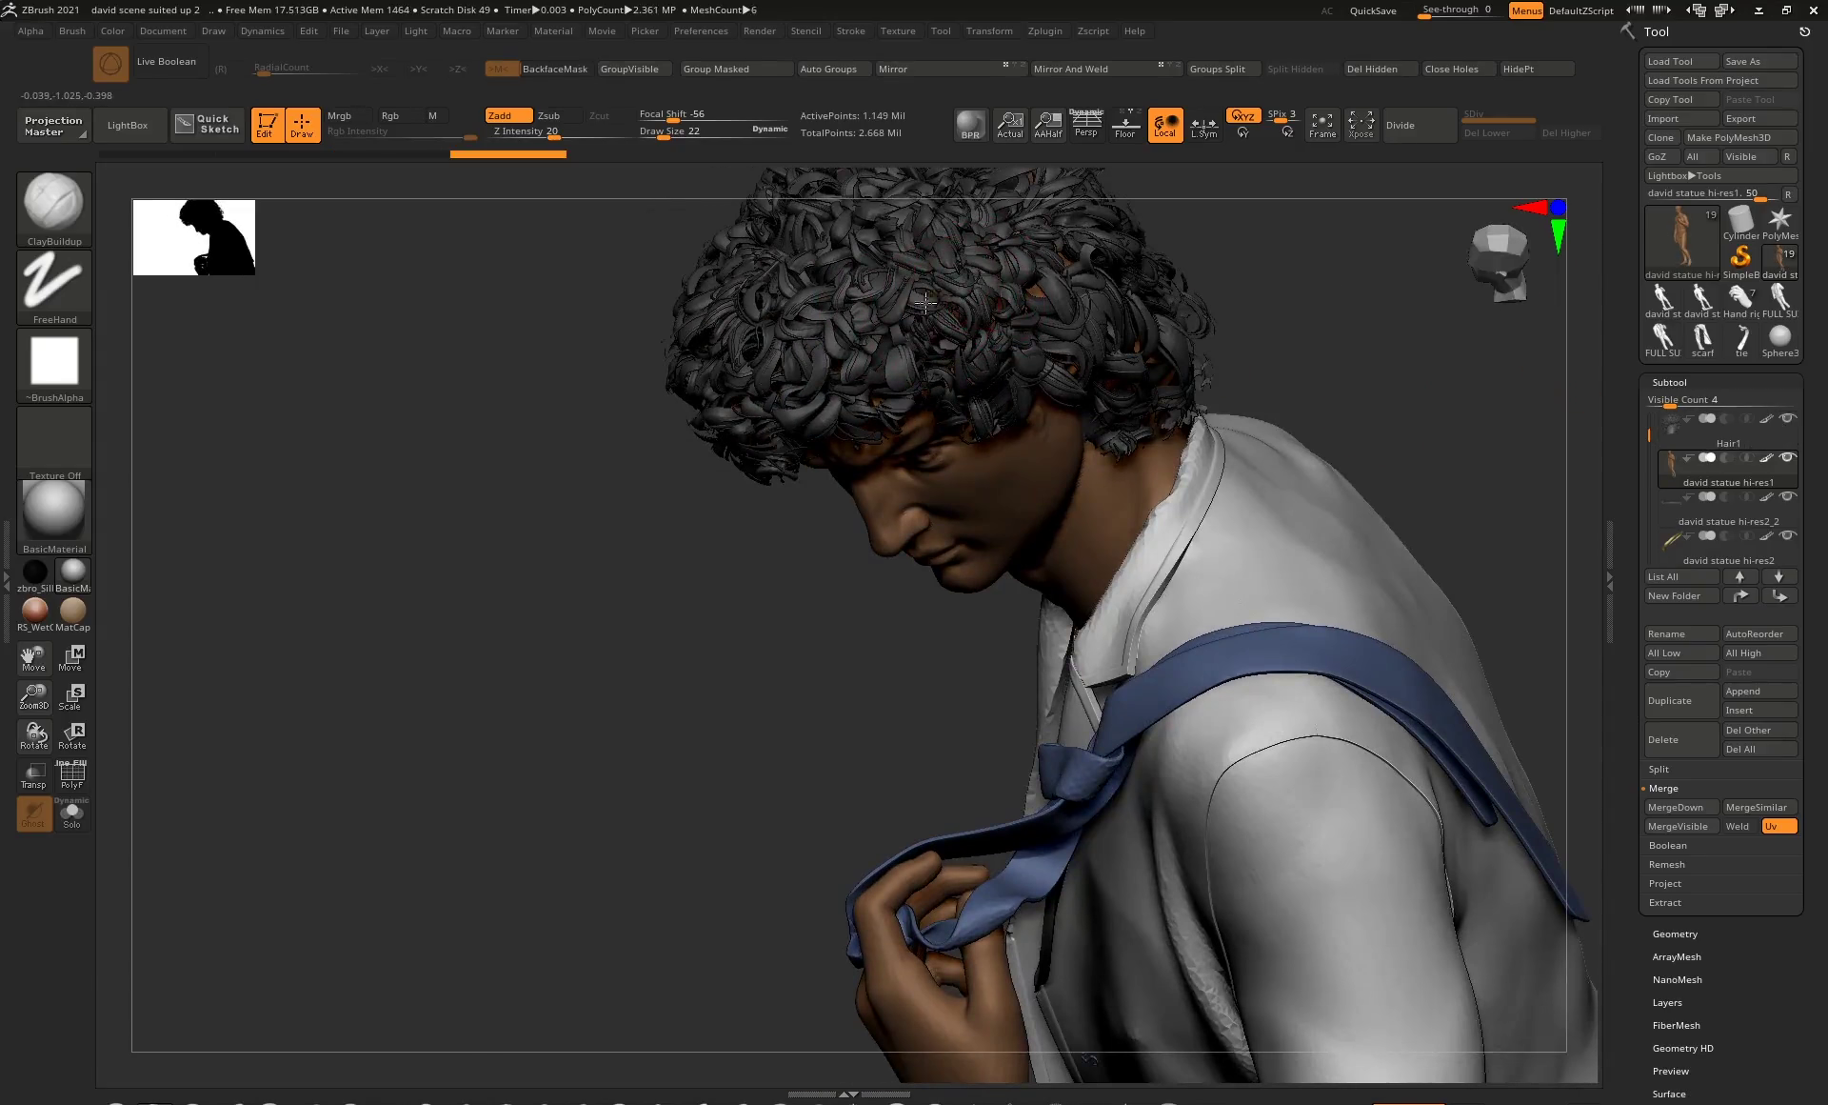
alt+right_drag(856, 460, 850, 467)
drag(850, 466, 904, 437)
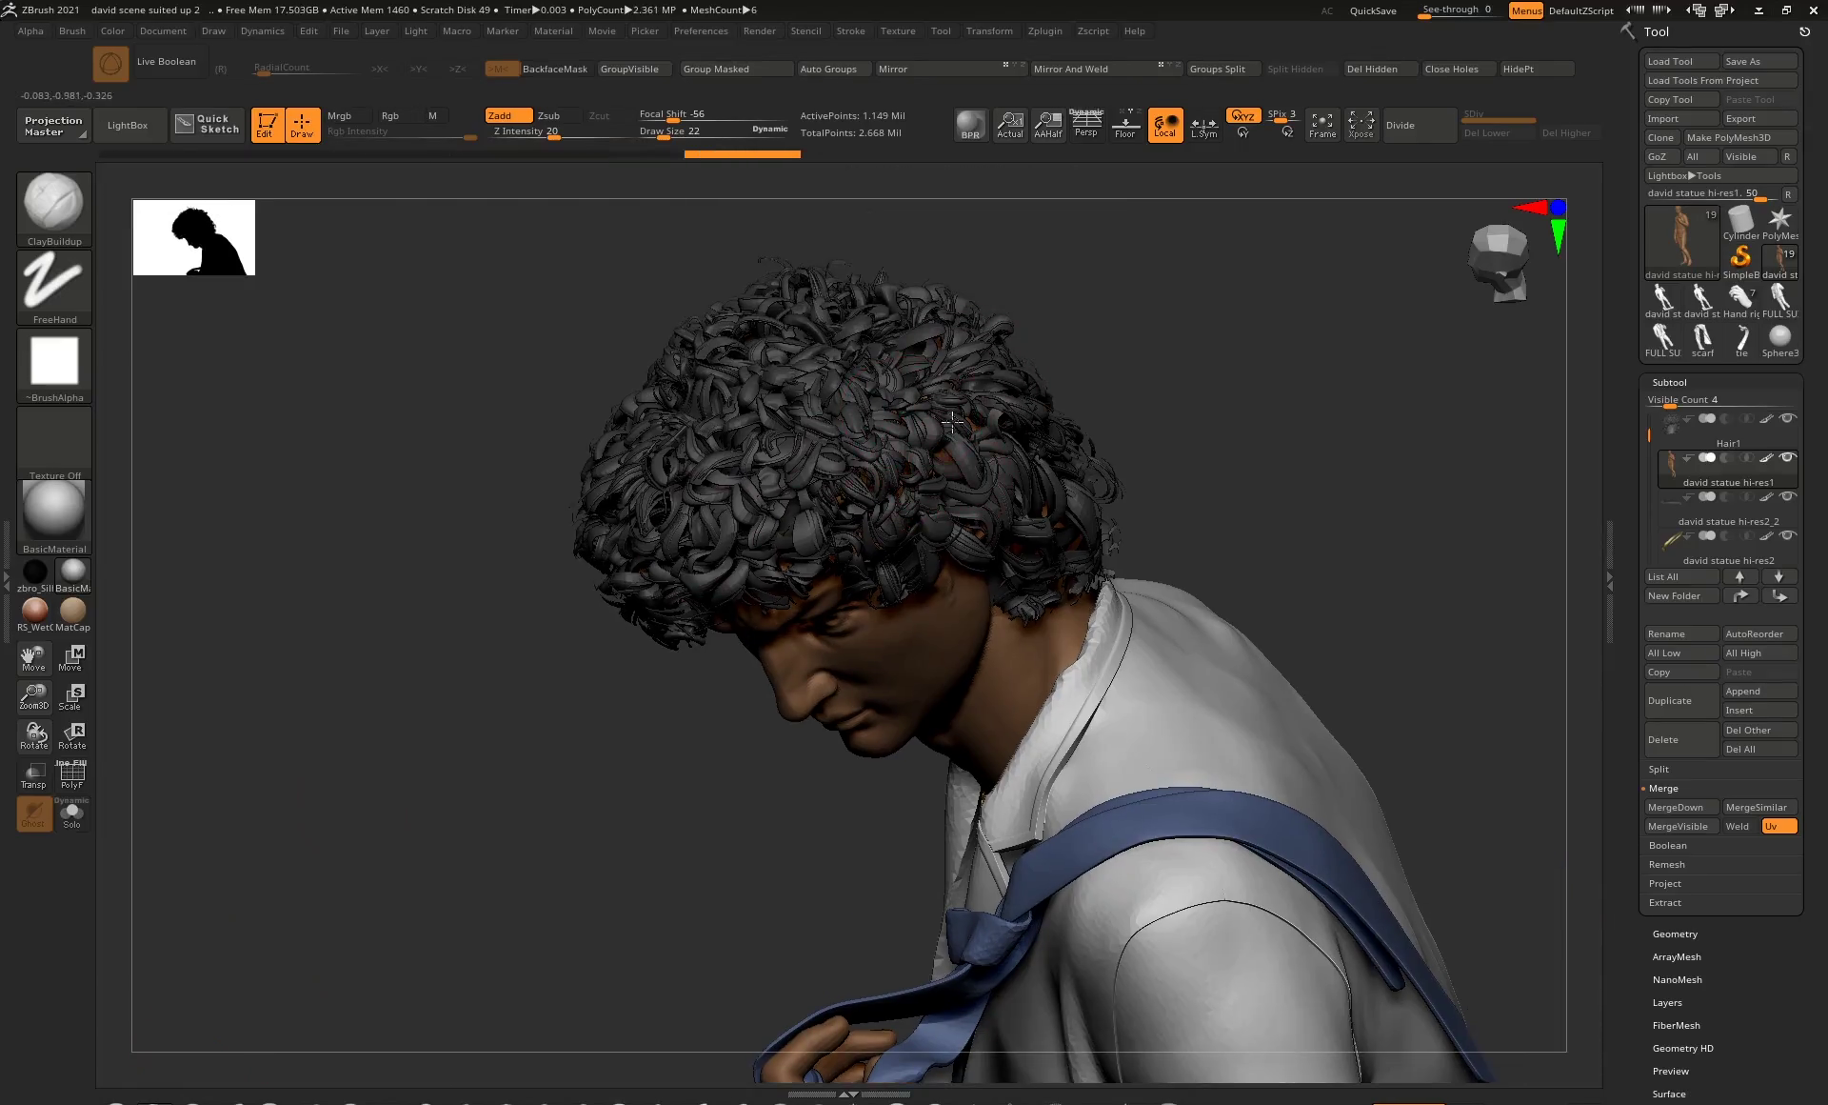
right_drag(954, 460, 835, 473)
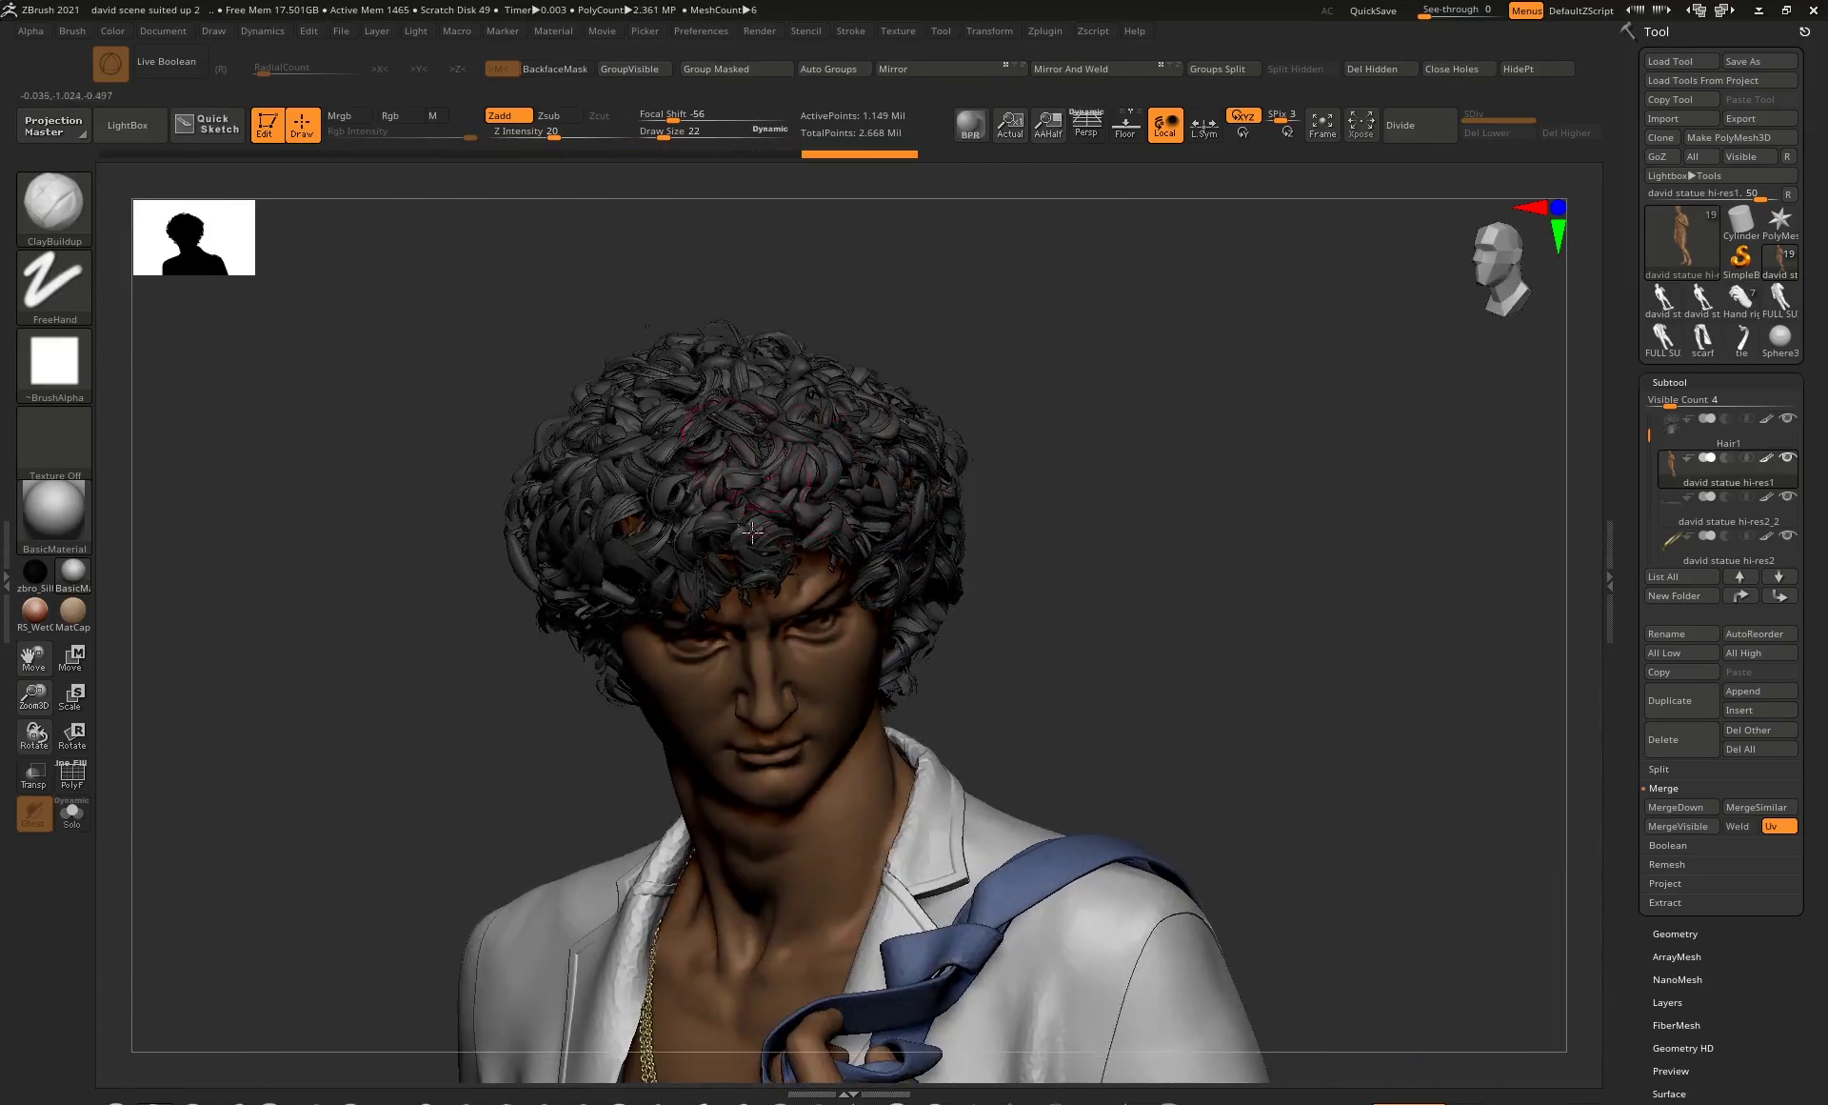
right_drag(752, 532, 633, 522)
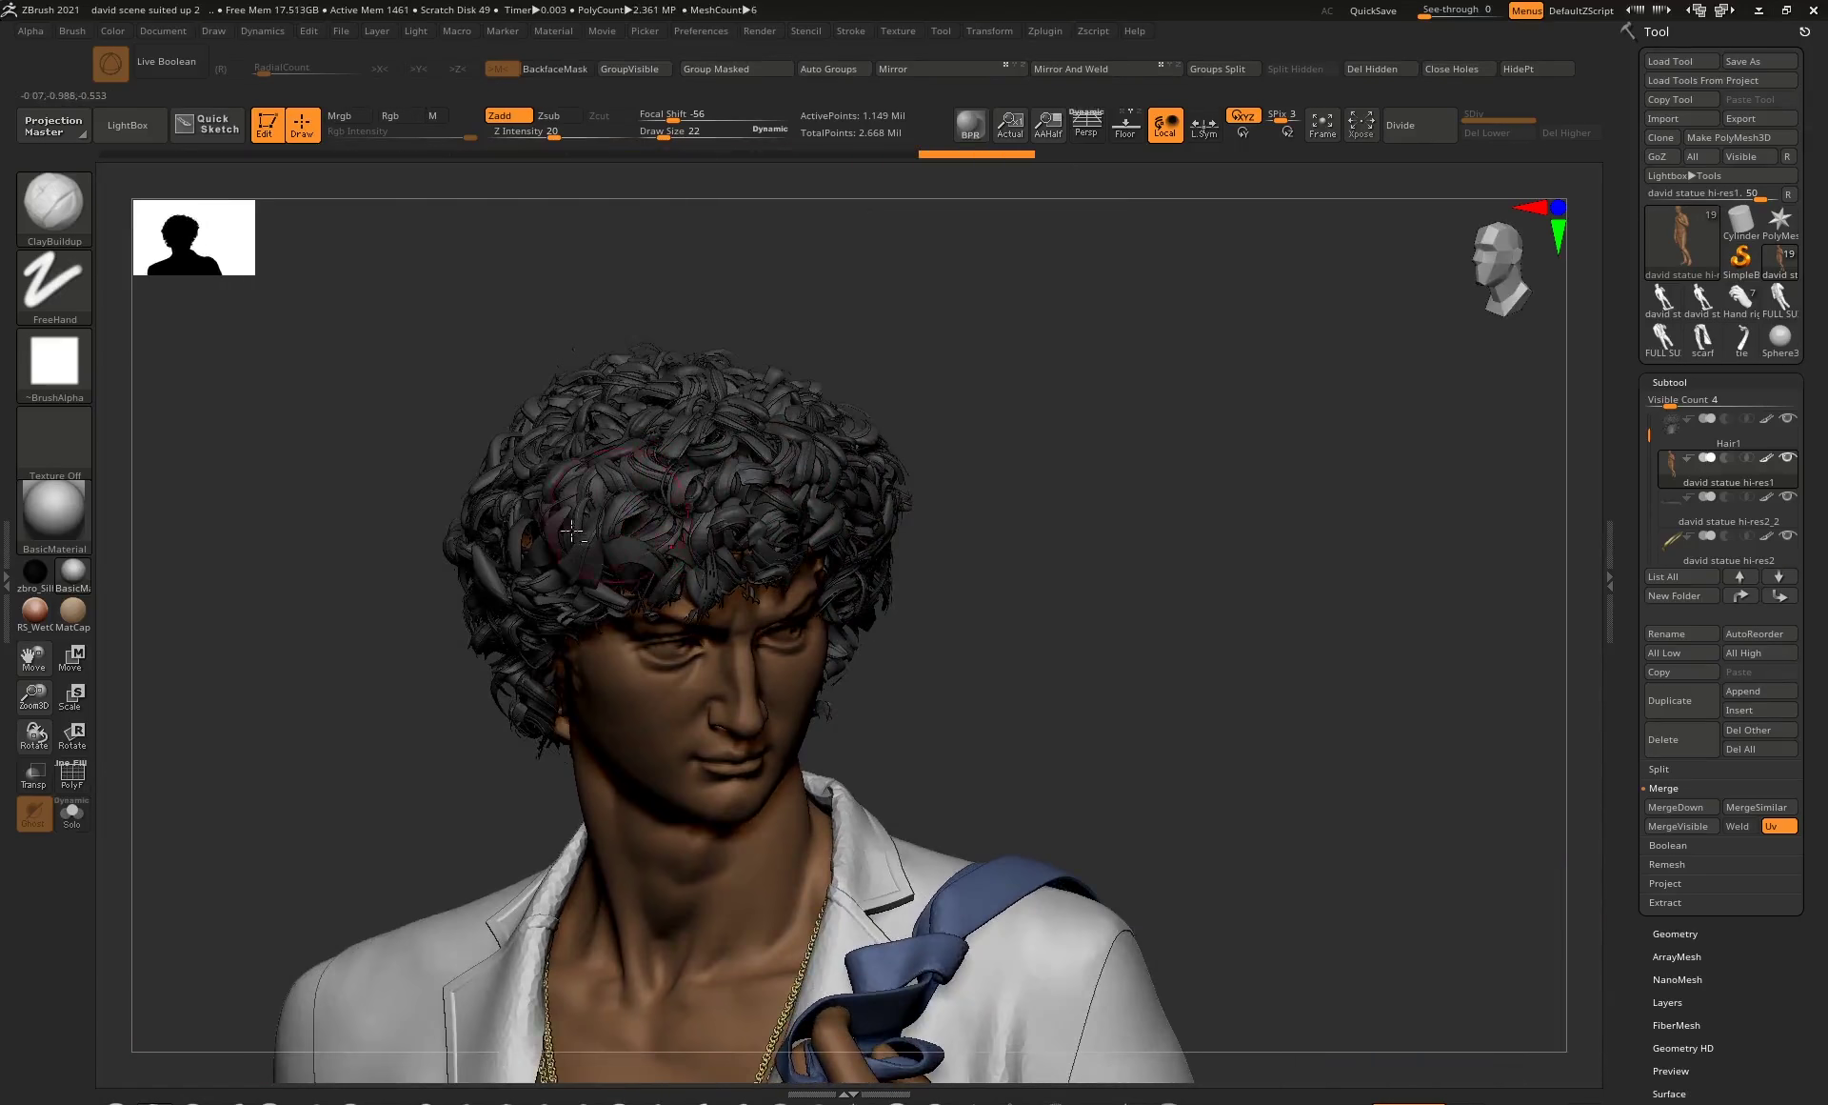
right_drag(729, 473, 754, 408)
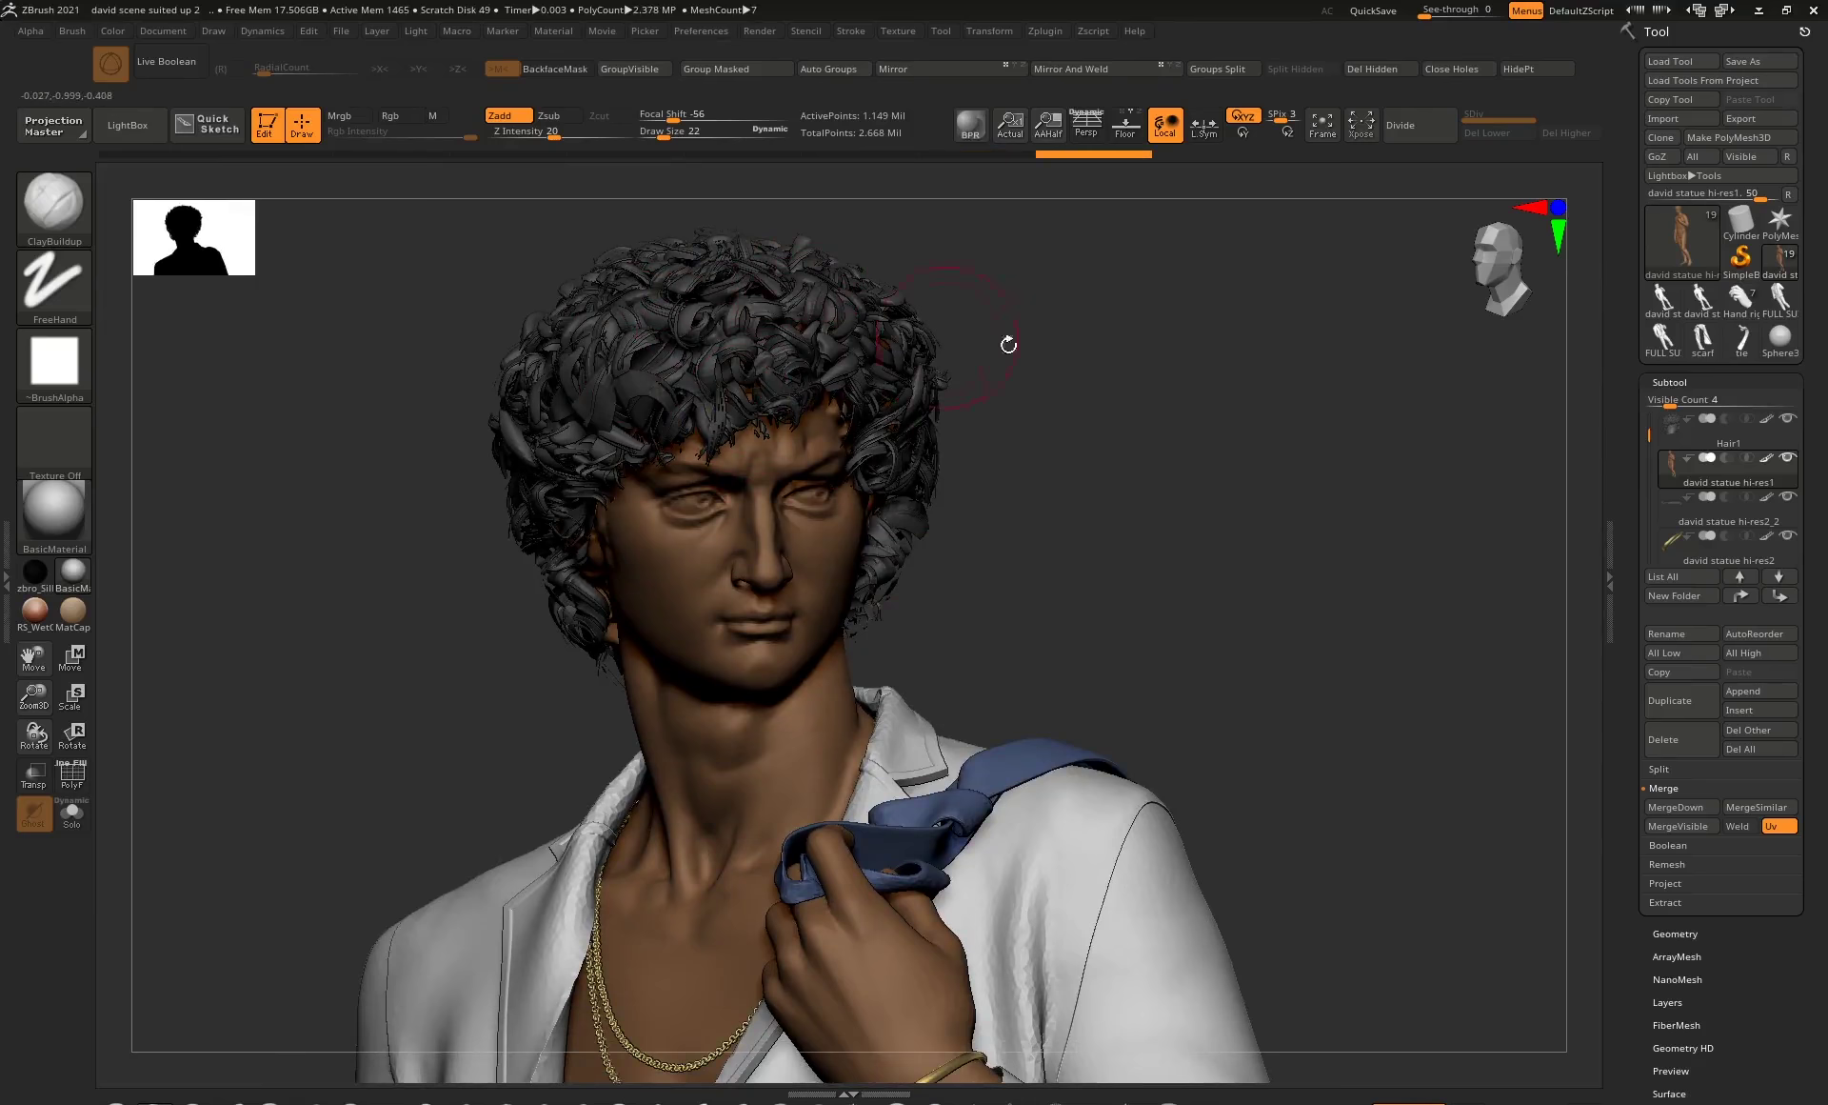
Examine how the hair sits on the statue's head from the front and sides, and view the full figure.
drag(1008, 344, 1066, 392)
drag(957, 429, 519, 481)
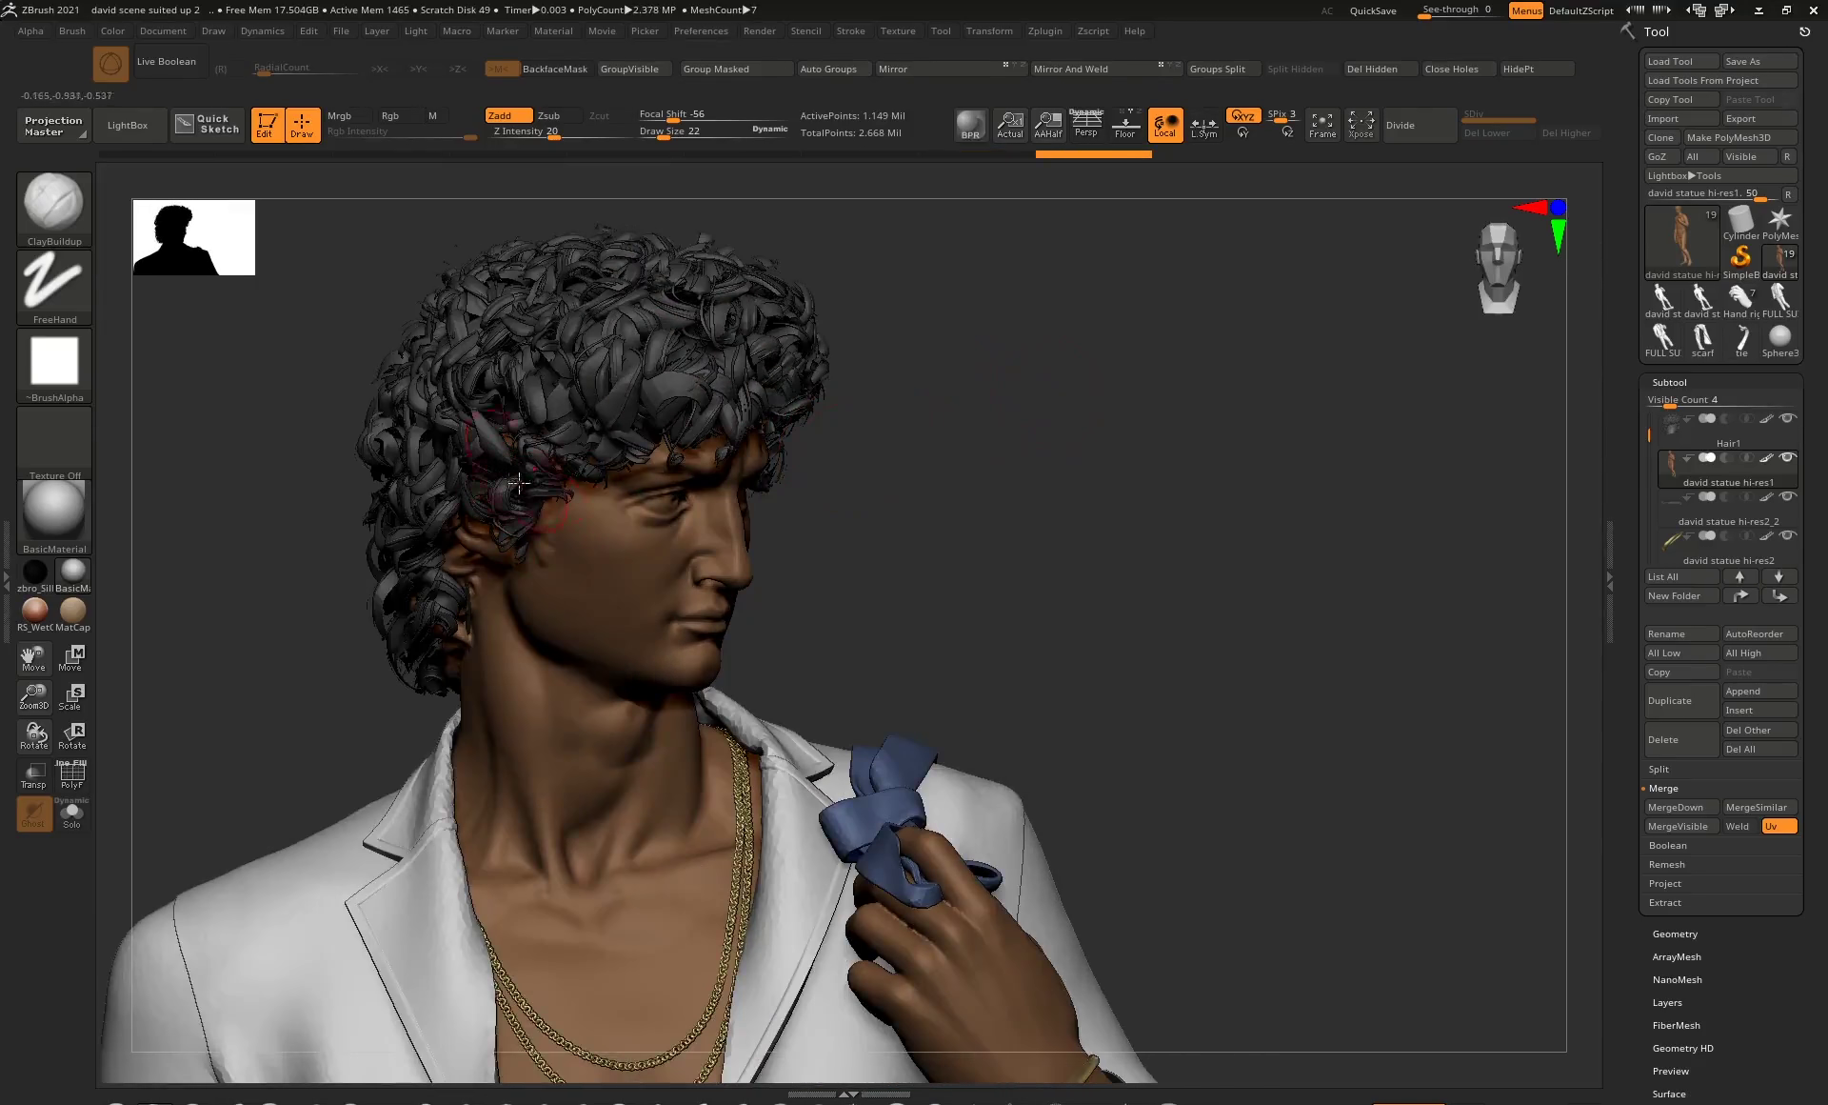
drag(944, 495, 1007, 408)
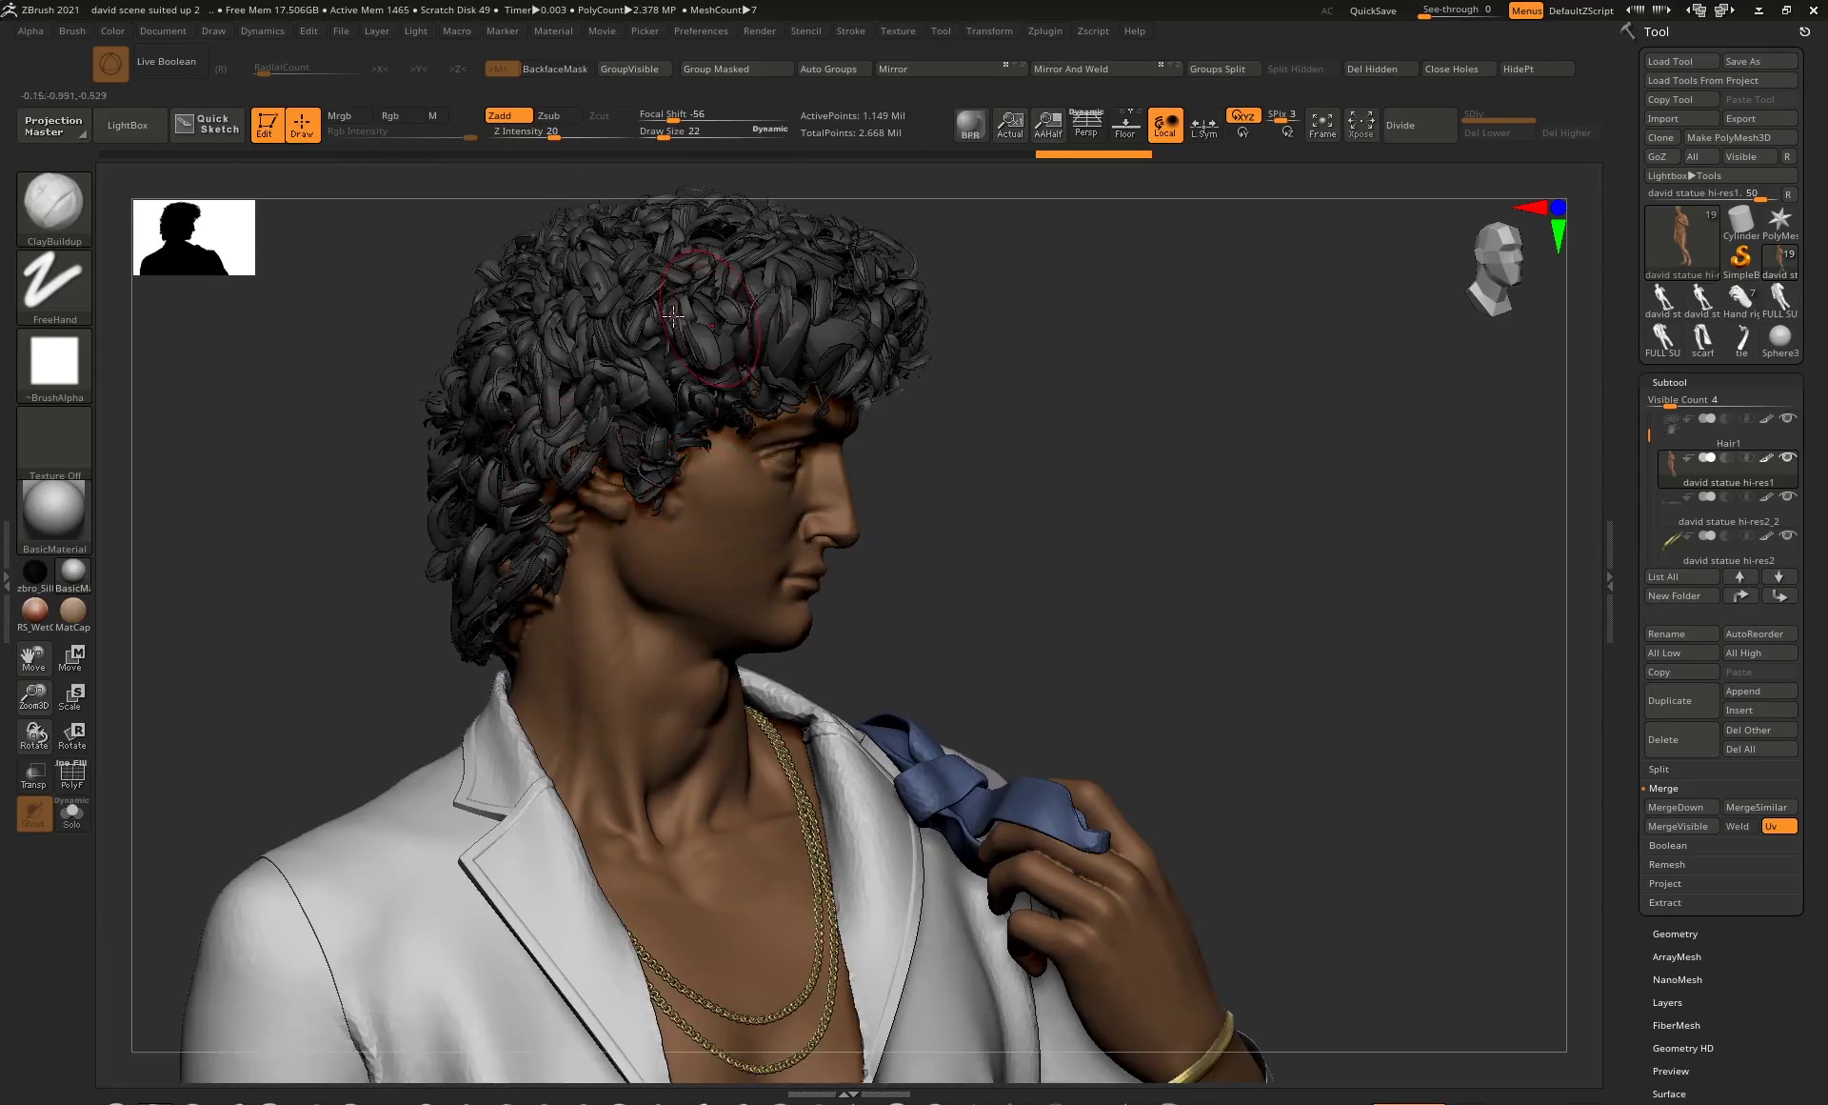
drag(967, 334, 855, 286)
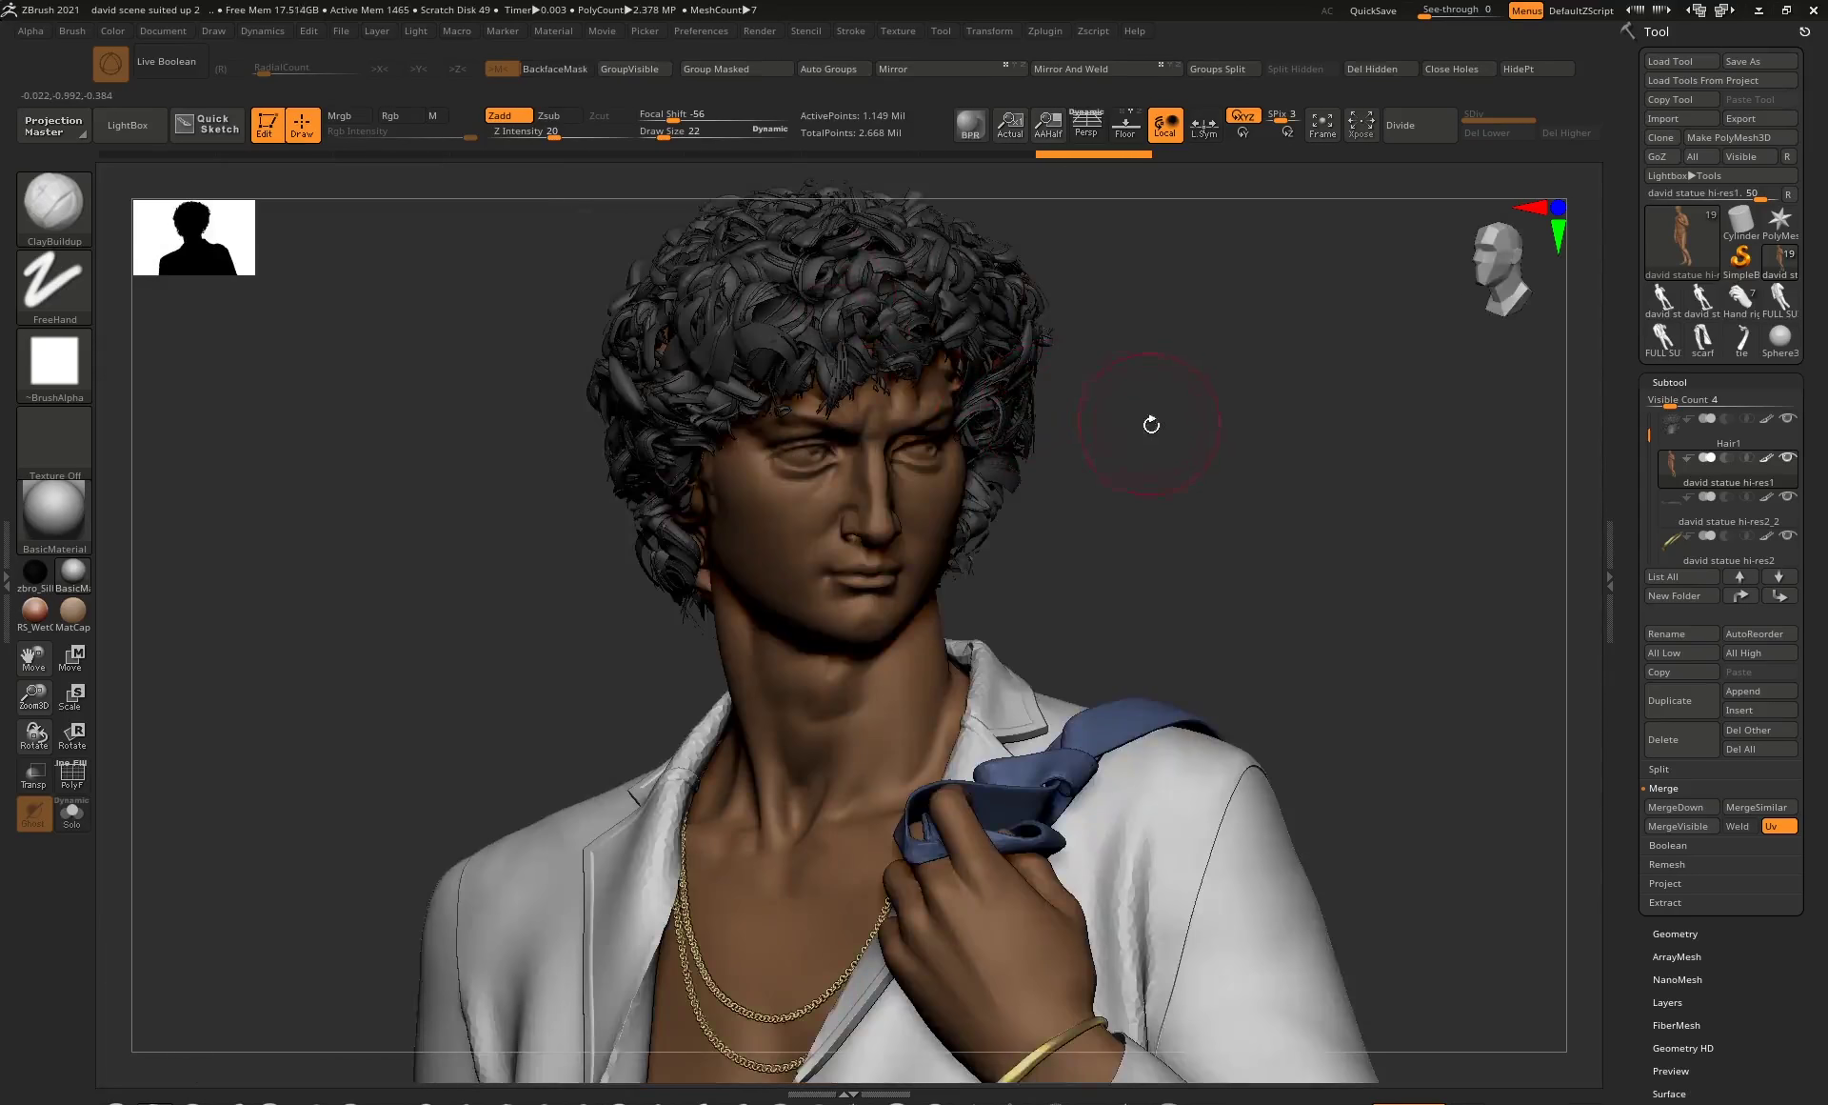
drag(1151, 424, 766, 283)
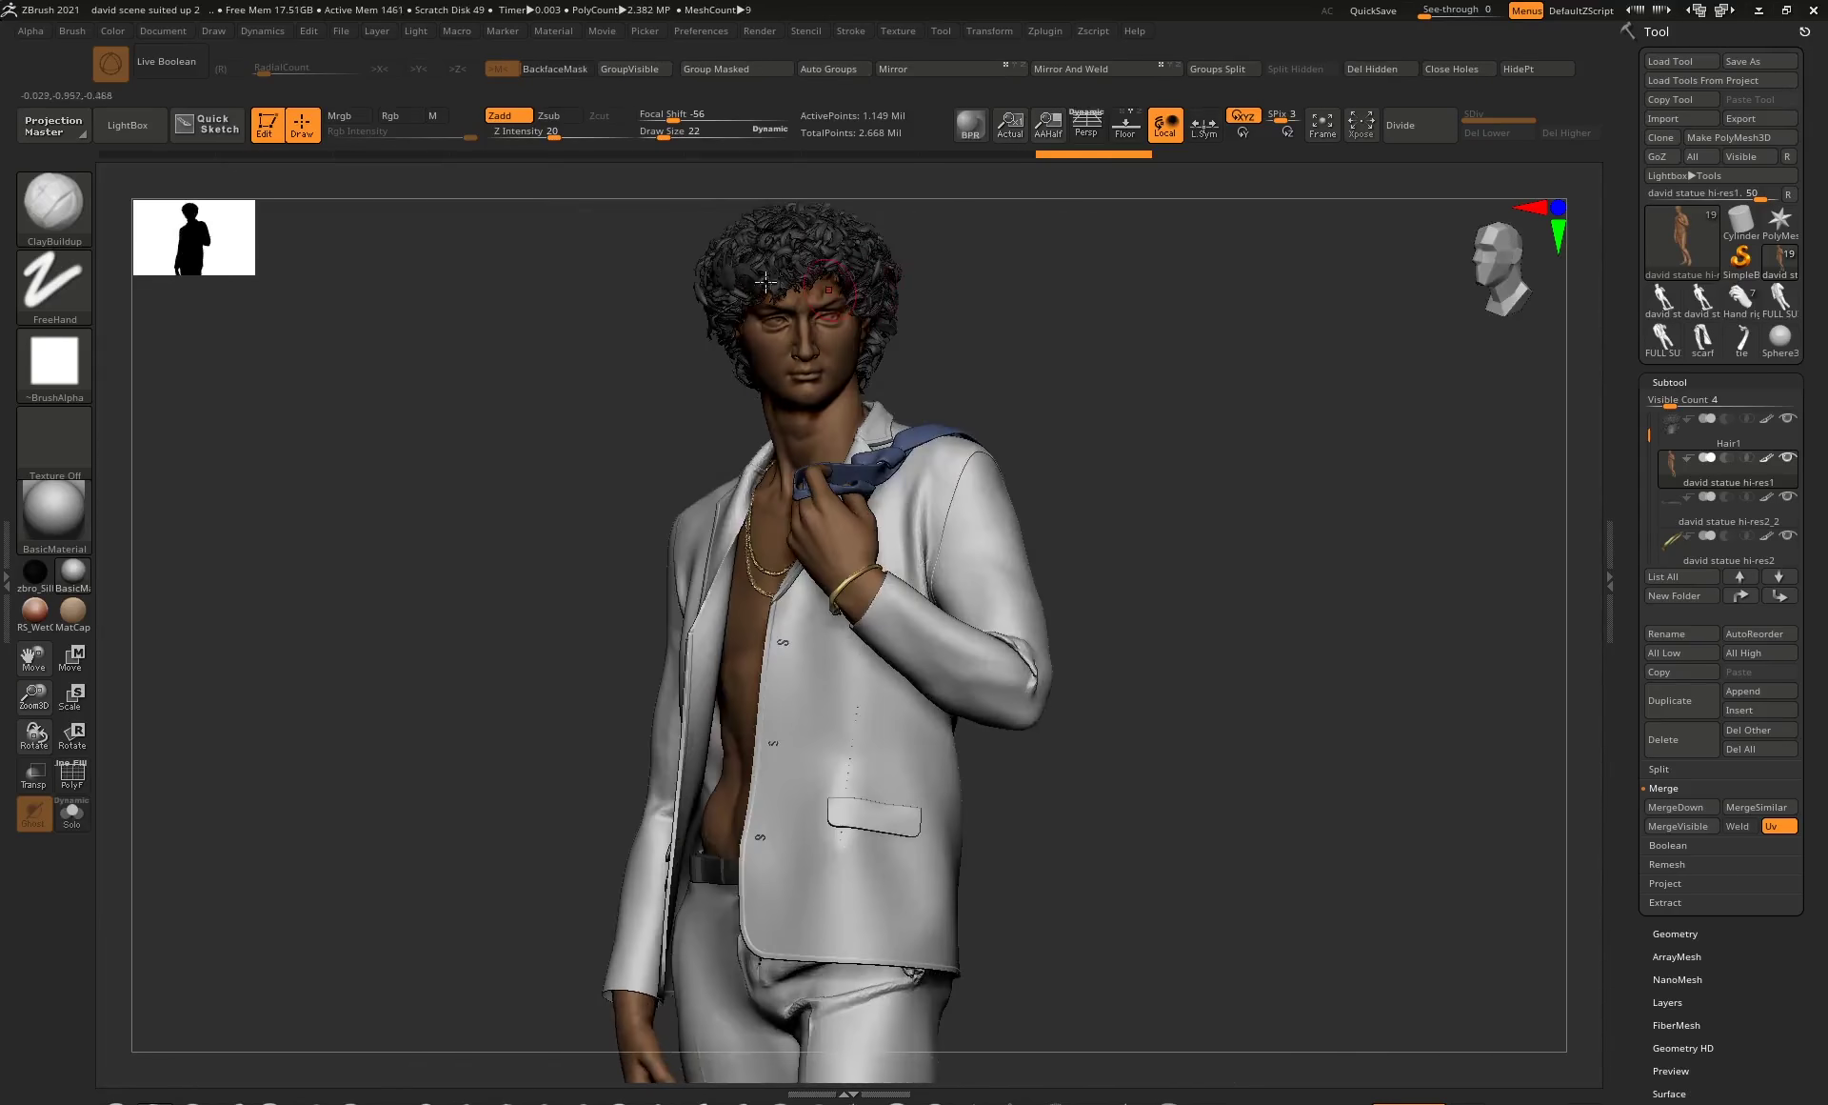
drag(1020, 308, 914, 299)
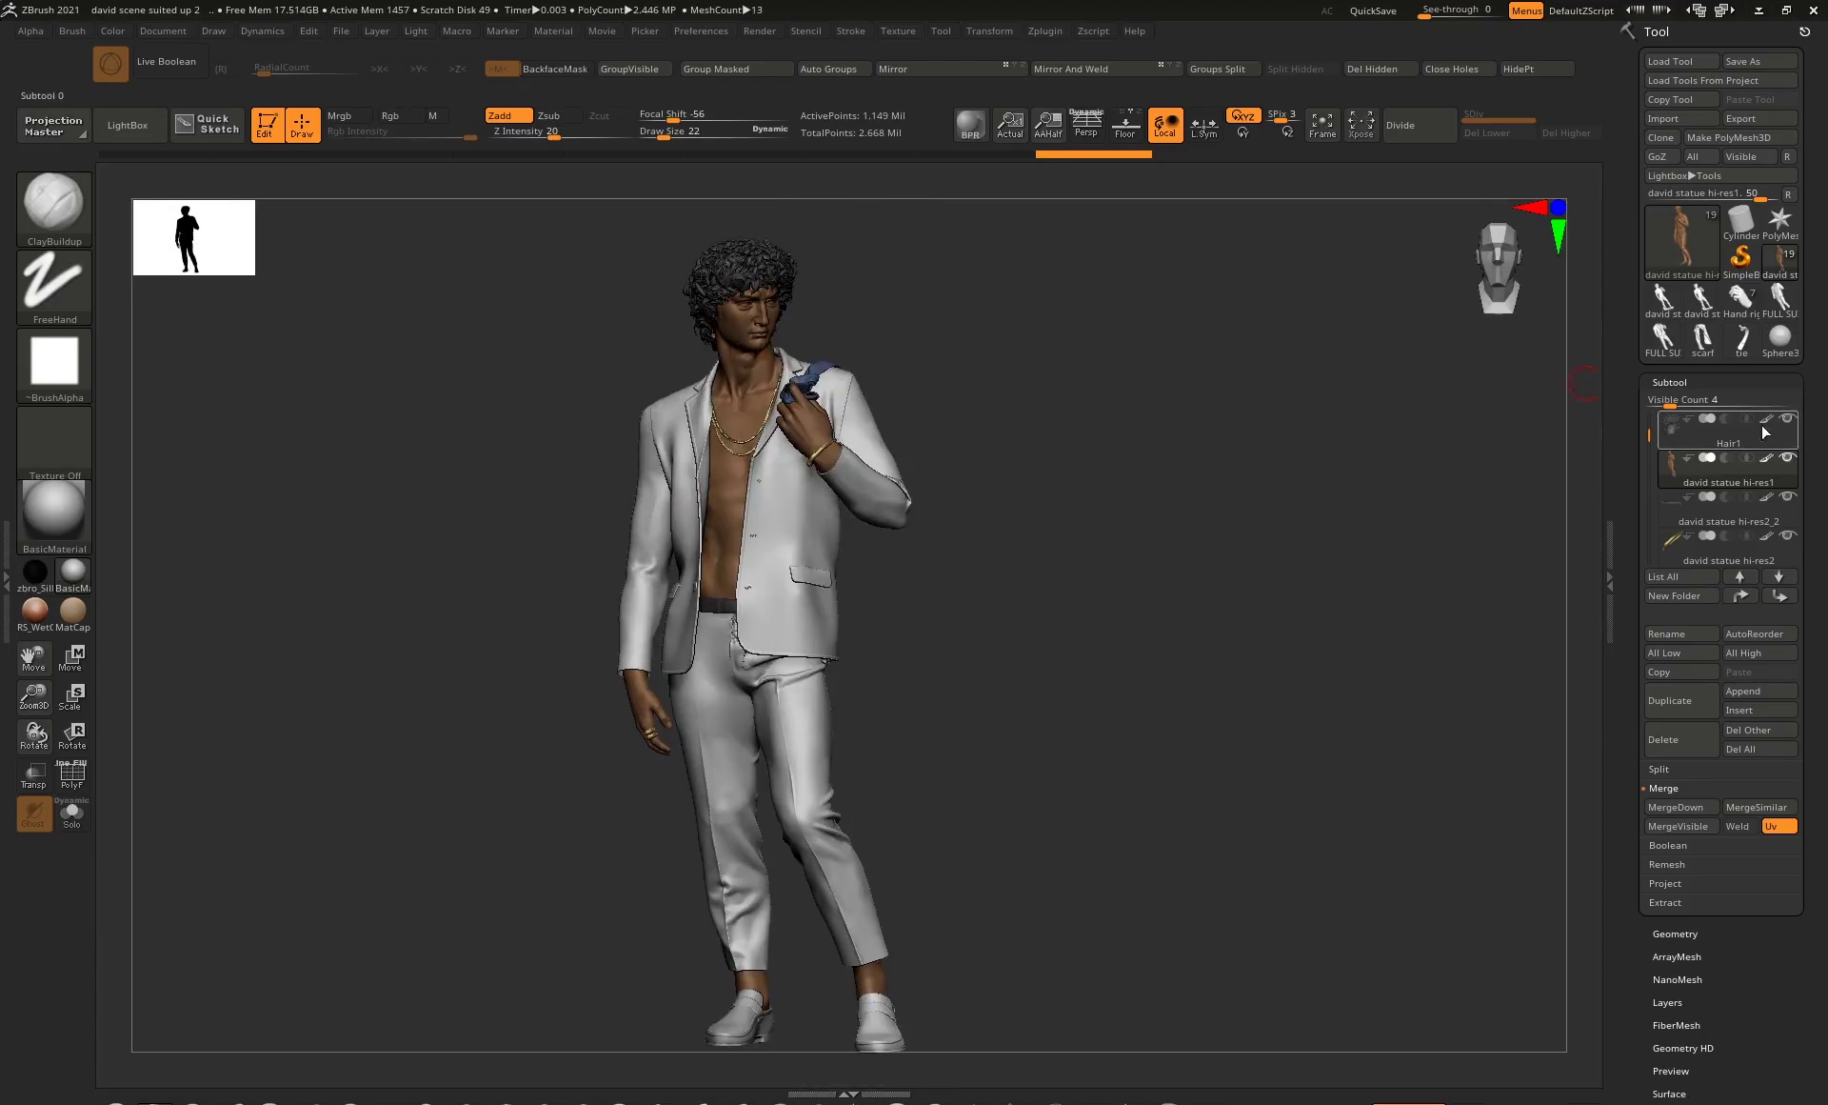
Step through the subtools from Hair1 down to chain1 and make the chain subtool active.
click(1789, 441)
click(1773, 470)
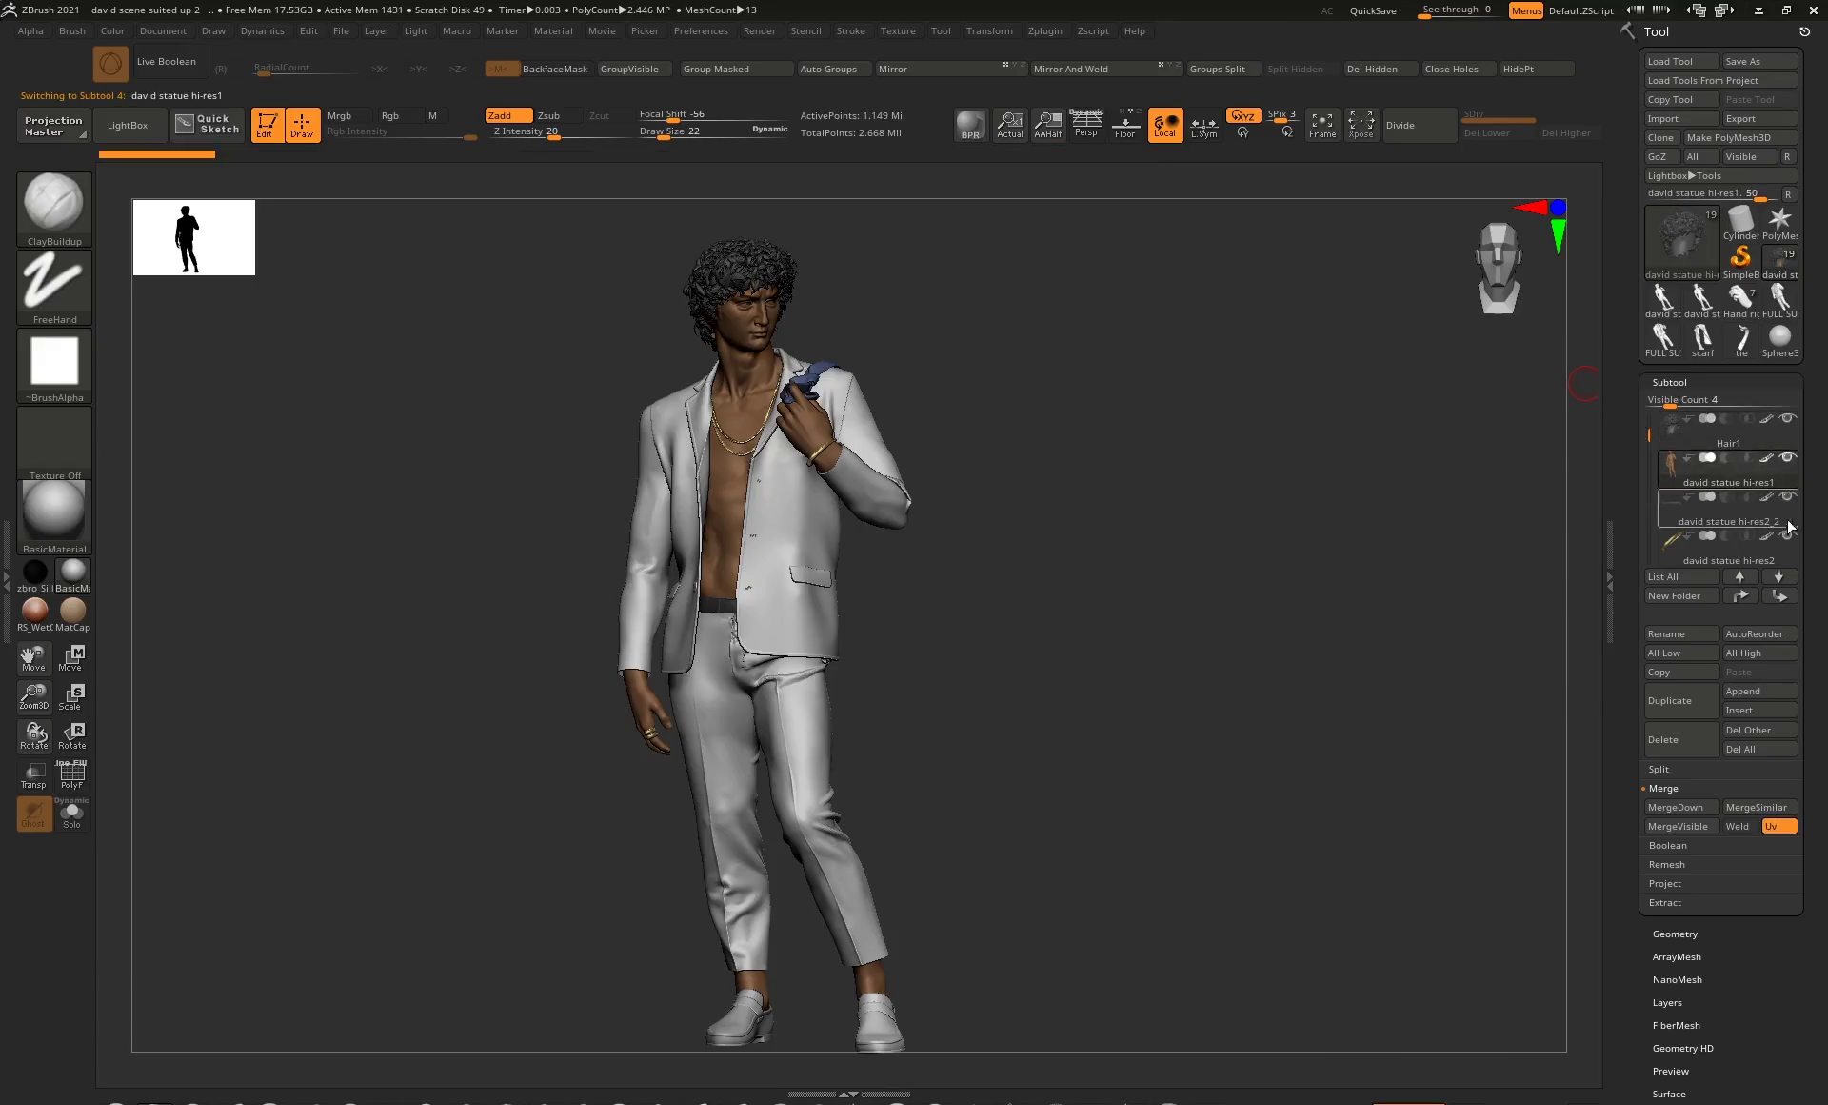
click(1778, 576)
click(1779, 577)
click(1779, 576)
click(1779, 576)
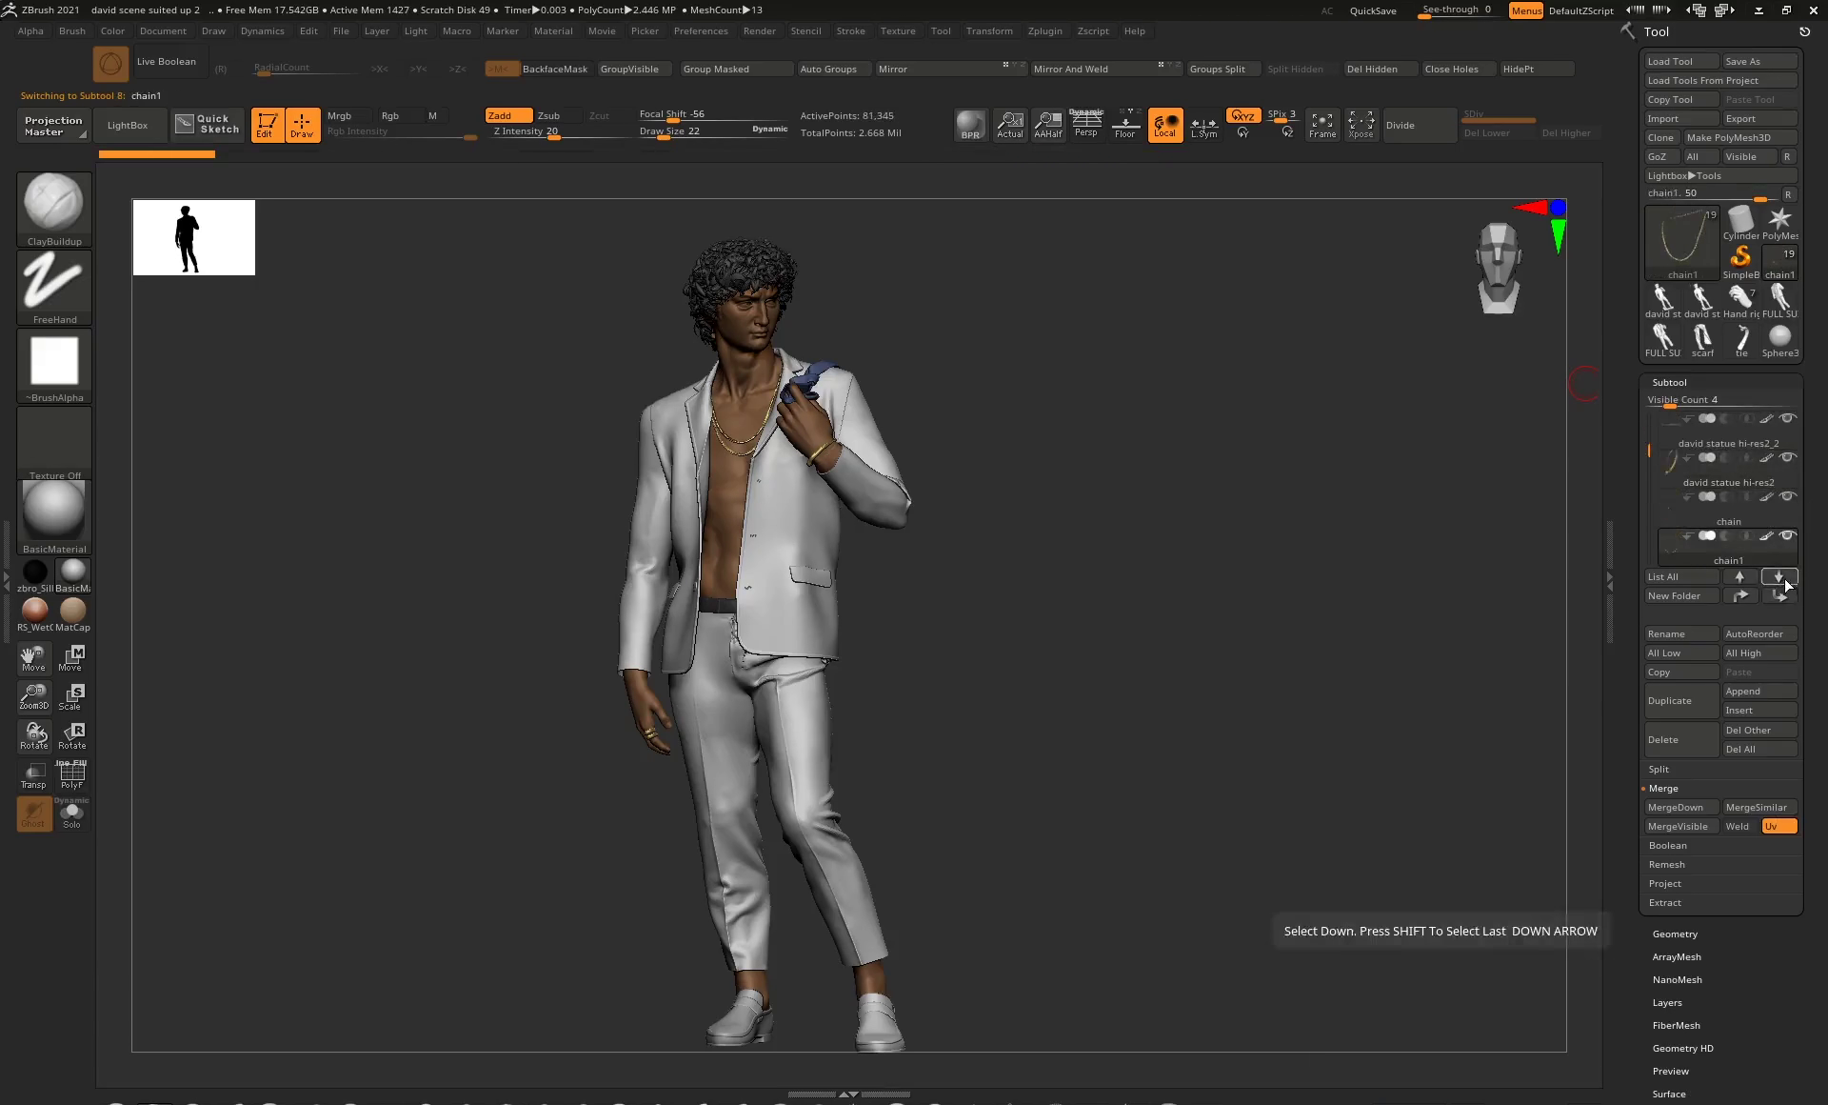
click(1779, 576)
click(1747, 580)
click(1747, 580)
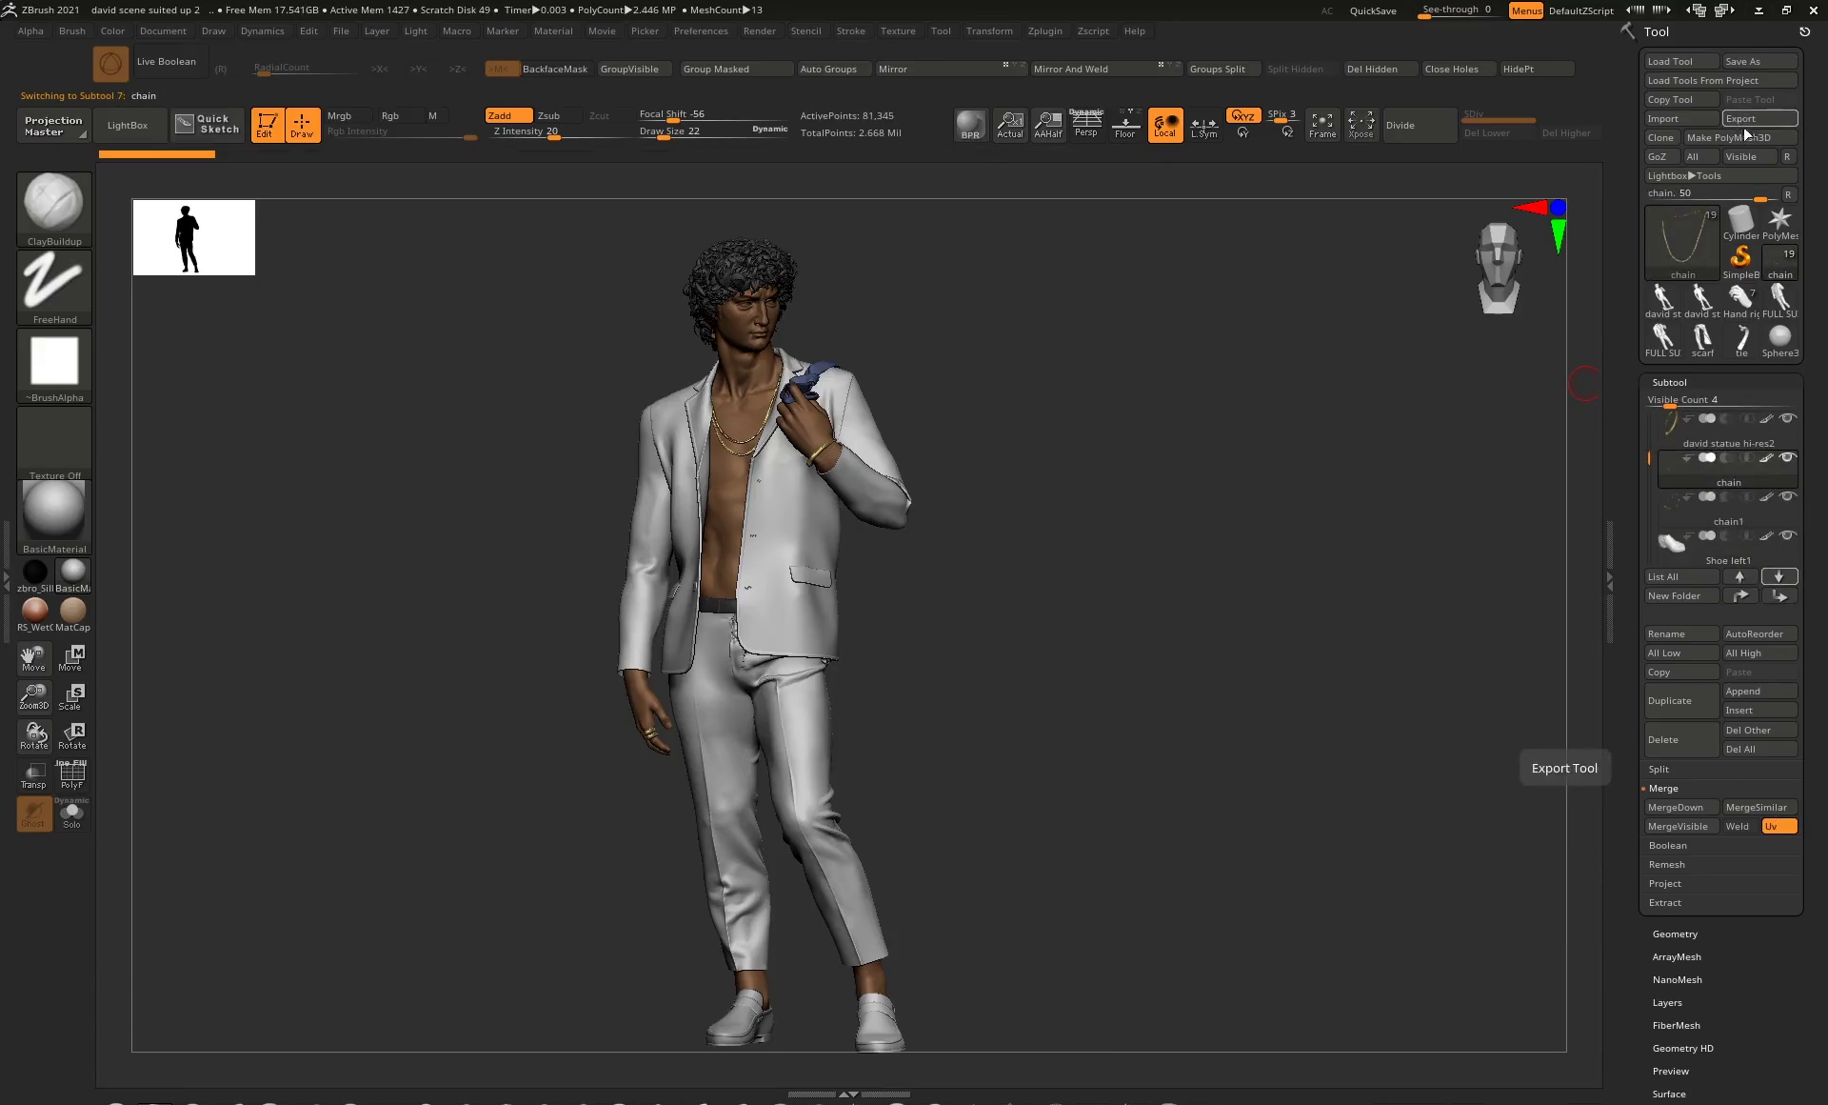
drag(1041, 399, 869, 610)
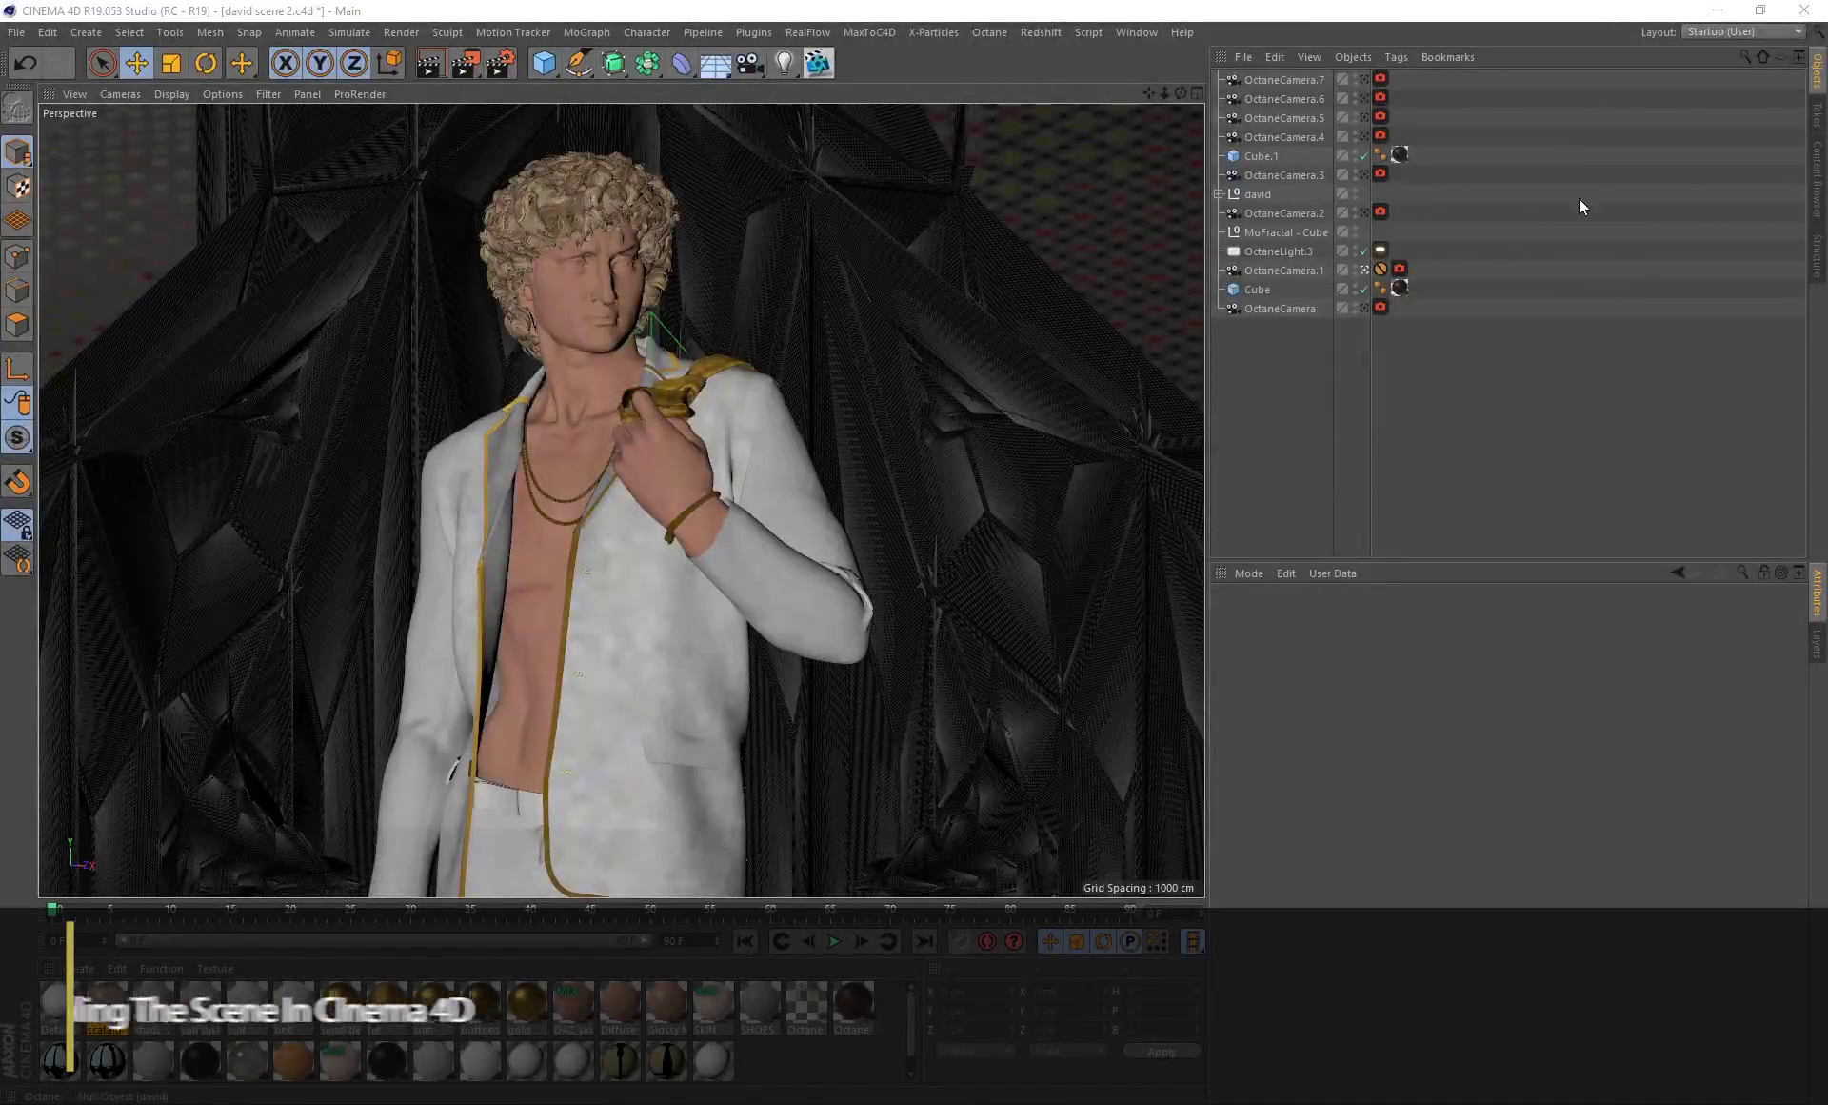
Show the Merge Objects command used for importing parts, and expand the david group.
click(1243, 58)
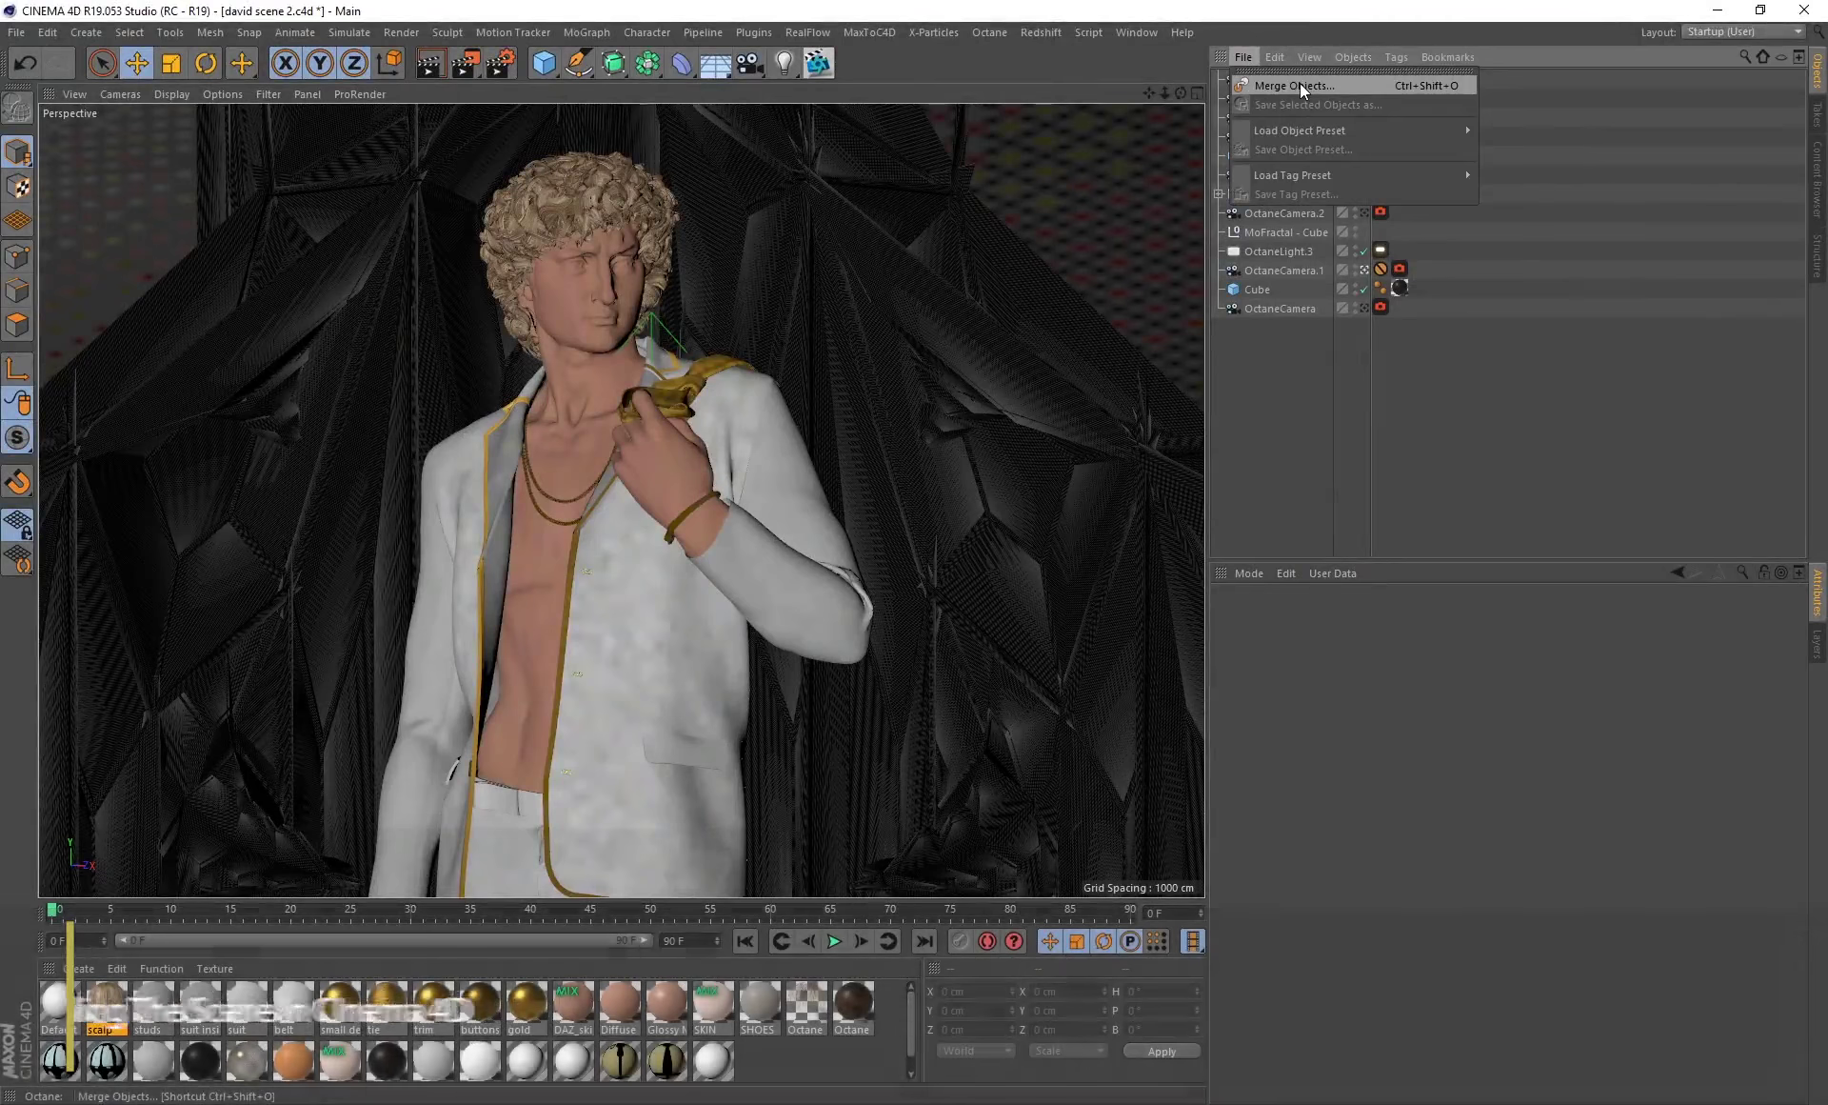
click(1297, 85)
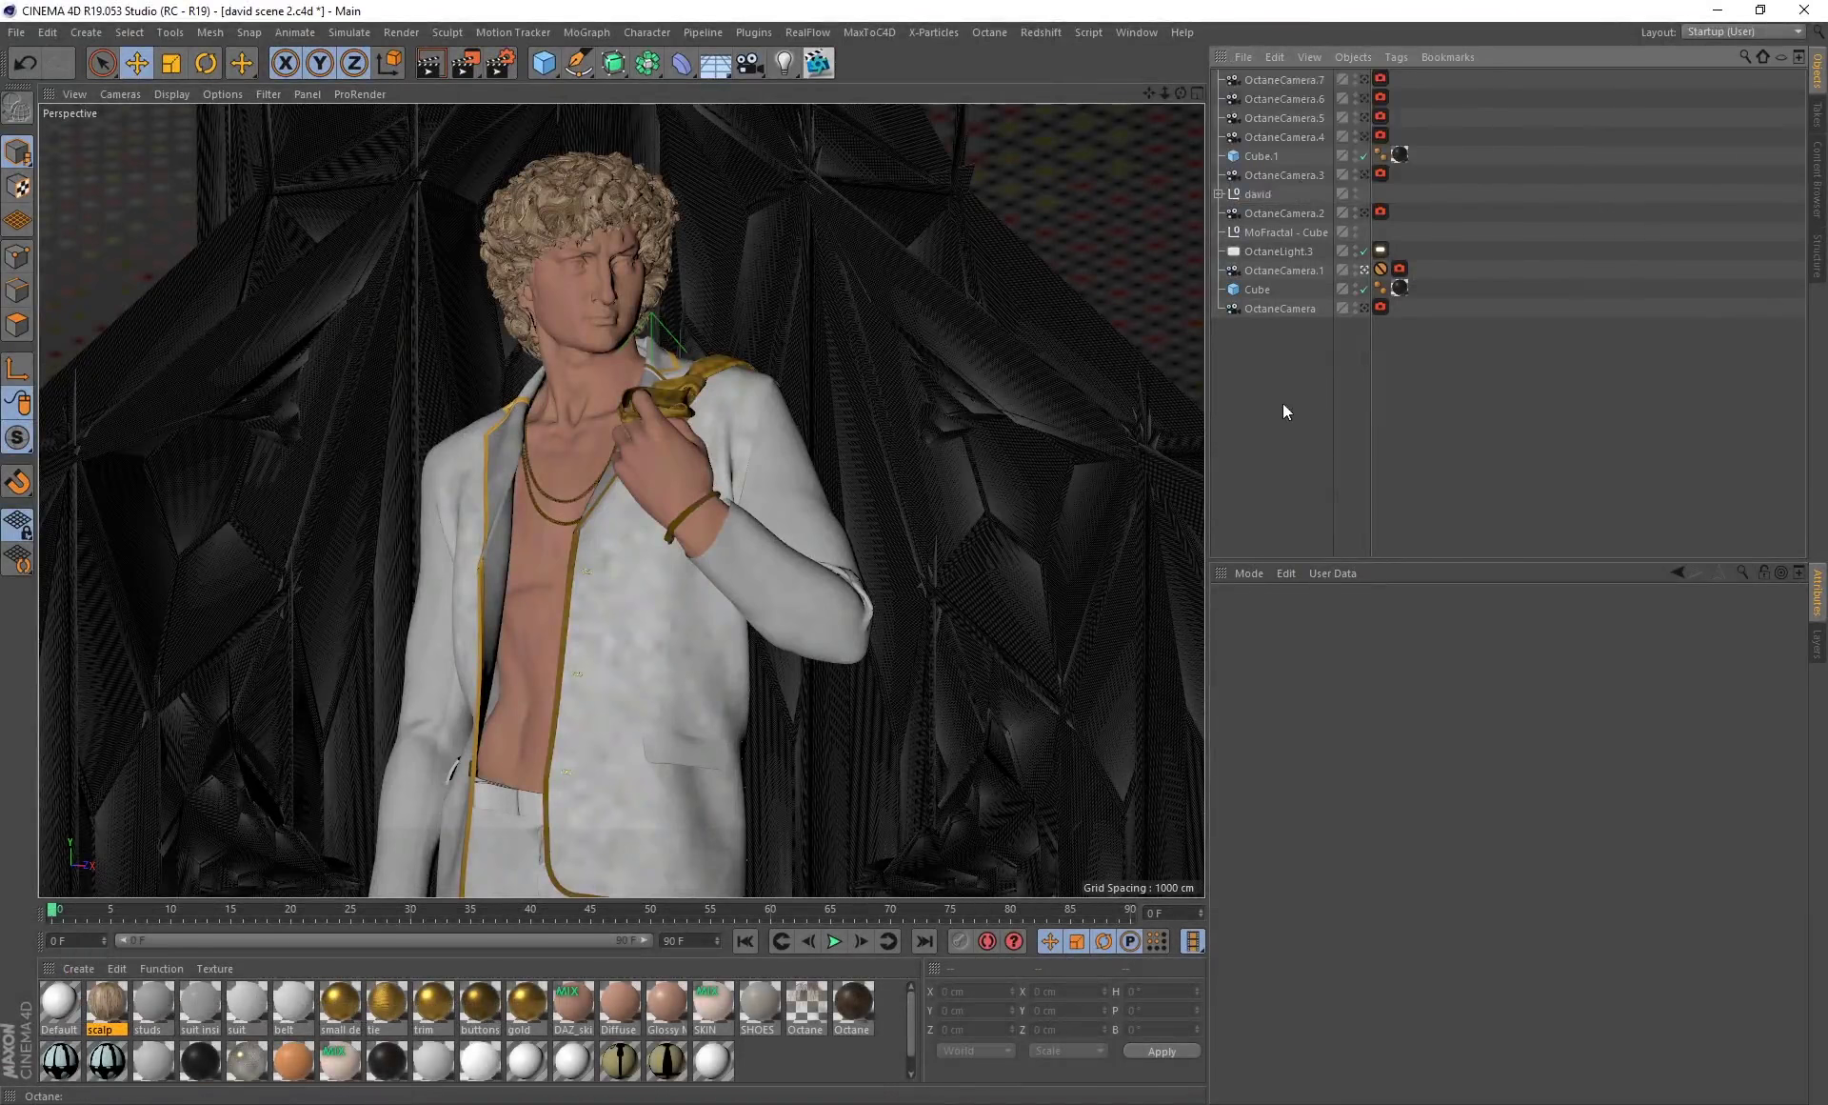
click(1257, 194)
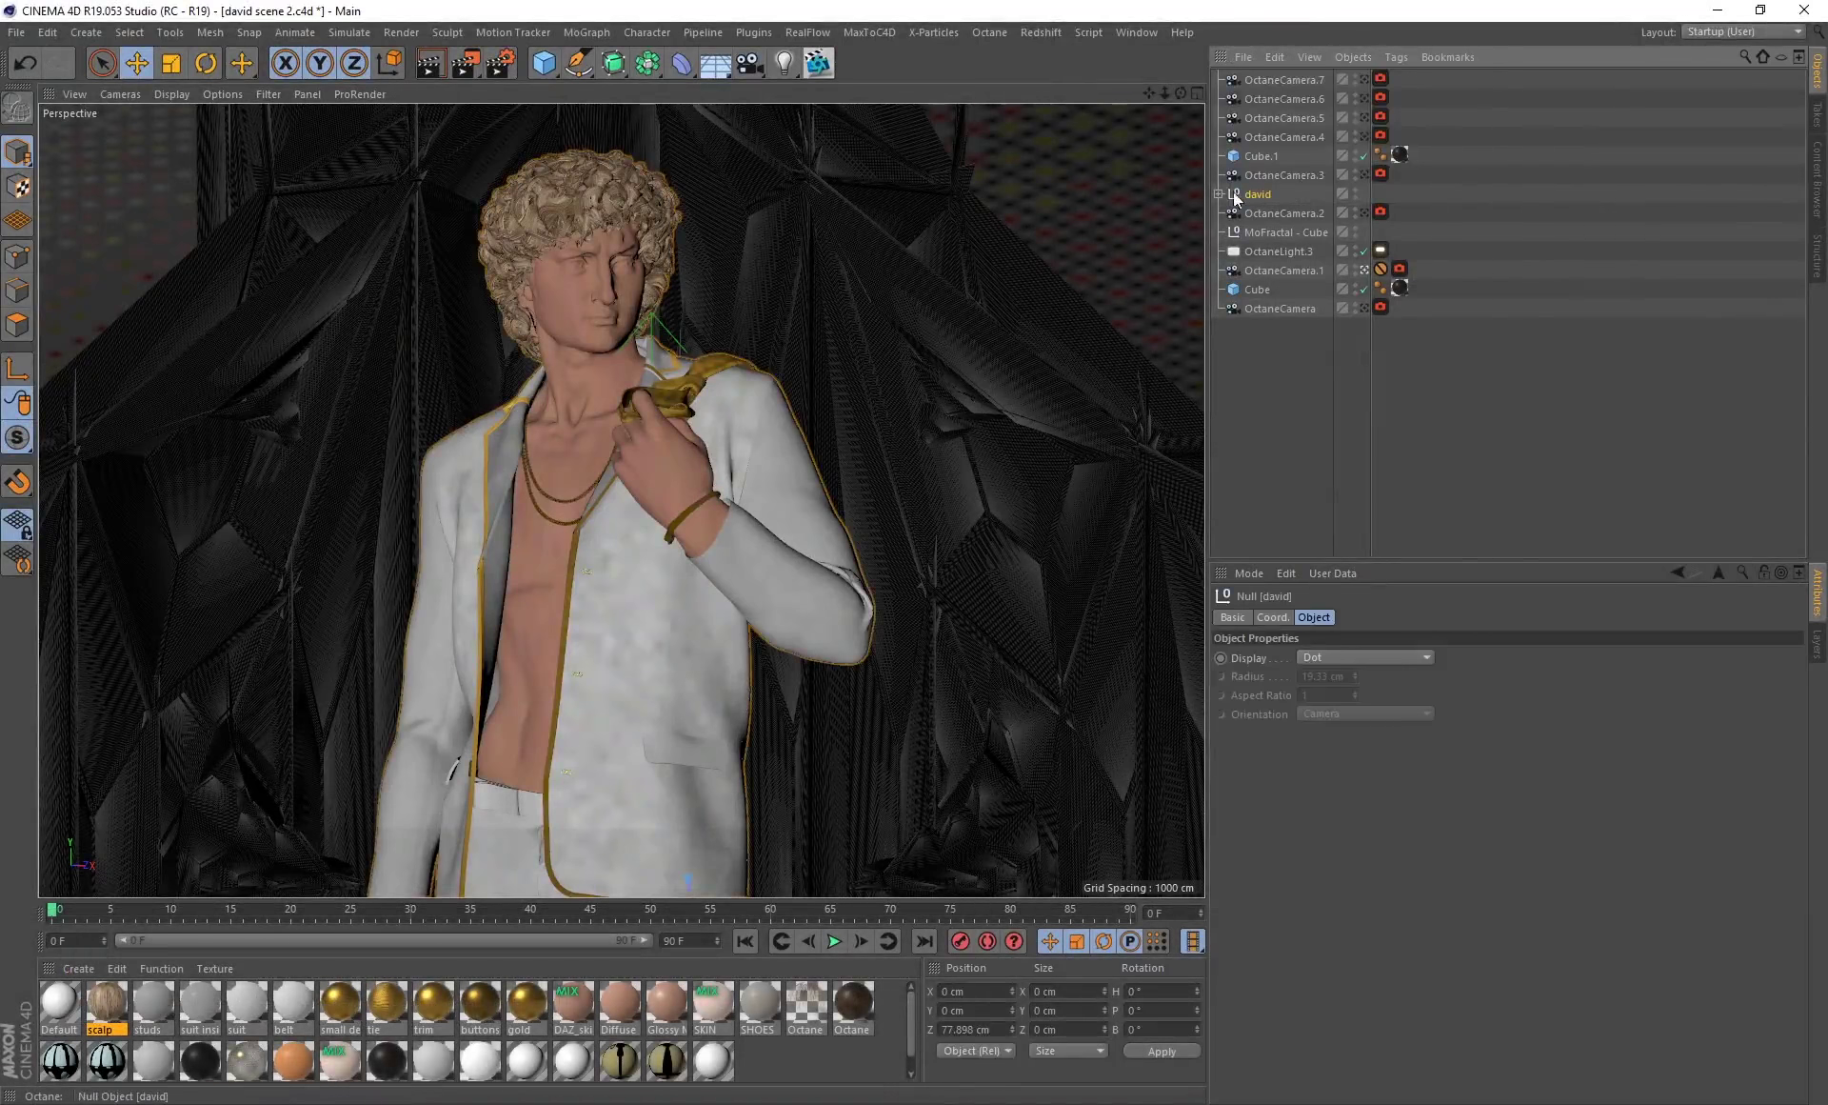
click(1218, 194)
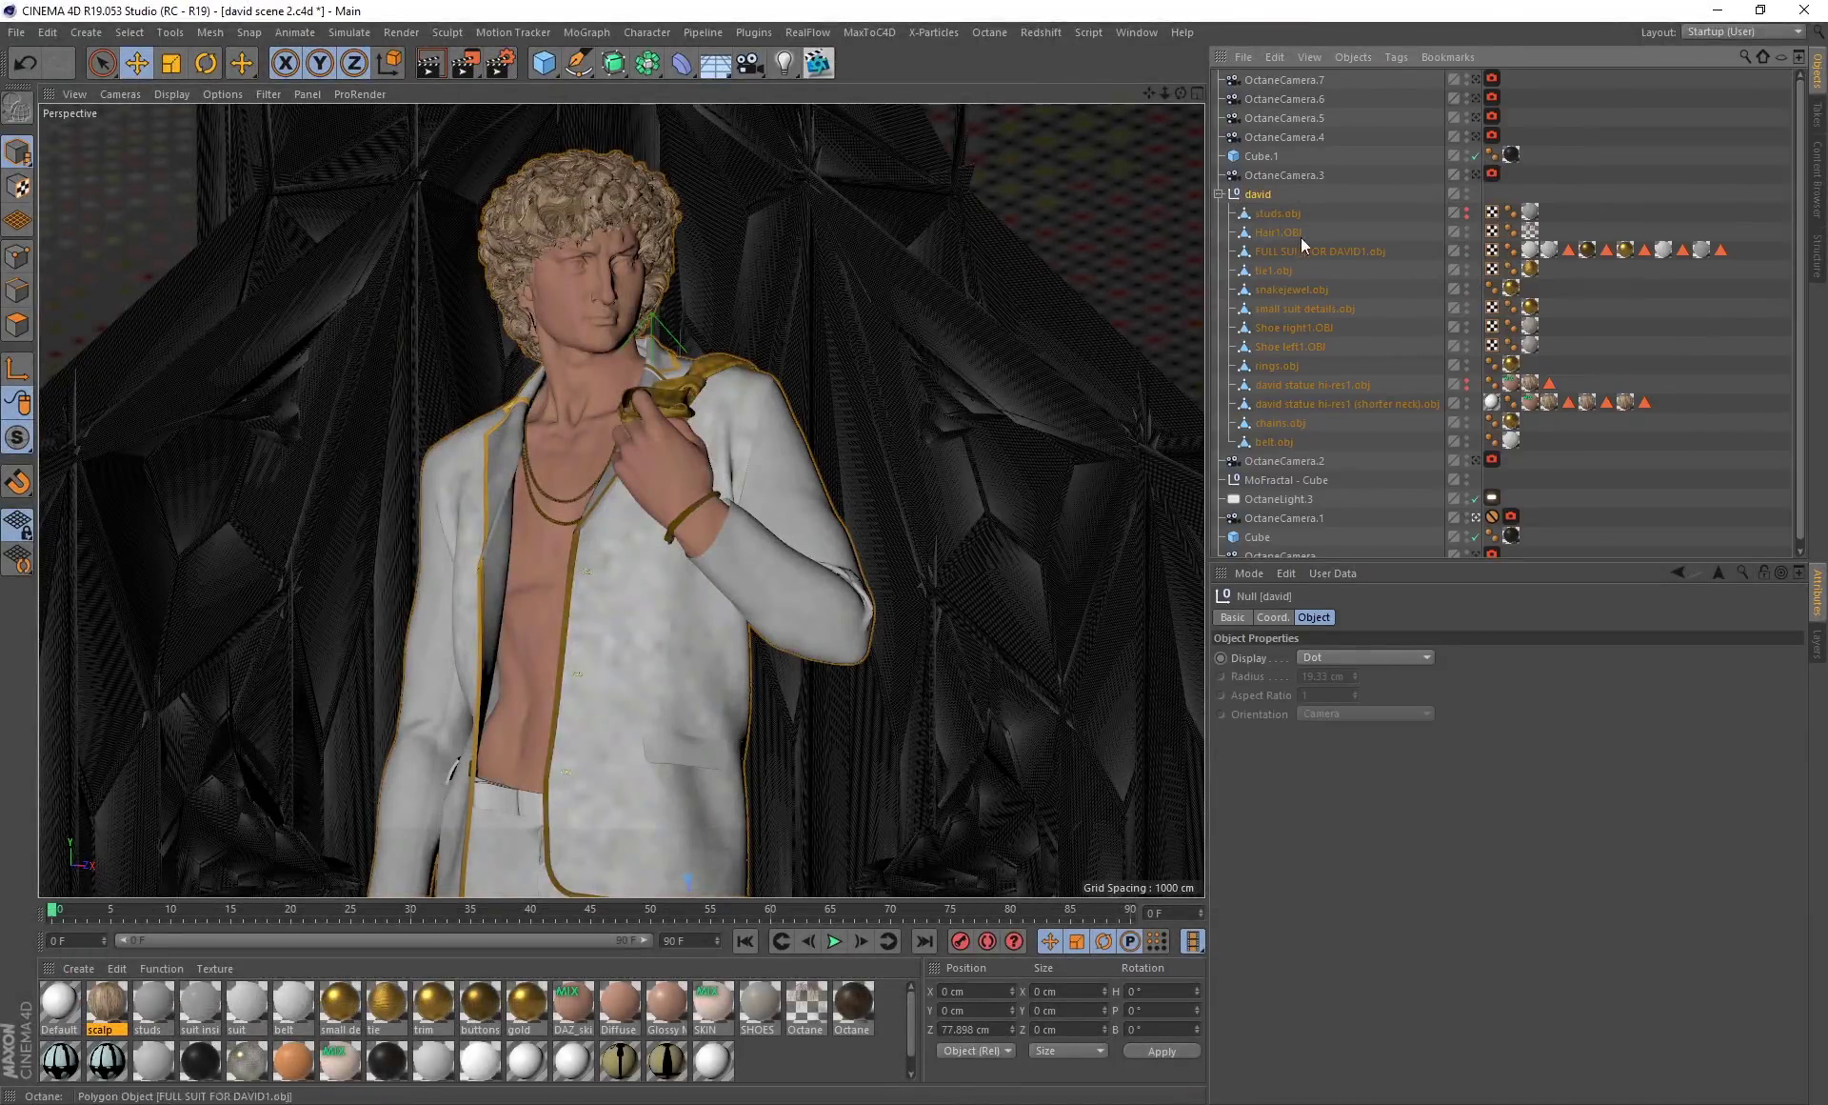
Step through the david group's parts from Hair1.OBJ to the shorter-neck statue, and collapse the group again.
click(1290, 234)
click(1286, 289)
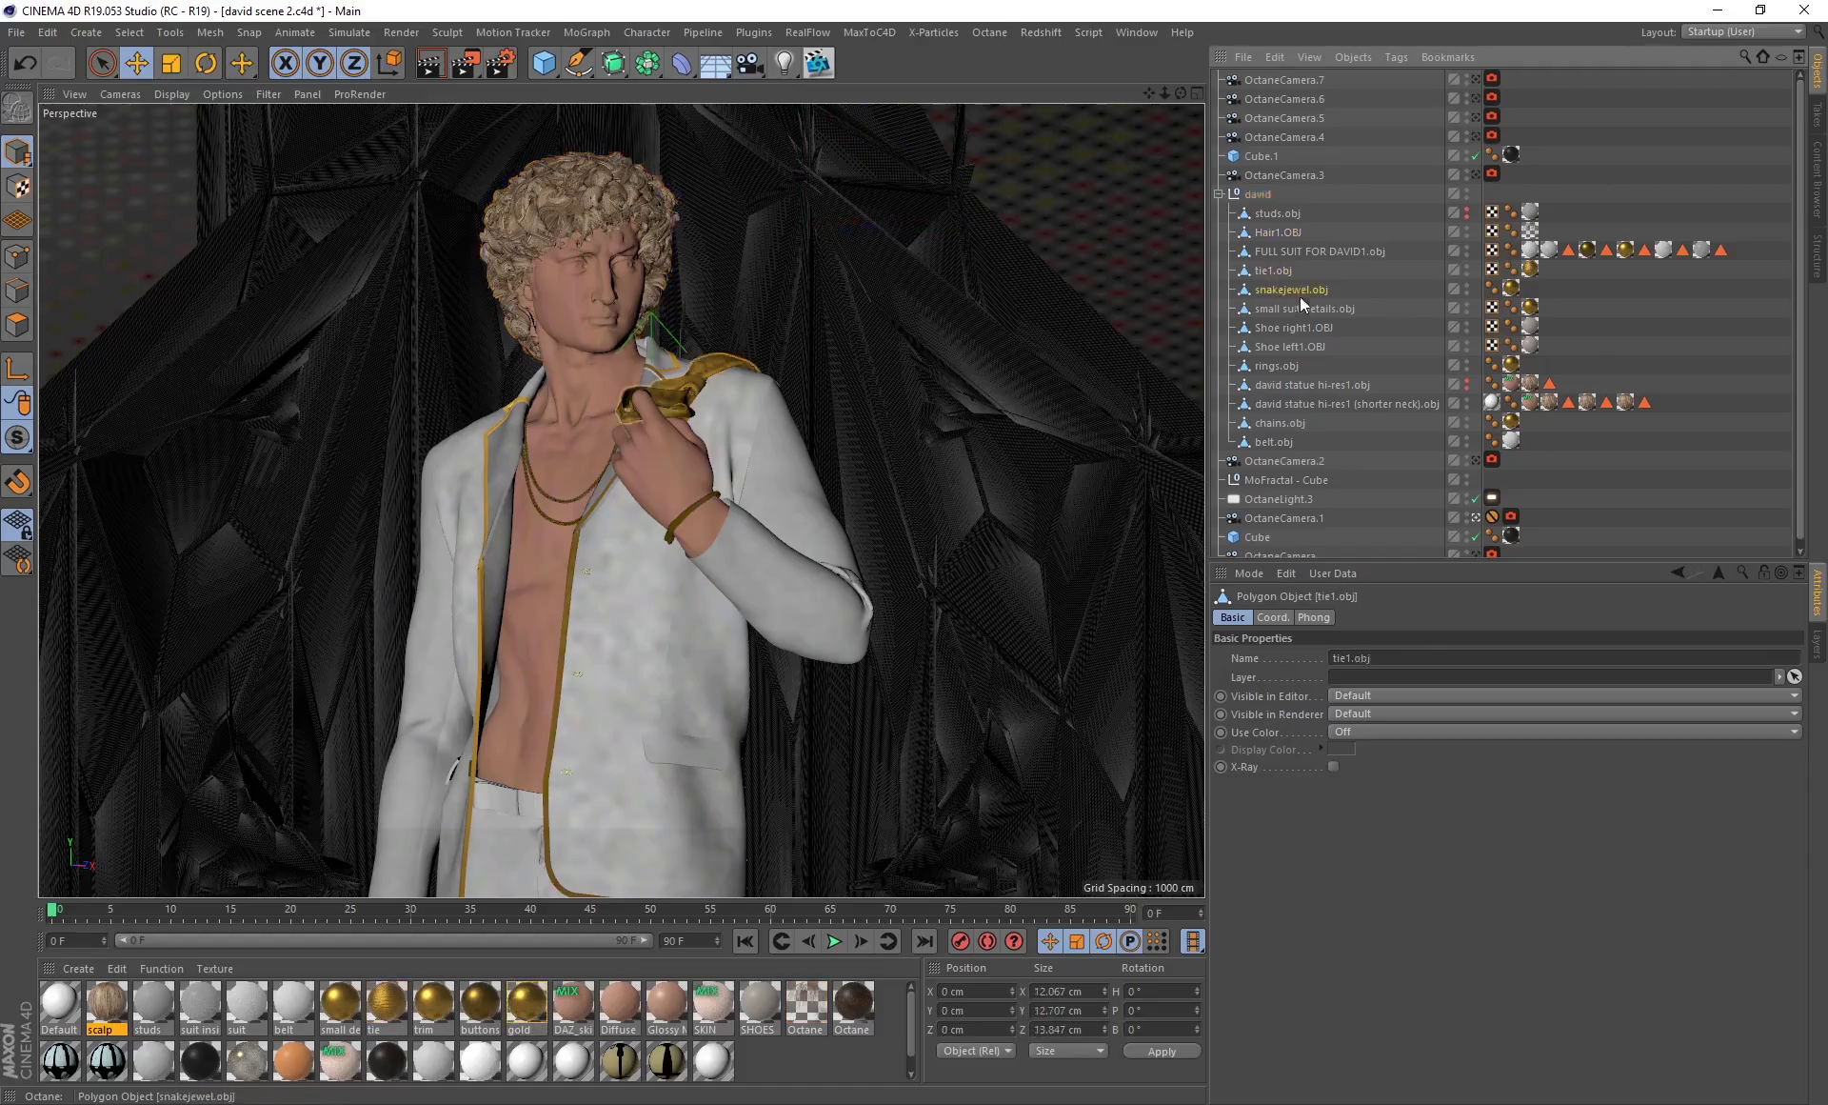
click(1292, 309)
click(1297, 331)
click(1295, 345)
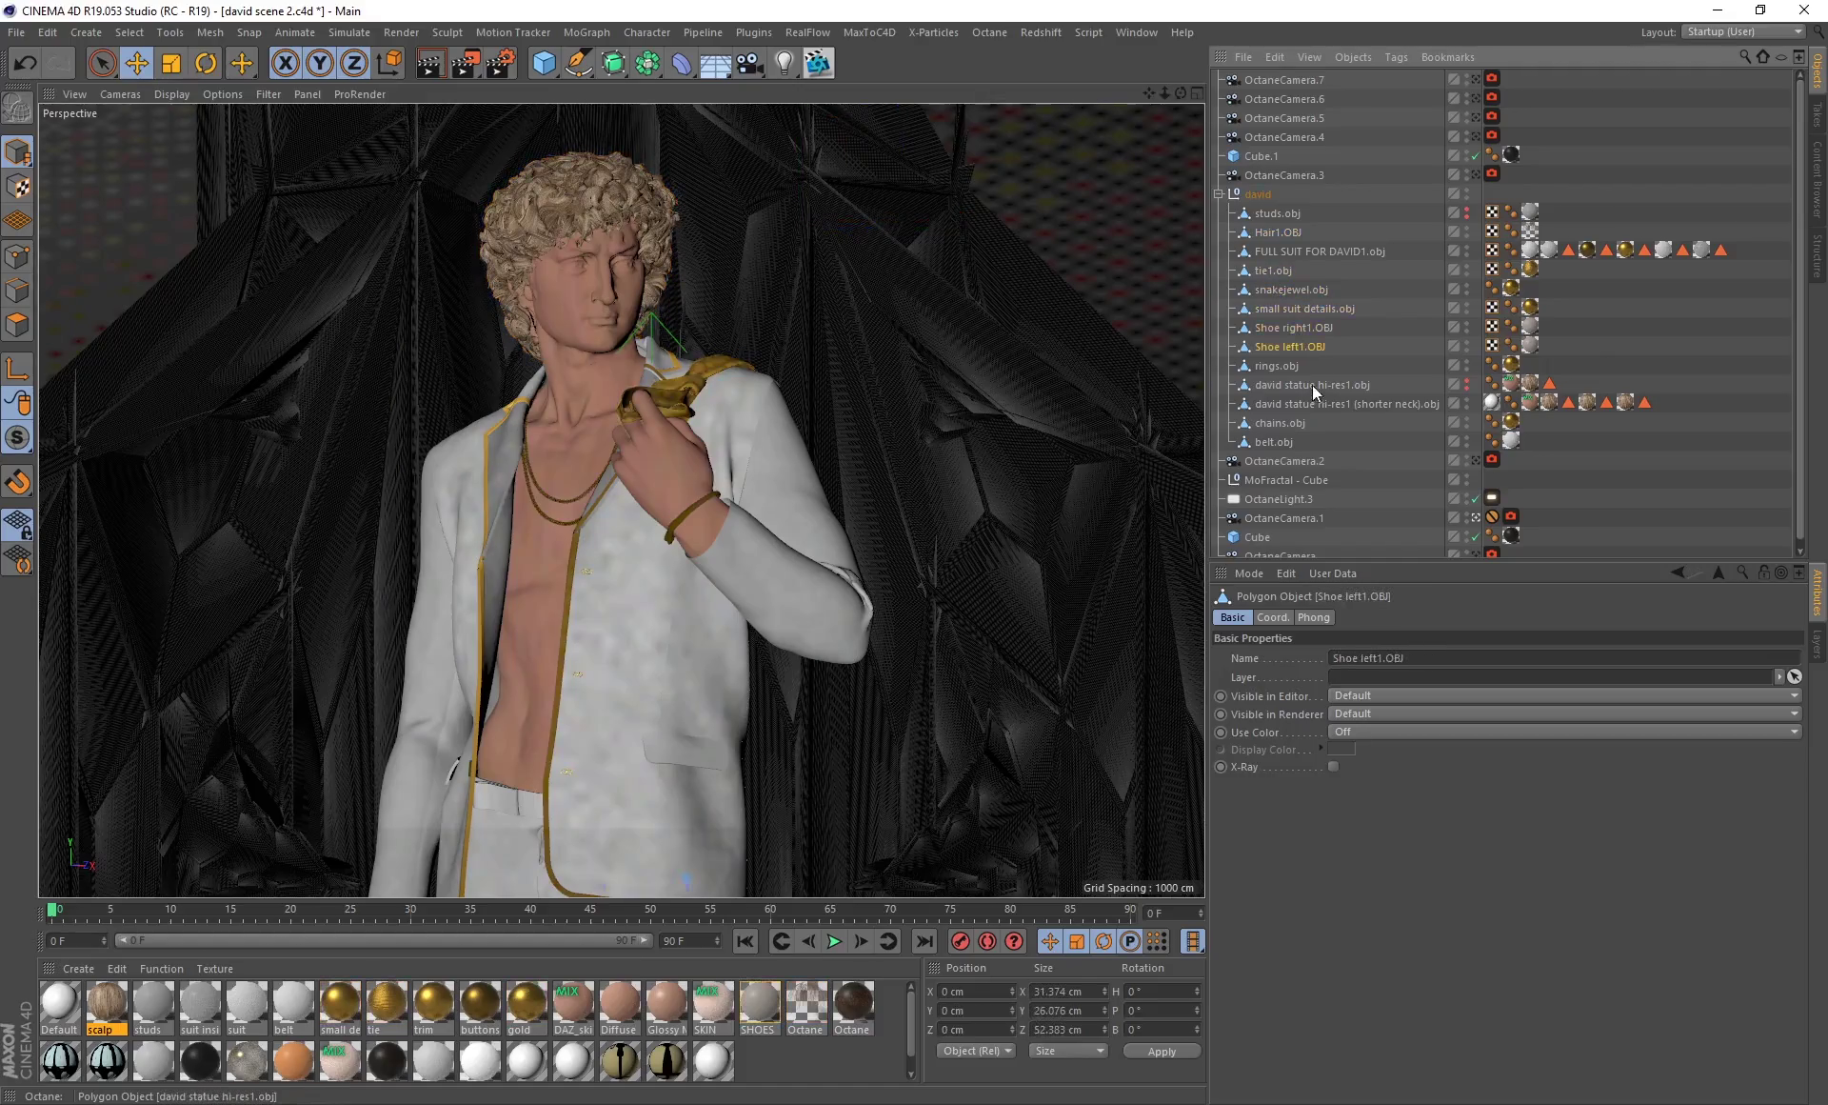
click(1330, 405)
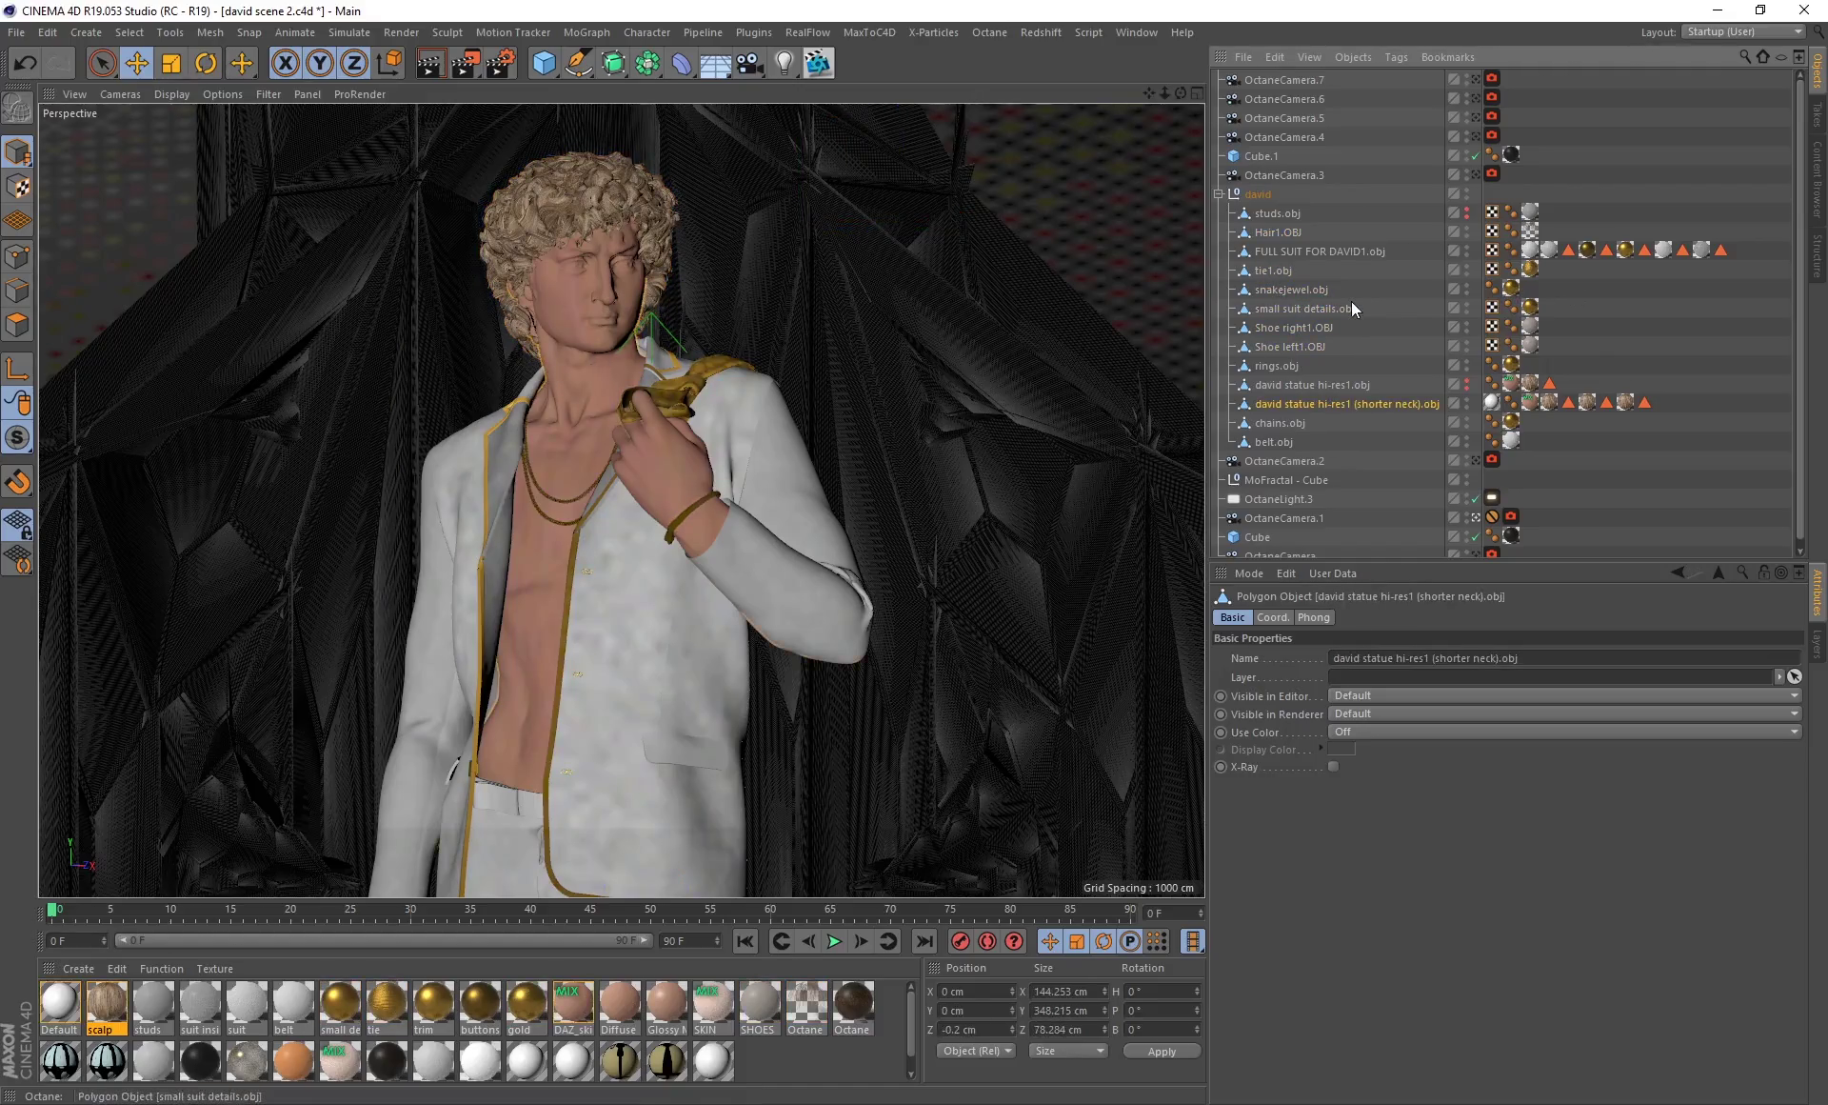
click(1257, 195)
click(1218, 195)
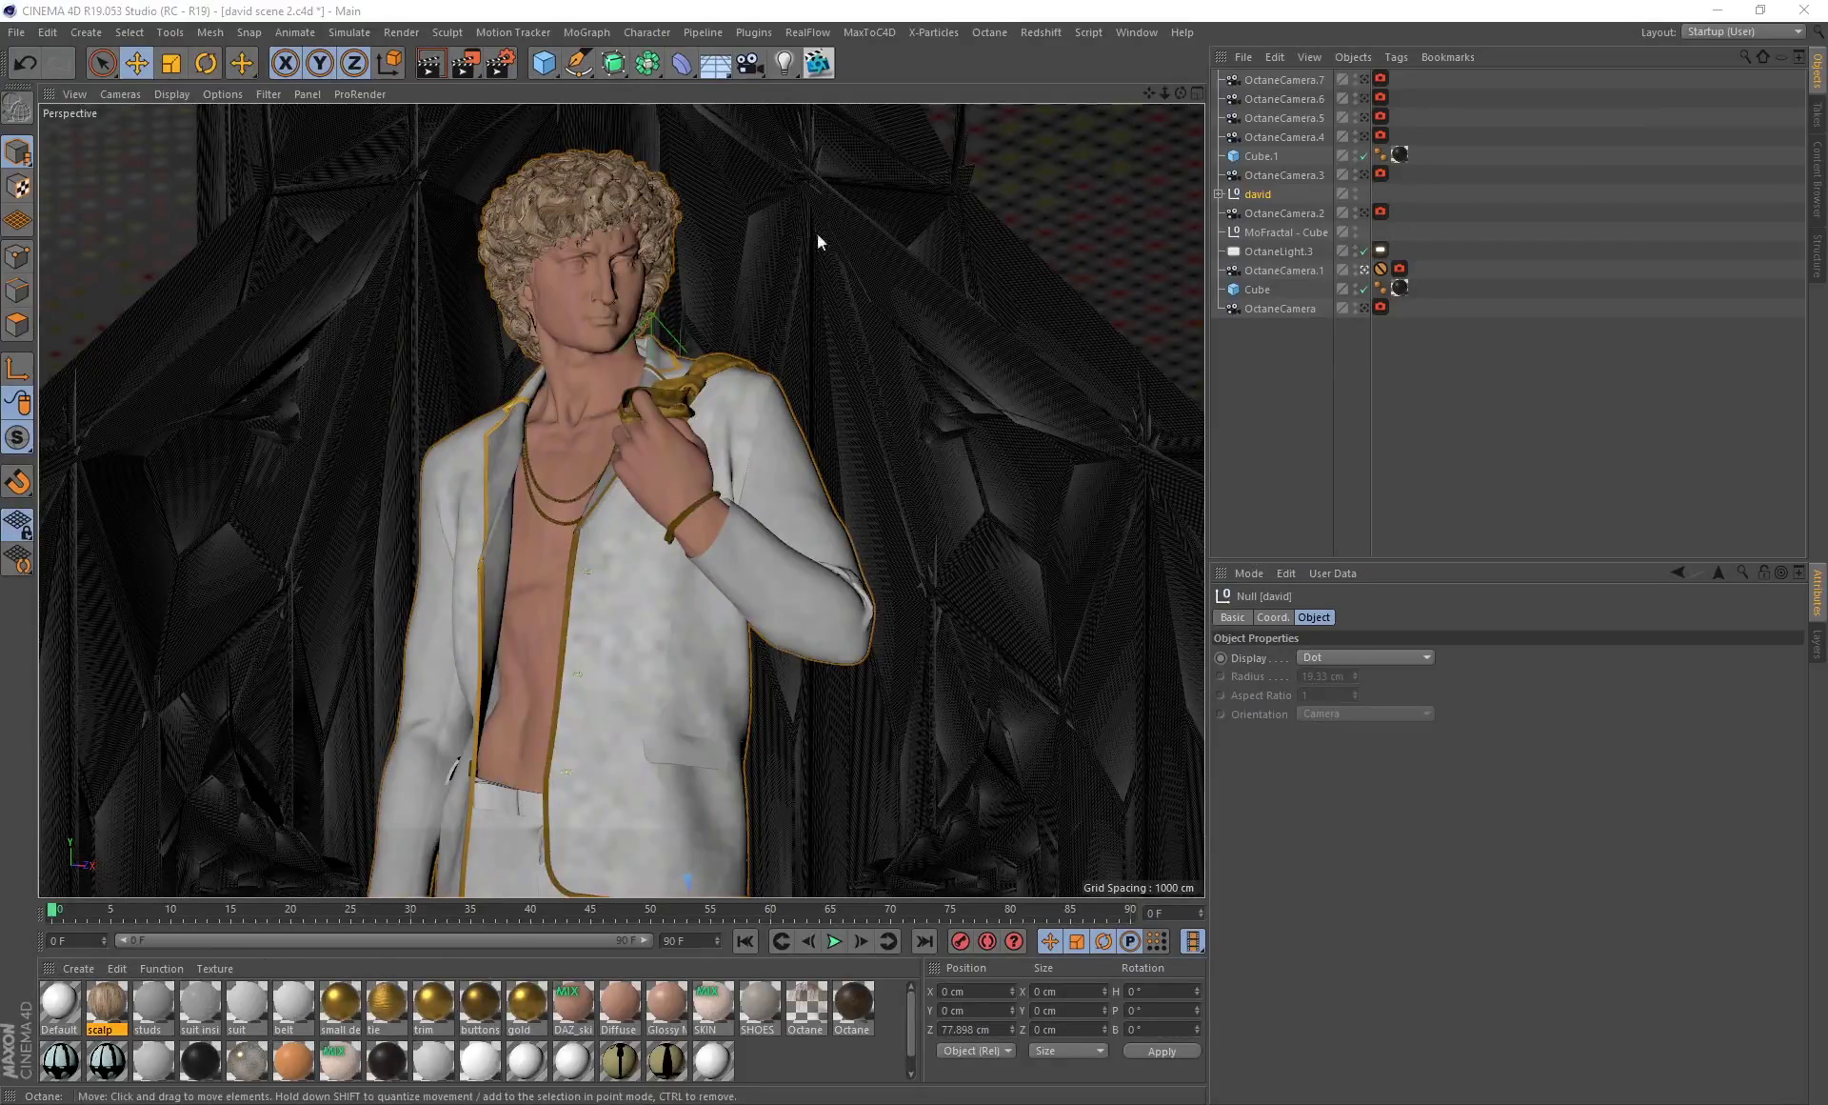
Leave the OctaneCamera.1 view and inspect the diffuse and roughness settings of the black glossy material on the floor cube.
click(1365, 270)
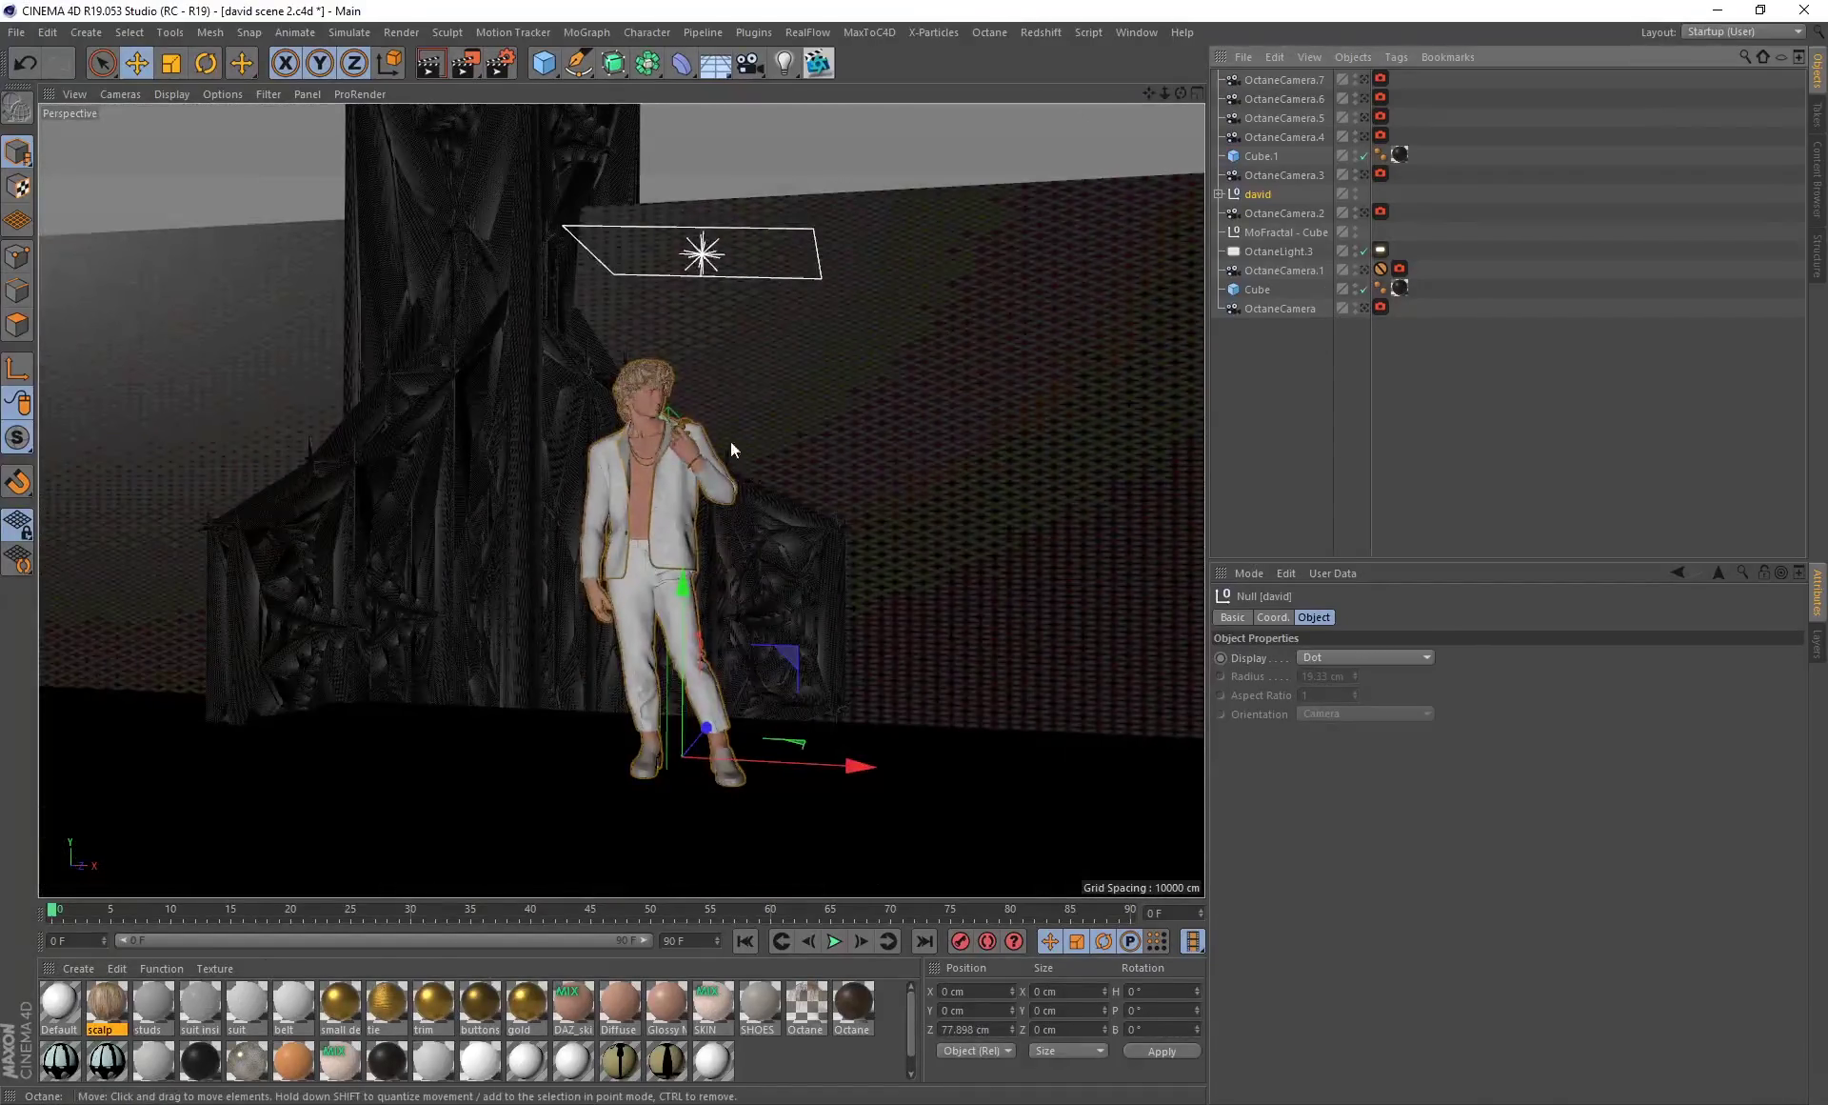
alt+drag(683, 476, 722, 408)
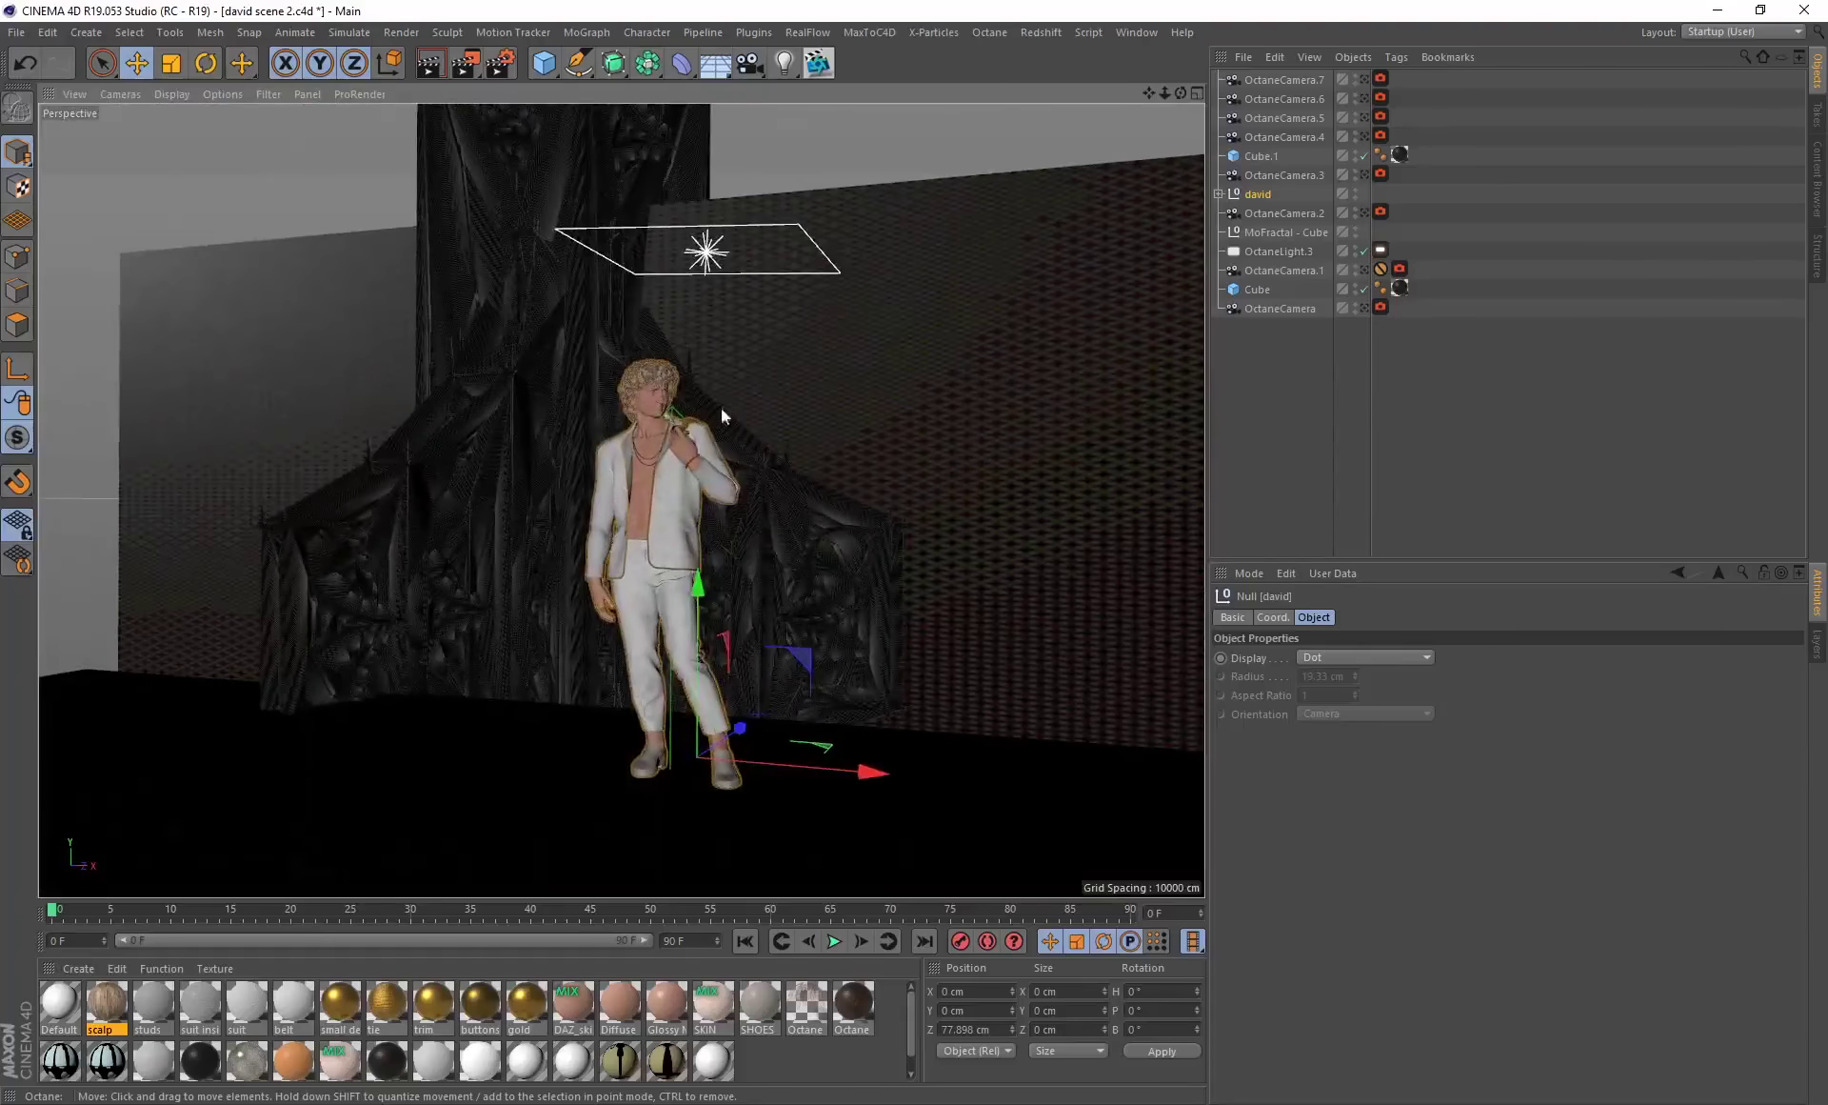
click(488, 776)
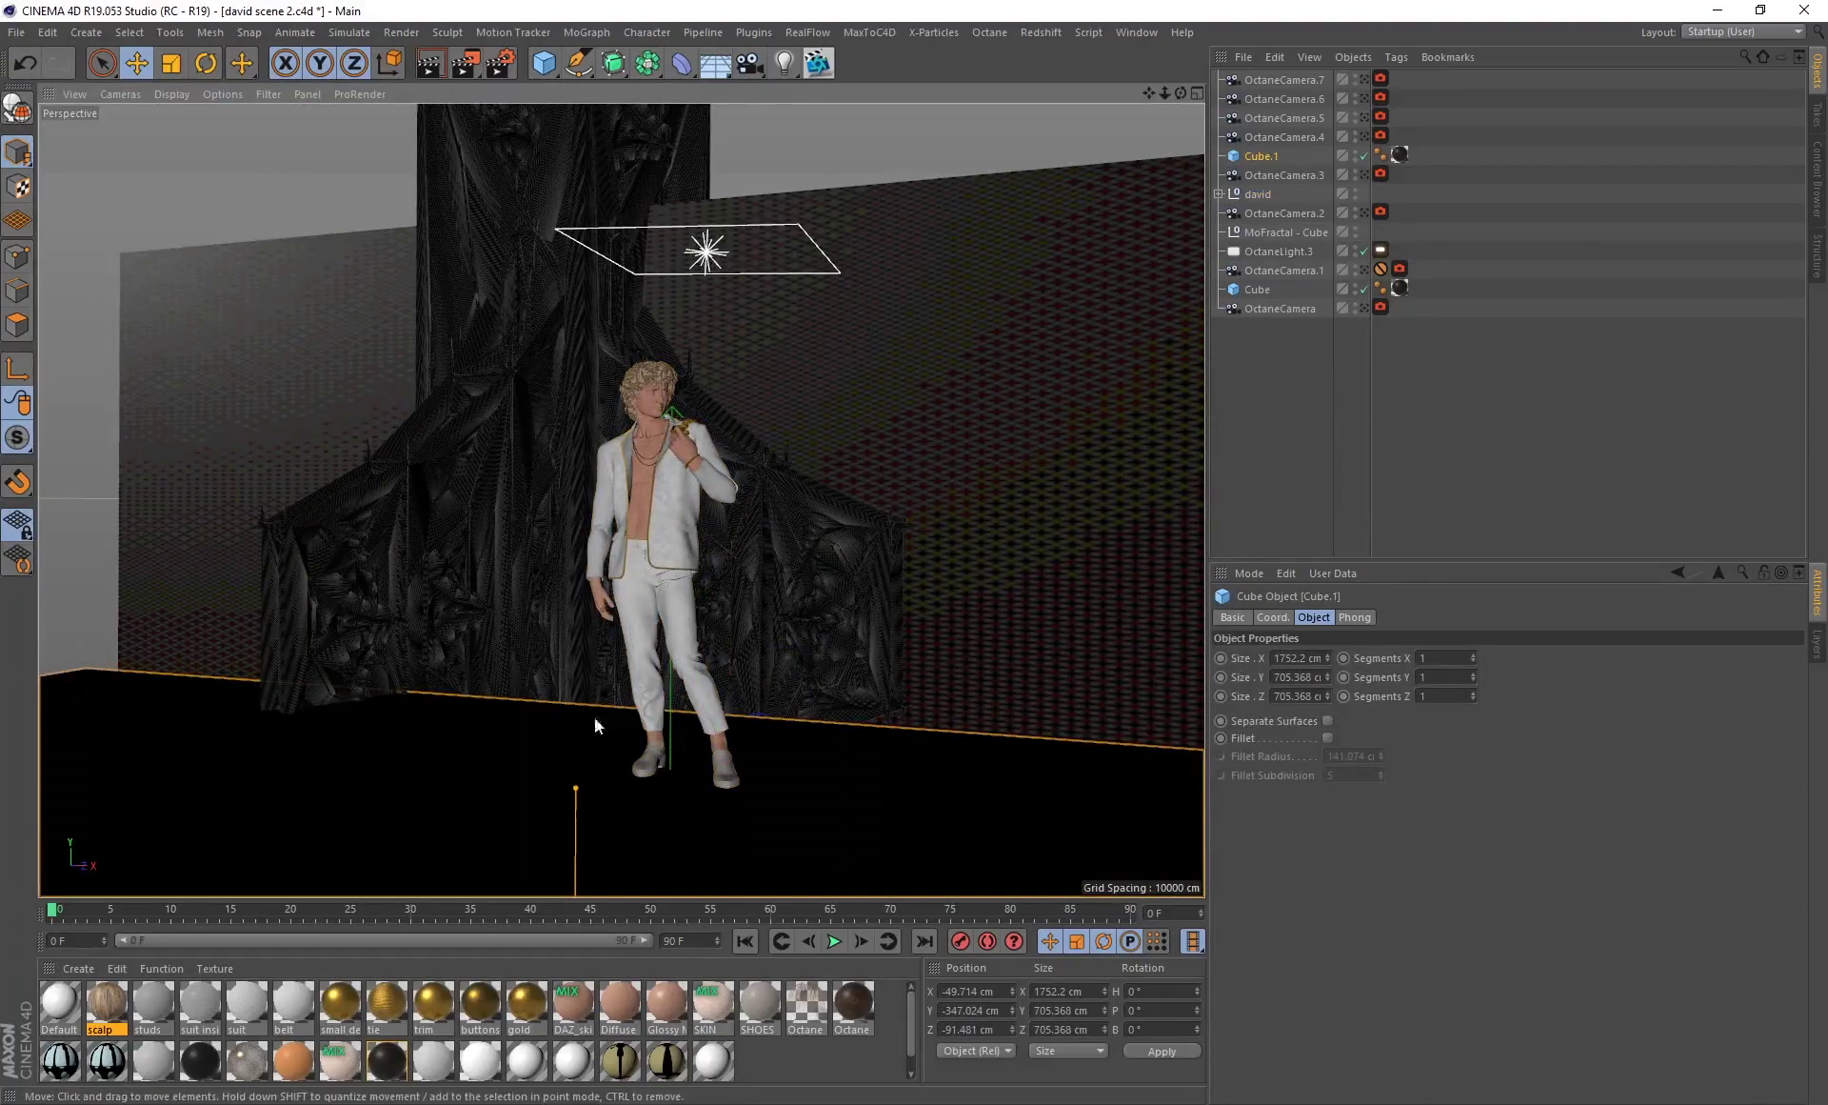
double_click(388, 1059)
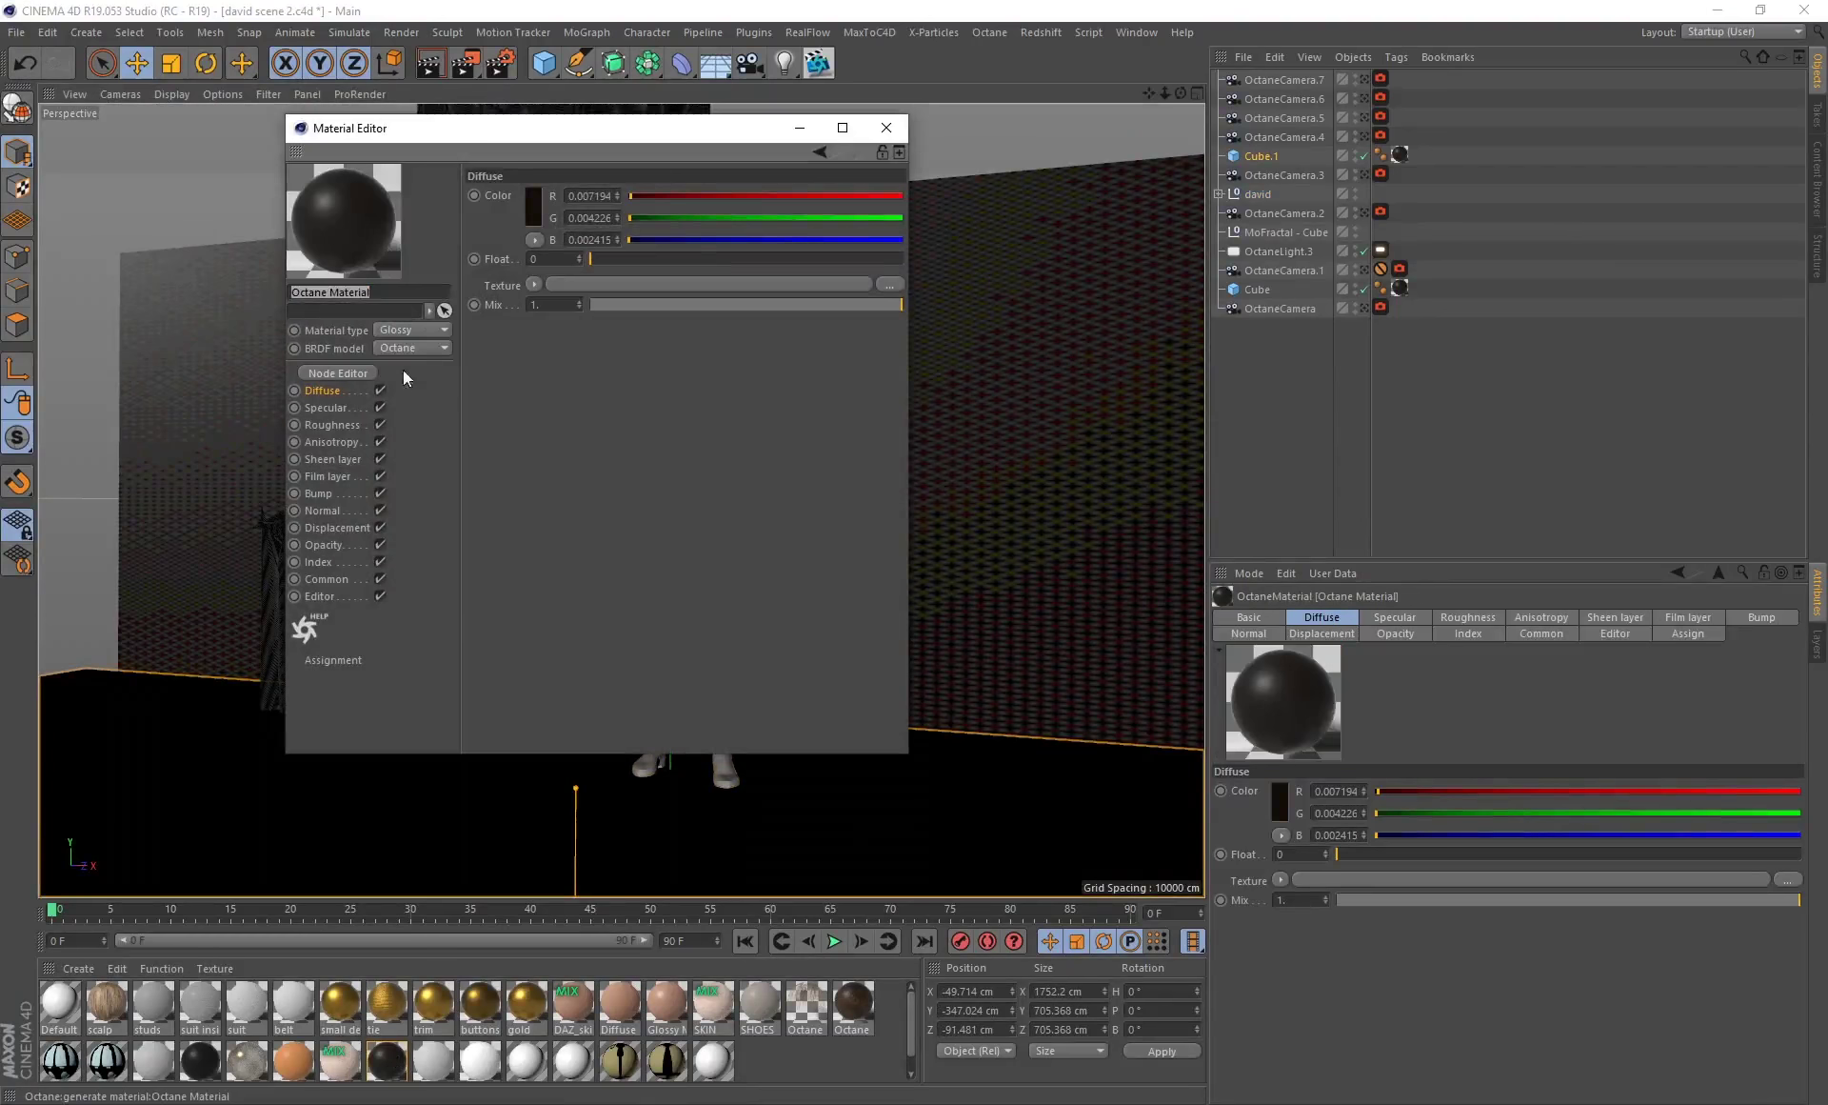
click(335, 425)
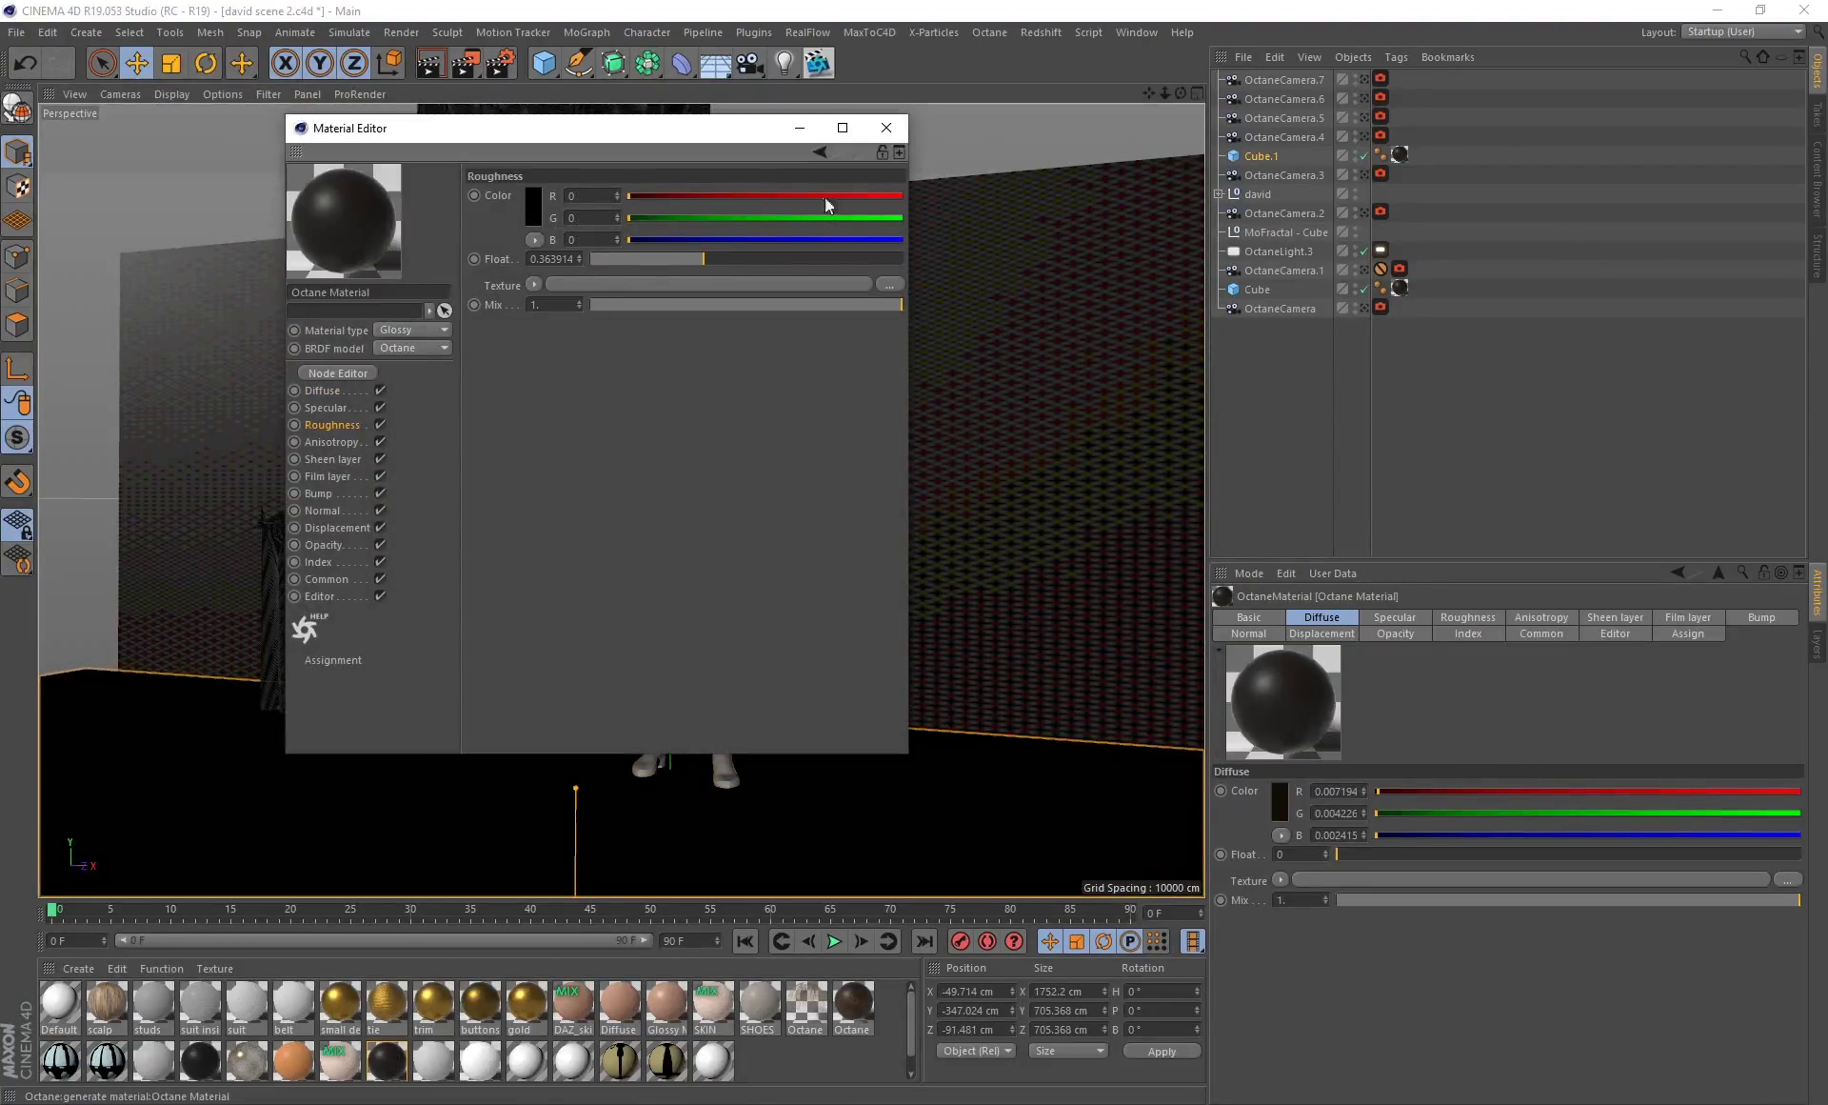
click(887, 128)
Select the back wall cube and the MoFractal structure, and examine how they stand behind the statue.
click(783, 567)
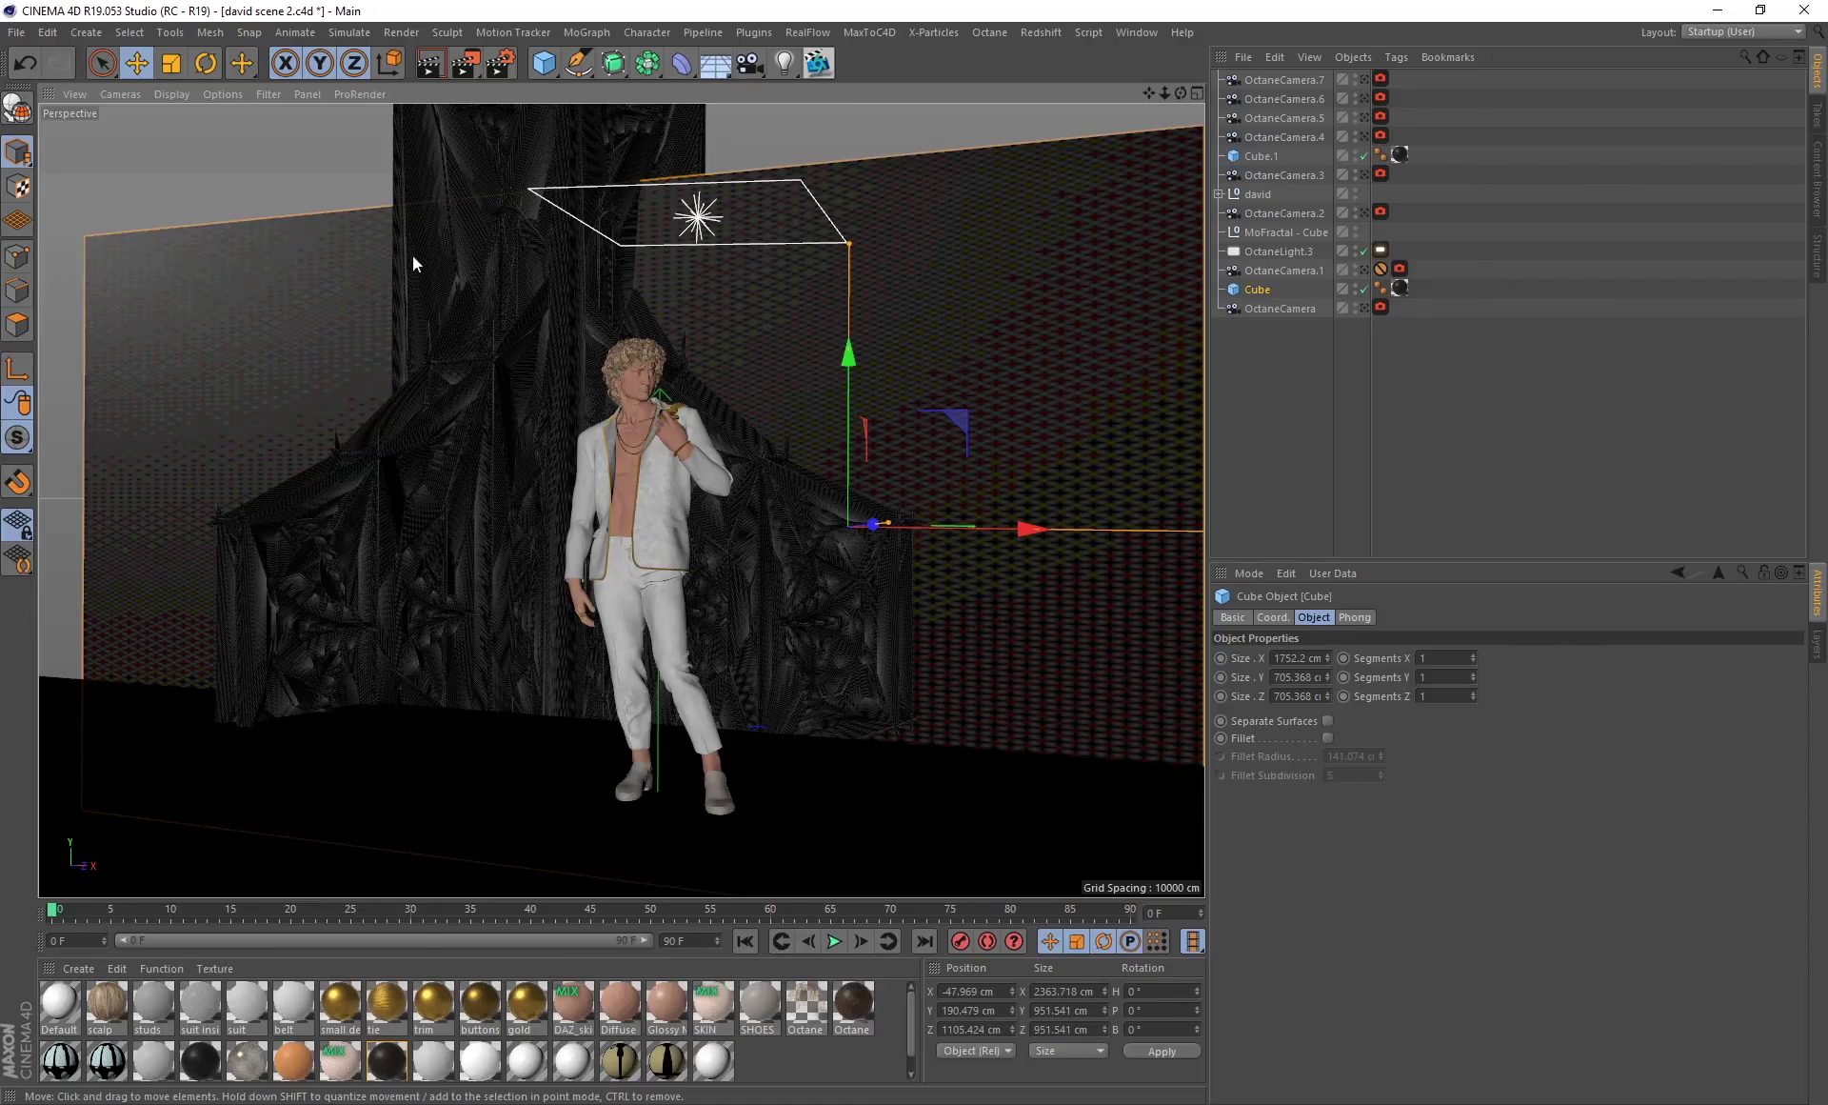
click(478, 413)
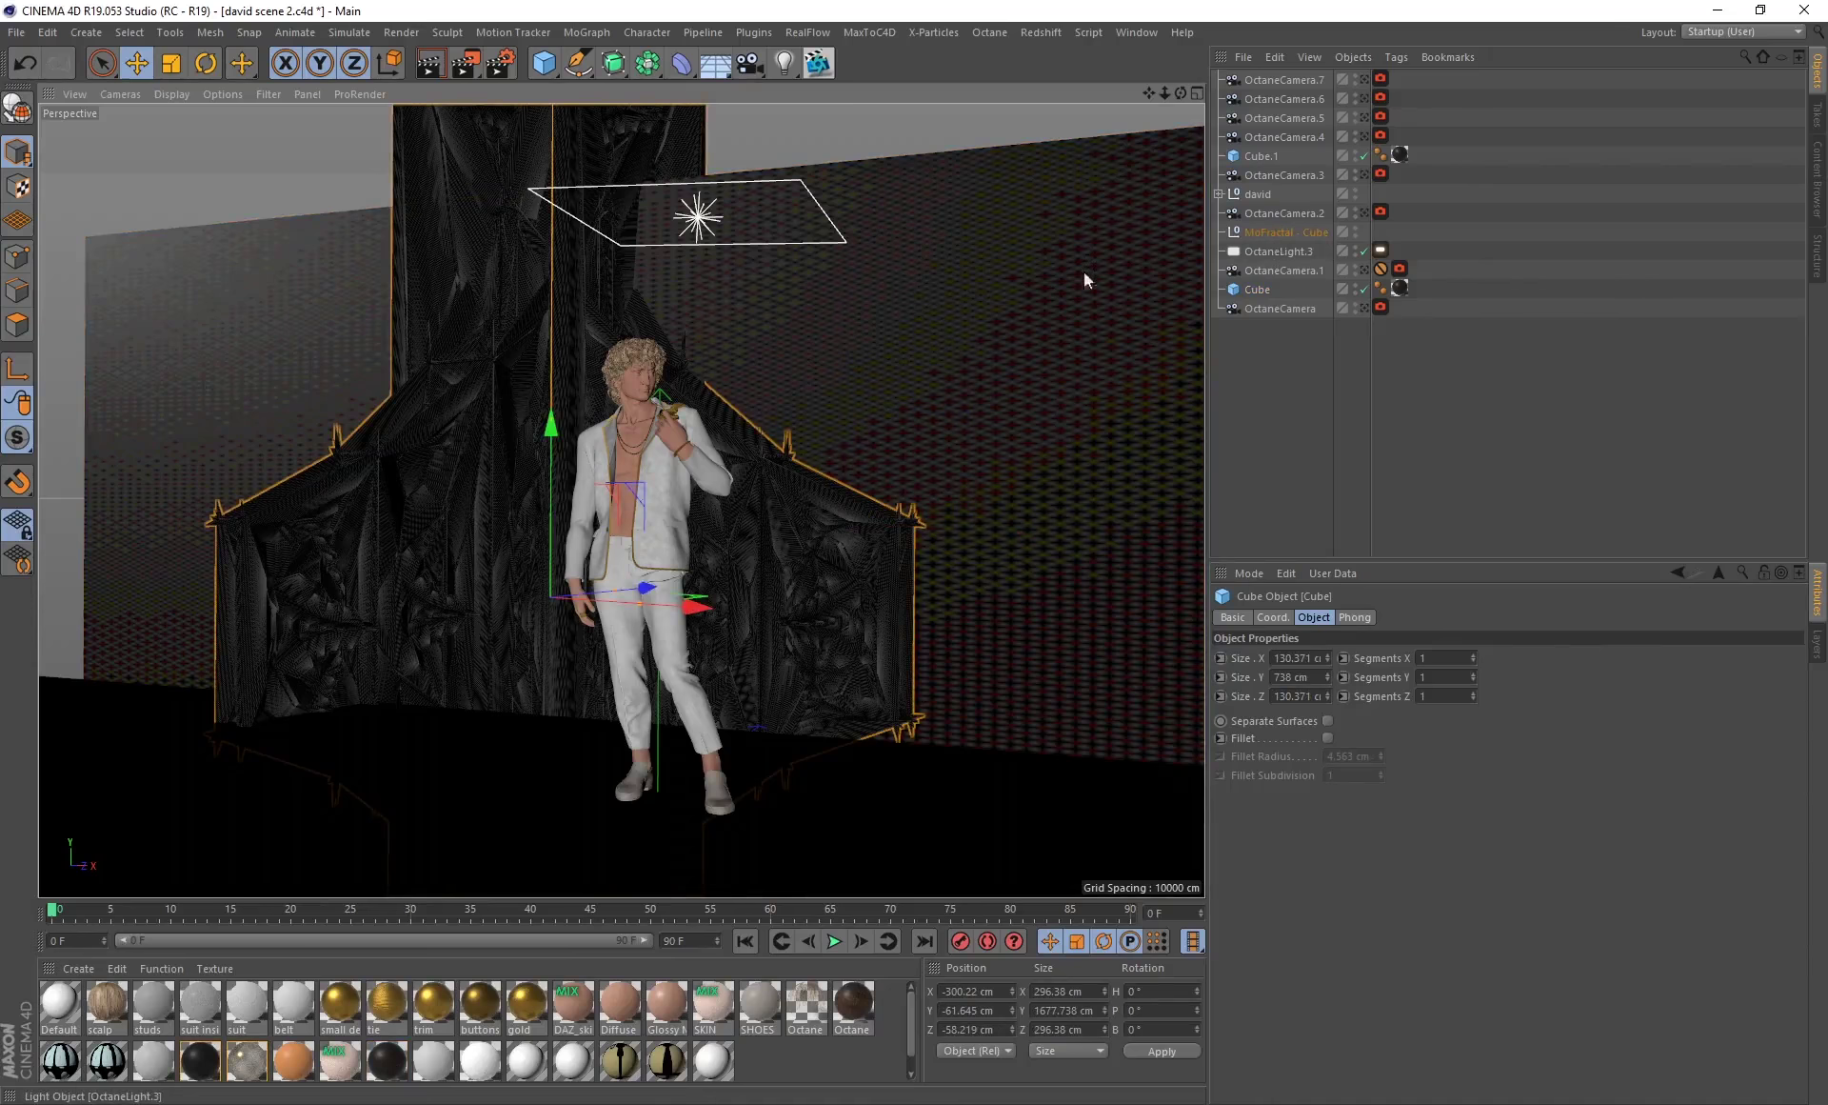
mouse_move(485, 424)
alt+mouse_down()
mouse_move(511, 424)
mouse_move(461, 387)
mouse_move(457, 420)
mouse_move(496, 422)
alt+mouse_up()
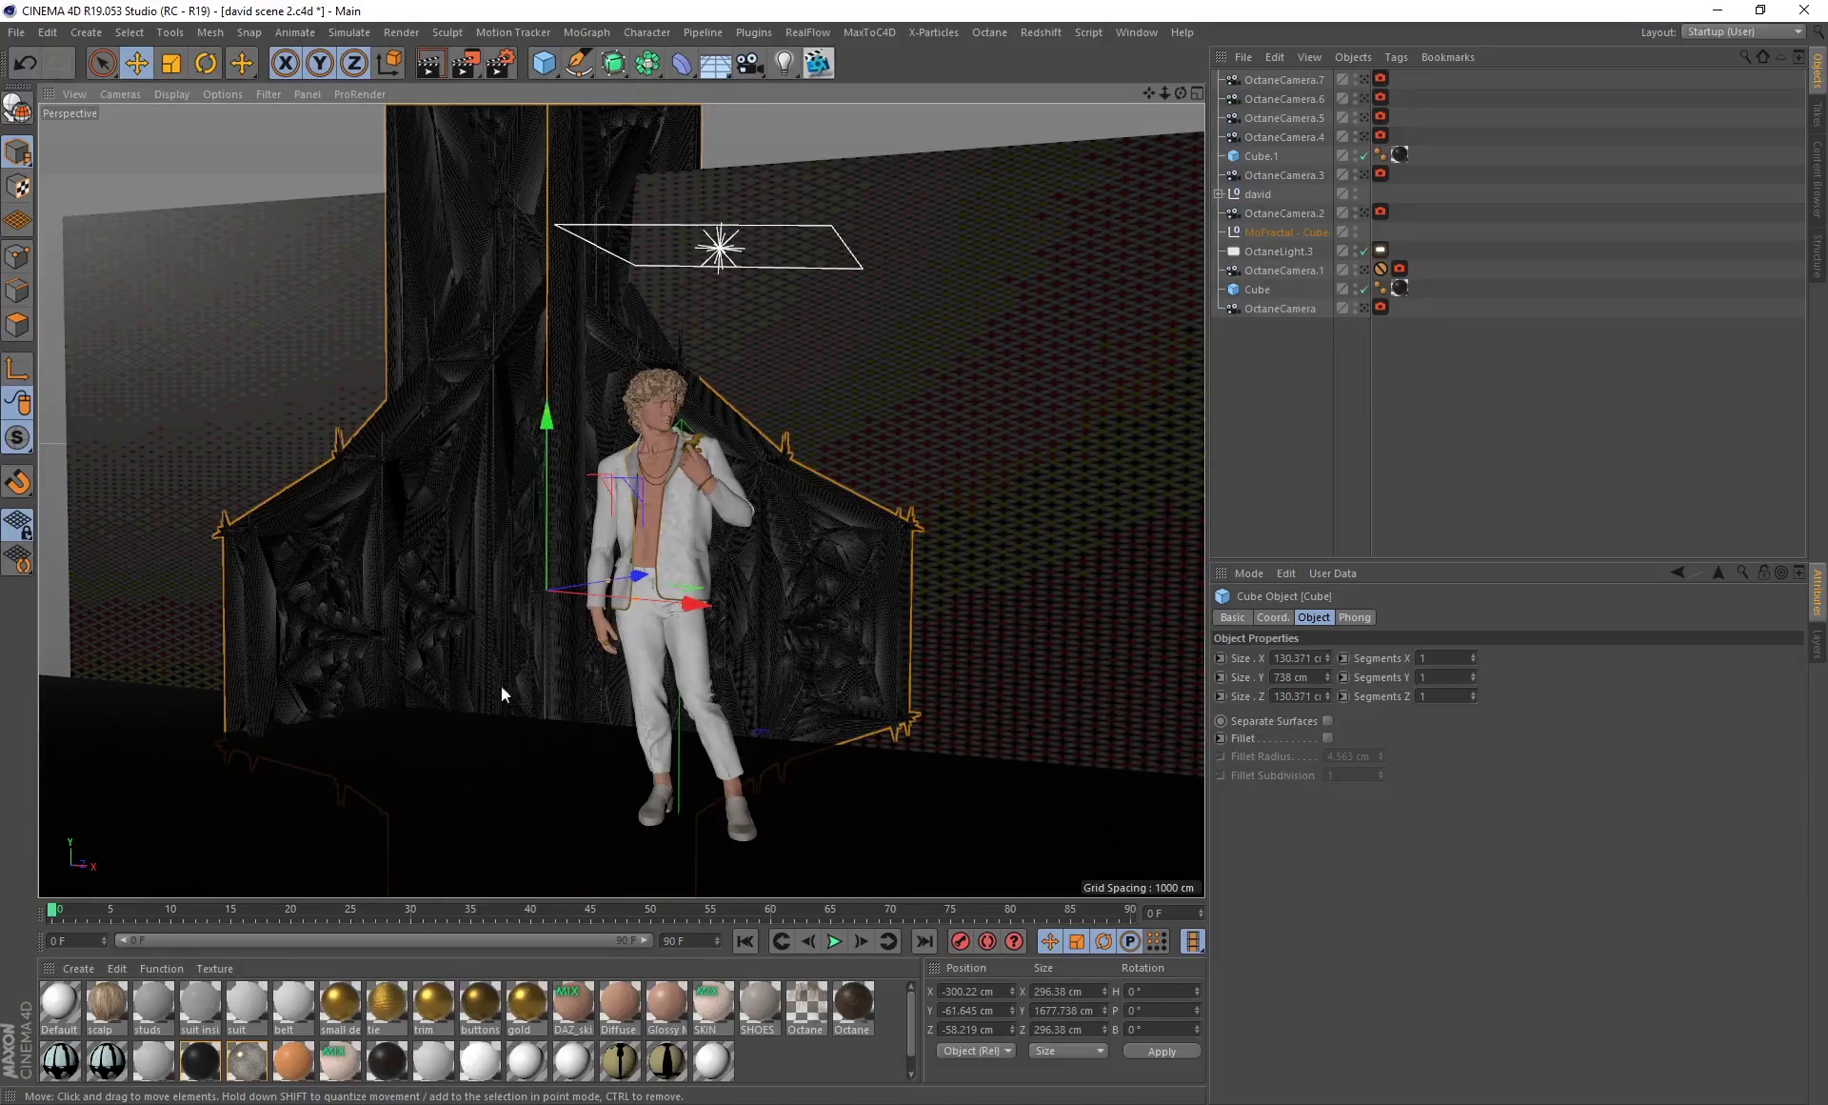
alt+middle_drag(649, 427, 611, 401)
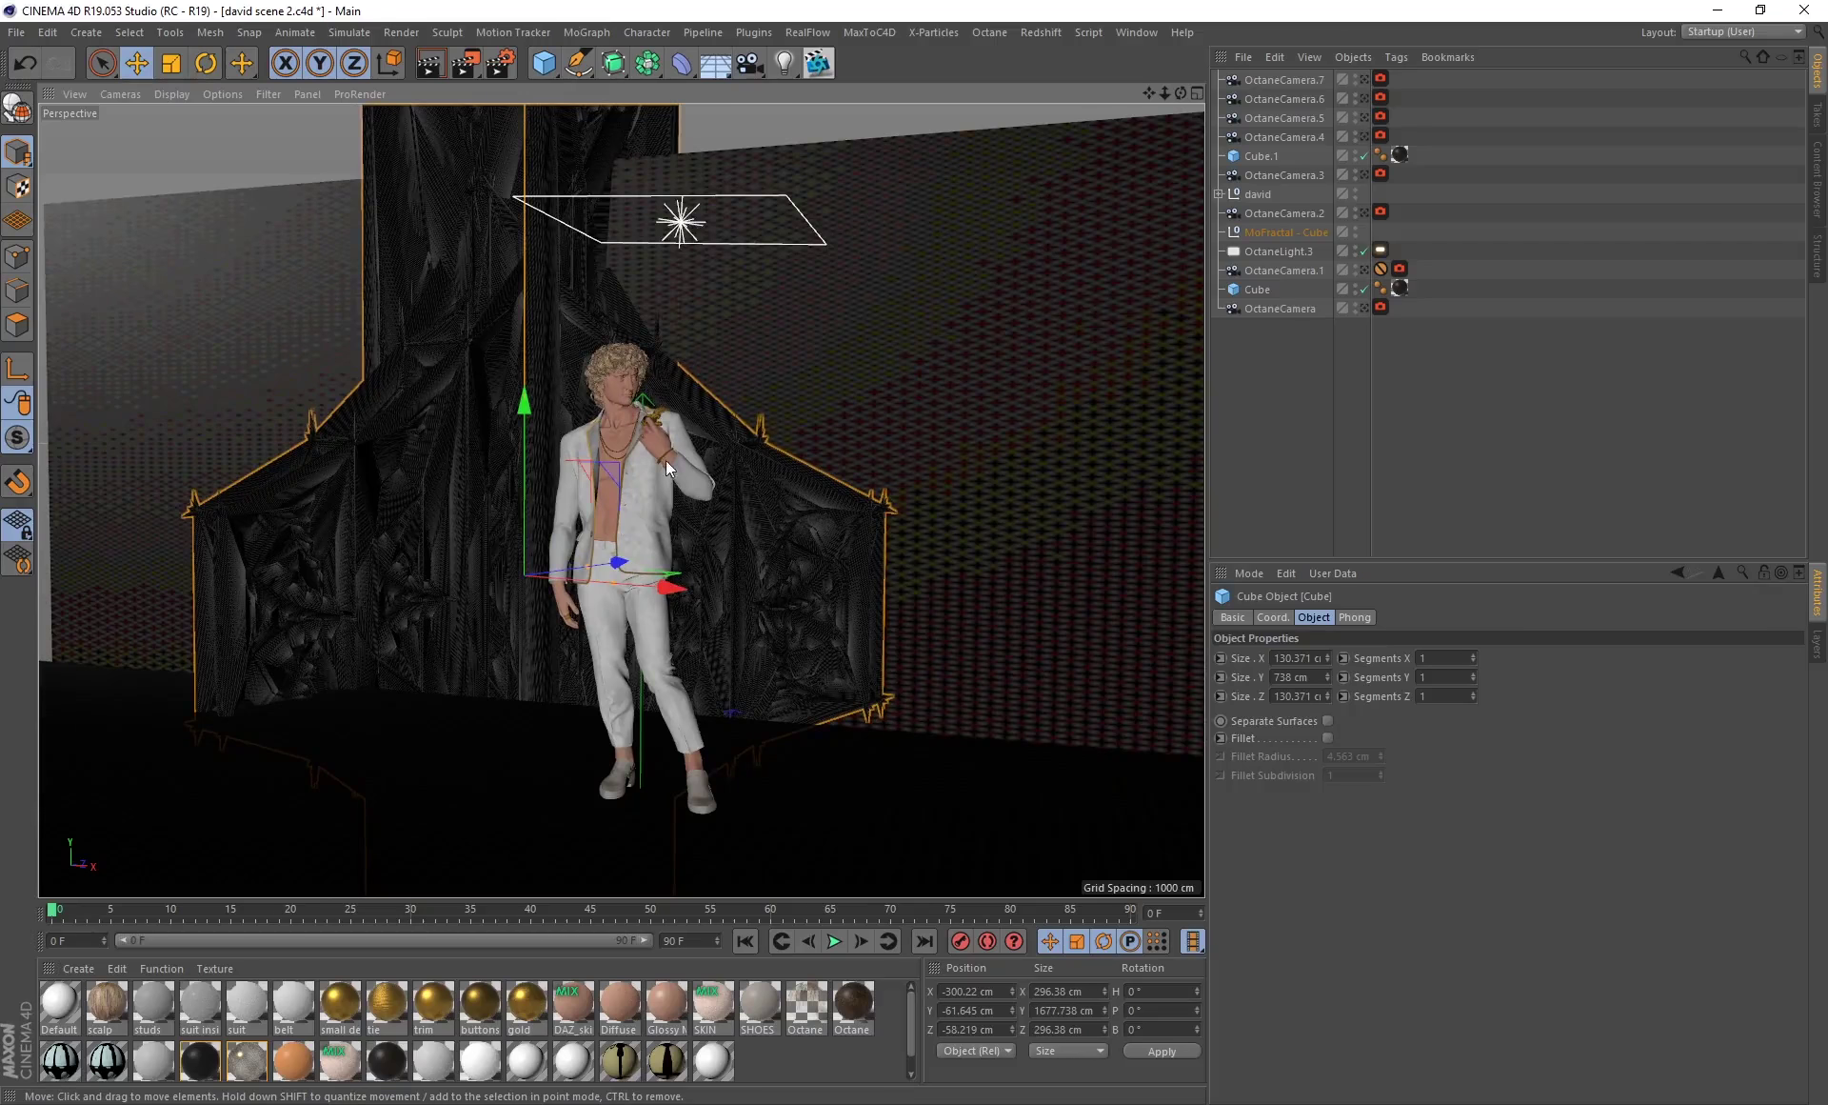
scroll(665, 425, up, 1)
scroll(666, 425, down, 1)
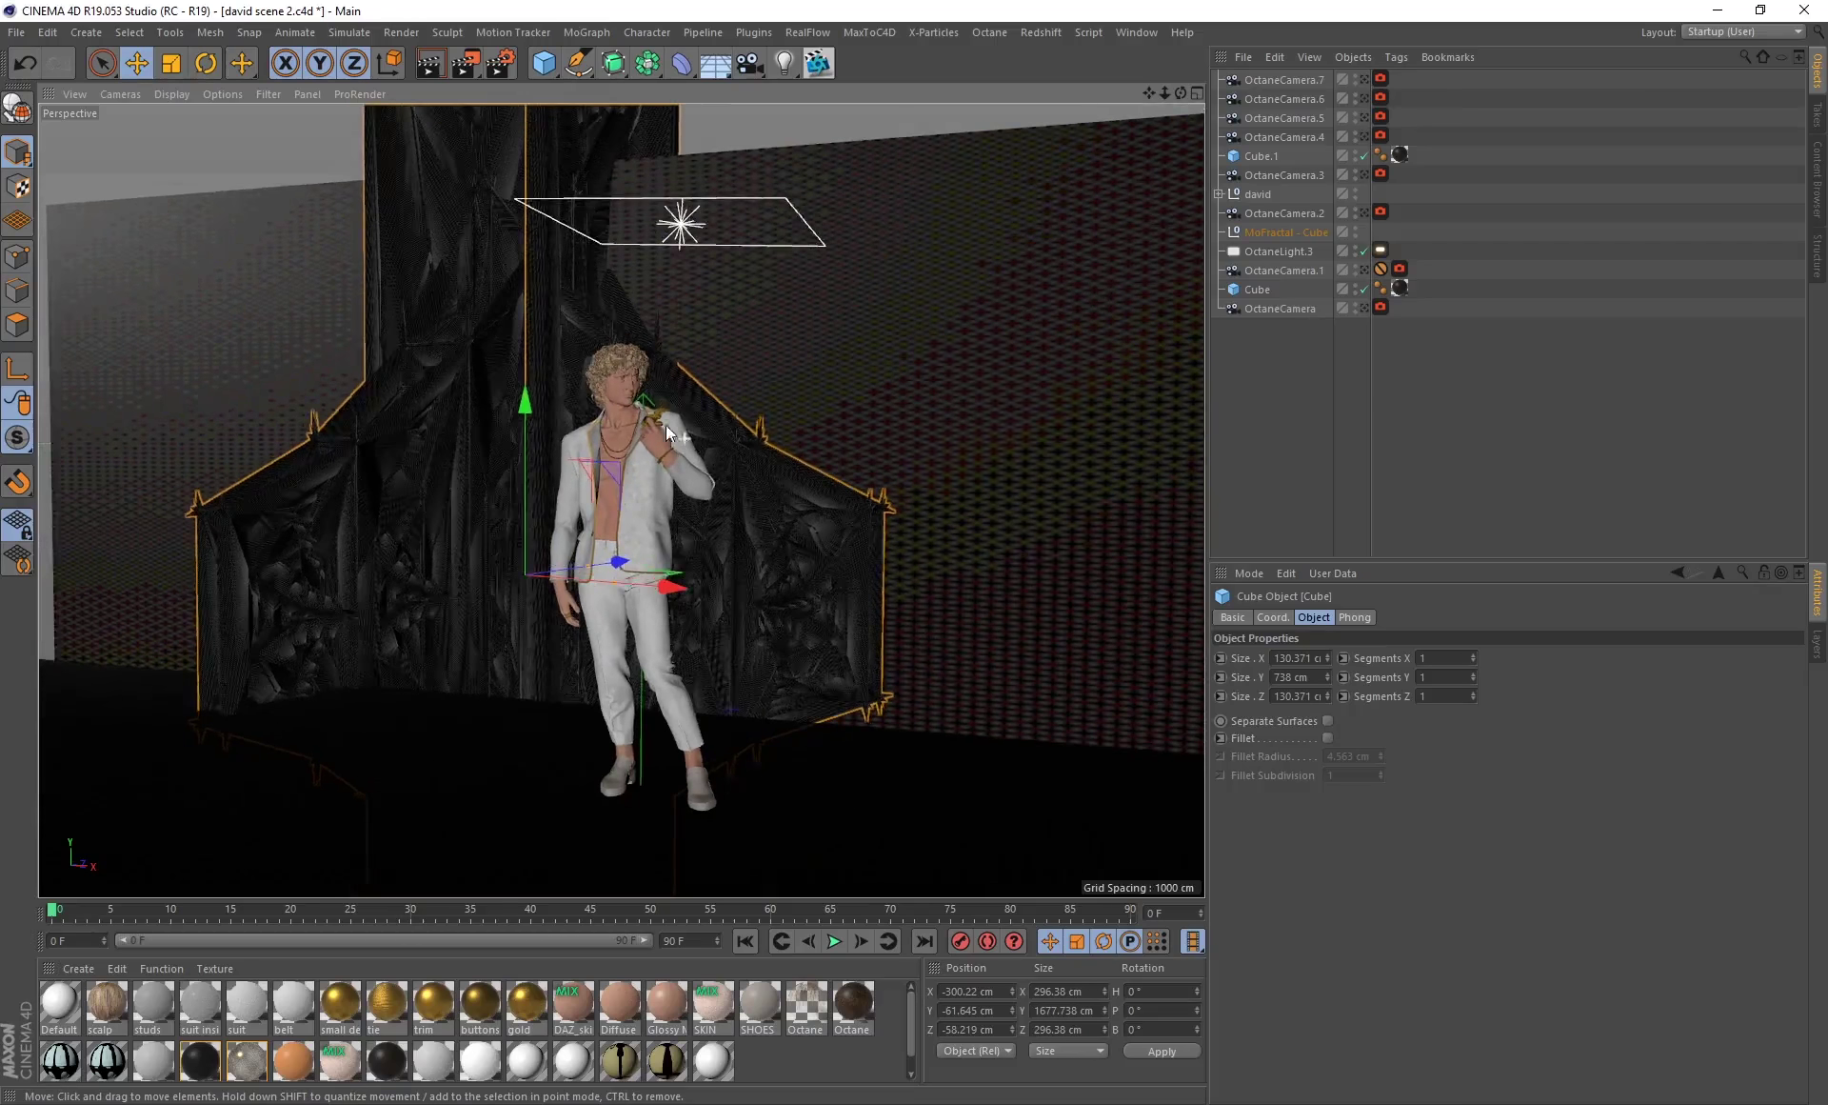
alt+drag(621, 385, 679, 380)
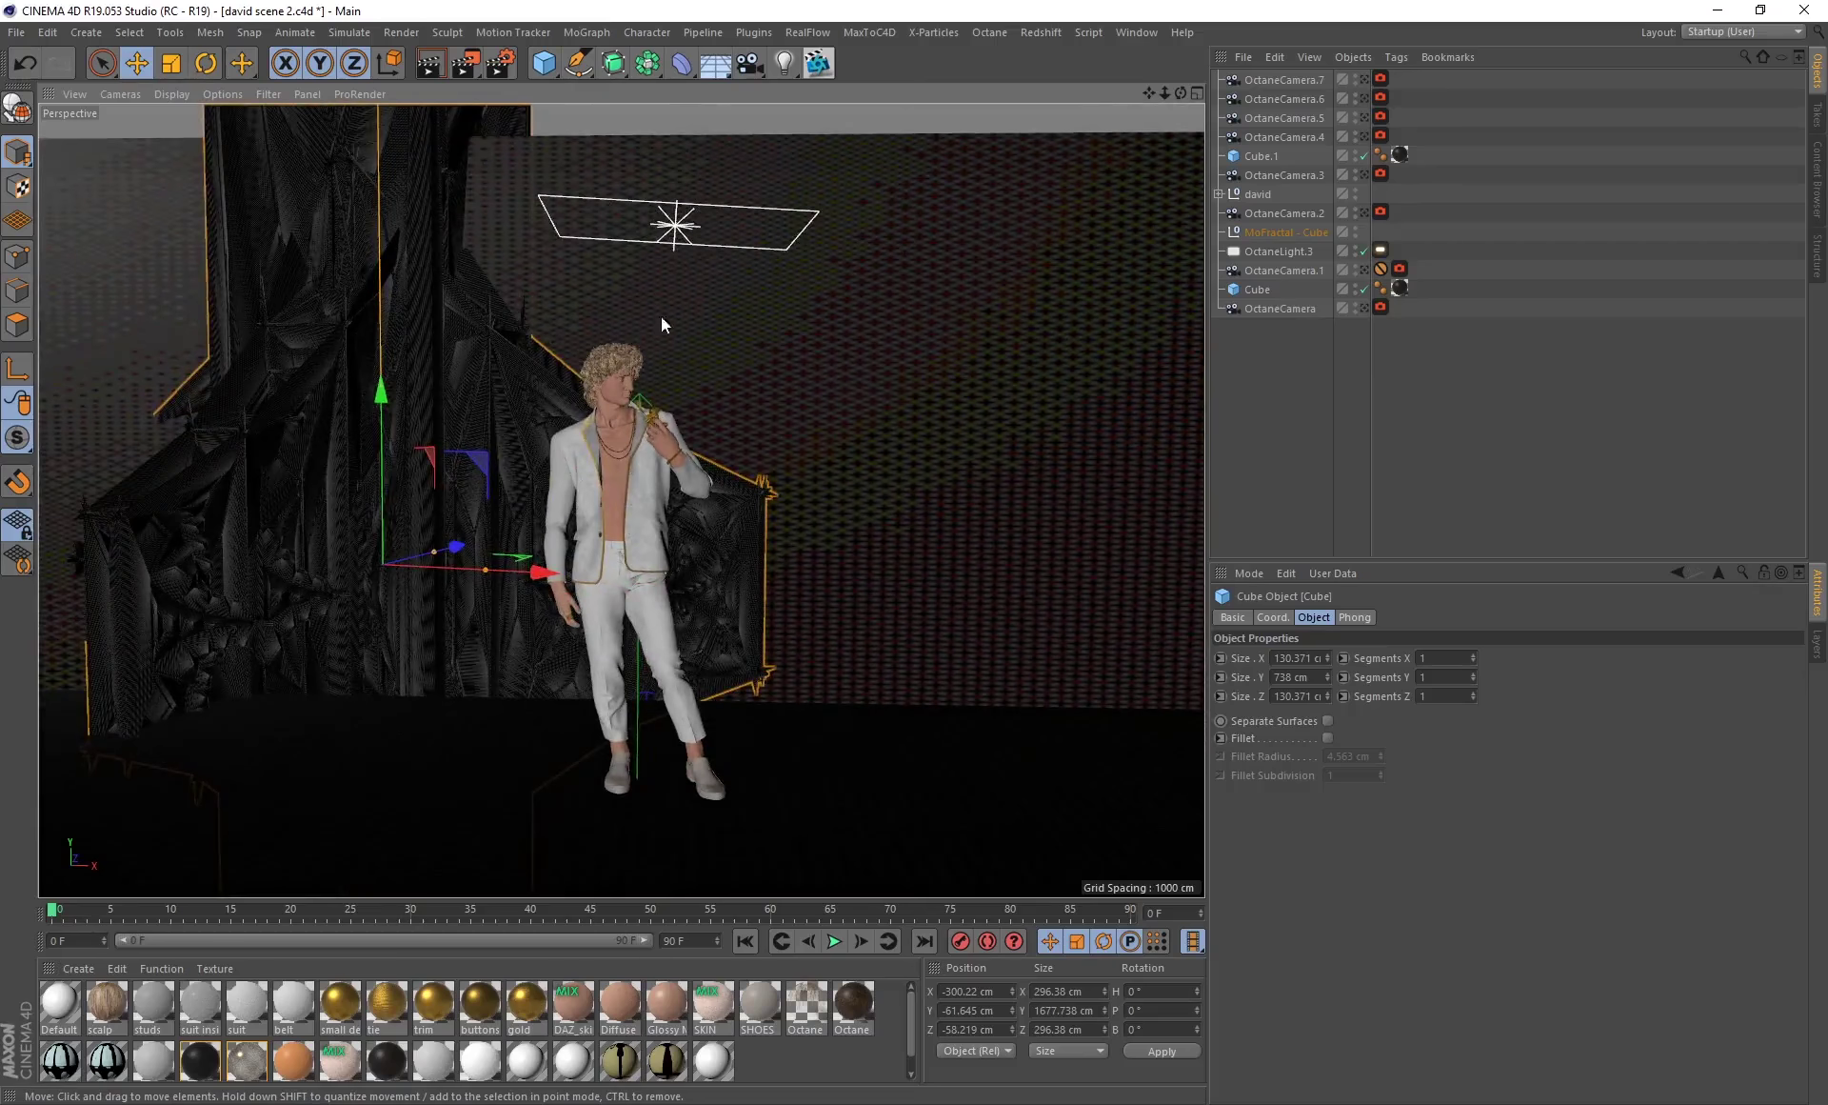
Select the OctaneLight.3 area light above the statue and examine its placement.
click(678, 226)
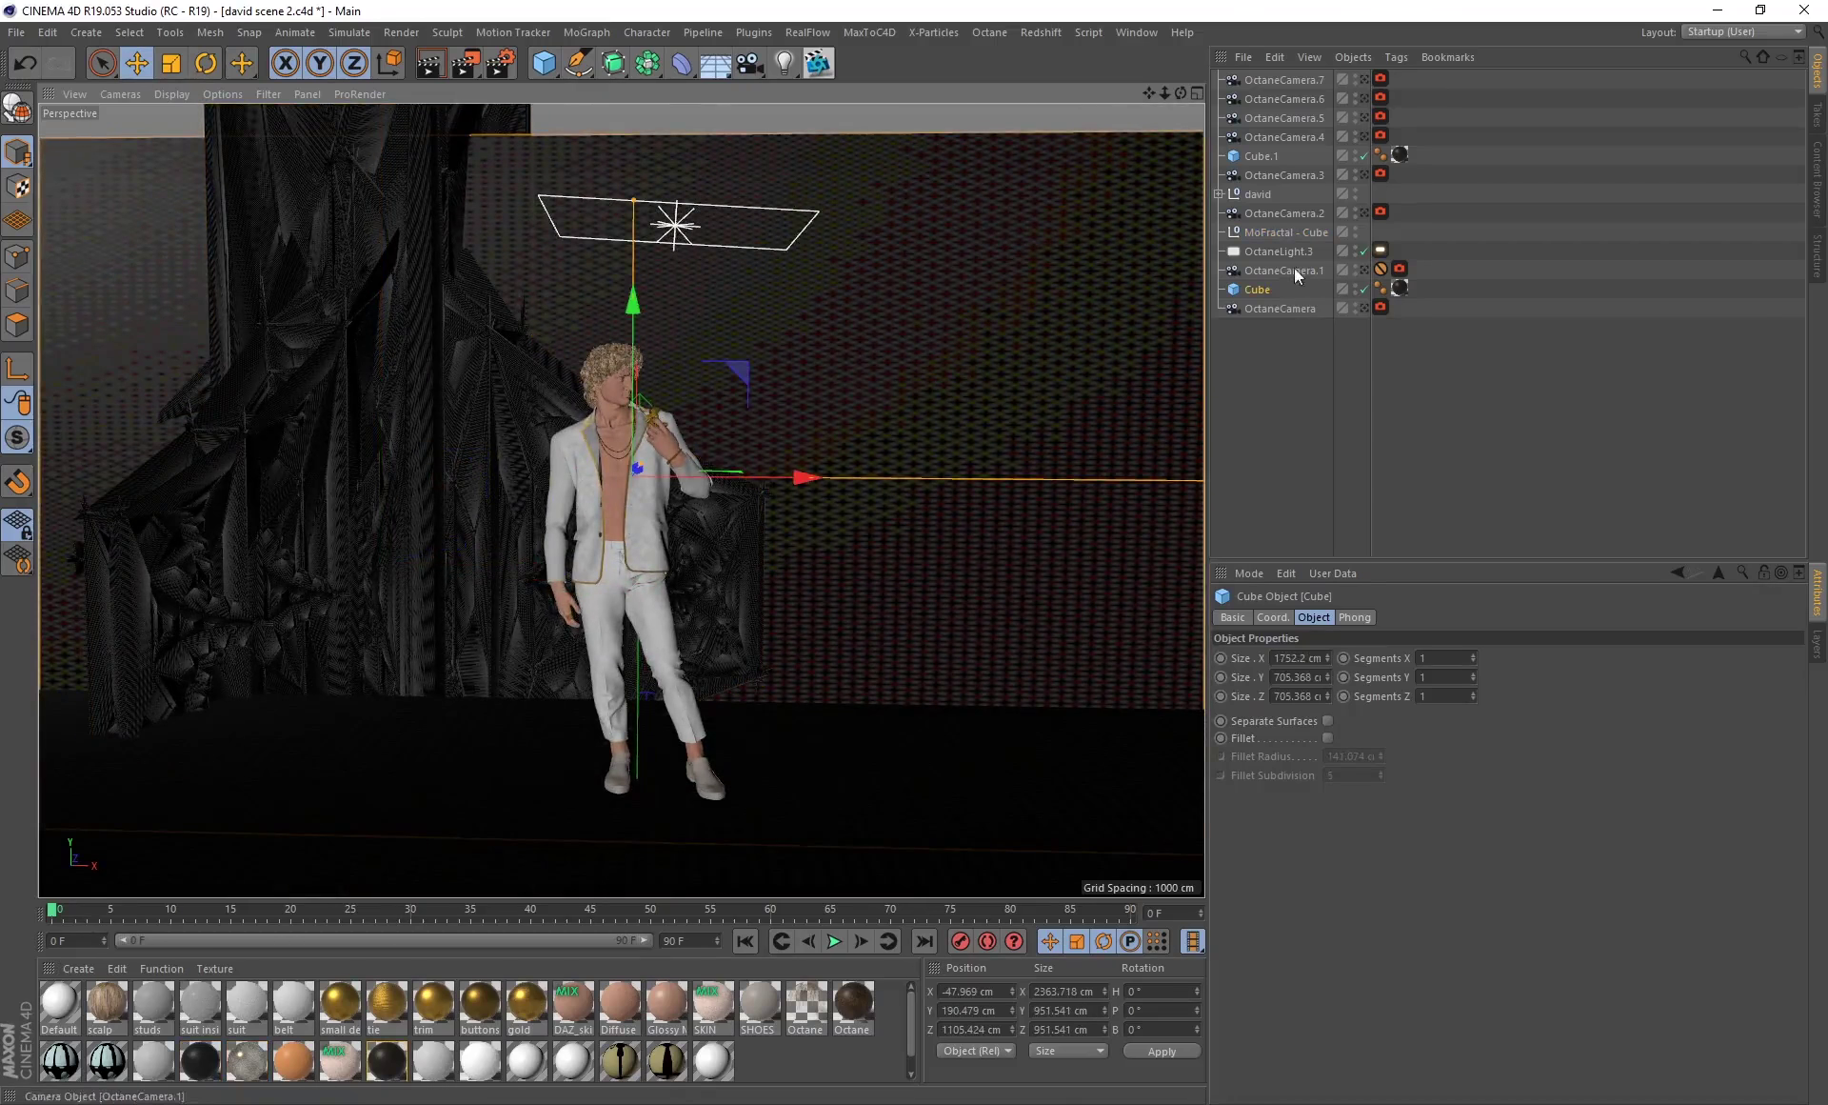
click(678, 227)
alt+drag(683, 235, 702, 311)
alt+drag(736, 398, 648, 340)
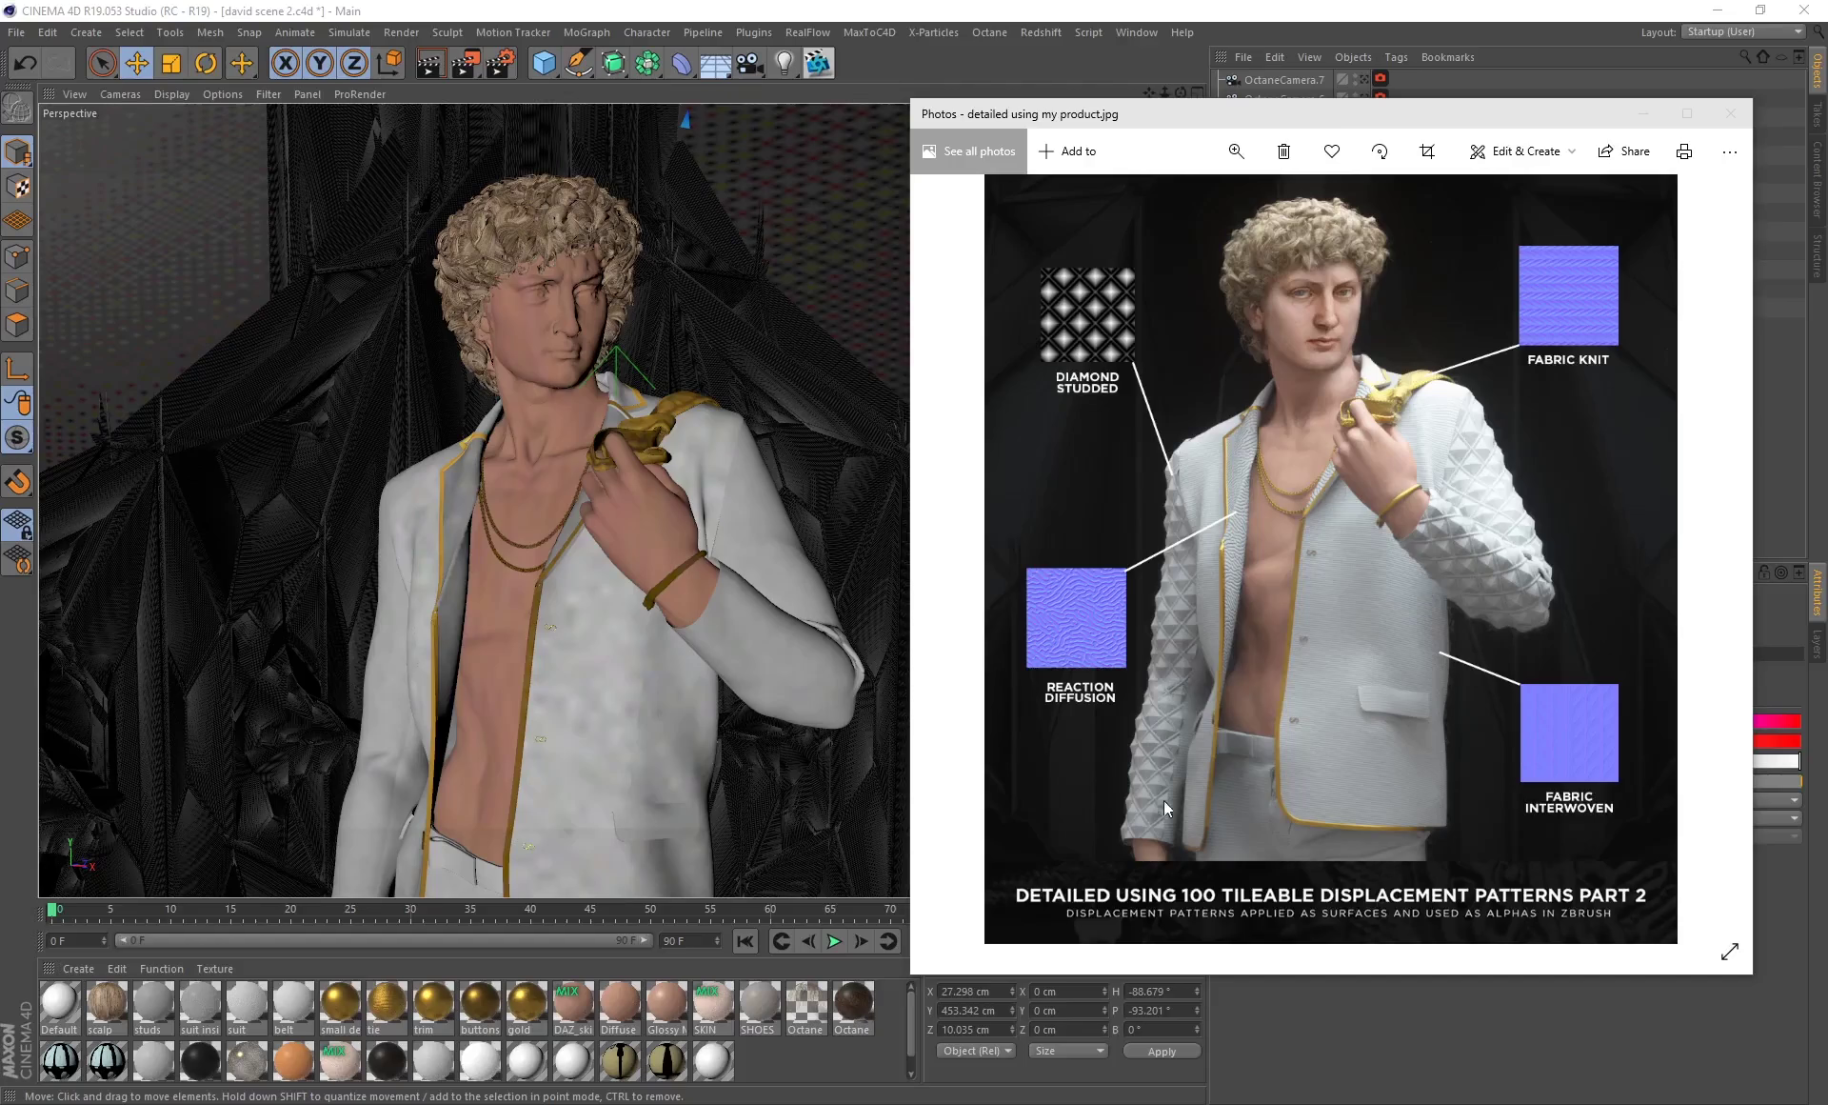
Examine the lapel, studded sleeve and jacket fabric up close in the reference image "detailed using my product.jpg" in Photos.
scroll(1287, 530, up, 6)
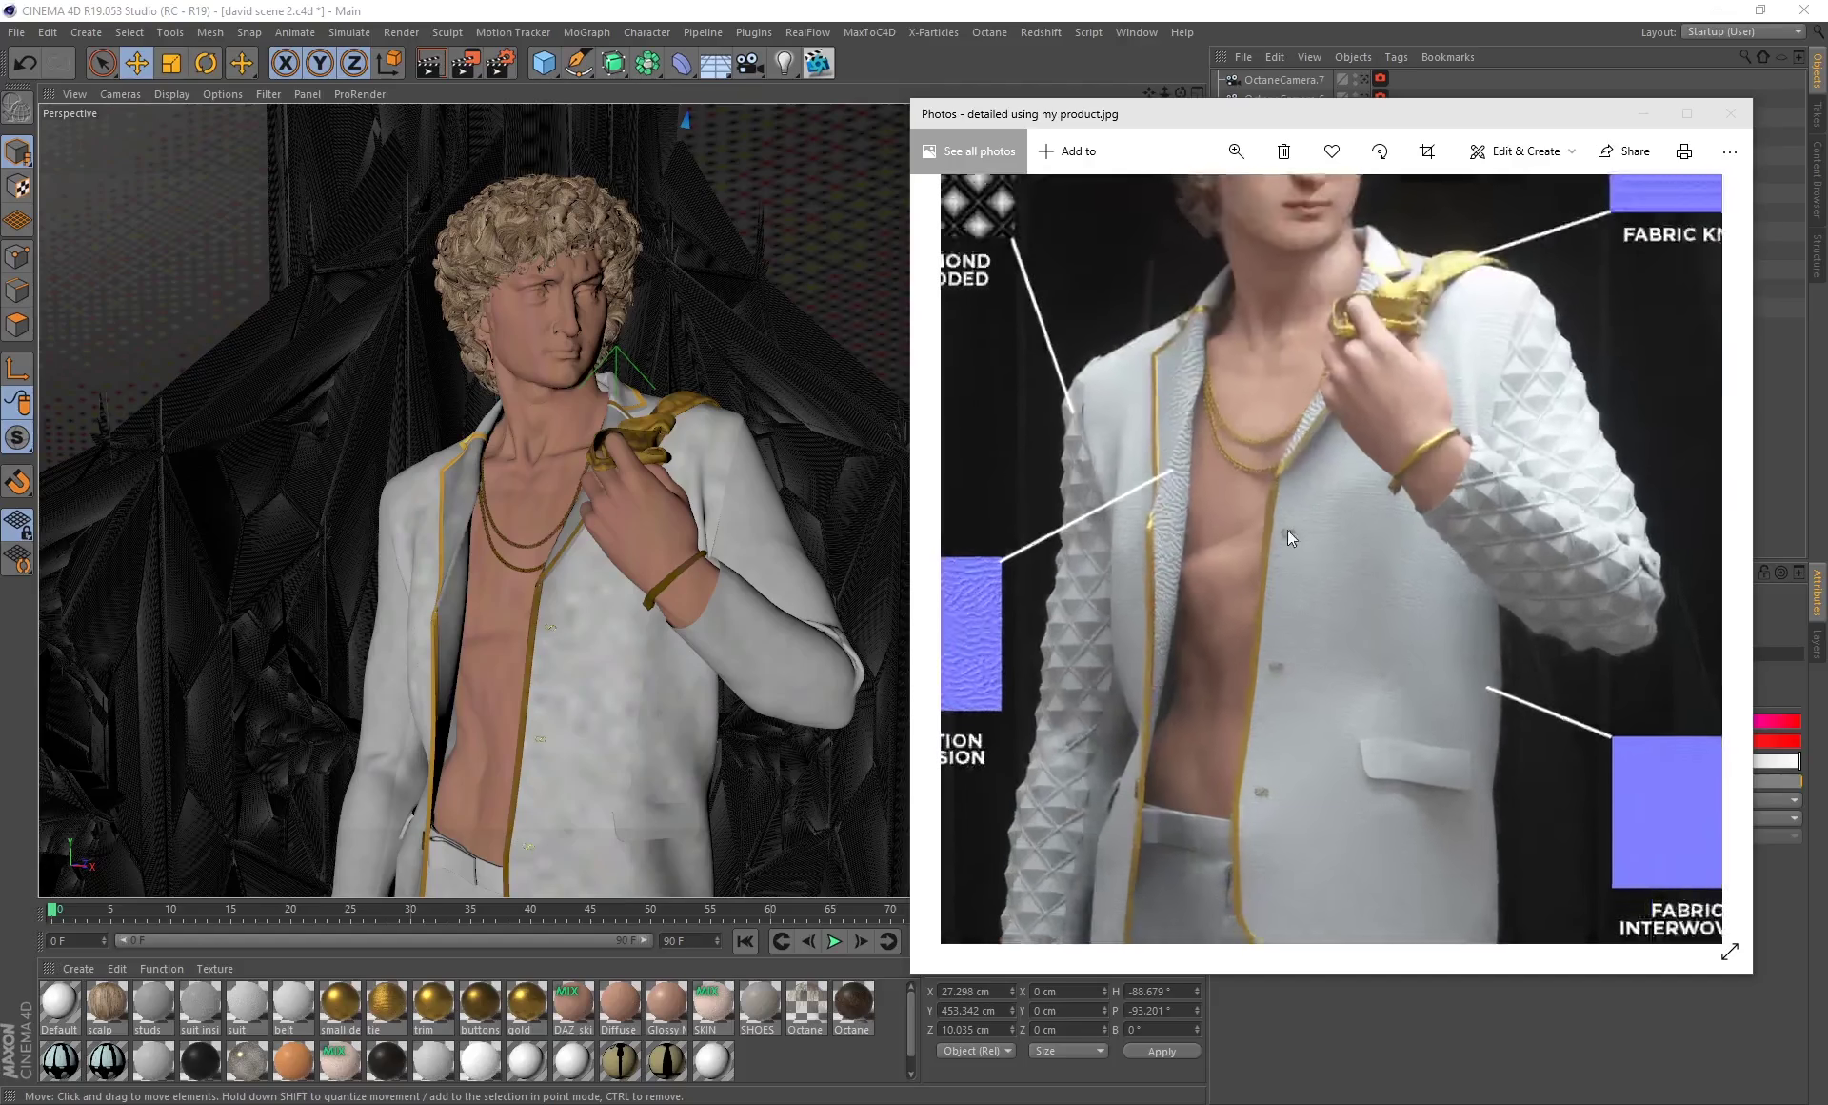
drag(1226, 579, 1297, 610)
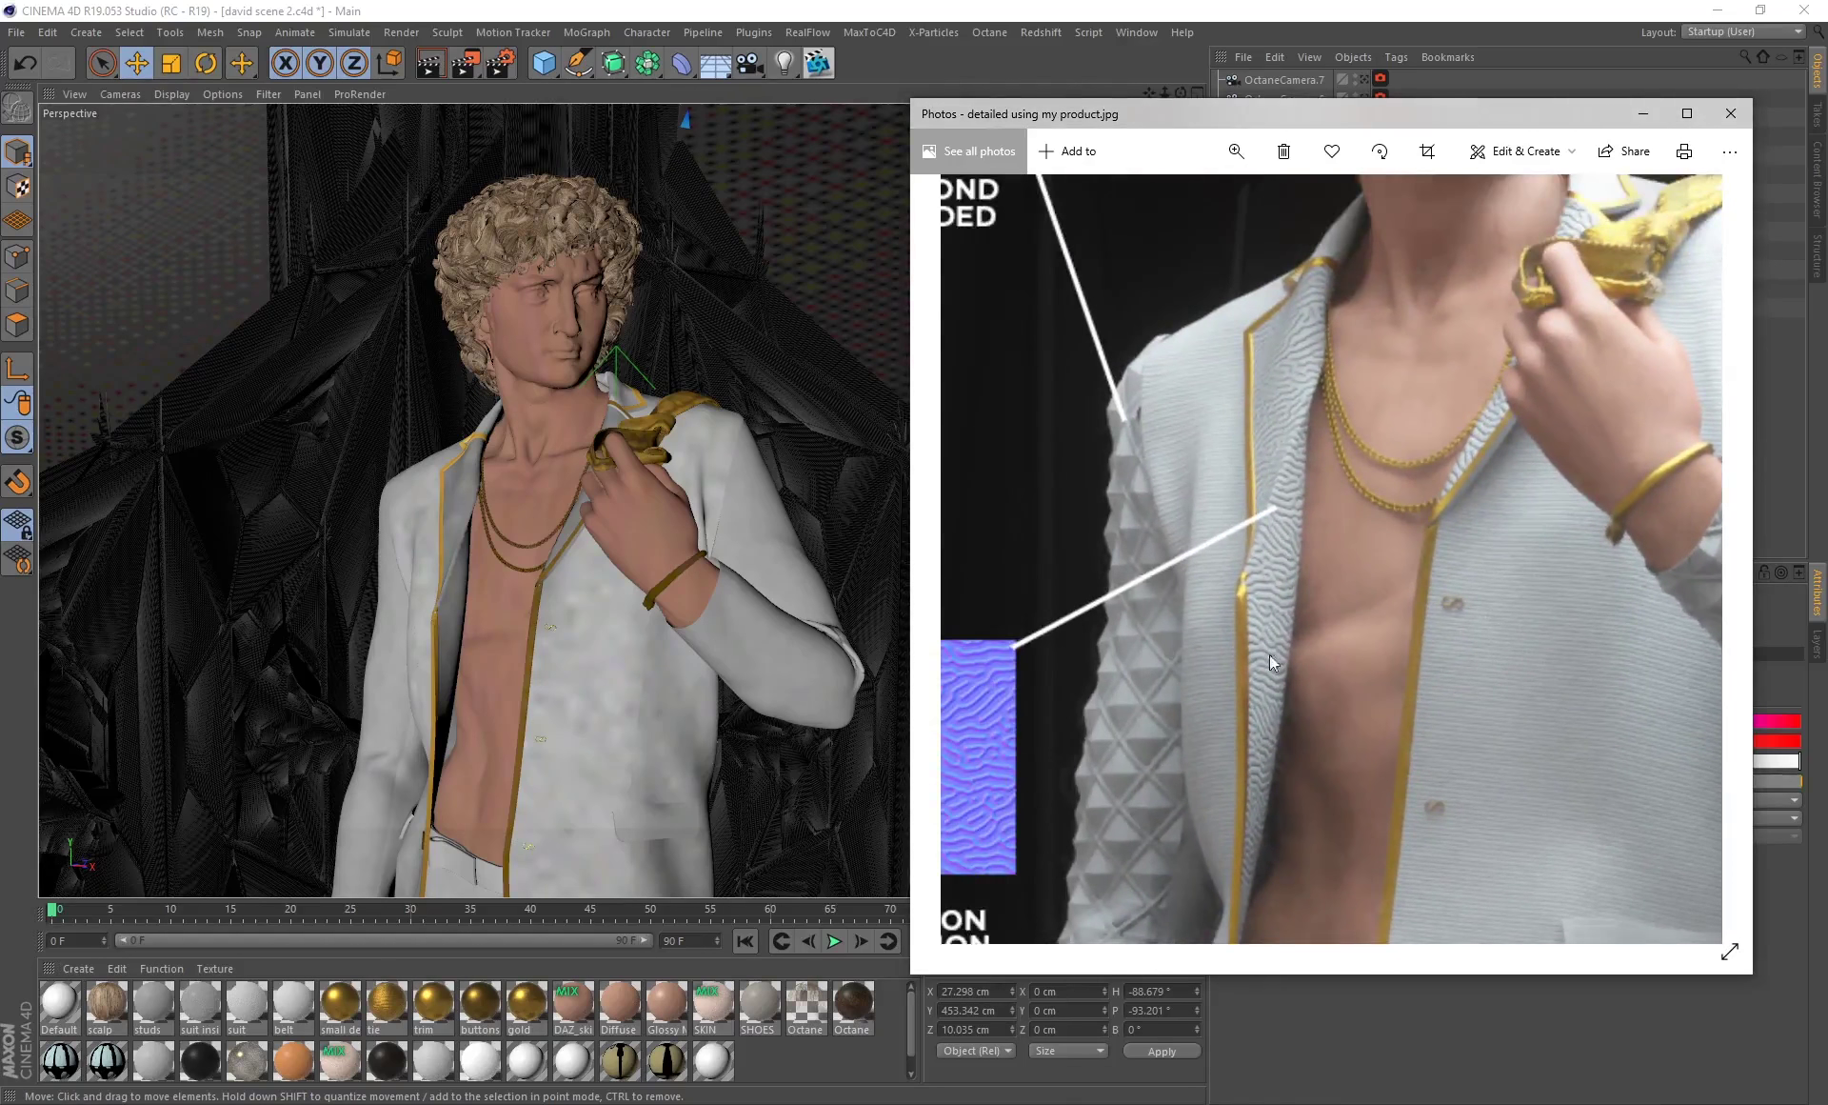
drag(1225, 762, 1345, 670)
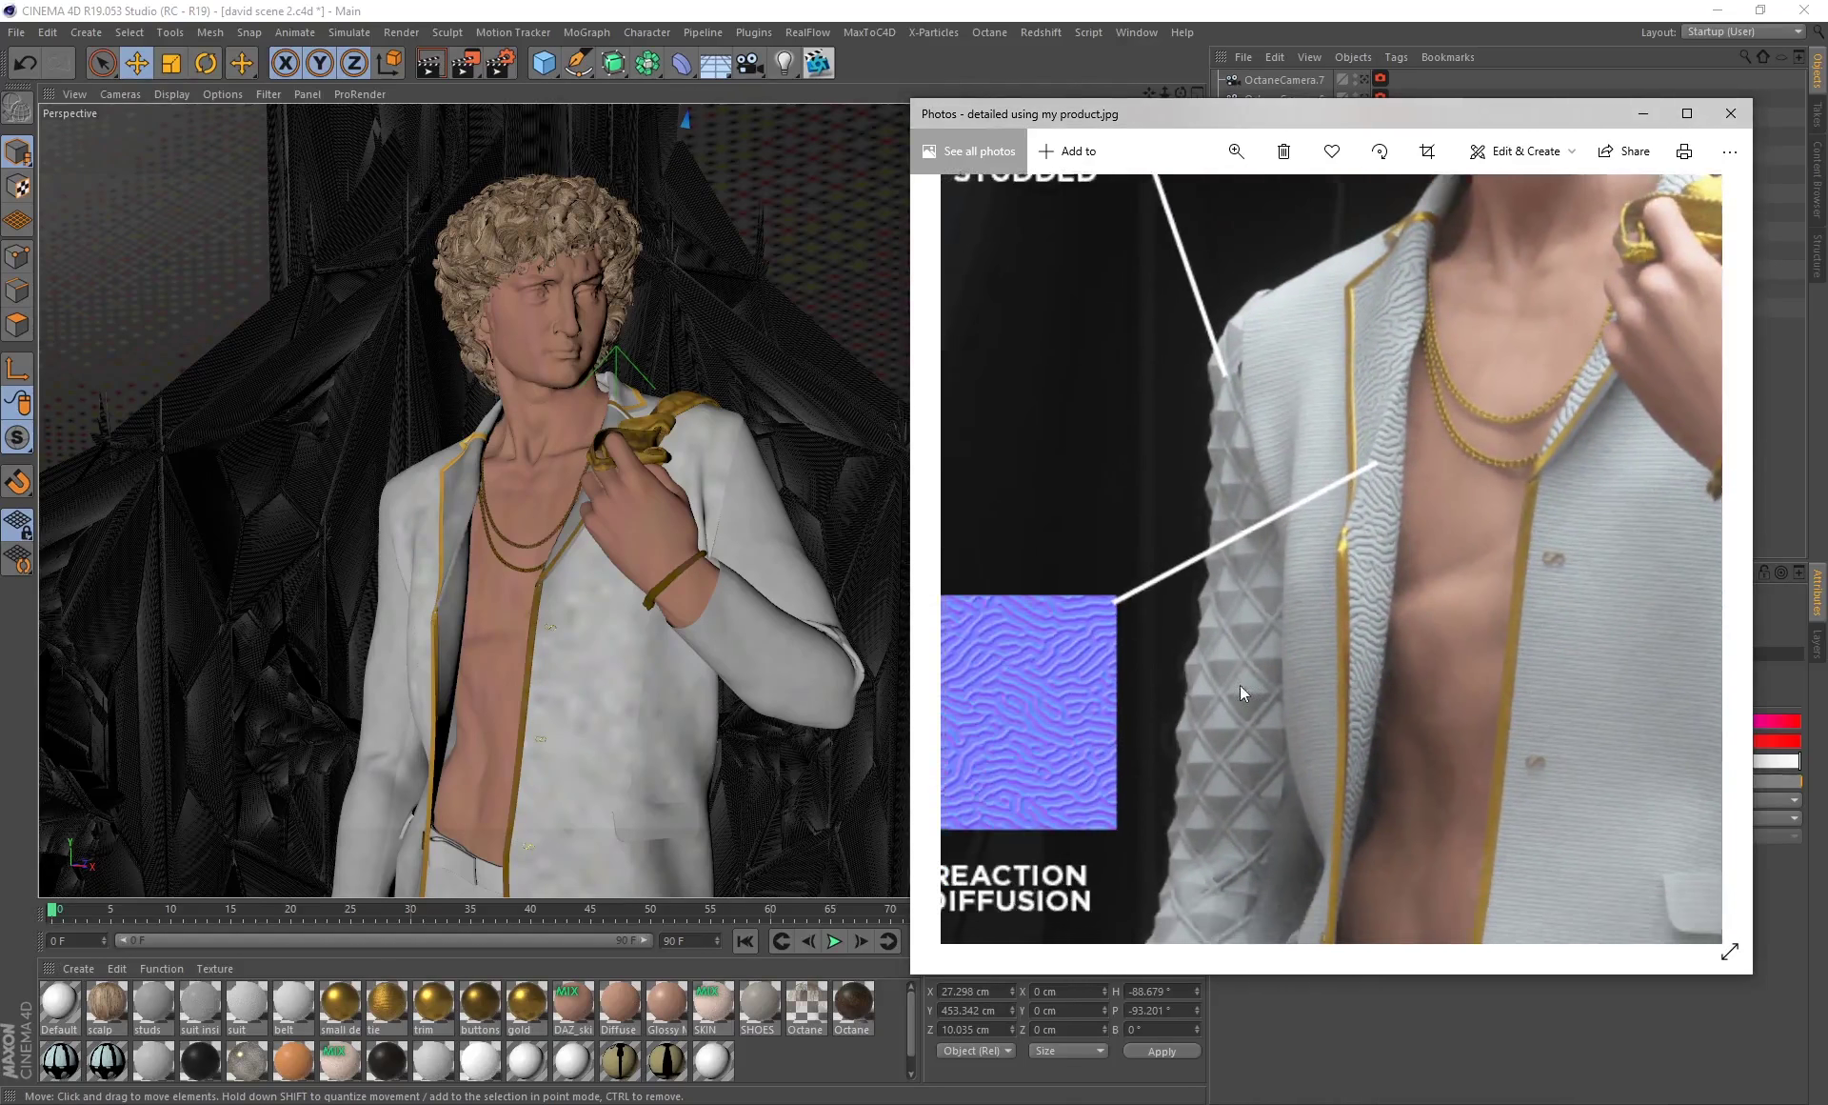
drag(1241, 694, 1343, 628)
drag(1436, 665, 1207, 702)
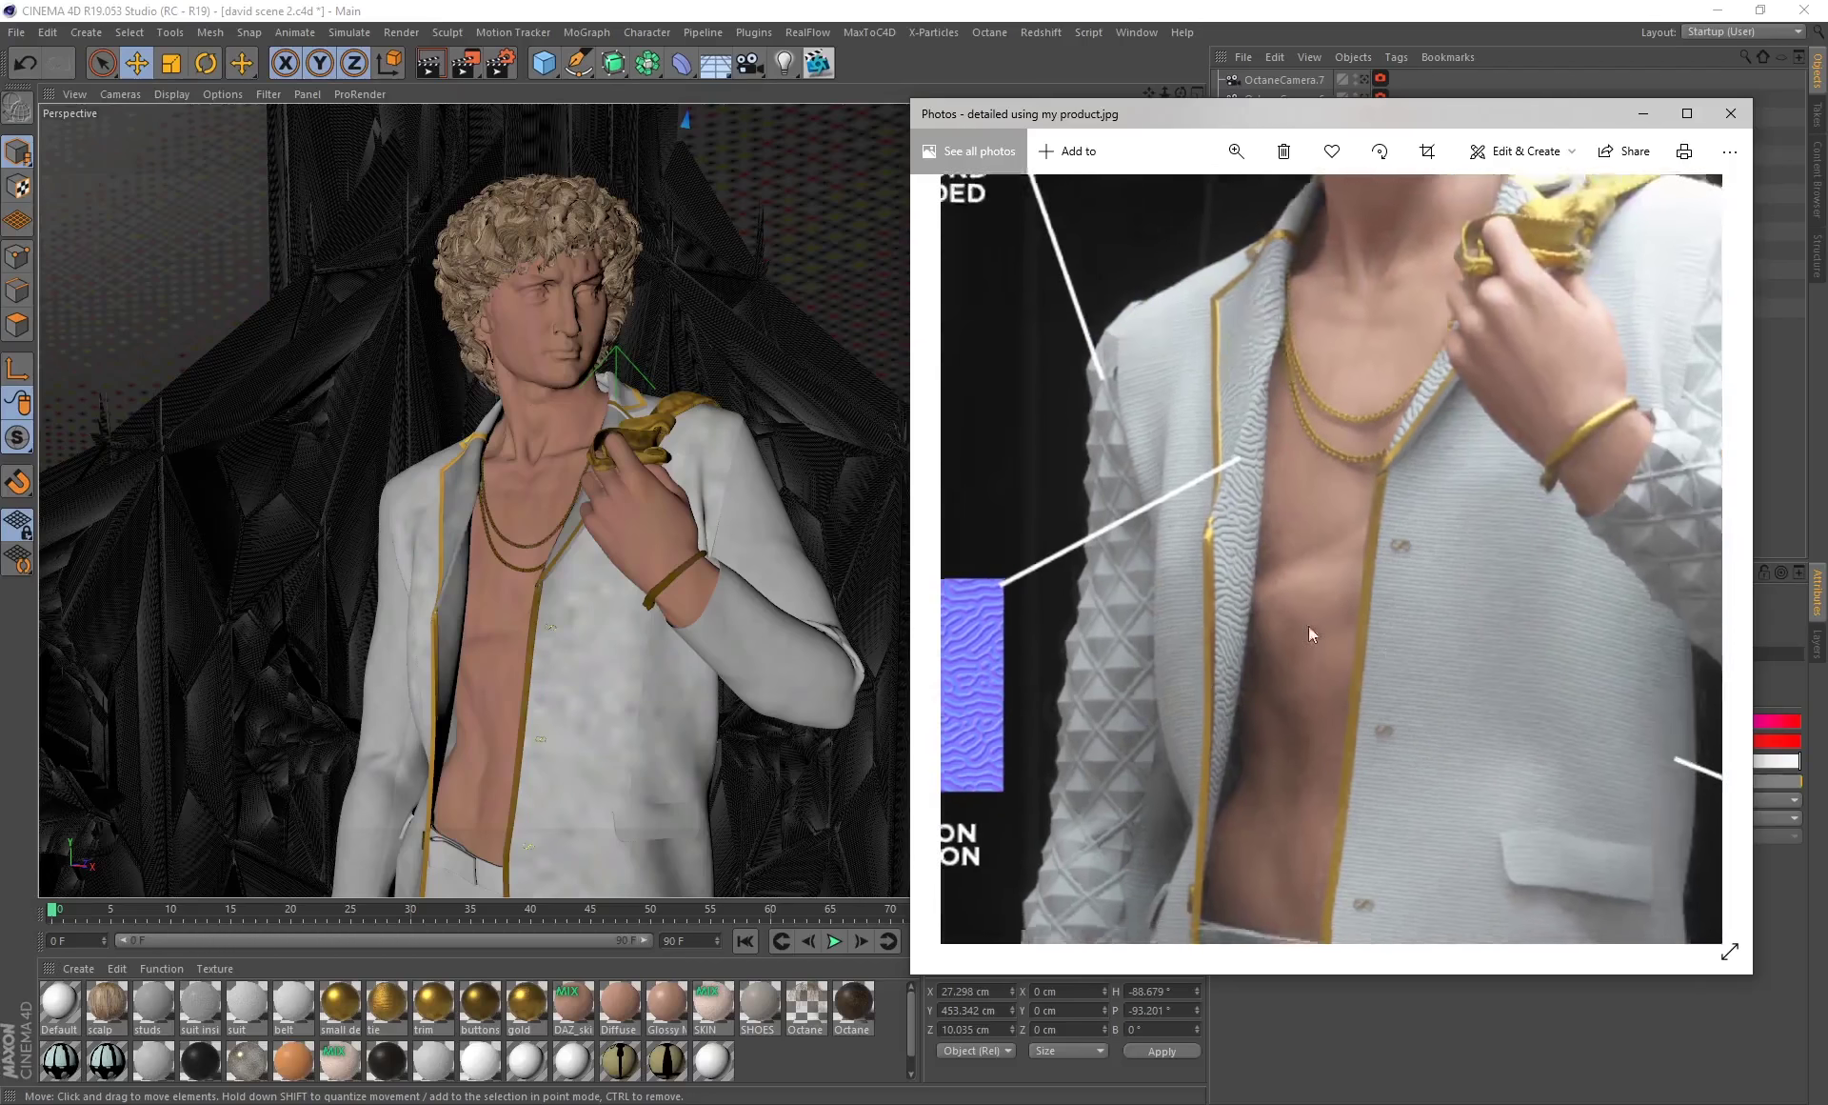
mouse_move(1309, 625)
mouse_down()
mouse_move(1154, 544)
mouse_move(1299, 595)
mouse_up()
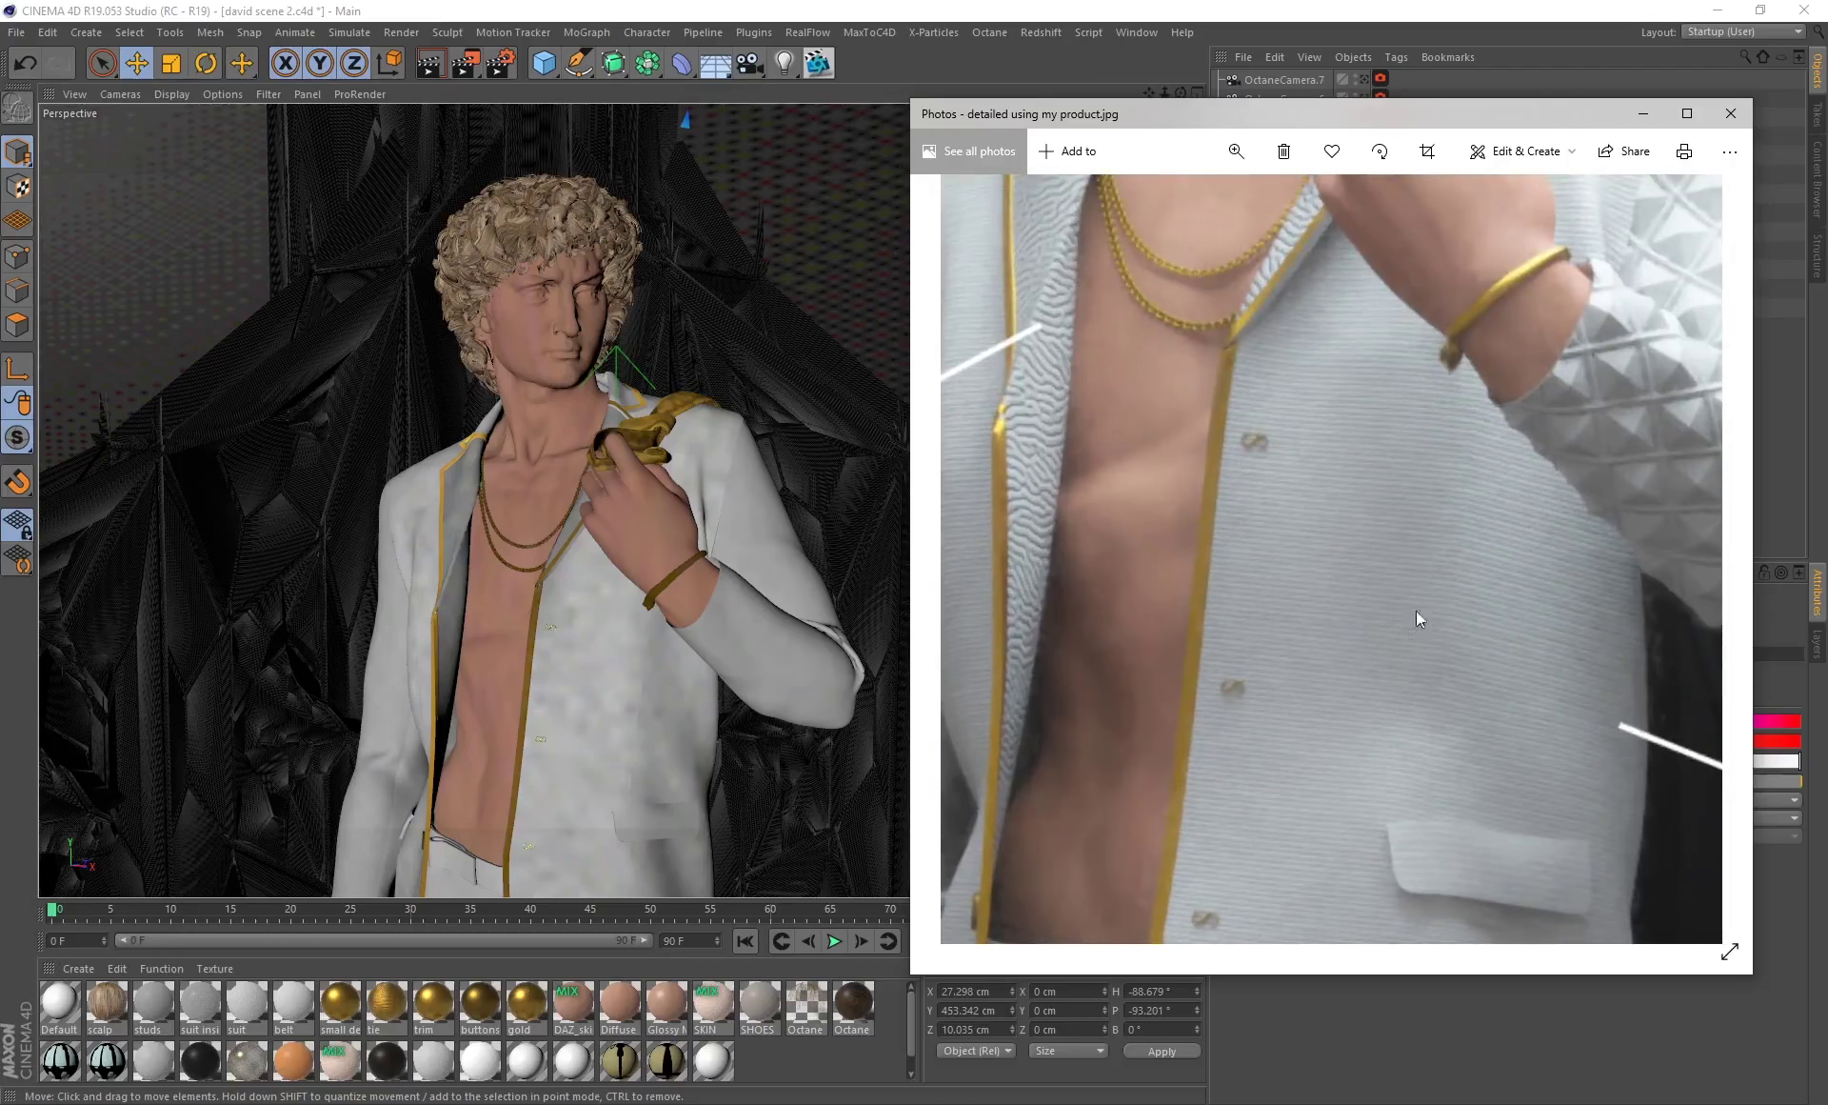
Compare the labelled displacement patterns with the areas of the suit they detail across the whole reference image.
scroll(1340, 663, down, 4)
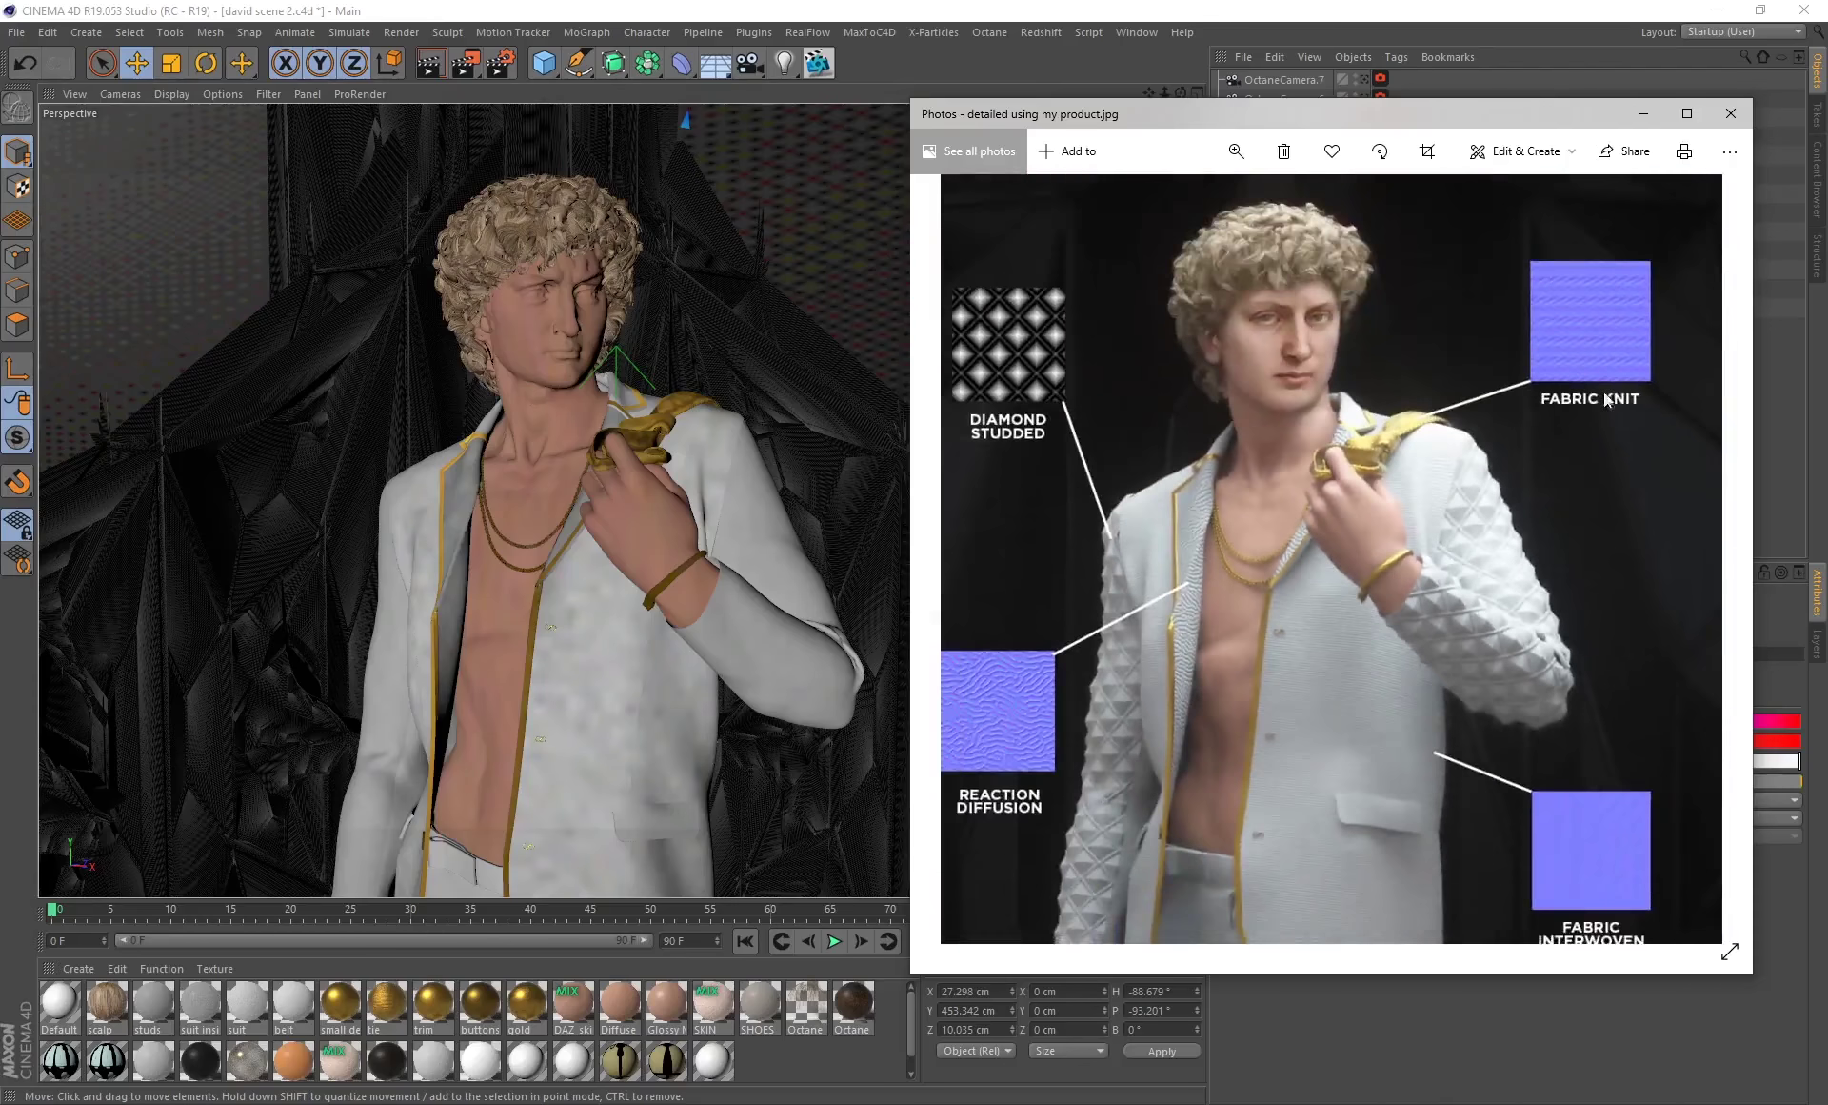
scroll(1421, 617, up, 3)
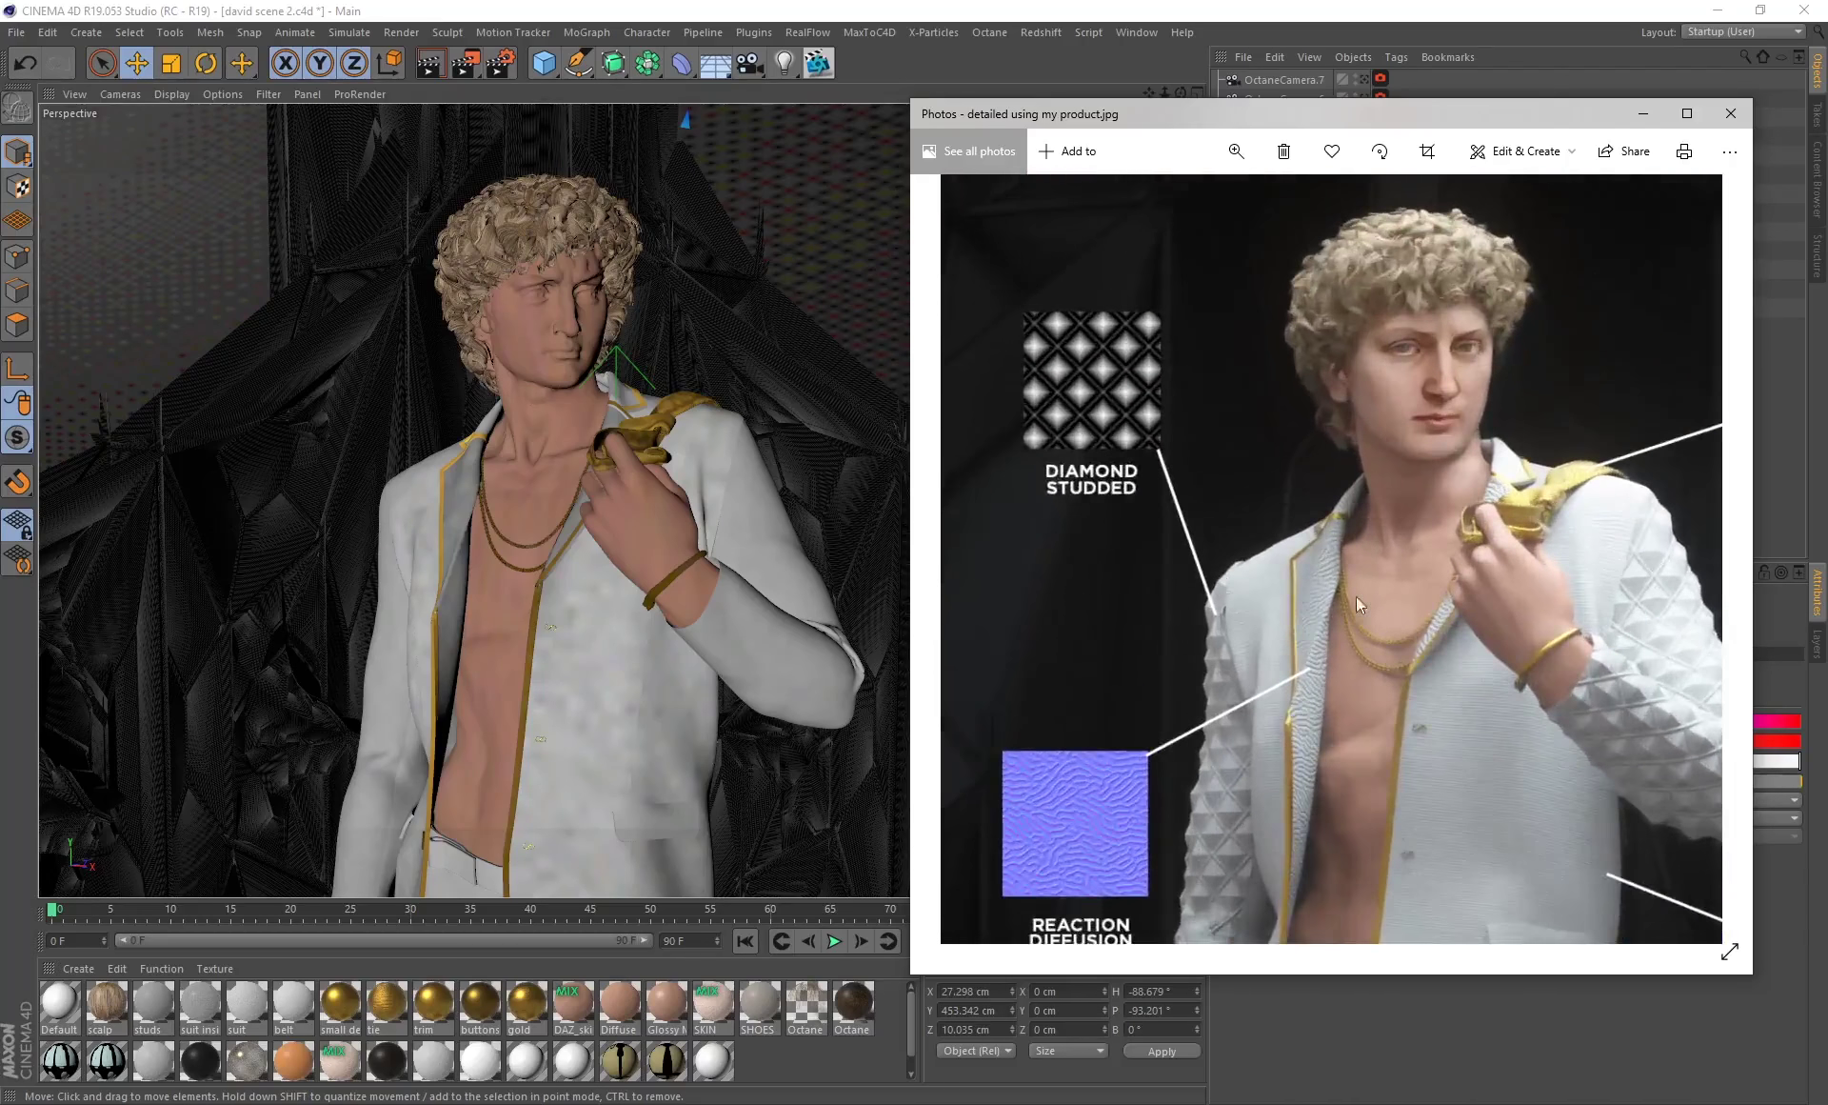
scroll(1408, 671, down, 1)
scroll(1409, 666, down, 1)
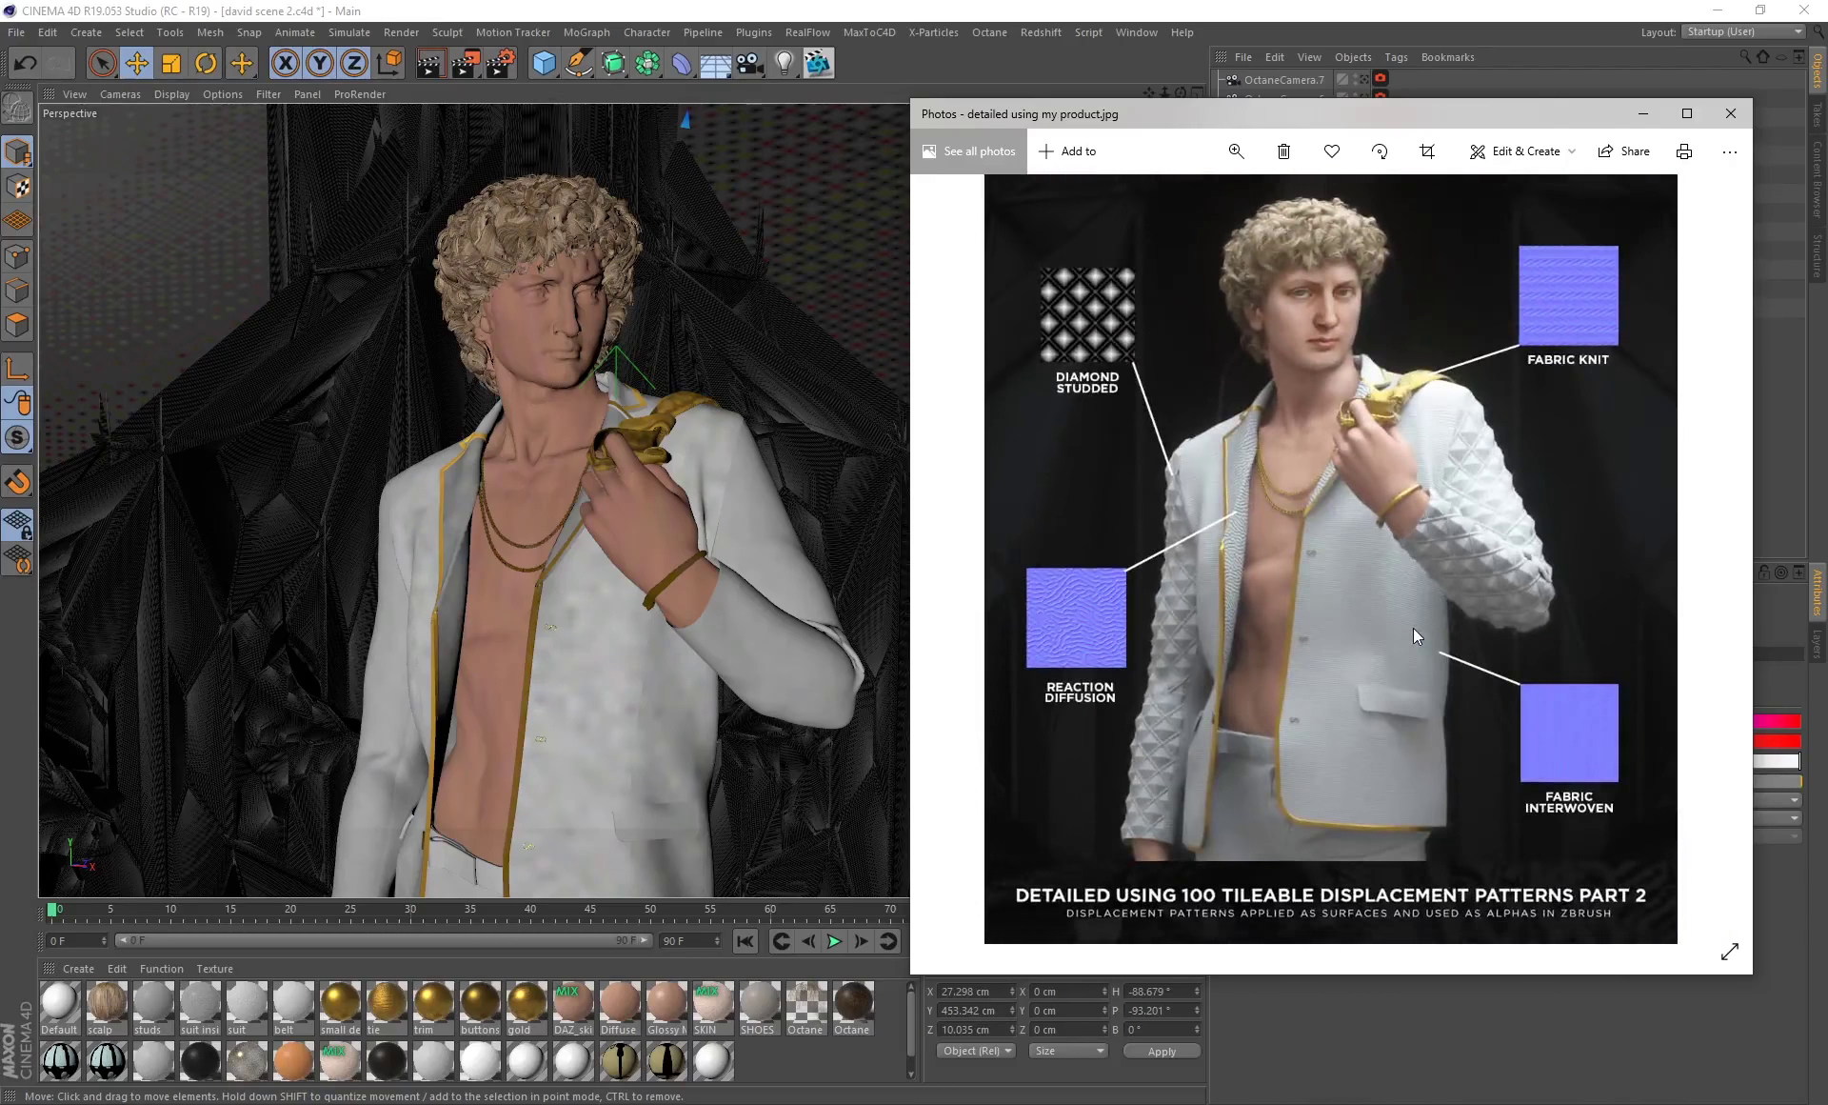
scroll(1367, 591, up, 4)
scroll(1221, 520, down, 4)
scroll(1391, 449, up, 3)
scroll(1451, 494, down, 3)
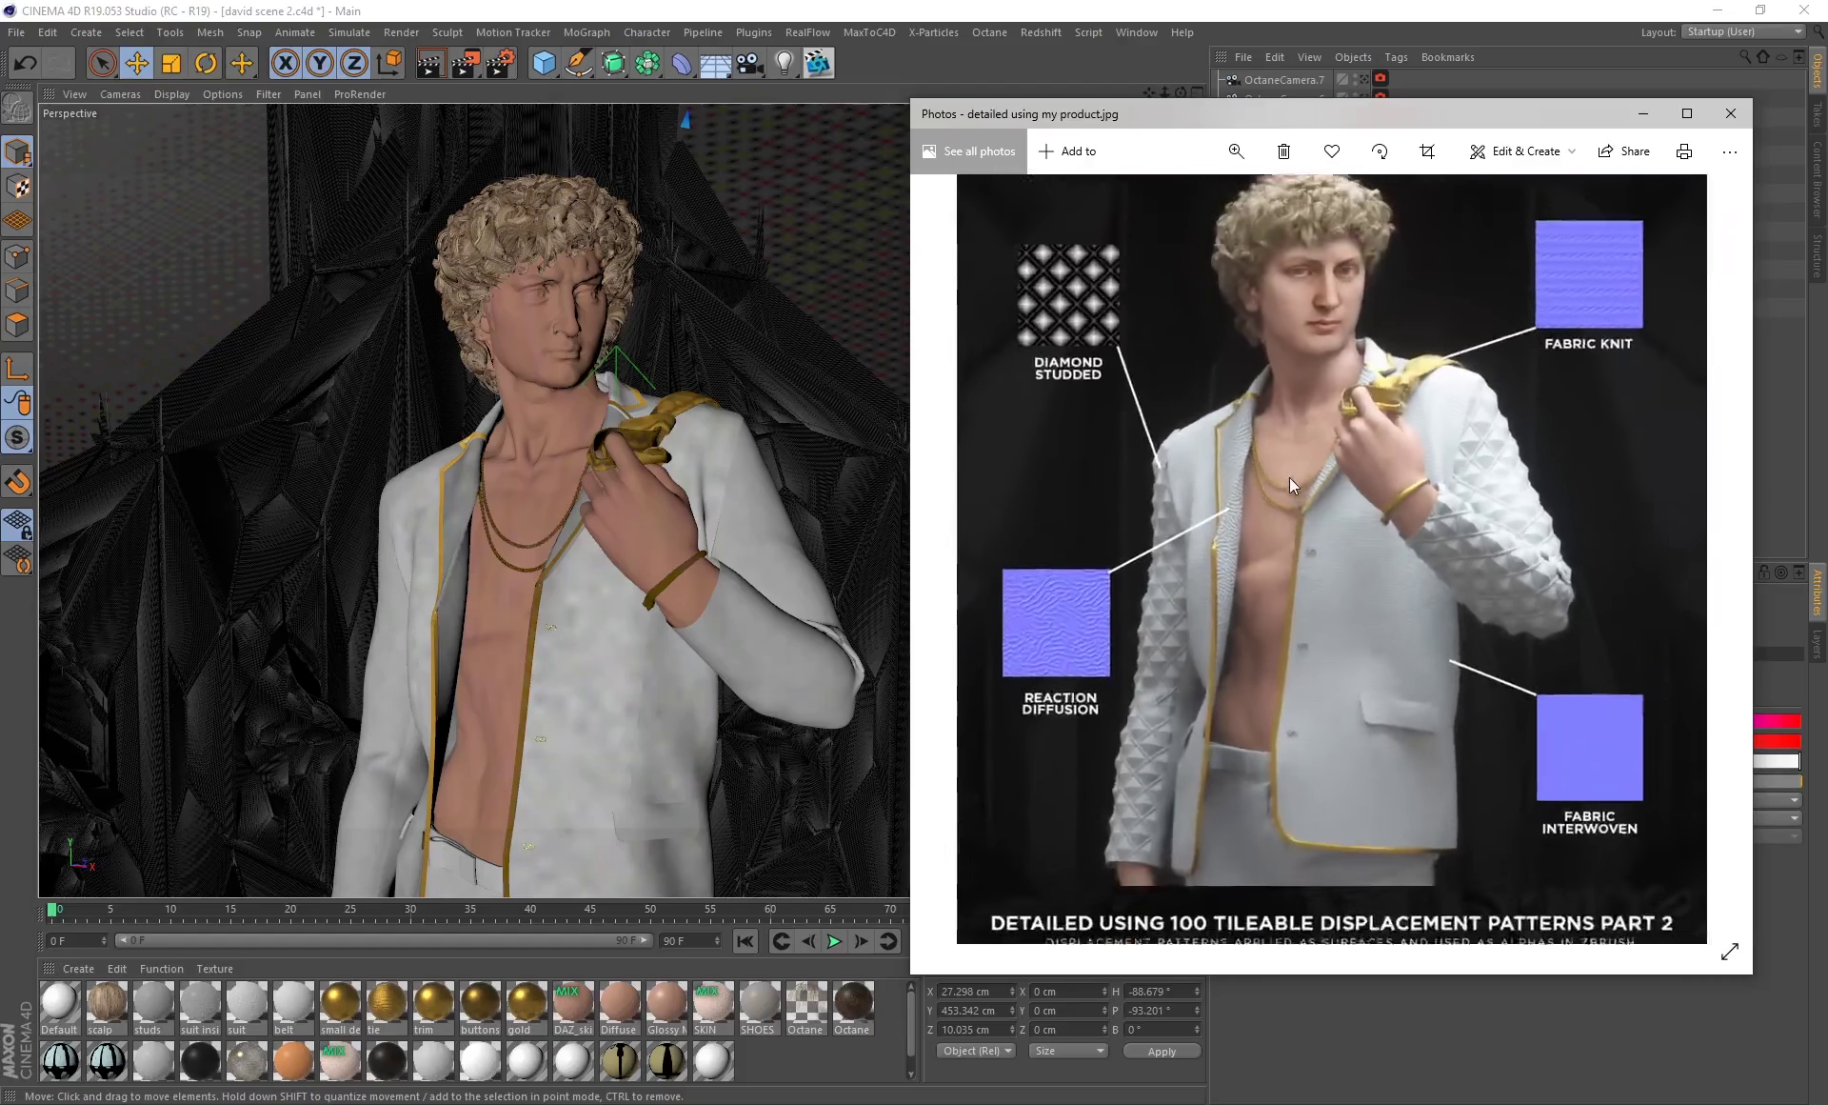
scroll(1290, 477, down, 1)
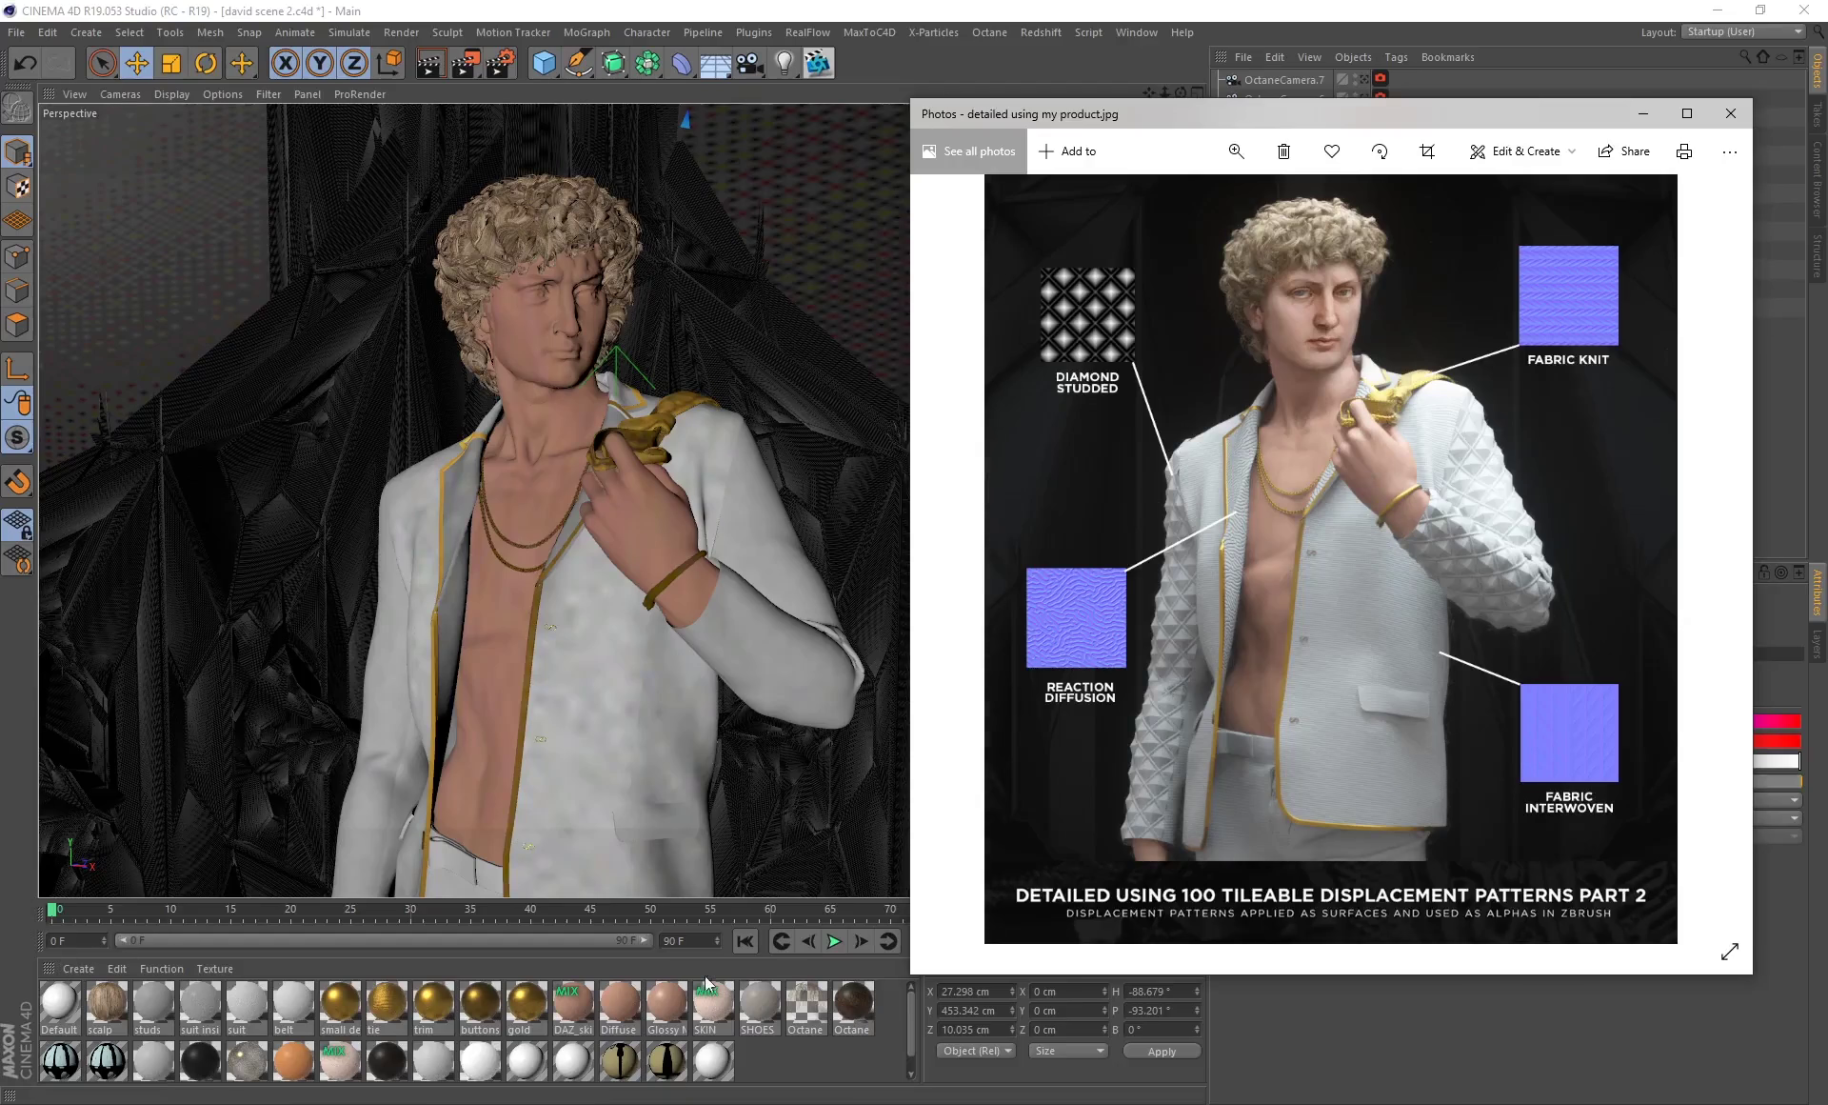
Return to Cinema 4D and inspect the trim material's roughness and its available material types.
click(433, 1008)
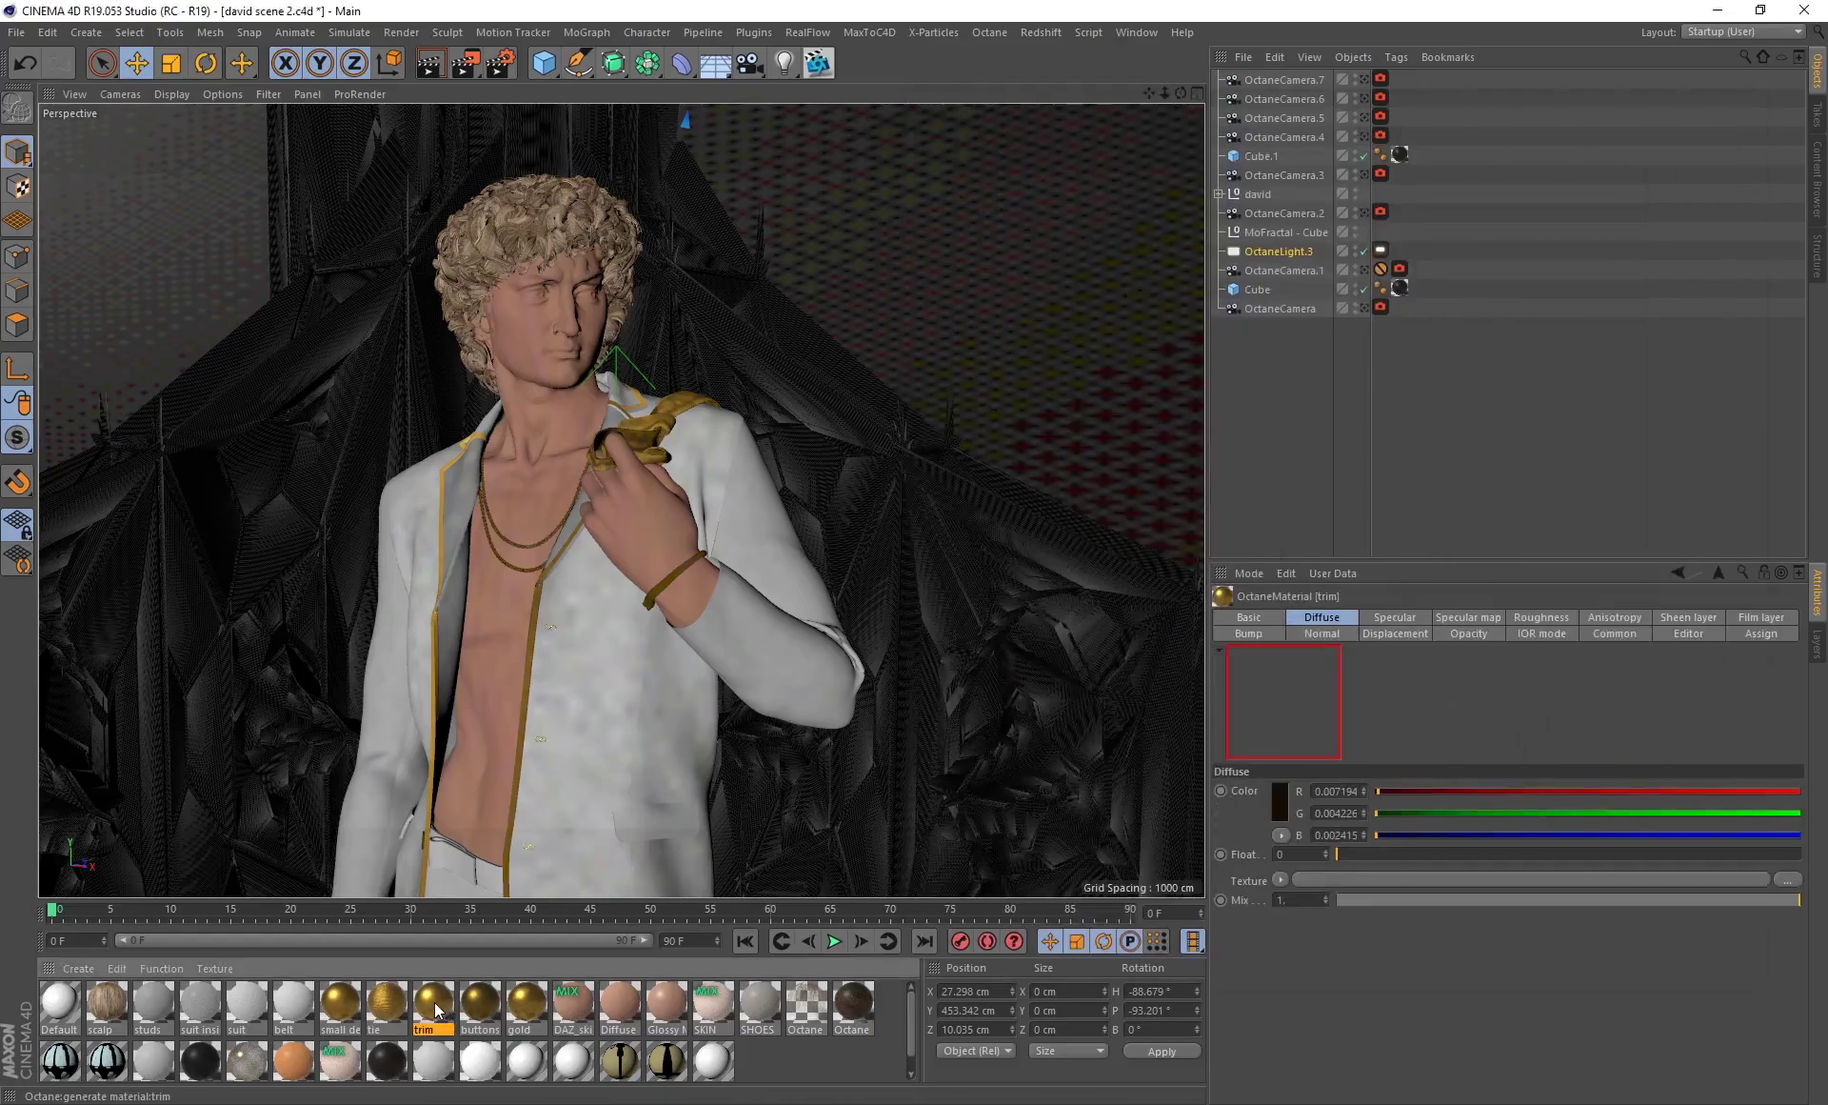
double_click(433, 1007)
click(408, 330)
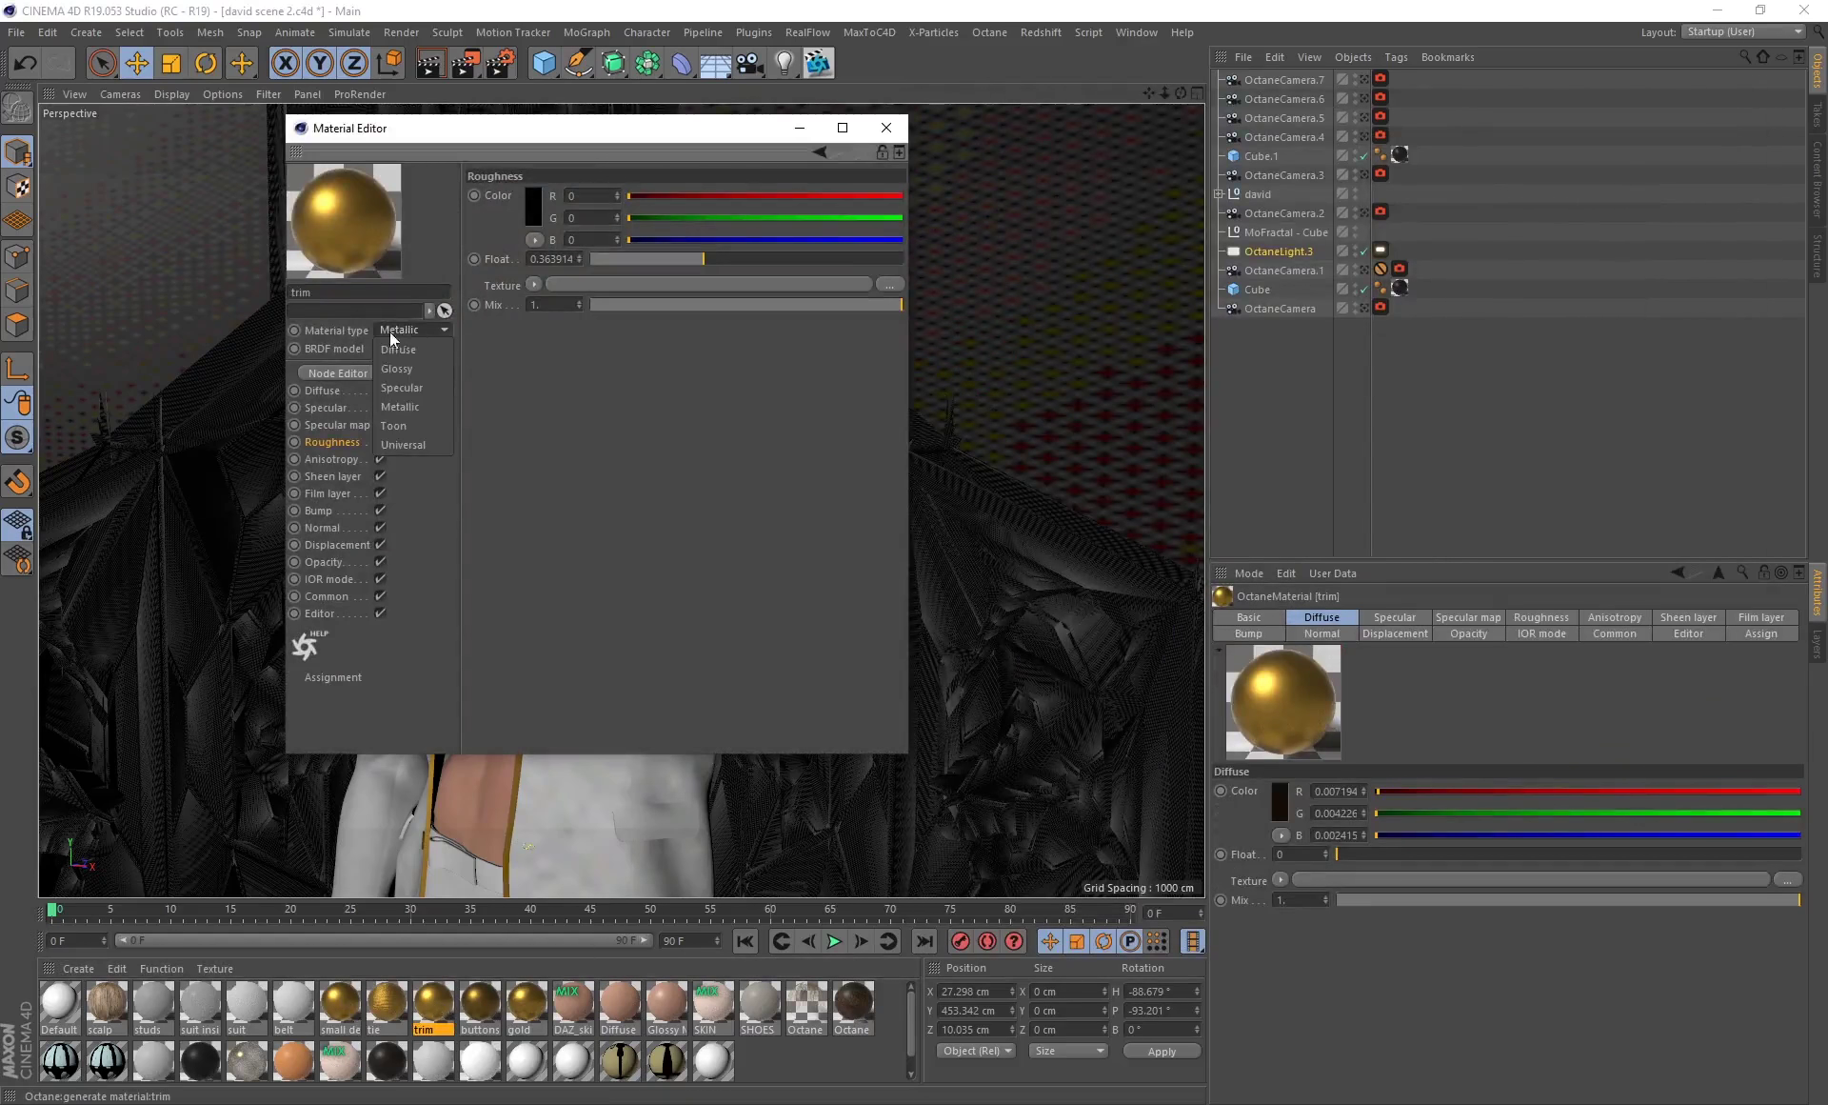
click(651, 440)
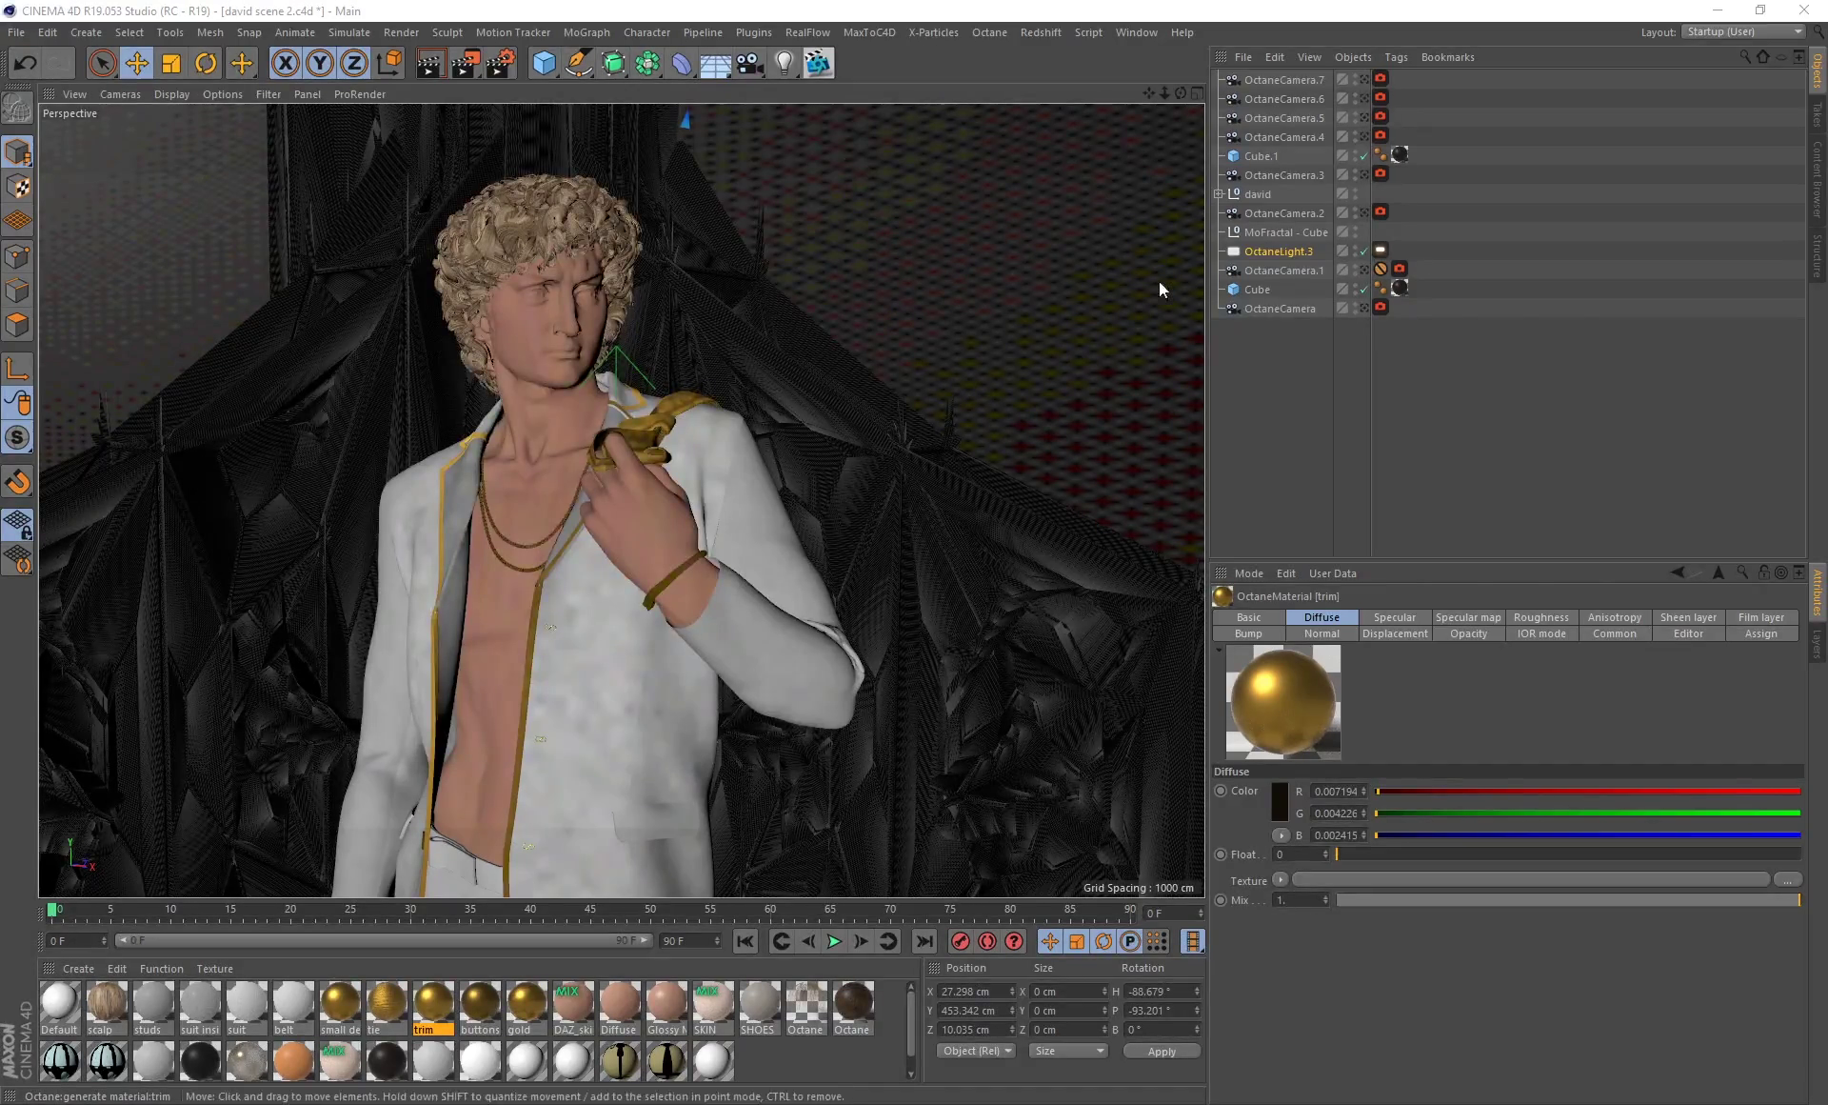
Select the david group, and show the general settings of the OctaneLight.3 area light.
click(1257, 193)
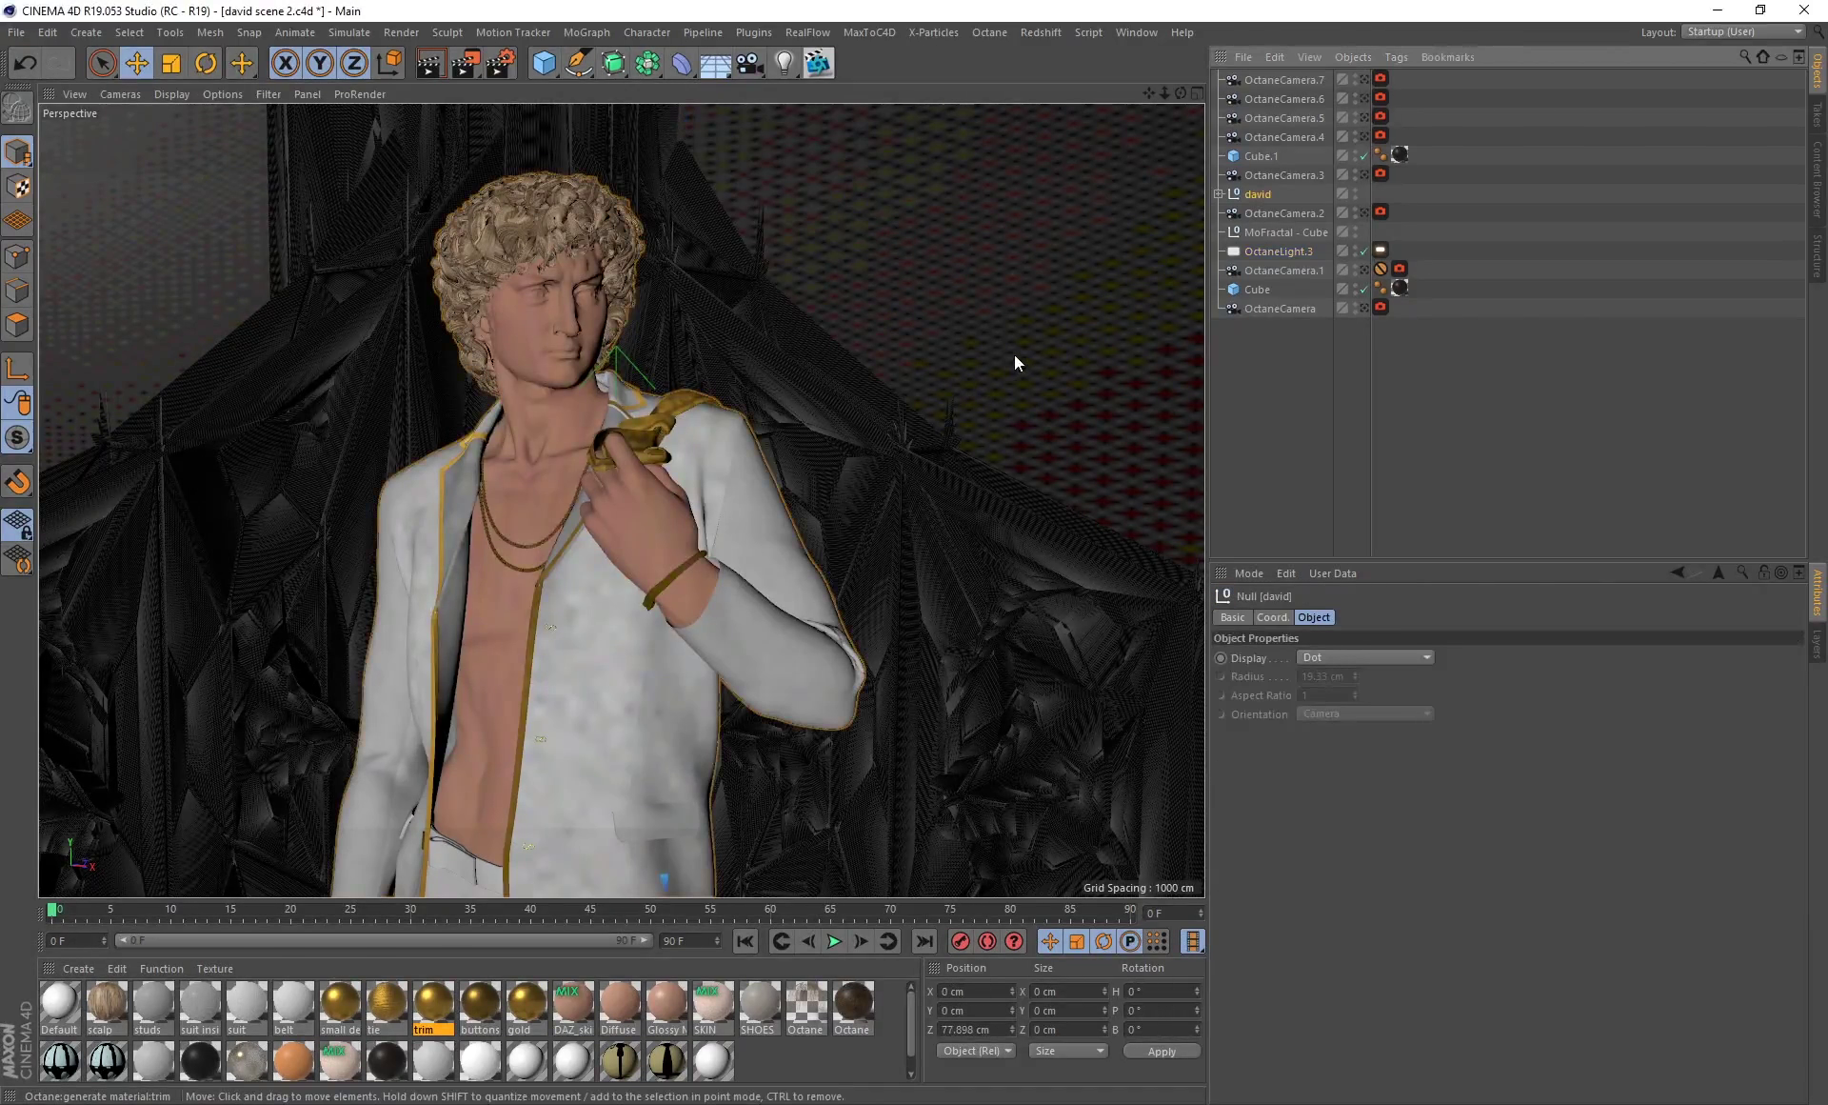
click(1263, 253)
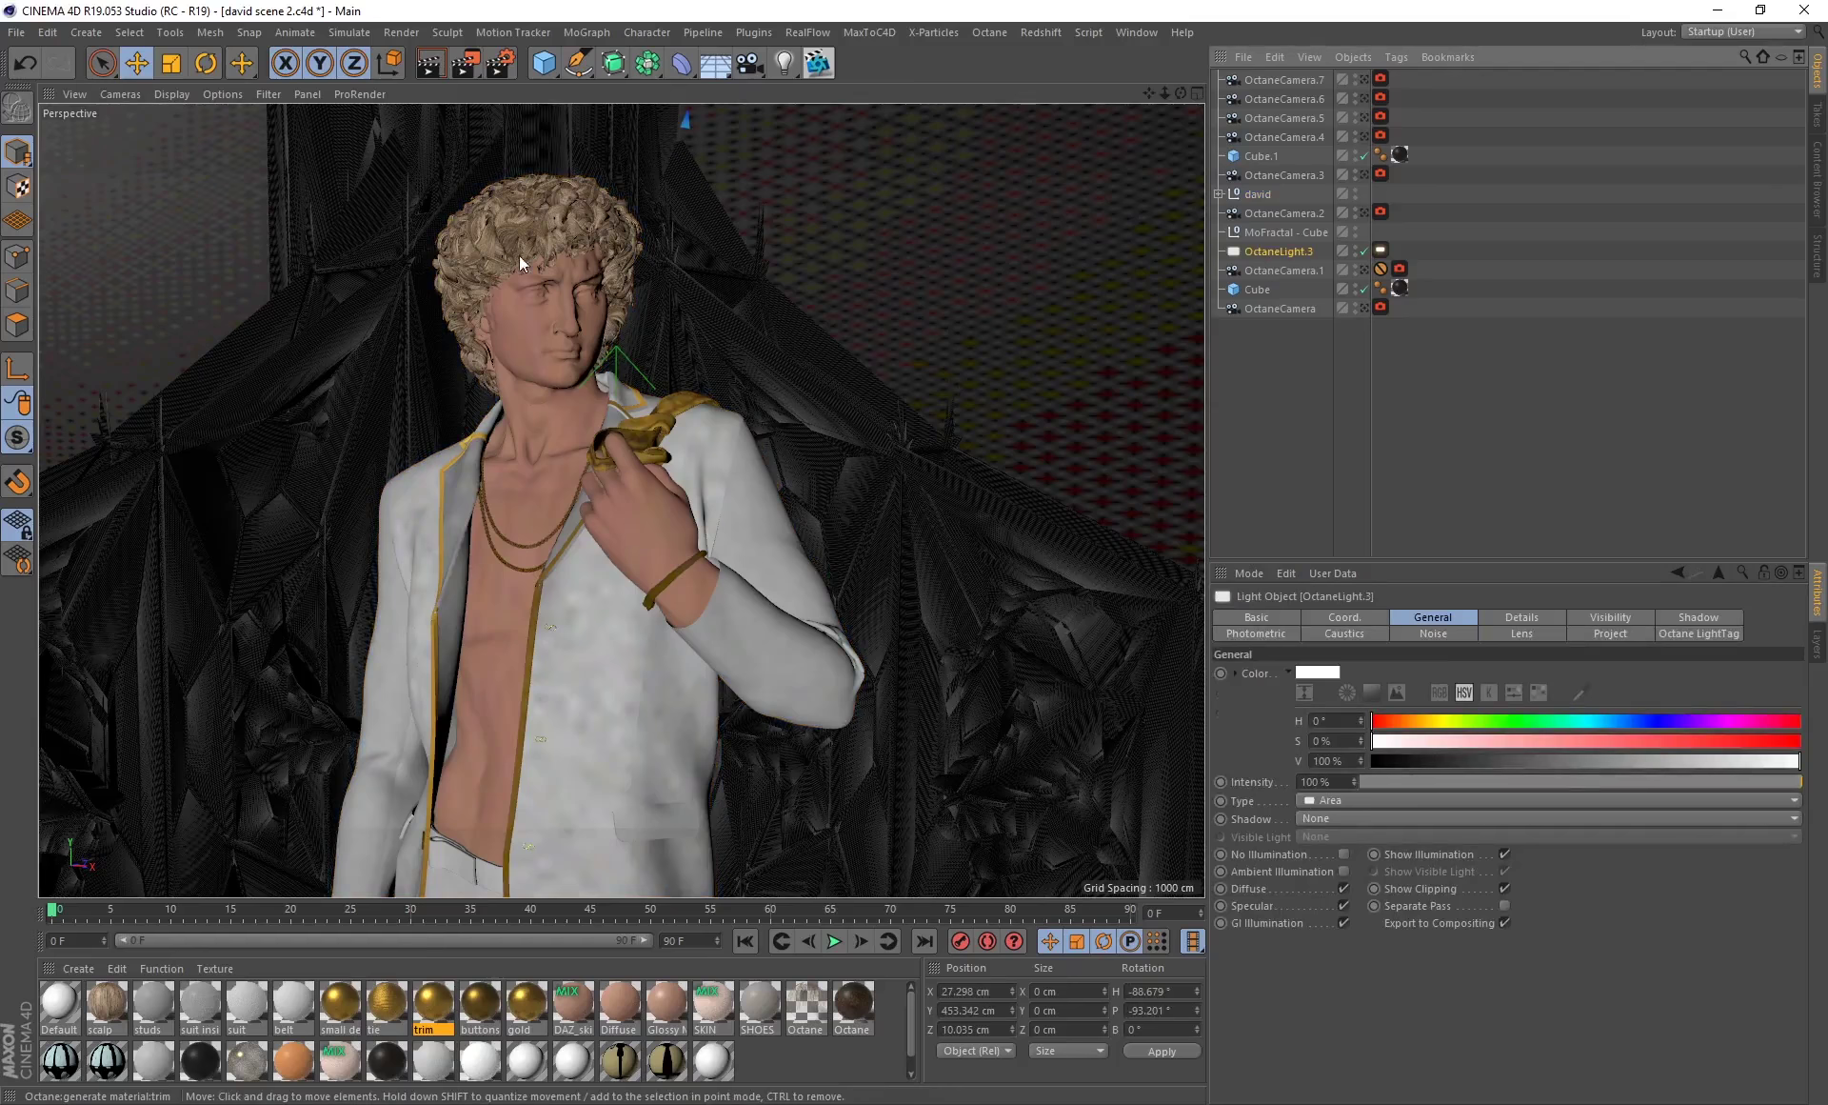
Select the Hair1.OBJ hair mesh and review the opacity and diffuse textures of its Octane material.
click(511, 232)
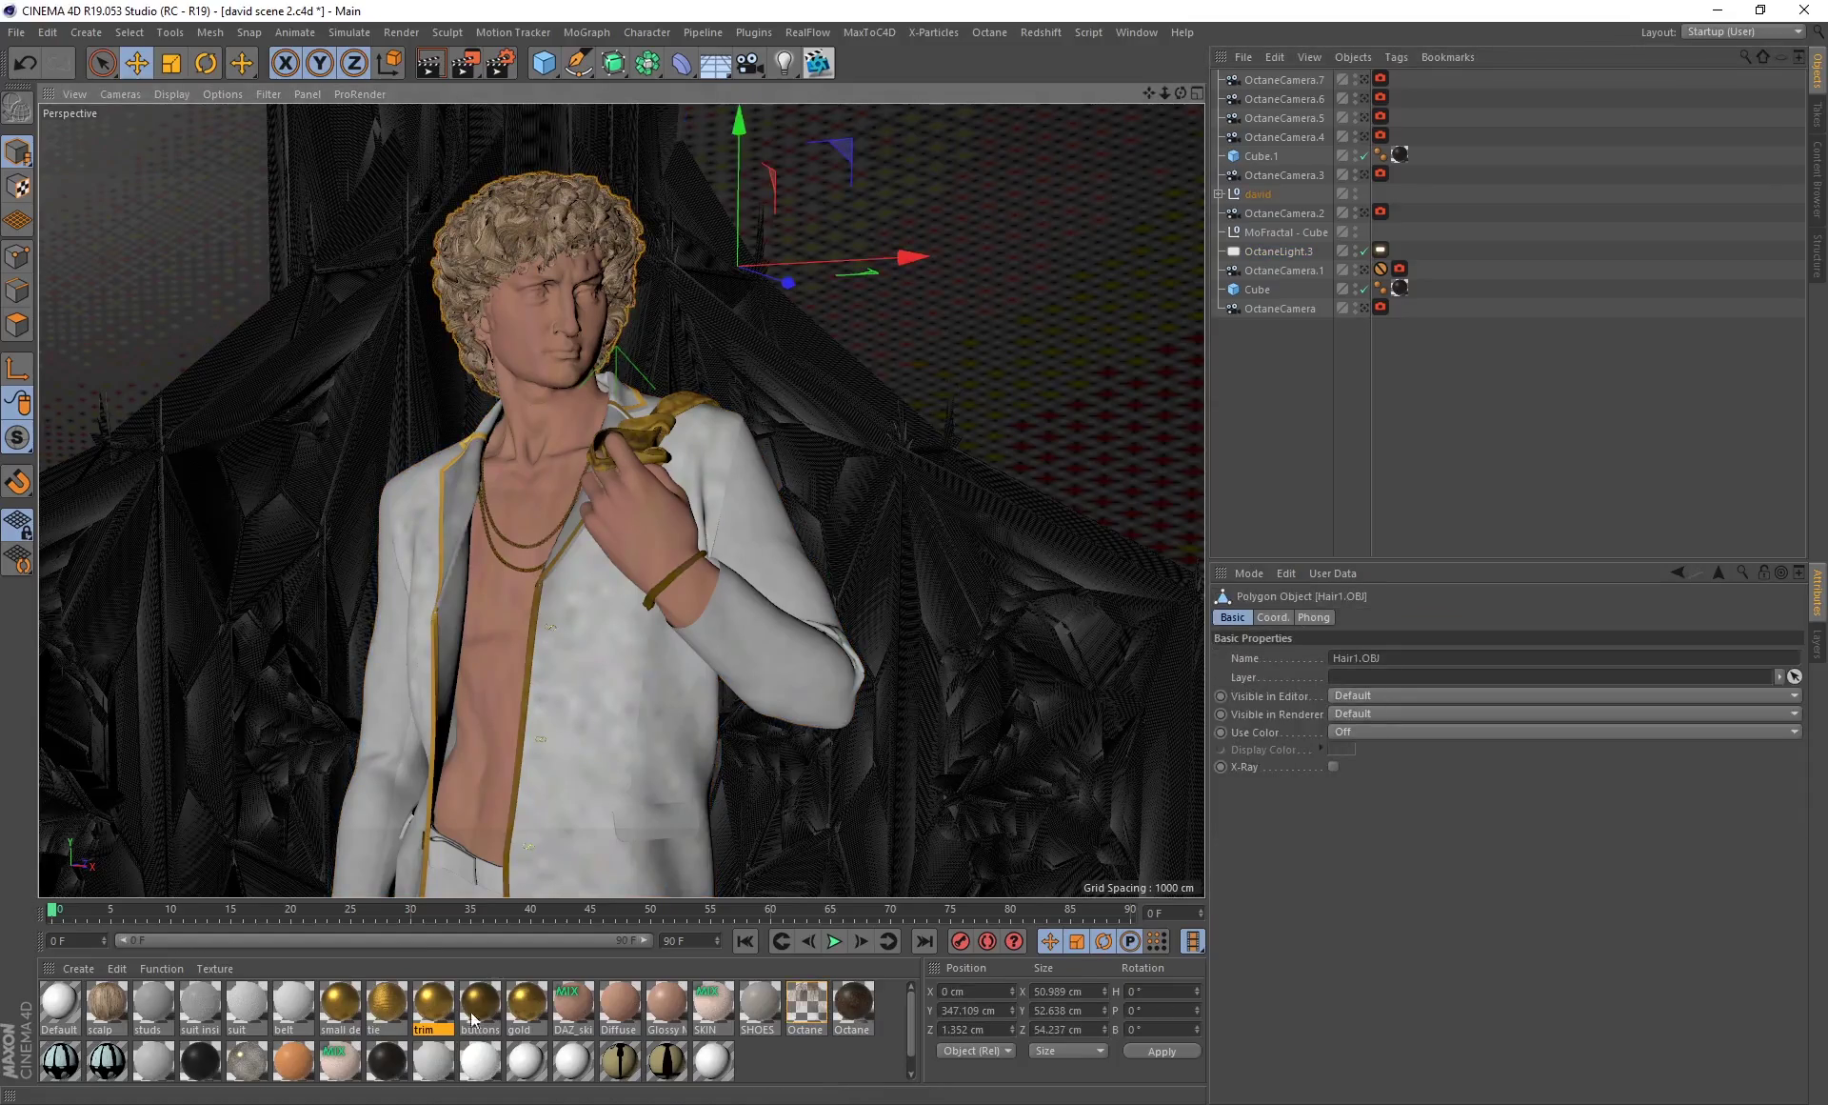
double_click(808, 1002)
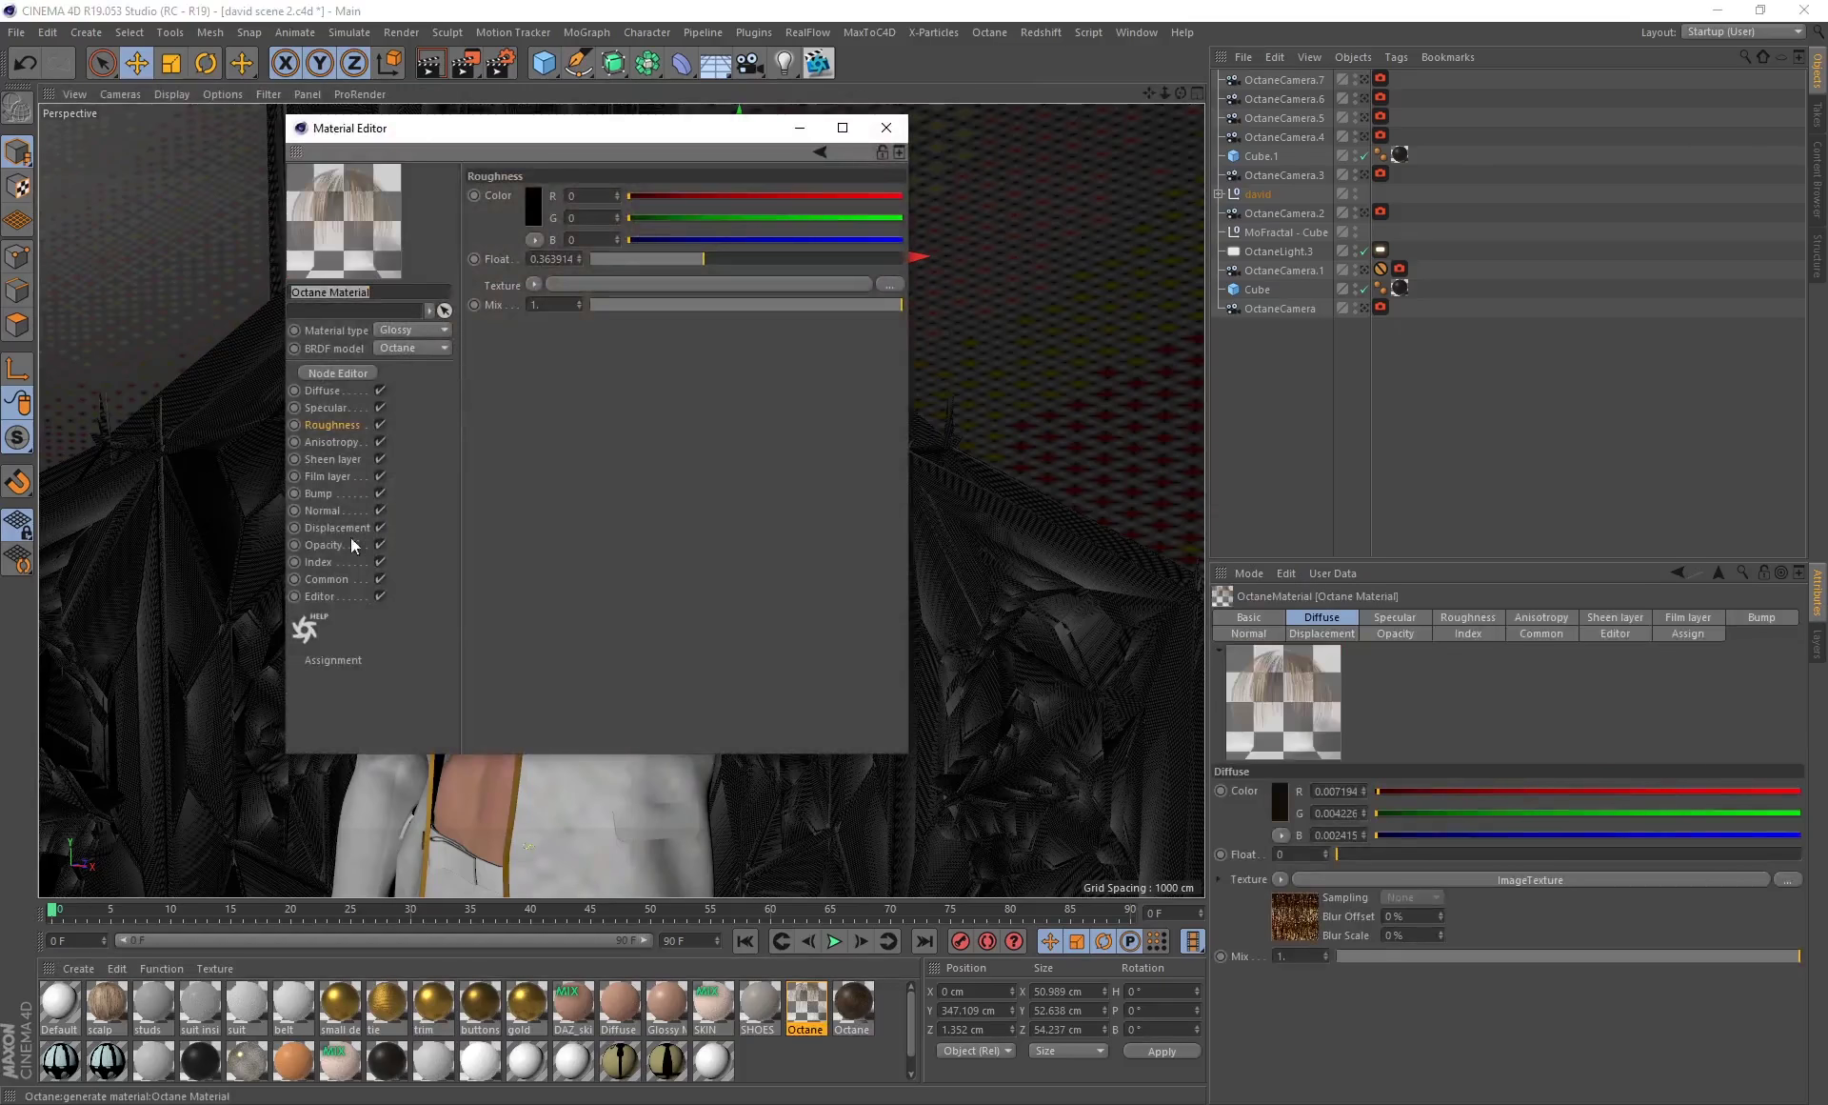
click(324, 545)
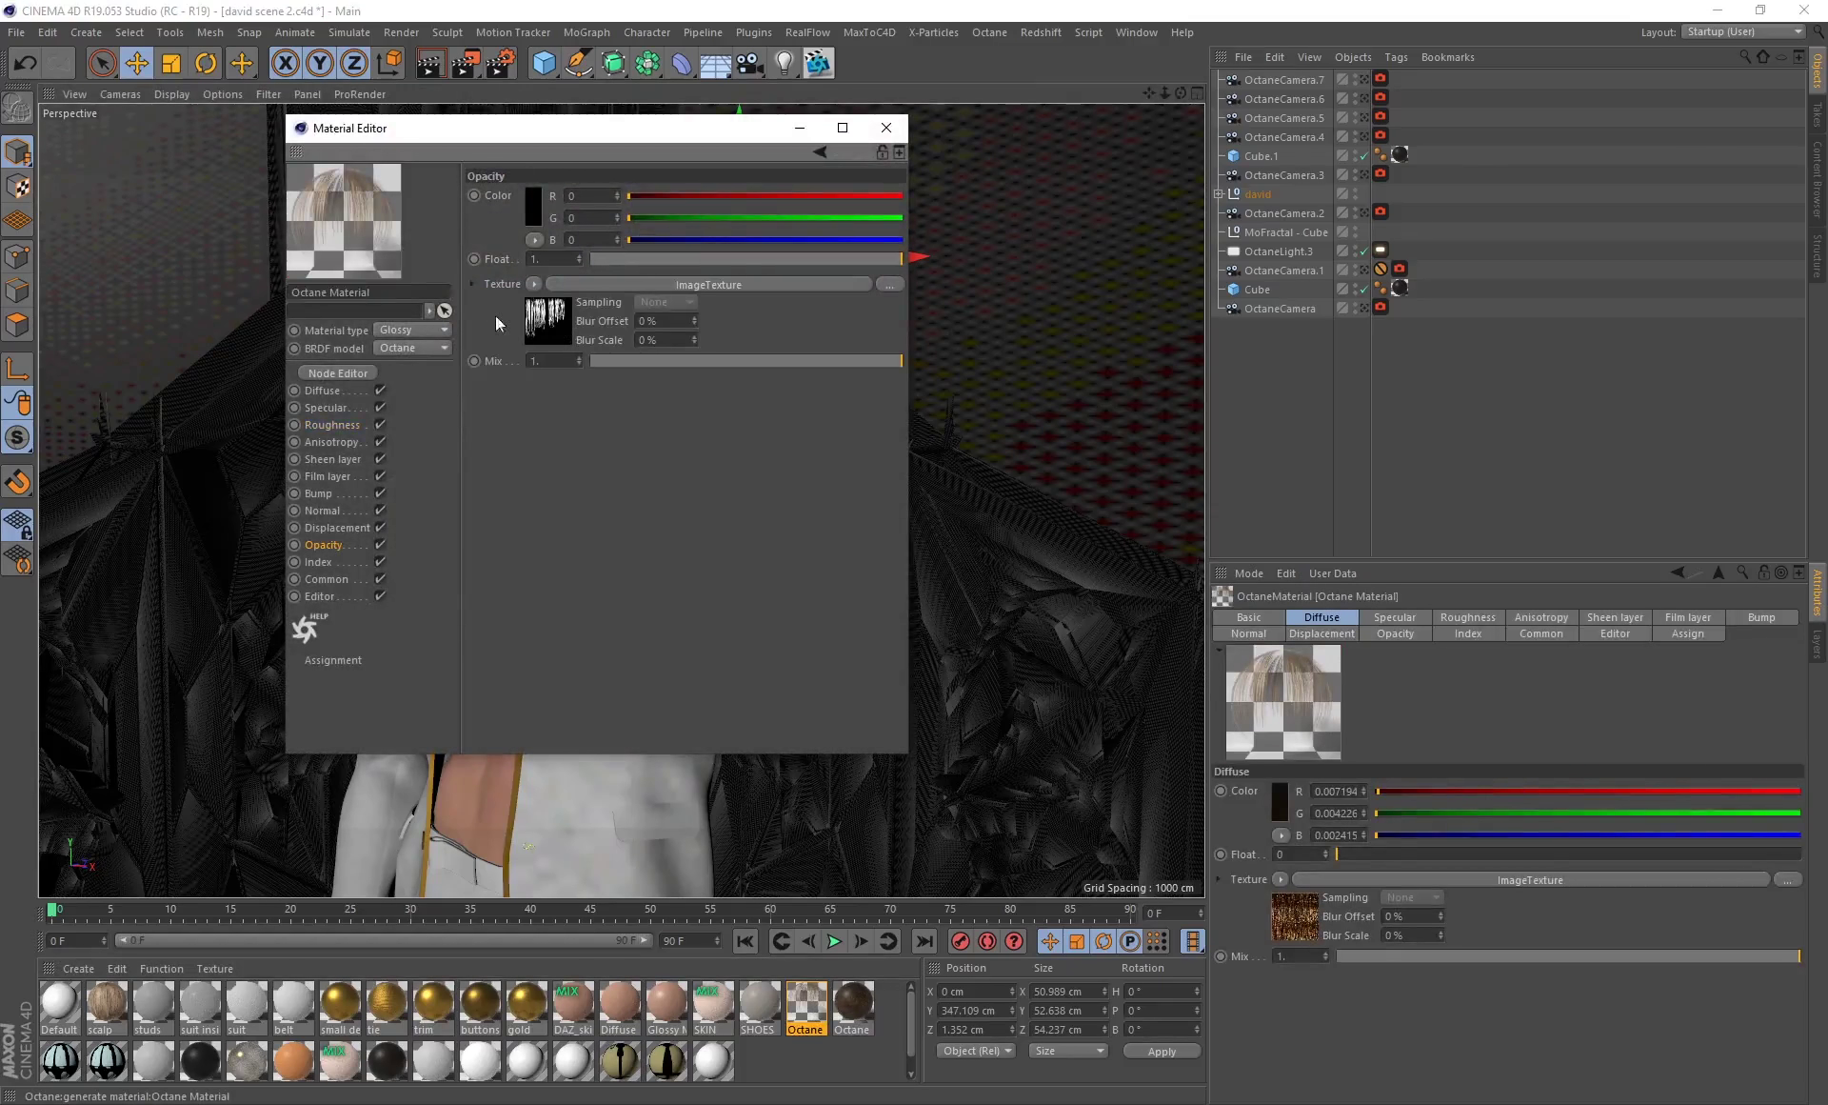
click(339, 393)
drag(505, 130, 589, 145)
click(970, 144)
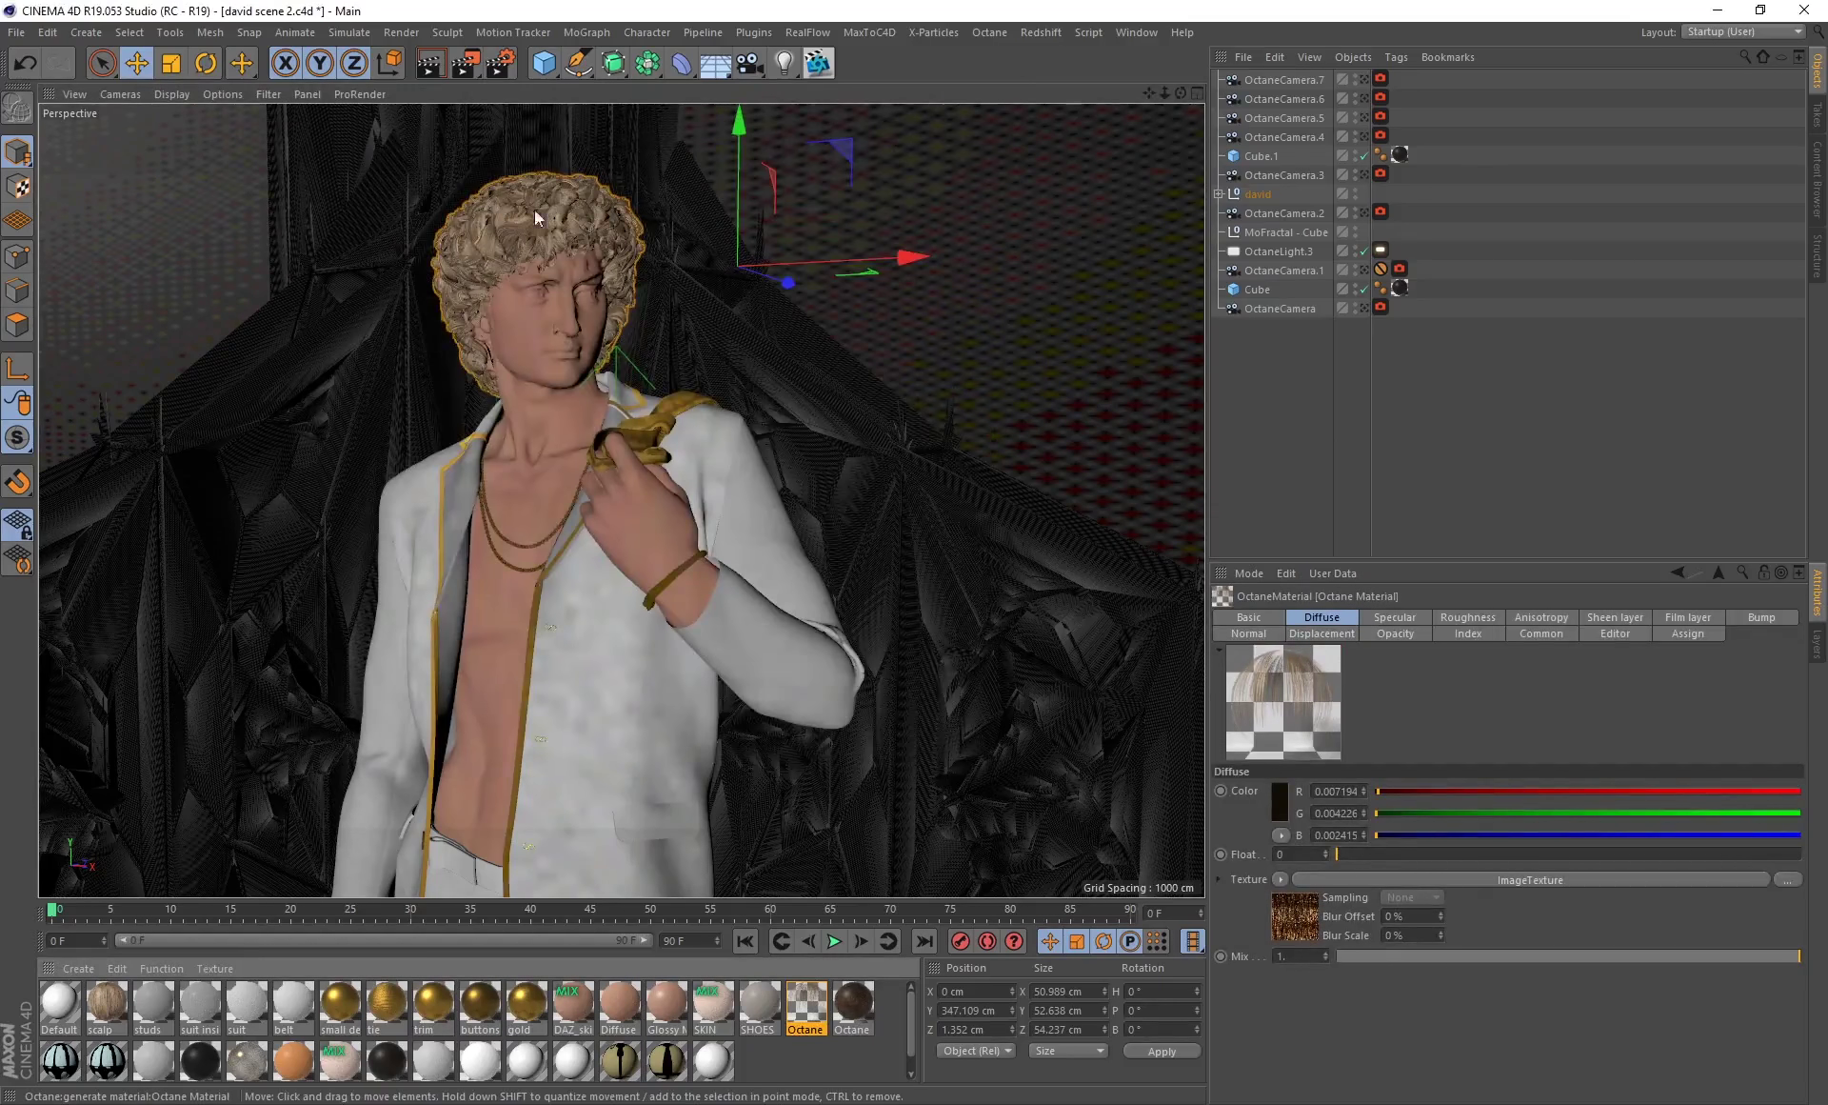
Reopen the hair's Octane material and inspect the image texture settings in its opacity channel.
double_click(804, 1002)
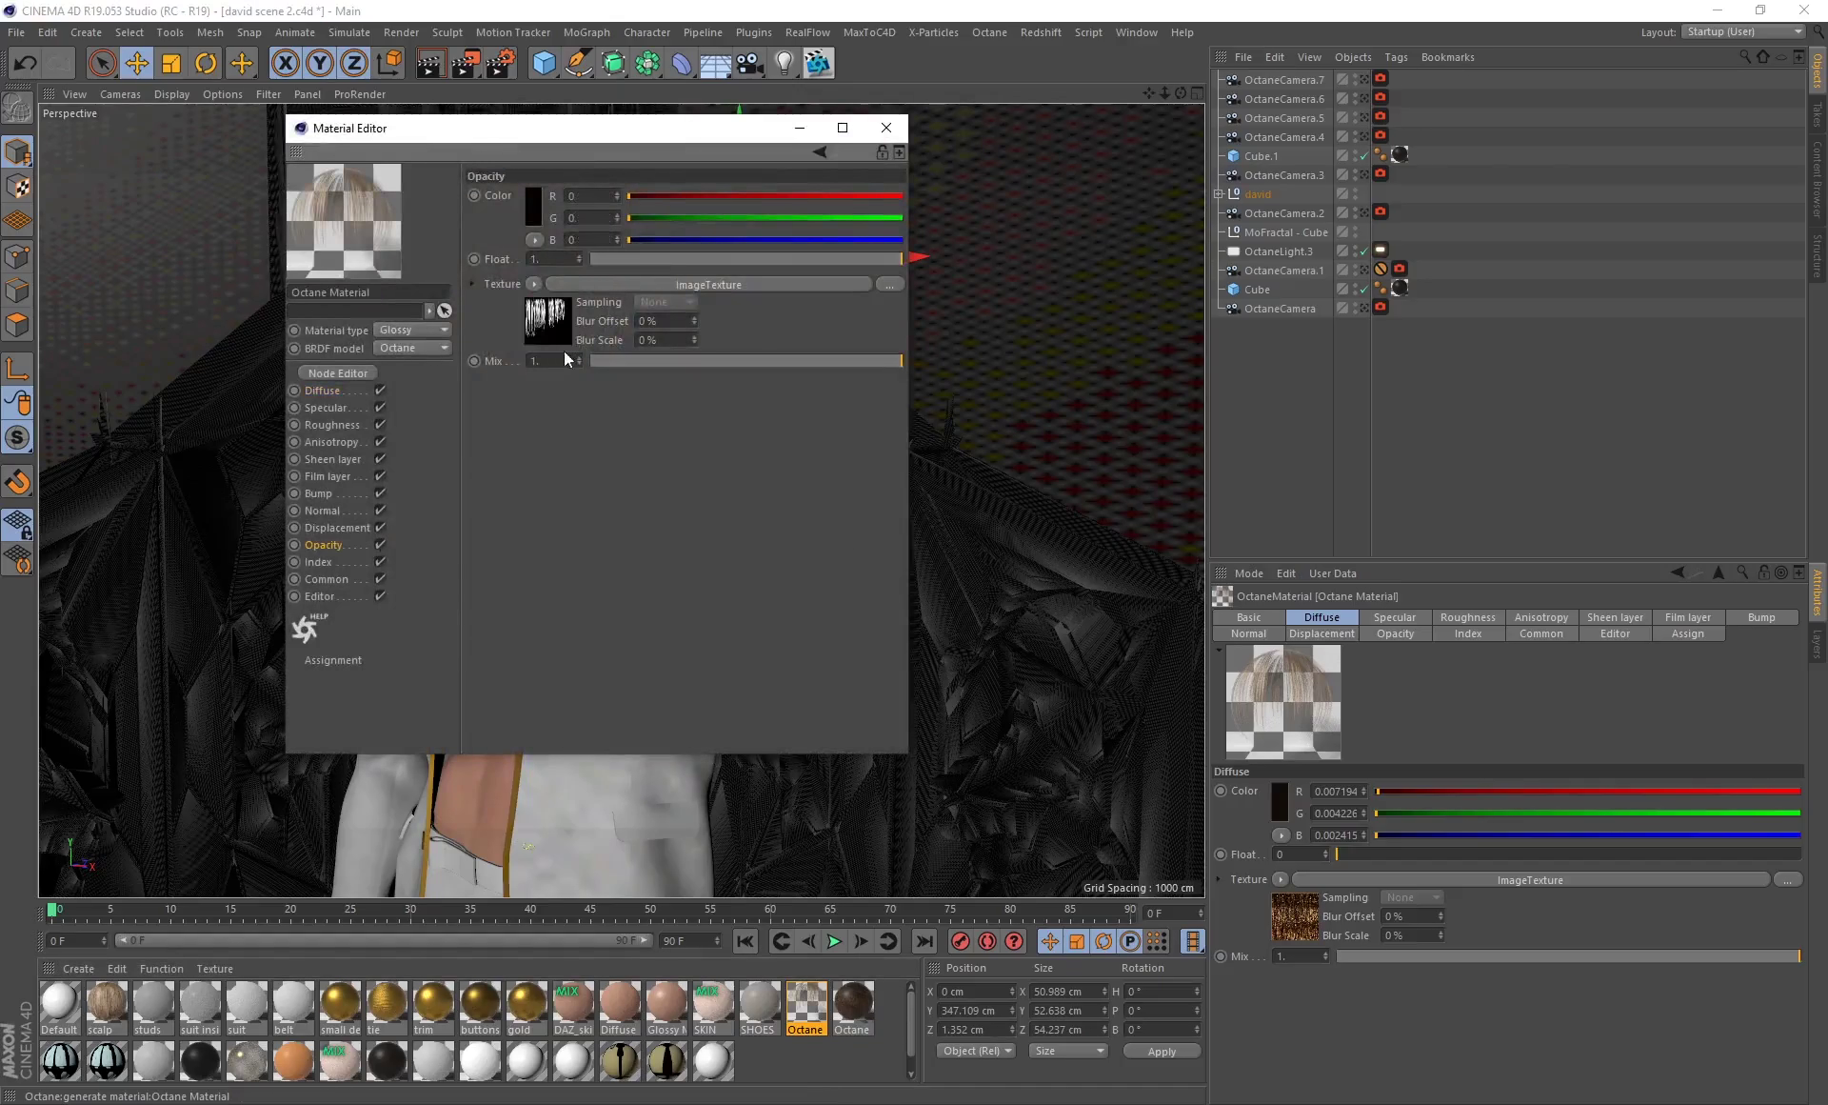
click(562, 352)
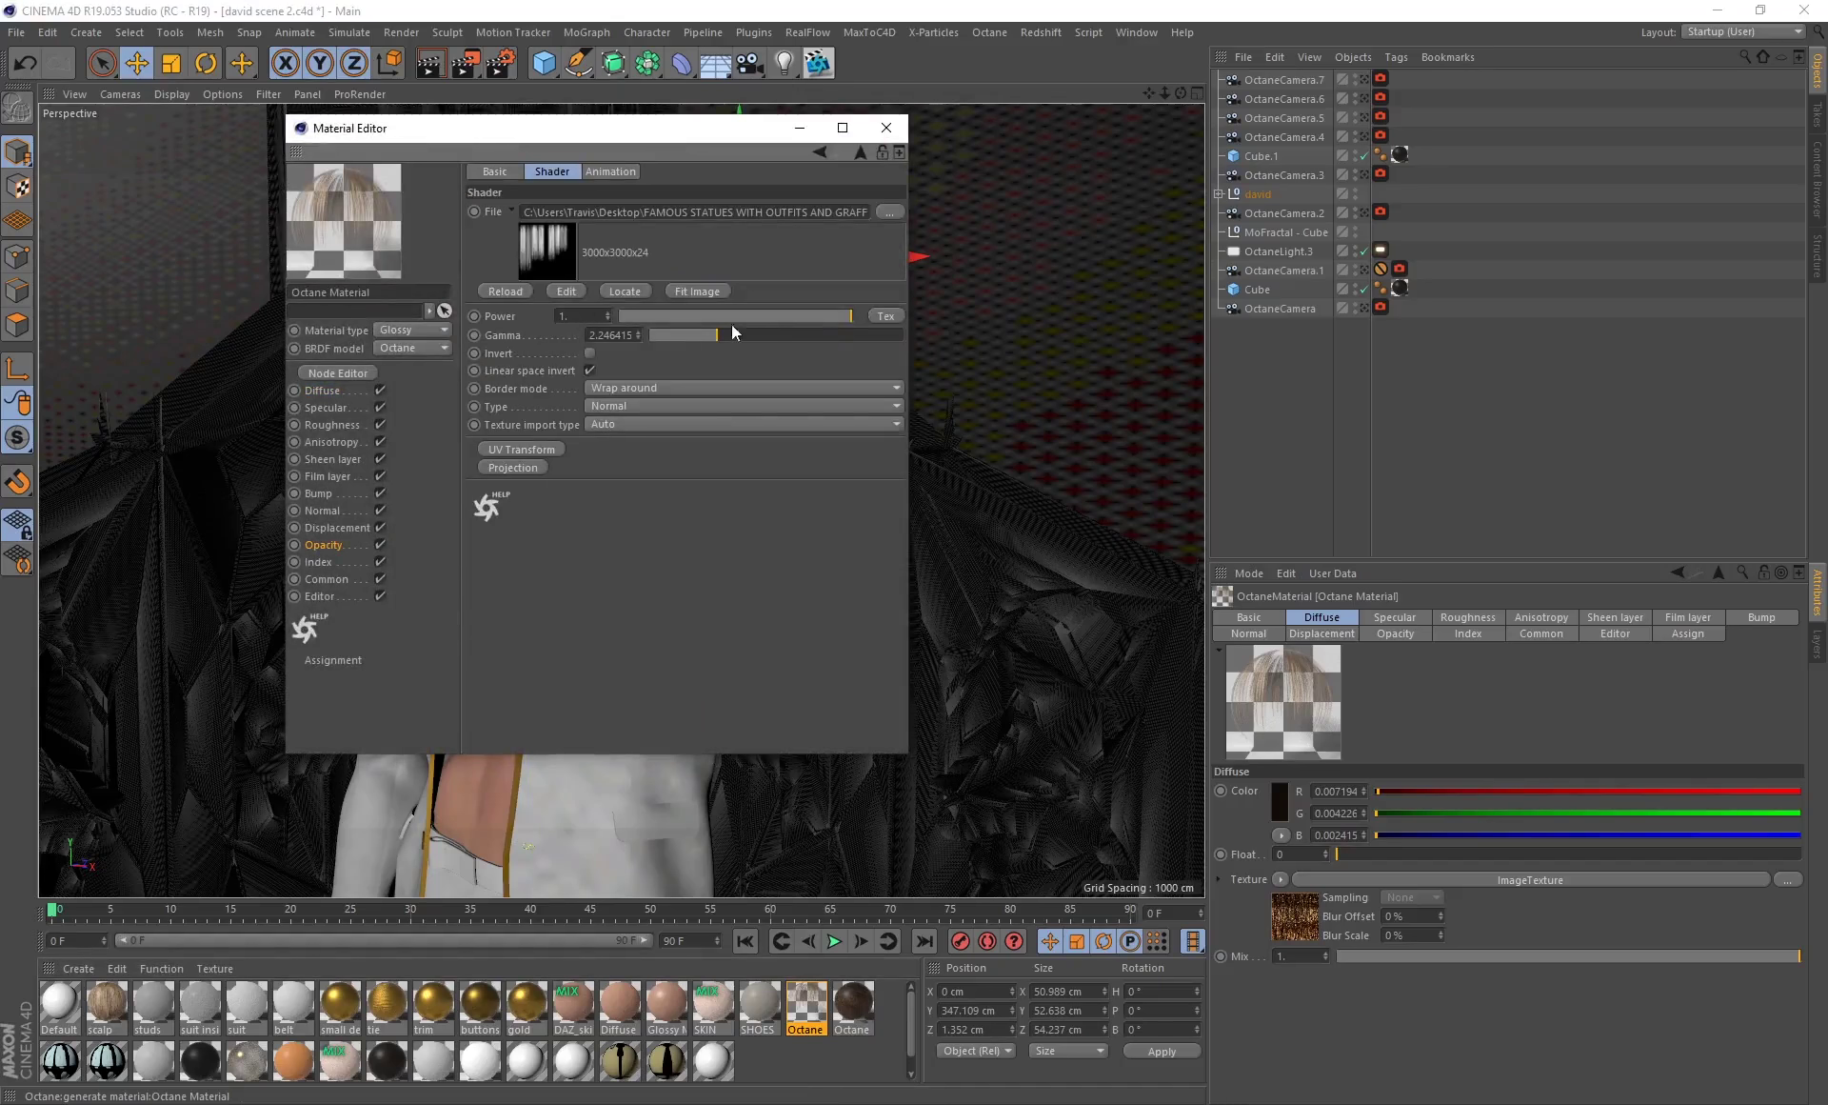
click(886, 133)
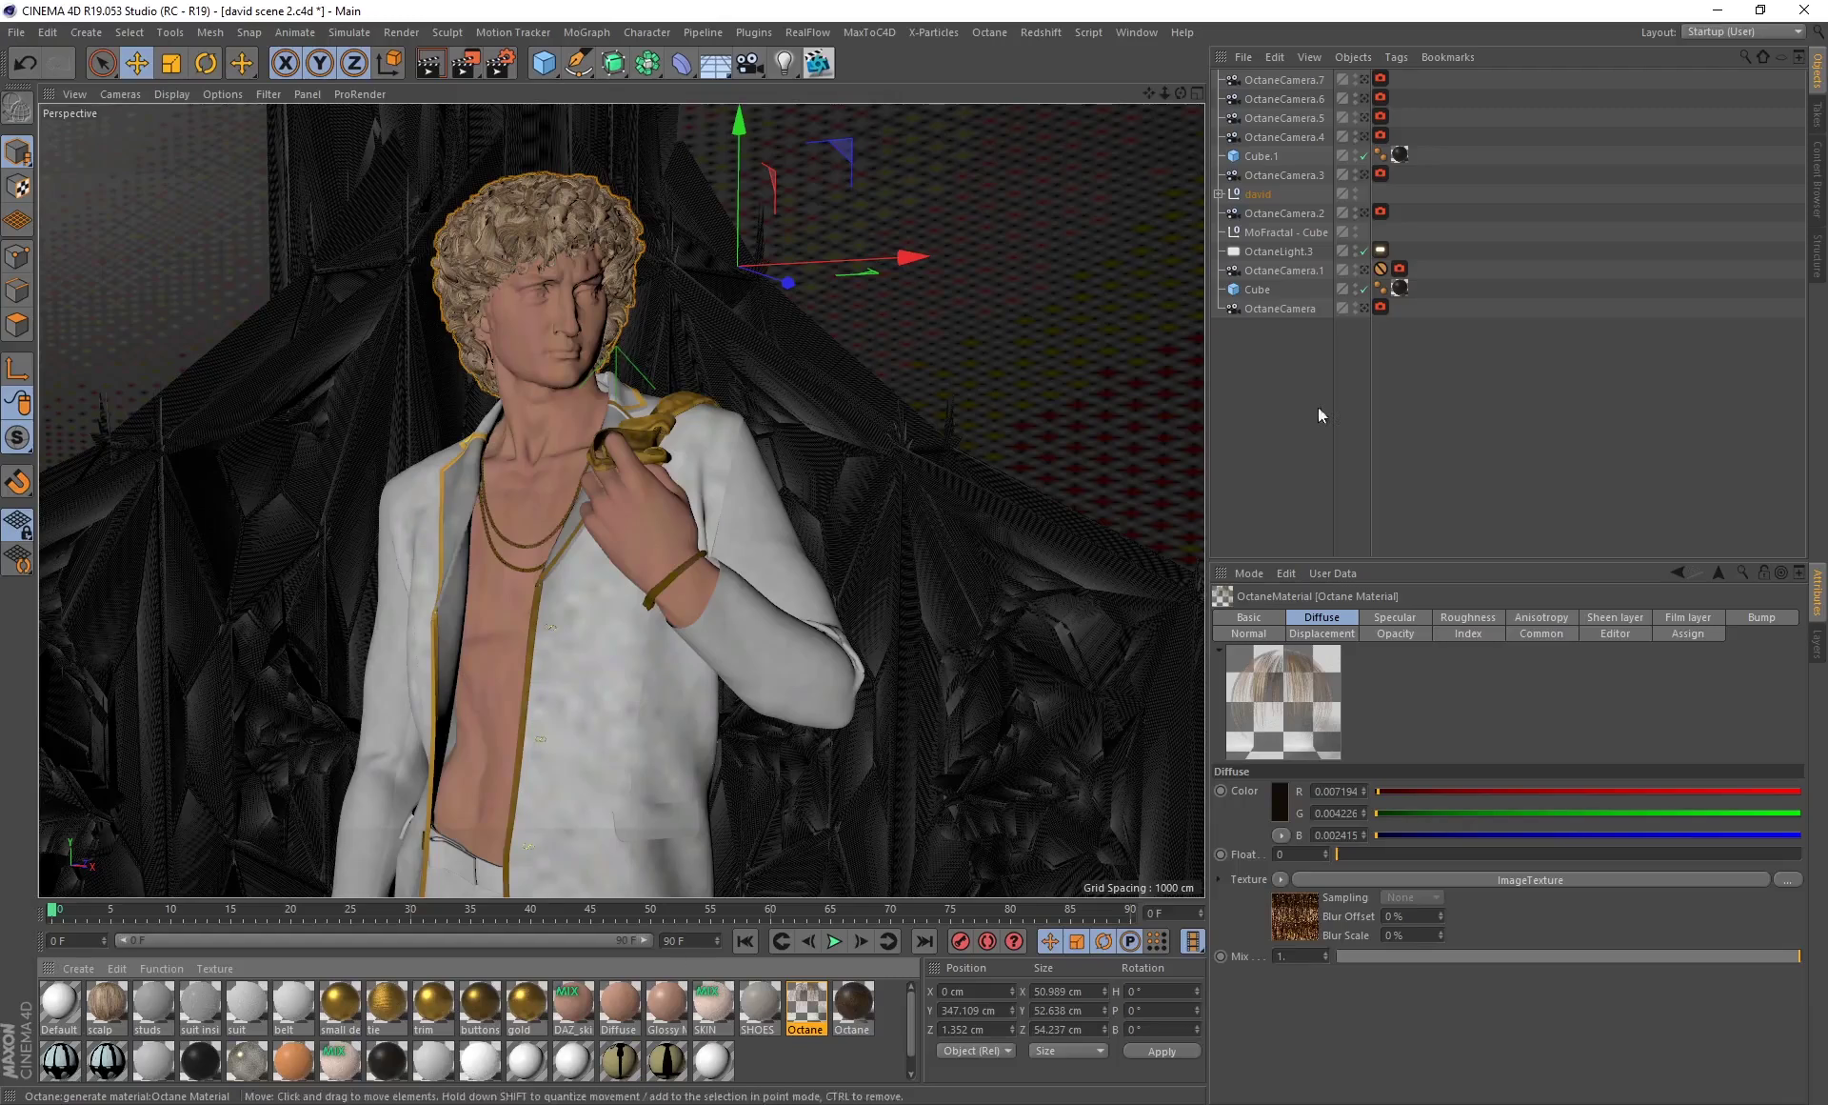
View the scene through OctaneCamera.1 and inspect the position, scale and rotation locks of its Protection tag.
click(1365, 269)
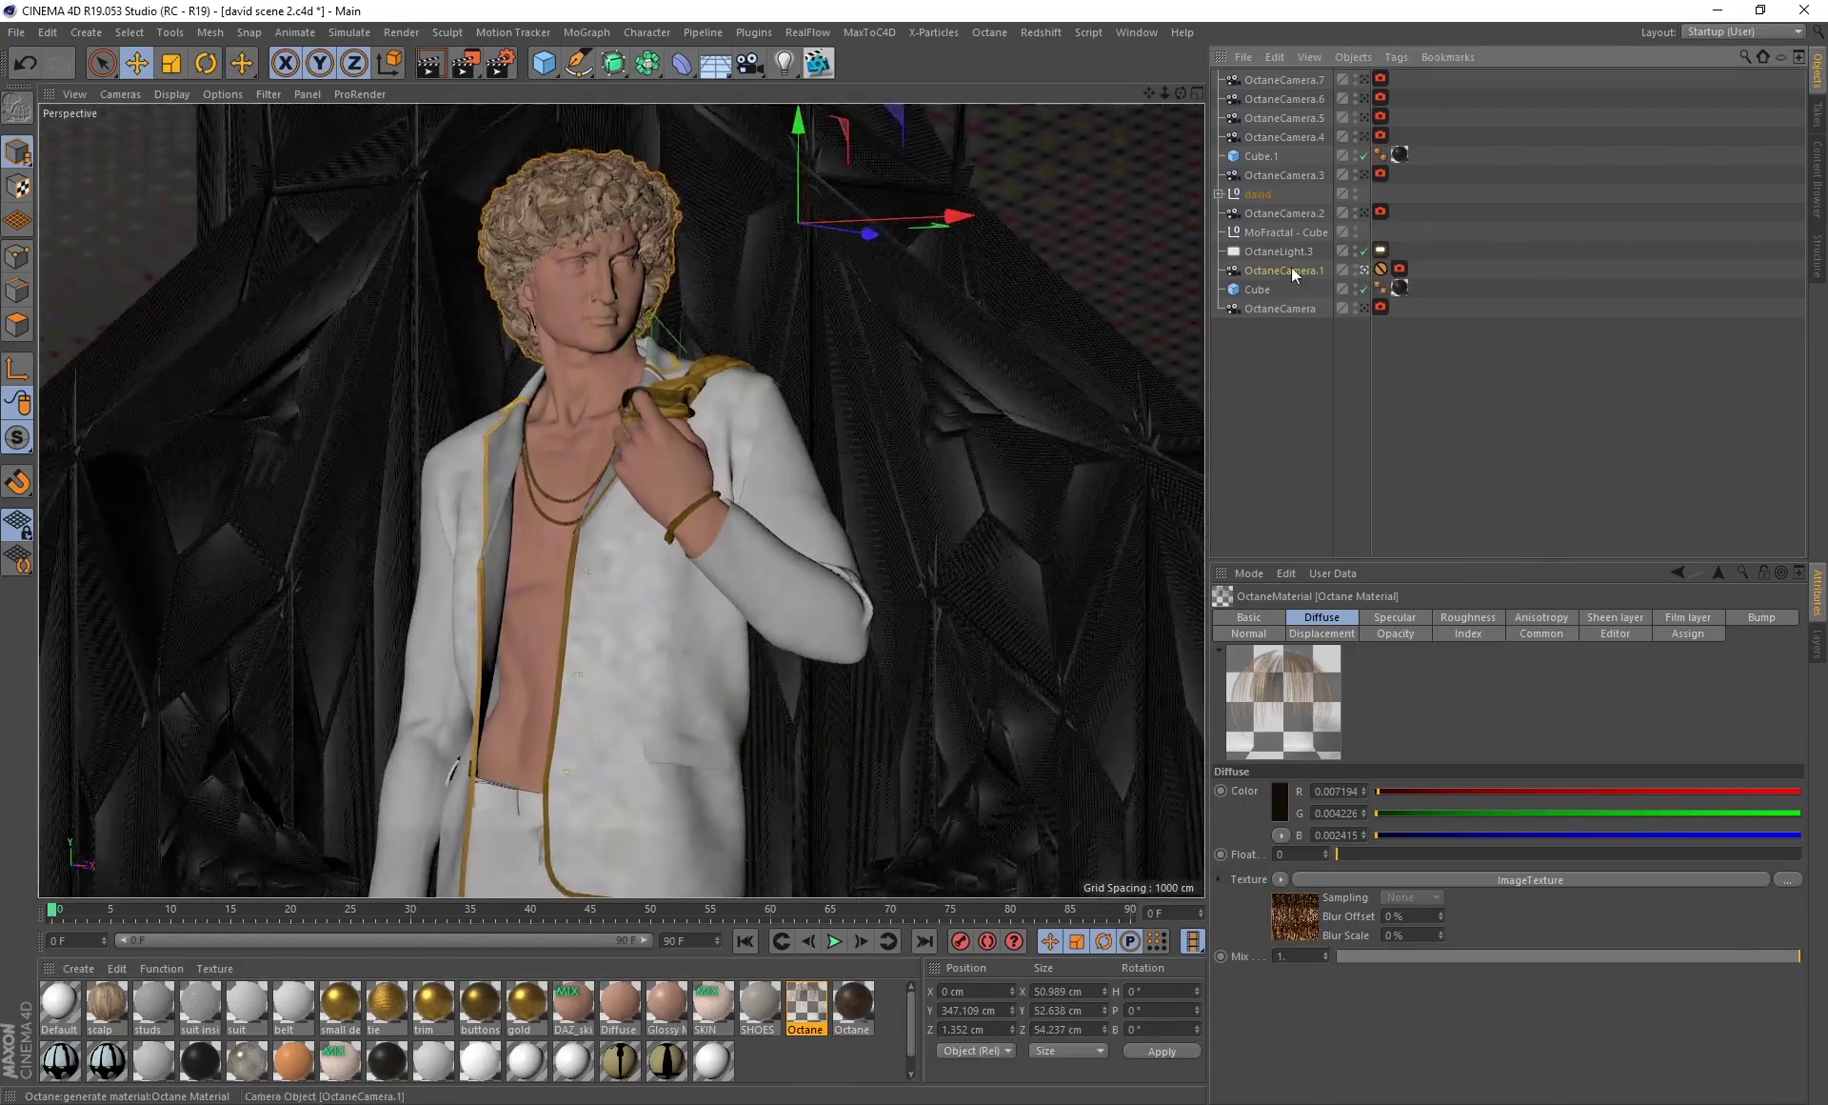
right_click(1292, 269)
mouse_move(1400, 225)
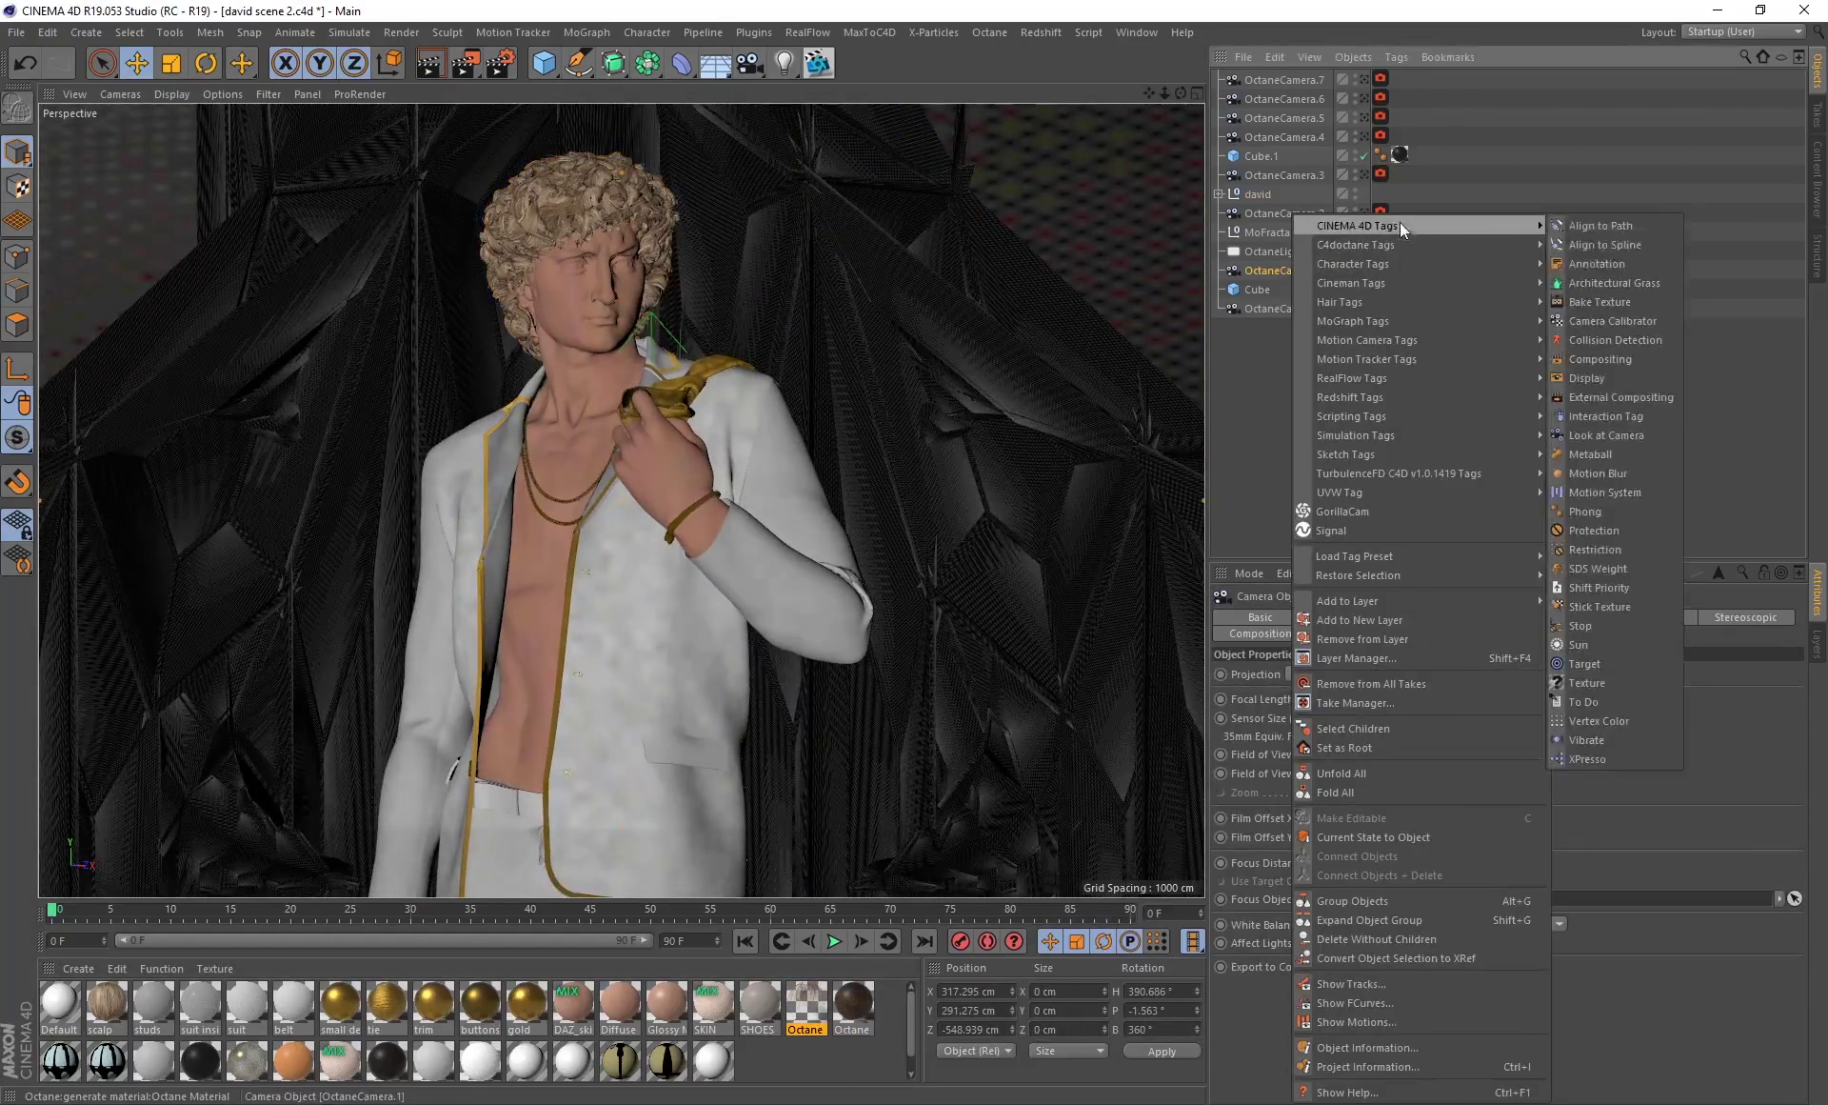
click(1588, 531)
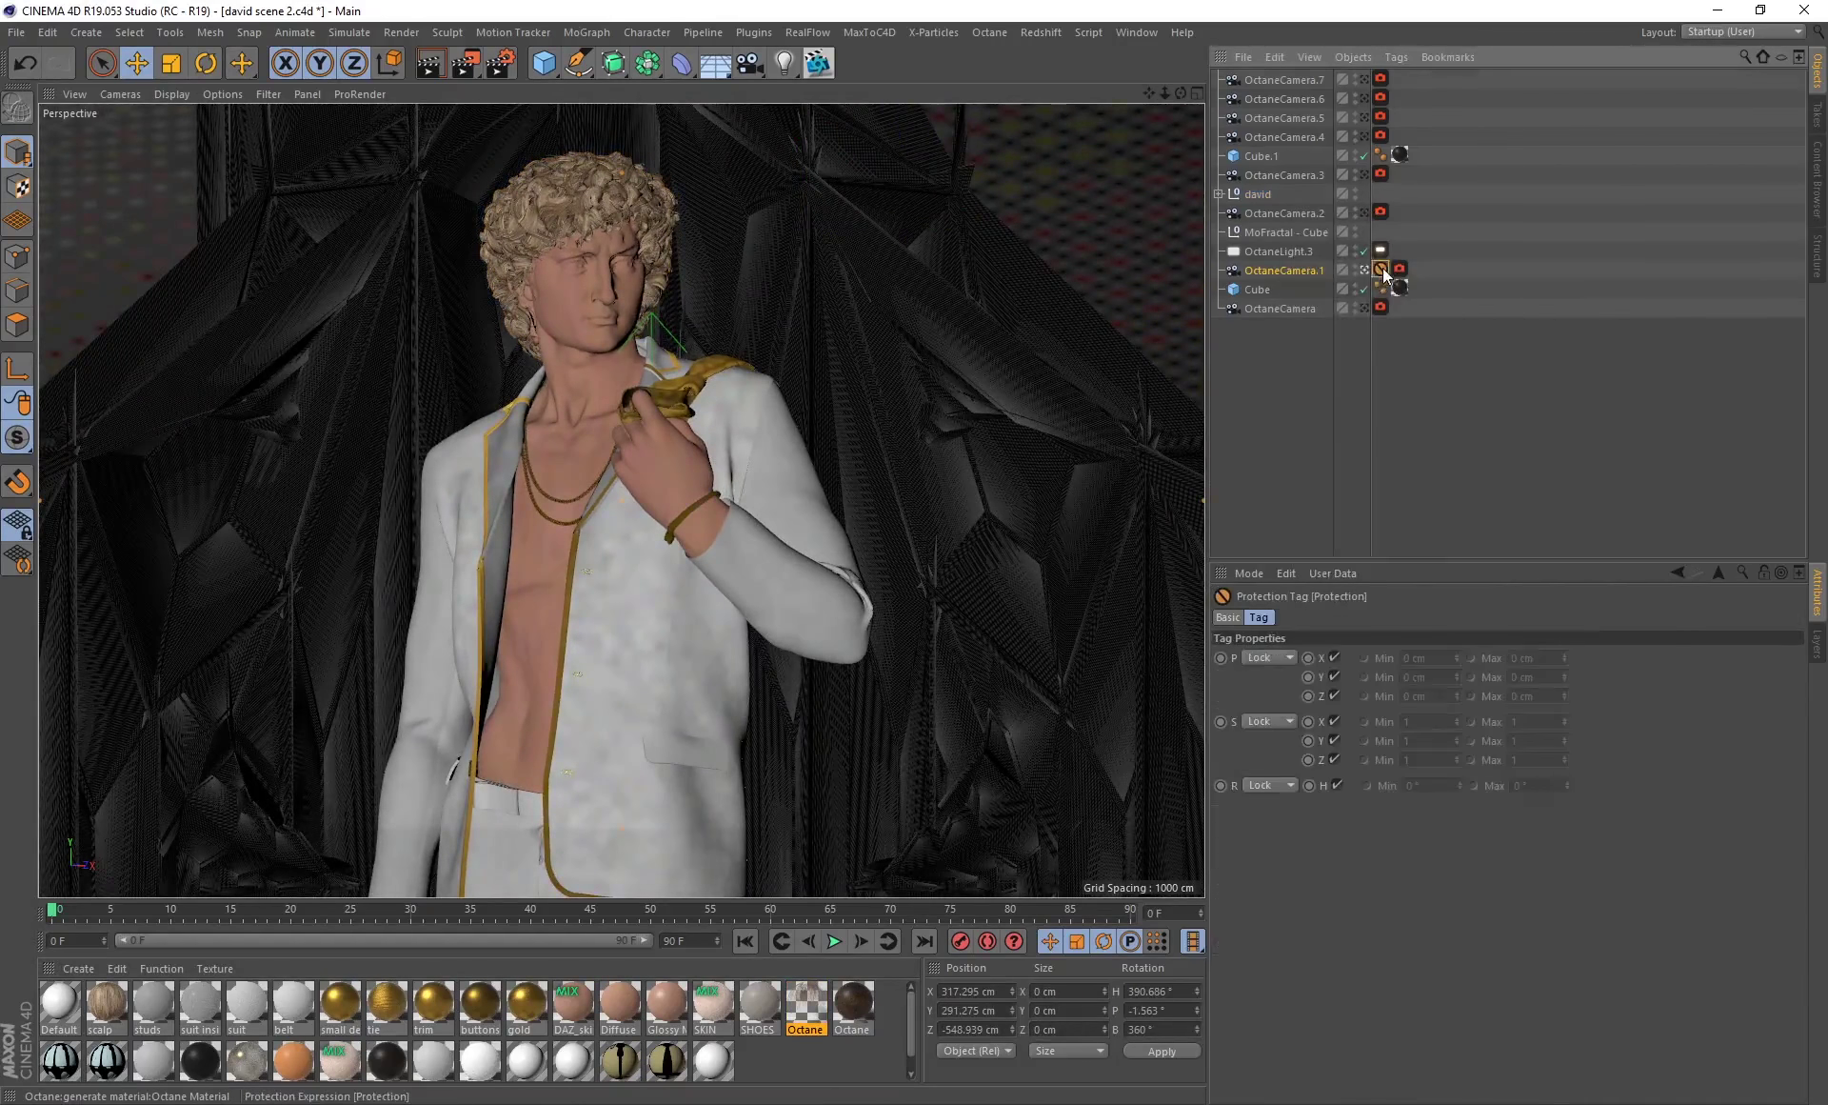
Review OctaneCamera.1's object properties and its camera tag's thin lens, motion blur, camera imager and post processing settings.
click(1297, 271)
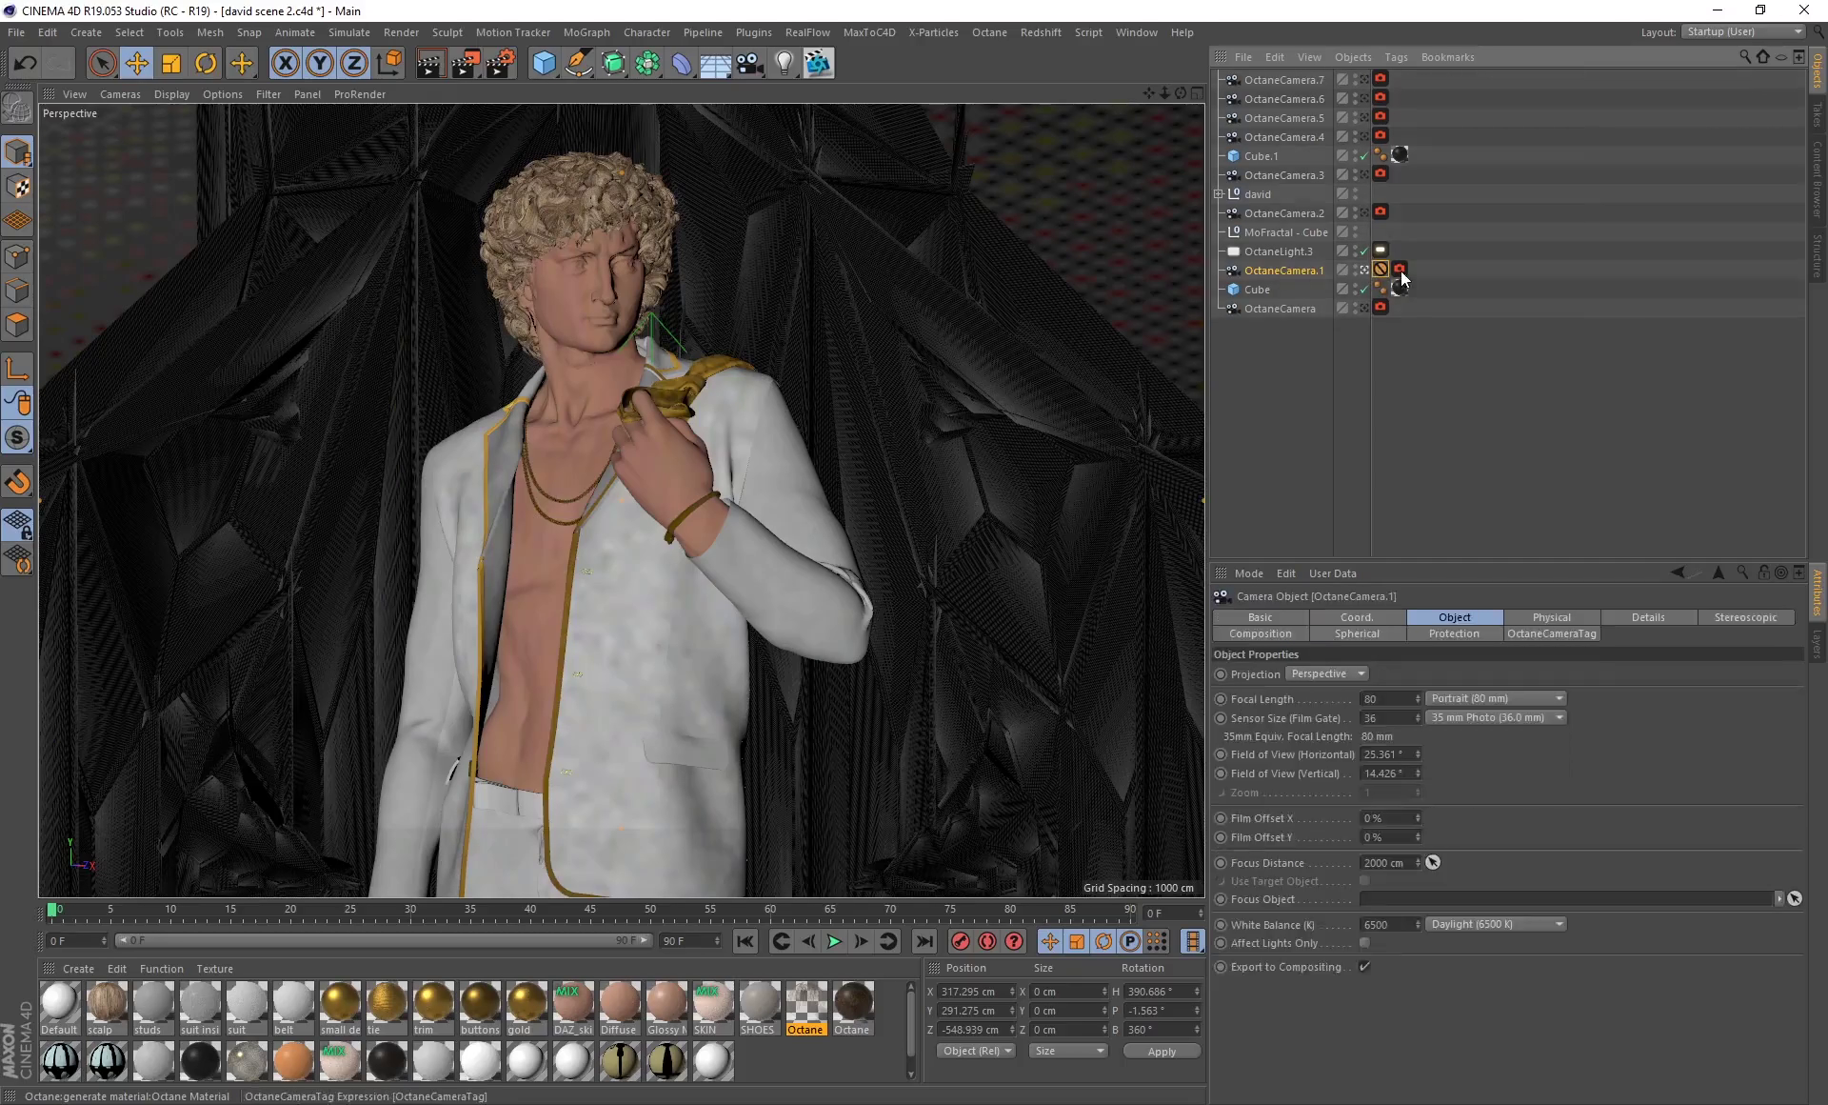
click(1400, 270)
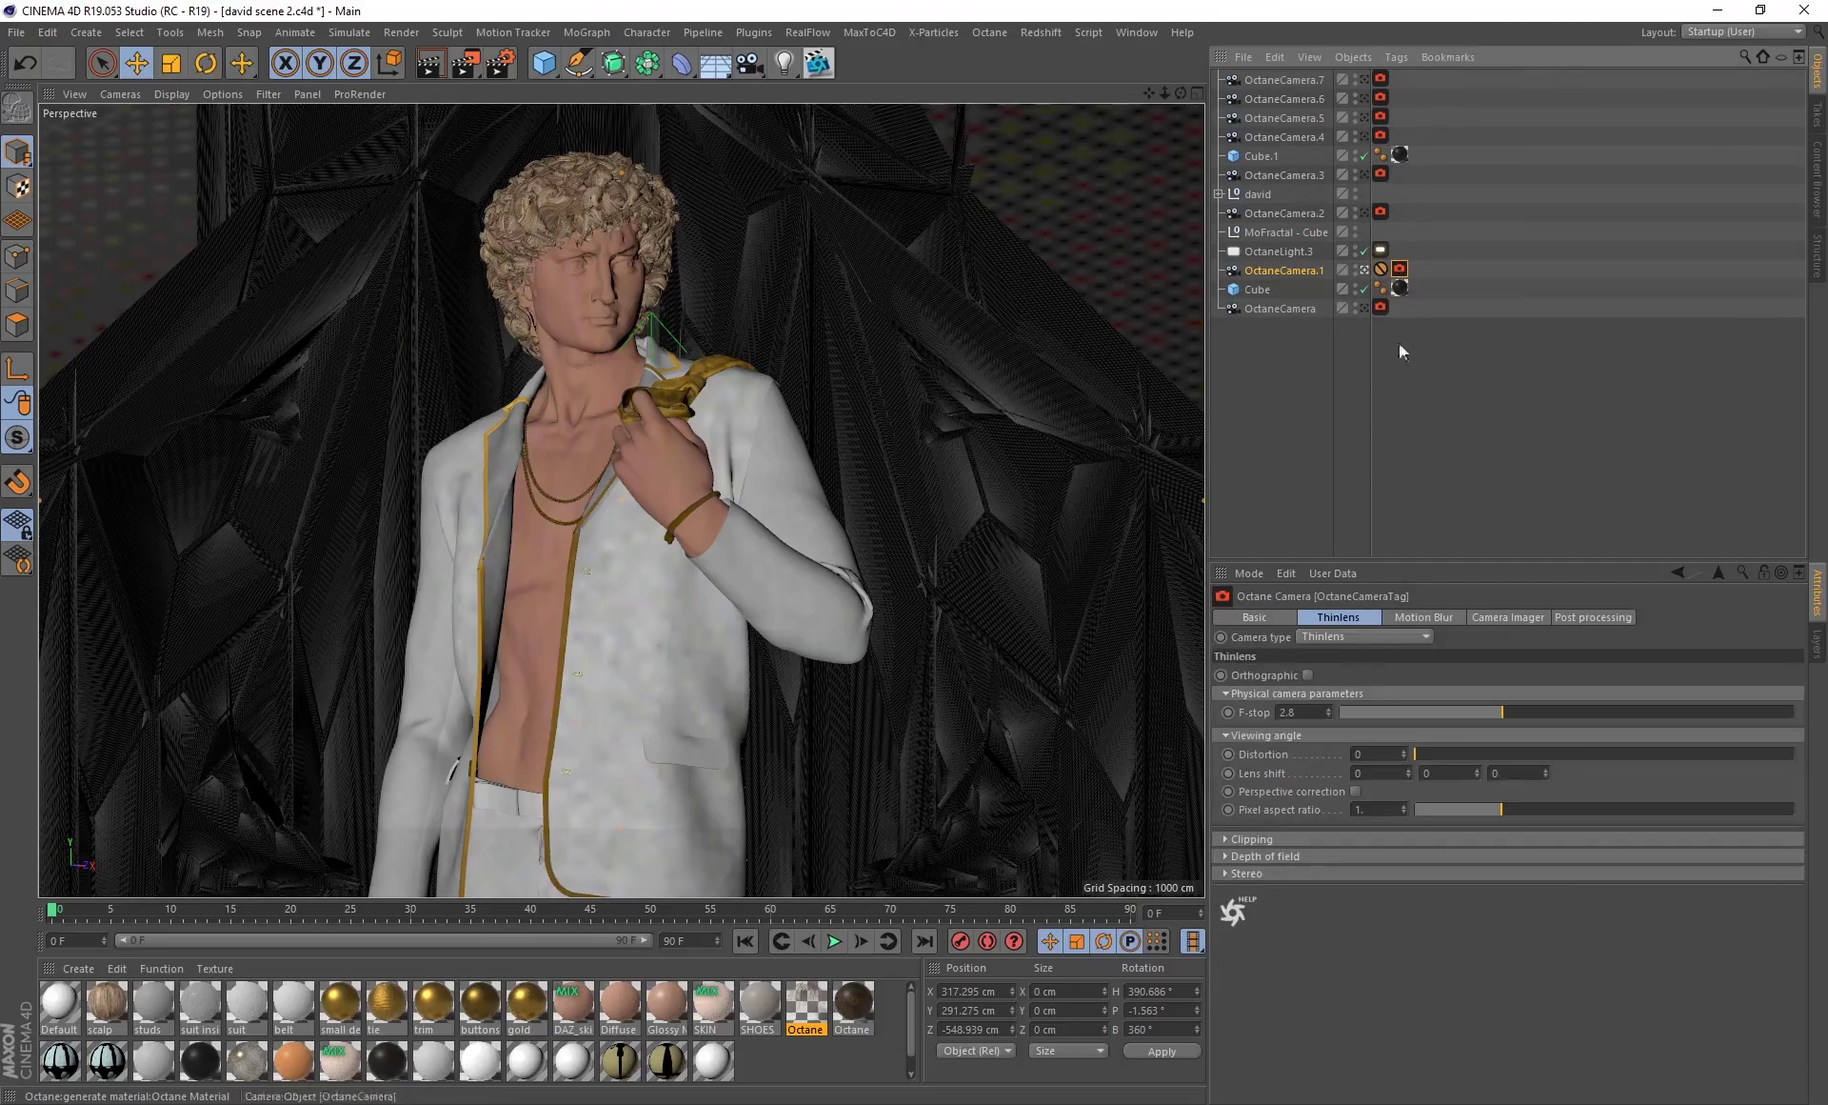
click(1398, 620)
click(1505, 619)
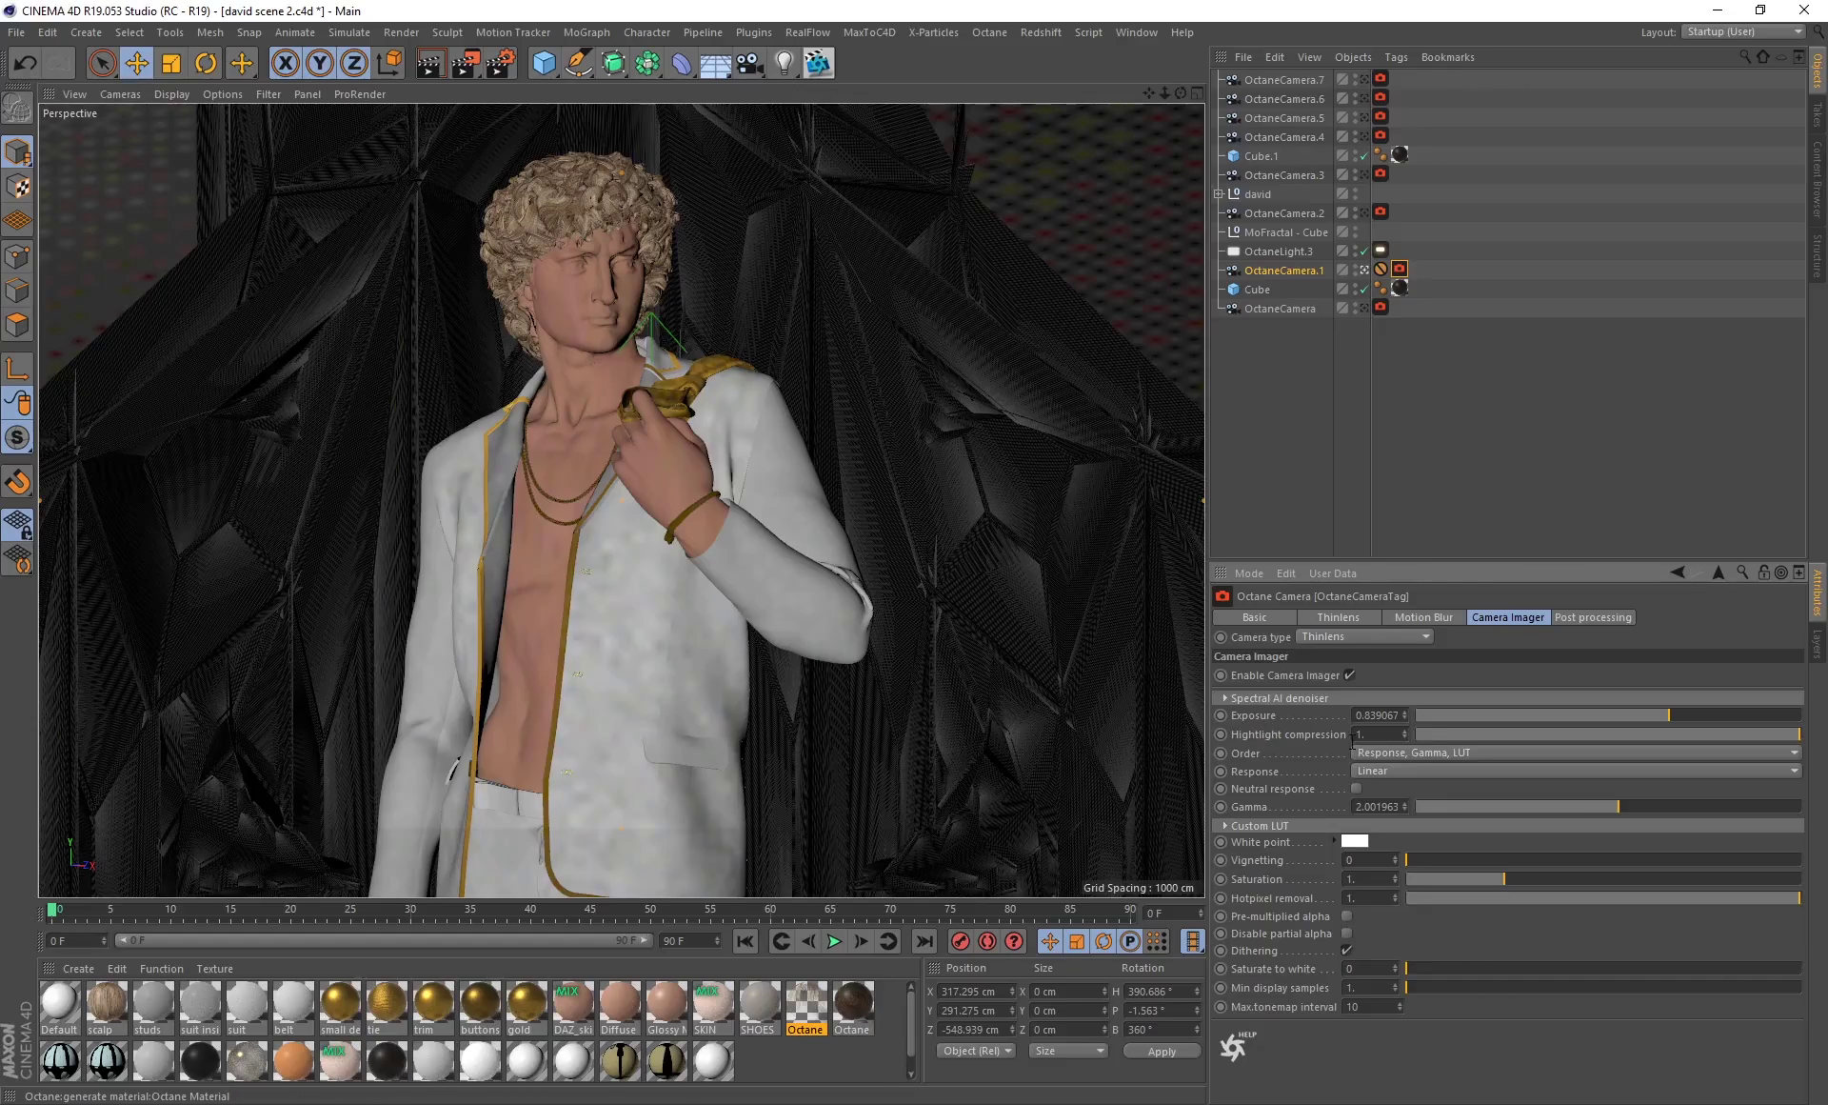
click(1584, 619)
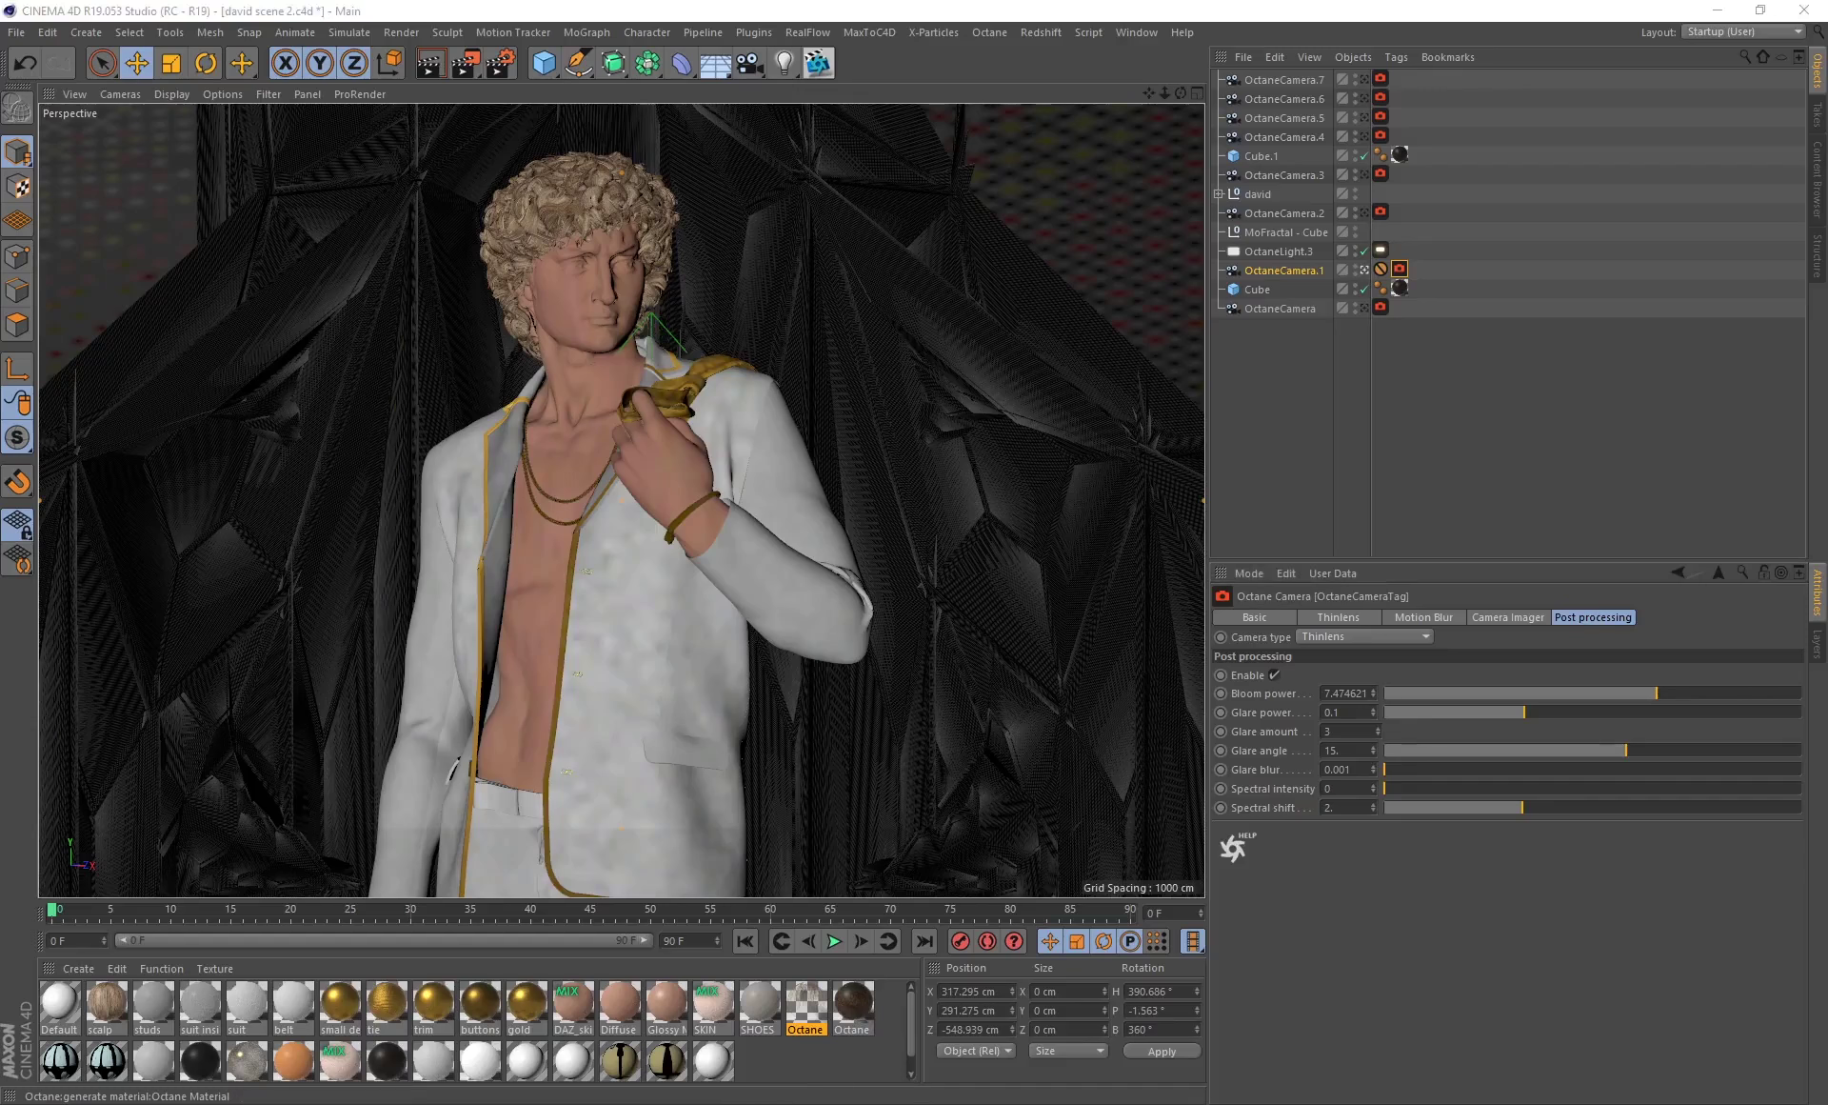
Switch to Photos, examine the render davidnew_final_shorterneck5.png up close, and return to the Octane Live Viewer in Cinema 4D.
key(alt+Tab)
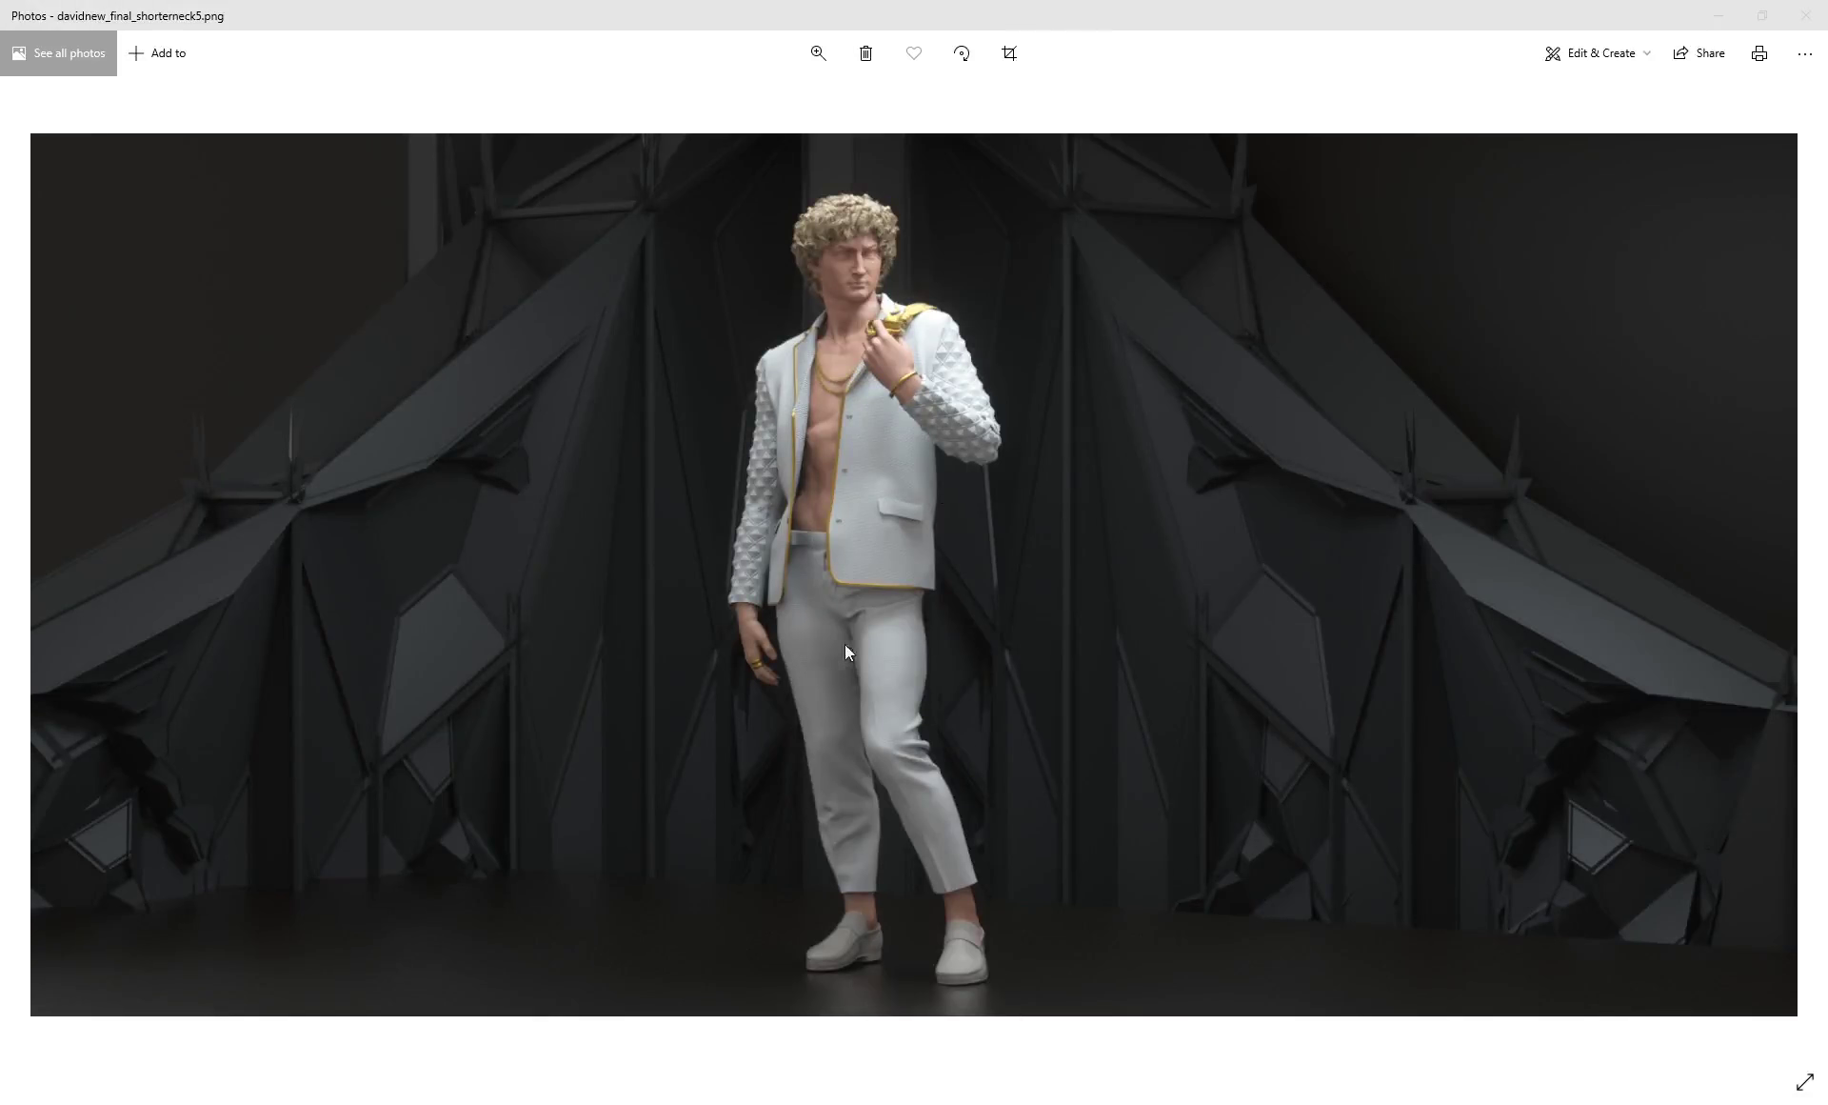
scroll(871, 307, up, 3)
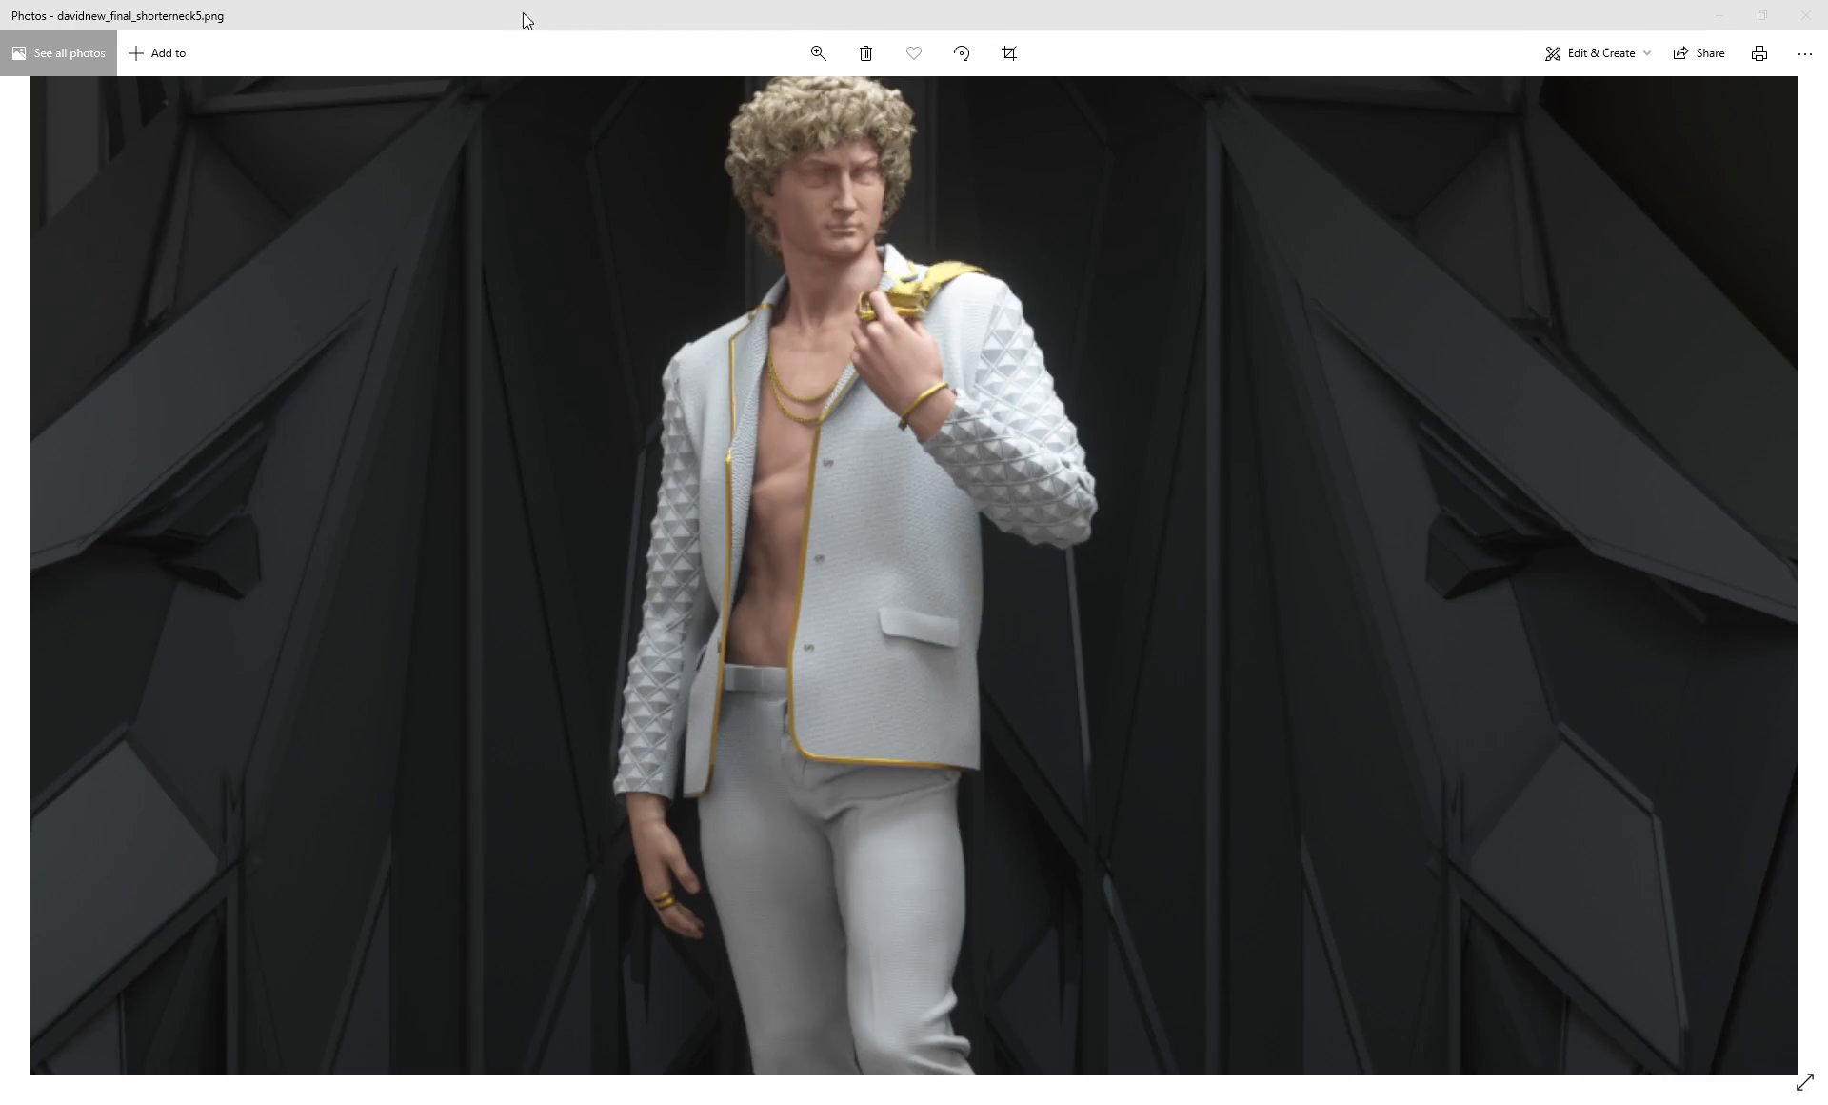
drag(546, 17, 685, 190)
click(950, 179)
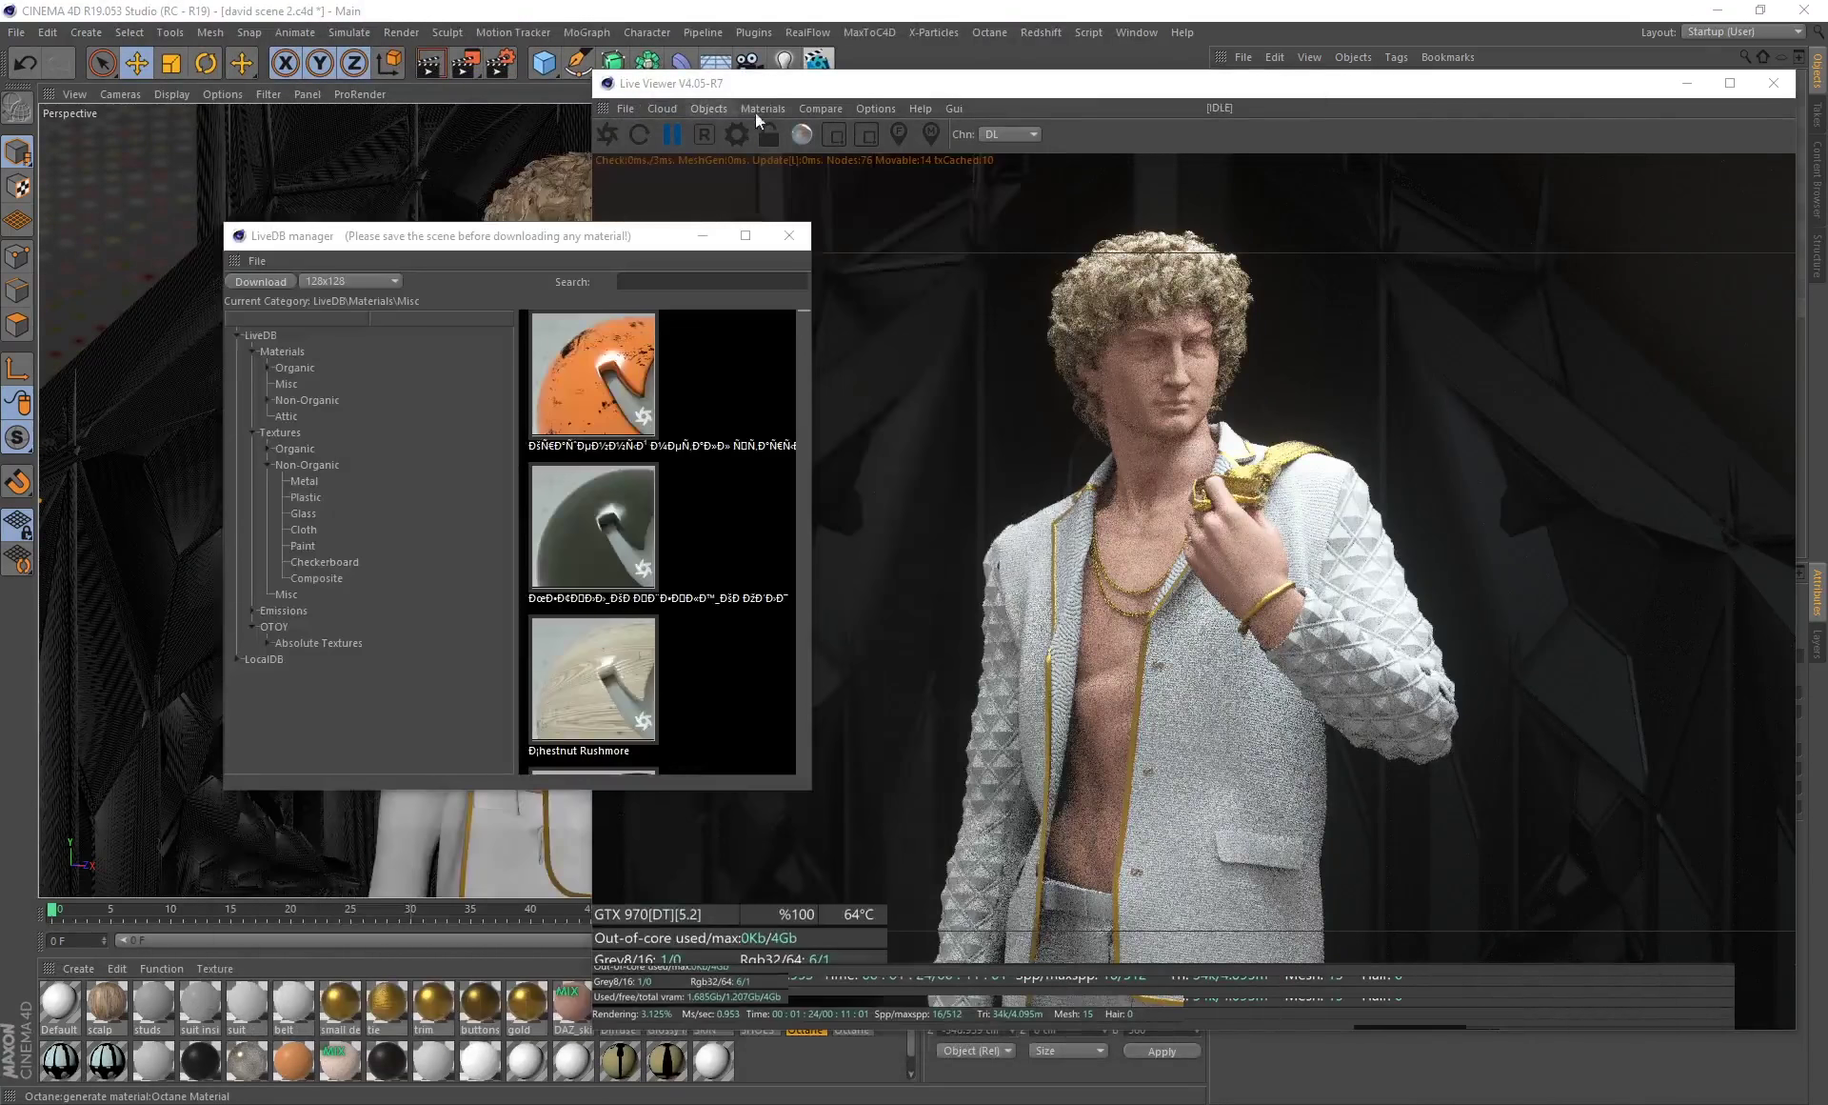
Bring up the Octane LiveDB manager and search the material library for "skin".
click(709, 107)
click(762, 108)
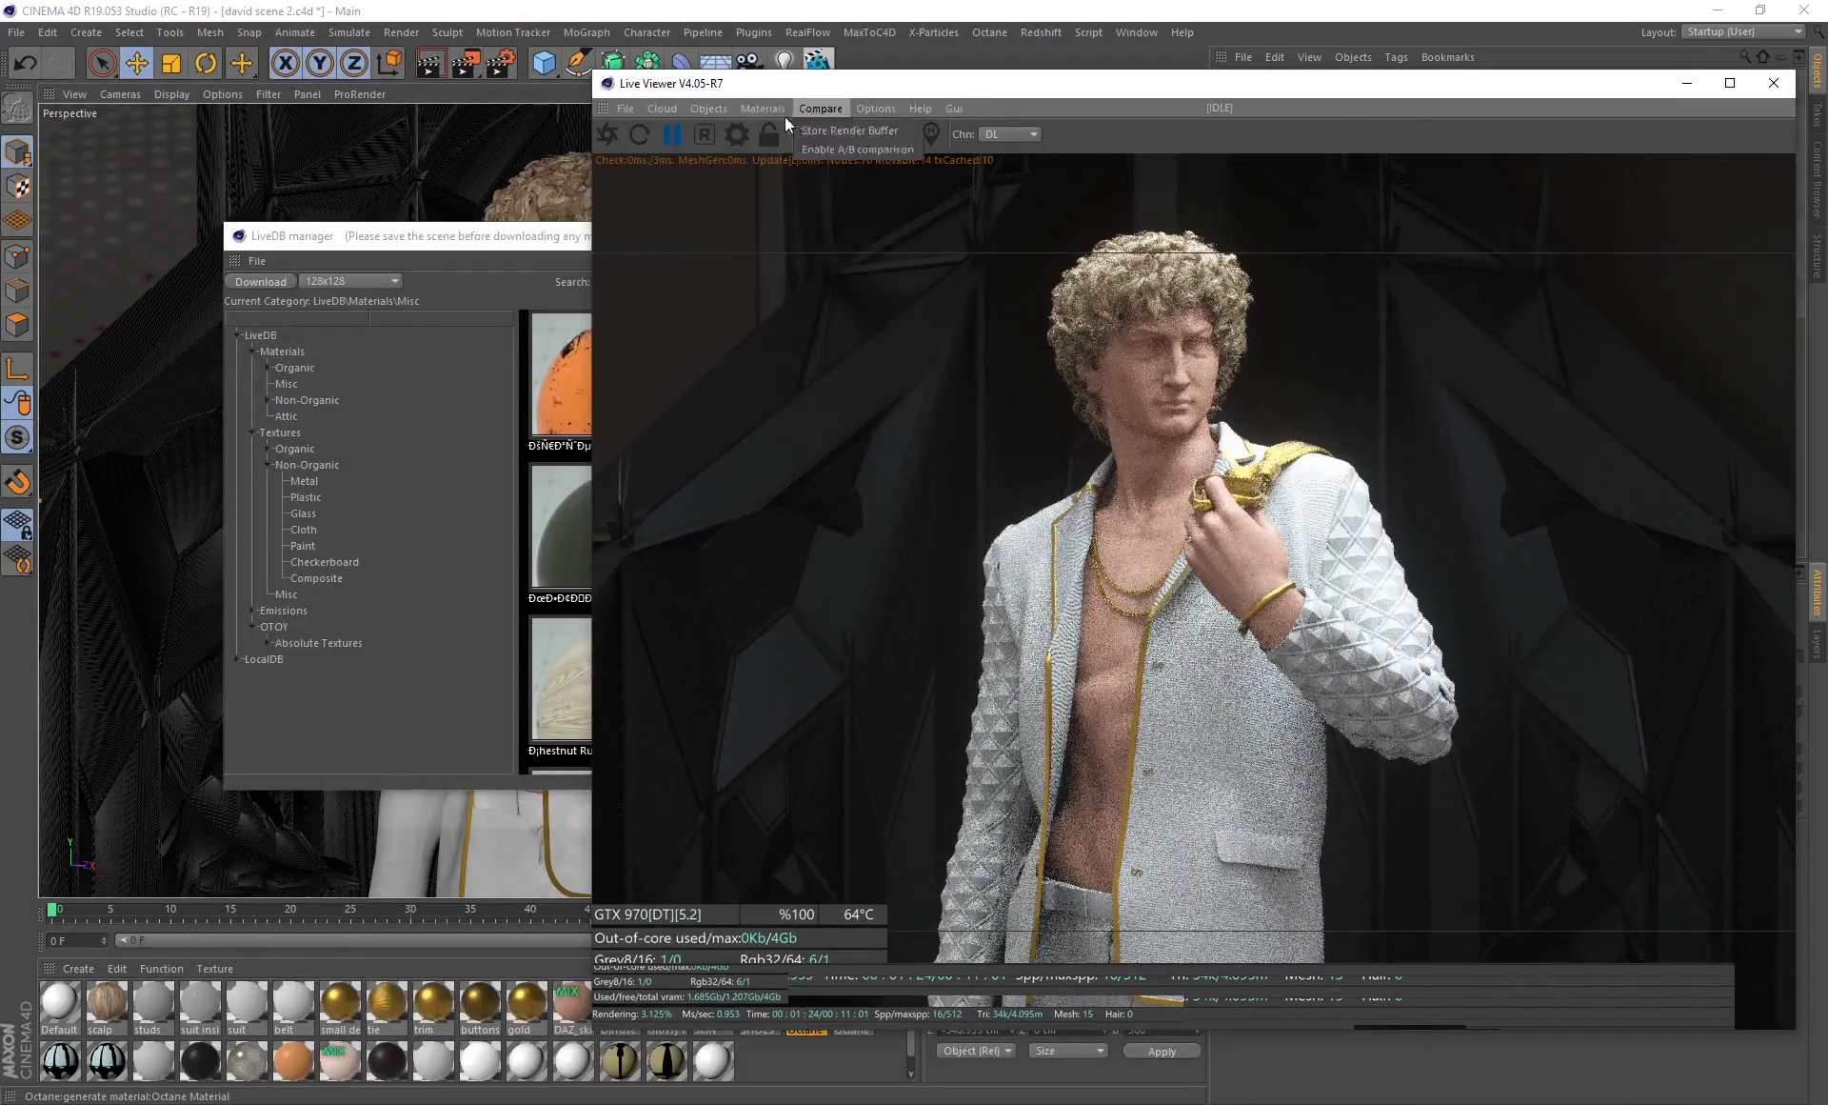
click(357, 241)
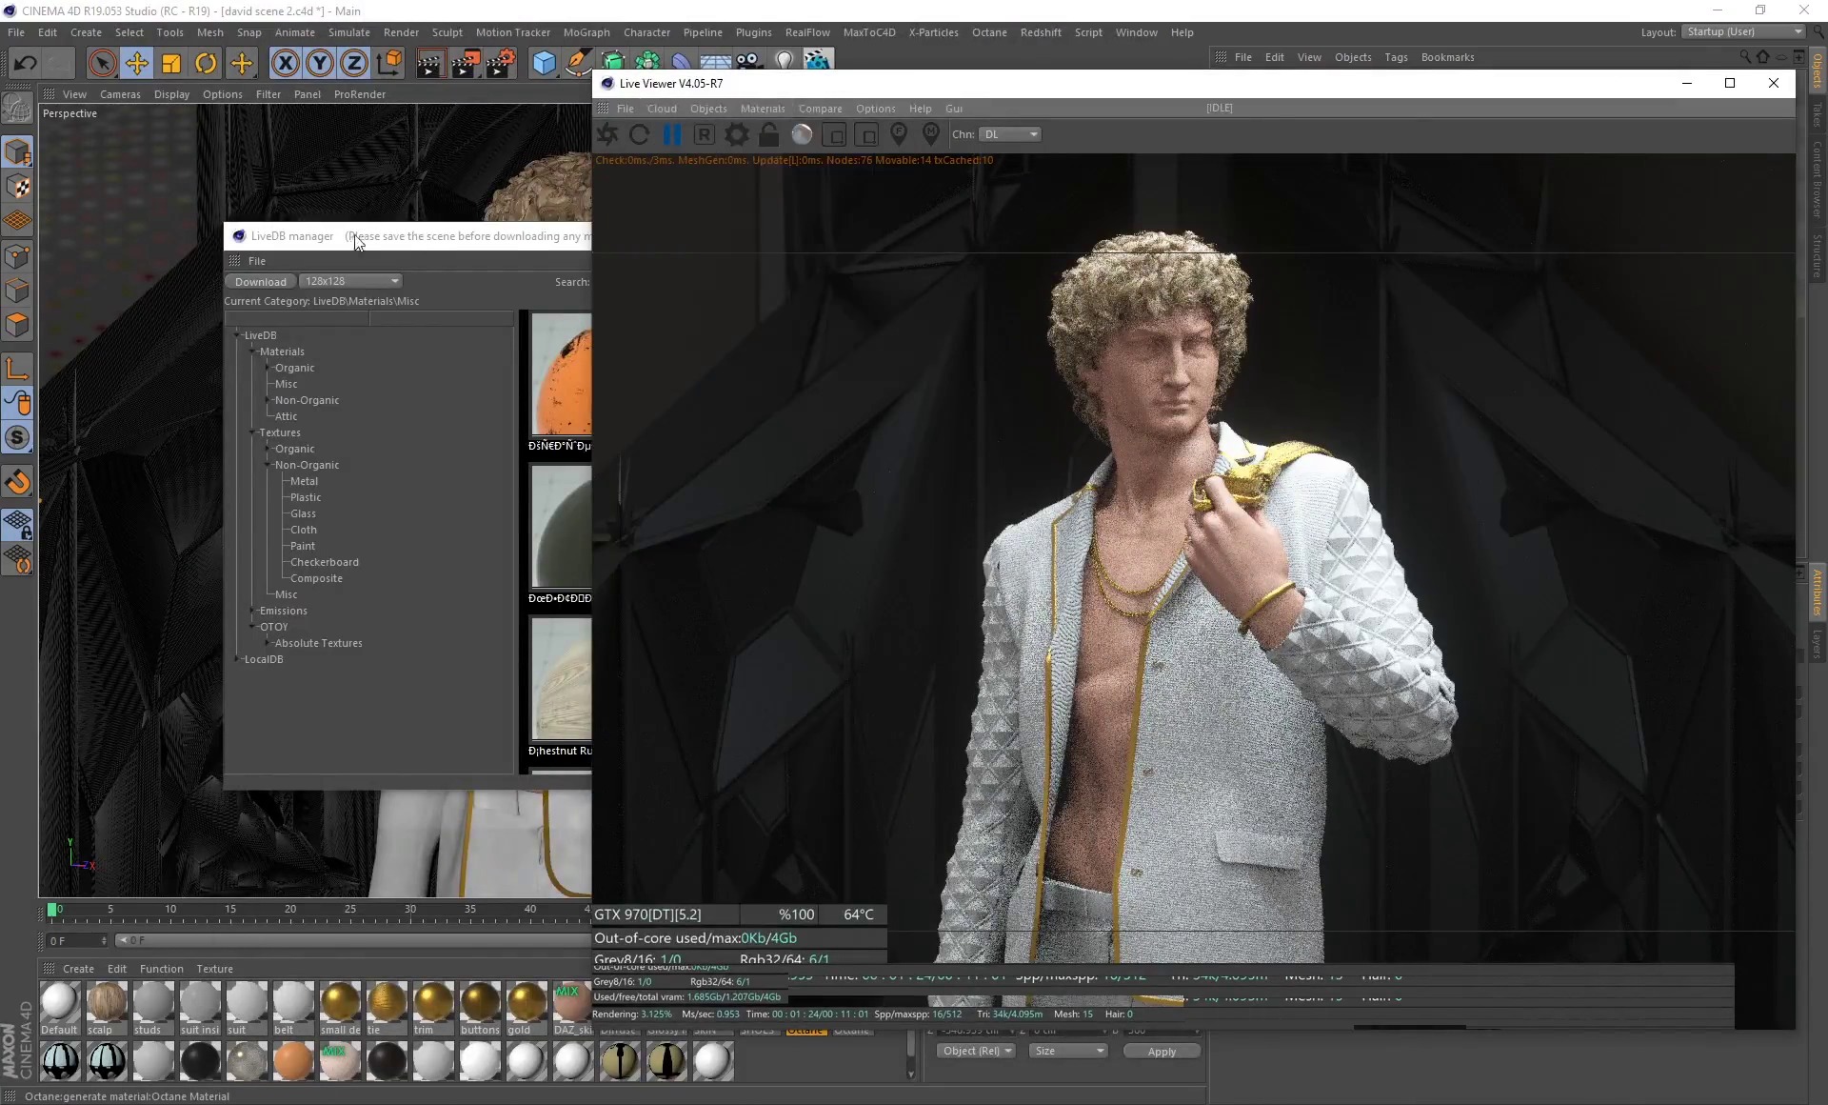
click(511, 243)
click(642, 292)
text(skin)
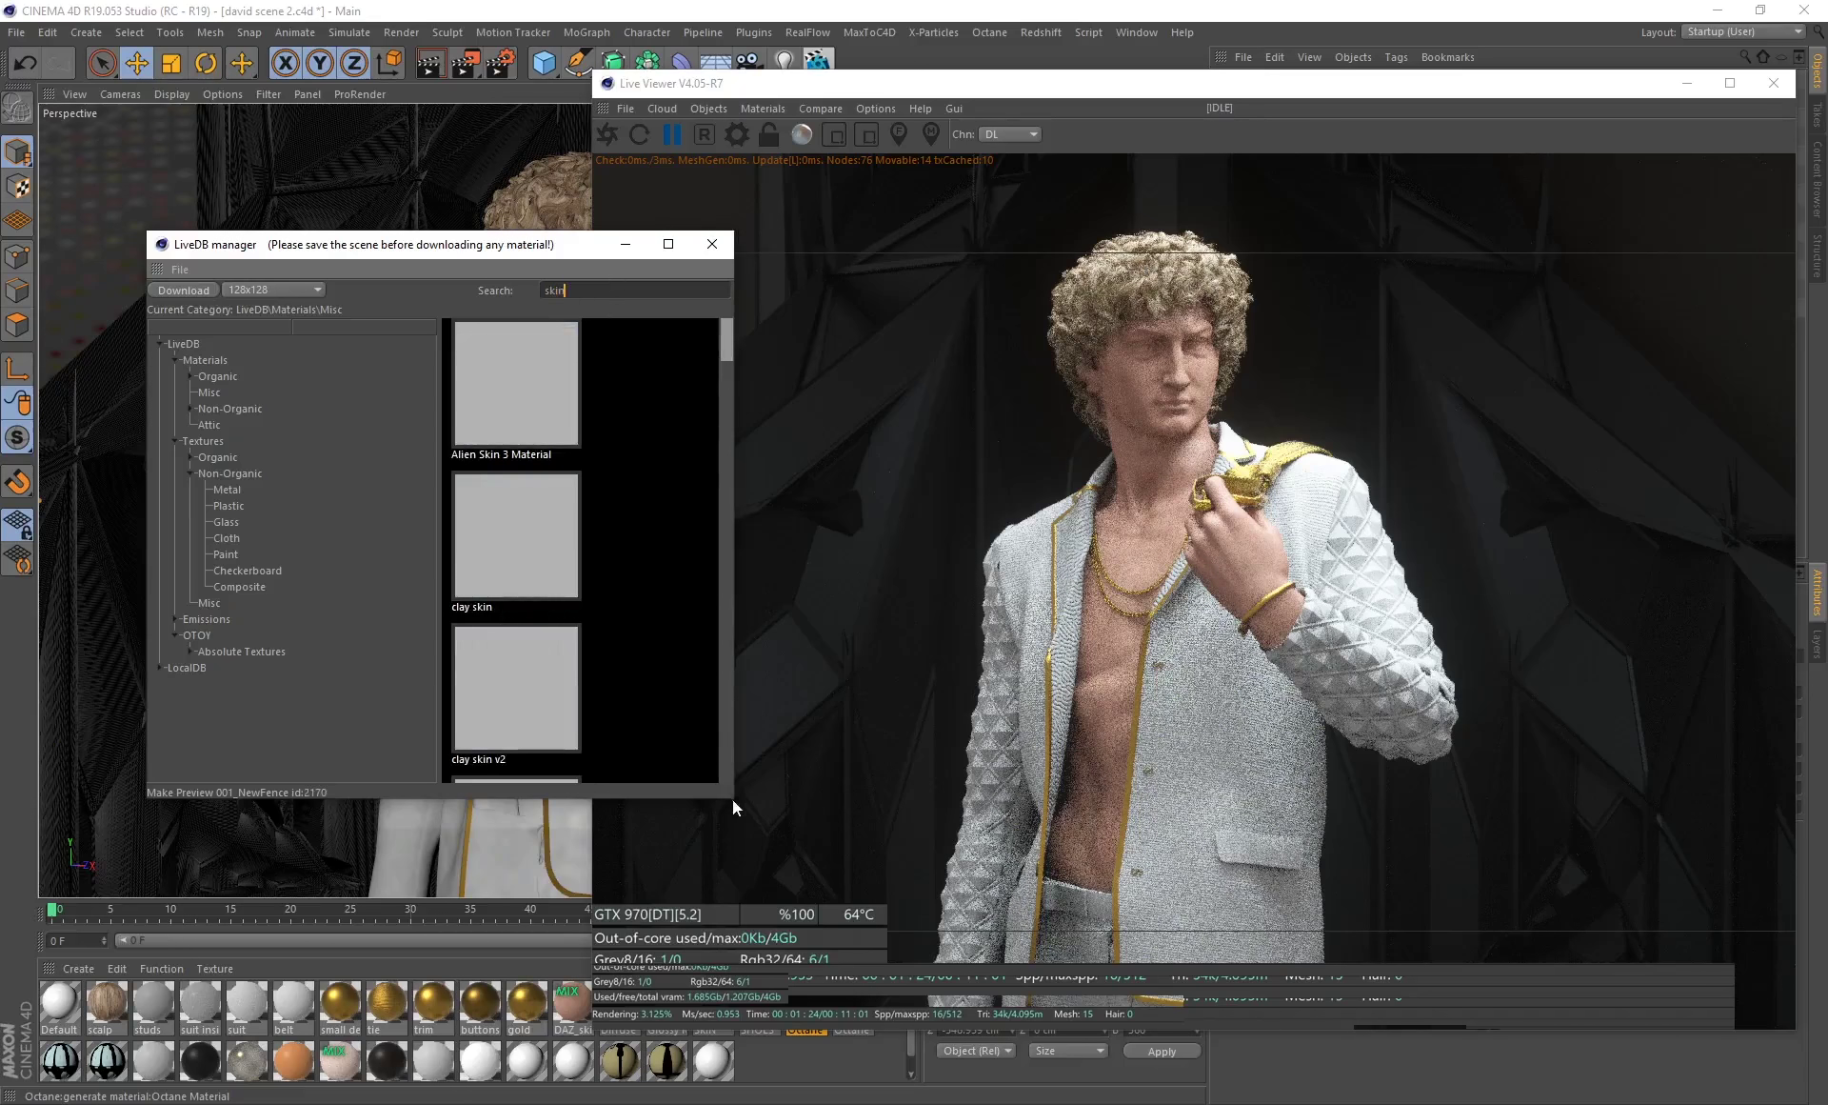
Find DAZ_skin_material among the LiveDB skin materials, close the library, and pick out the DAZ skin material in the scene.
drag(735, 800, 1034, 904)
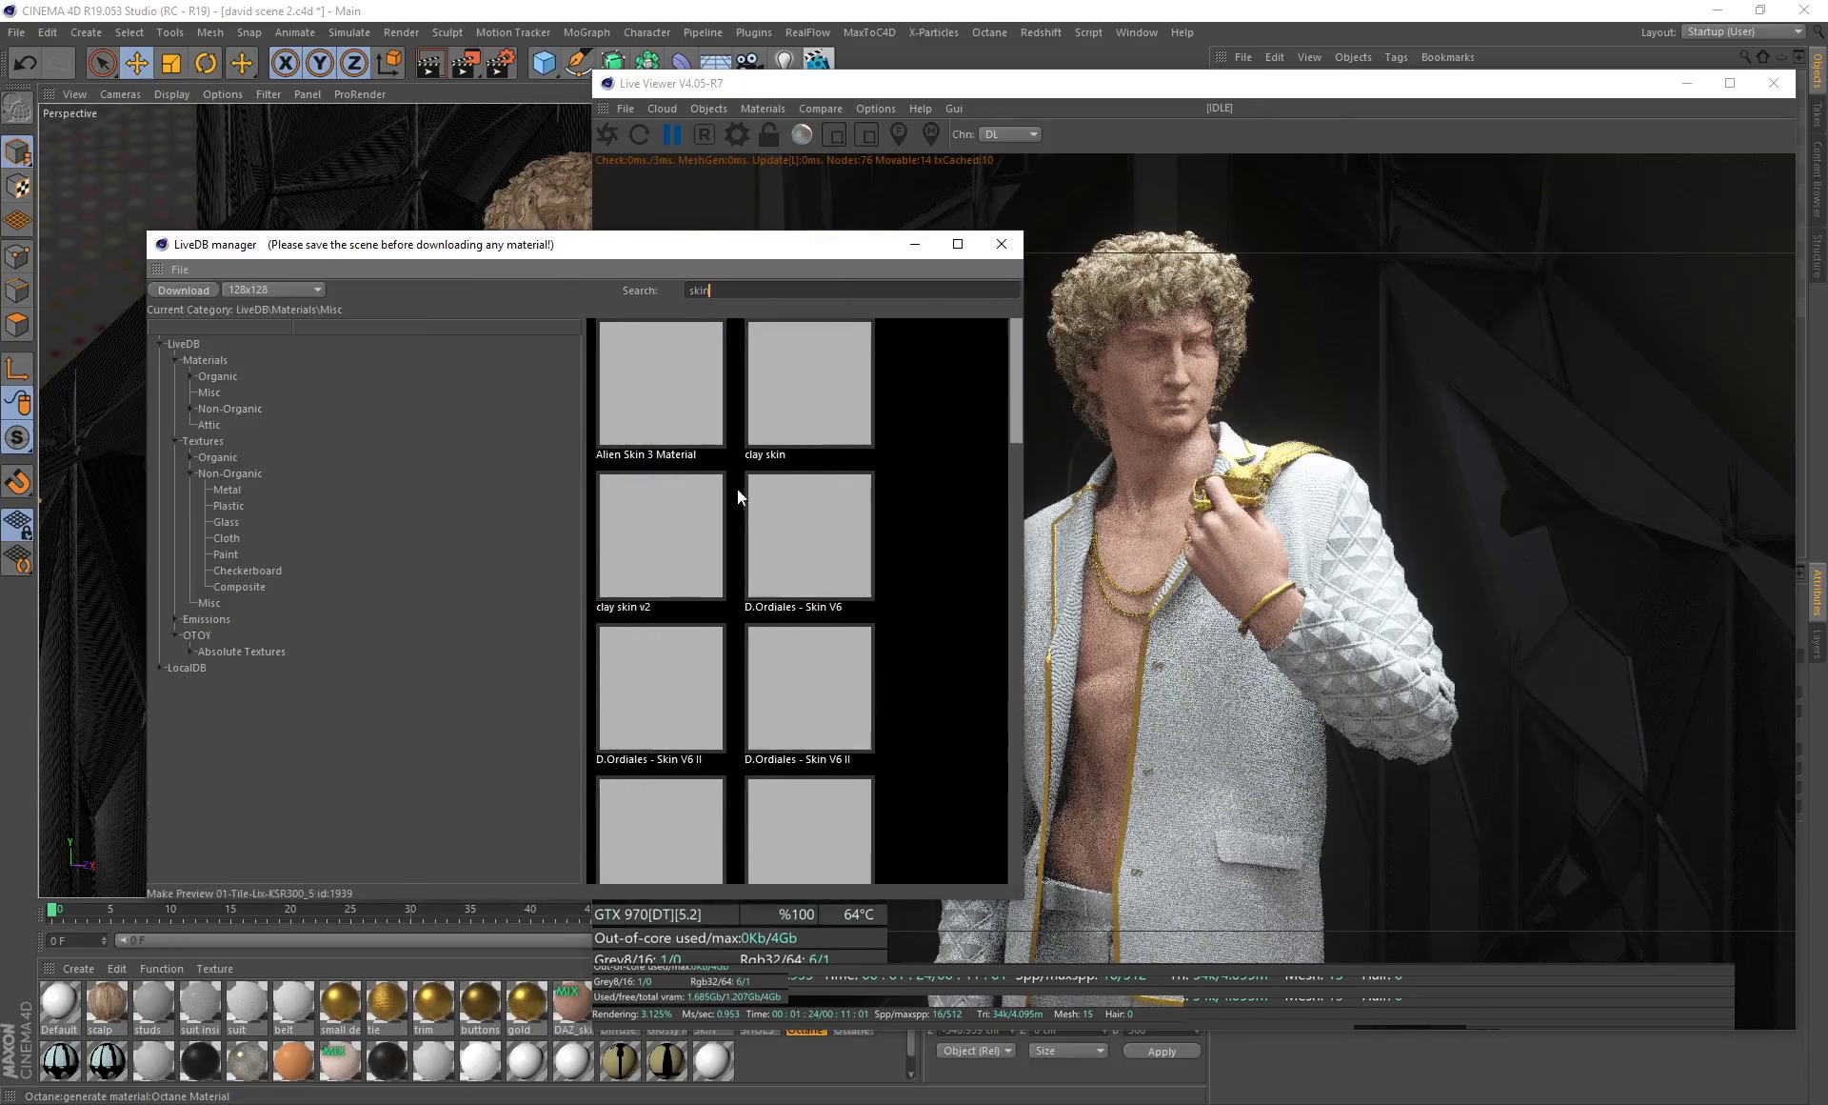
scroll(727, 530, down, 3)
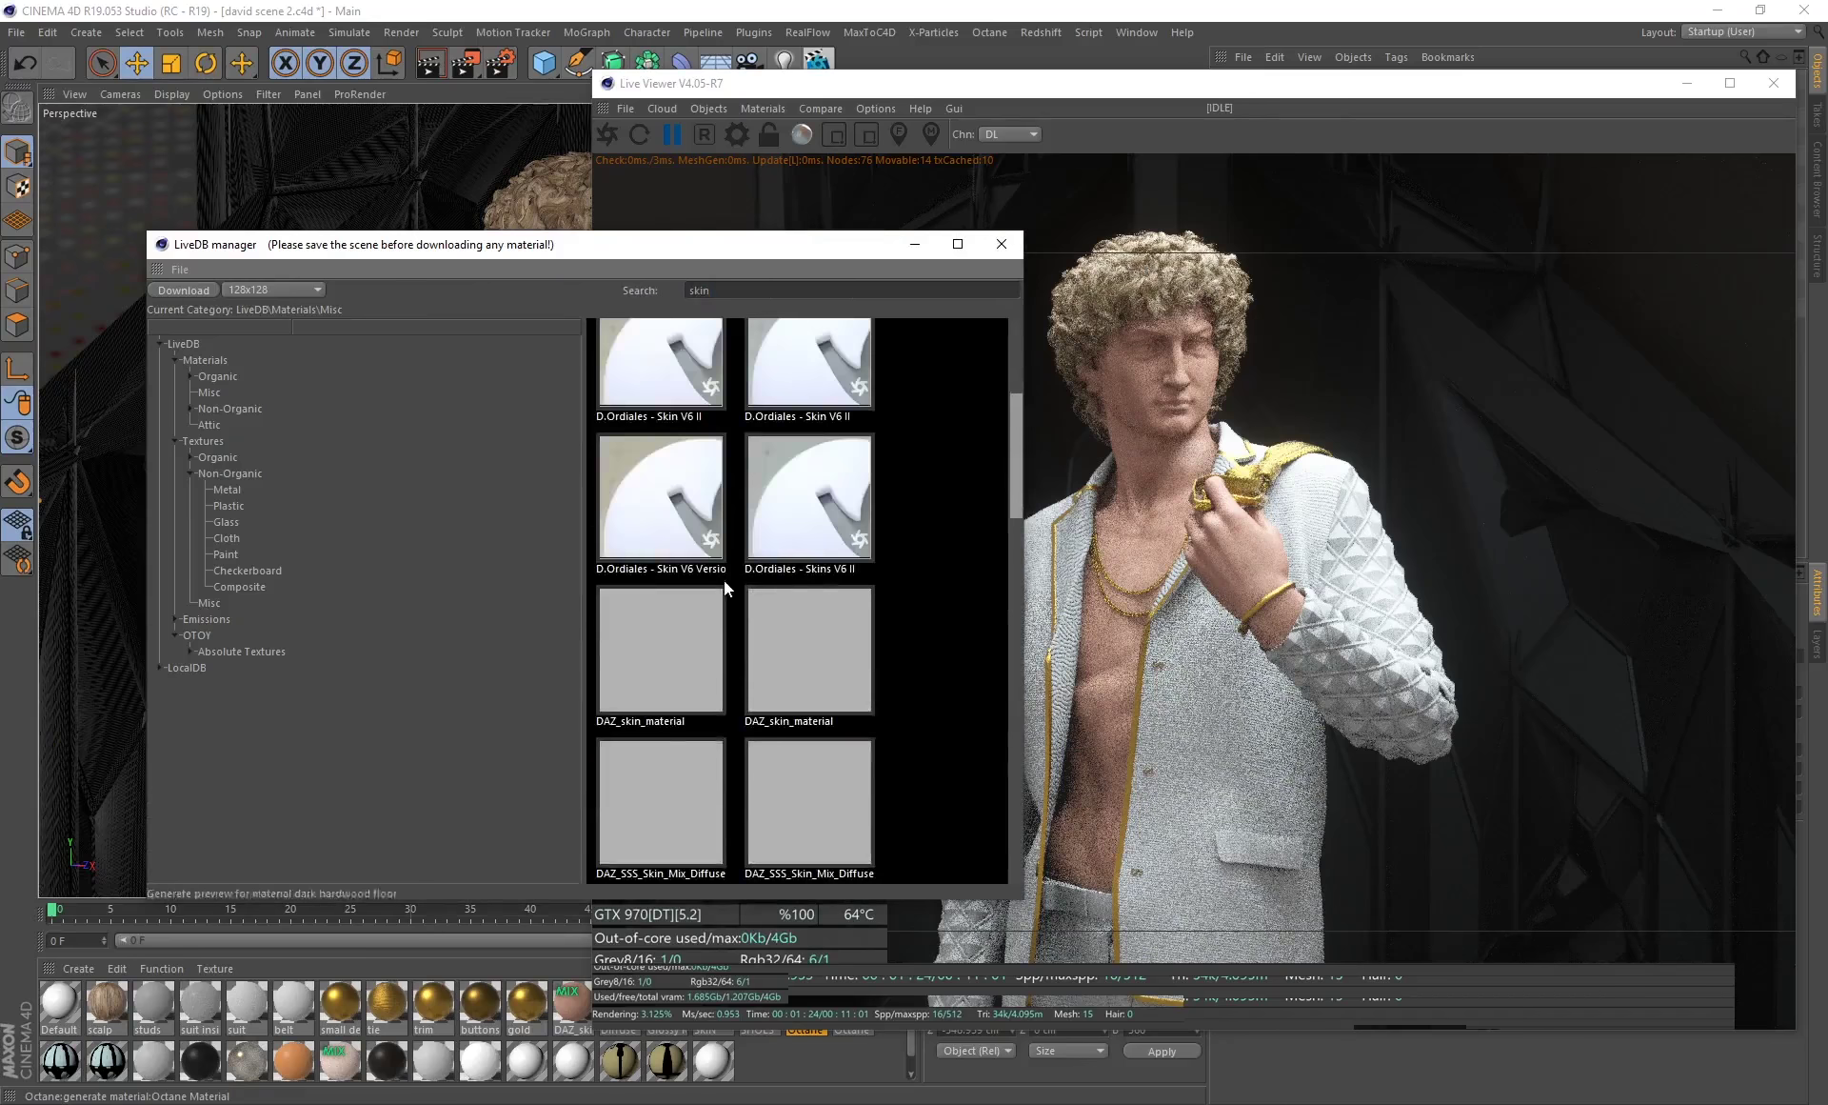
click(640, 657)
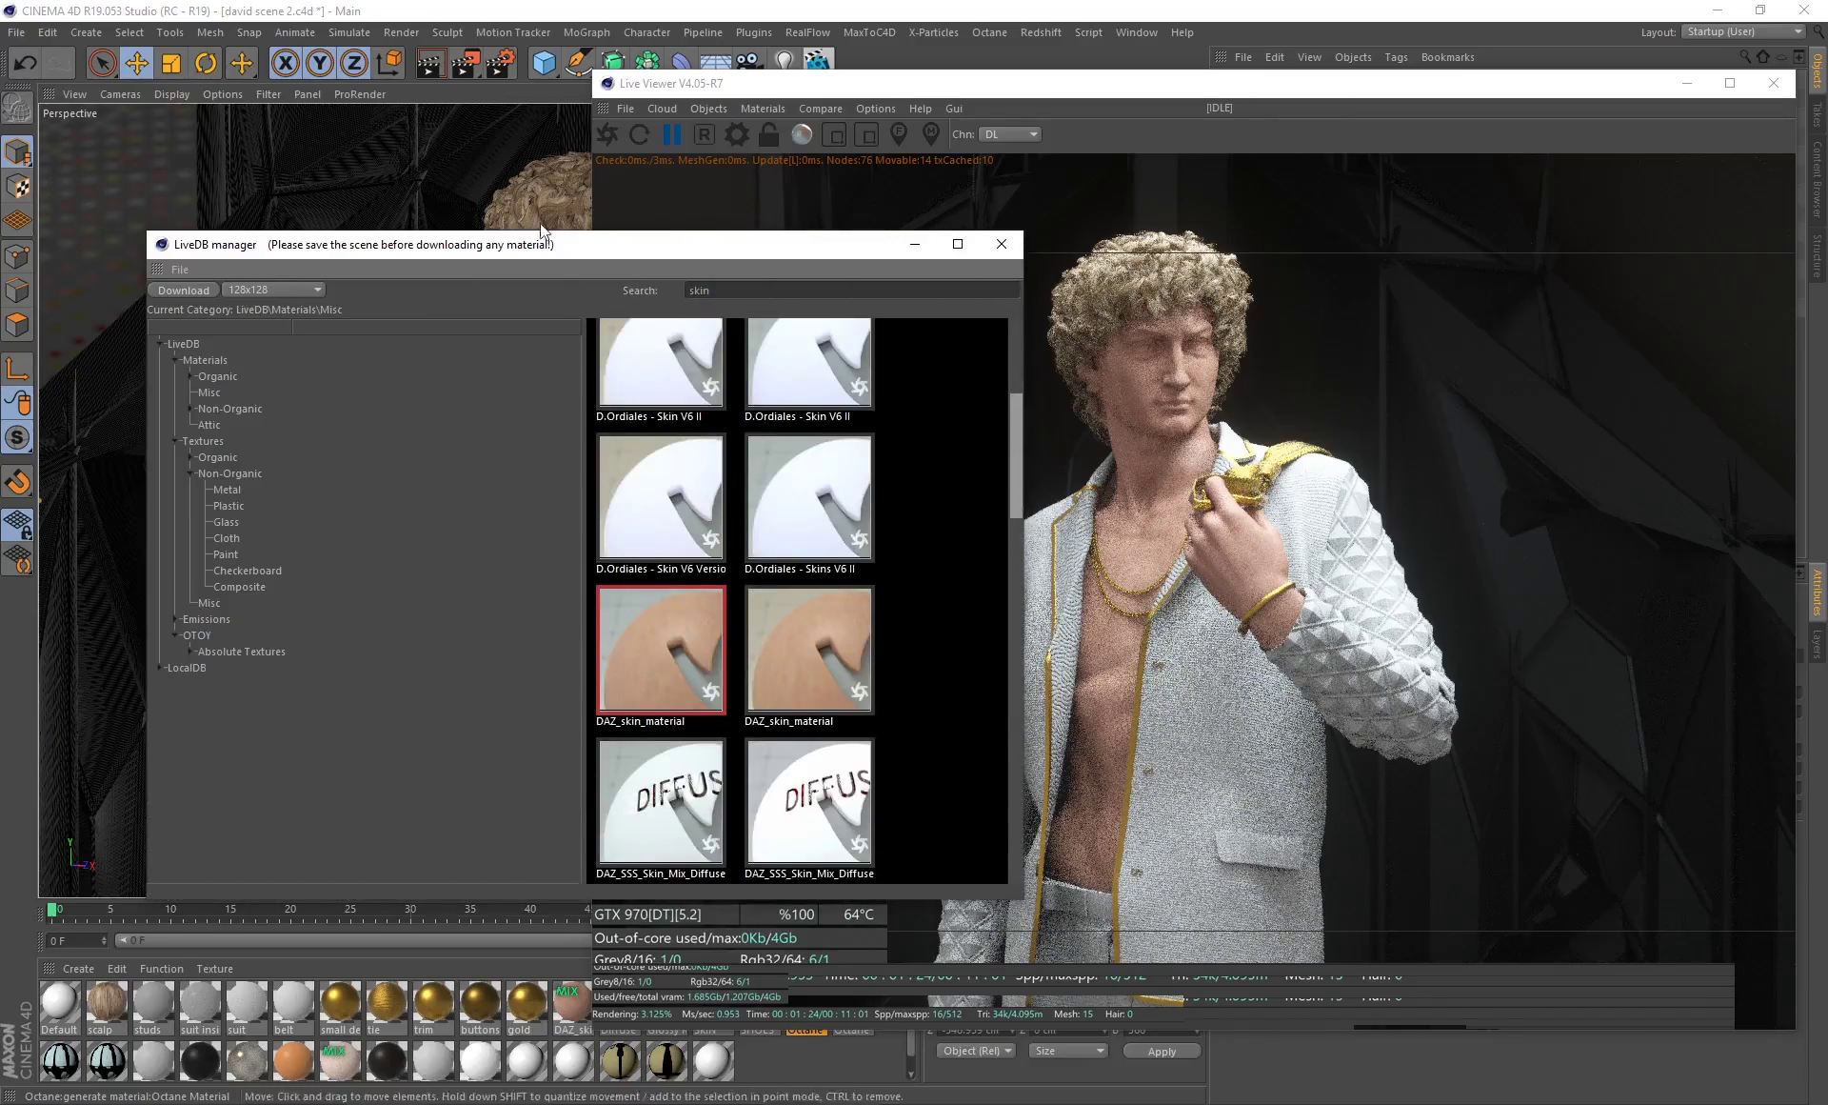
drag(546, 245, 424, 171)
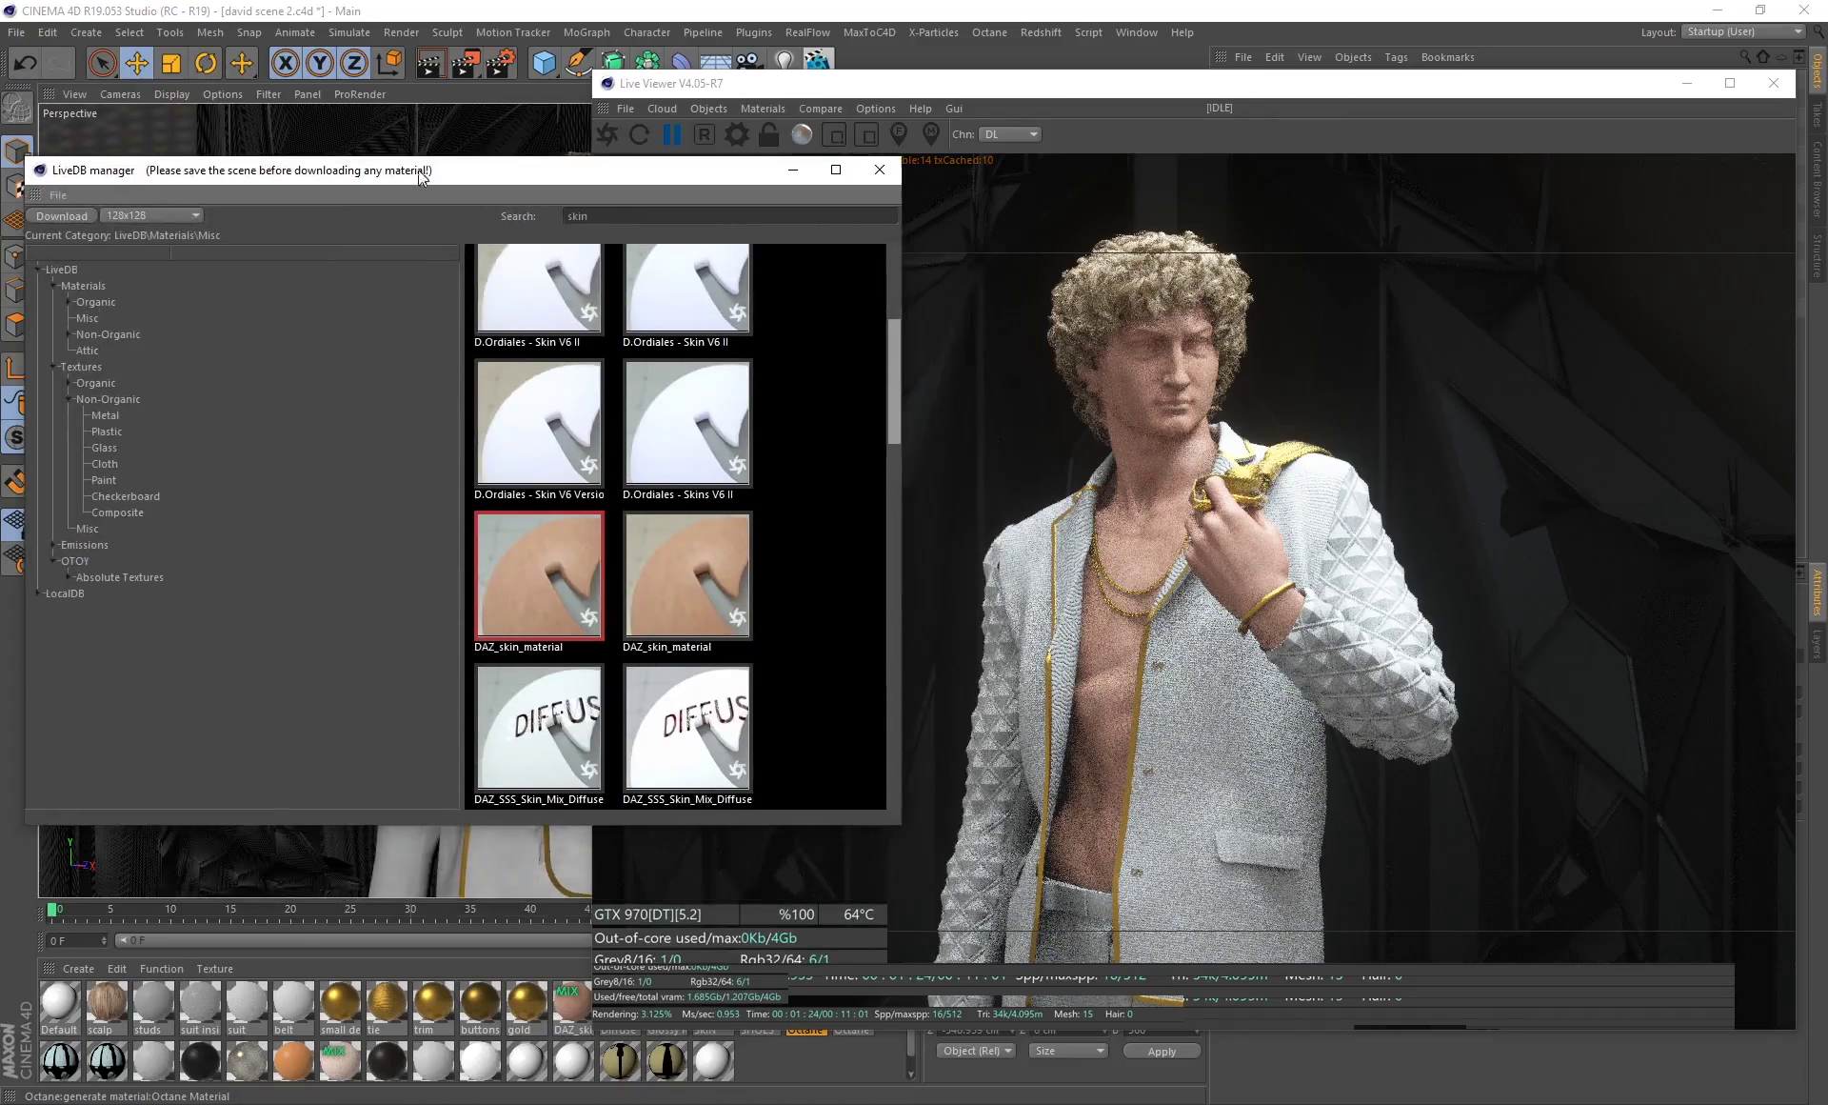
click(879, 169)
drag(861, 93, 993, 69)
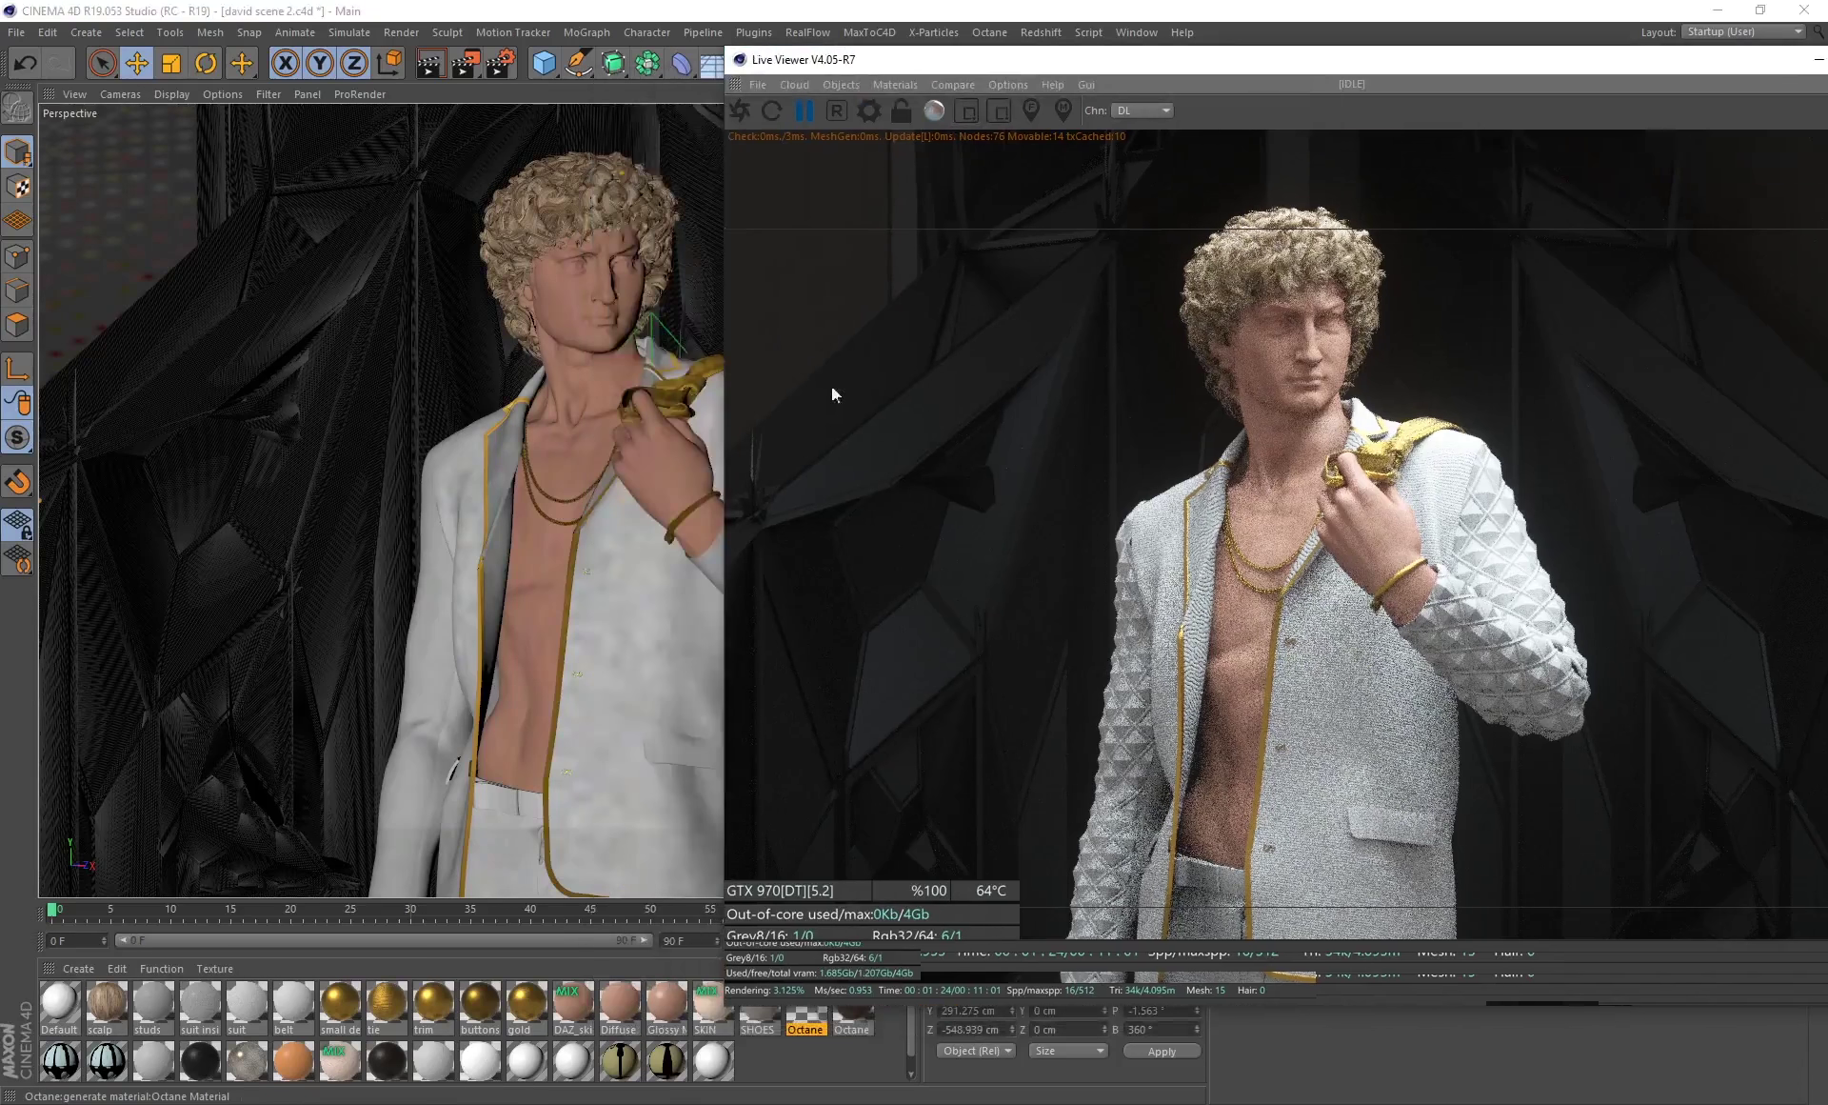
click(569, 1019)
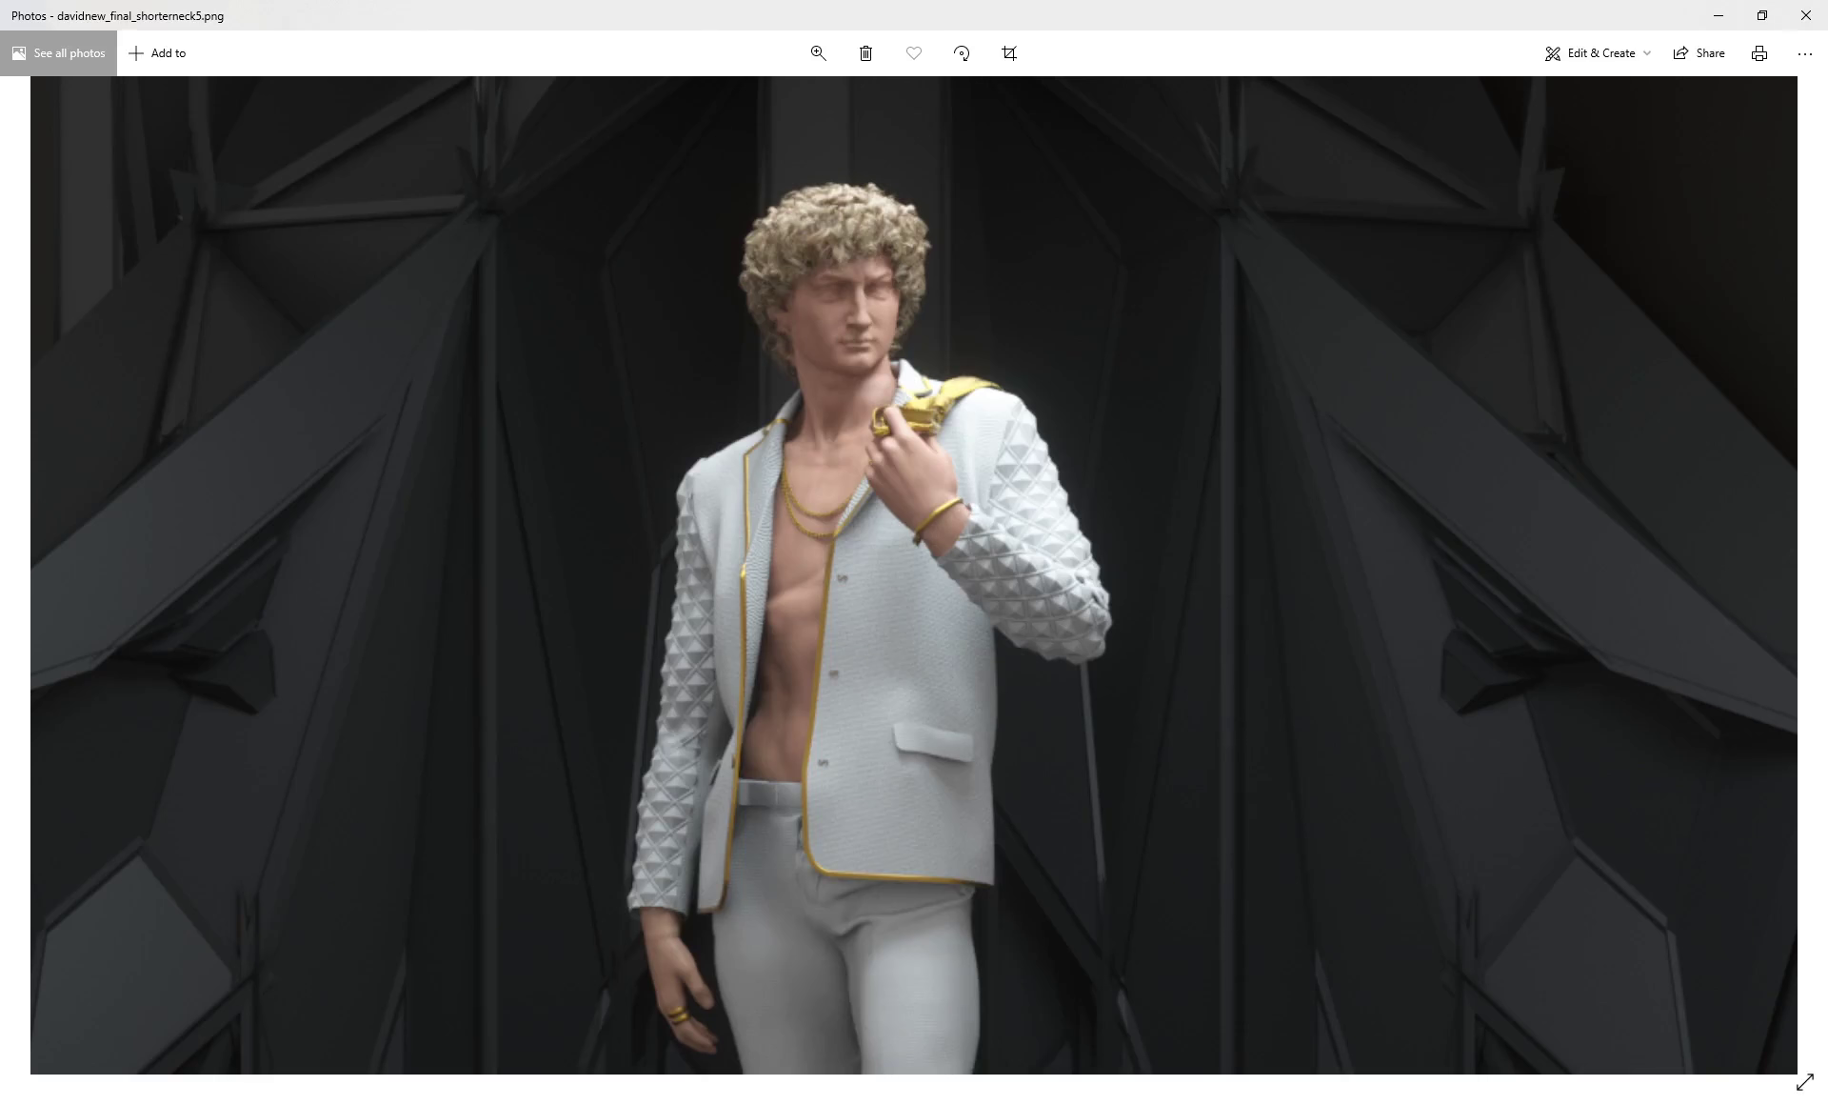
Return to Cinema 4D and view the rendered head of David close up in the Live Viewer.
key(alt+Tab)
scroll(1334, 326, up, 3)
drag(1332, 411, 1327, 591)
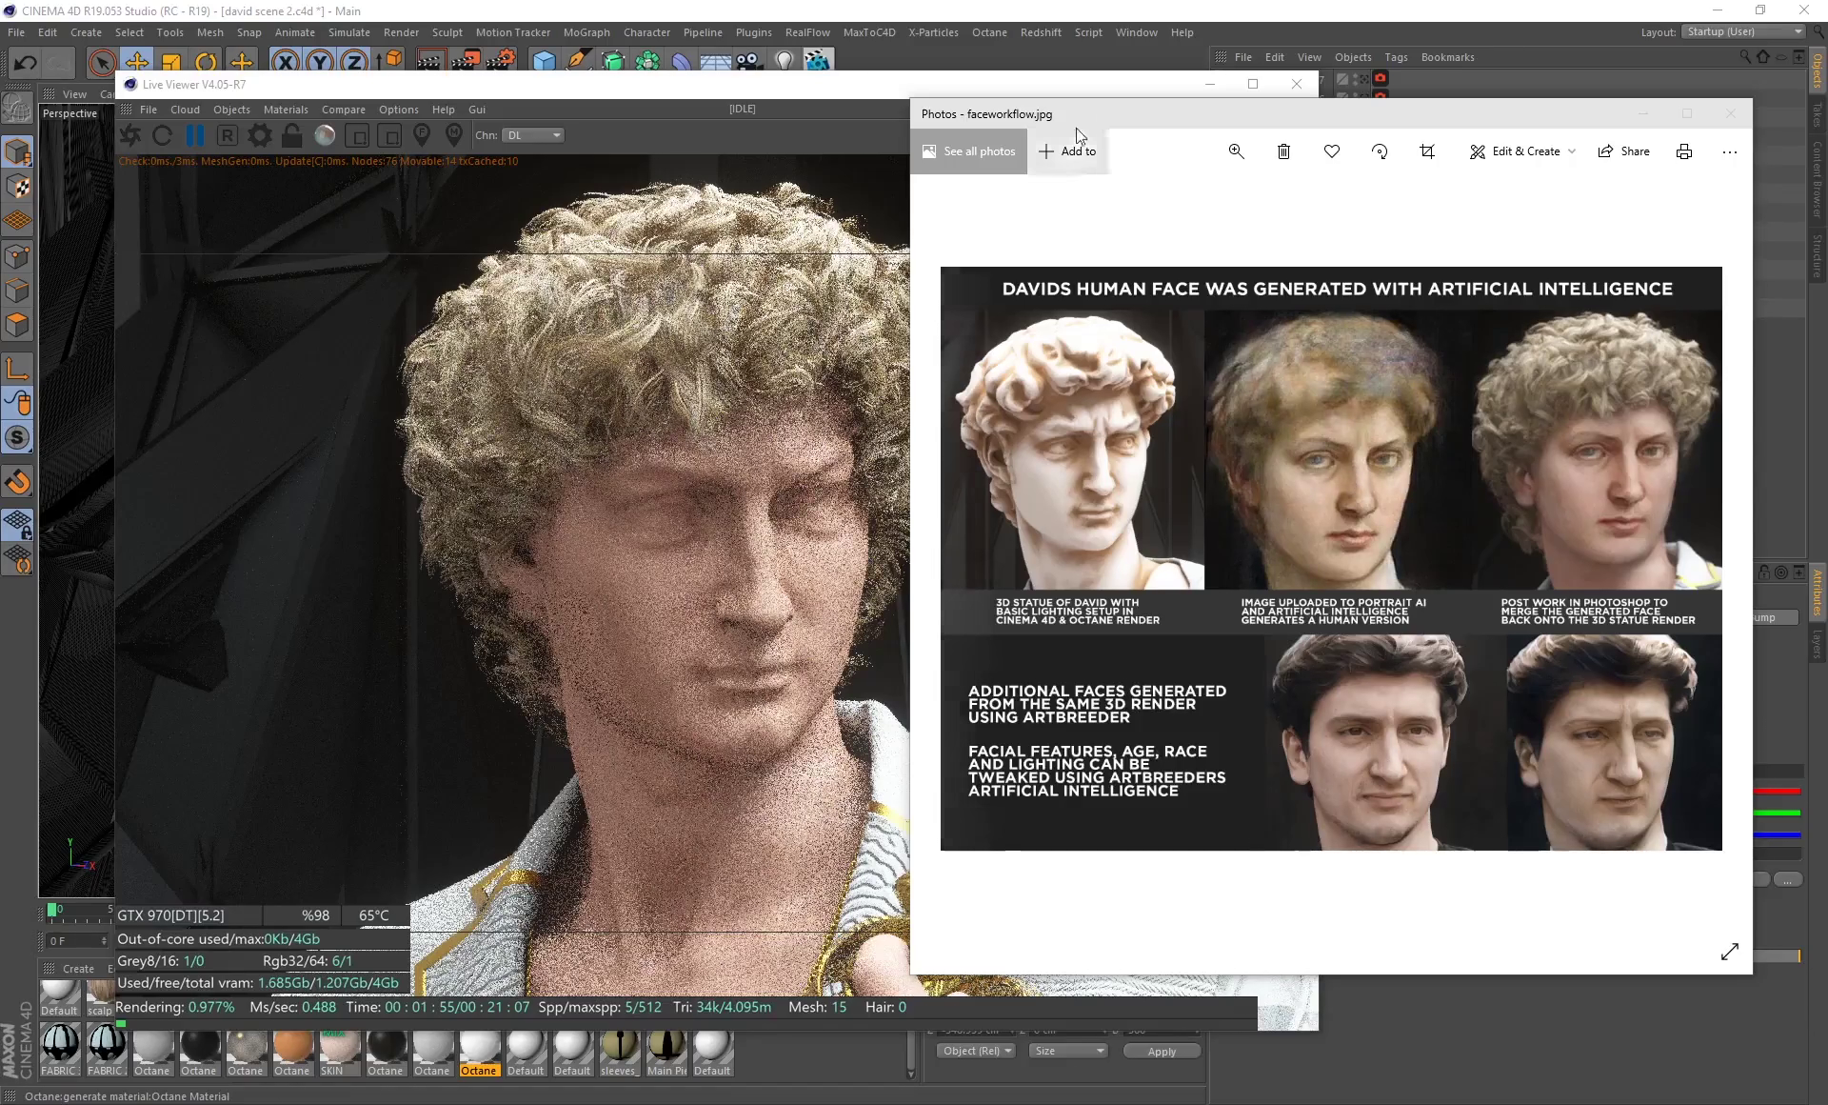
Place the faceworkflow.jpg image beside the Live Viewer to compare the AI-generated faces with the rendered head.
drag(1102, 121, 1251, 293)
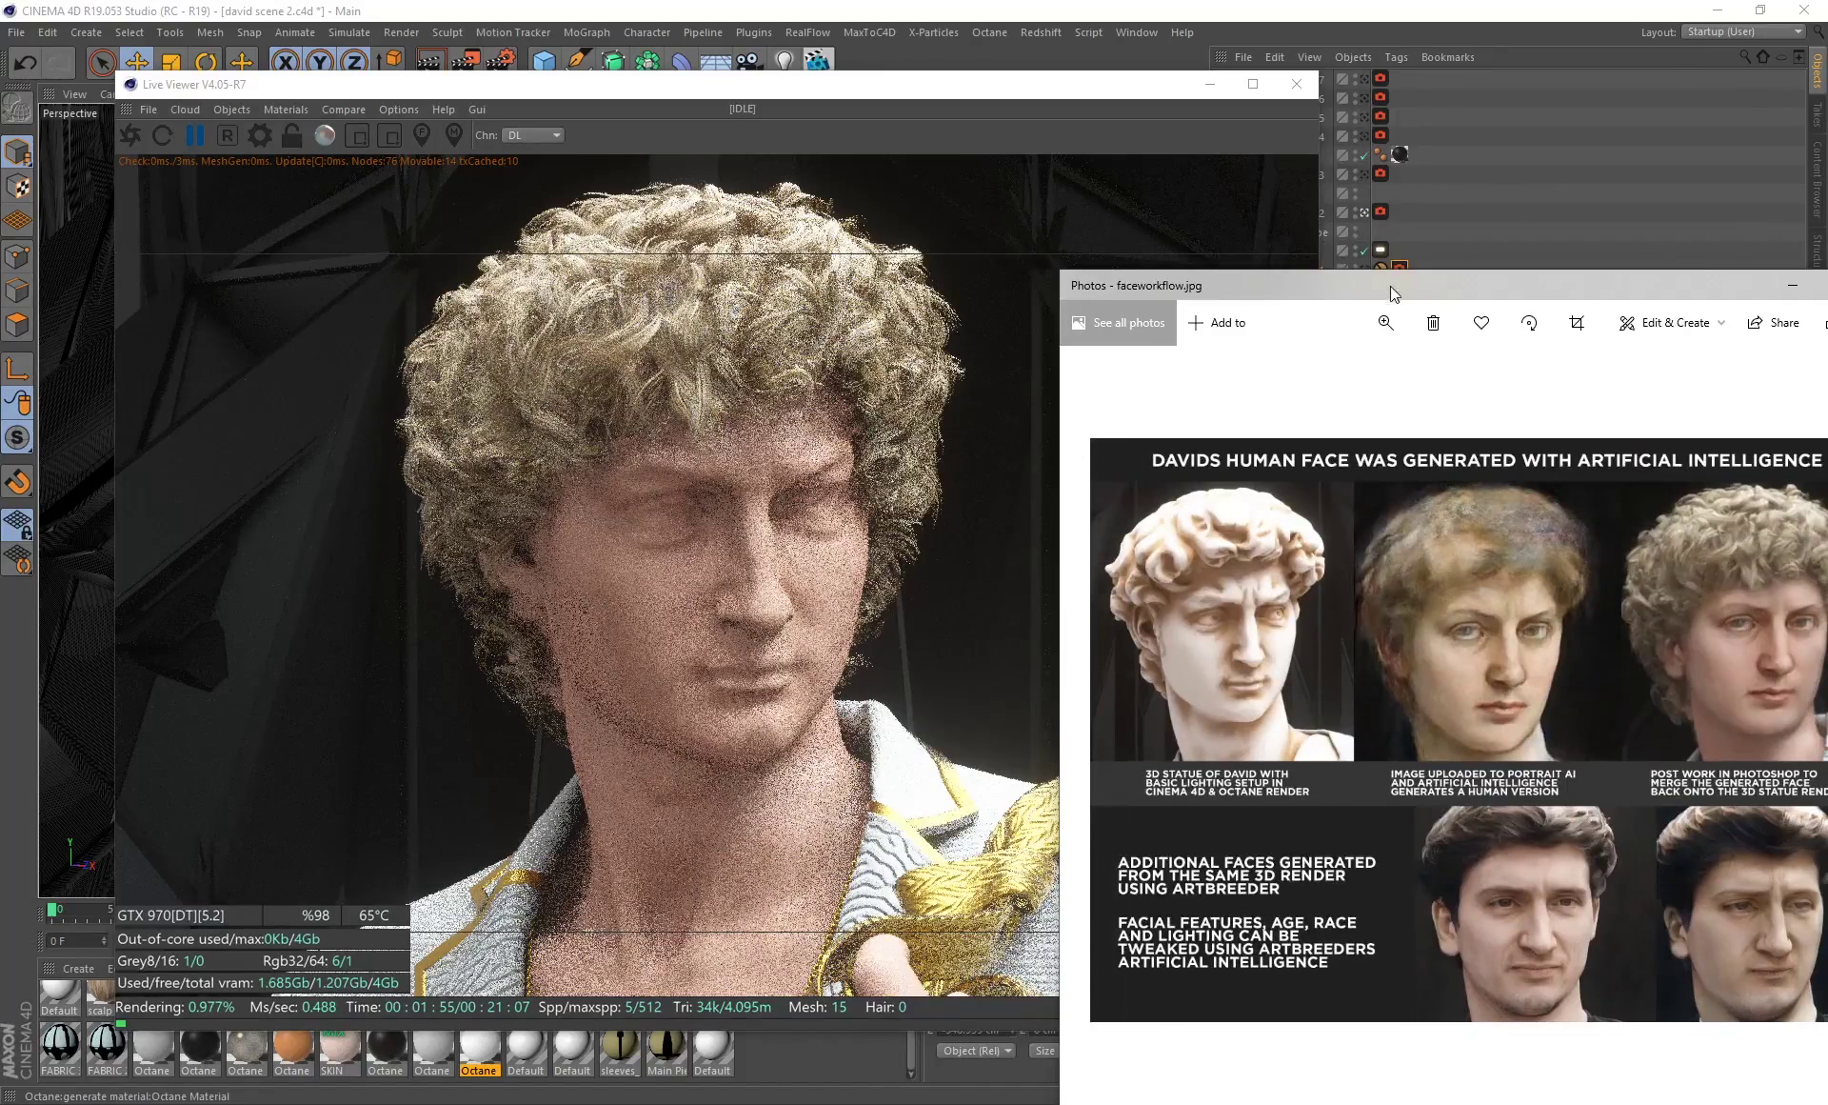
drag(1391, 285, 1225, 196)
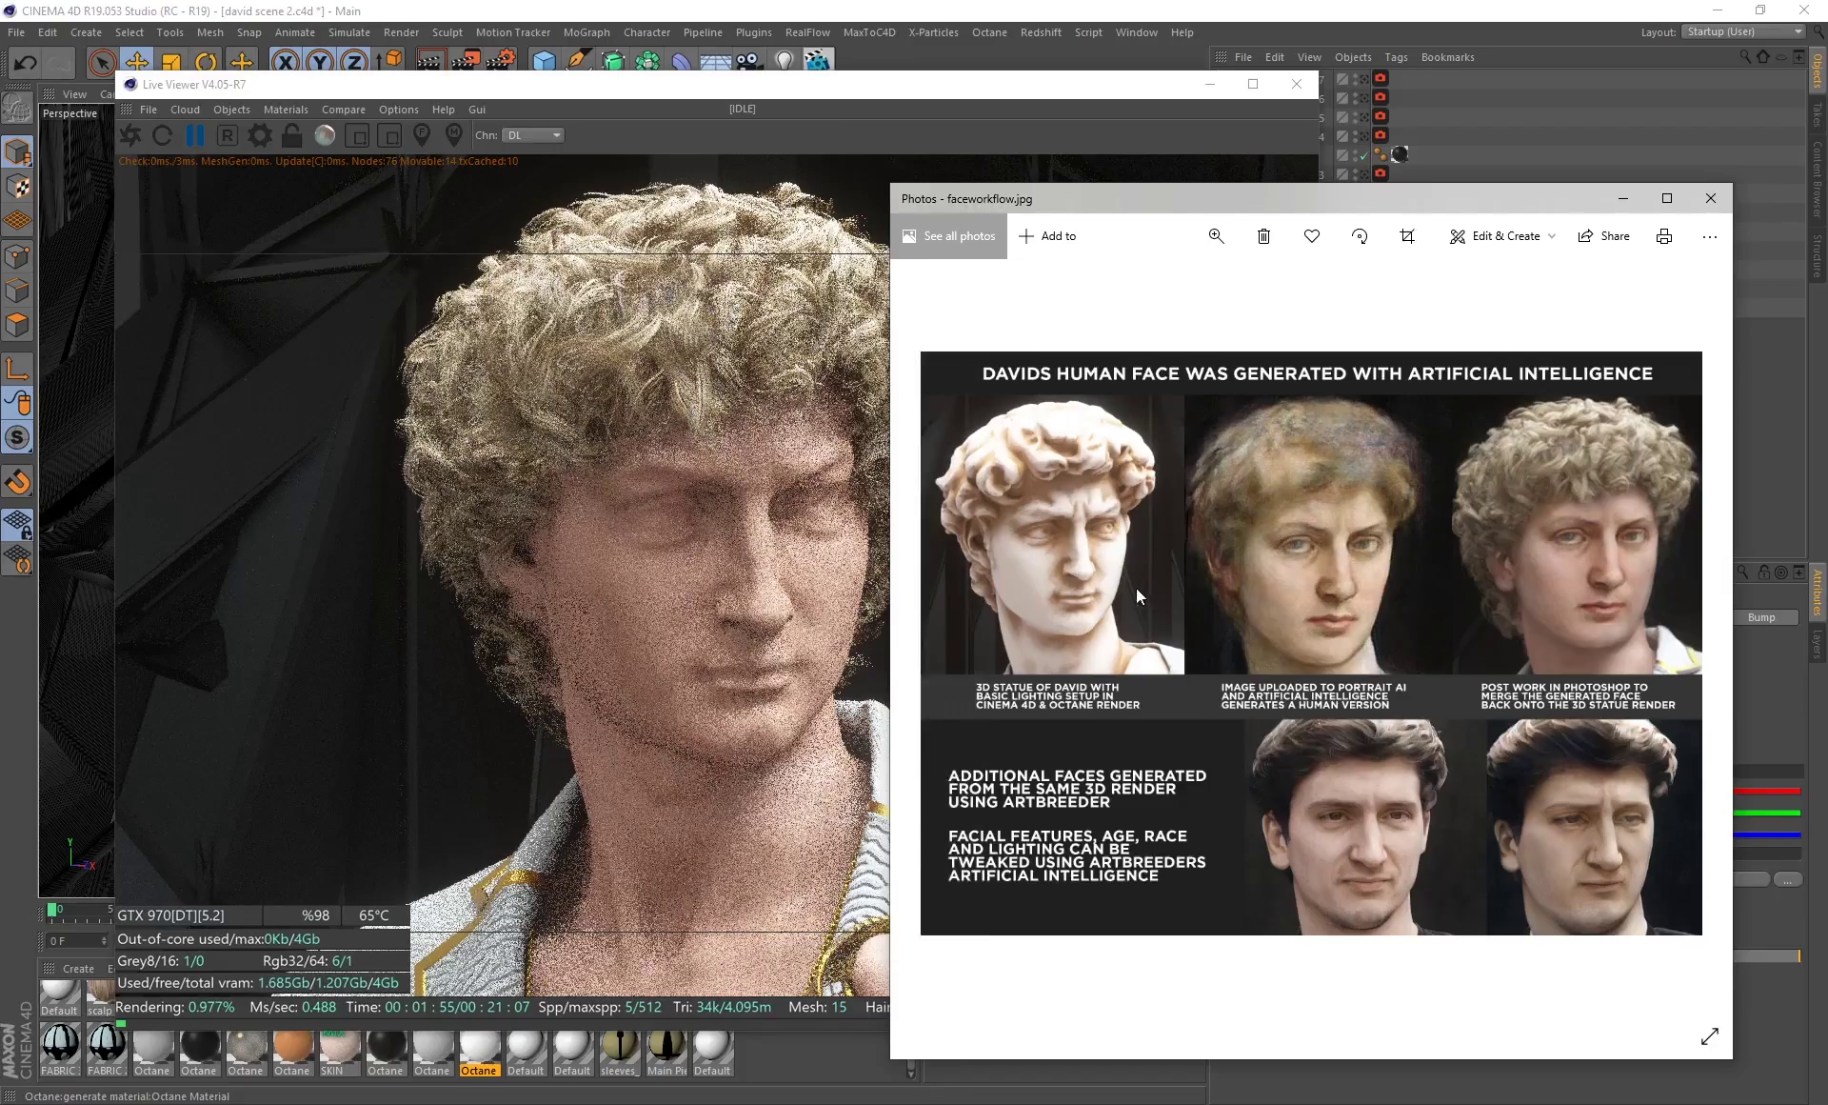
drag(1114, 204, 1200, 210)
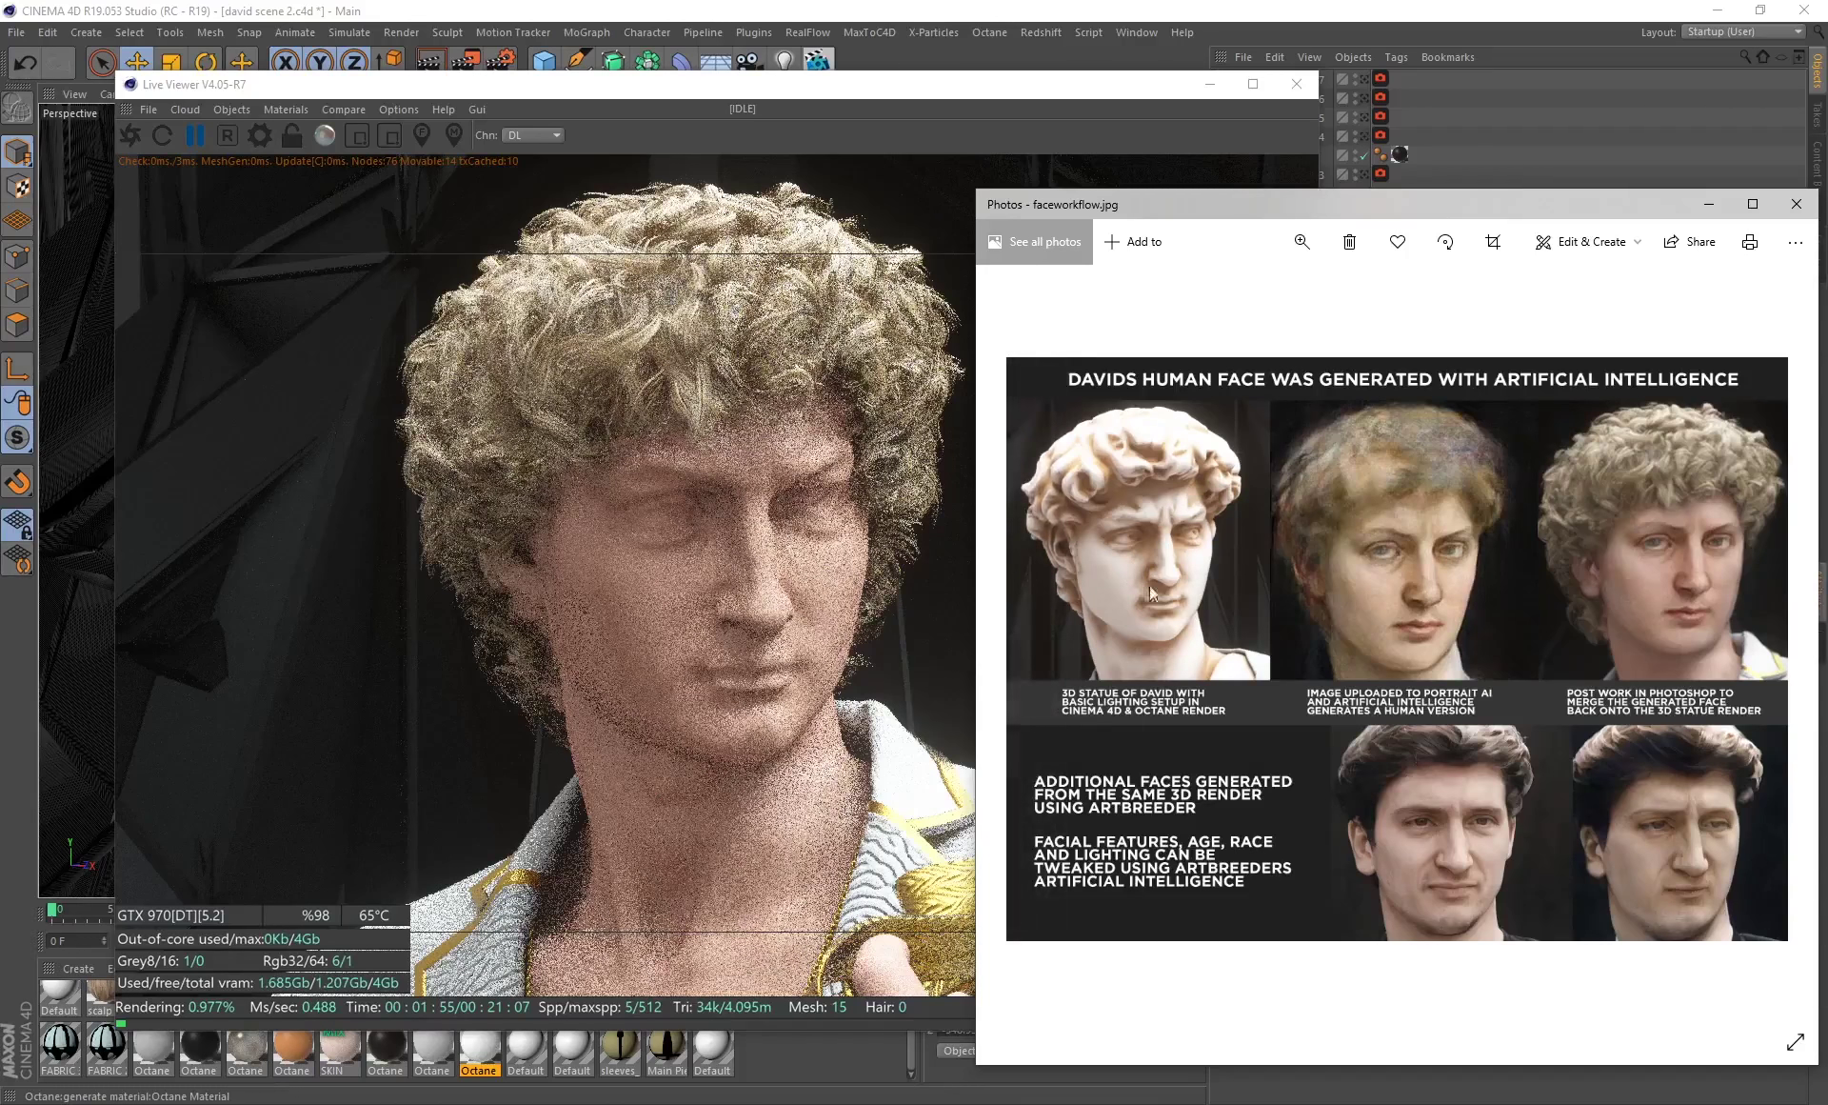
drag(1183, 206, 1160, 108)
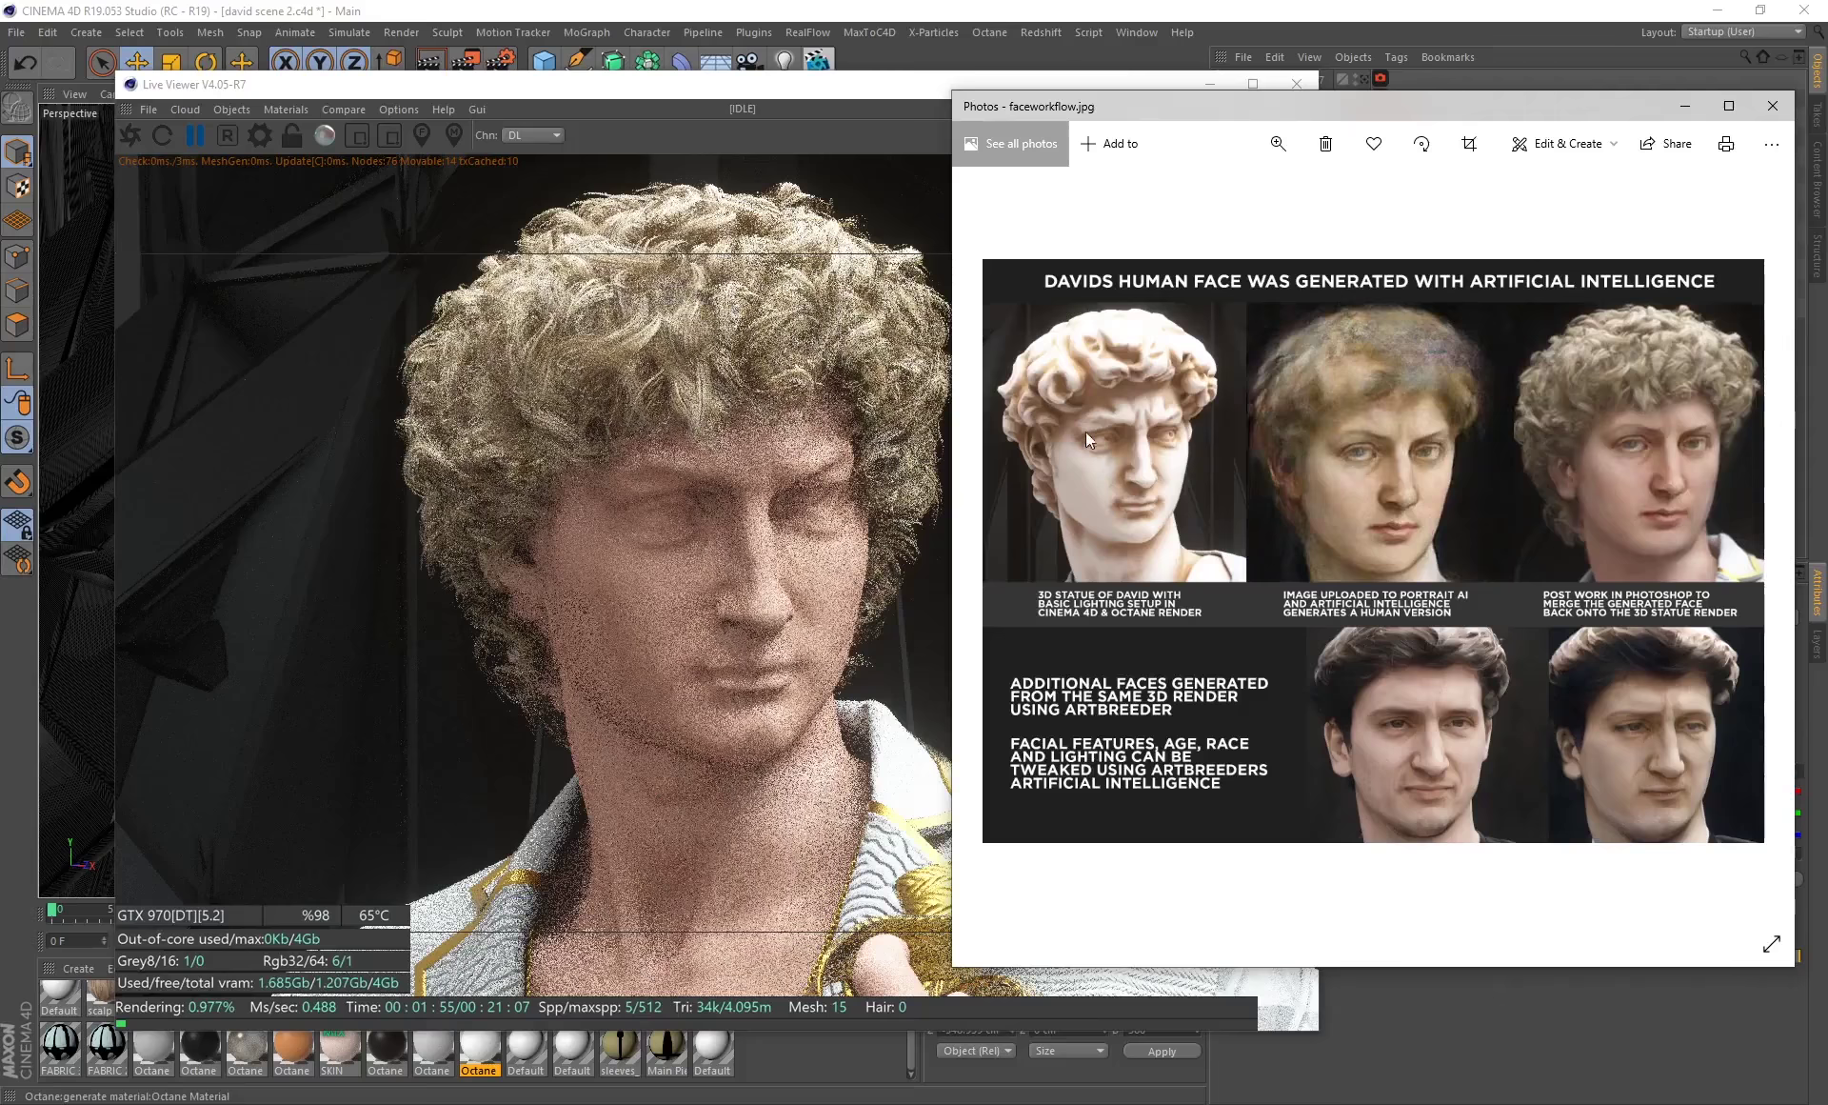
Open the white Octane Material and inspect the strength, details and radius of its diffuse Dirt shader.
double_click(488, 1046)
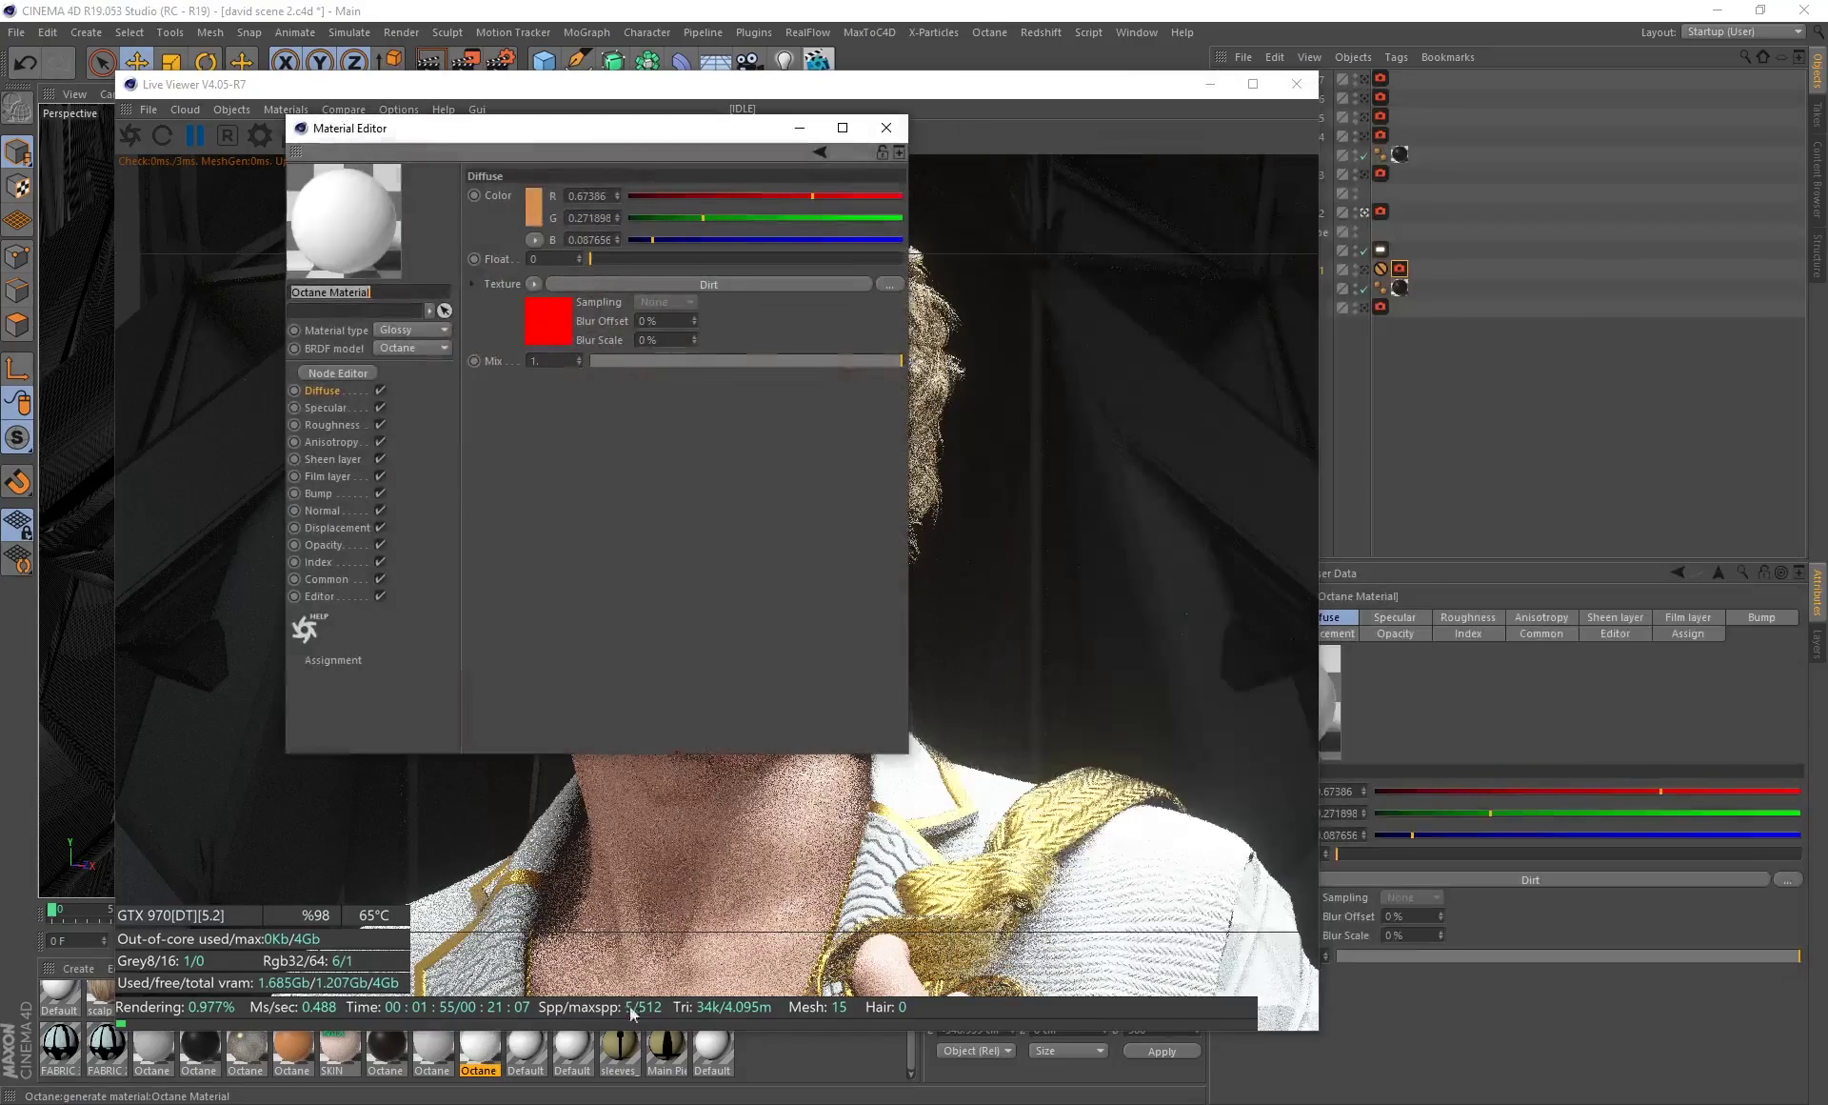
click(557, 320)
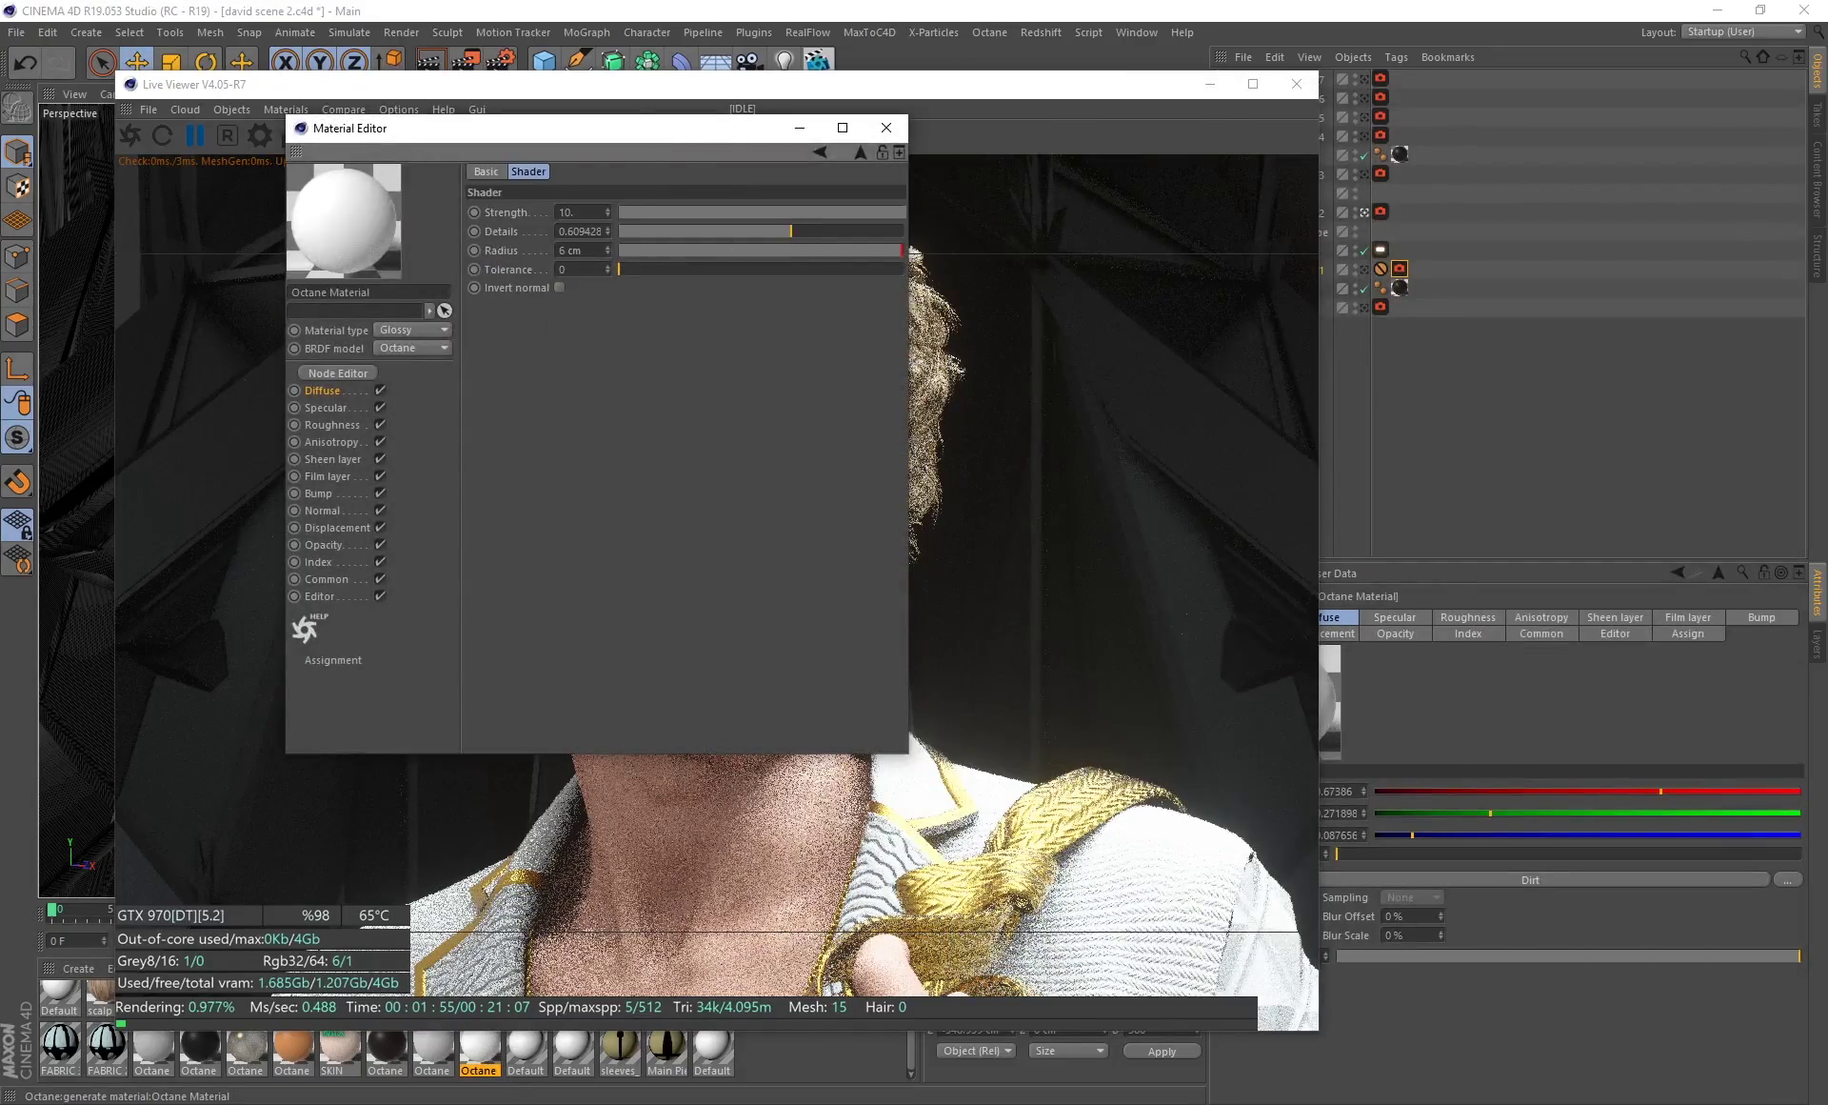
Switch to the browser with the portraitai.app page and arrange face.png beside face2.png for comparison.
key(alt+Tab)
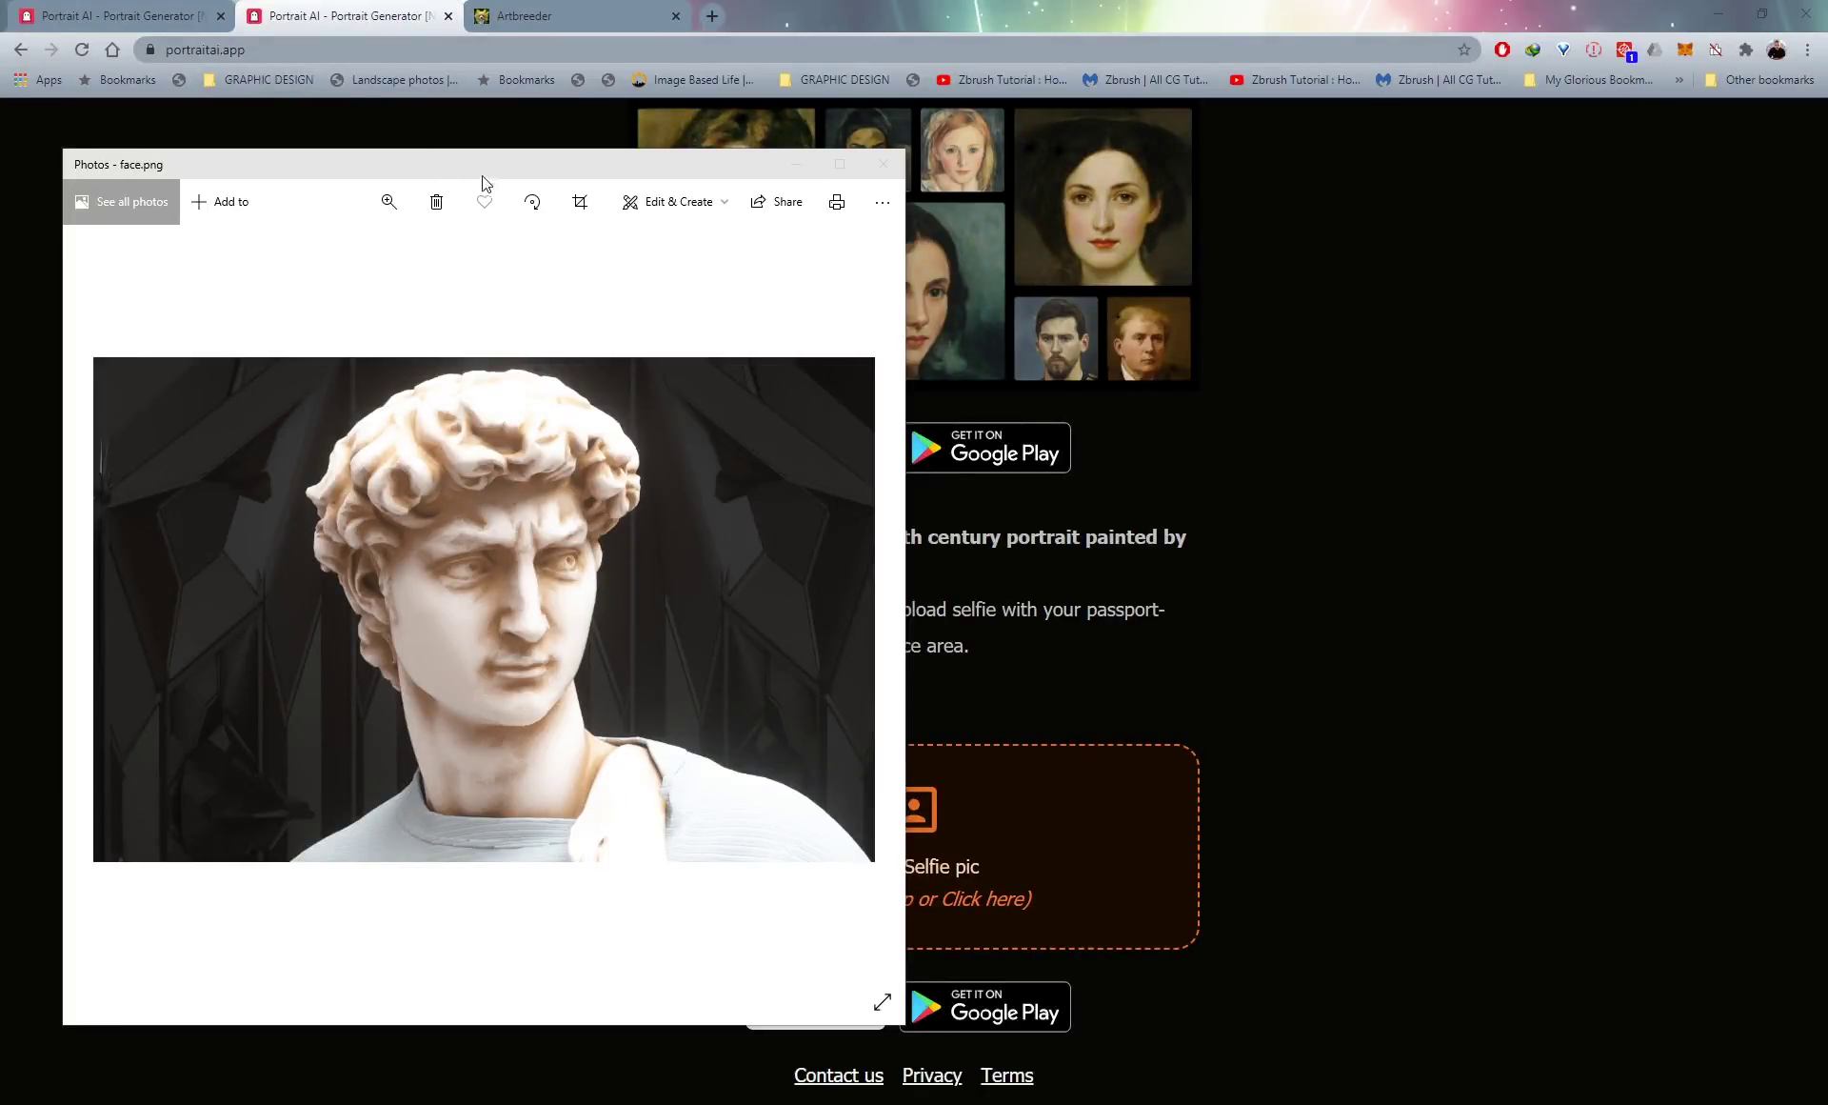
mouse_move(482, 174)
mouse_down()
mouse_move(201, 164)
mouse_move(486, 141)
mouse_up()
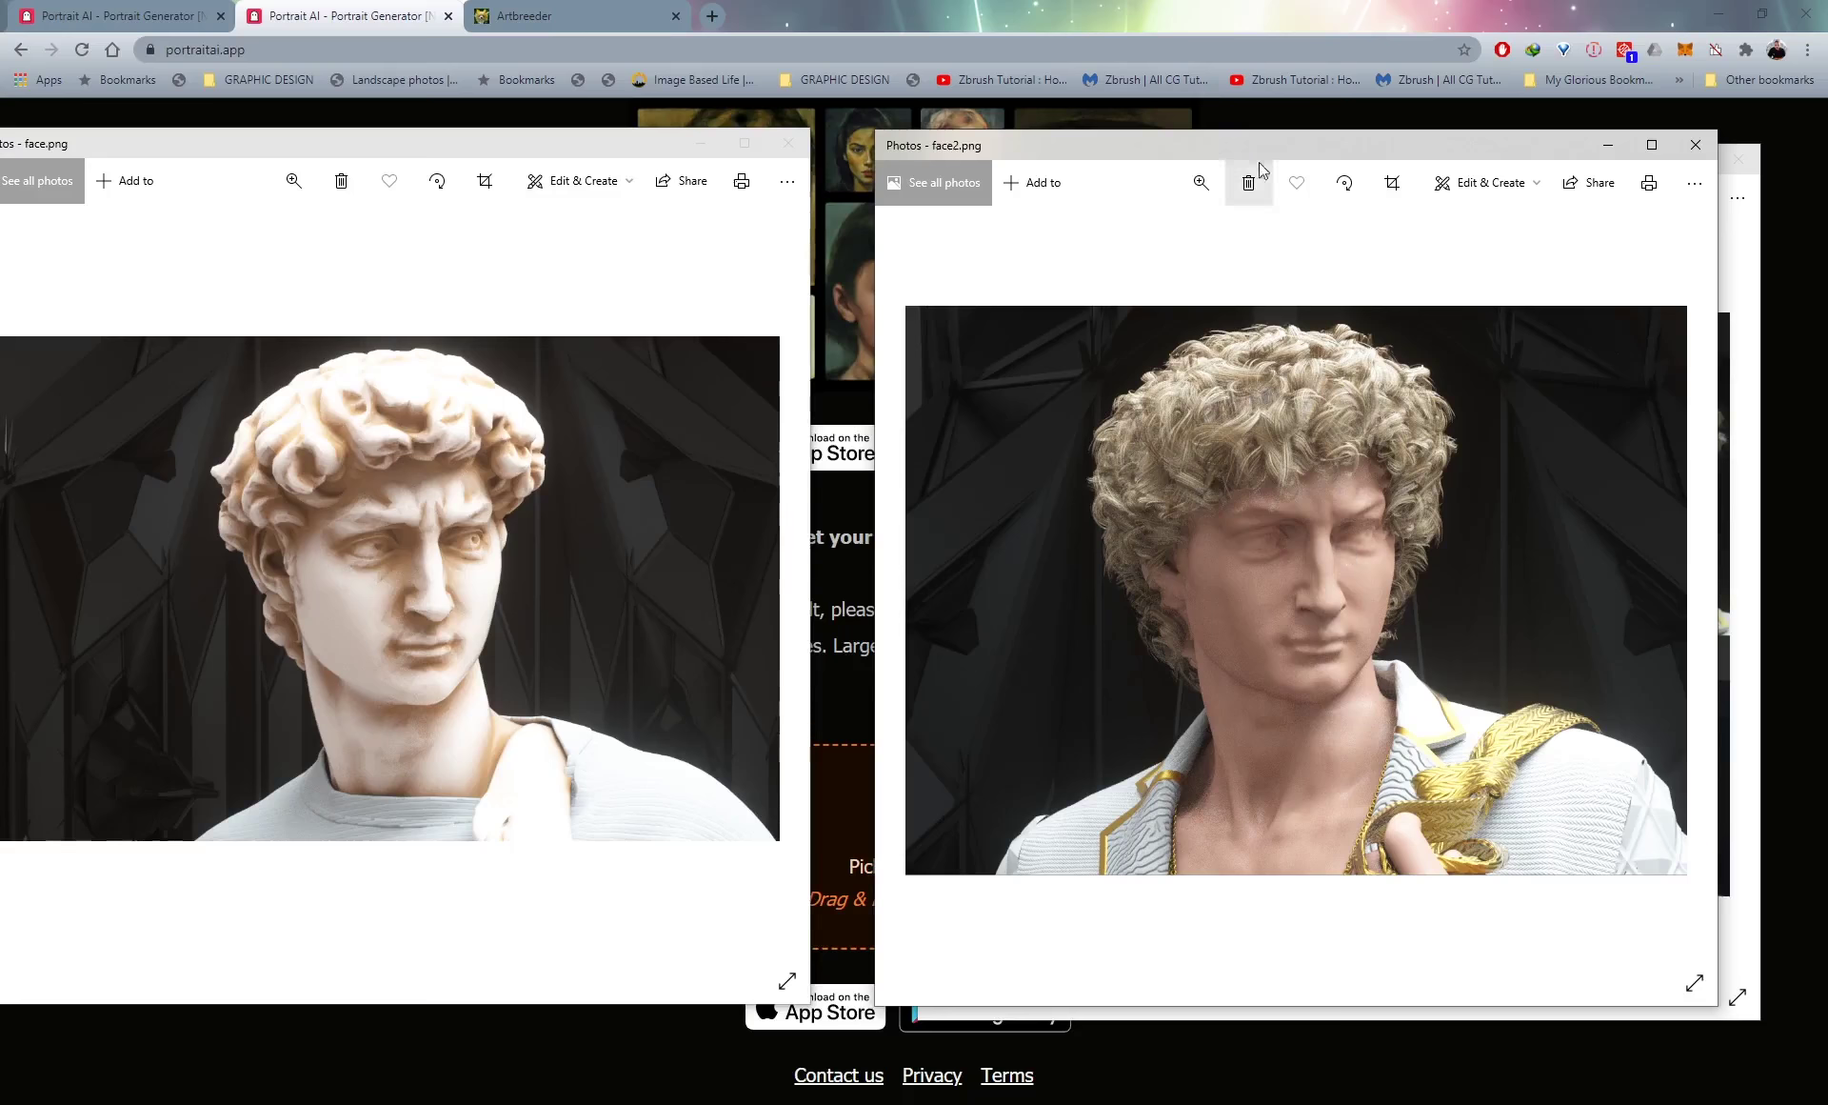
Move the photo windows off the portraitai.app page, upload face.png as the selfie picture and follow the portraits being generated.
drag(1259, 154, 0, 166)
drag(1234, 176, 1197, 174)
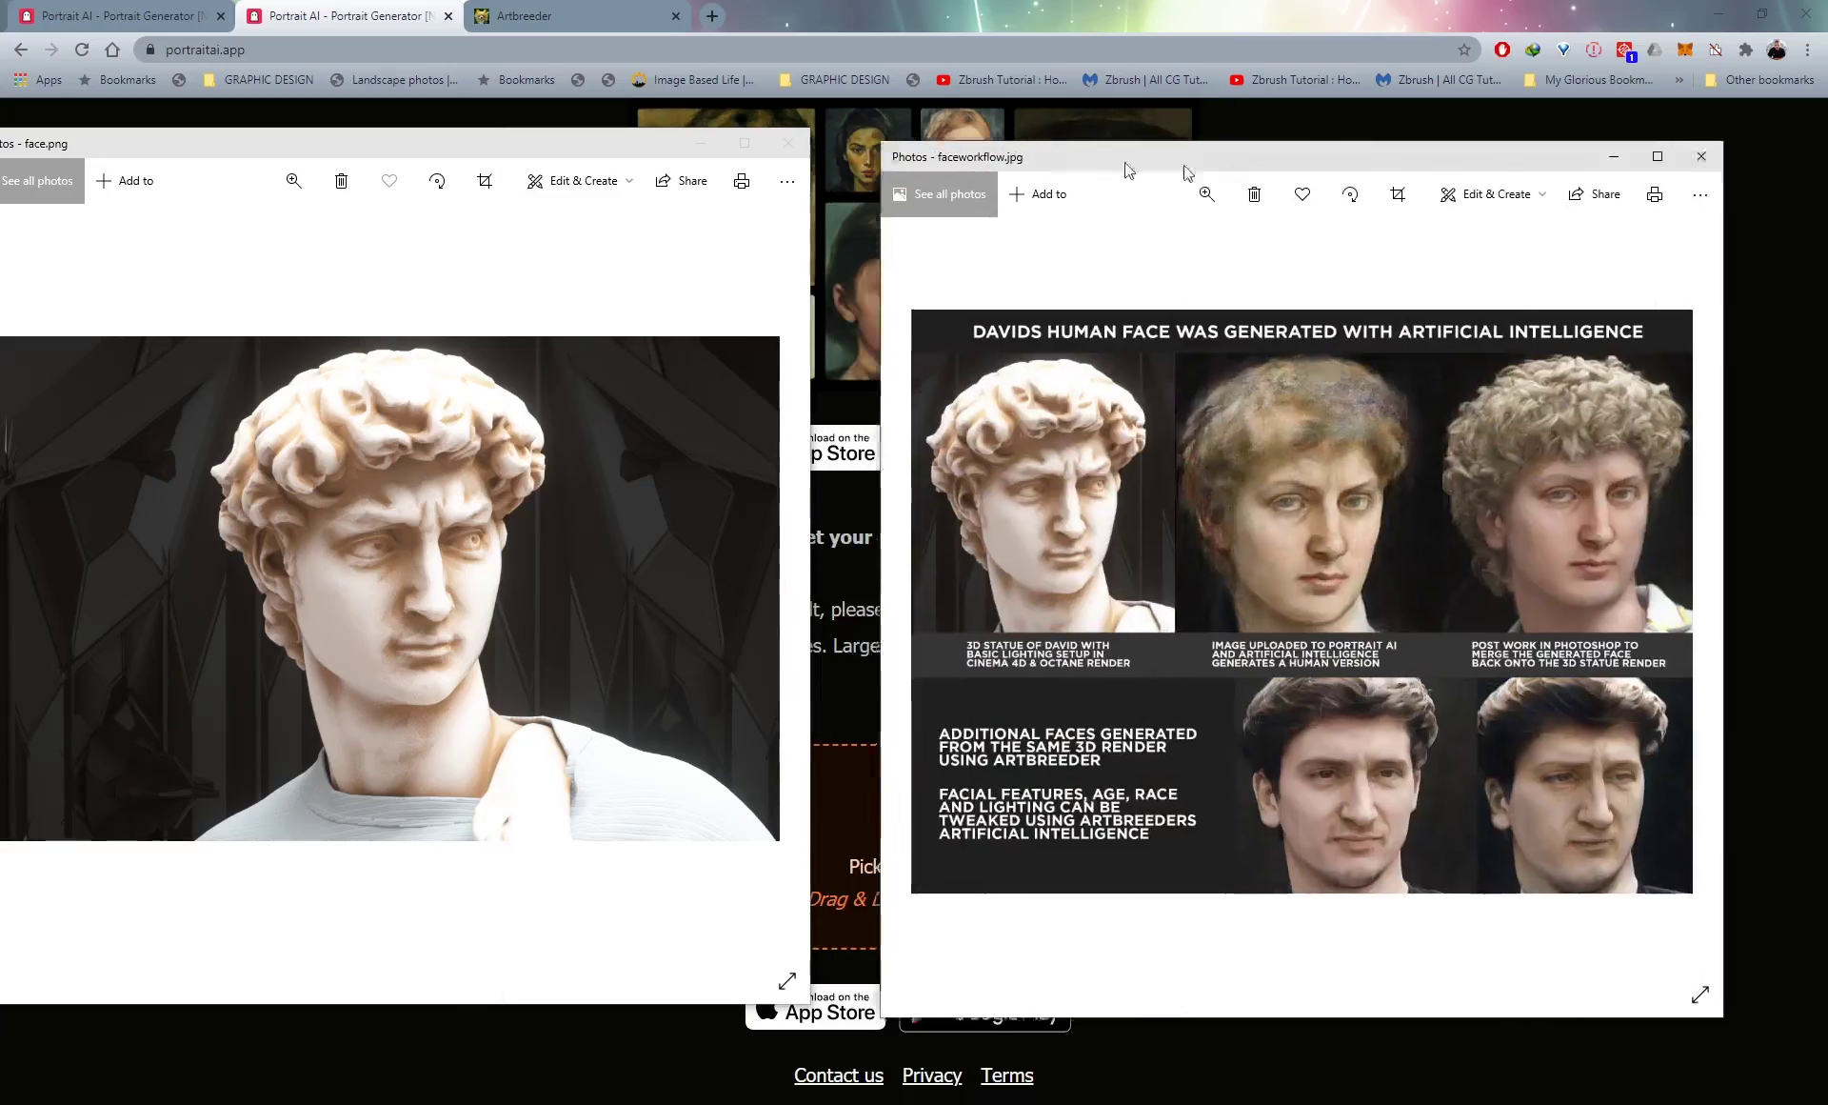
key(alt+F4)
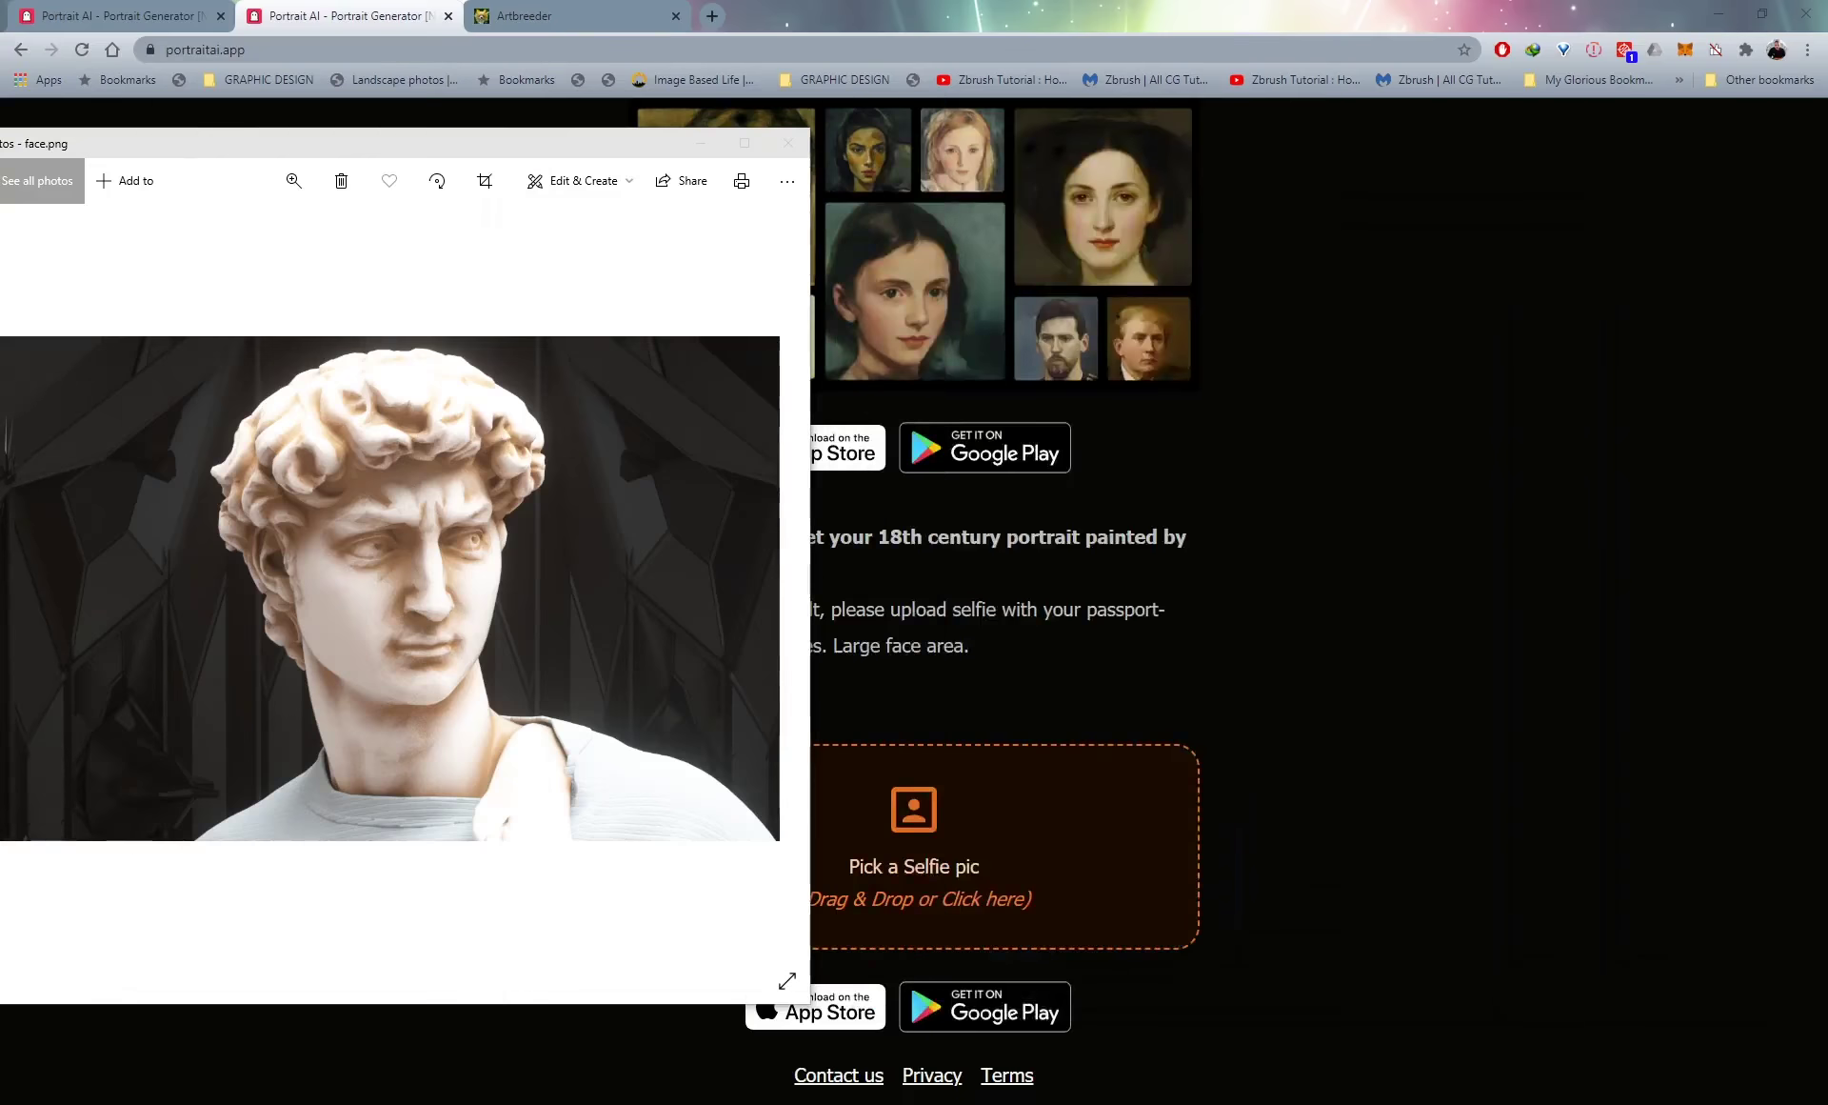
click(916, 827)
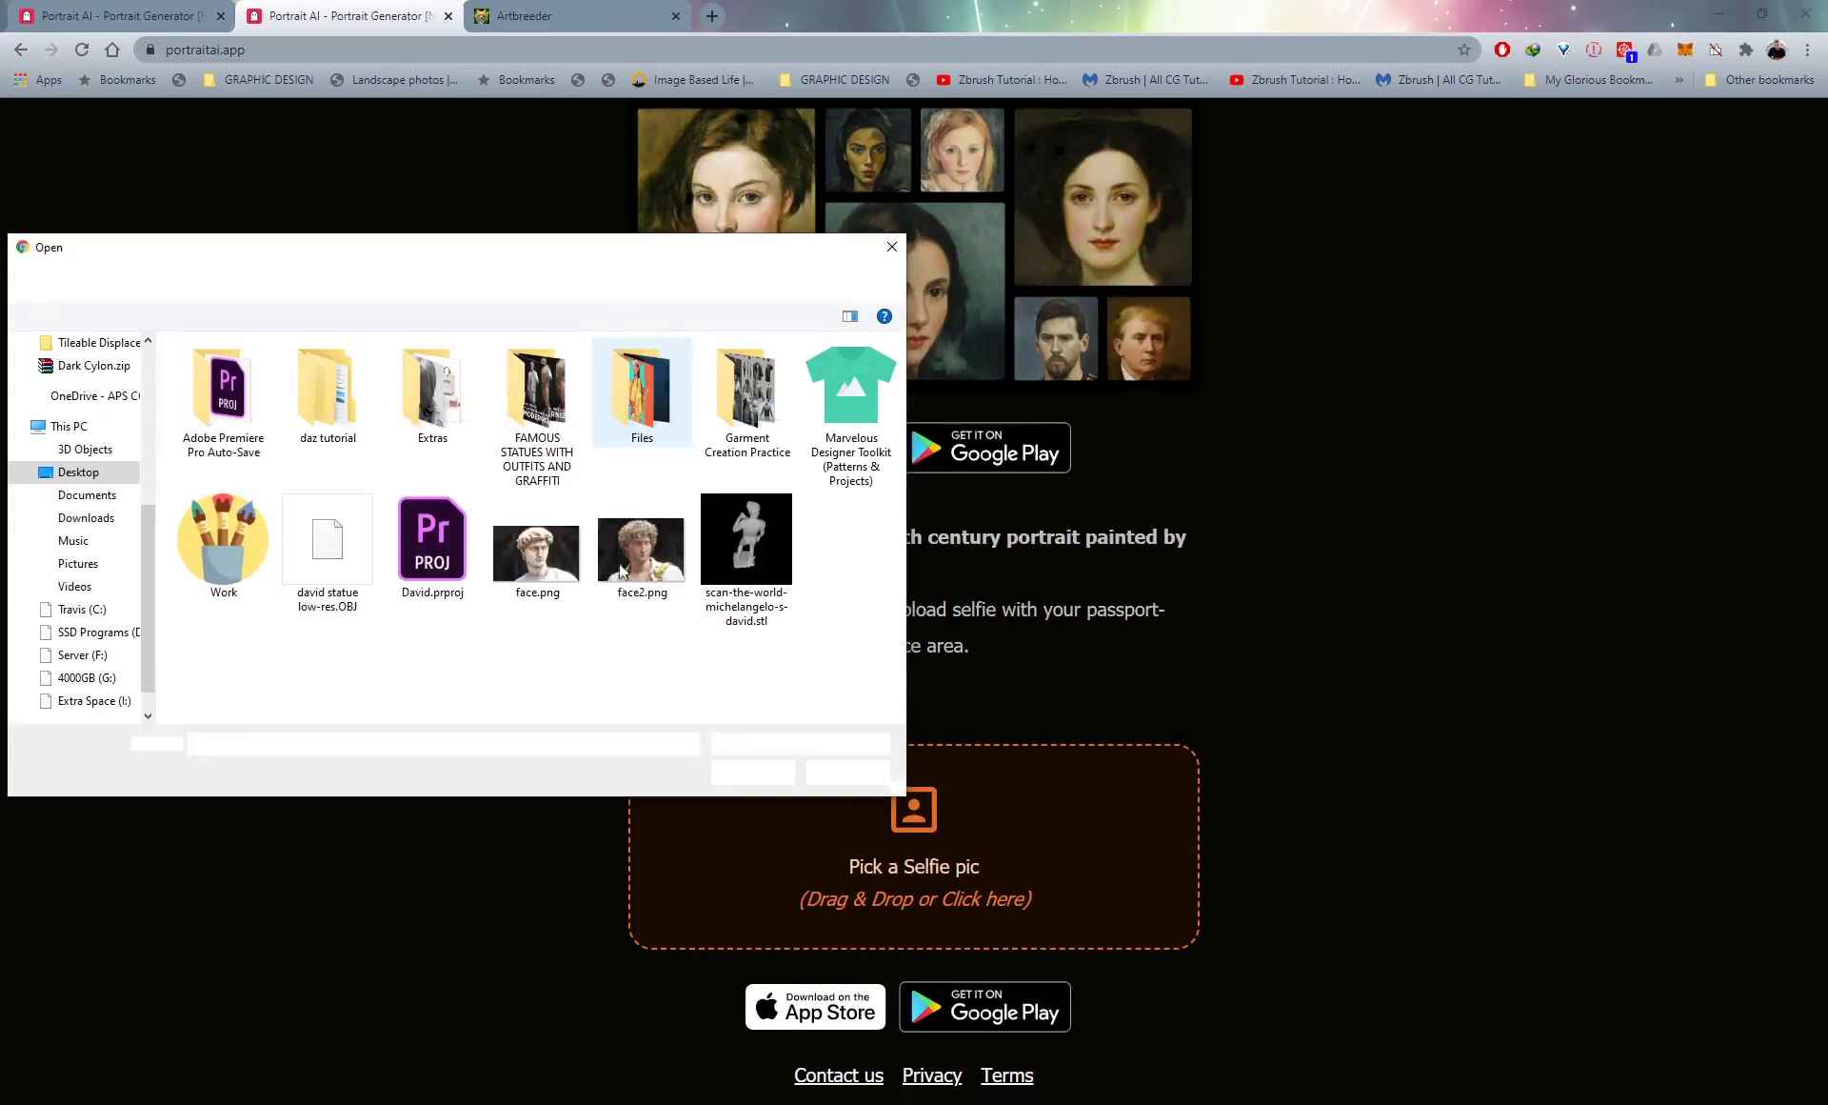
click(538, 547)
click(752, 775)
scroll(969, 753, down, 1)
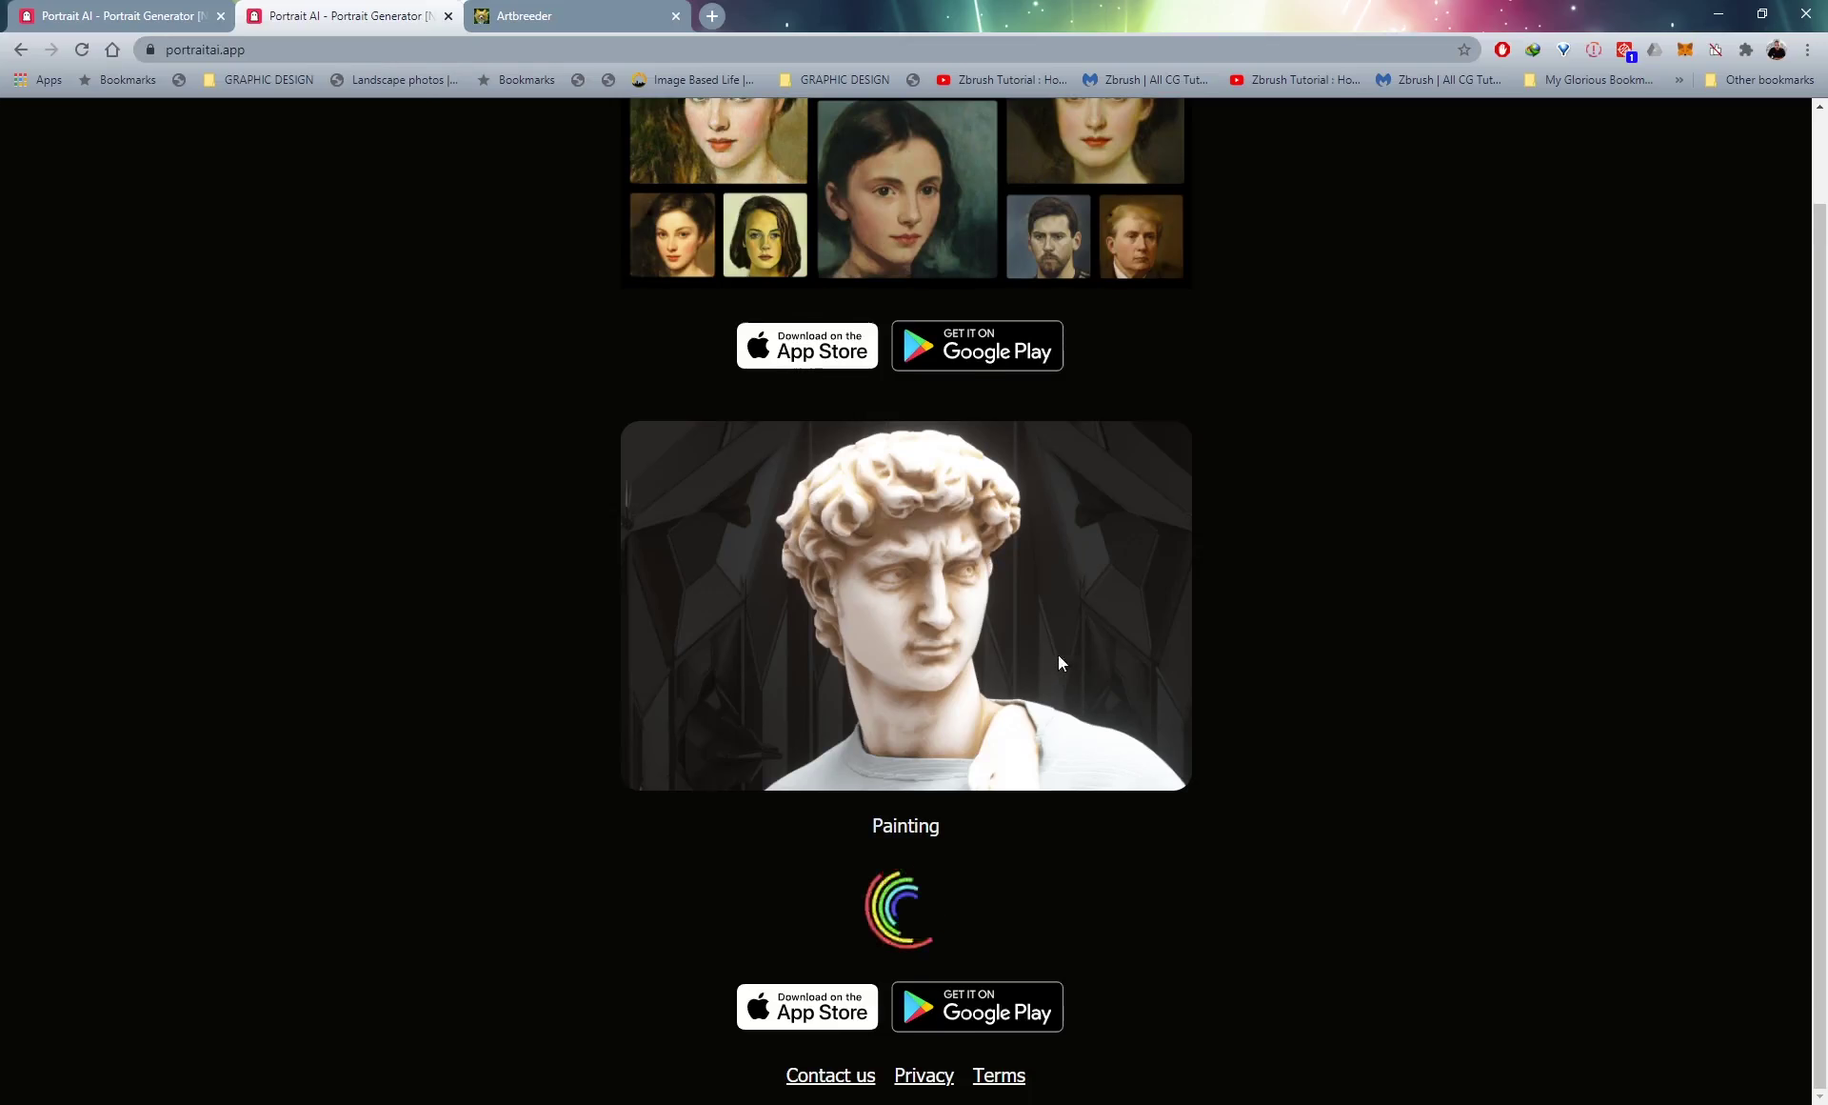
scroll(1059, 655, up, 1)
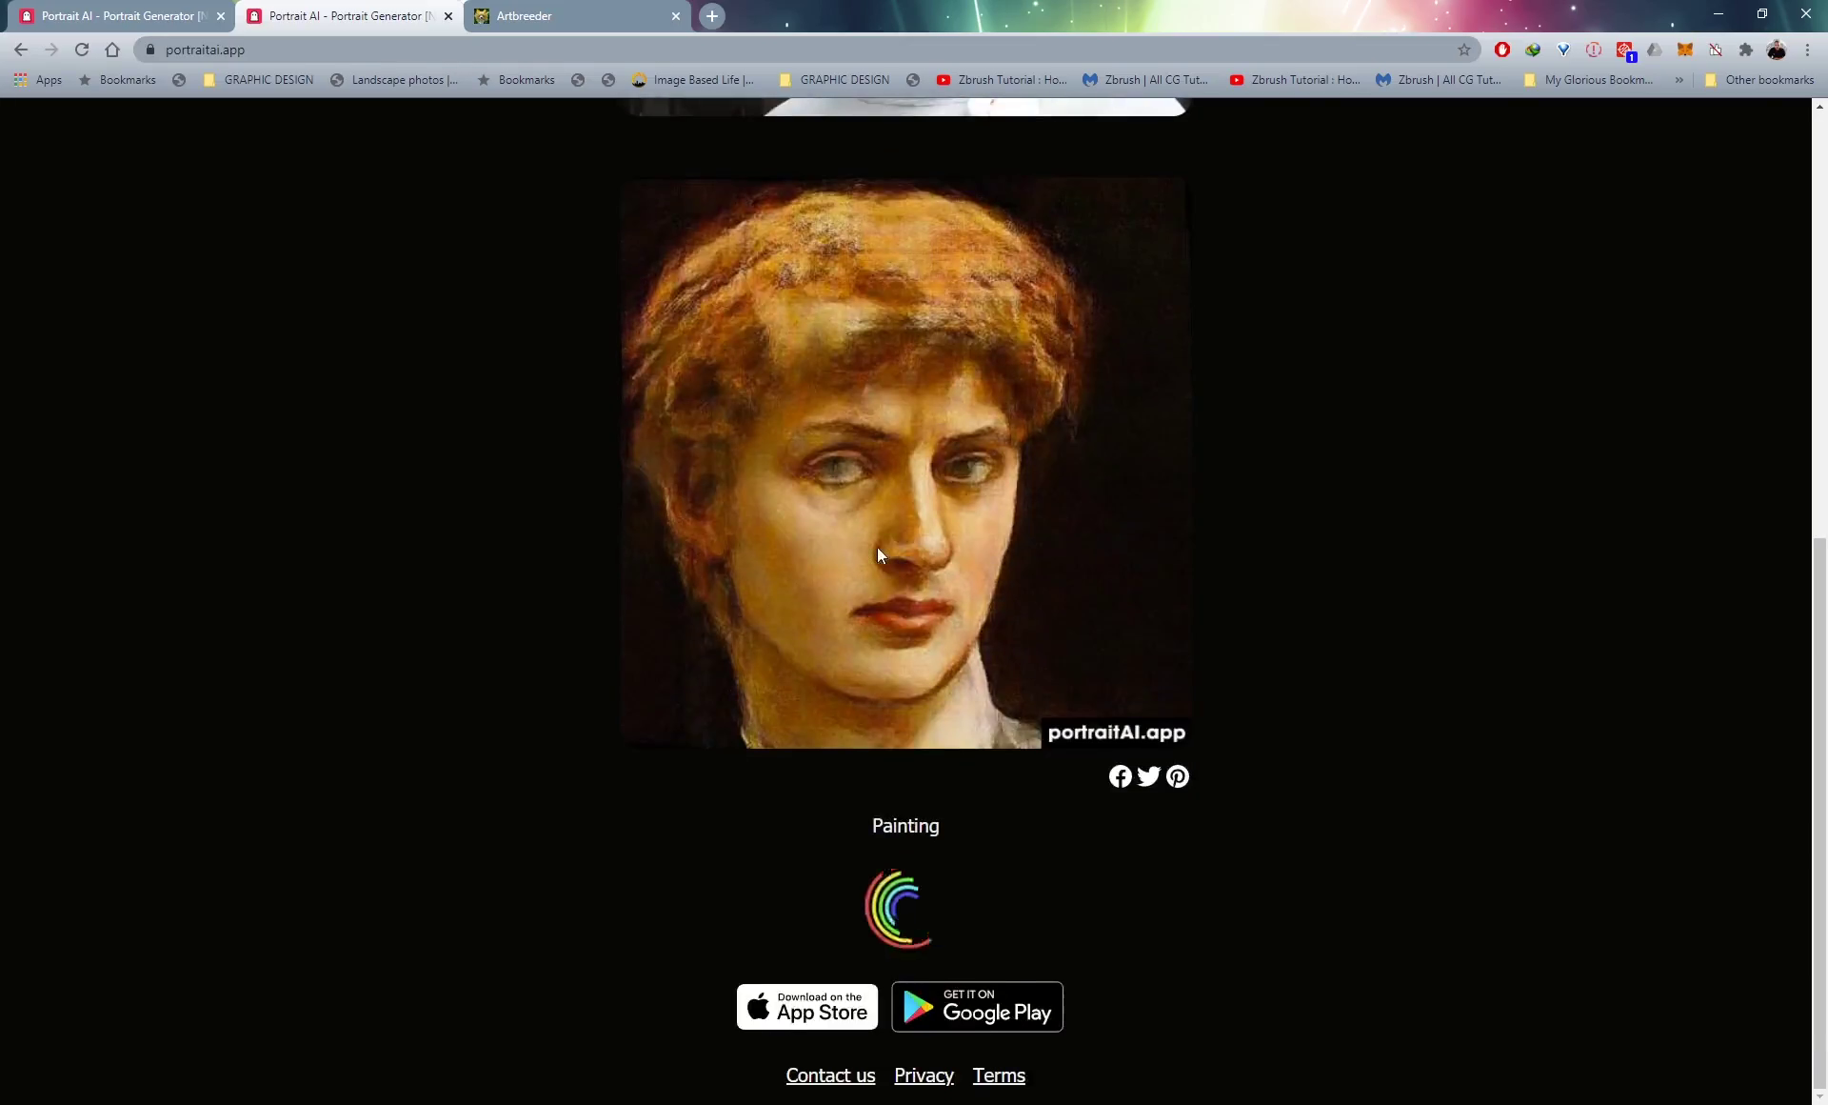
scroll(1022, 628, down, 3)
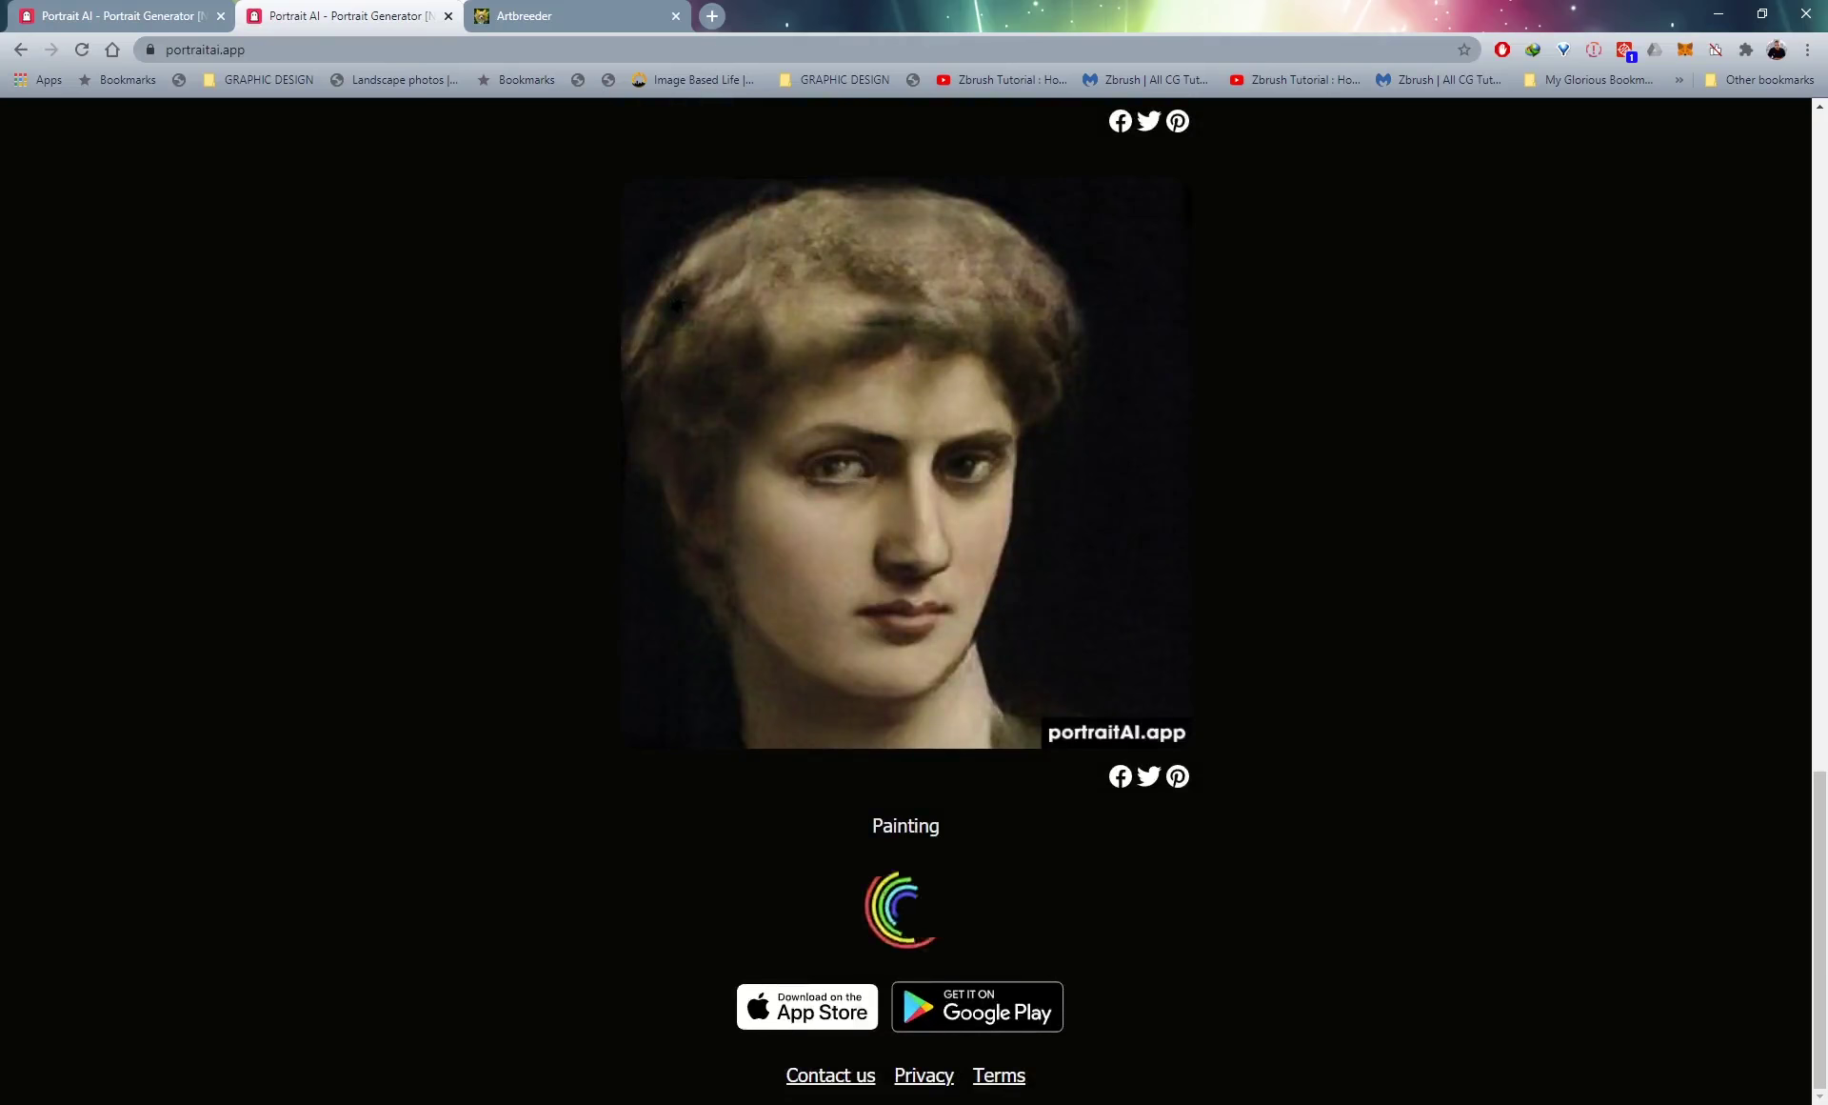
Place faceworkflow.jpg beside the portraits generated from face.png and compare them with the faces in that image.
drag(0, 168, 1521, 199)
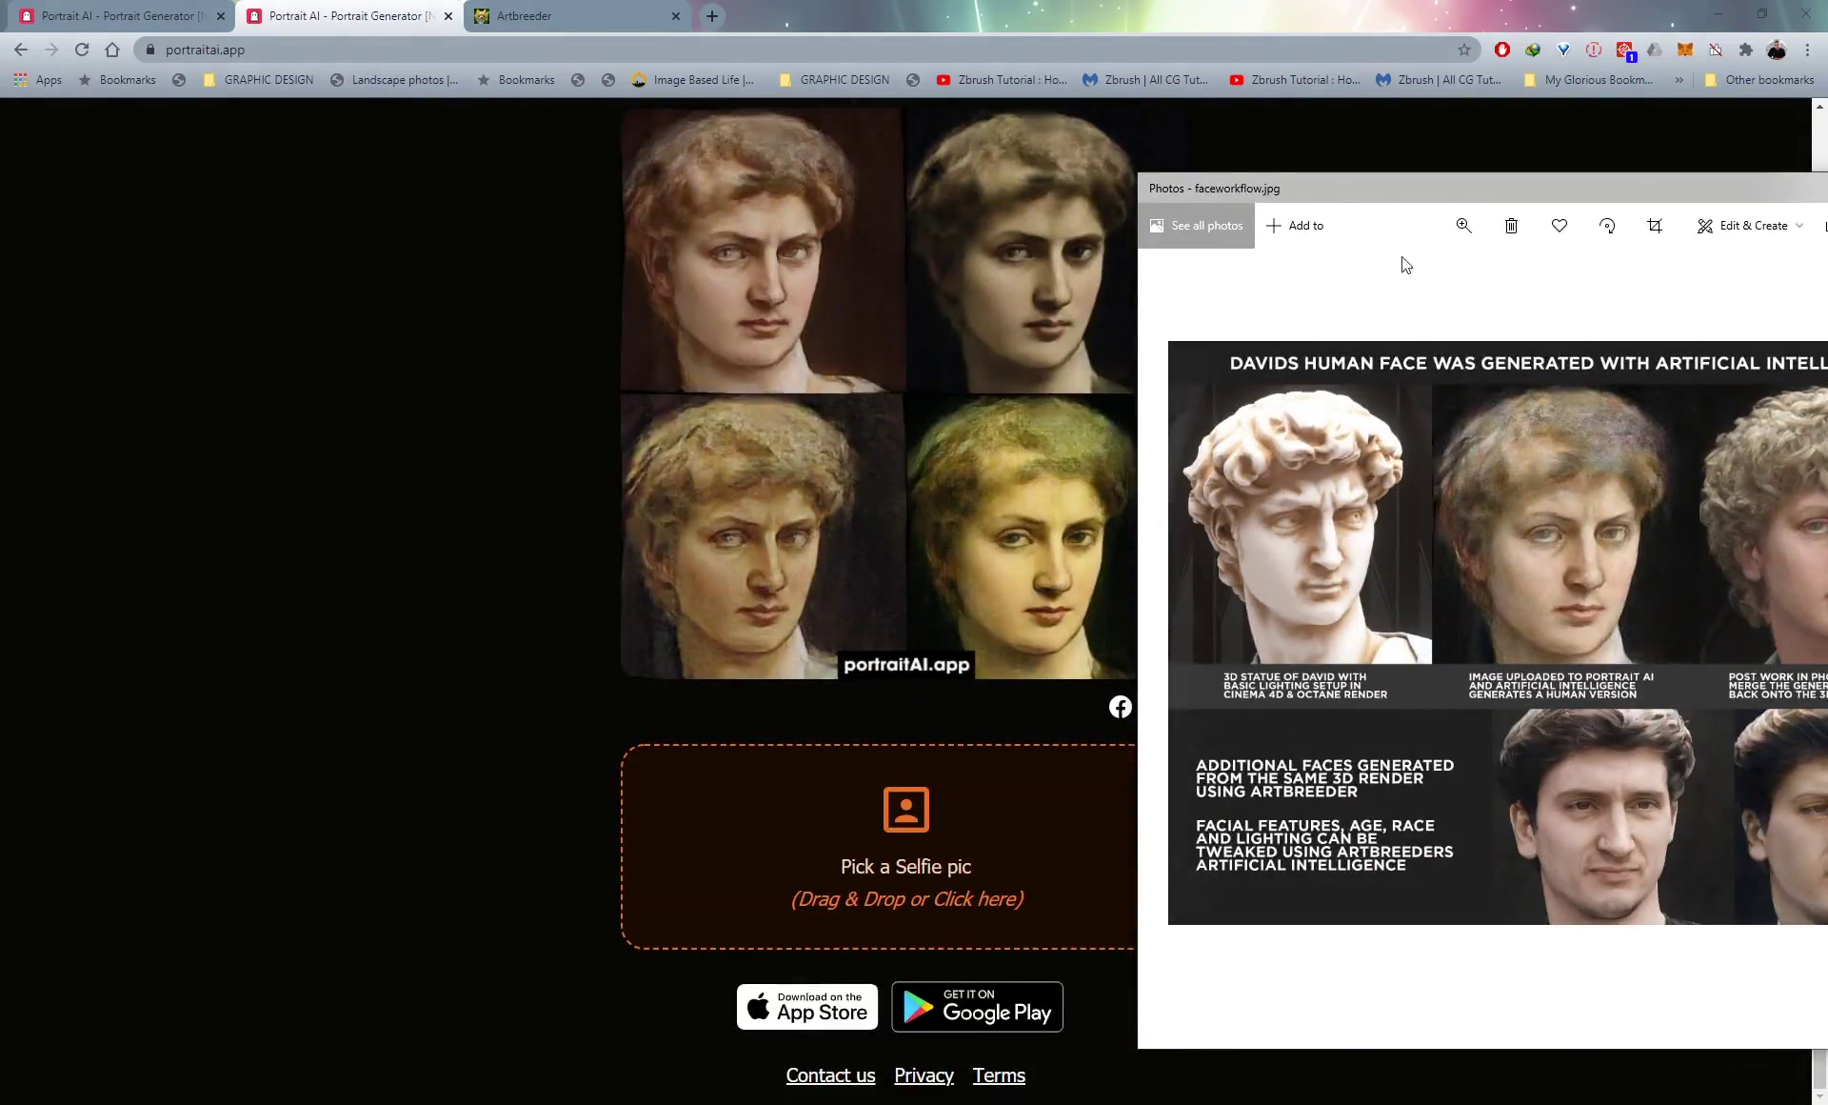
mouse_move(1366, 195)
mouse_down()
mouse_move(1595, 262)
mouse_move(1381, 221)
mouse_up()
scroll(660, 574, up, 10)
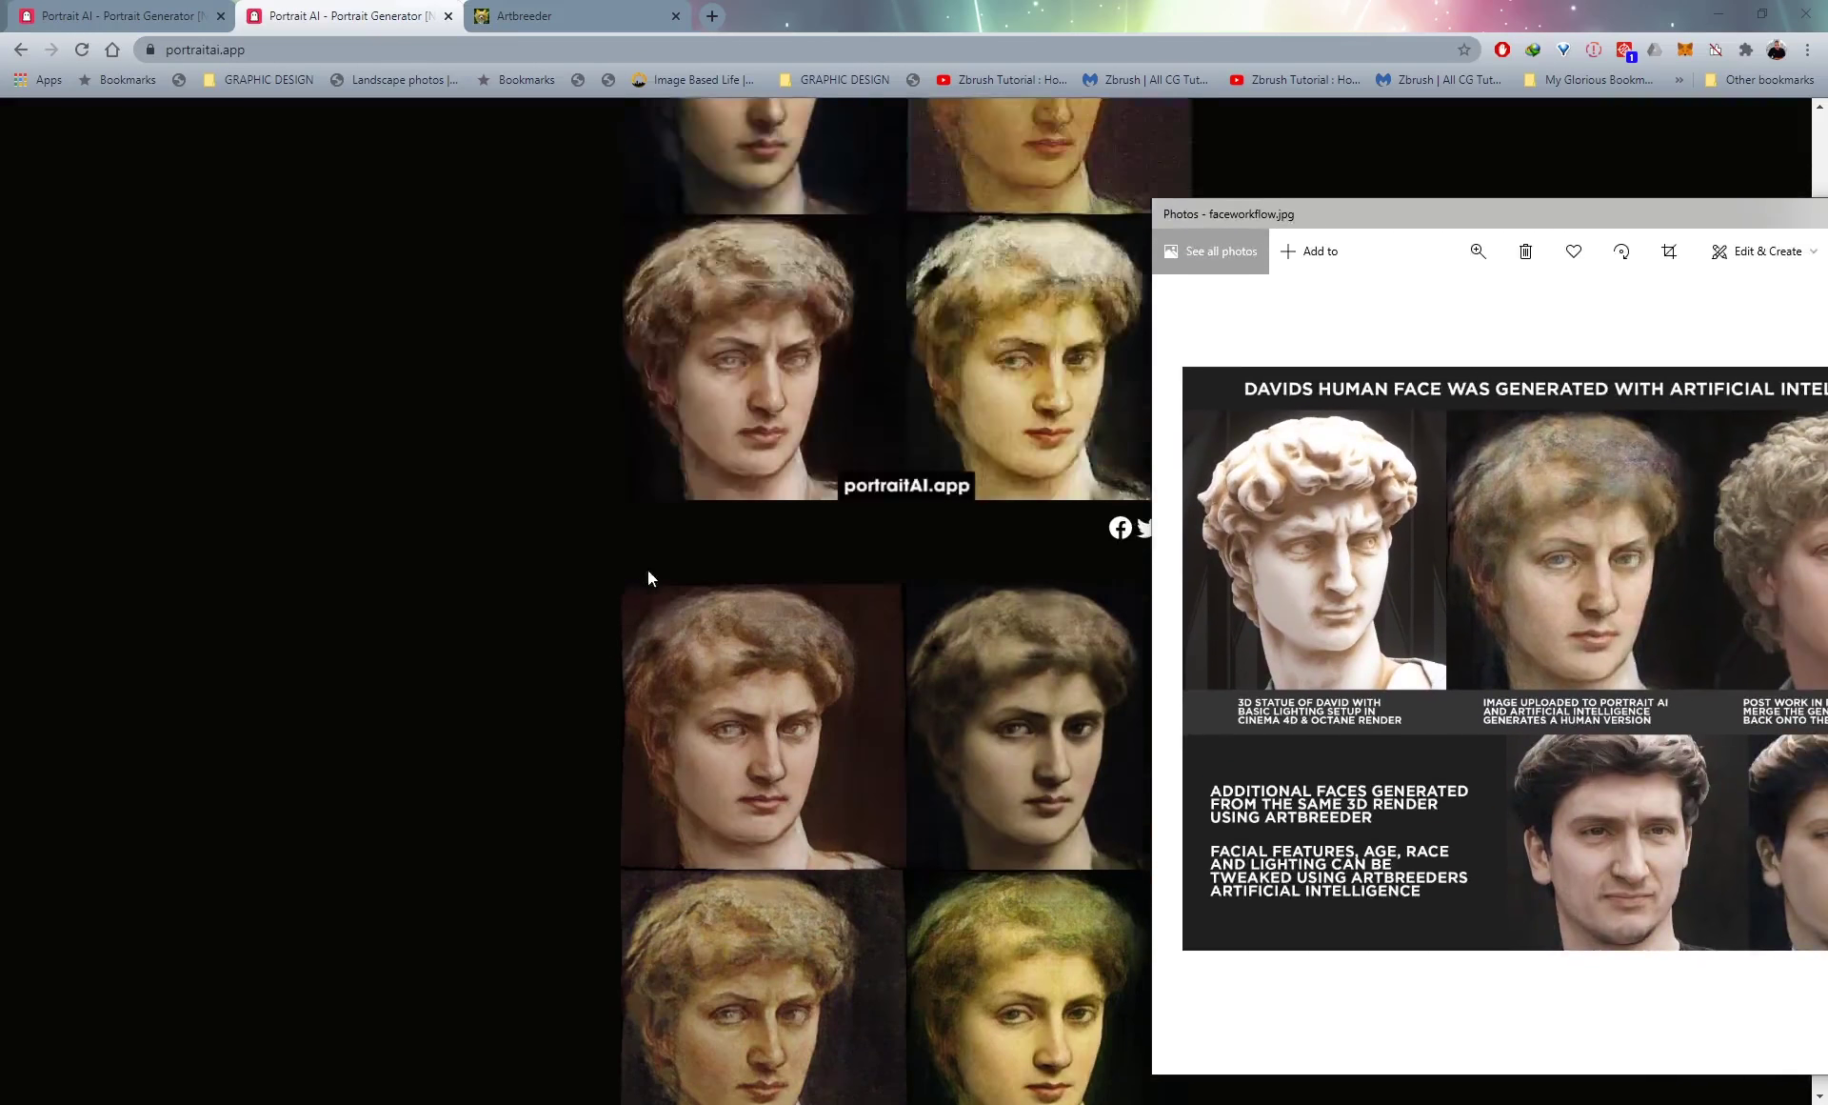
scroll(684, 600, up, 3)
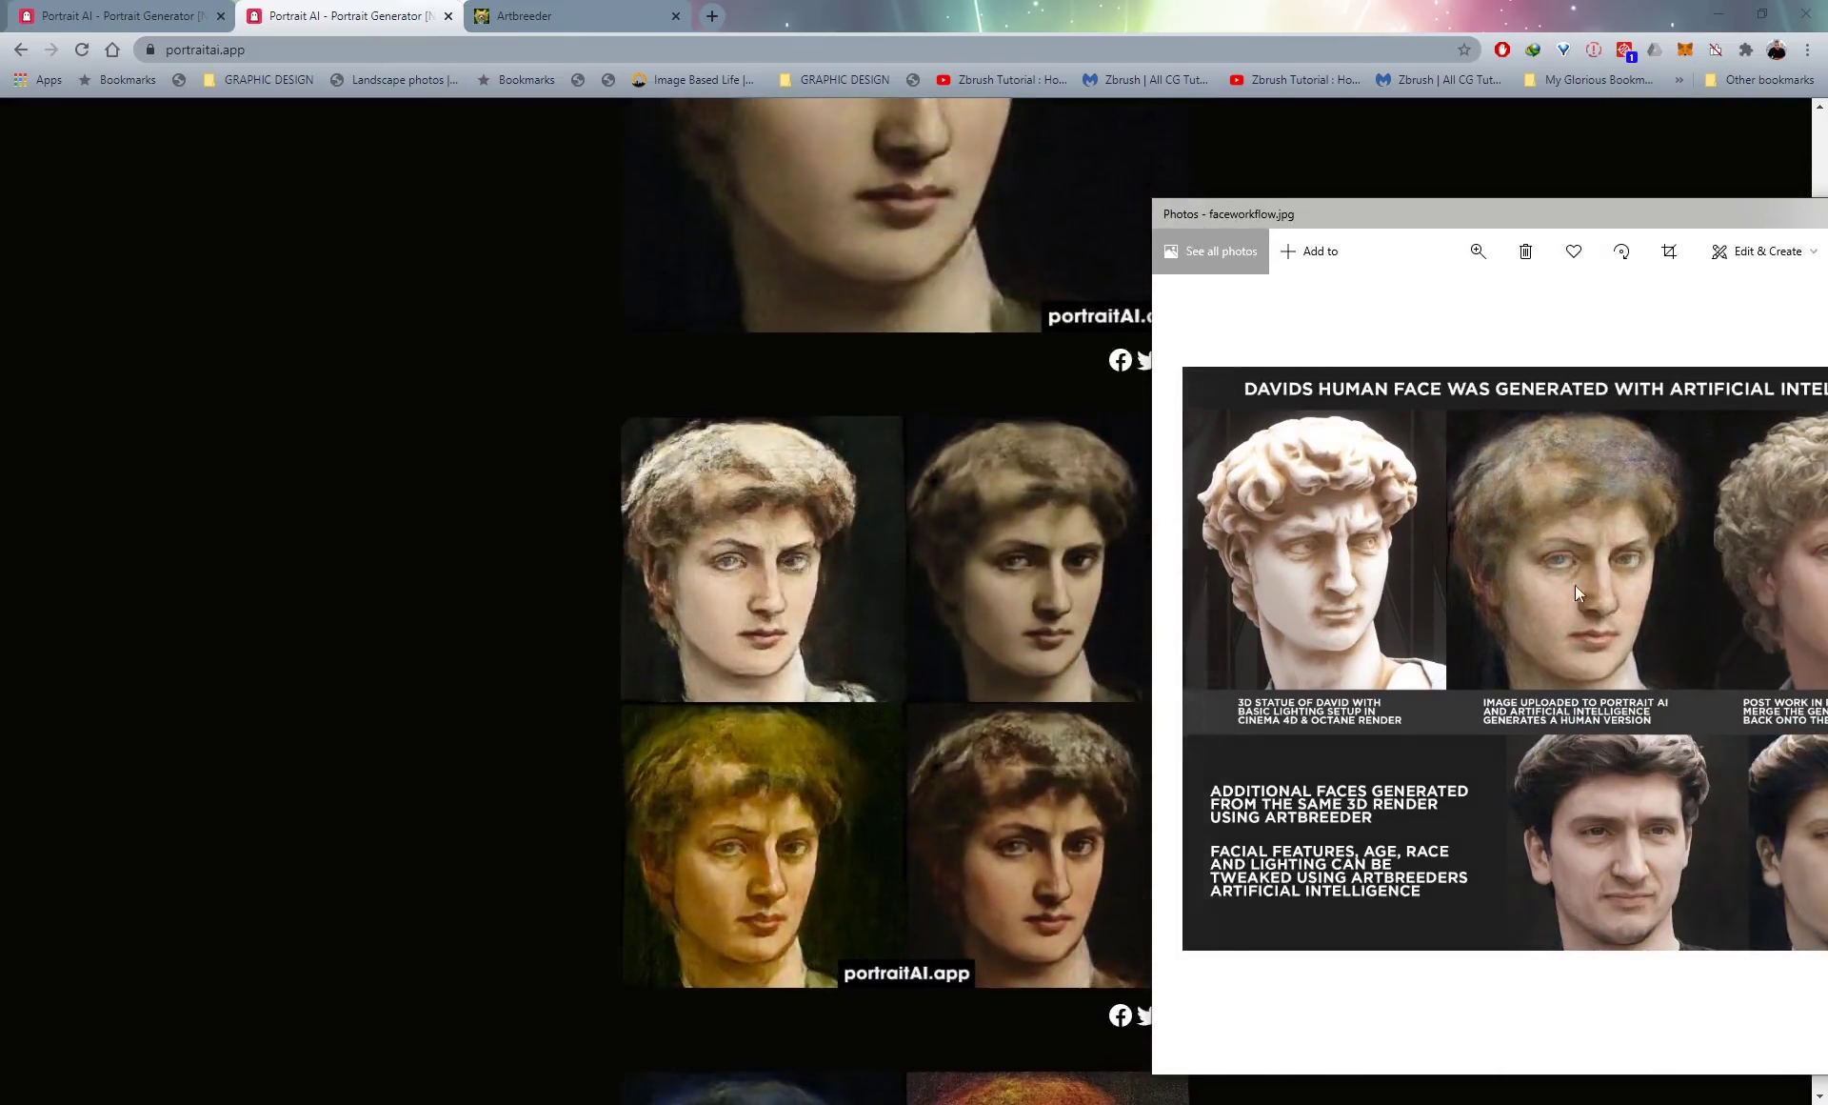
scroll(741, 631, up, 15)
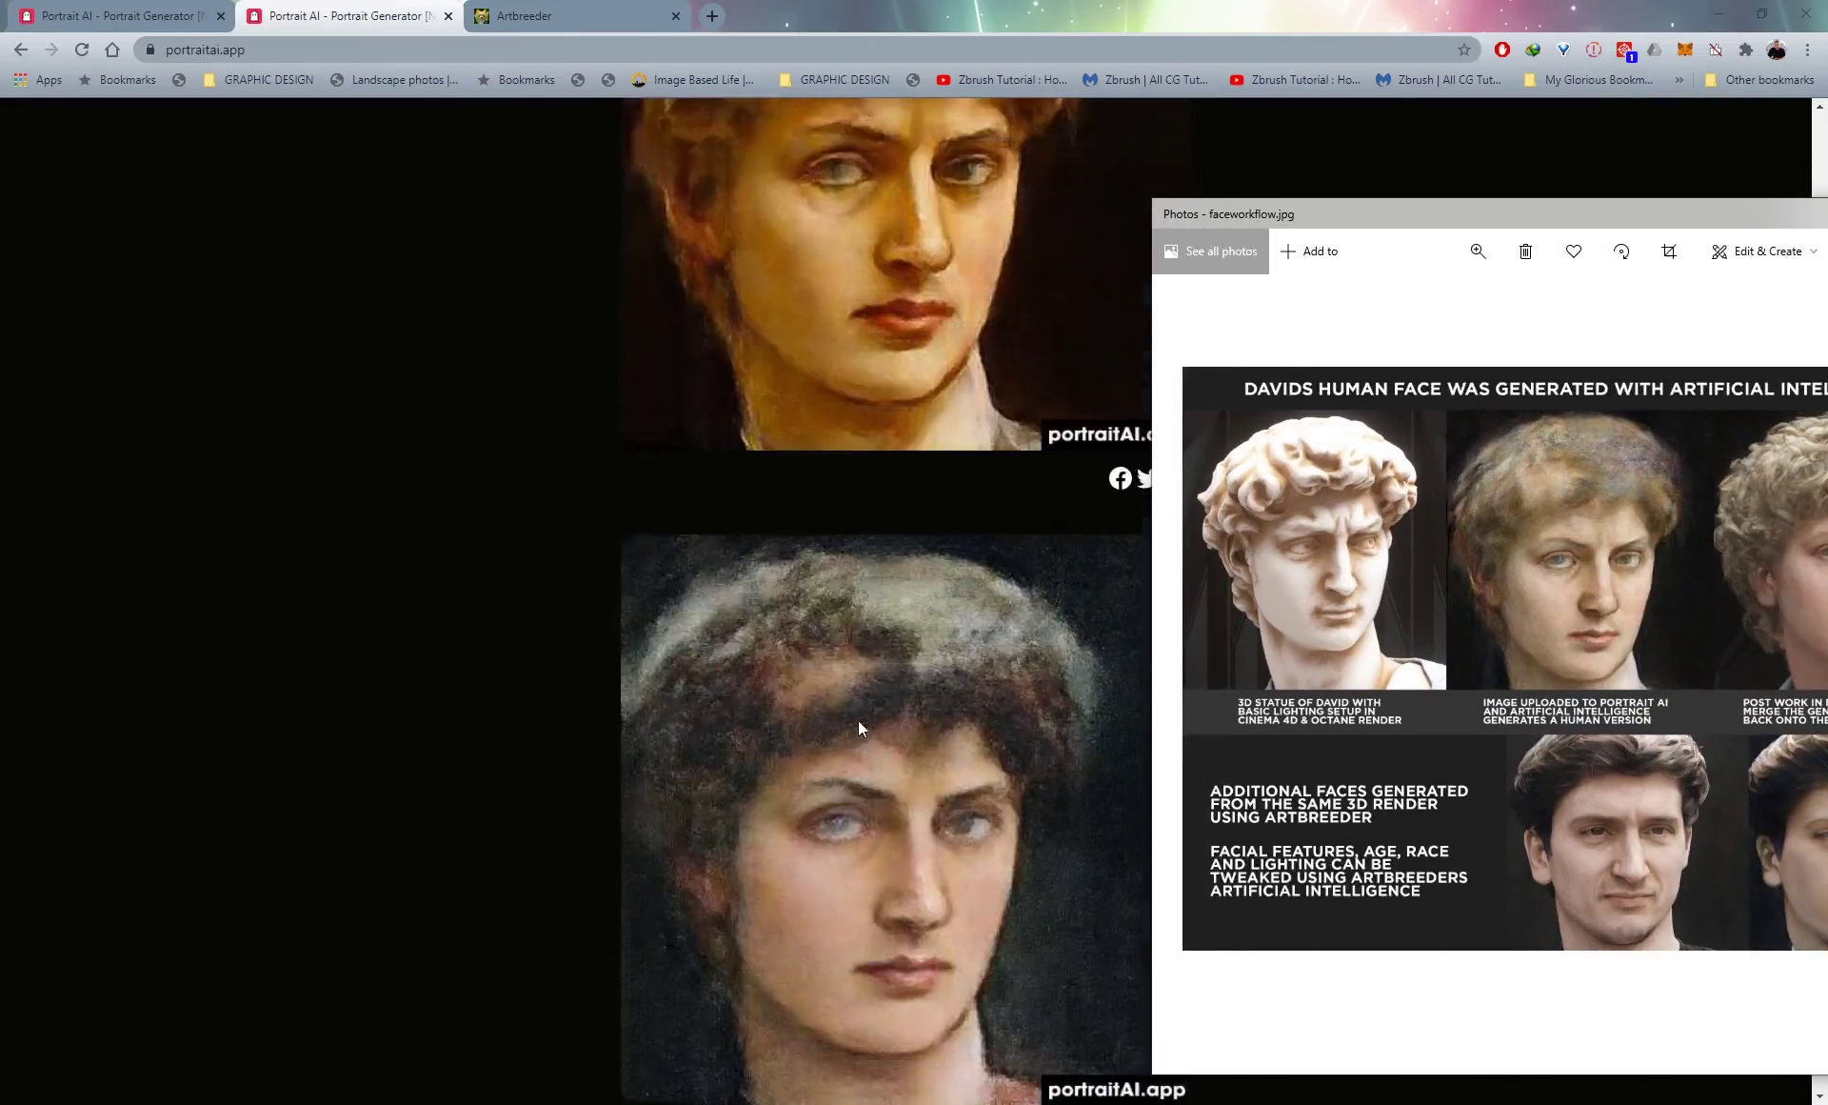
scroll(861, 735, up, 4)
scroll(860, 736, down, 17)
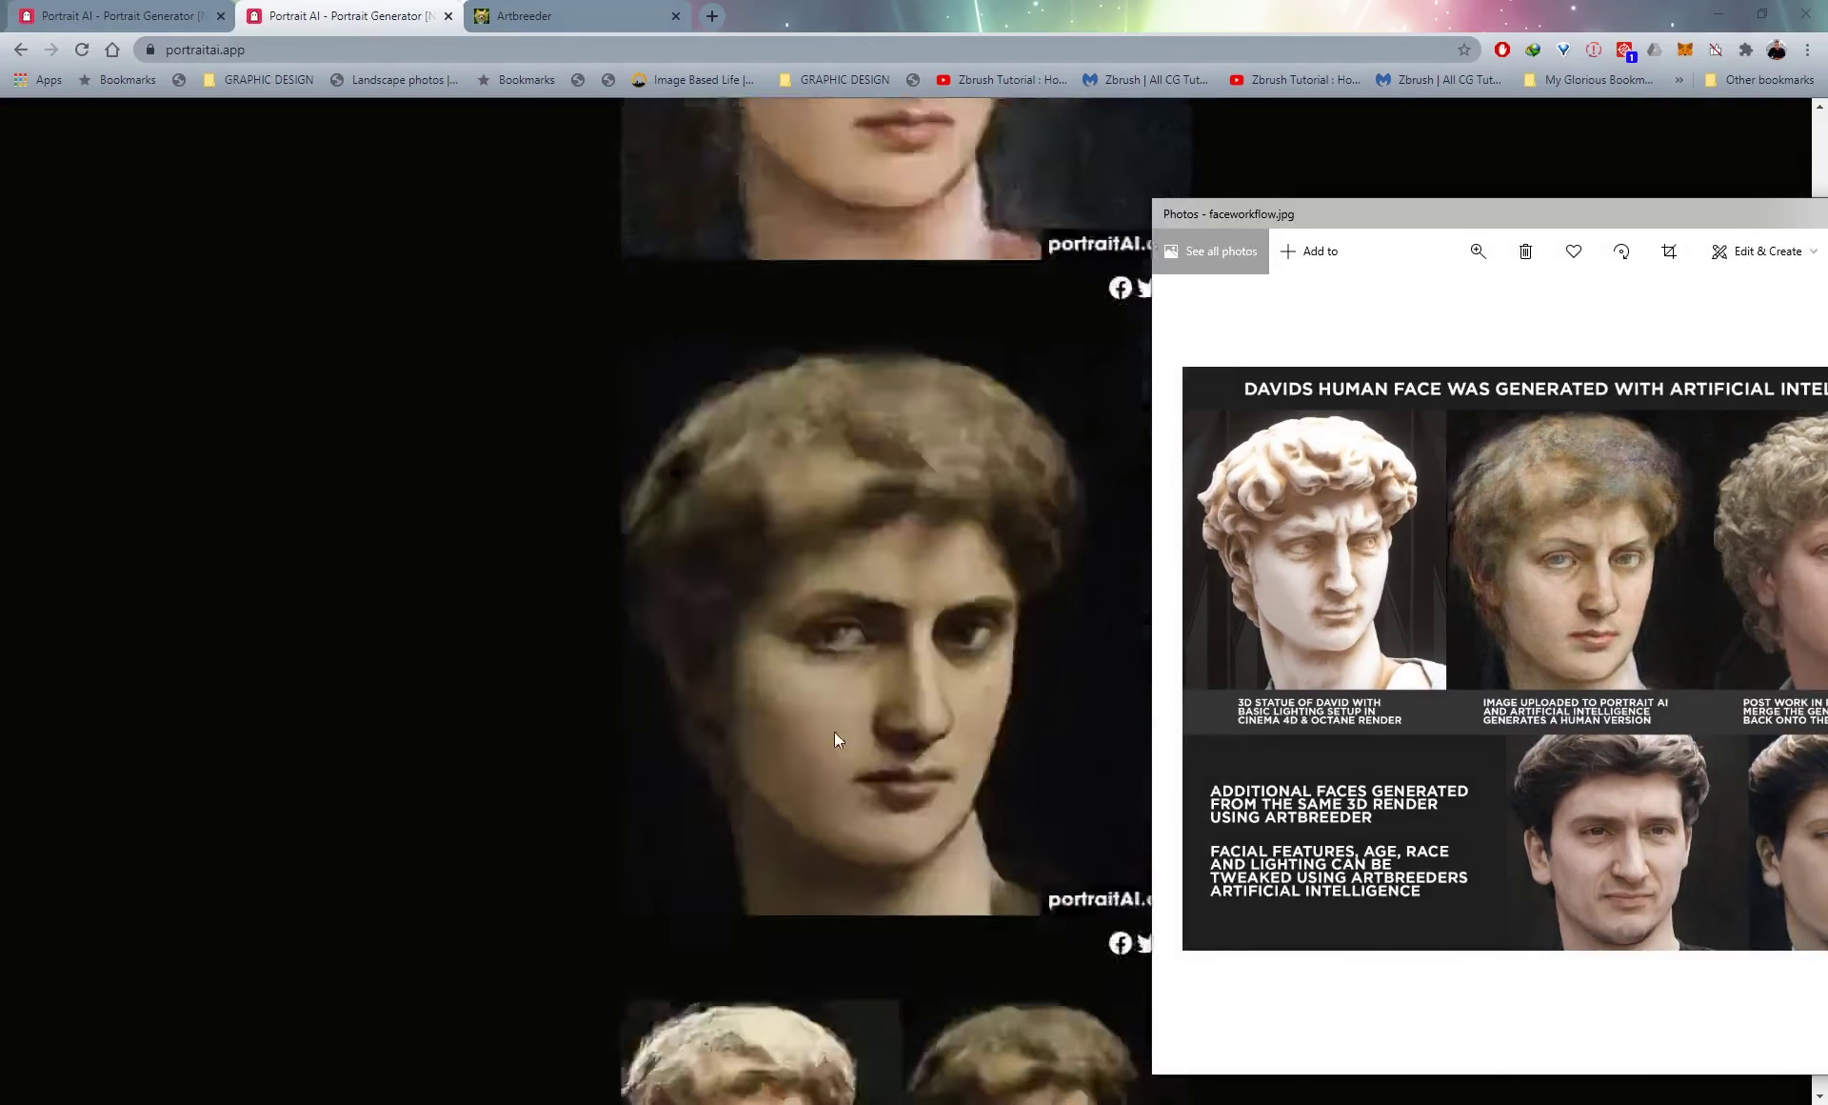
scroll(828, 713, down, 4)
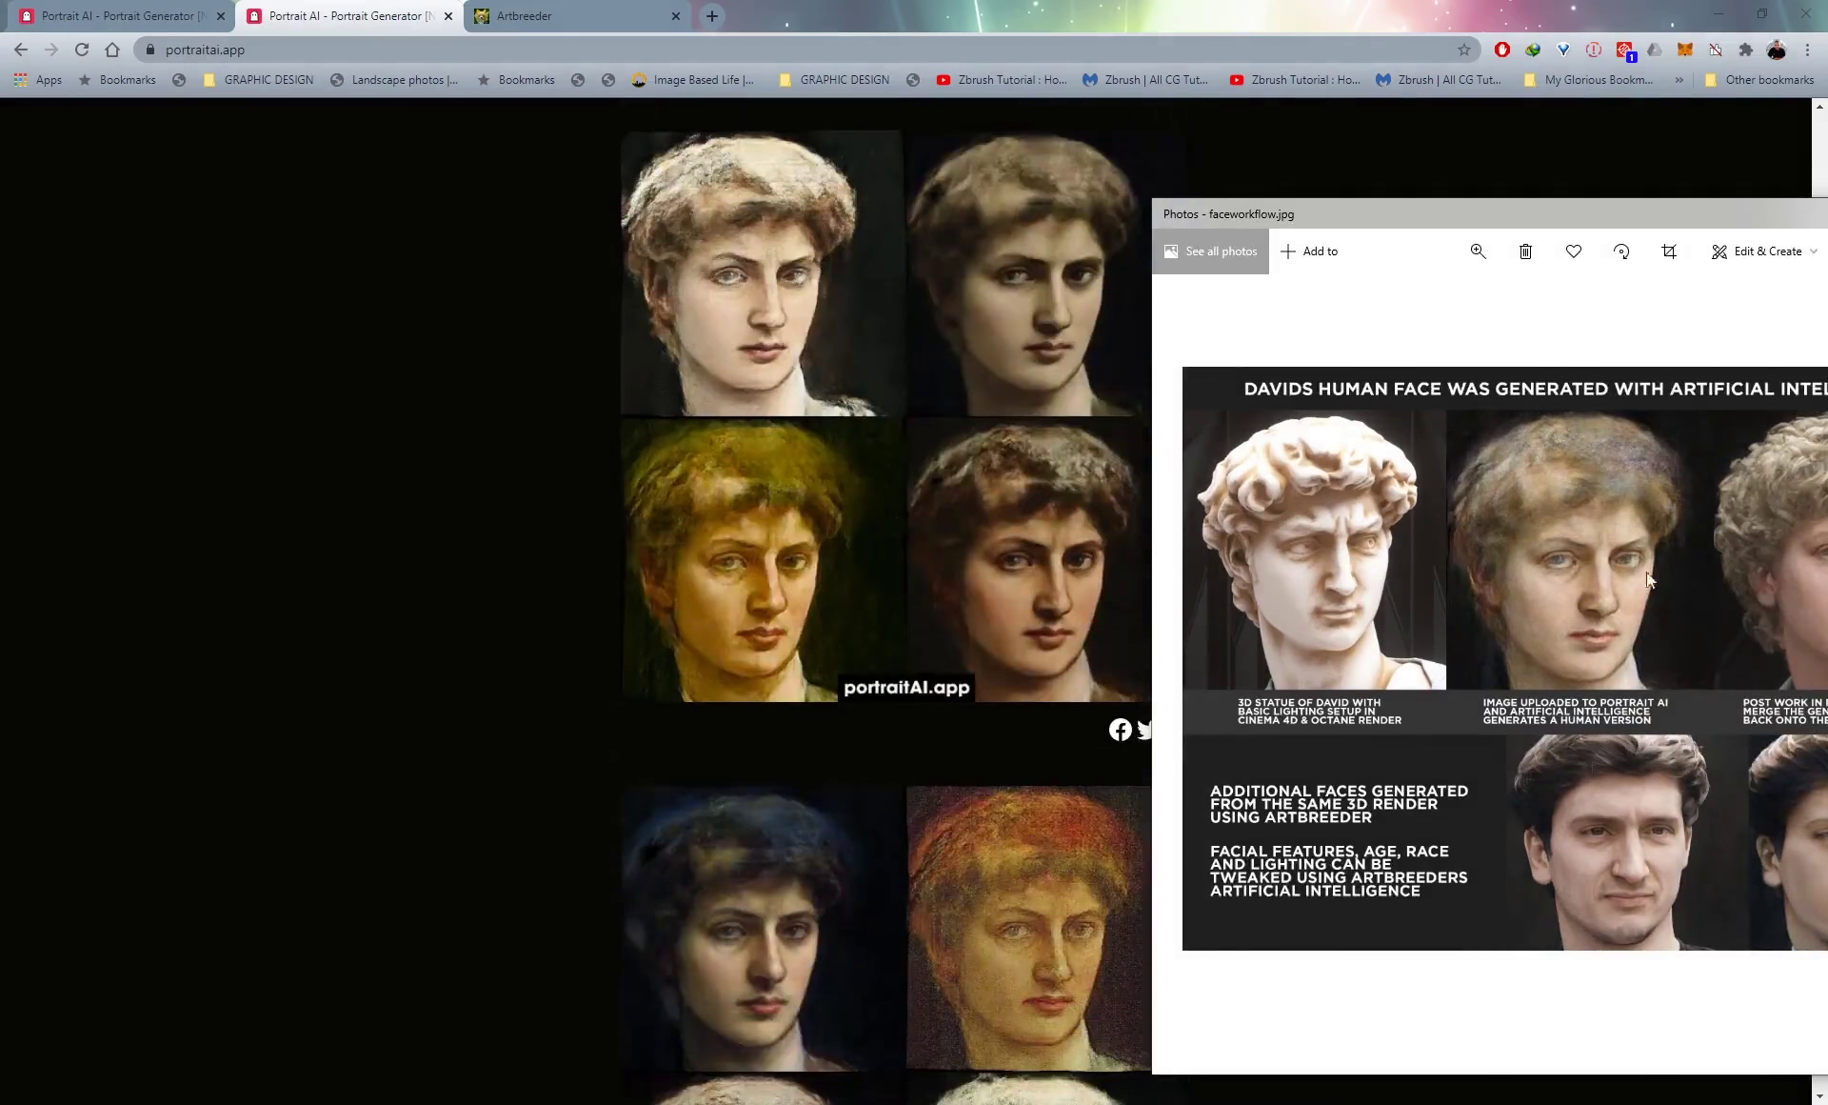
scroll(787, 465, down, 13)
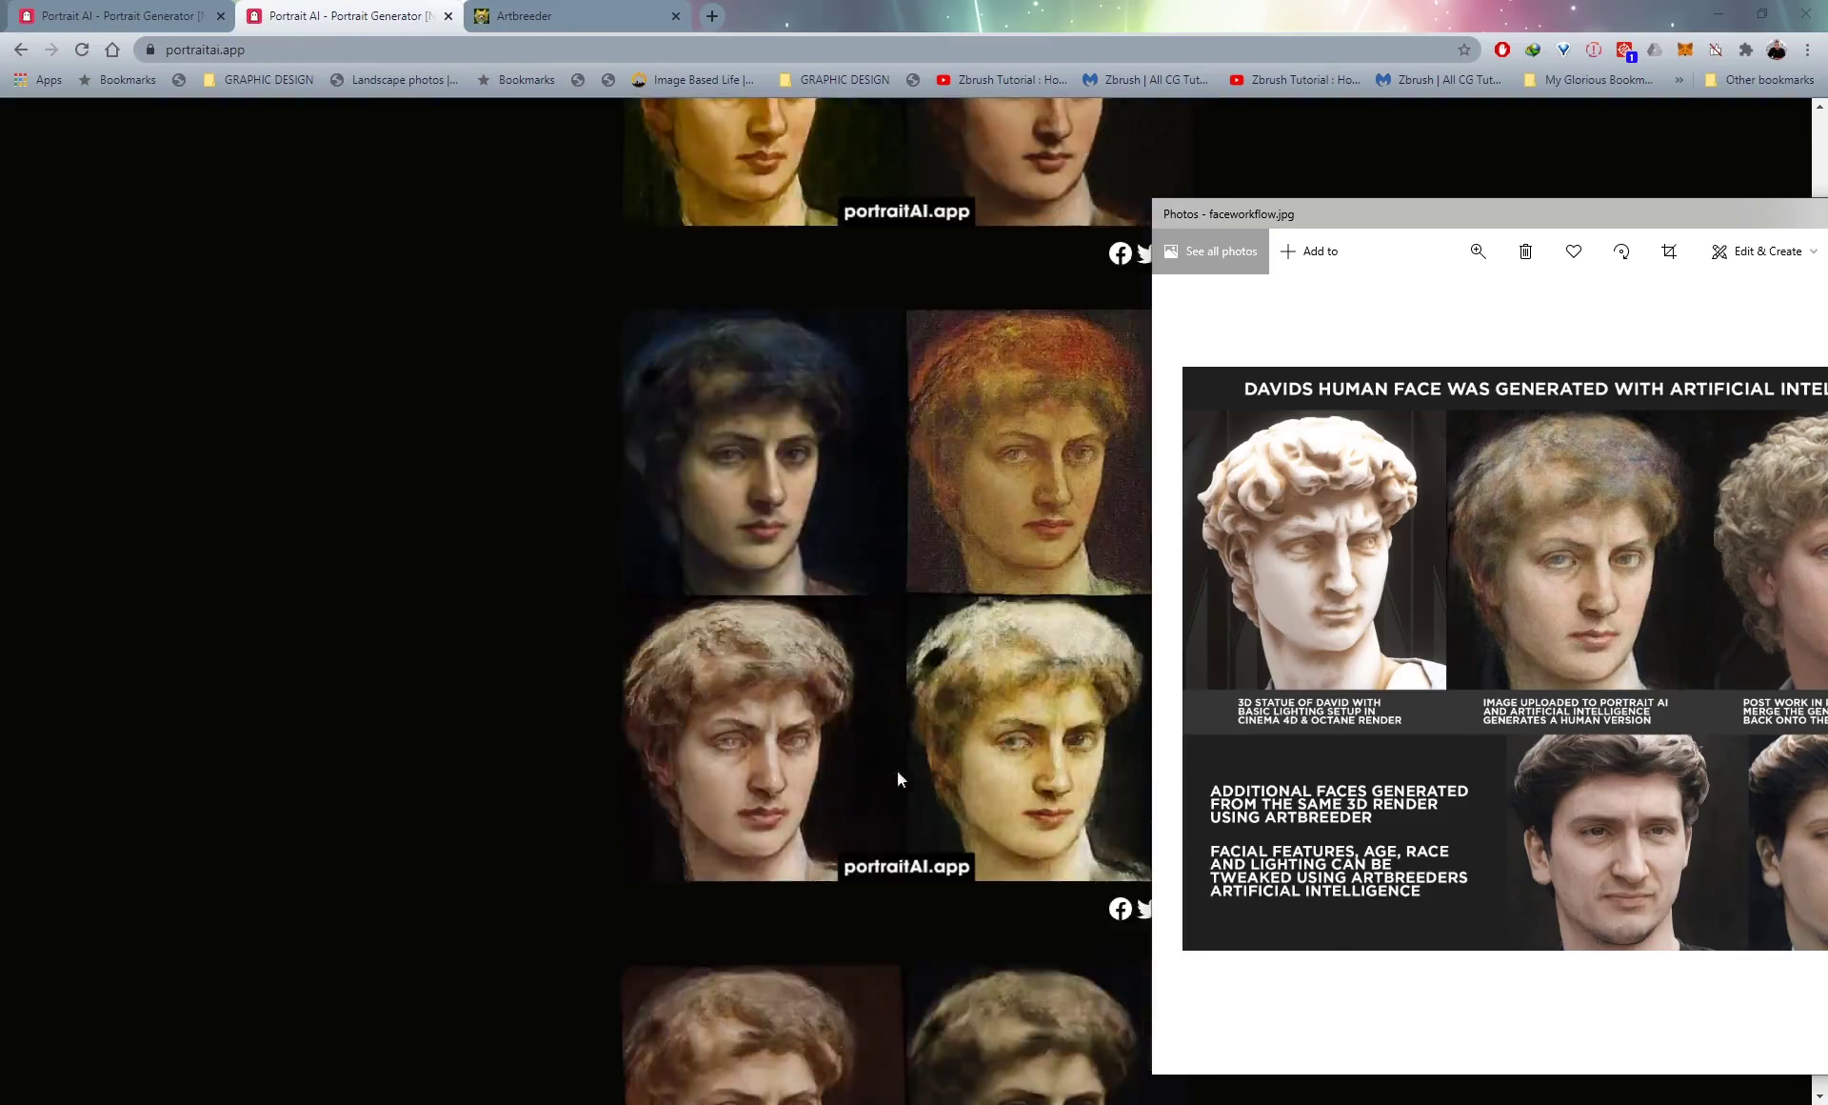
scroll(991, 724, up, 12)
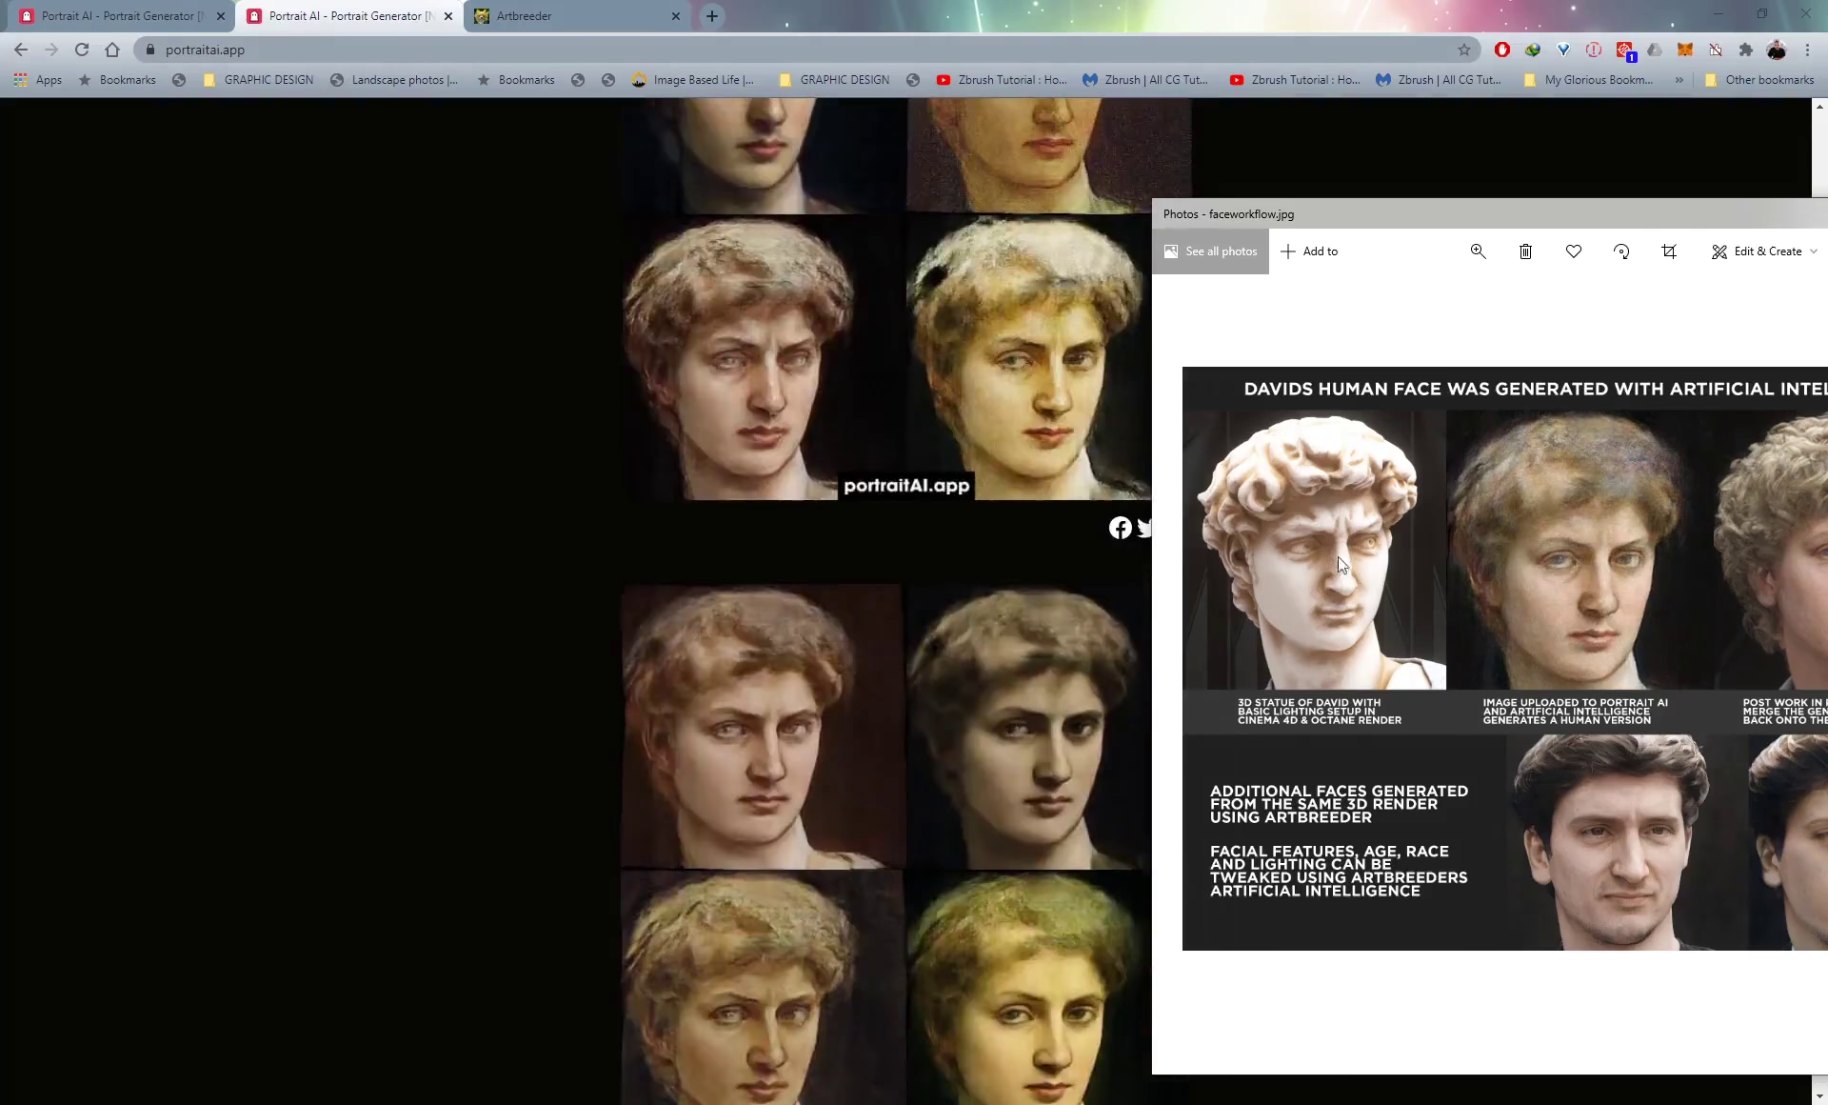
scroll(851, 732, up, 10)
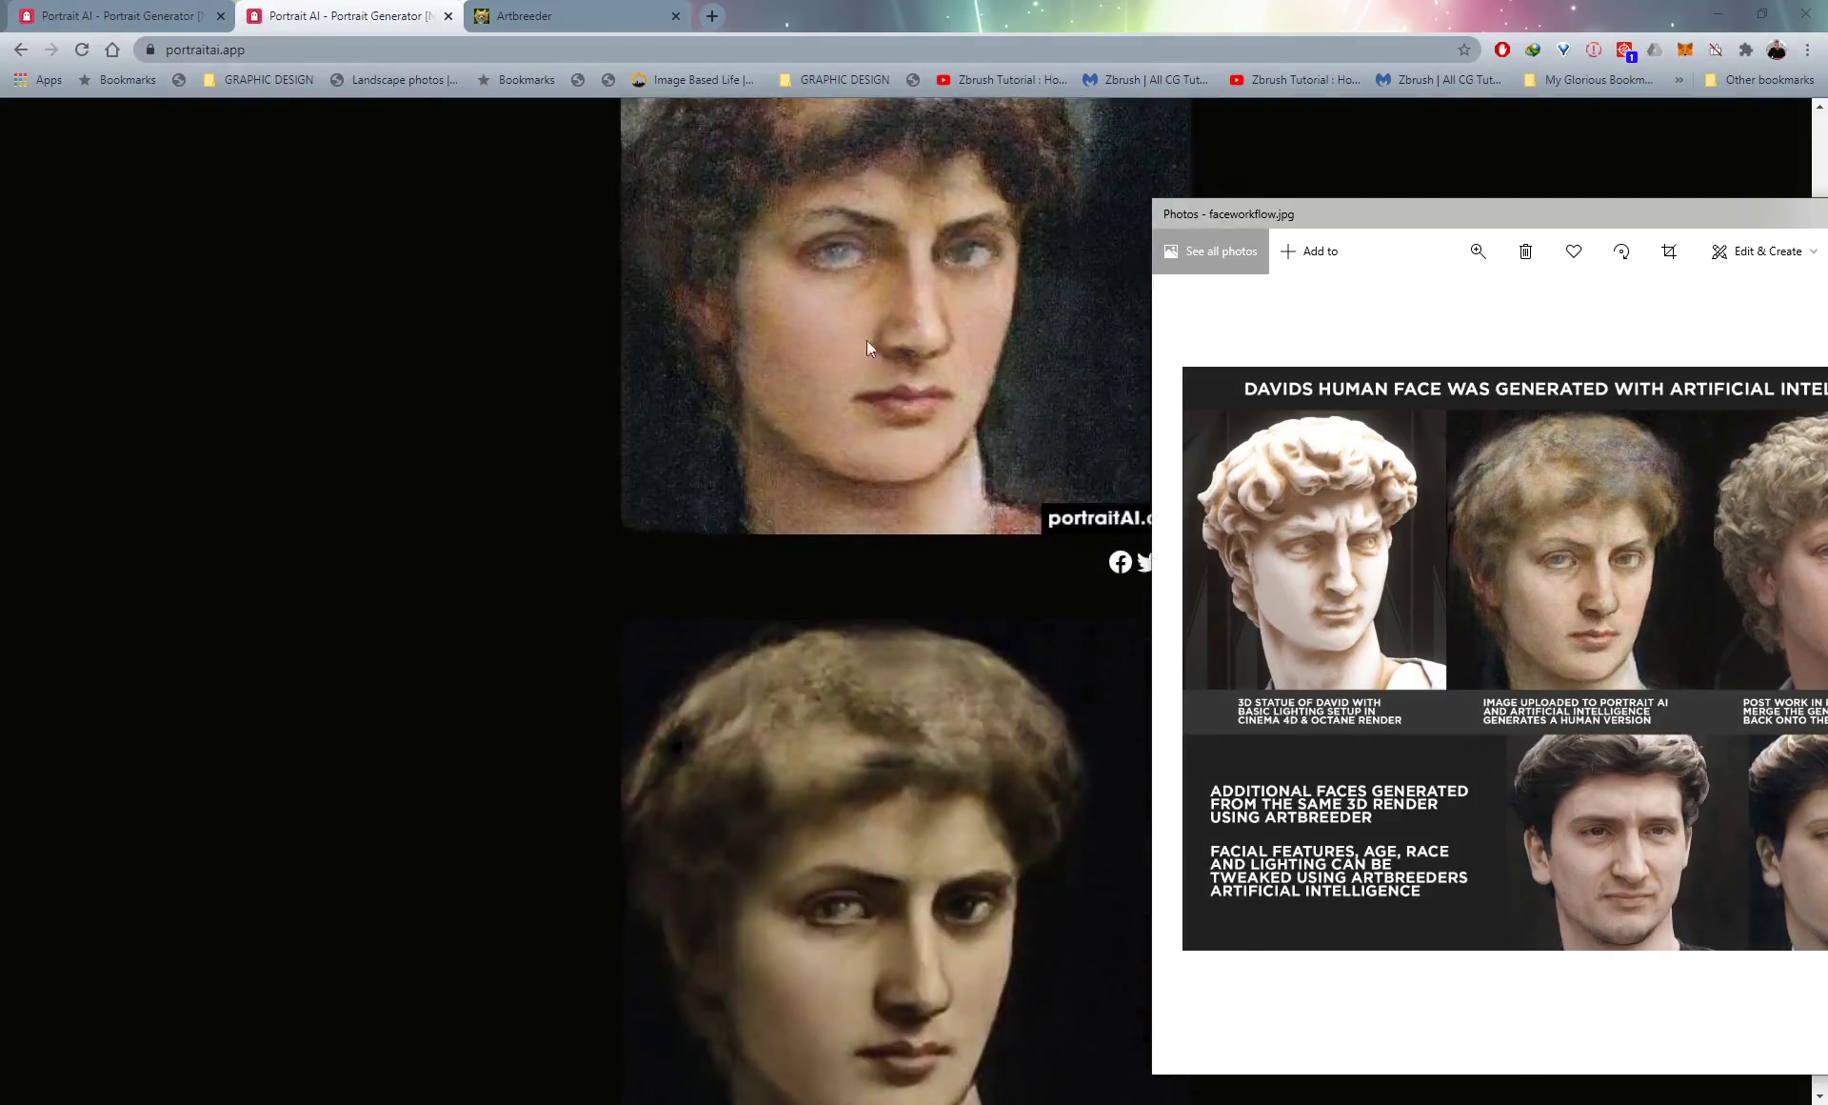
right_click(844, 412)
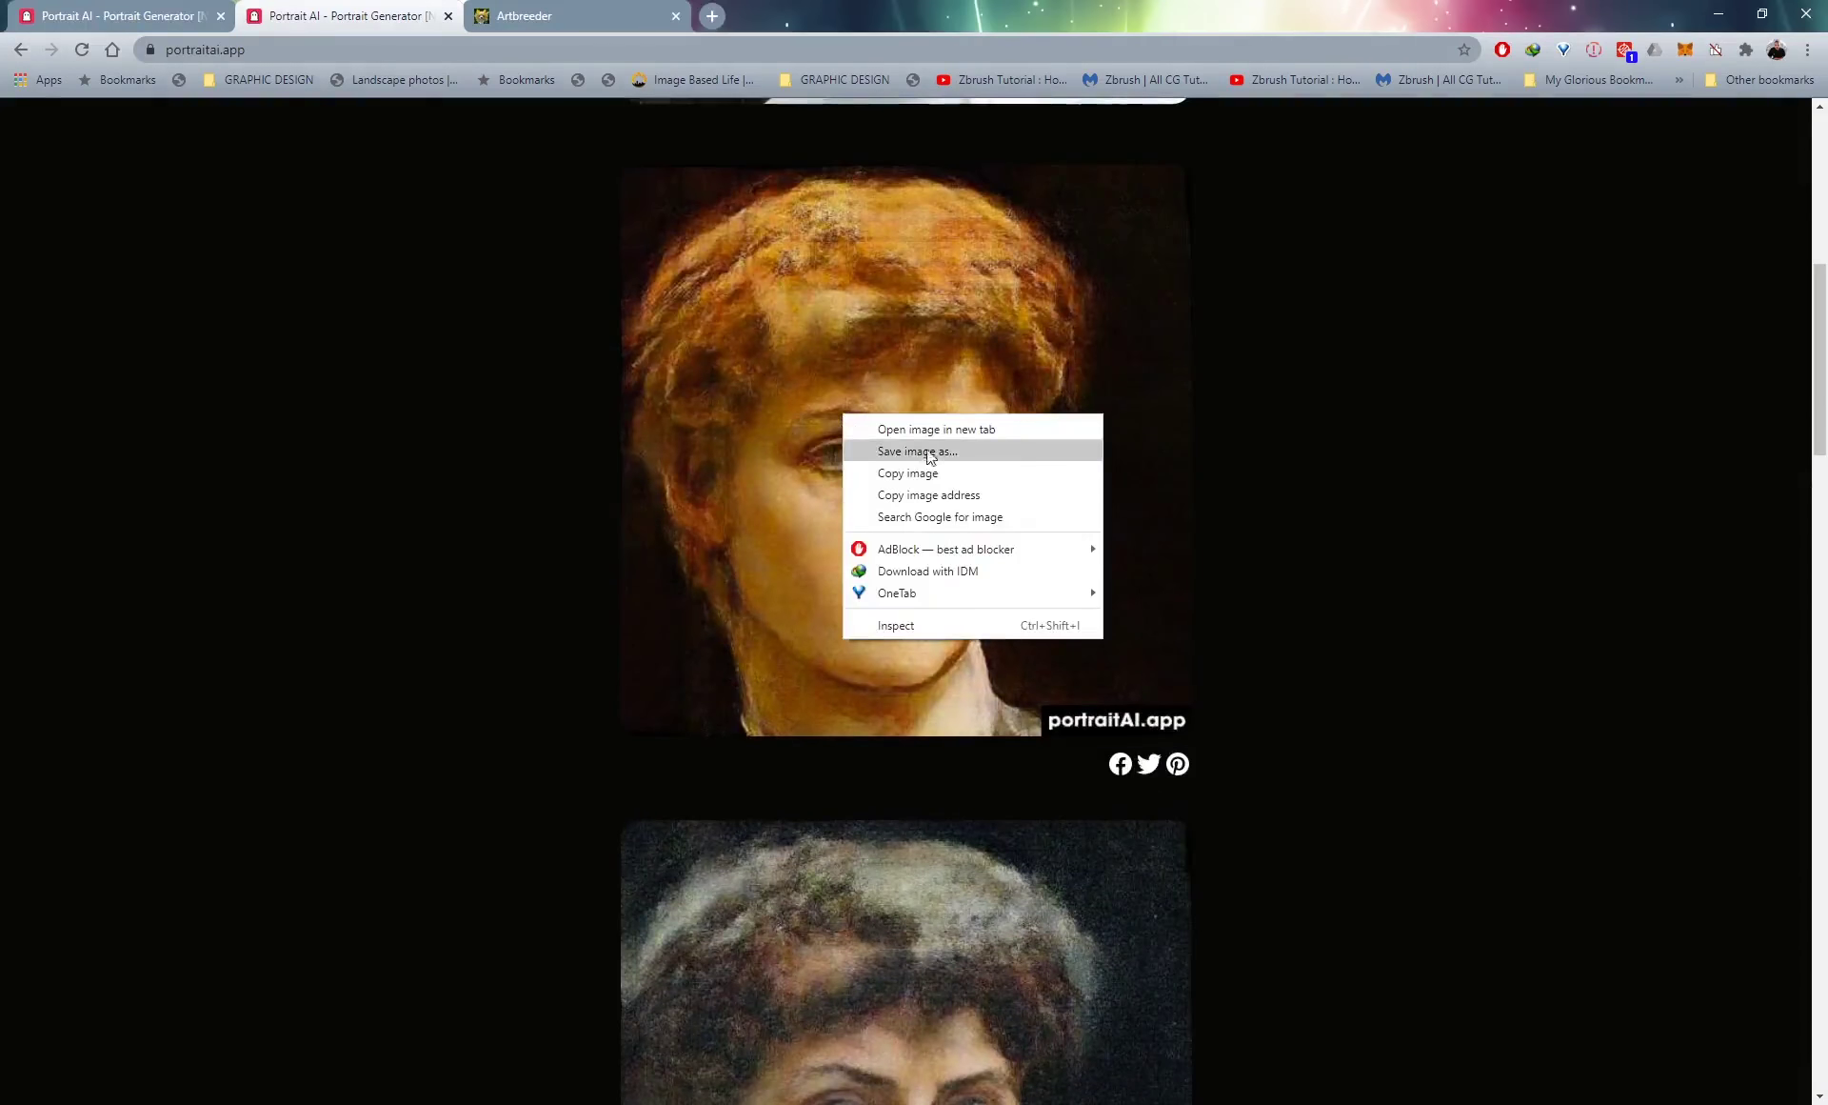
click(1014, 14)
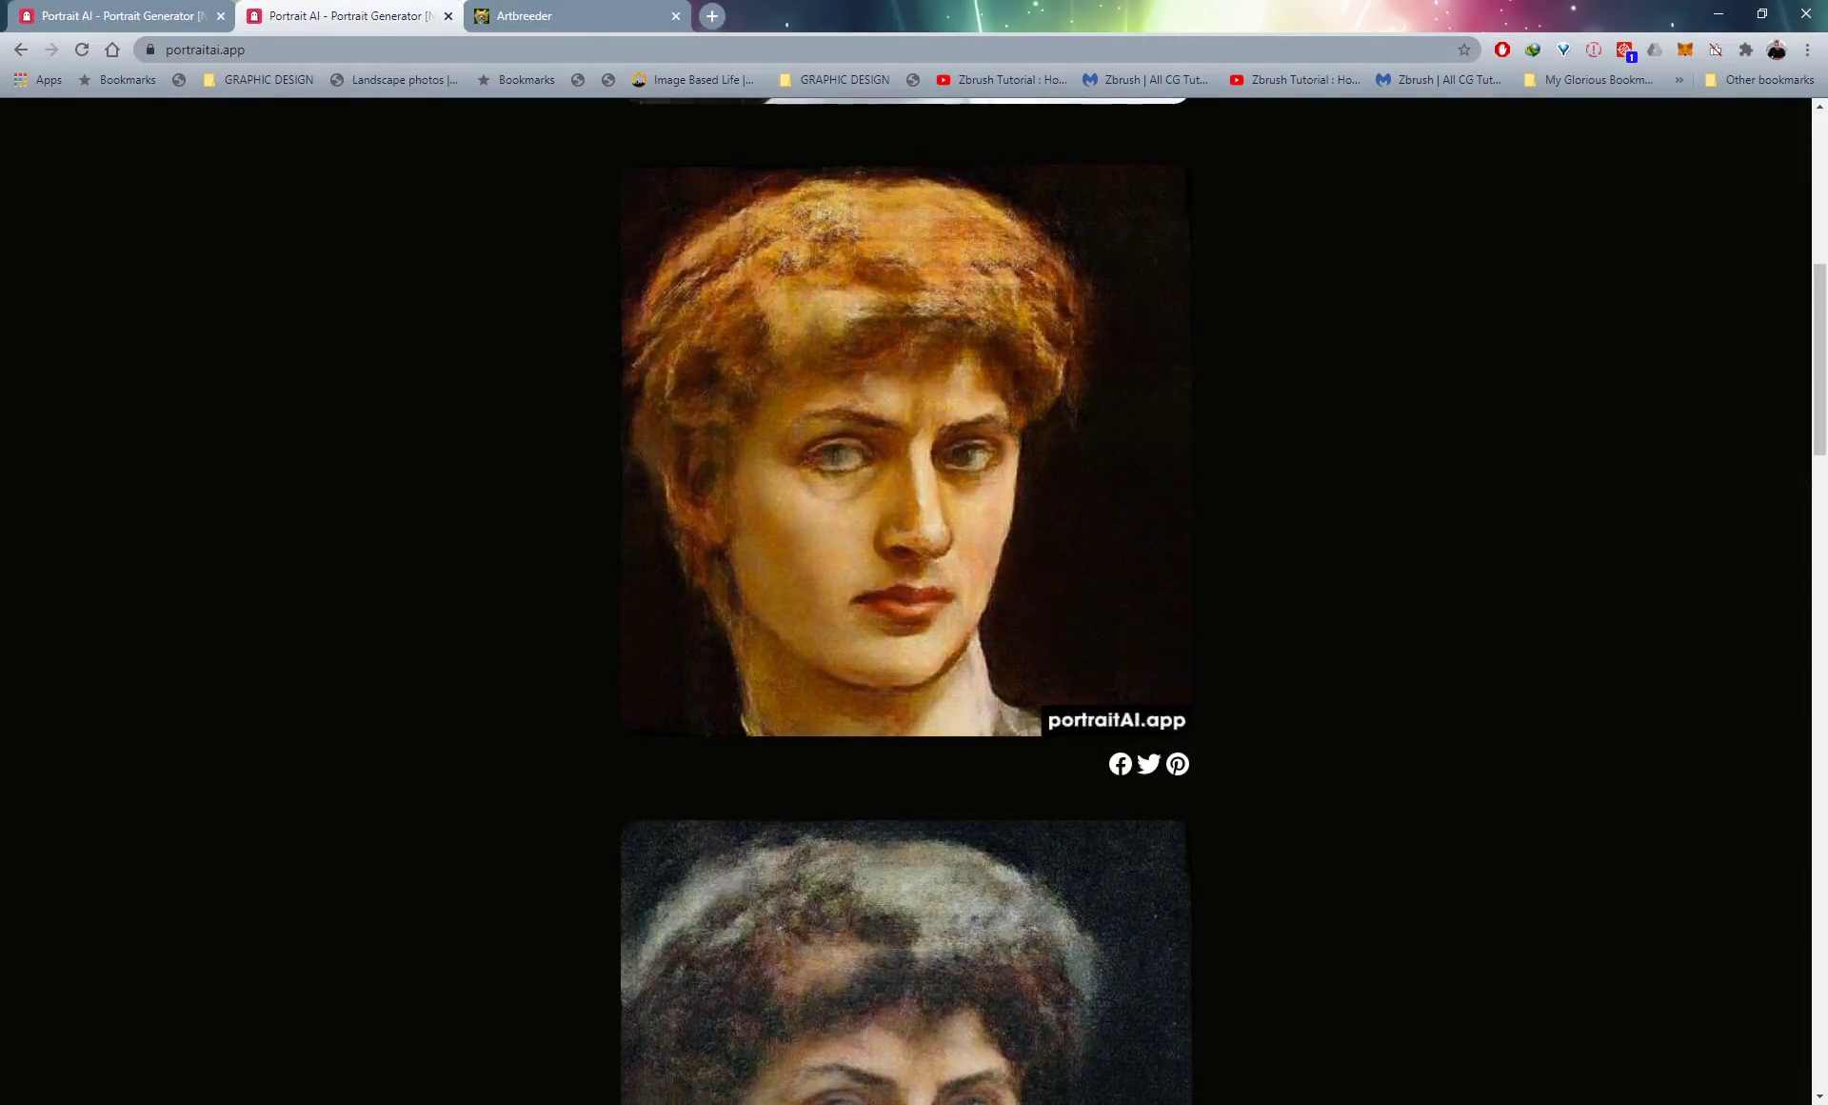
key(alt+Tab)
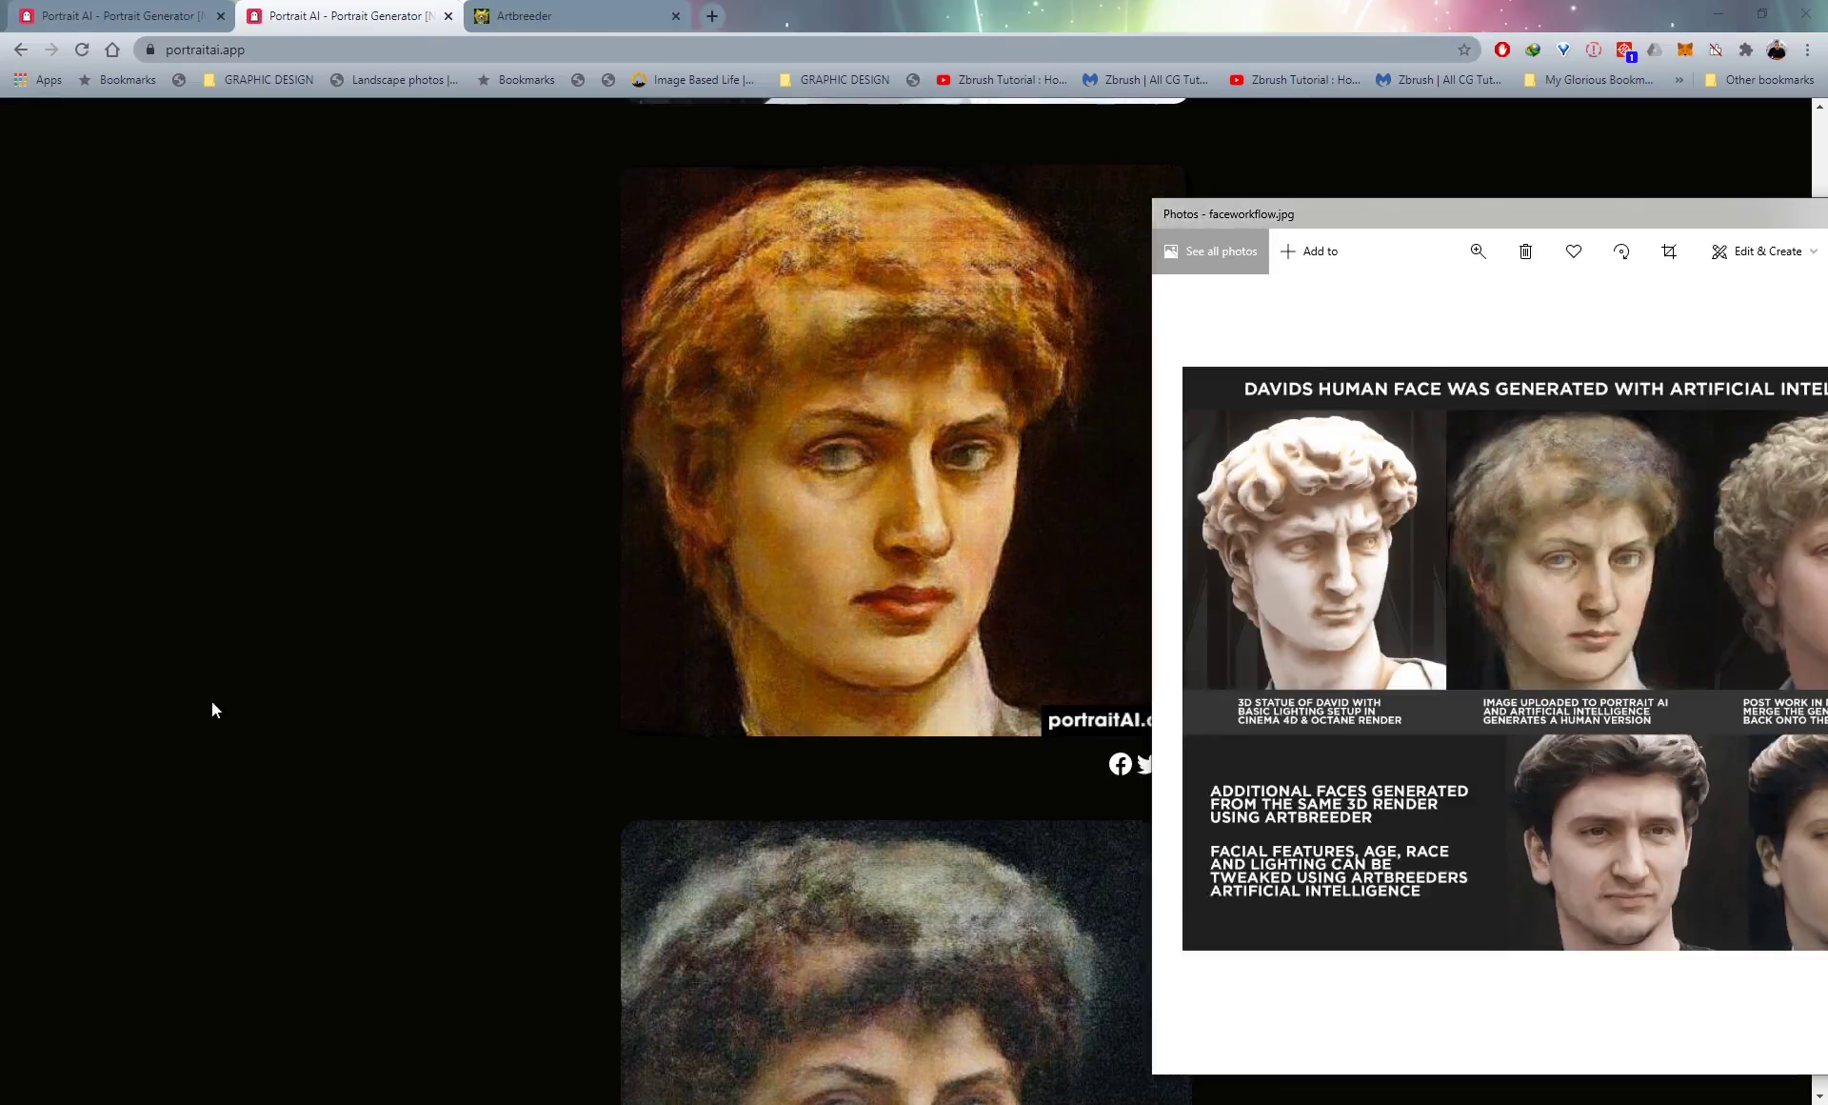
Arrange face2.png beside faceworkflow.jpg to compare the haired 3D render with the merged human face.
drag(1342, 215, 1208, 179)
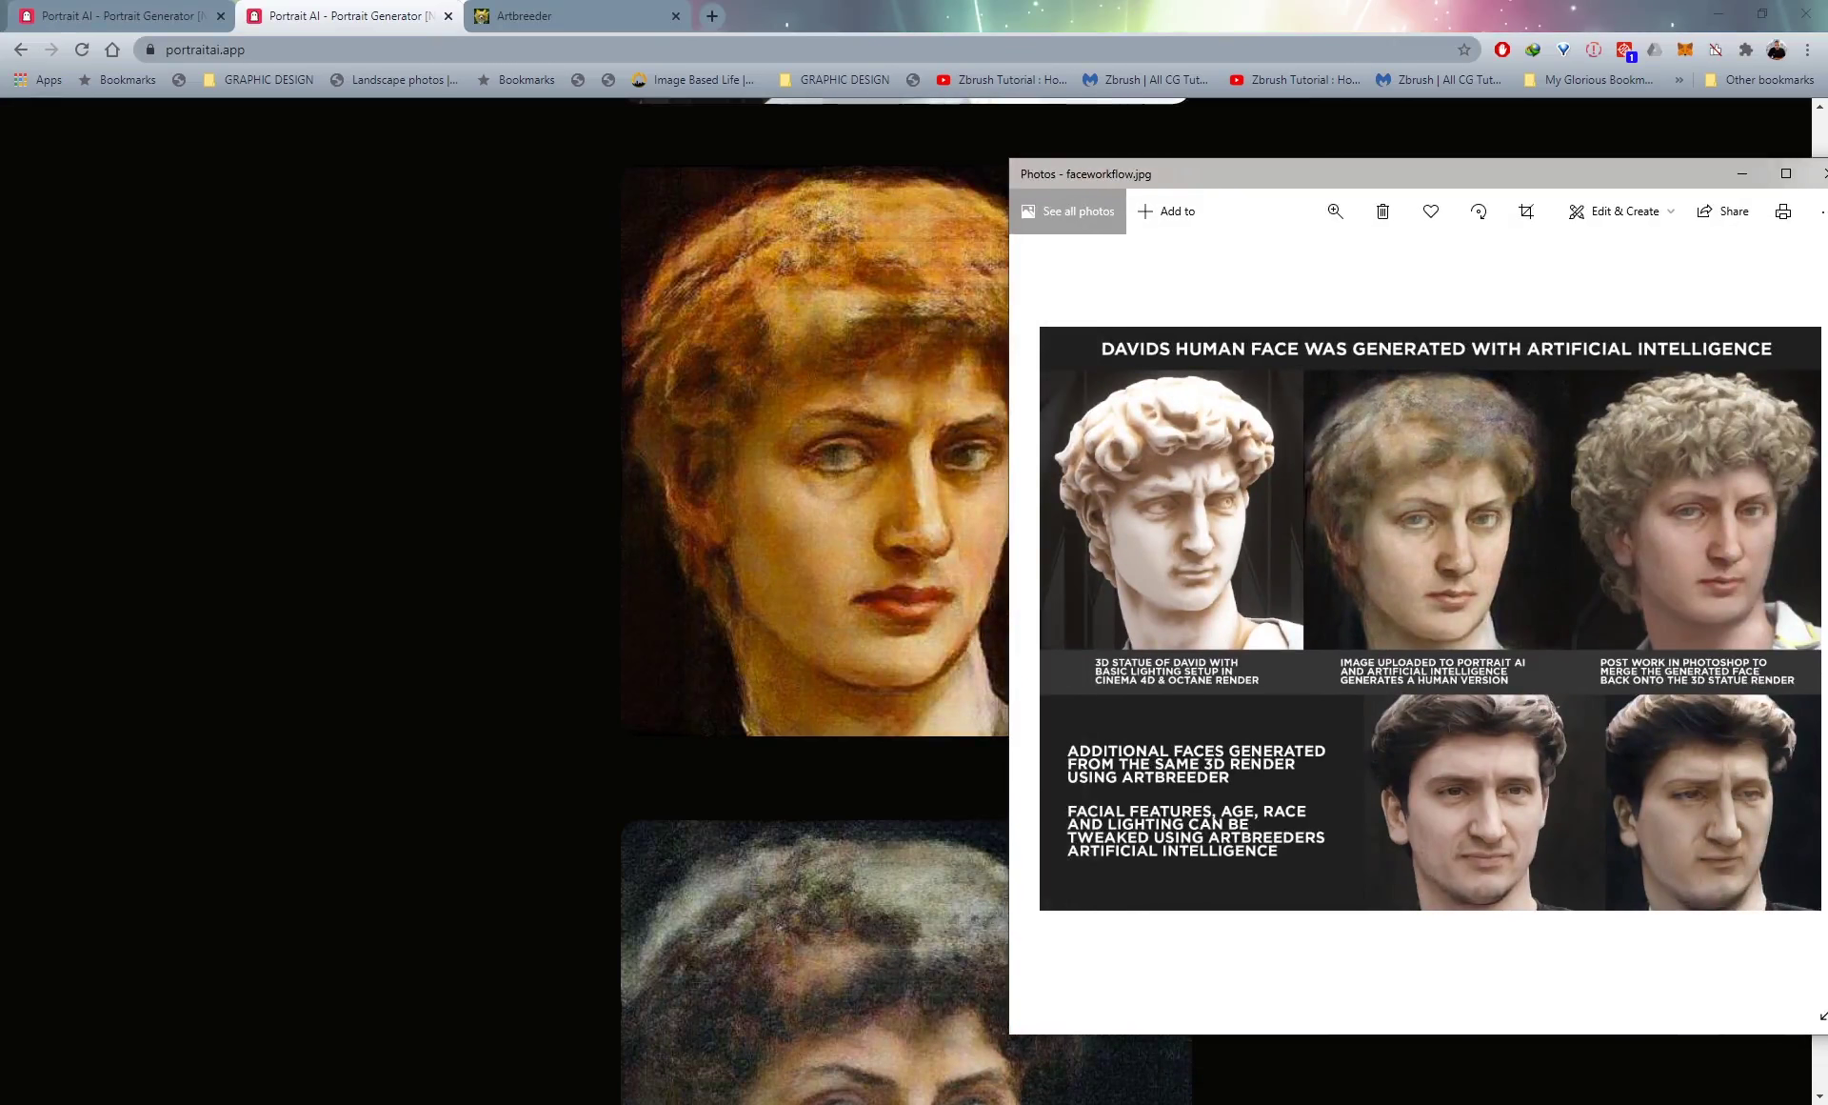
drag(0, 123, 686, 133)
drag(844, 134, 1389, 150)
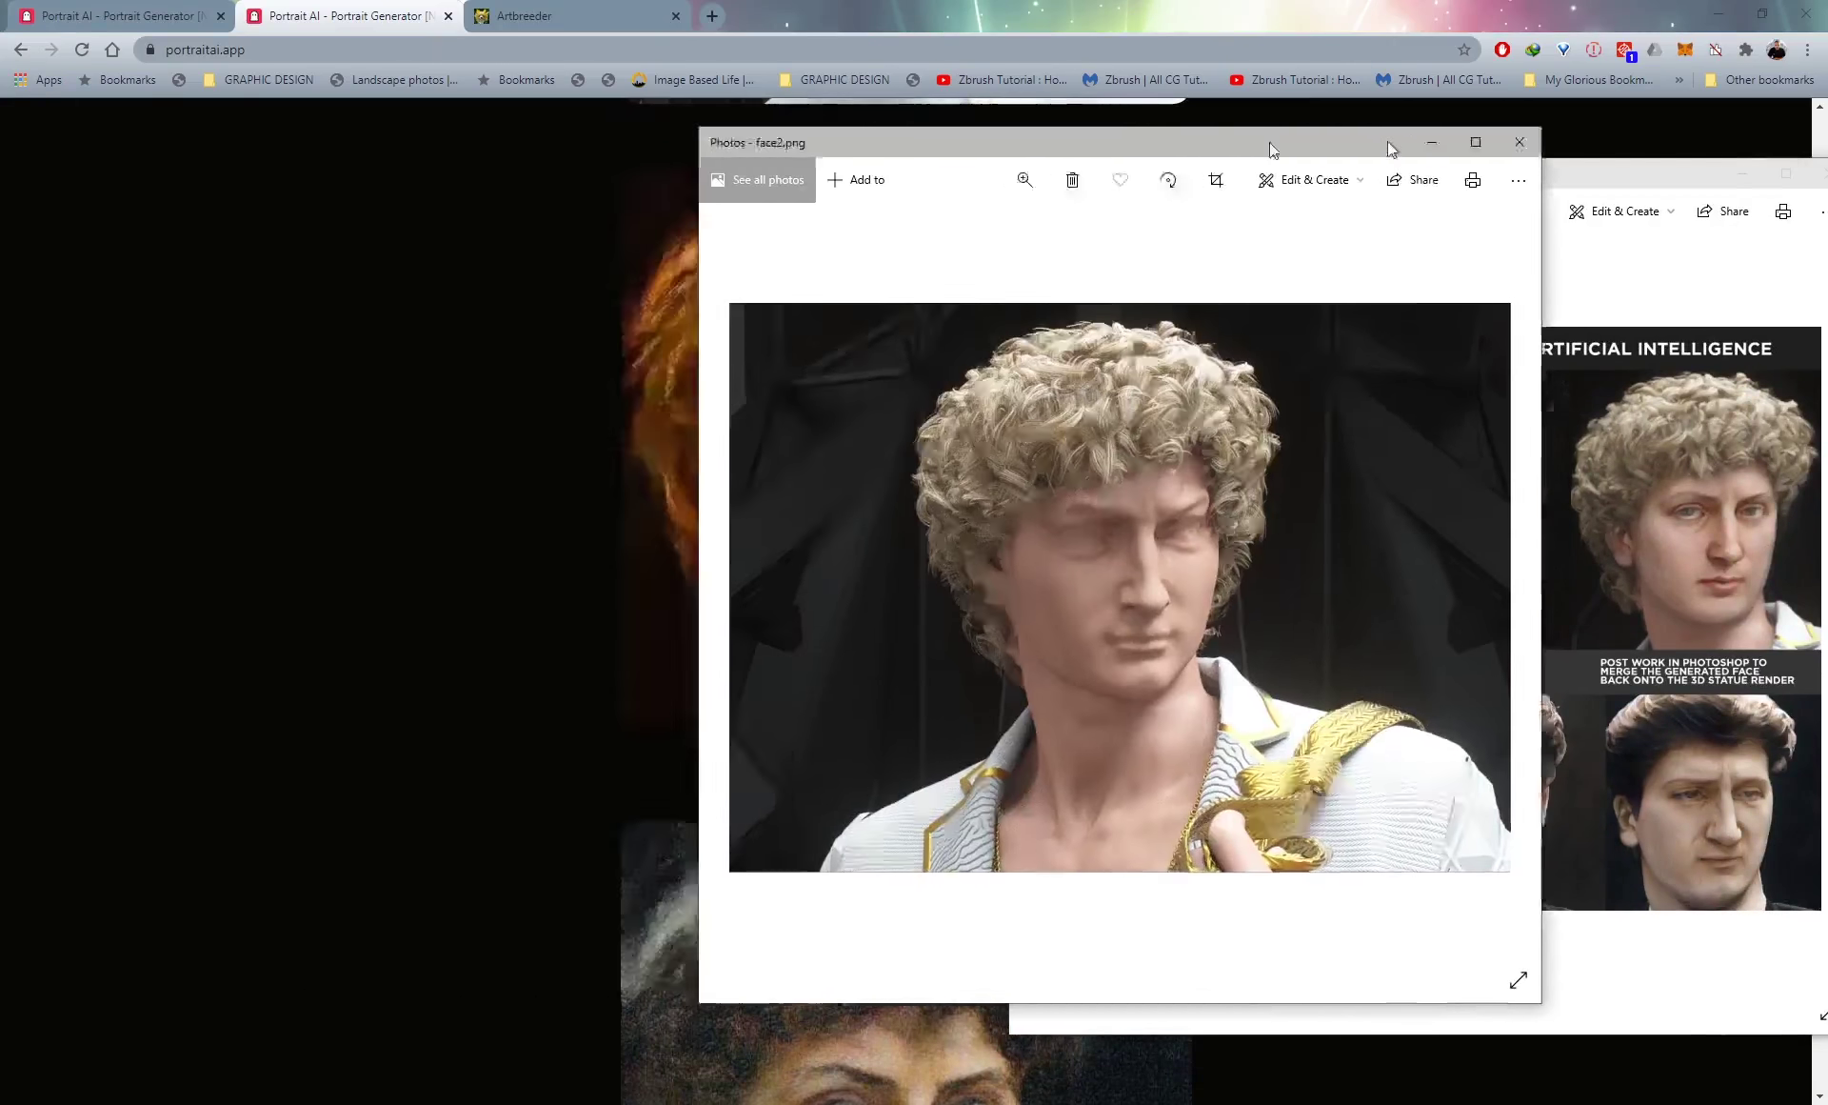
drag(1271, 147, 1521, 138)
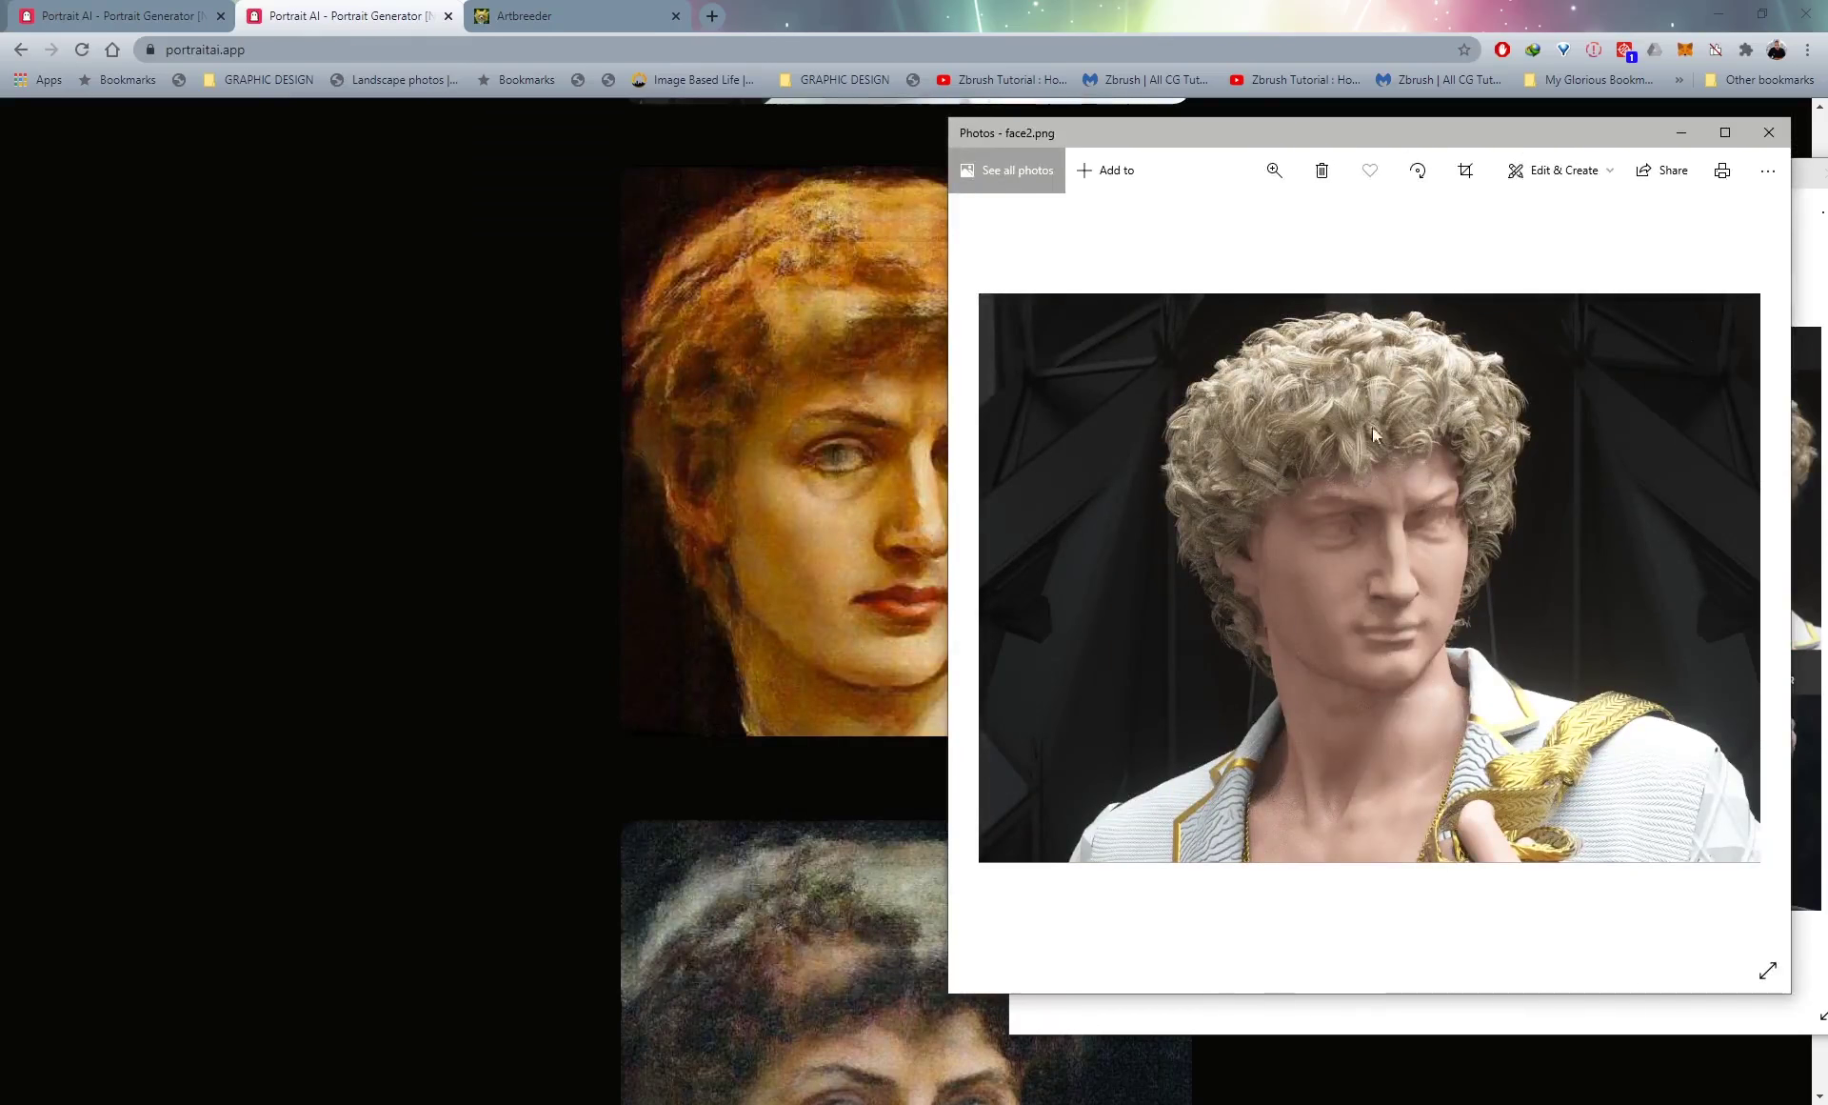
drag(1320, 139, 432, 136)
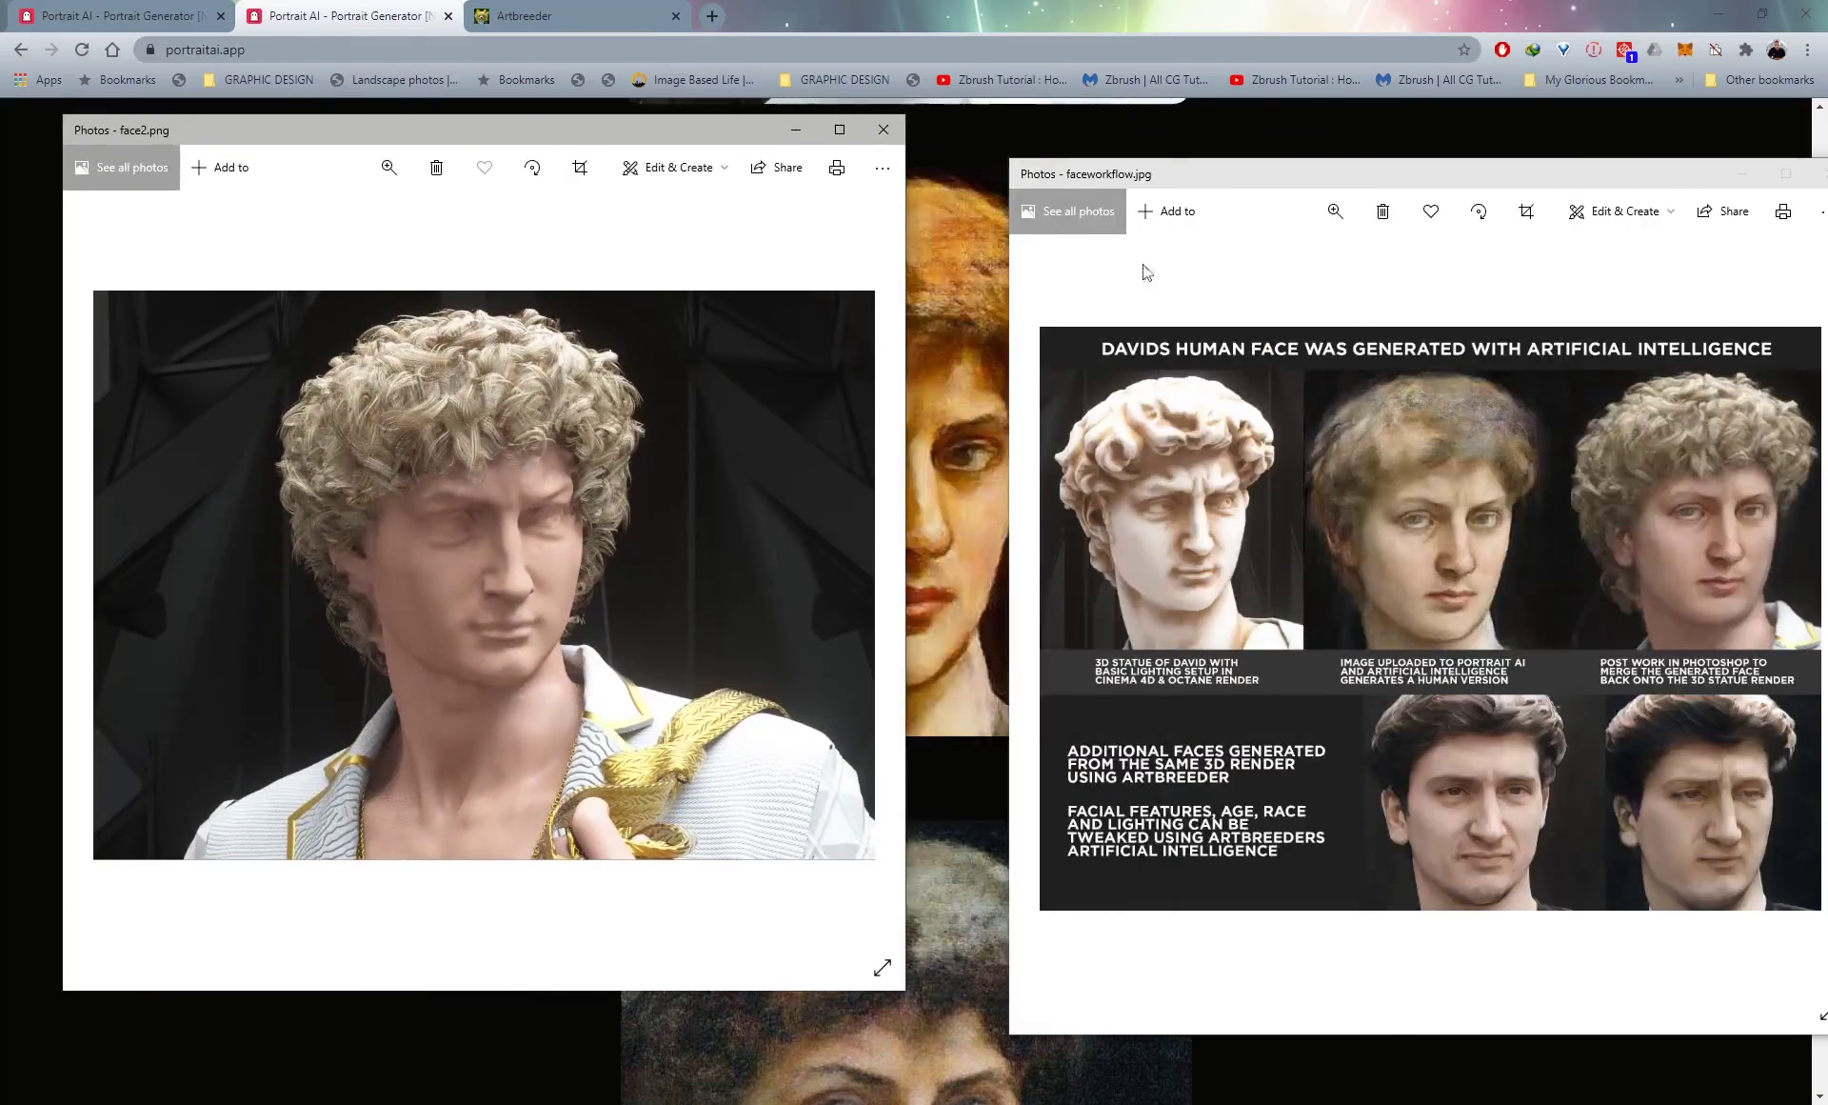
drag(1410, 186, 1111, 134)
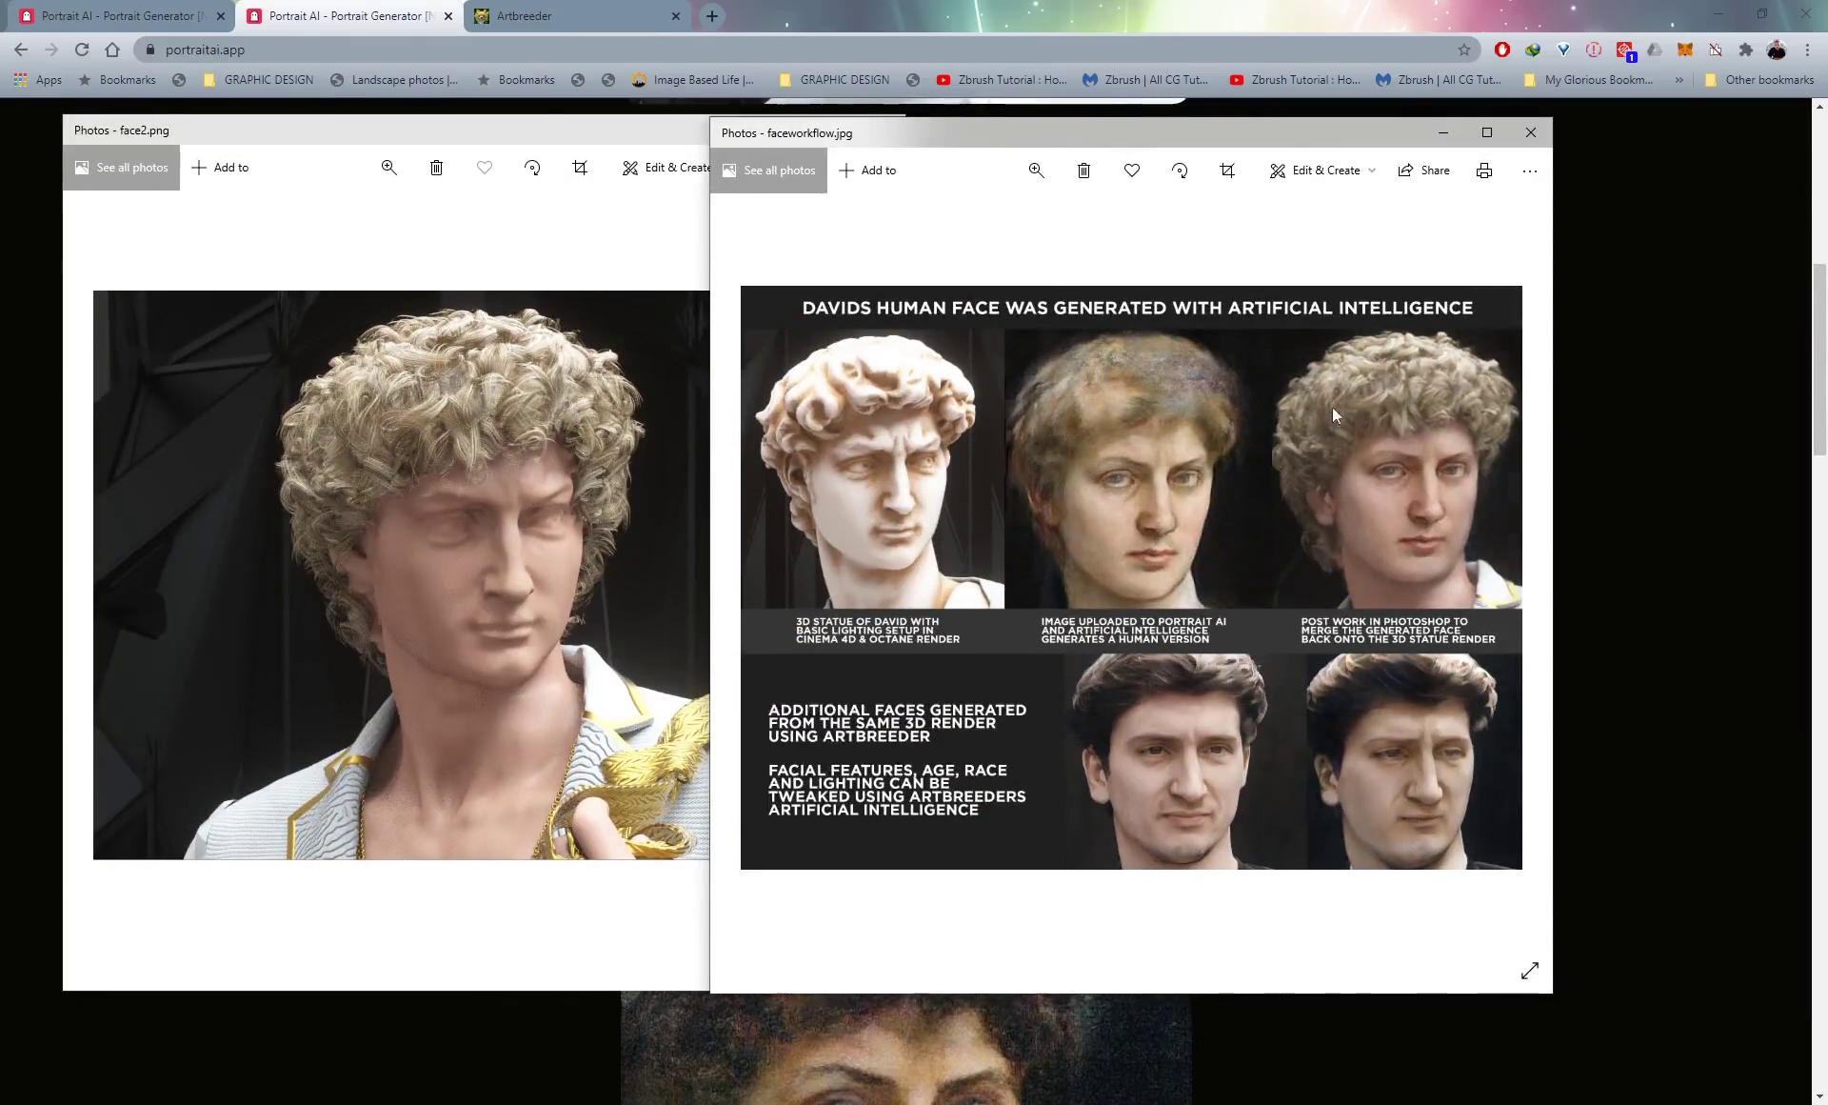
drag(518, 138, 709, 135)
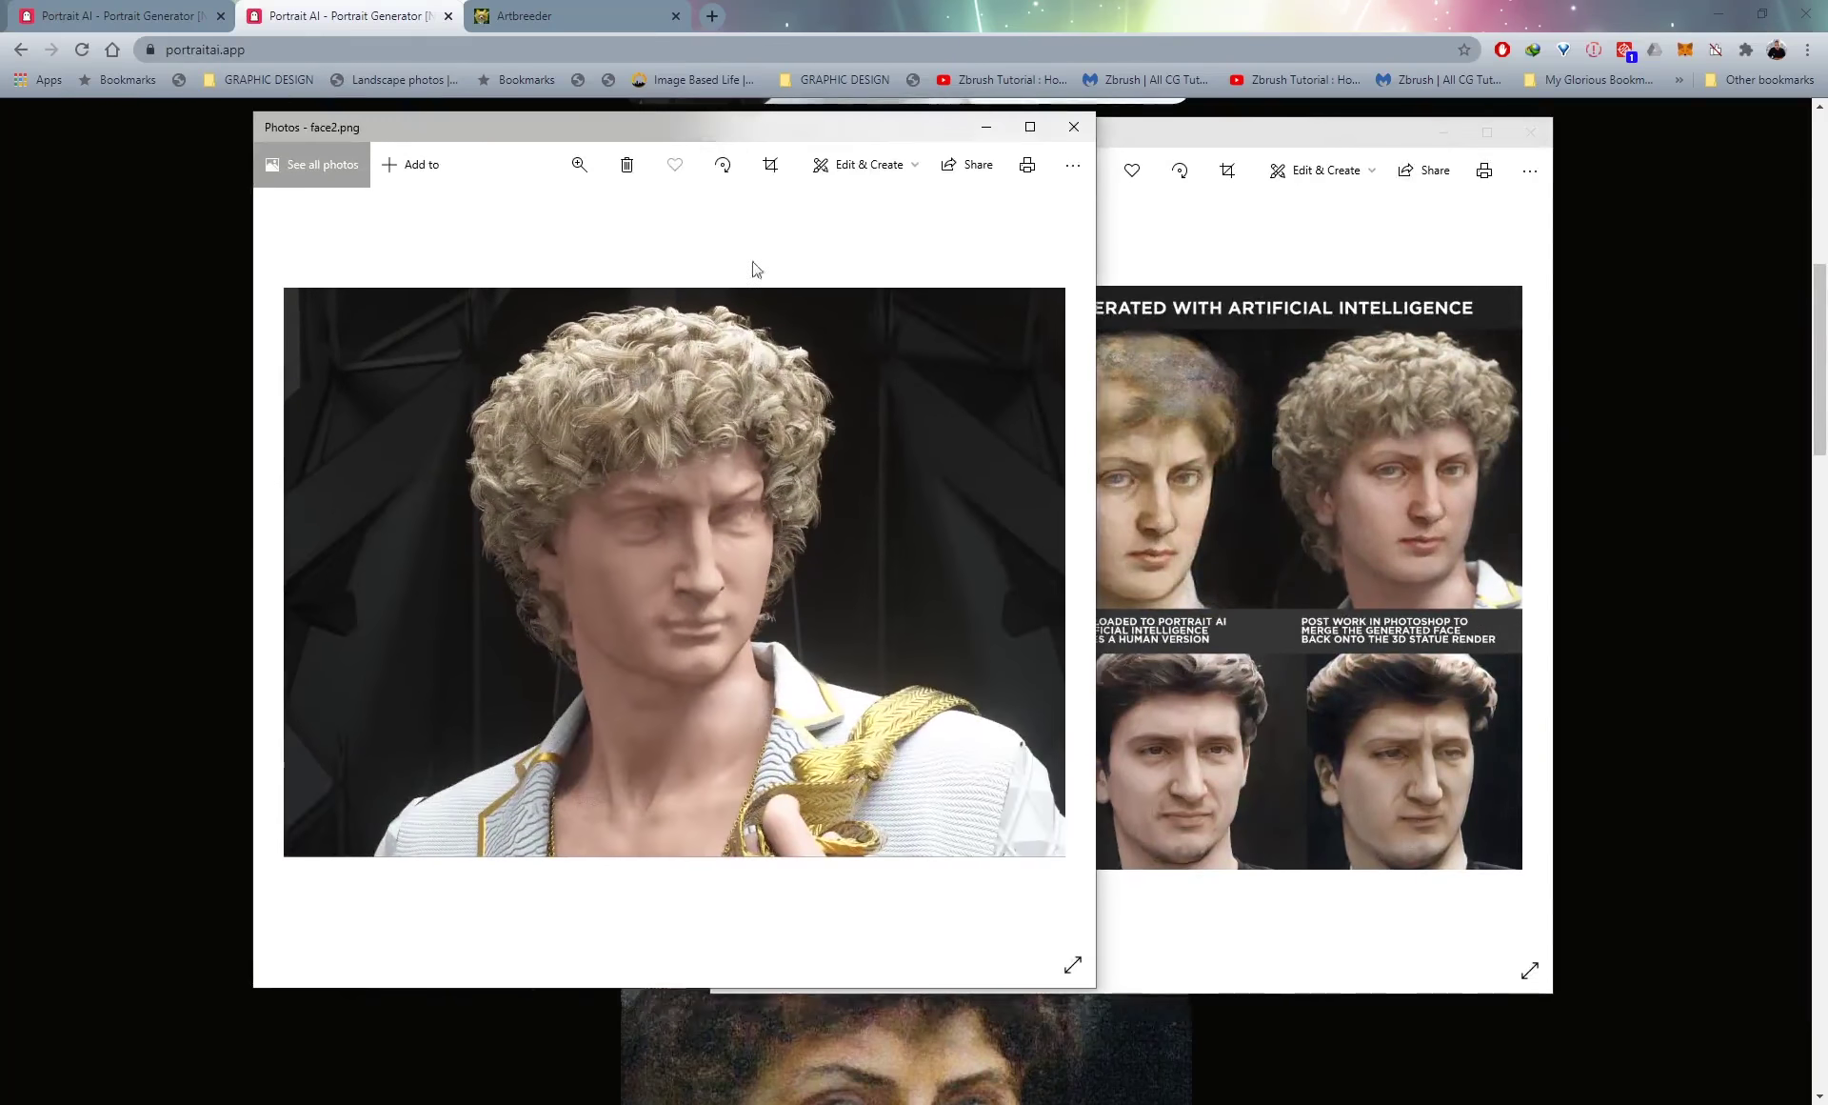
Move both image windows out of view and examine the portraits generated from face2.png on the other Portrait AI page.
drag(1244, 140, 1827, 140)
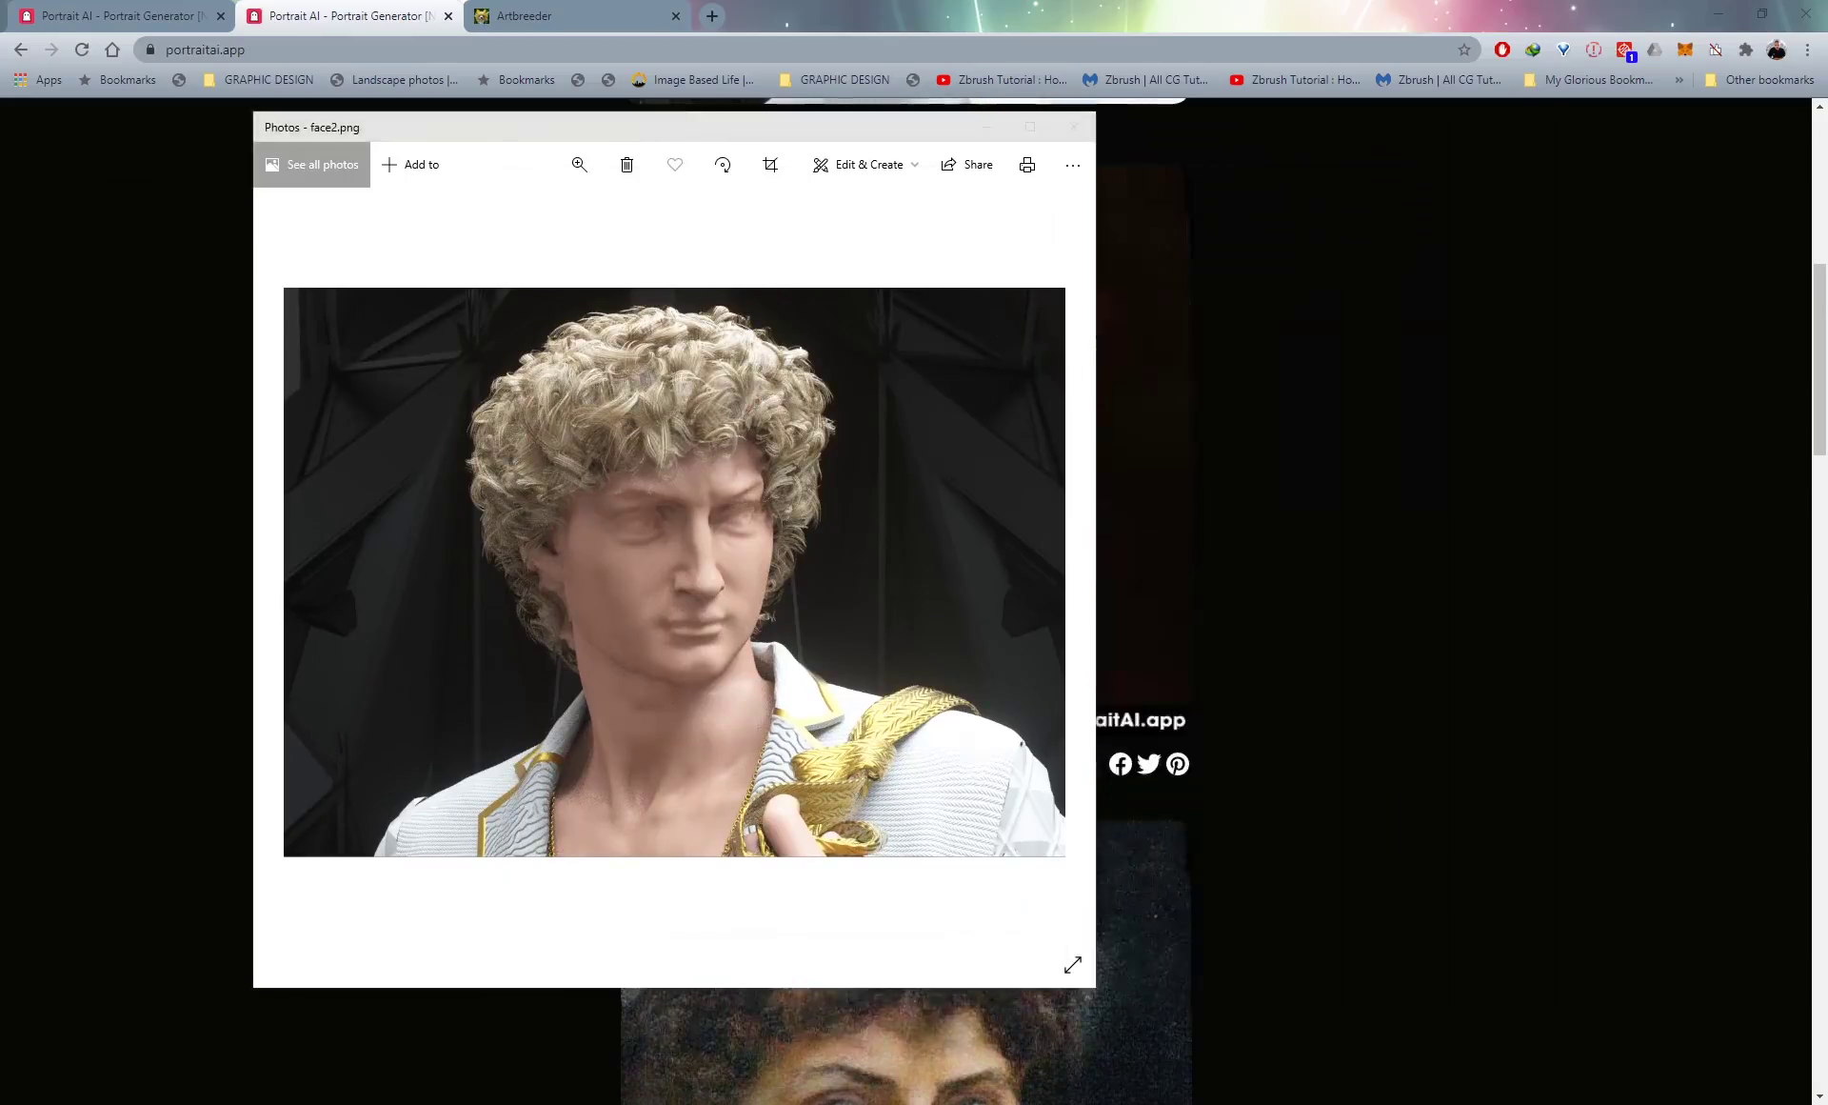
drag(577, 119, 0, 141)
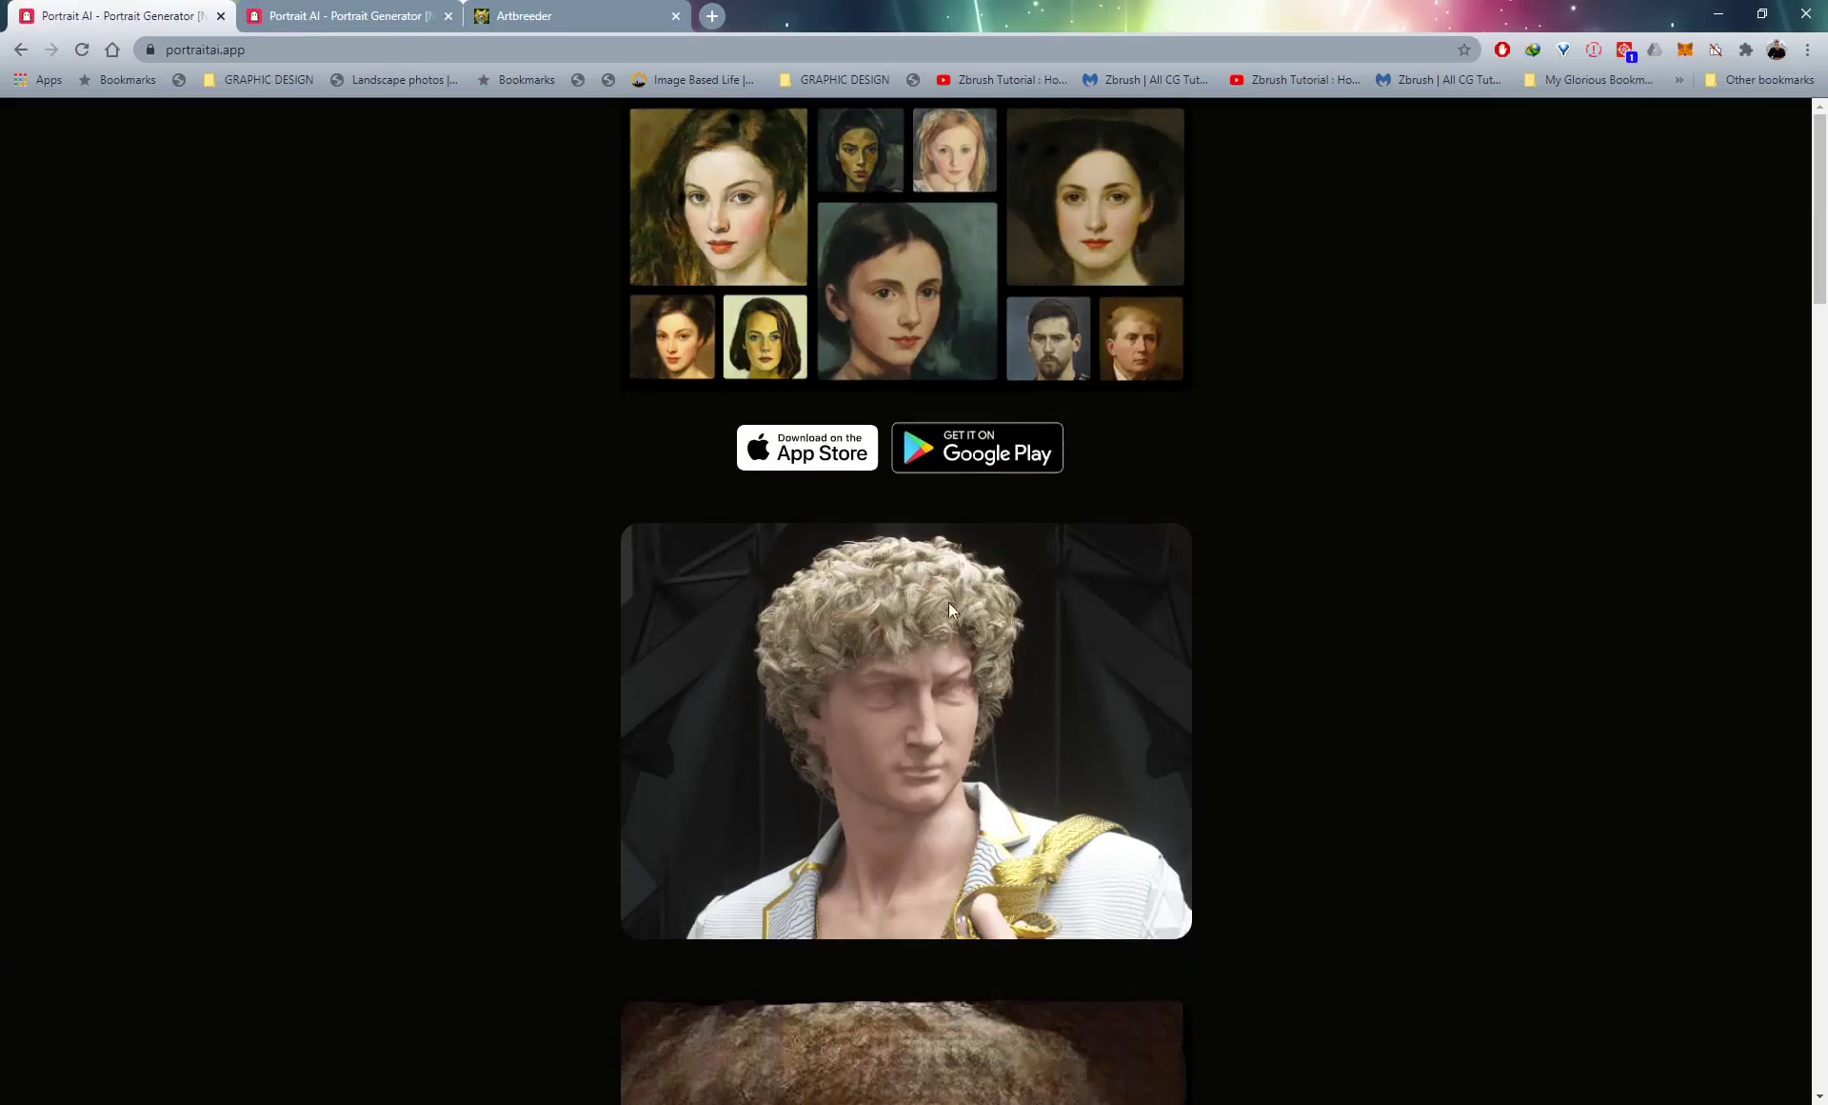
scroll(946, 672, down, 8)
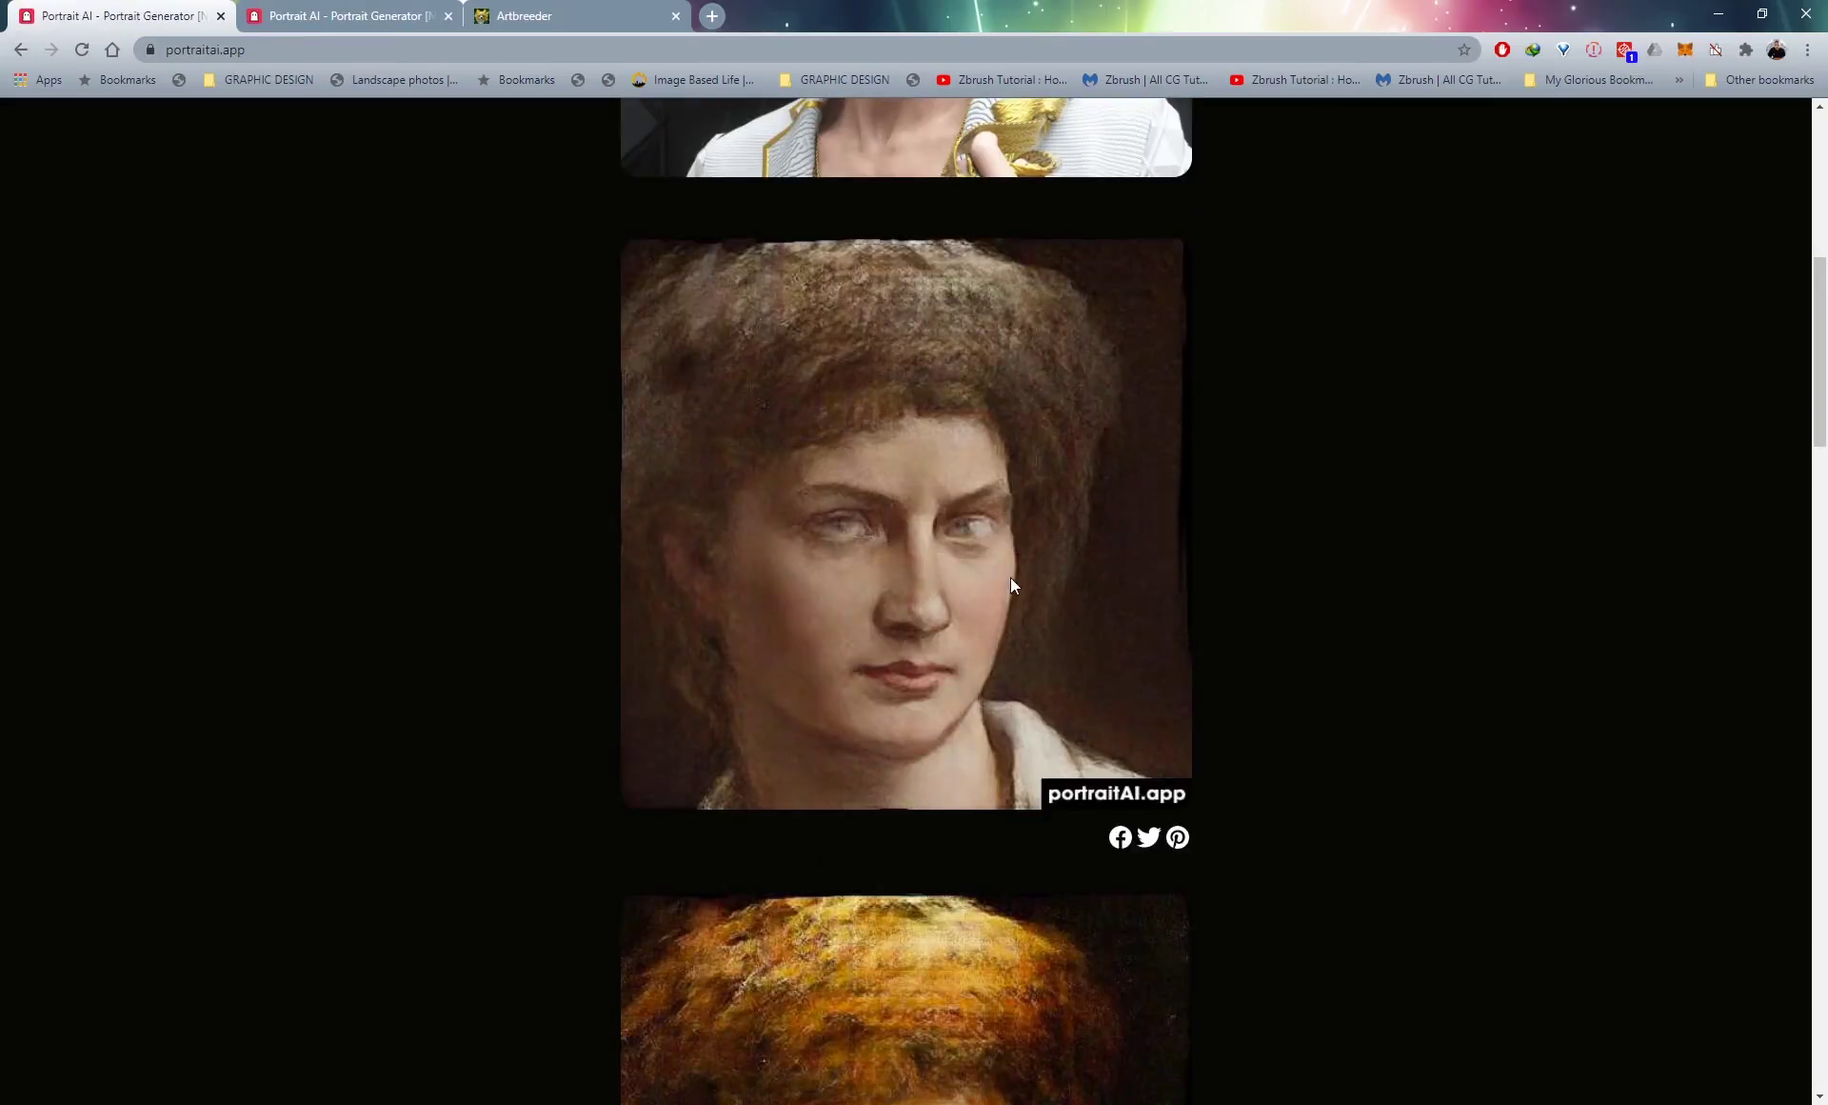
scroll(1050, 604, up, 5)
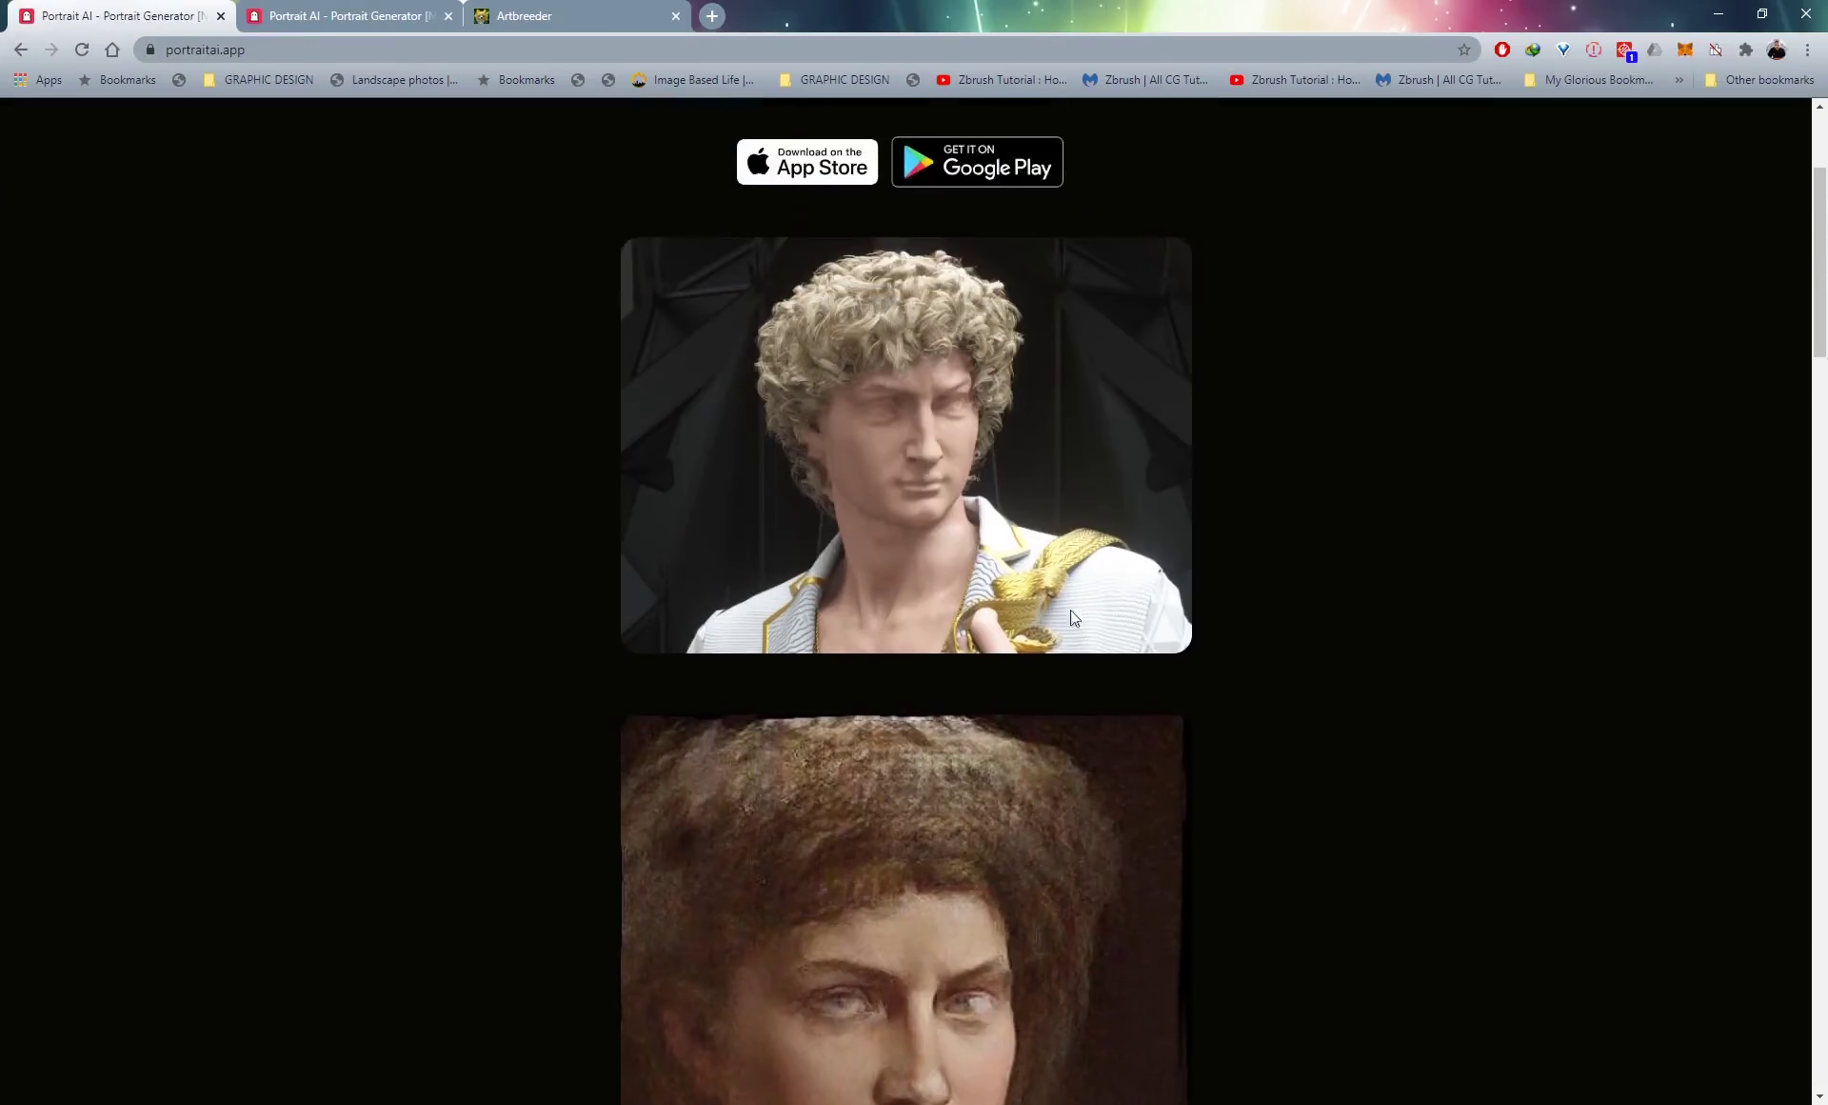
scroll(950, 505, down, 13)
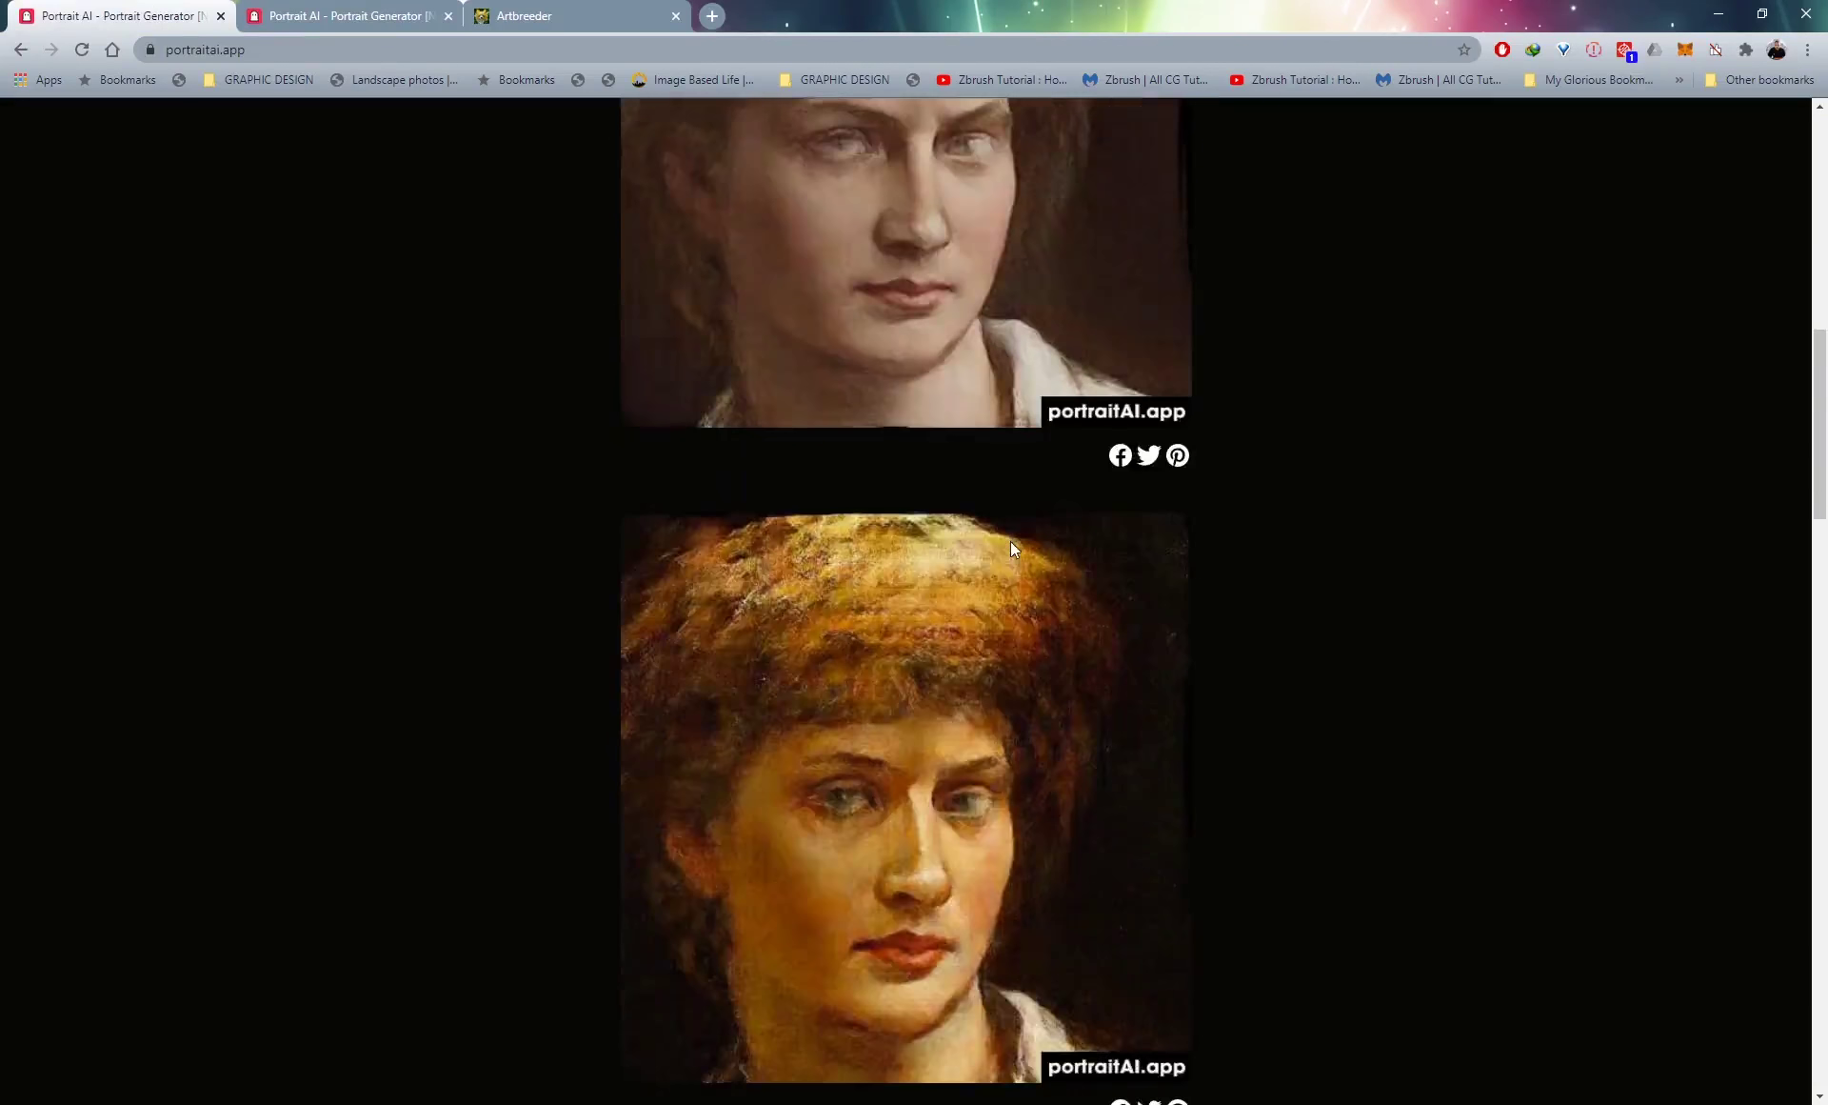
scroll(1057, 657, up, 14)
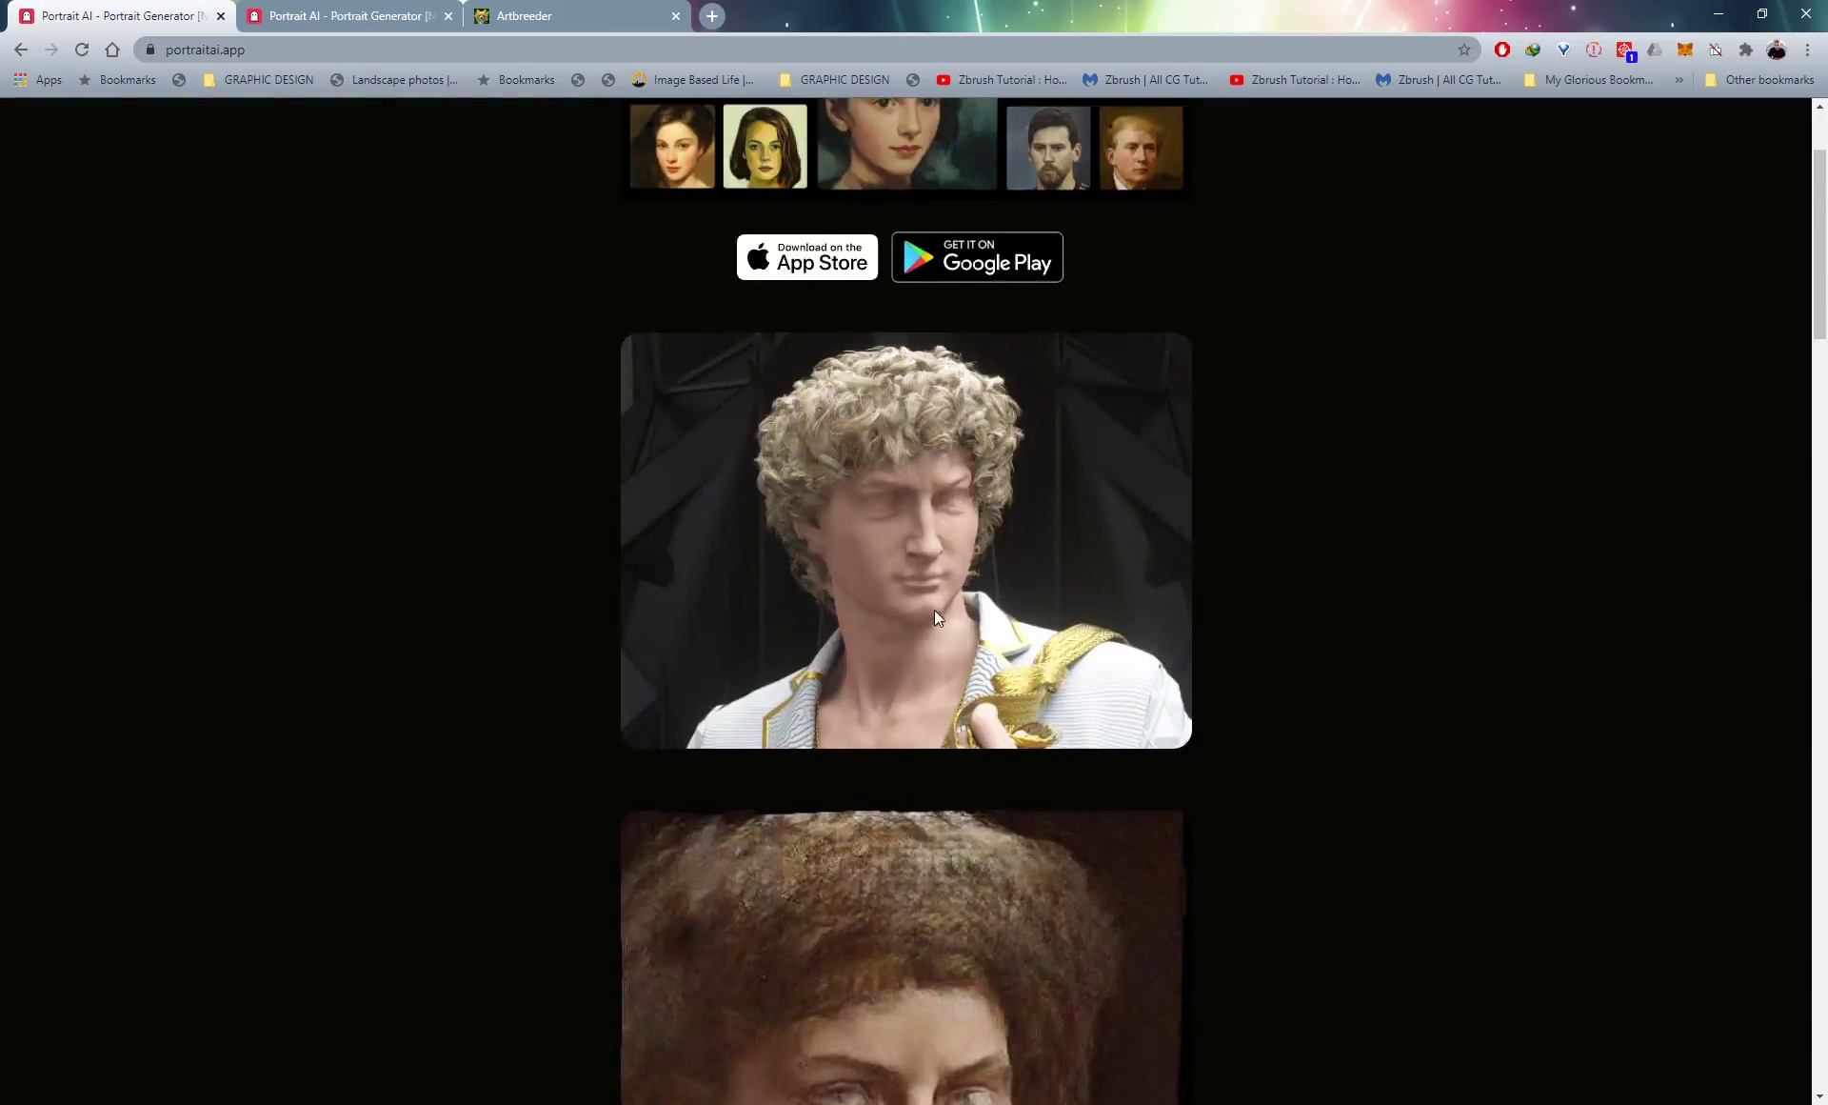
scroll(952, 619, down, 6)
scroll(985, 638, down, 12)
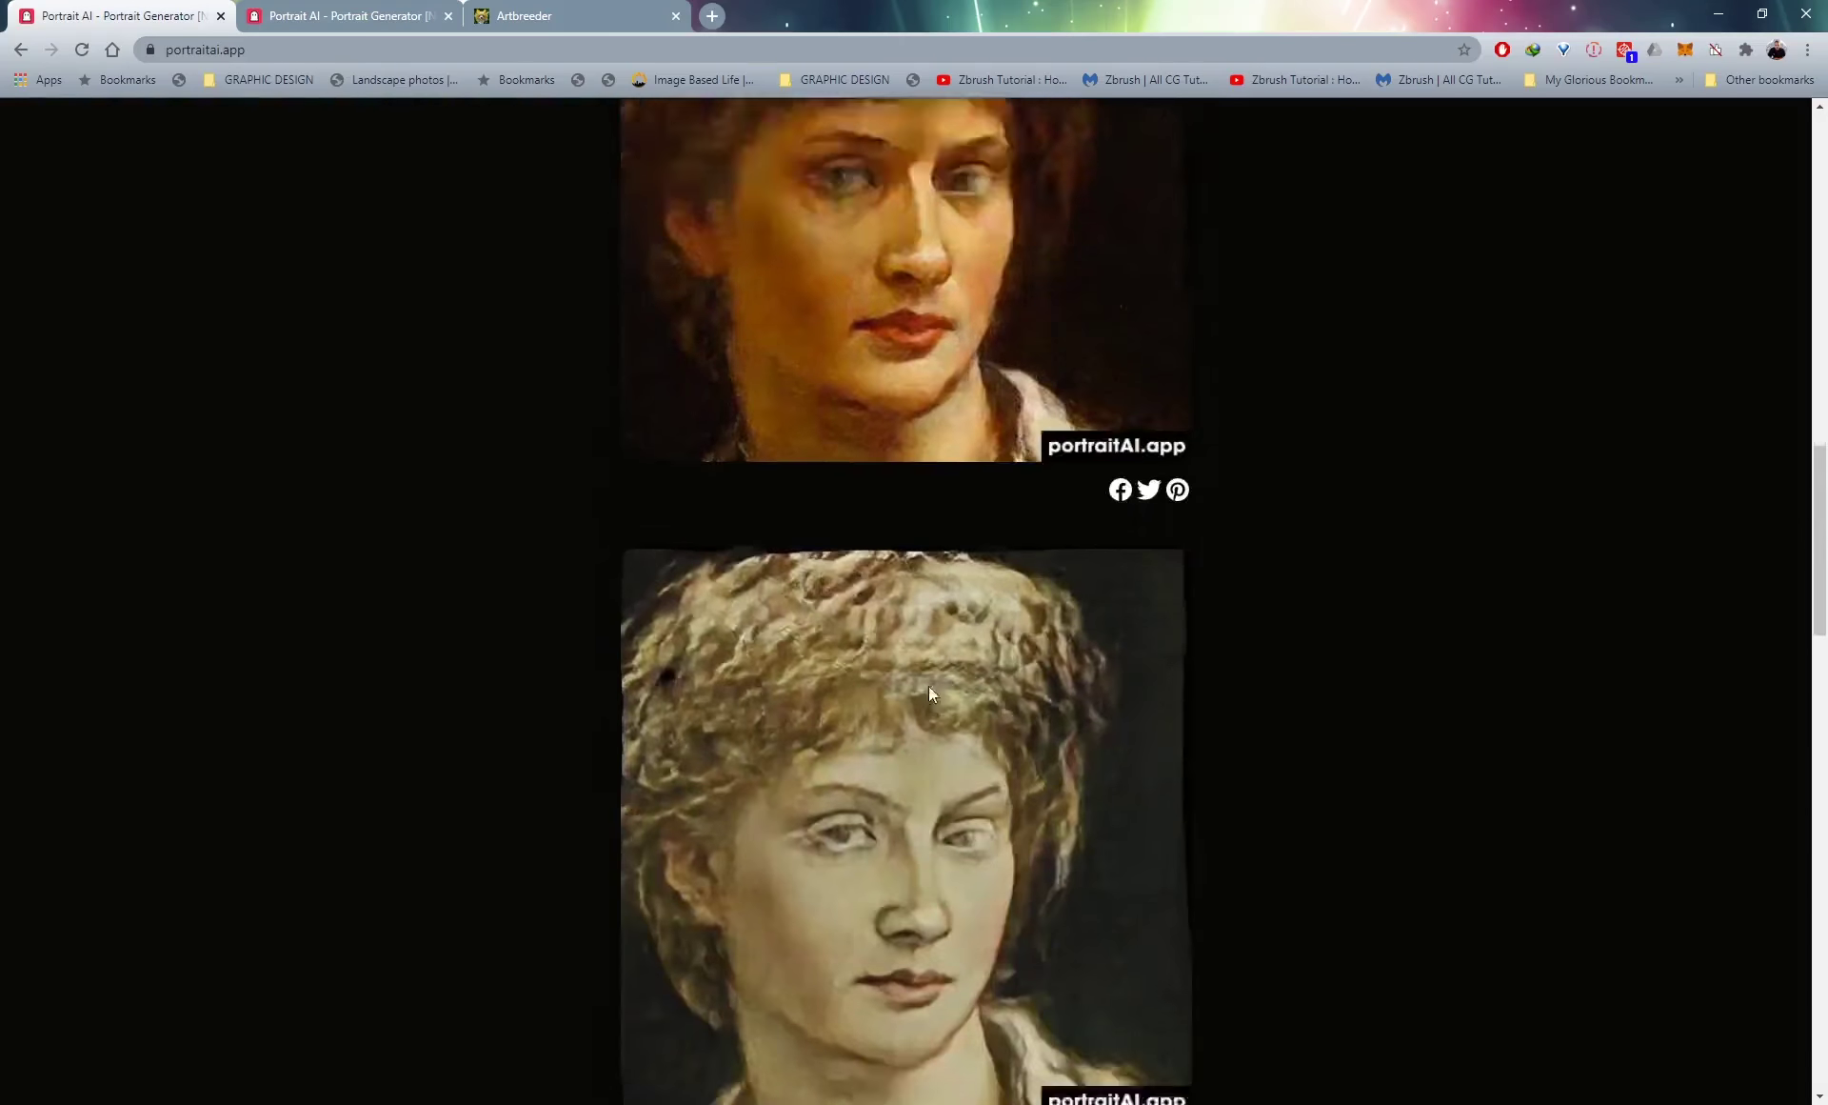
scroll(893, 748, down, 9)
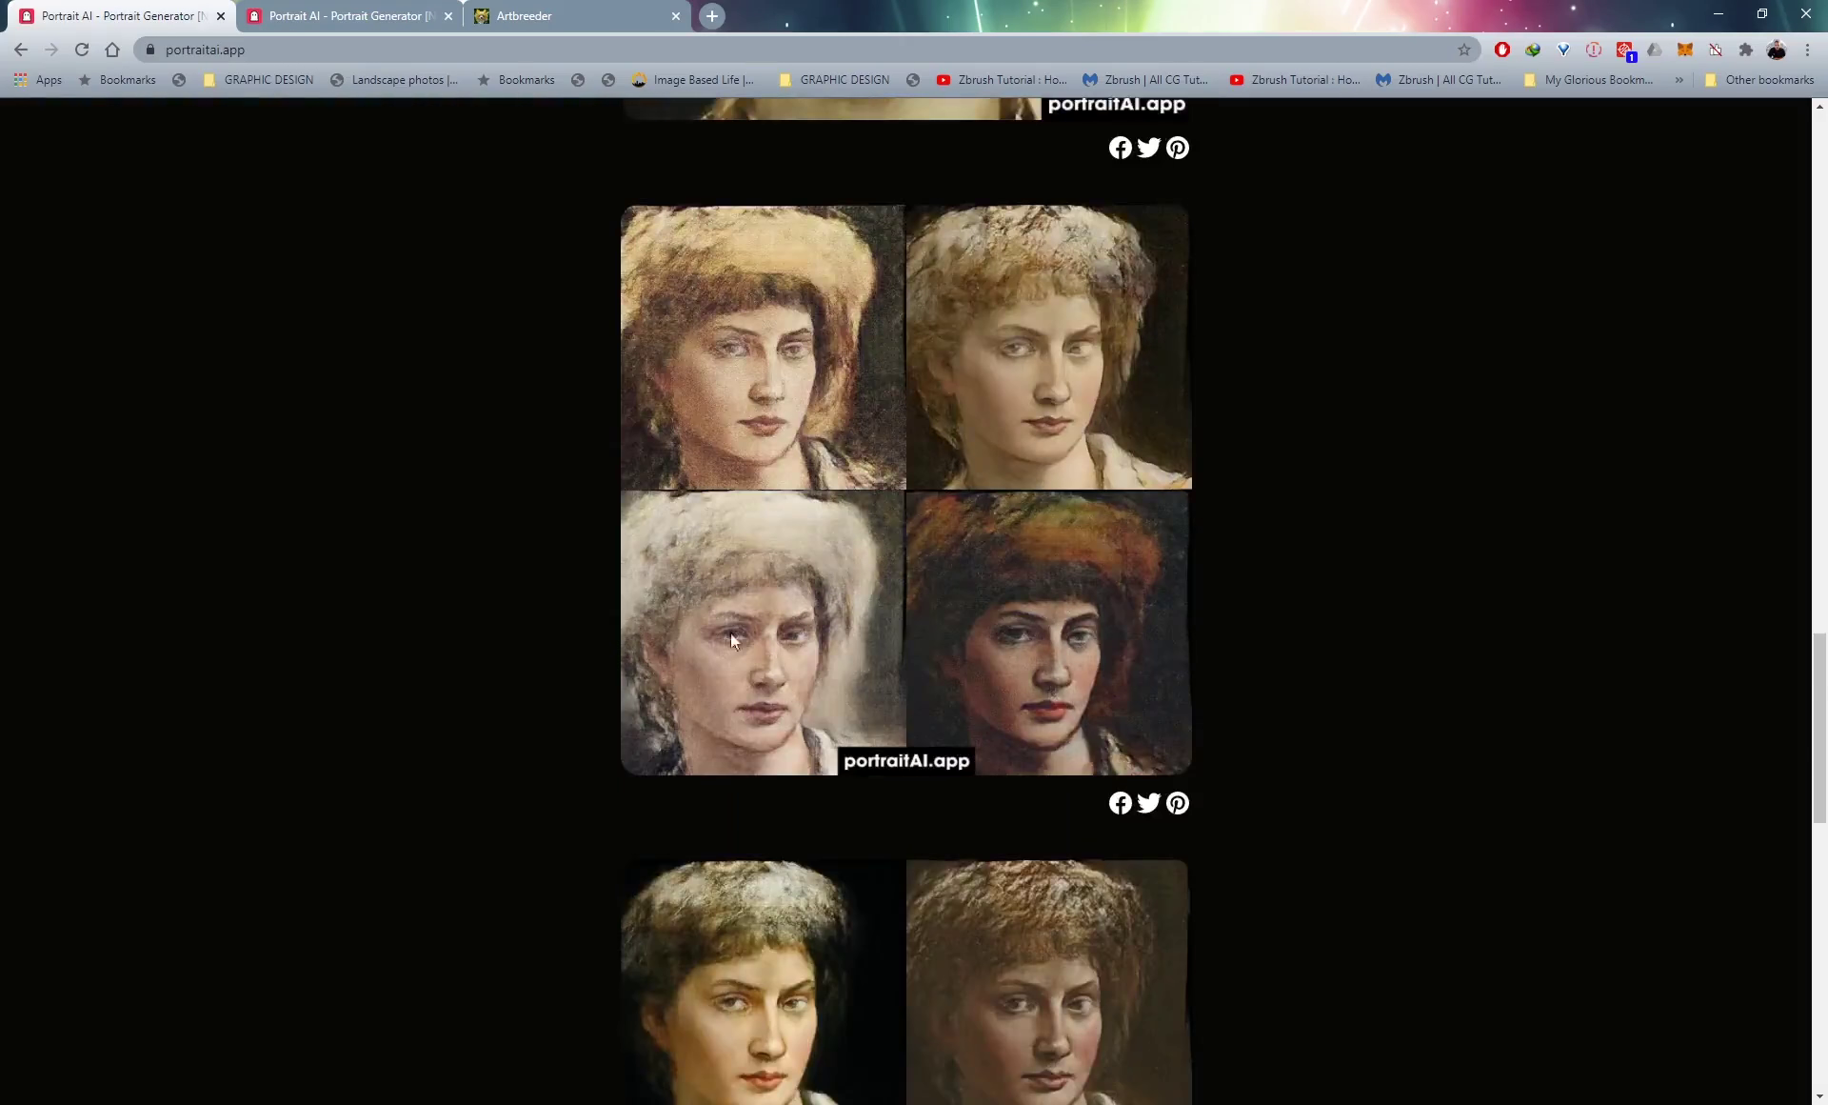
scroll(732, 638, down, 6)
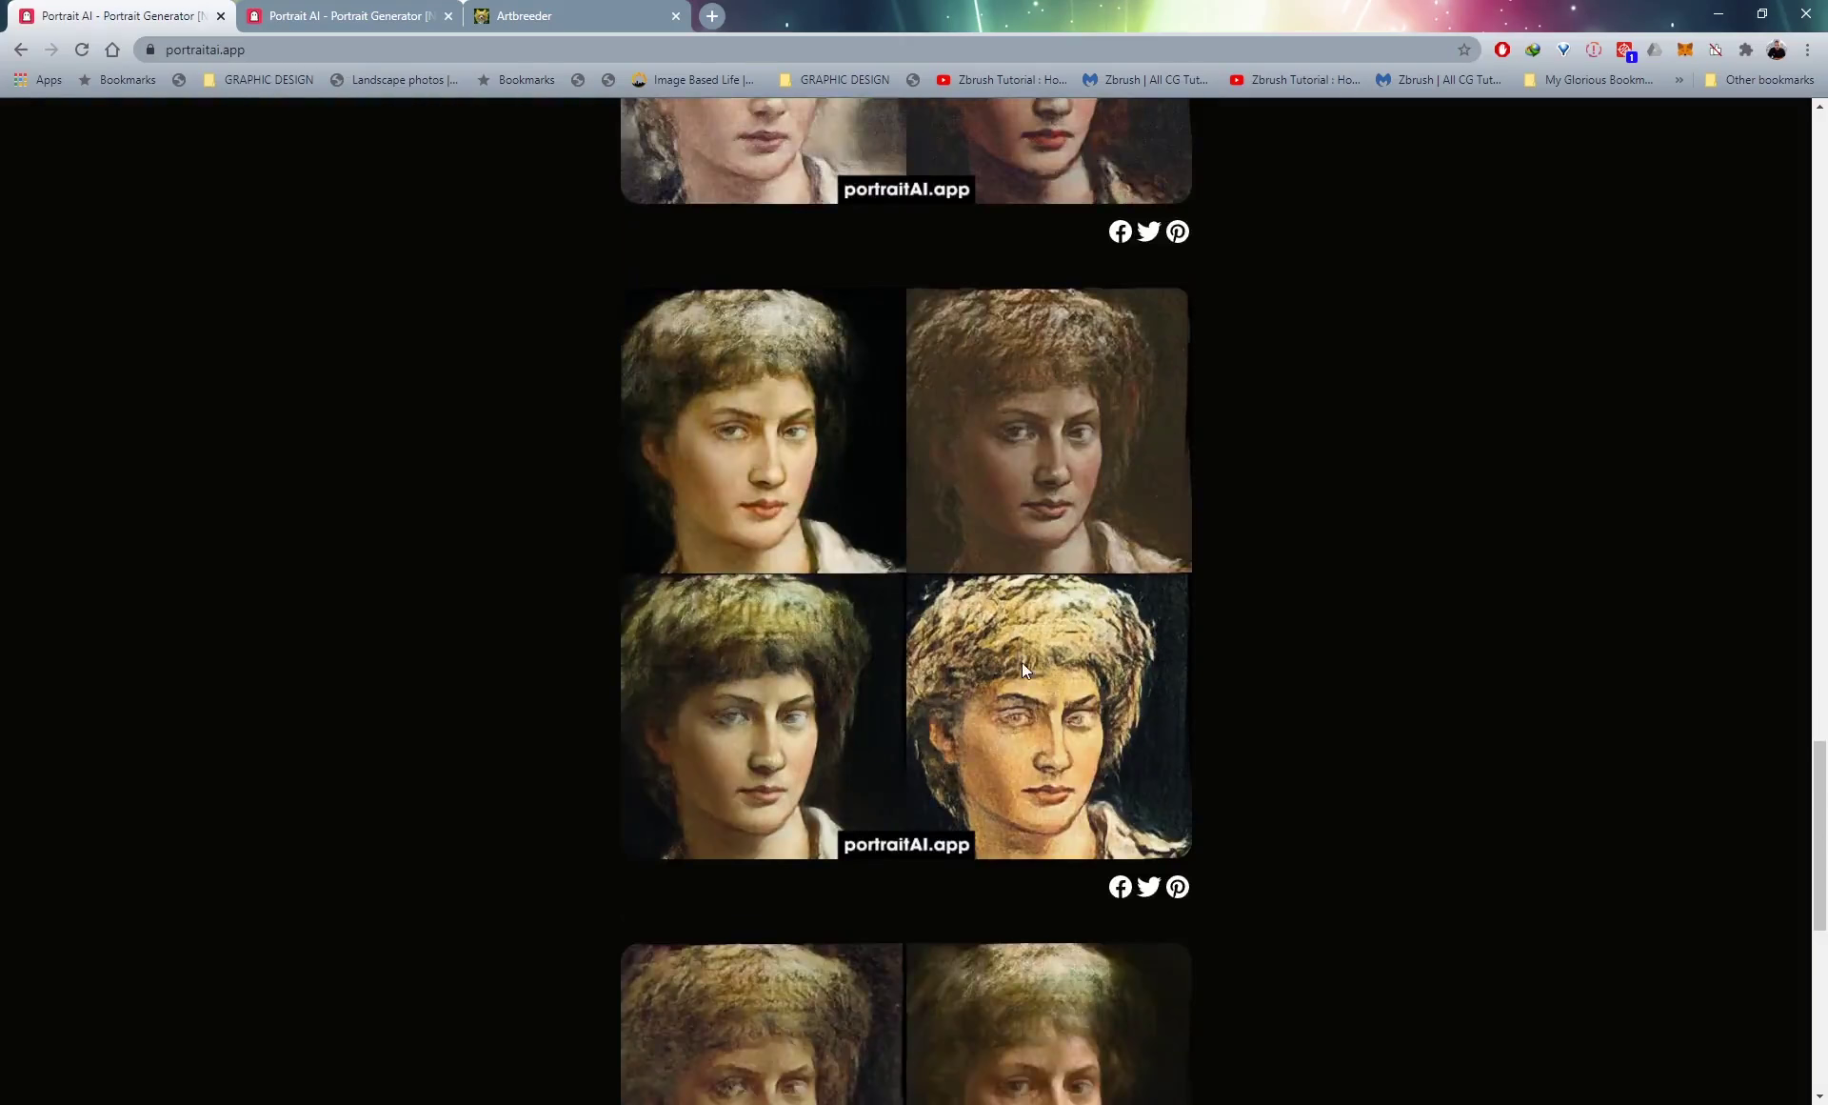
scroll(975, 694, down, 3)
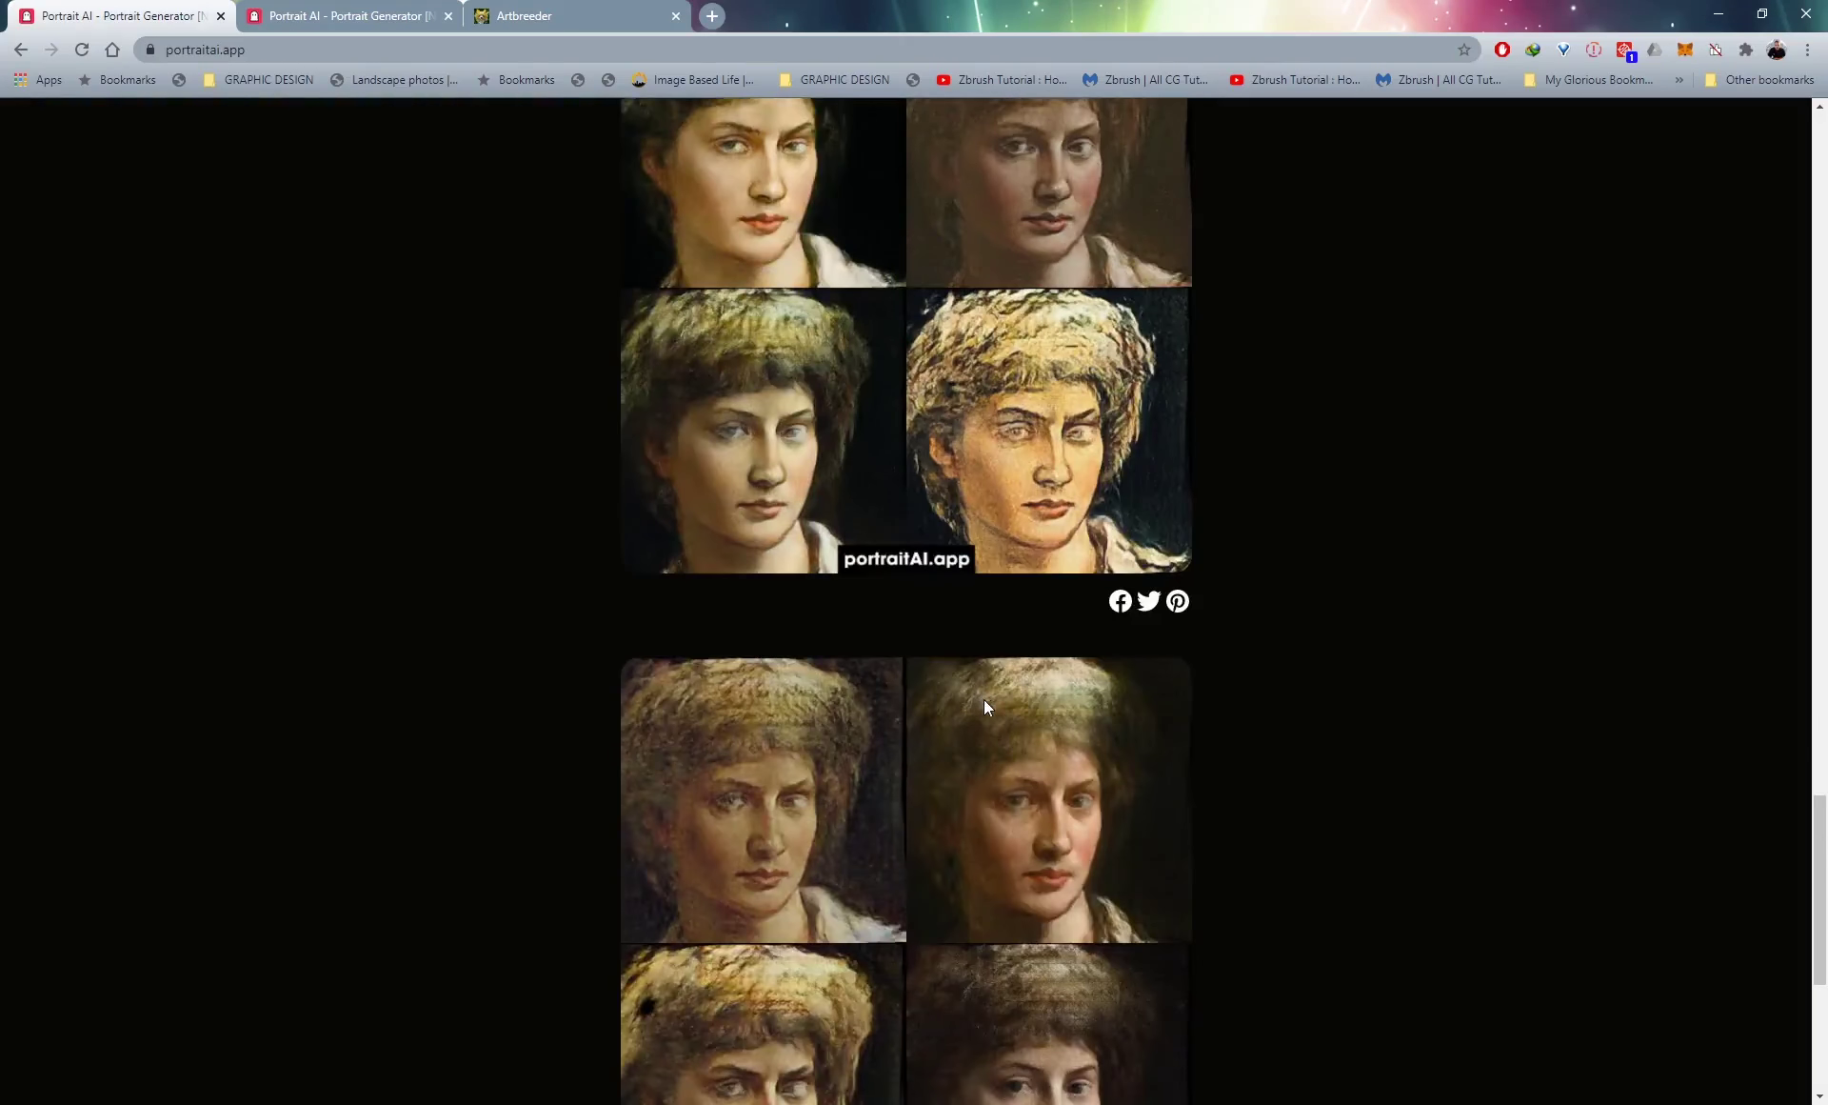
scroll(991, 704, down, 3)
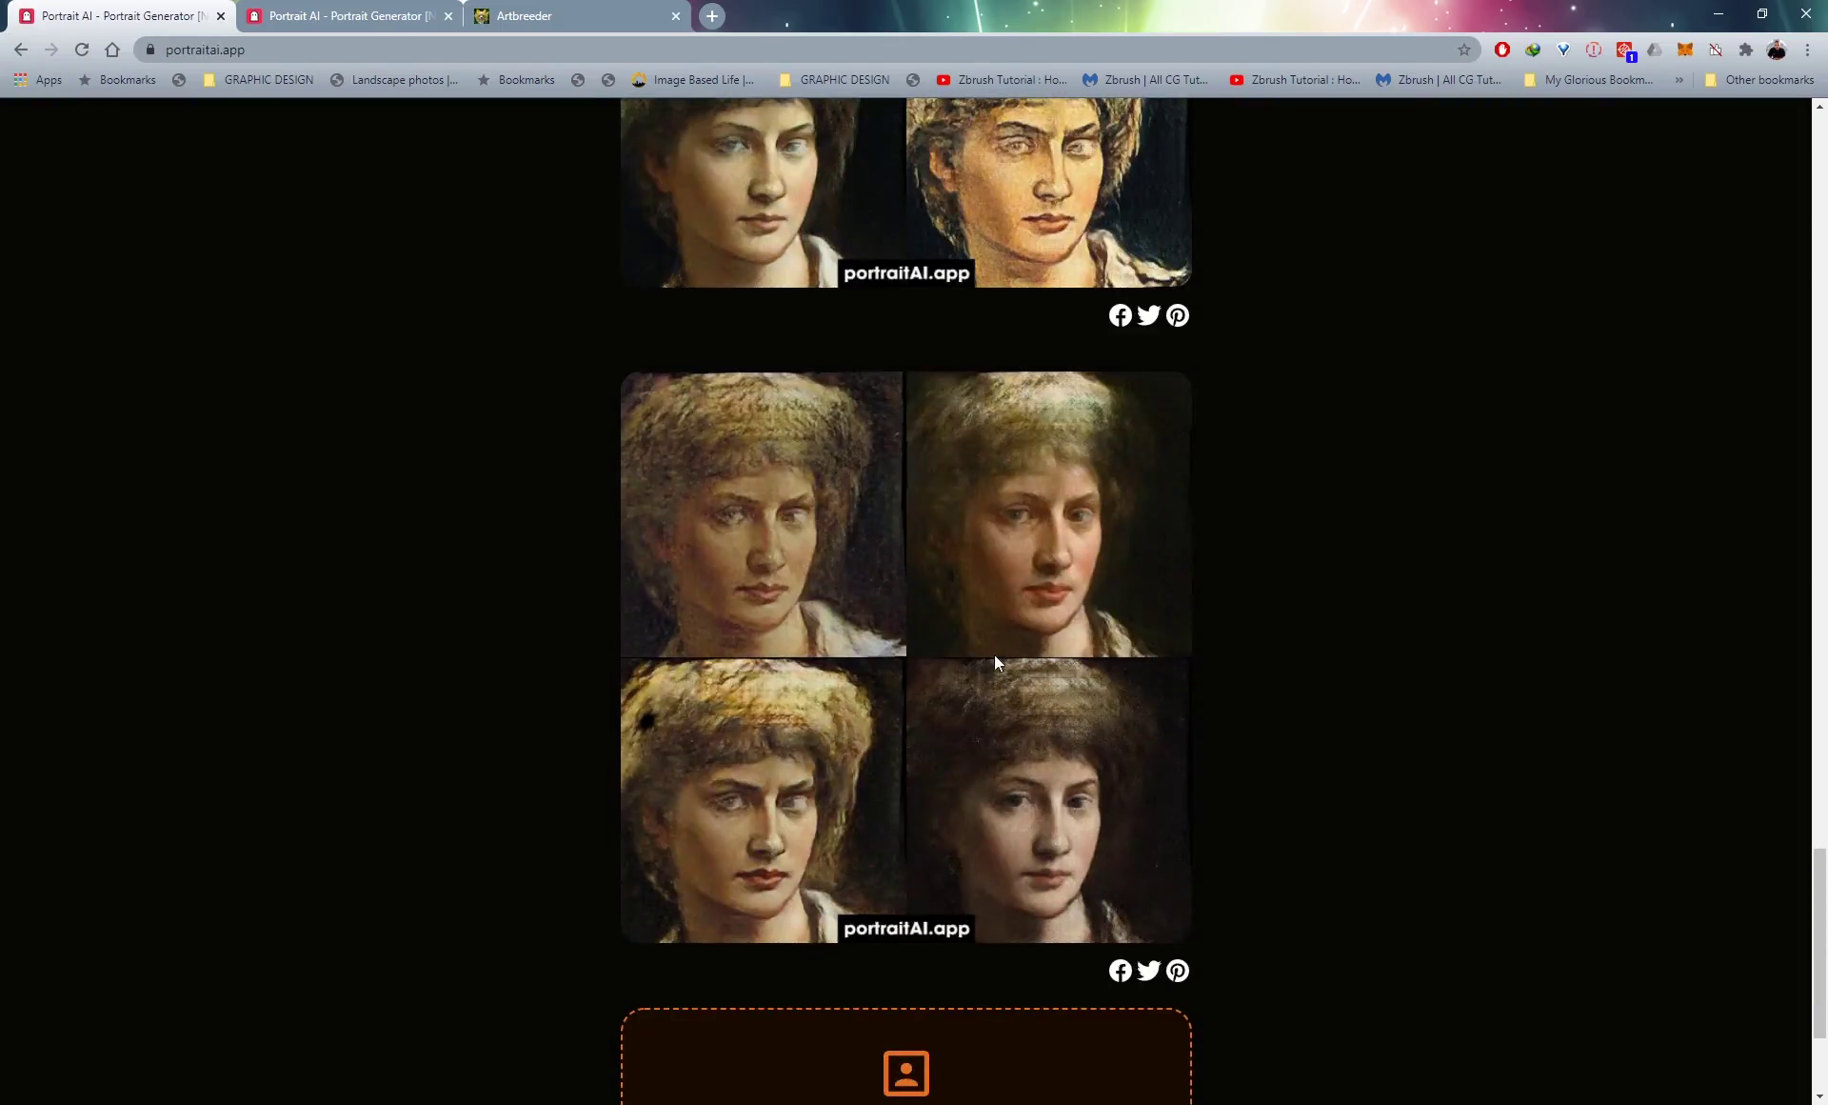
Compare faceworkflow.jpg with the portraits generated from face2.png and review the whole set back to the uploaded render.
drag(2, 217, 1364, 195)
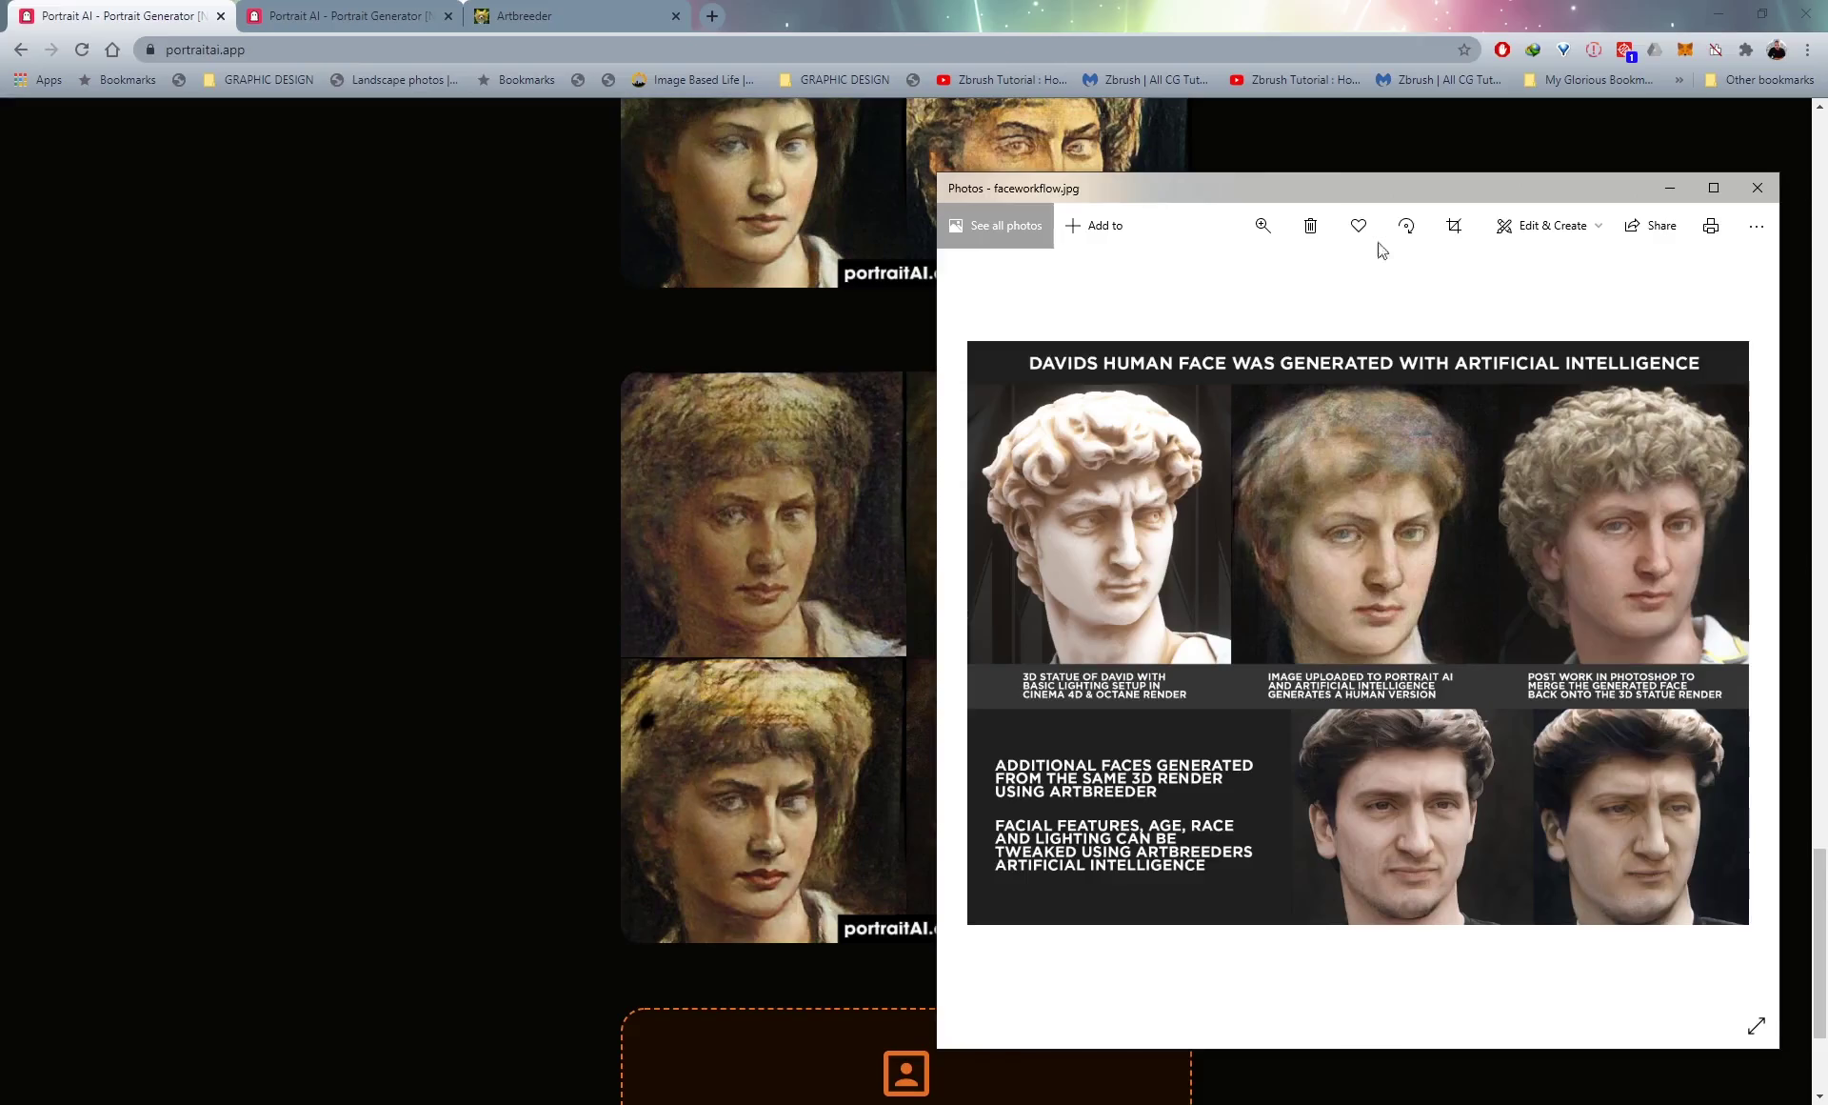
key(alt+Tab)
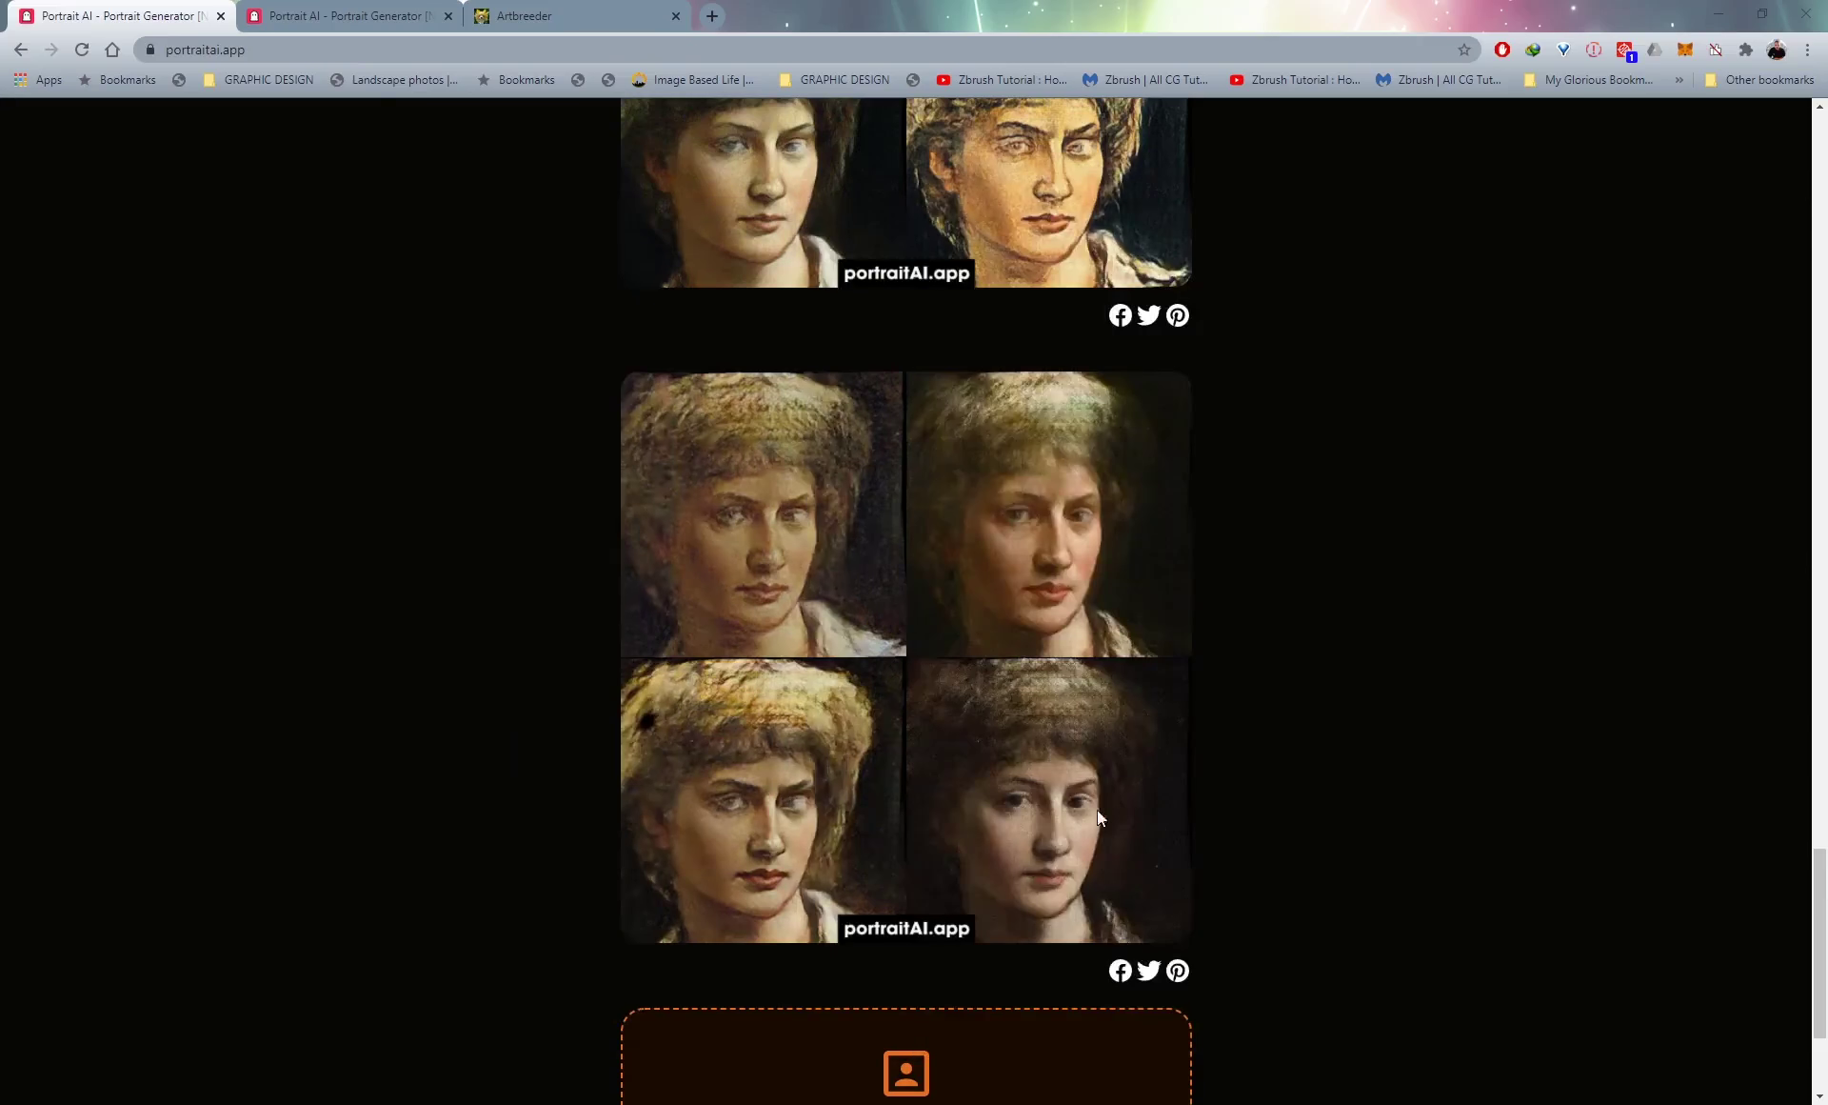
scroll(1060, 670, up, 6)
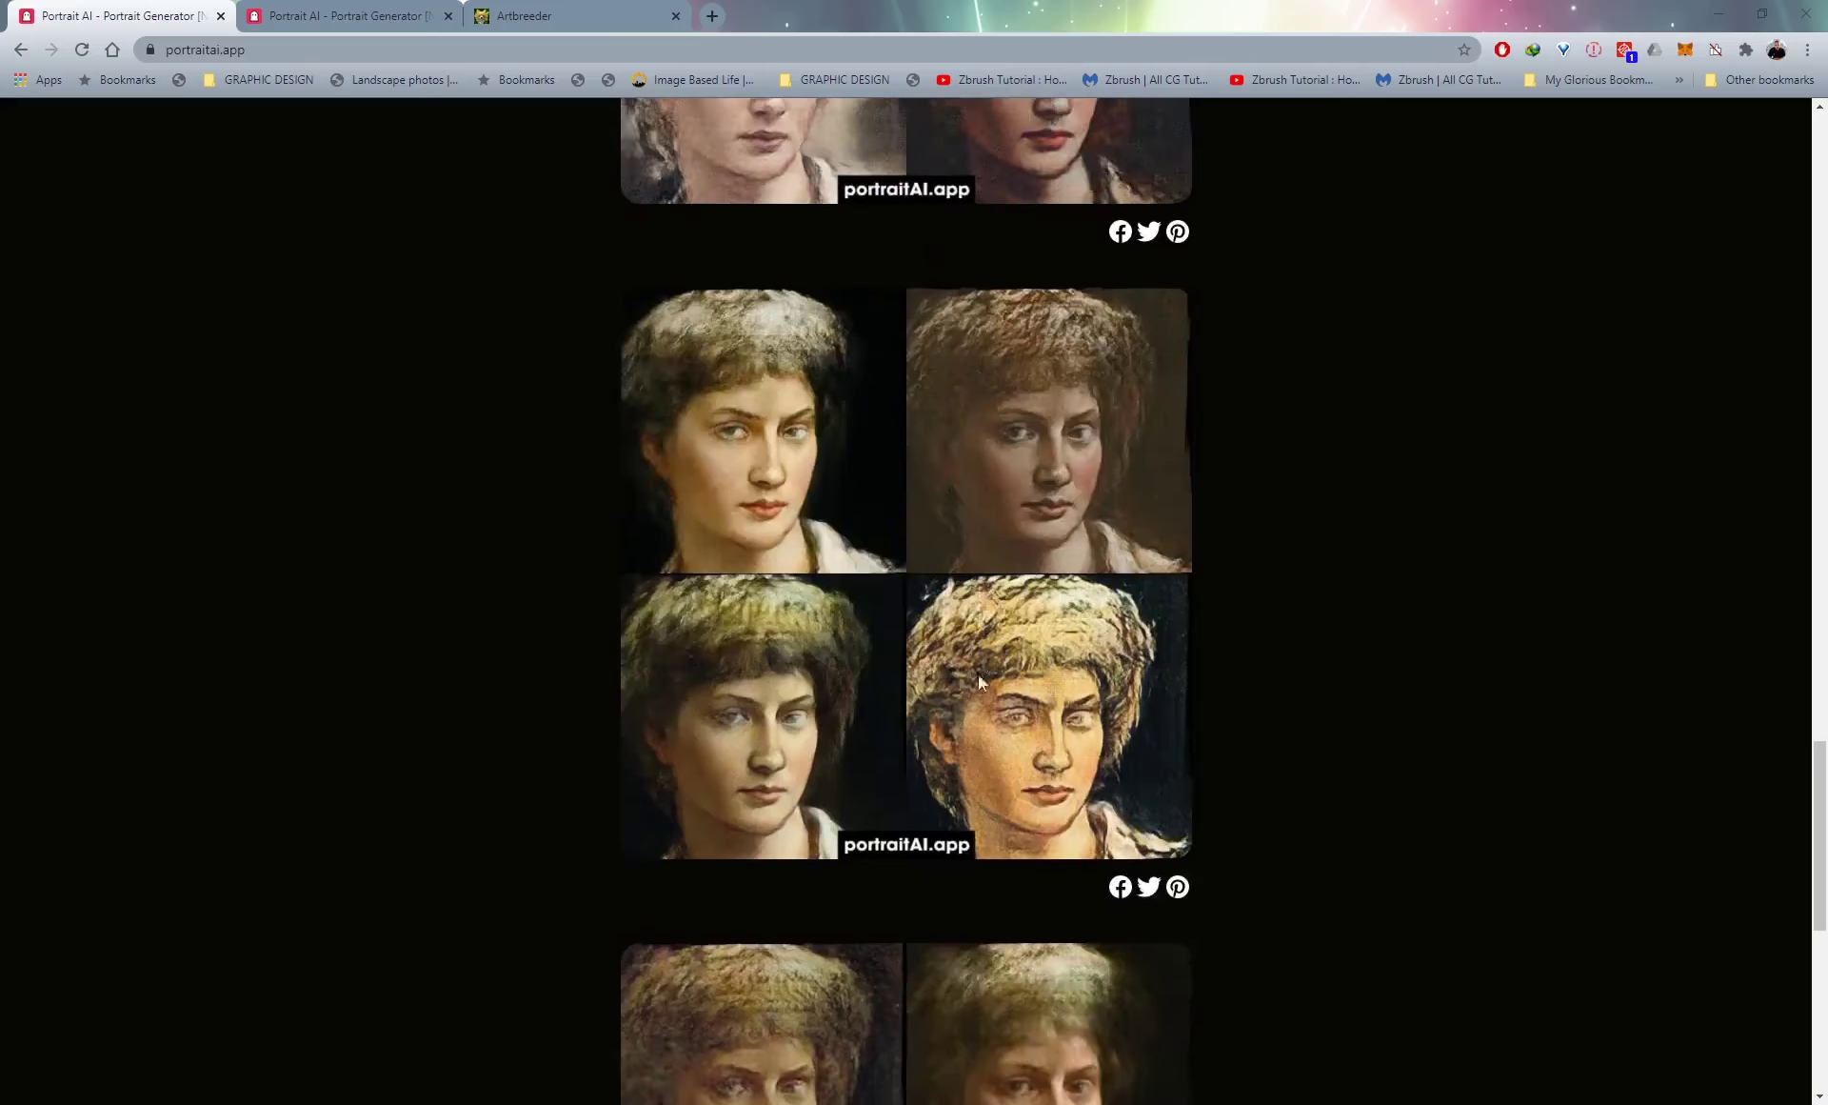
scroll(724, 603, up, 20)
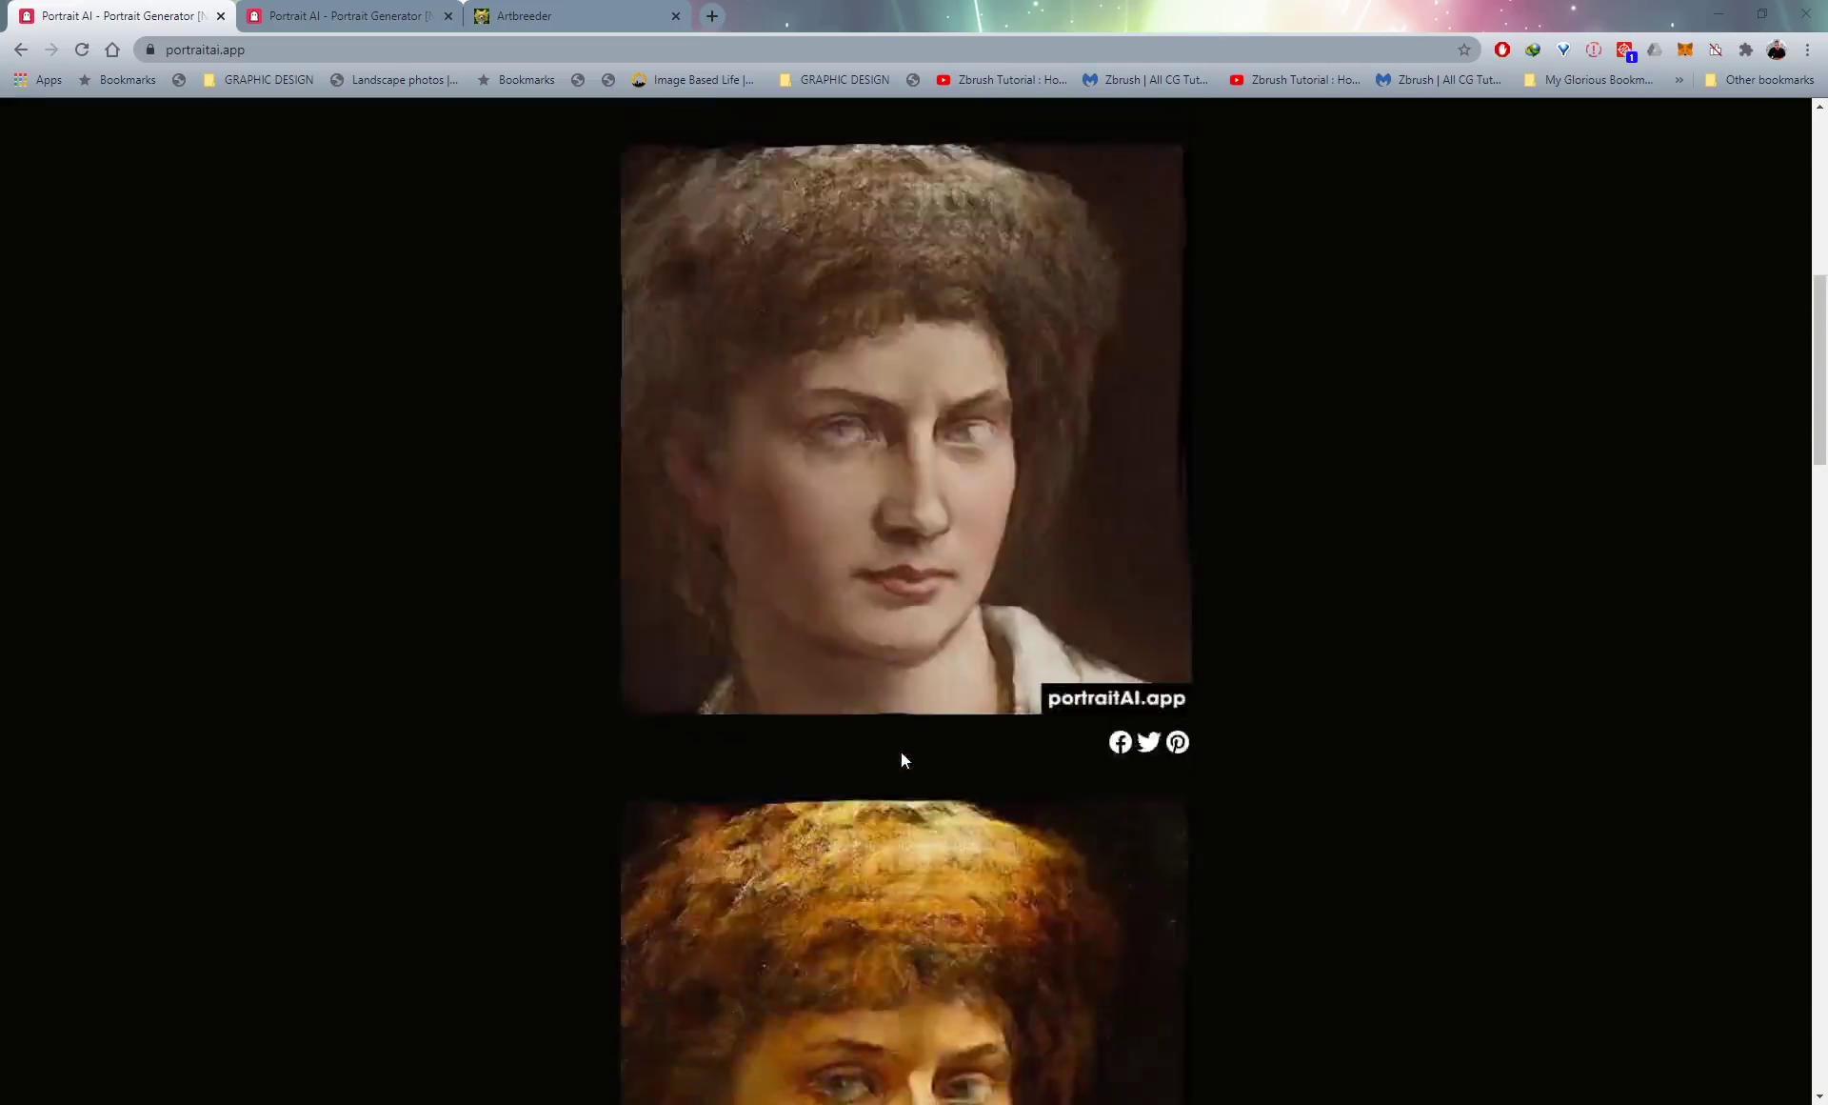
scroll(866, 657, up, 4)
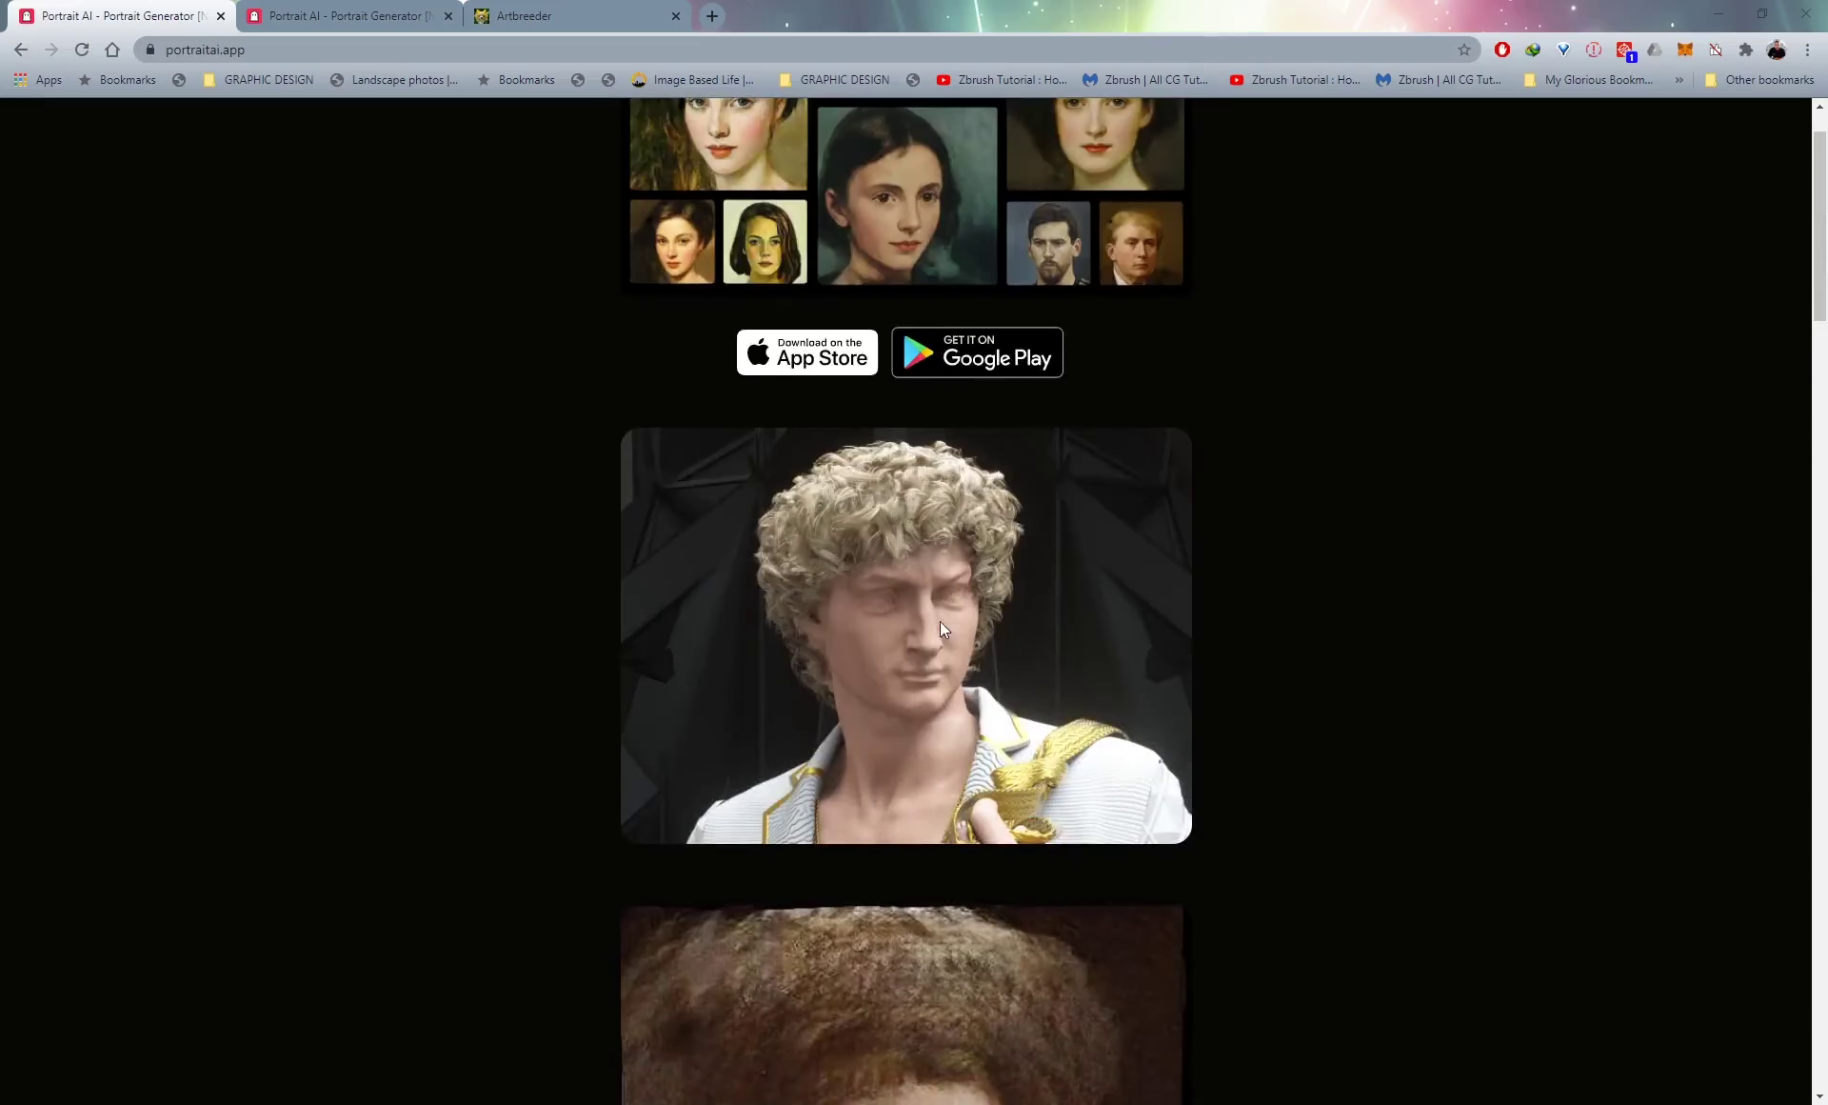
scroll(940, 620, down, 1)
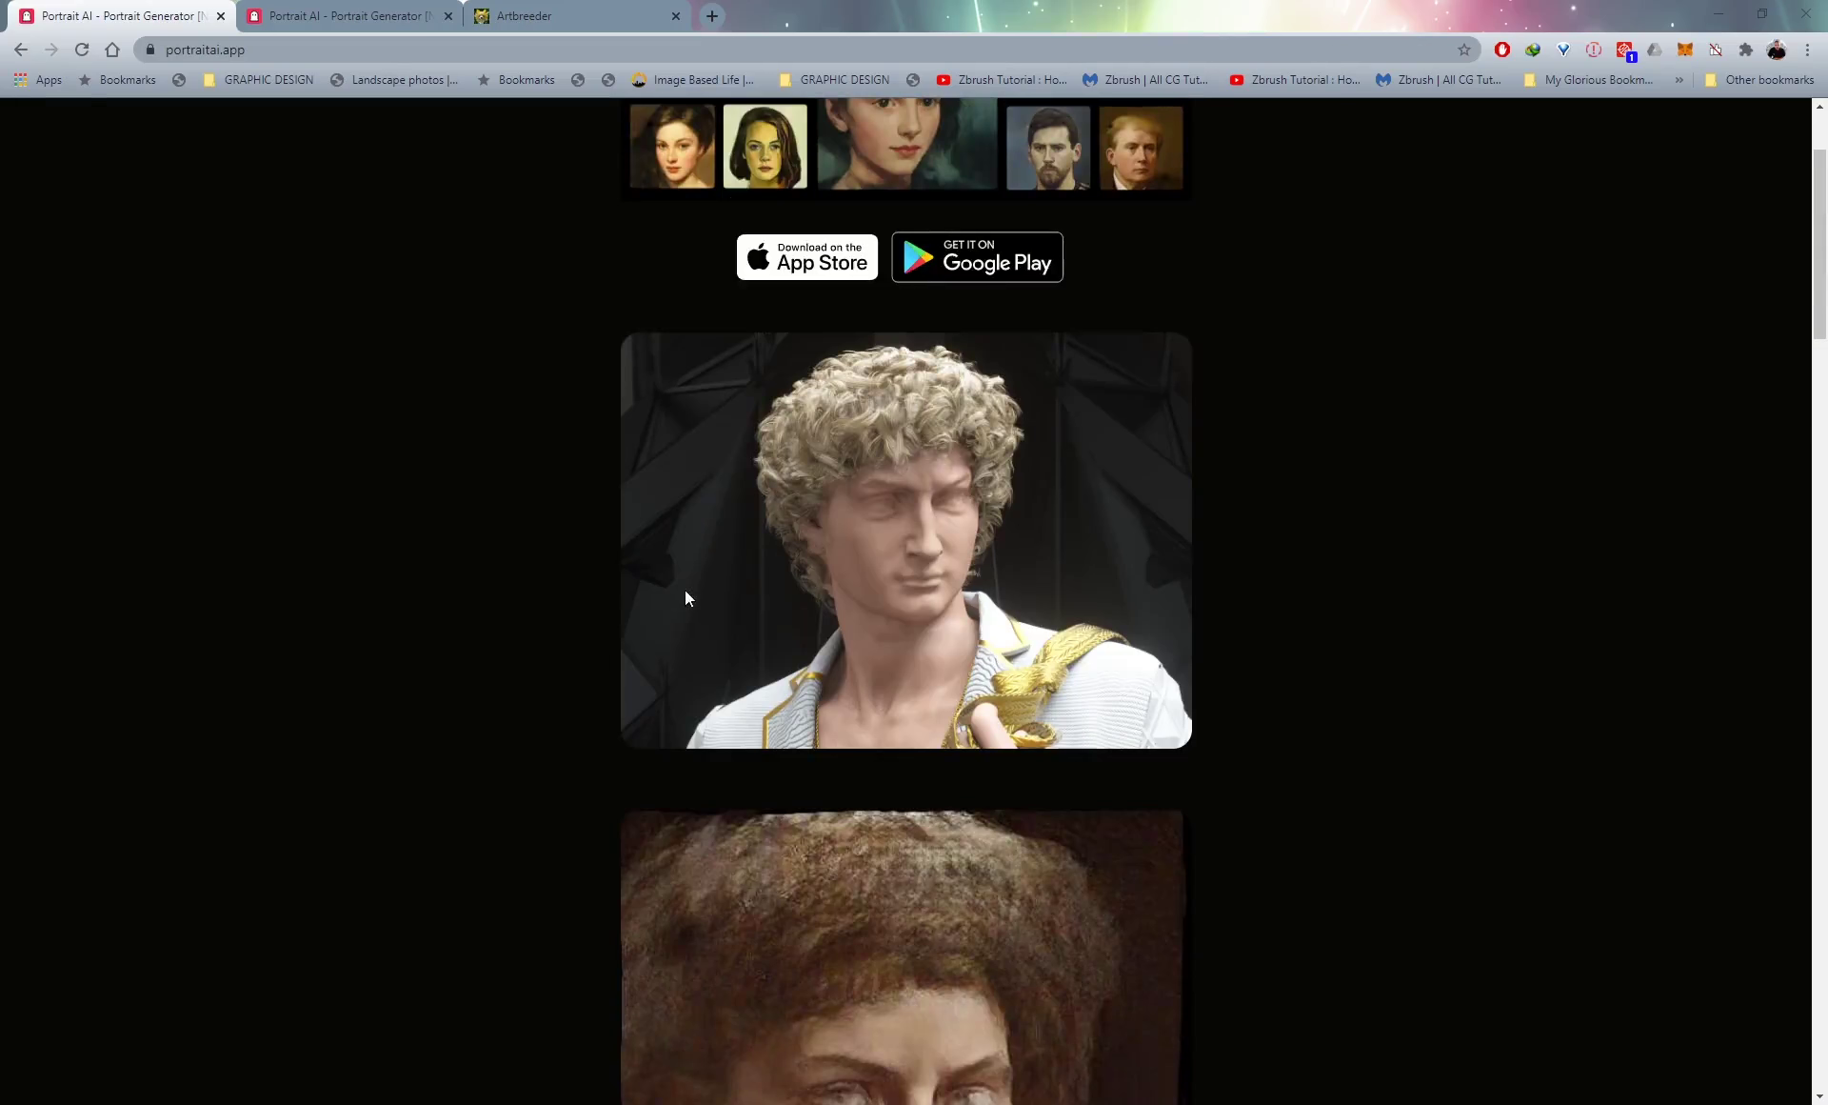
scroll(643, 613, down, 1)
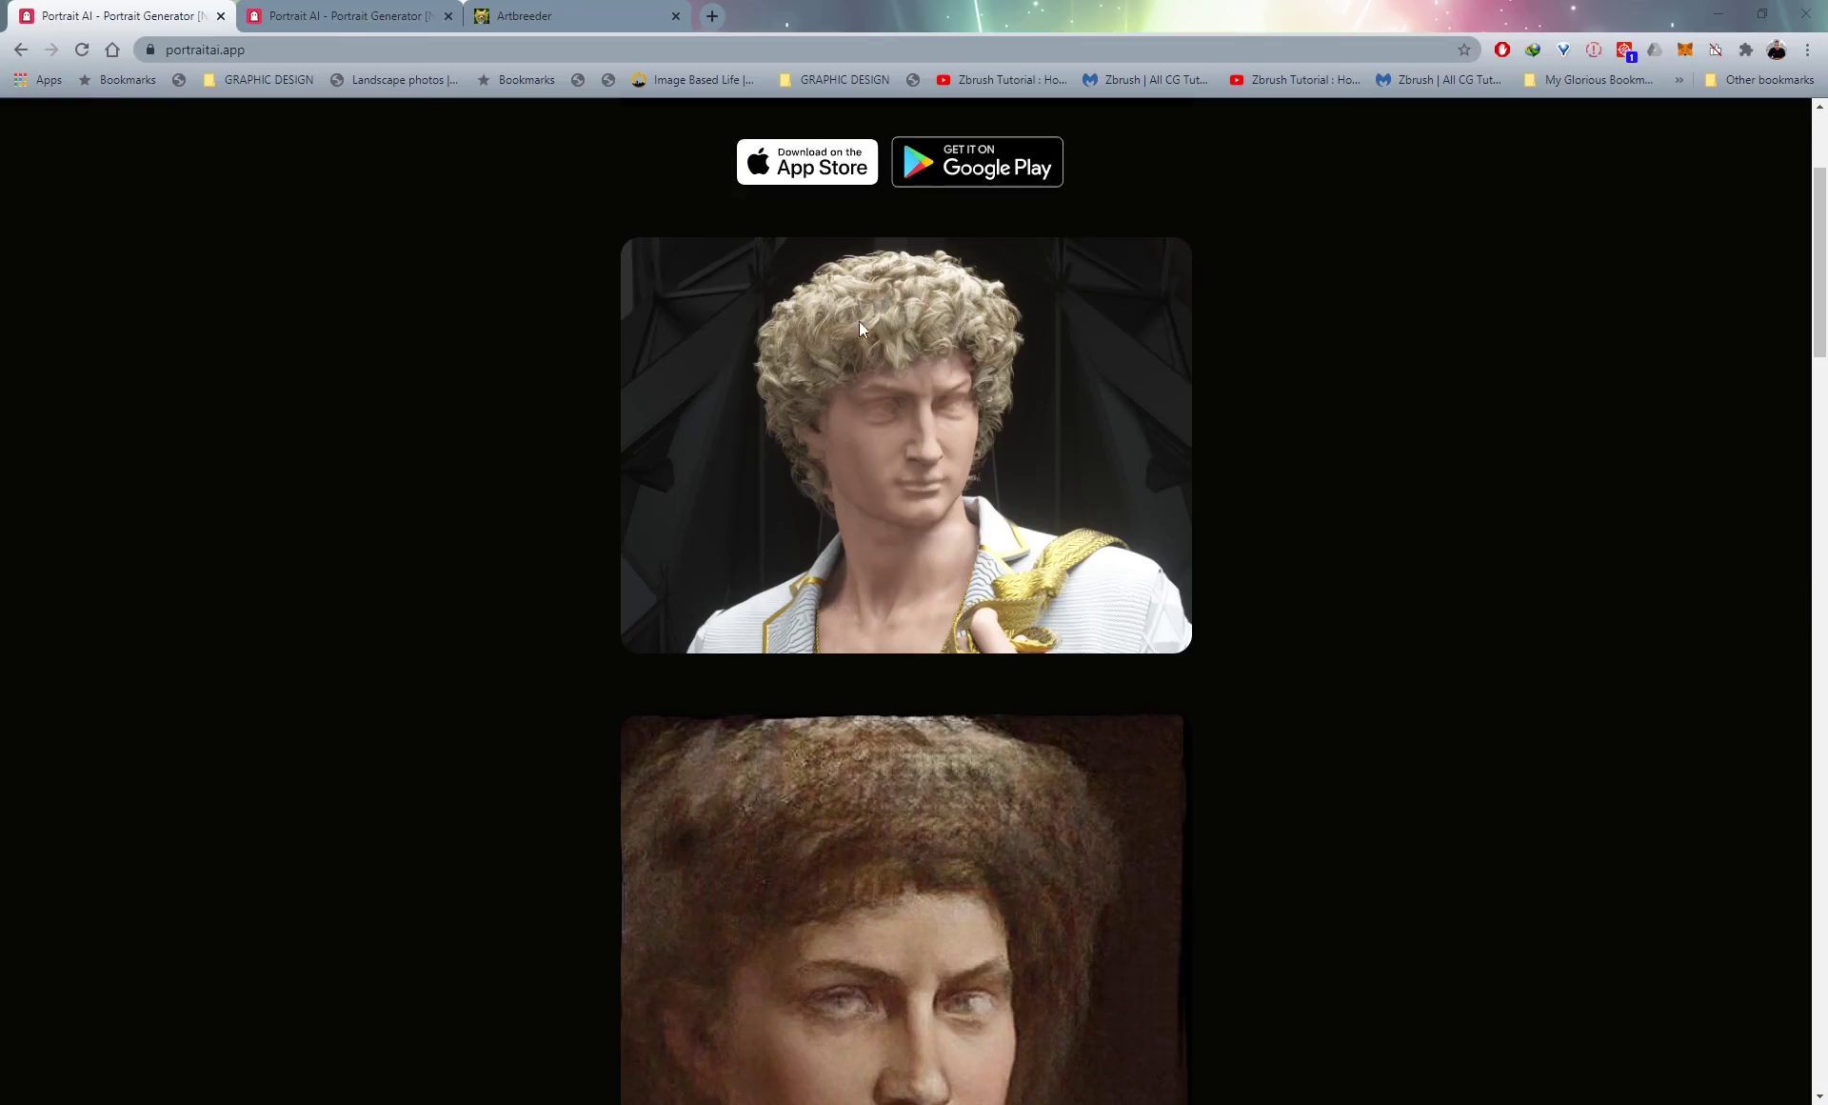
scroll(559, 400, down, 2)
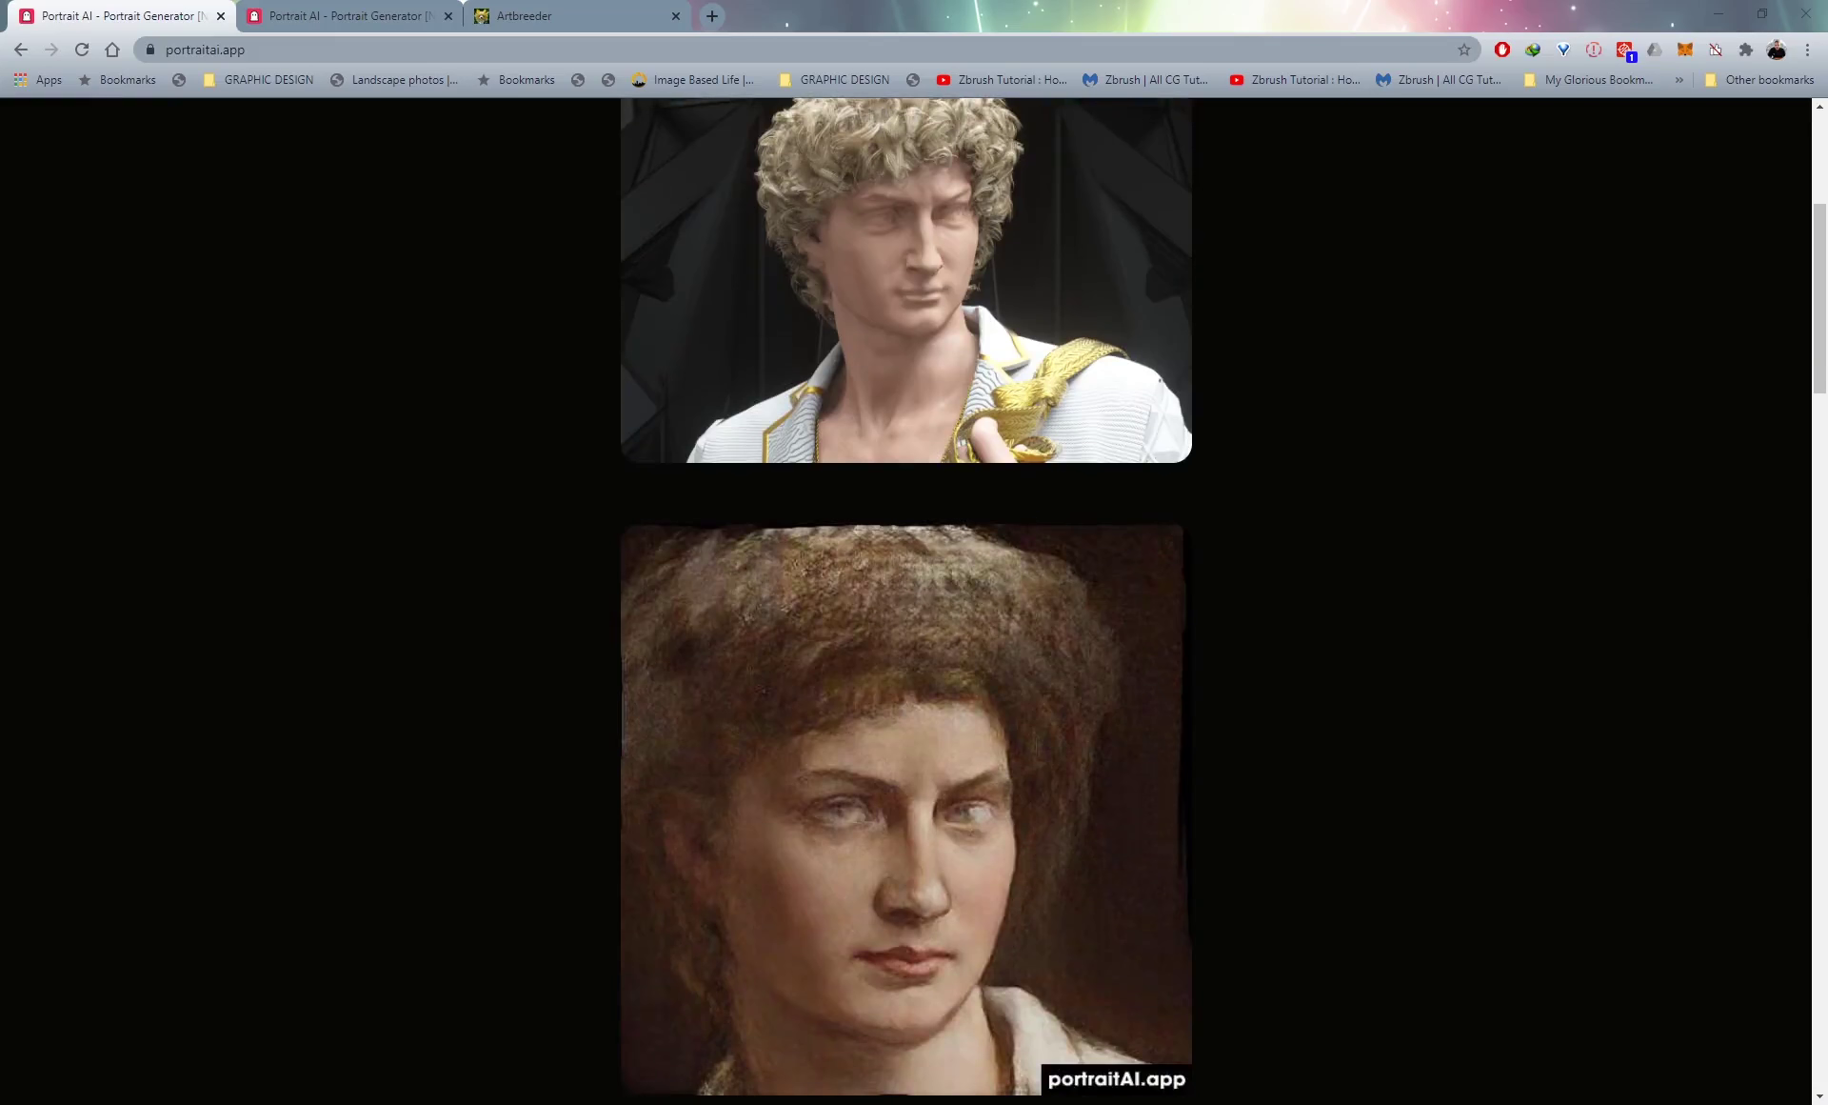
Switch to the Artbreeder page, examine the additional faces in faceworkflow.jpg over it and minimize the image window.
drag(0, 212, 1323, 200)
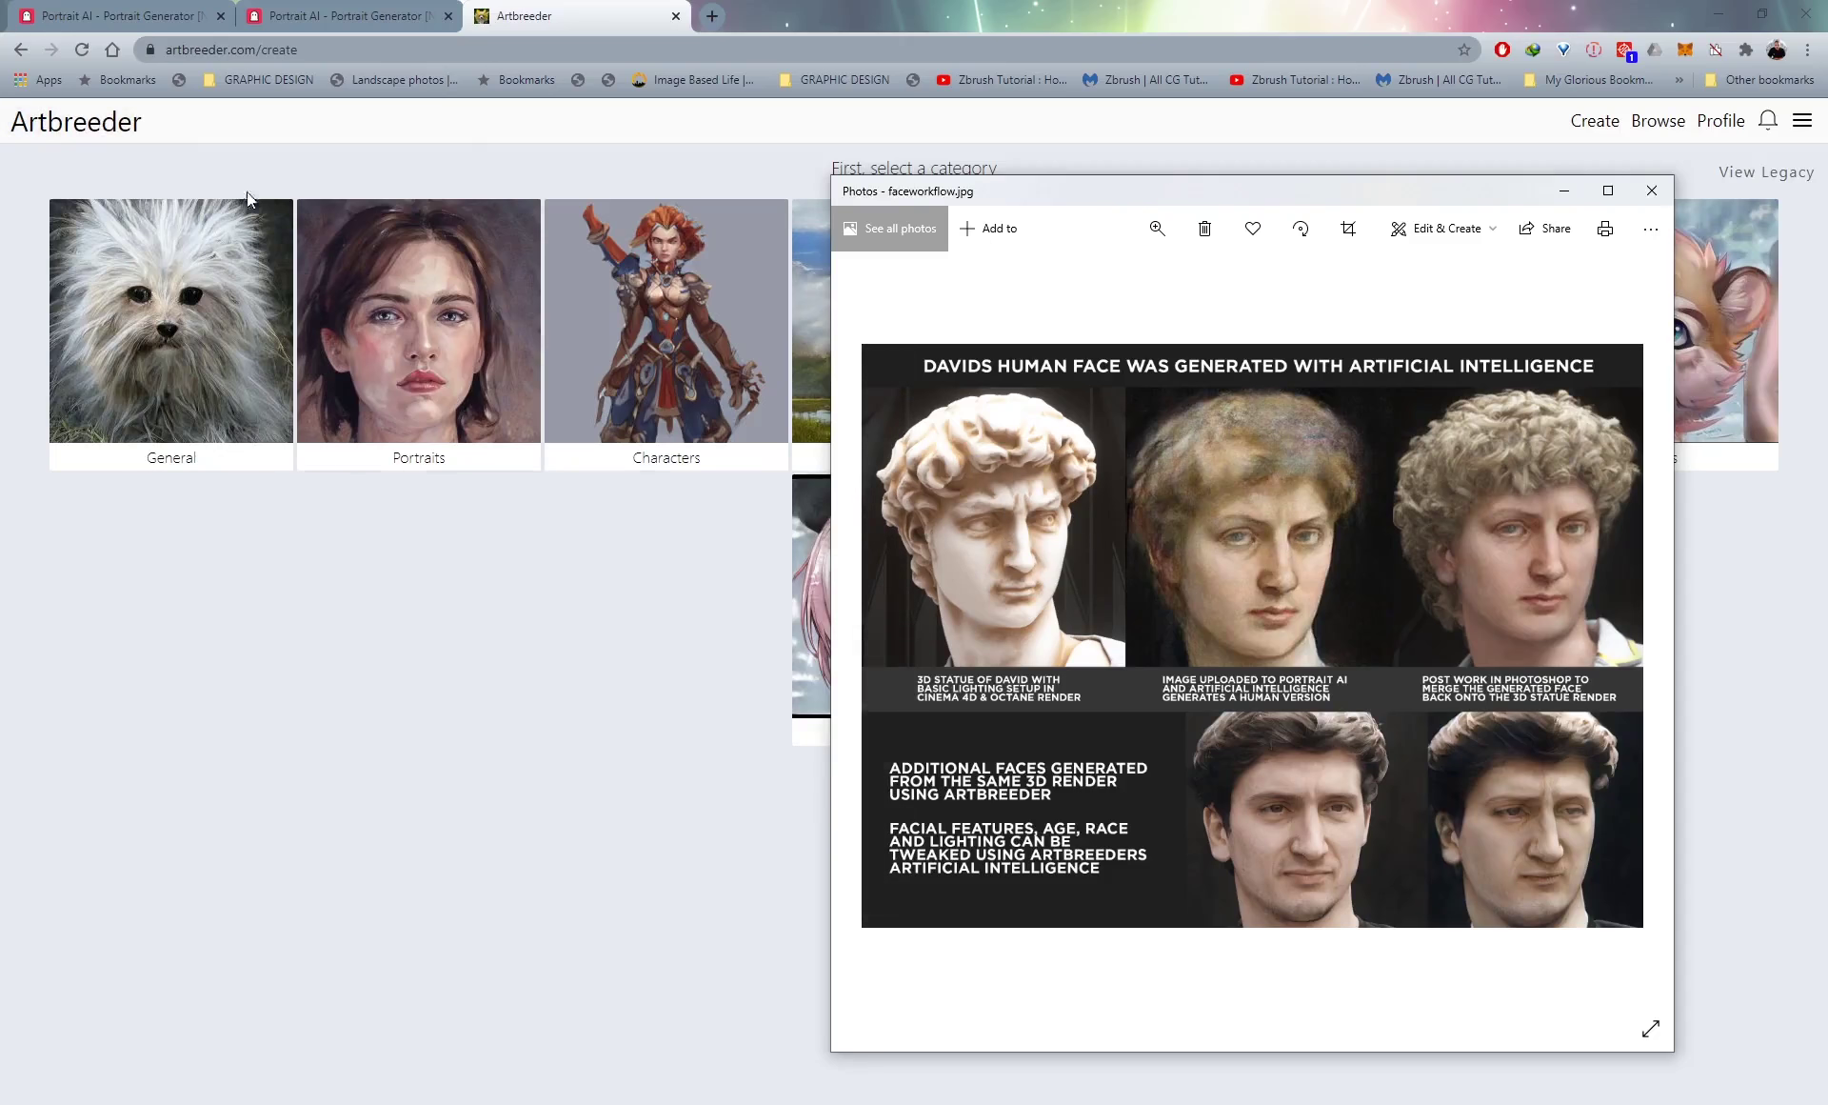
drag(1228, 193, 733, 176)
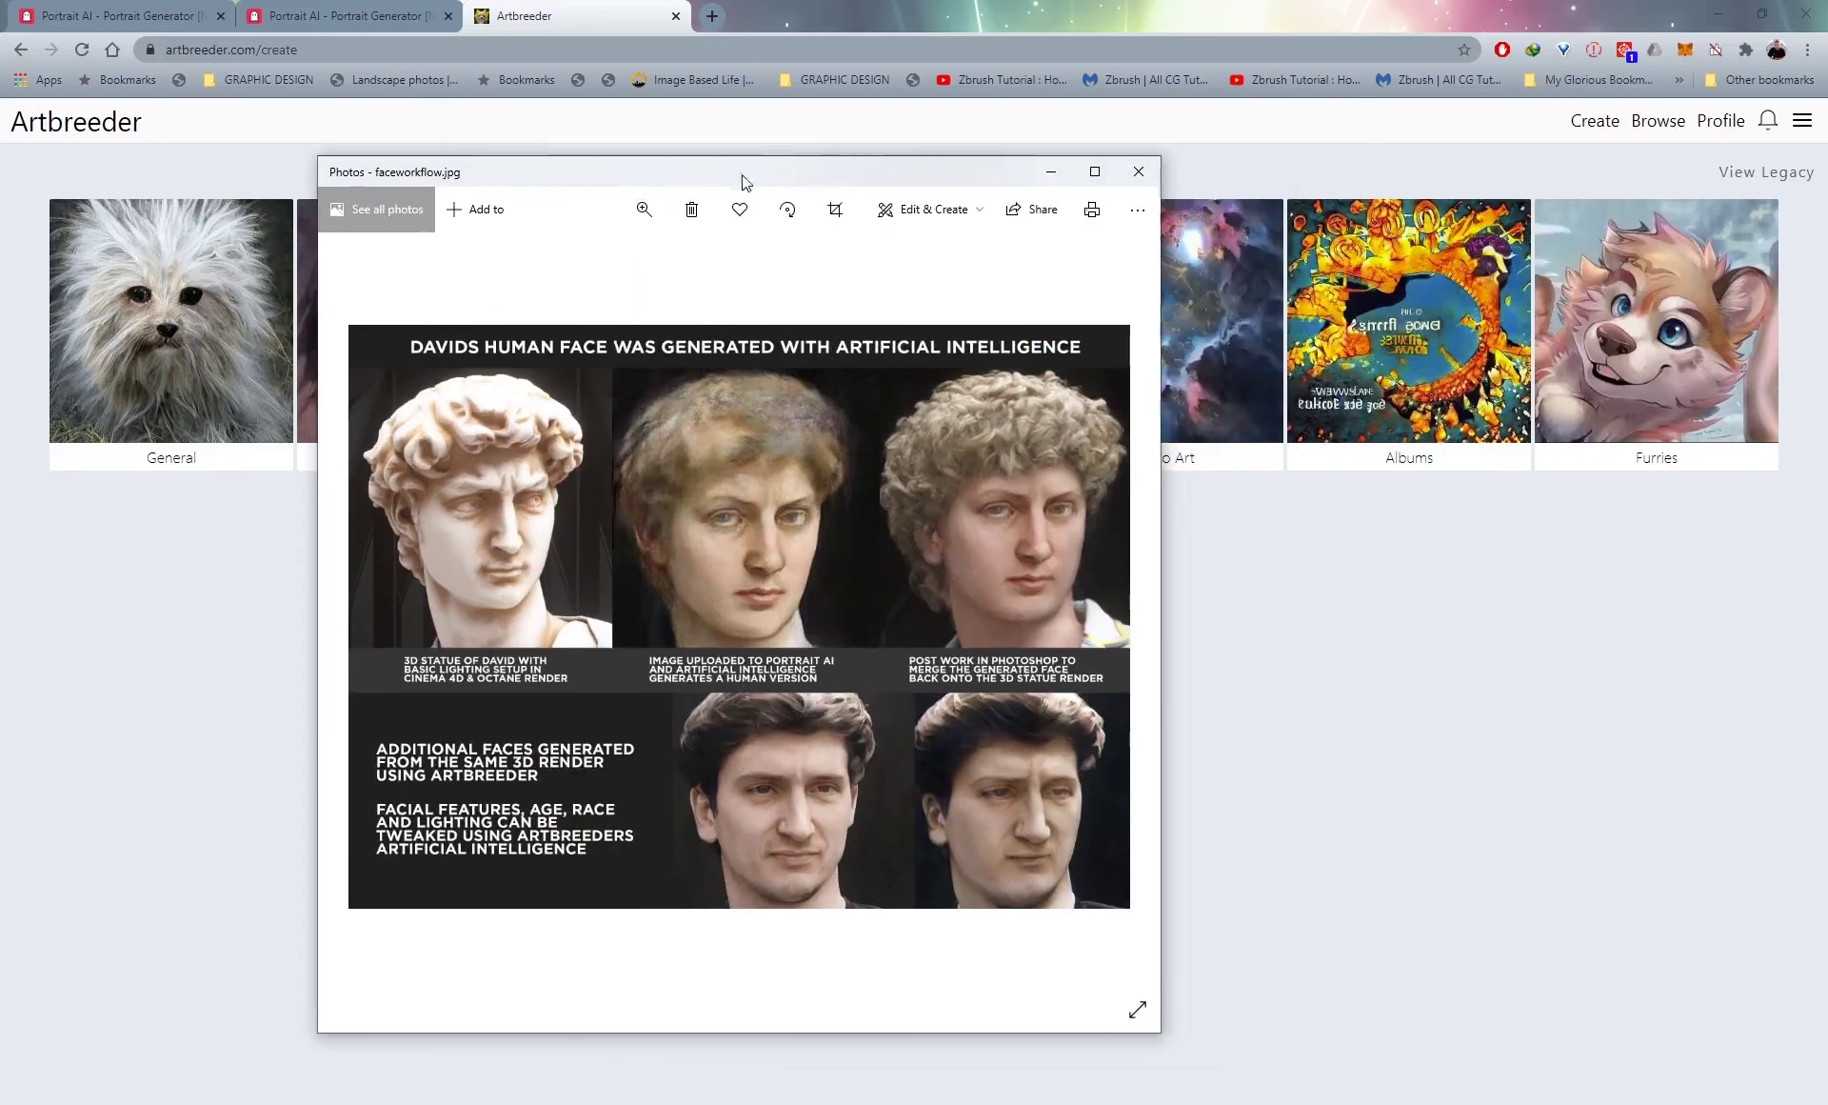
click(1051, 177)
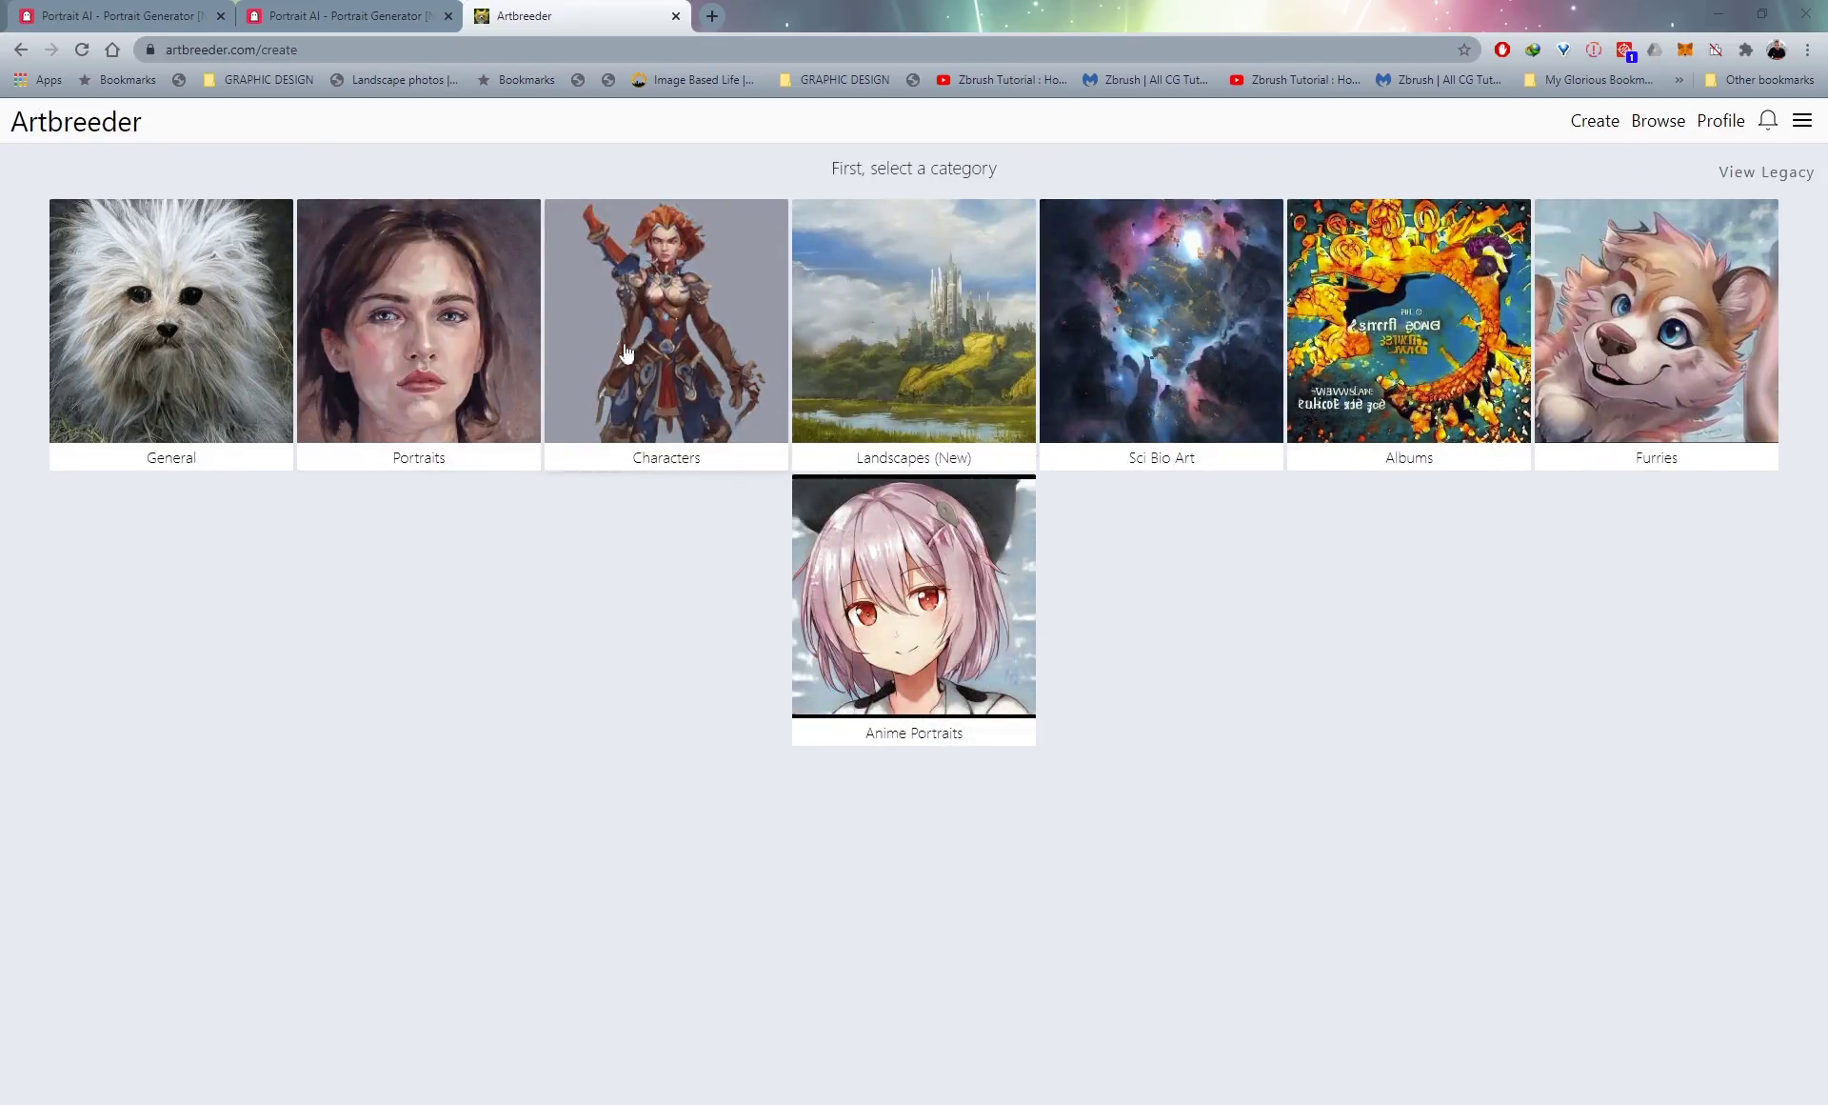
Go to the Portraits upload page in Artbreeder and open the uploaded David statue render for gene editing.
click(461, 345)
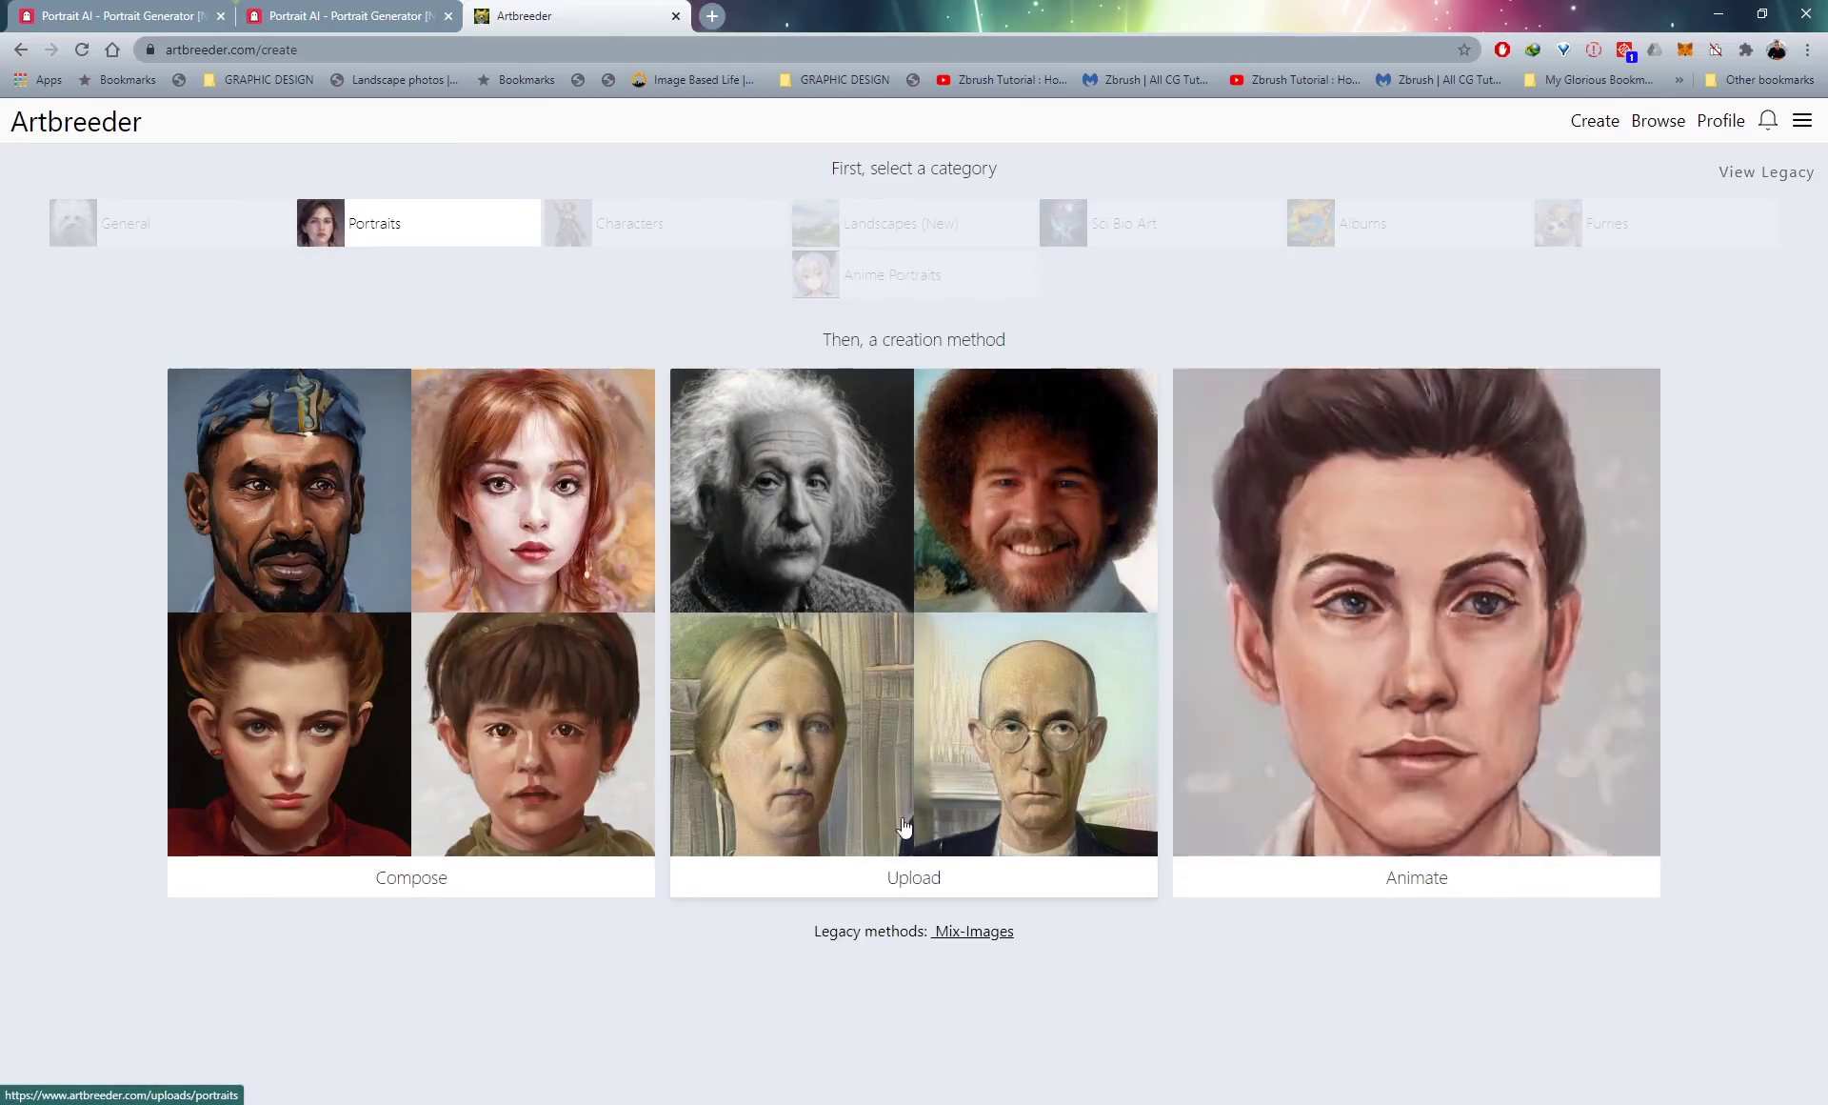
click(911, 886)
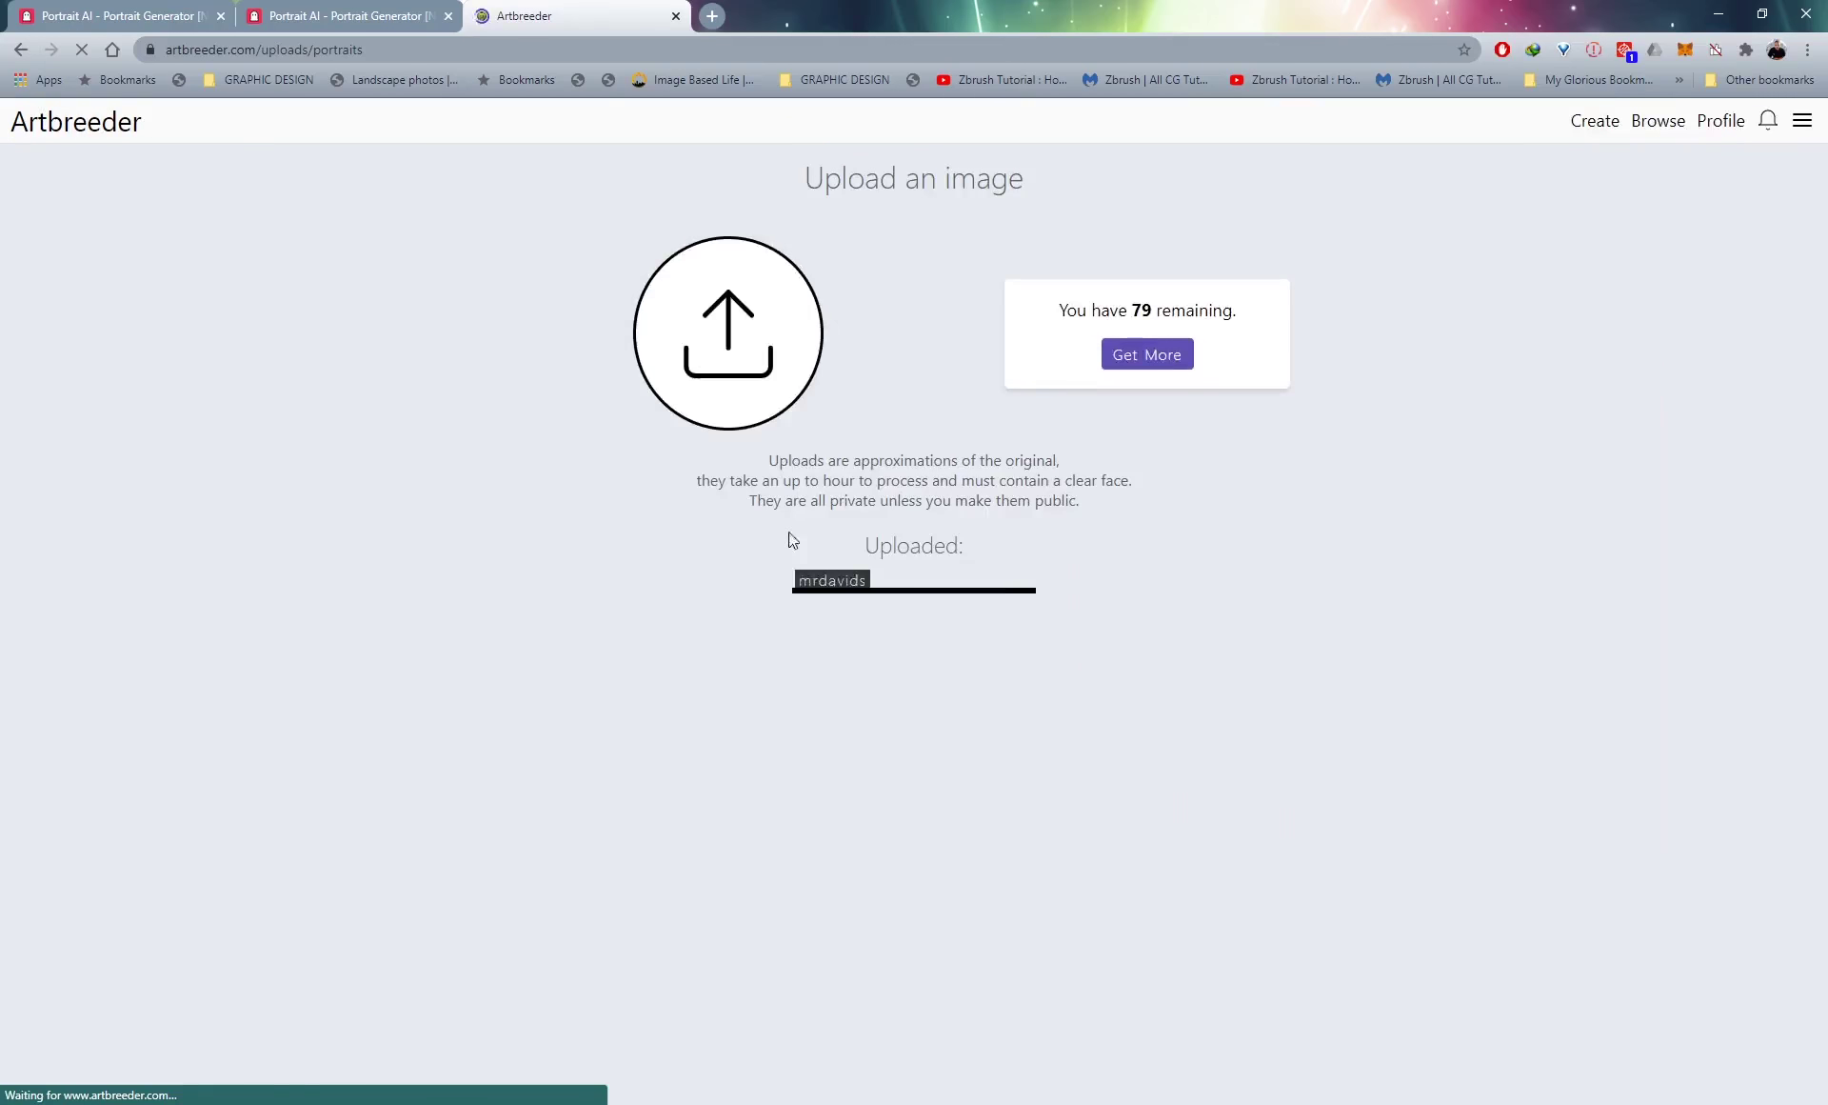
mouse_move(857, 600)
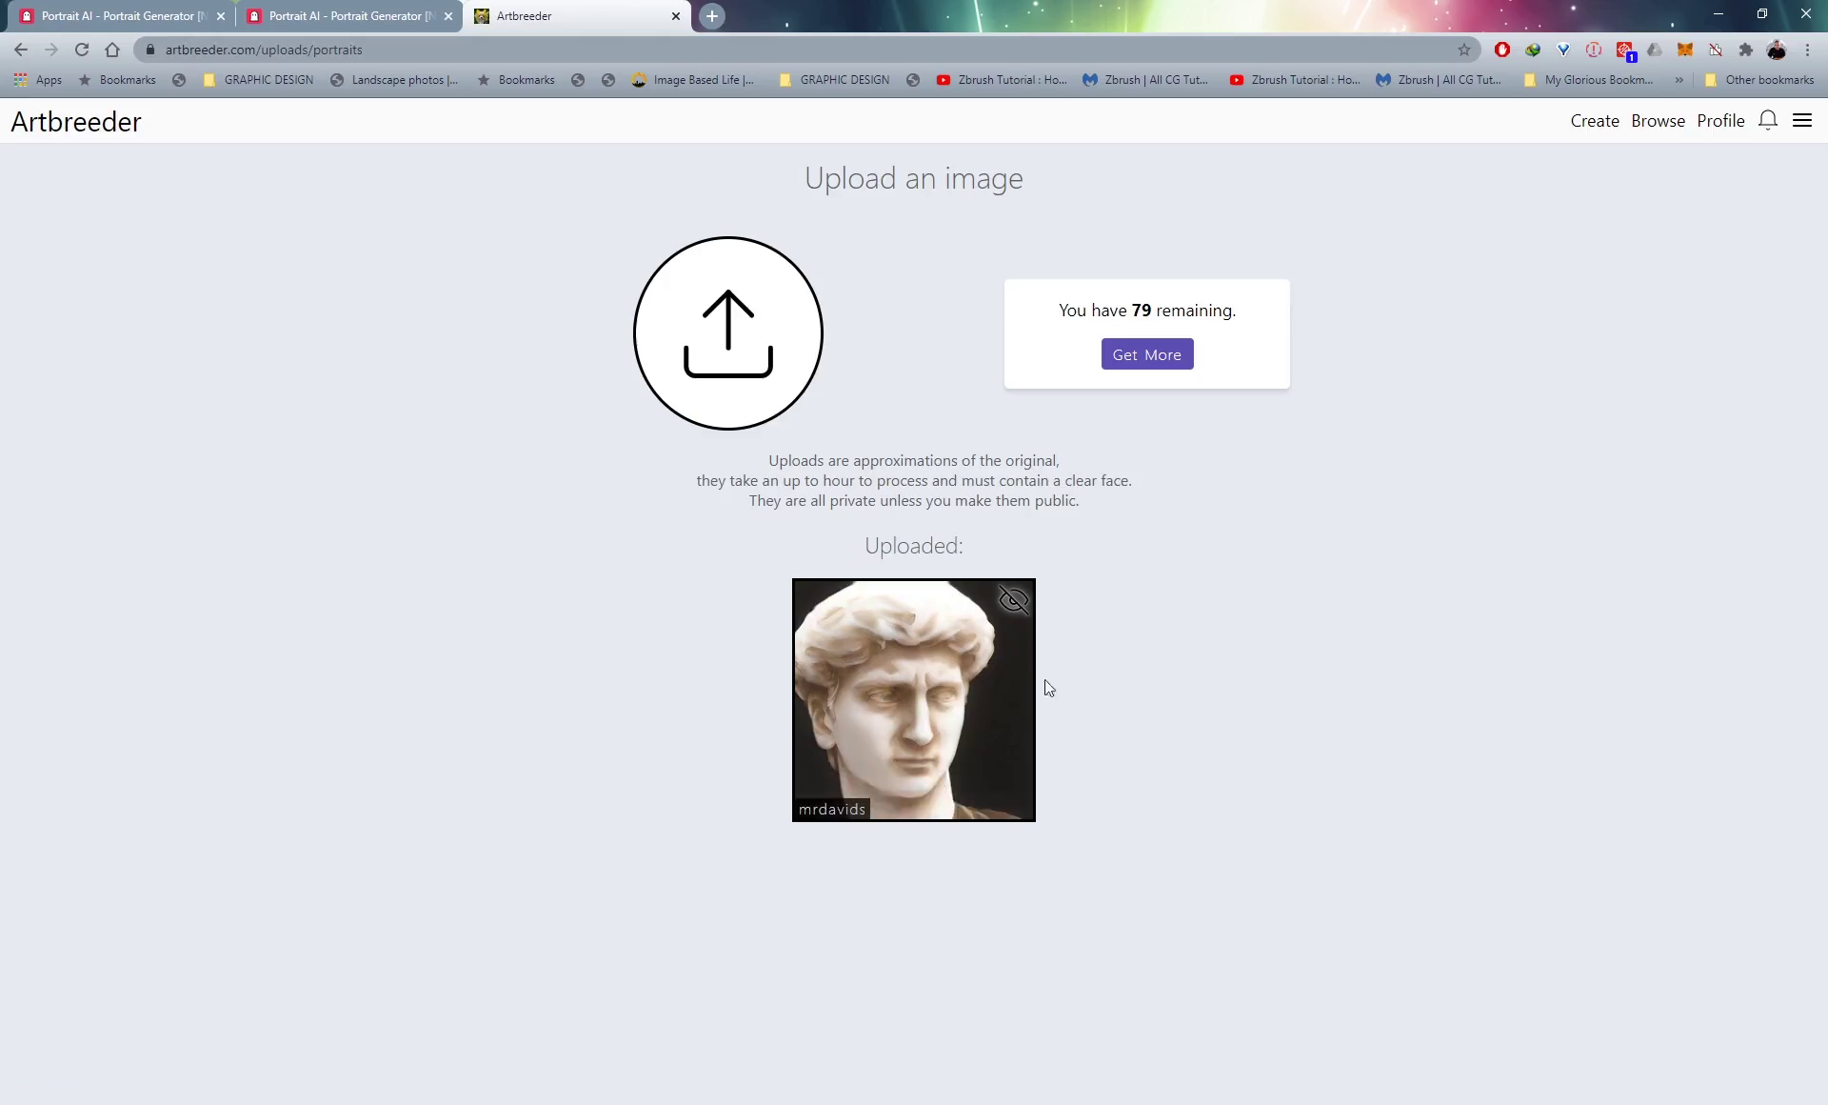
click(938, 679)
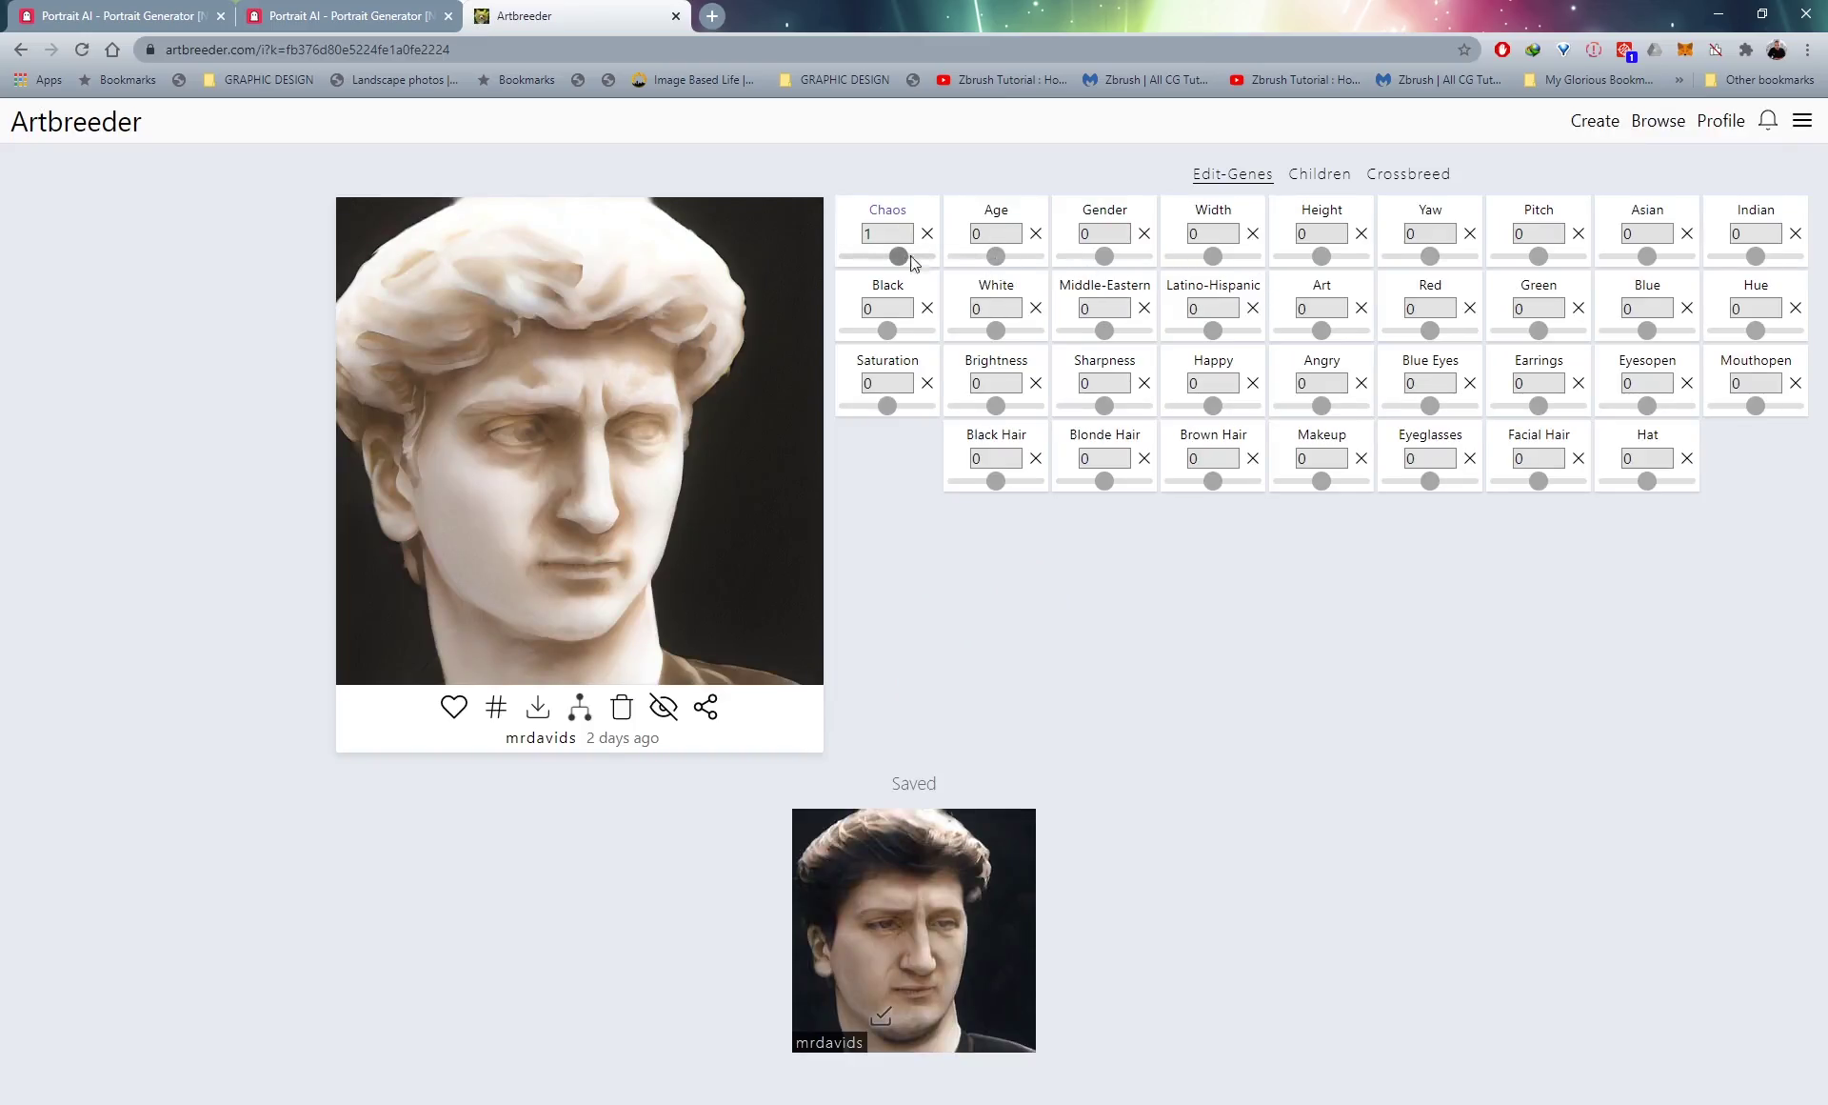
mouse_move(998, 951)
Adjust the statue portrait's genes to Age 0.321, Chaos 0.588, Black -0.60 and White -0.84.
drag(997, 264, 987, 265)
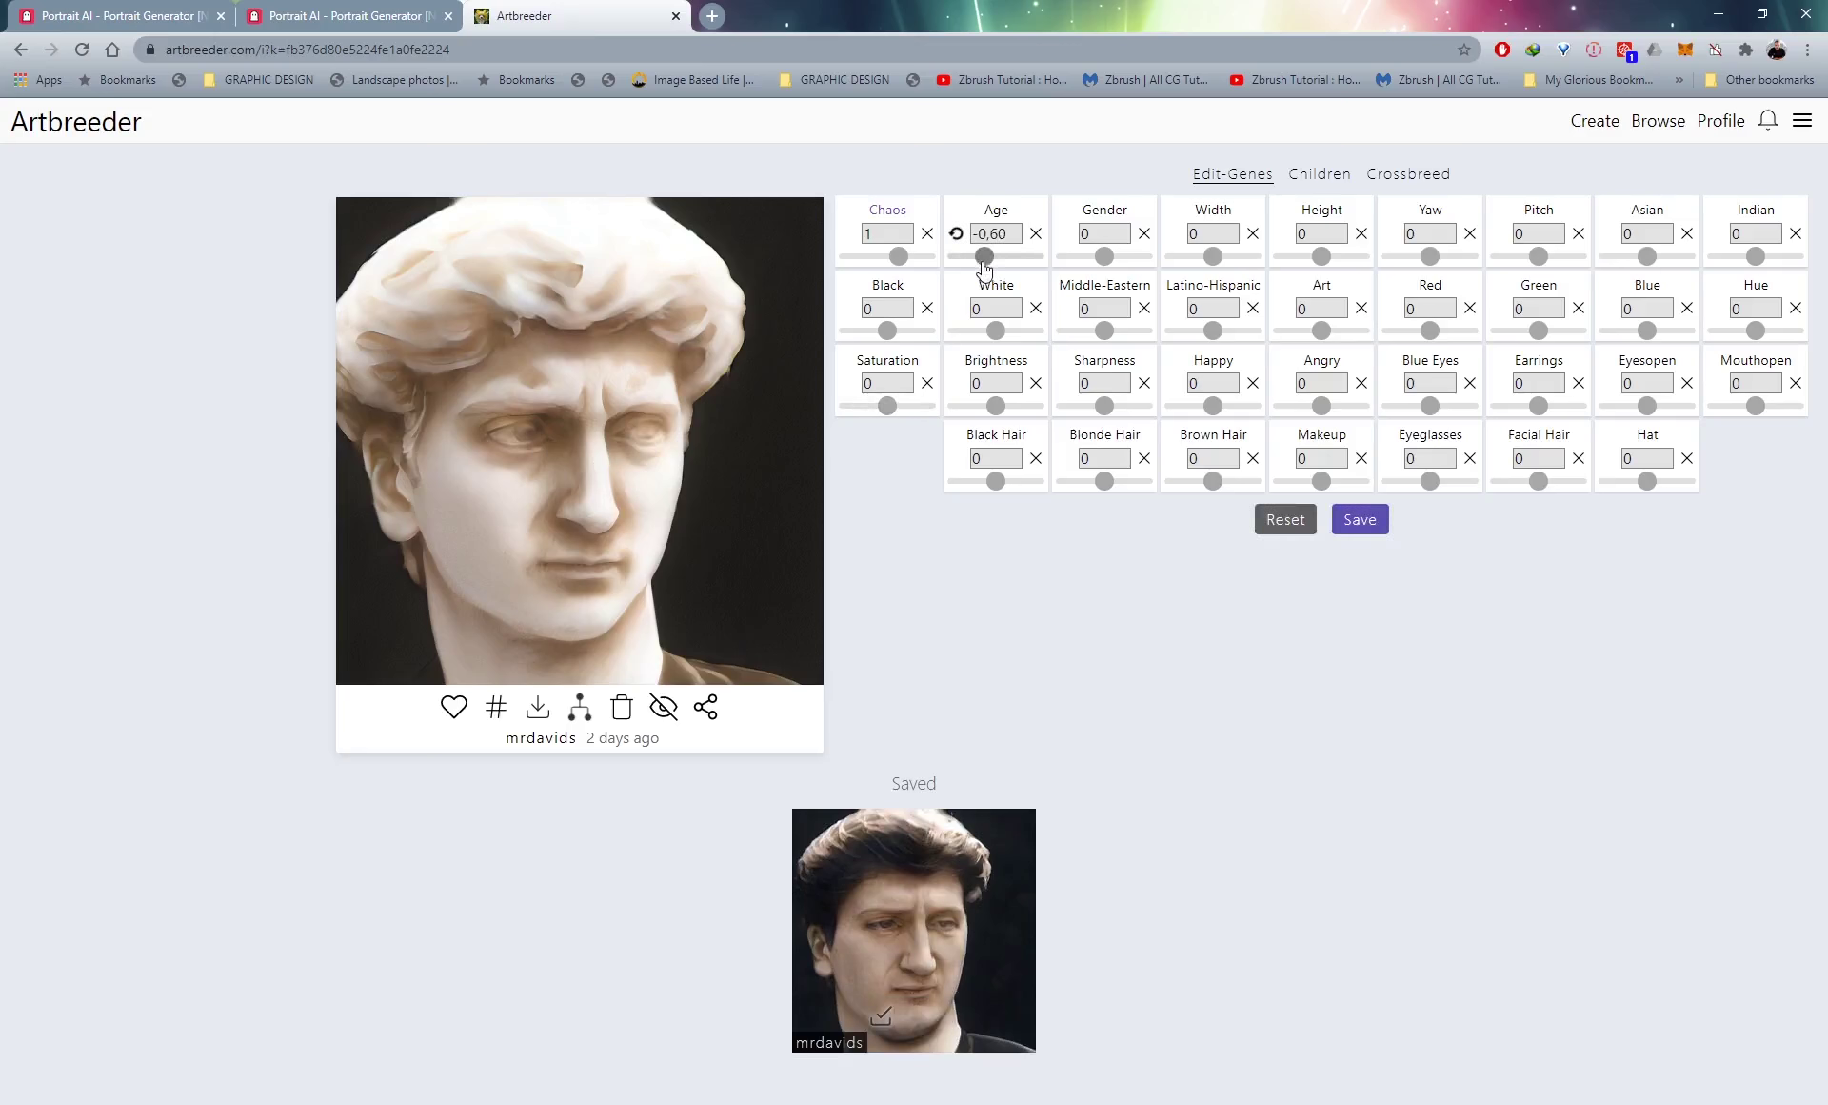
drag(987, 257, 1003, 271)
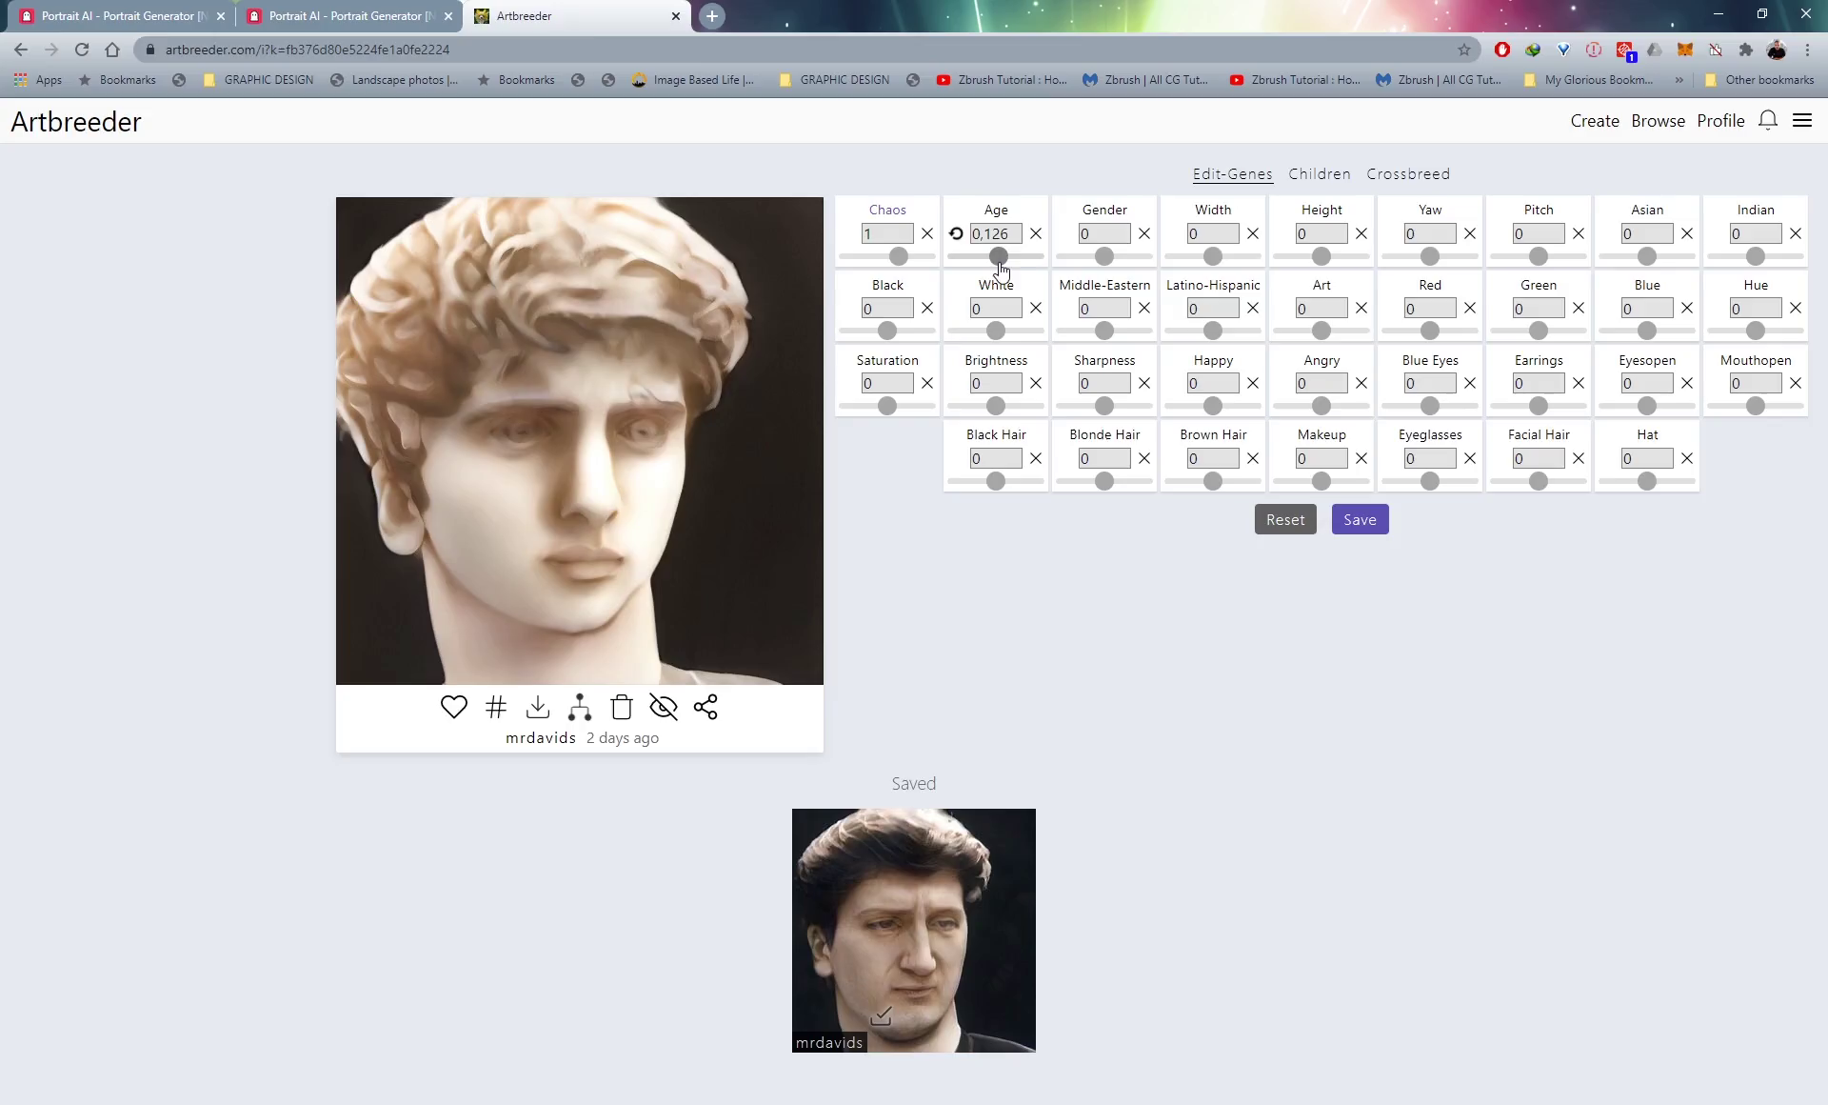
drag(998, 259, 884, 265)
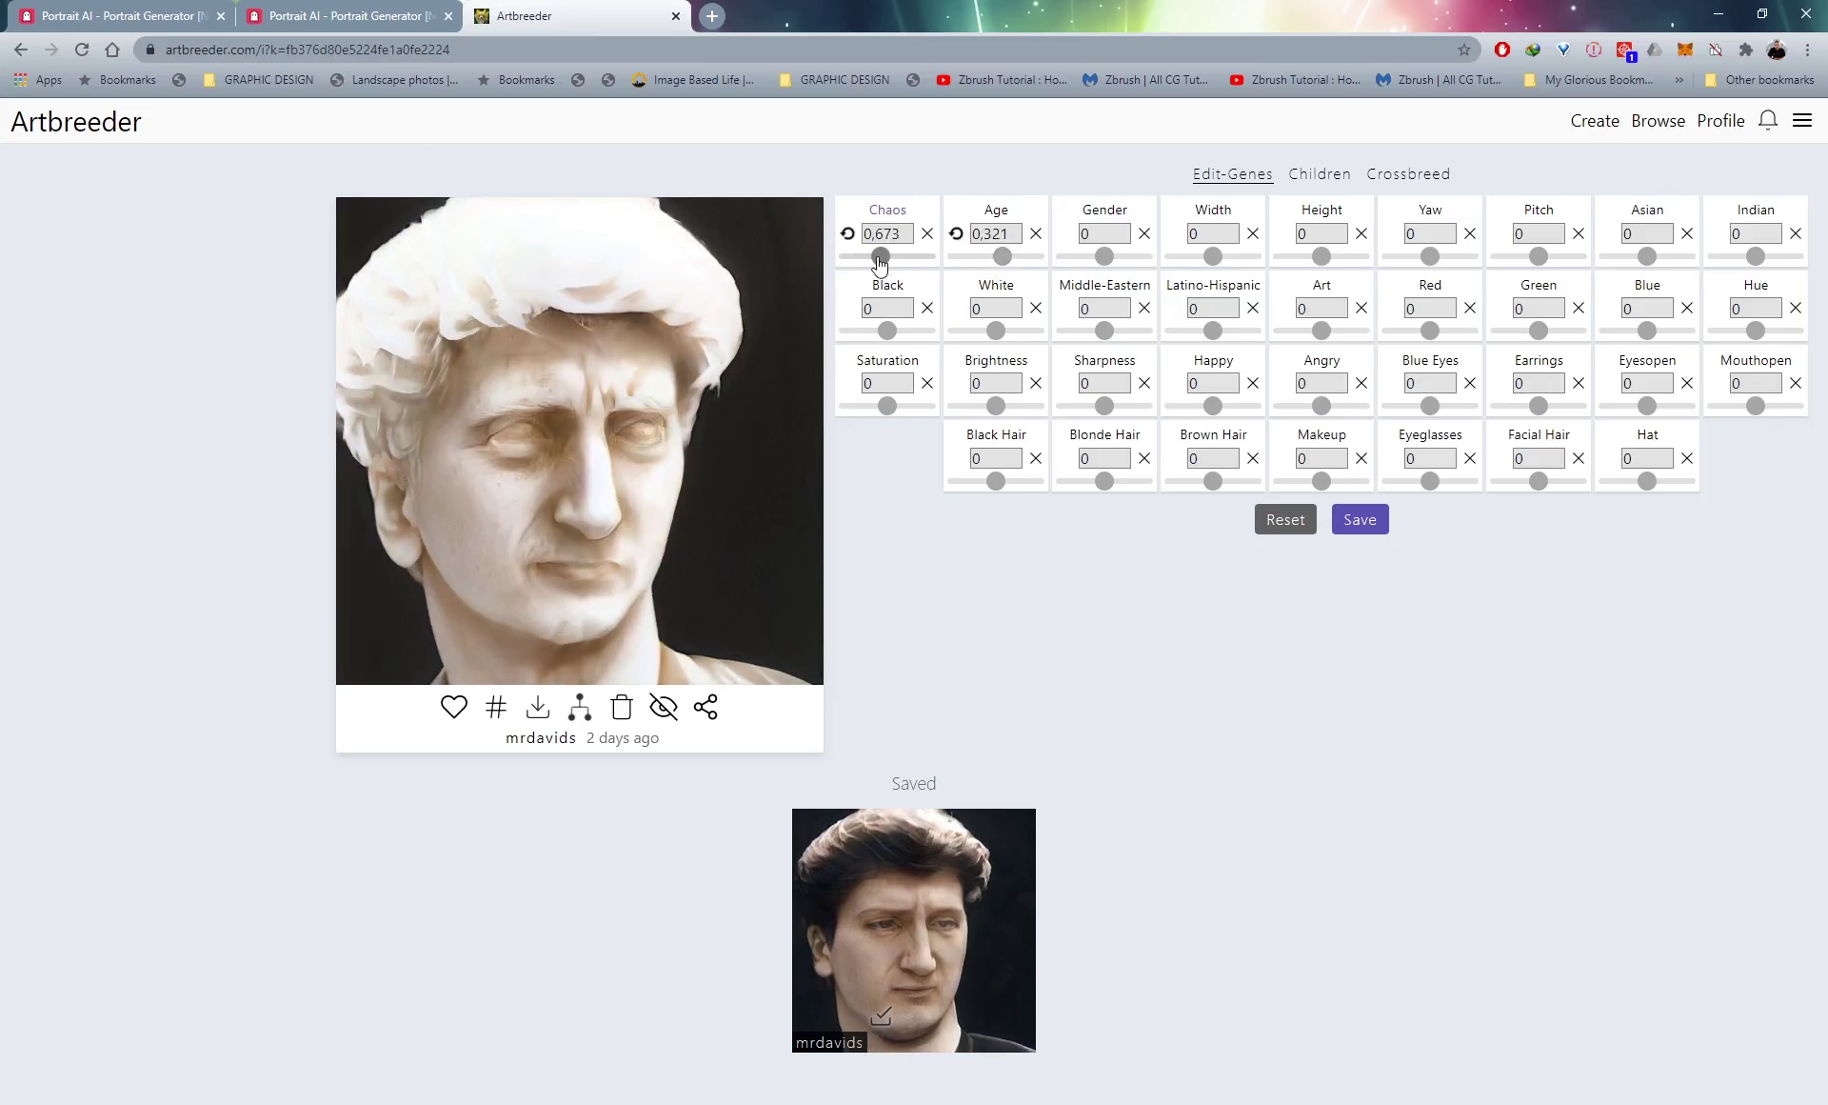
drag(882, 265, 876, 263)
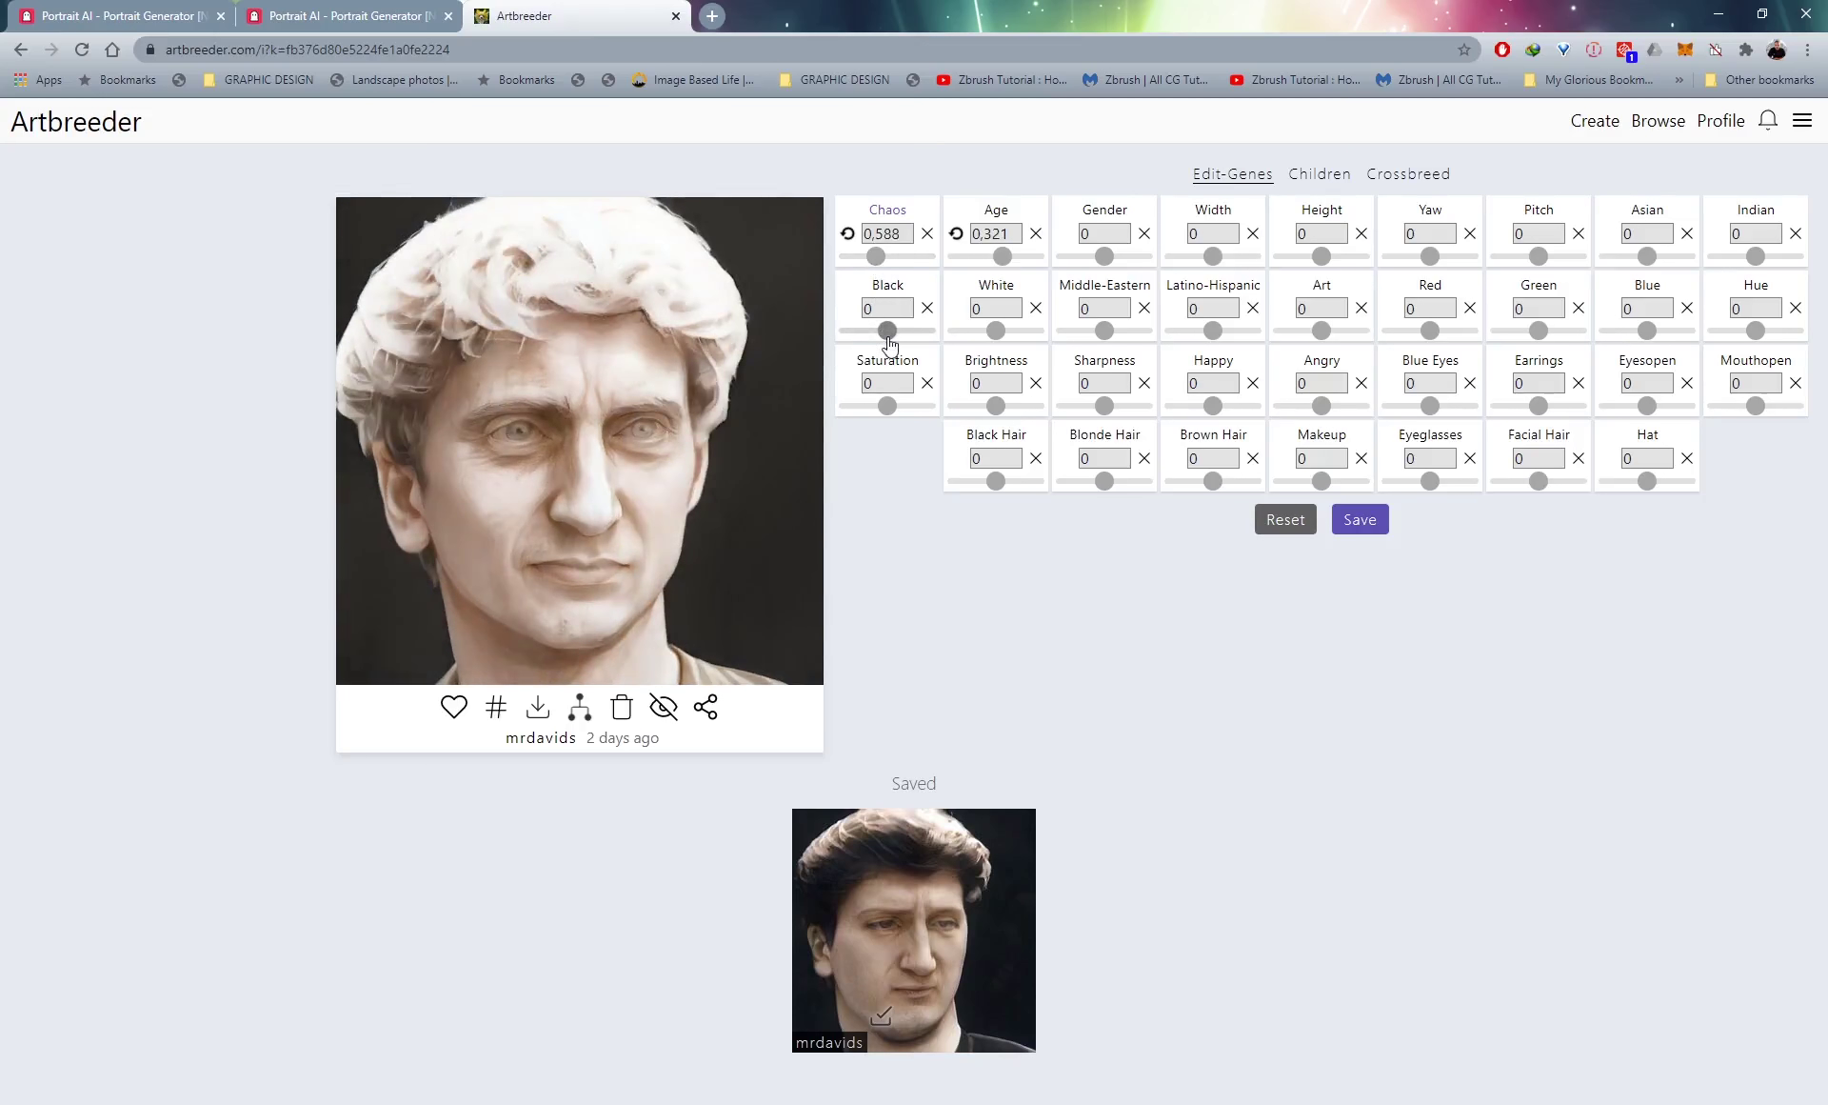
drag(888, 340, 880, 341)
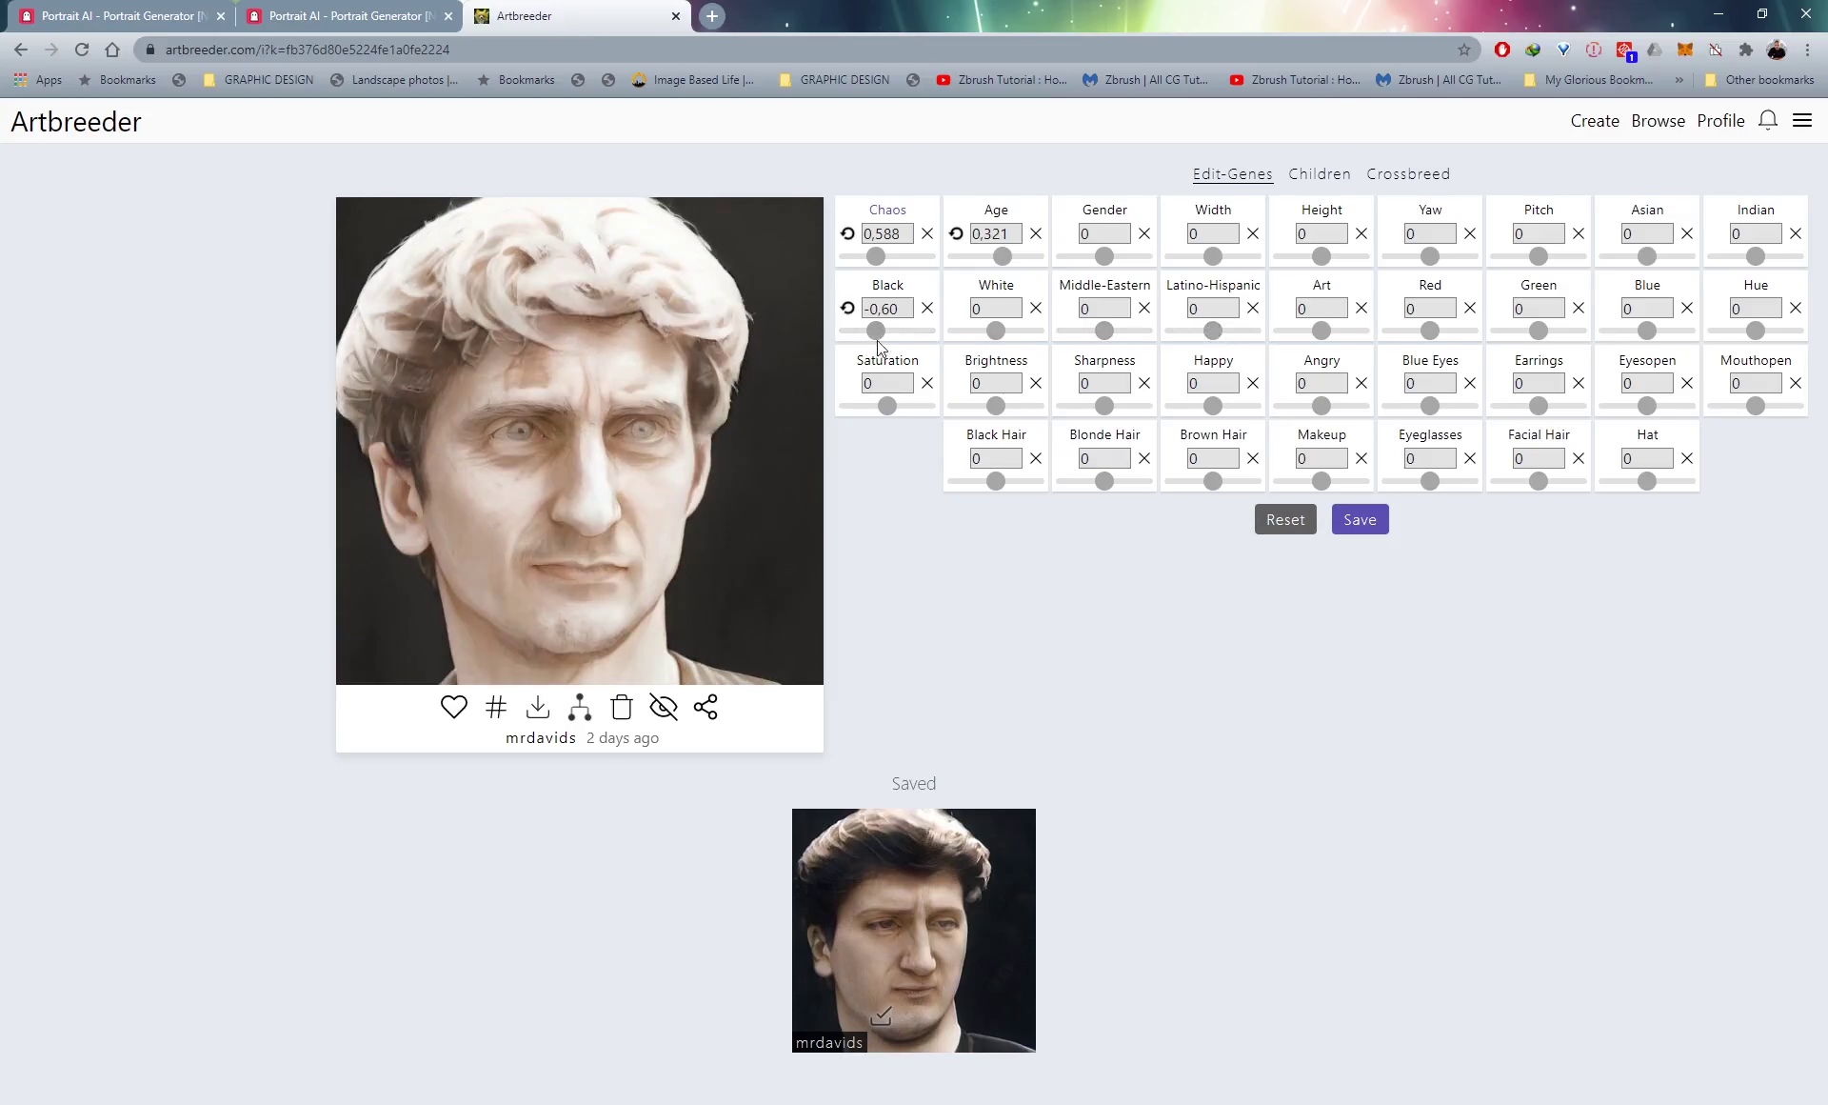
drag(996, 330, 980, 330)
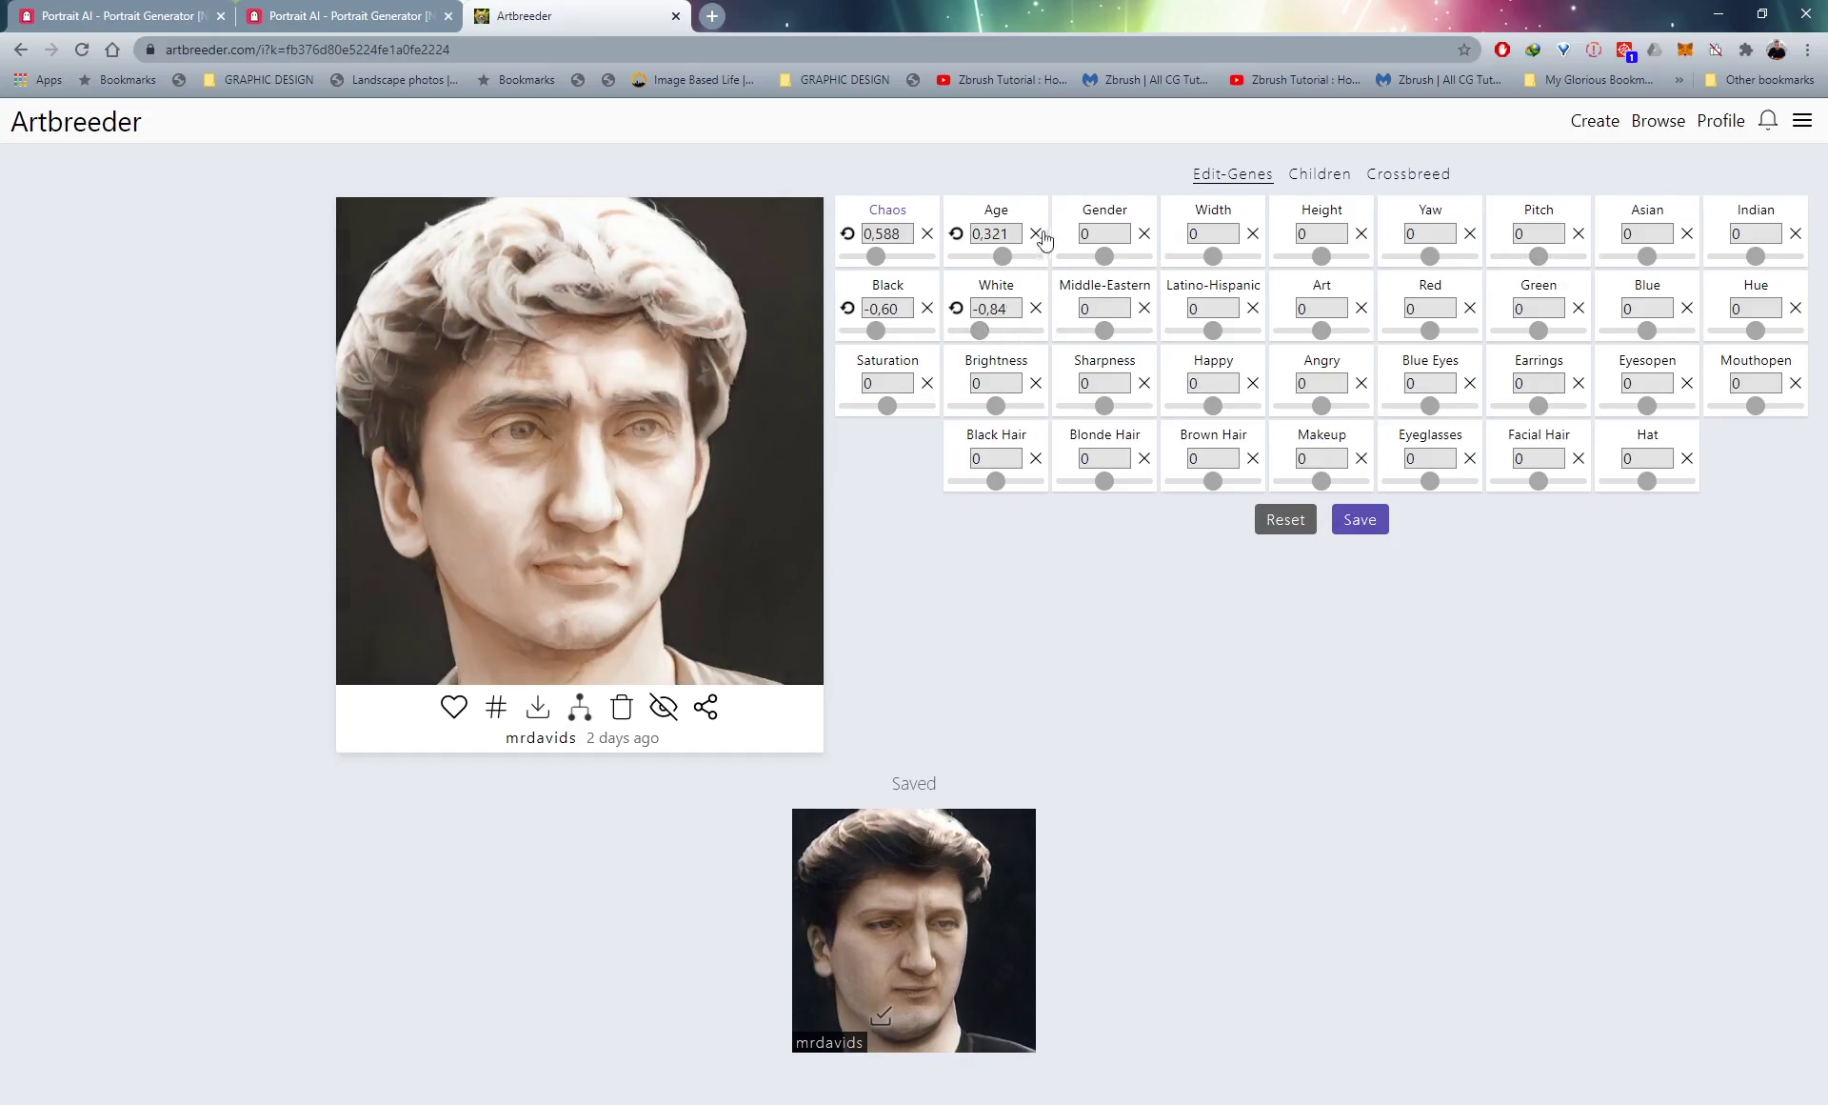
Try the portrait's Gender gene at -0.70 and set it to 0.663.
drag(1106, 263, 1091, 261)
mouse_move(877, 907)
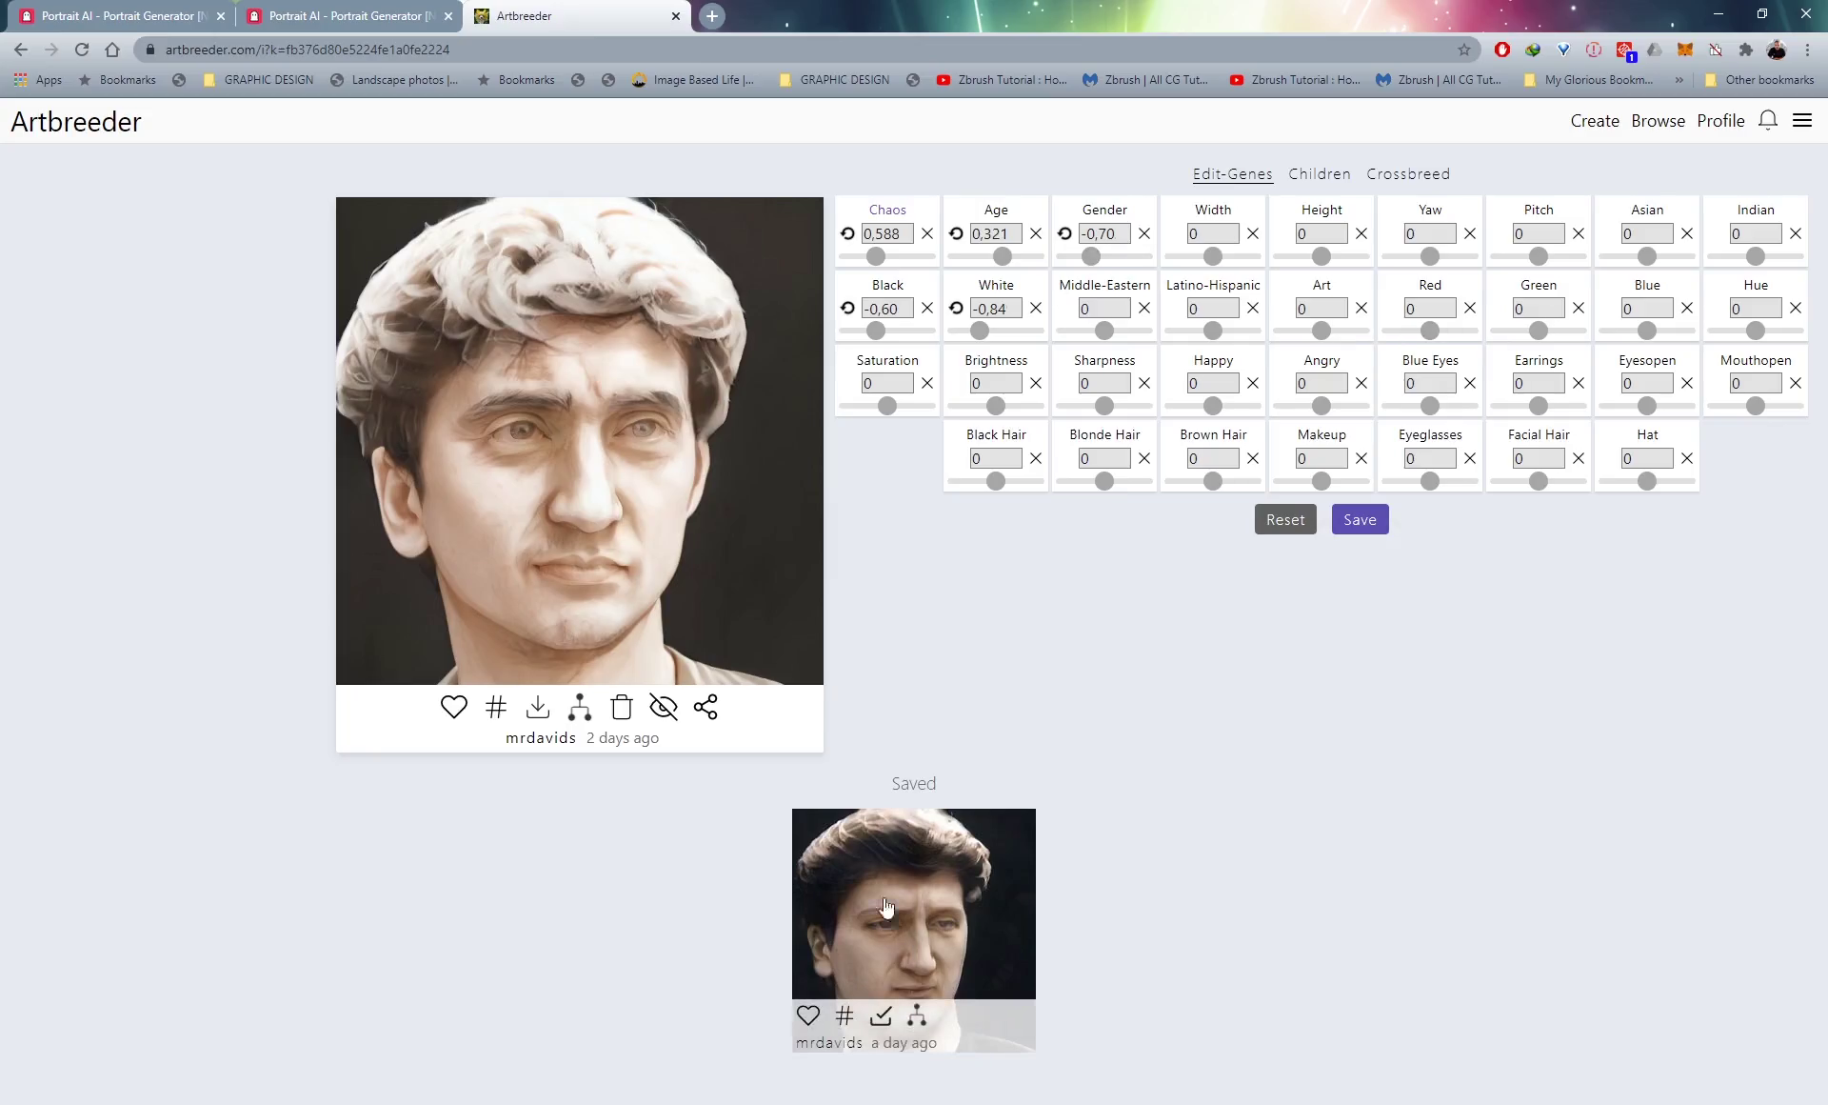
click(997, 406)
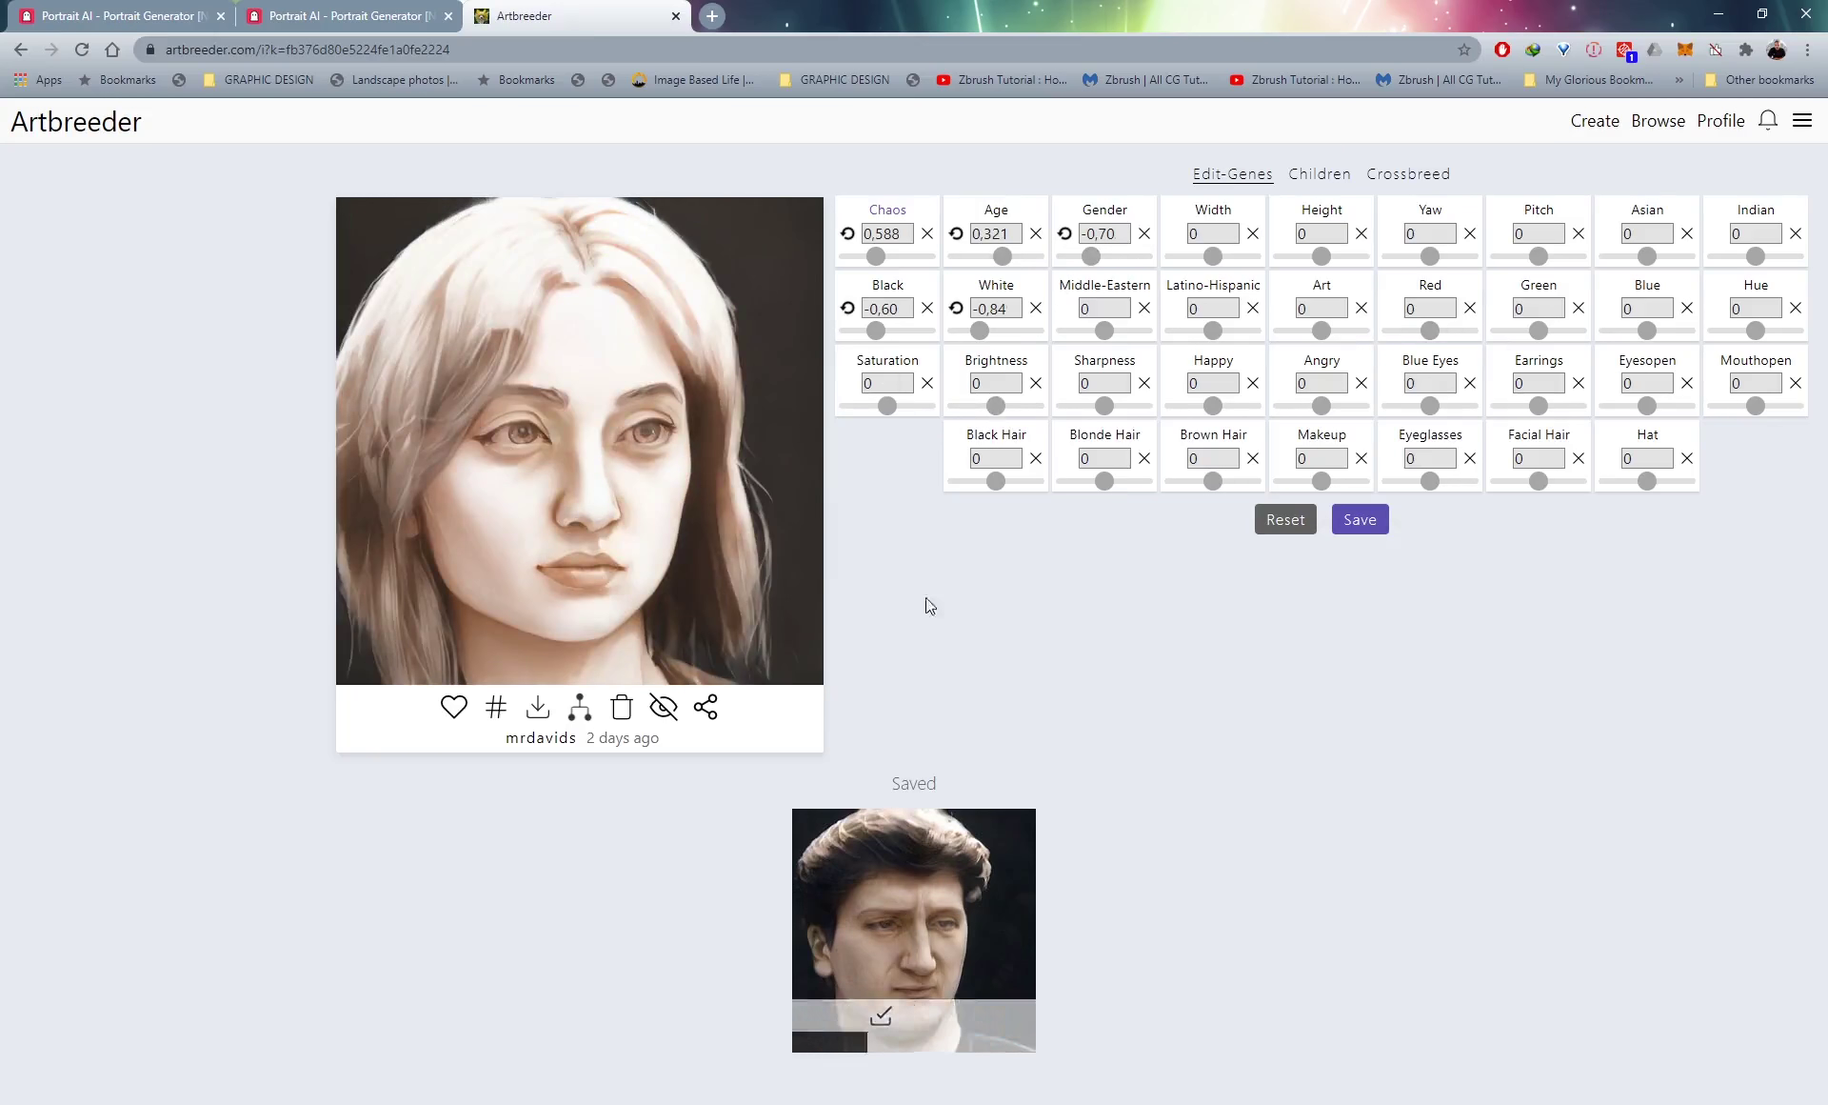
drag(1092, 257, 1118, 257)
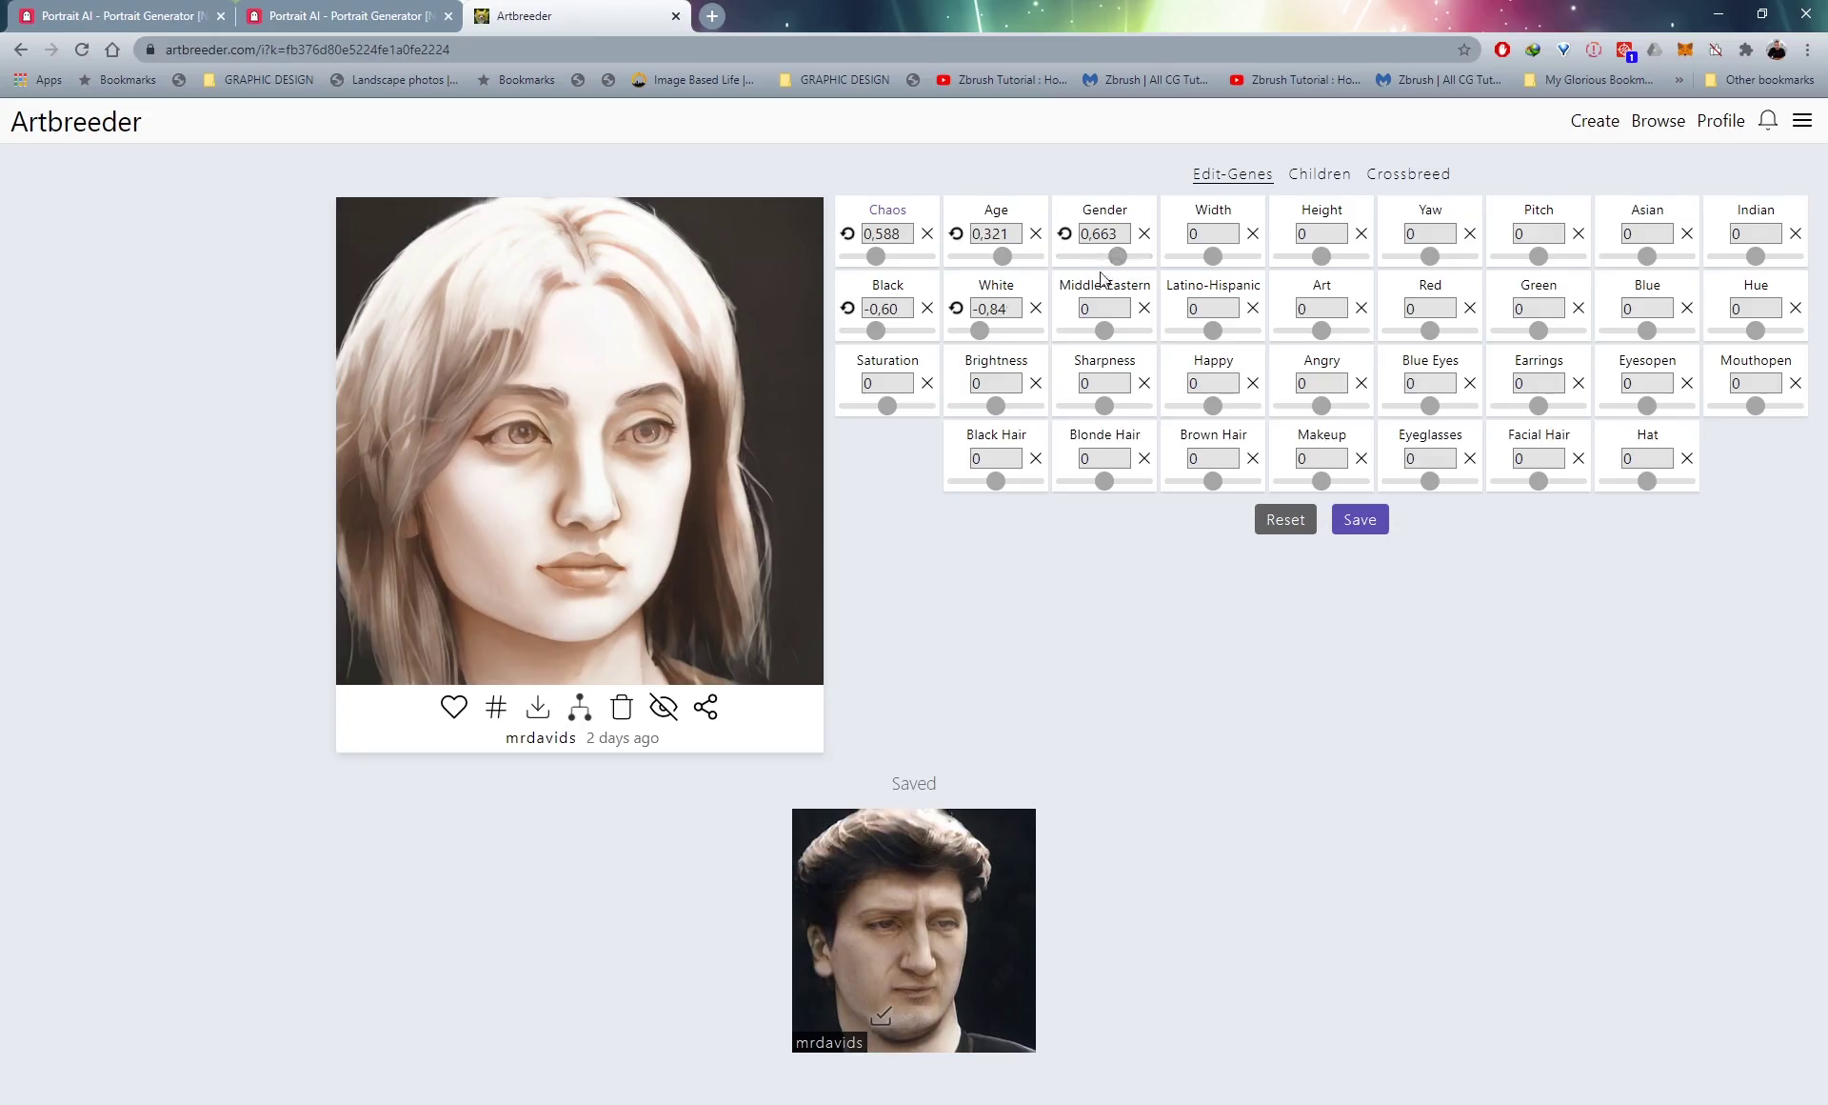
Open the saved dark-haired variation, lower its Chaos gene and compare the Artbreeder faces with faceworkflow.jpg.
mouse_move(881, 852)
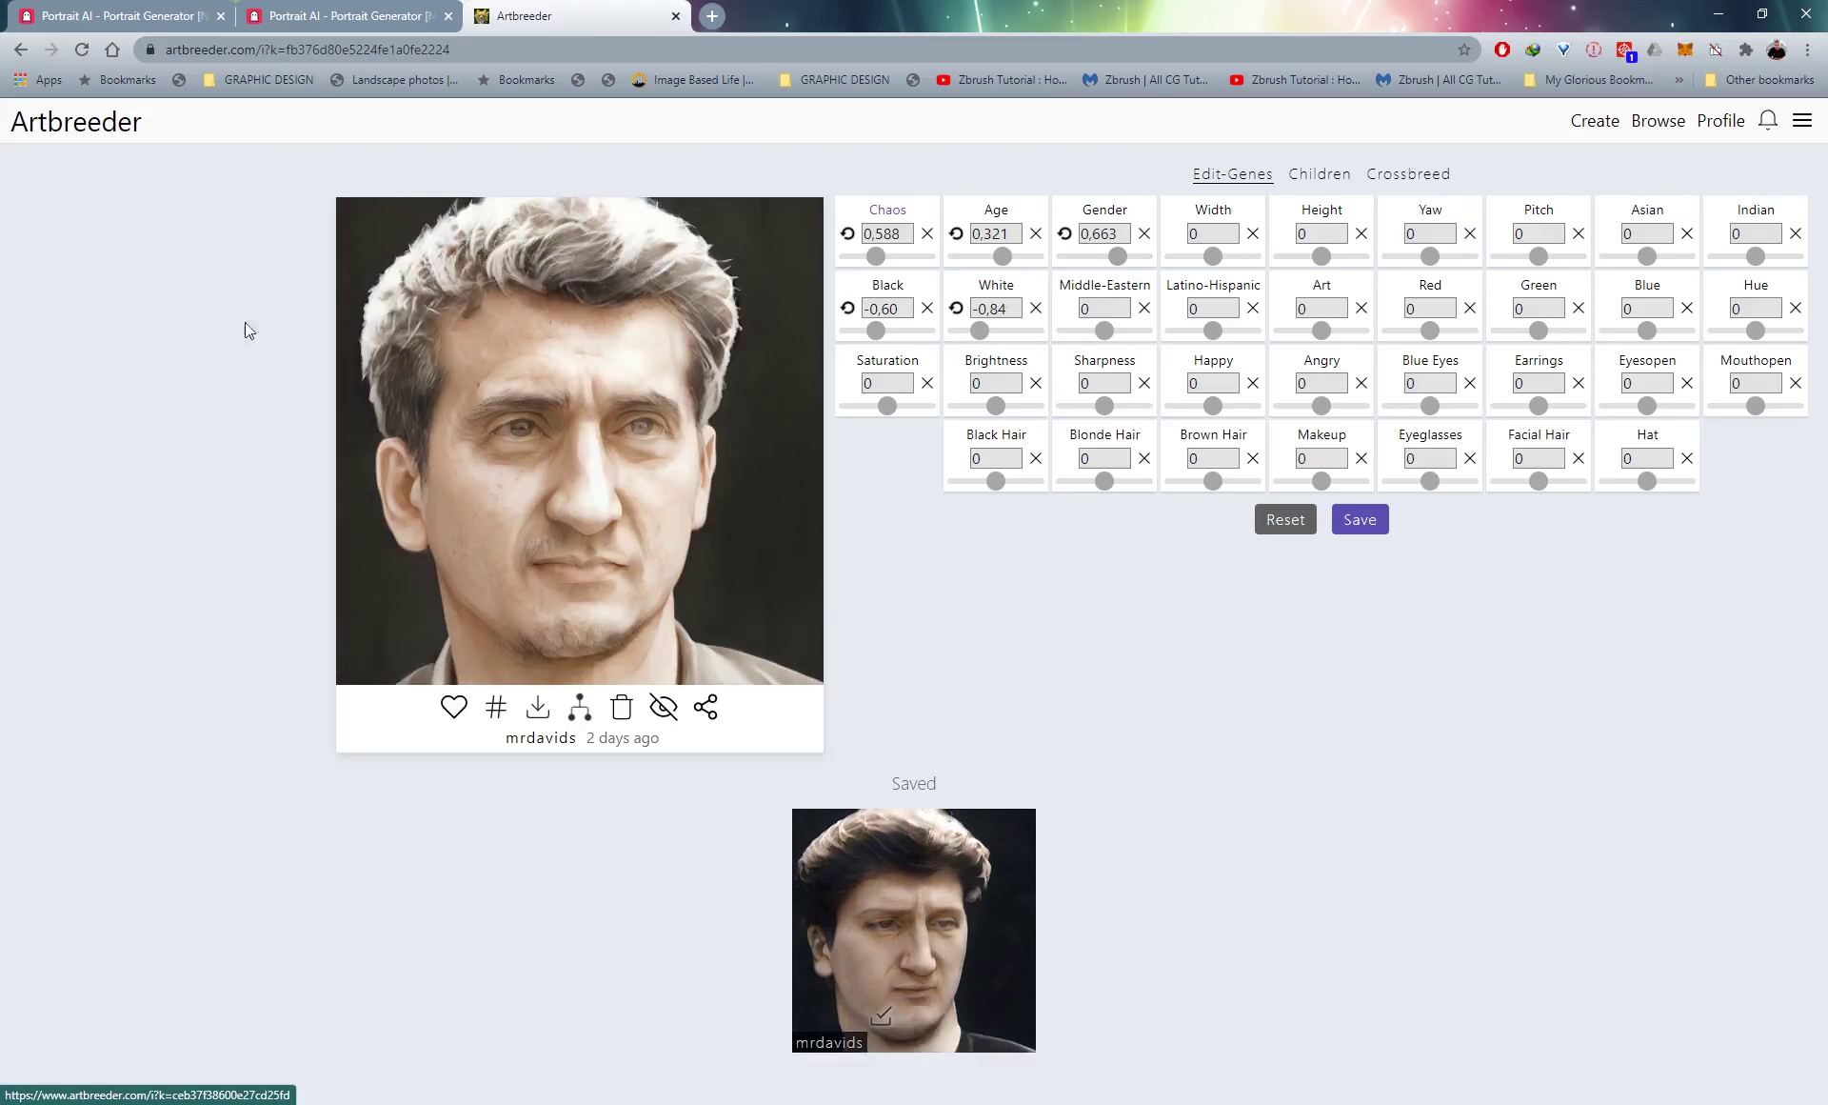
click(880, 906)
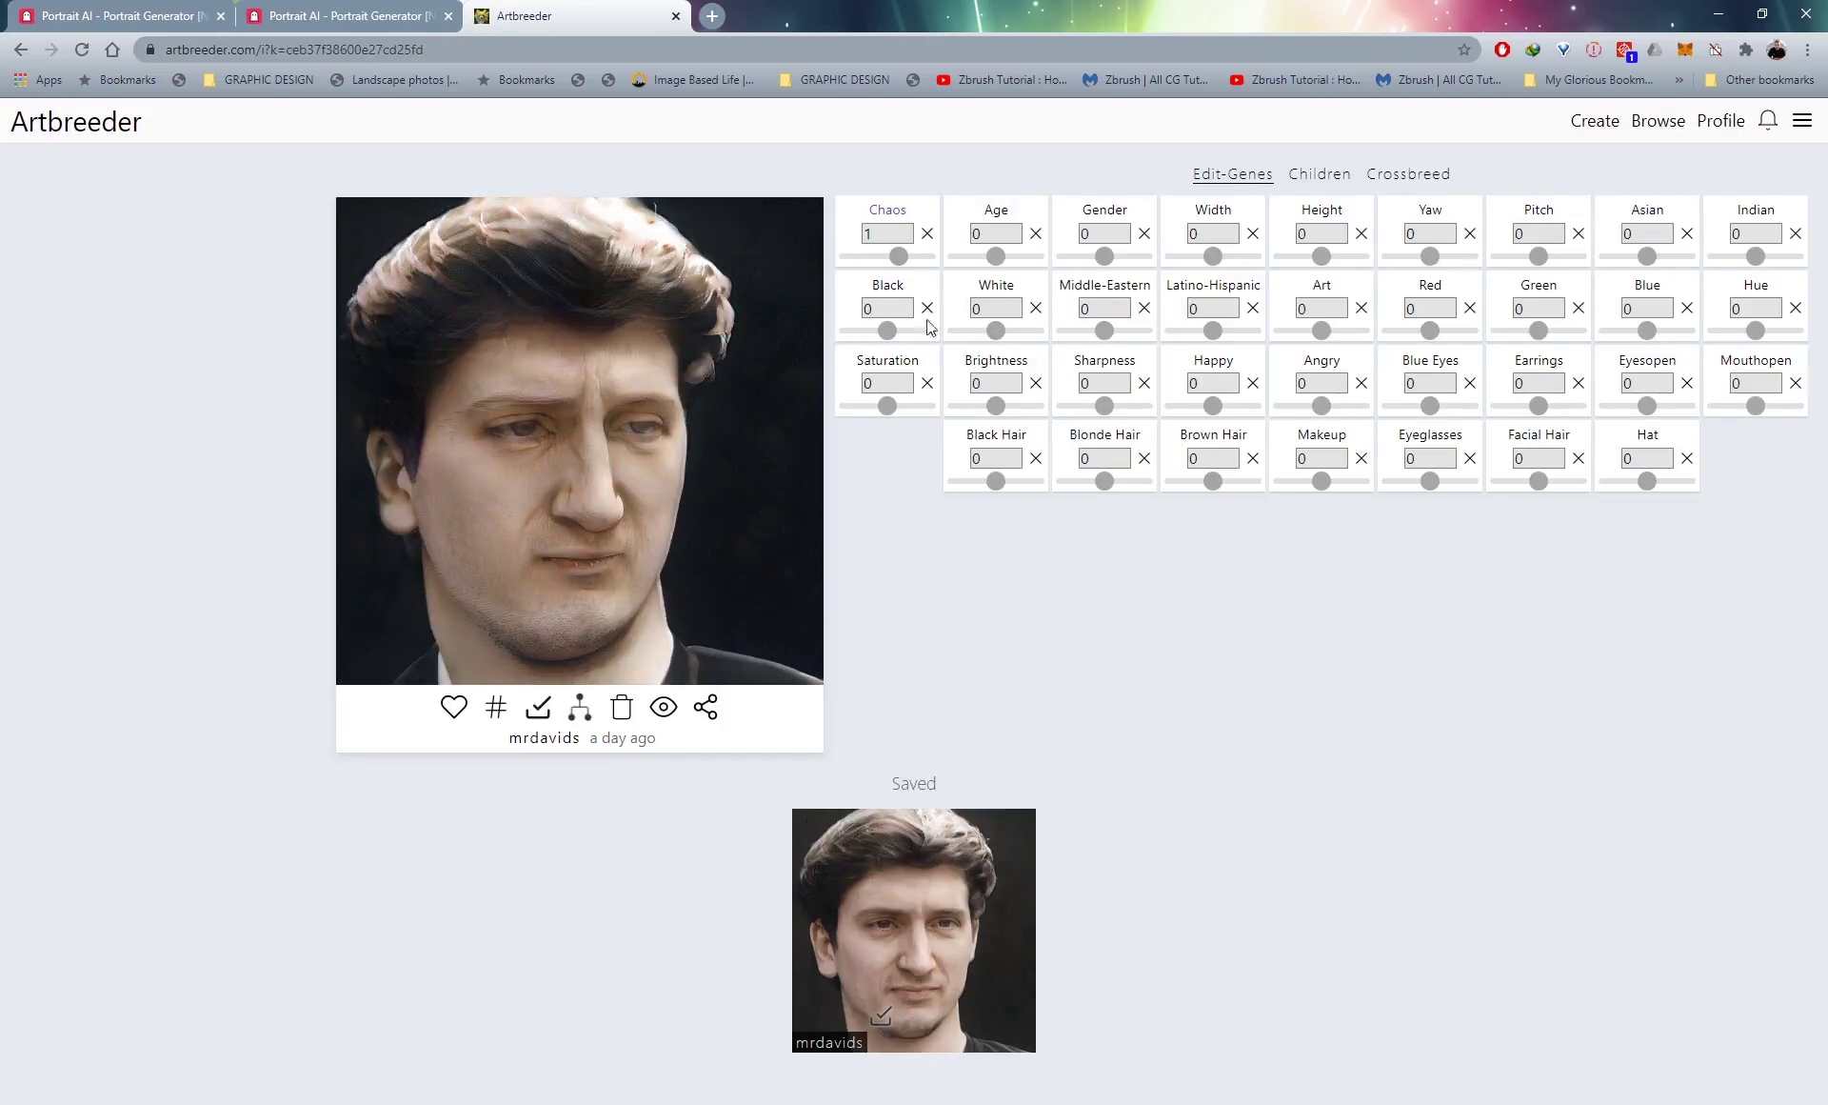
drag(883, 259, 873, 258)
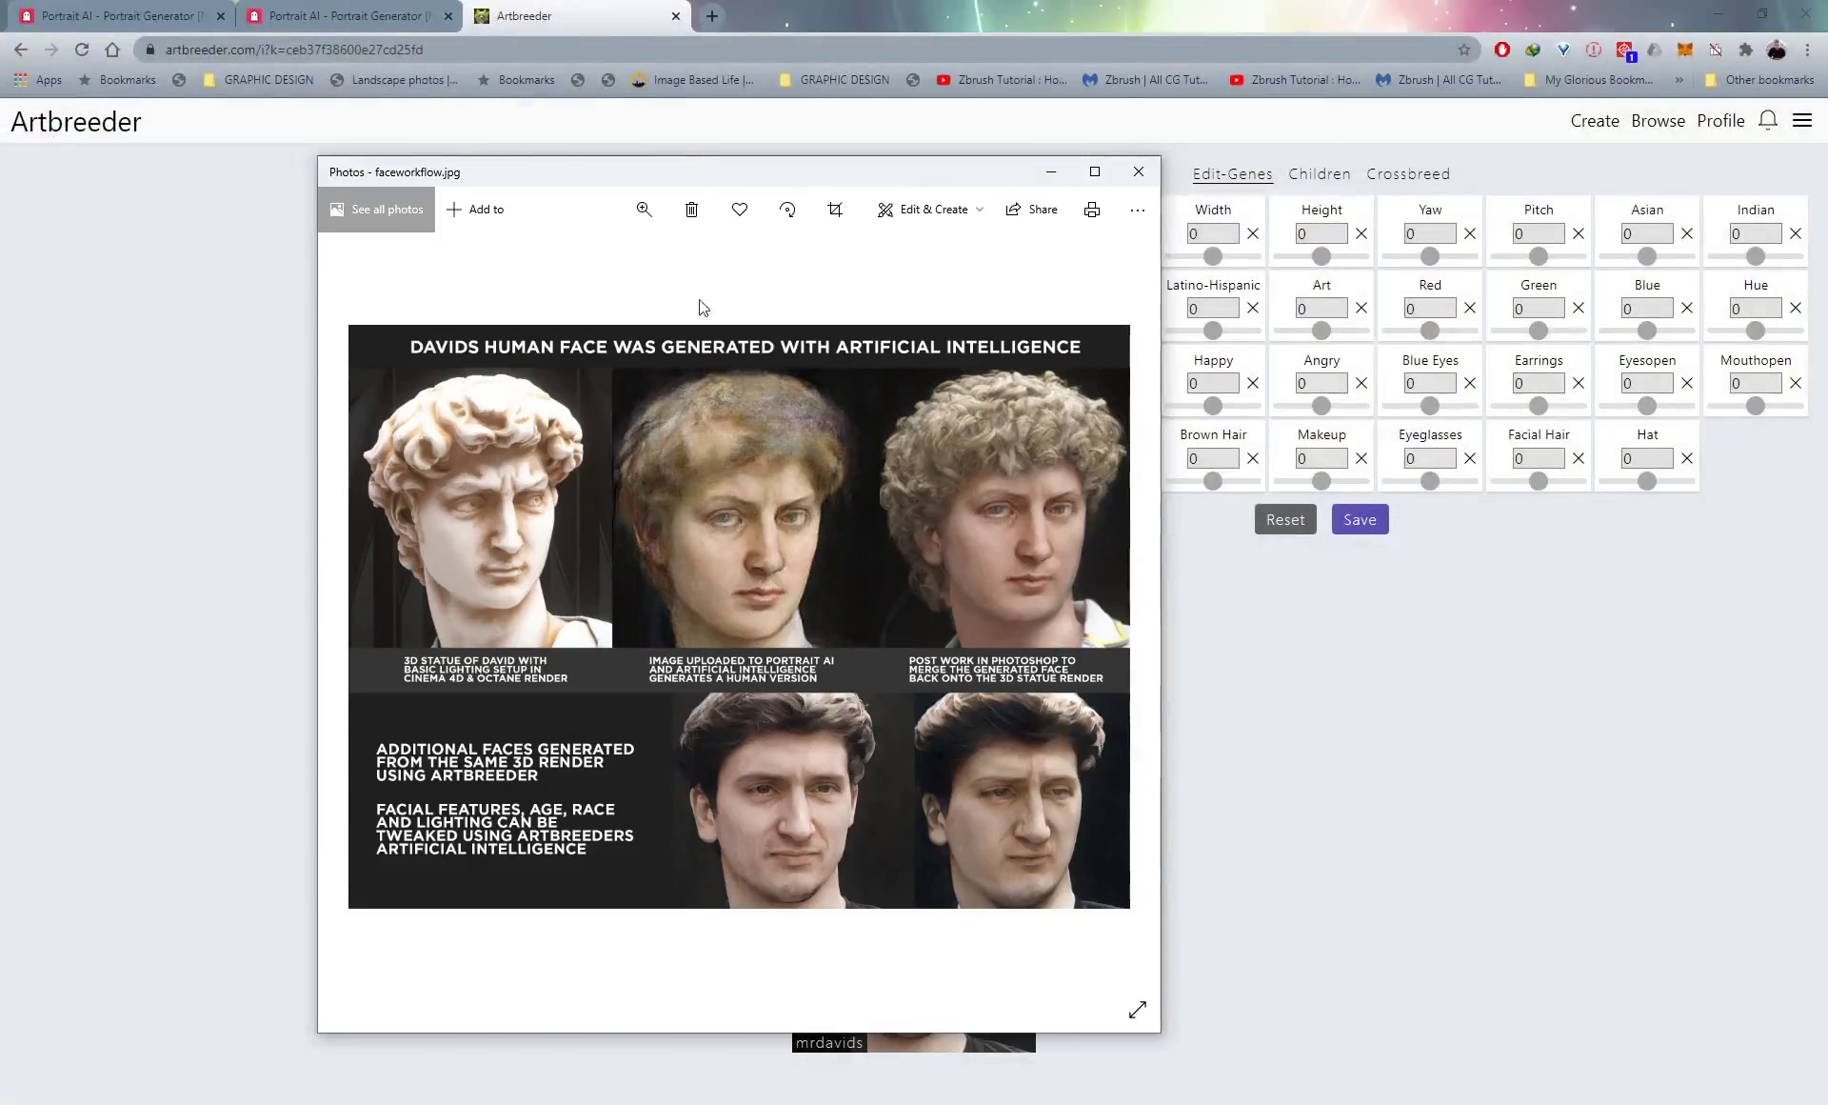
drag(617, 173, 1157, 155)
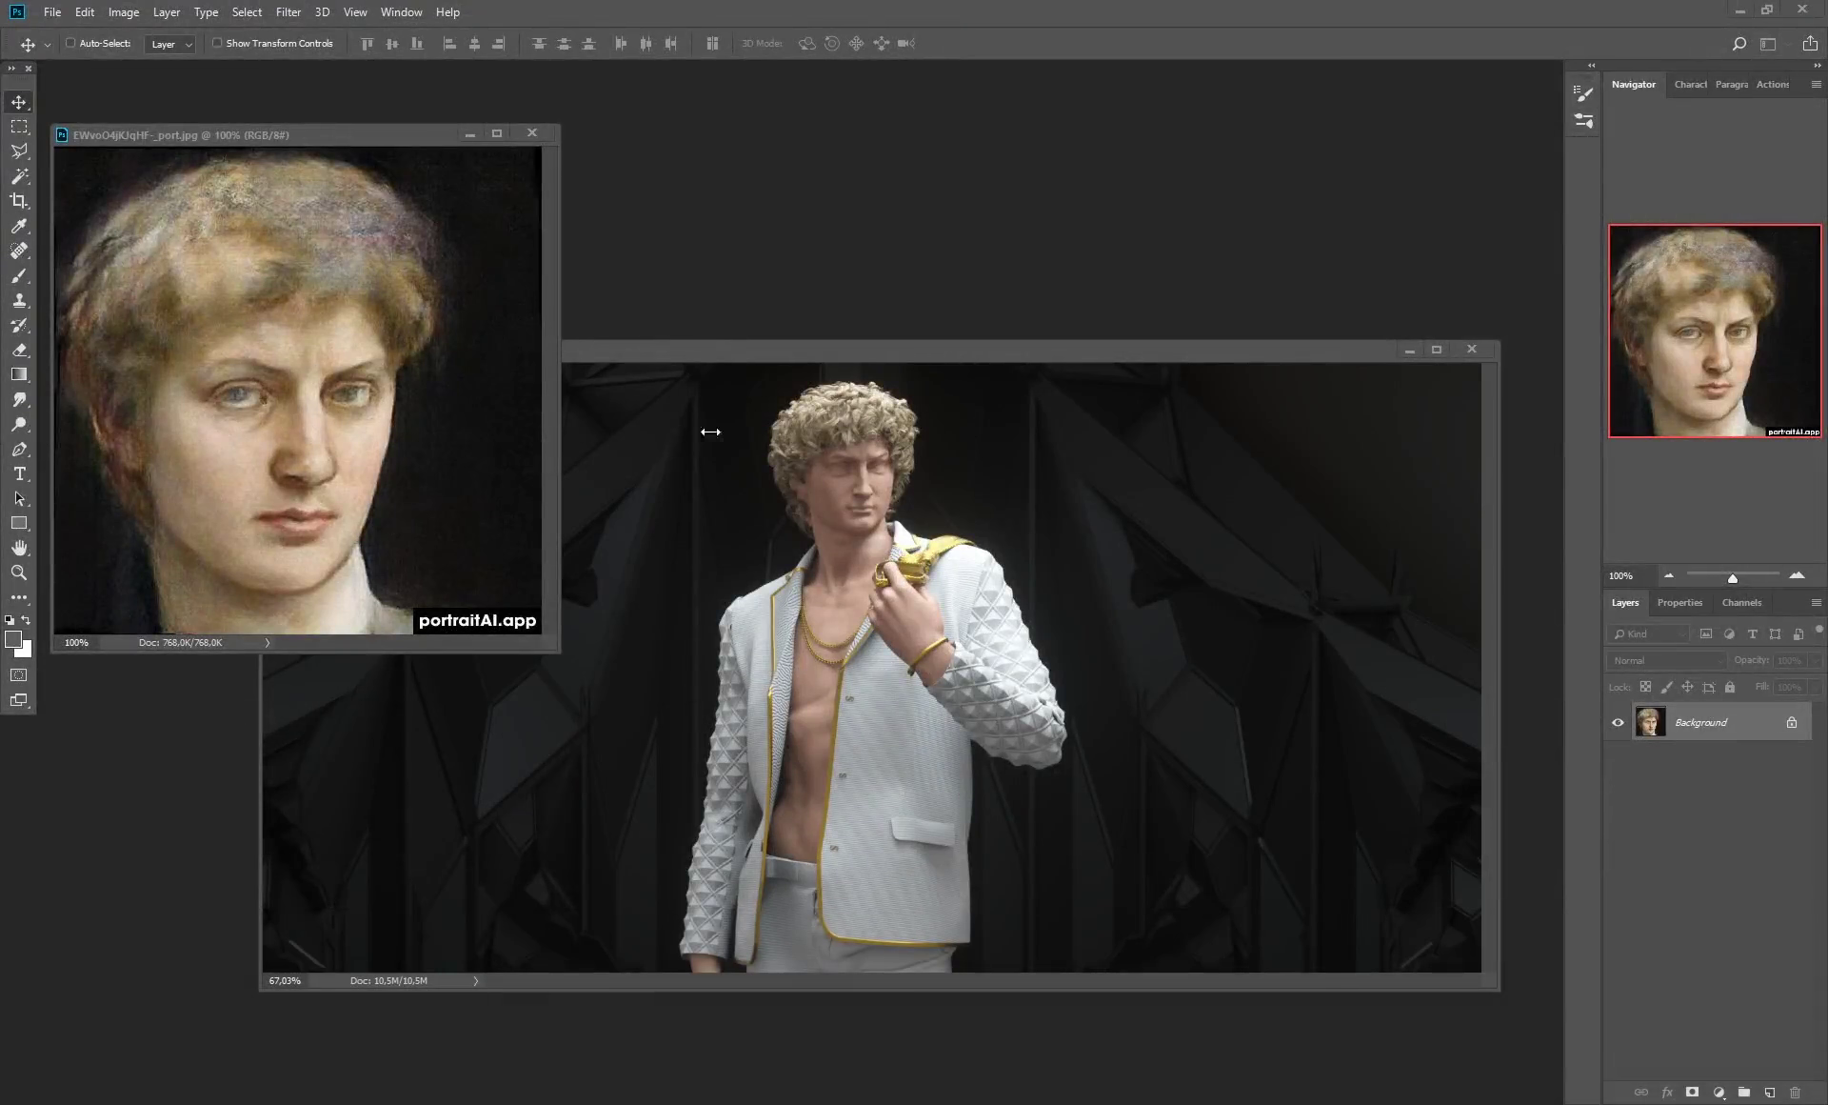
Switch to Photoshop, arrange both documents and copy the portraitAI face into davidnew_final_shorterneck.png as a layer, accepting the different bit depth.
drag(695, 352, 701, 371)
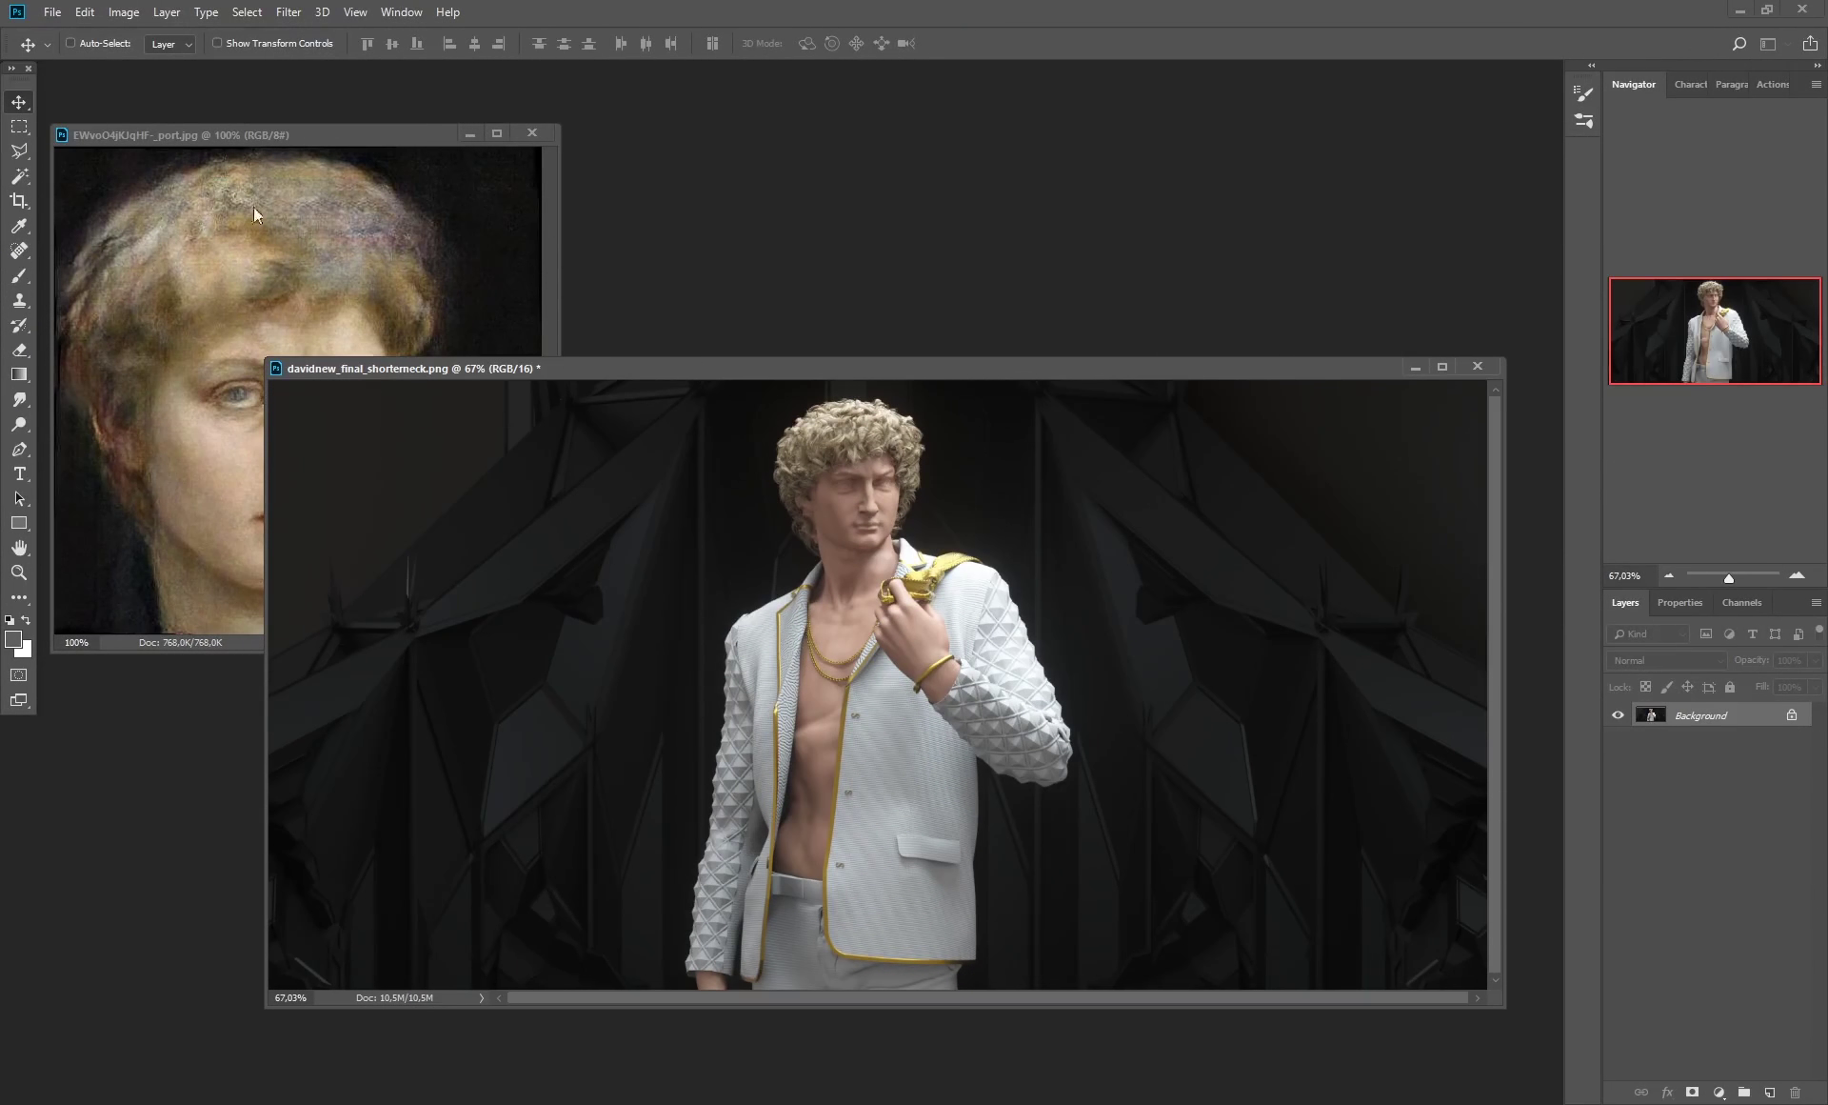
drag(284, 140, 309, 129)
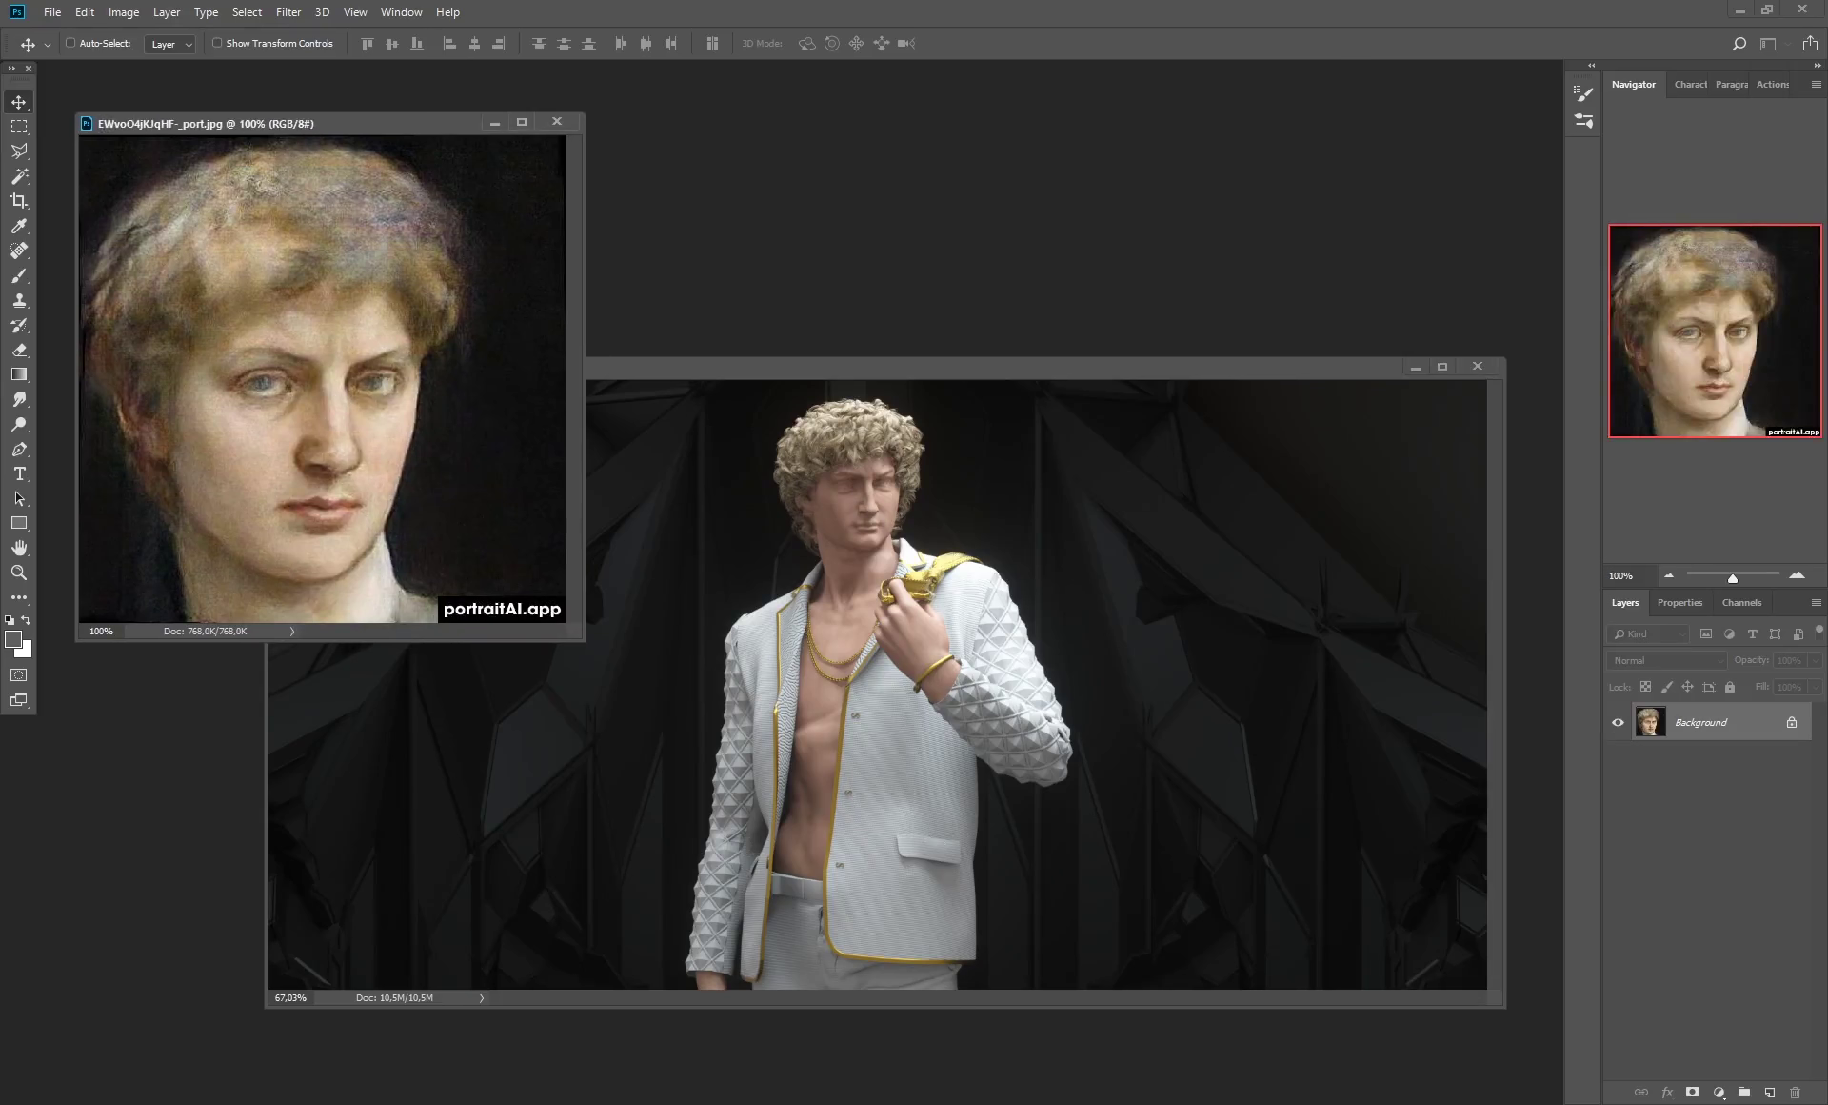
drag(258, 128, 302, 142)
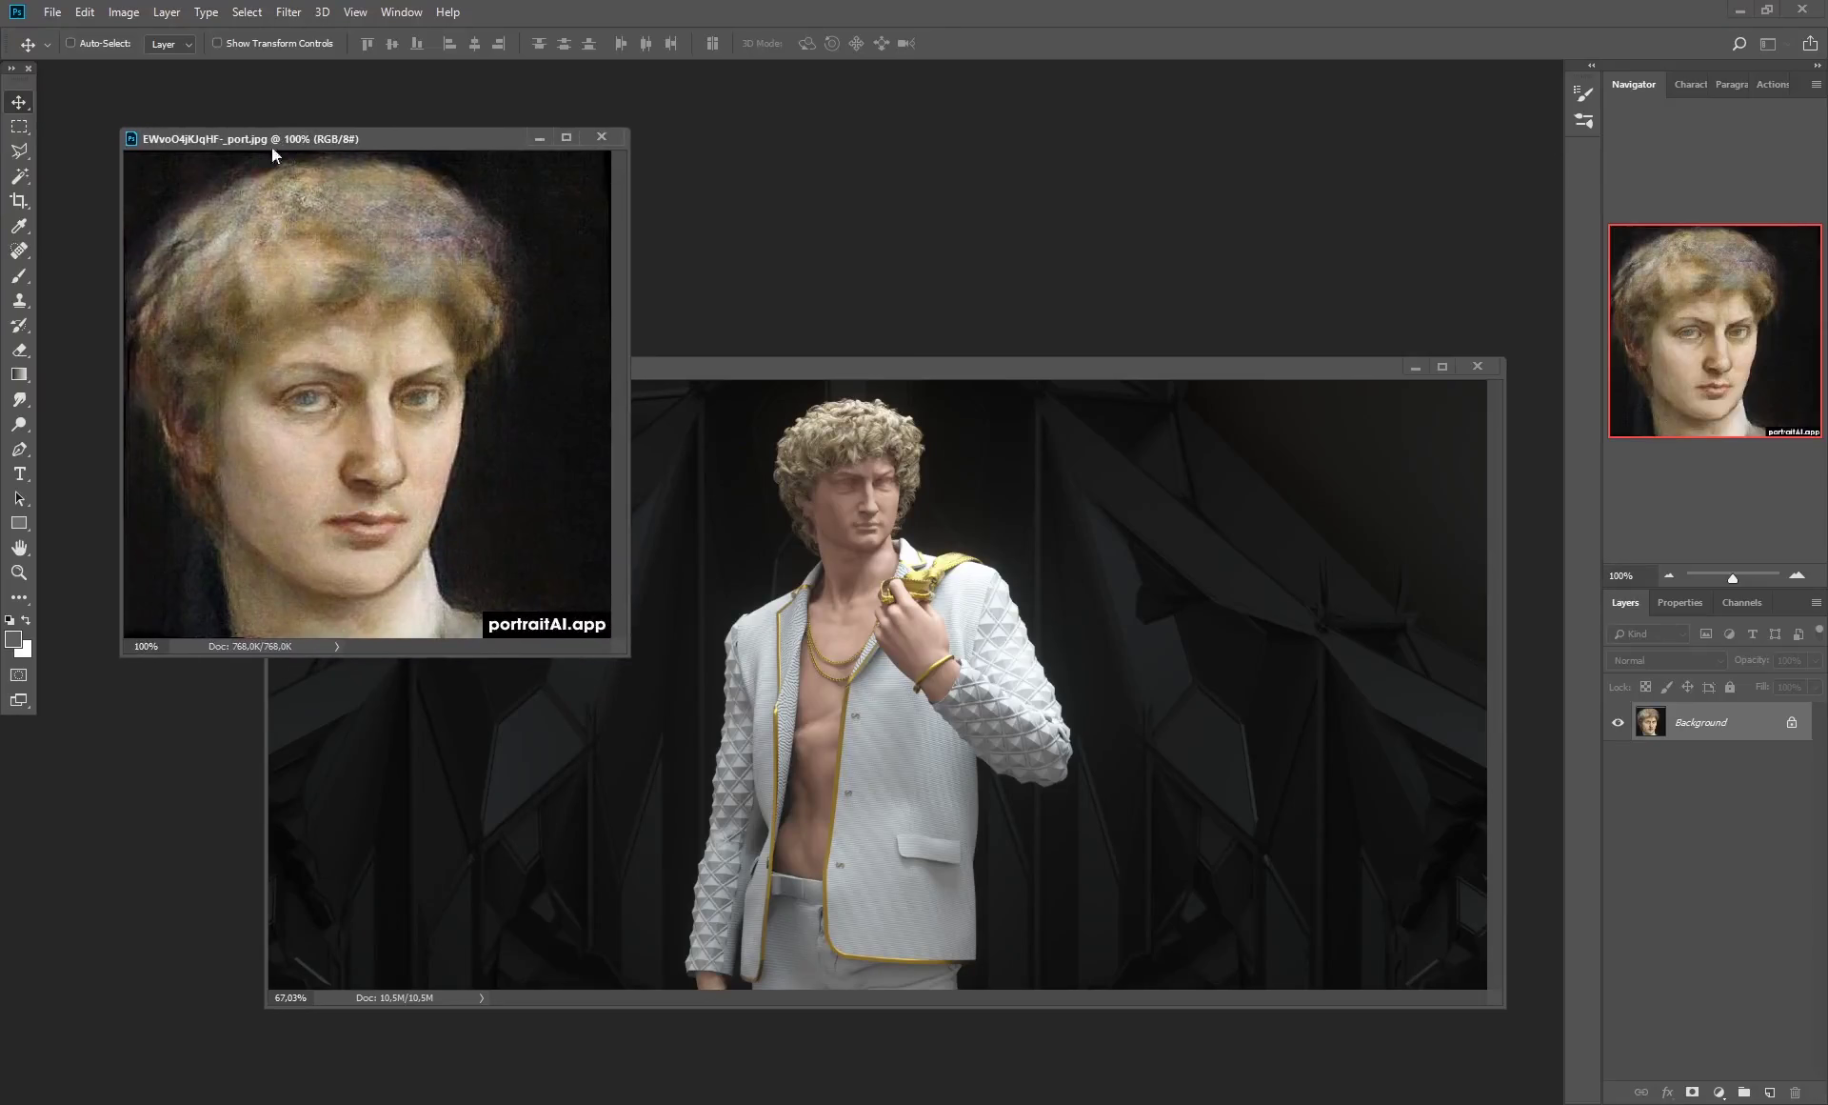
drag(289, 144, 243, 141)
drag(381, 286, 890, 550)
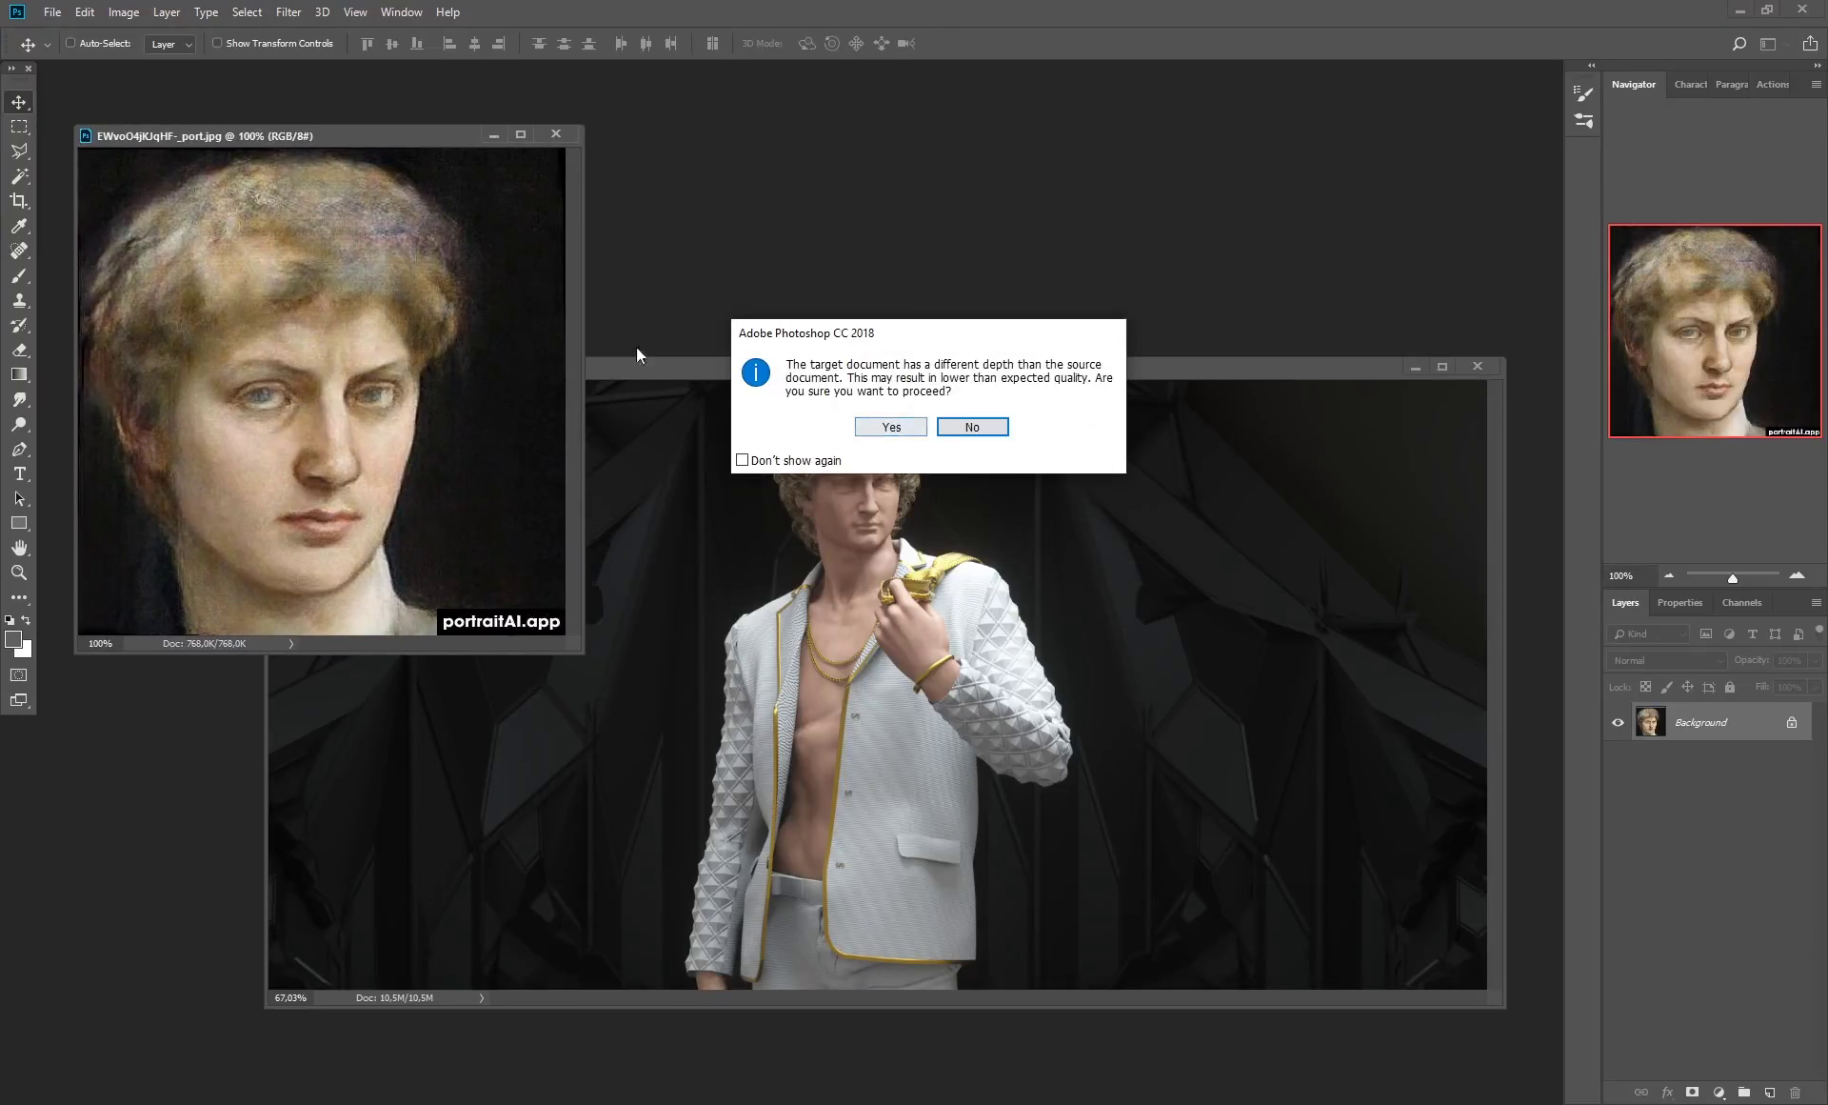
click(889, 428)
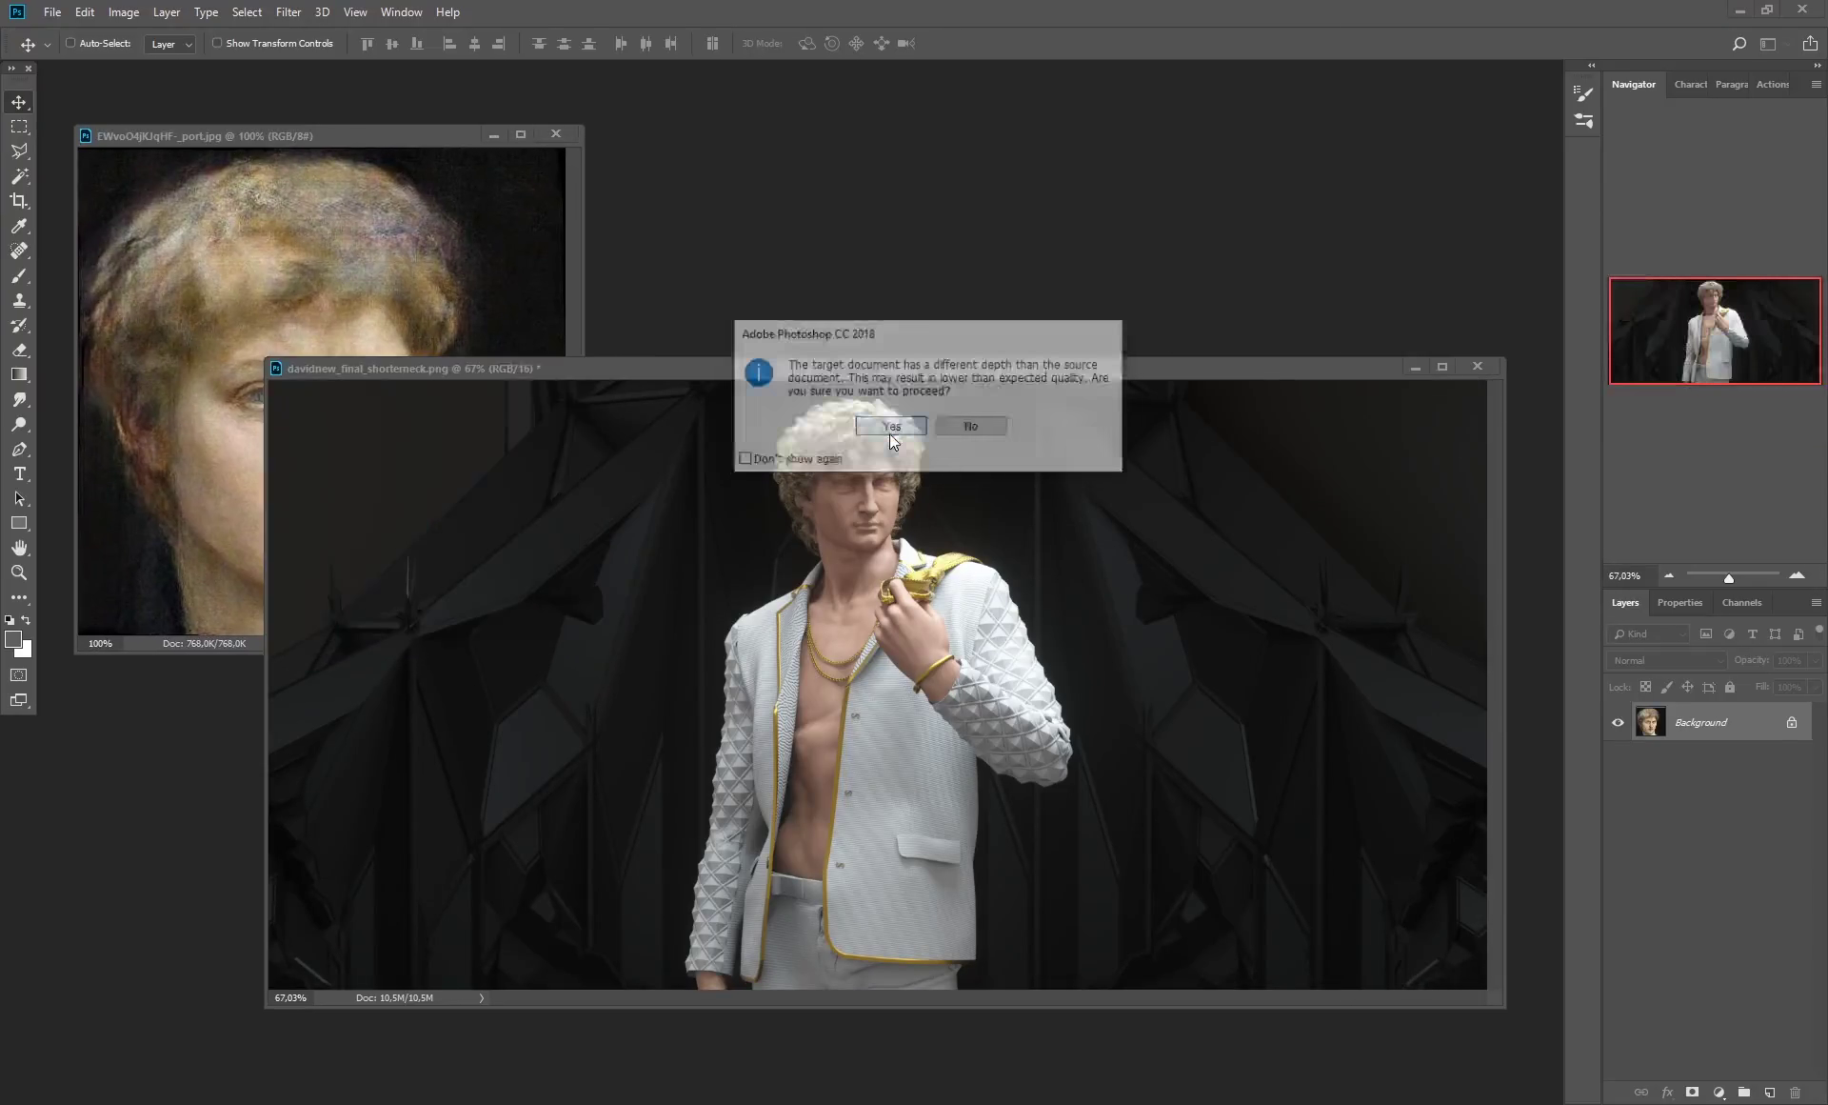
Close the portraitAI face document, dock davidnew_final_shorterneck.png in the workspace and zoom it to 110.52%.
click(558, 135)
drag(665, 367, 507, 64)
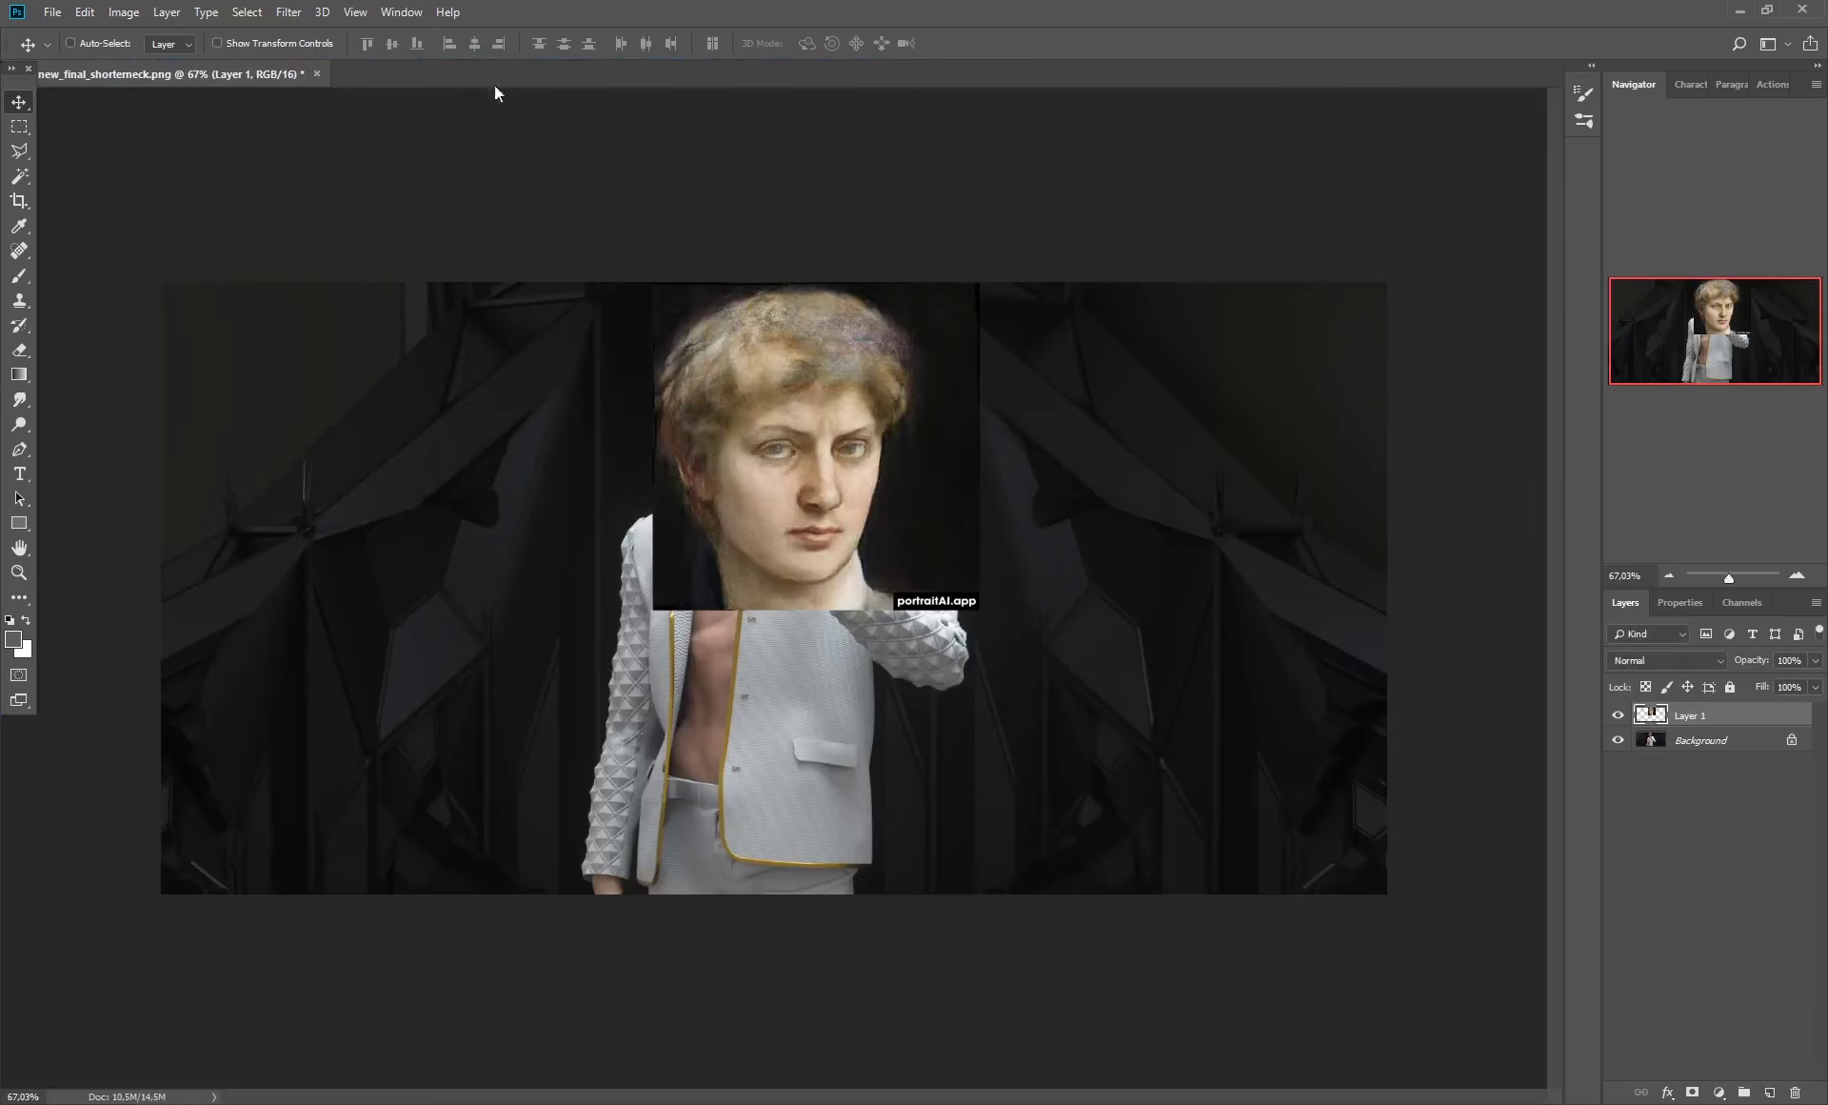
drag(1728, 578, 1735, 578)
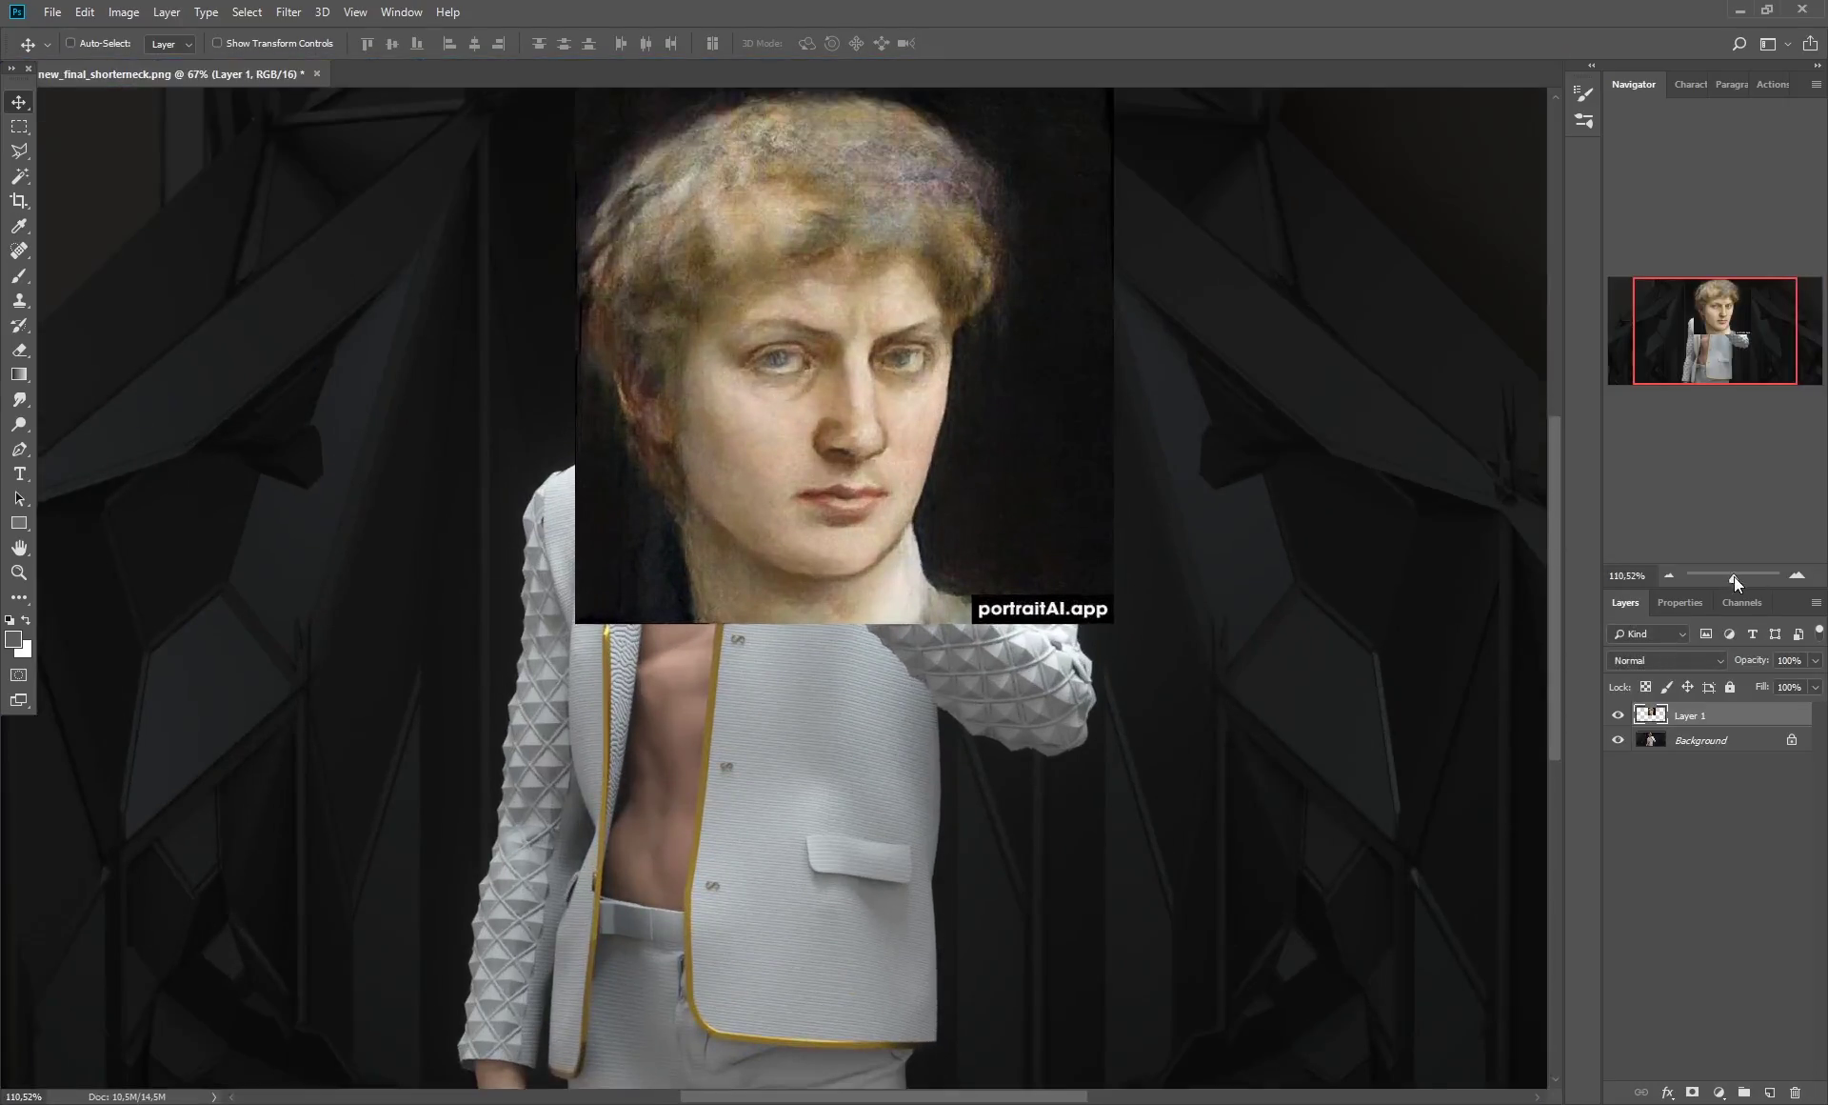
Lower the pasted portrait layer's opacity to 59% to reveal the statue render underneath.
drag(1657, 342, 1654, 340)
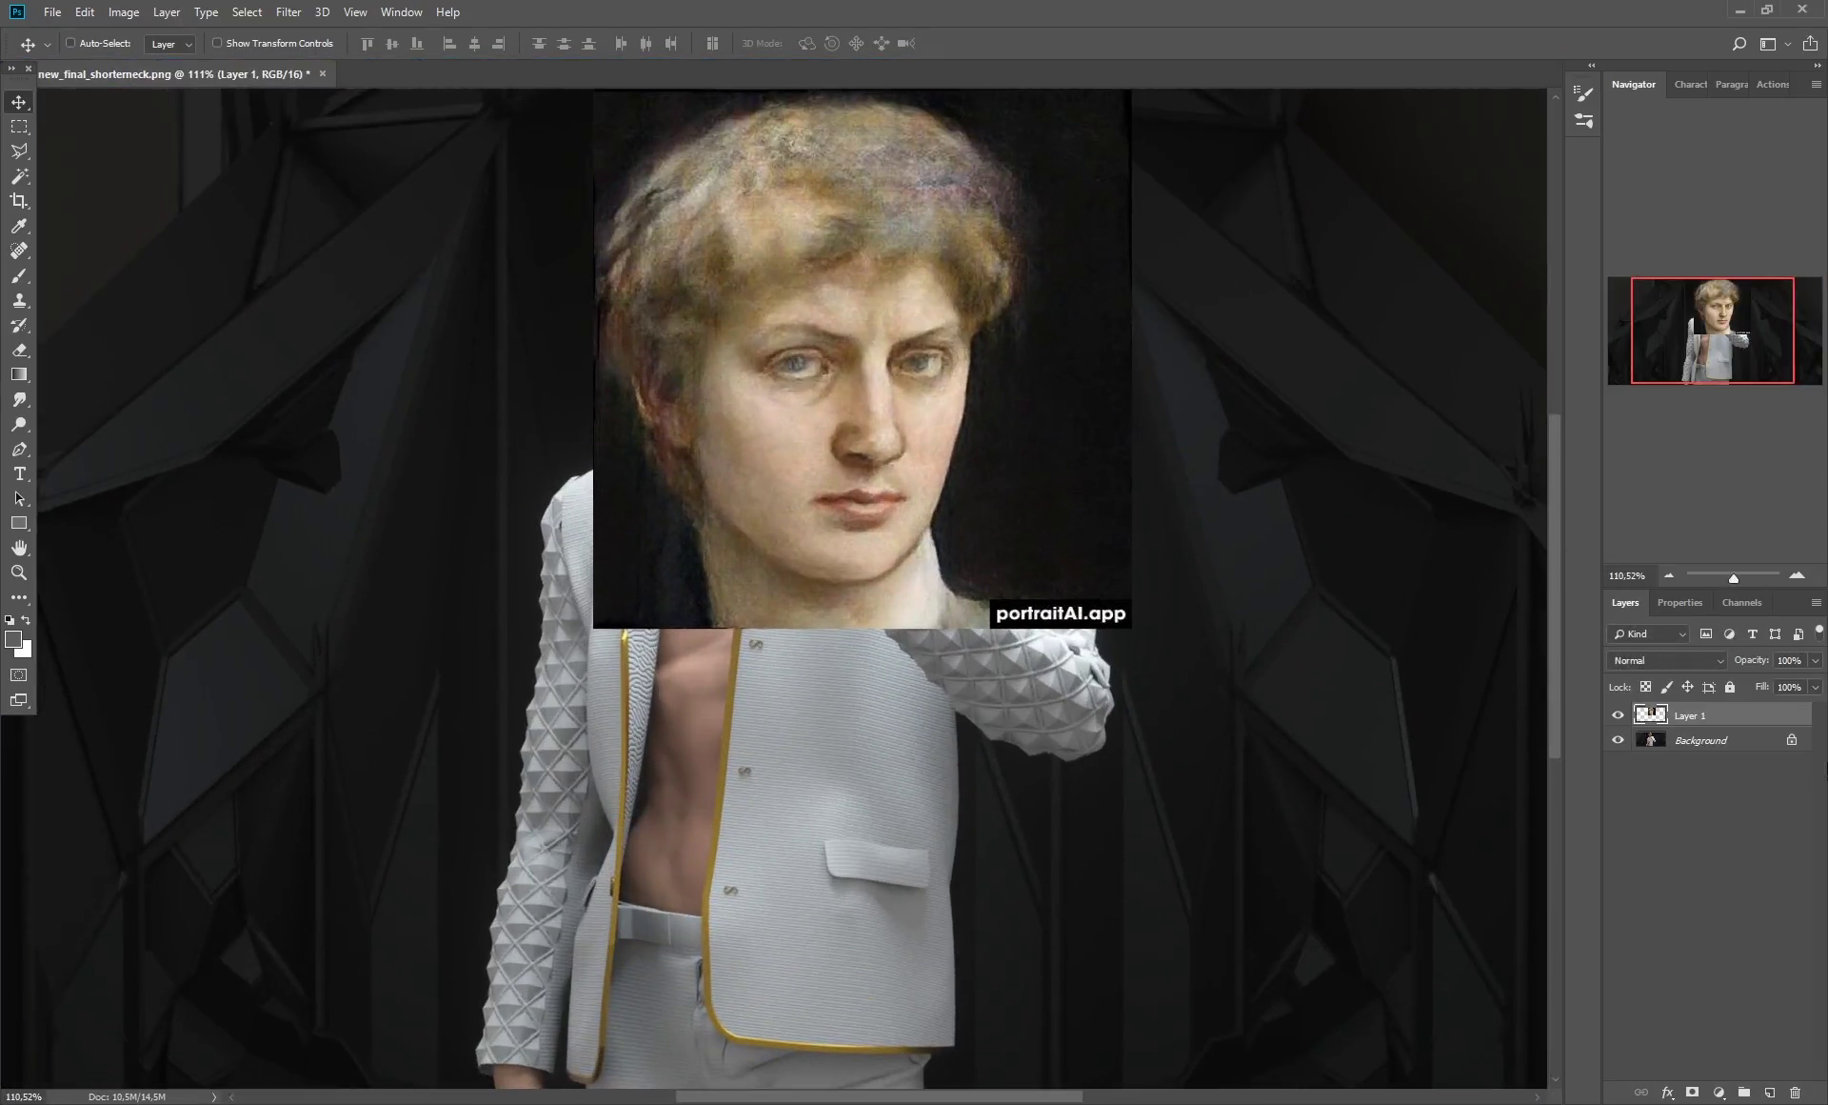
click(1815, 660)
drag(1812, 682, 1778, 683)
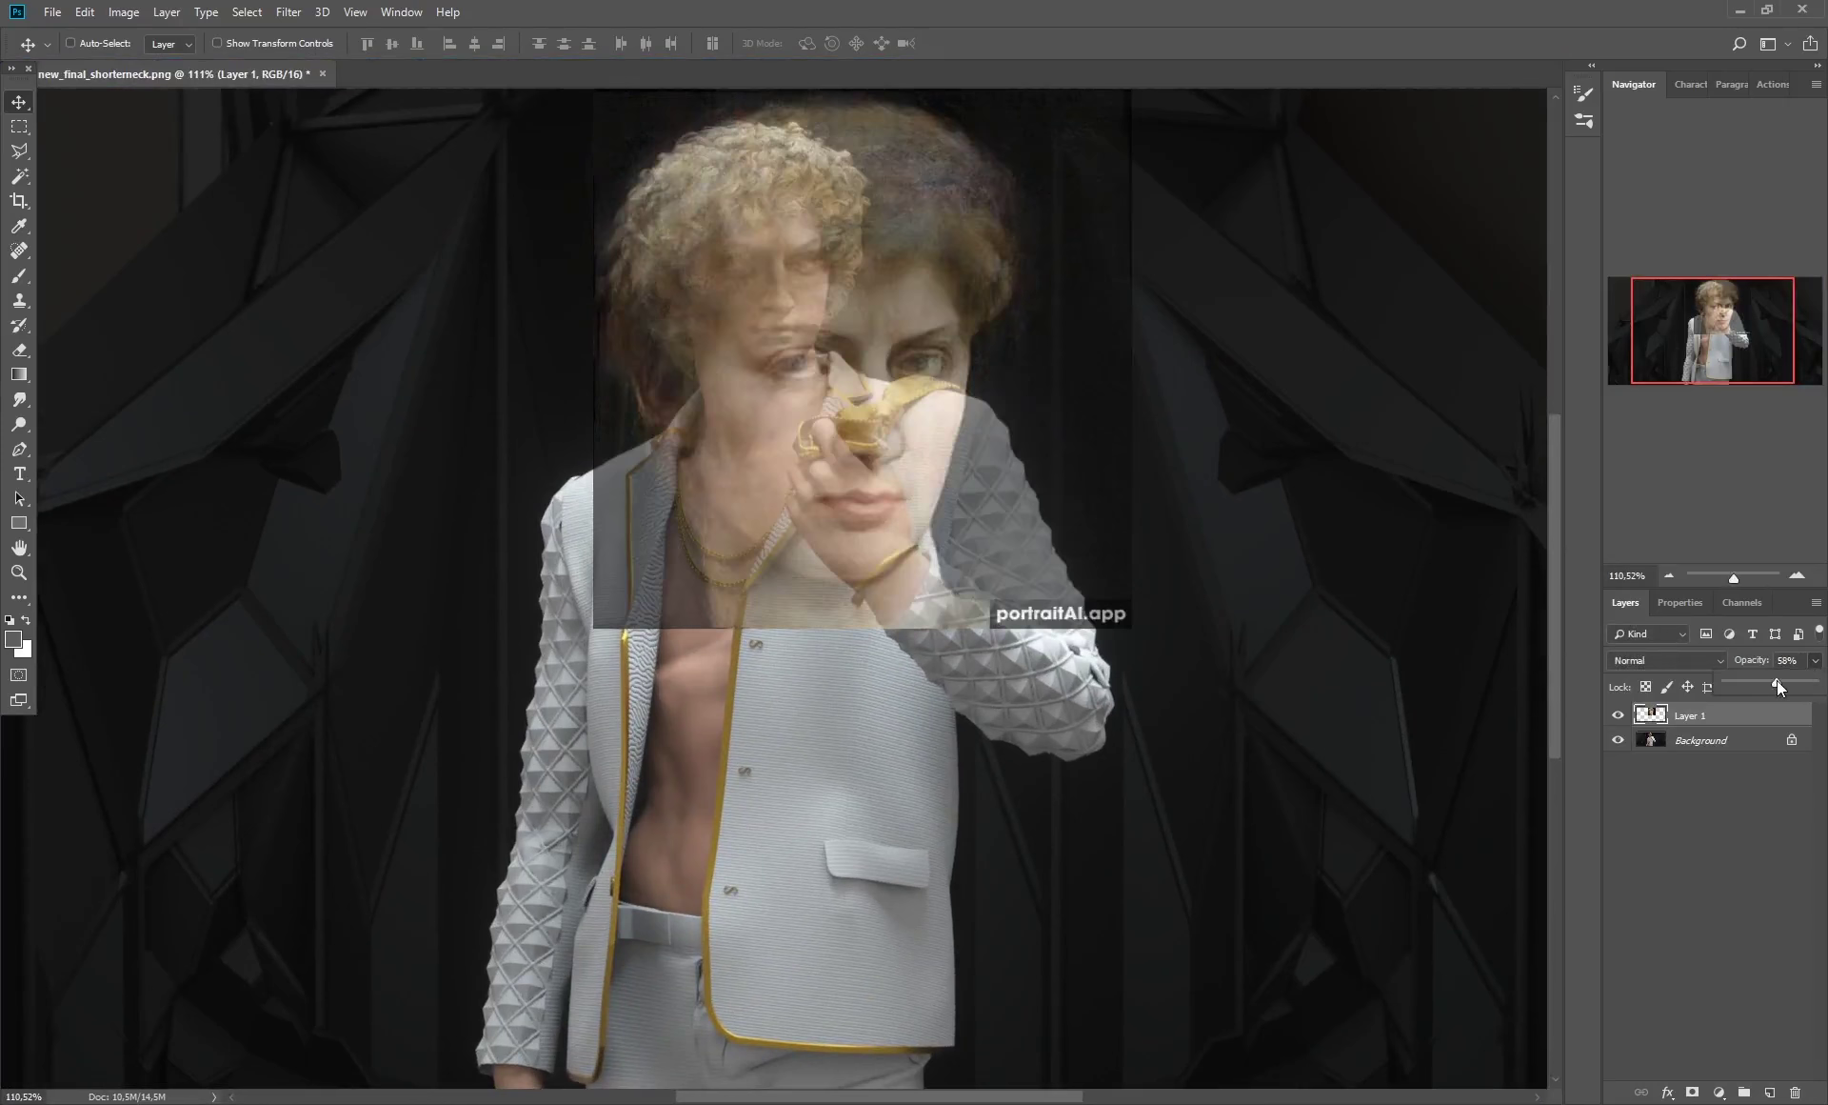
Scale the portrait layer down to 54.49% with Free Transform and place it over the statue's head.
click(1702, 343)
drag(1735, 578, 1739, 578)
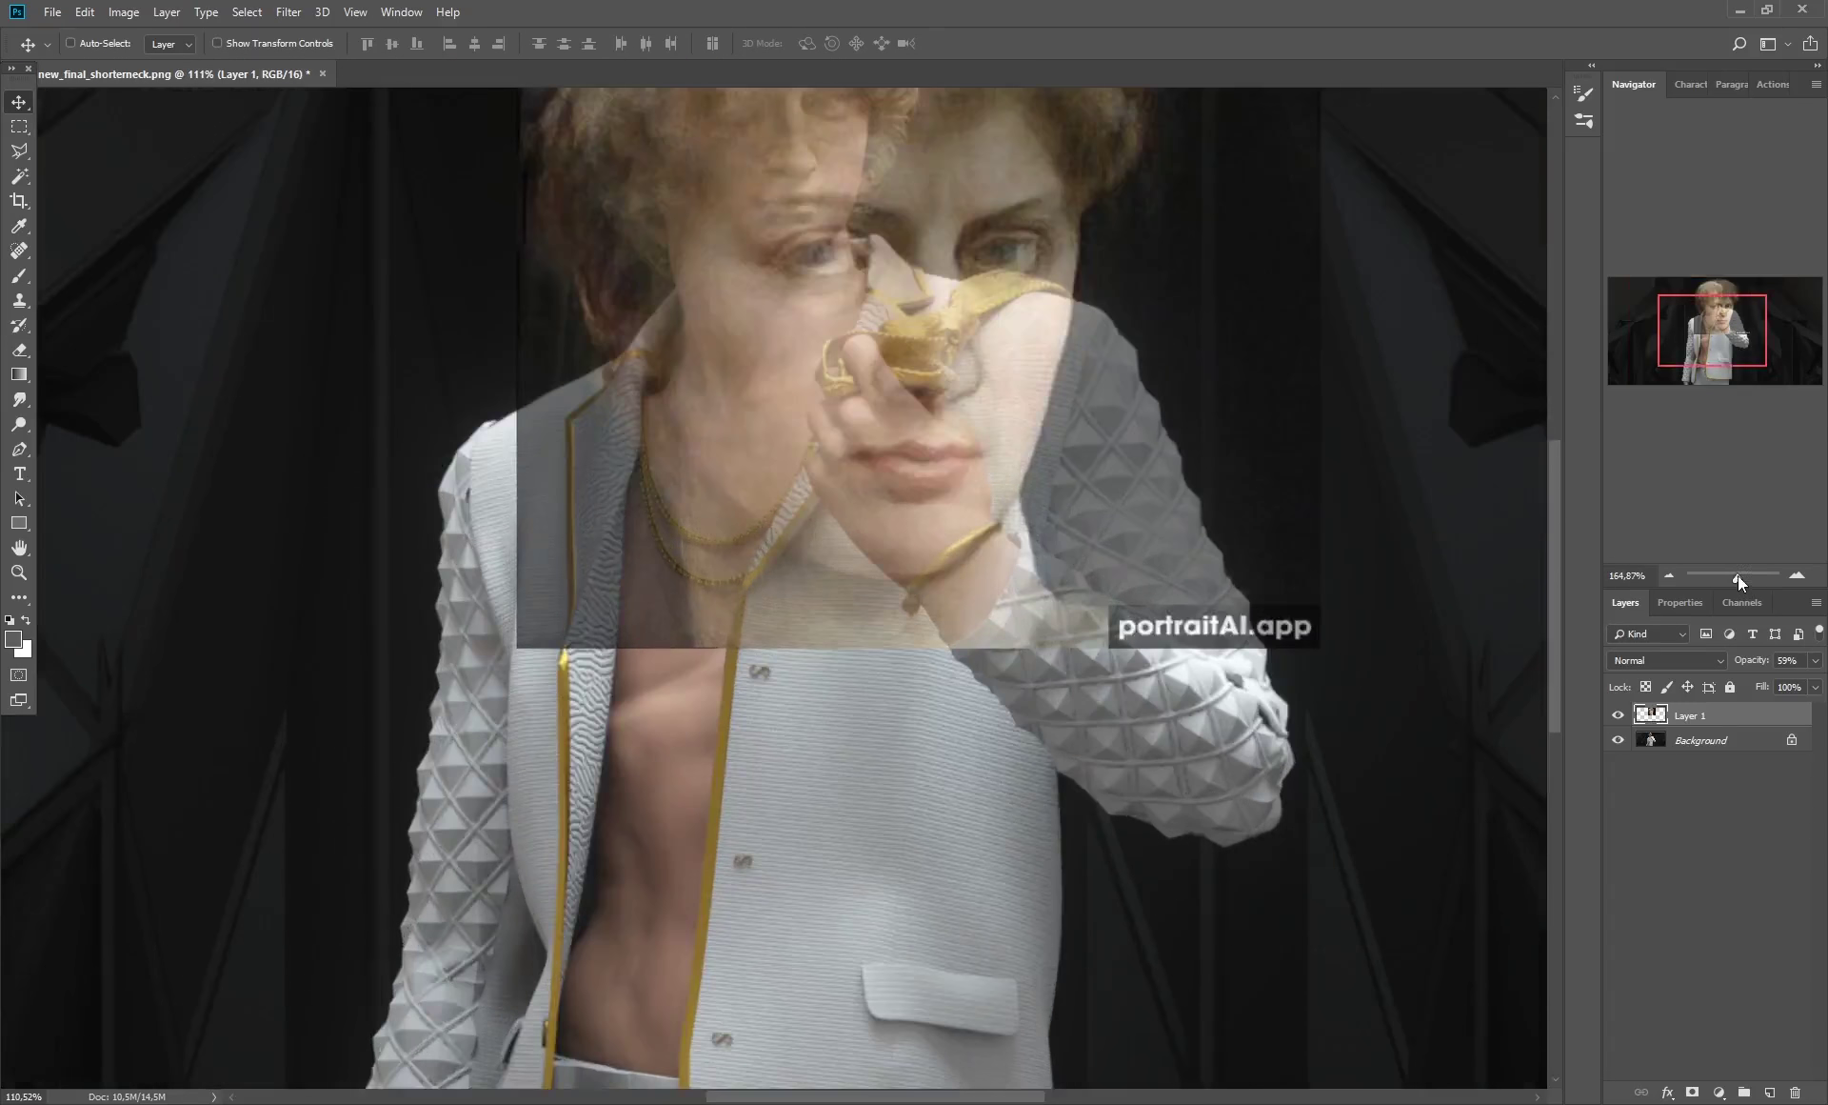
drag(1692, 303, 1694, 278)
click(85, 11)
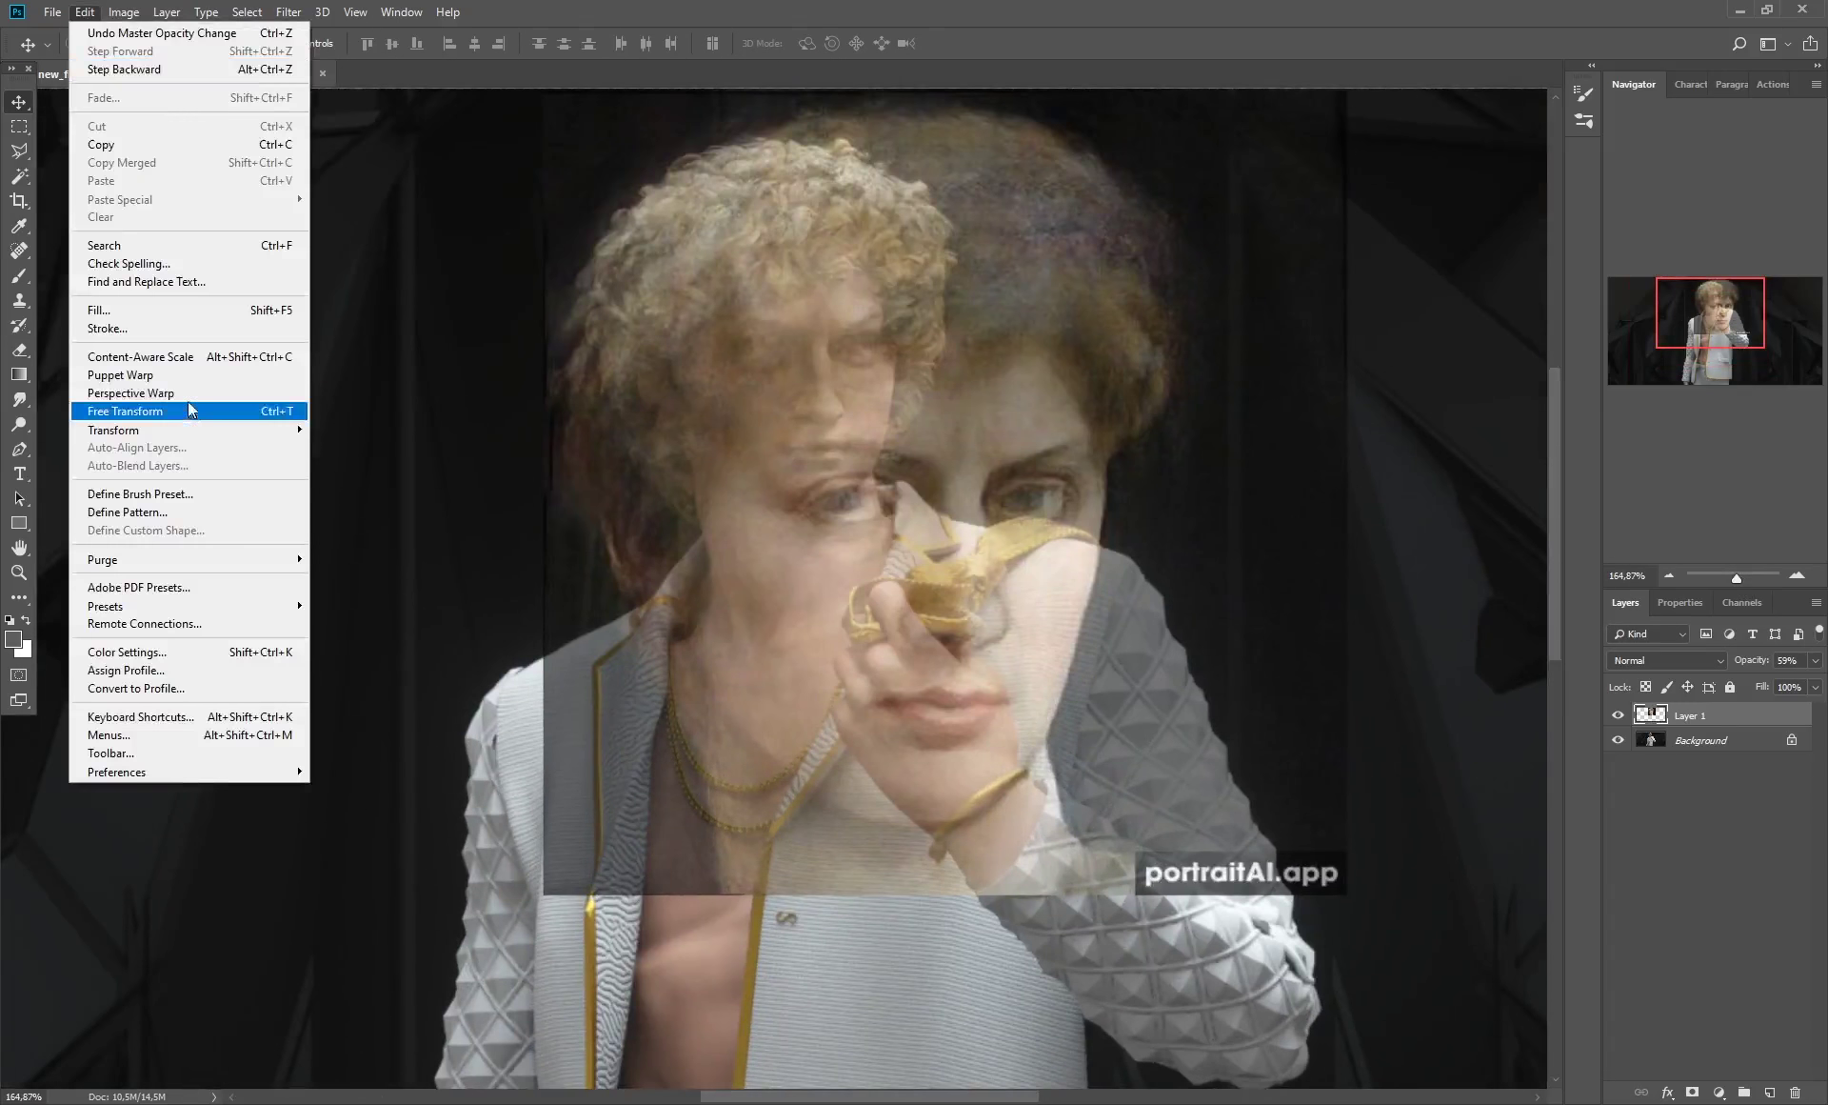
click(191, 419)
drag(1355, 898, 960, 562)
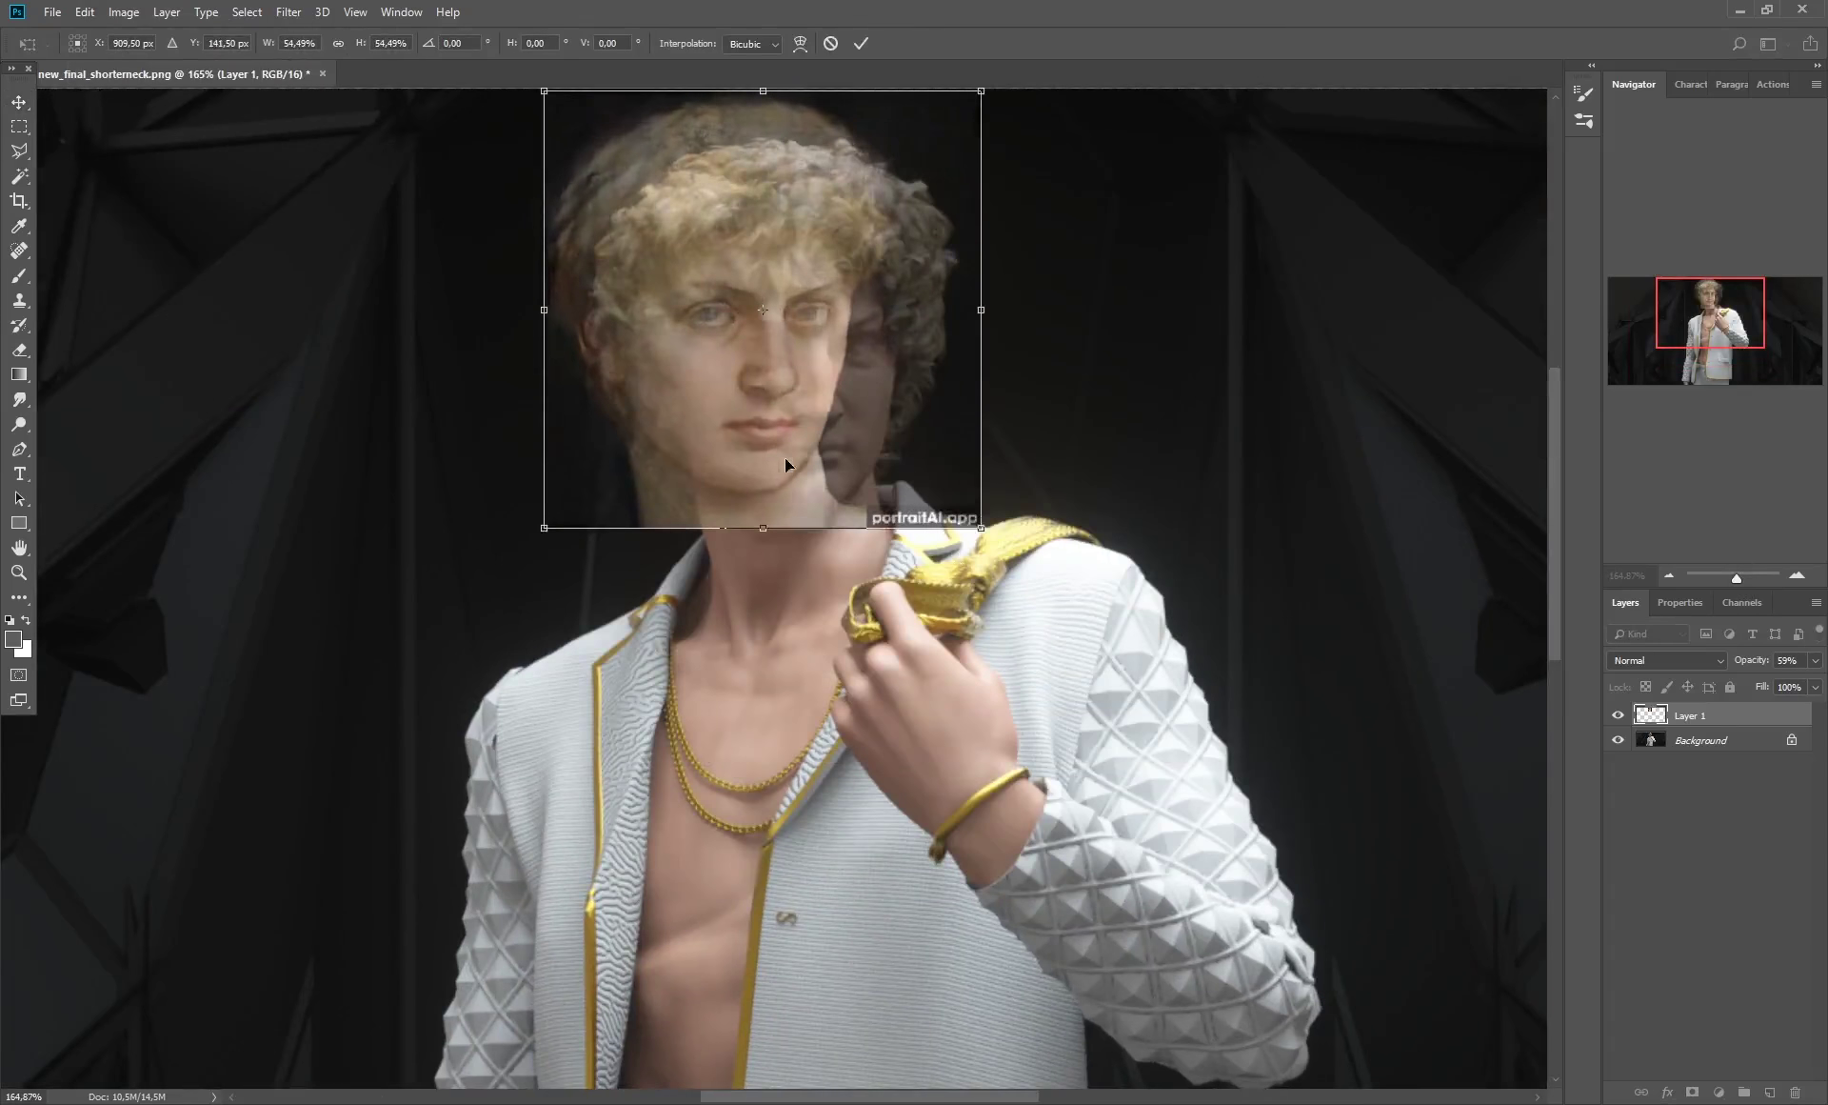
drag(785, 457, 842, 487)
Shrink the portrait slightly more so its facial features align with the statue's face, and apply the transform.
drag(1738, 577, 1744, 577)
drag(1684, 320, 1669, 309)
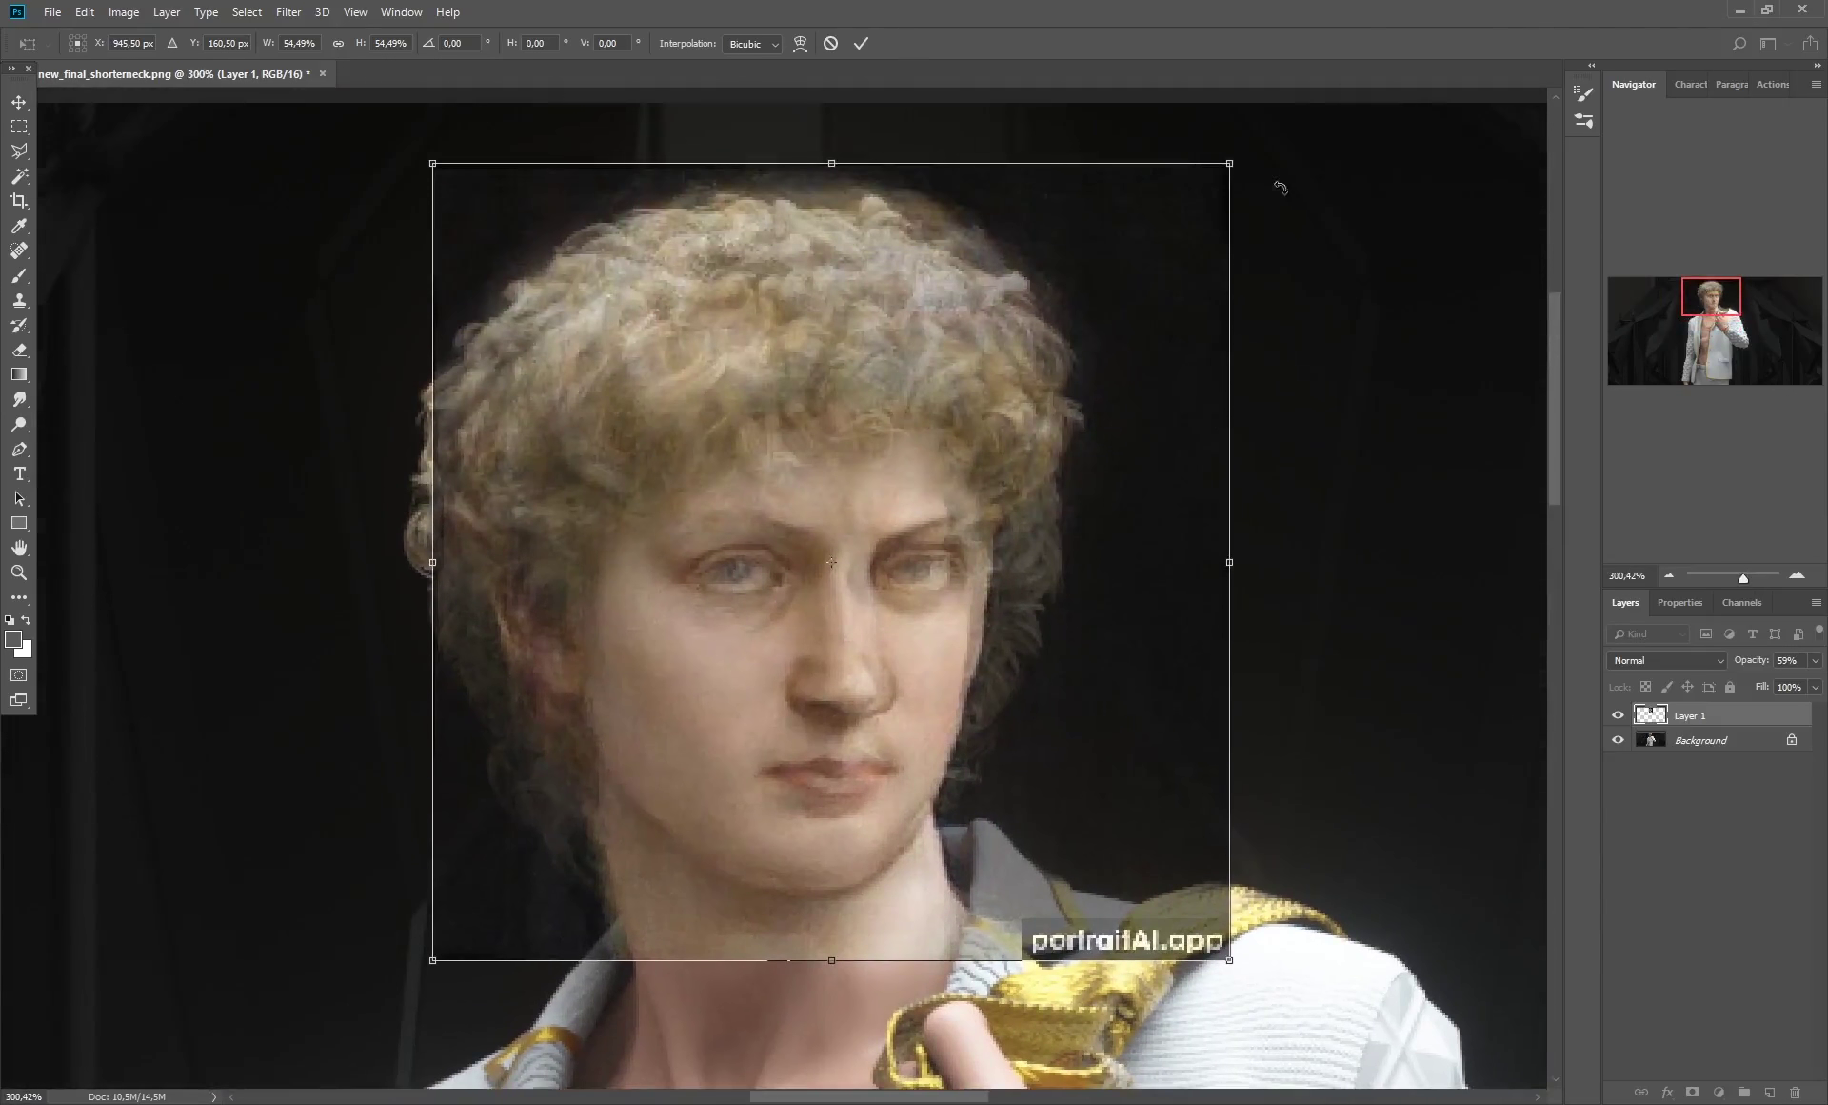
drag(1232, 161, 1193, 159)
key(Return)
Set the portrait layer's opacity to 42% and compare the face with and without the overlay.
click(1815, 660)
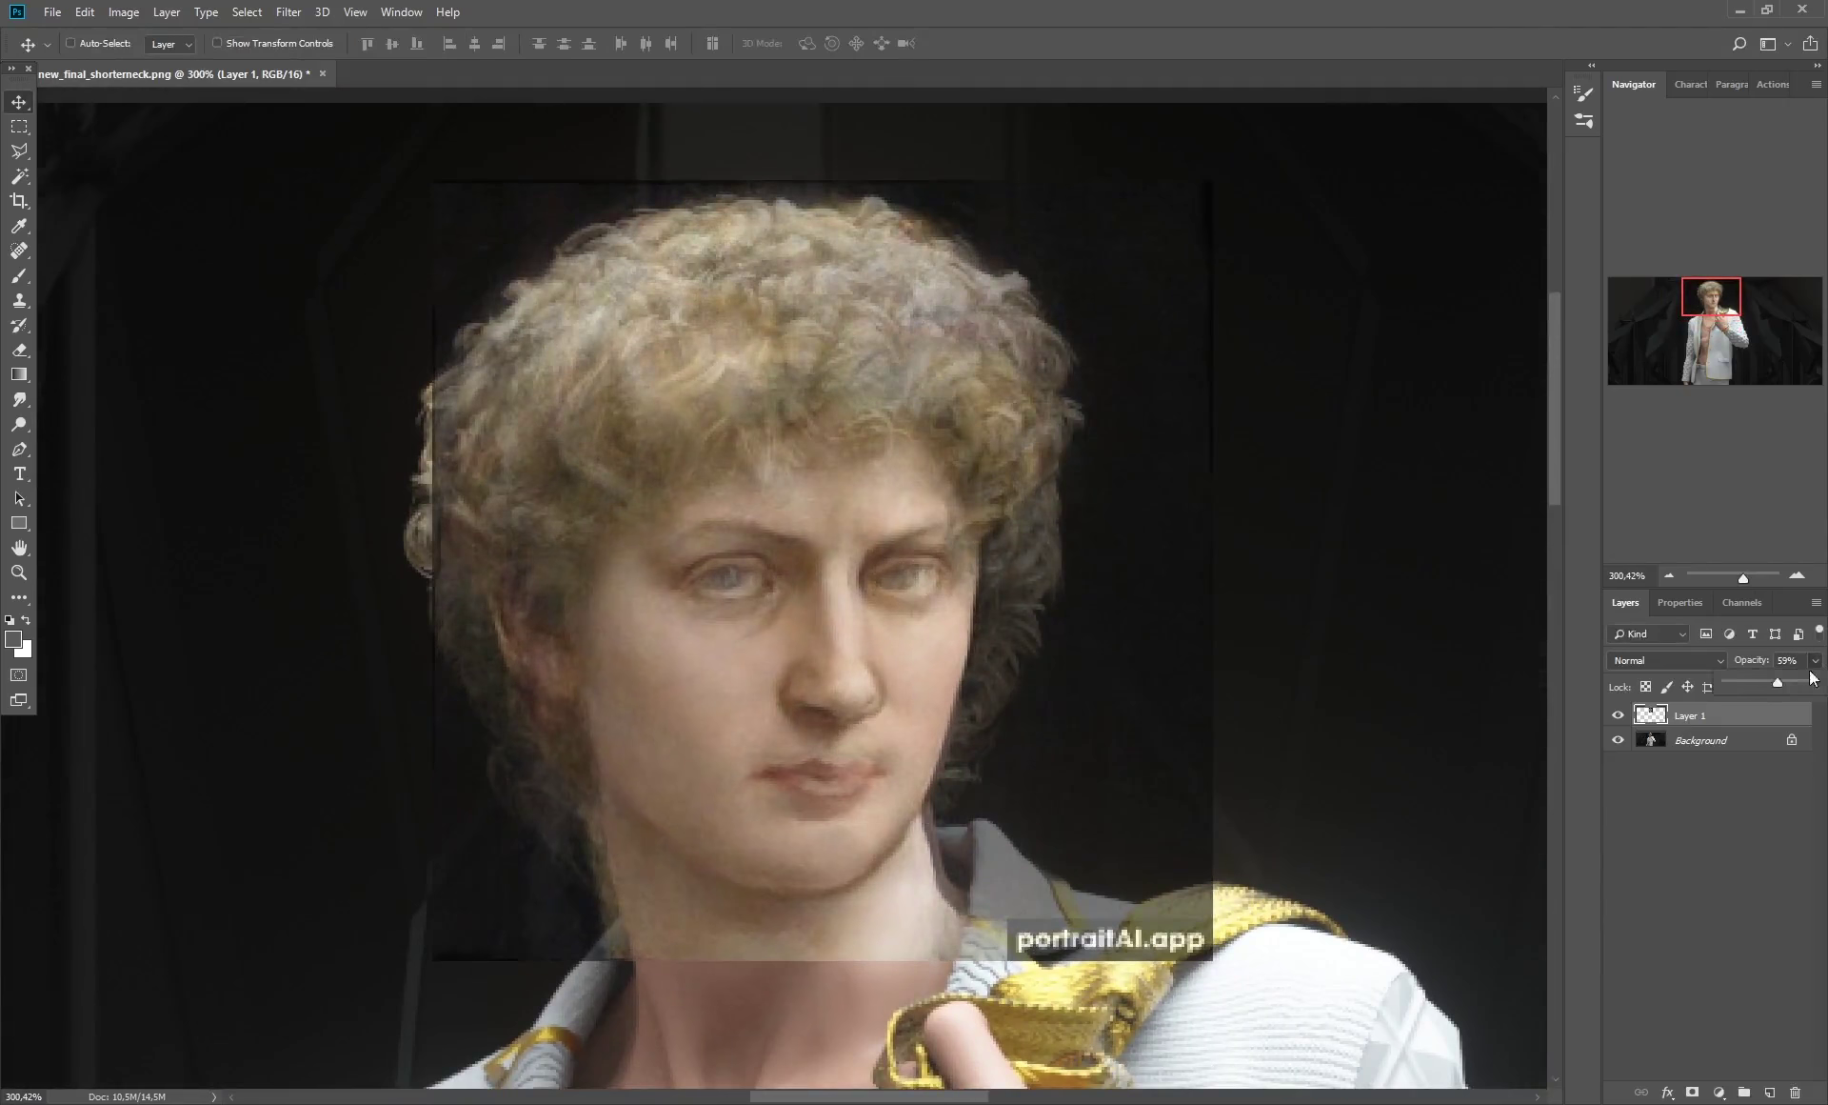
drag(1767, 682, 1763, 682)
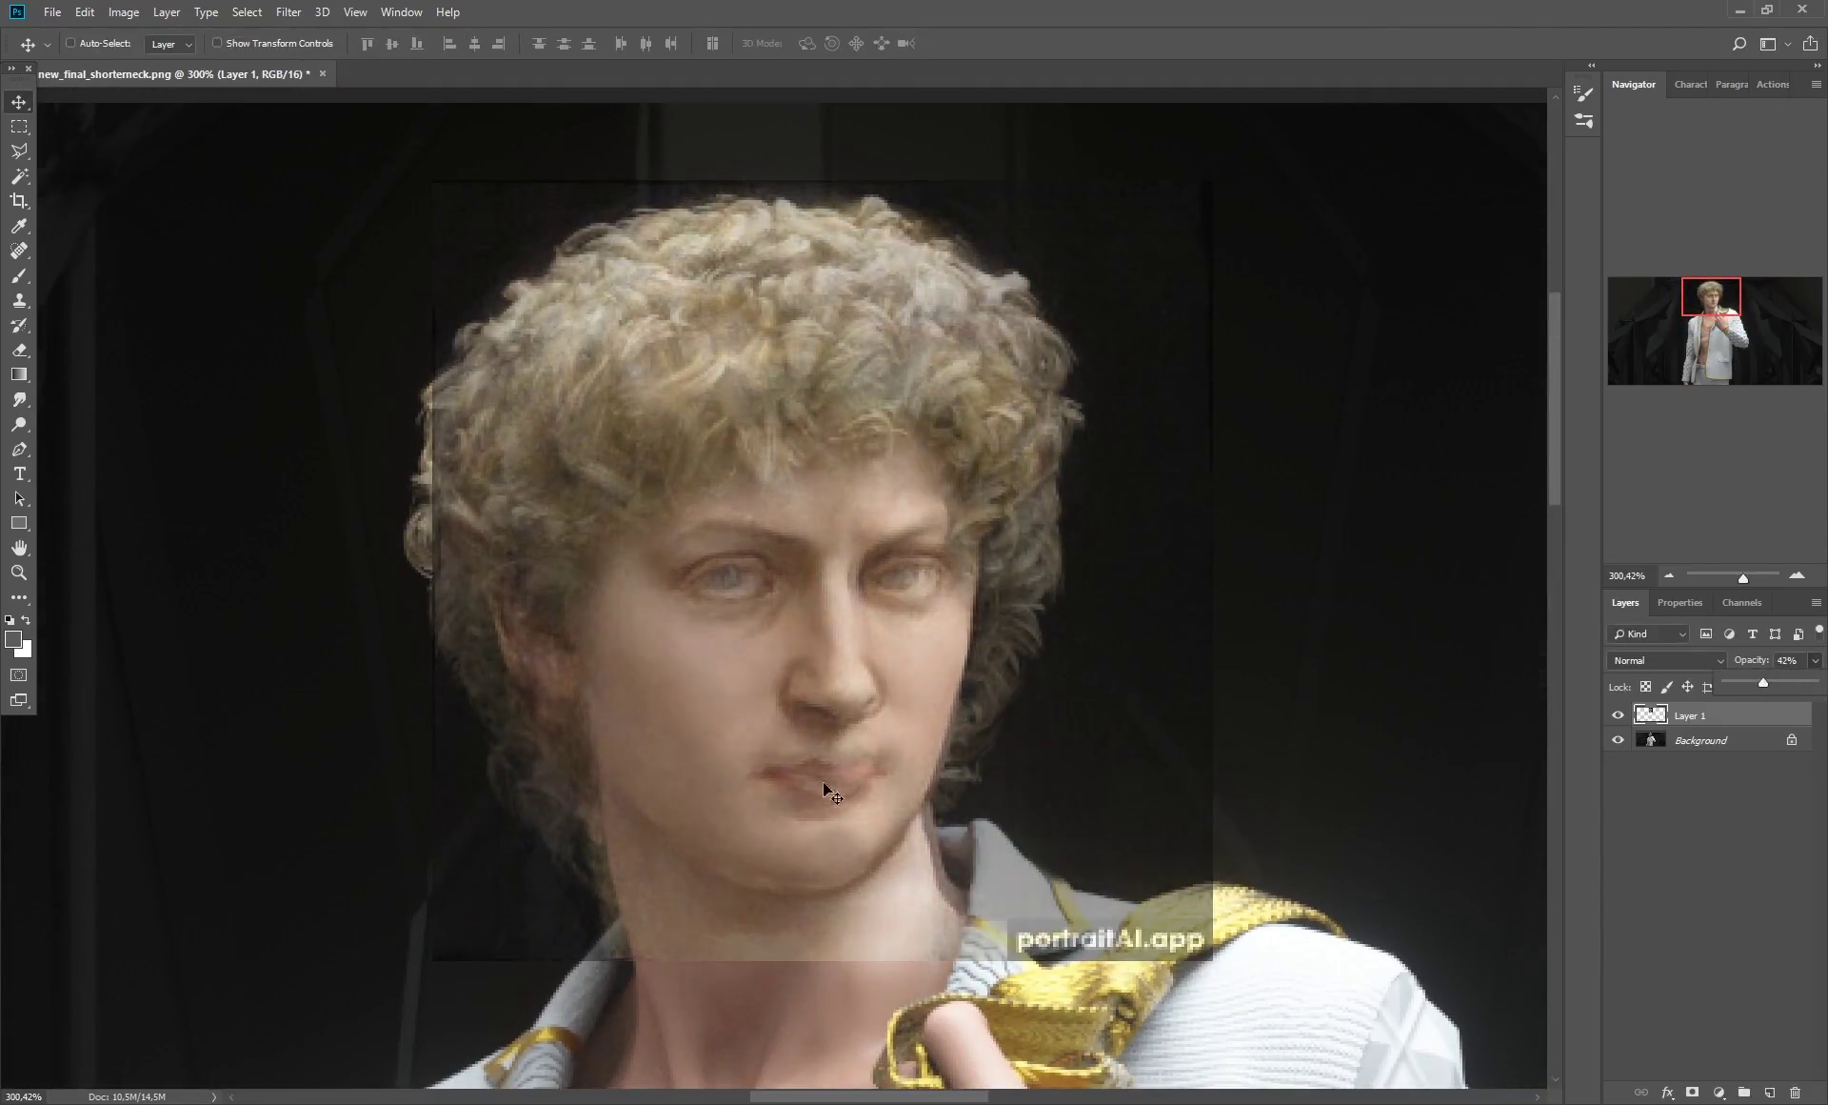
click(1618, 715)
click(1618, 715)
click(1618, 715)
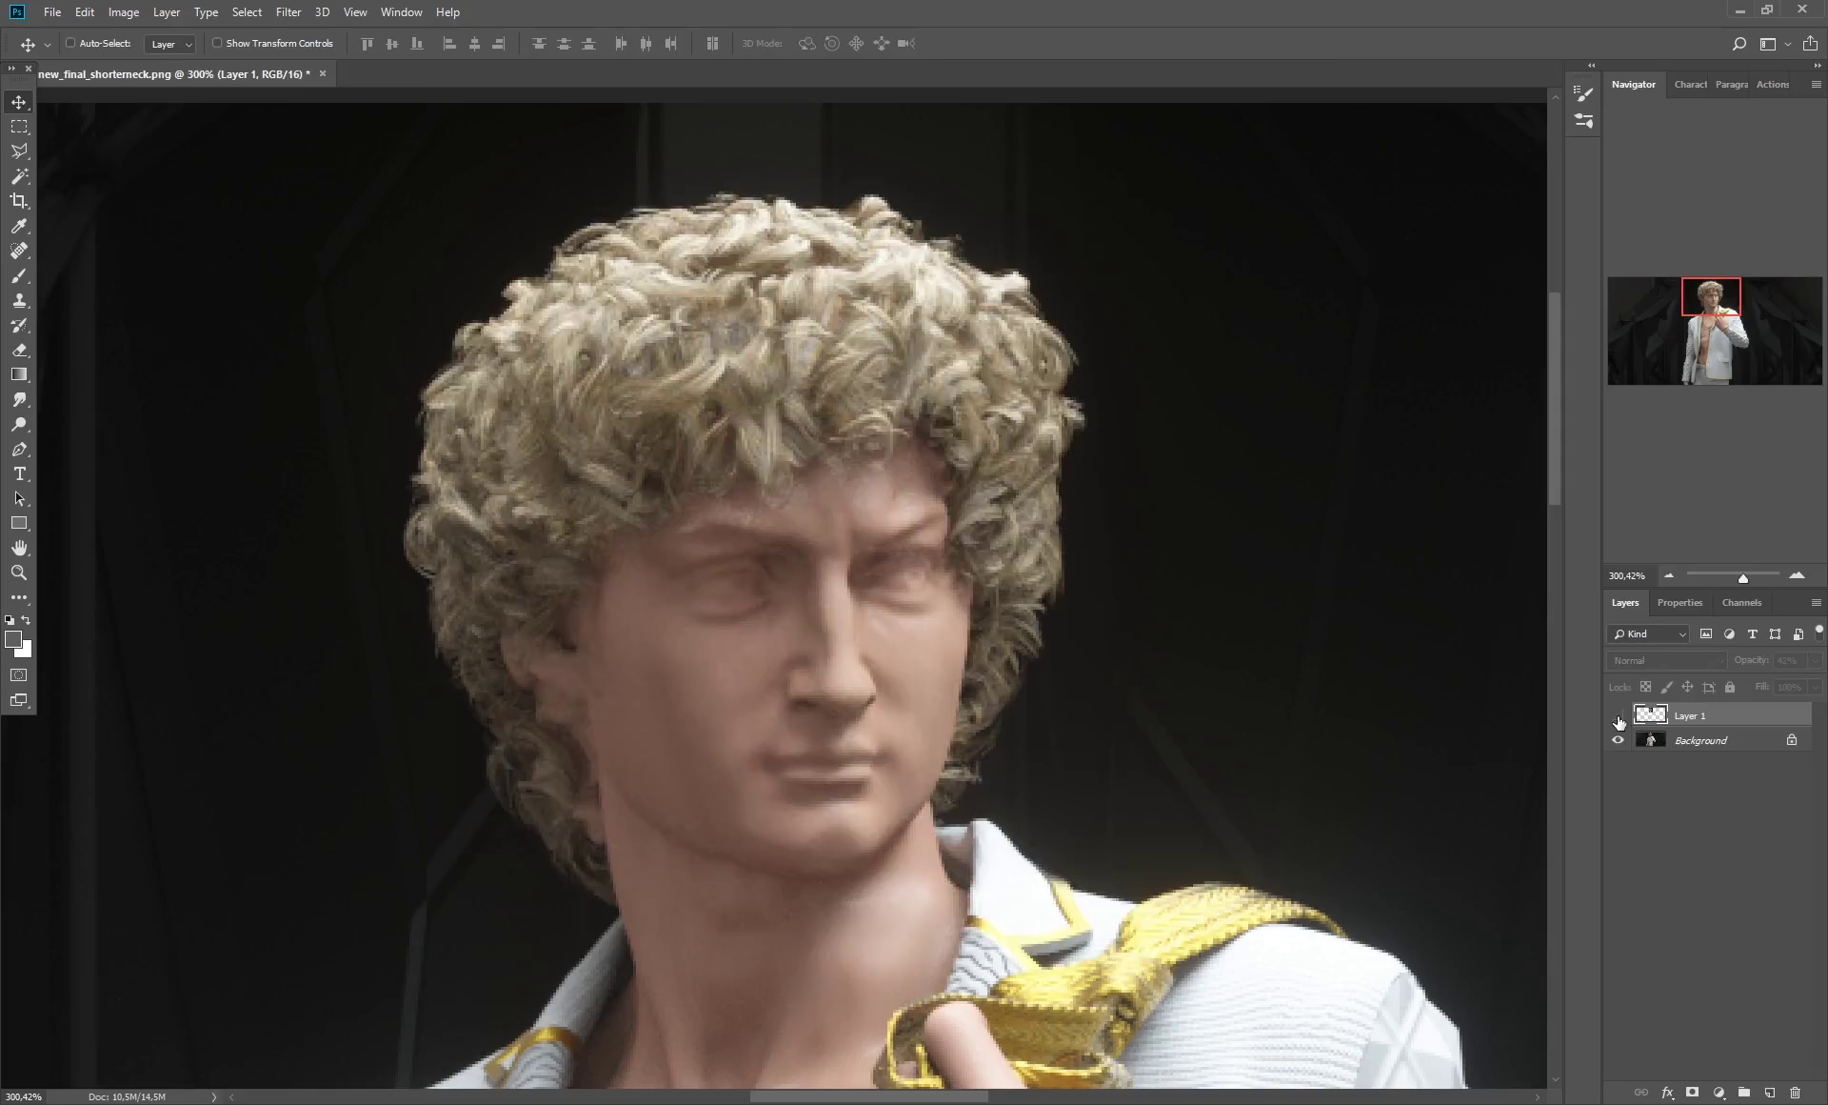
click(1618, 716)
Refine the portrait's fit with Free Transform, scaling it to about 98.5% so the mouth and chin match the statue.
click(85, 12)
click(143, 412)
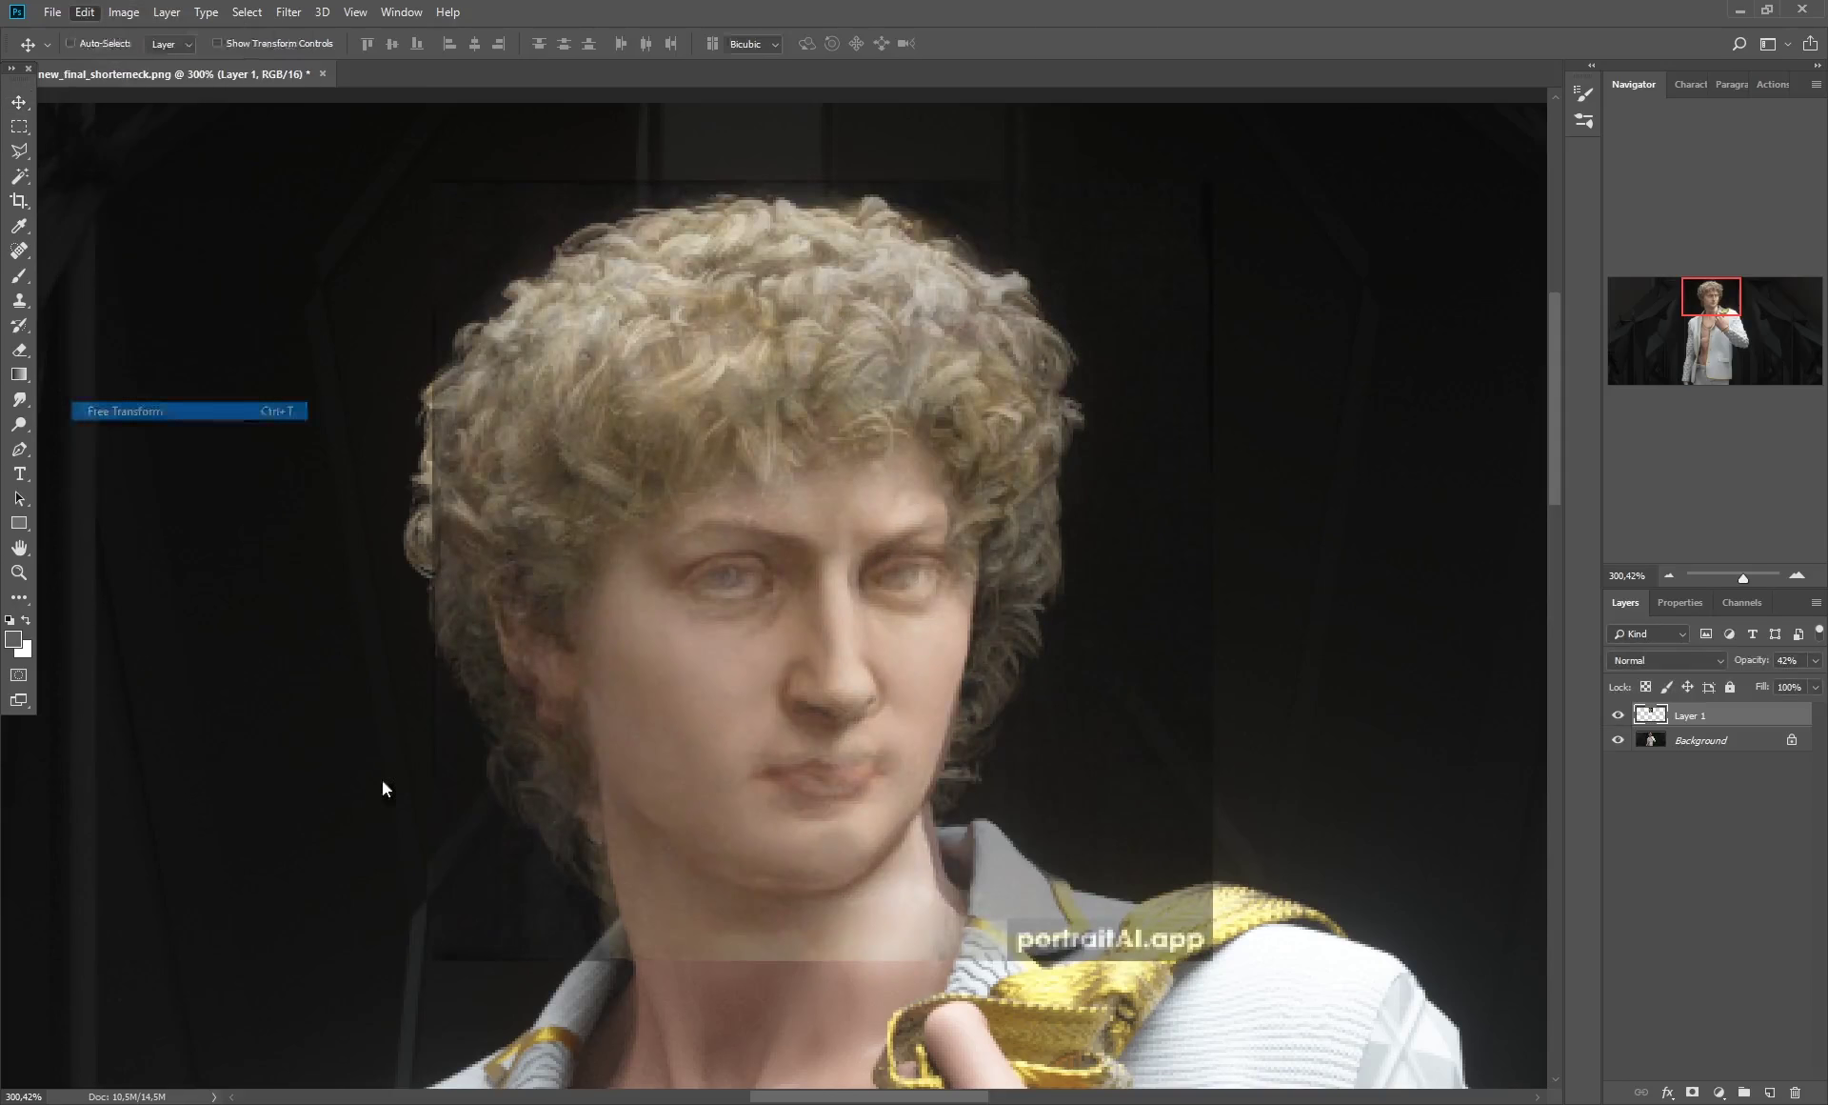
mouse_move(446, 952)
shift+mouse_down()
mouse_move(482, 940)
mouse_move(475, 926)
mouse_move(438, 947)
shift+mouse_up()
key(ctrl+z)
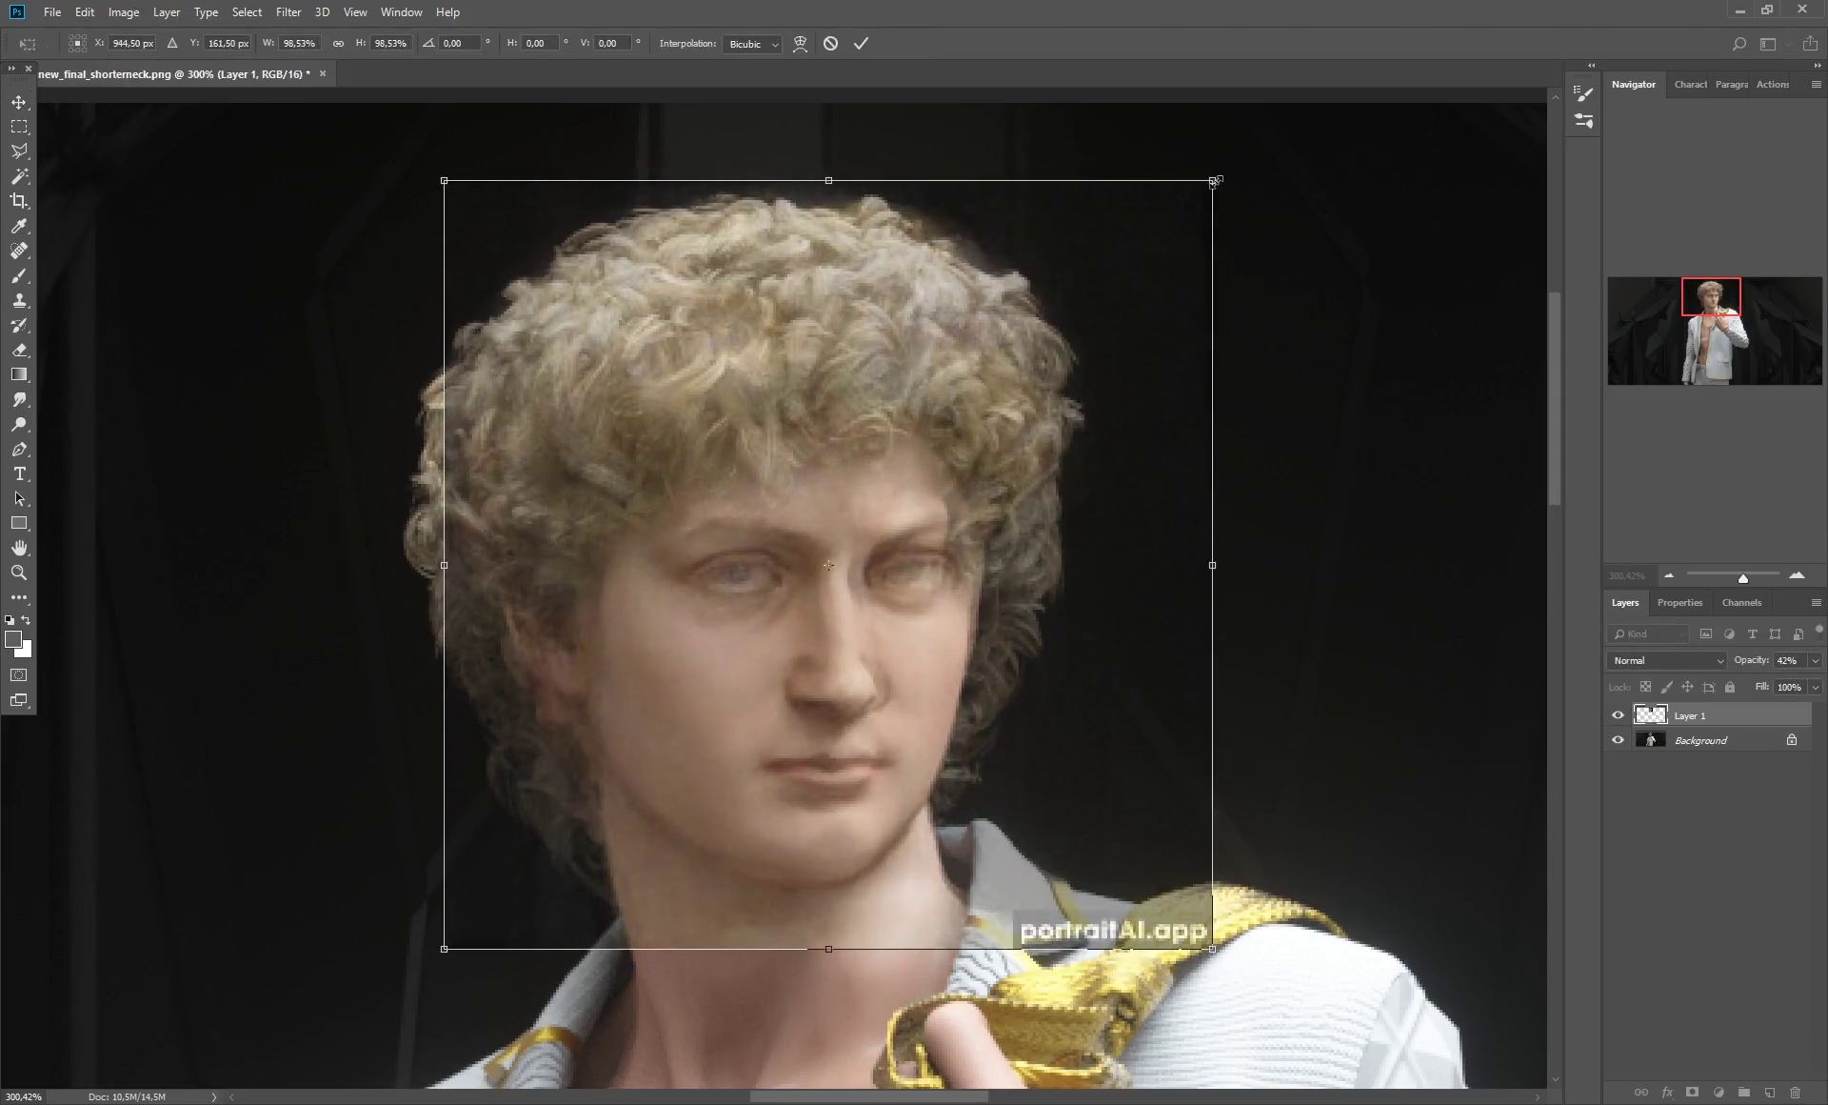
drag(1214, 181, 1209, 183)
mouse_move(1202, 964)
mouse_down()
mouse_move(1196, 938)
mouse_move(1201, 960)
mouse_up()
key(Return)
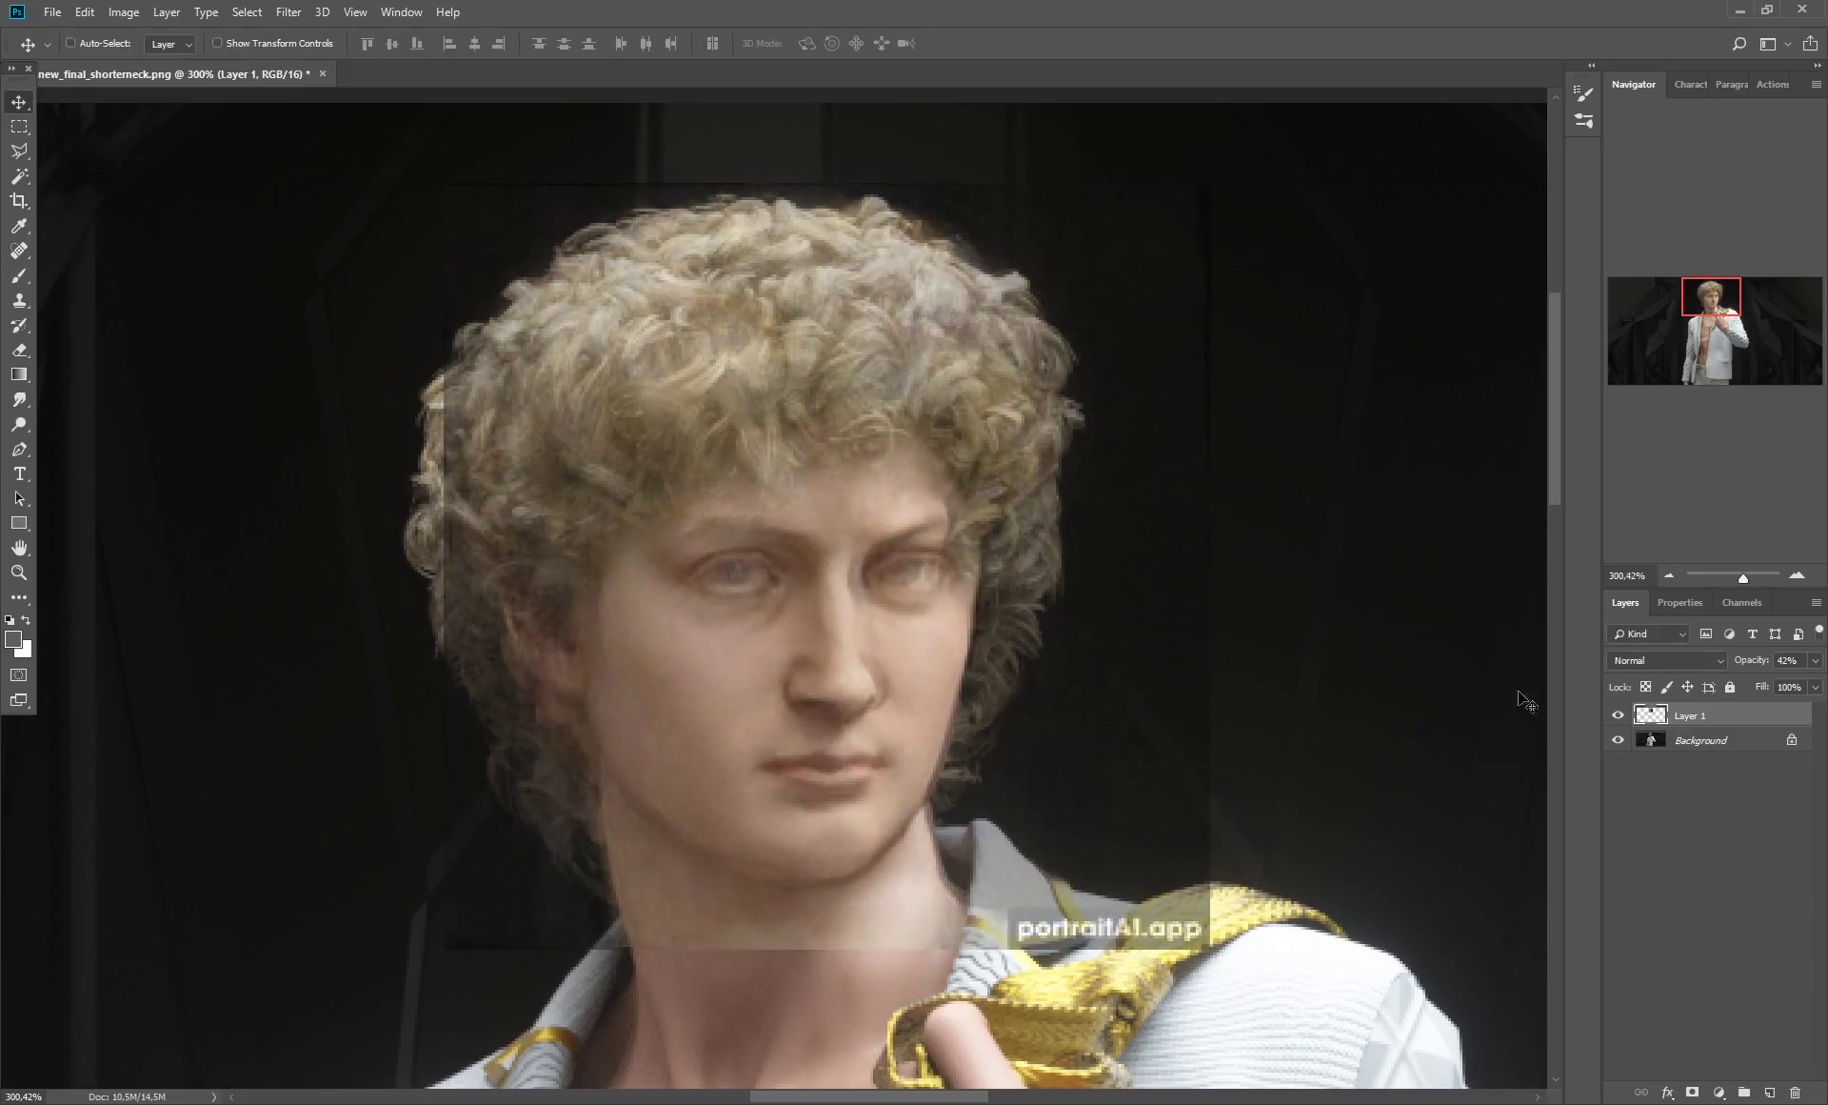
Warp the portrait layer around the eyes, mouth and jaw so its features match the statue's face, and apply the warp.
click(1617, 715)
click(1617, 715)
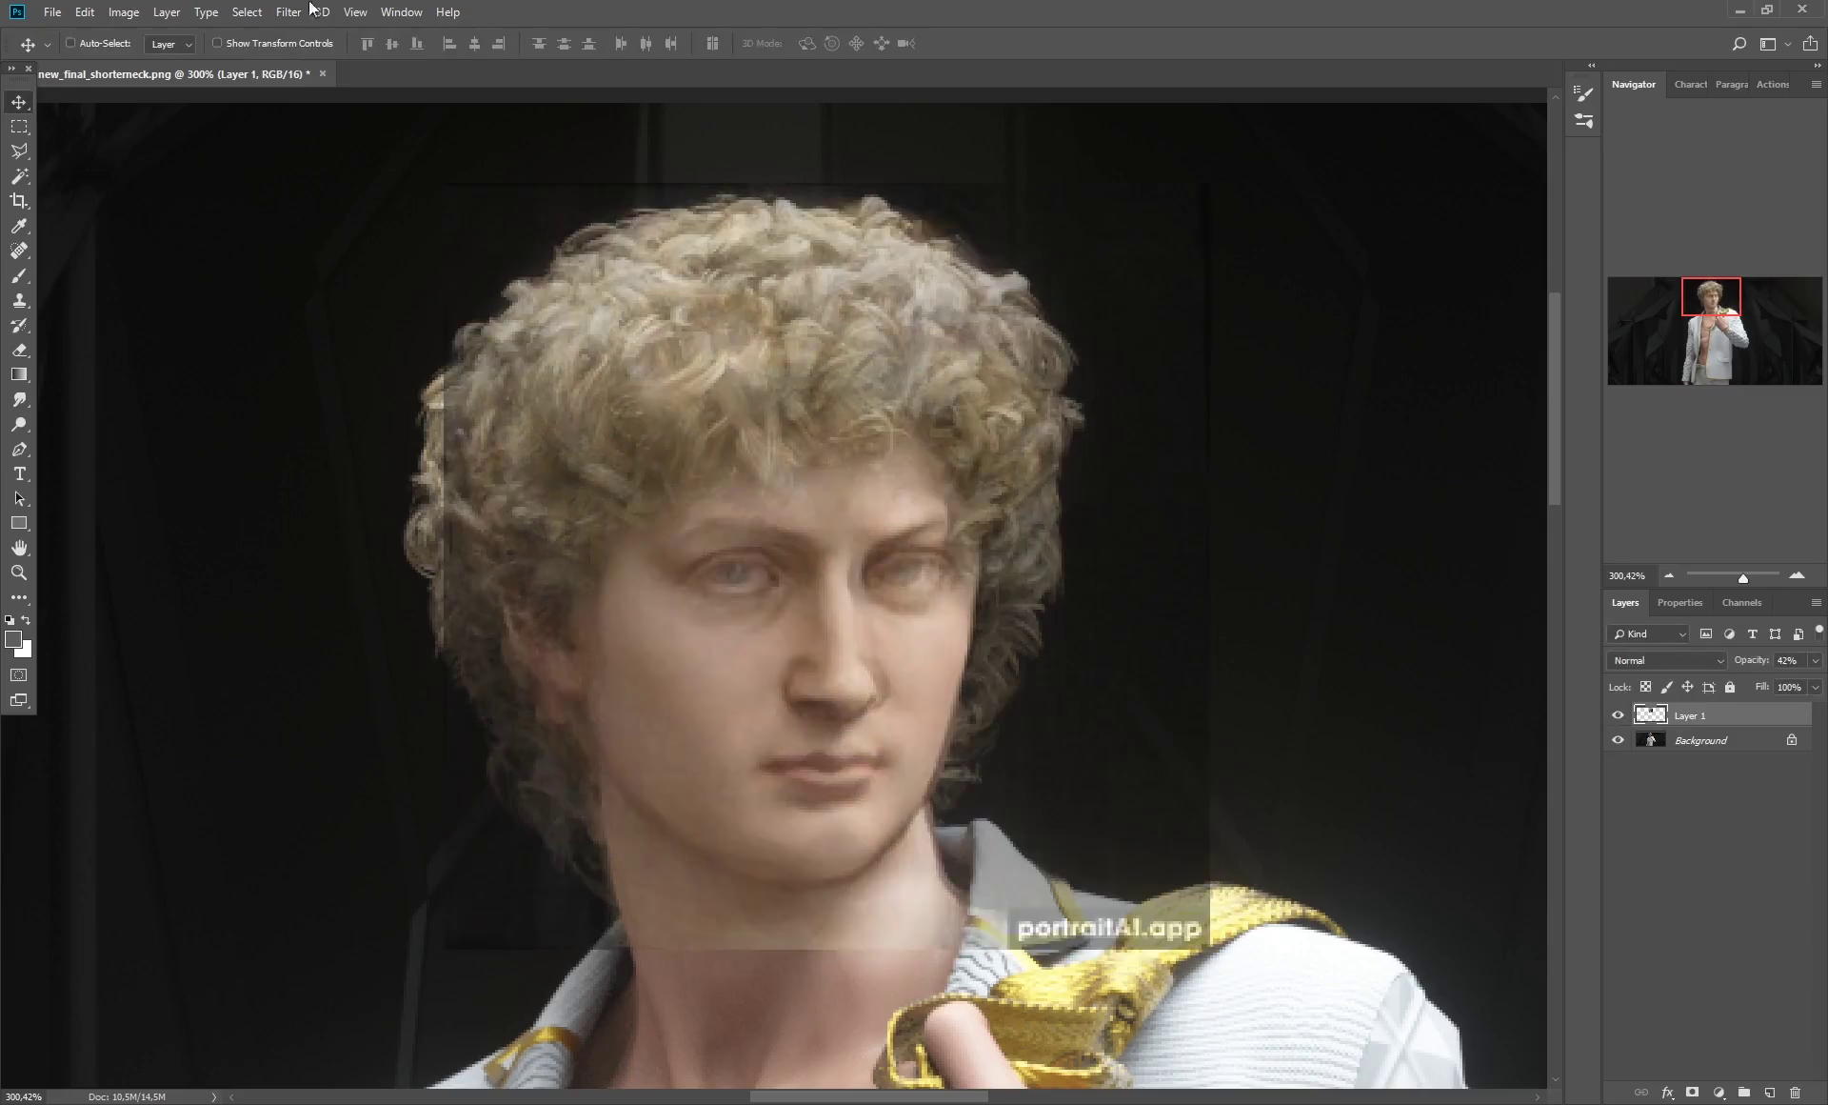
click(84, 12)
mouse_move(229, 430)
click(387, 547)
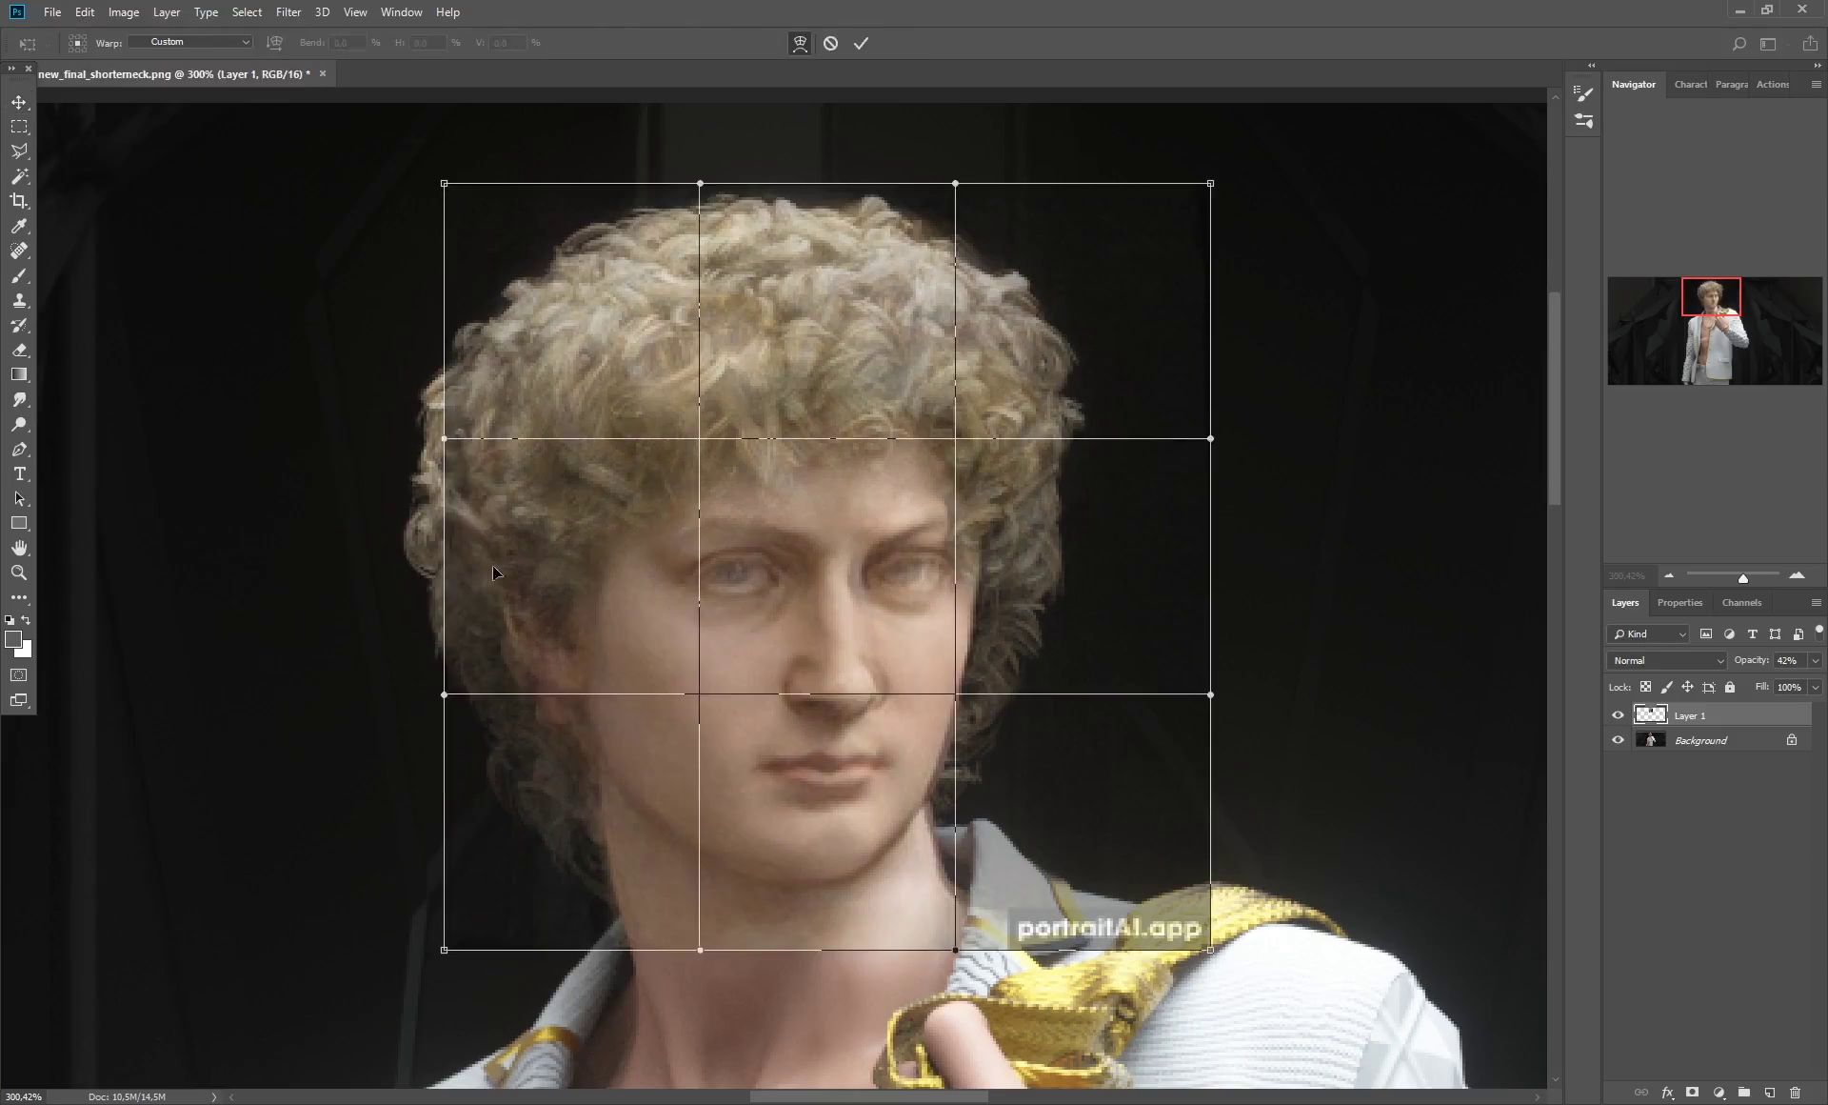
drag(966, 520, 954, 516)
drag(758, 615, 763, 613)
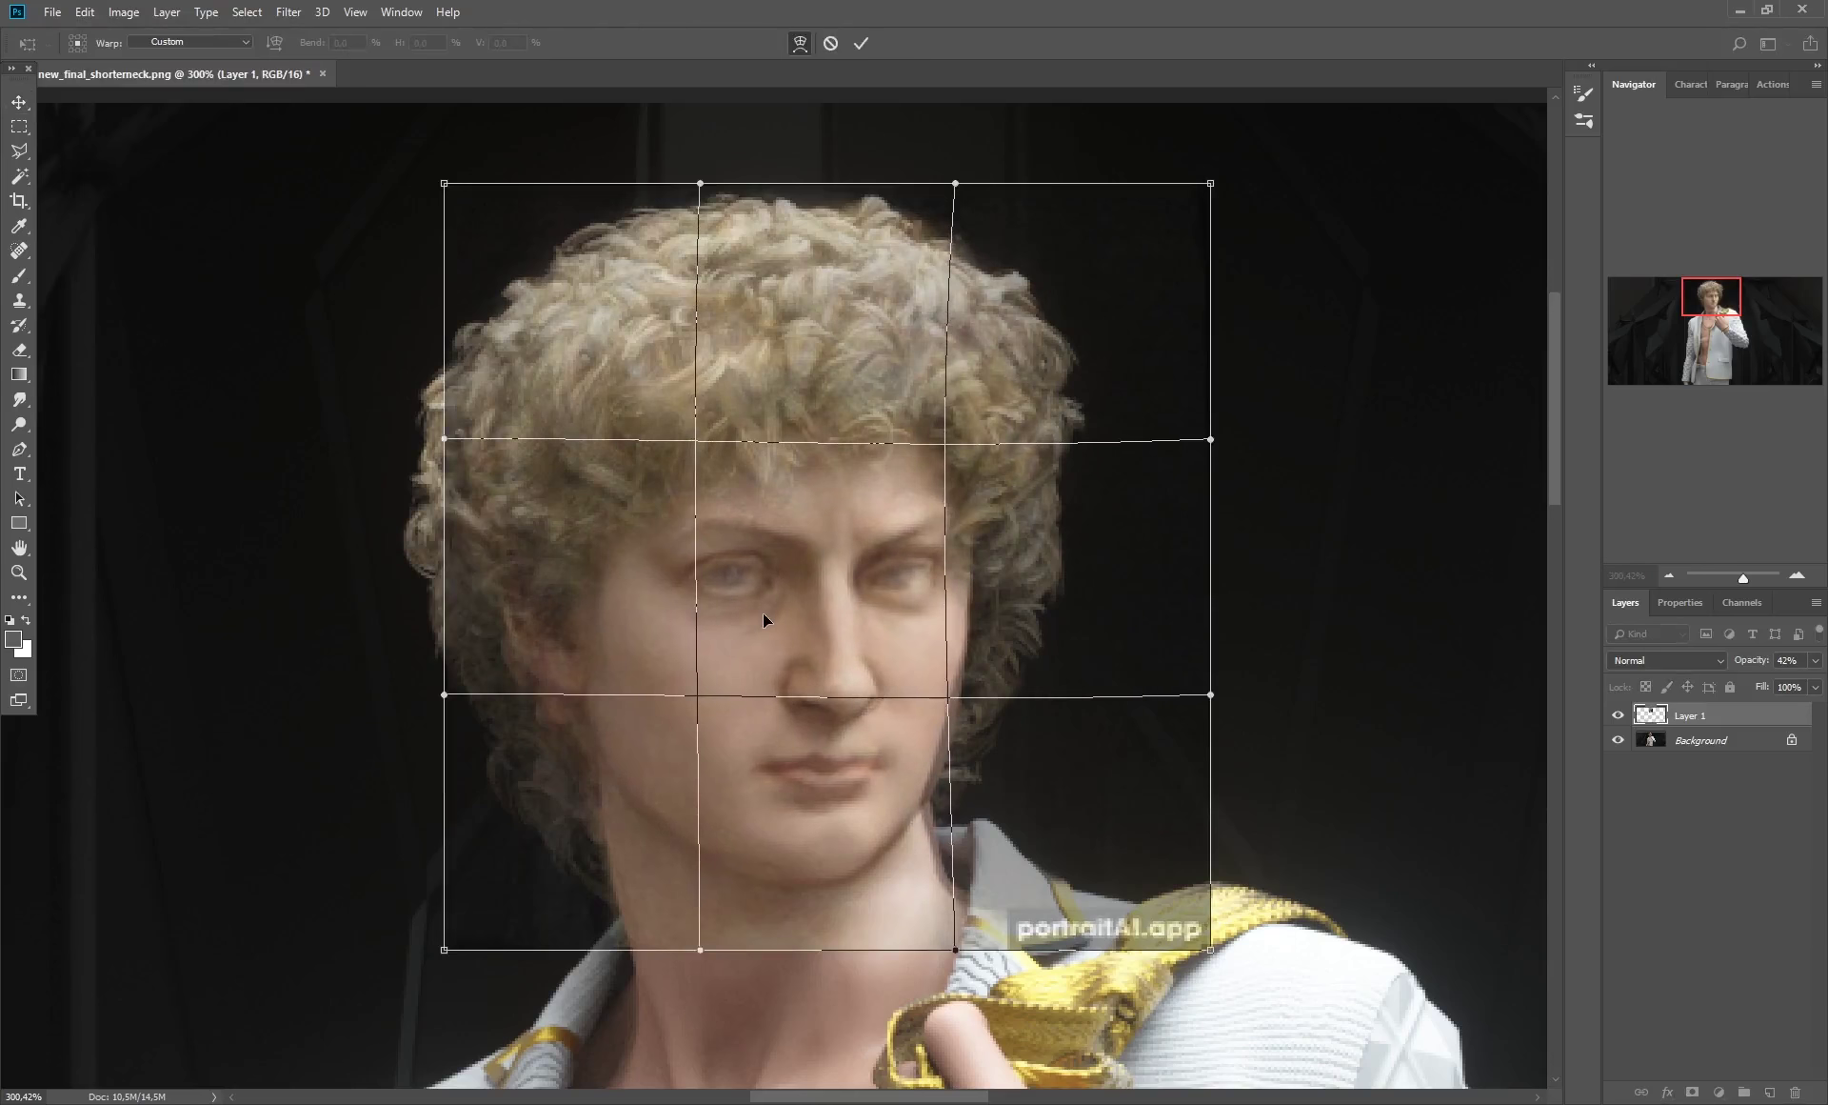
drag(863, 835, 838, 767)
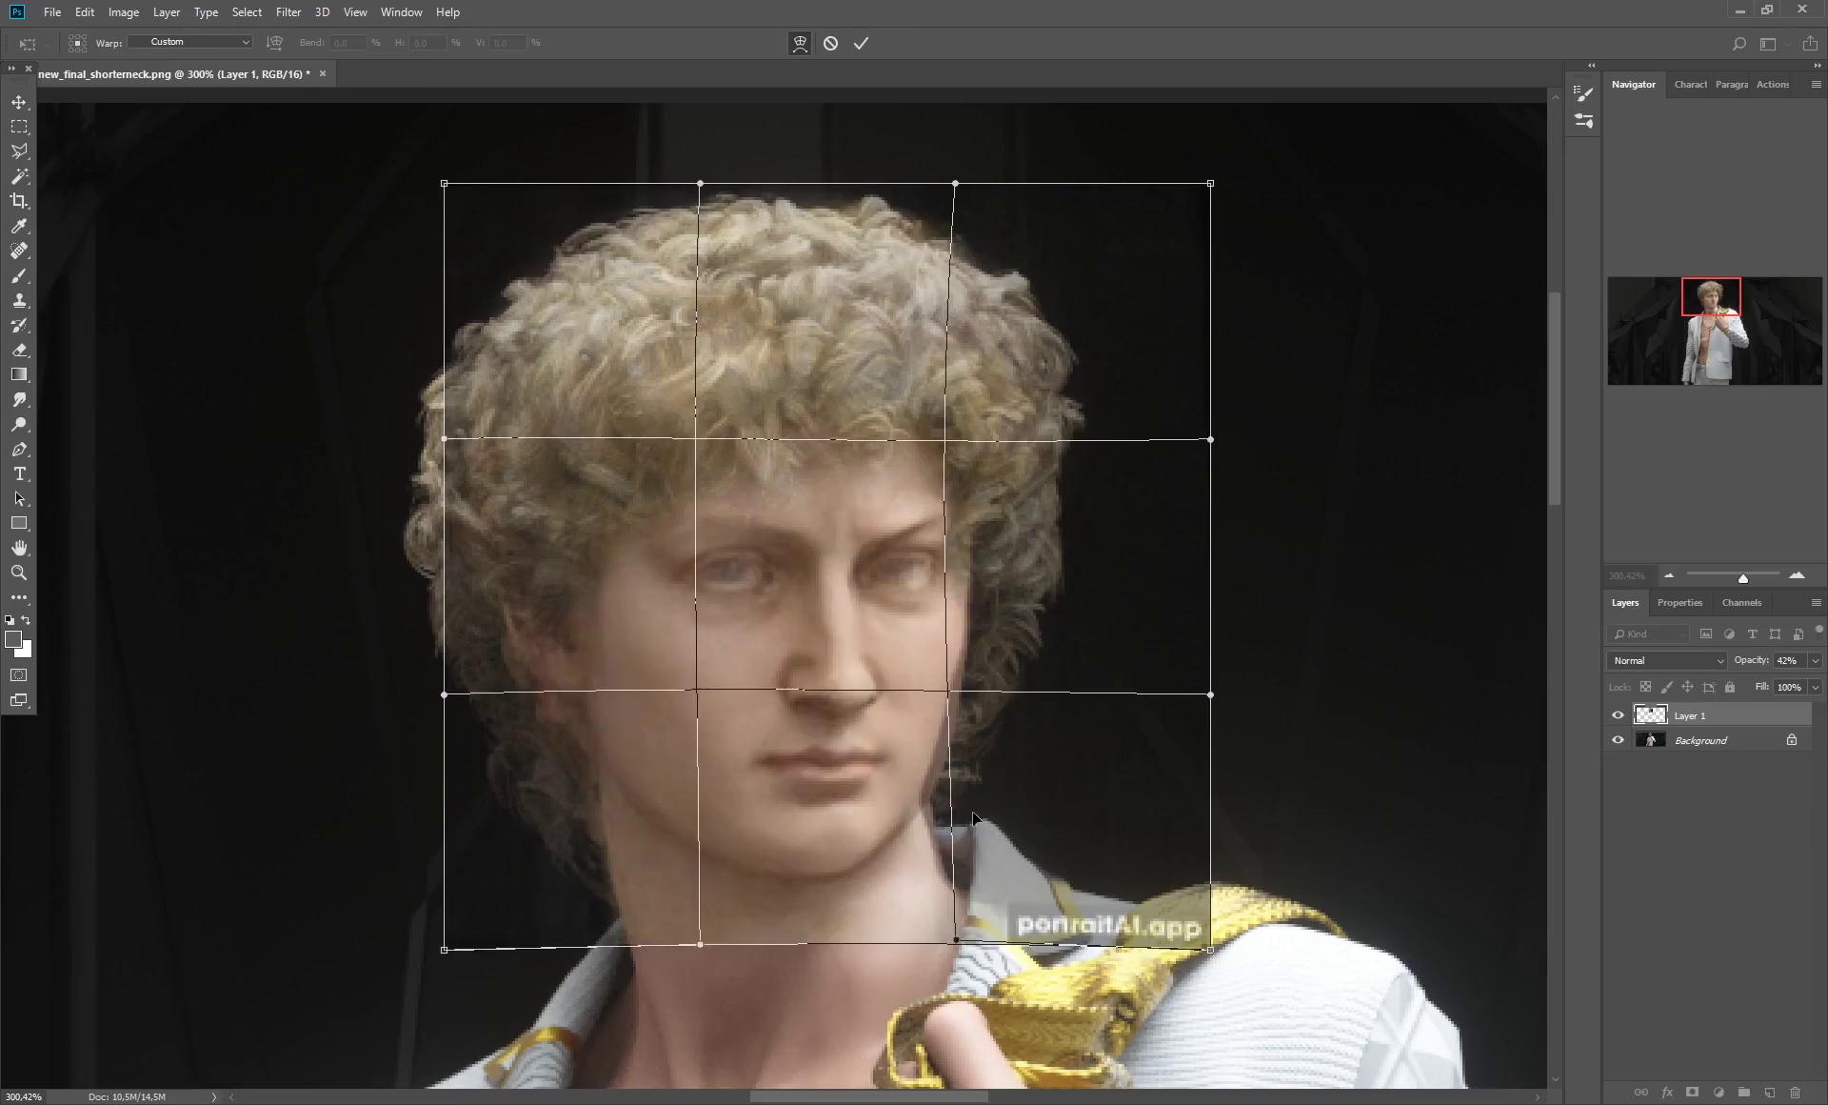
drag(991, 808, 1005, 808)
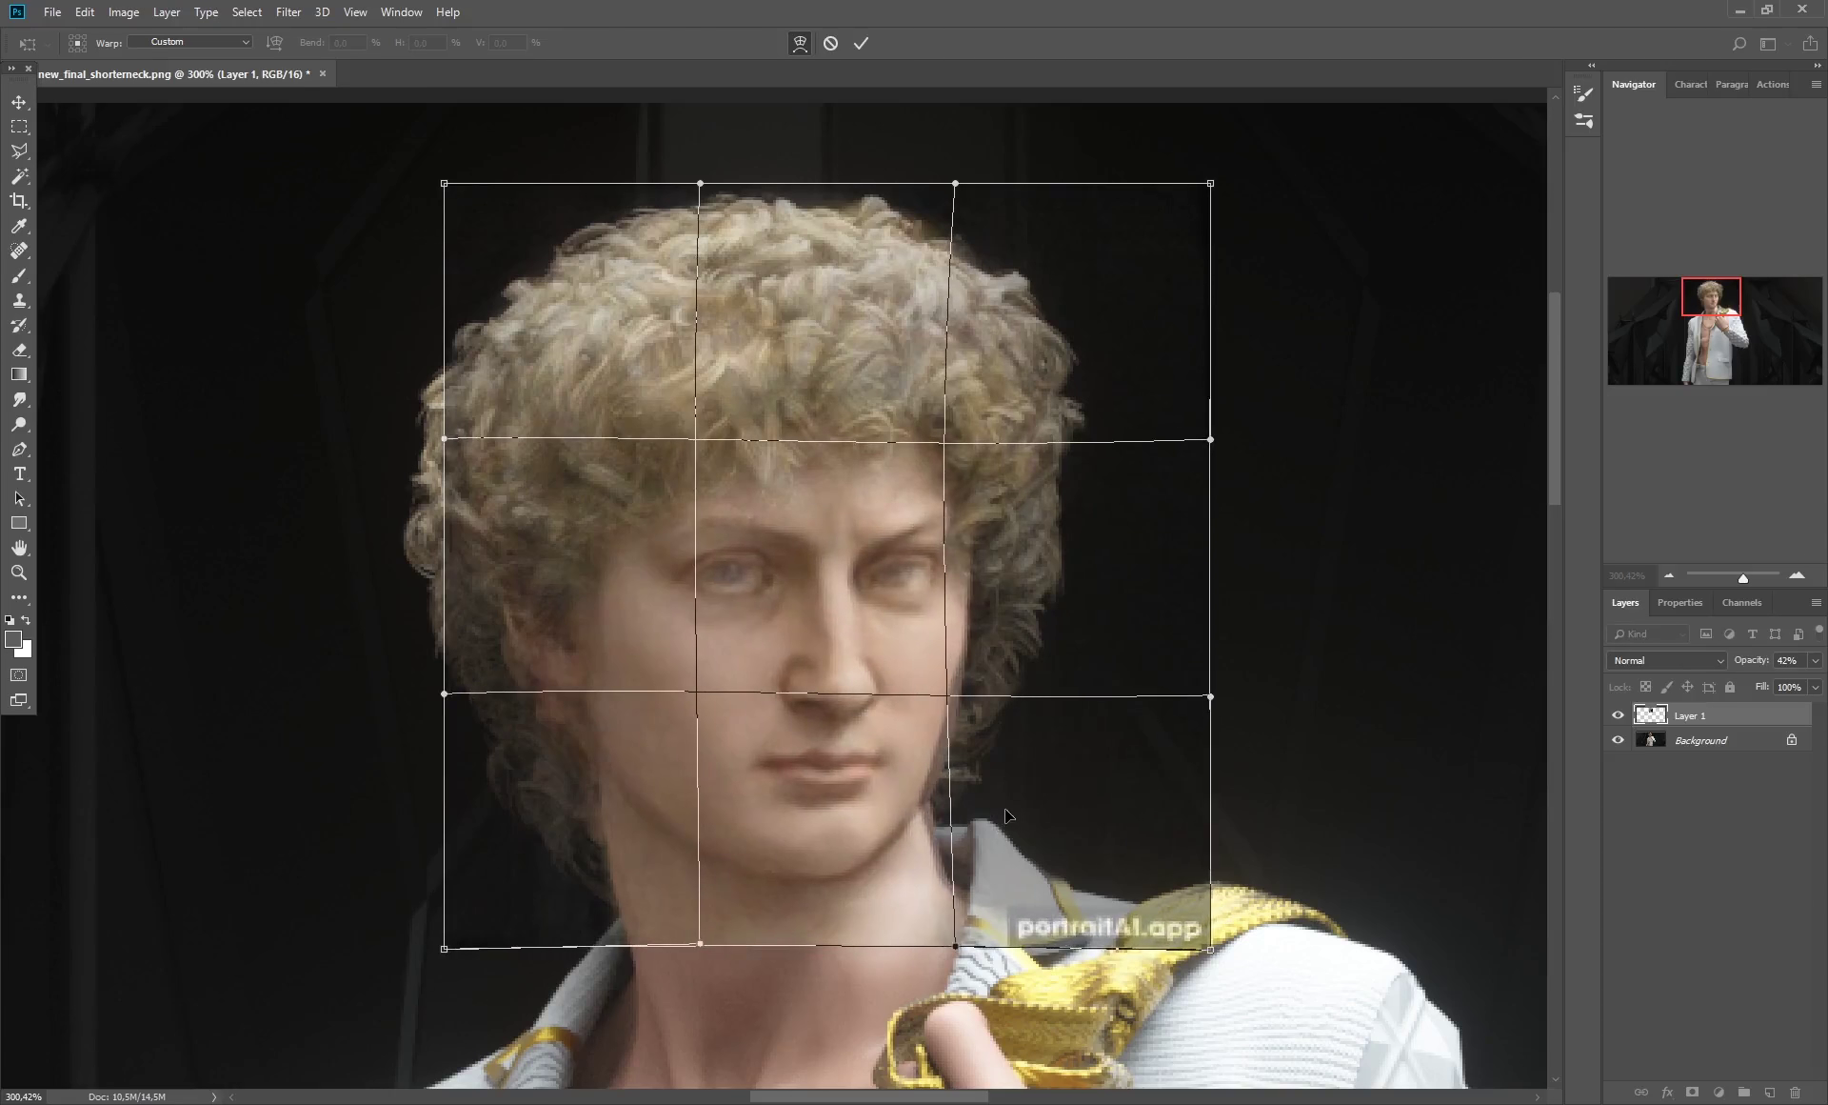
key(Return)
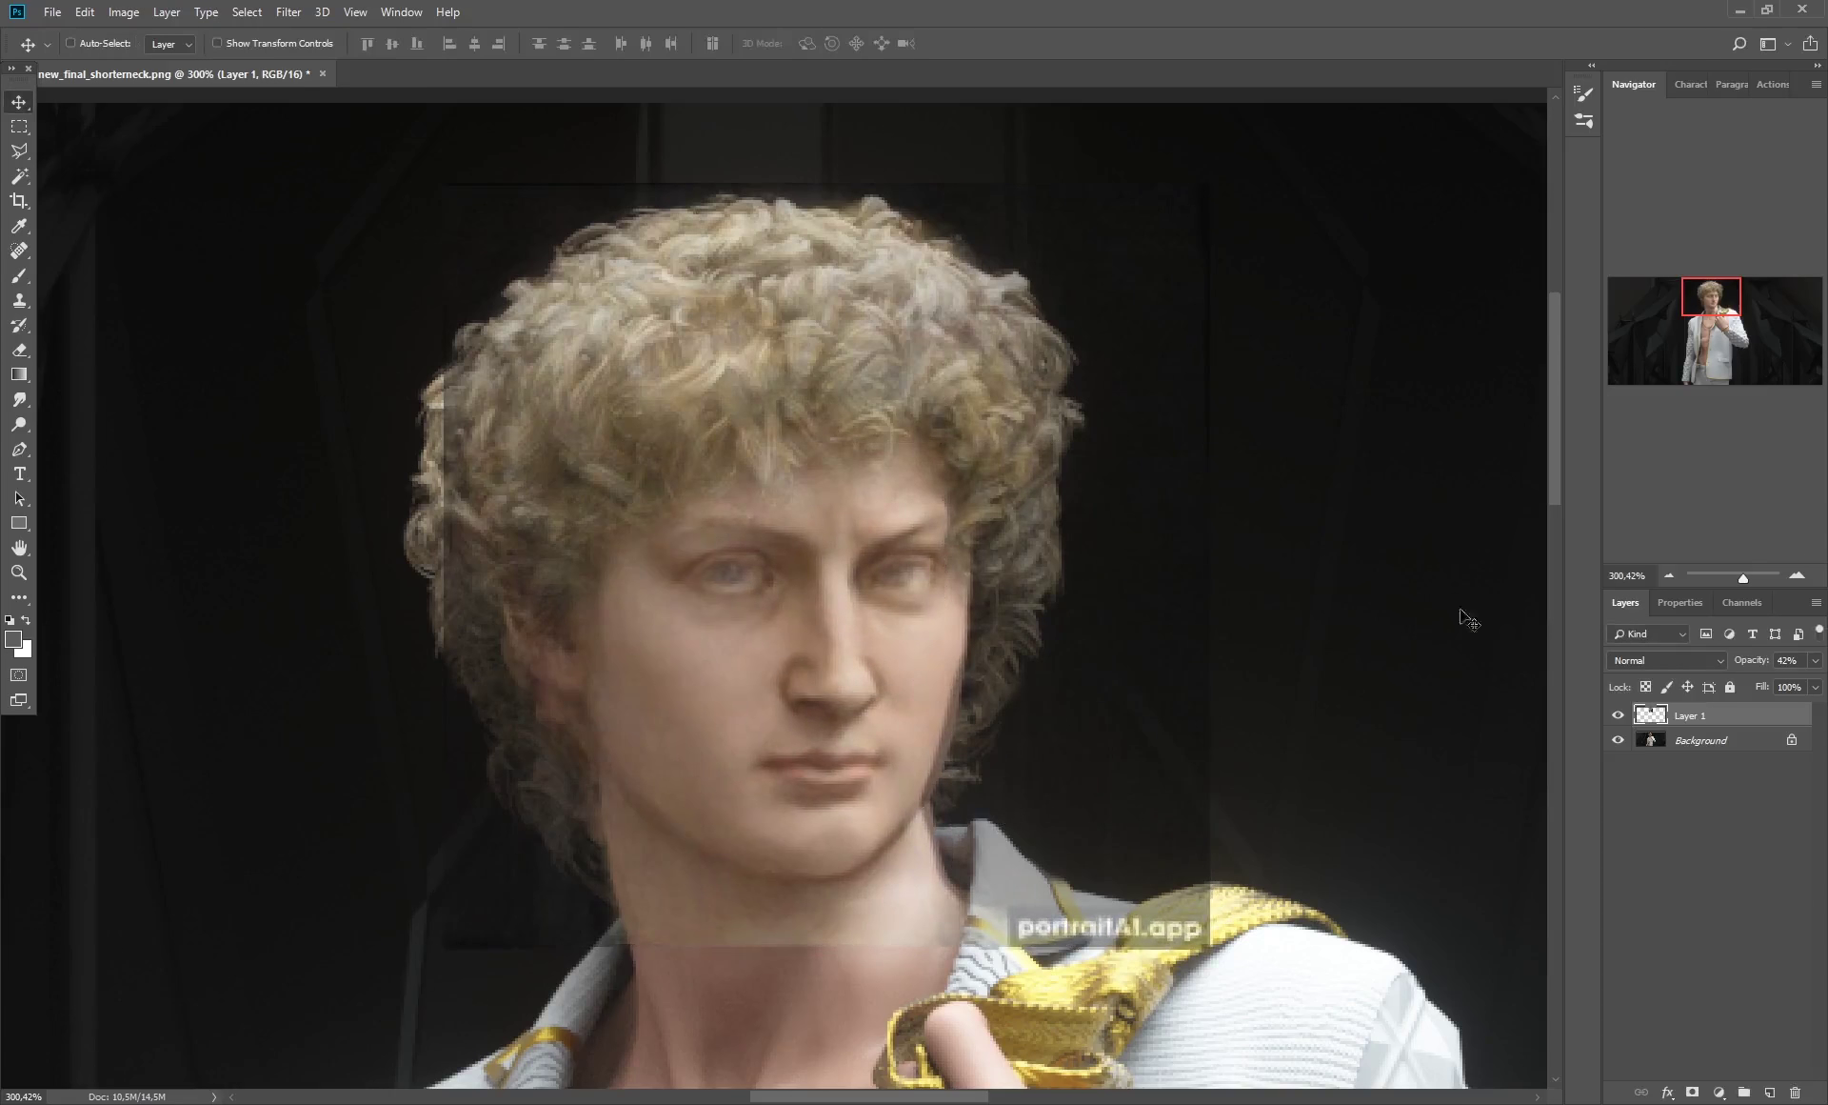
Raise the portrait layer's opacity to 57% and compare the whole figure with and without the overlay.
drag(1744, 572, 1733, 578)
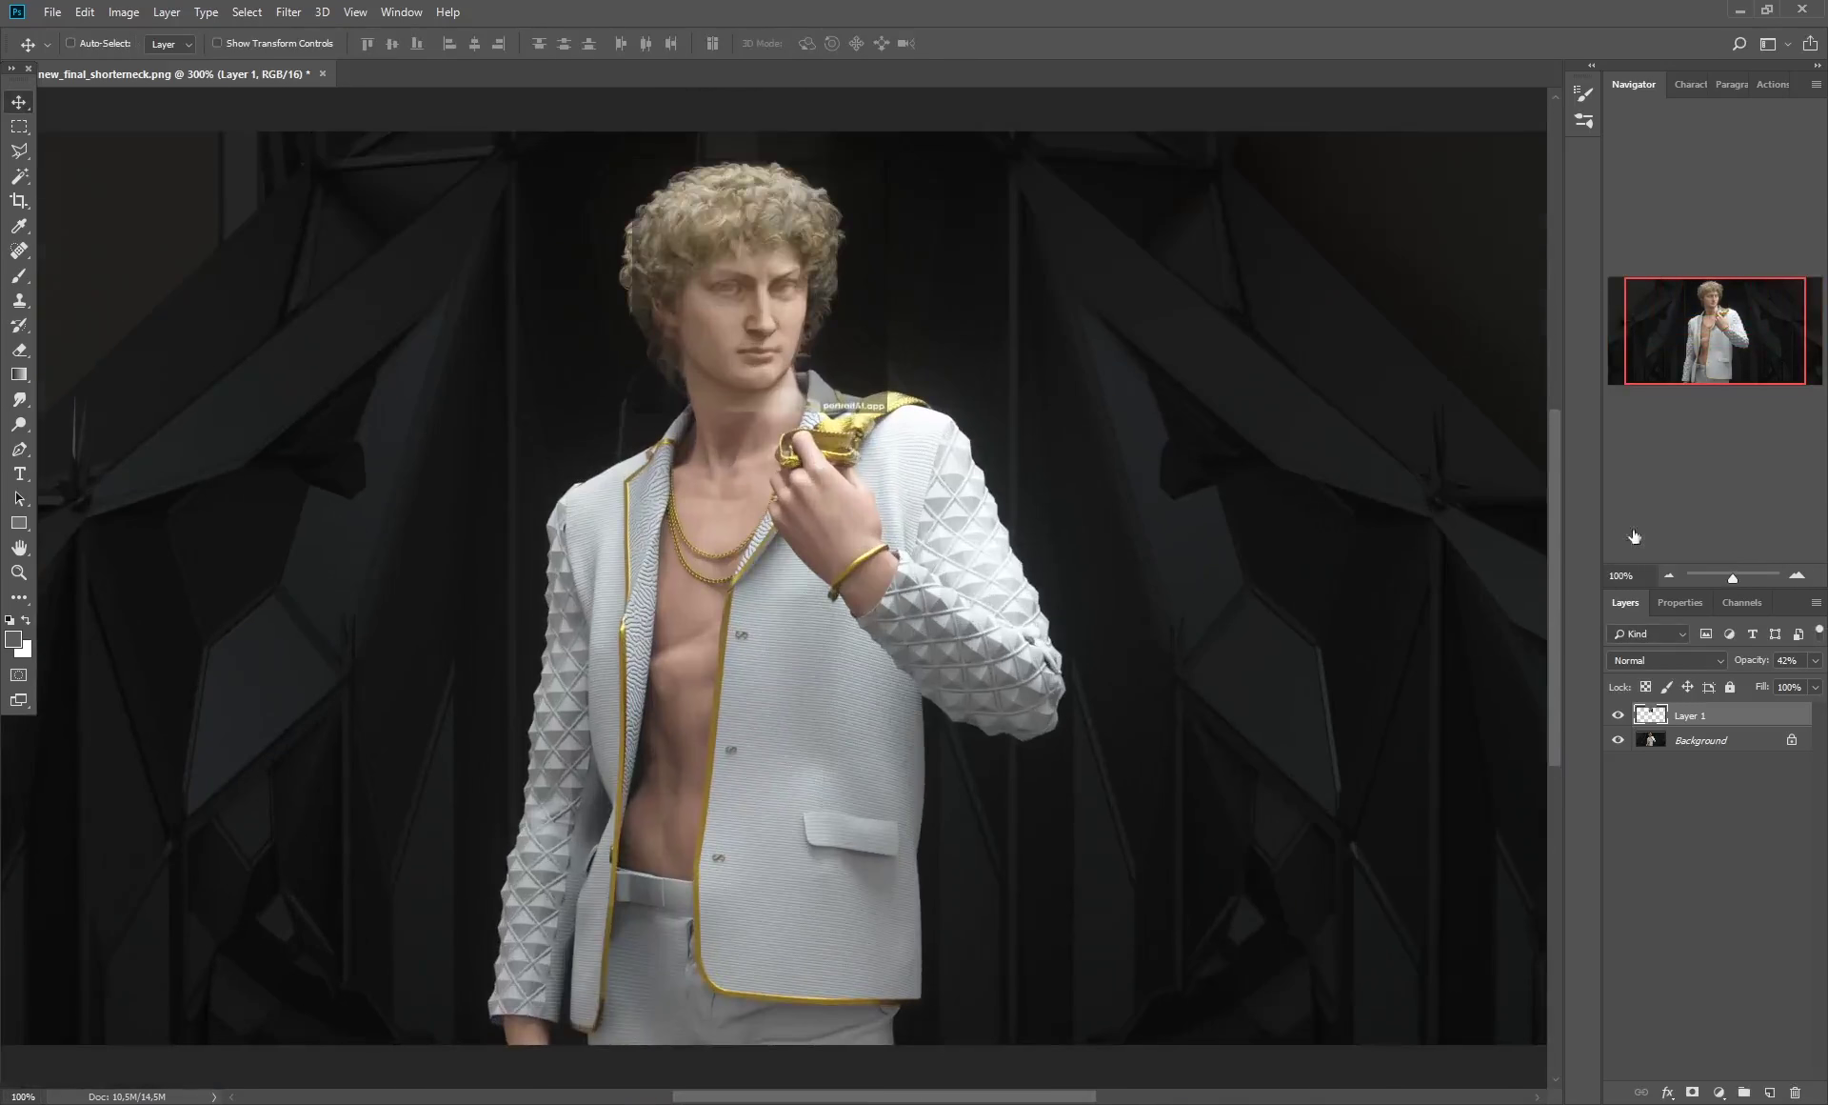
click(1816, 660)
drag(1764, 683, 1777, 683)
click(1619, 715)
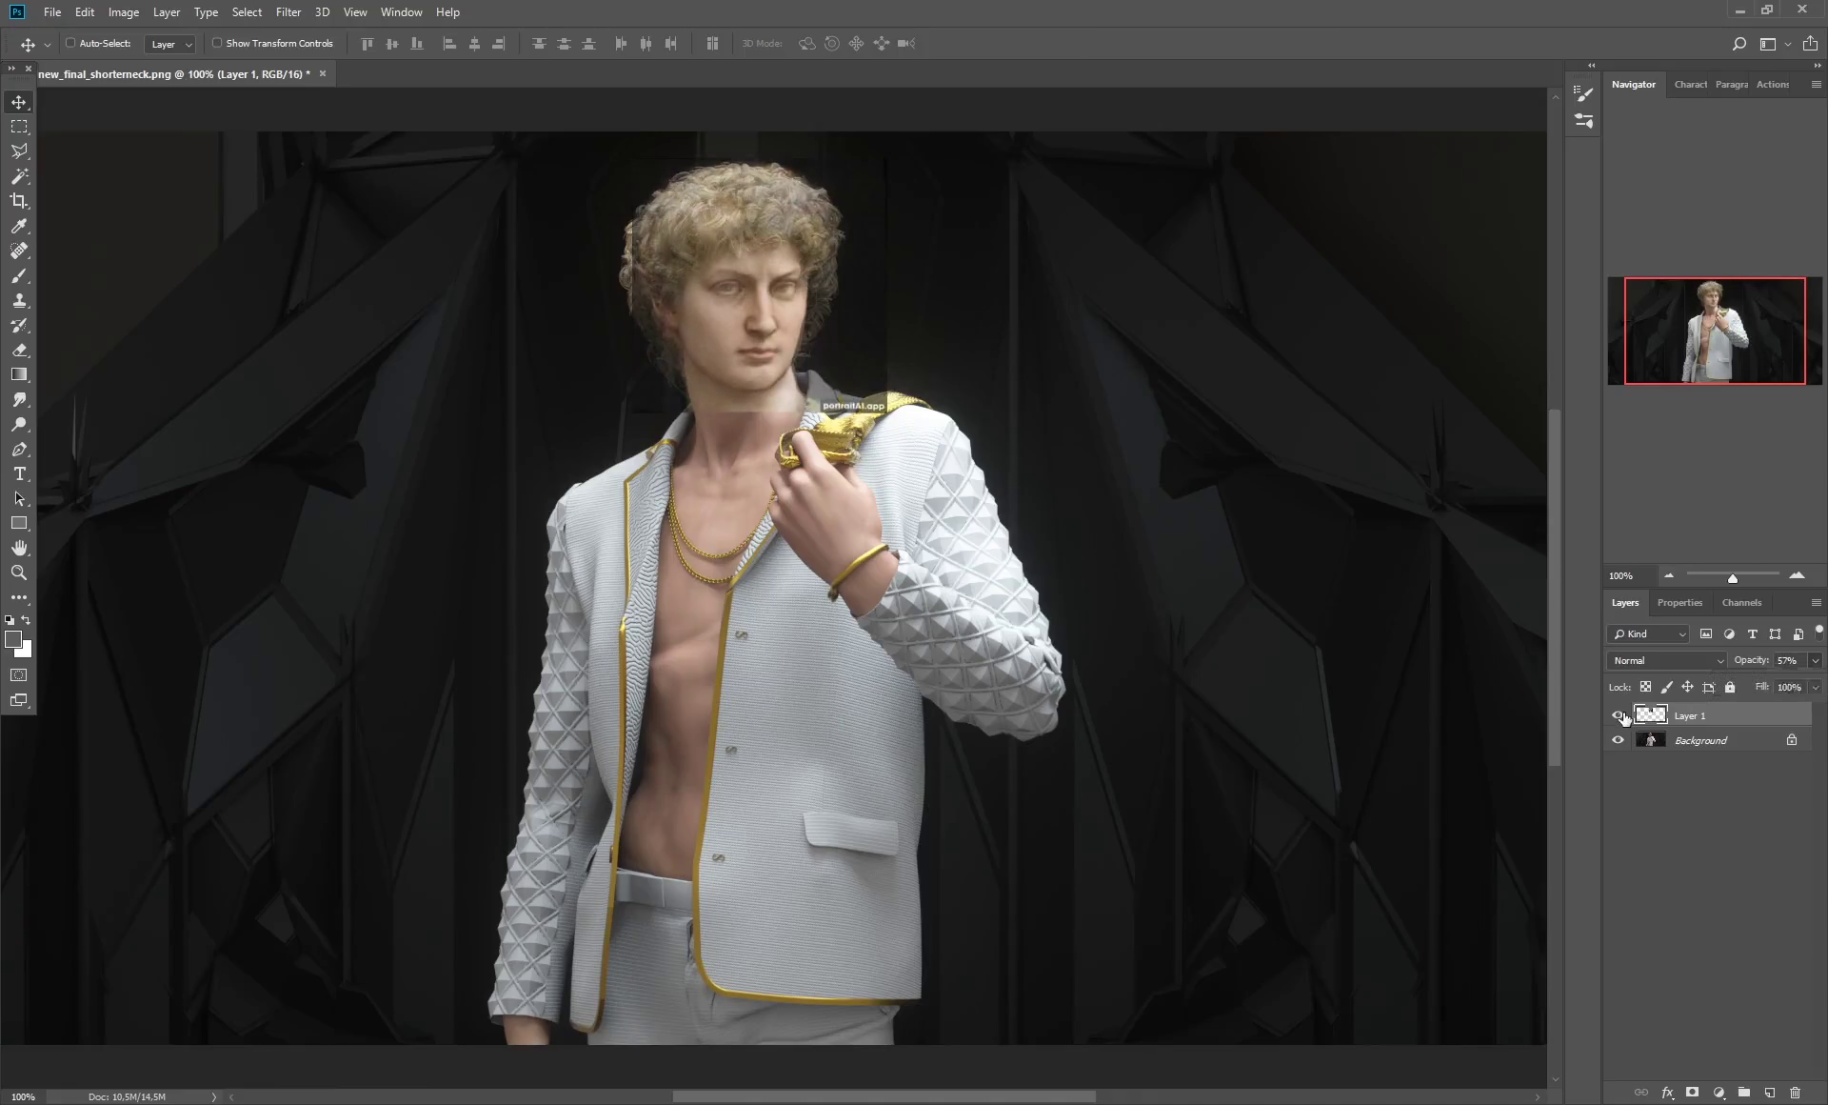
click(1619, 715)
click(1619, 716)
click(1619, 716)
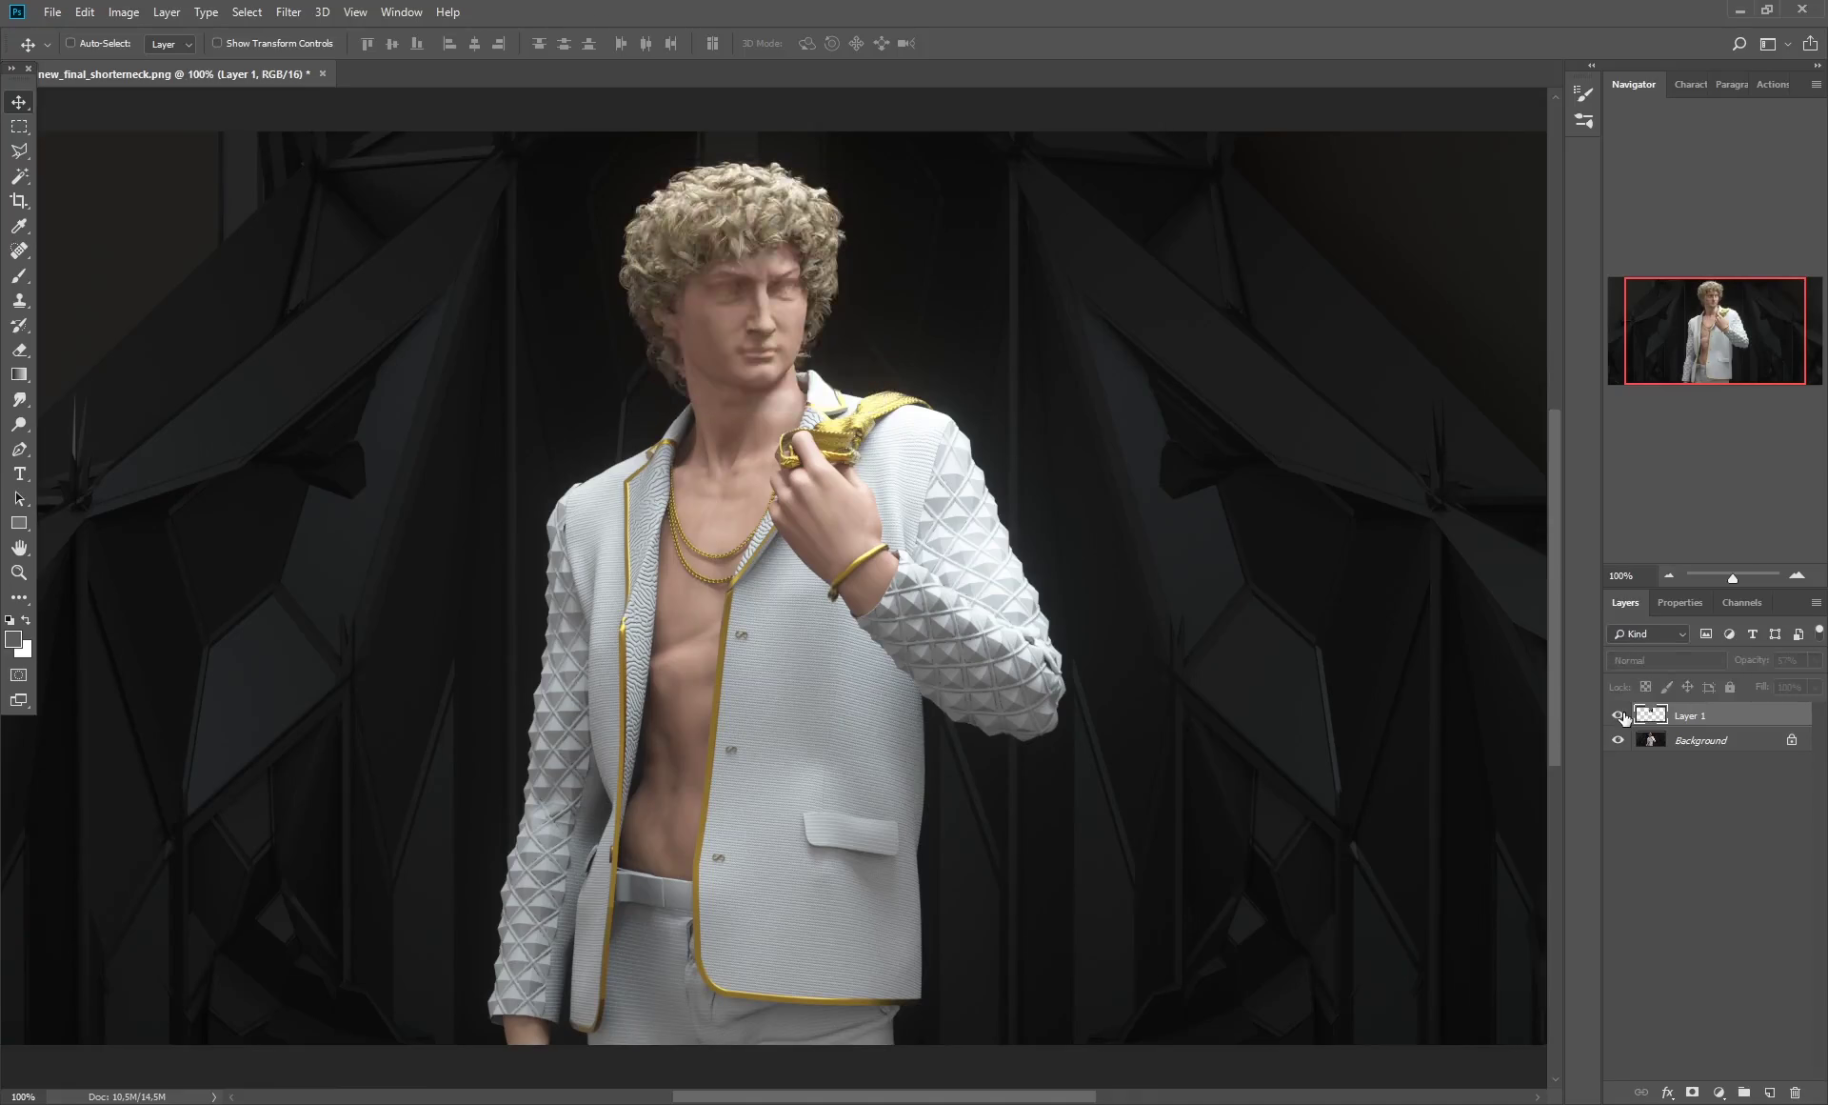
click(1619, 716)
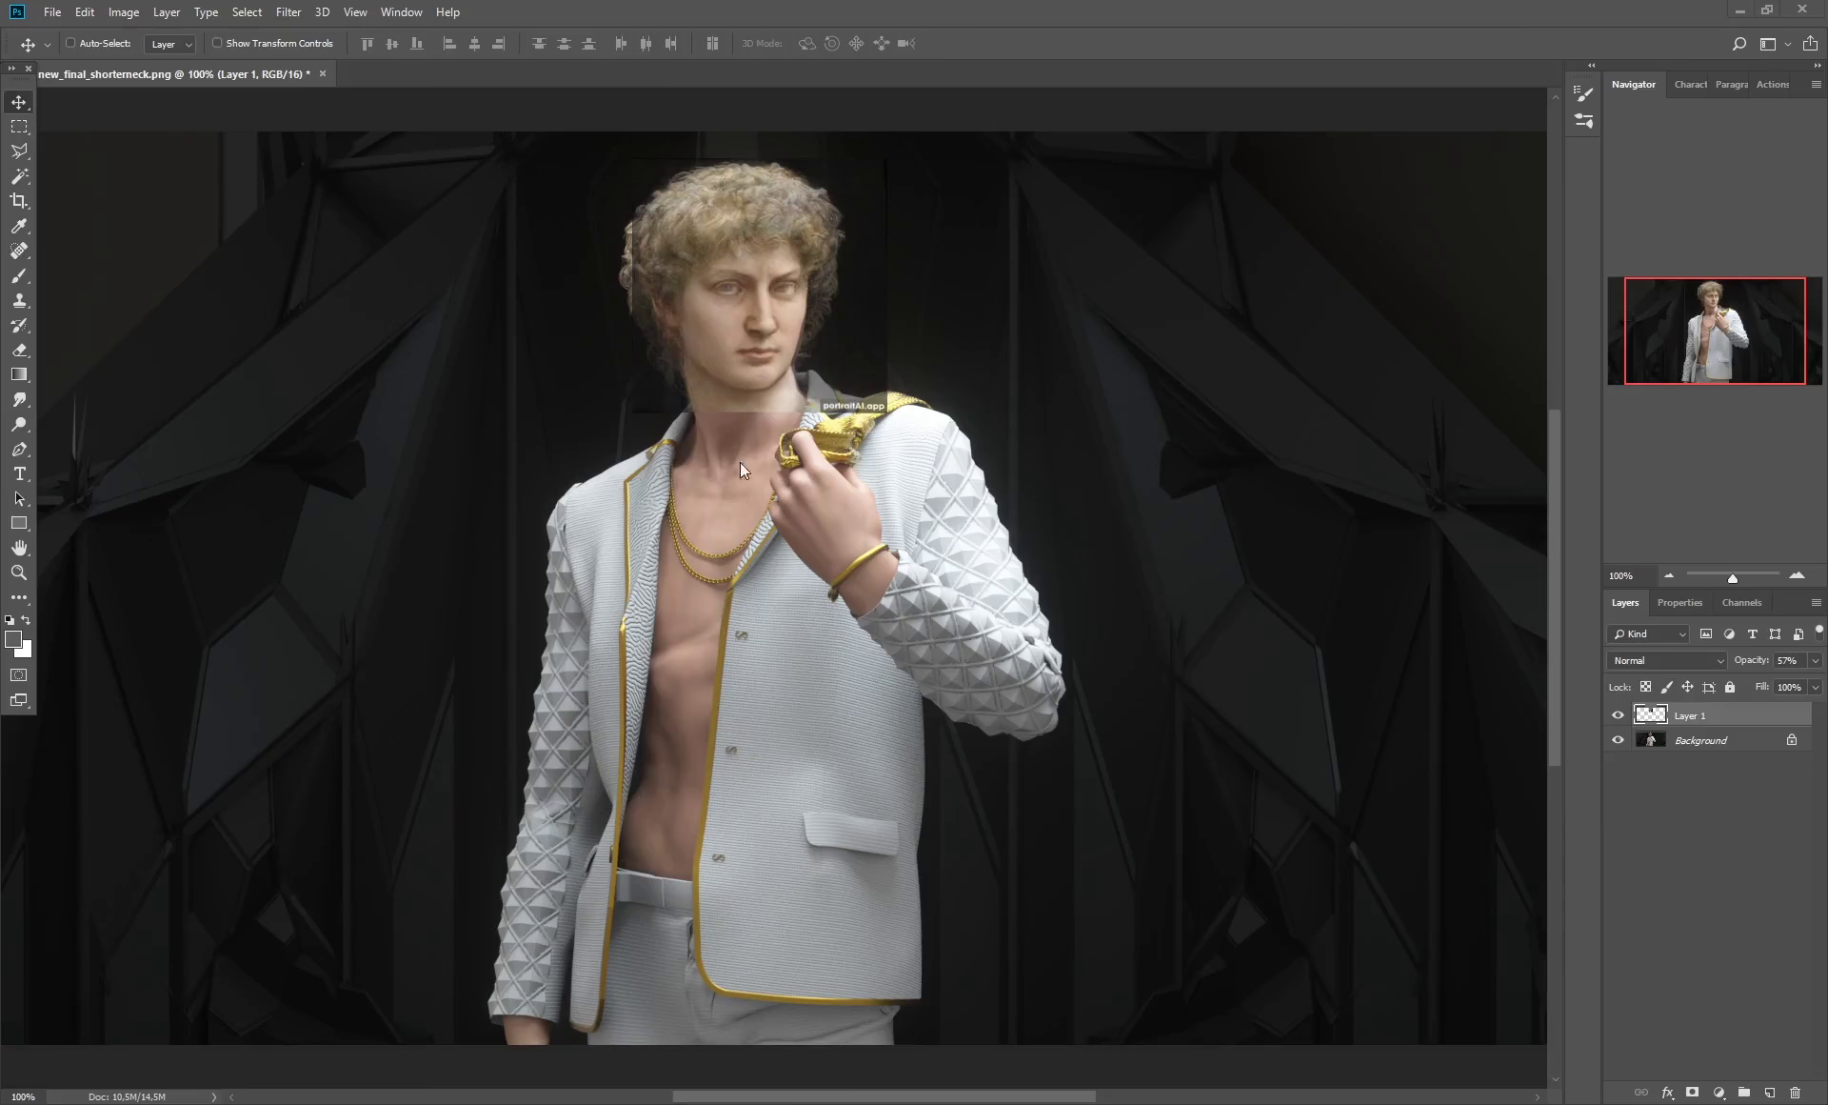
Match the portrait's skin tone to the statue's body with a Hue/Saturation adjustment, setting Hue to about -11.
drag(1734, 577, 1737, 577)
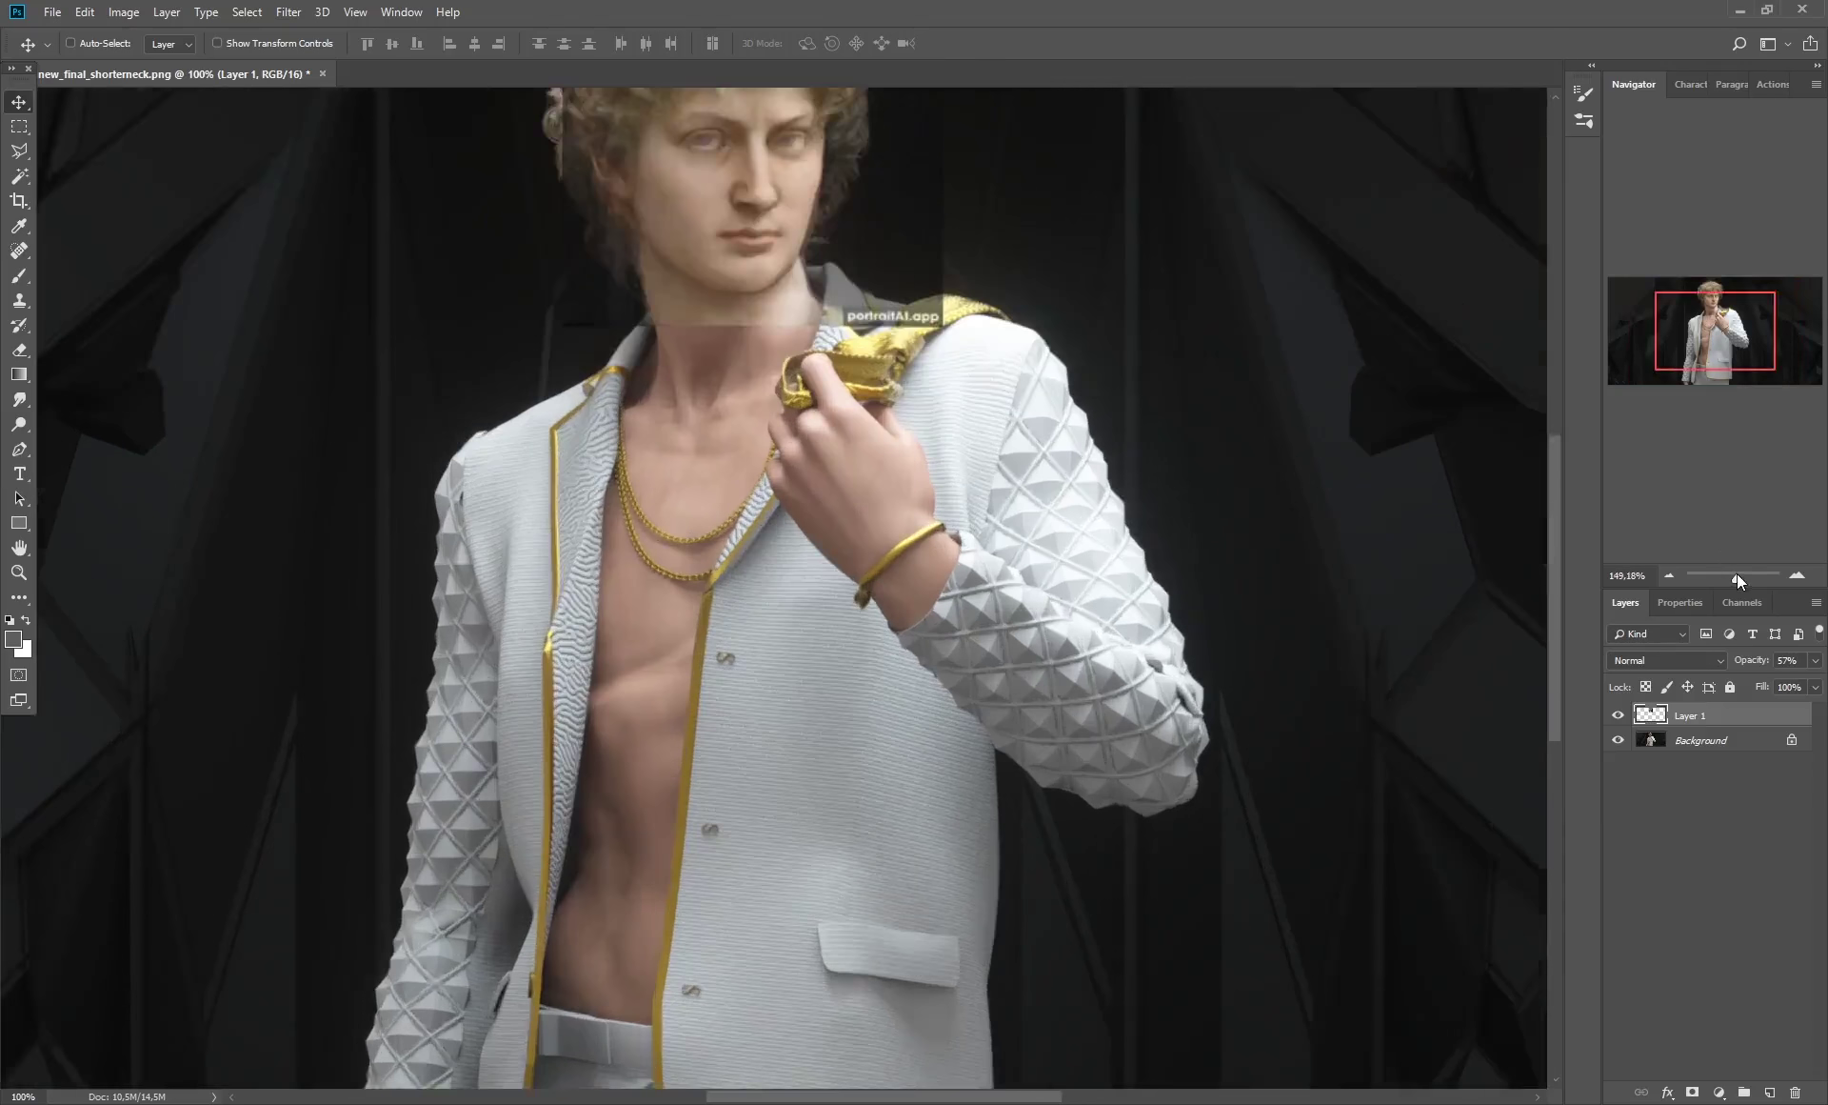
drag(1743, 321, 1743, 292)
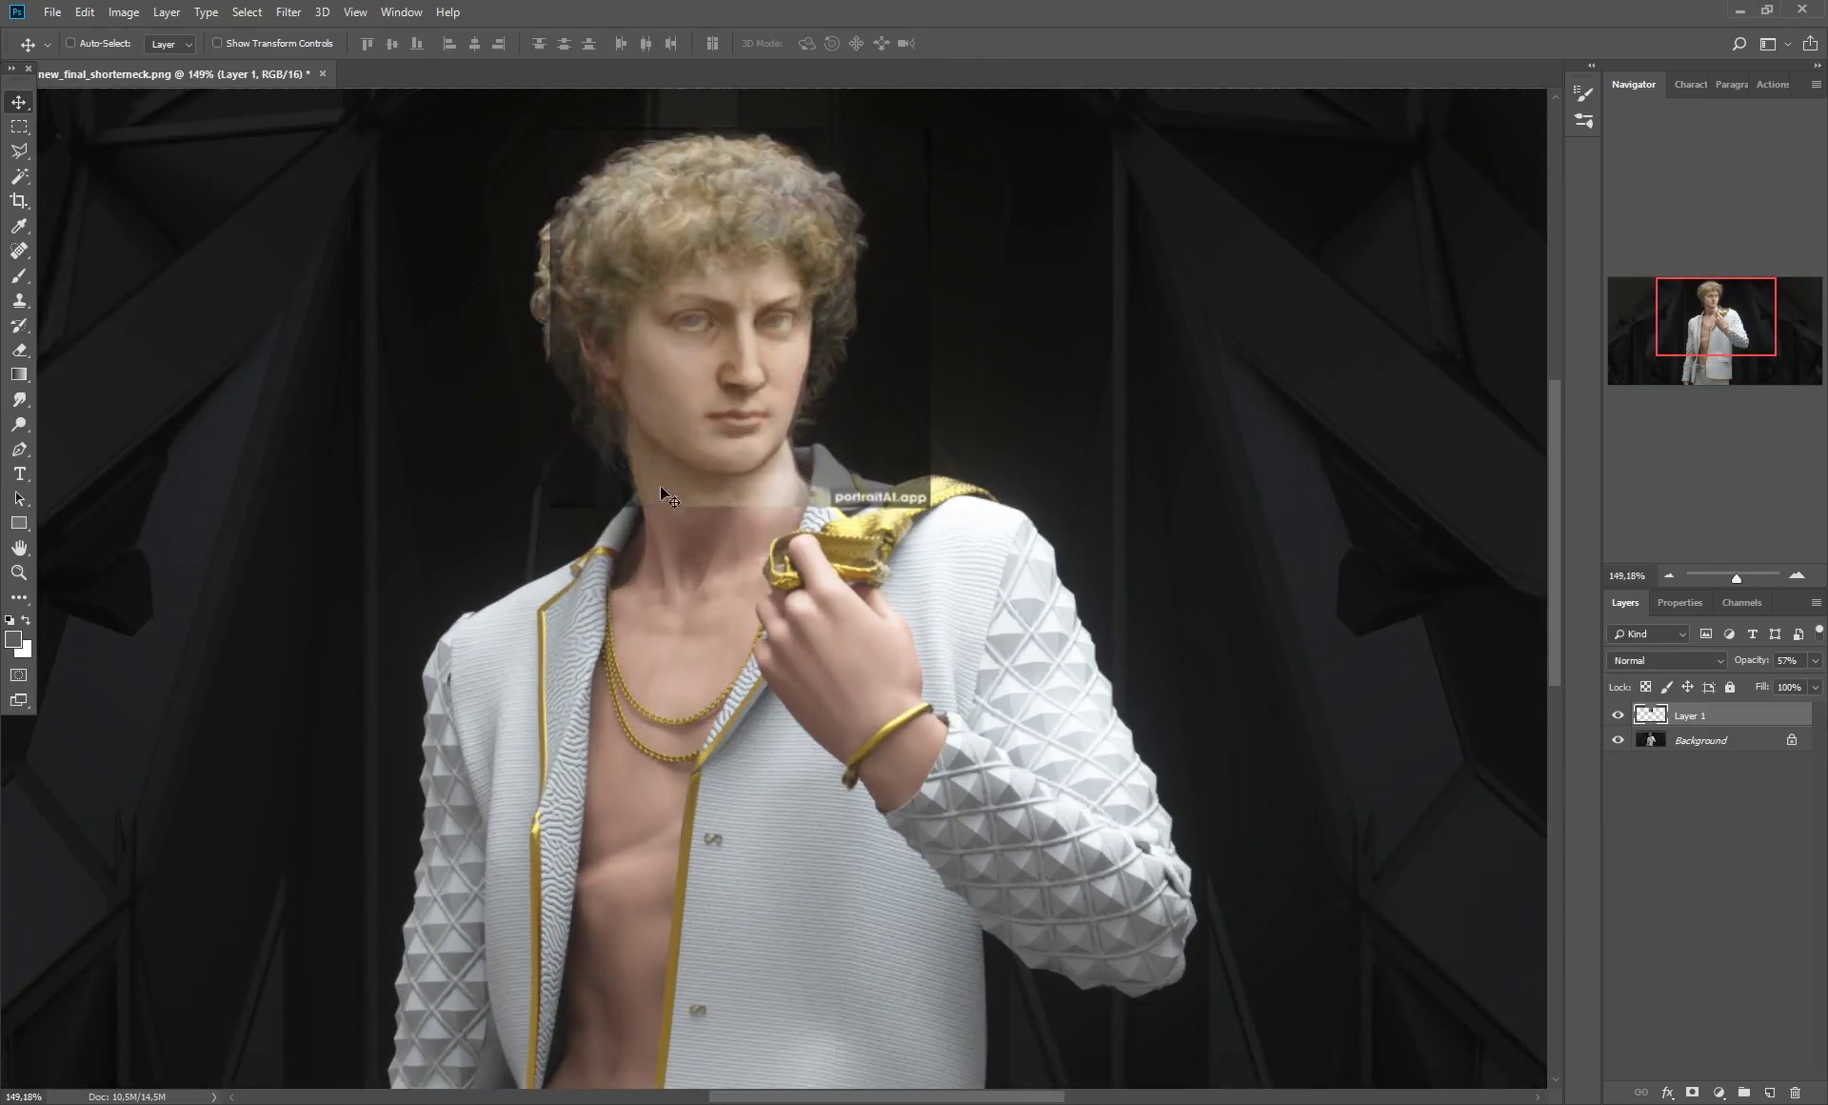
click(124, 13)
mouse_move(238, 62)
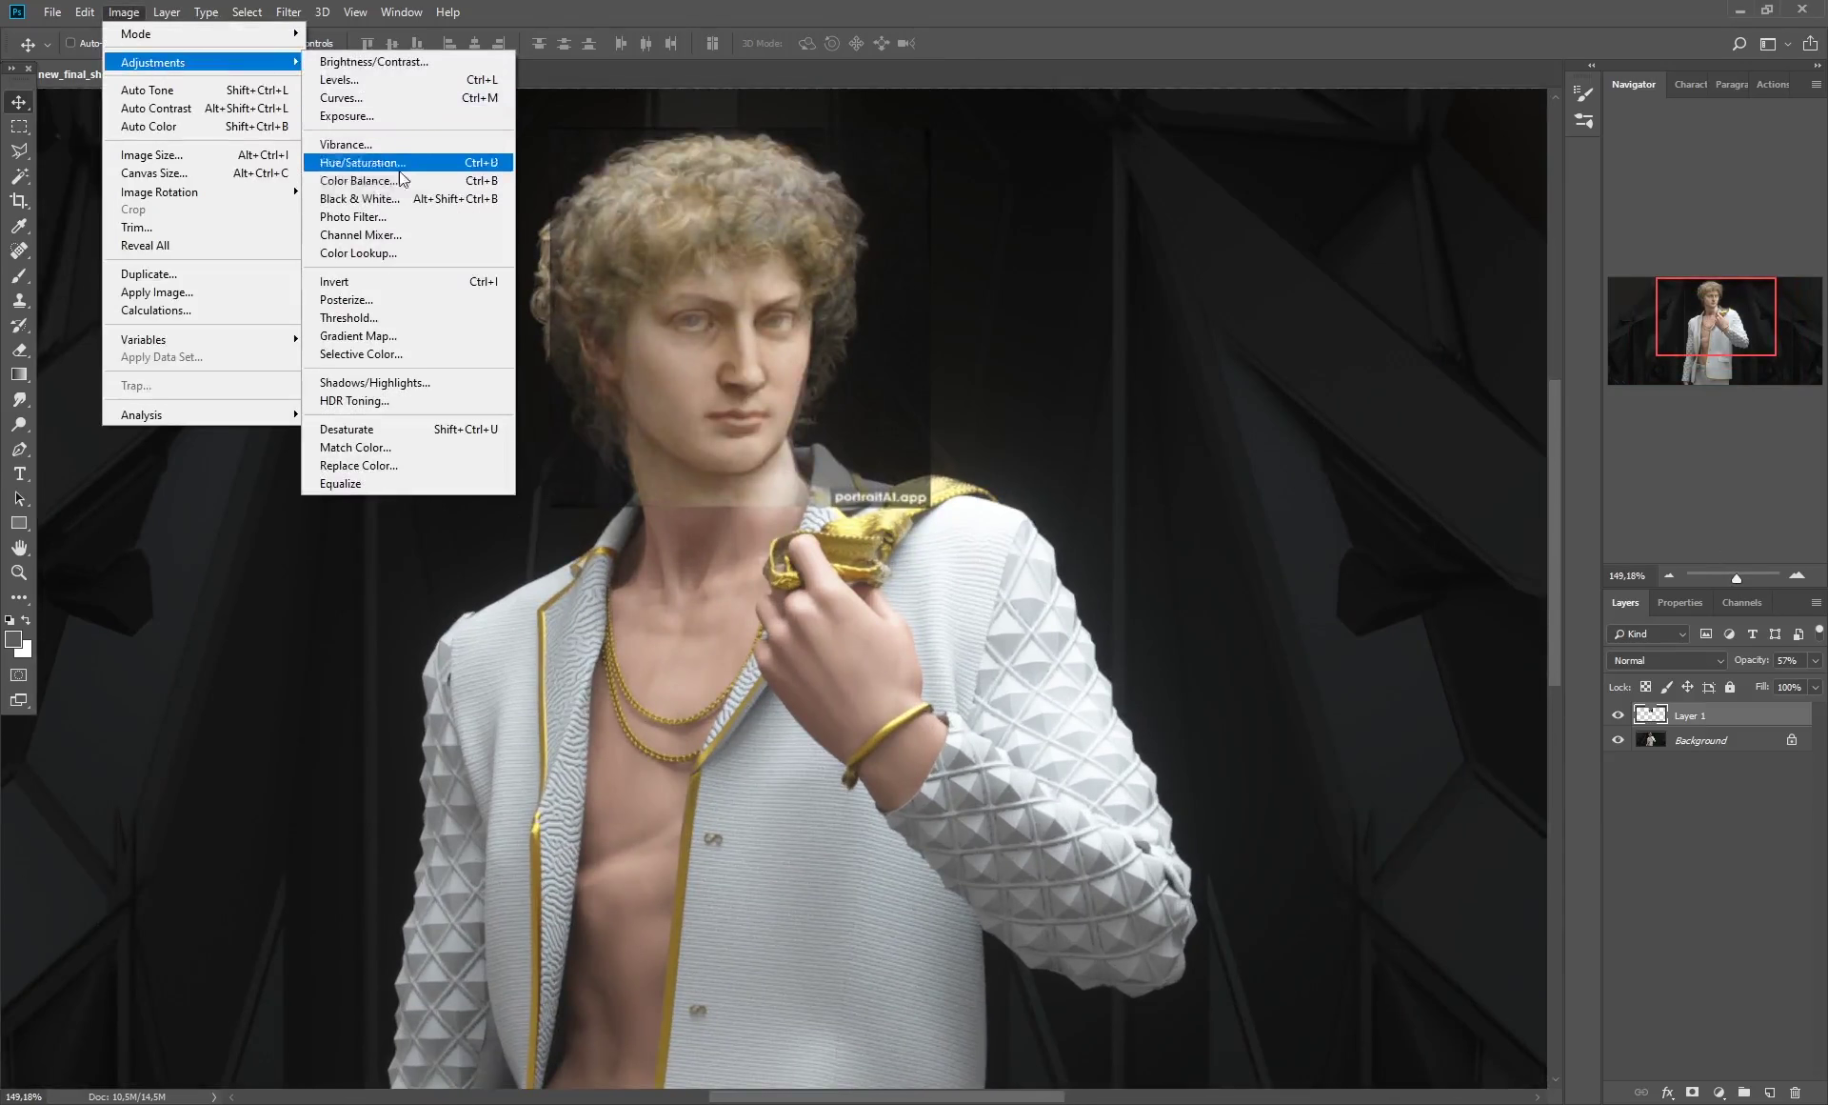
click(398, 173)
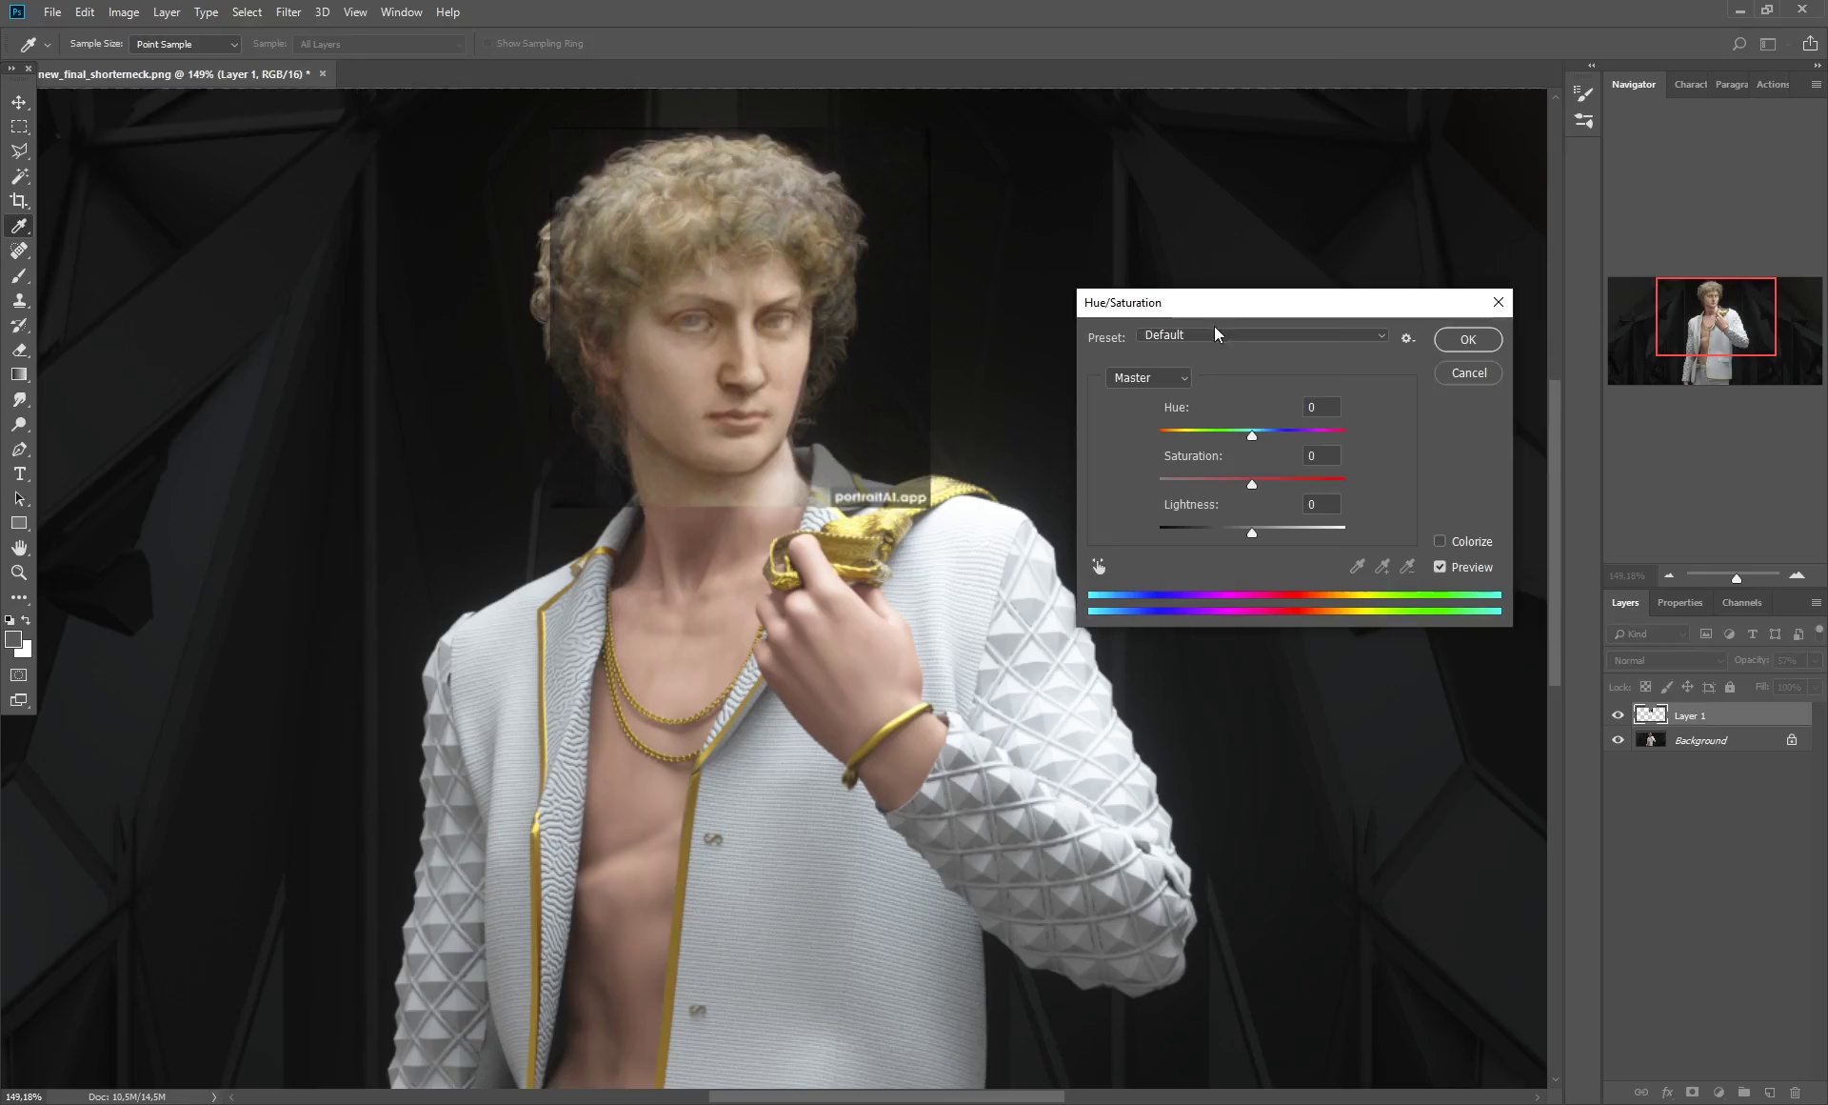
drag(1250, 319, 1282, 334)
drag(1282, 448, 1274, 452)
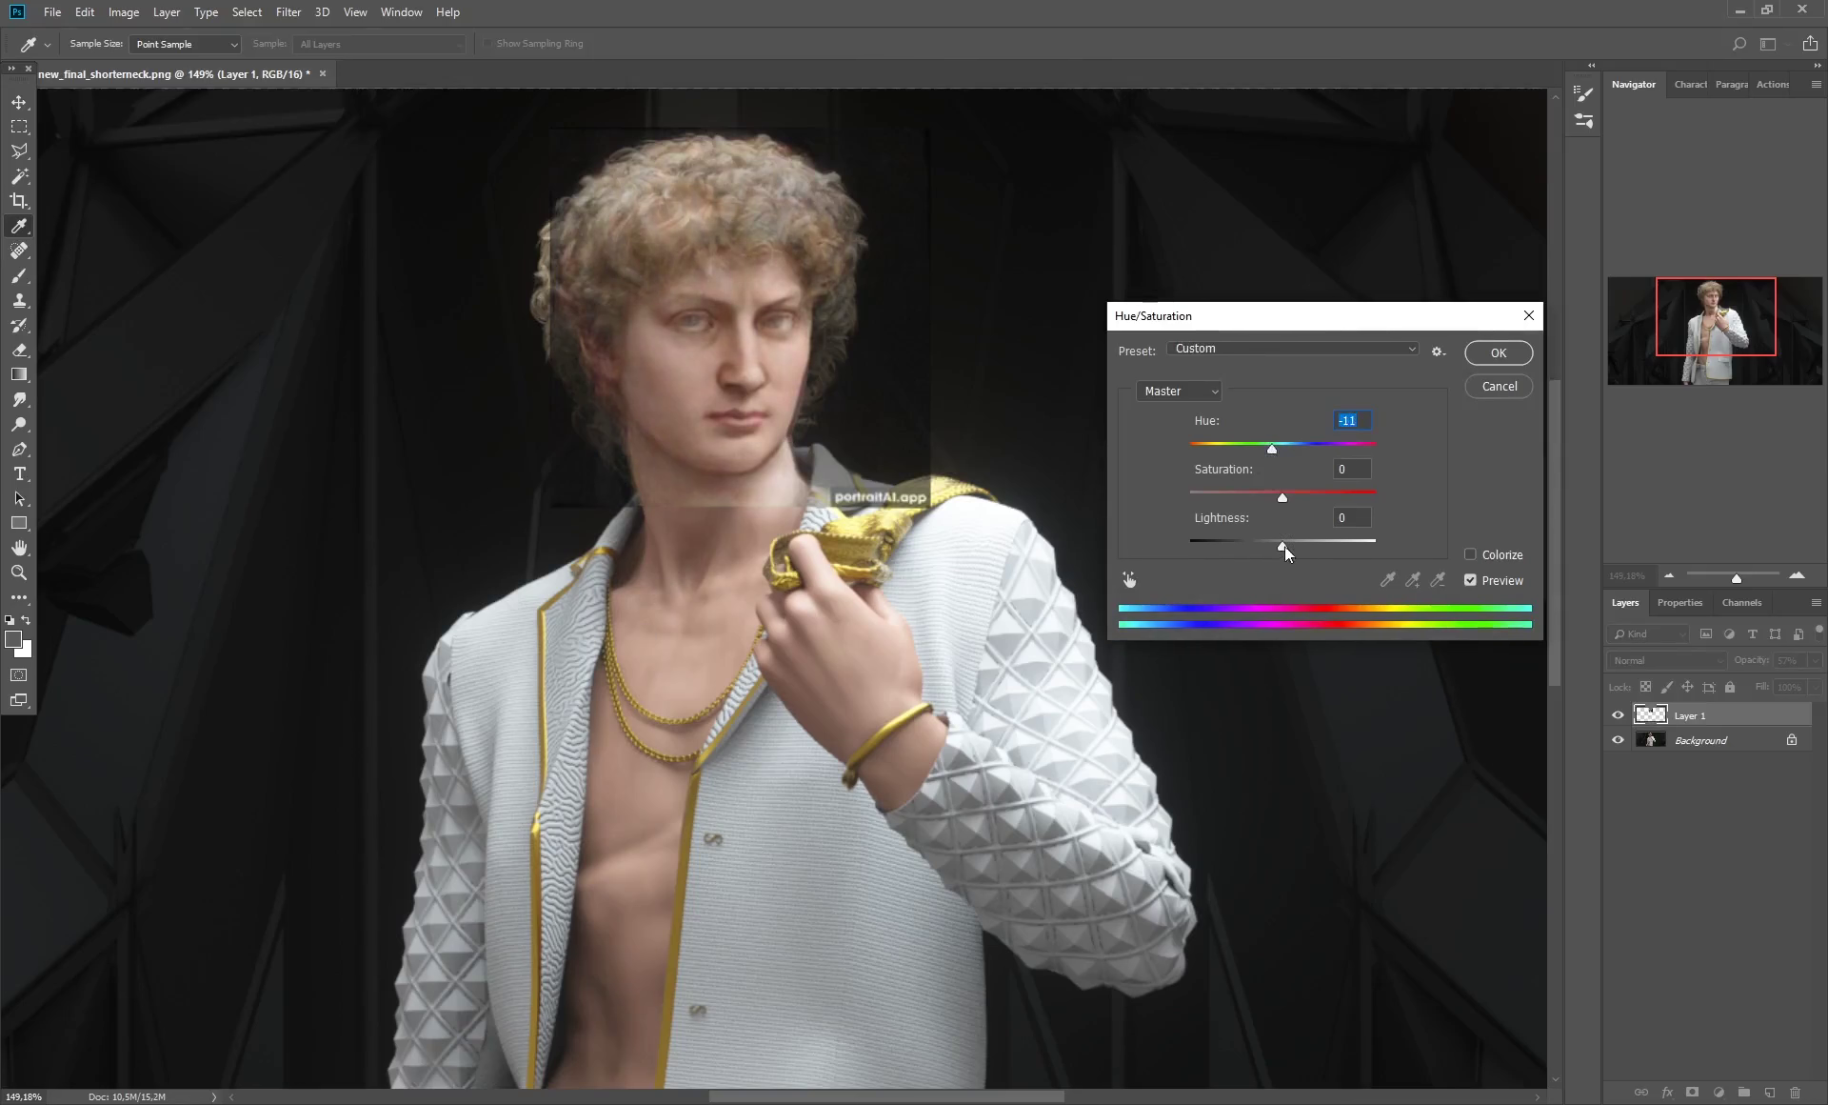
drag(1284, 549, 1282, 511)
drag(1287, 546, 1283, 549)
click(1491, 354)
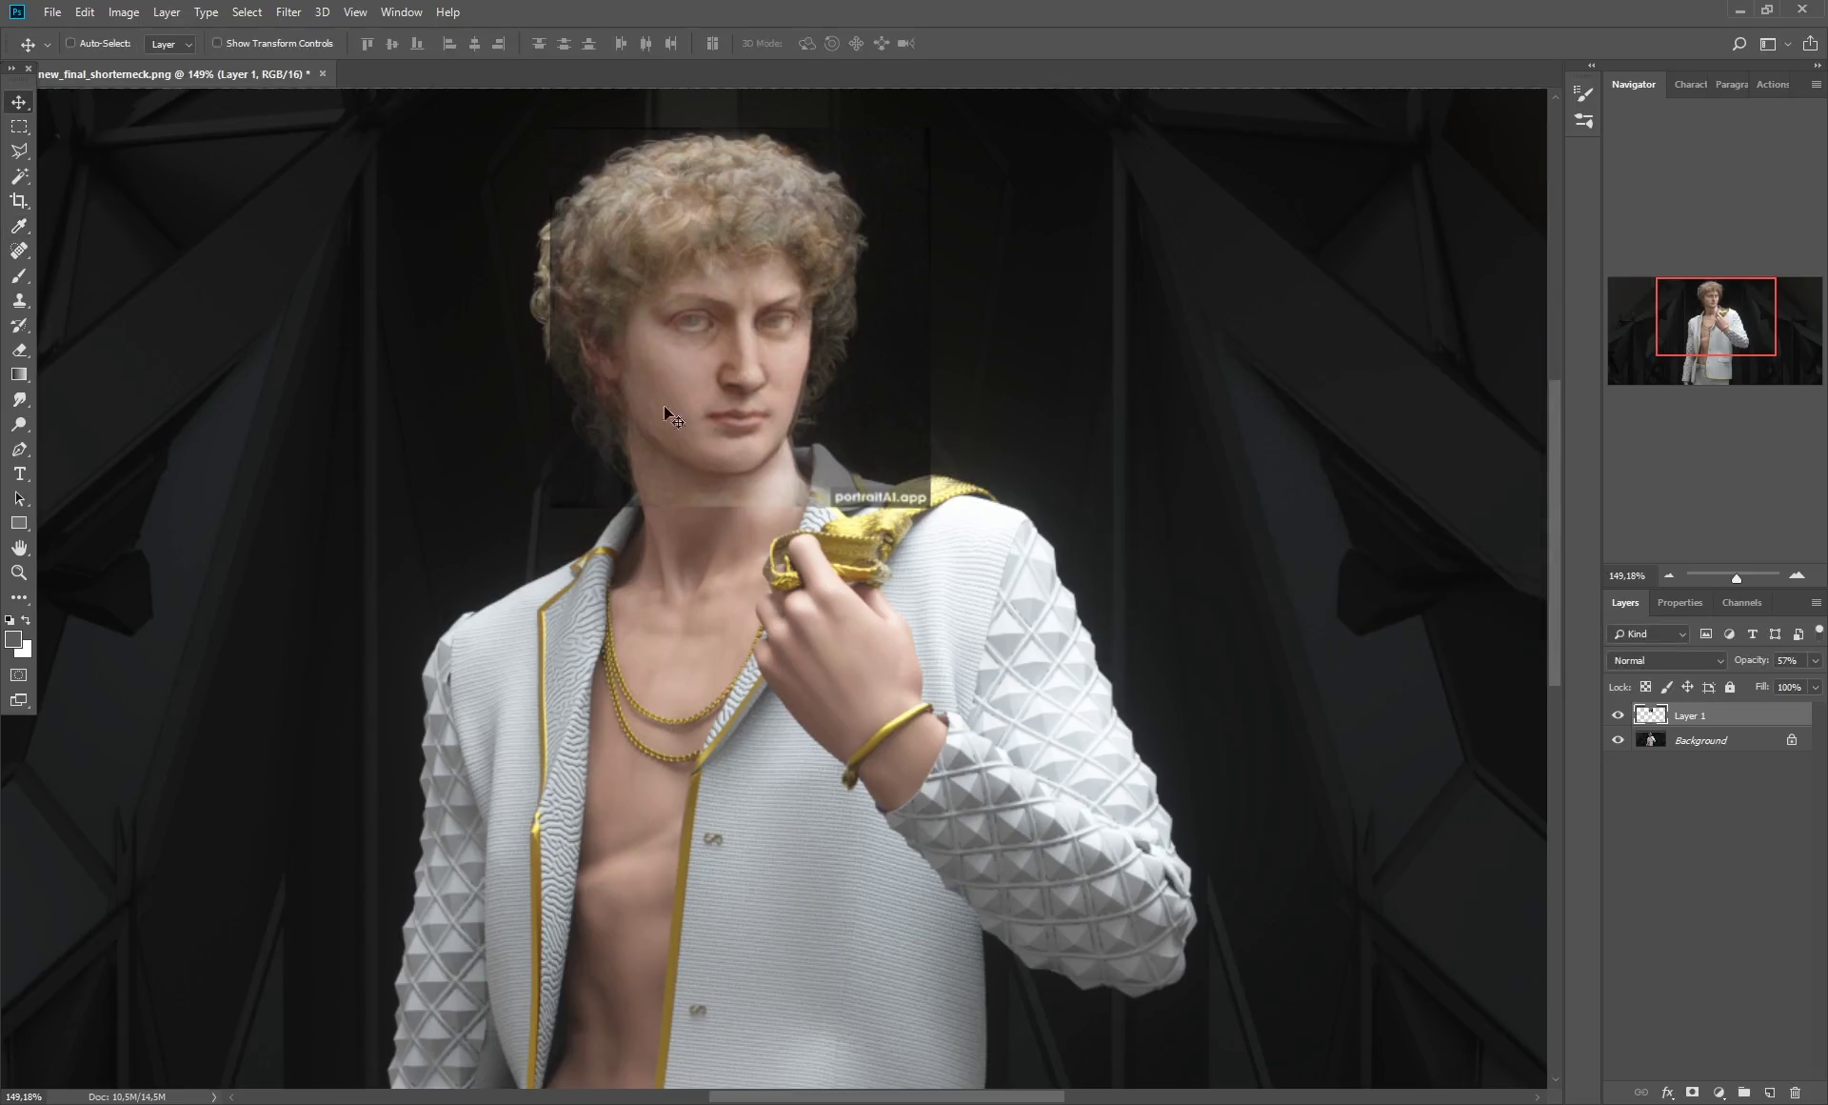
Add a layer mask to the portrait layer and paint out the watermark and portrait background beside the neck with a smaller brush.
click(1691, 1093)
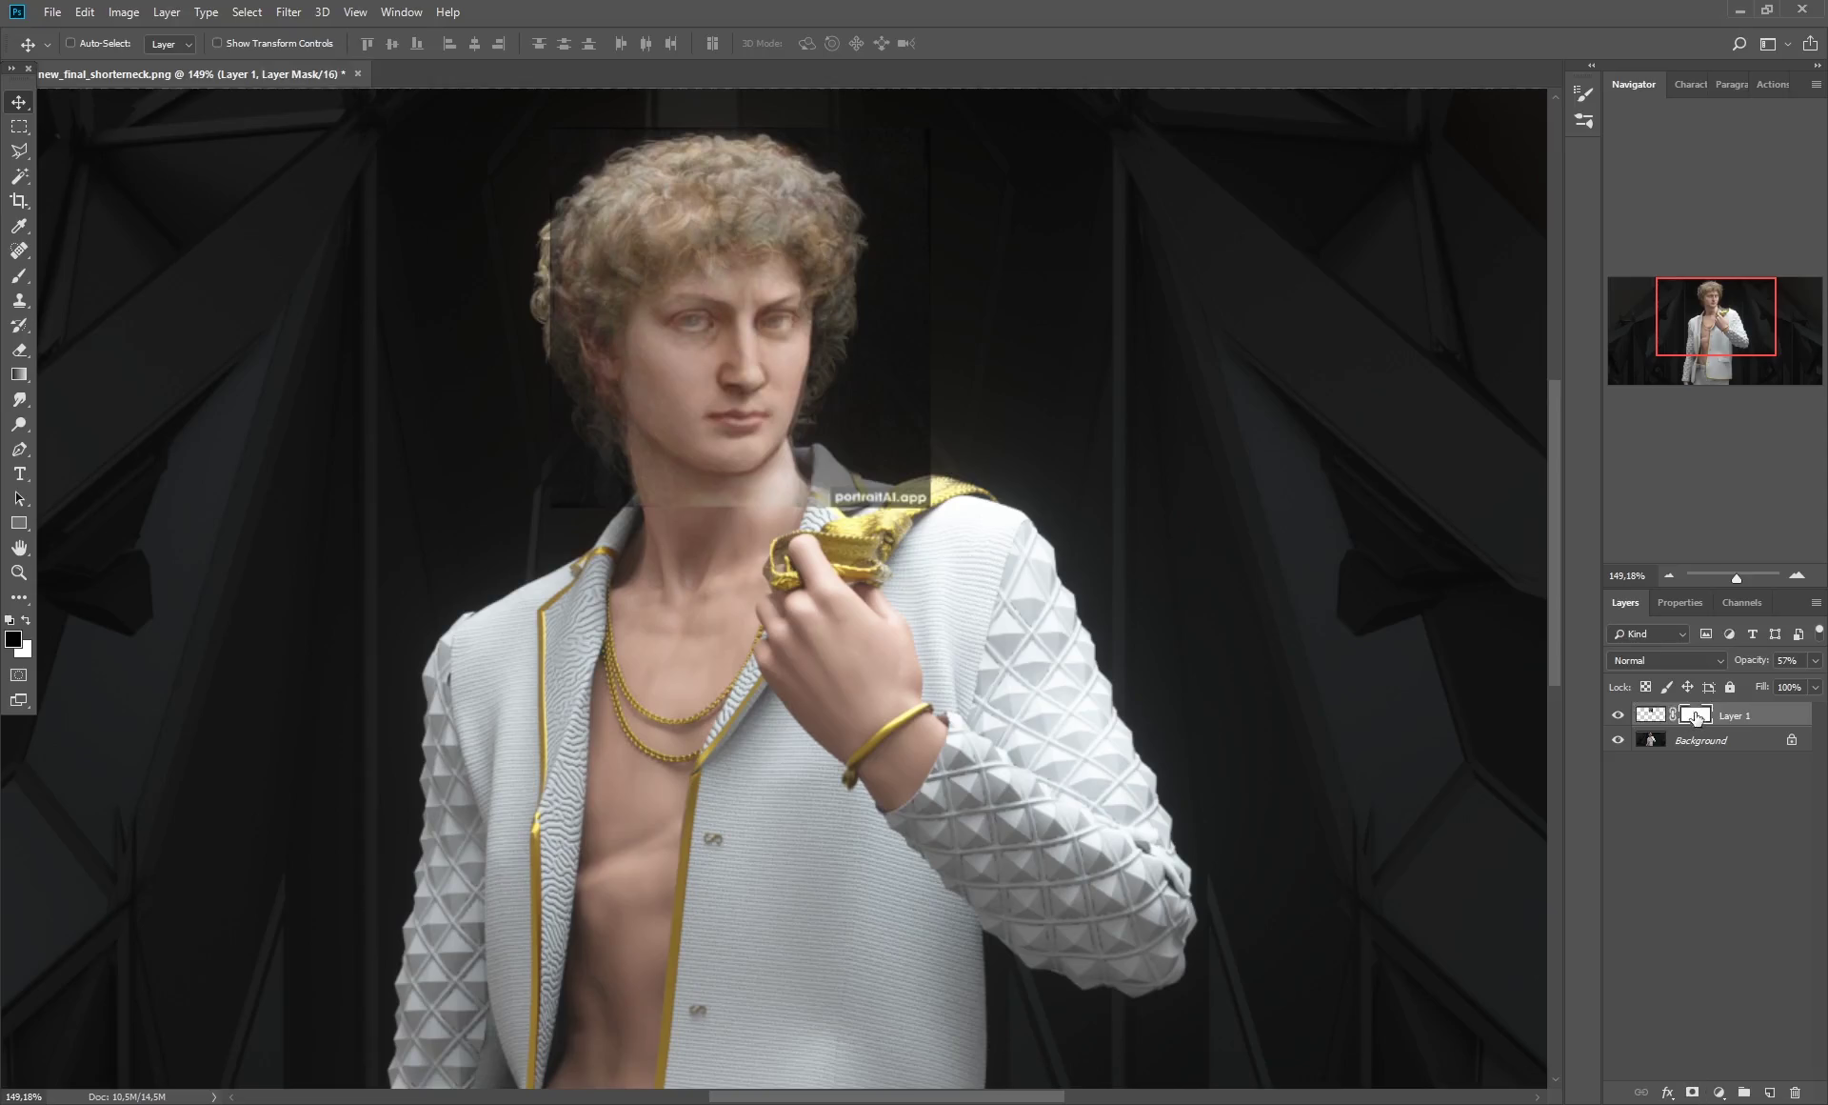
click(19, 278)
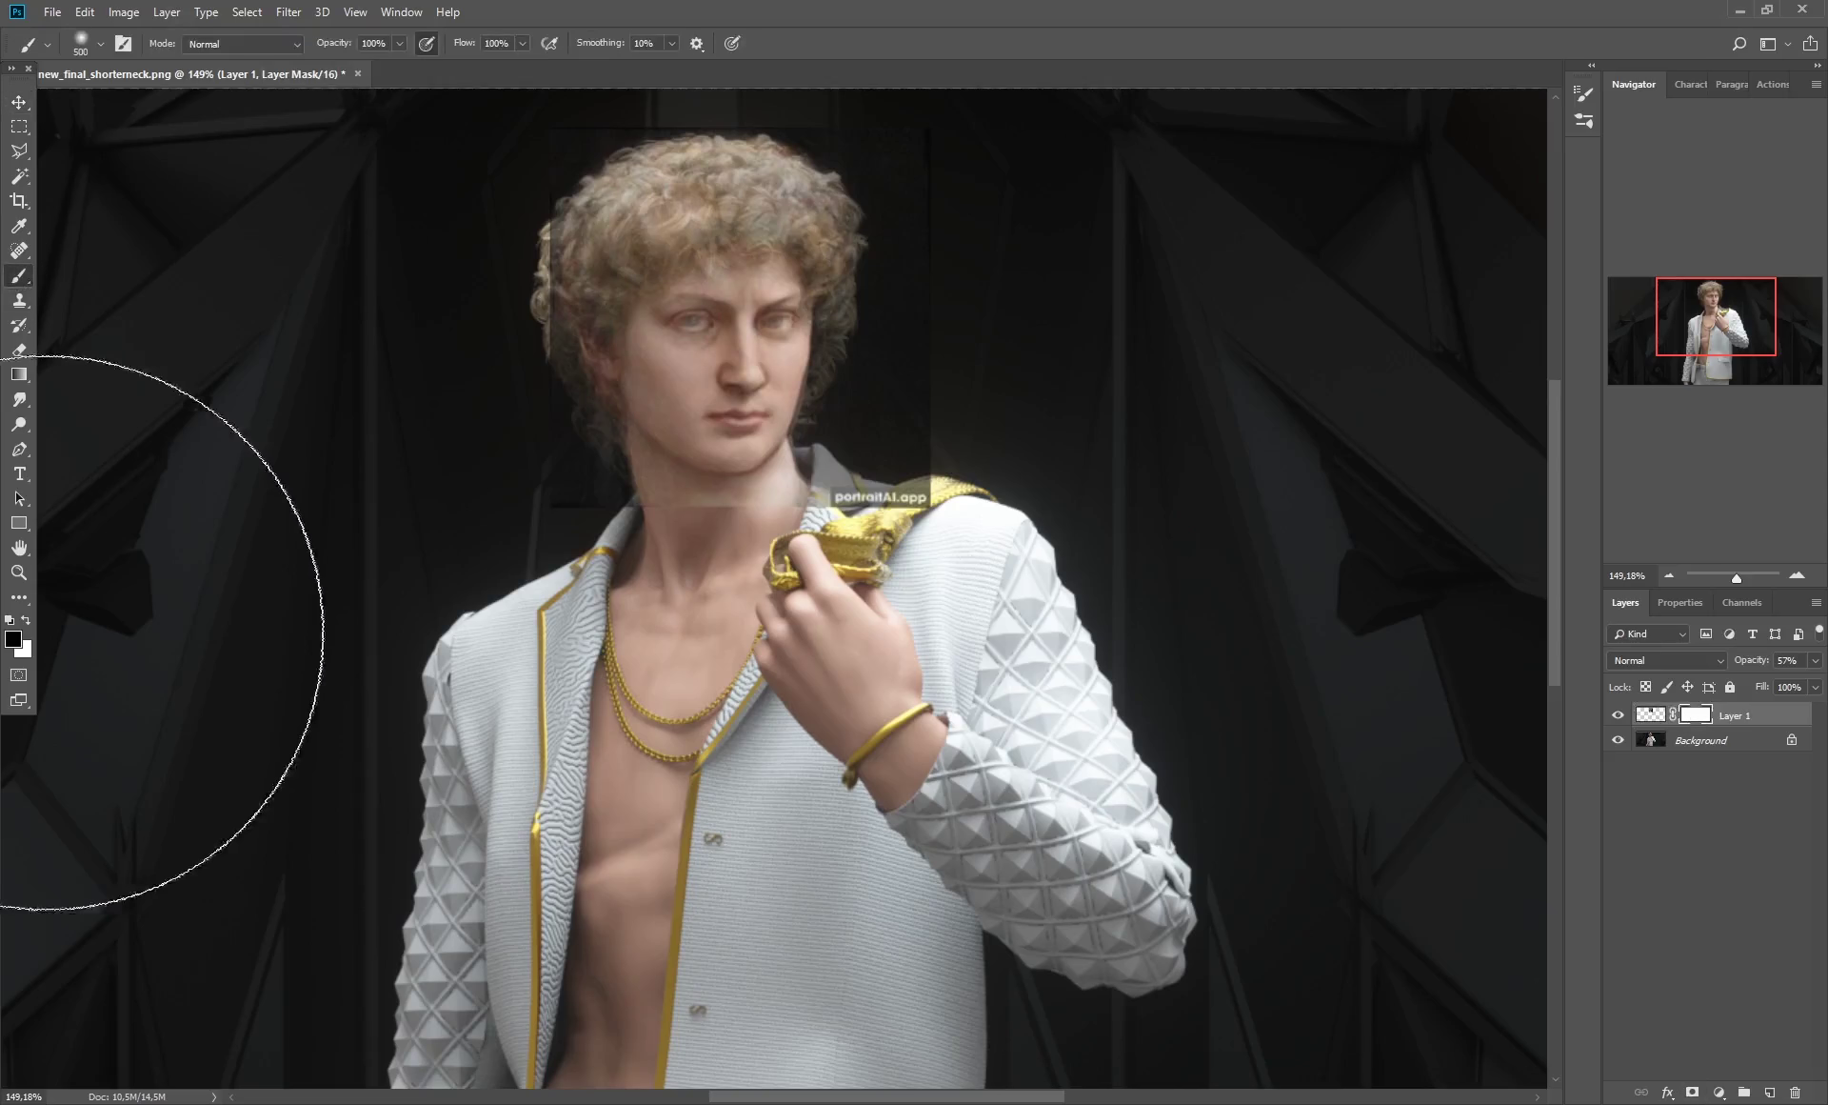
key(bracketleft)
key(bracketleft)
key(bracketleft)
key(bracketleft)
key(bracketleft)
key(bracketleft)
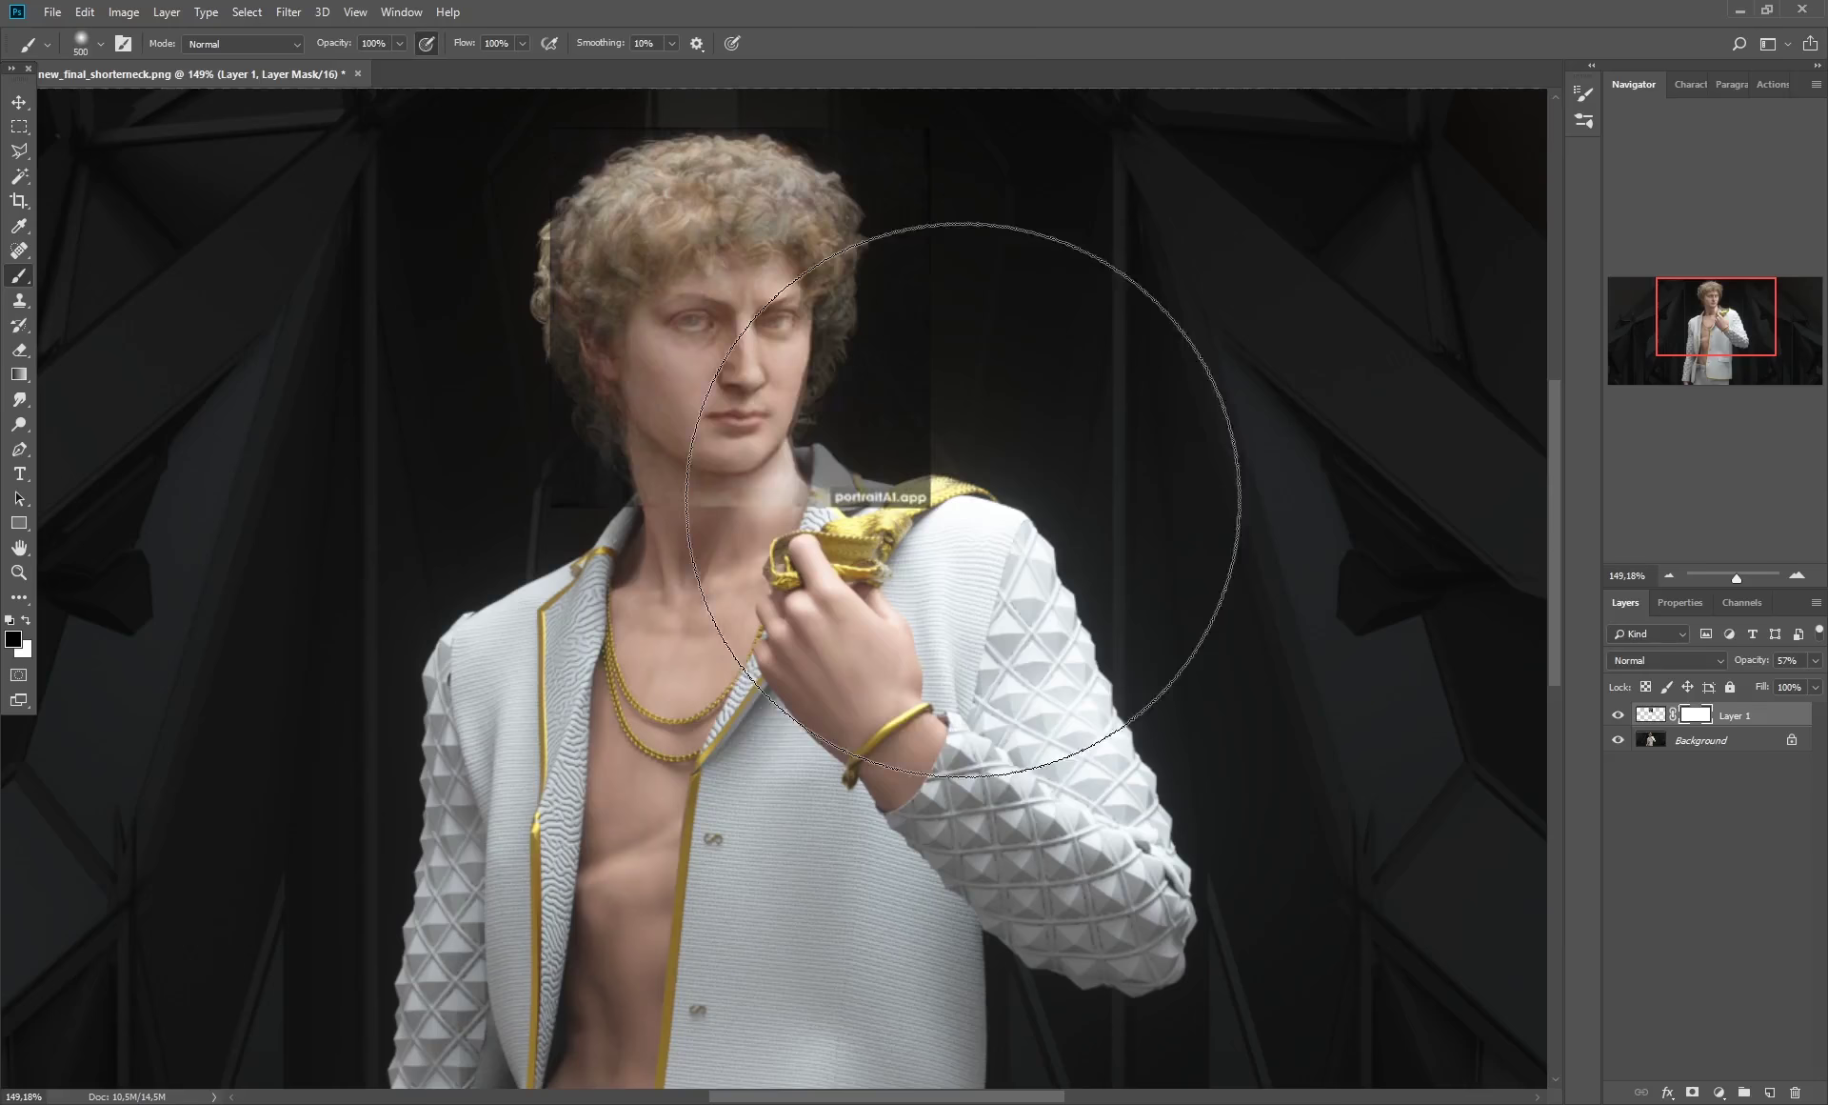
mouse_move(910, 539)
mouse_down()
mouse_move(989, 312)
mouse_move(988, 170)
mouse_up()
Mask out the portrait over the hair, neck and remaining edges with a small brush, leaving only the face blended.
key(bracketleft)
key(bracketleft)
key(bracketleft)
key(bracketleft)
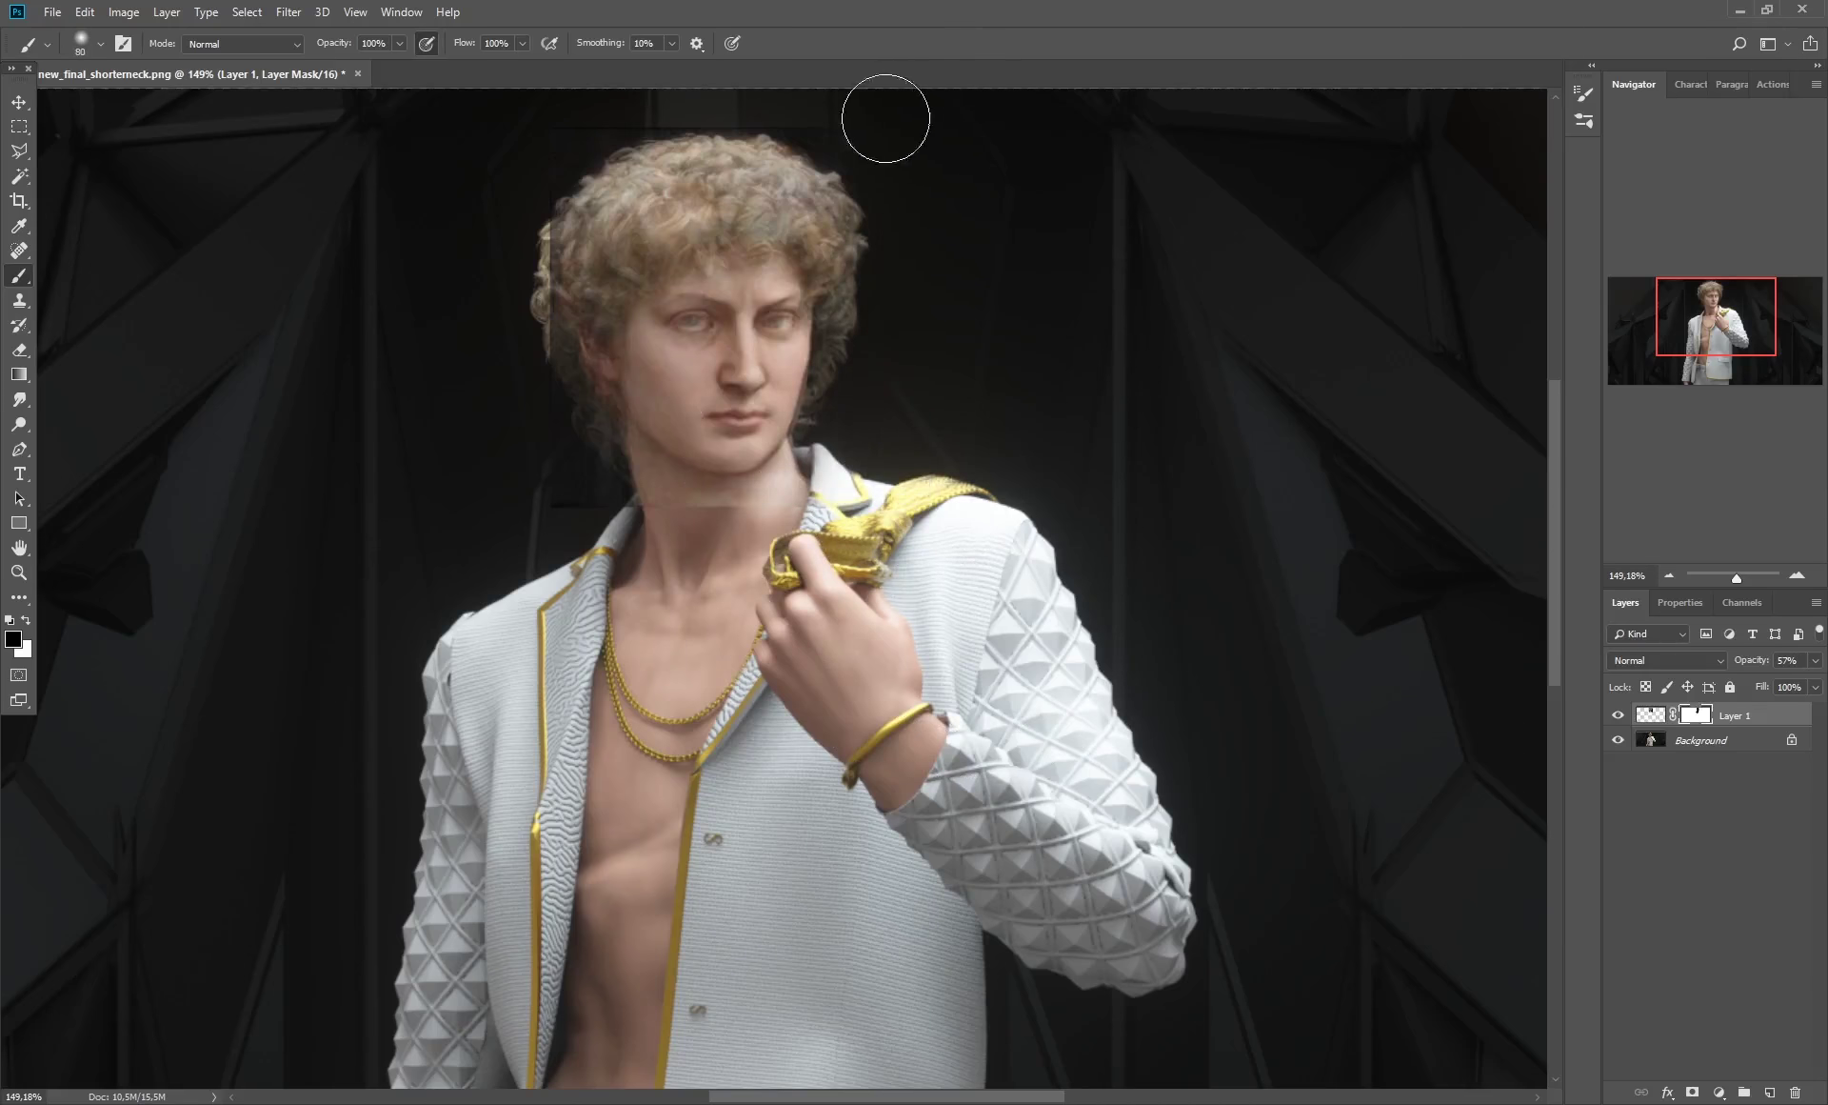
mouse_move(540, 107)
mouse_down()
mouse_move(658, 157)
mouse_move(837, 163)
mouse_move(894, 339)
mouse_move(895, 286)
mouse_move(796, 179)
mouse_up()
mouse_move(717, 175)
mouse_down()
mouse_move(584, 208)
mouse_move(509, 325)
mouse_move(539, 471)
mouse_move(577, 469)
mouse_move(636, 546)
mouse_move(791, 517)
mouse_move(888, 319)
mouse_move(755, 143)
mouse_up()
key(bracketleft)
key(bracketleft)
key(bracketleft)
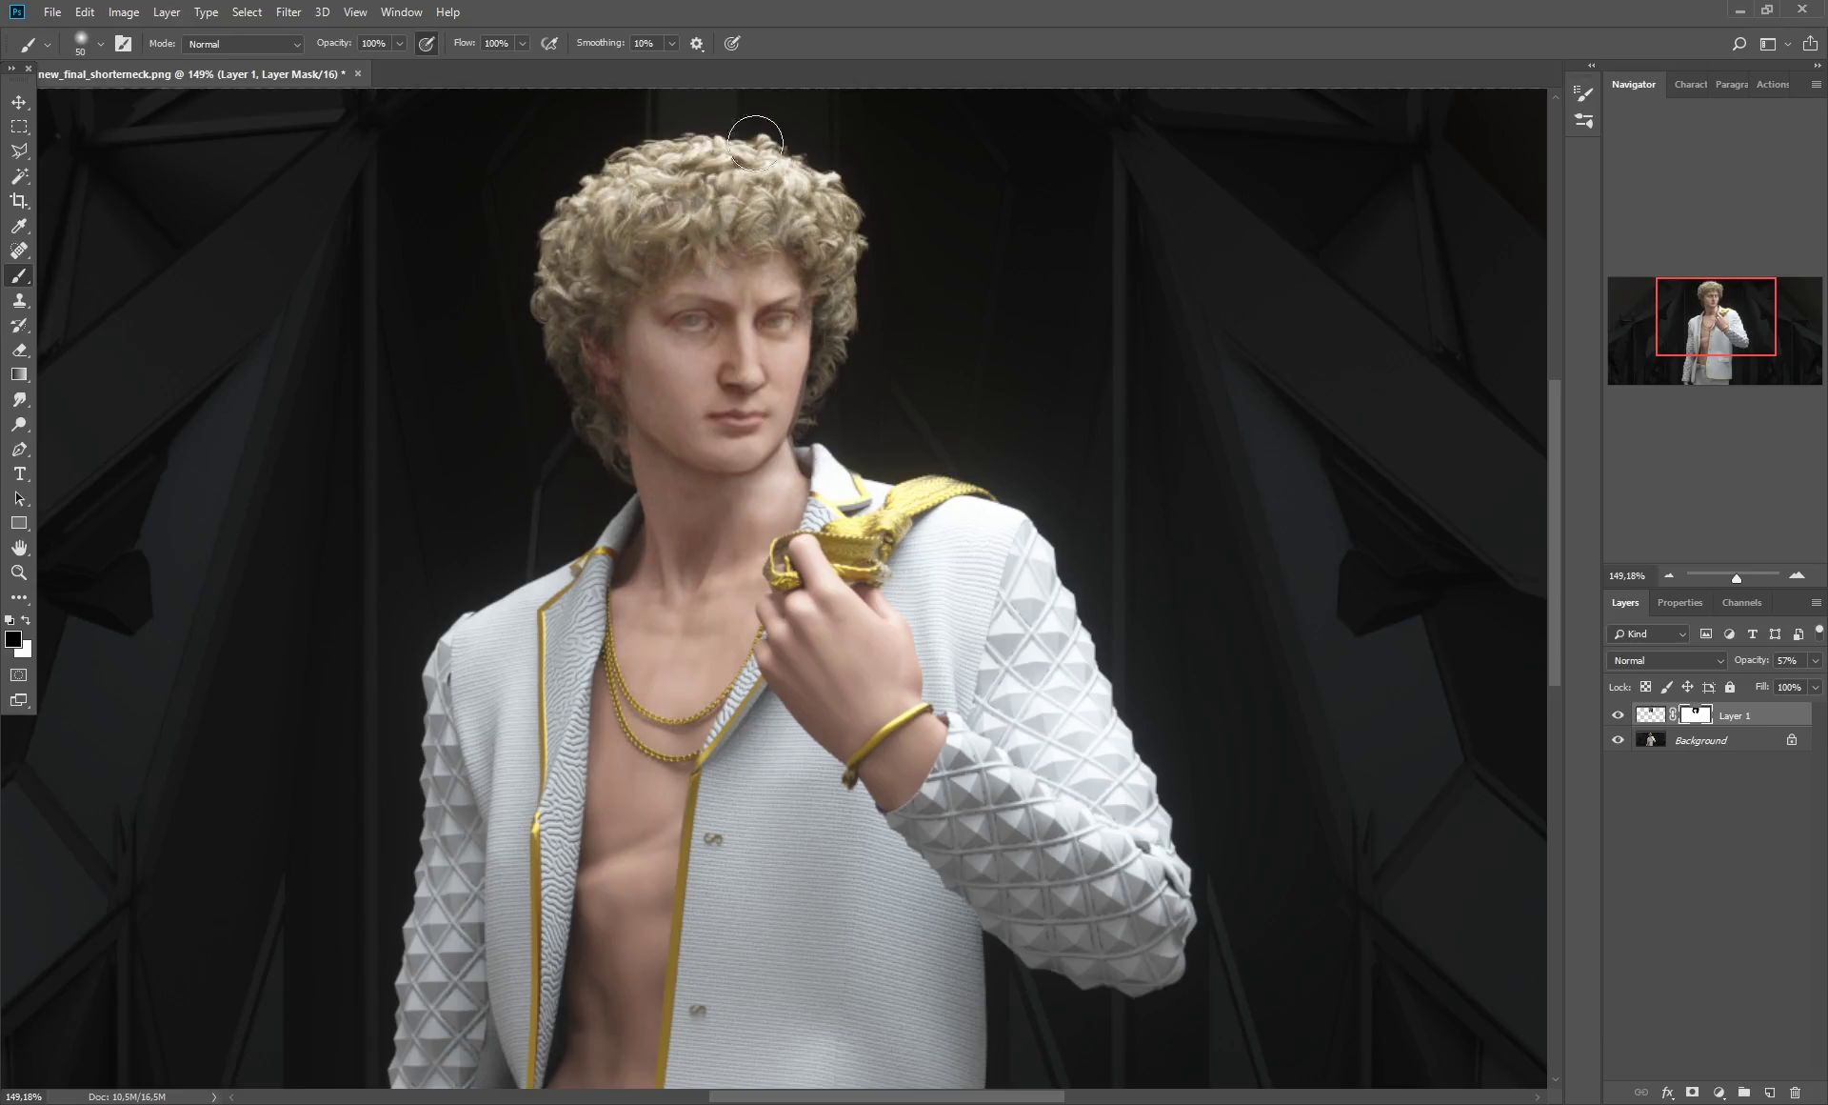
Compare the statue's original face with the masked portrait blend on the full figure.
drag(1728, 575, 1735, 576)
drag(1735, 383, 1735, 374)
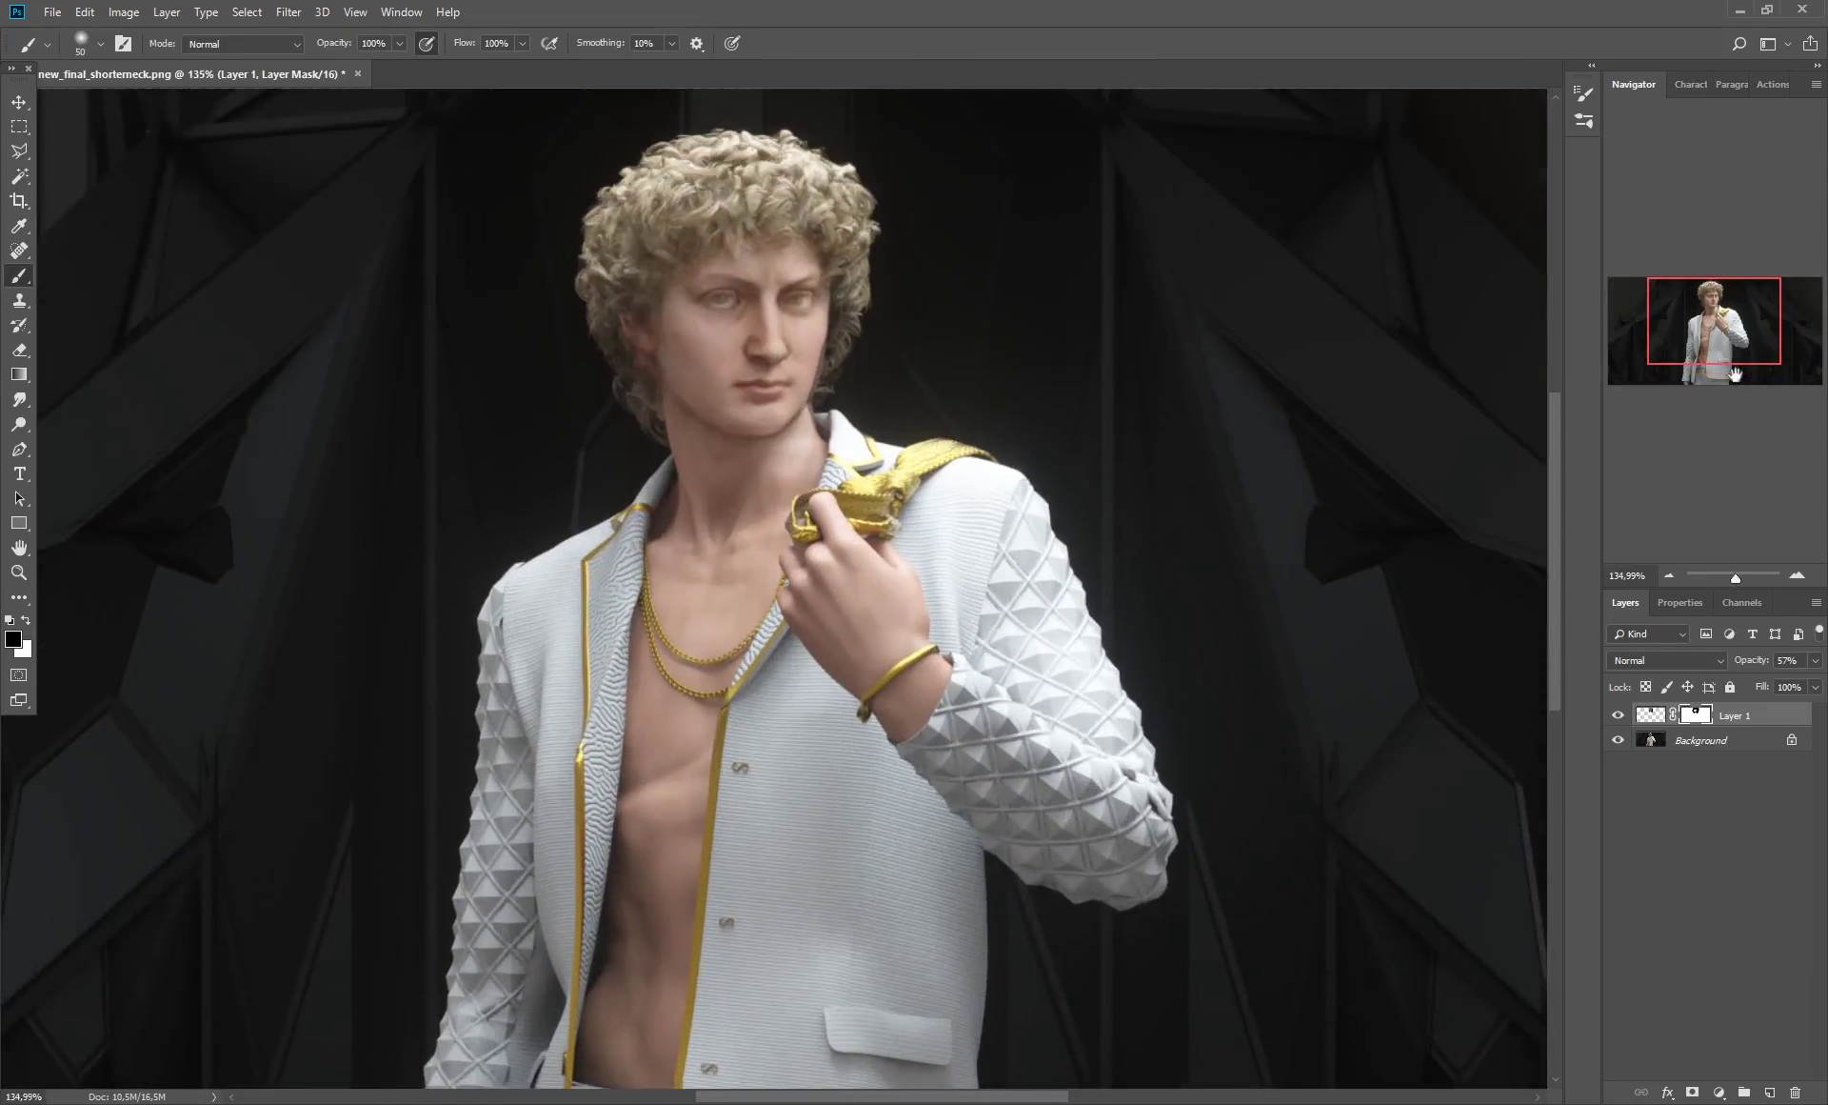
drag(1746, 574, 1735, 573)
click(1618, 716)
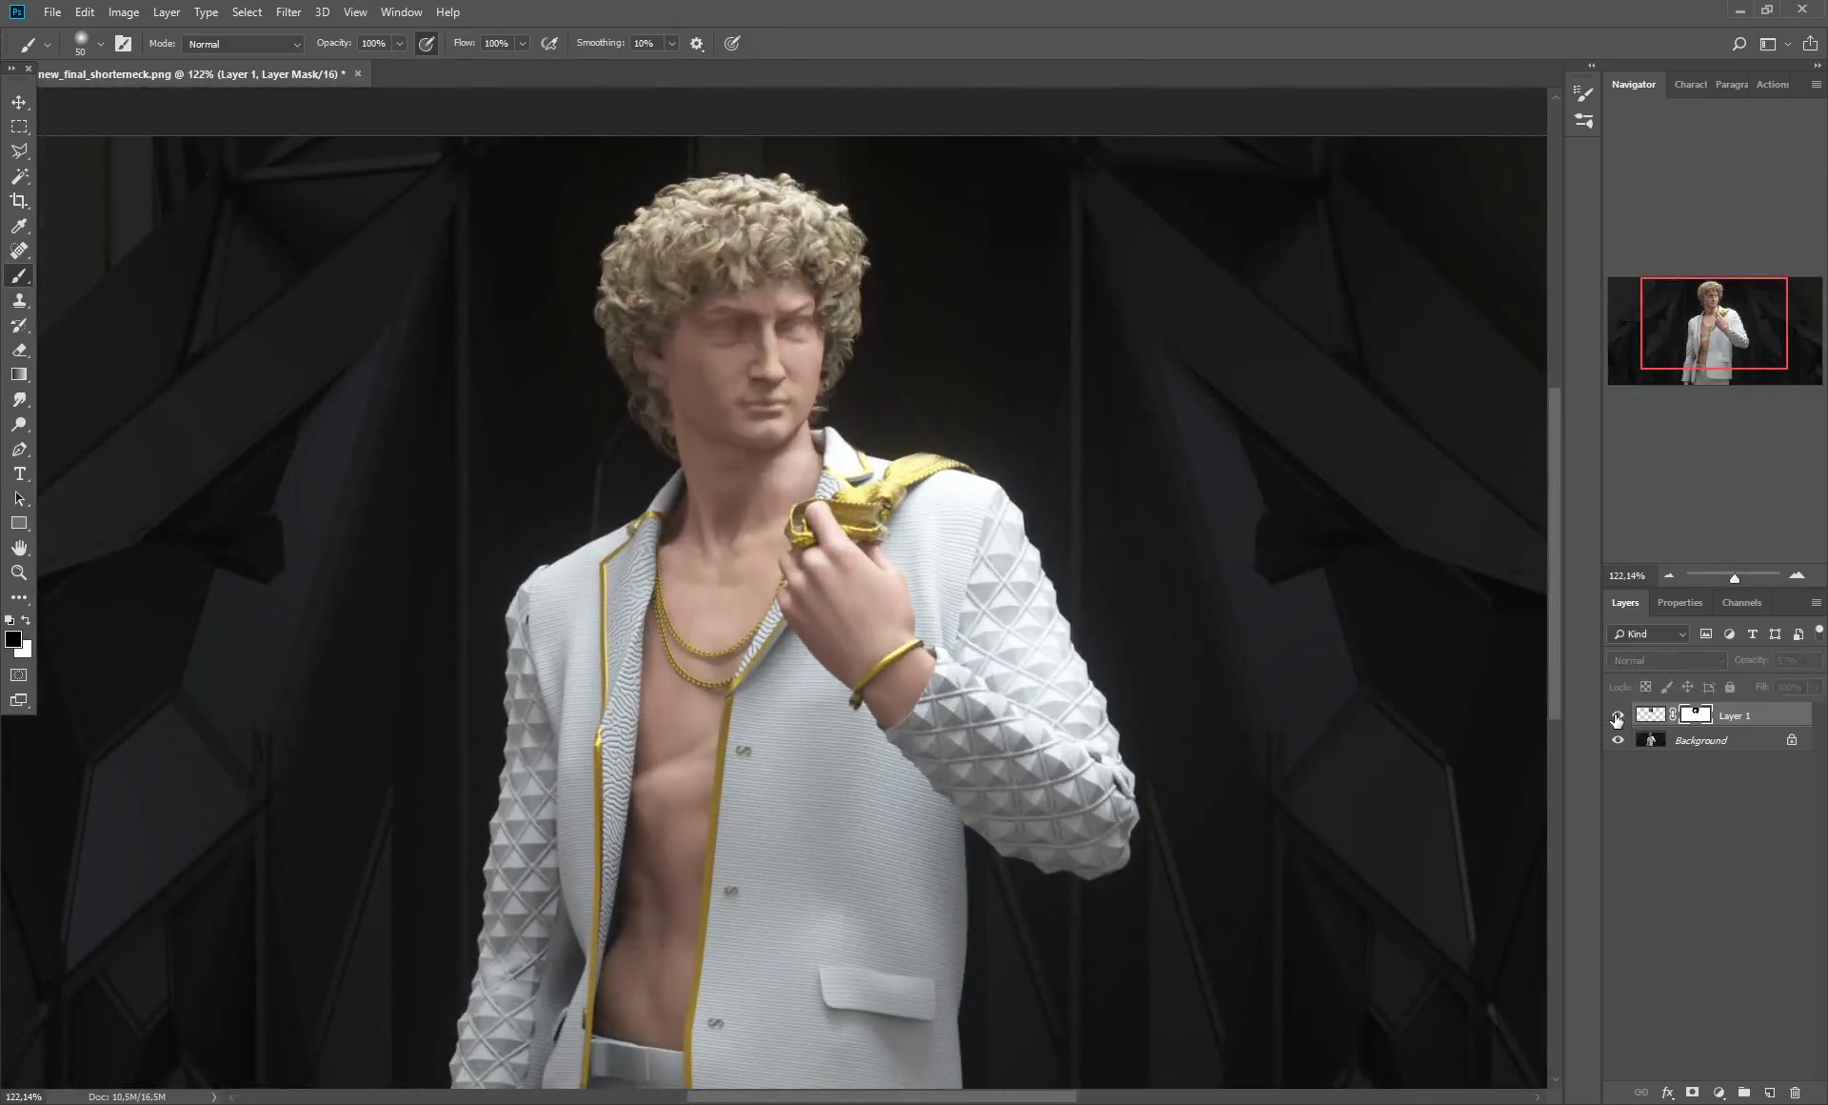
click(1618, 715)
click(1618, 716)
click(1618, 715)
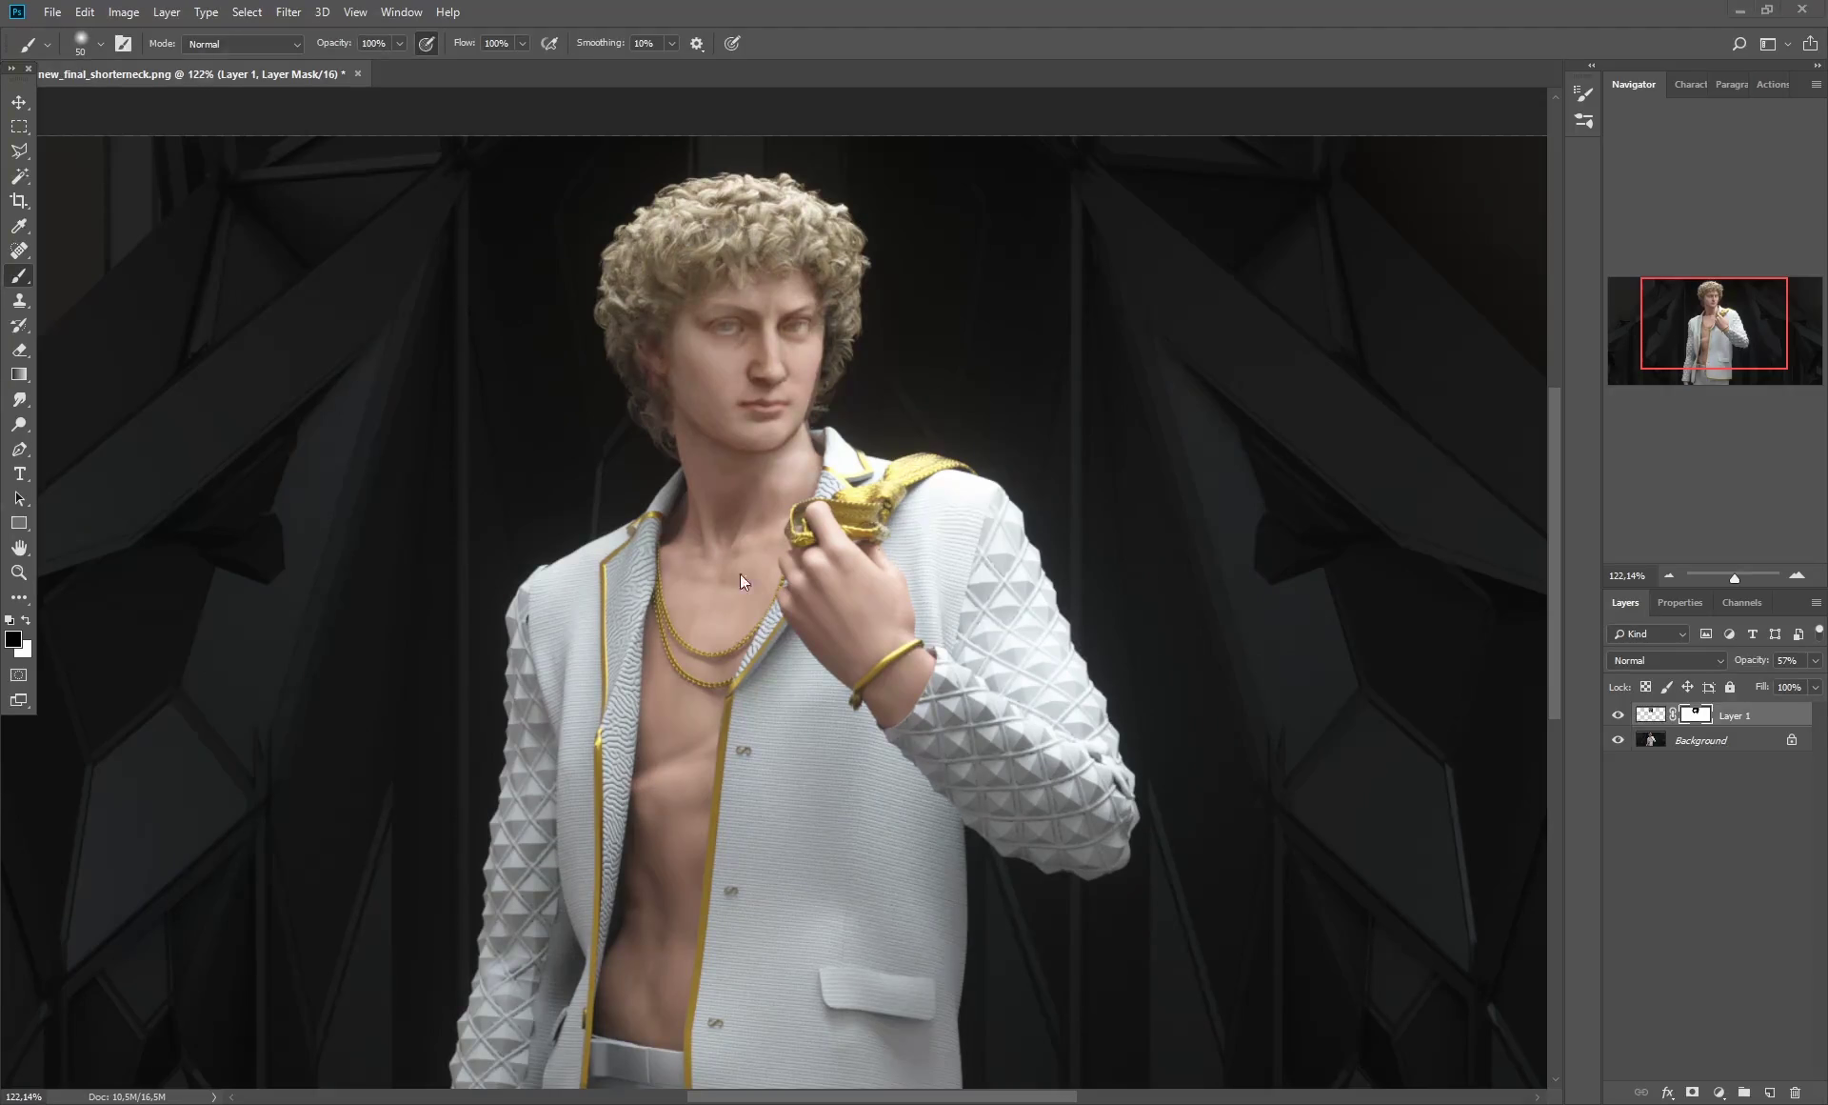
Raise the portrait layer's opacity to 90% and target its layer mask for editing.
drag(1747, 575, 1741, 575)
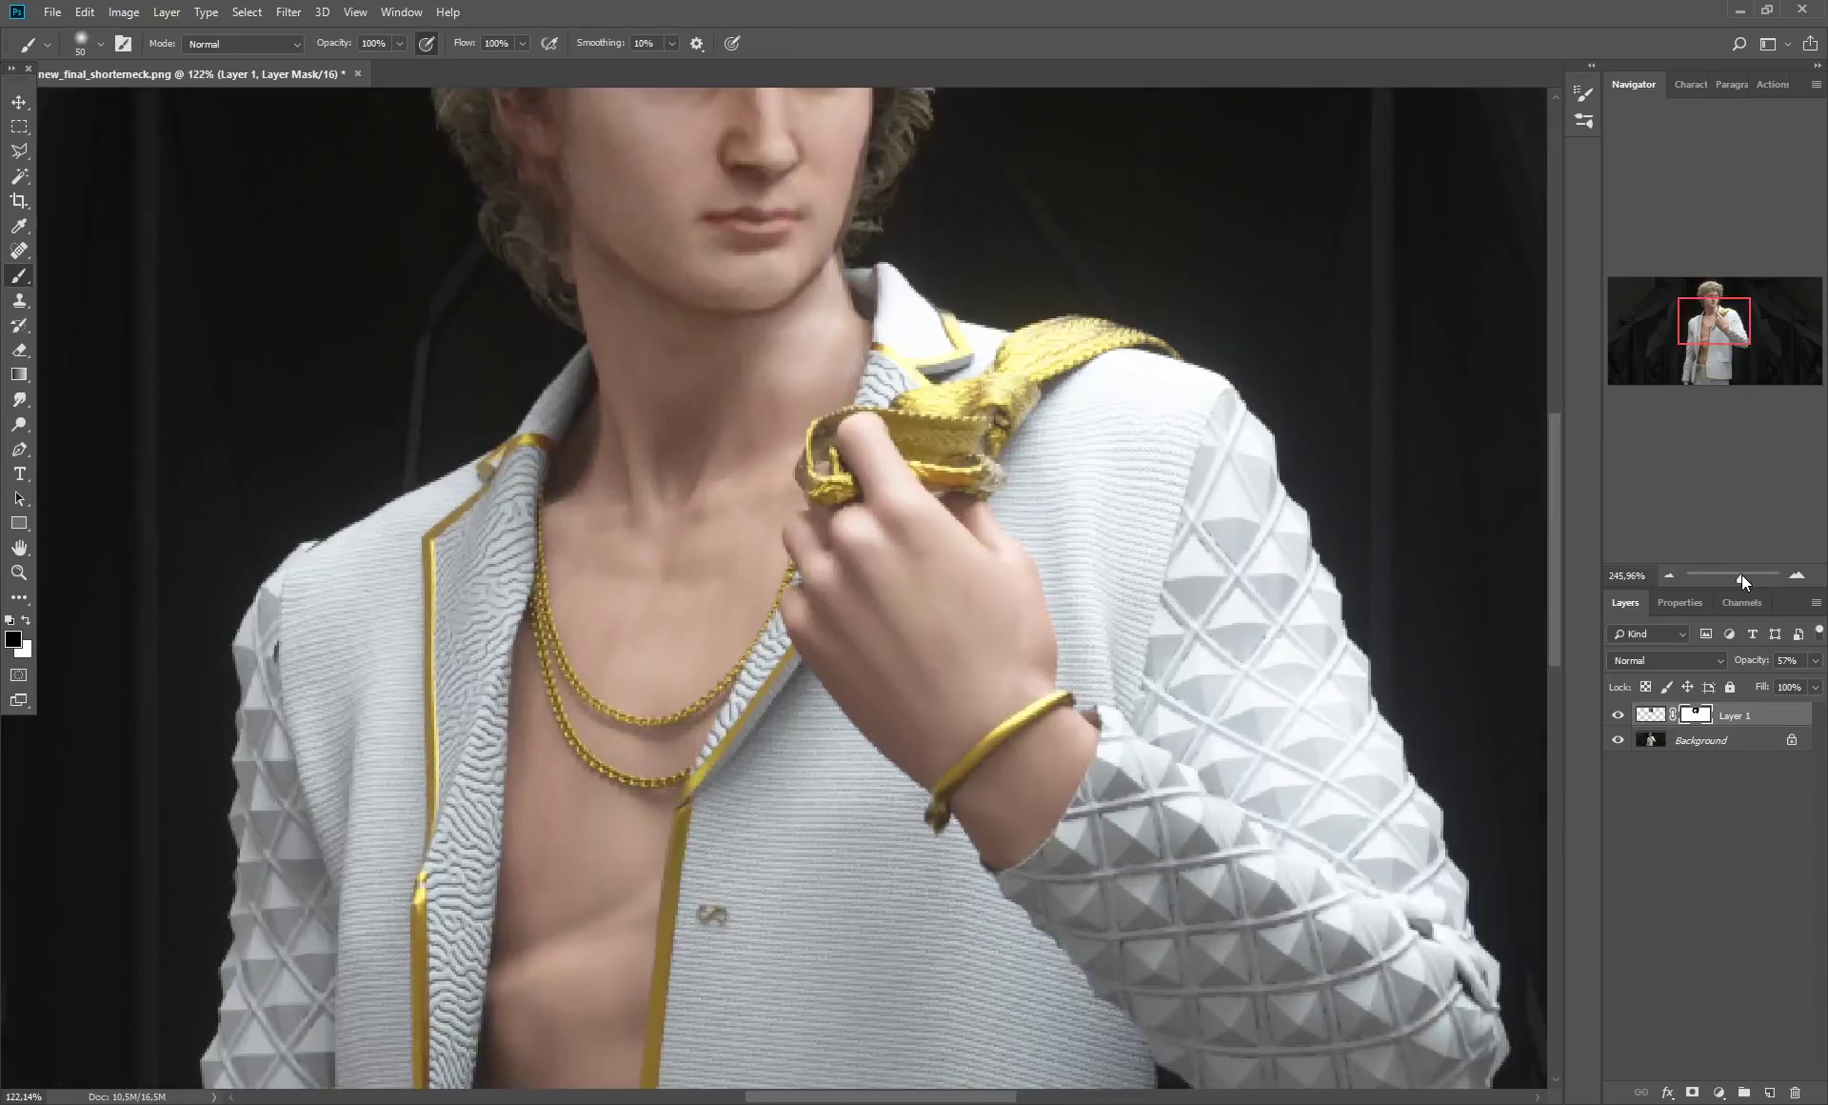
drag(1710, 325, 1717, 303)
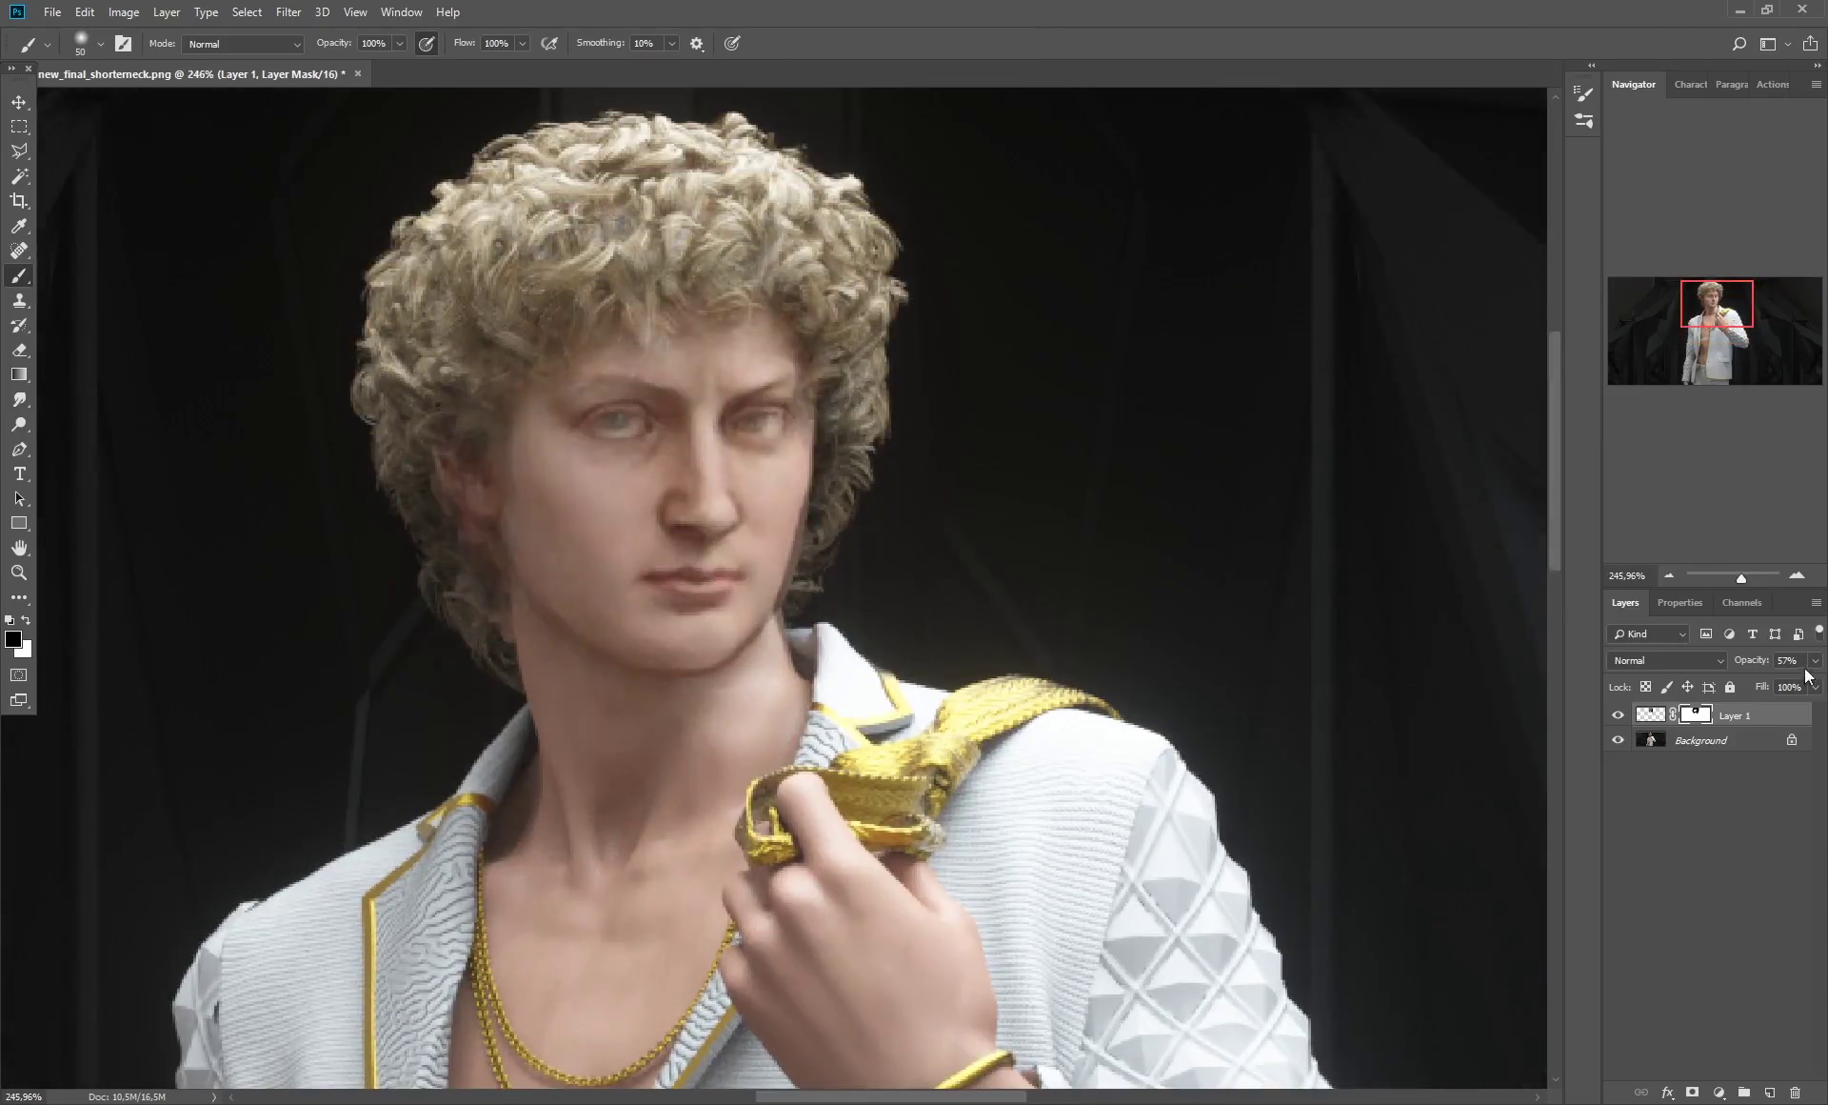
drag(1781, 683, 1807, 689)
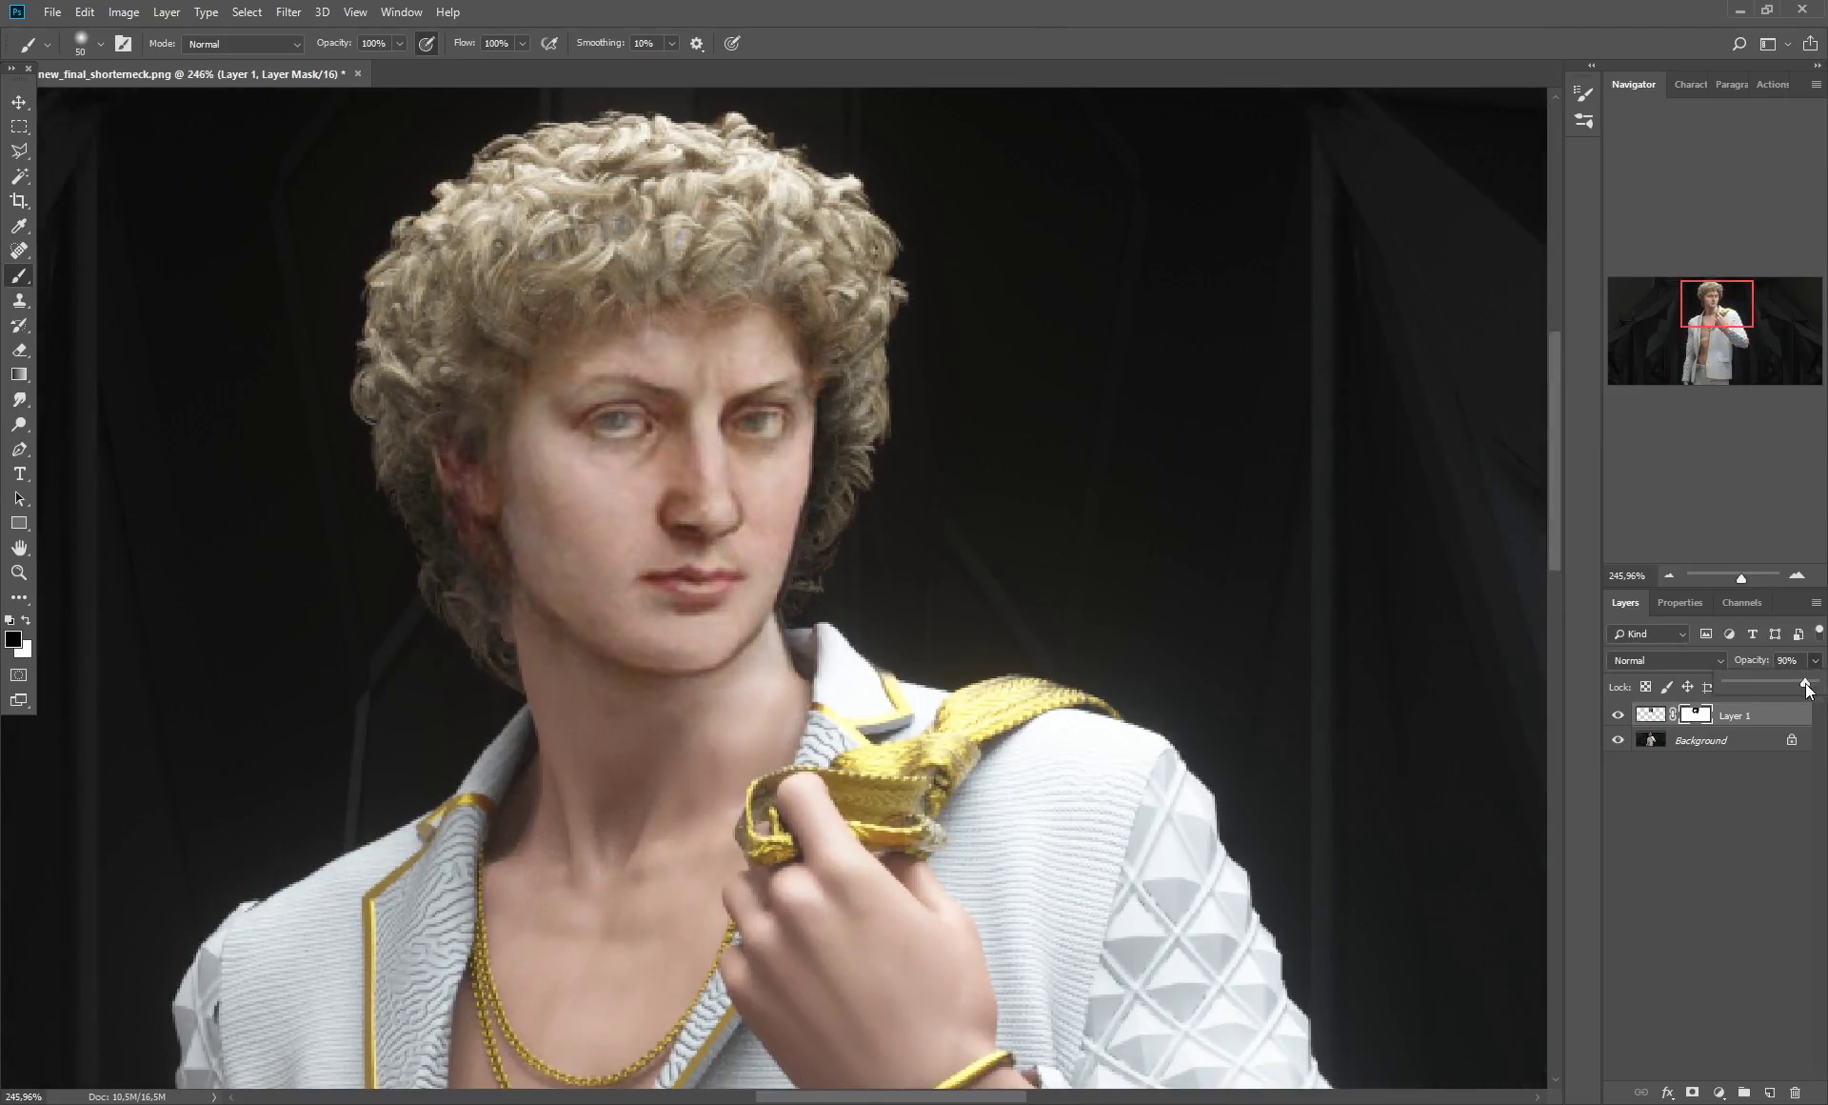
click(1691, 711)
Try revealing the portrait over the hair by painting white on the mask, and undo the stroke.
click(25, 620)
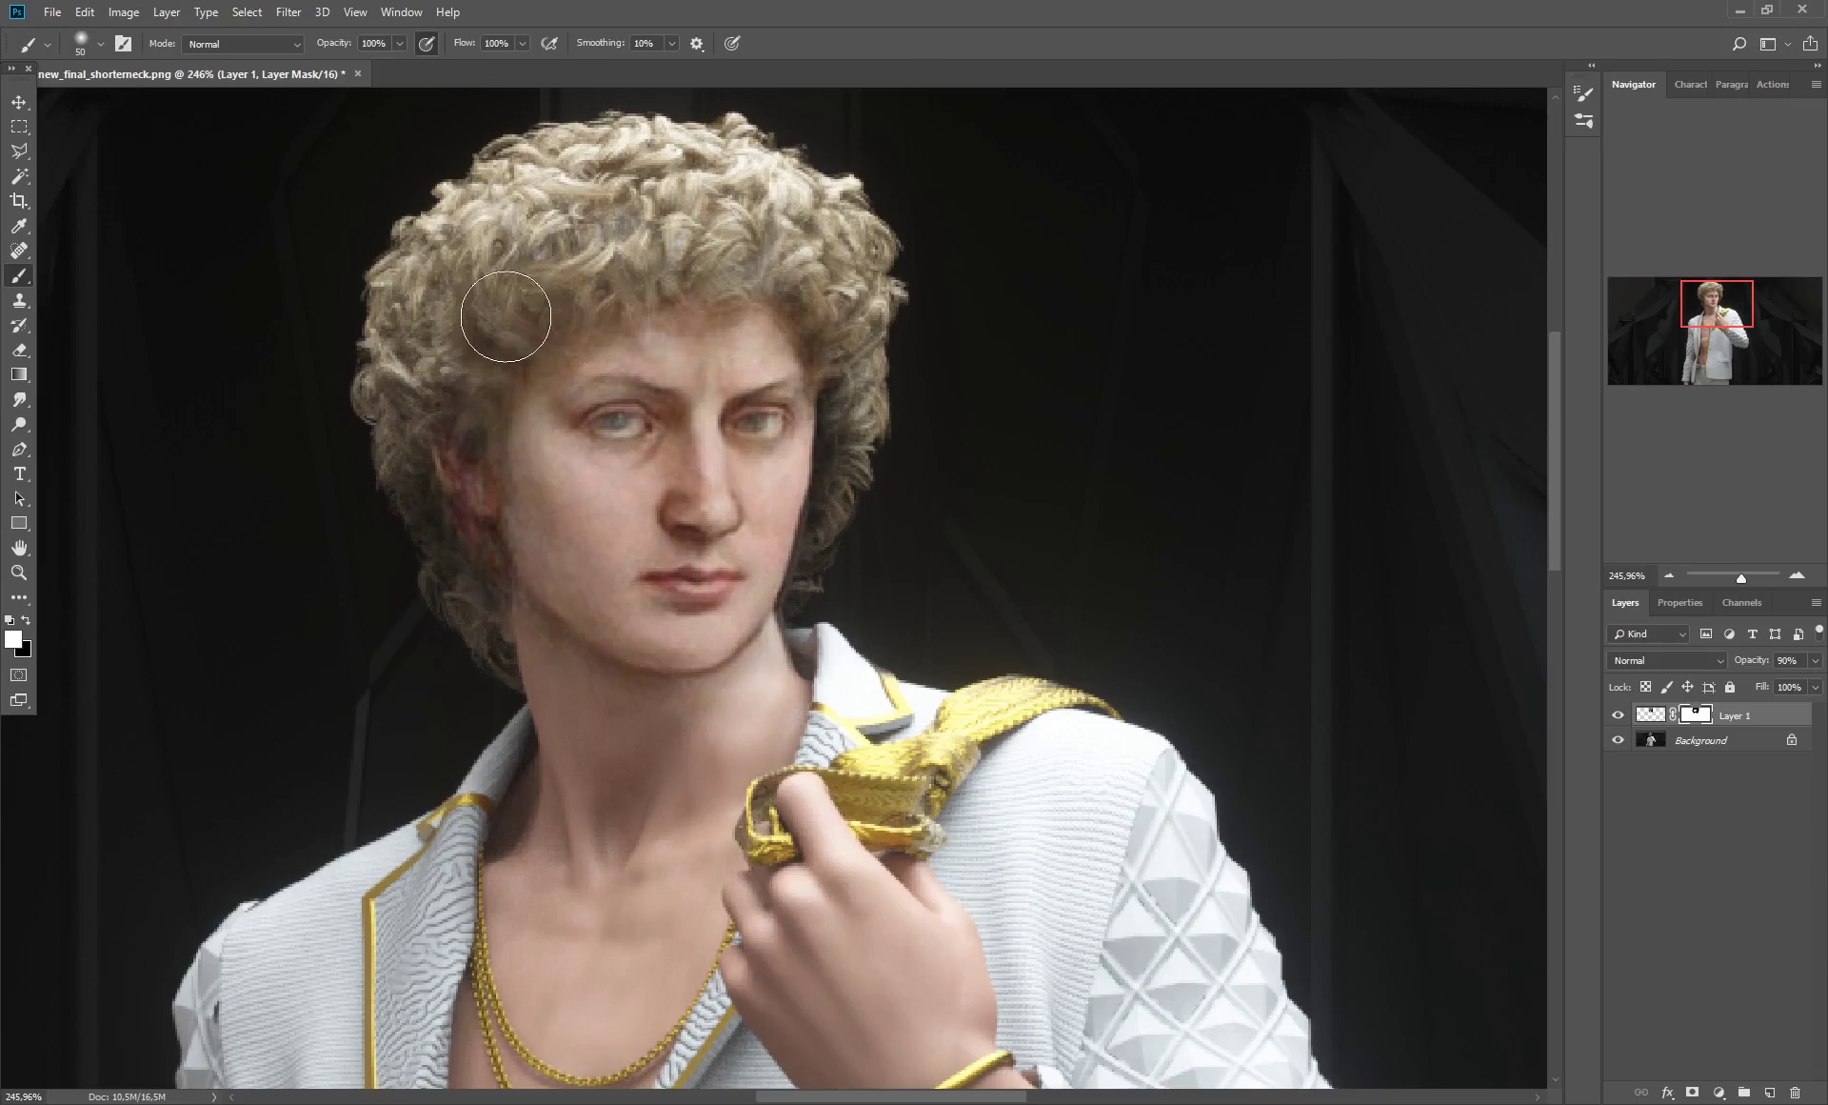
mouse_move(506, 317)
mouse_down()
mouse_move(520, 331)
mouse_move(474, 260)
mouse_move(524, 276)
mouse_move(671, 244)
mouse_move(676, 160)
mouse_move(652, 253)
mouse_up()
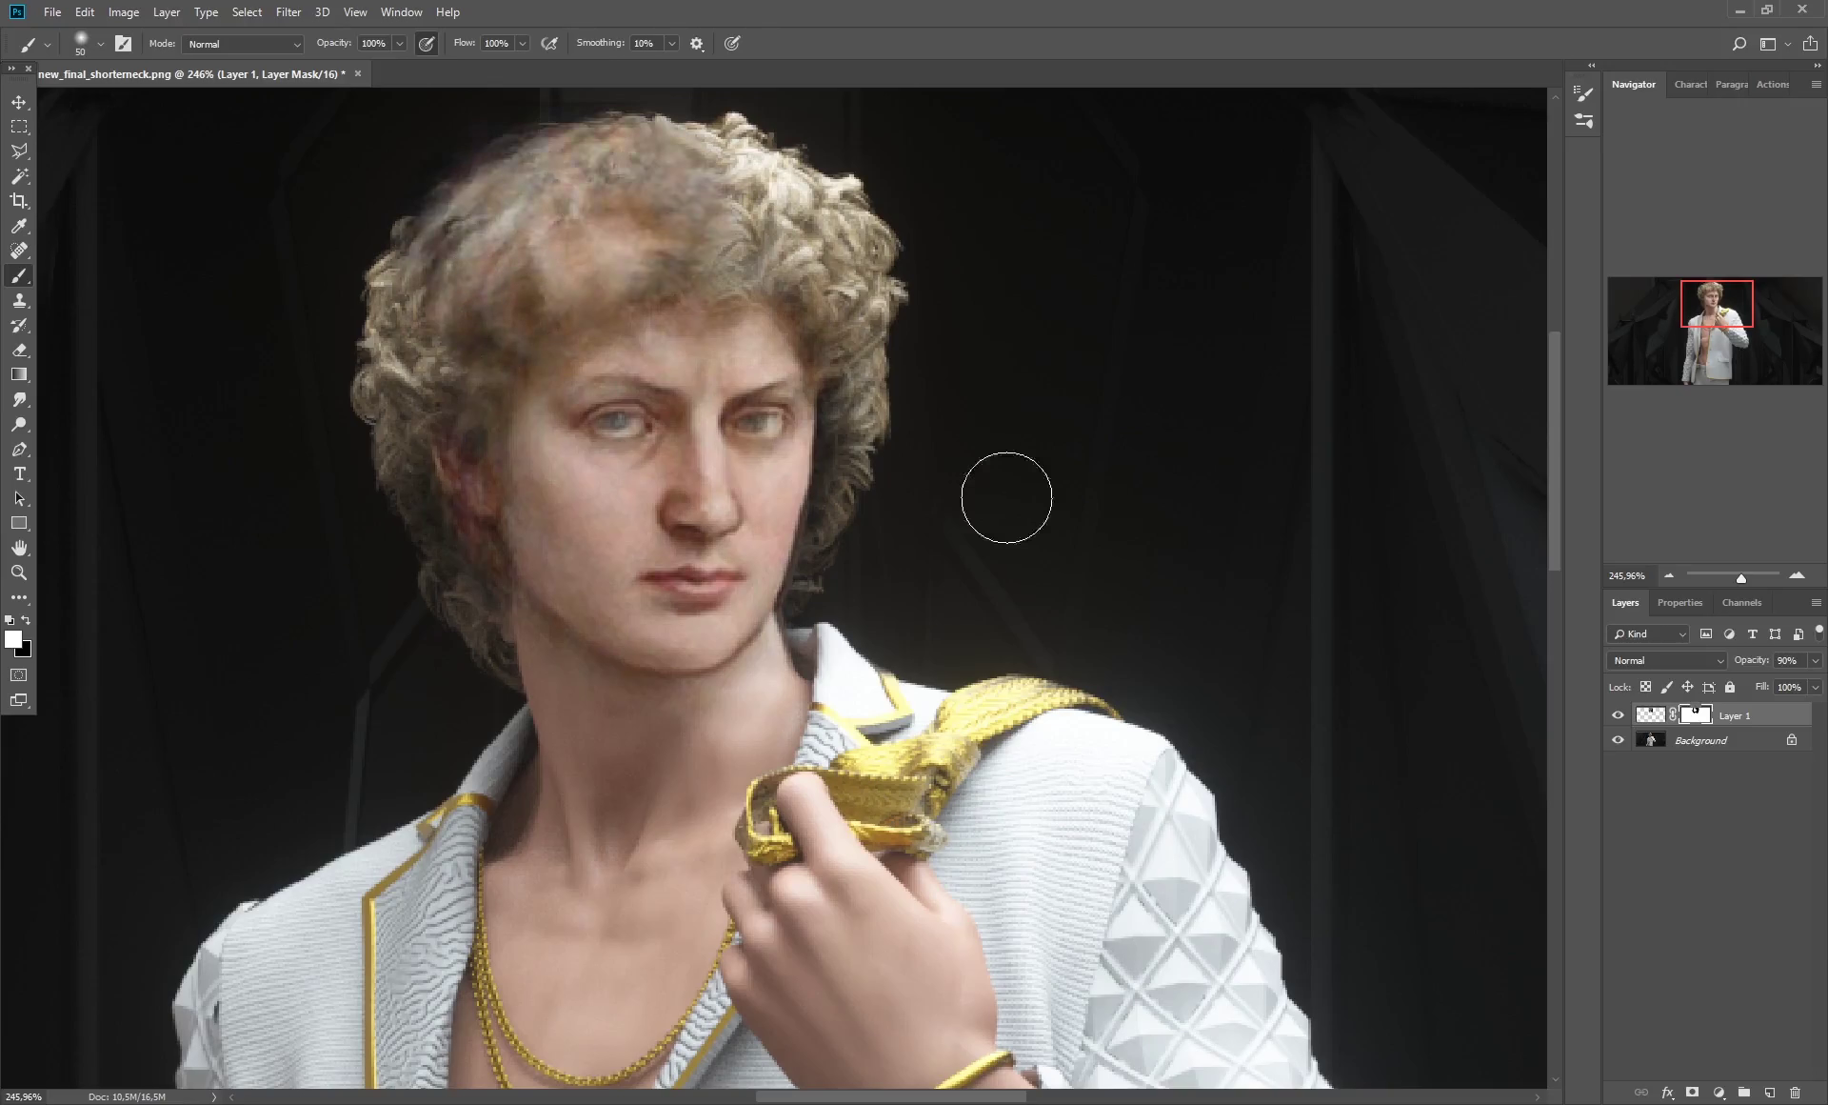
key(ctrl+z)
click(26, 620)
Paint black on the mask to hide the portrait over the curls, hairline, ear and both sides of the head.
mouse_move(610, 276)
mouse_down()
mouse_move(624, 303)
mouse_move(657, 297)
mouse_move(593, 291)
mouse_move(574, 269)
mouse_move(583, 302)
mouse_move(470, 386)
mouse_move(473, 329)
mouse_up()
drag(762, 291, 824, 309)
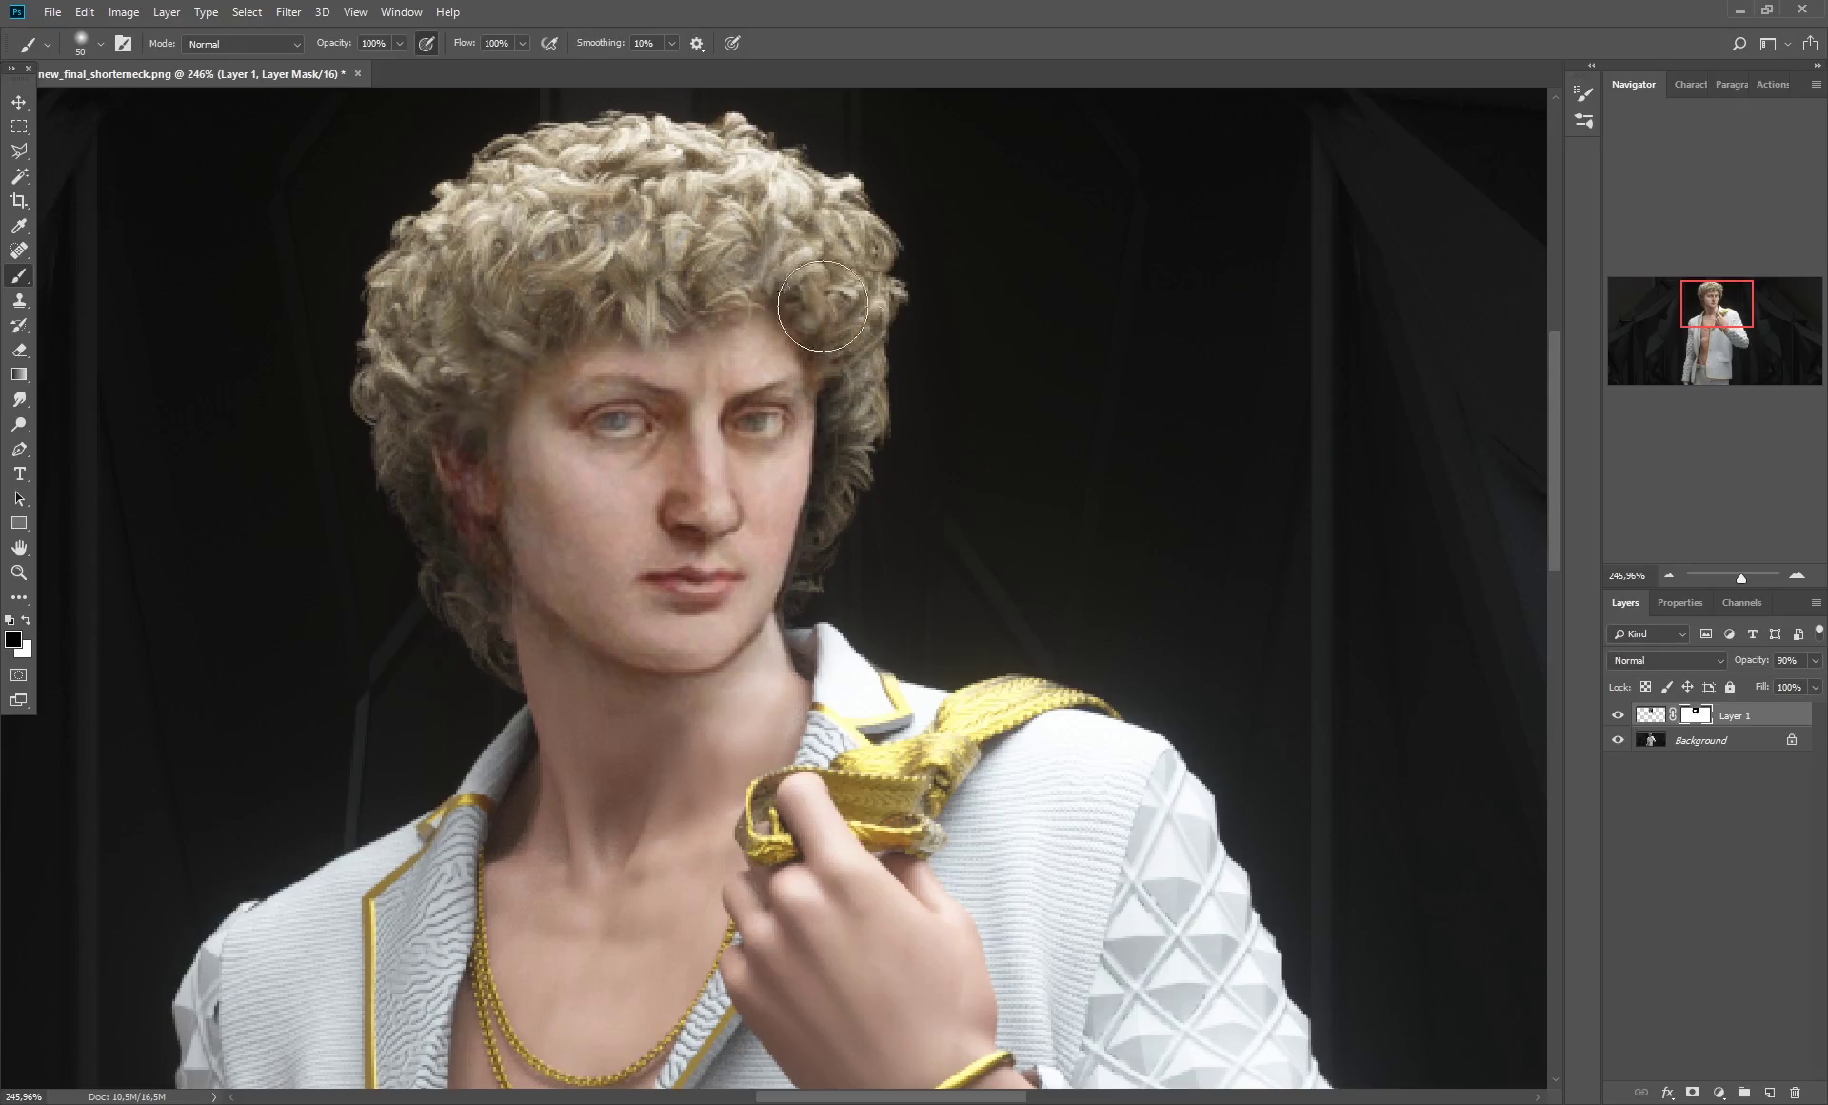
mouse_move(851, 486)
mouse_down()
mouse_move(866, 369)
mouse_move(857, 457)
mouse_move(832, 282)
mouse_up()
mouse_move(729, 256)
mouse_down()
mouse_move(805, 291)
mouse_move(469, 312)
mouse_move(441, 438)
mouse_move(524, 338)
mouse_move(445, 516)
mouse_move(441, 454)
mouse_move(486, 542)
mouse_move(452, 435)
mouse_move(509, 654)
mouse_up()
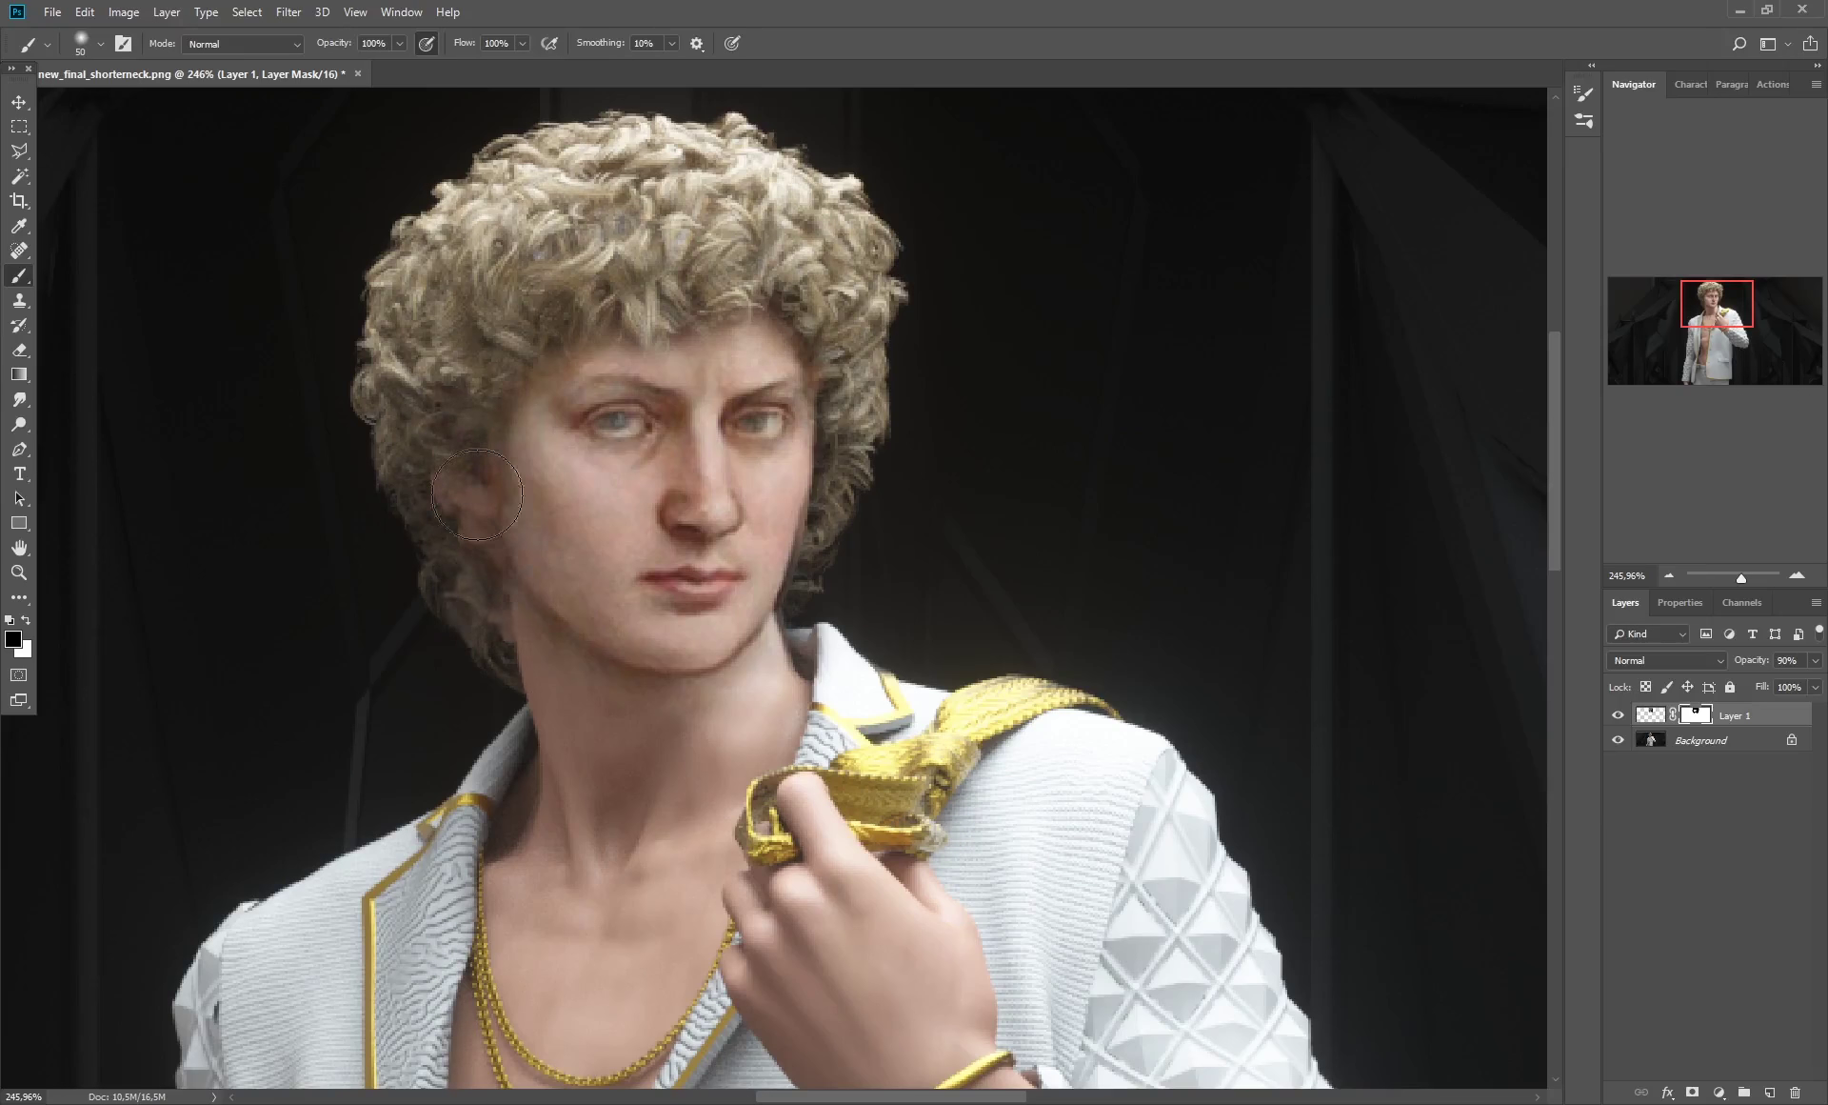
drag(488, 562, 398, 349)
mouse_move(881, 421)
mouse_down()
mouse_move(841, 573)
mouse_move(837, 518)
mouse_up()
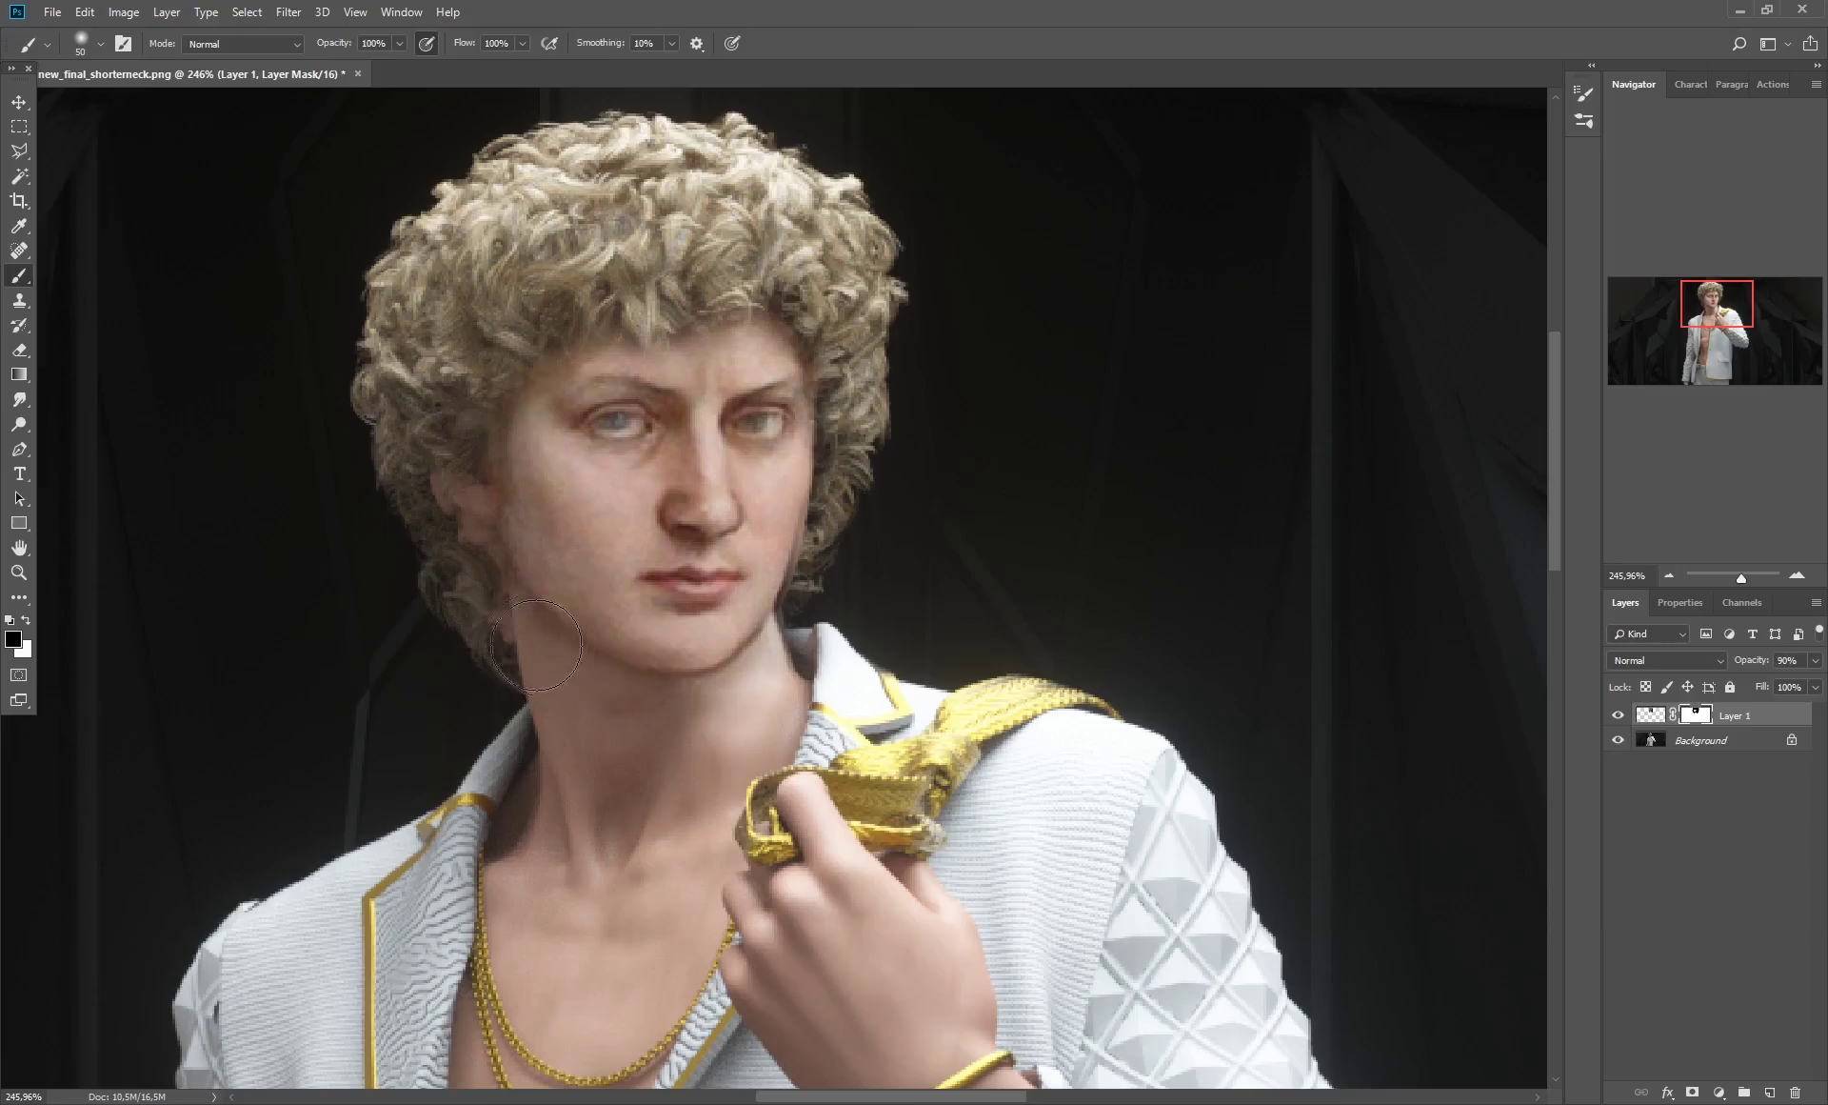
Mask the portrait's outer edge along the cheek and jaw, adjusting the brush size between 80 and 40.
key(bracketright)
key(bracketright)
key(bracketright)
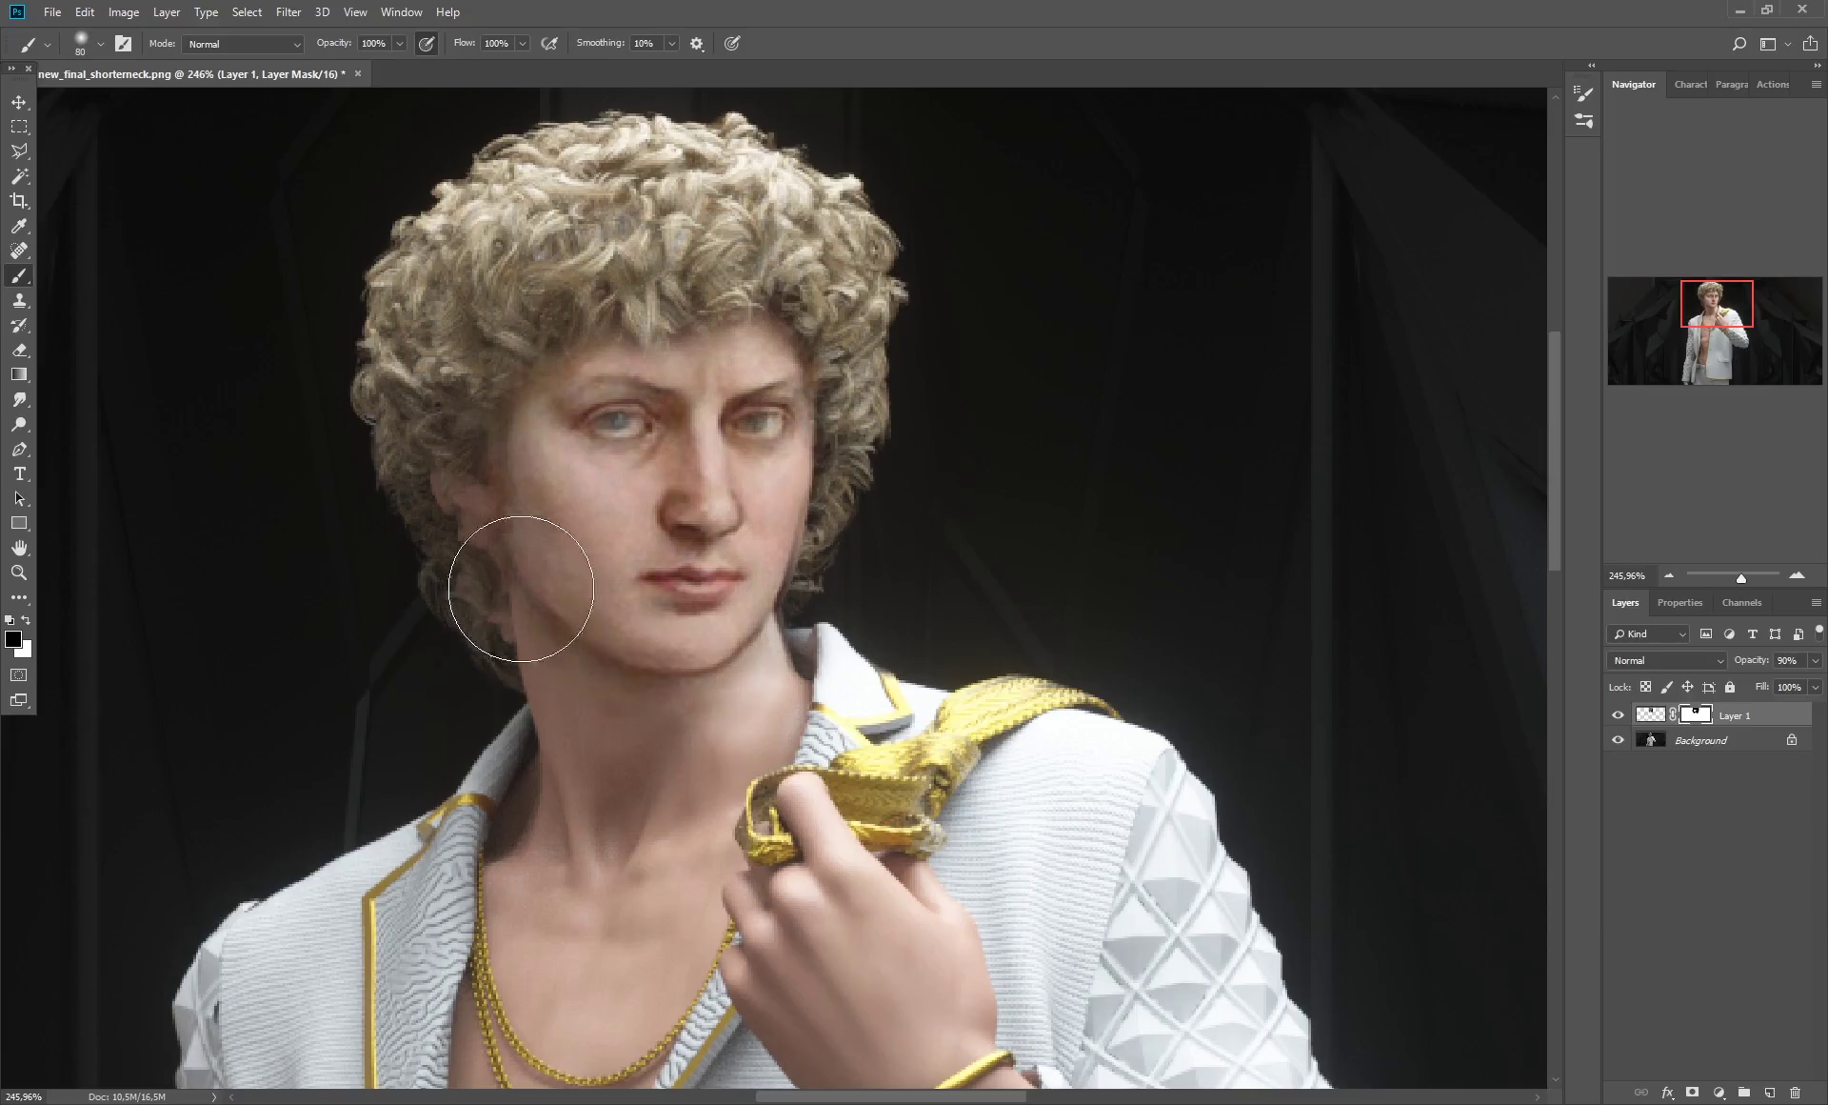
mouse_move(521, 588)
mouse_down()
mouse_move(555, 585)
mouse_move(509, 424)
mouse_move(502, 461)
mouse_move(604, 734)
mouse_move(530, 457)
mouse_move(542, 557)
mouse_move(523, 592)
mouse_move(493, 454)
mouse_move(487, 477)
mouse_move(527, 594)
mouse_move(481, 408)
mouse_move(565, 729)
mouse_move(486, 405)
mouse_move(562, 653)
mouse_move(645, 714)
mouse_move(722, 723)
mouse_move(738, 667)
mouse_move(838, 610)
mouse_move(892, 531)
mouse_move(759, 574)
mouse_move(752, 595)
mouse_move(775, 611)
mouse_move(731, 659)
mouse_move(653, 668)
mouse_up()
key(ctrl+z)
key(bracketright)
key([)
key([)
key([)
key([)
key([)
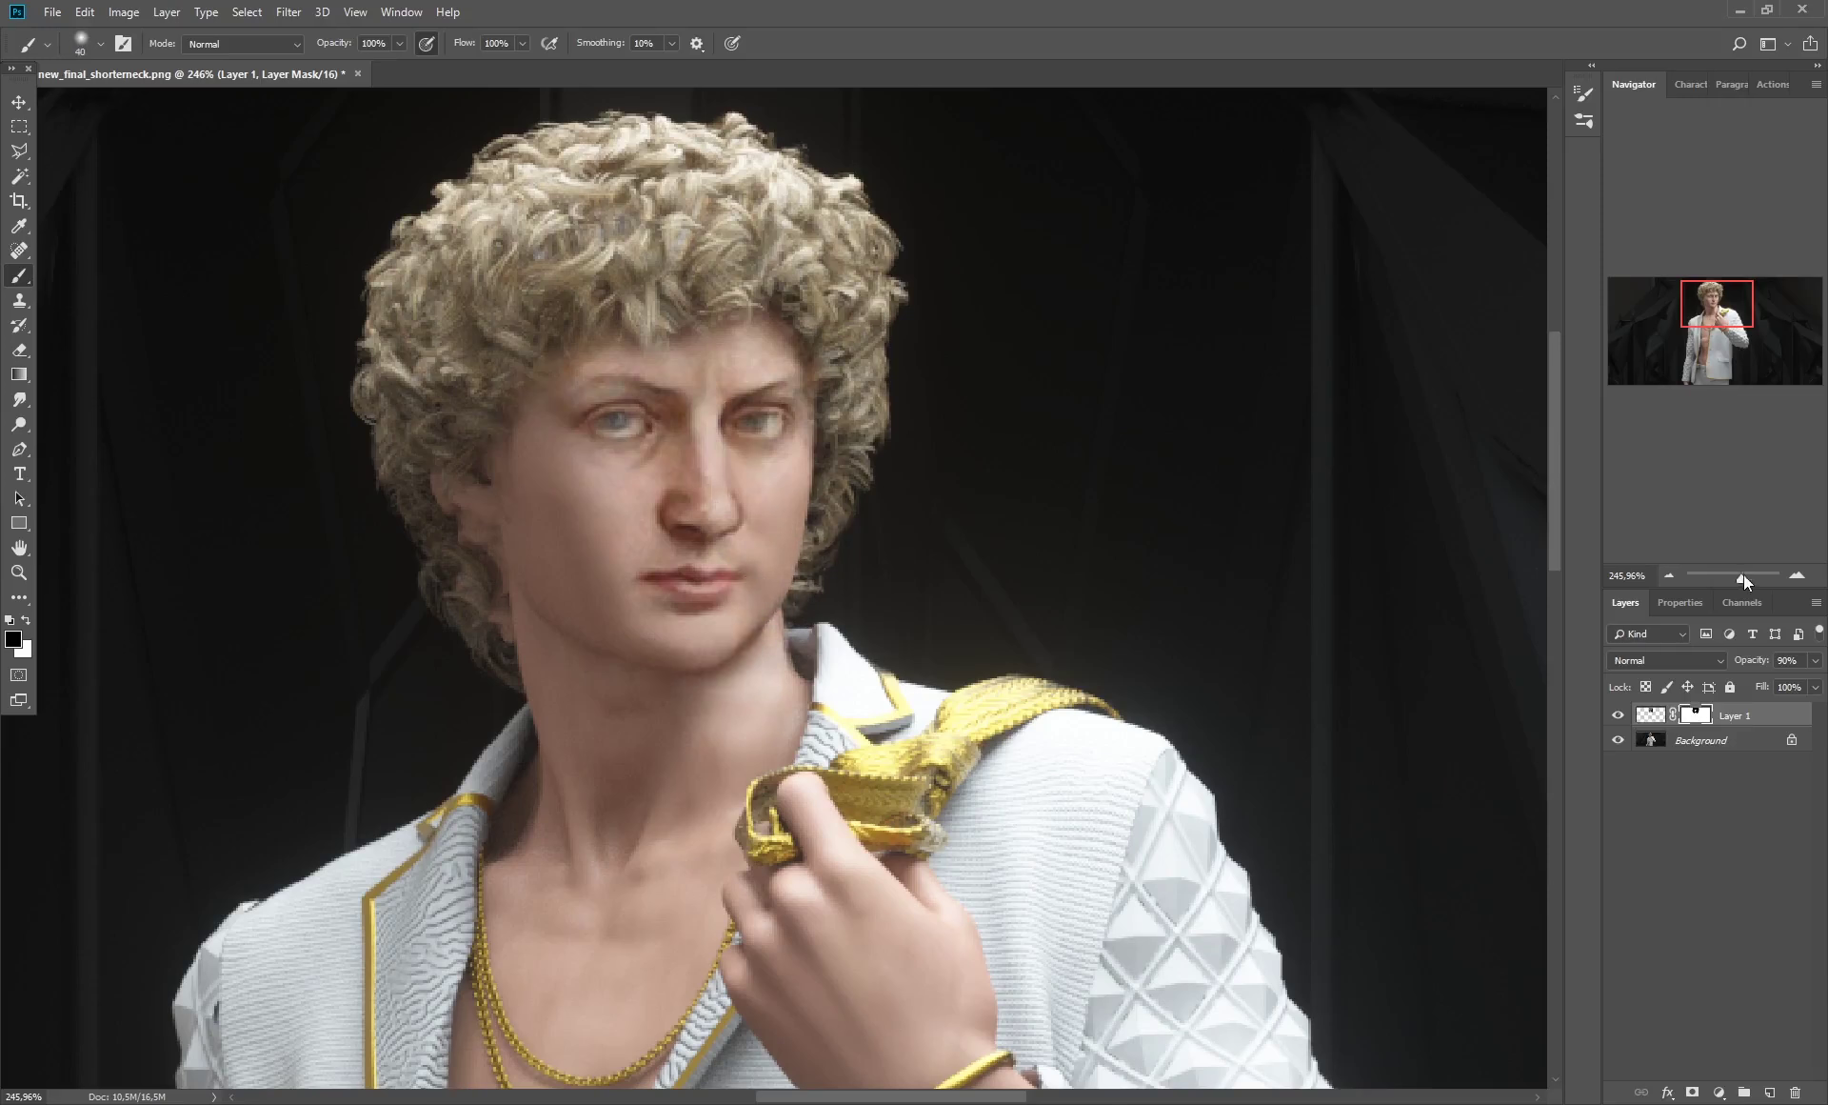
Toggle the portrait layer's visibility to compare the refined face with the original render at full-image view.
drag(1745, 574, 1731, 574)
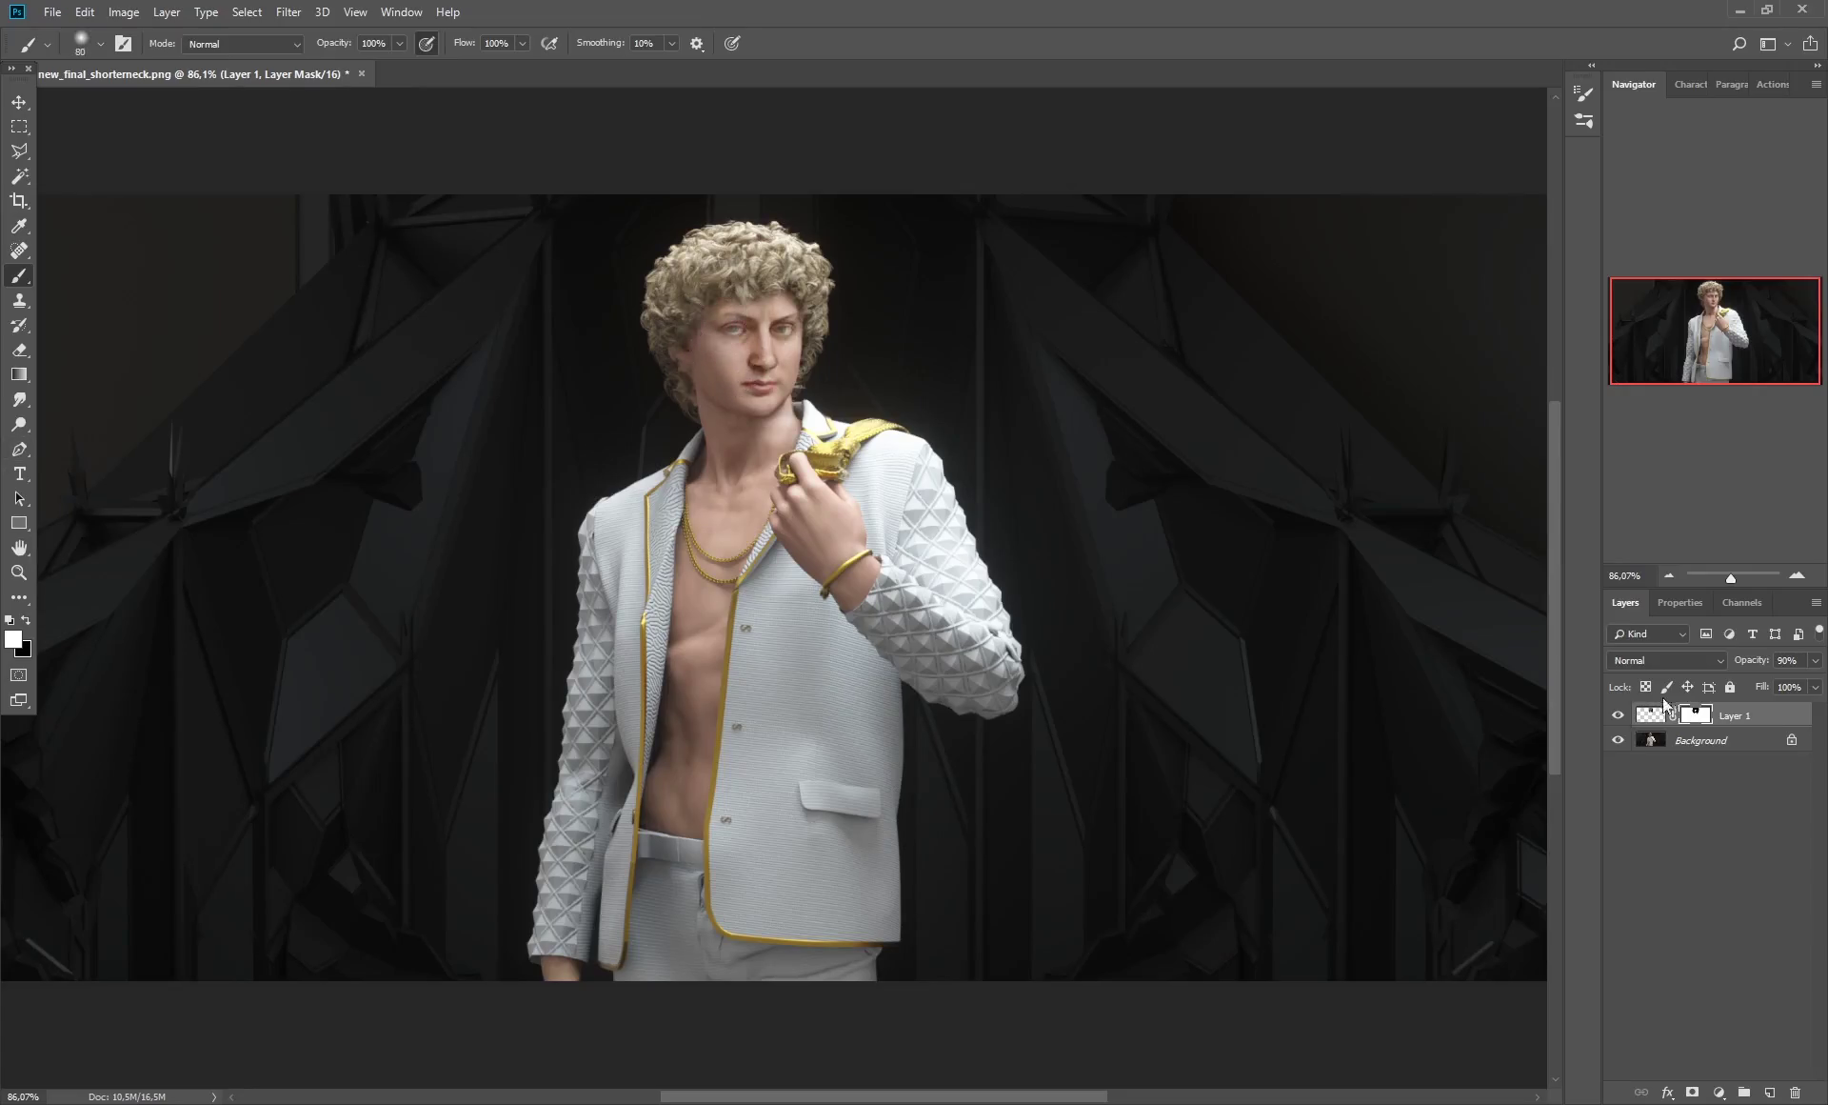
click(1619, 716)
click(1619, 719)
click(1619, 719)
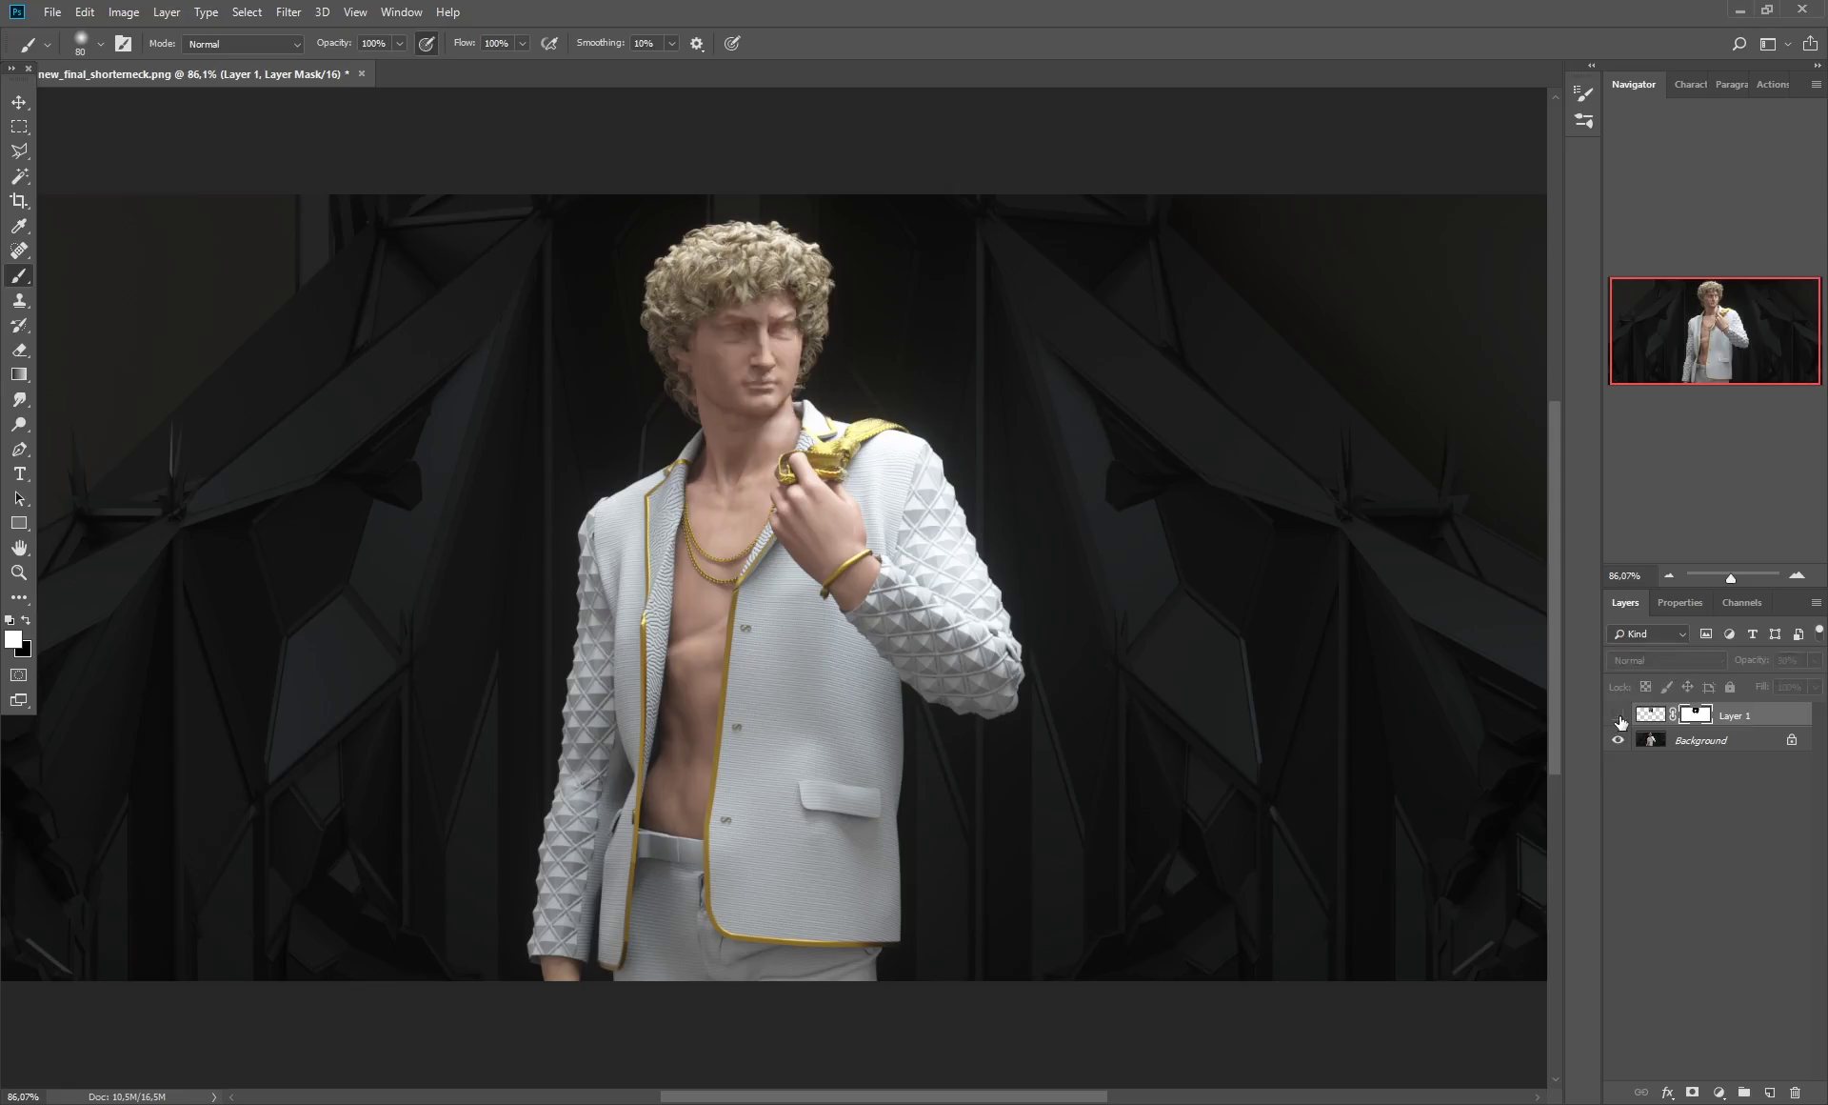
click(1619, 719)
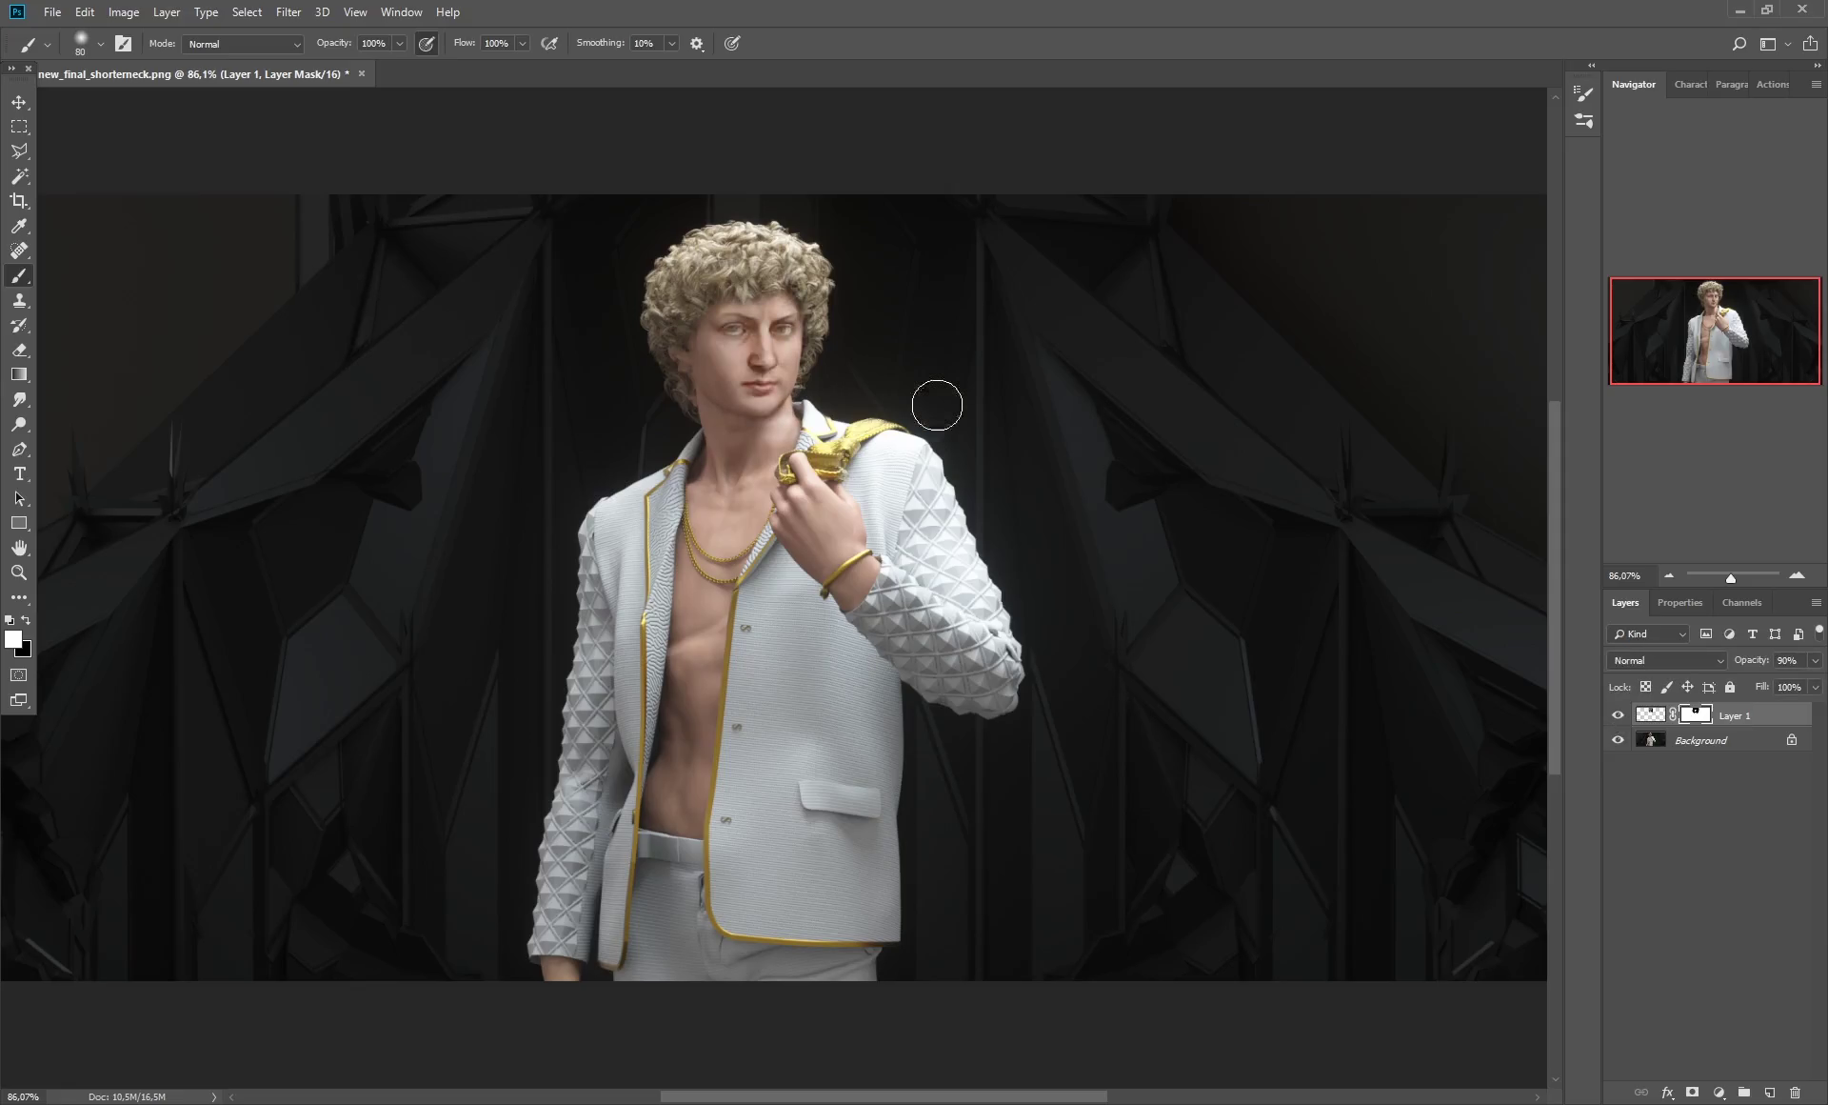
Inspect the blended face close up and on the figure, and switch to Photos to view the David outfit collage.
drag(1732, 578, 1742, 576)
drag(1715, 299, 1712, 305)
drag(1741, 575, 1733, 571)
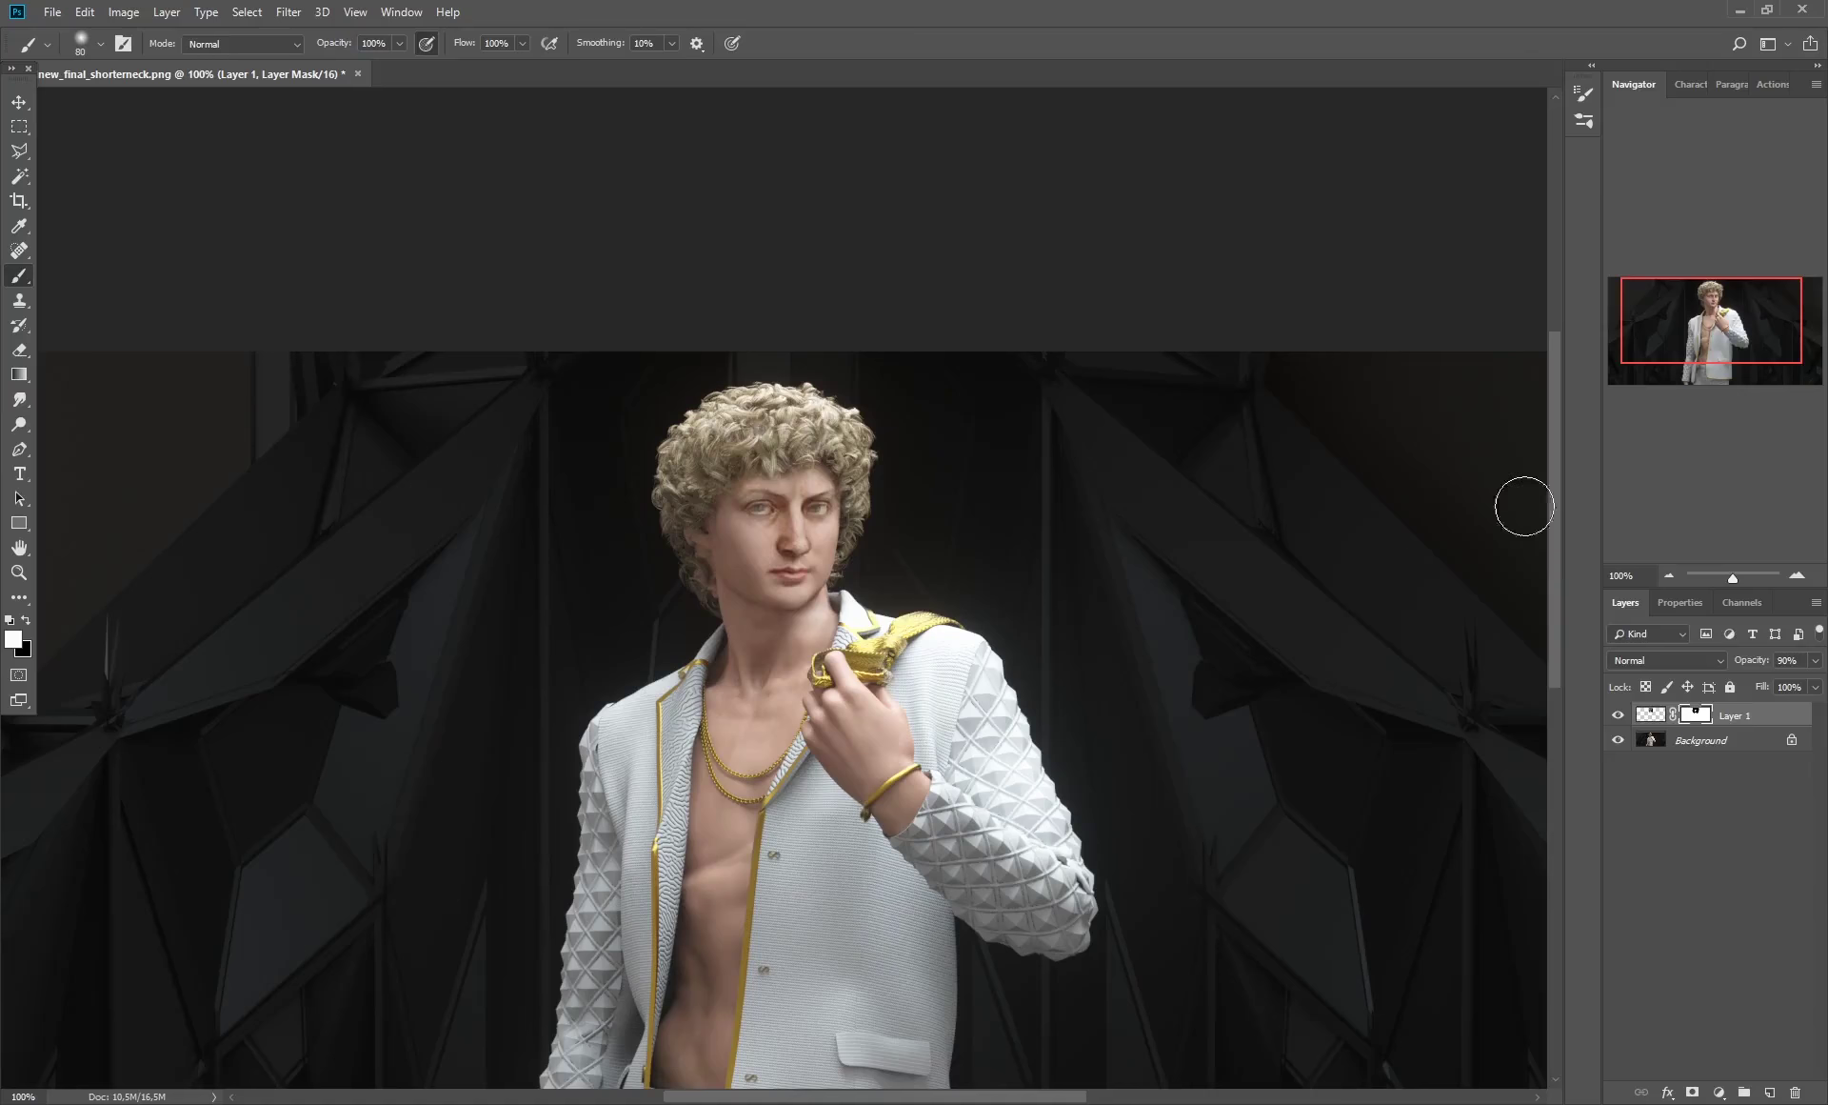
drag(1709, 317, 1653, 310)
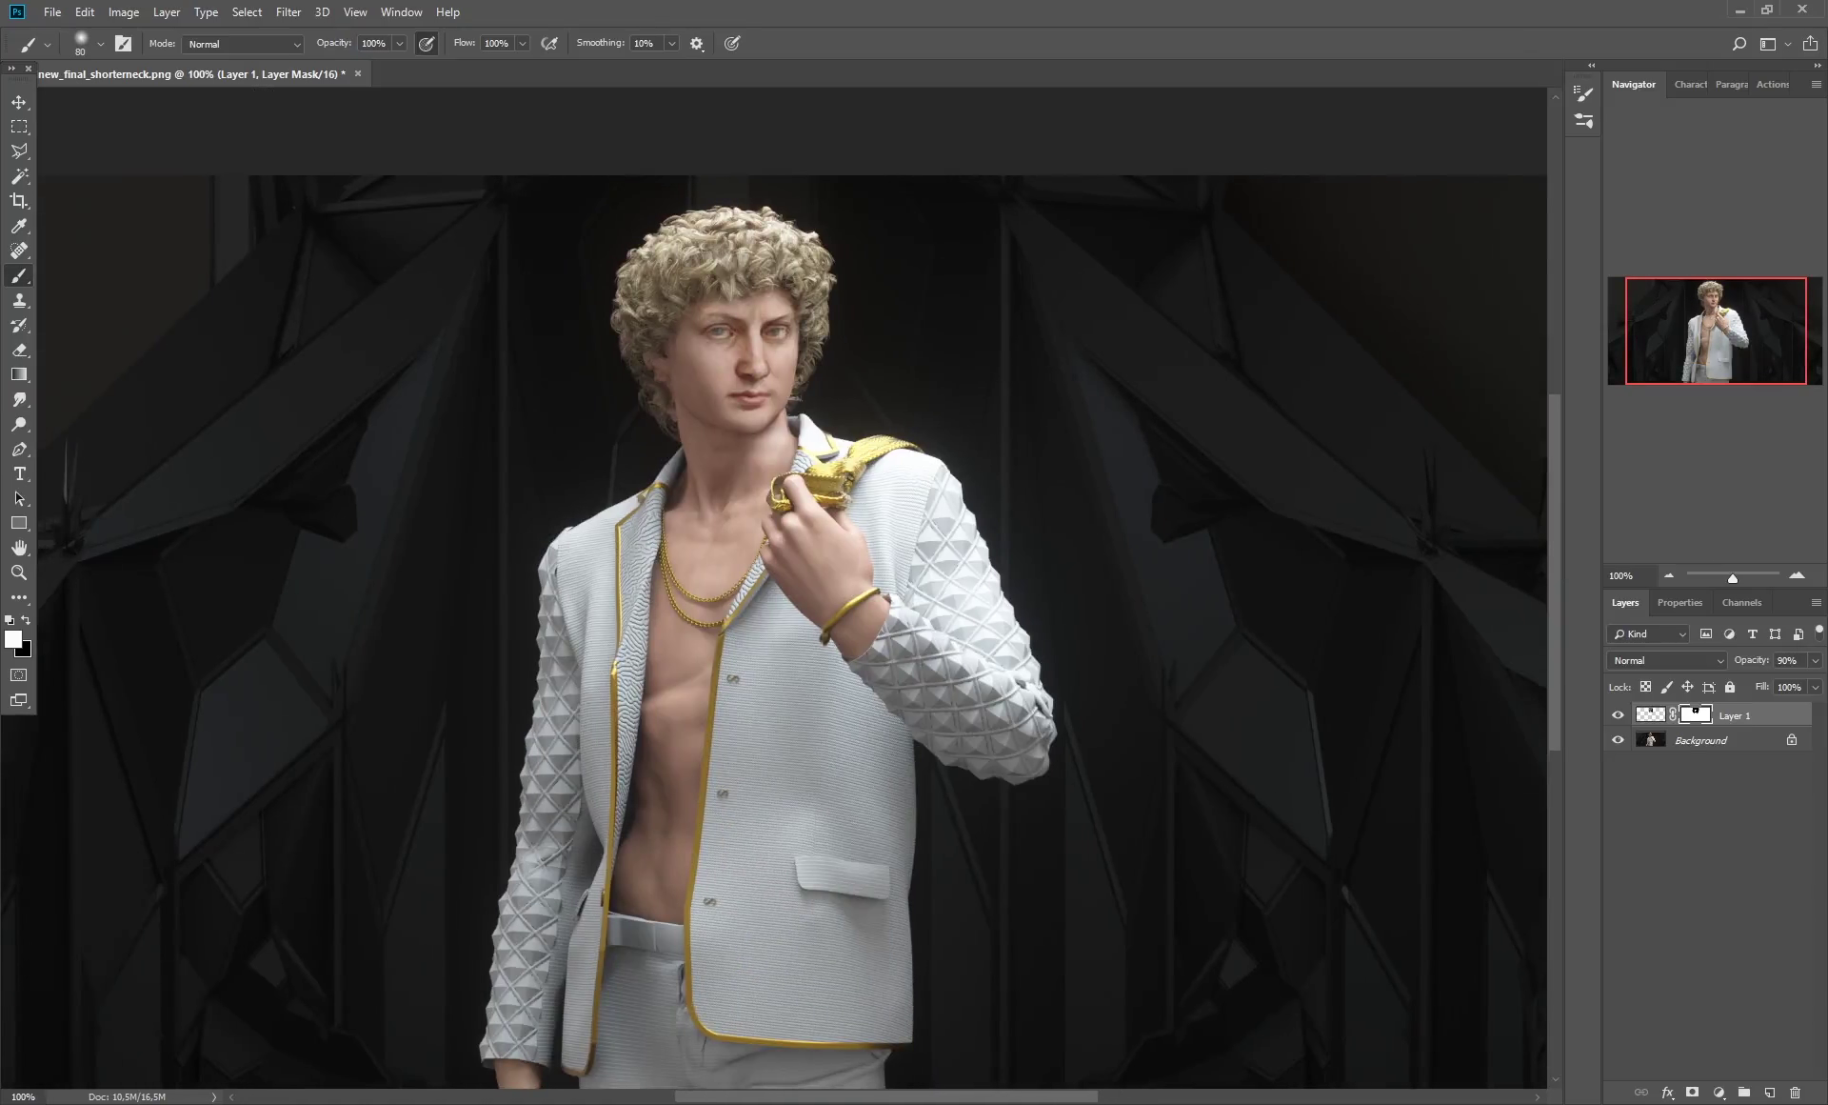
key(alt+Tab)
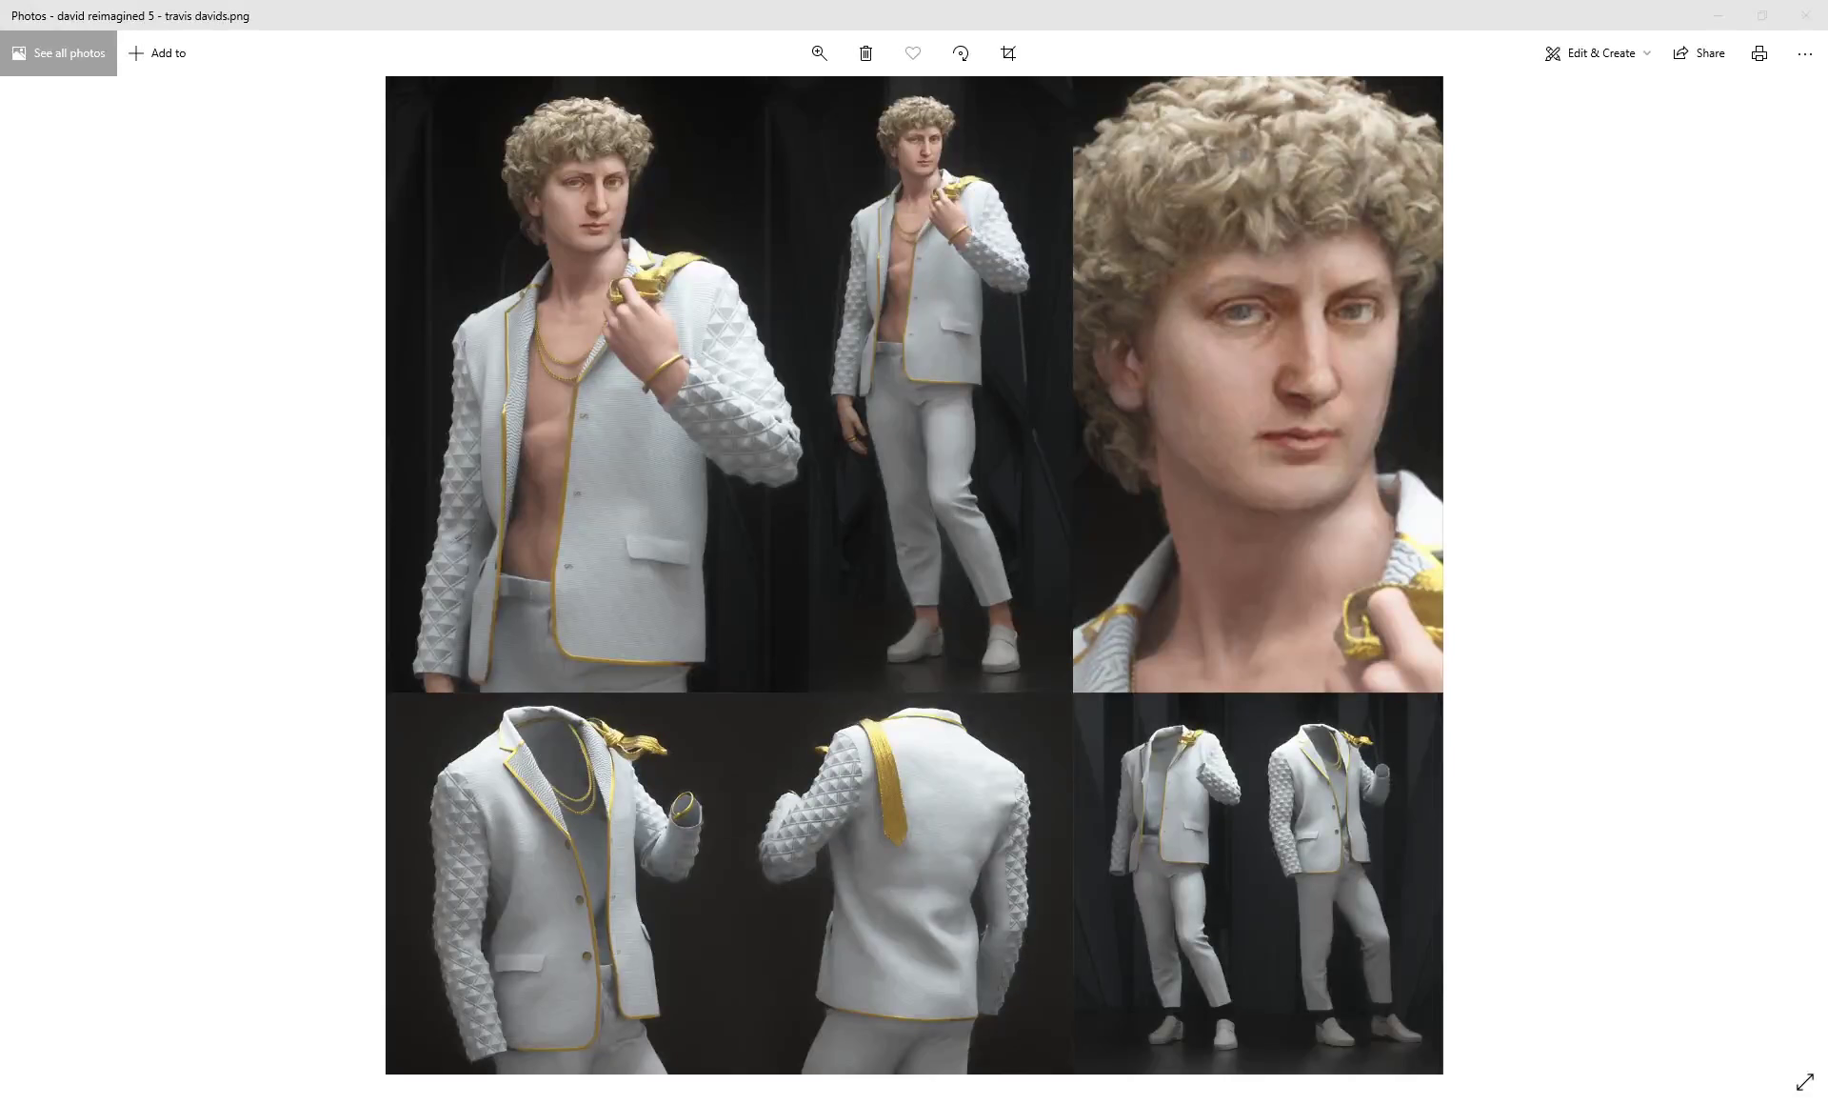